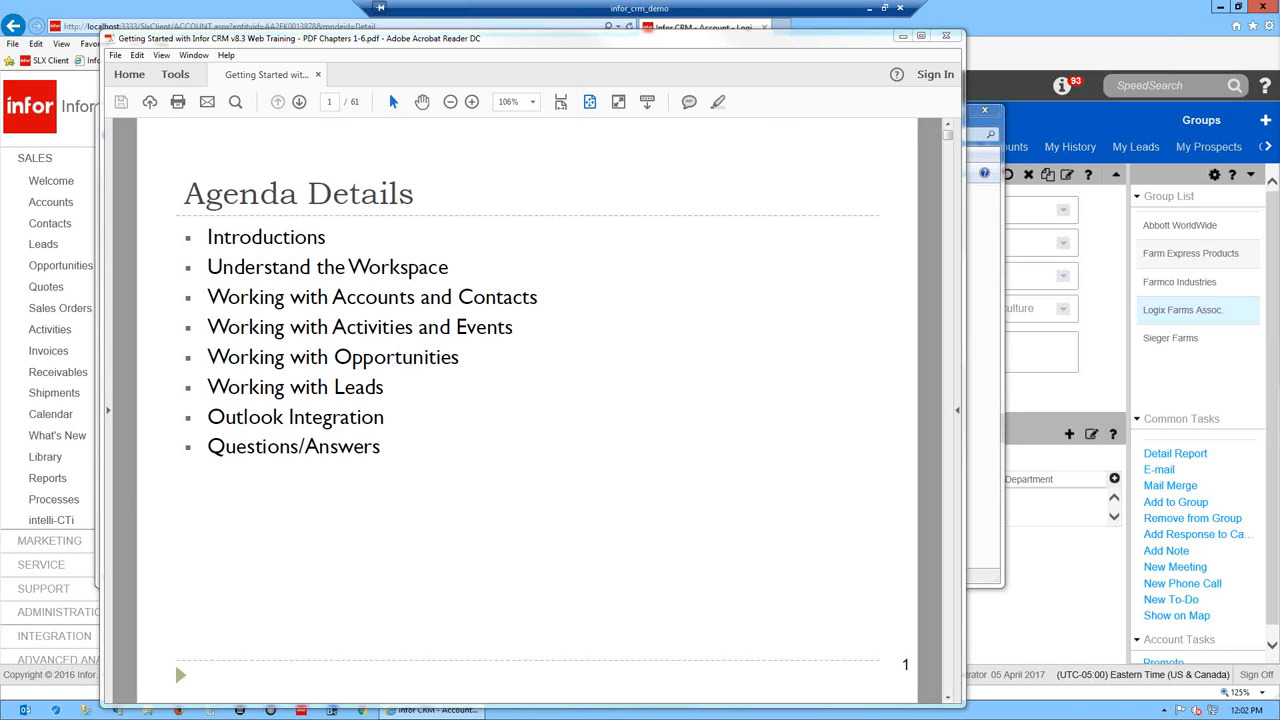
- Bring the Infor CRM training PDF folder window in front of the Agenda Details page
key(alt+F4)
click(868, 44)
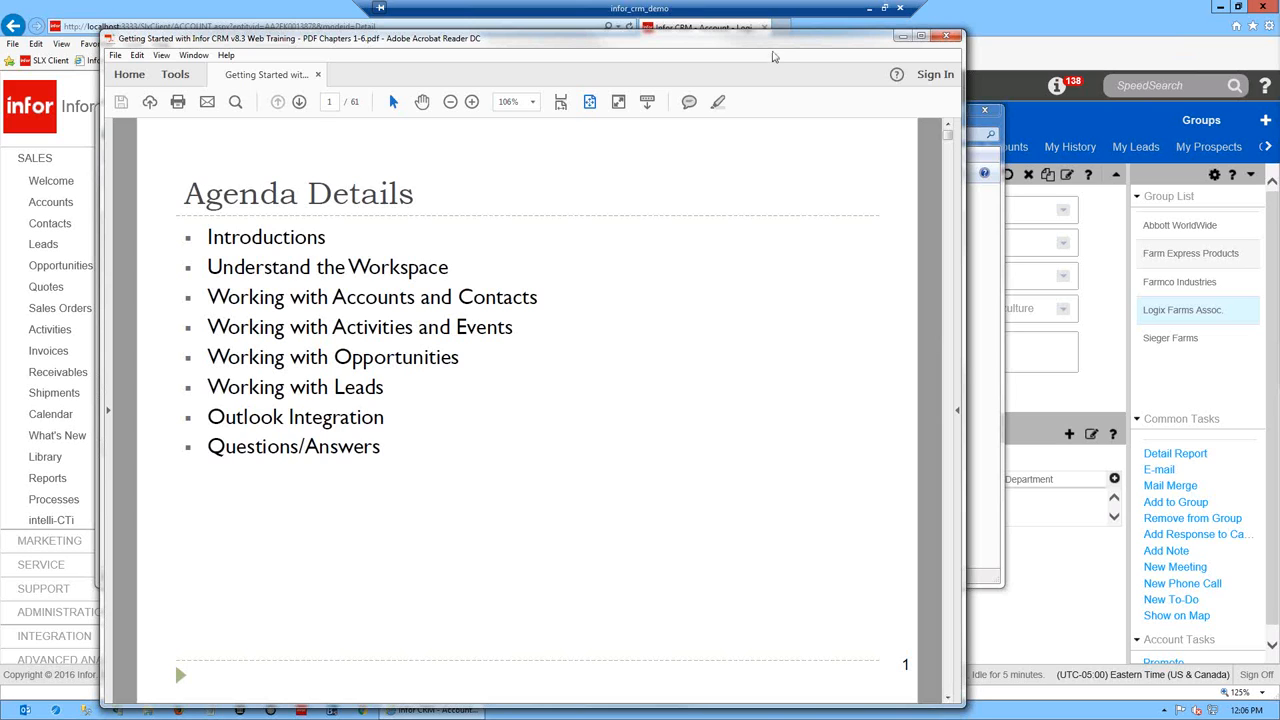
- Minimize the training PDF folder to reveal the guide's eight-topic agenda page
click(972, 112)
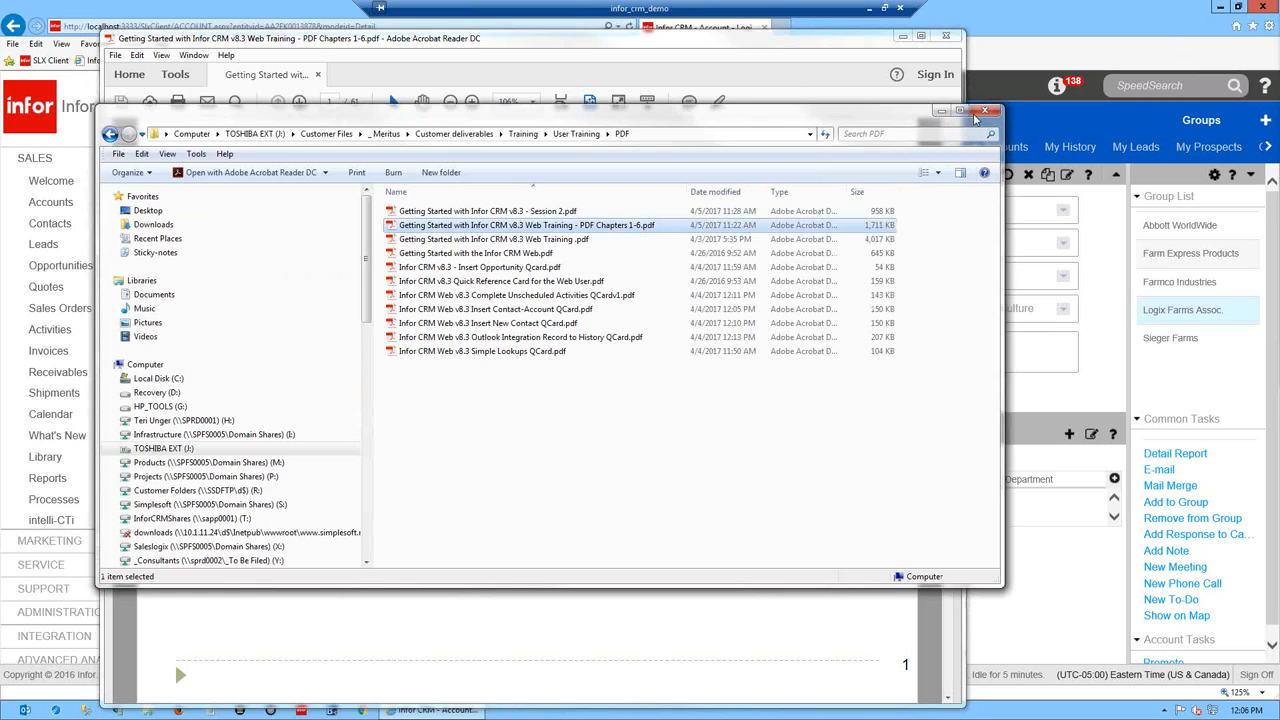
click(941, 112)
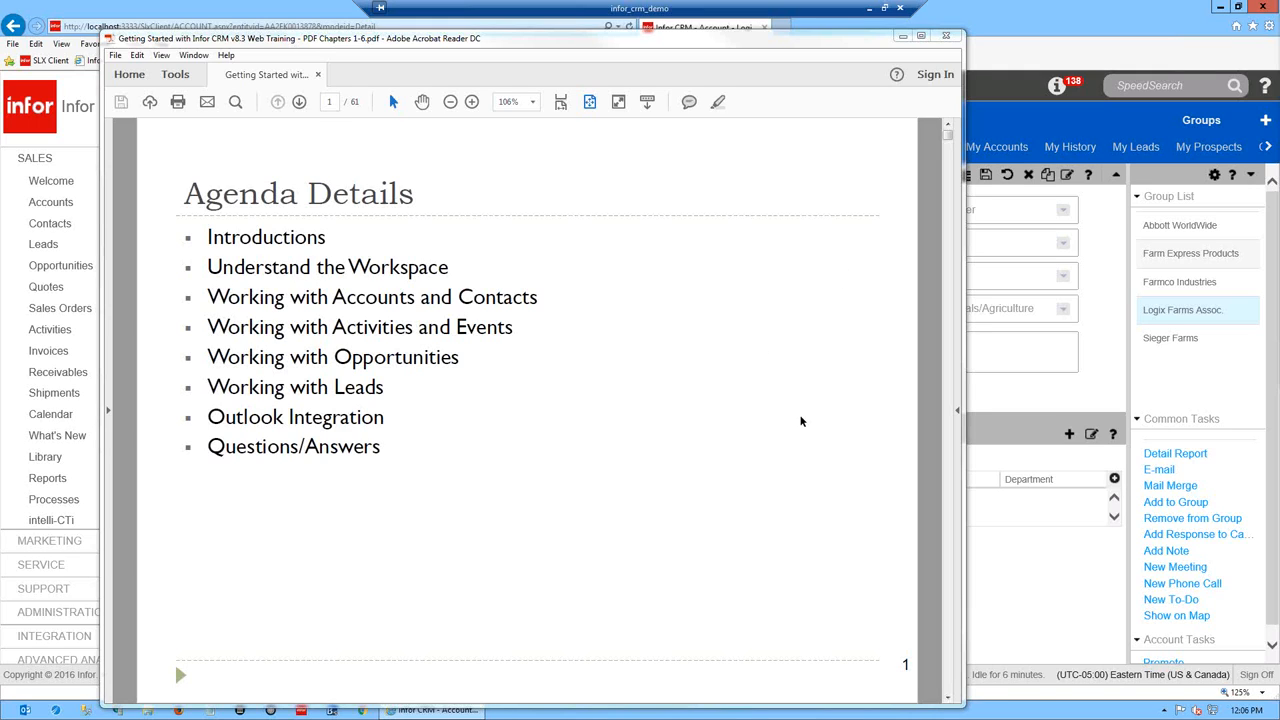
- Advance the guide to page 2, 'Understand the Workspace', then minimize Acrobat Reader
scroll(760, 398, down, 1)
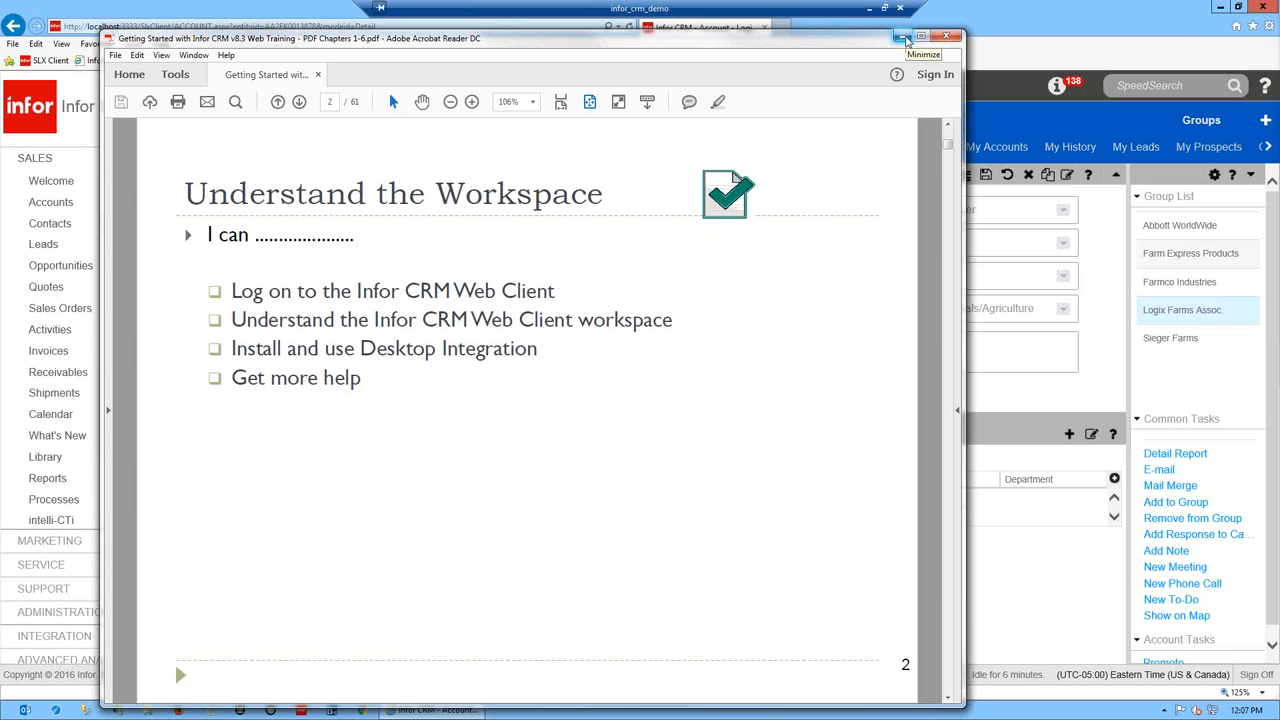
click(905, 38)
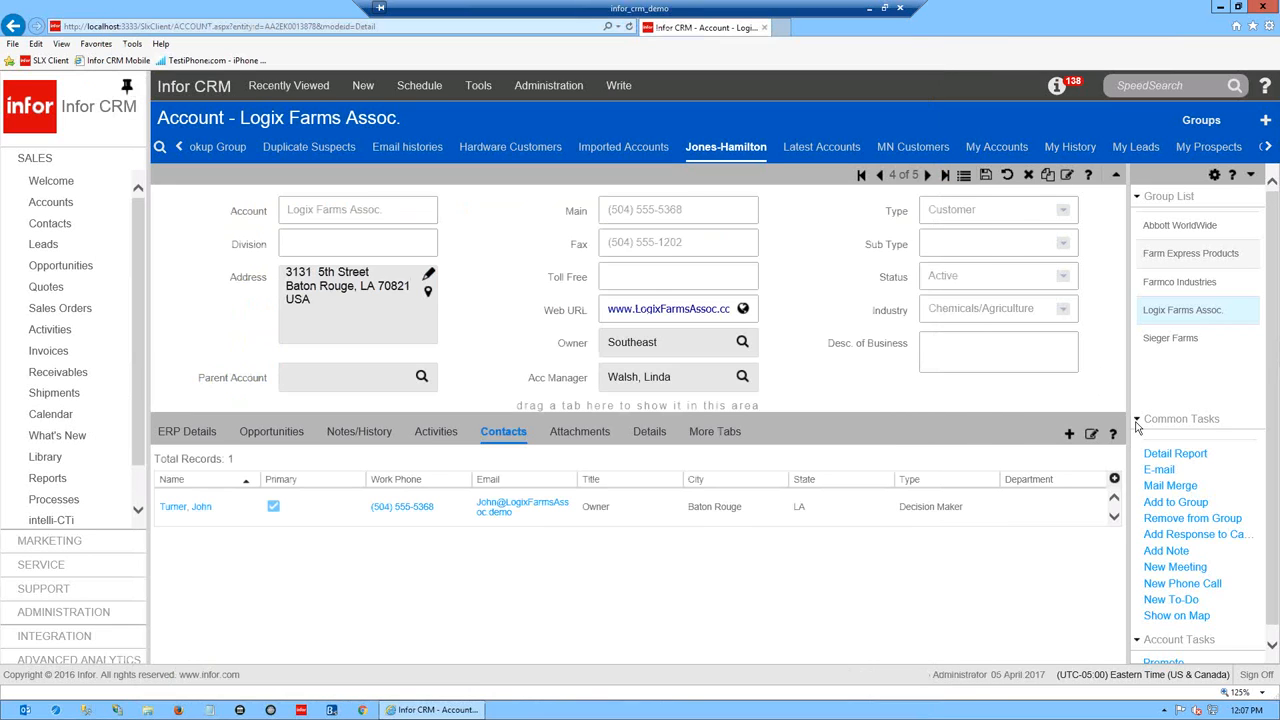
- Sign off Infor CRM and return to the sign-in page
click(1251, 674)
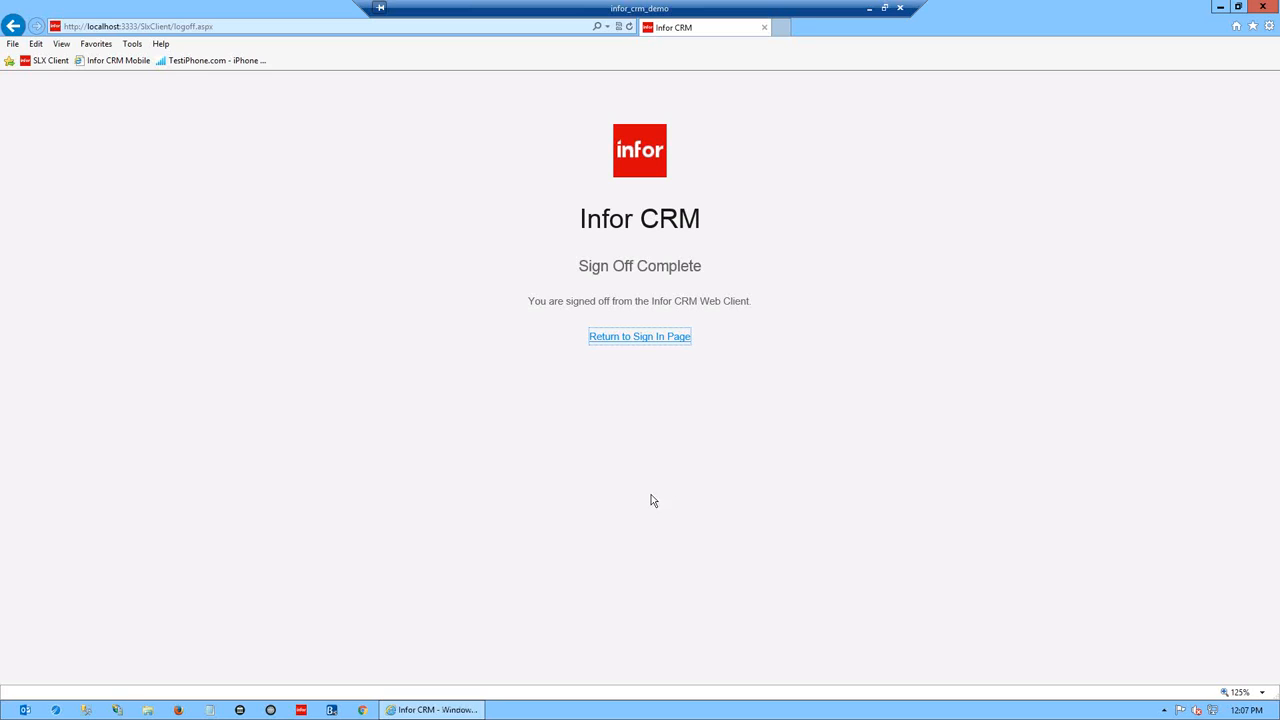
click(640, 340)
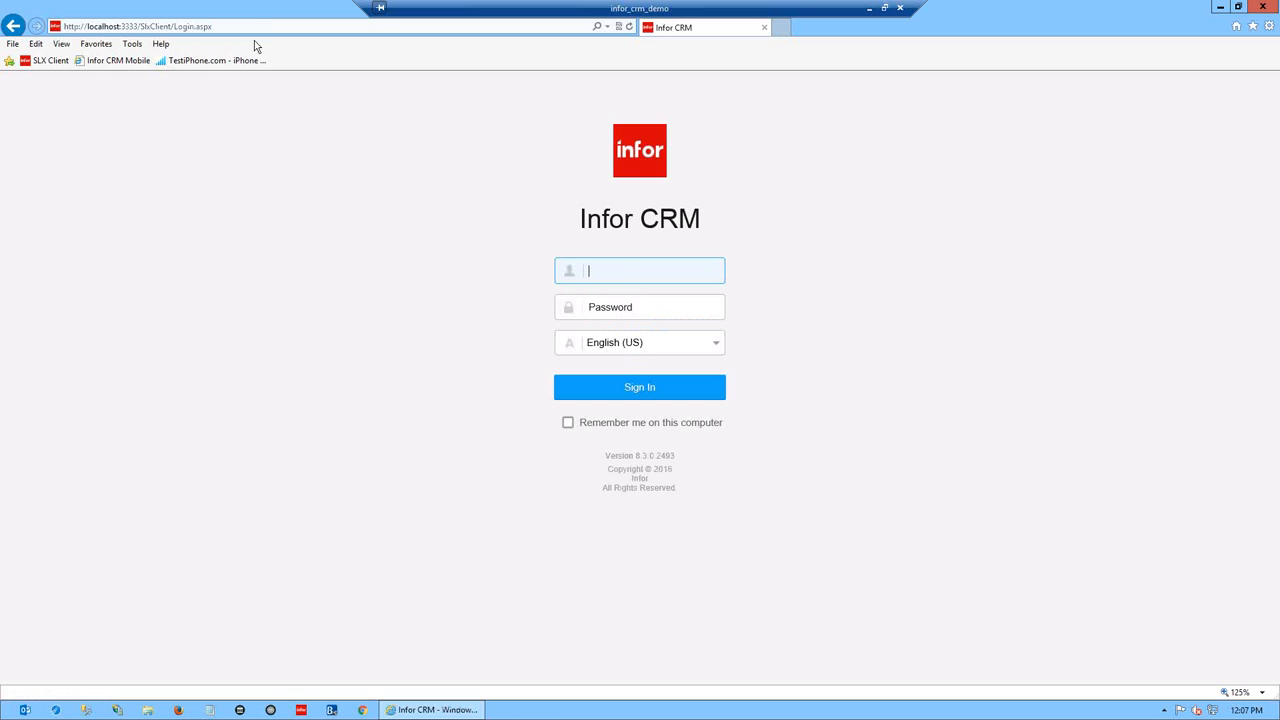
click(181, 28)
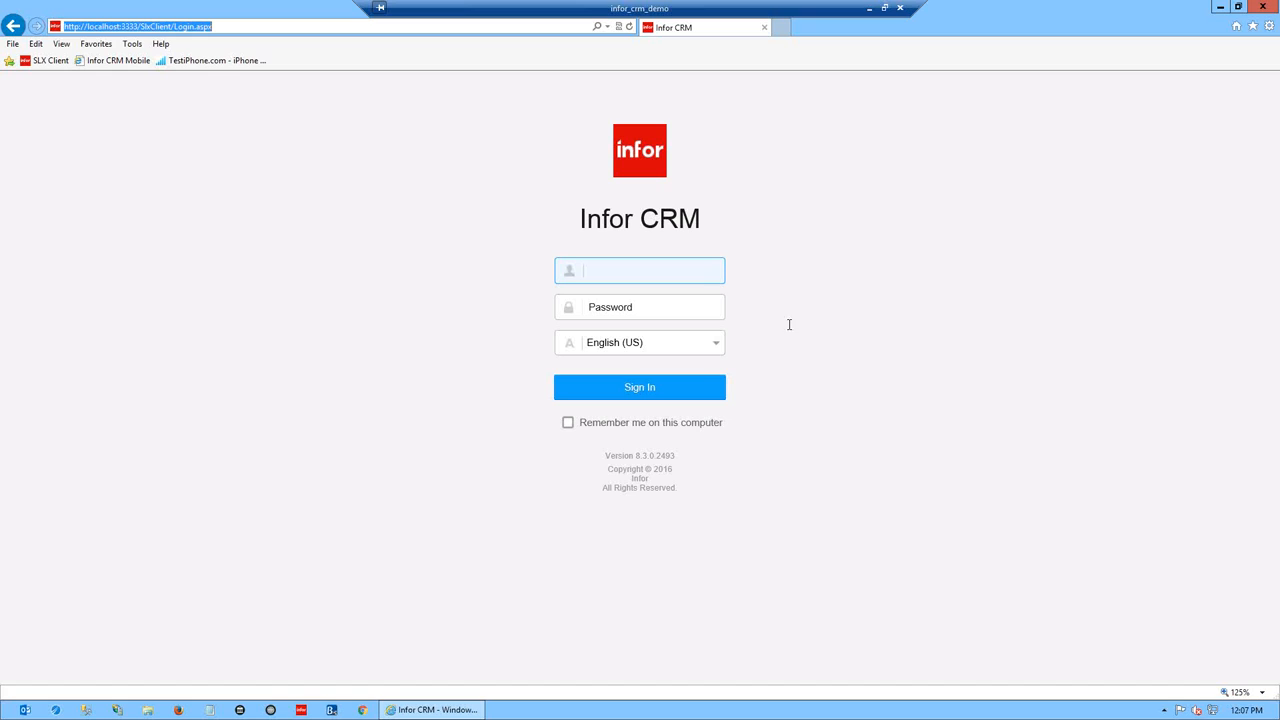
- Enter the administrator user name and move on to the password field
click(625, 277)
text(admin)
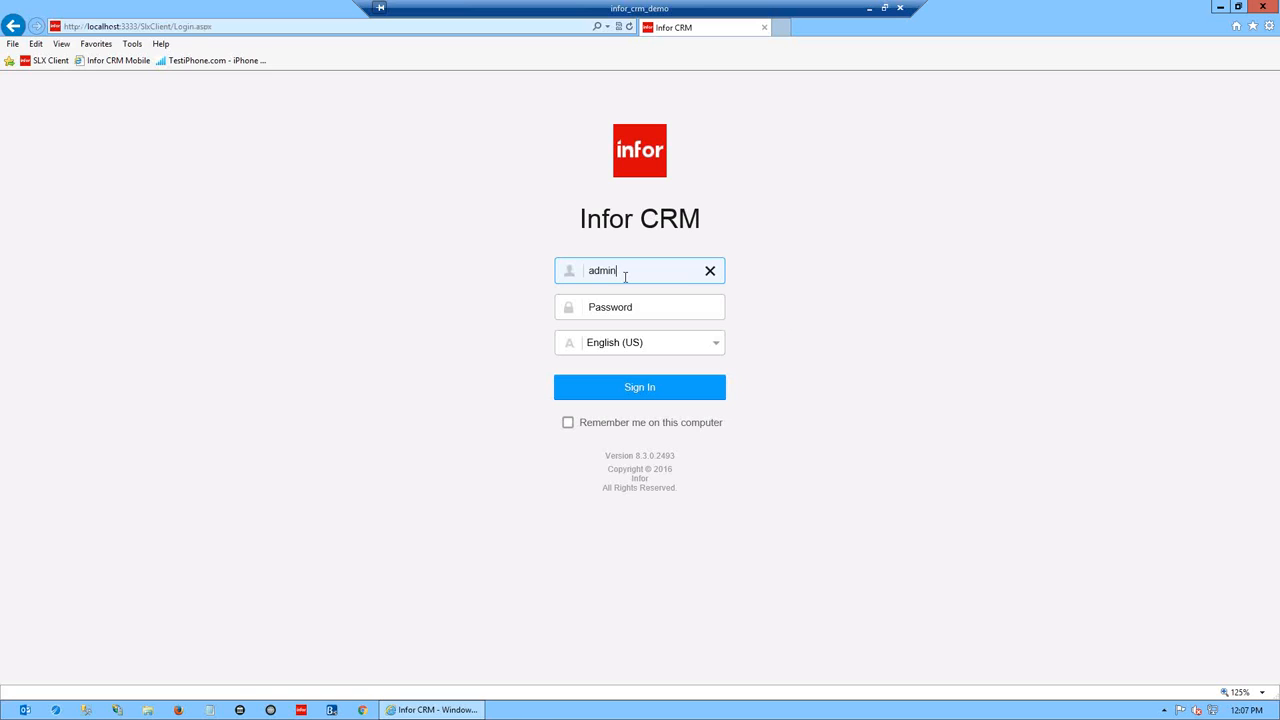
key(Tab)
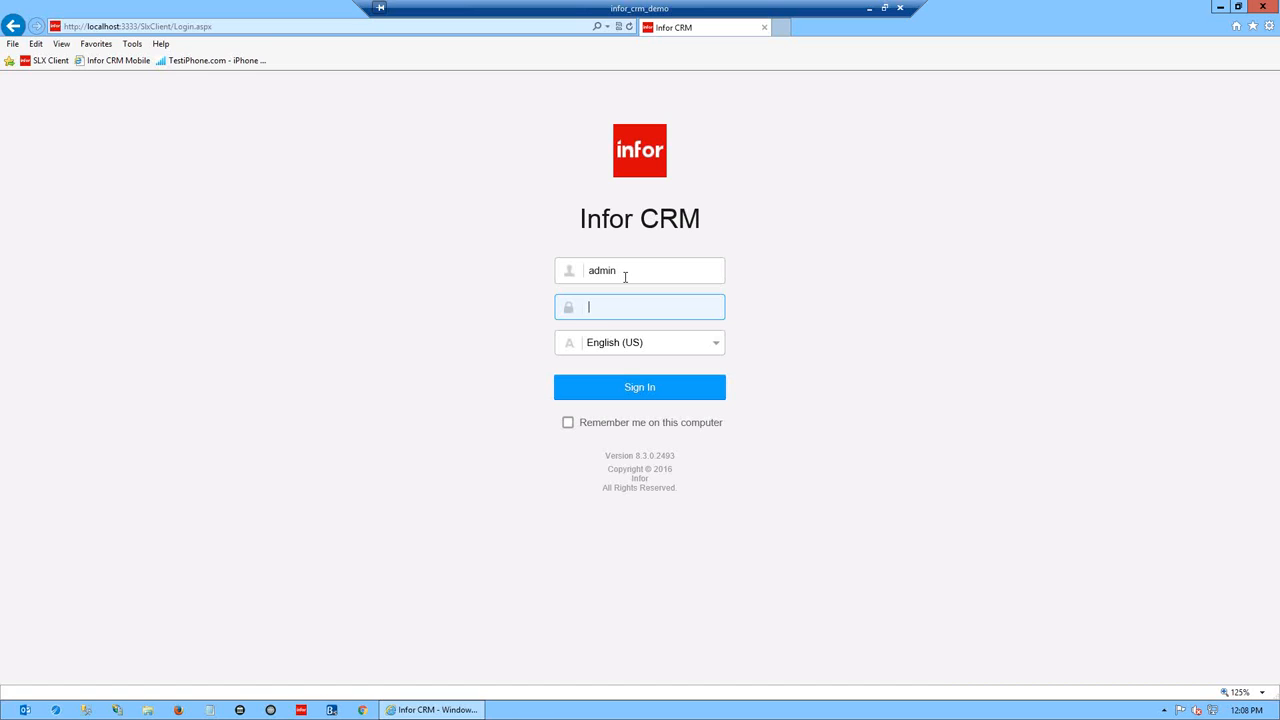
- Type the administrator's password and sign in to Infor CRM
text(********)
click(640, 387)
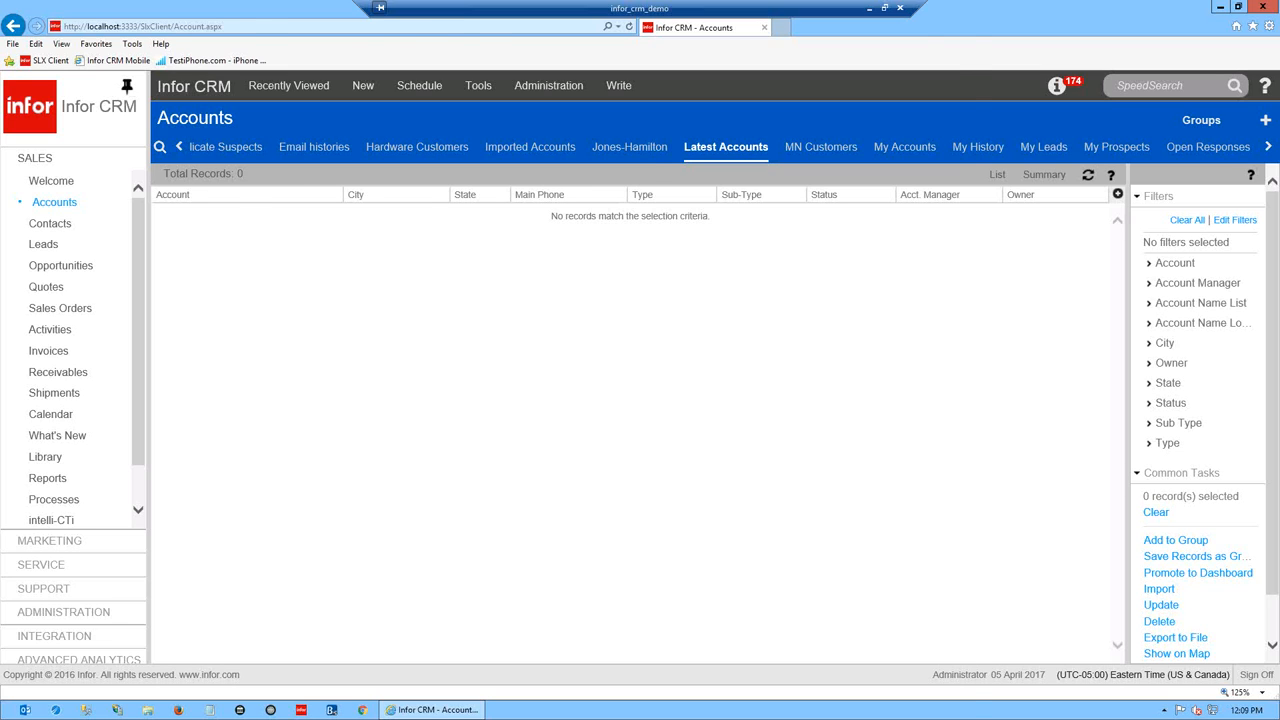
- Once the Latest Accounts list loads, switch over to the Acrobat training PDF
key(alt+Tab)
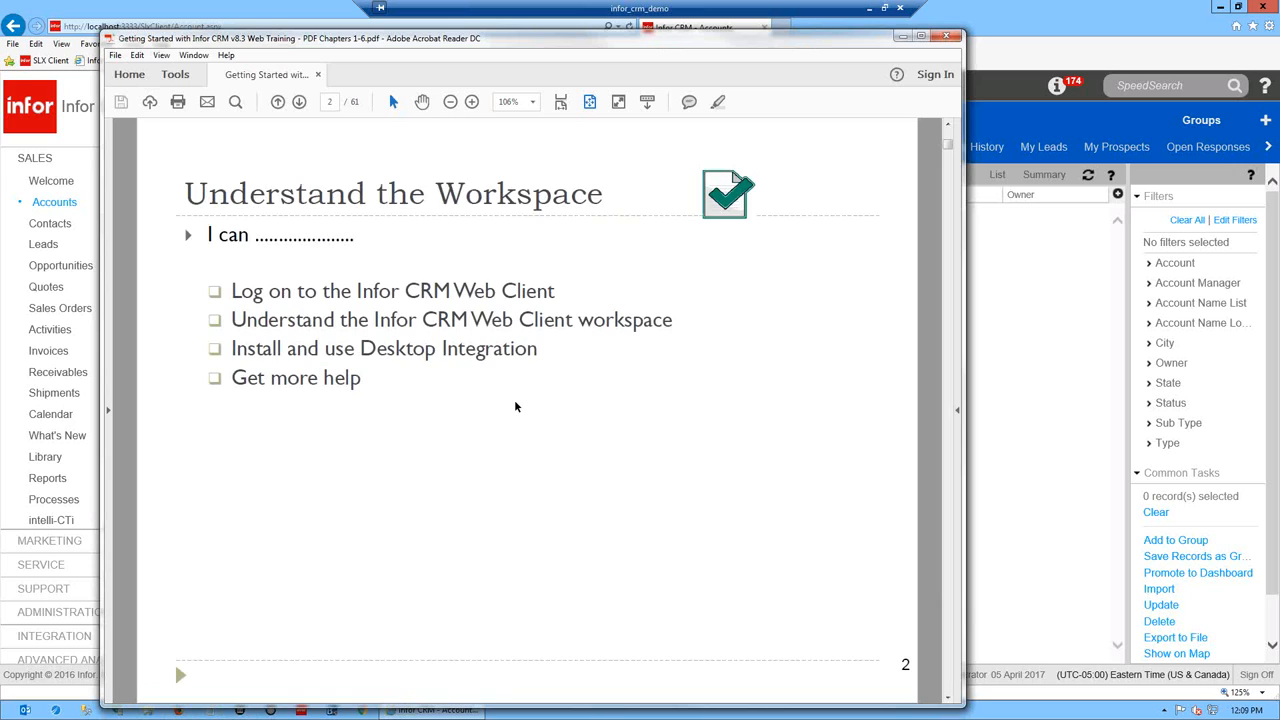
- Scroll the guide from page 2 to page 3, 'Logging In and Changing Infor CRM Password'
scroll(516, 406, down, 3)
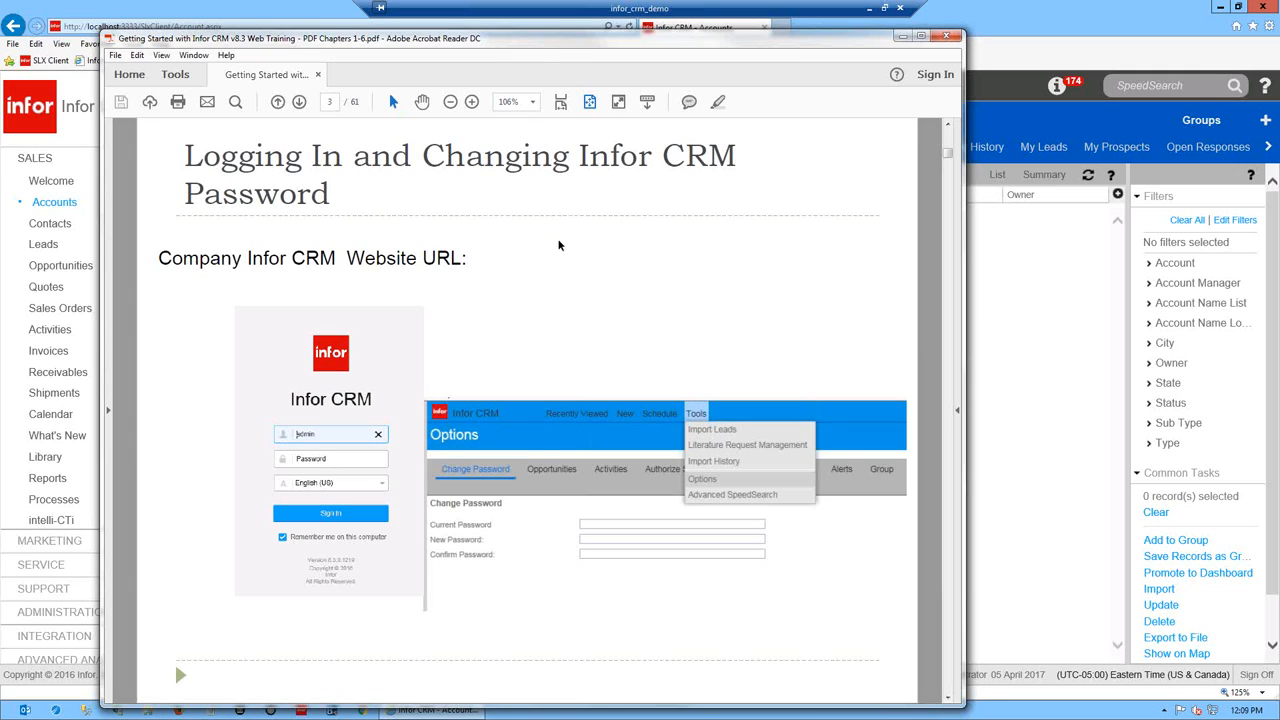
- Nudge the Acrobat Reader window slightly up and left by its title bar
drag(538, 42, 520, 34)
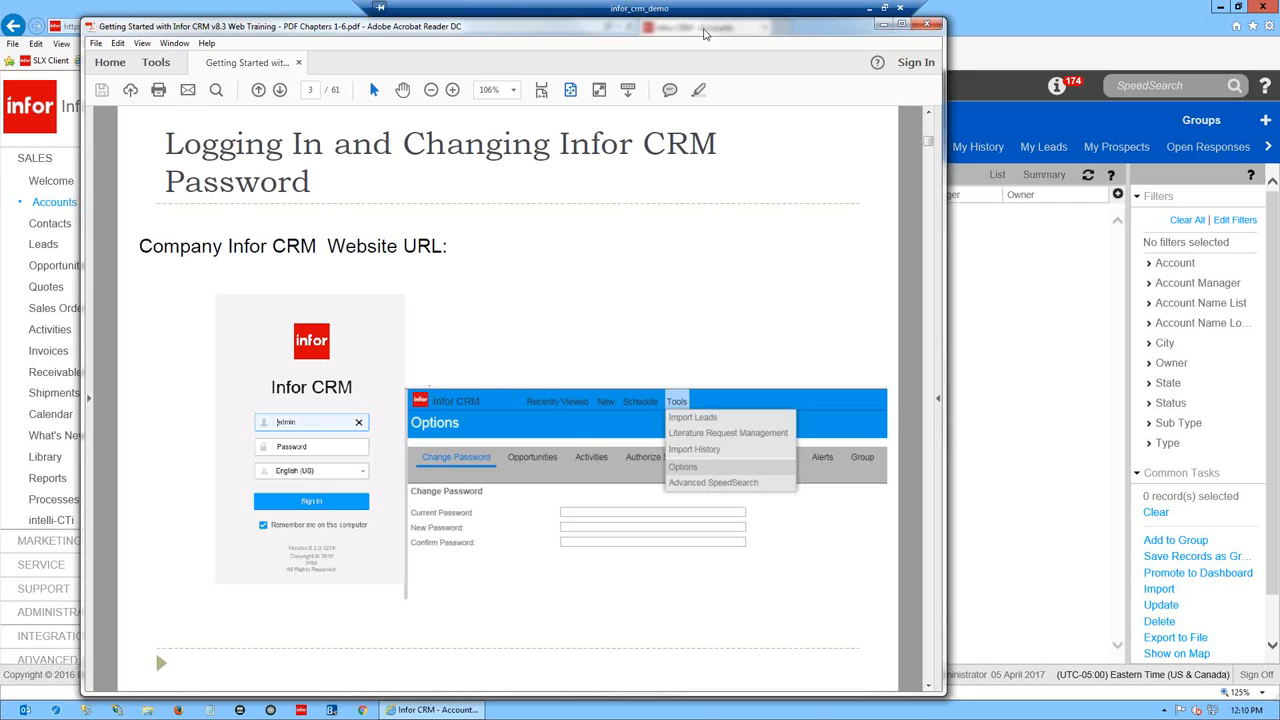
drag(704, 32, 686, 22)
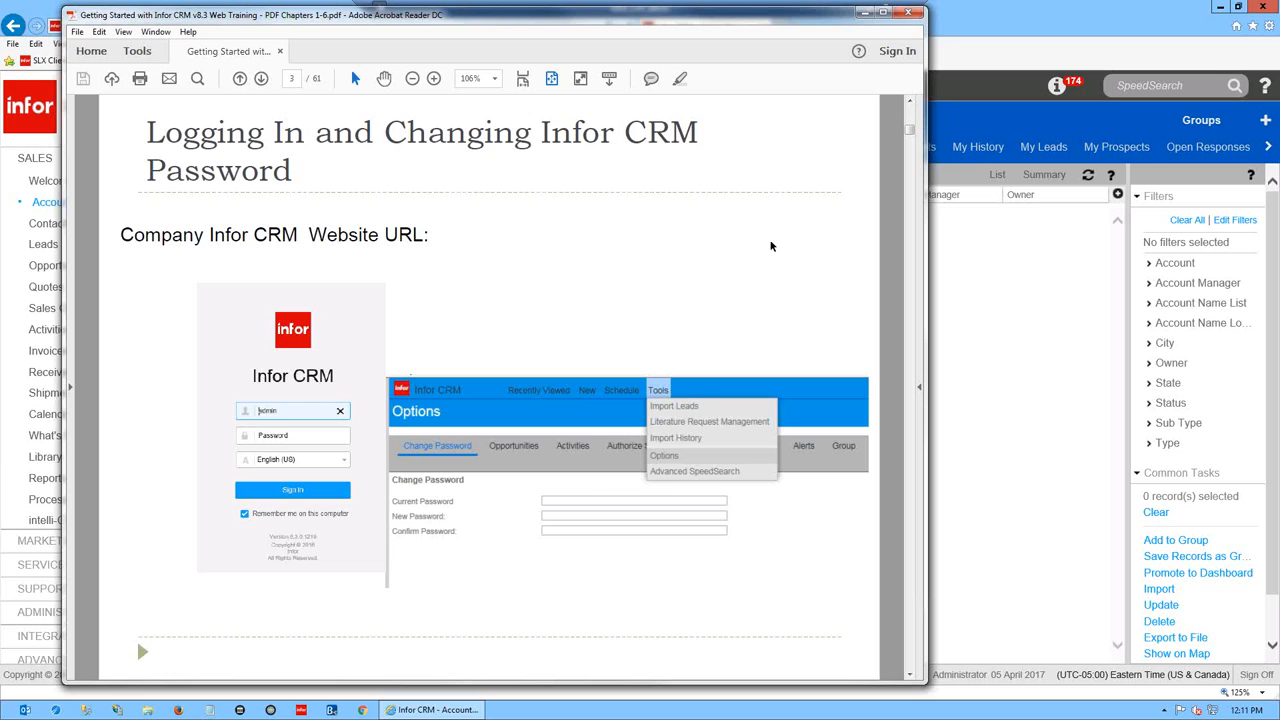
- Settle on page 4, 'My Dashboard & Company Dashboards', and drag the PDF window right beside the CRM
scroll(811, 240, down, 1)
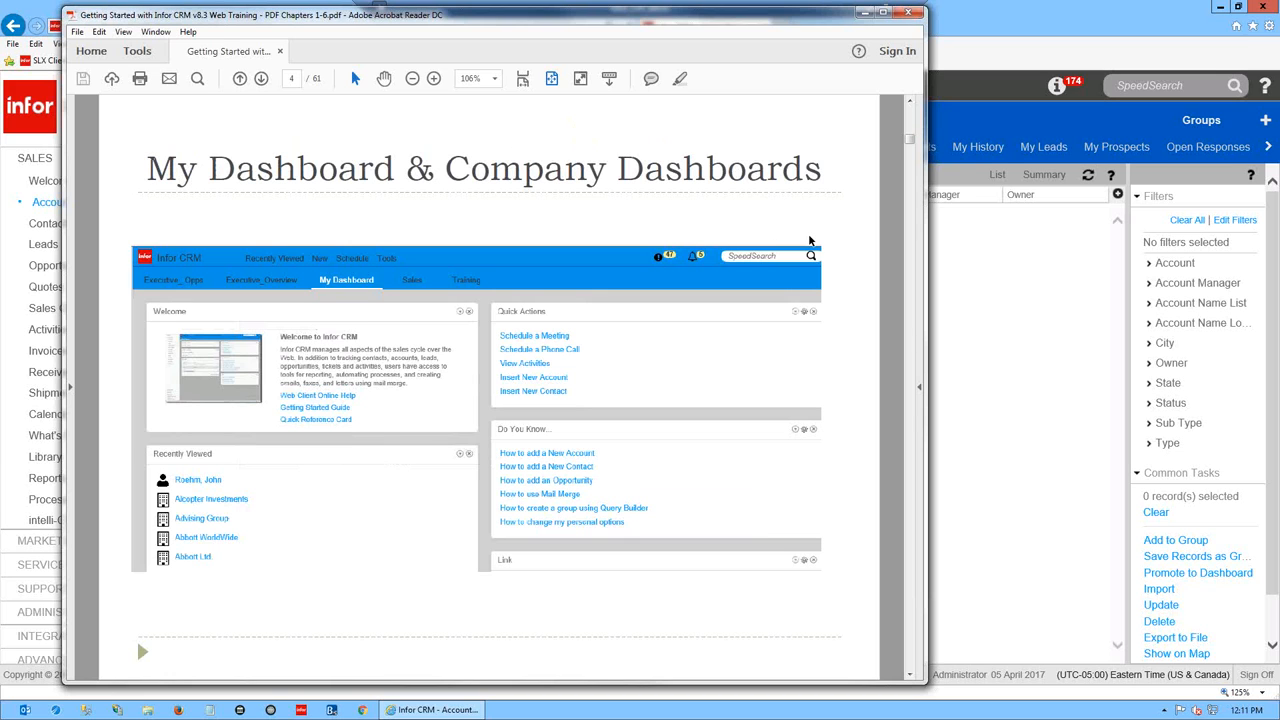
scroll(810, 240, up, 1)
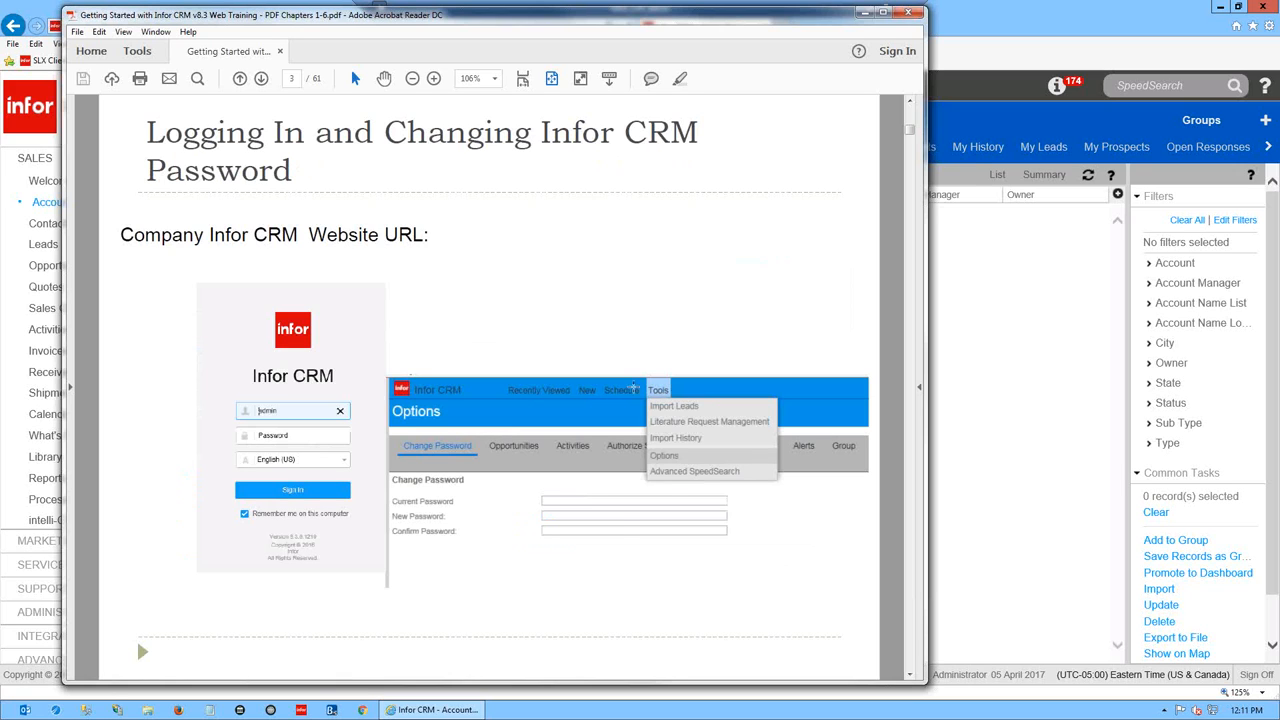
scroll(634, 391, down, 1)
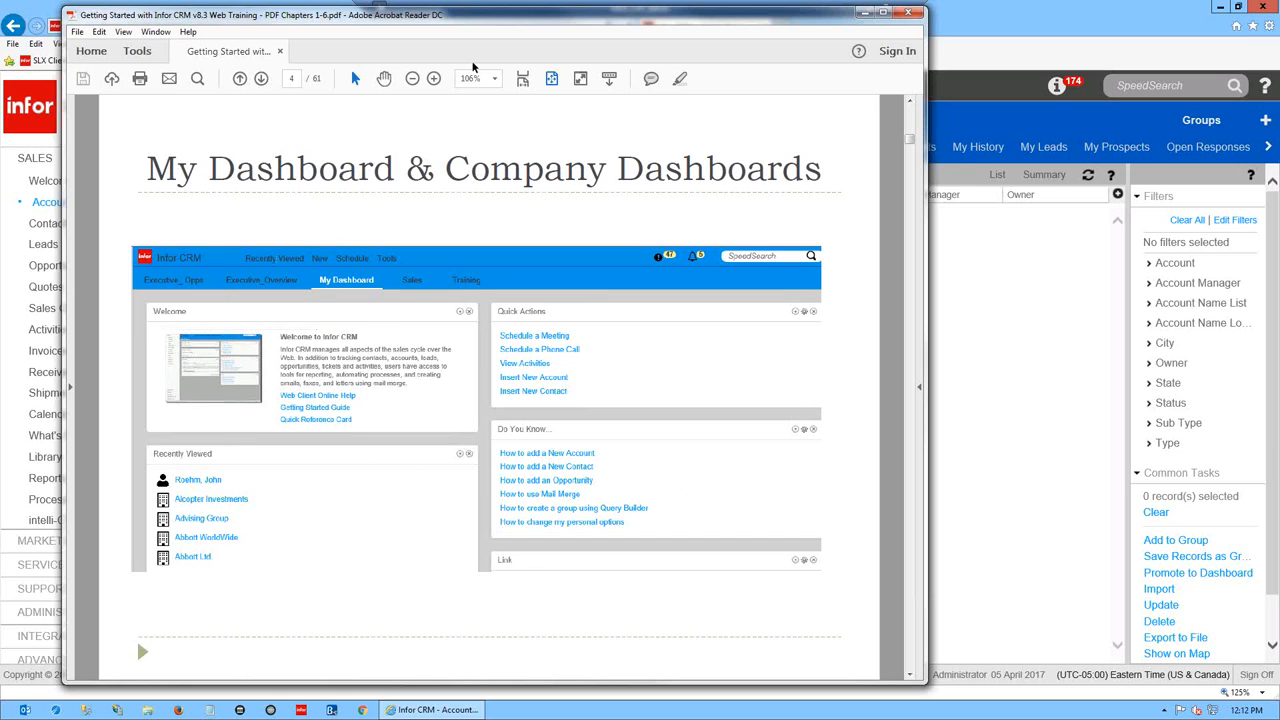
drag(512, 18, 790, 20)
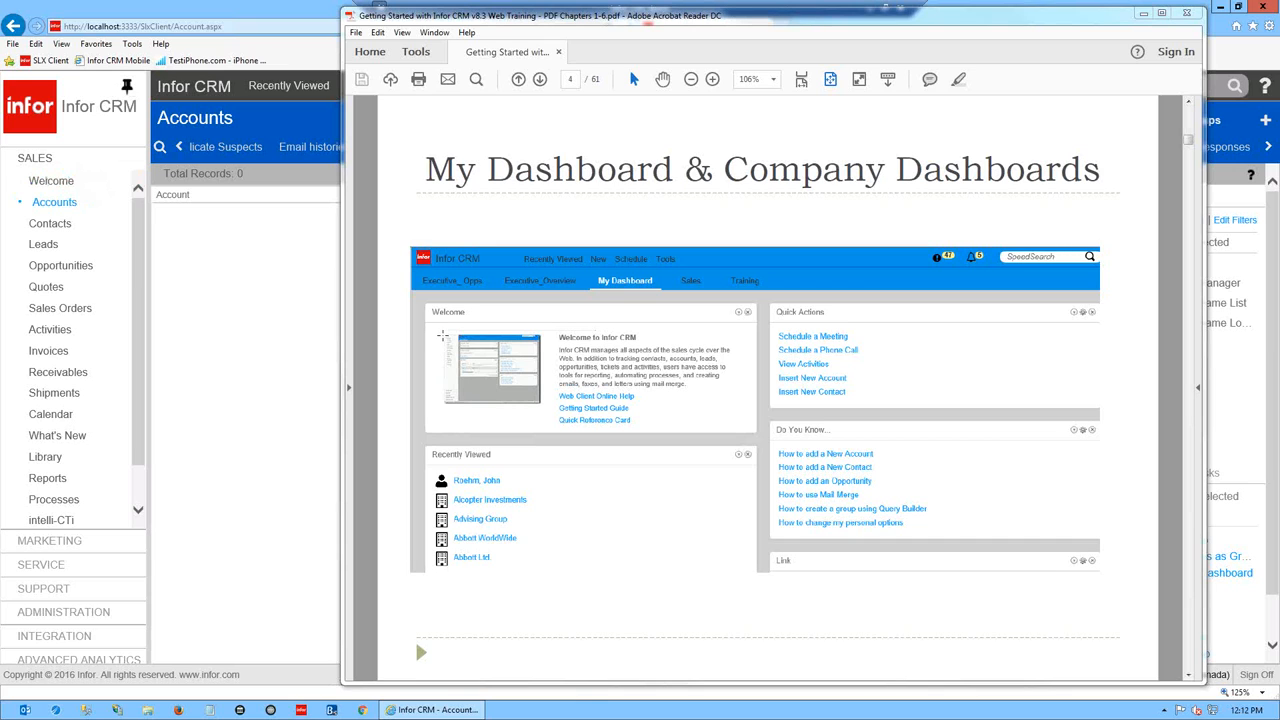
- Open the CRM Welcome dashboard, then switch back to the page 4 dashboards guide
click(51, 184)
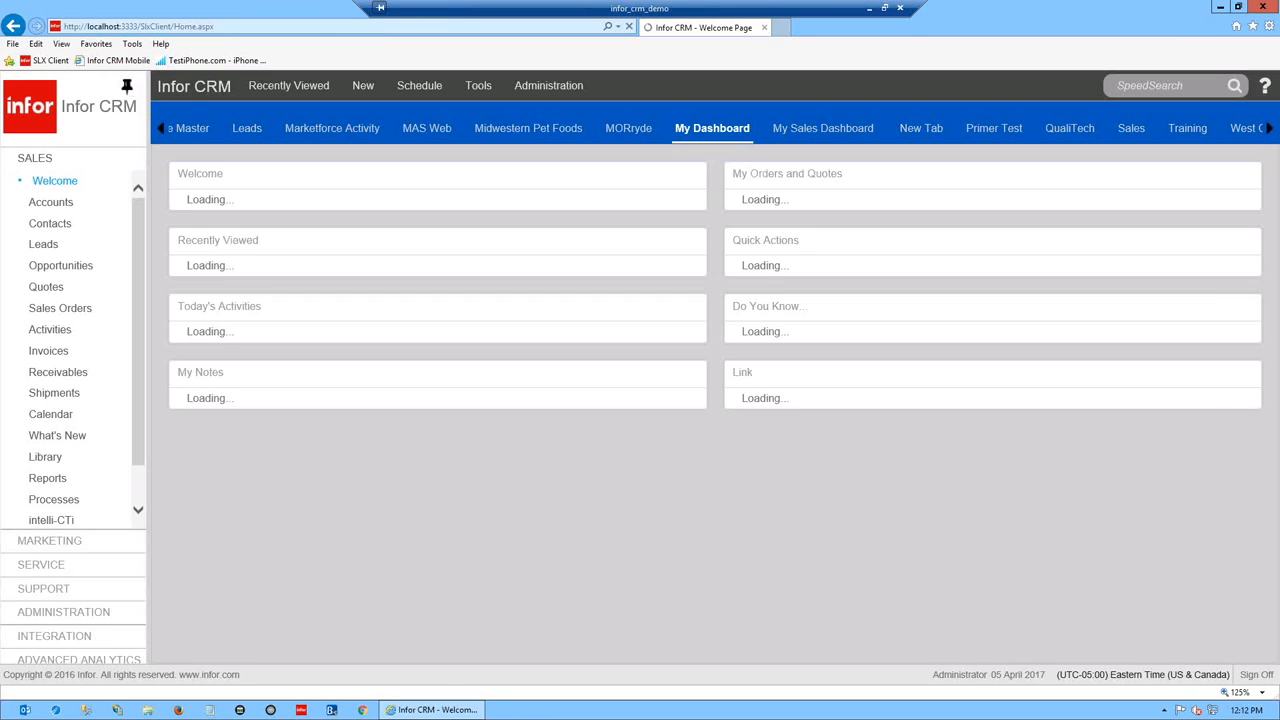
key(alt+Tab)
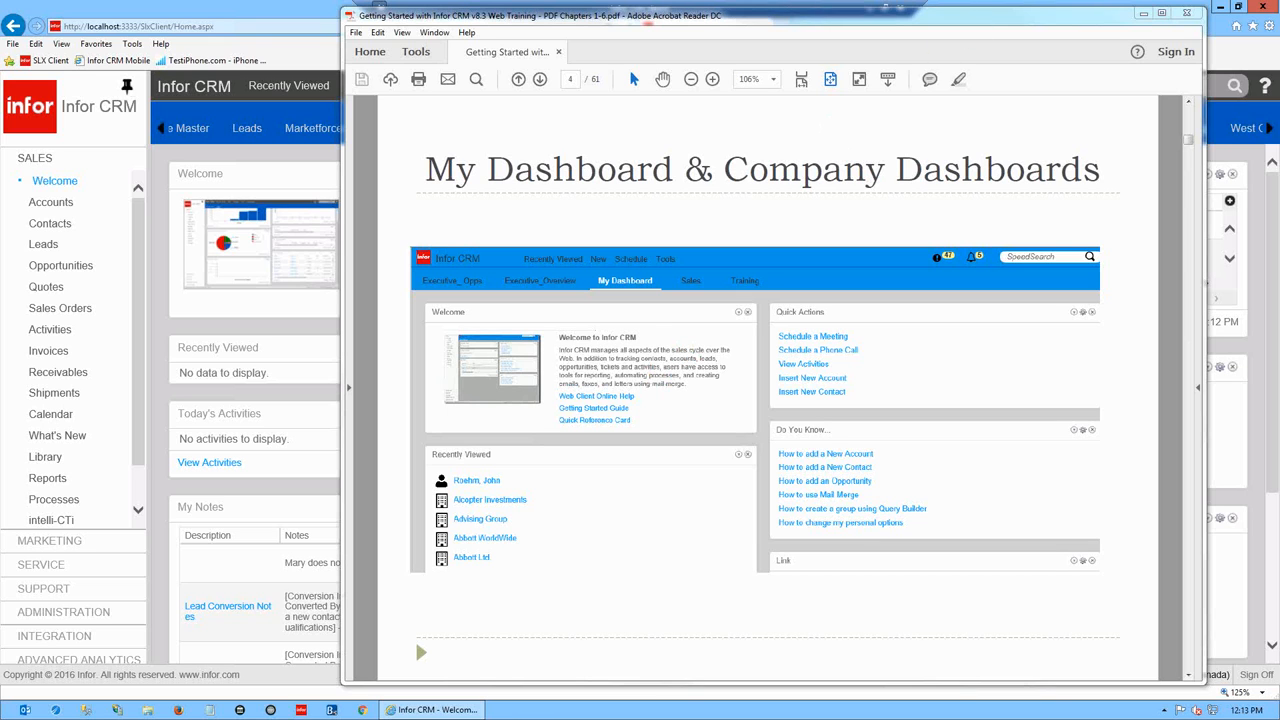
- Reposition the Acrobat Reader window down-left, then slightly up, centred over the CRM dashboard
drag(1048, 23, 958, 171)
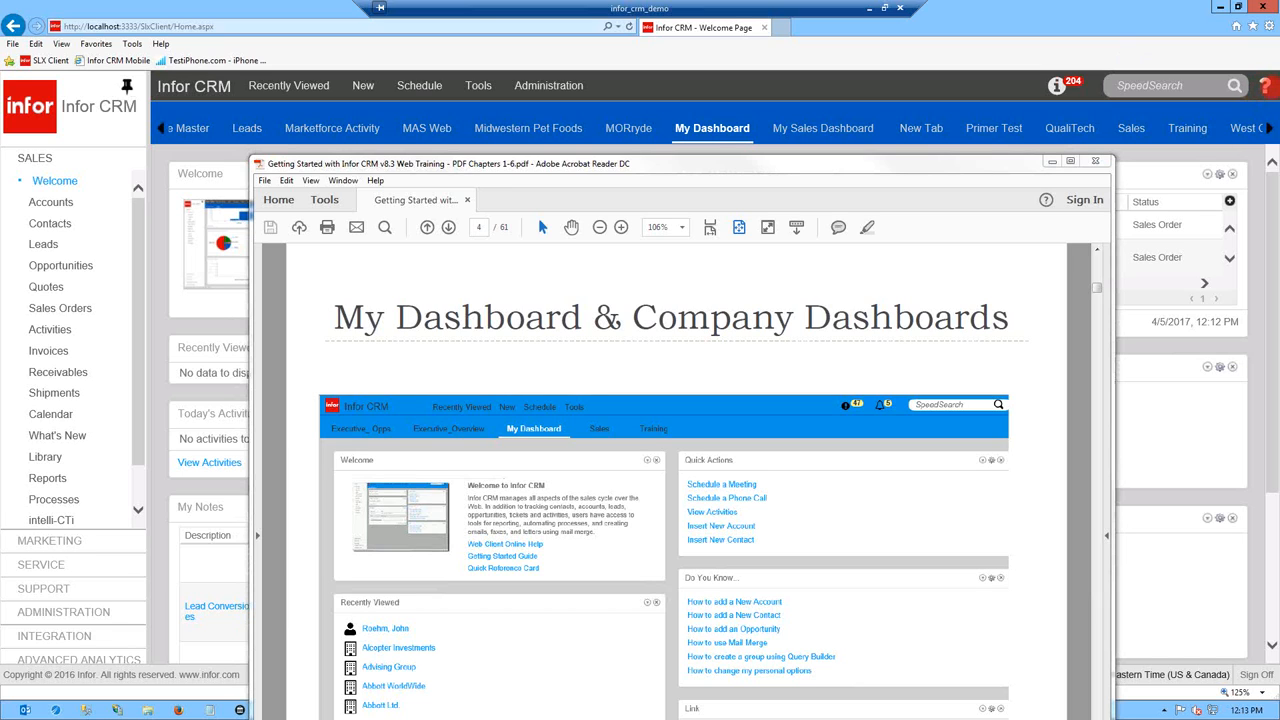
drag(891, 160, 901, 75)
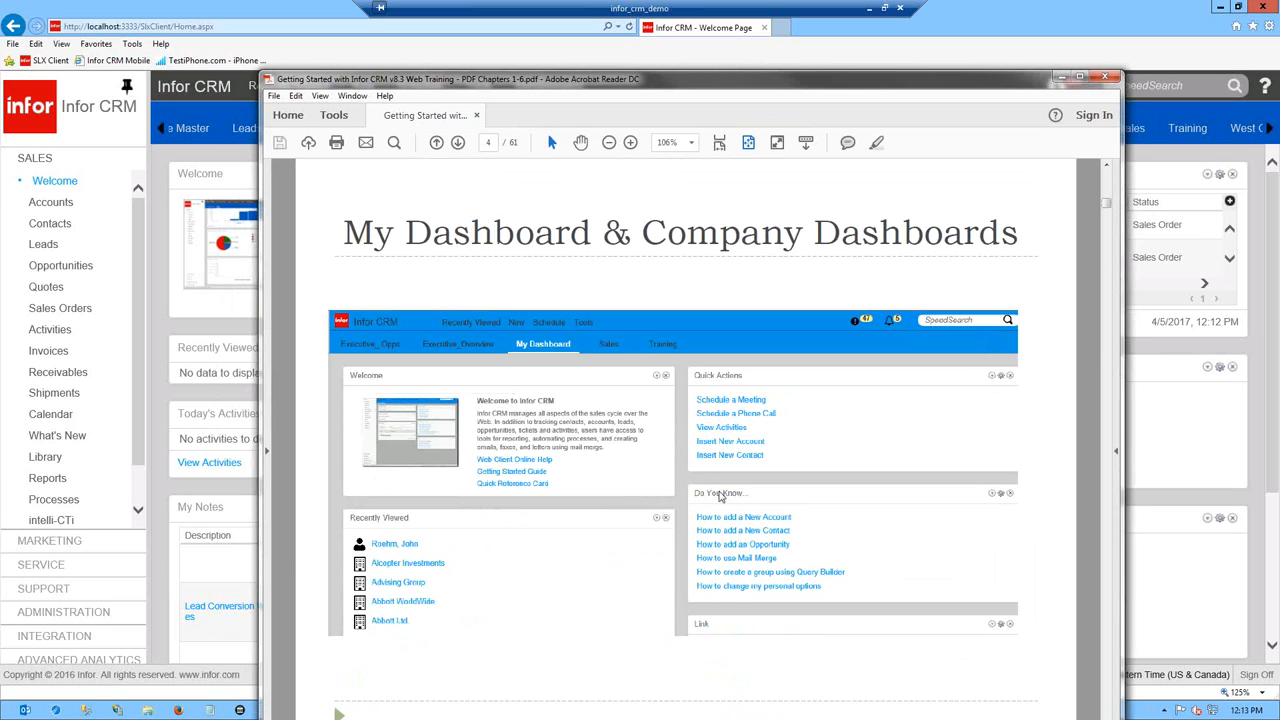
drag(870, 86, 876, 45)
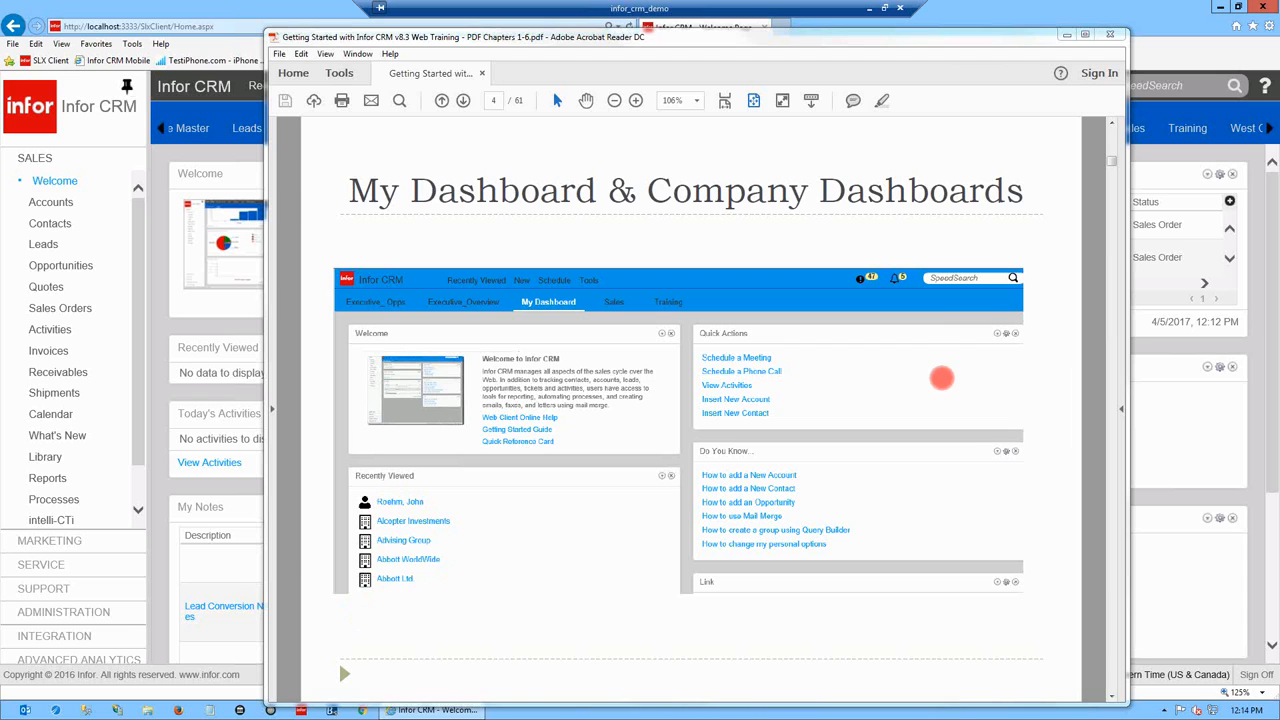
- Scroll to the Web Client Workspace Overview page and shift and slightly widen the reader window
click(855, 368)
scroll(854, 369, down, 1)
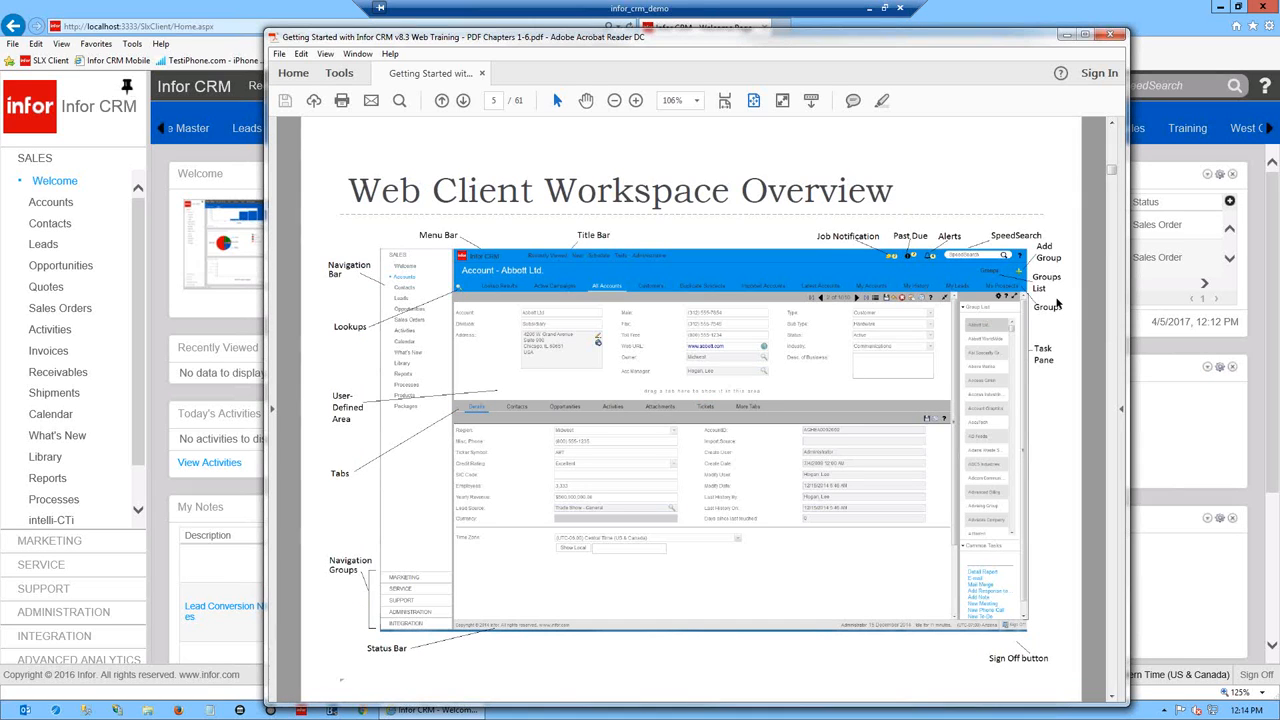
drag(955, 42, 899, 33)
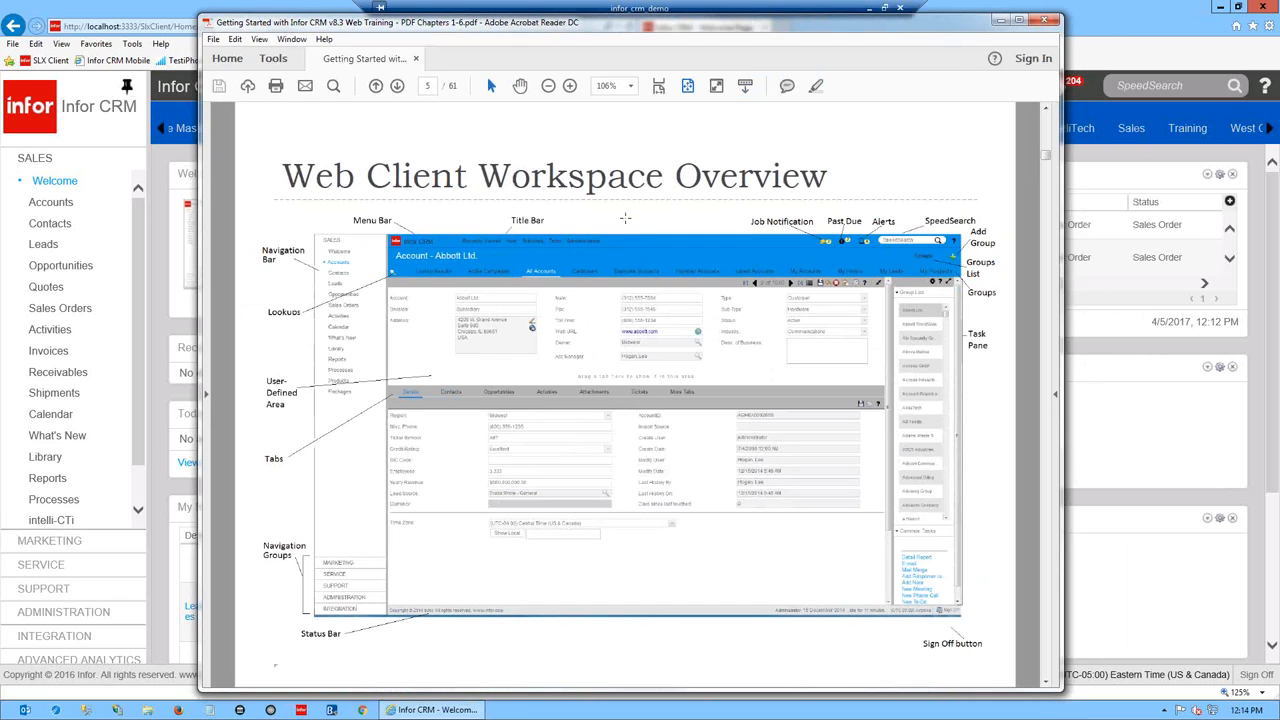
drag(1062, 477, 1146, 480)
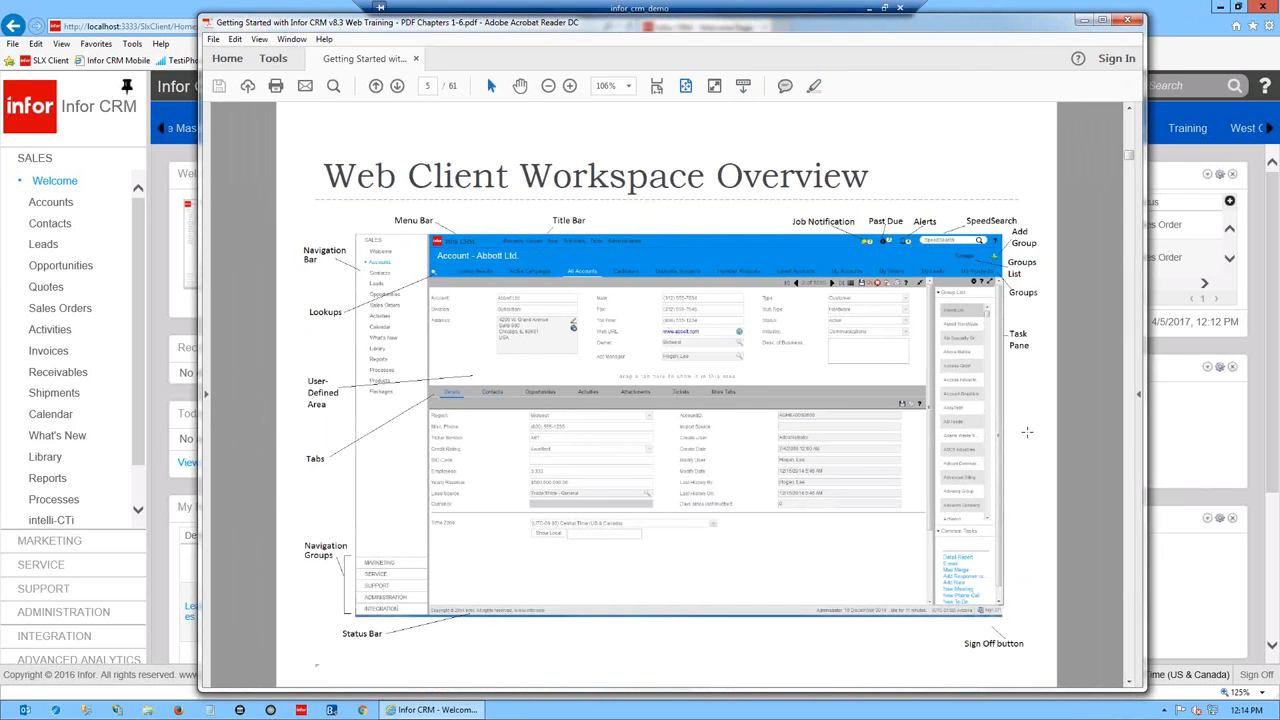
- Zoom the overview diagram to 150% and stretch the reader window's left edge outward
scroll(1007, 421, up, 1)
scroll(1007, 421, down, 1)
scroll(850, 377, up, 1)
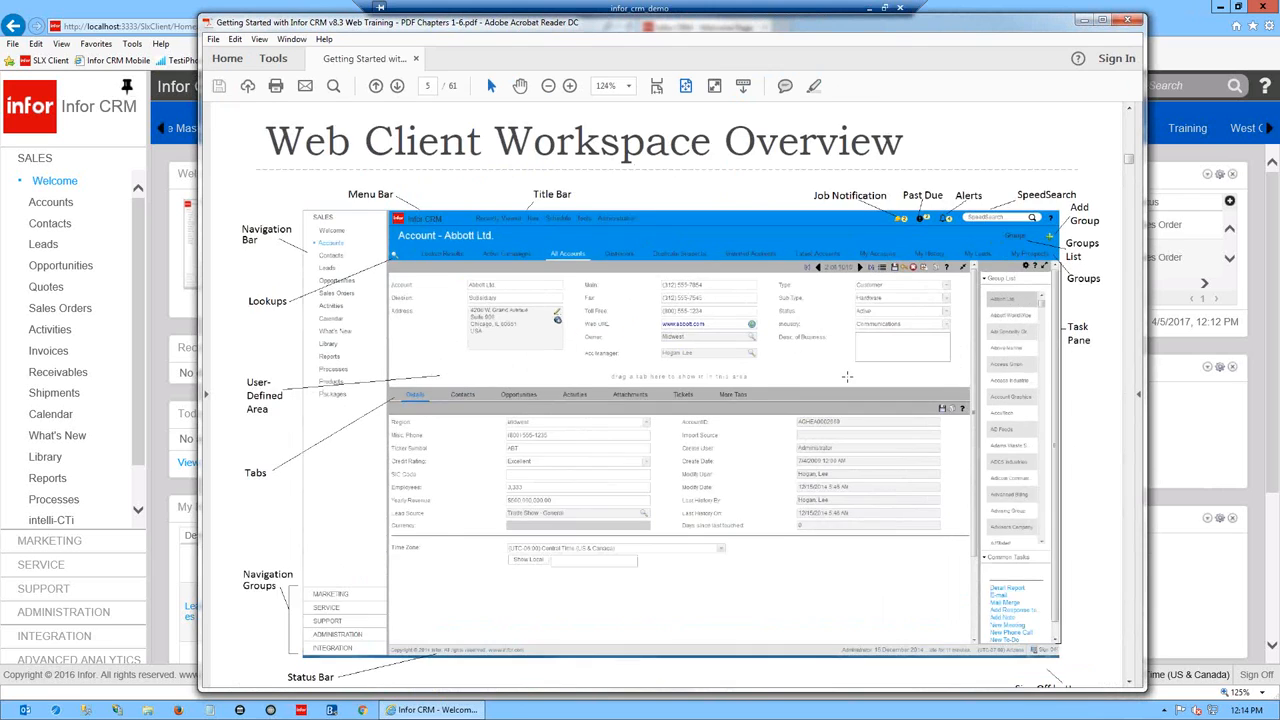
scroll(846, 377, up, 1)
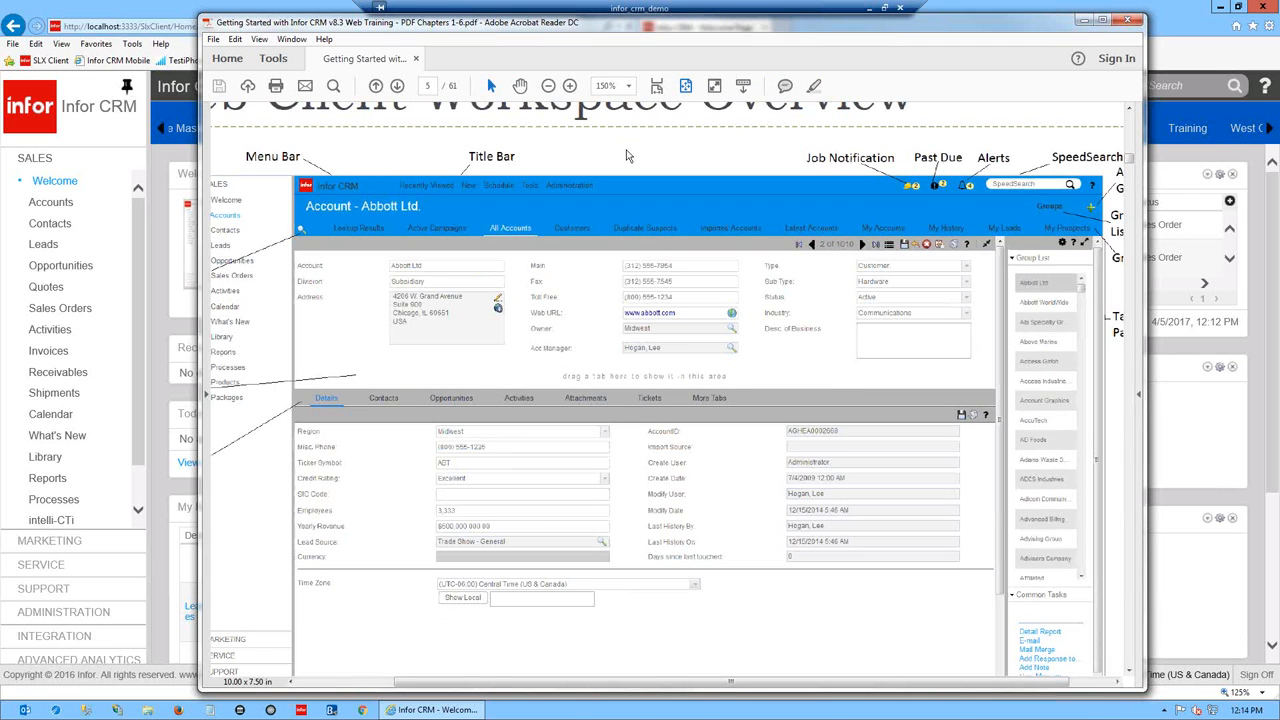
drag(199, 222, 18, 226)
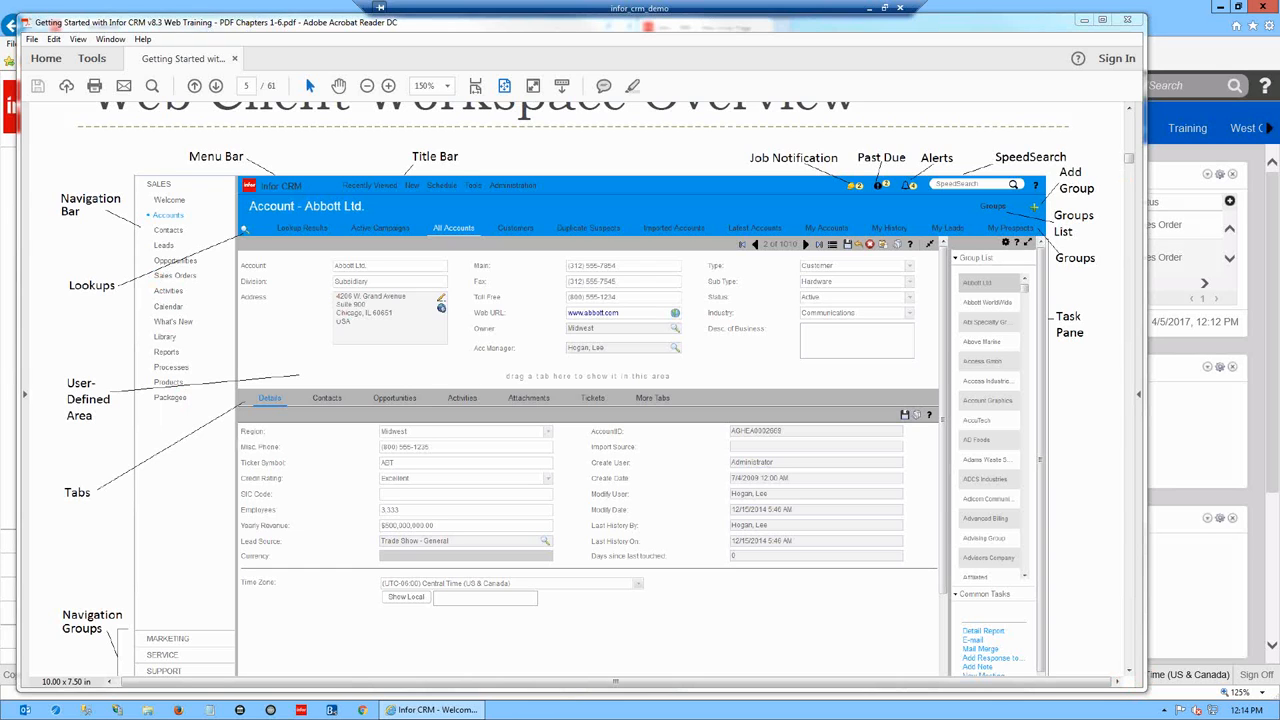
drag(1000, 24, 996, 12)
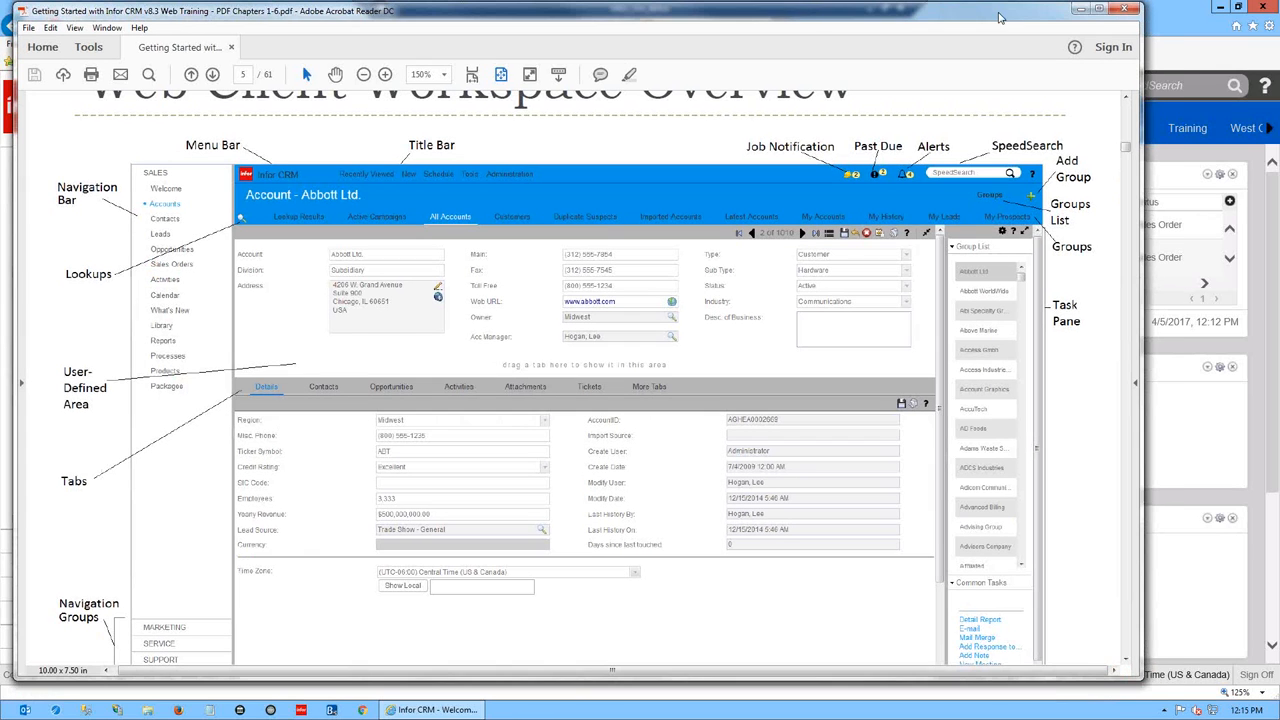
- Extend the reader window downward, then minimize Acrobat Reader to reveal the Infor CRM welcome page
drag(976, 681, 970, 710)
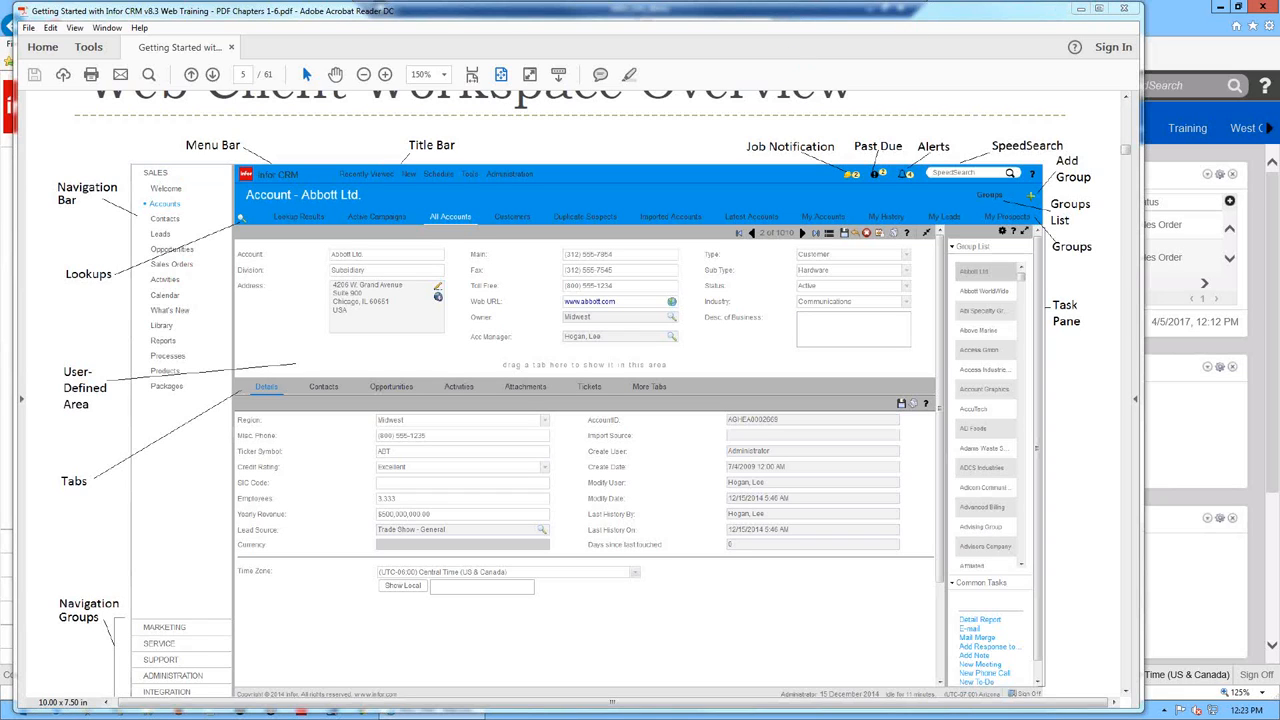
click(1080, 9)
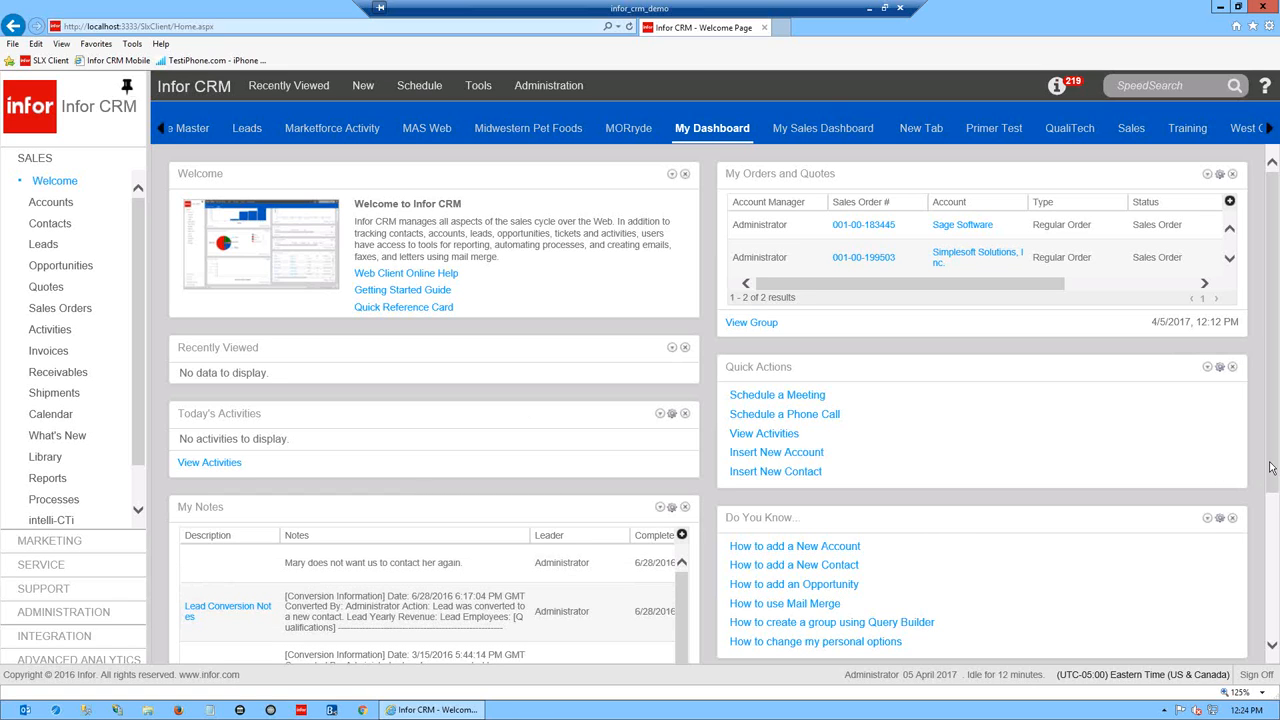
drag(1270, 470, 1270, 498)
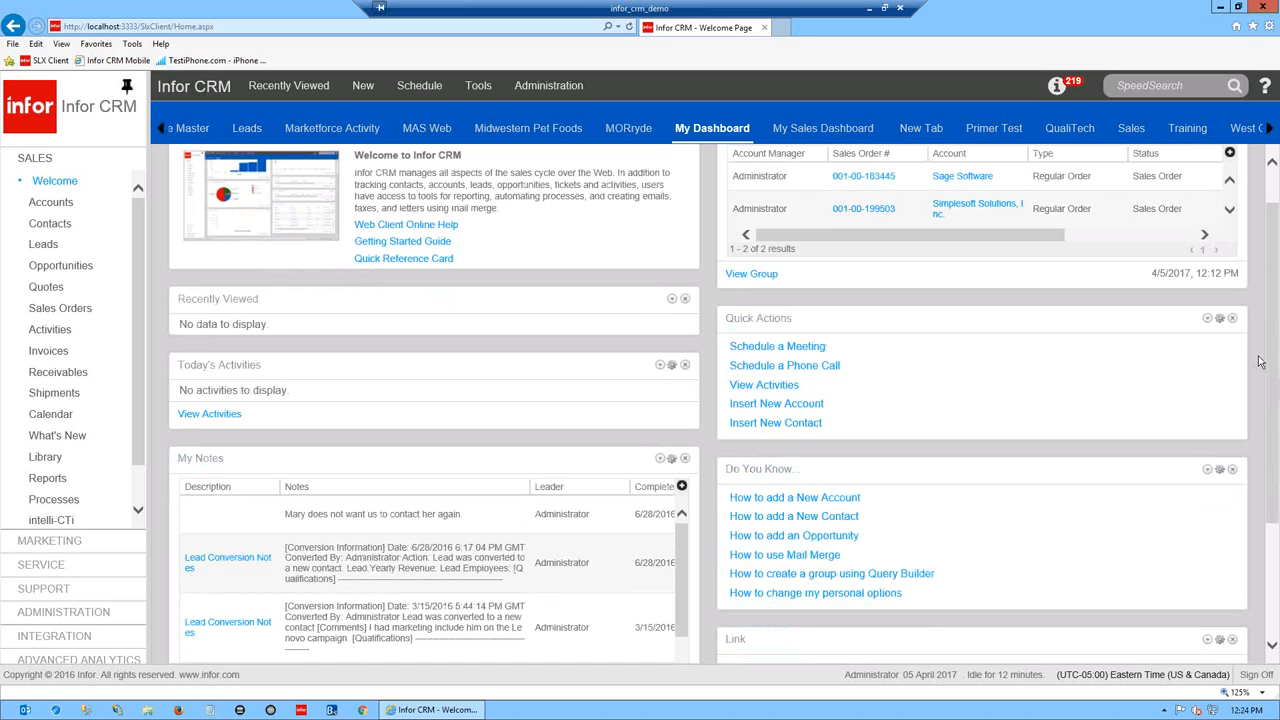
drag(1273, 357, 1274, 335)
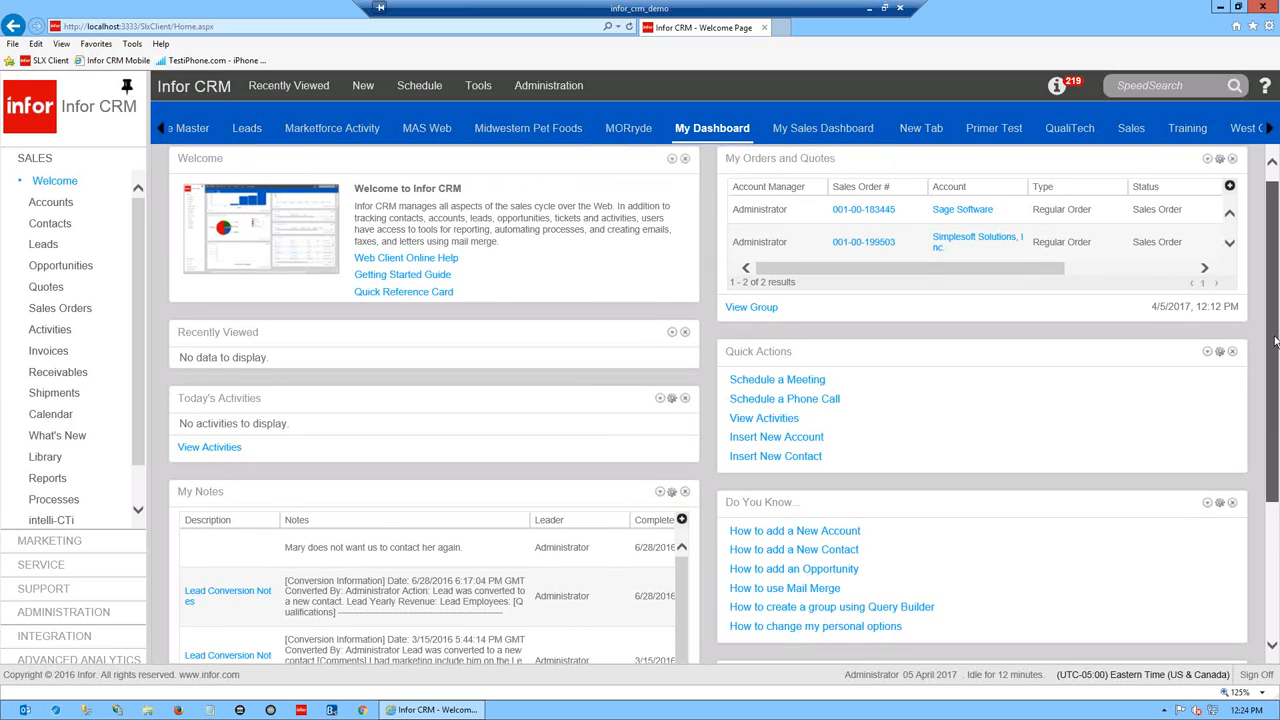
drag(1275, 290, 1275, 276)
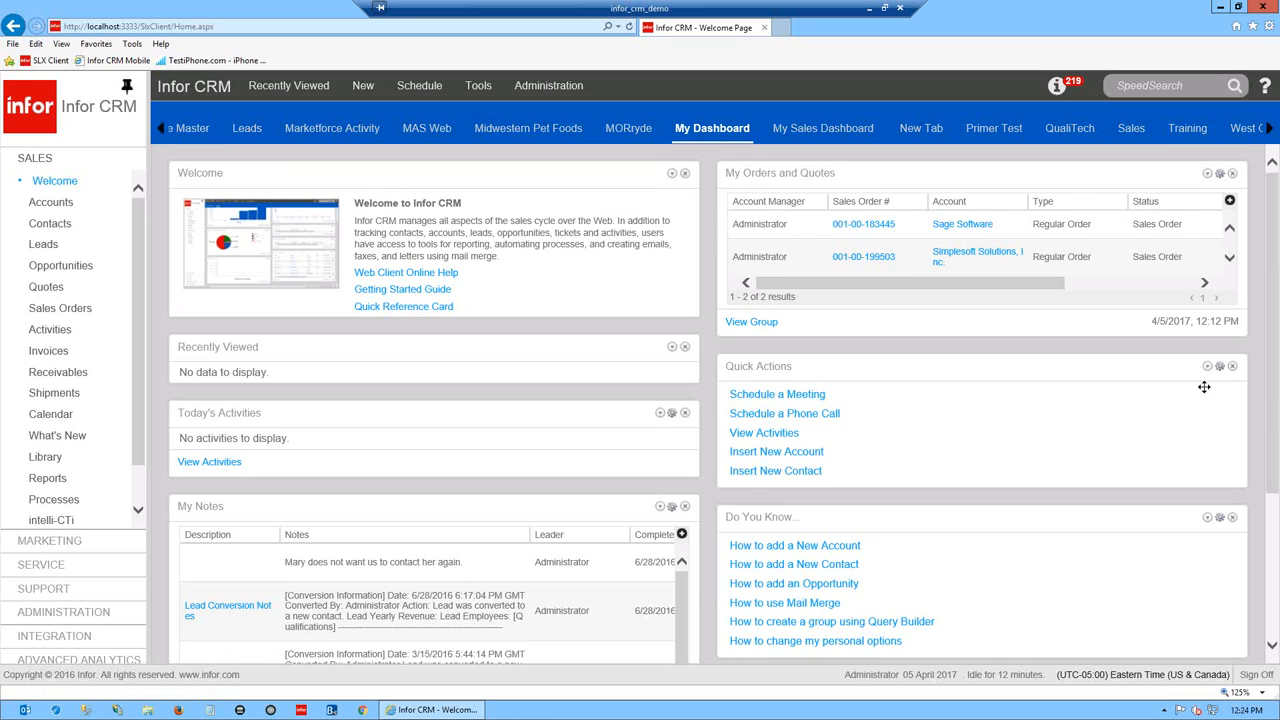
scroll(1205, 390, down, 3)
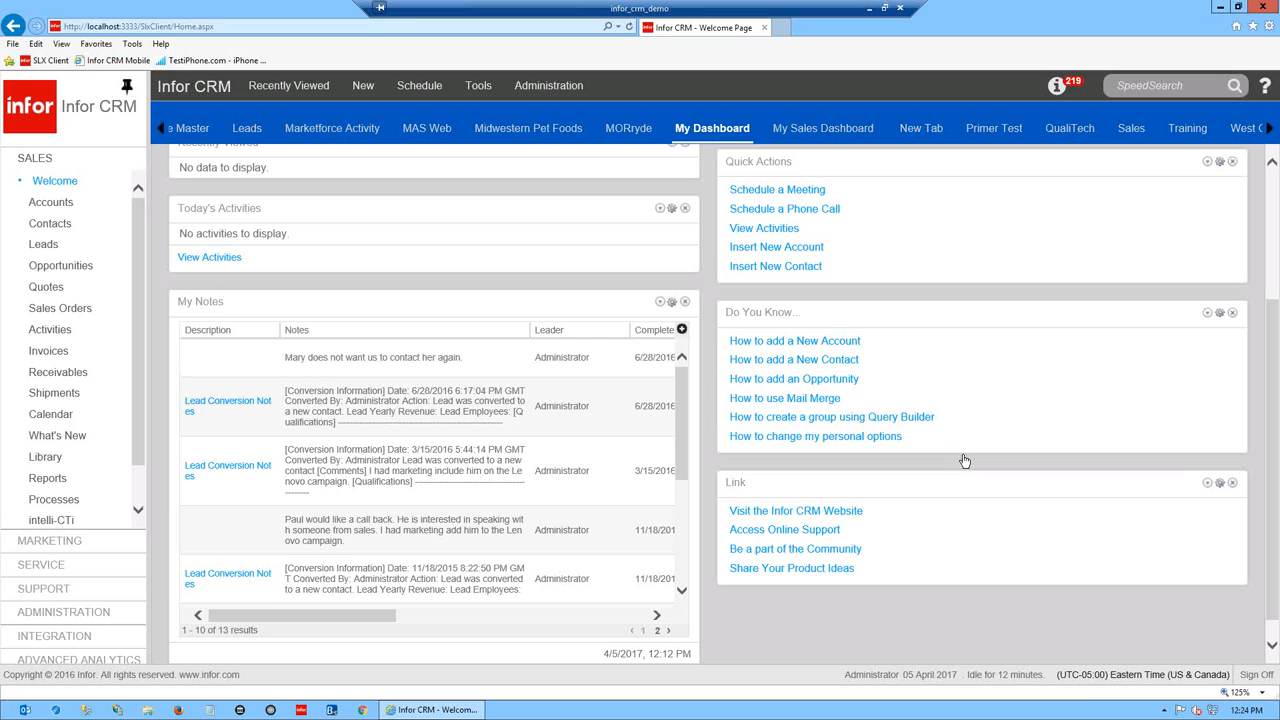
scroll(184, 386, up, 3)
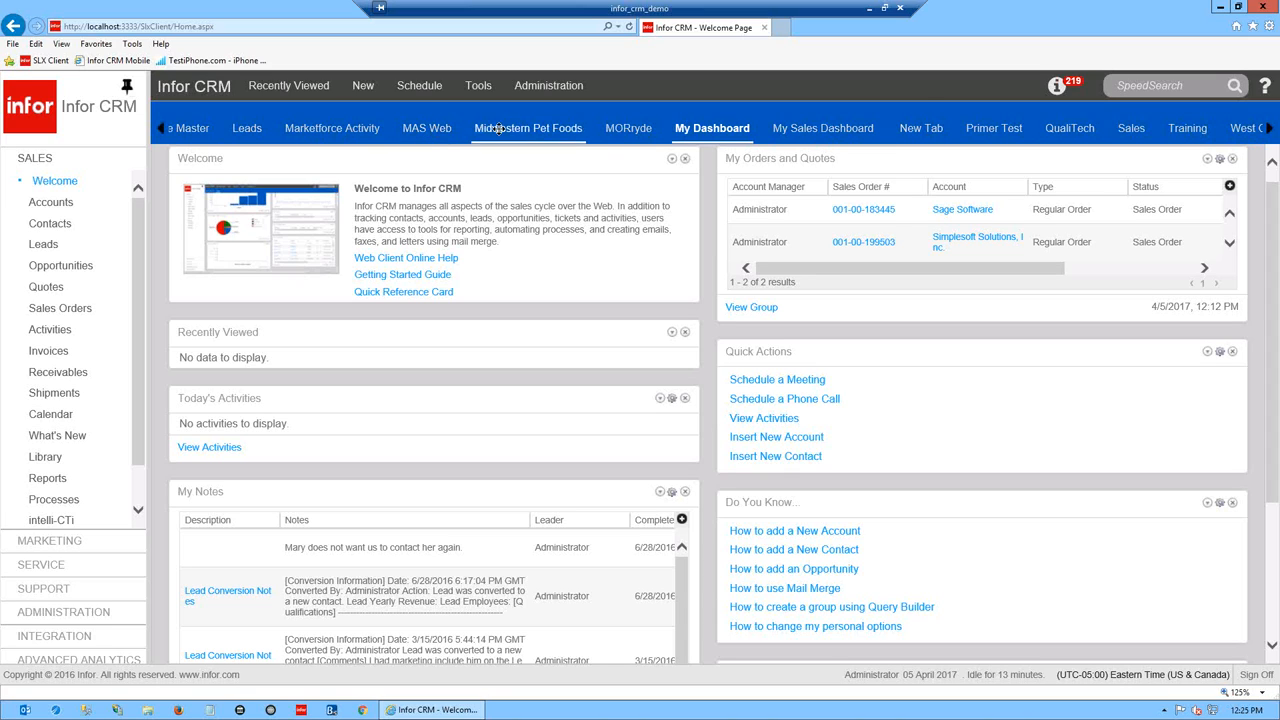
- Go to Accounts, pick the MN Customers group, and open Clayco Manufacturing (1 of 5)
click(46, 207)
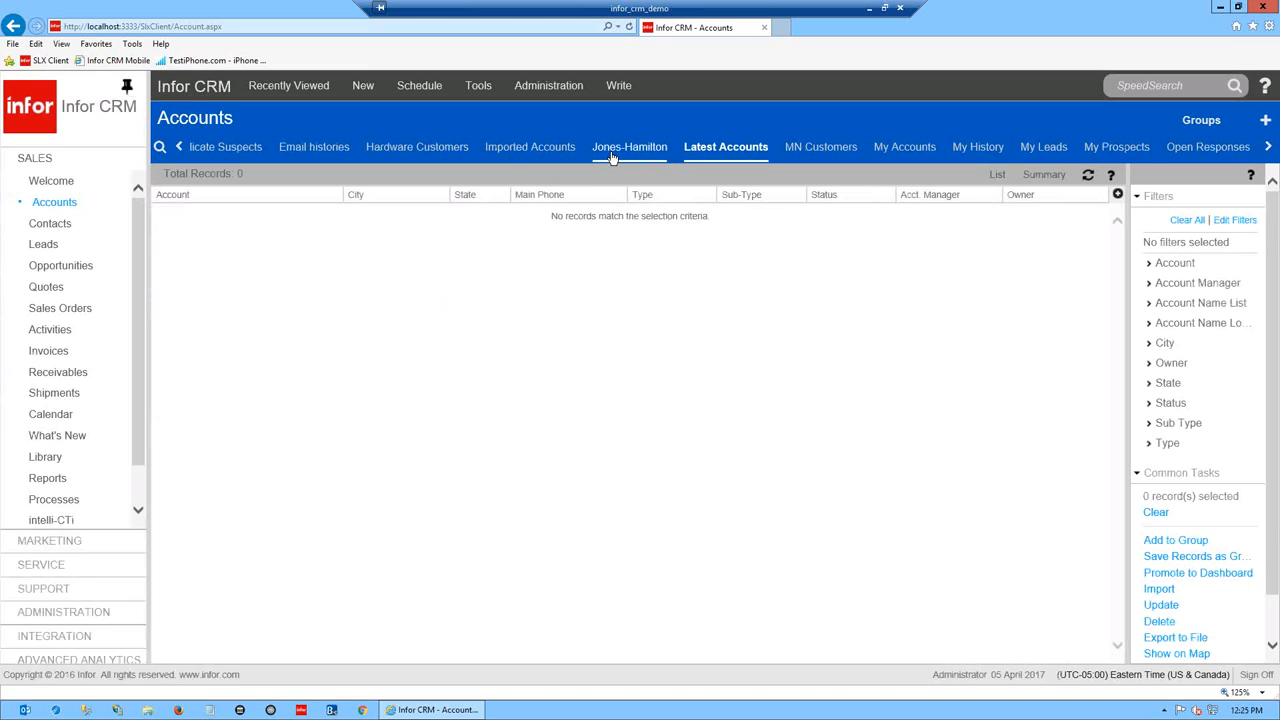
click(822, 152)
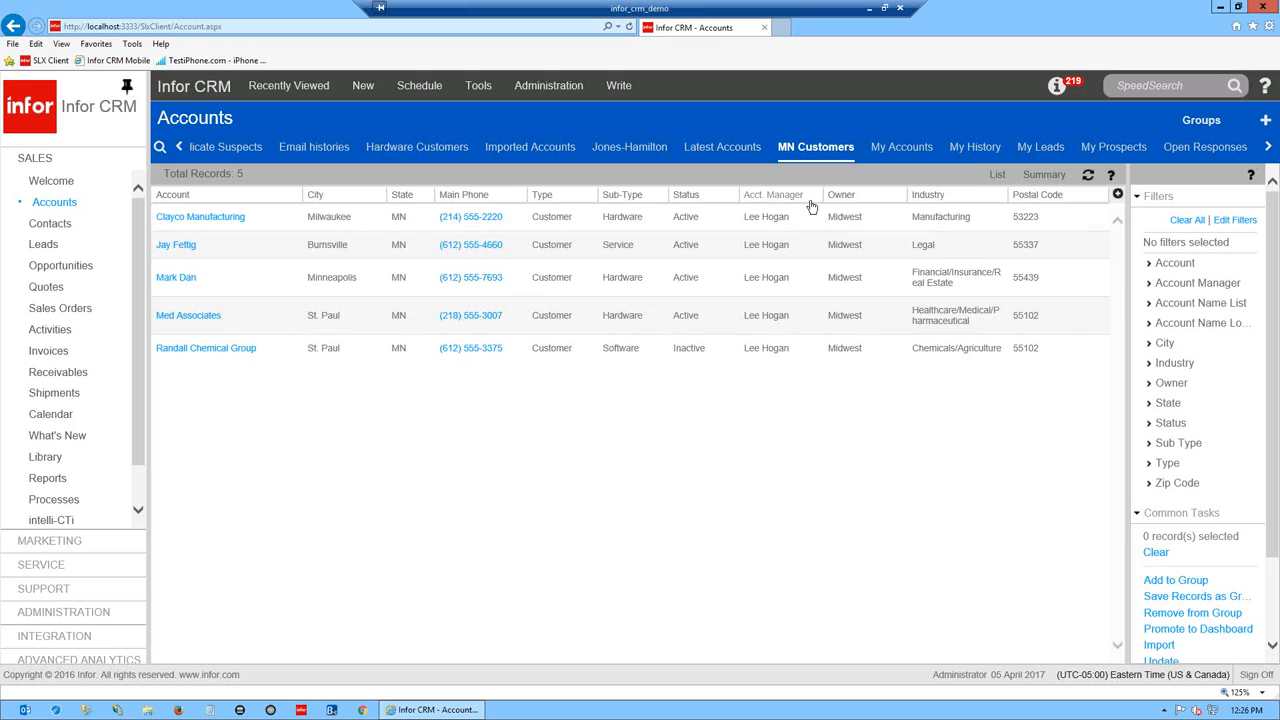
click(200, 218)
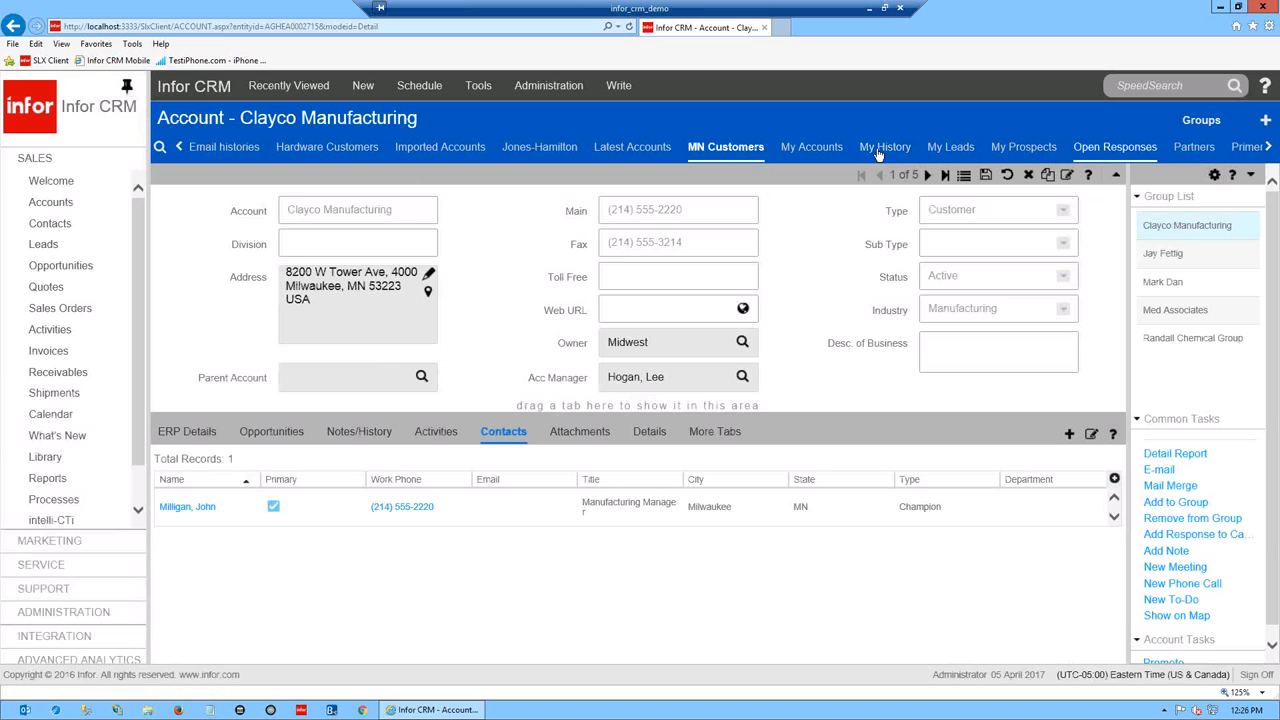
- Switch the Accounts list to the Open Responses group, which shows 0 records
click(1113, 149)
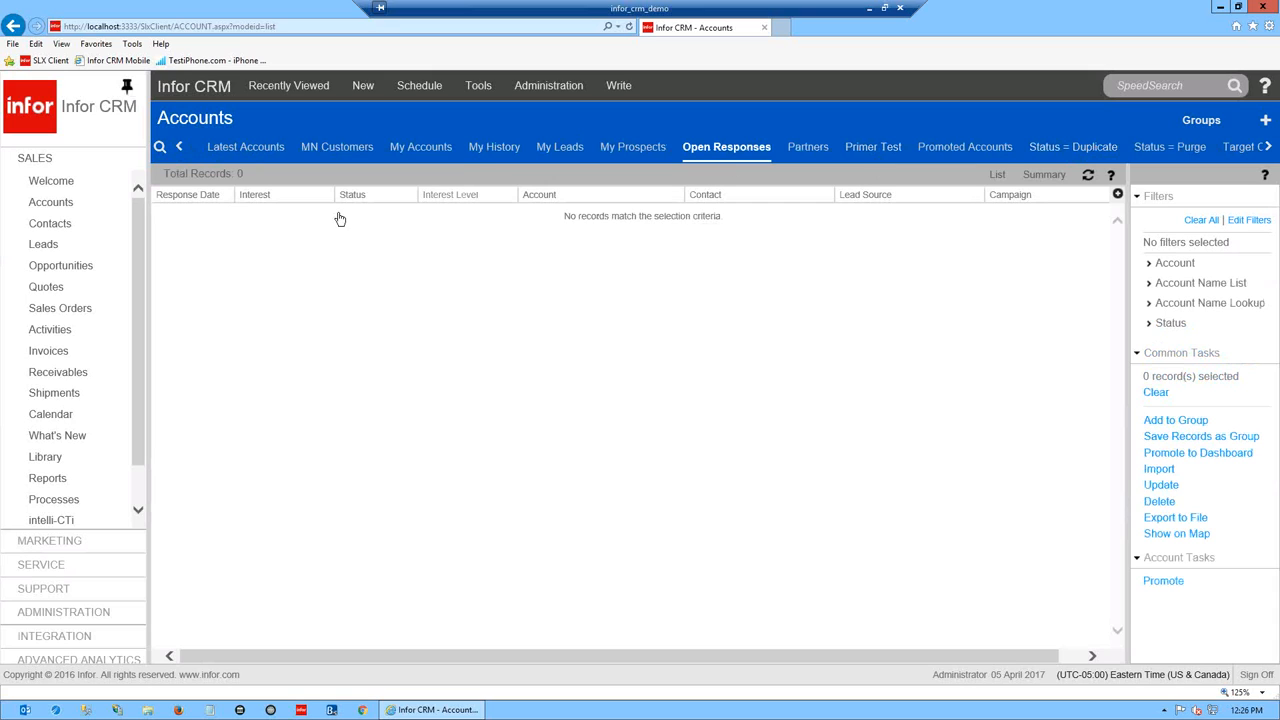
- Pass through My Leads and scroll the group tabs back to open Hardware Customers (86 records)
click(565, 157)
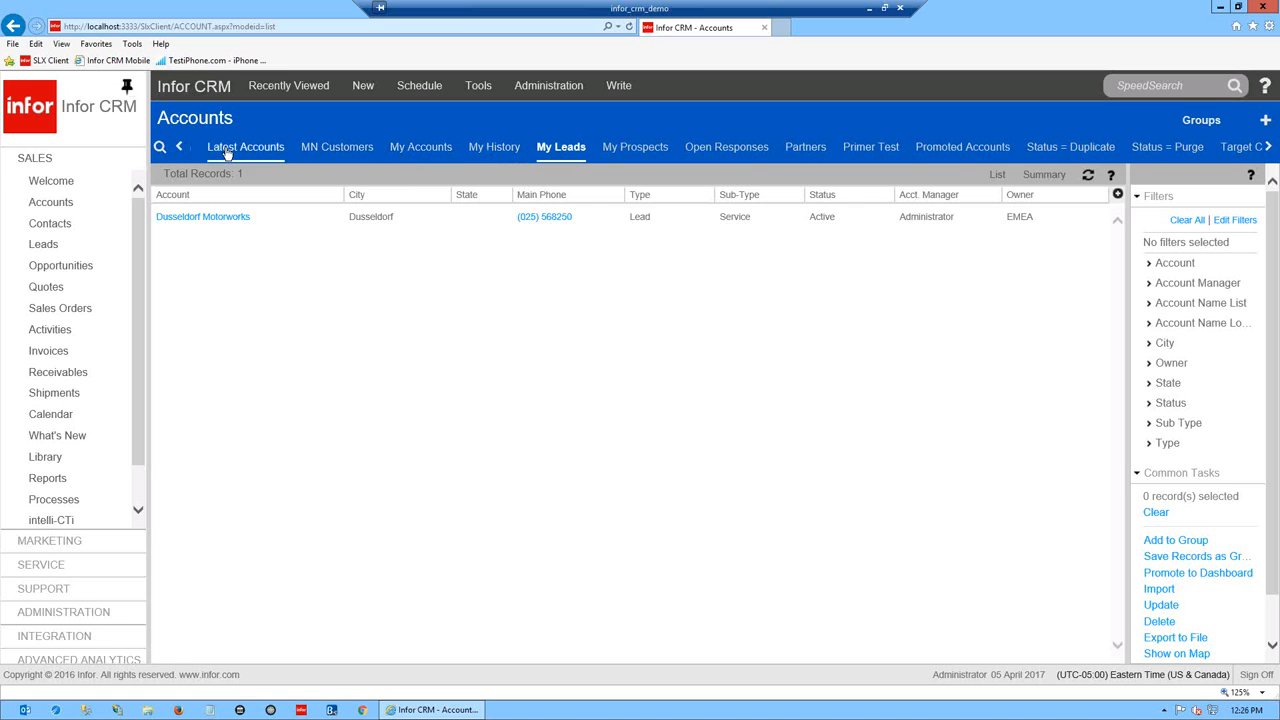
click(180, 149)
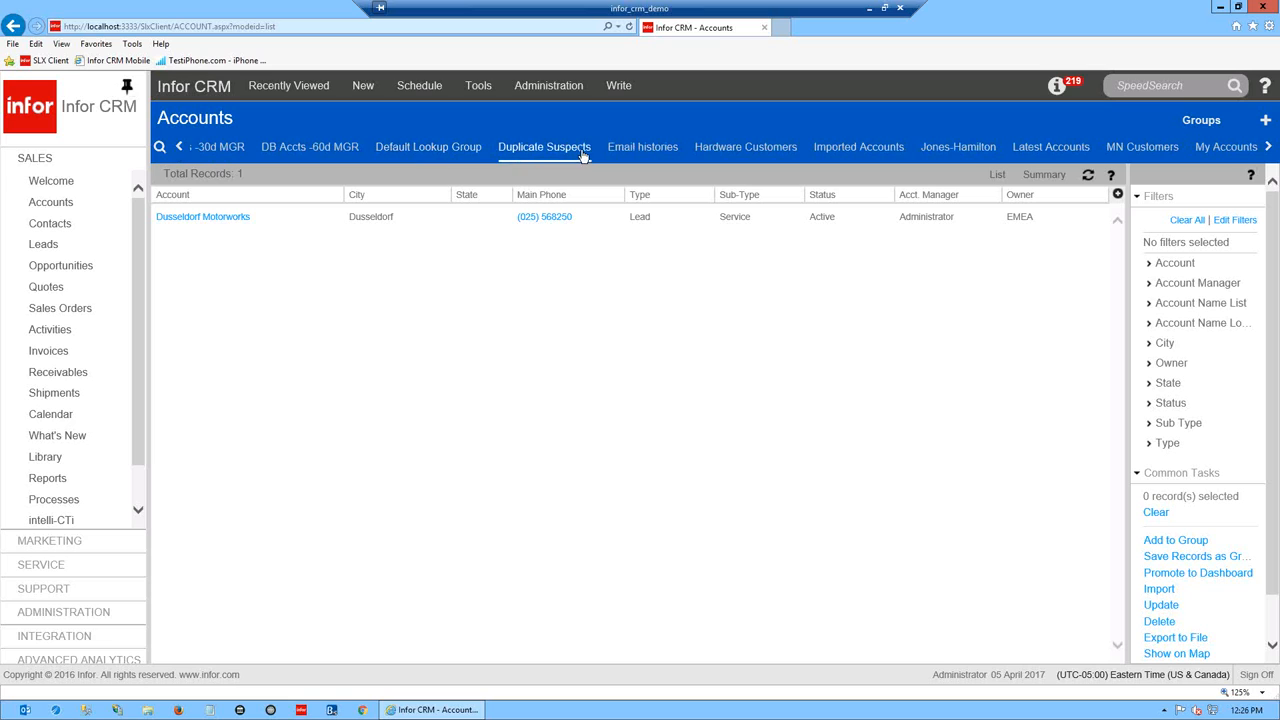
click(732, 150)
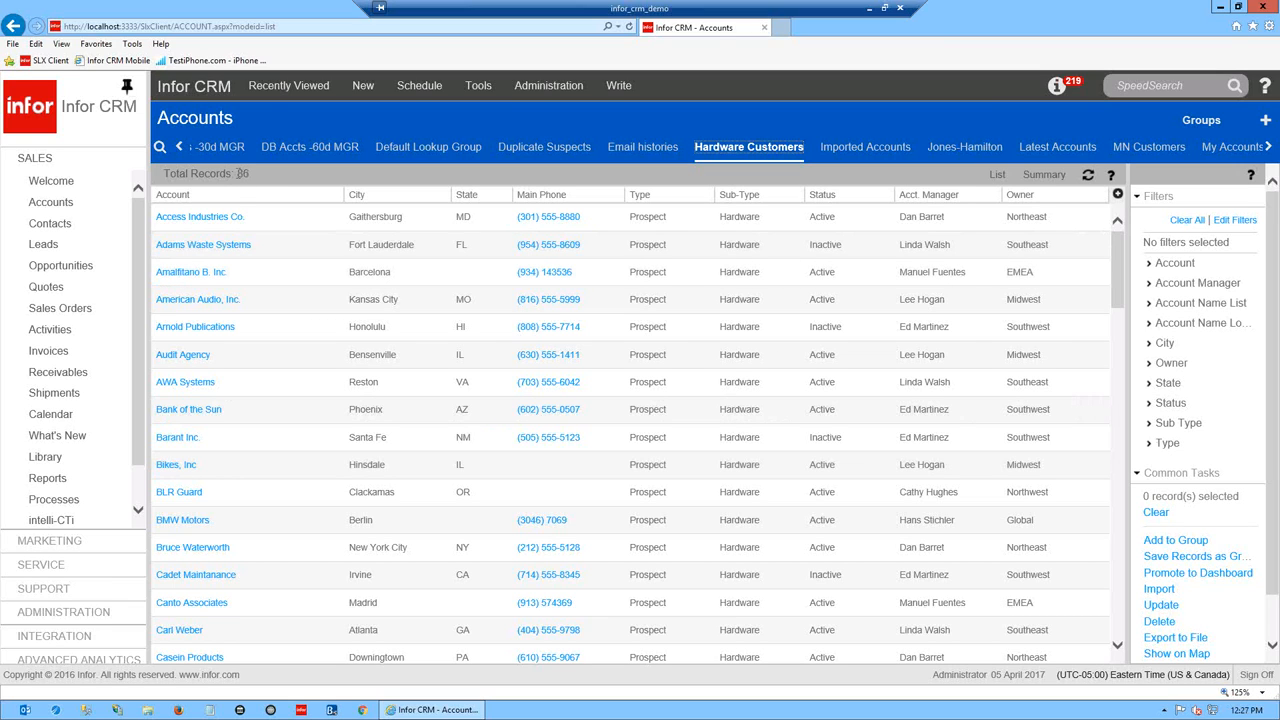
drag(1116, 266, 1159, 188)
click(1152, 386)
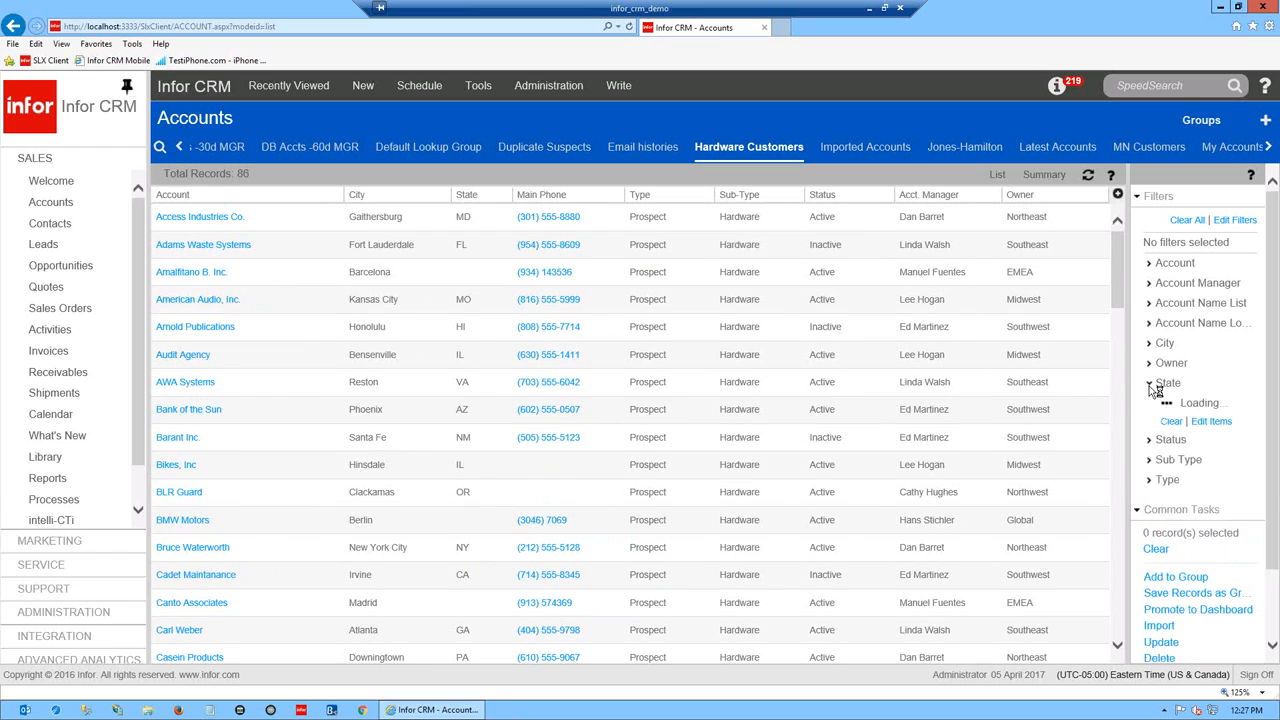
drag(1274, 356, 1276, 440)
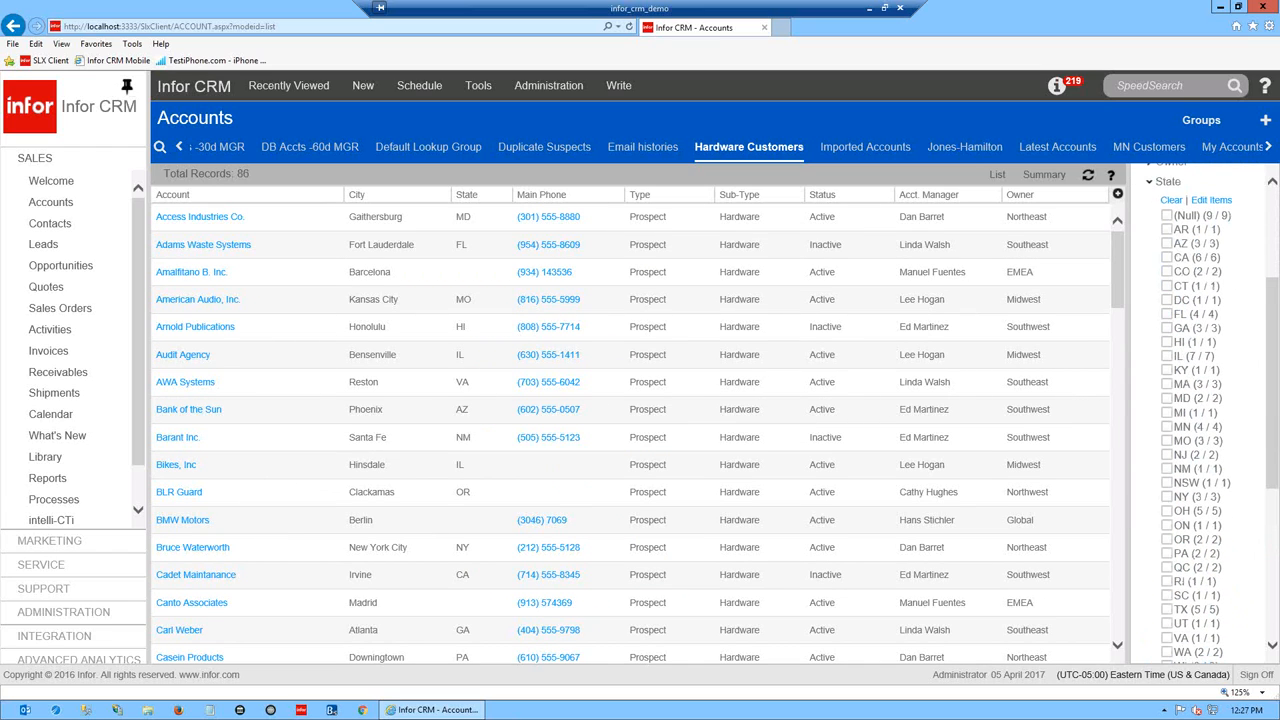
click(1167, 258)
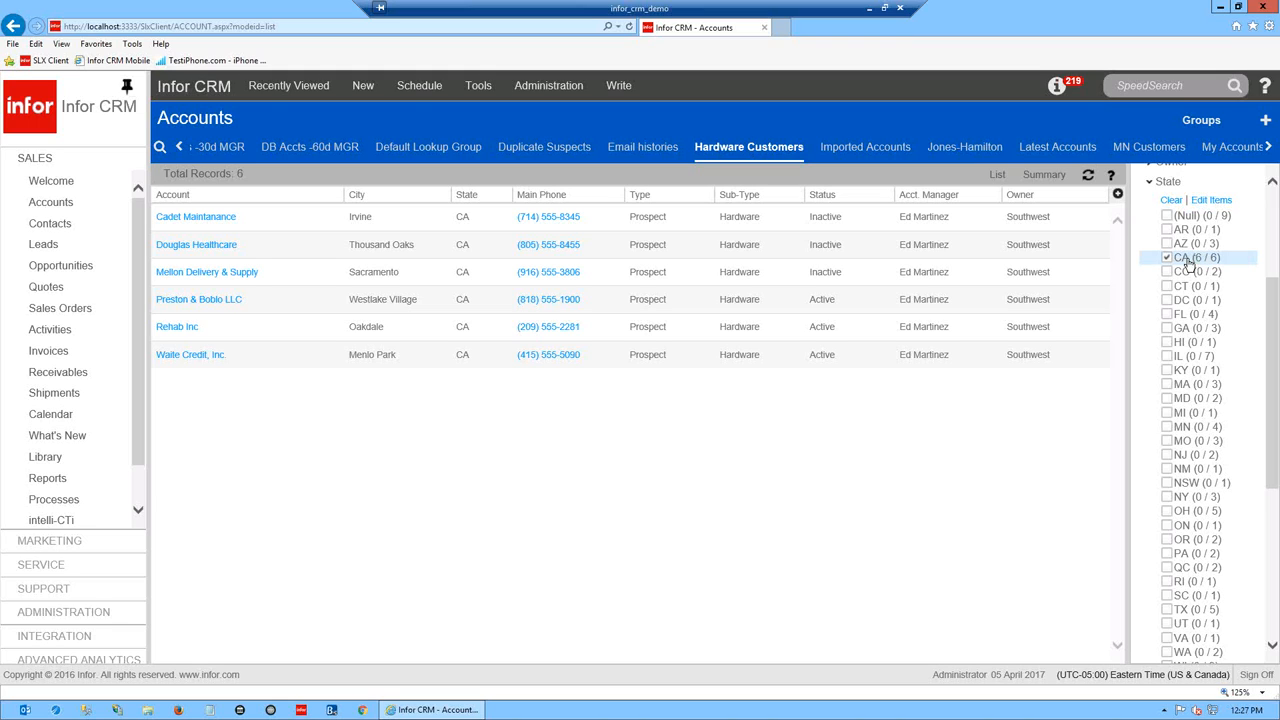
click(1166, 258)
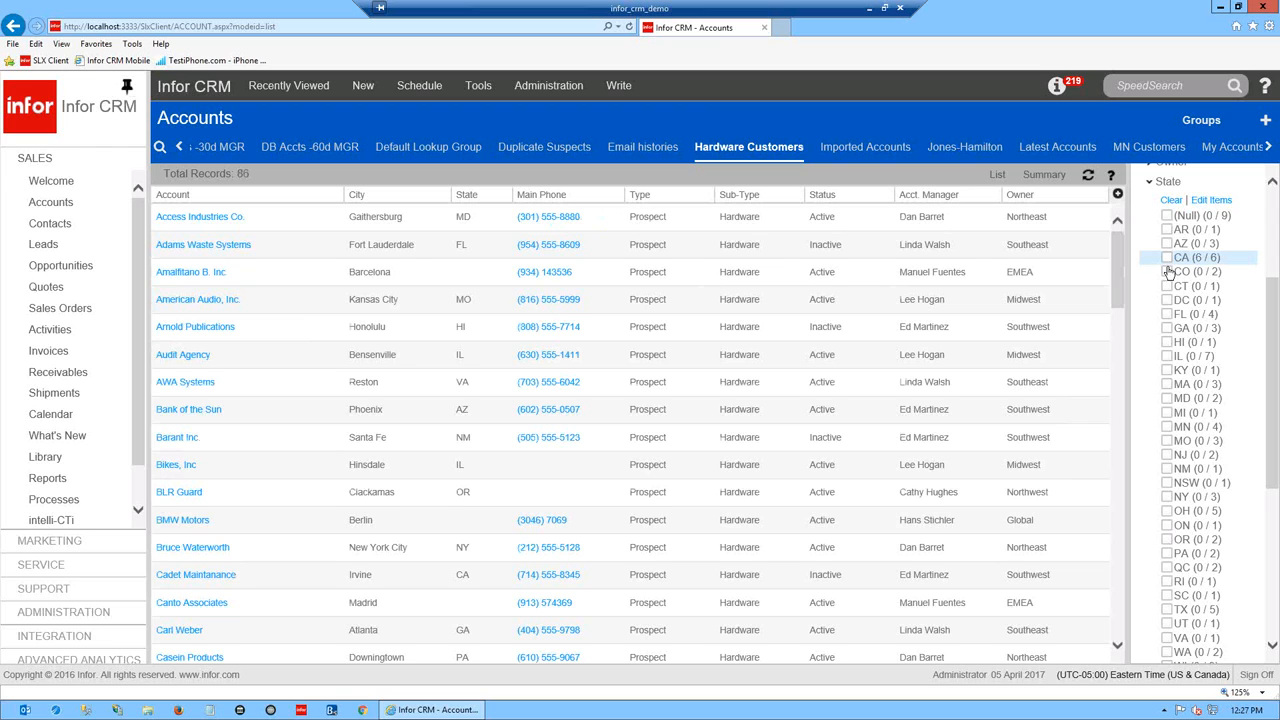
click(1166, 455)
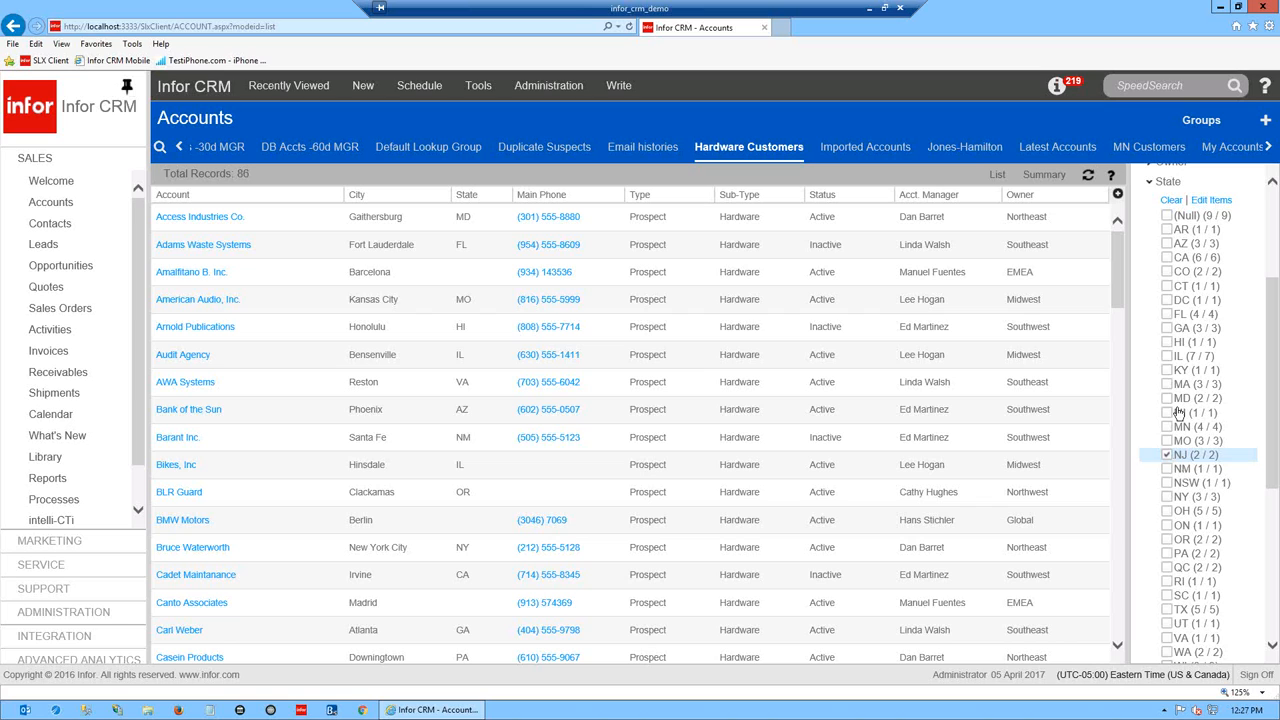
click(1166, 384)
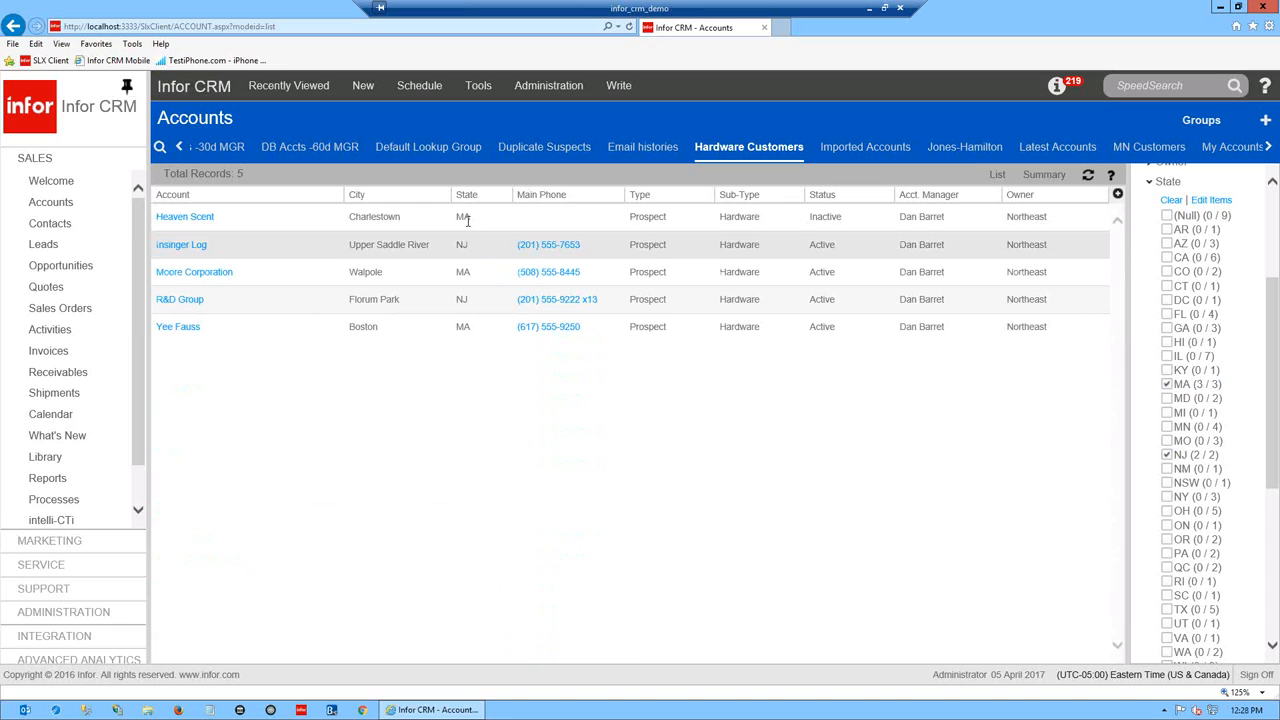
click(1166, 384)
click(1168, 455)
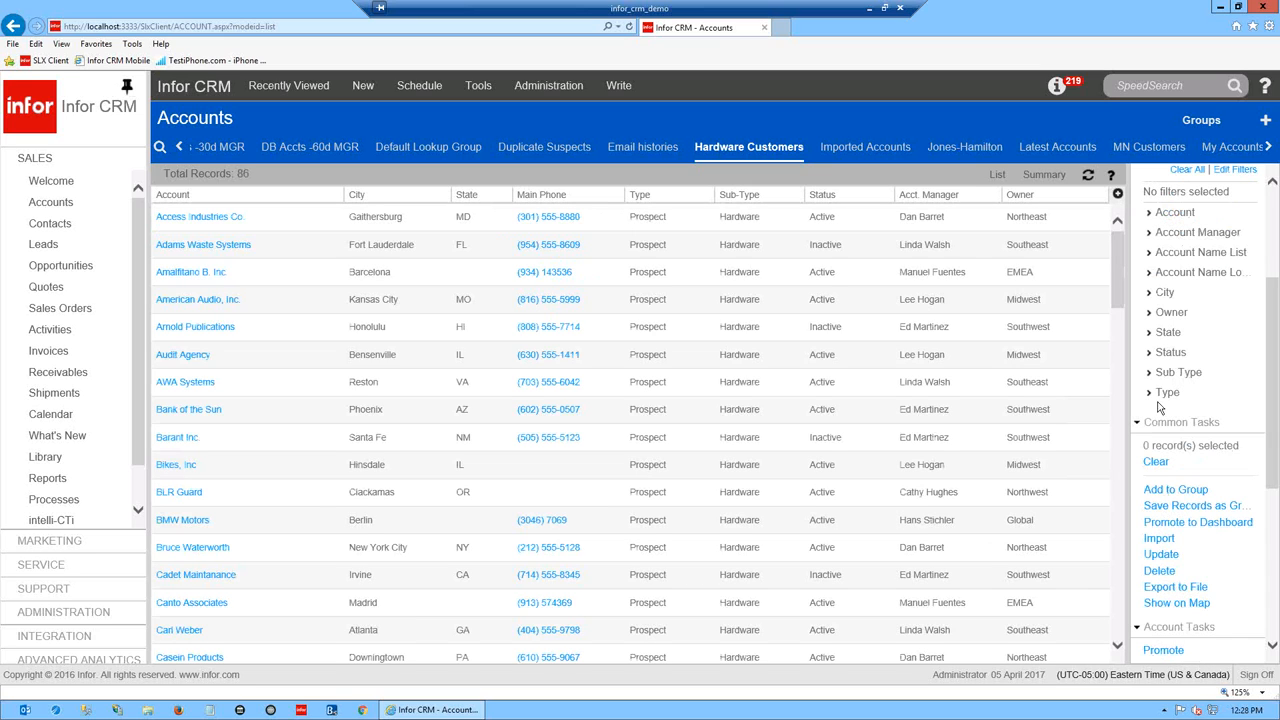
- Briefly expand the Type filter, then expand Status to show 66 Active and 20 Inactive
click(1162, 394)
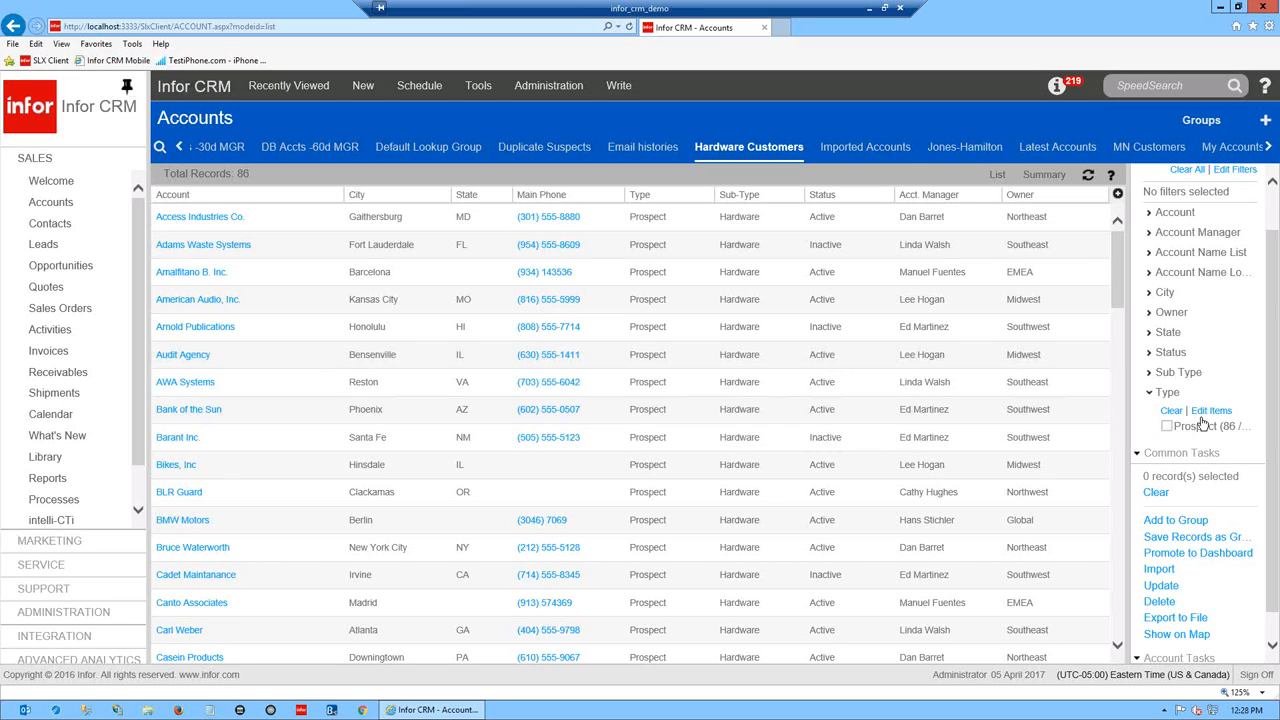
click(1150, 394)
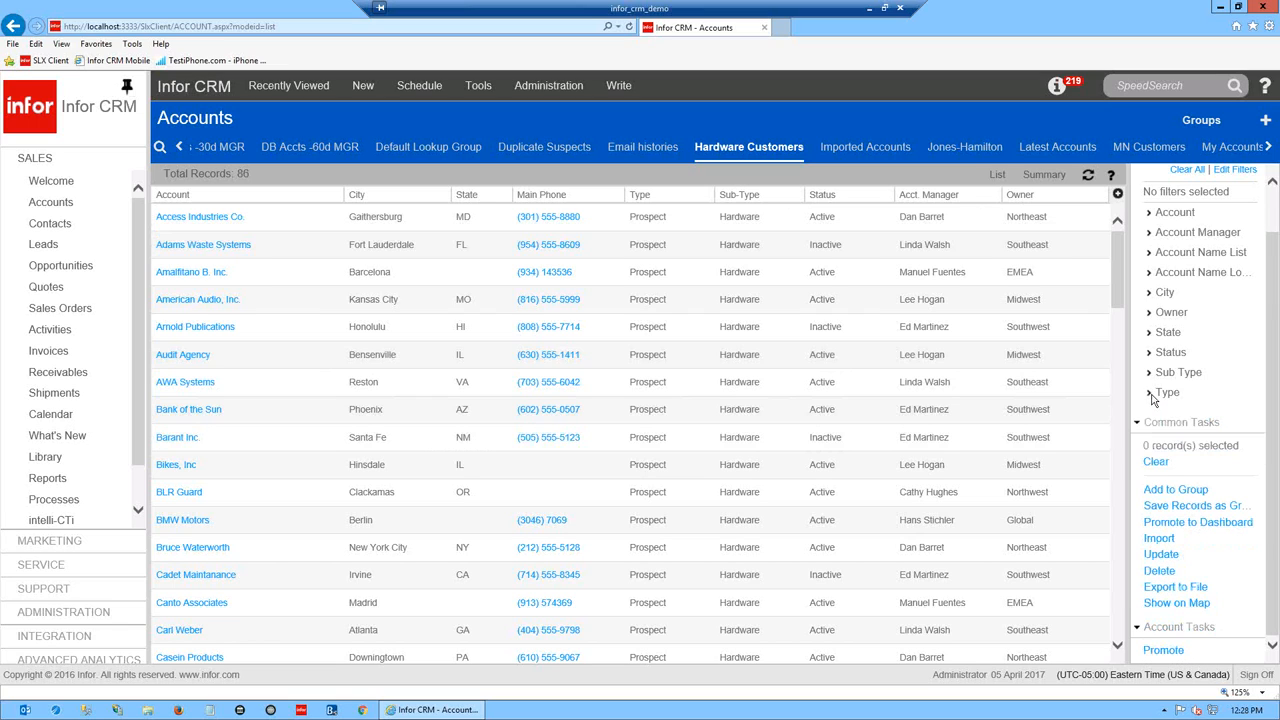
click(1153, 356)
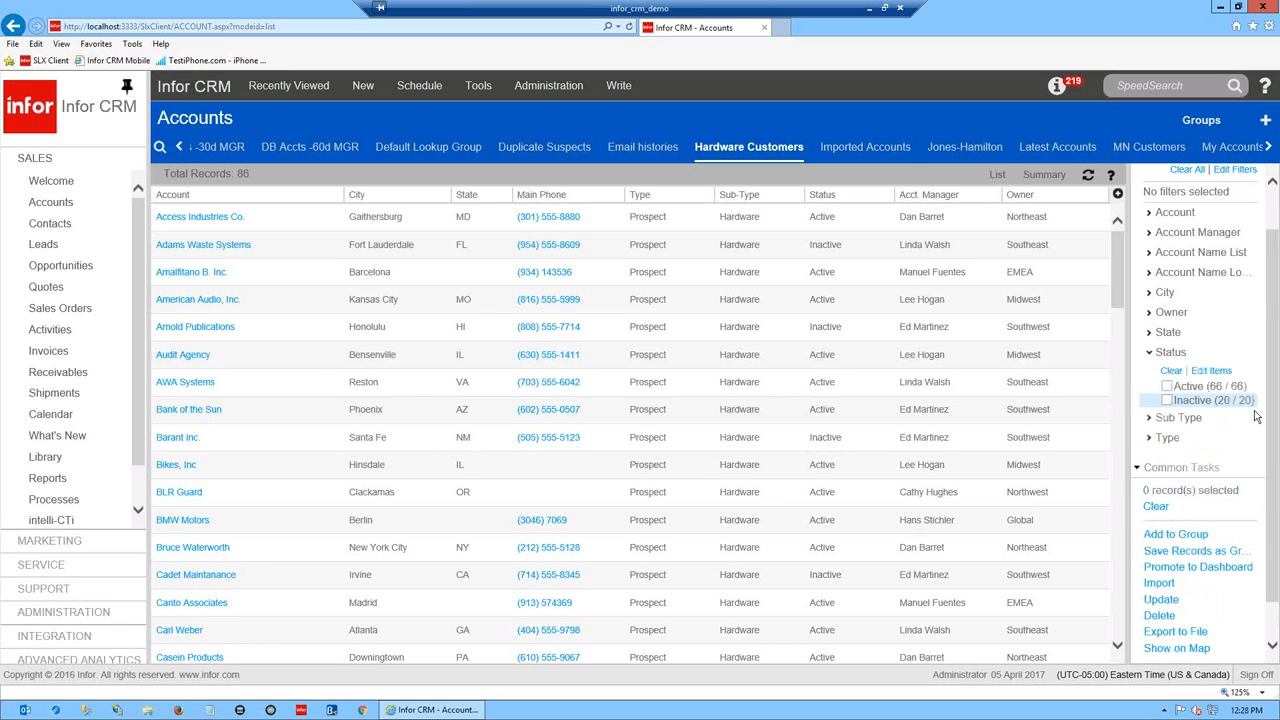
- Toggle the Inactive status filter on and off and collapse Status, leaving all 86 accounts
click(1167, 400)
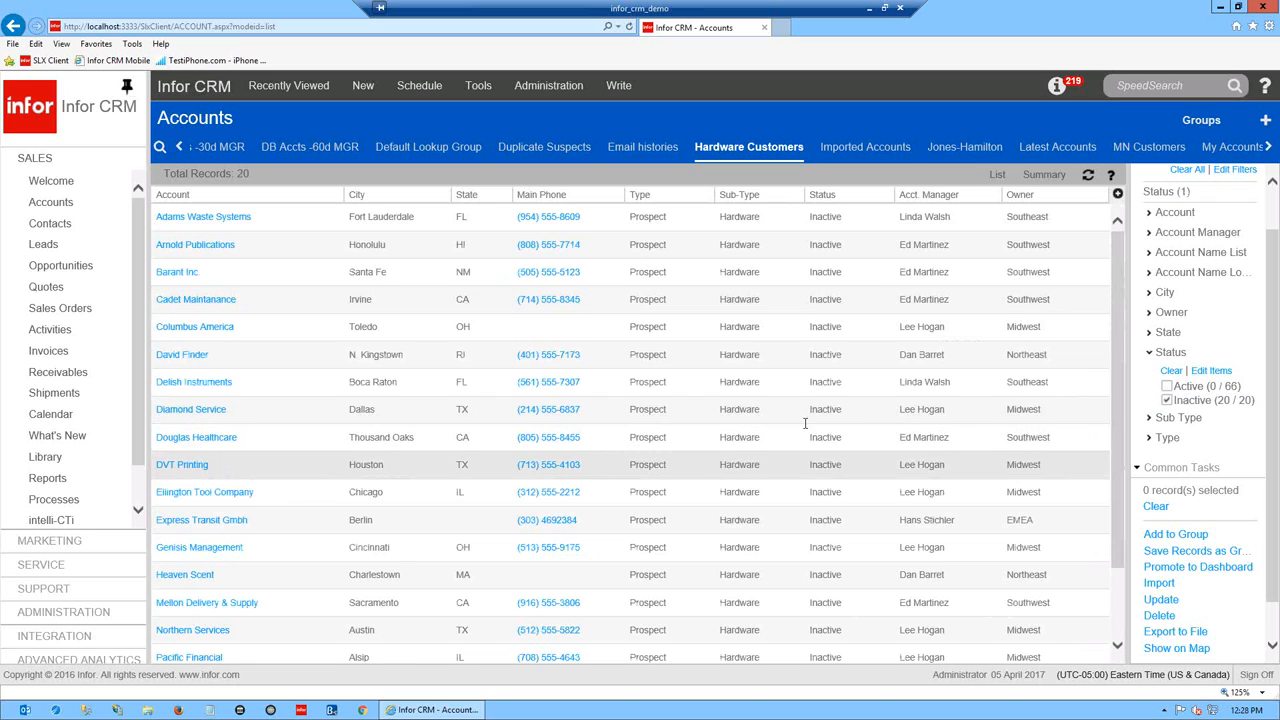
click(1167, 400)
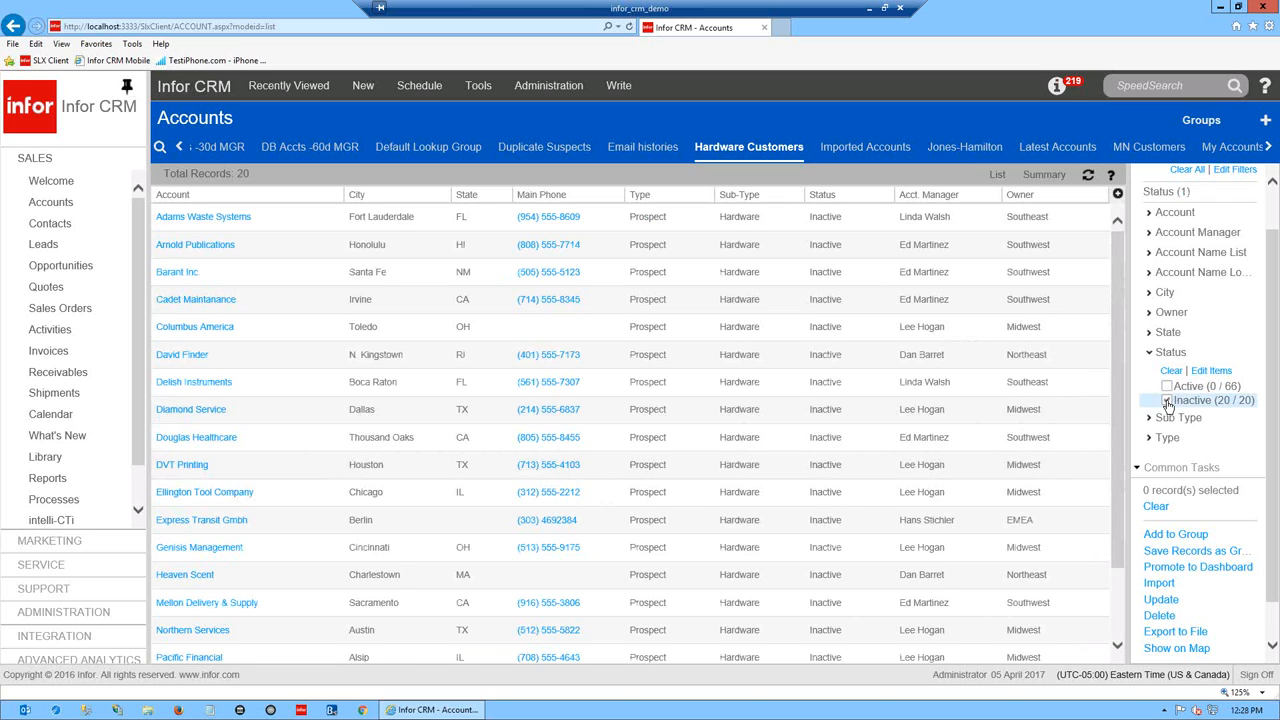
click(1150, 354)
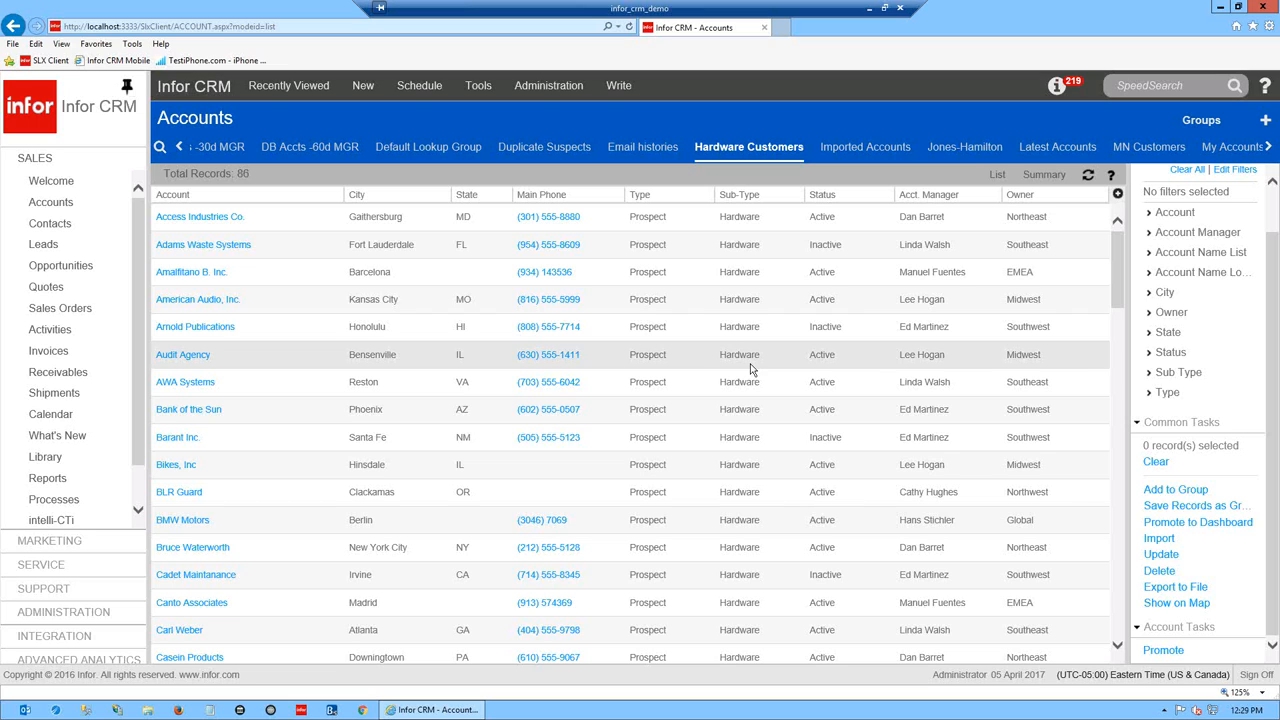
- Open the Arnold Publications account detail, record 5 of 86 in Hardware Customers
drag(1273, 317, 1273, 228)
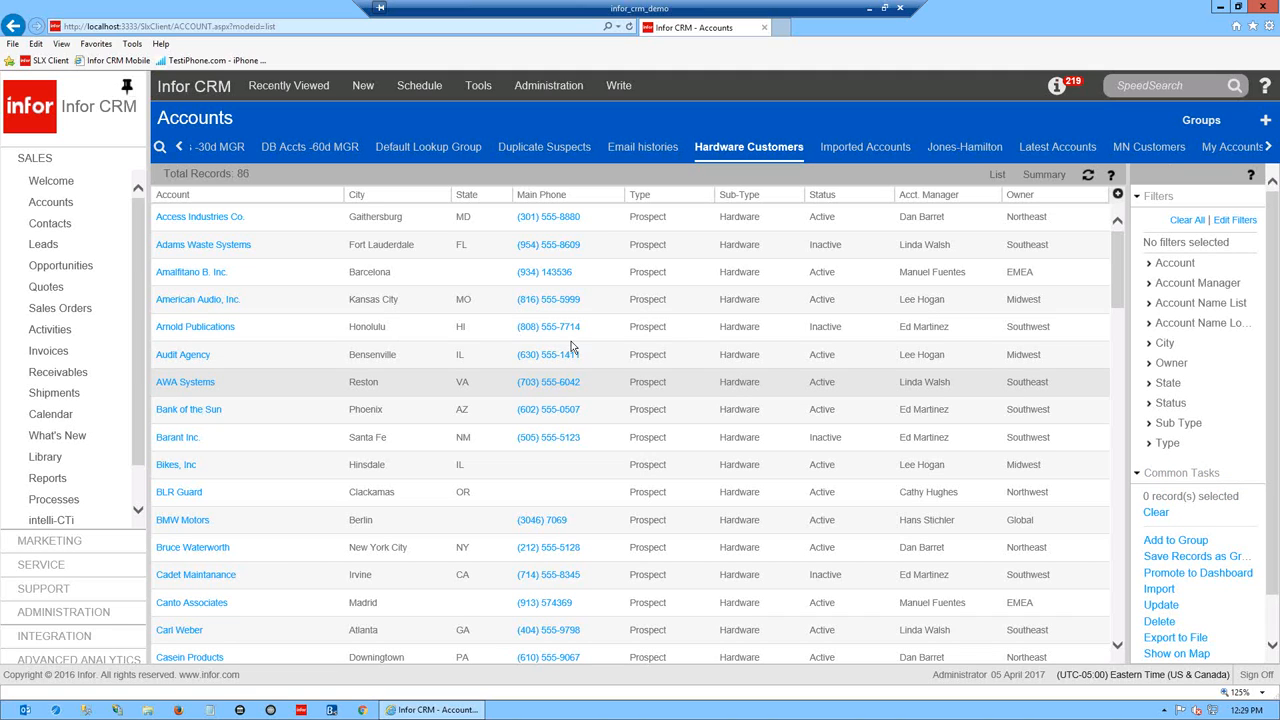
click(196, 331)
click(196, 331)
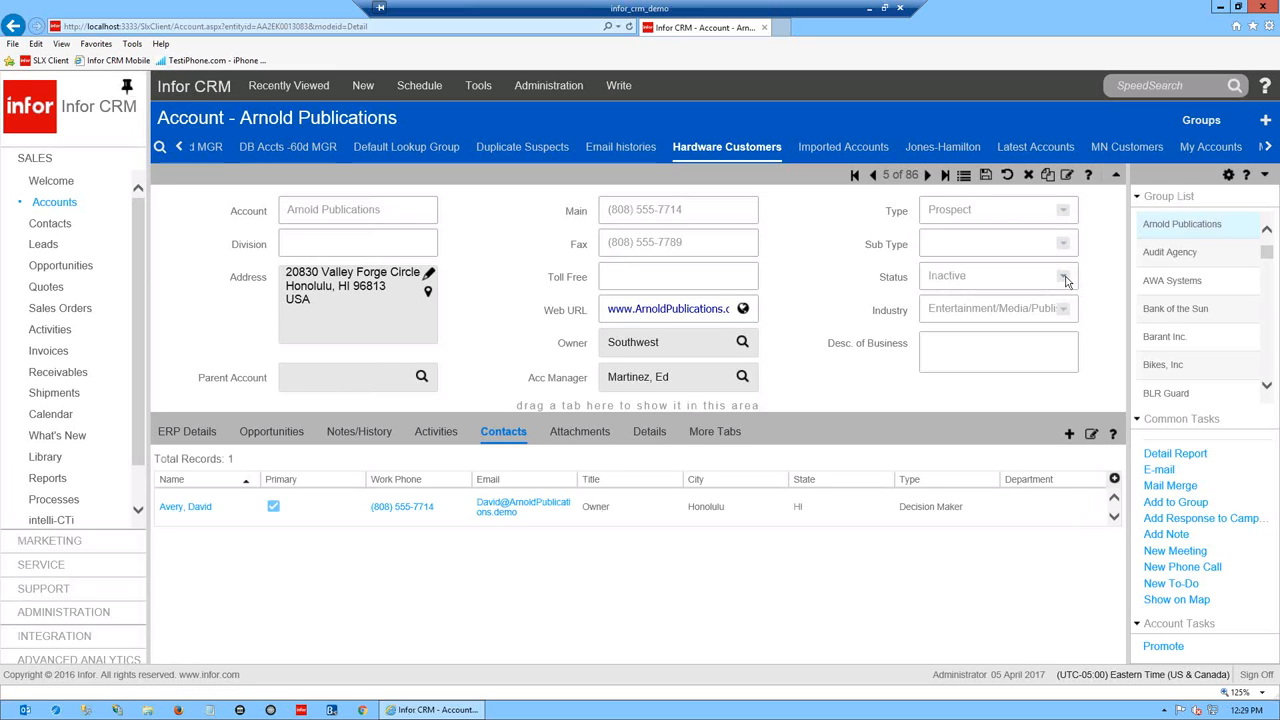
- Save Arnold Publications' Status as Purge, then switch it back to Inactive without saving
click(1064, 277)
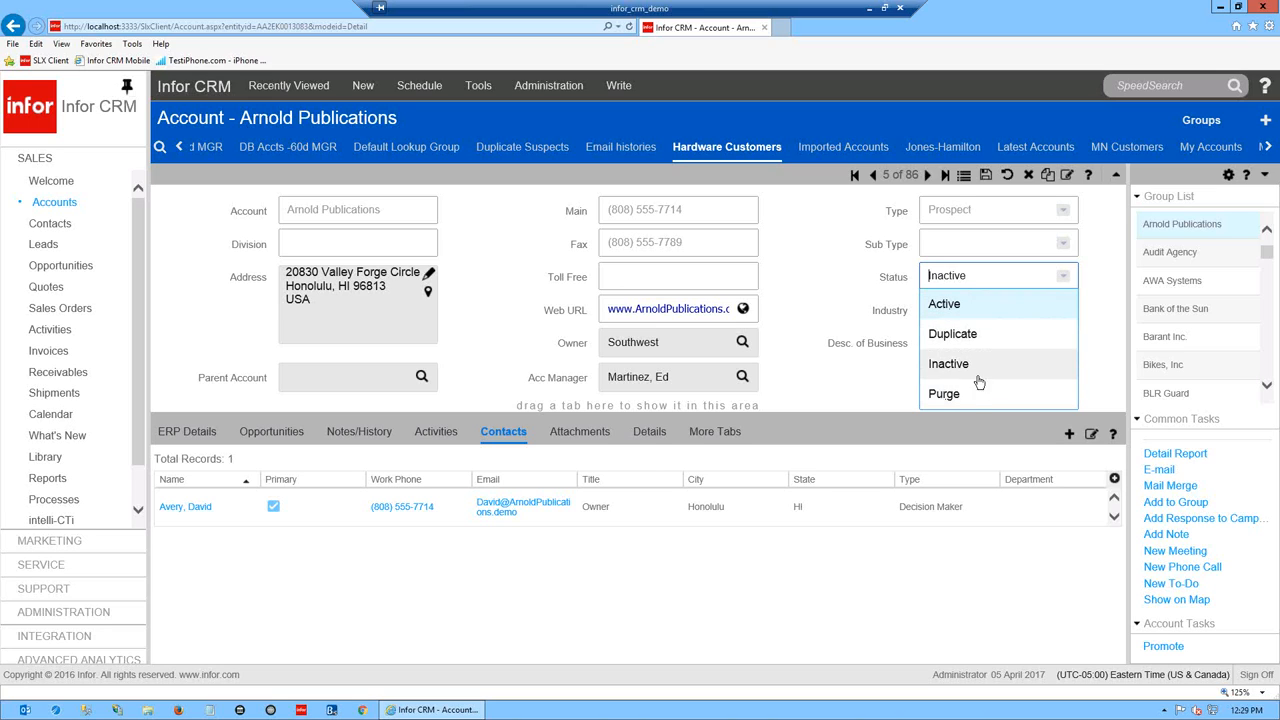
click(944, 396)
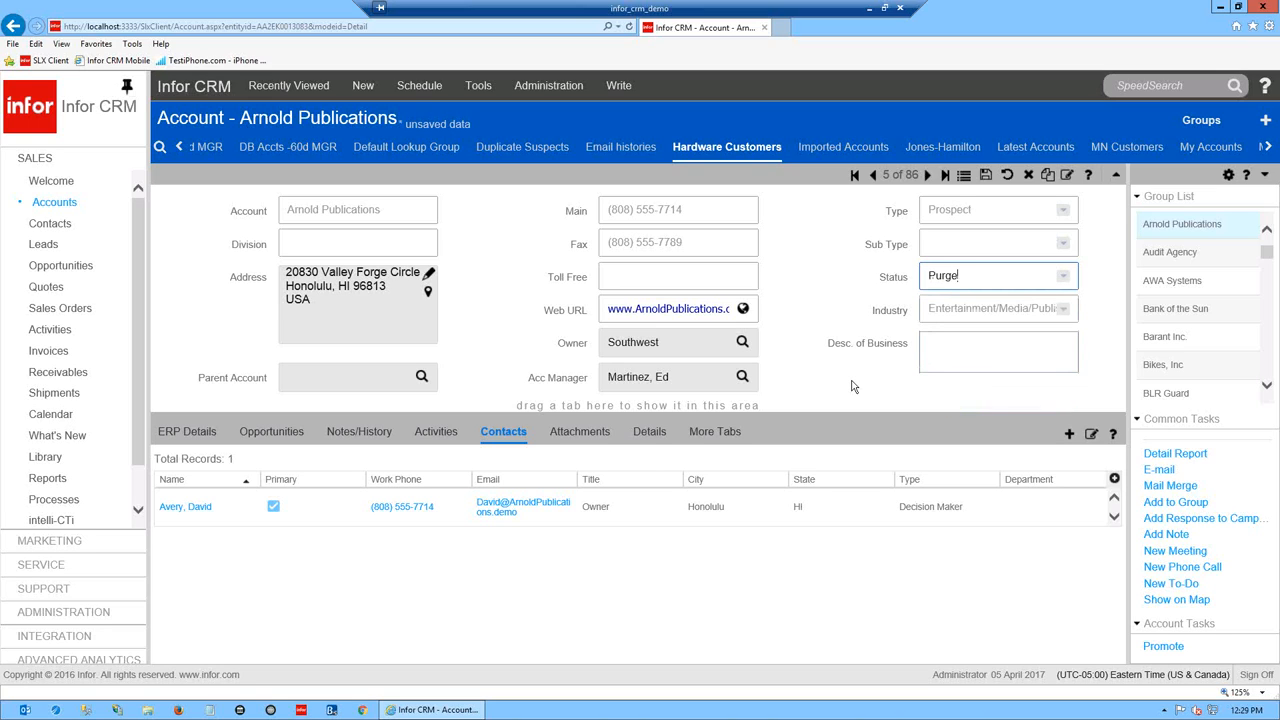
click(985, 175)
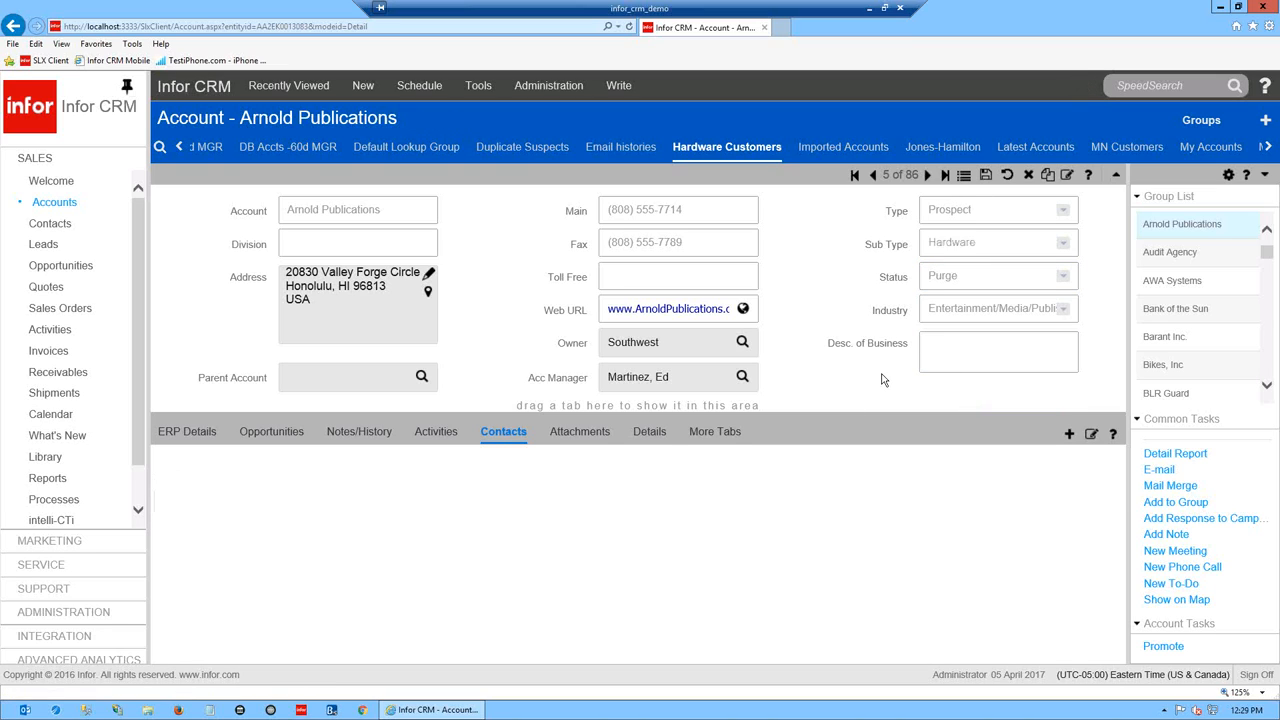
click(1015, 284)
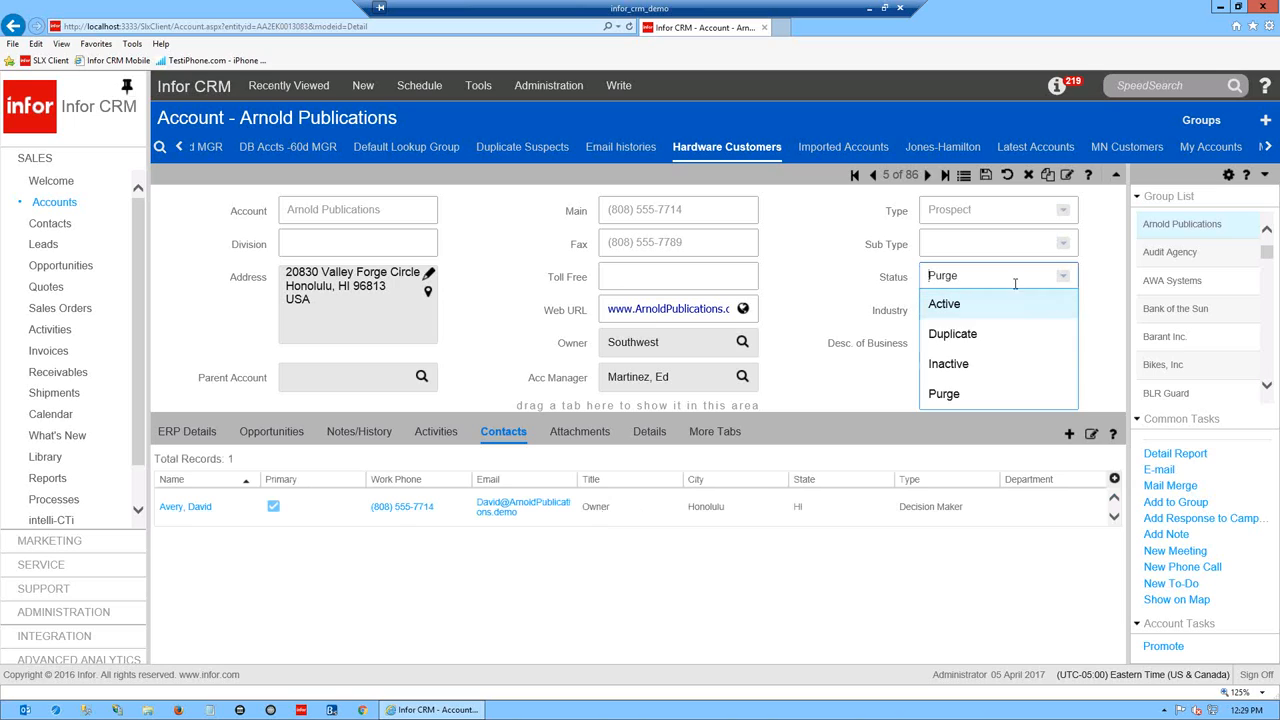
click(948, 370)
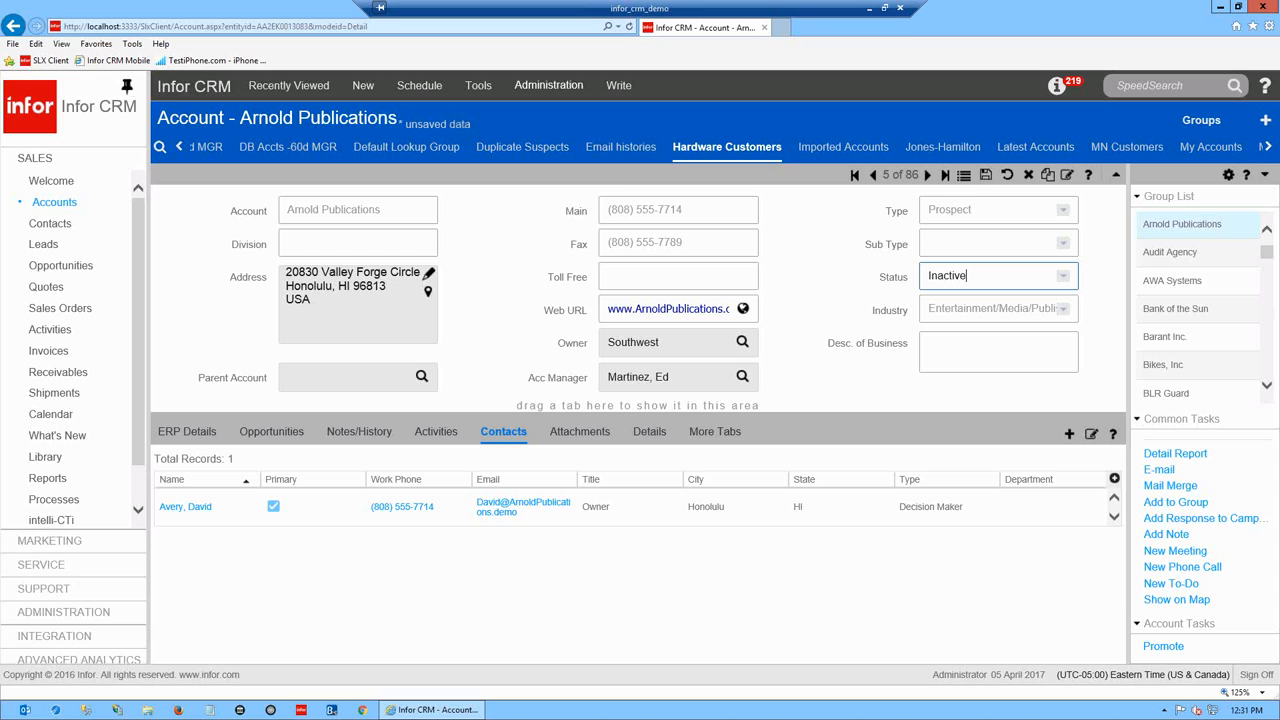
- Save Arnold Publications with its Inactive status, then advance to Audit Agency, record 6 of 86
click(927, 175)
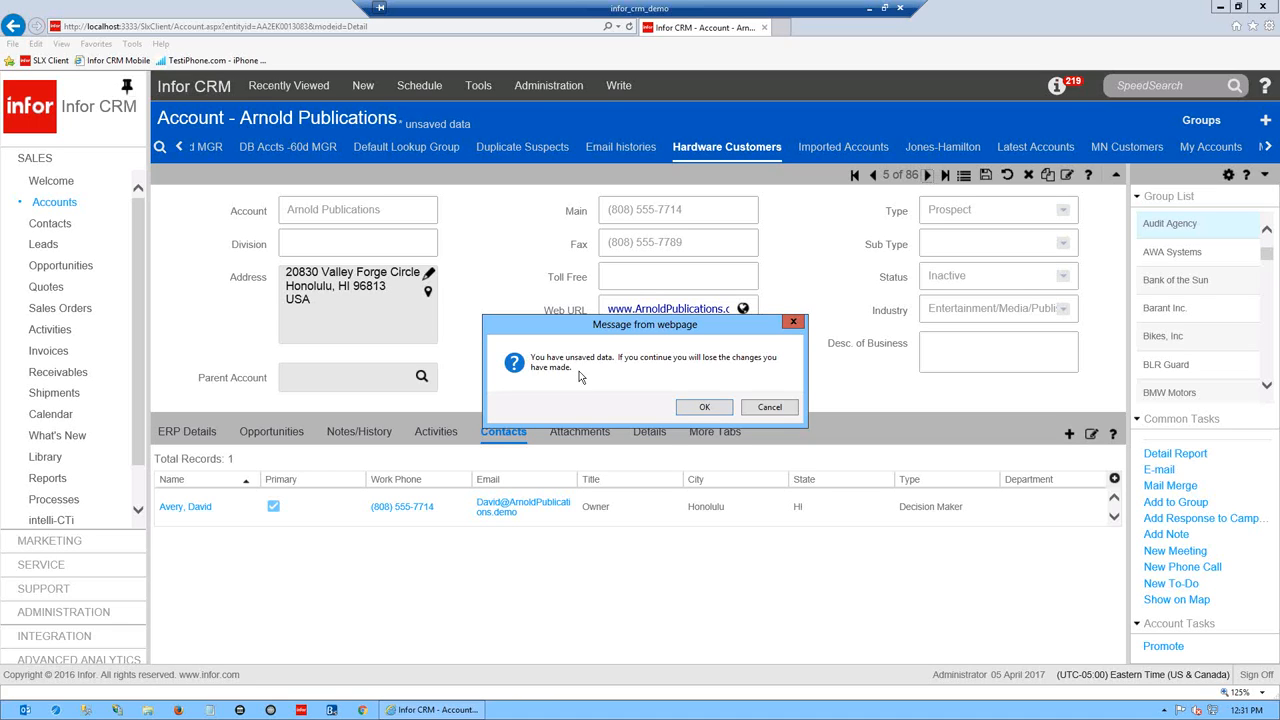
click(770, 408)
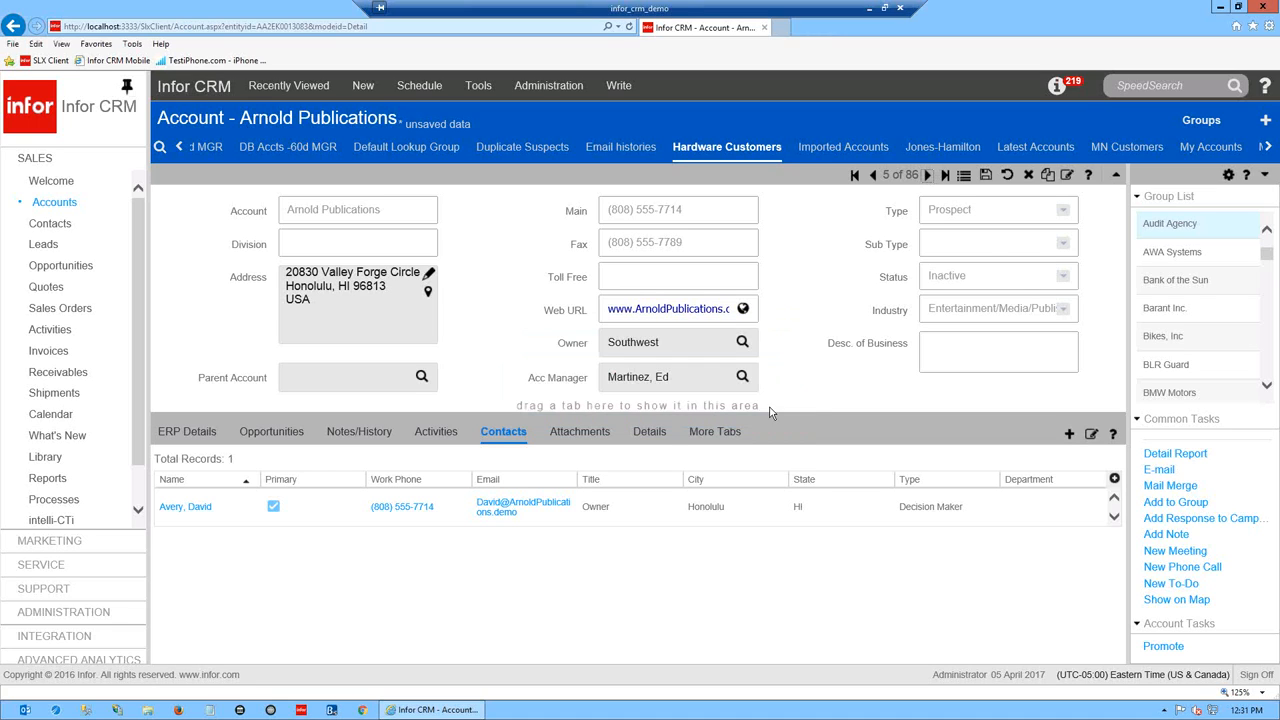
click(984, 175)
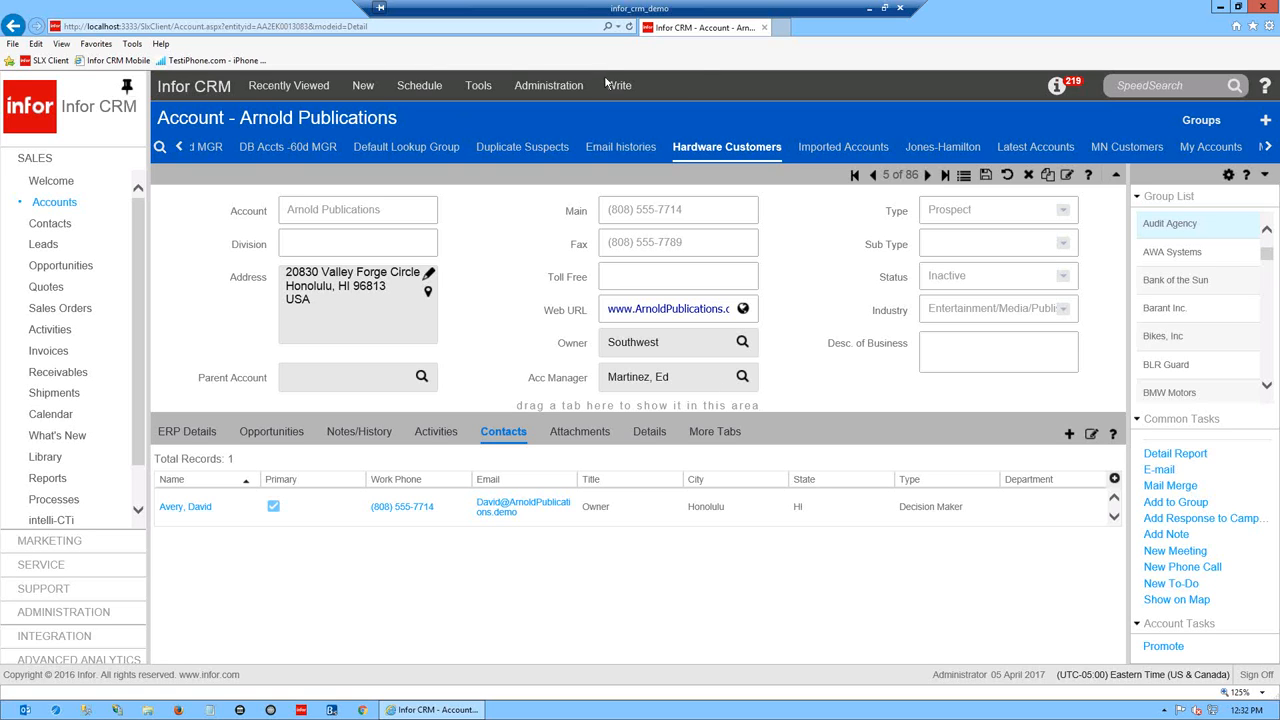
click(927, 175)
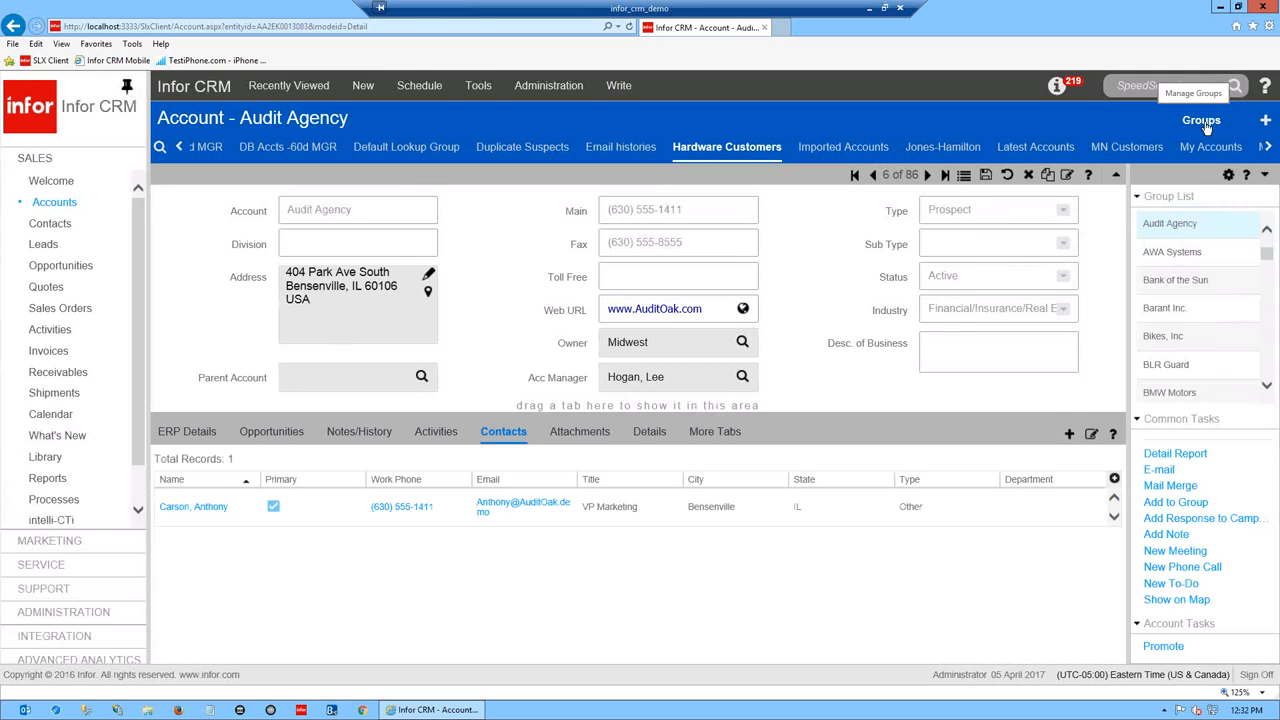
- Look through the account groups list, then hide the Jones-Hamilton group
click(1201, 121)
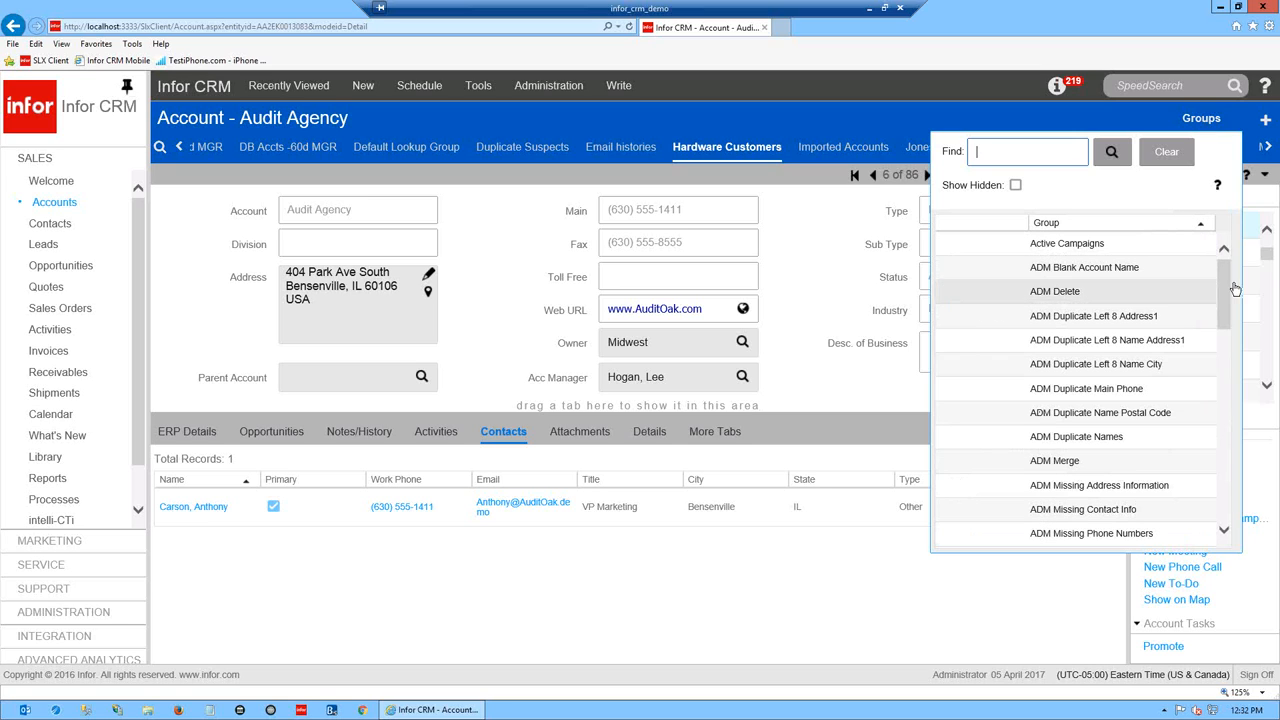
mouse_move(1225, 290)
mouse_down()
mouse_move(1222, 492)
mouse_move(1238, 272)
mouse_up()
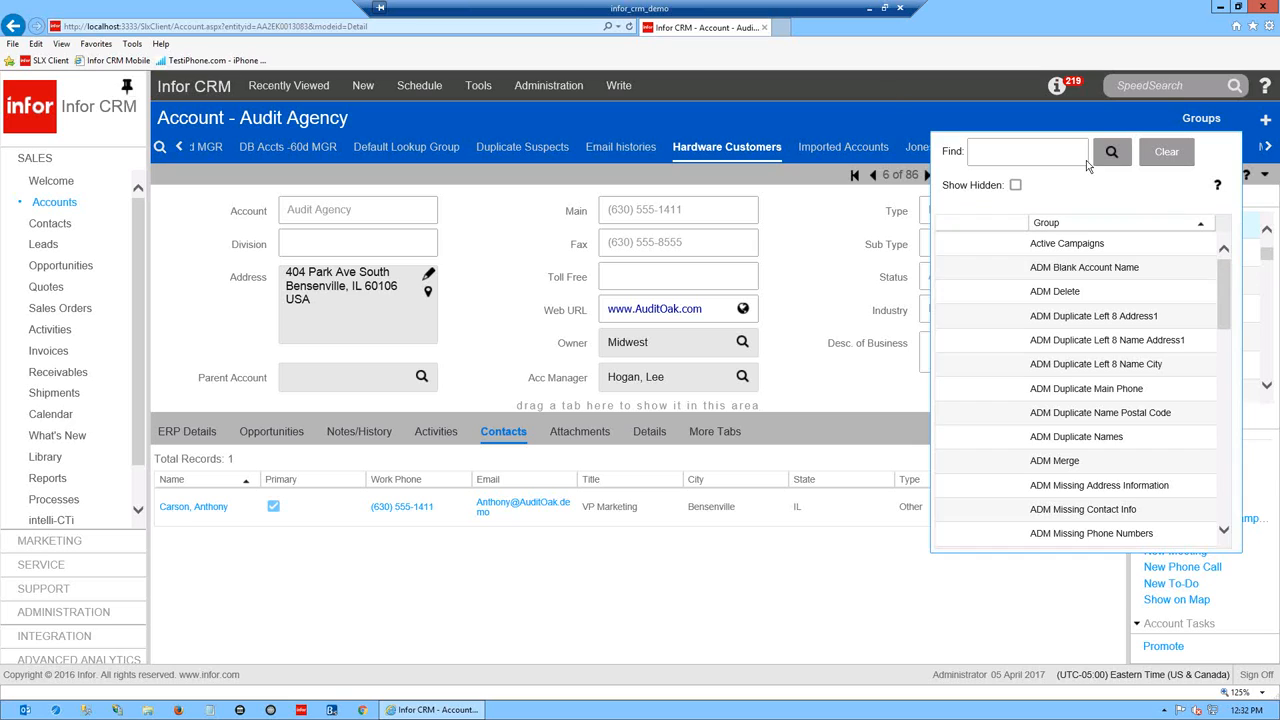
click(877, 113)
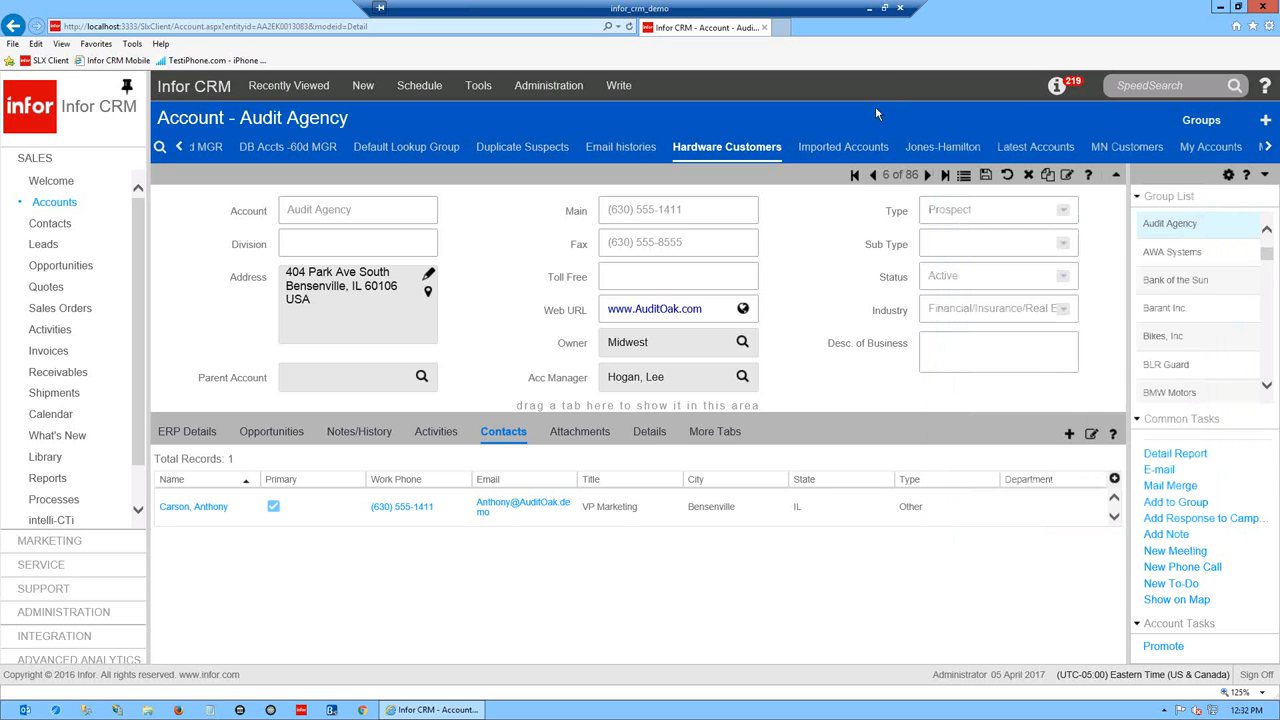
right_click(958, 152)
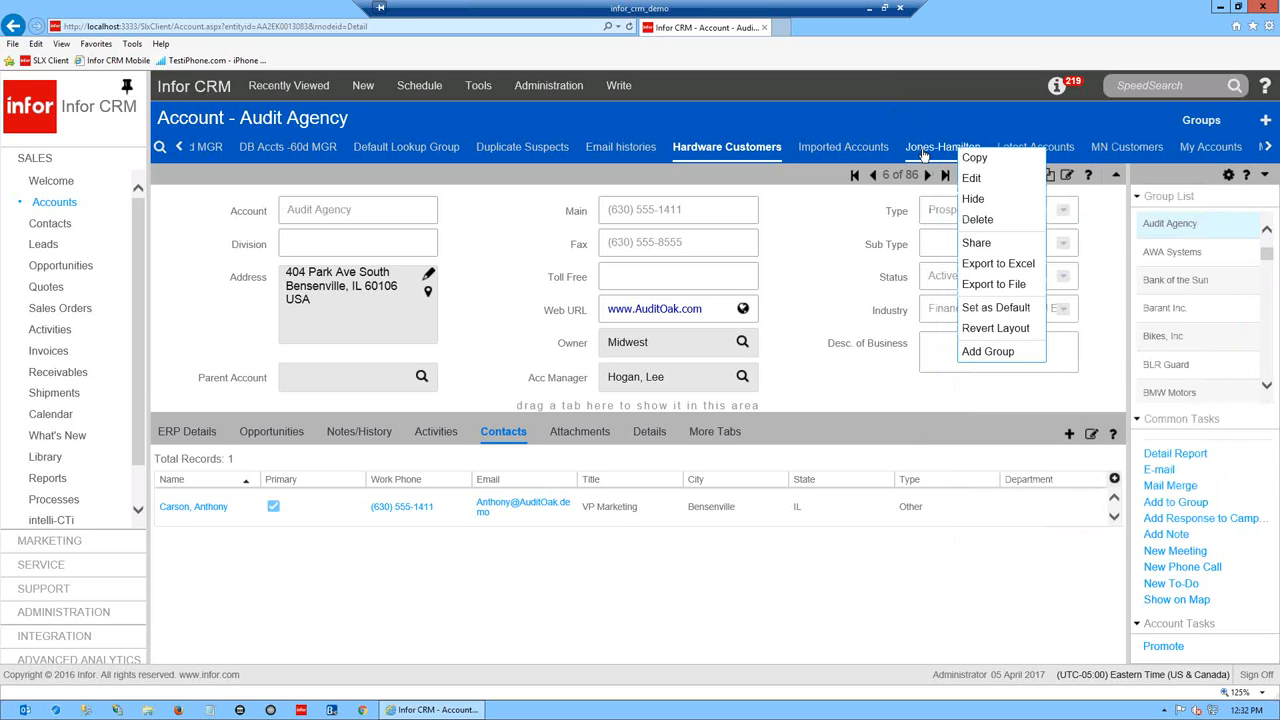
click(975, 200)
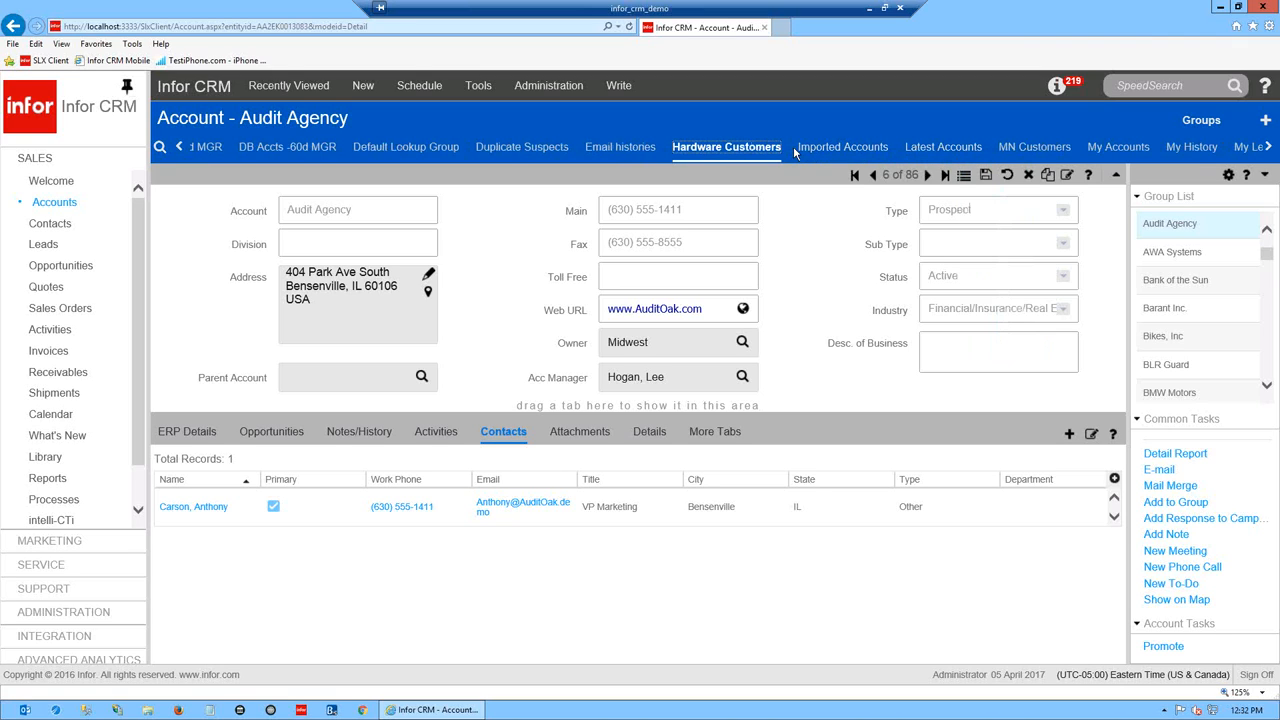
- List hidden groups in the groups manager and mark Jones-Hamilton visible again
click(1201, 121)
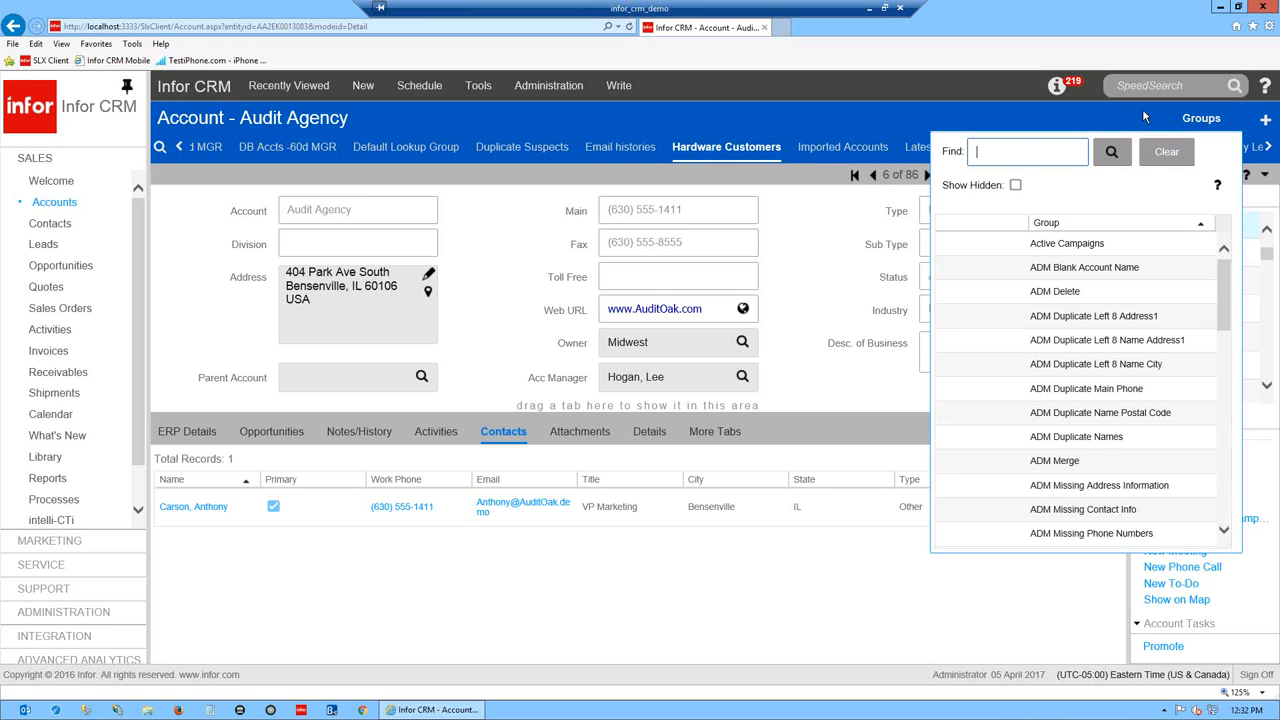
click(1016, 188)
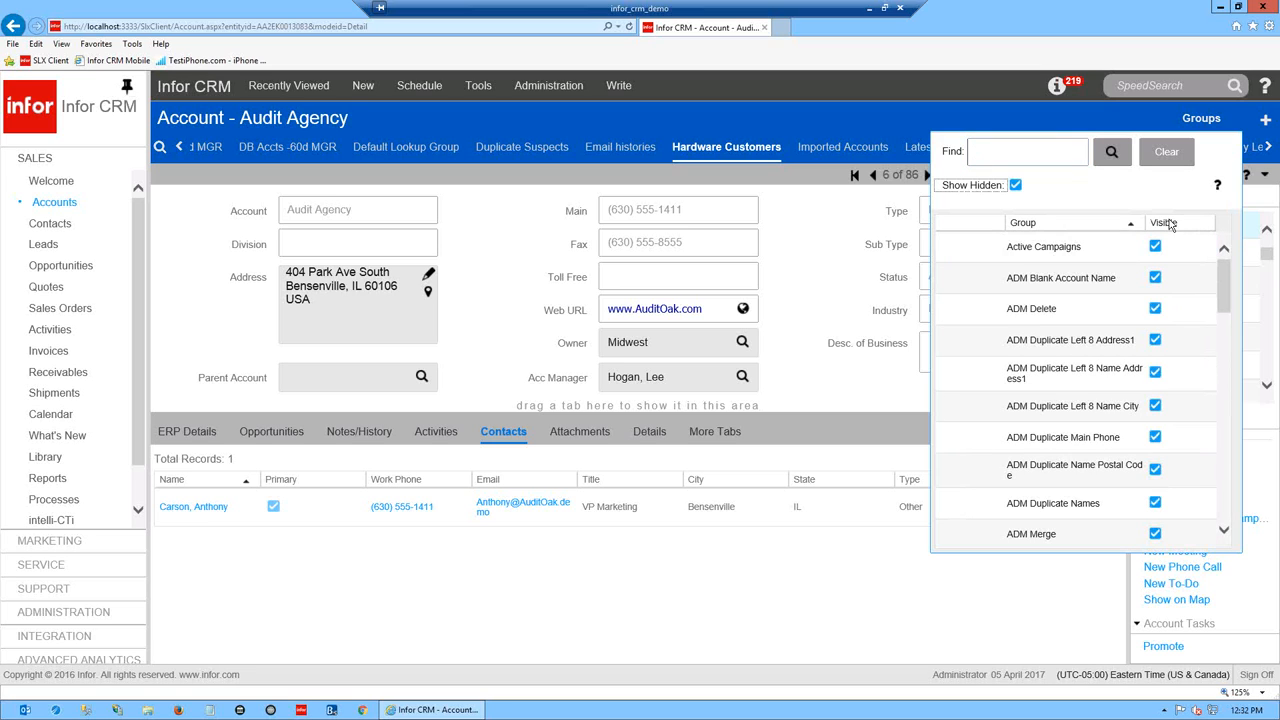
drag(1229, 278, 1229, 442)
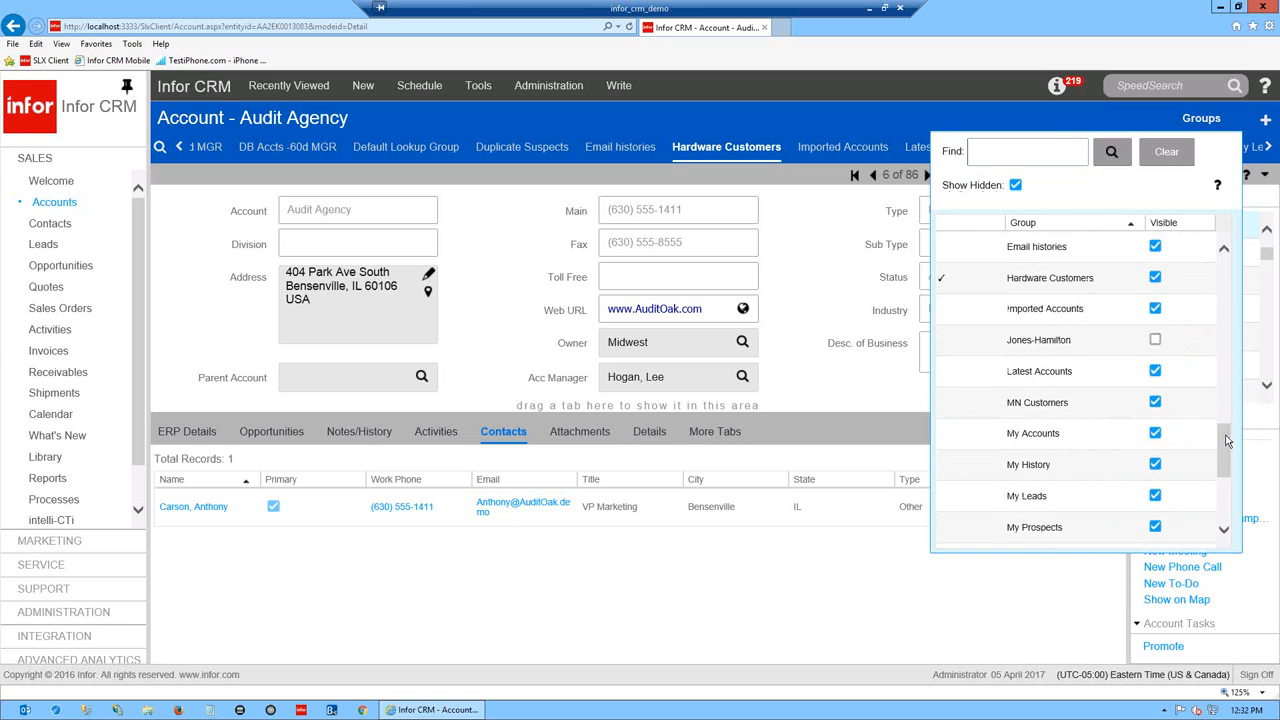
click(1155, 342)
click(849, 121)
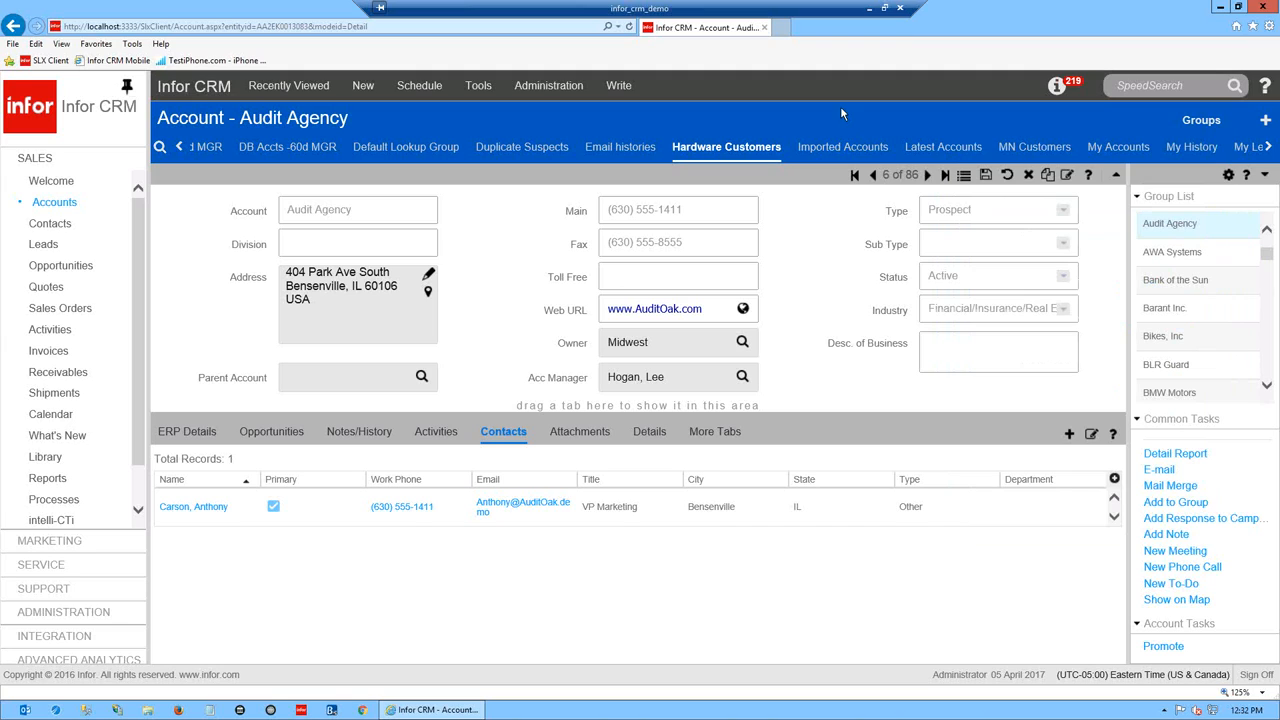
- Run a SpeedSearch for 'test', then go back from the error page to Arnold Publications
click(1170, 87)
text(test)
click(1236, 87)
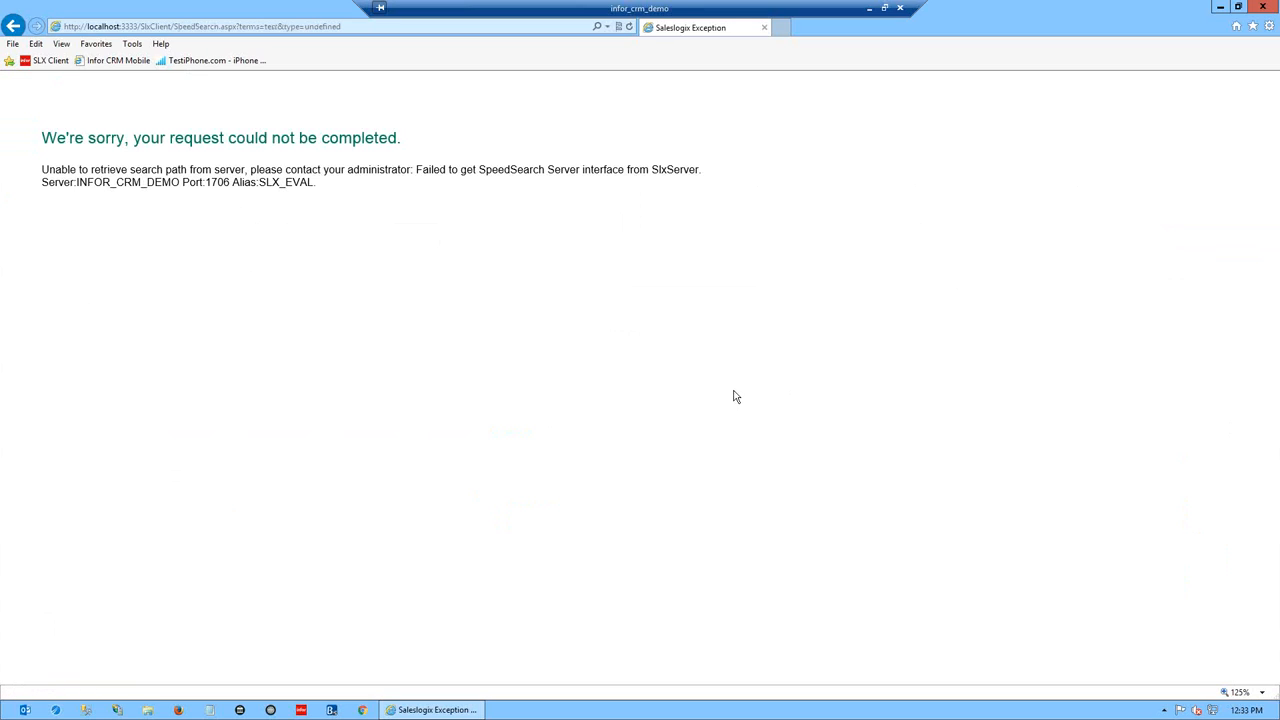
click(13, 26)
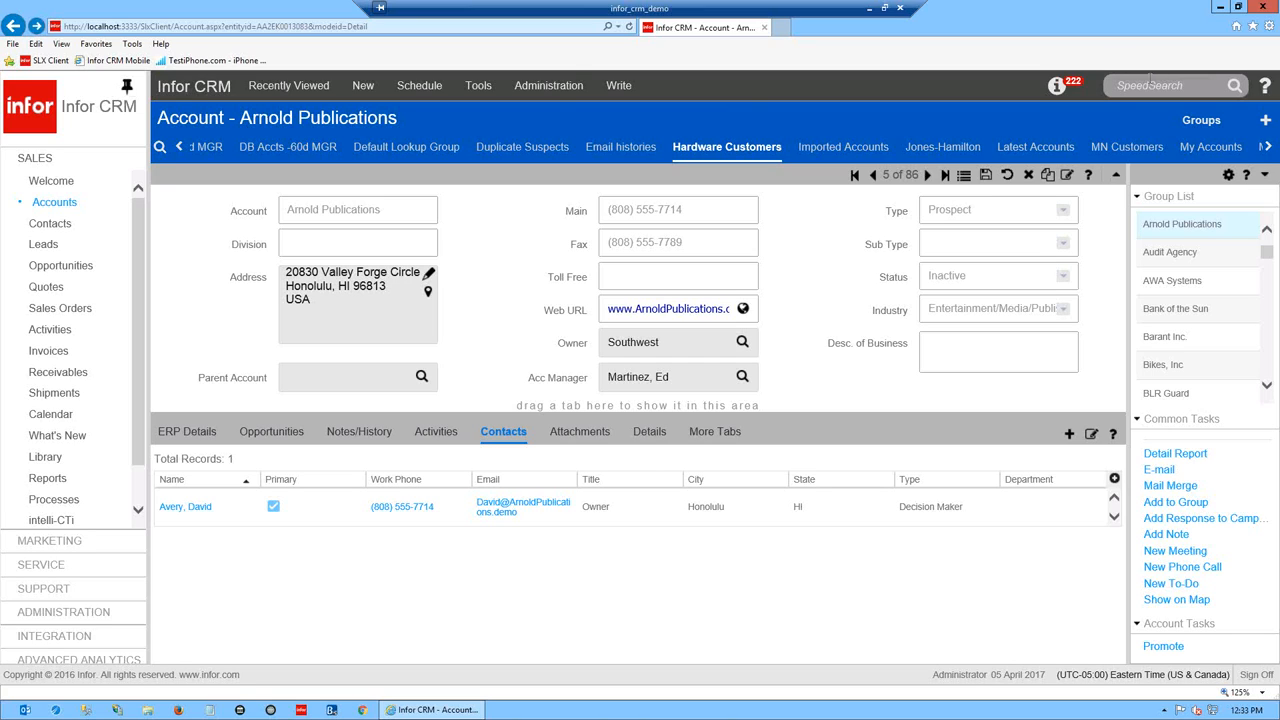
click(1059, 90)
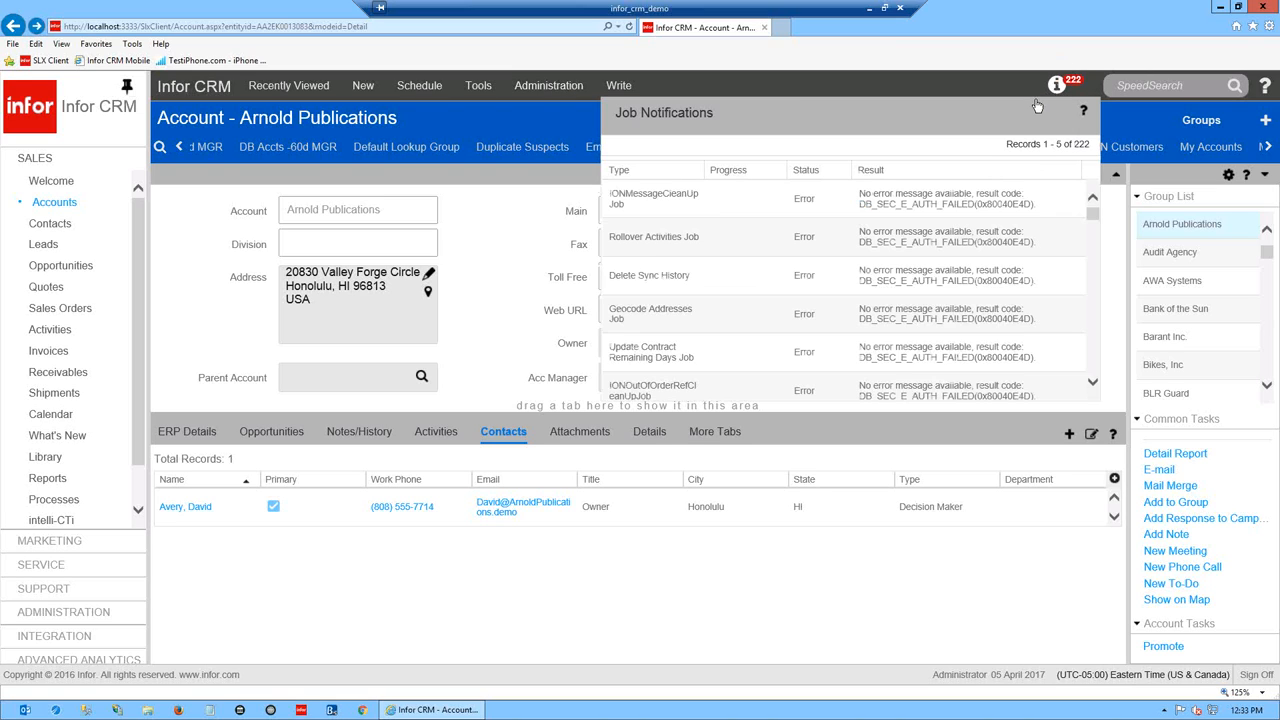
drag(724, 121, 620, 116)
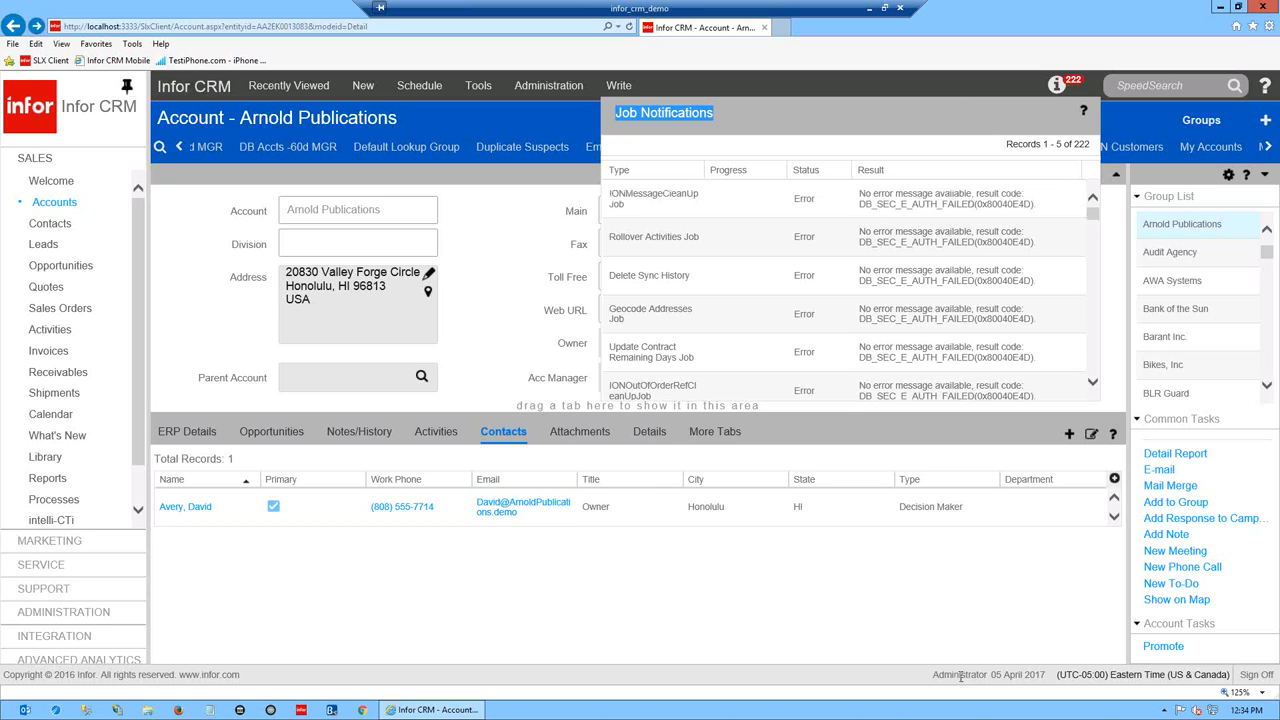
click(1000, 72)
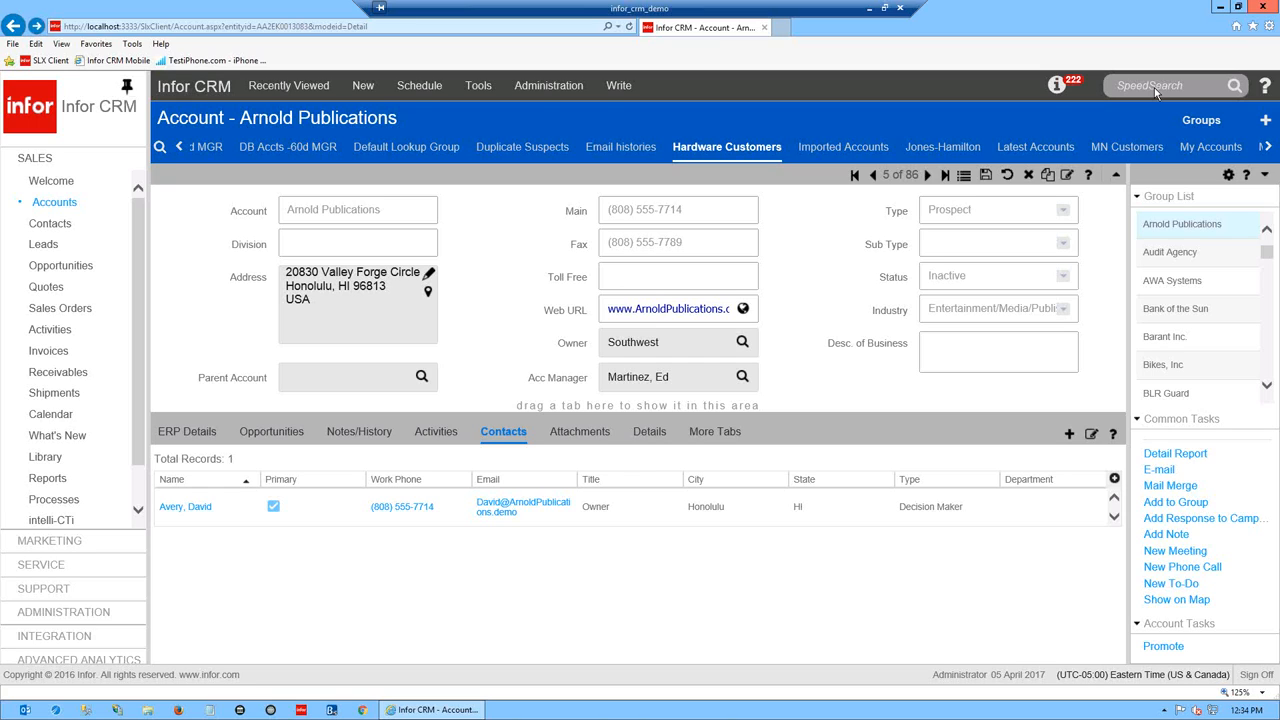
click(160, 148)
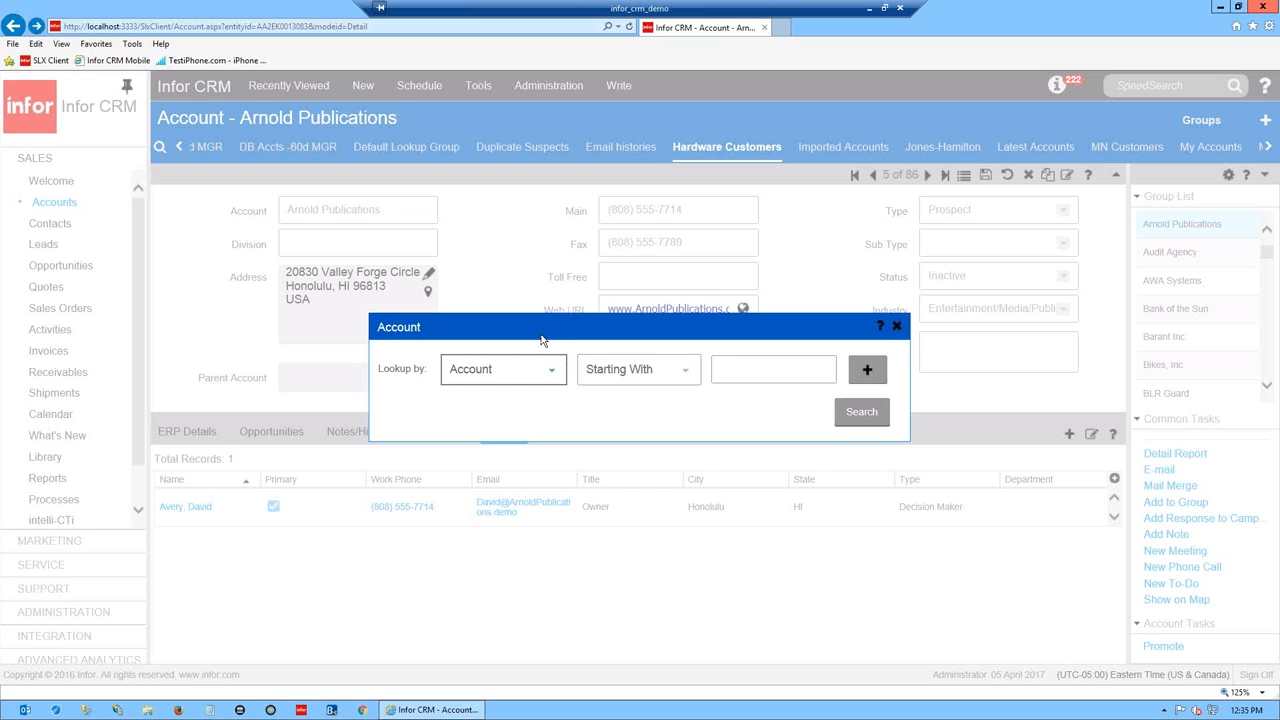
click(874, 420)
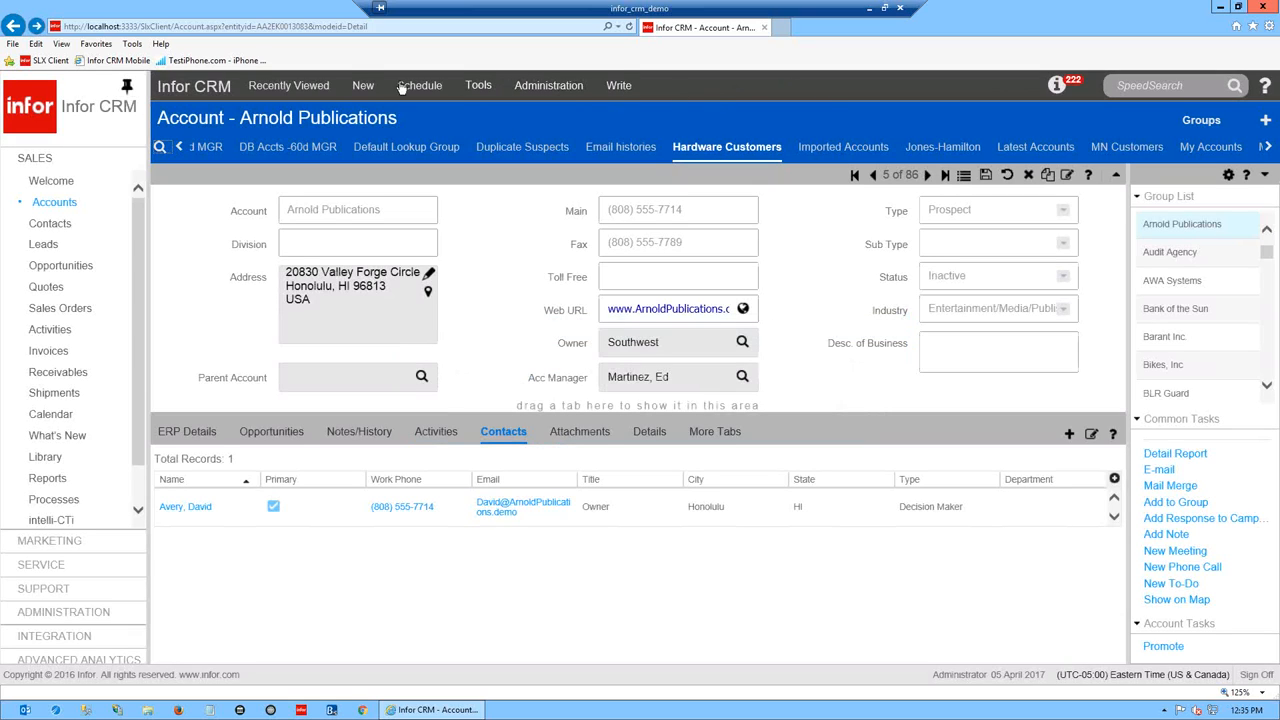
- Look at the Write menu, then bring up Tools > Options and scroll through the user settings
click(622, 87)
click(480, 88)
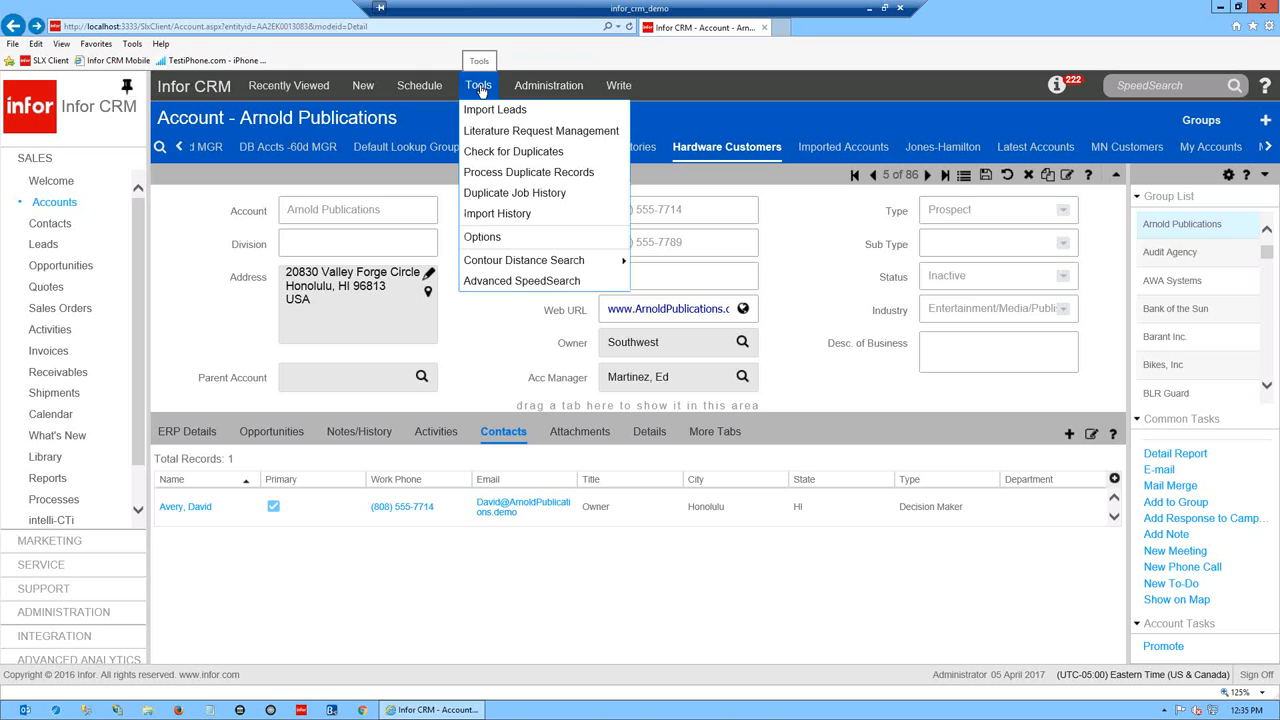
click(481, 237)
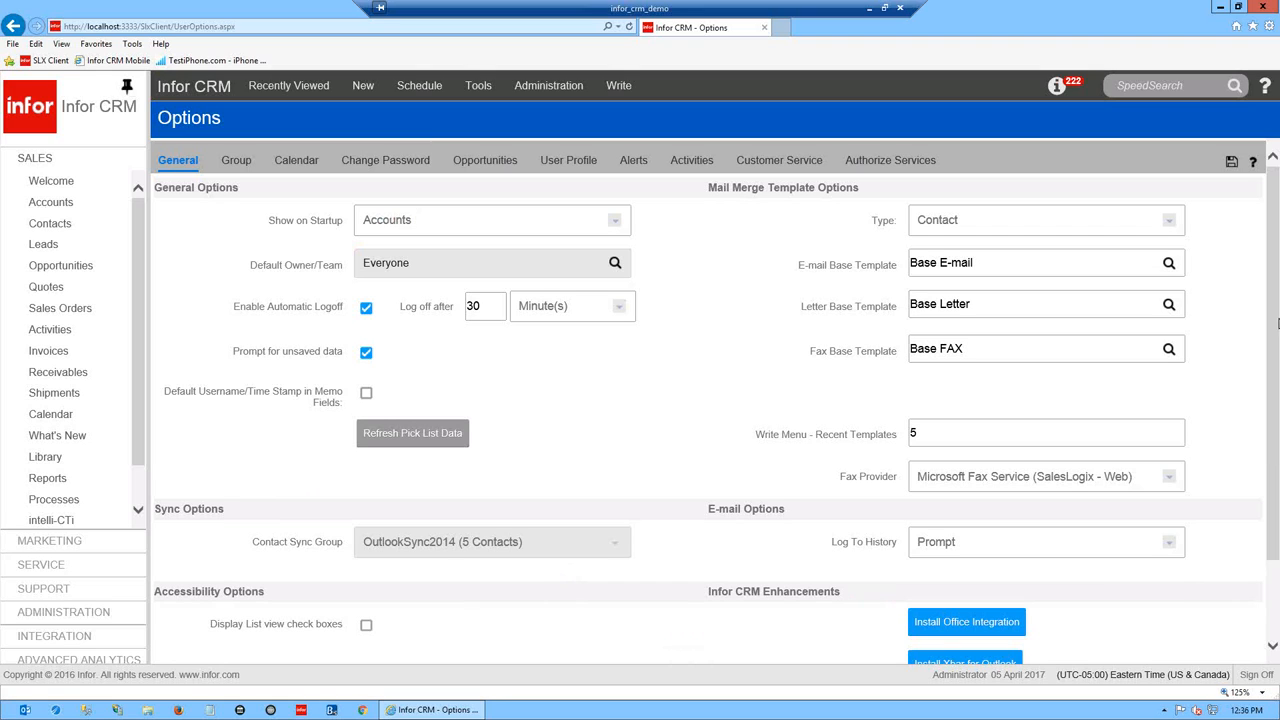
scroll(1259, 446, down, 2)
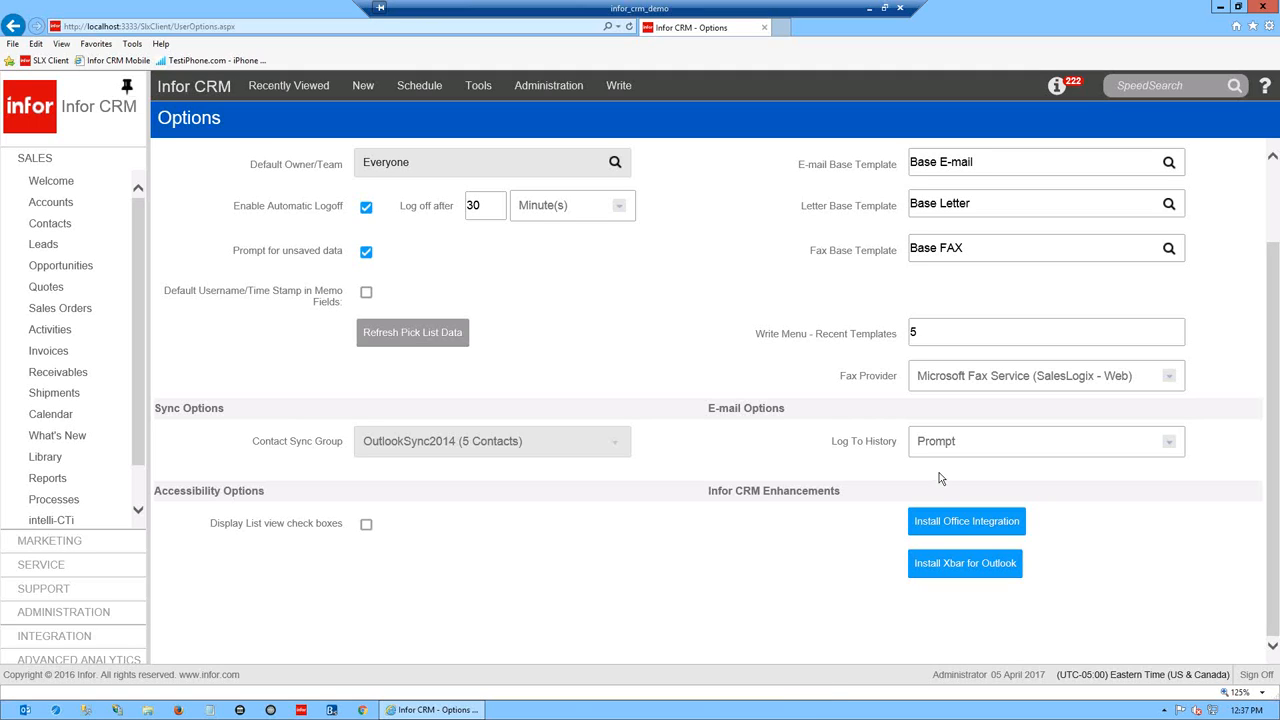
- Save the Office Integration installer to the Desktop, dismiss the download notice, and minimize the browser
click(951, 524)
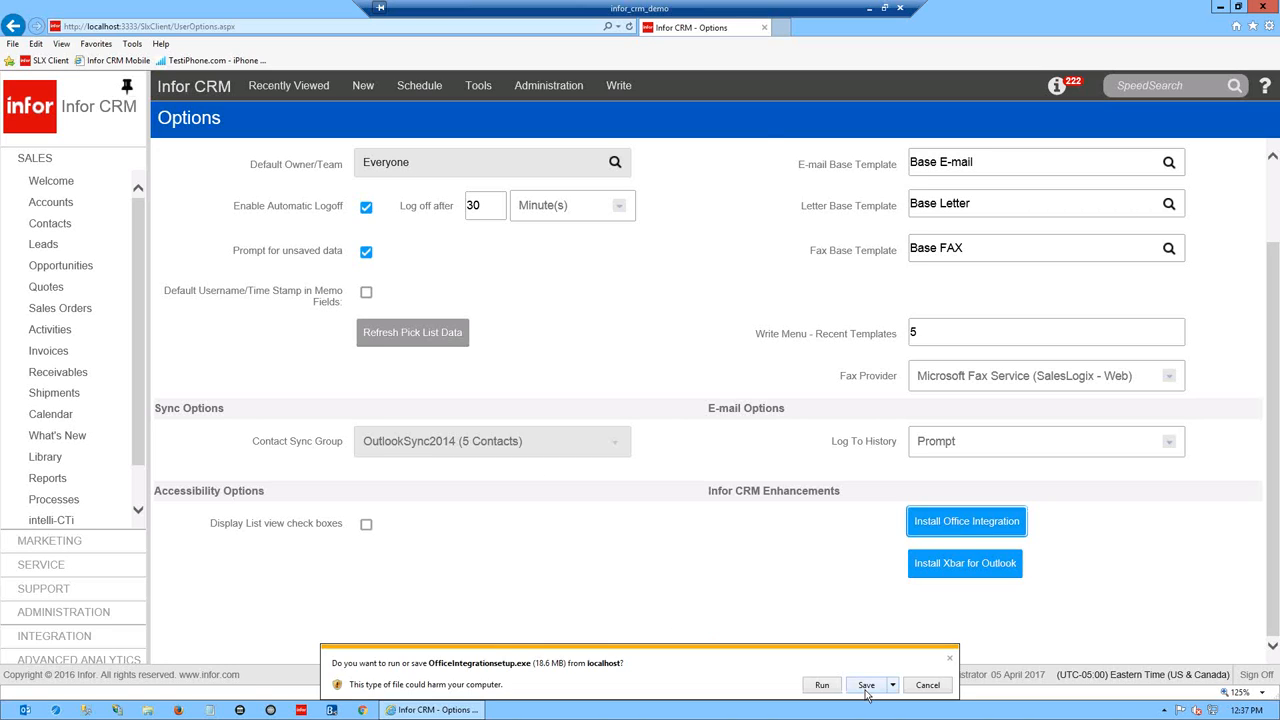
click(893, 685)
click(937, 669)
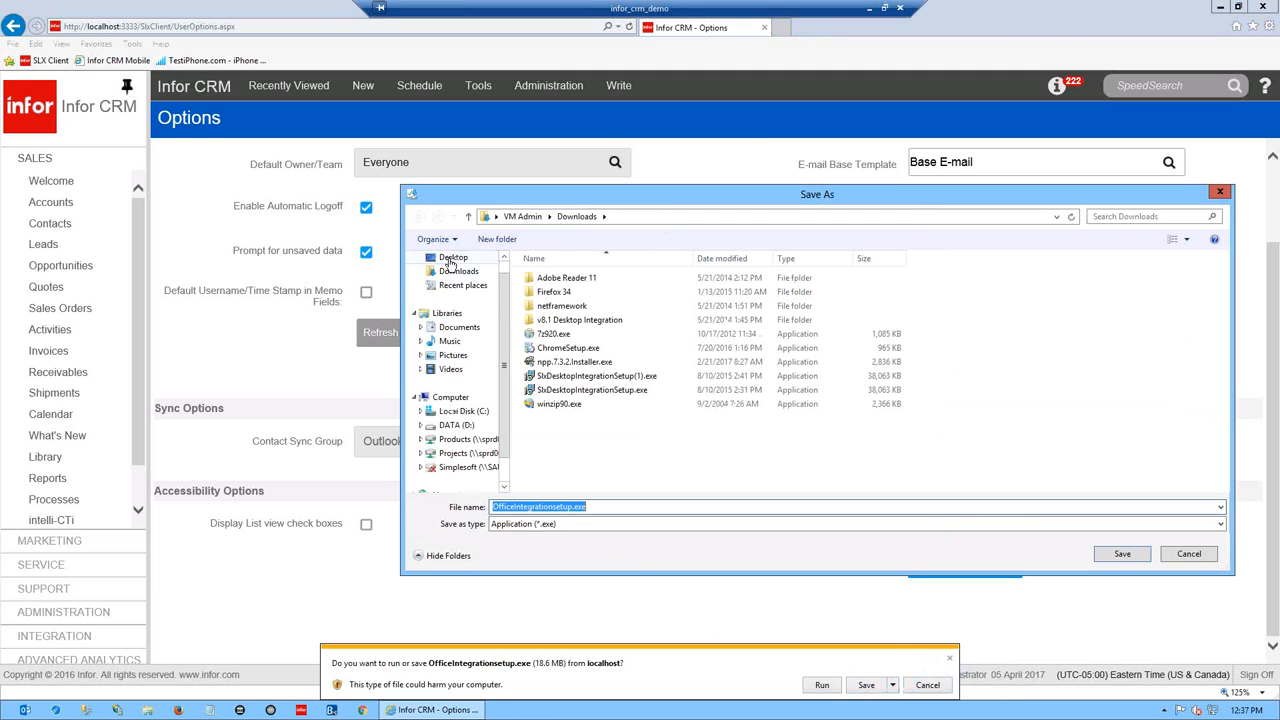
click(451, 258)
click(1123, 554)
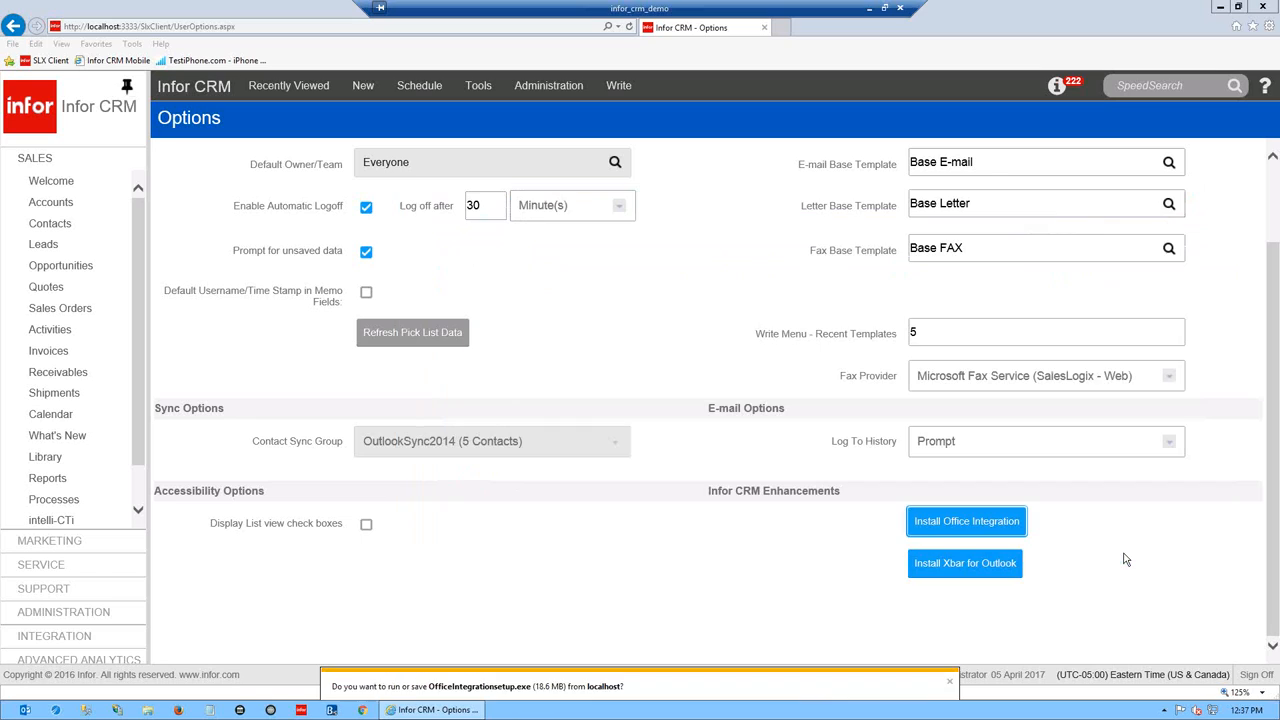
click(949, 685)
click(1219, 7)
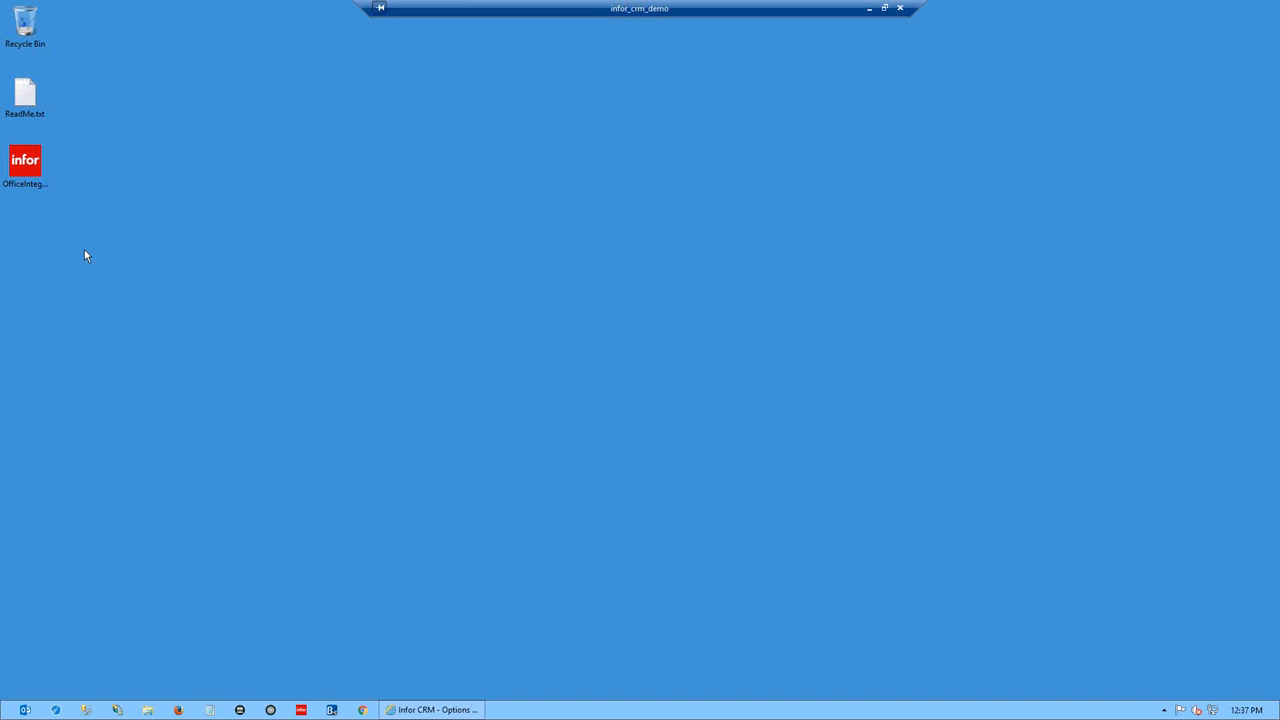
- Check OfficeIntegrationsetup.exe's properties, delete it to the Recycle Bin, and restore the Infor CRM window
drag(25, 163, 478, 243)
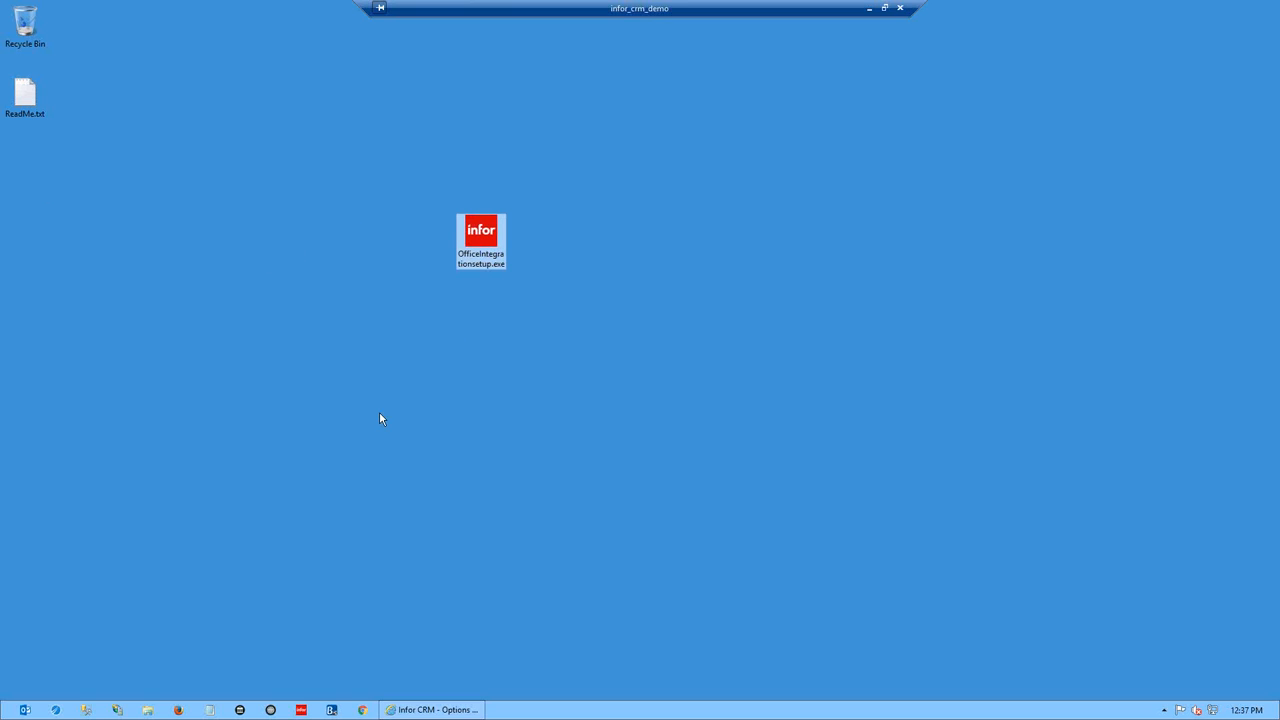
right_click(481, 232)
click(550, 454)
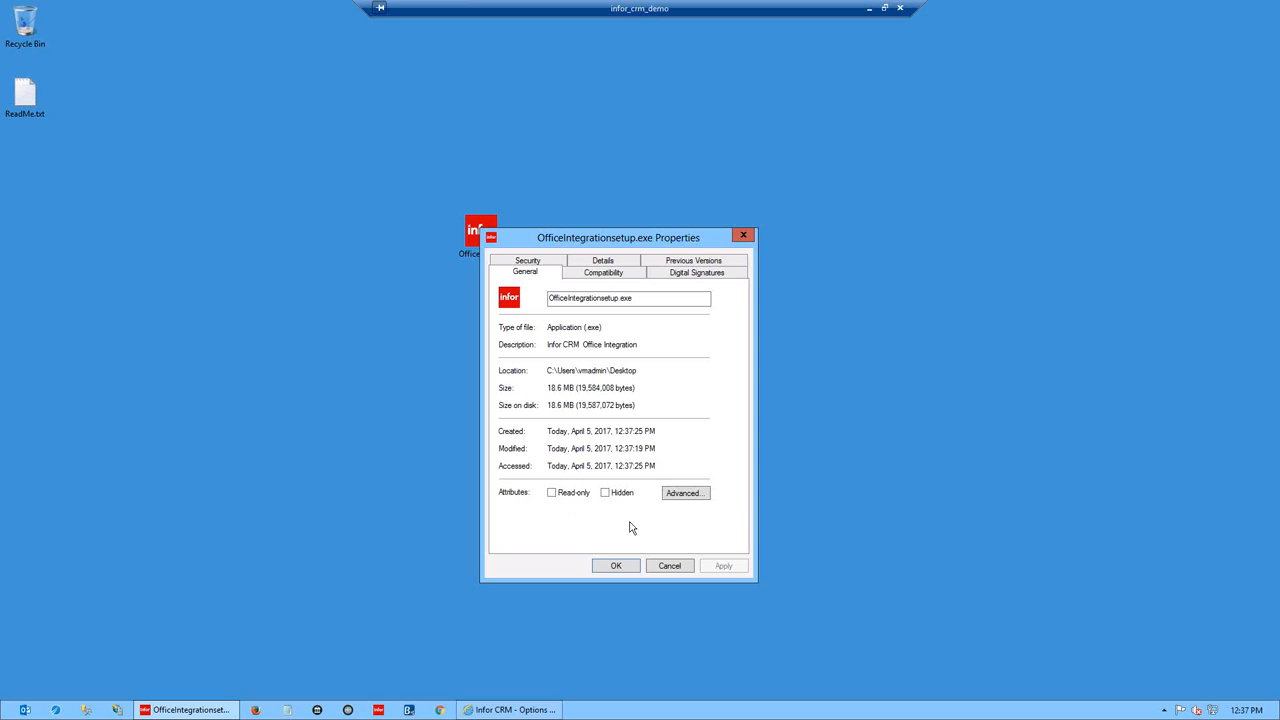
click(686, 566)
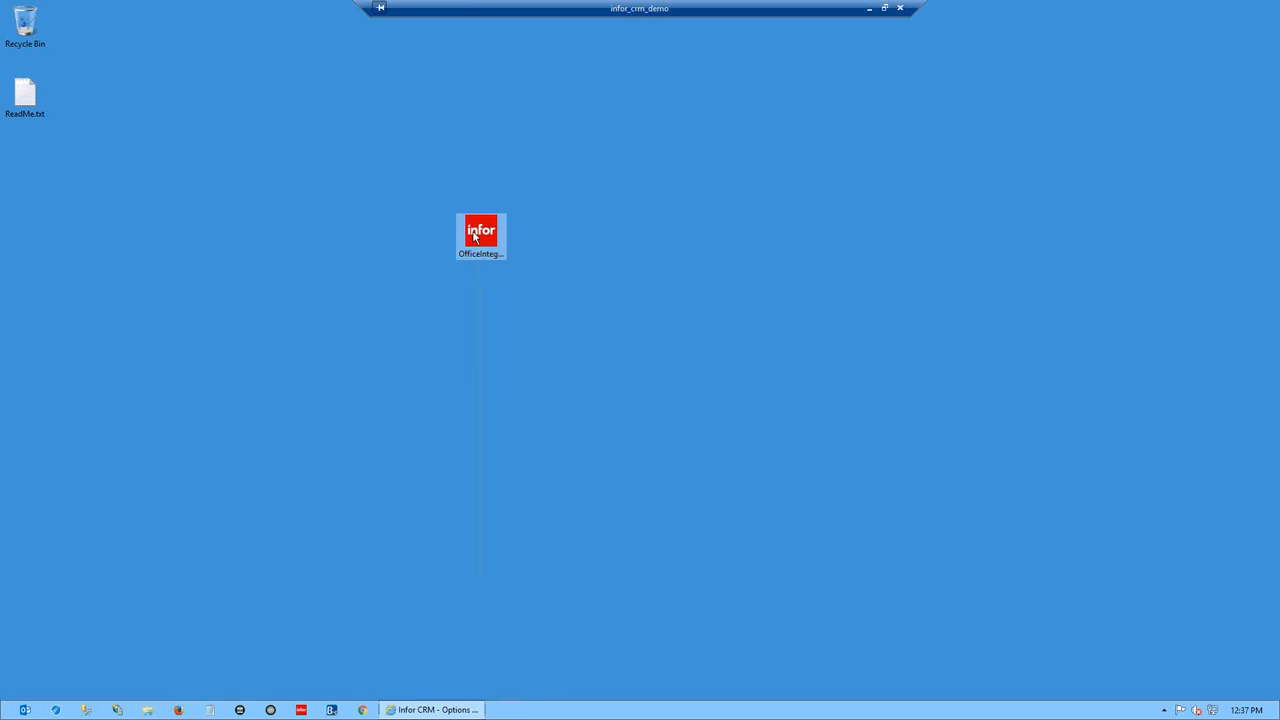
drag(483, 241, 25, 25)
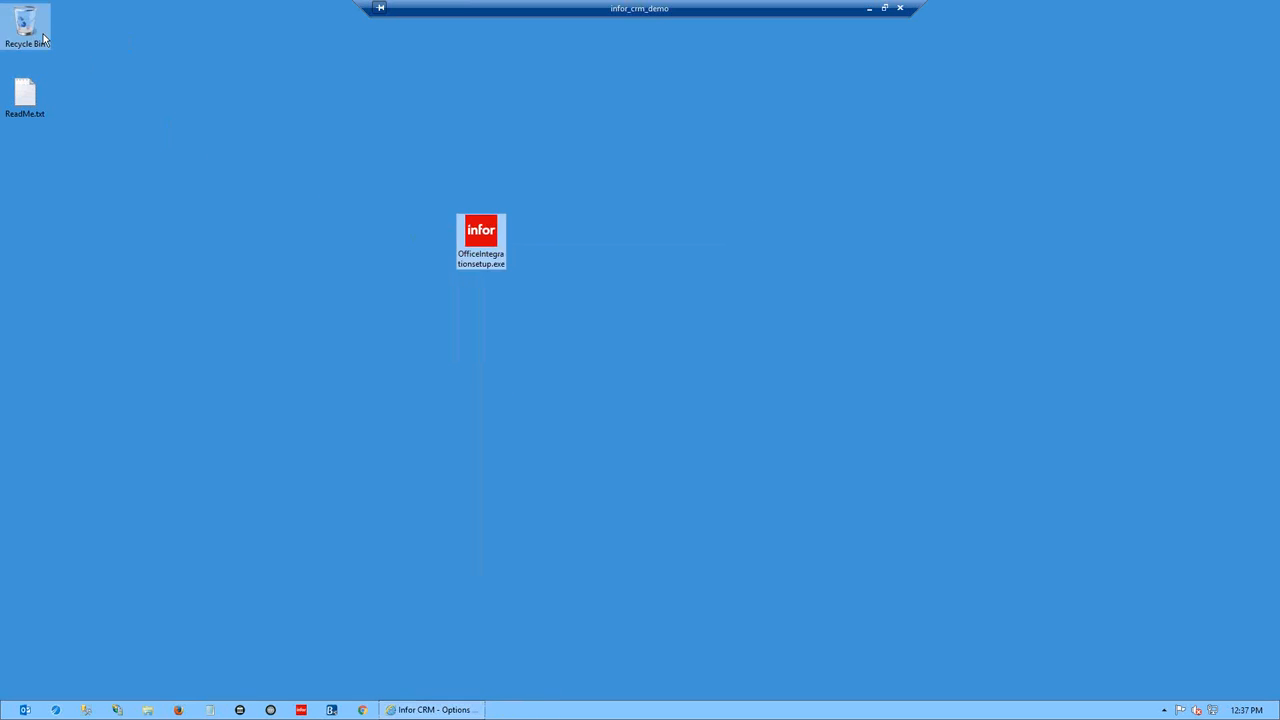
click(440, 709)
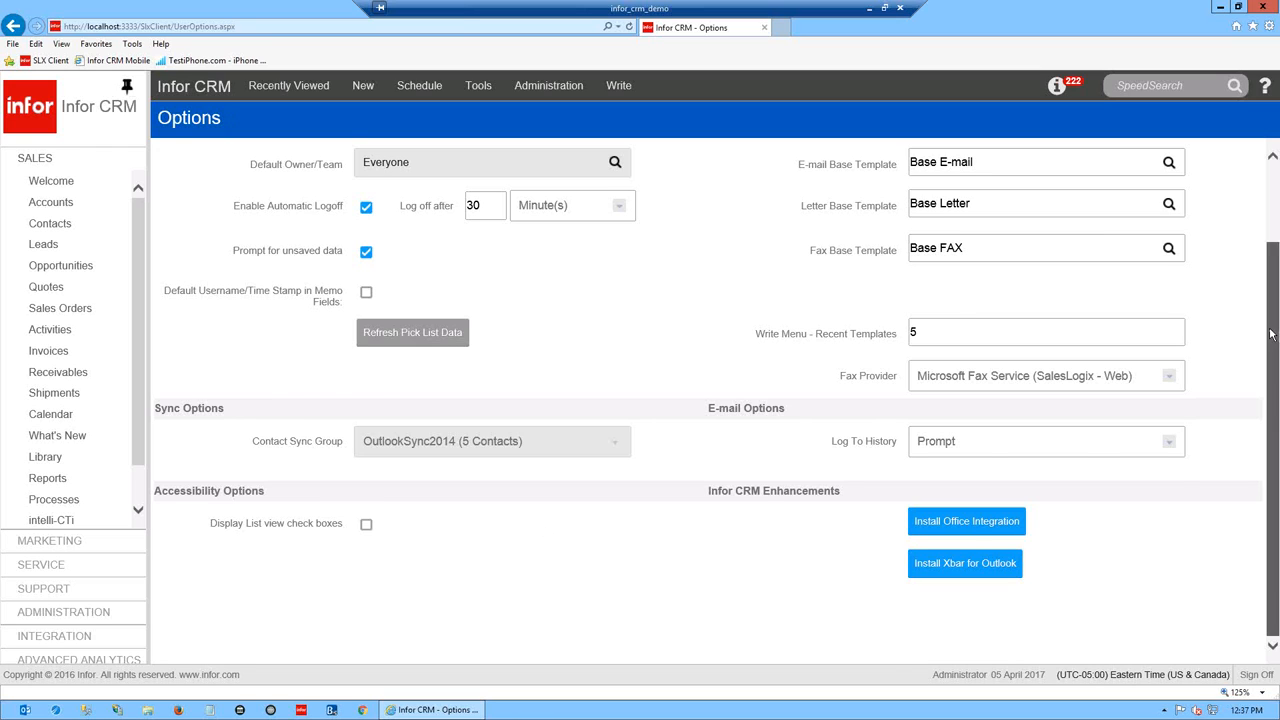
- Show the Activity options, with Meeting defaults of a 15-minute alarm and 1-hour duration
scroll(1267, 347, up, 1)
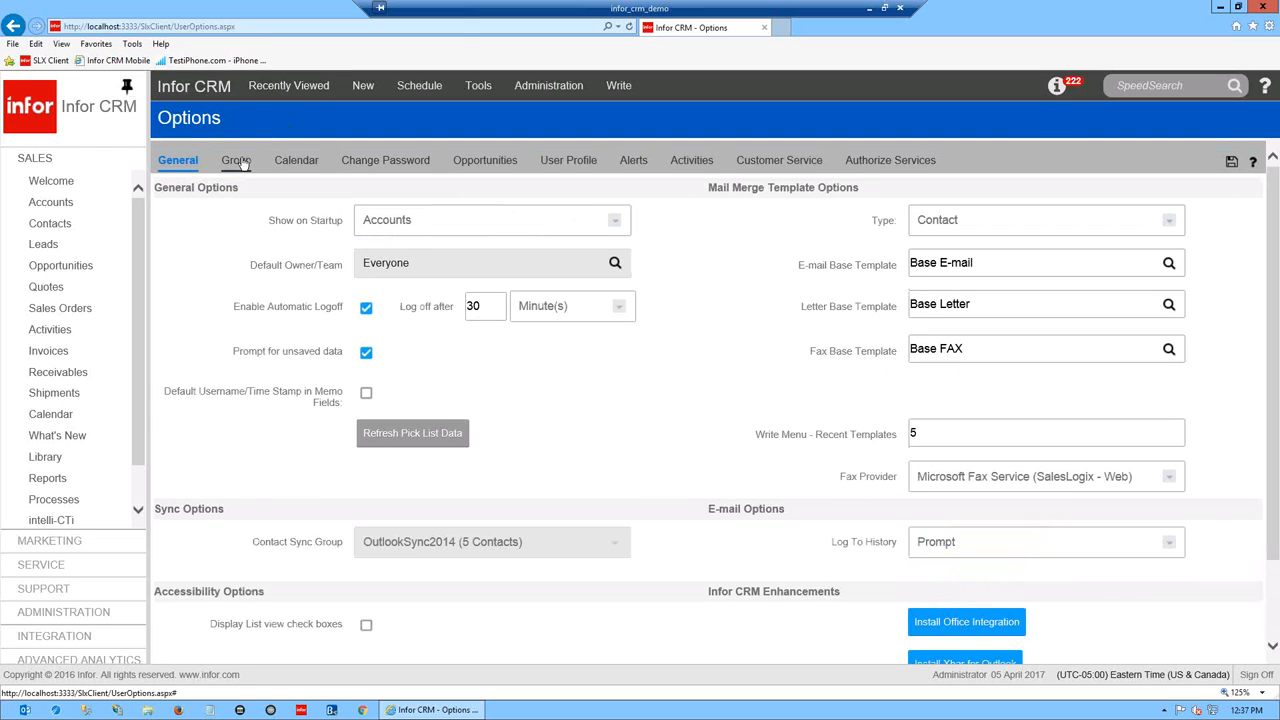
click(690, 164)
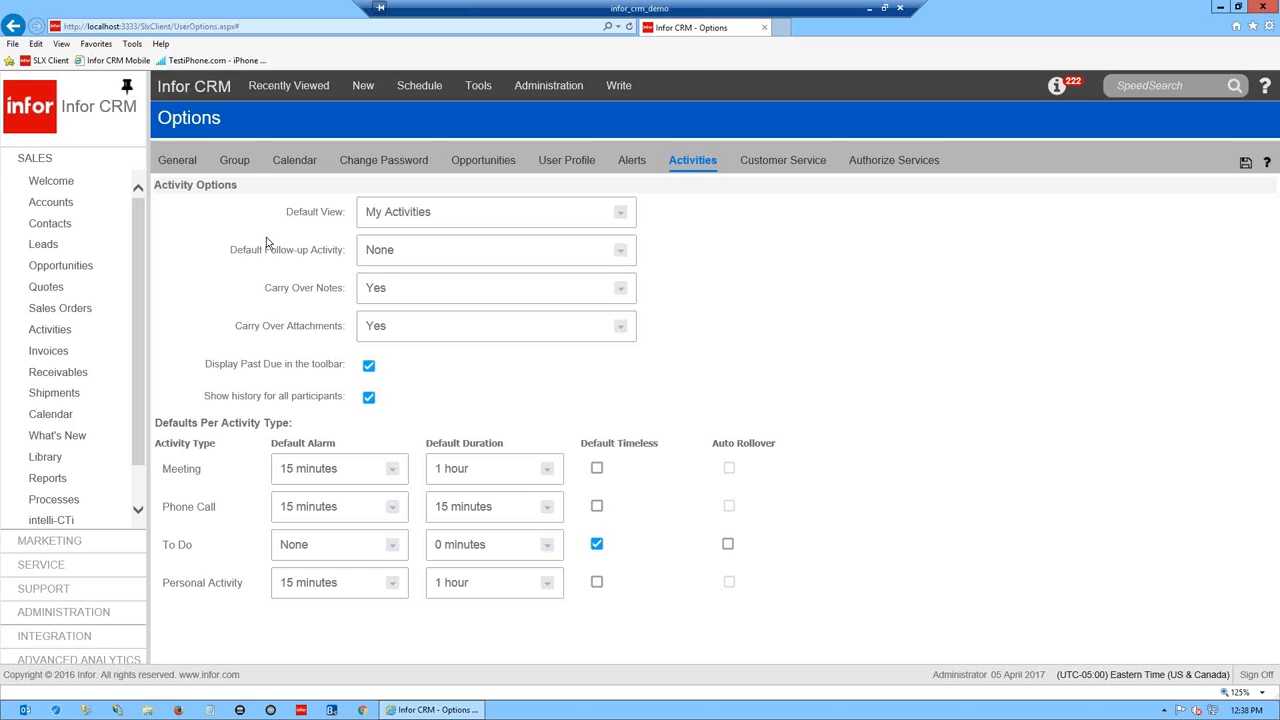
- Show the Group options and highlight Default Group, set to Latest Accounts
click(242, 165)
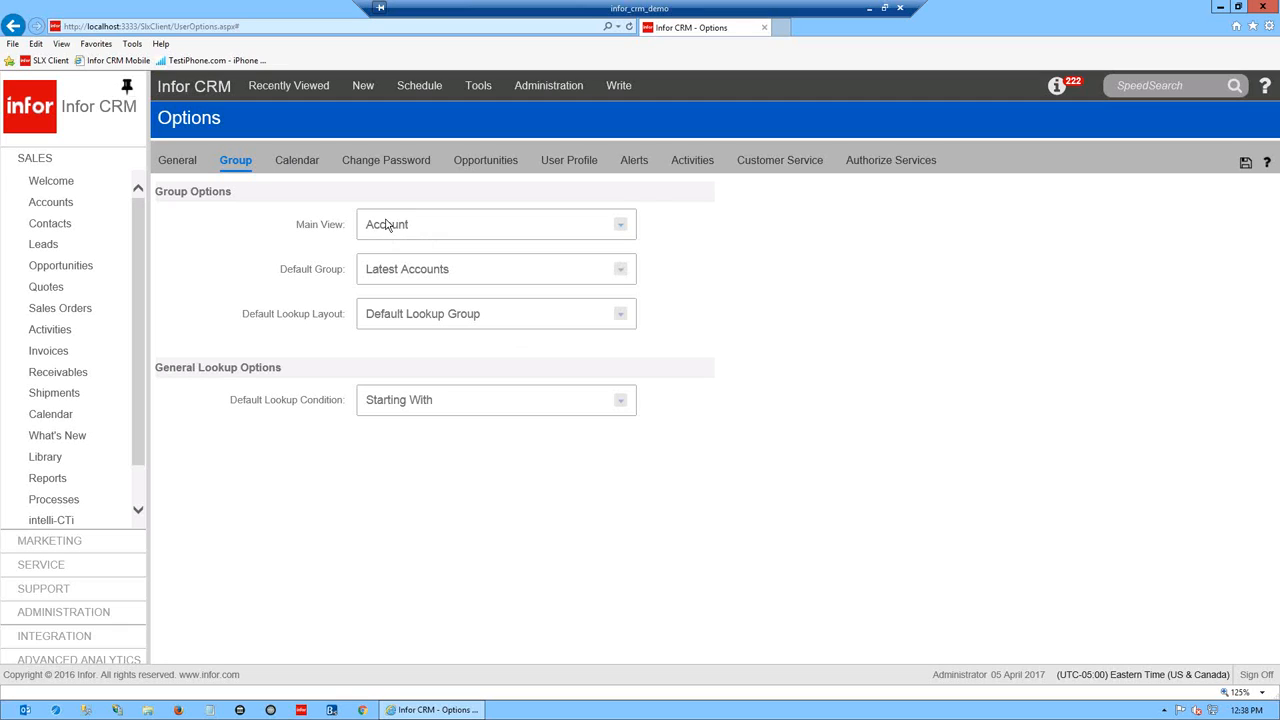
drag(349, 277, 288, 277)
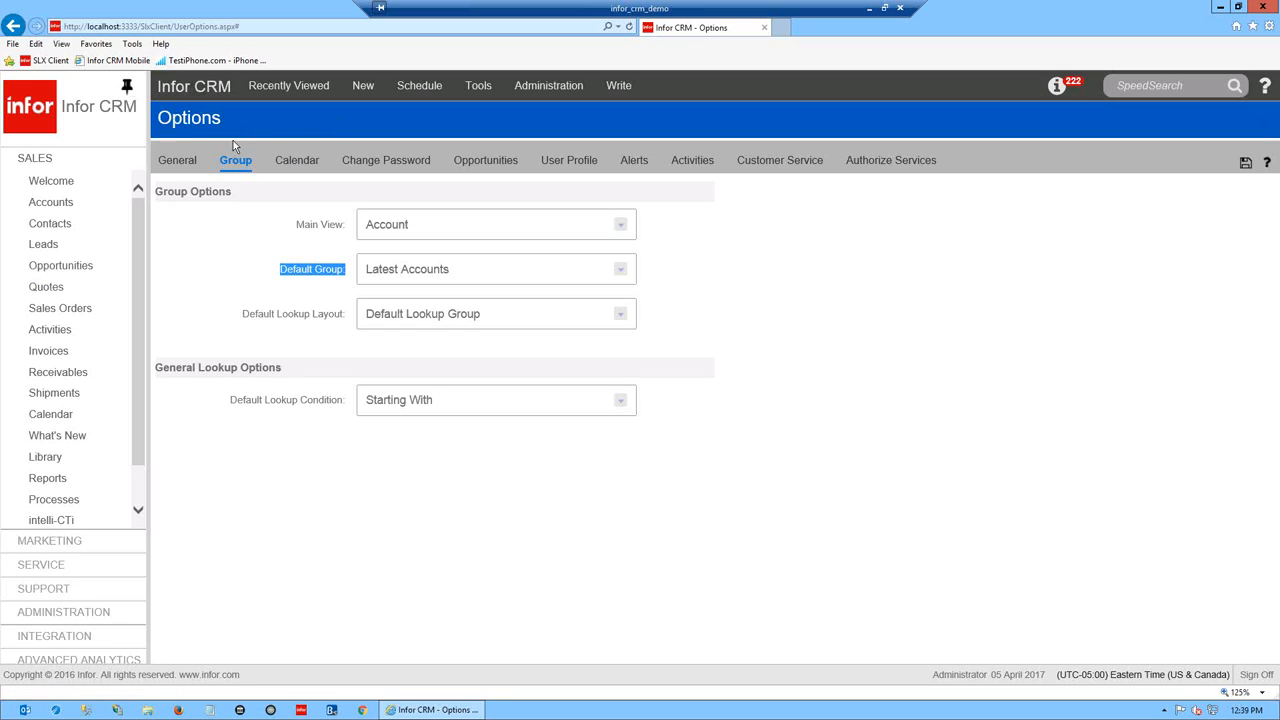
- Return to the Audit Agency account and review the activity types in the Schedule menu
click(45, 204)
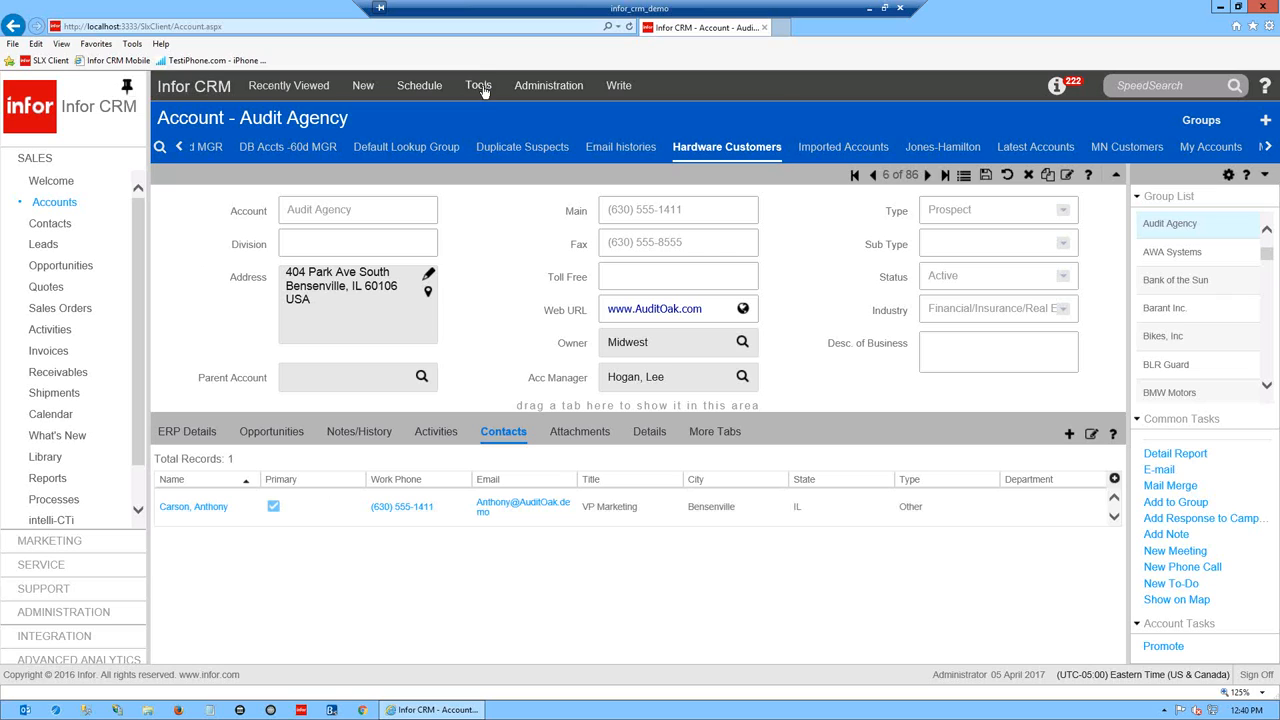
click(420, 88)
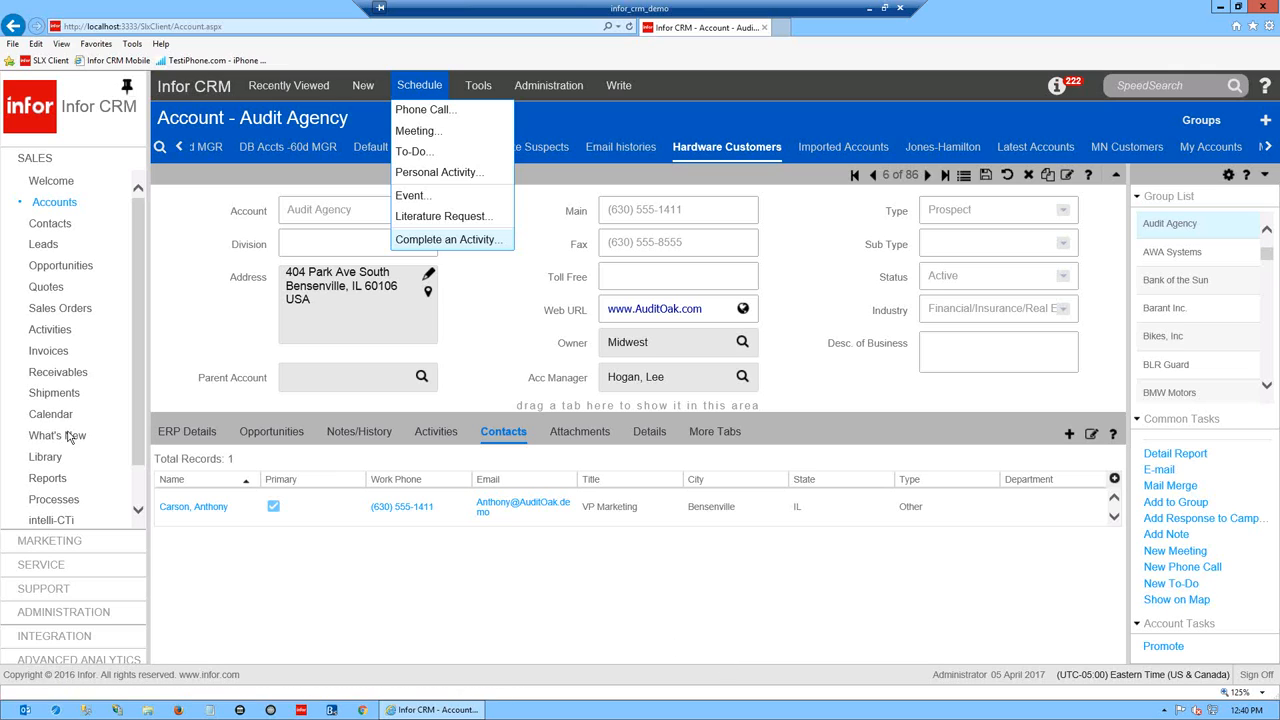
mouse_move(48, 331)
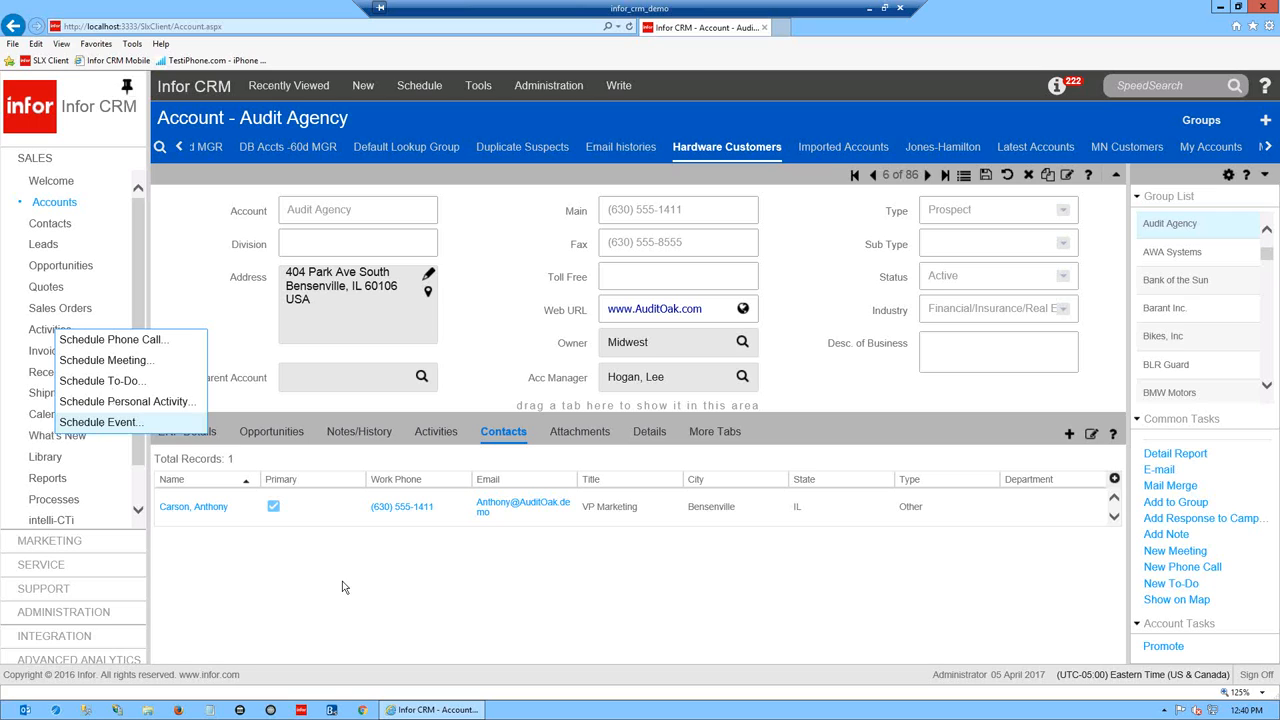
- List Audit Agency's activities (one completed phone call) and view the available New record types
click(435, 432)
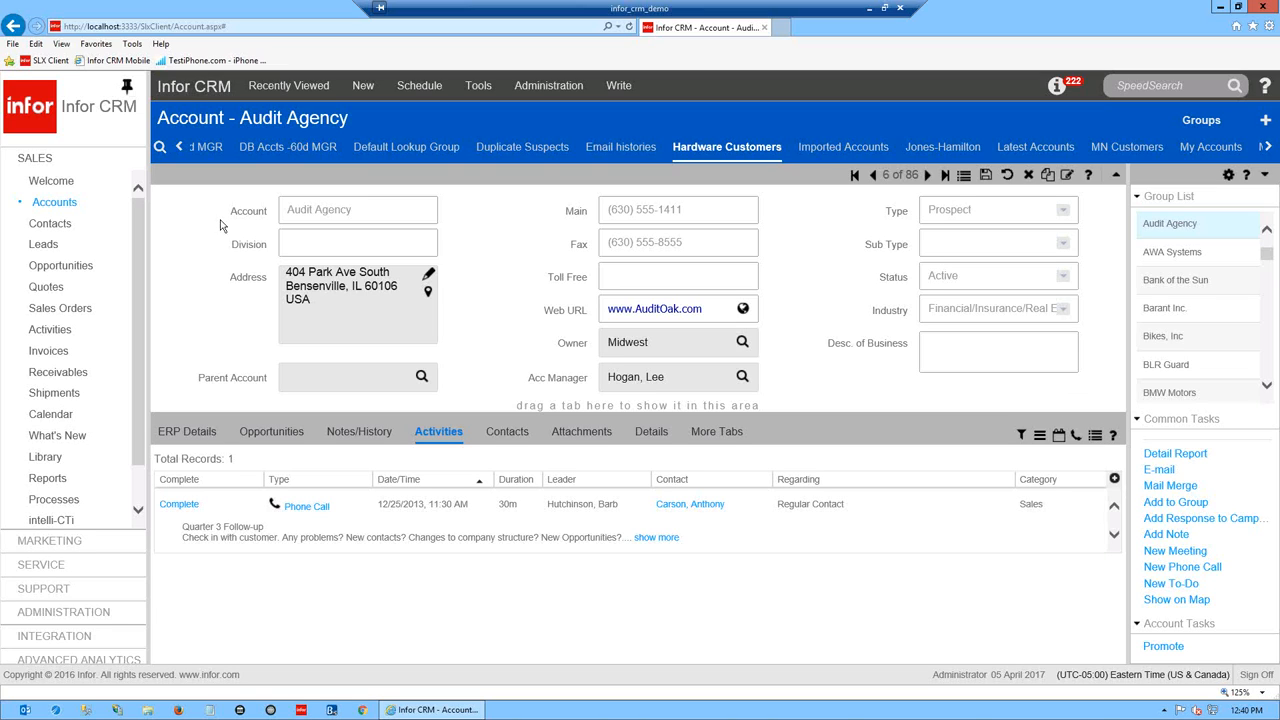
click(363, 86)
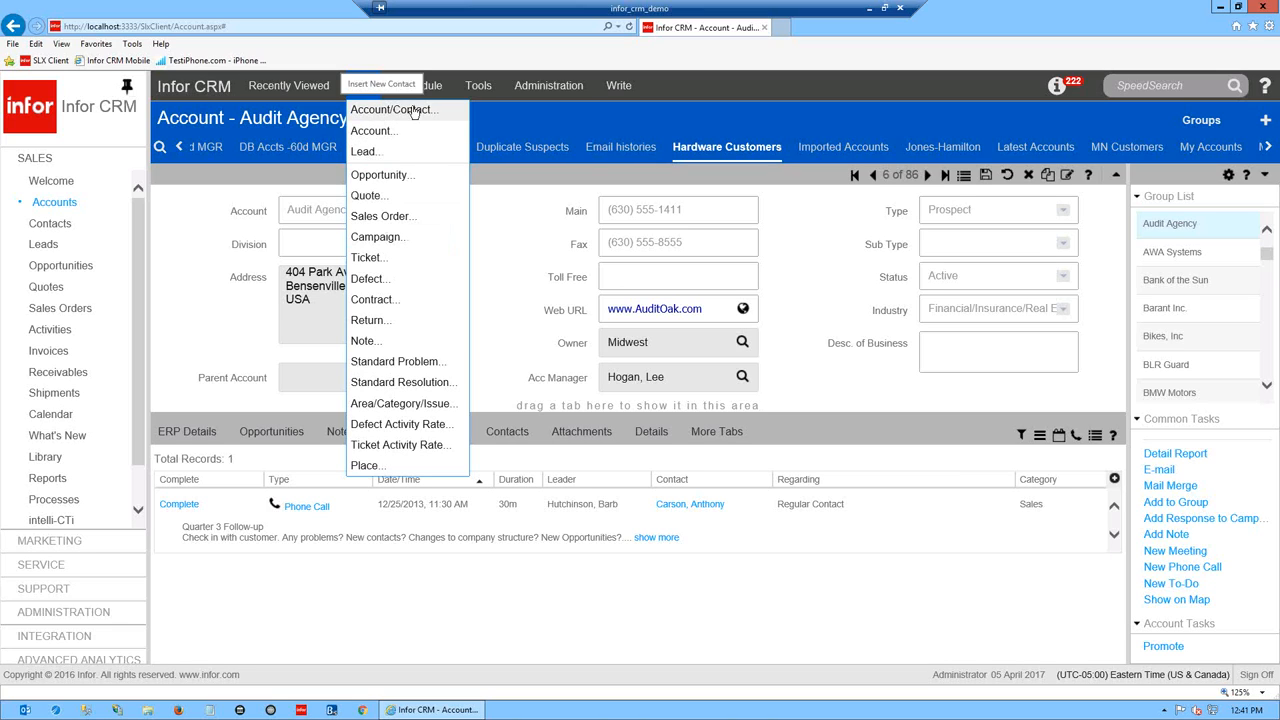
- Dismiss the New menu and list Recently Viewed: Audit Agency, Arnold Publications, Clayco Manufacturing
click(203, 317)
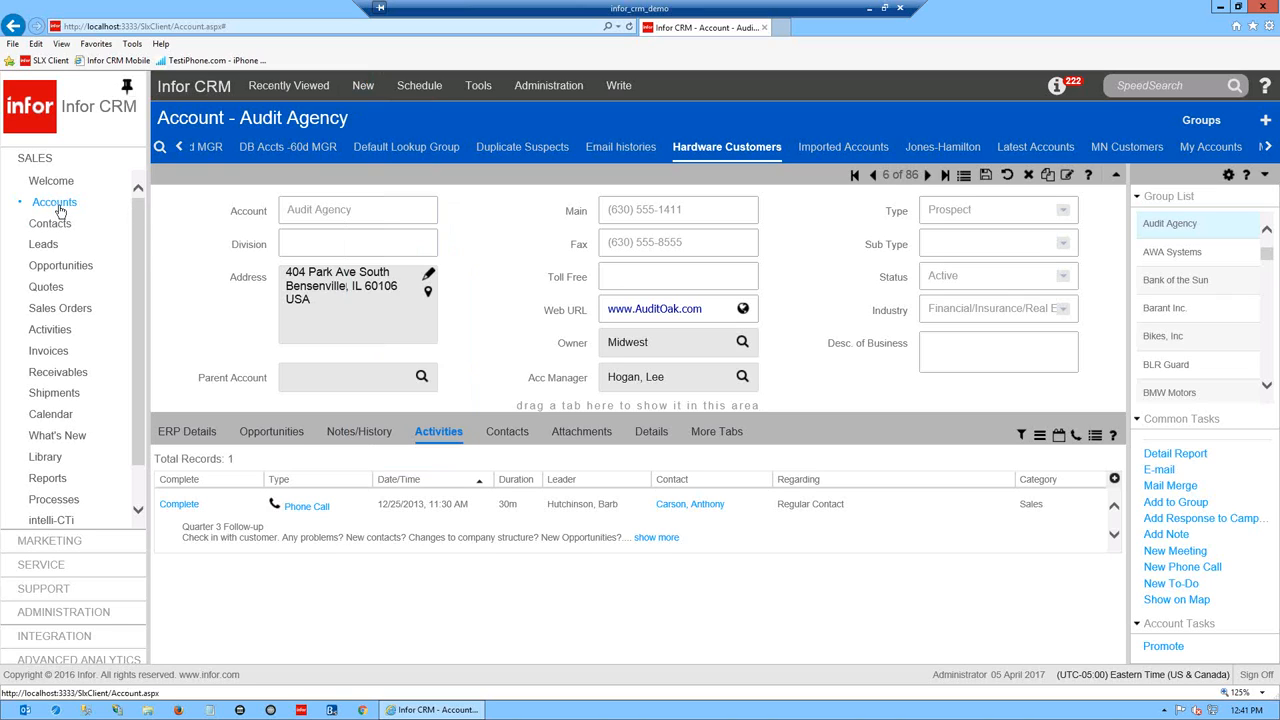
mouse_move(60, 210)
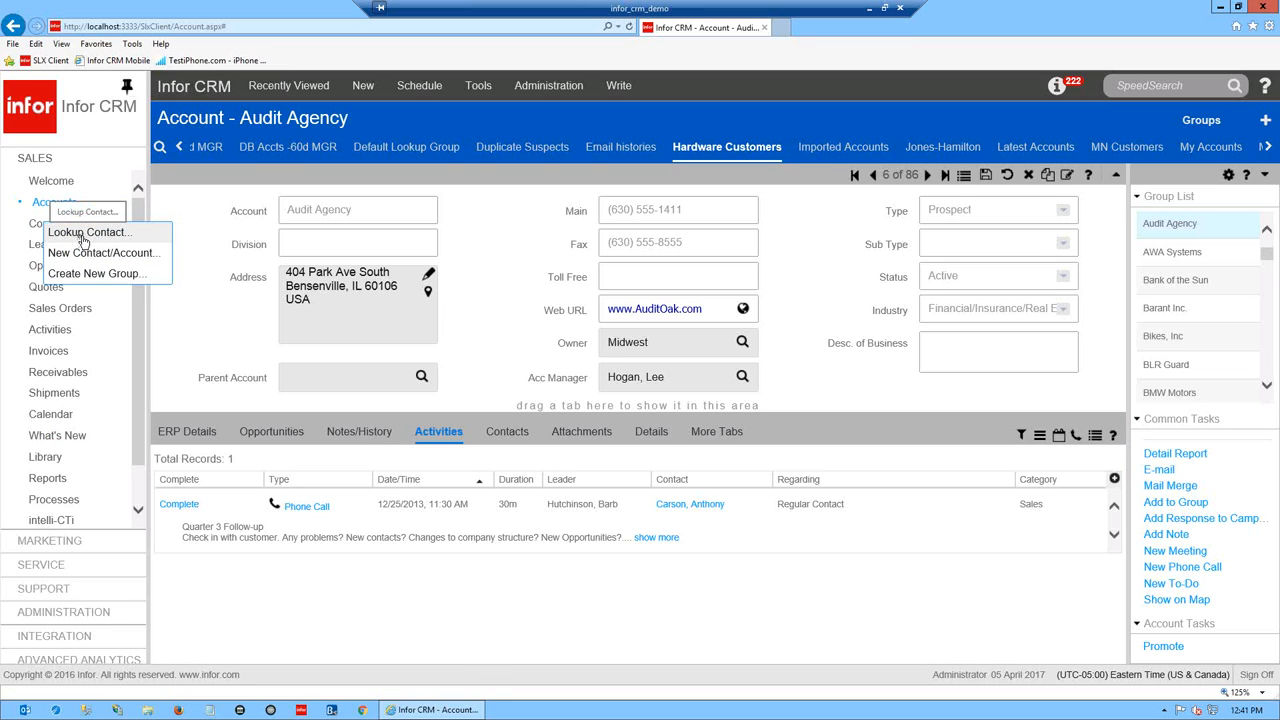
mouse_move(55, 308)
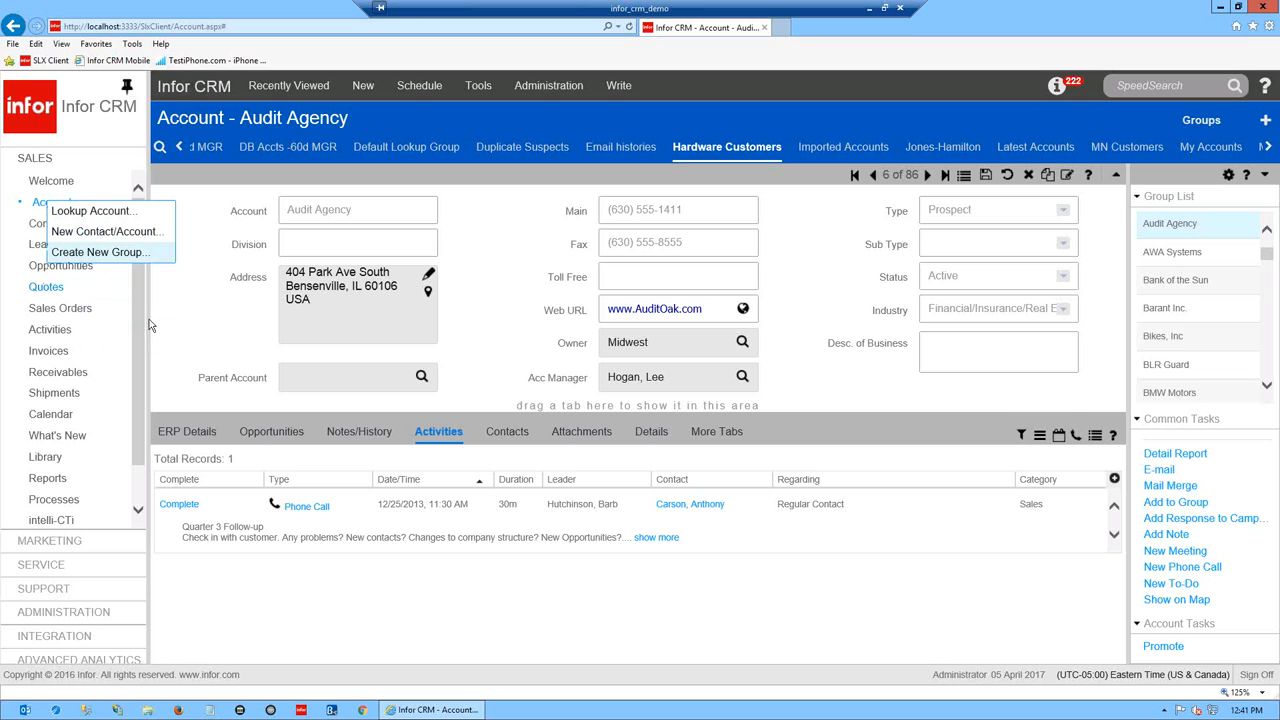
click(290, 87)
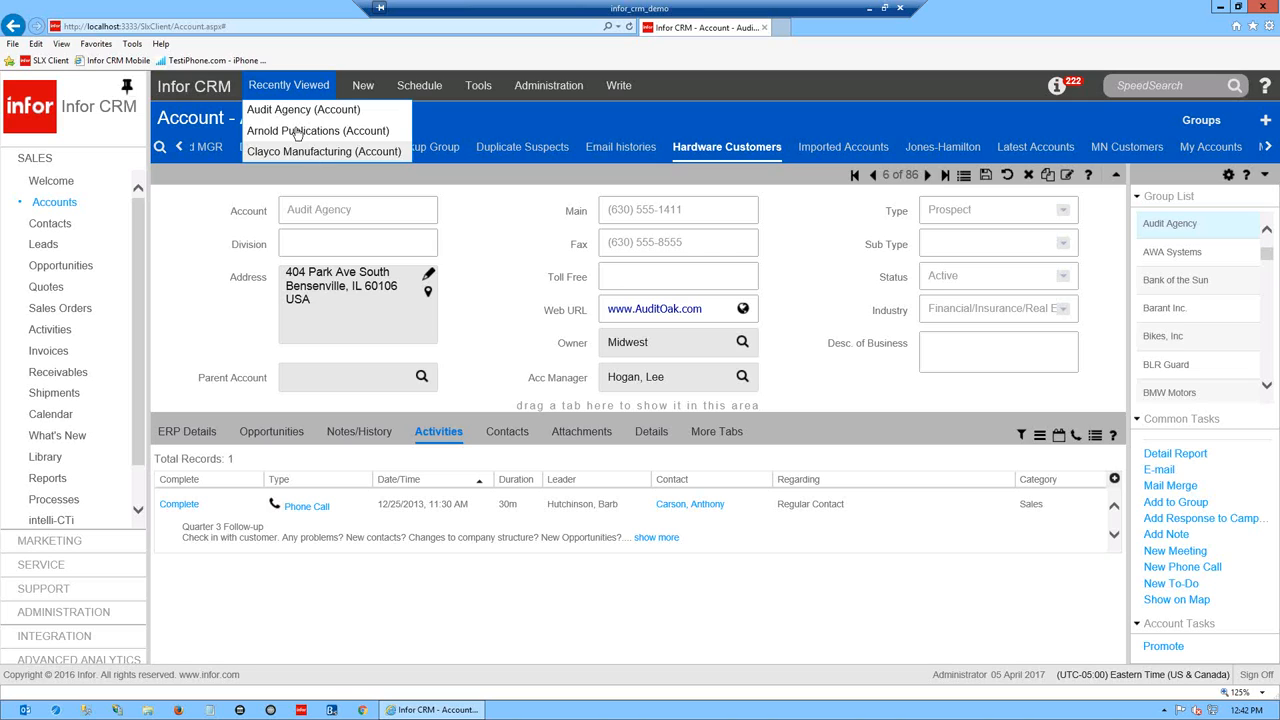
- Close Recently Viewed and check Audit Agency's Type choices, leaving it as Prospect
click(182, 290)
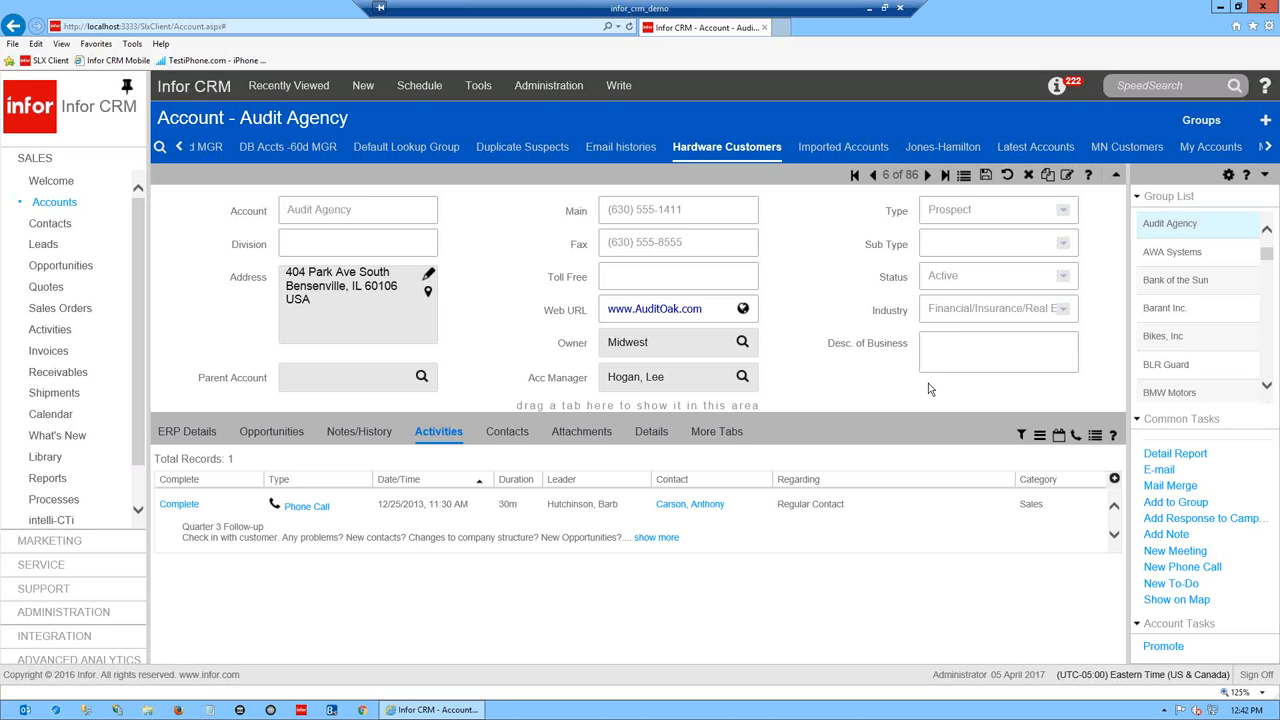
click(1064, 211)
click(1066, 212)
- Dock Audit Agency's Contacts list above its tabs and show the 13 Notes/History records
drag(521, 438, 577, 406)
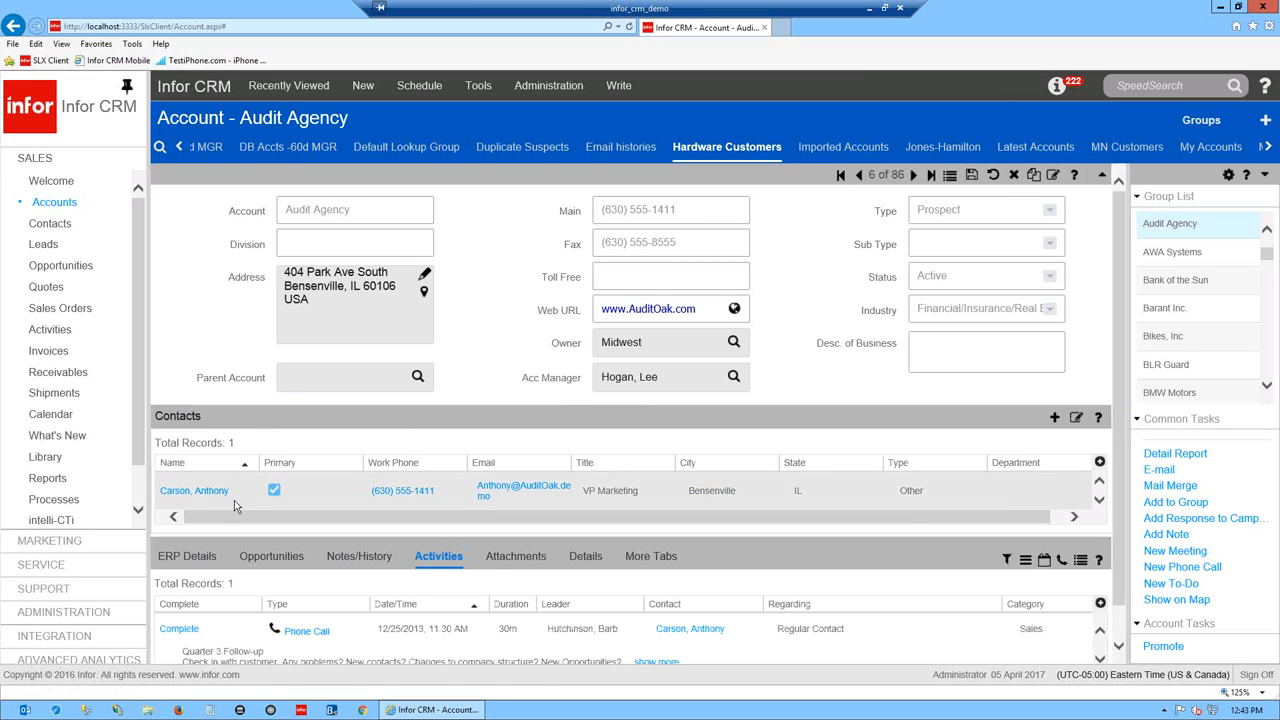
scroll(1127, 432, down, 1)
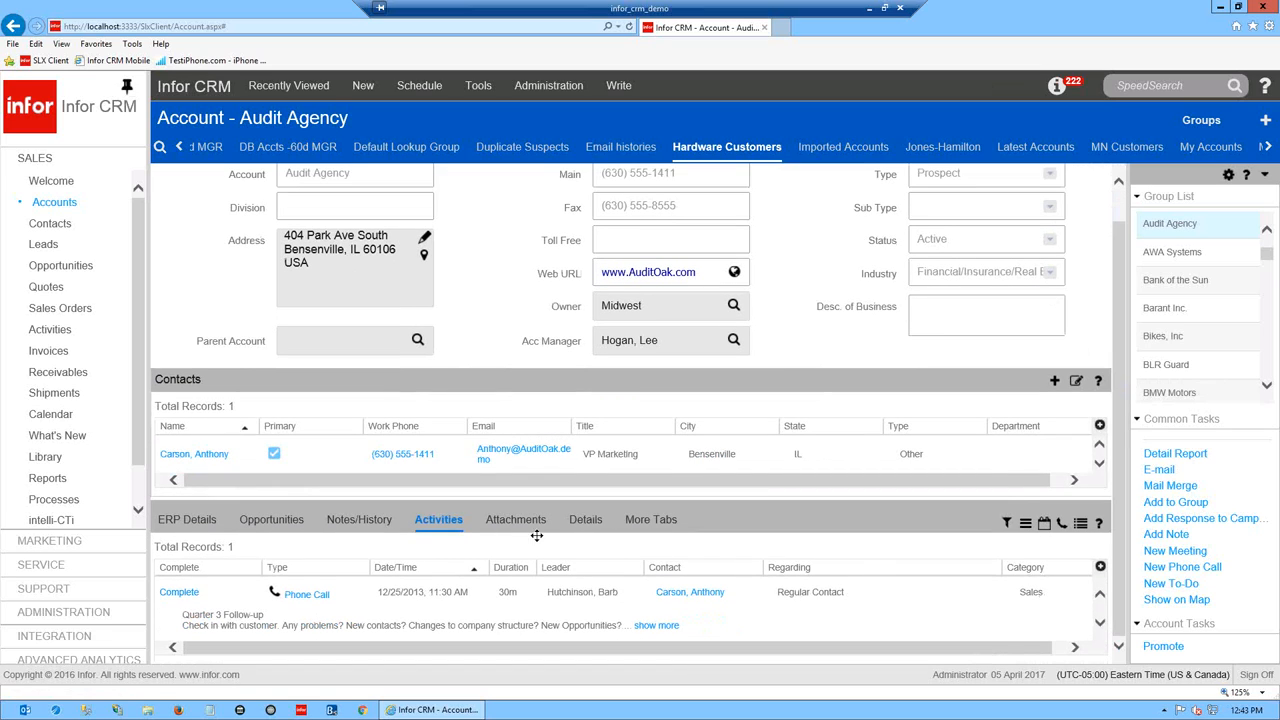
click(353, 521)
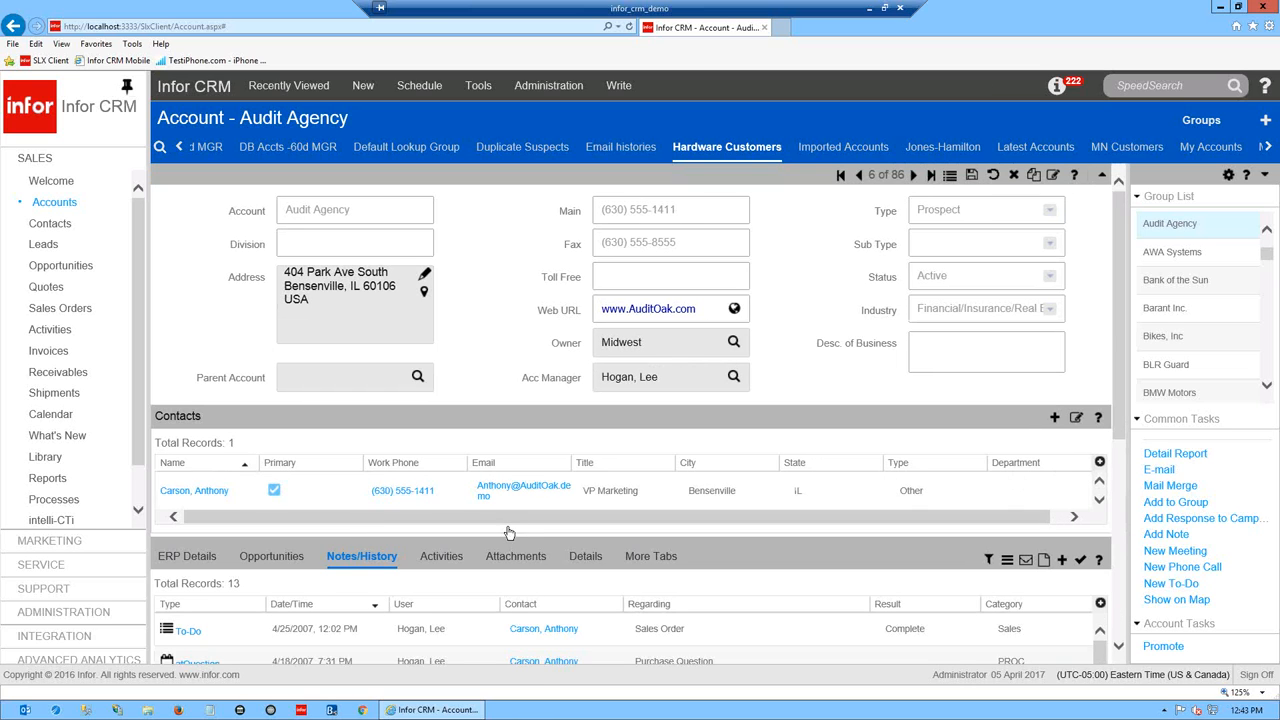
- Preview the Sales Order to-do and Purchase Question notes in the history
drag(1124, 414, 1136, 533)
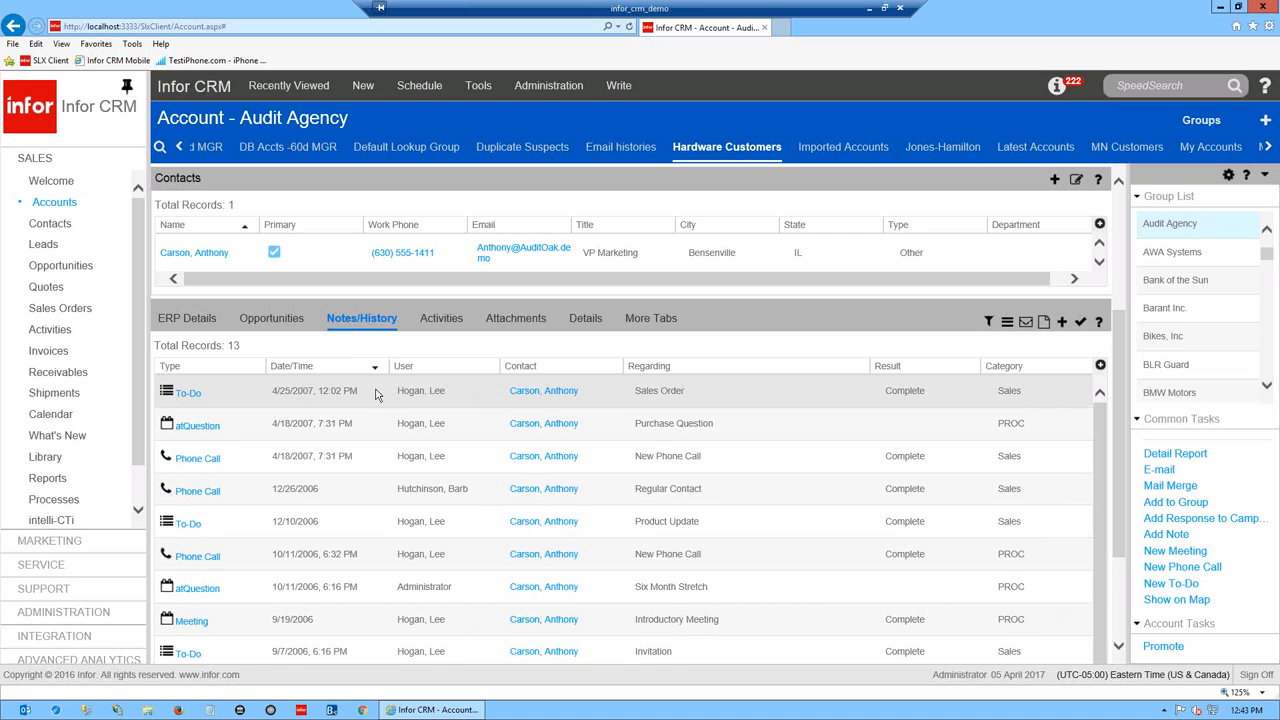
click(701, 396)
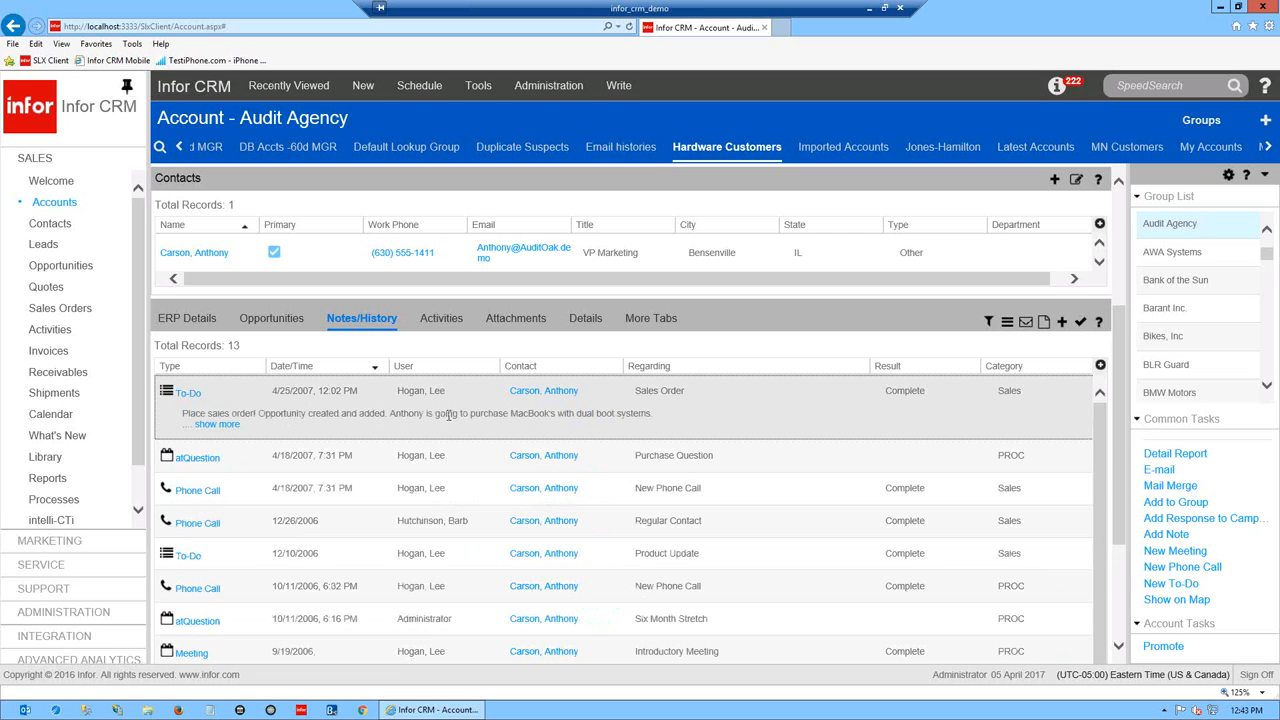
click(686, 392)
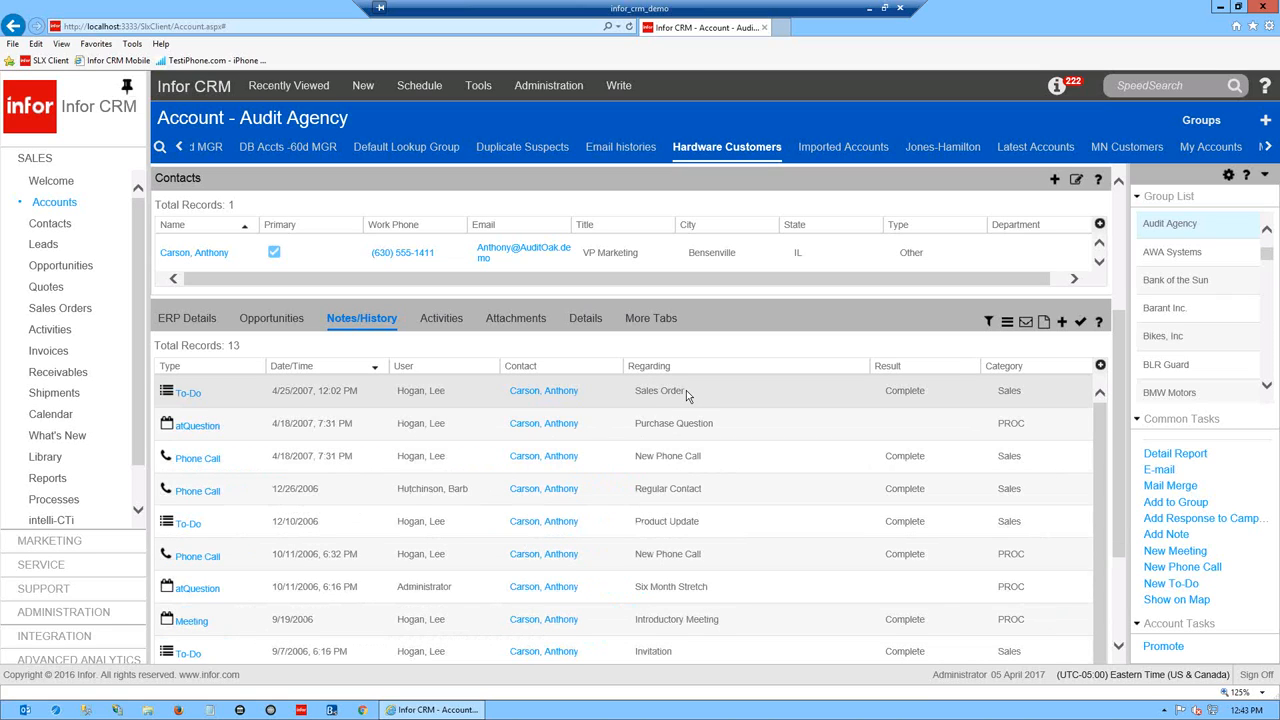
click(686, 395)
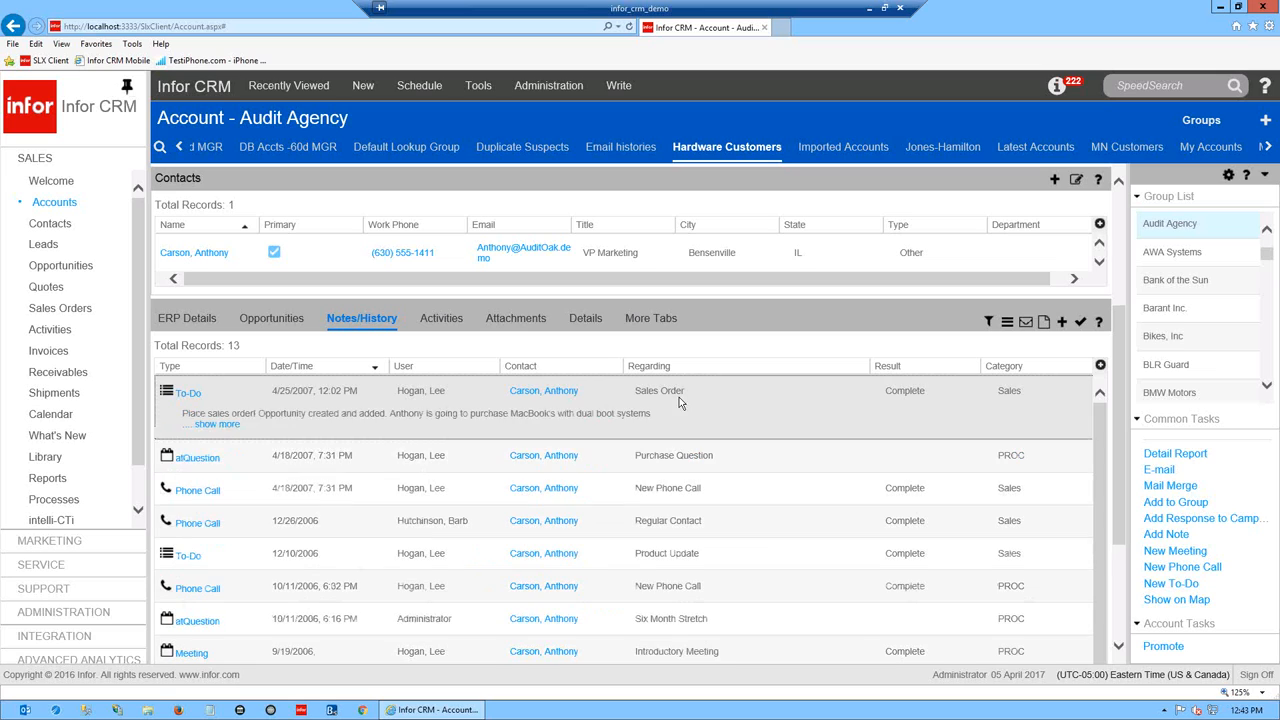
click(214, 425)
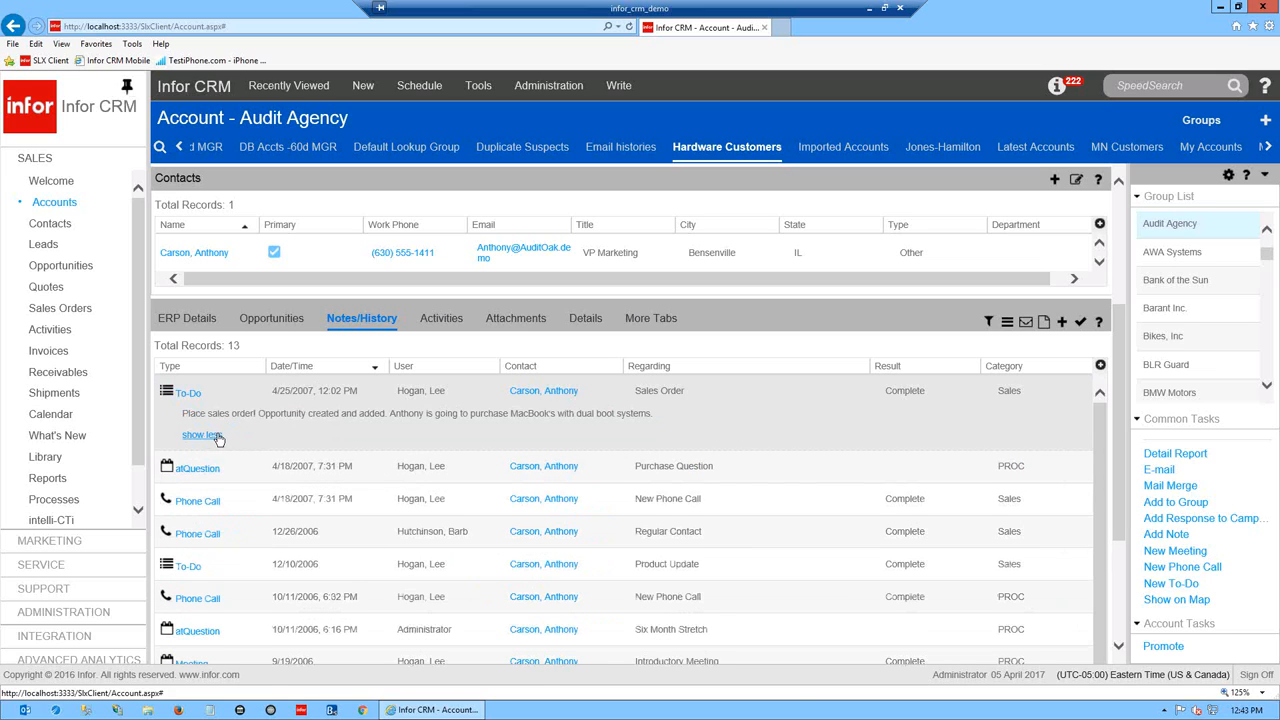
click(296, 457)
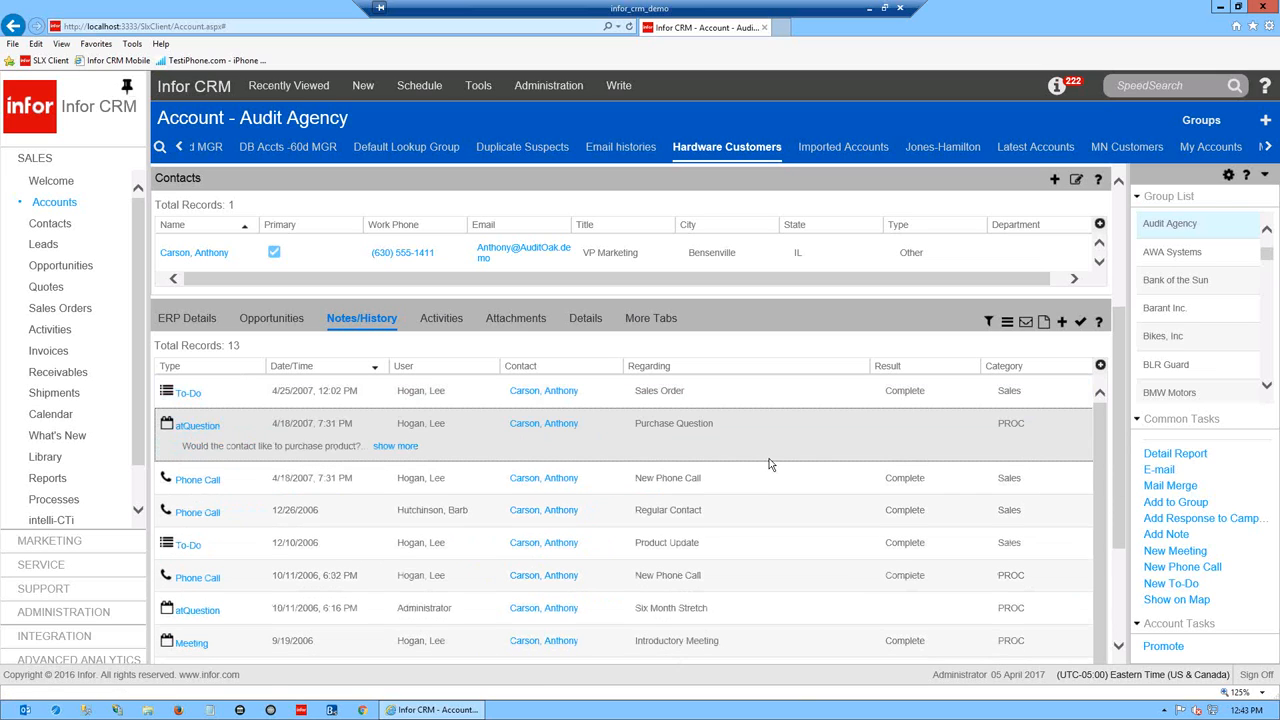
click(207, 469)
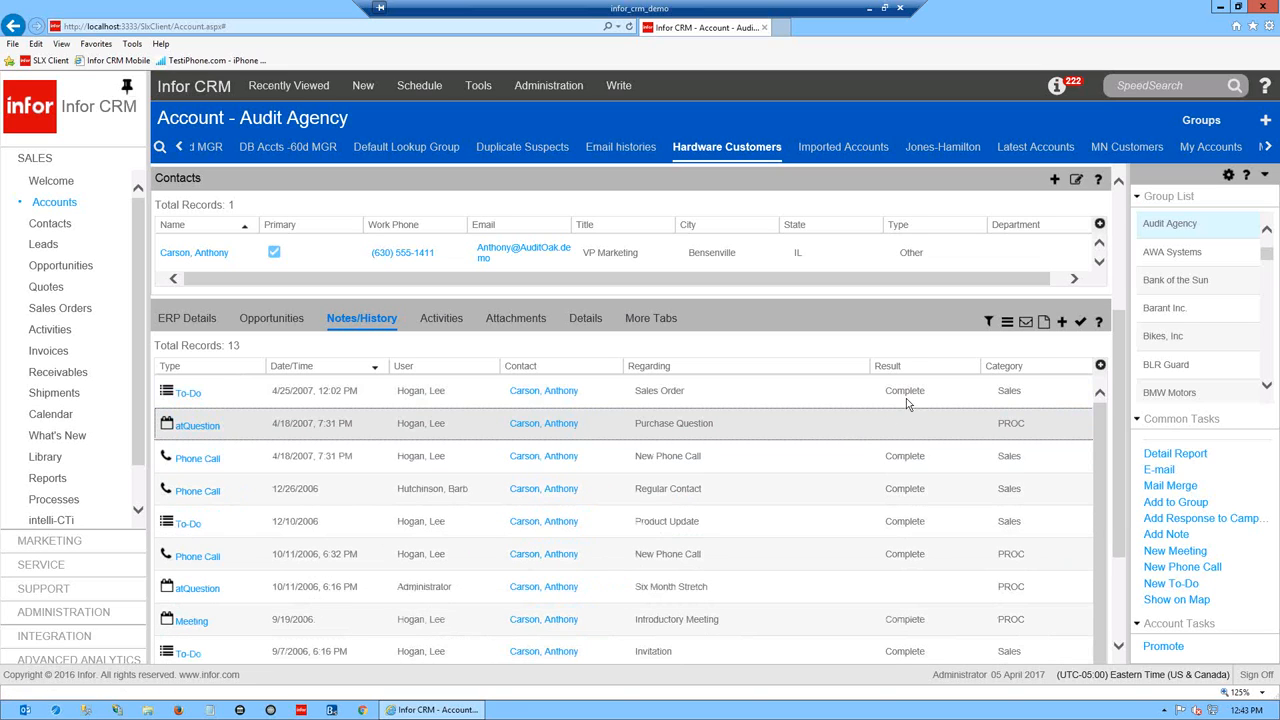
- Collapse all note previews to single-line rows and bring up the history filter options
click(1010, 320)
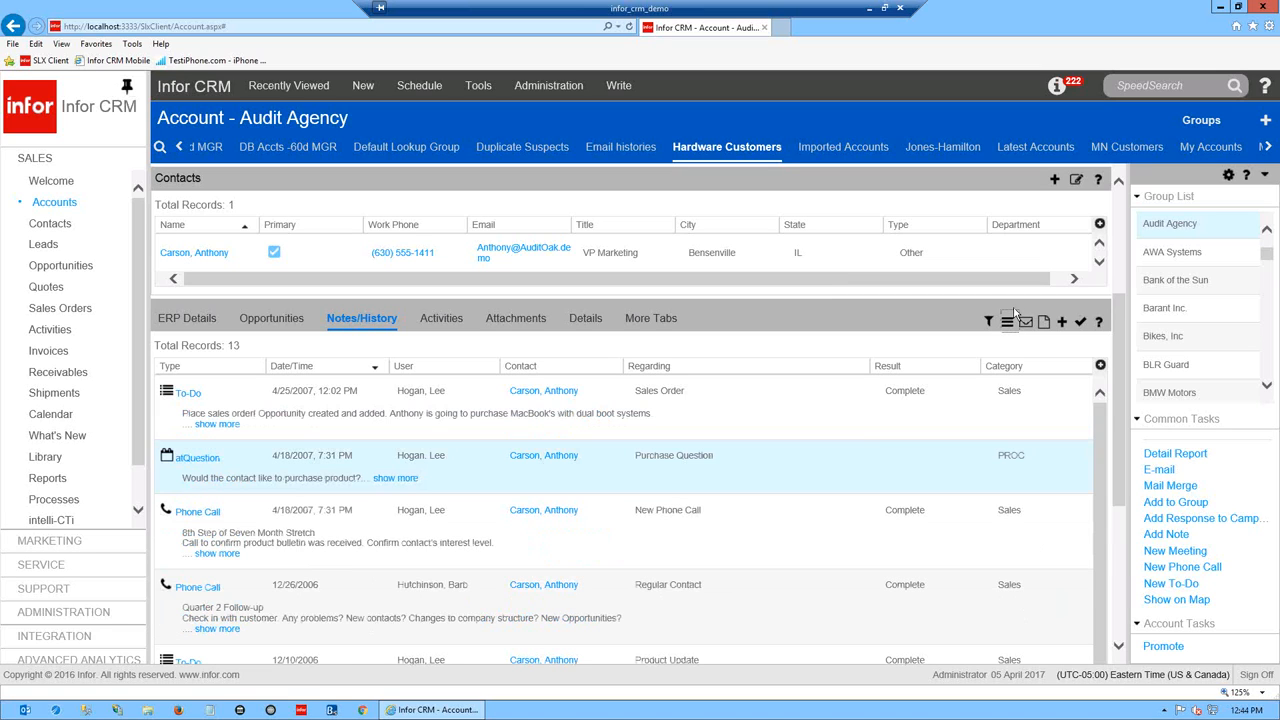
click(1010, 318)
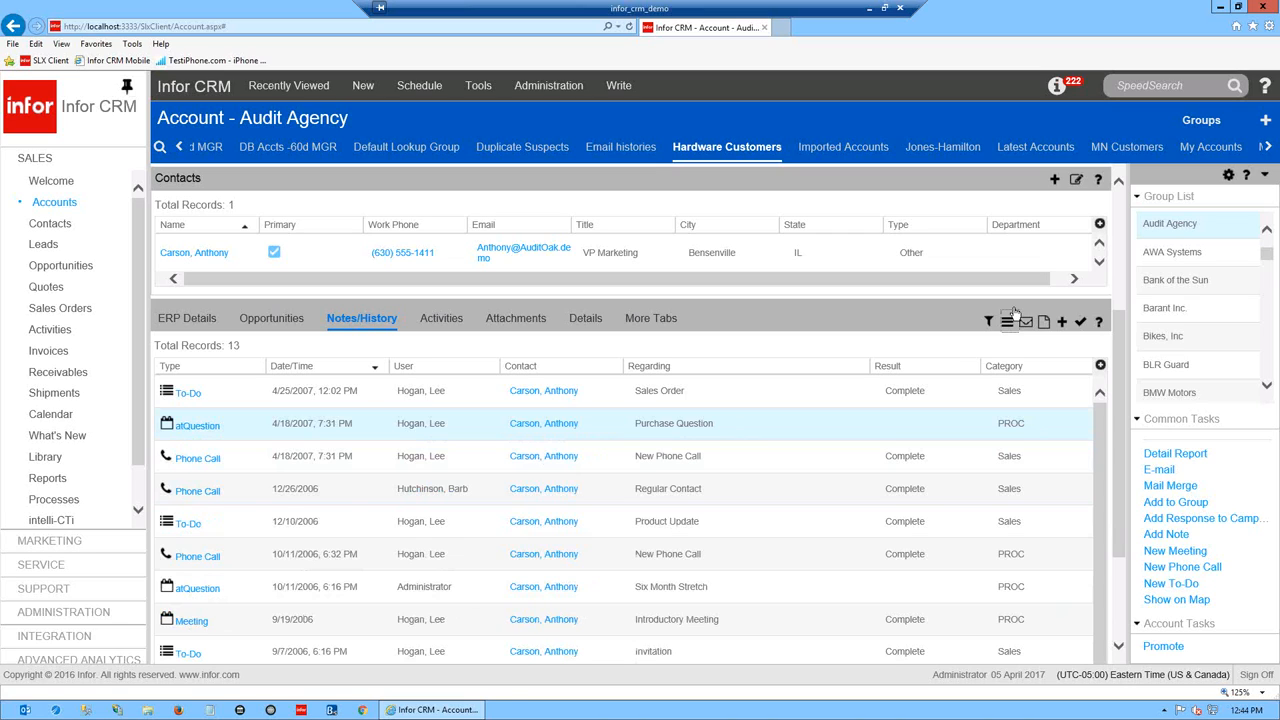
click(989, 321)
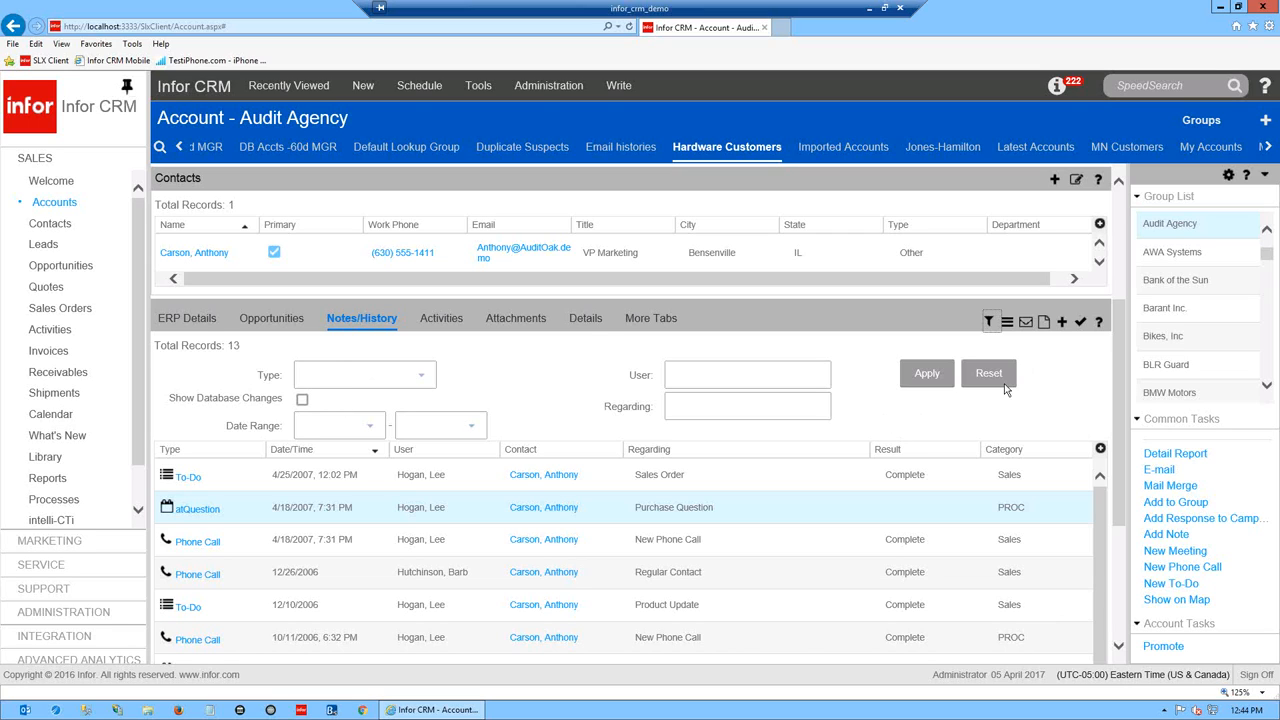
- Filter Audit Agency's Notes/History to Phone Call records
click(409, 377)
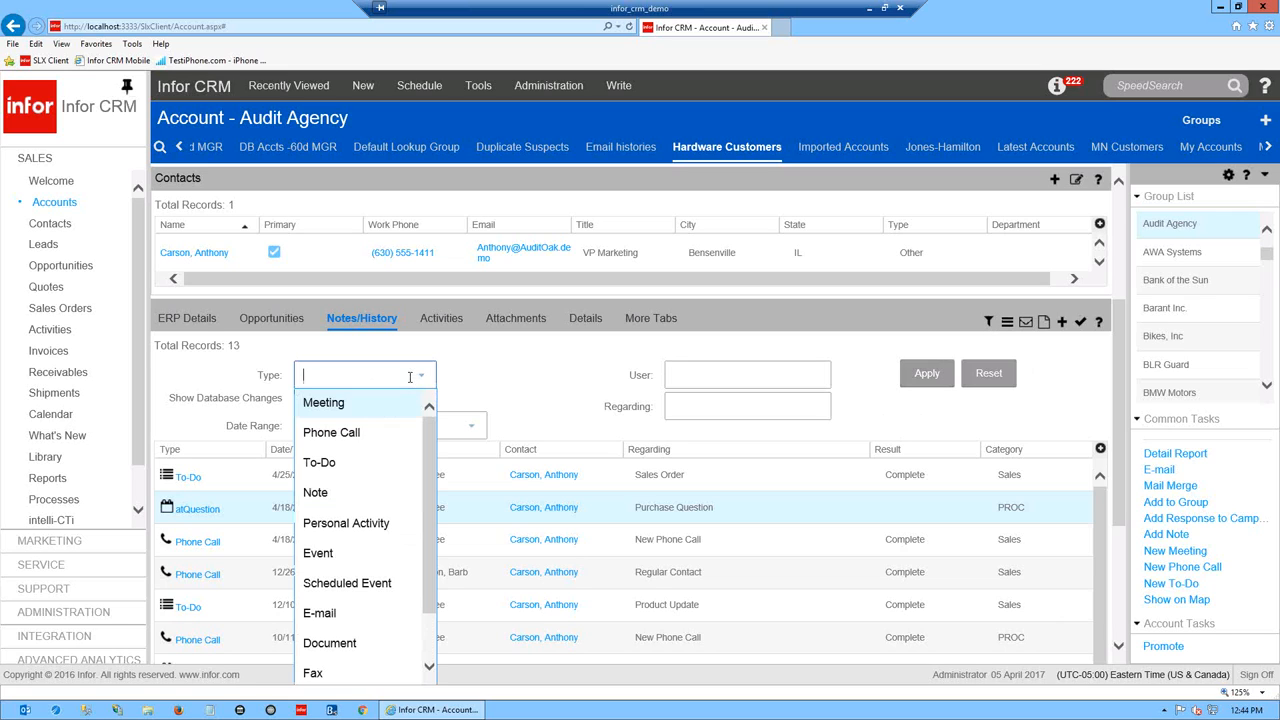
click(323, 434)
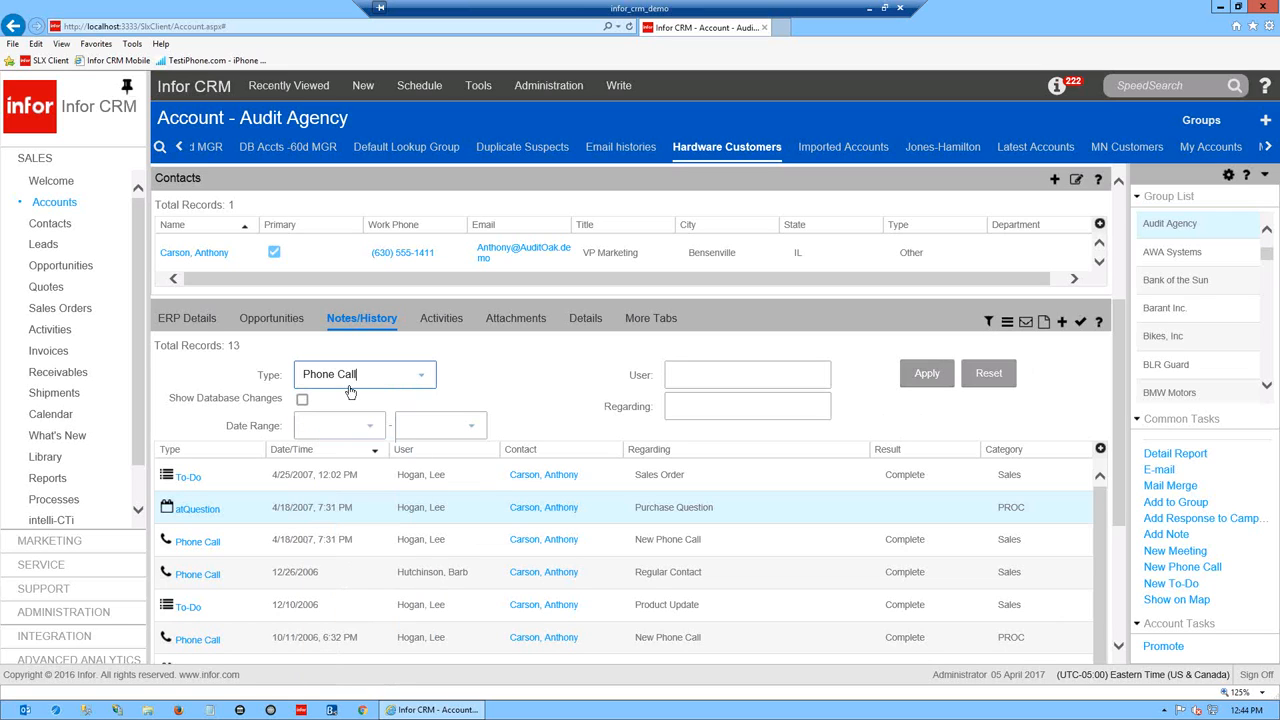
click(926, 376)
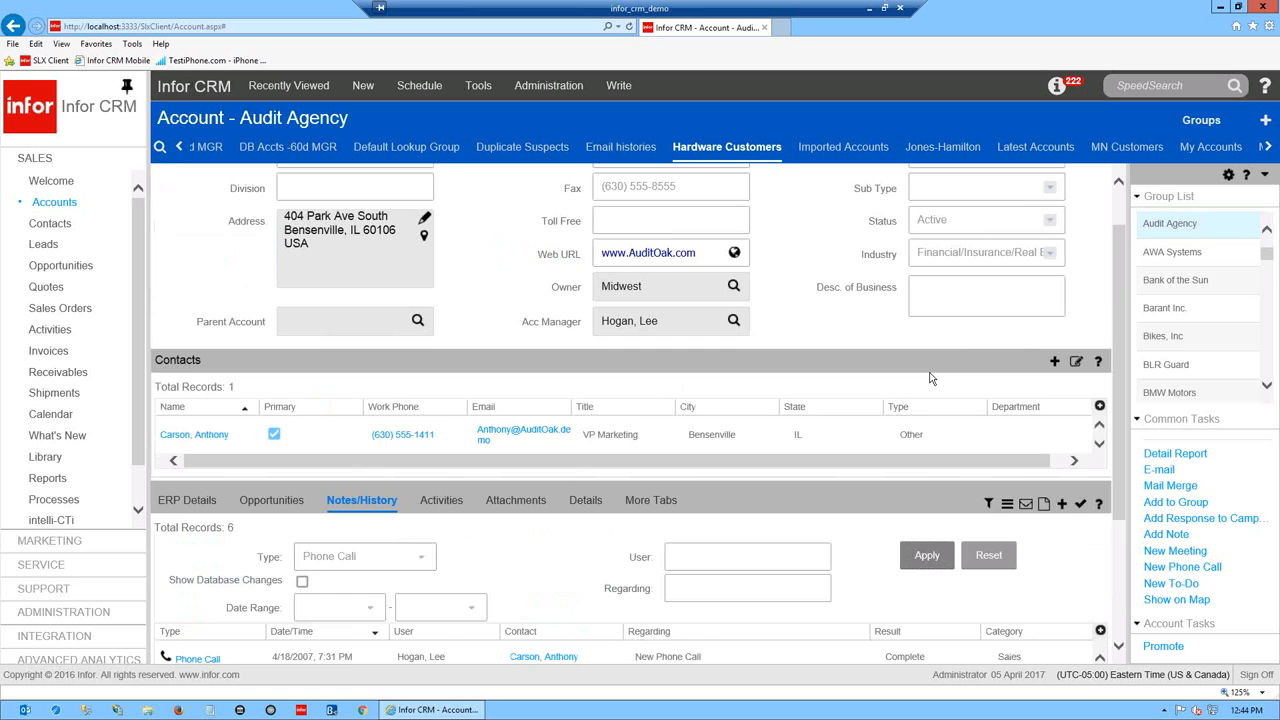
drag(1120, 409, 1122, 588)
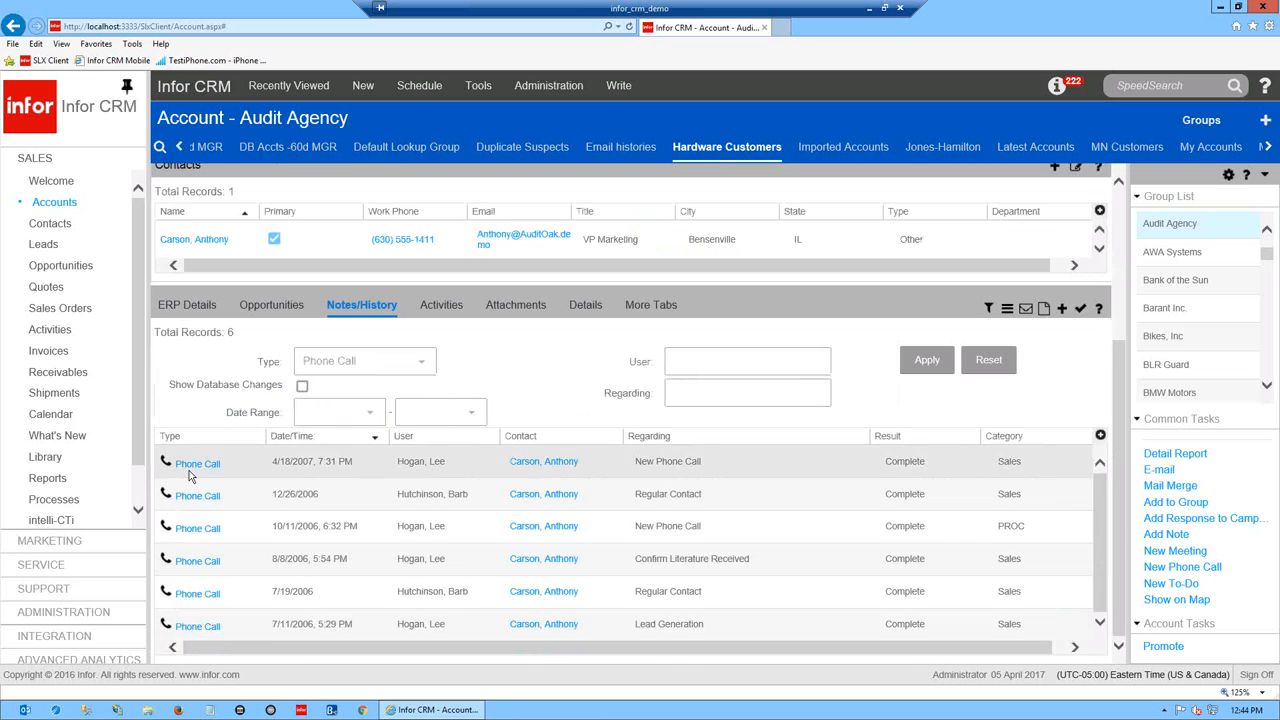
- Reset to all 13 records, hide the filter panel, and expand the Sales Order to-do note
click(421, 361)
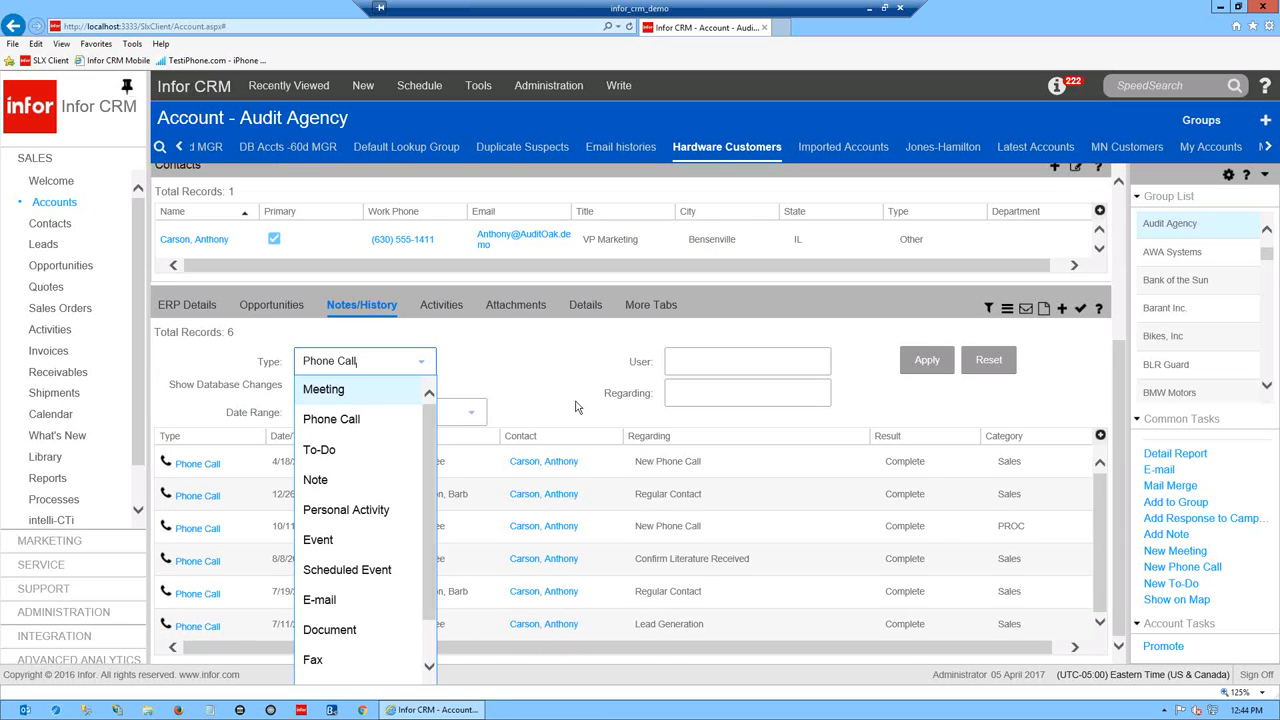
click(992, 361)
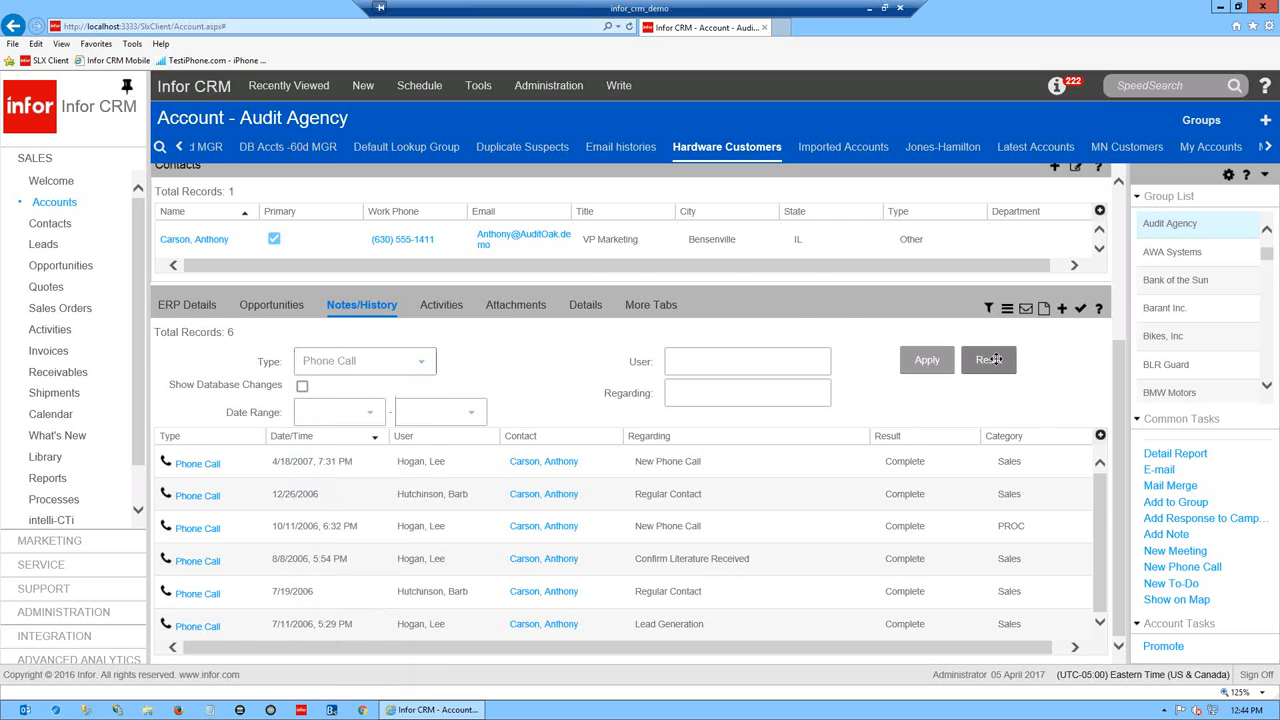
scroll(1122, 405, down, 5)
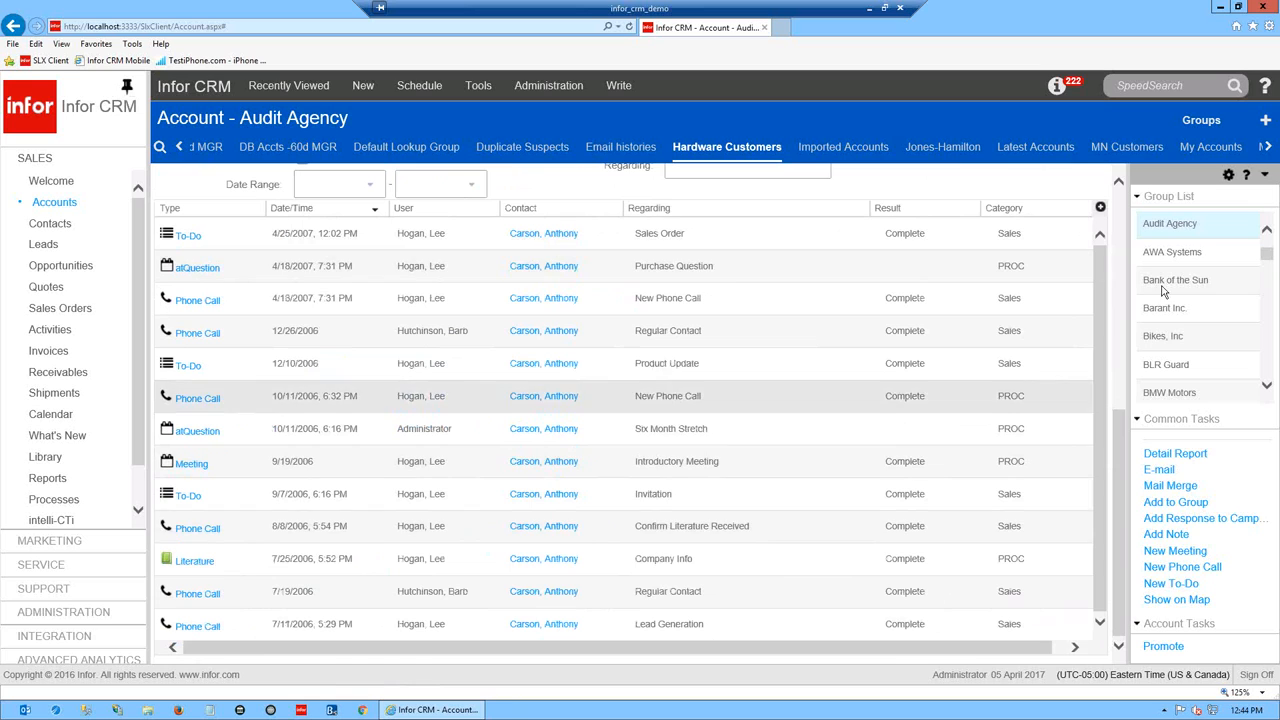
scroll(1120, 220, up, 5)
scroll(1120, 220, down, 2)
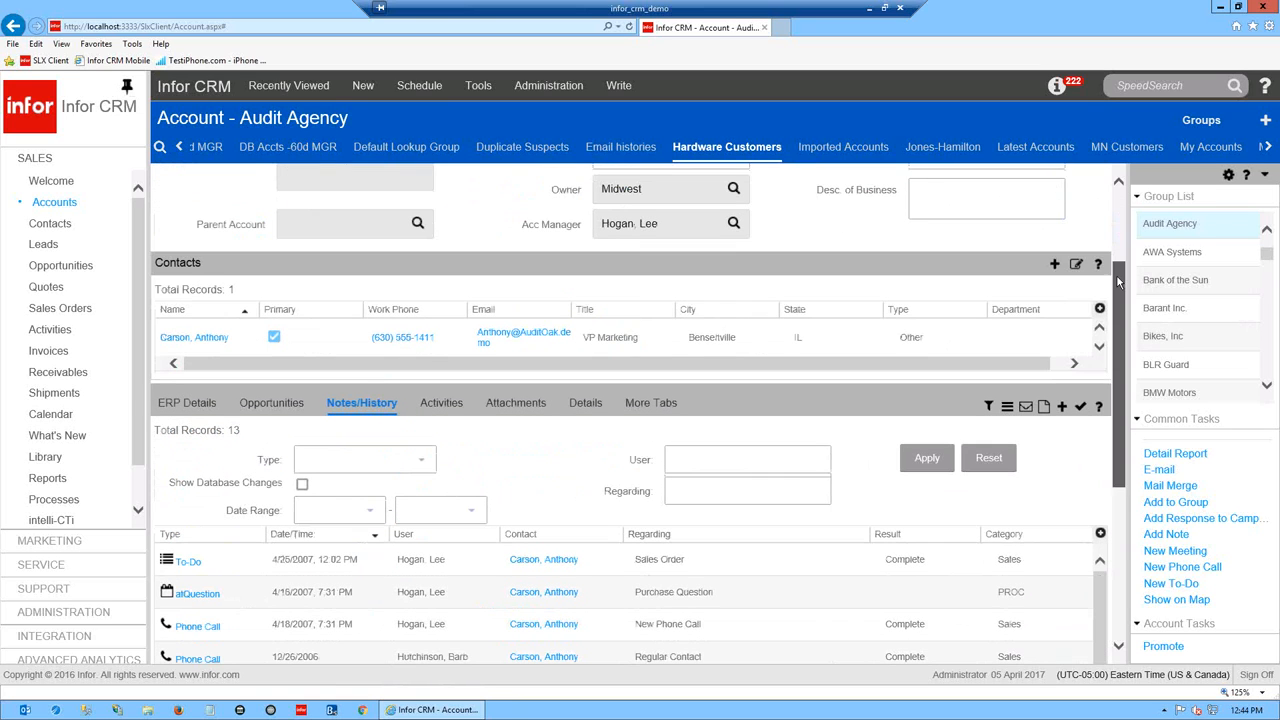
click(989, 406)
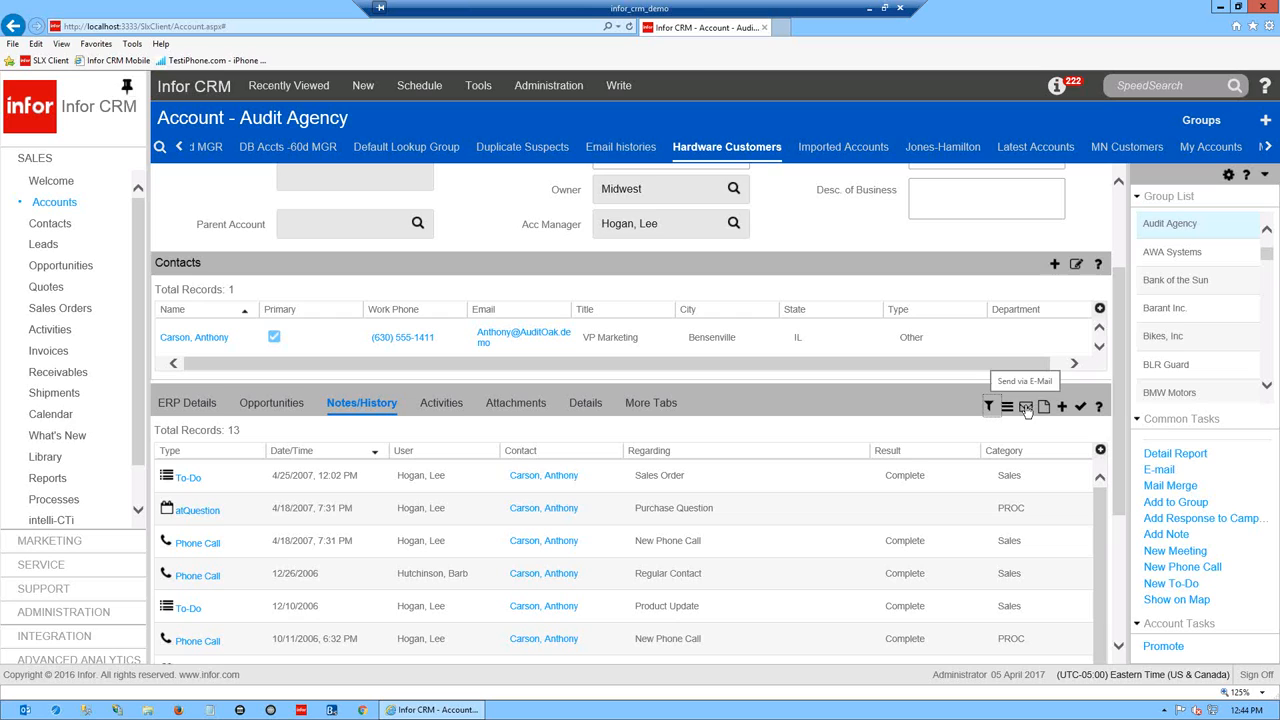
click(788, 478)
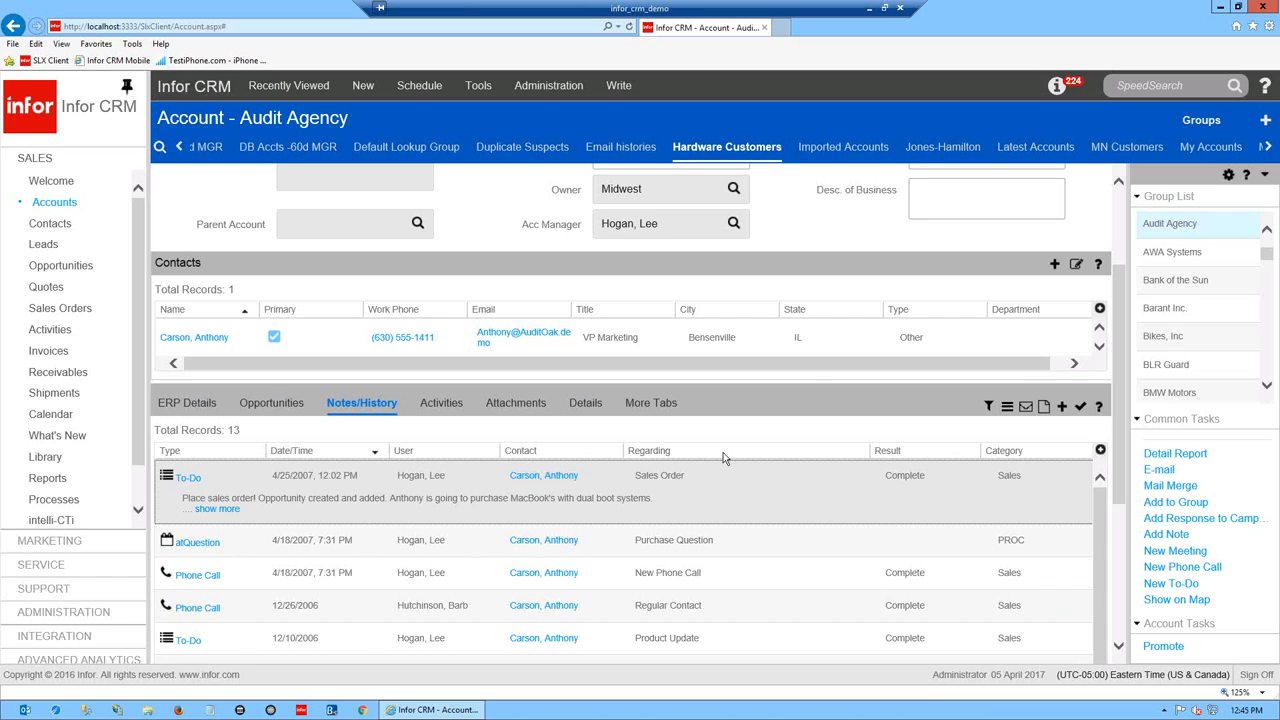
- Show Audit Agency's Activities, with its single completed Quarter 3 Follow-up phone call
click(443, 404)
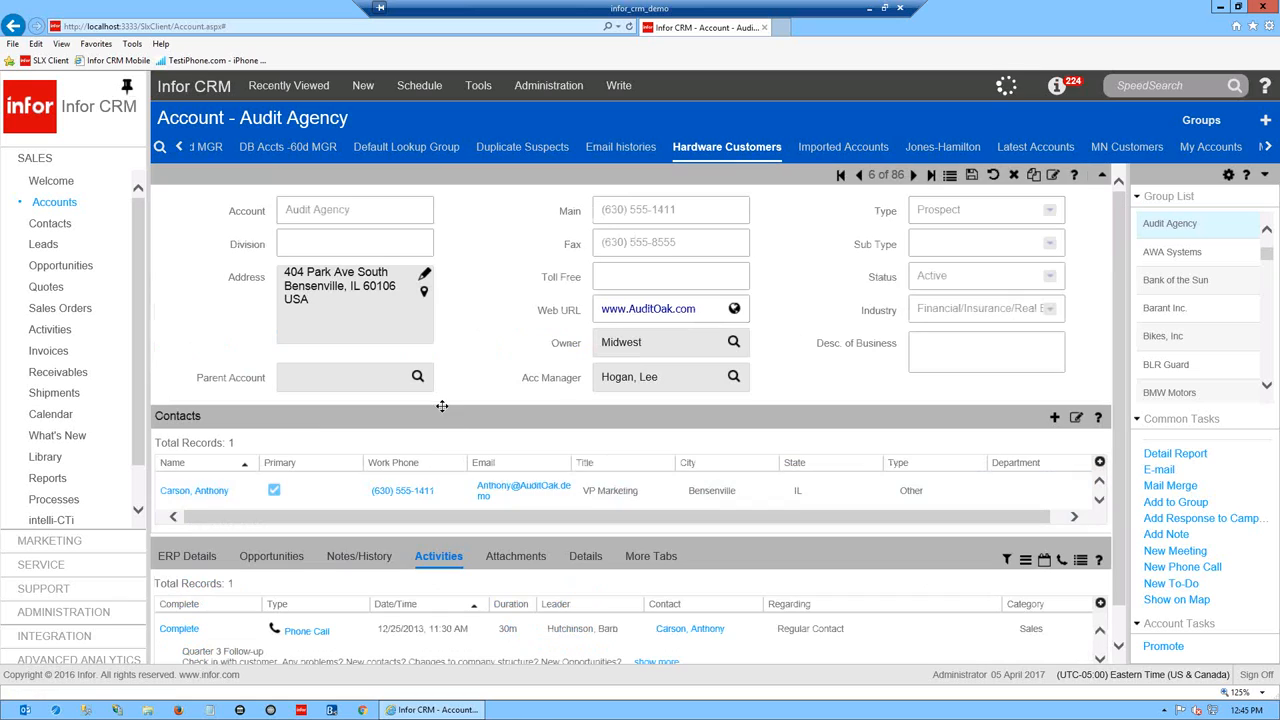
scroll(1124, 542, down, 1)
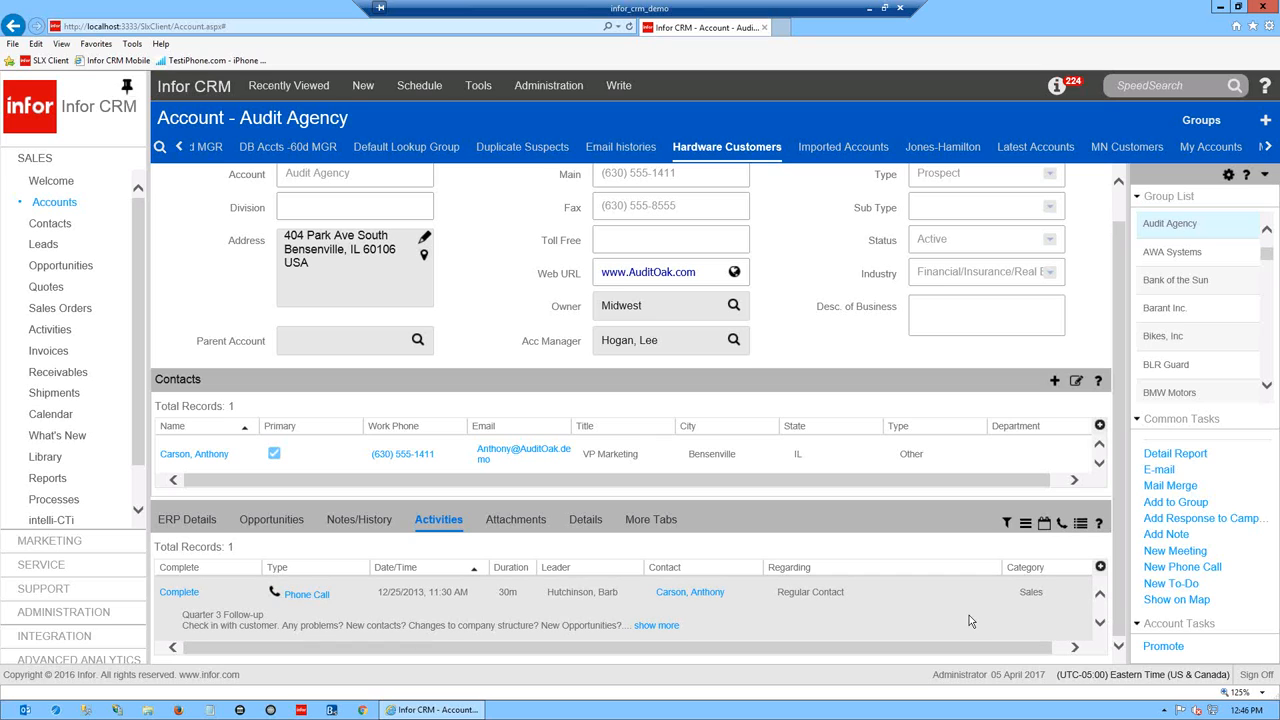
drag(1118, 405, 1119, 433)
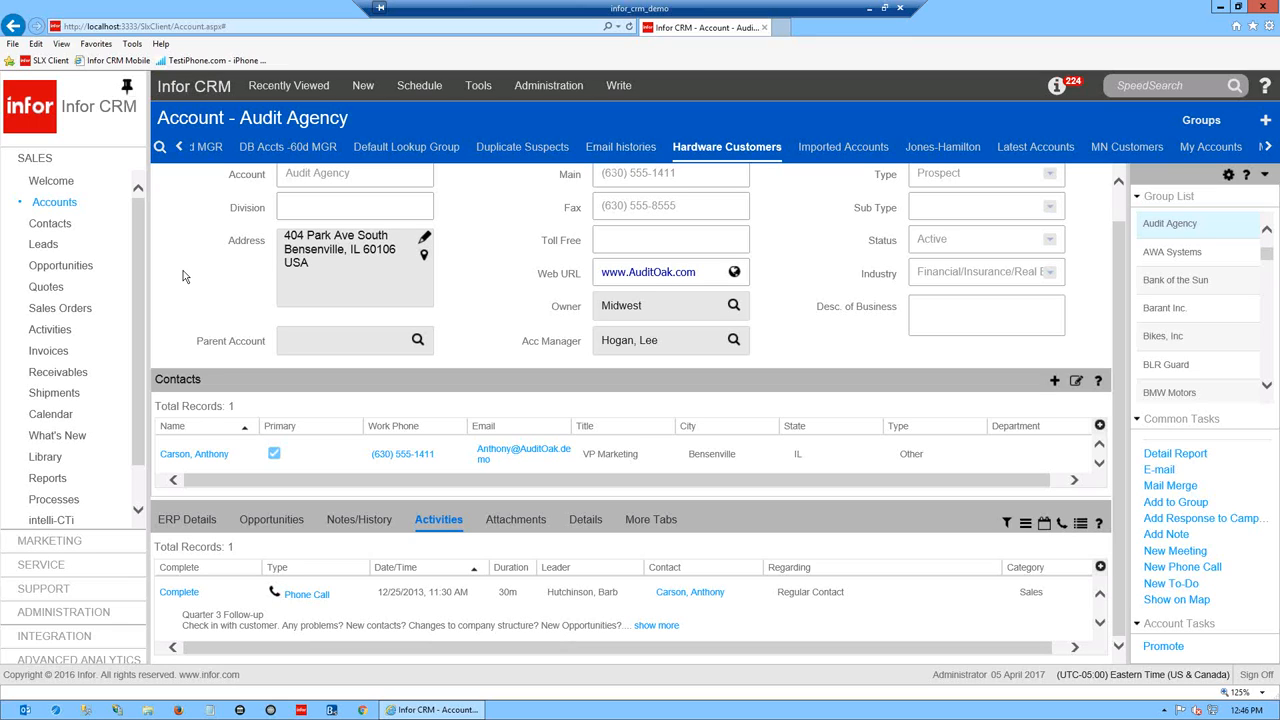
scroll(1119, 404, up, 1)
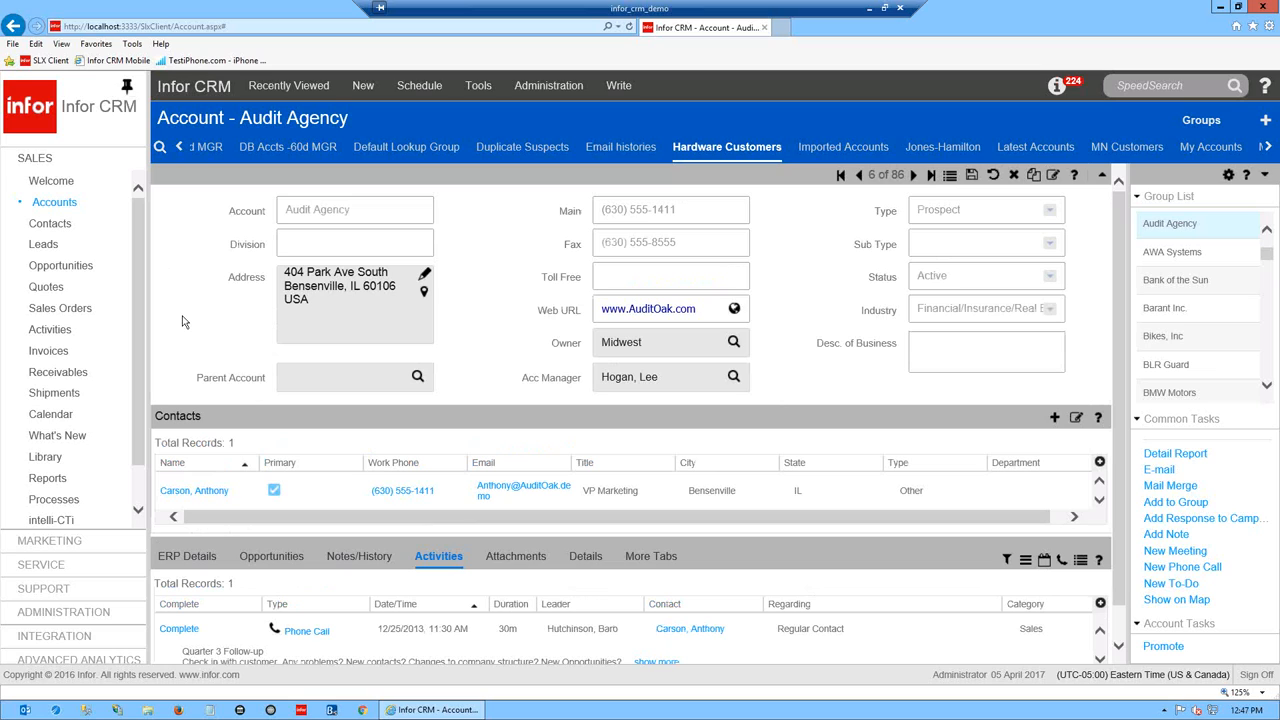
scroll(1122, 606, down, 1)
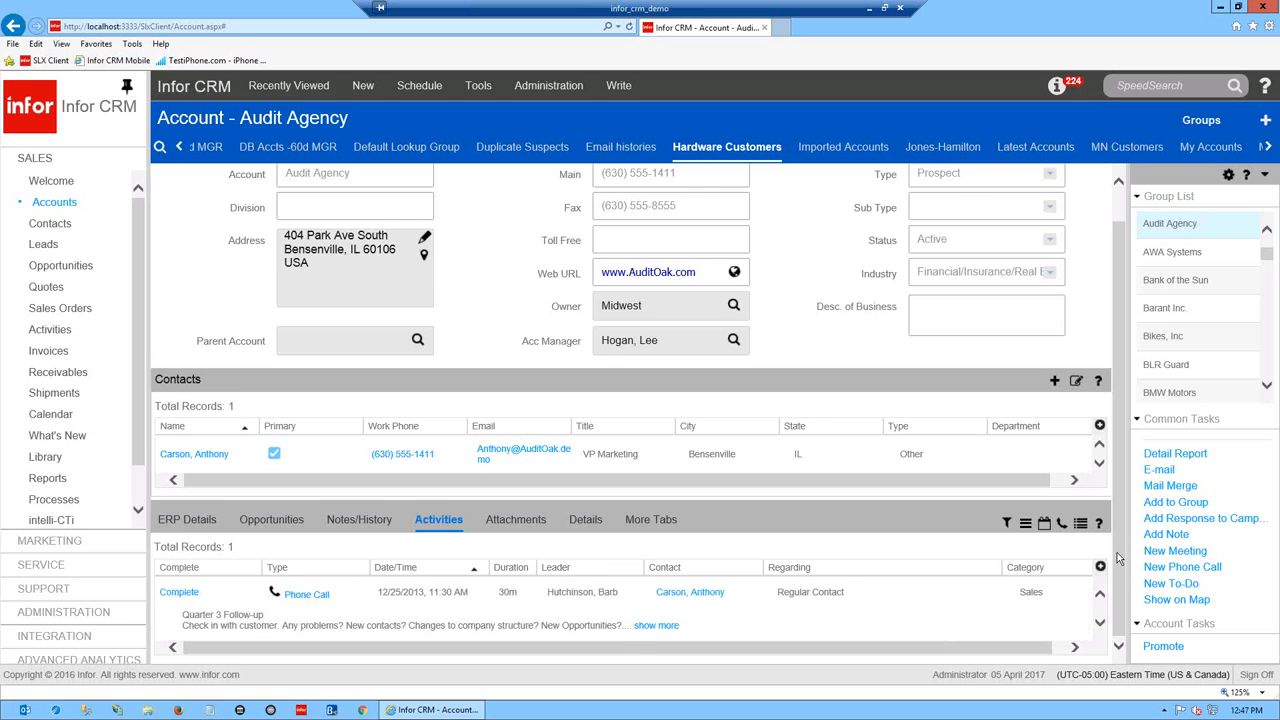
scroll(1118, 455, up, 1)
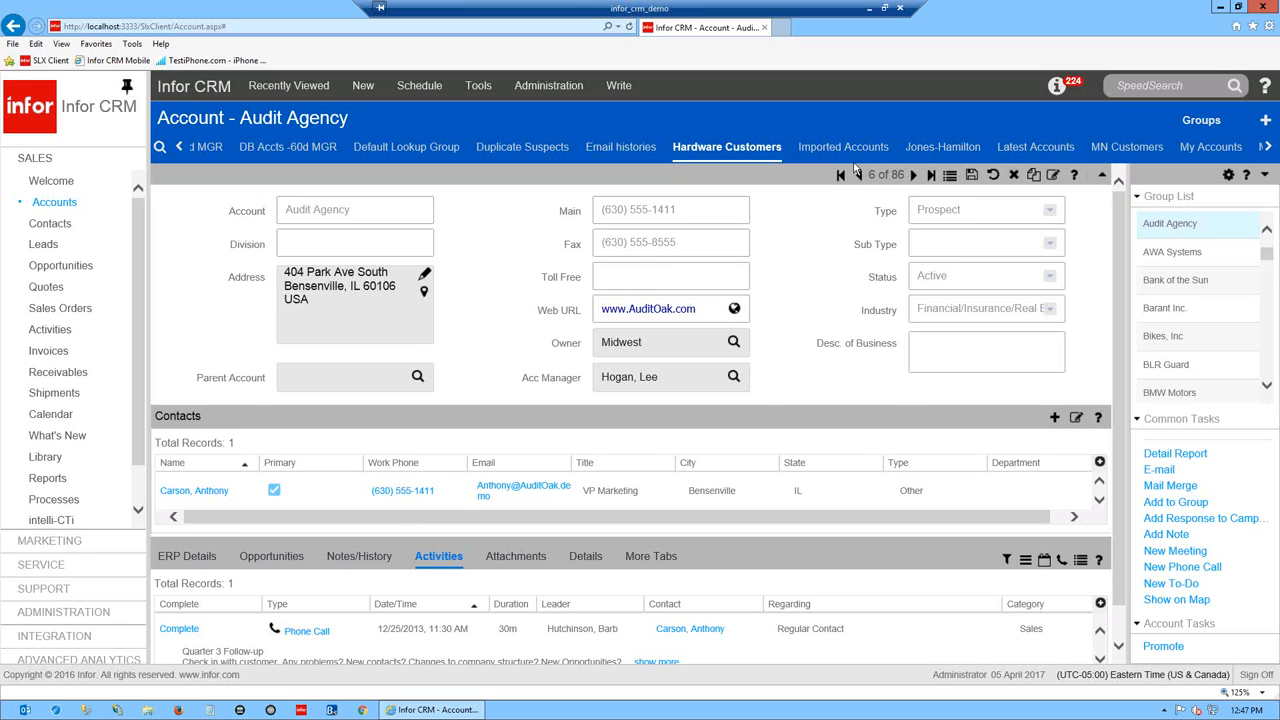
- Step through AWA Systems and Bank of the Sun, then return to the 86-account Hardware Customers grid
click(914, 176)
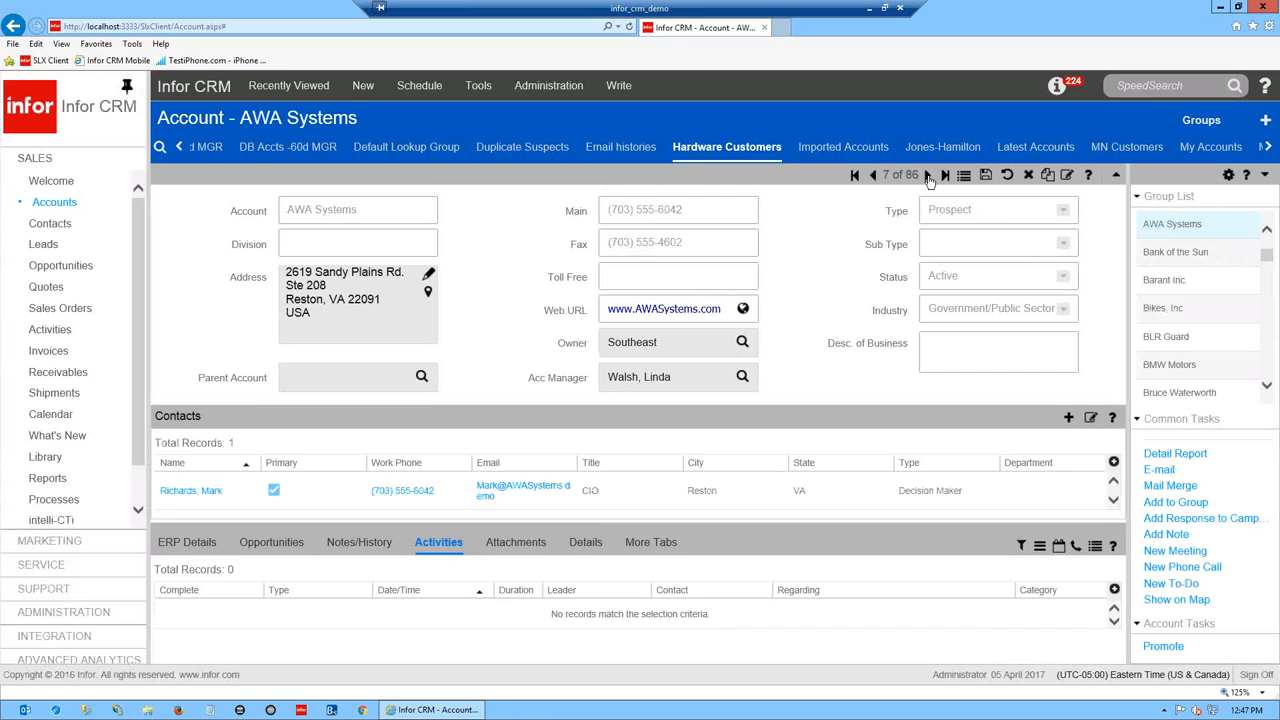
click(928, 176)
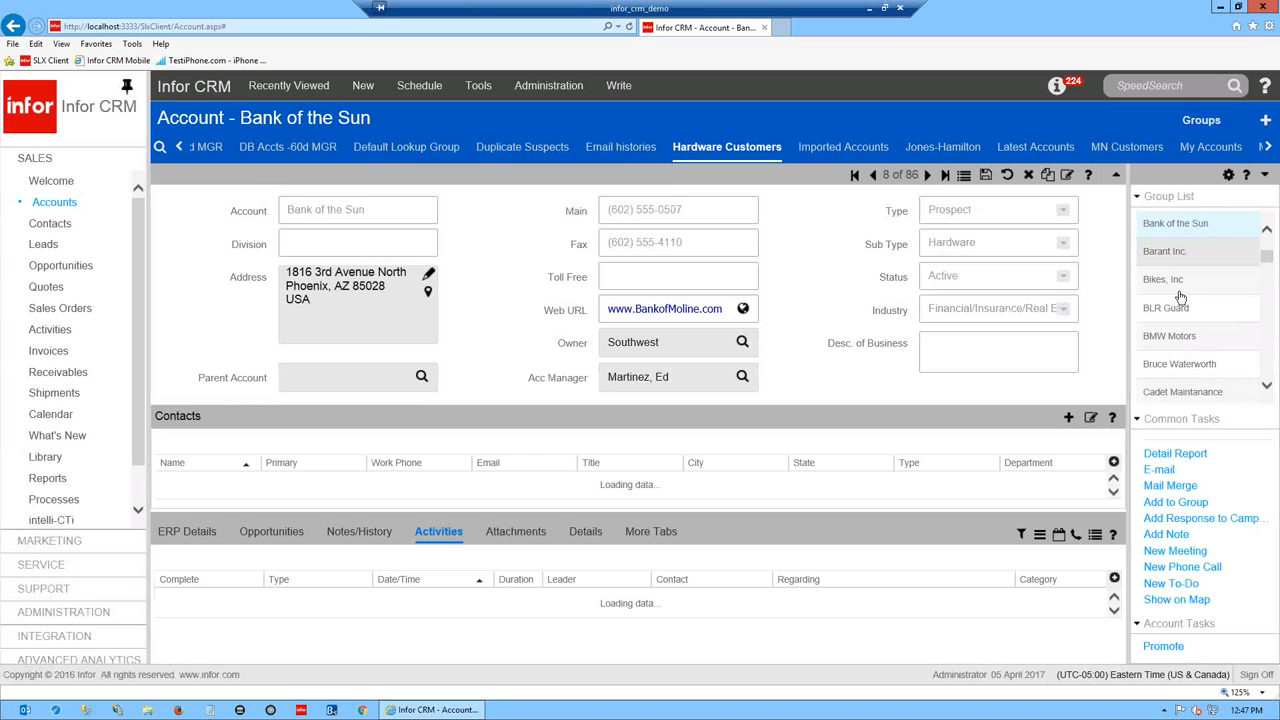
drag(1266, 255, 1271, 305)
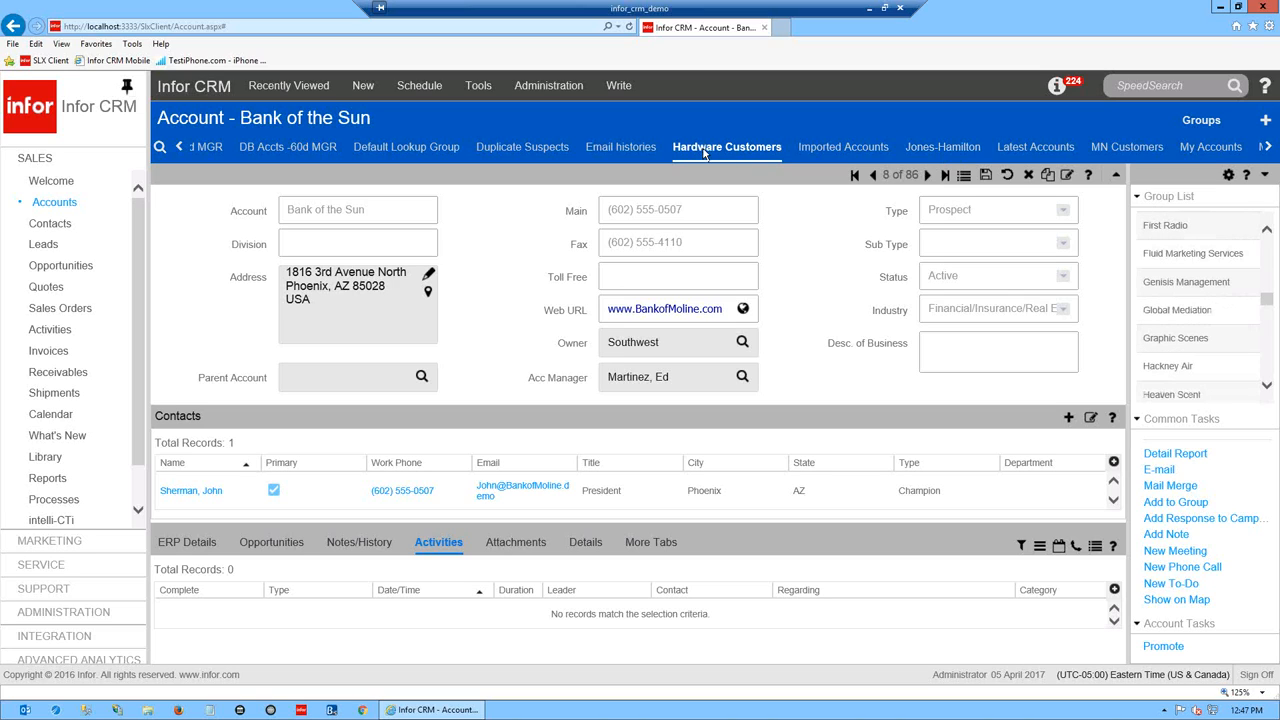
click(965, 177)
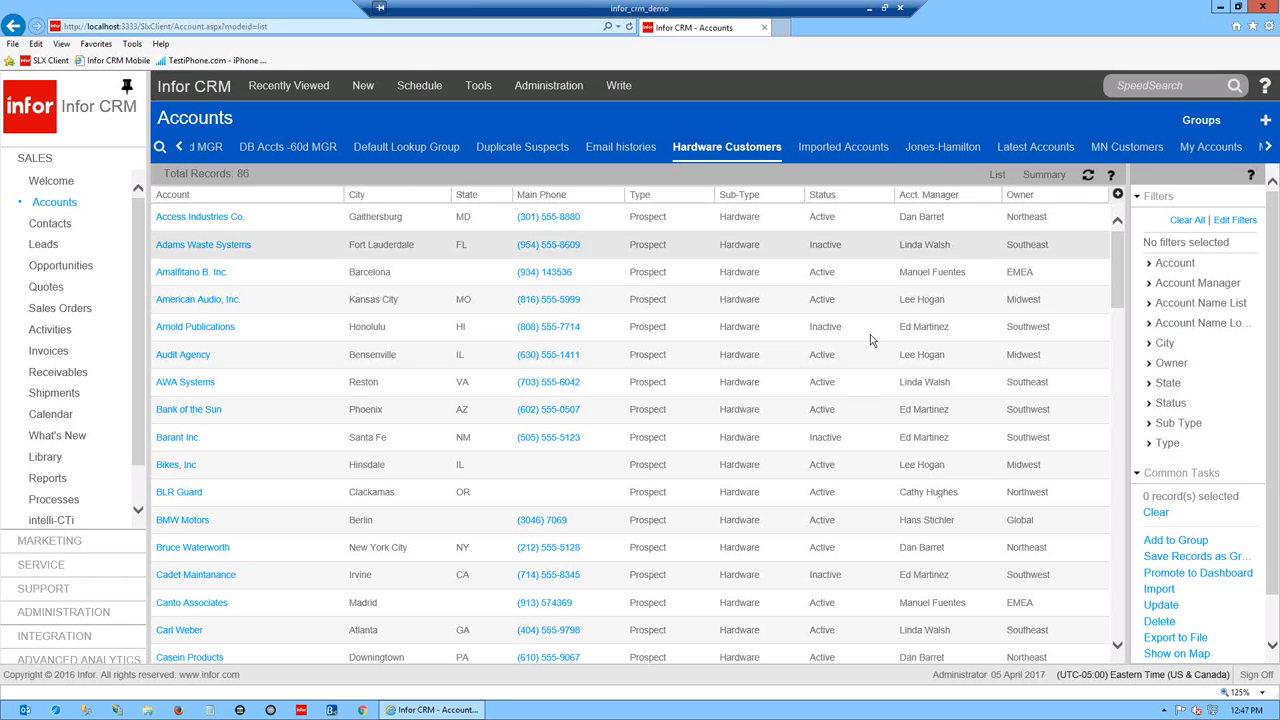
- Preview Access Industries Co.'s contacts in the summary layout, then switch back to the grid
click(1048, 176)
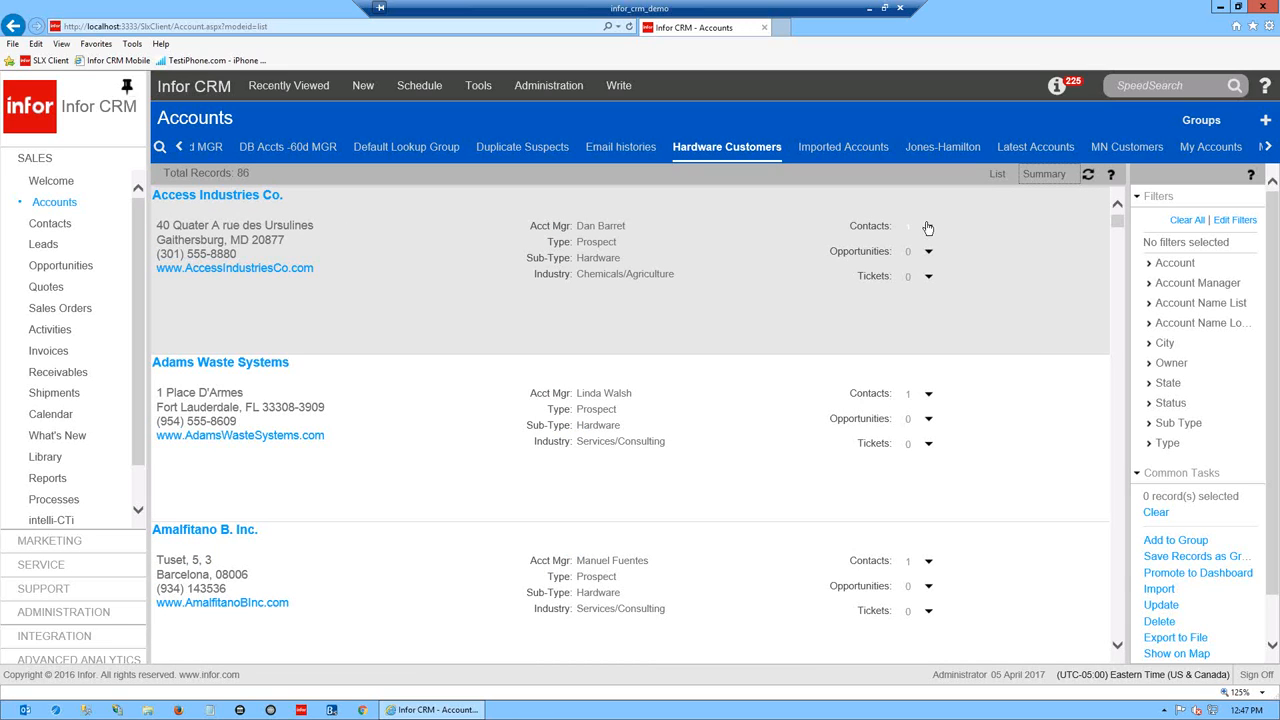
click(928, 227)
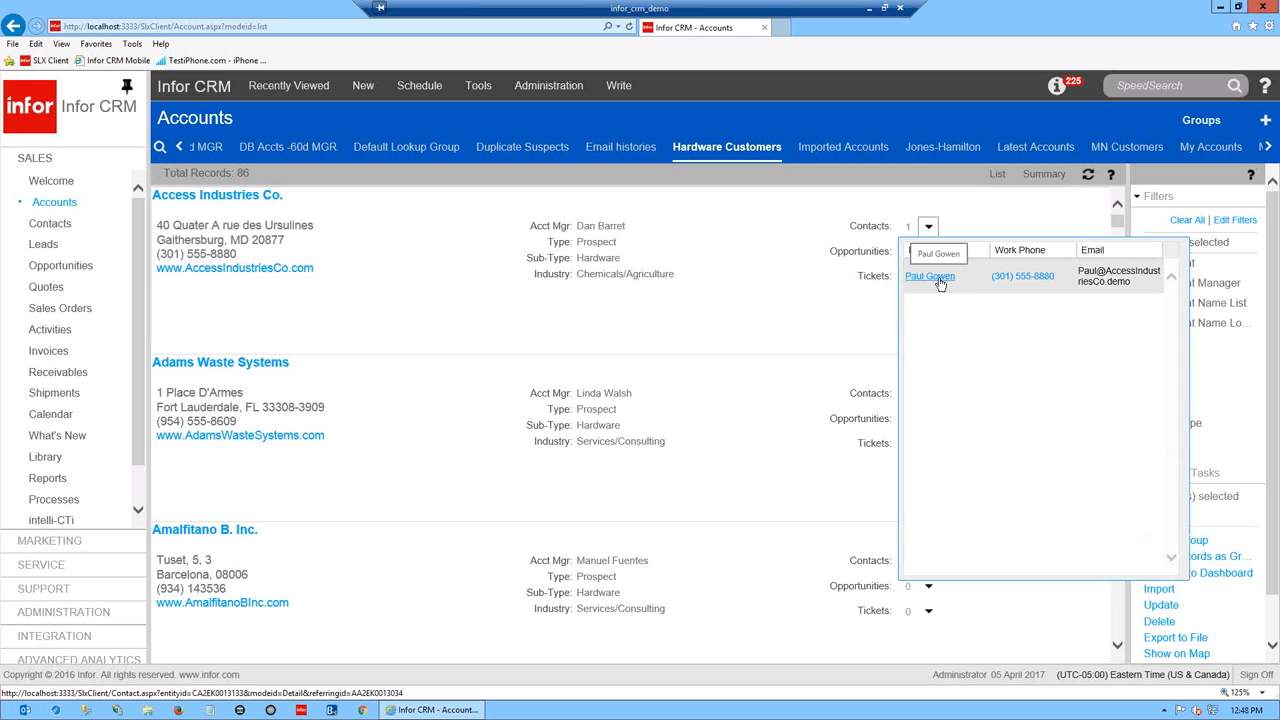
click(729, 504)
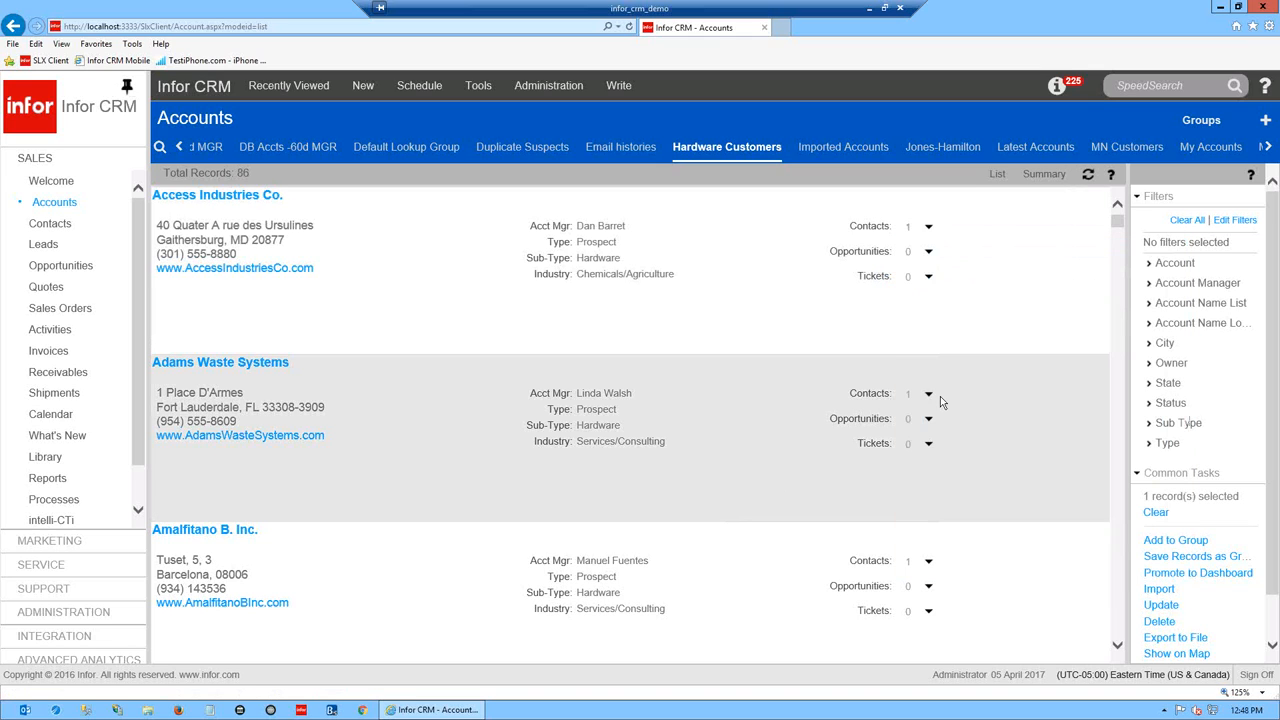
scroll(1004, 562, down, 5)
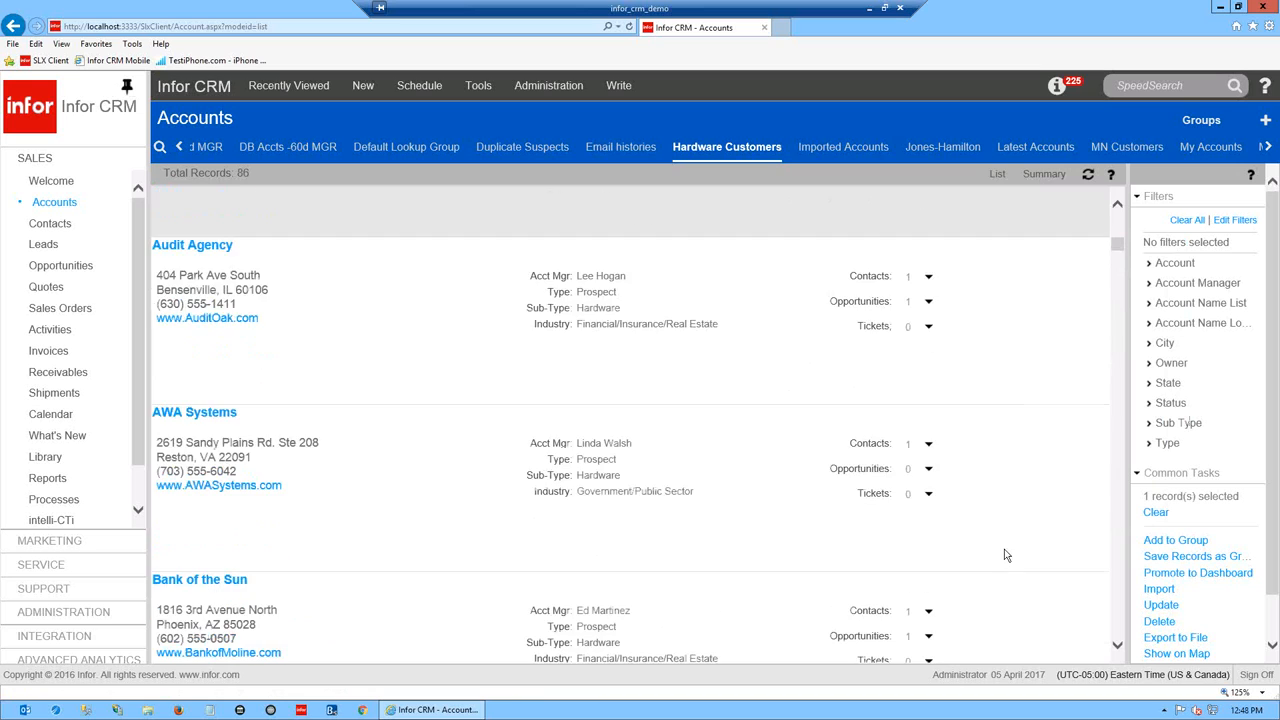
scroll(1007, 554, down, 3)
scroll(1006, 552, up, 5)
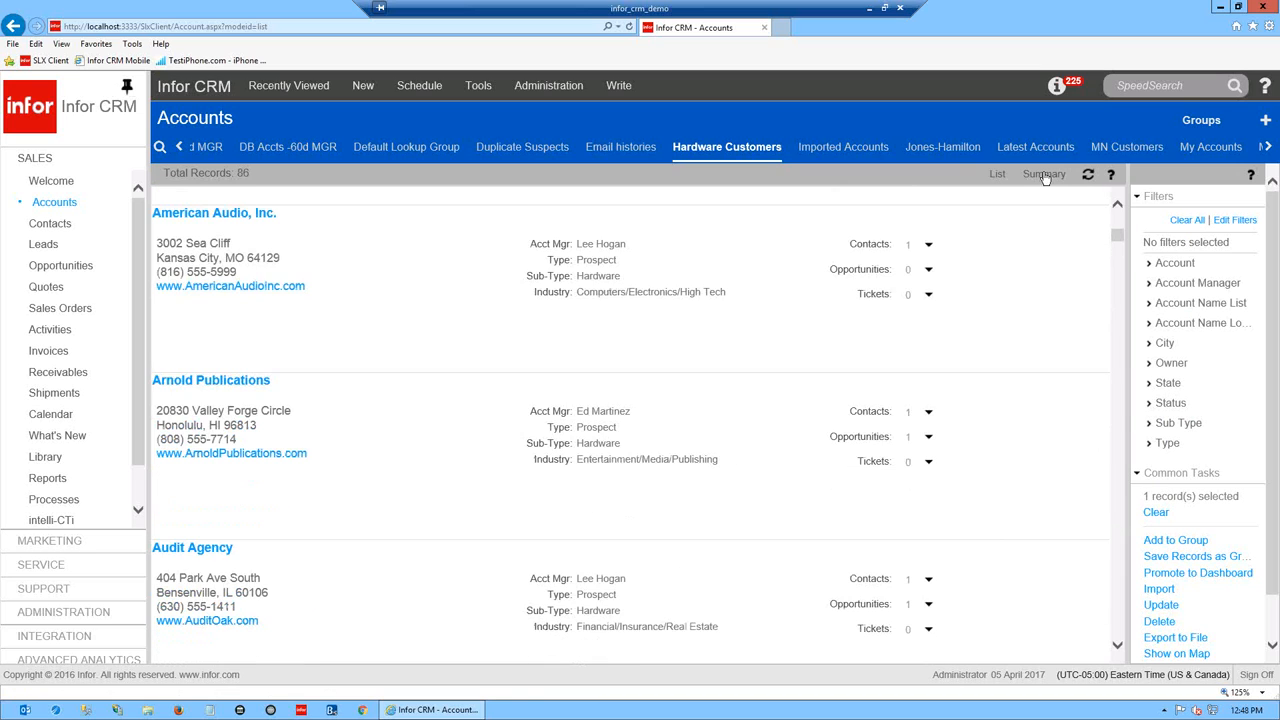
click(1044, 176)
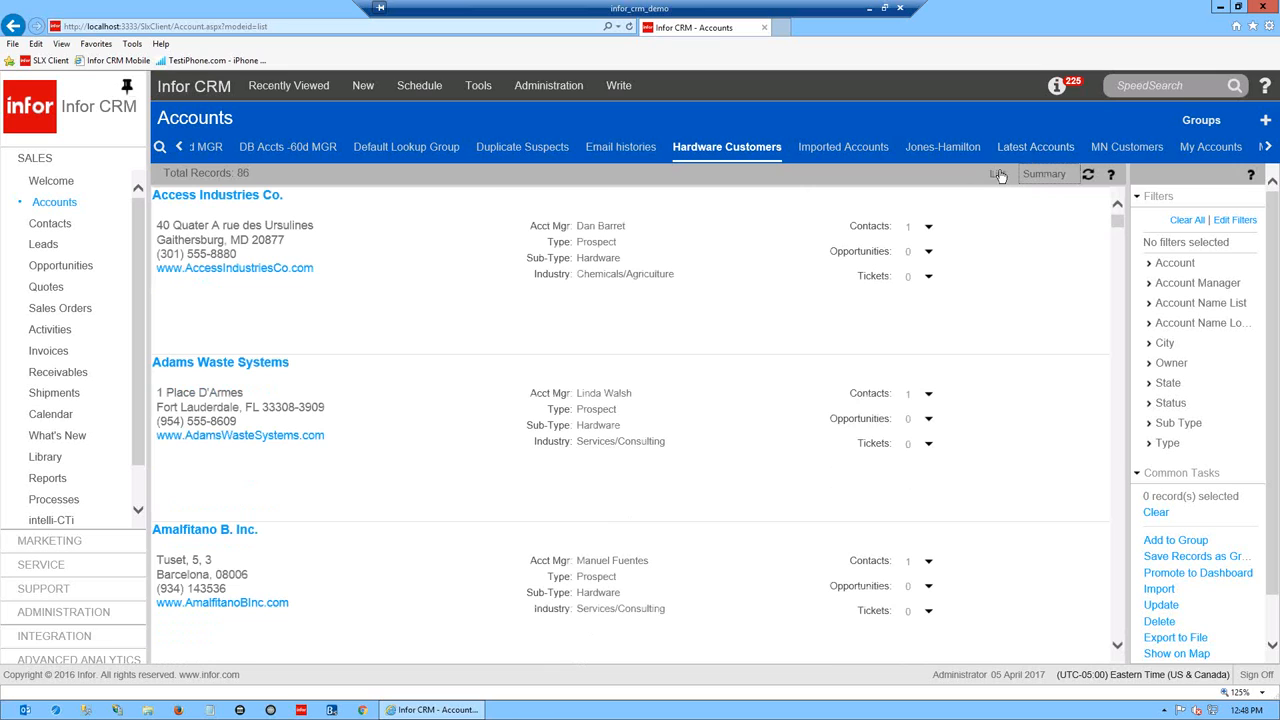
click(998, 175)
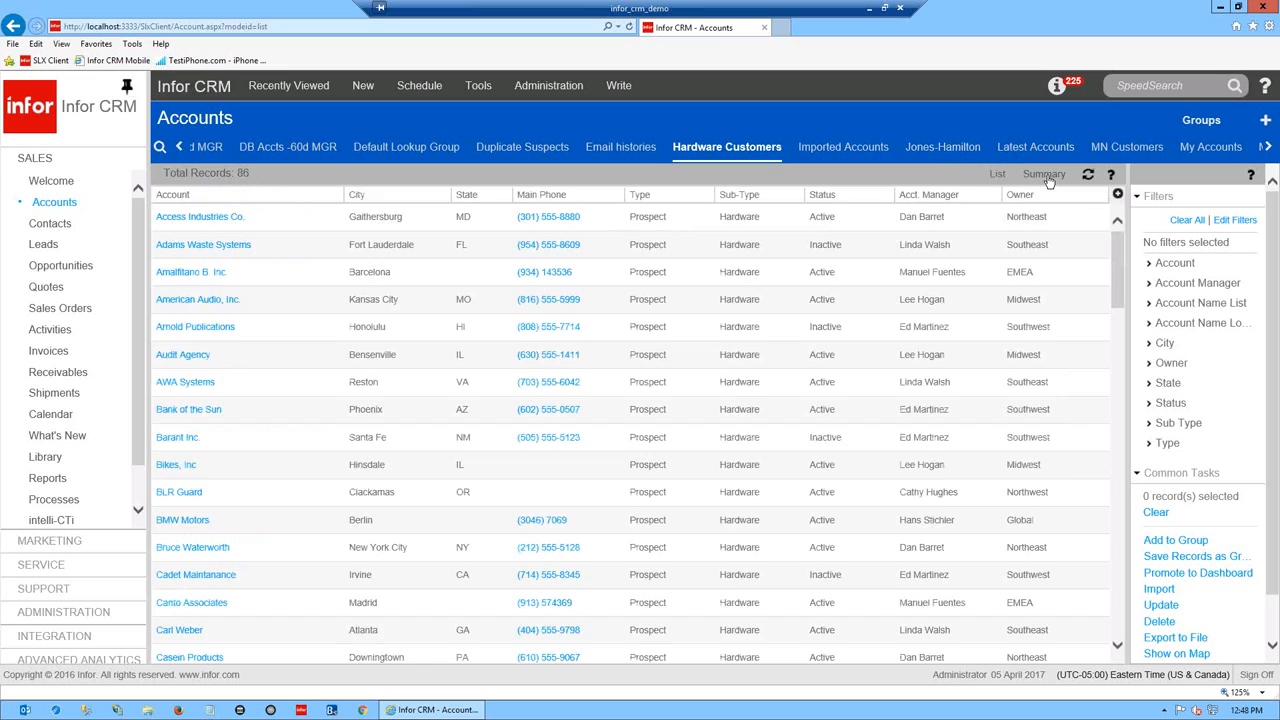
- In the summary layout, open Access Industries Co.'s contact record
click(1046, 176)
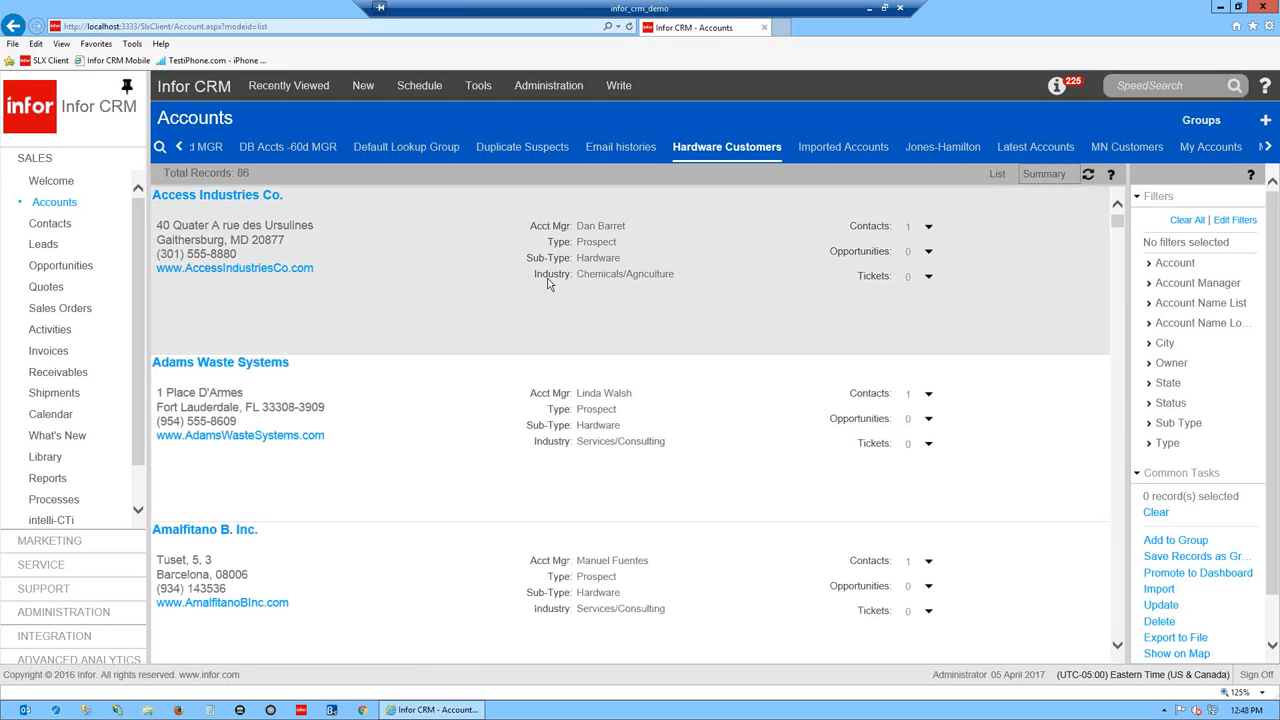
click(929, 229)
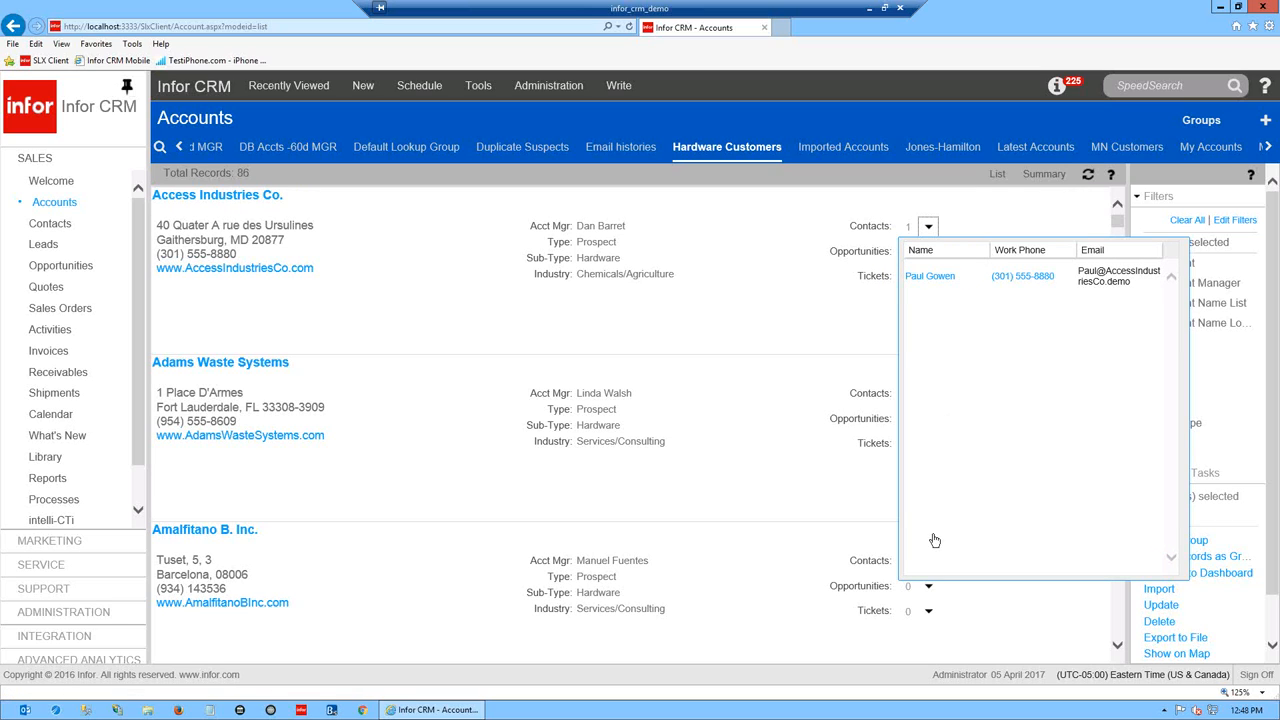
click(930, 276)
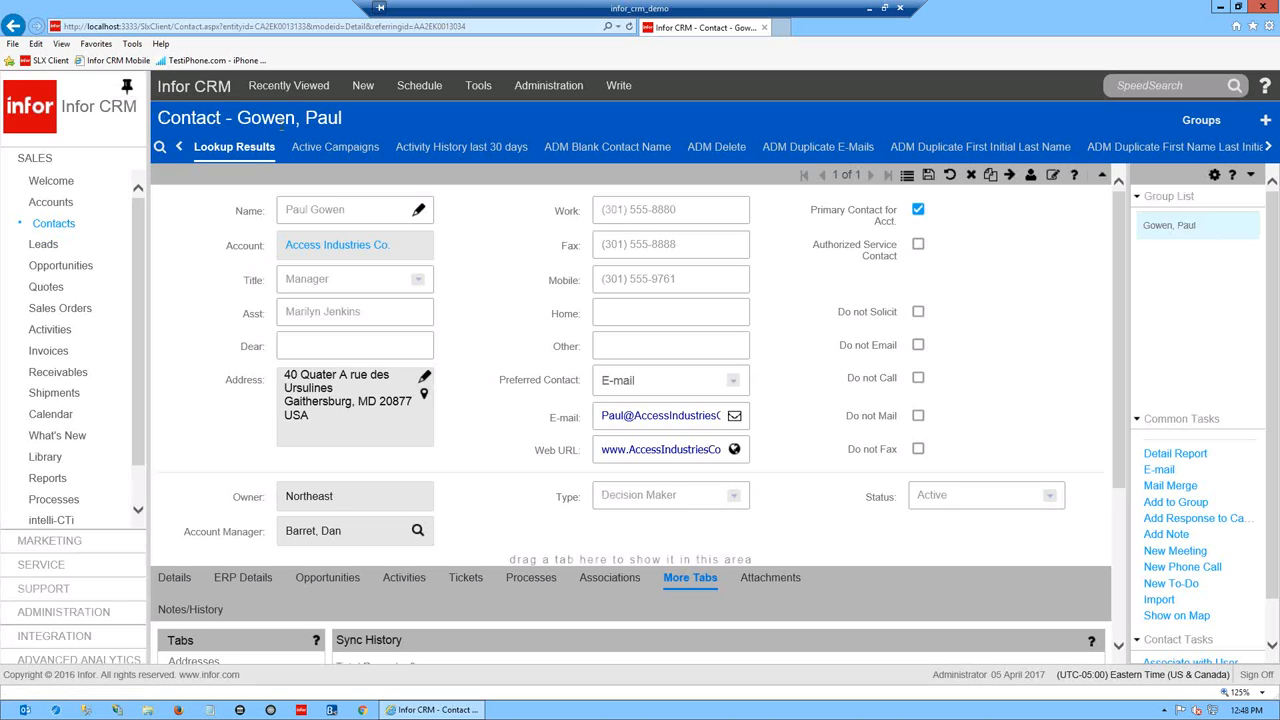
- Search contacts by Name Starting With the surname, finding the single Simplesoft Solutions, Inc. contact
drag(343, 118, 172, 116)
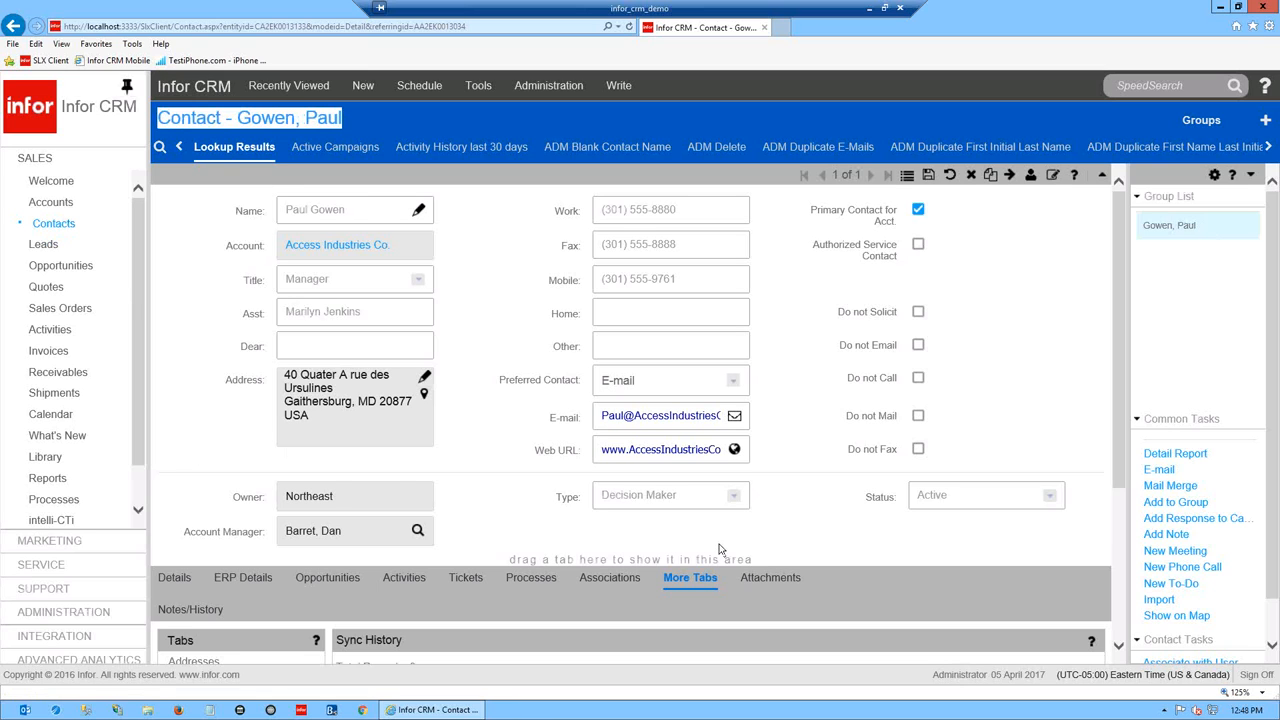
click(160, 147)
click(742, 368)
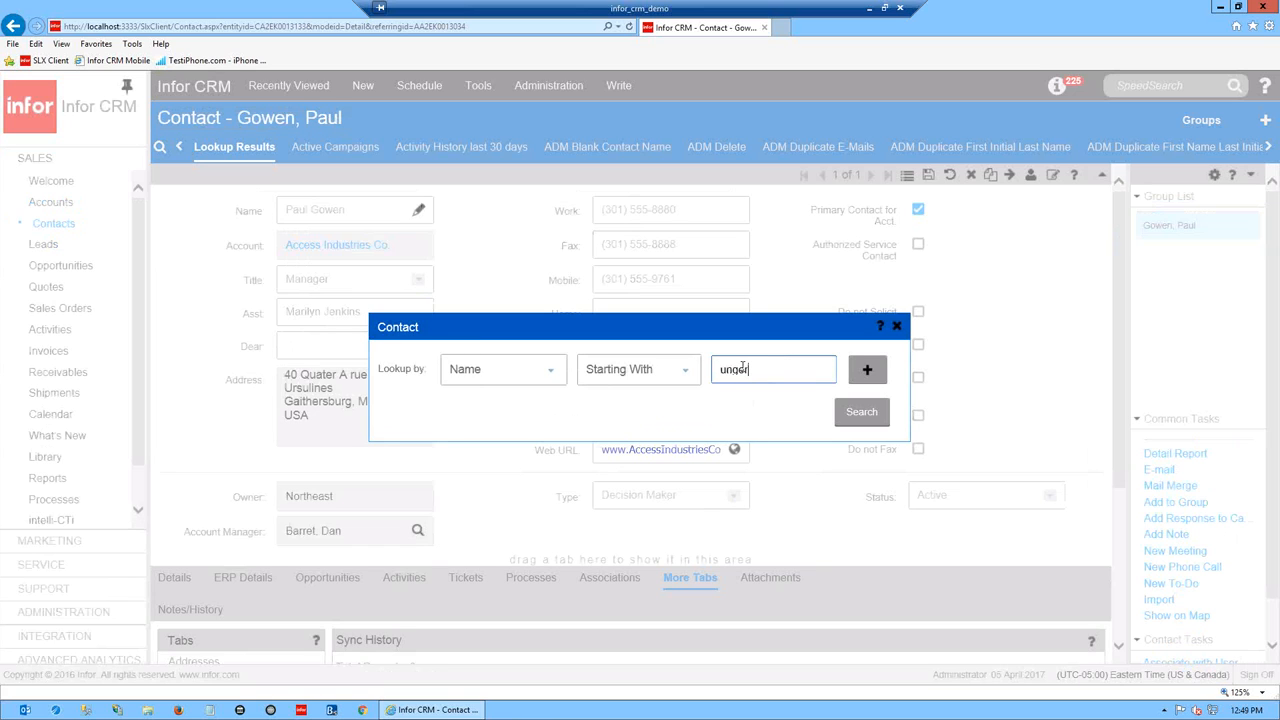
click(845, 413)
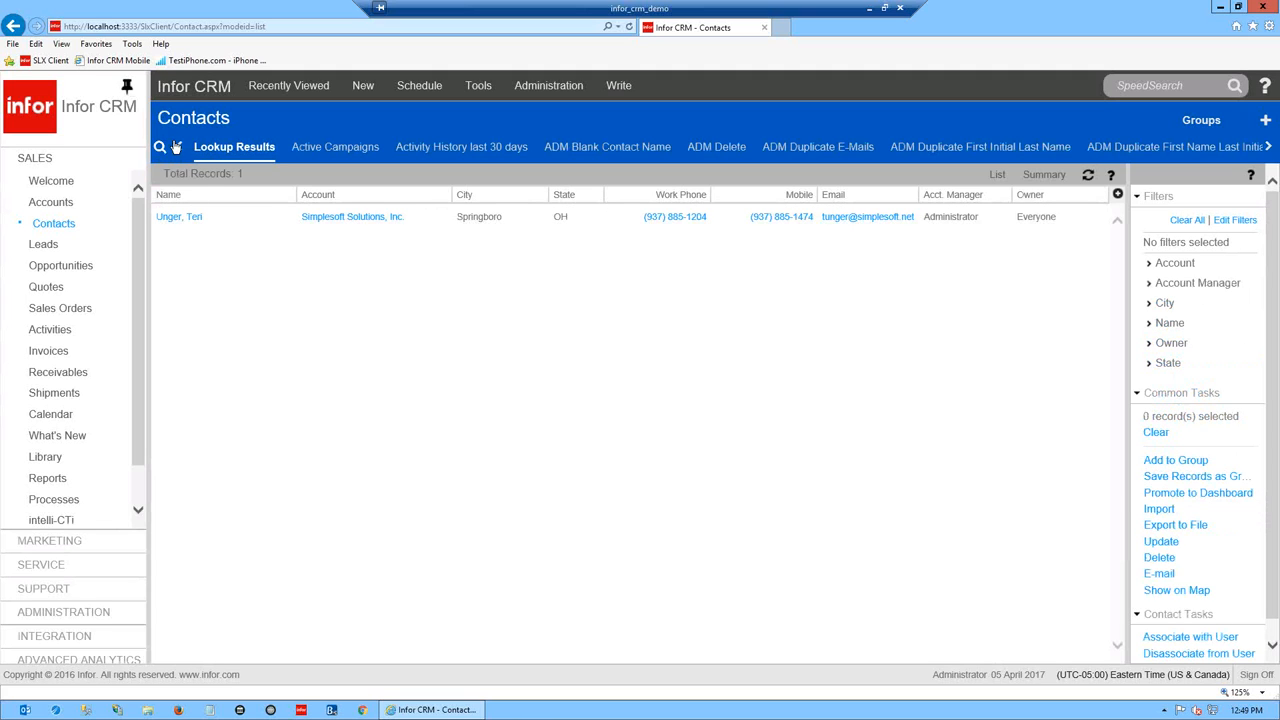
- Reopen and cancel the contact lookup twice, then show the Recently Viewed list
click(160, 147)
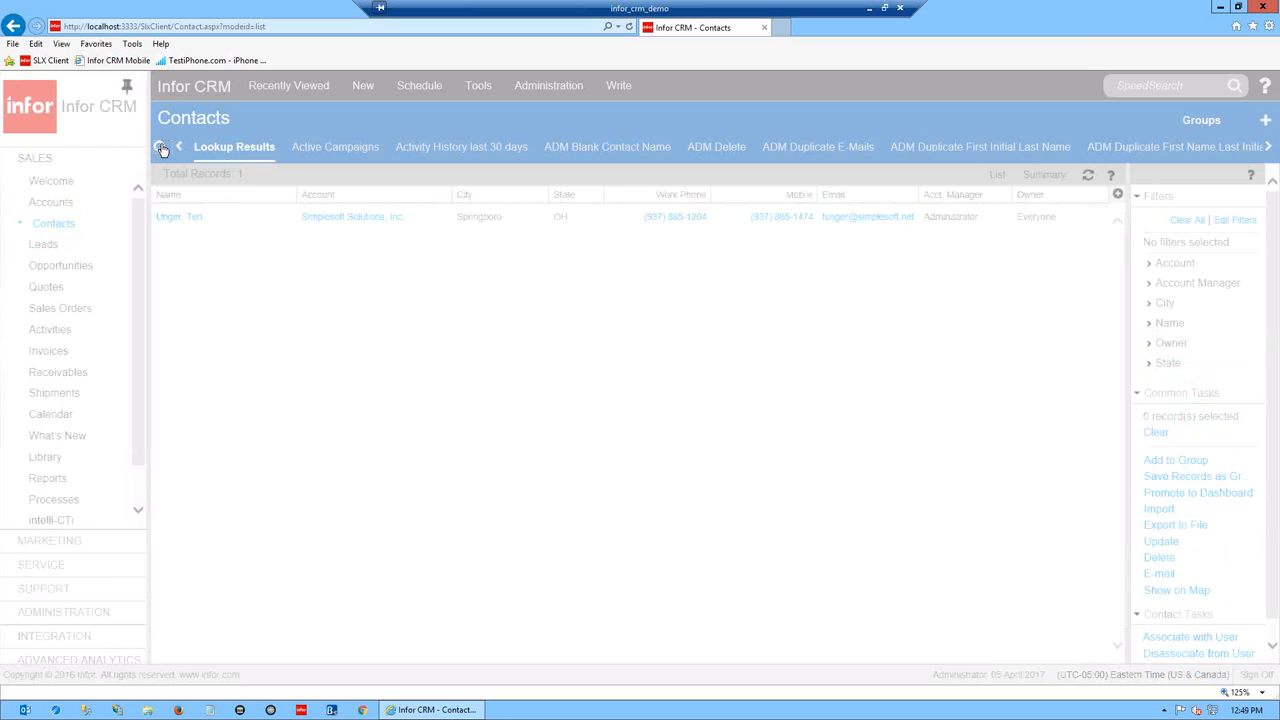
click(896, 326)
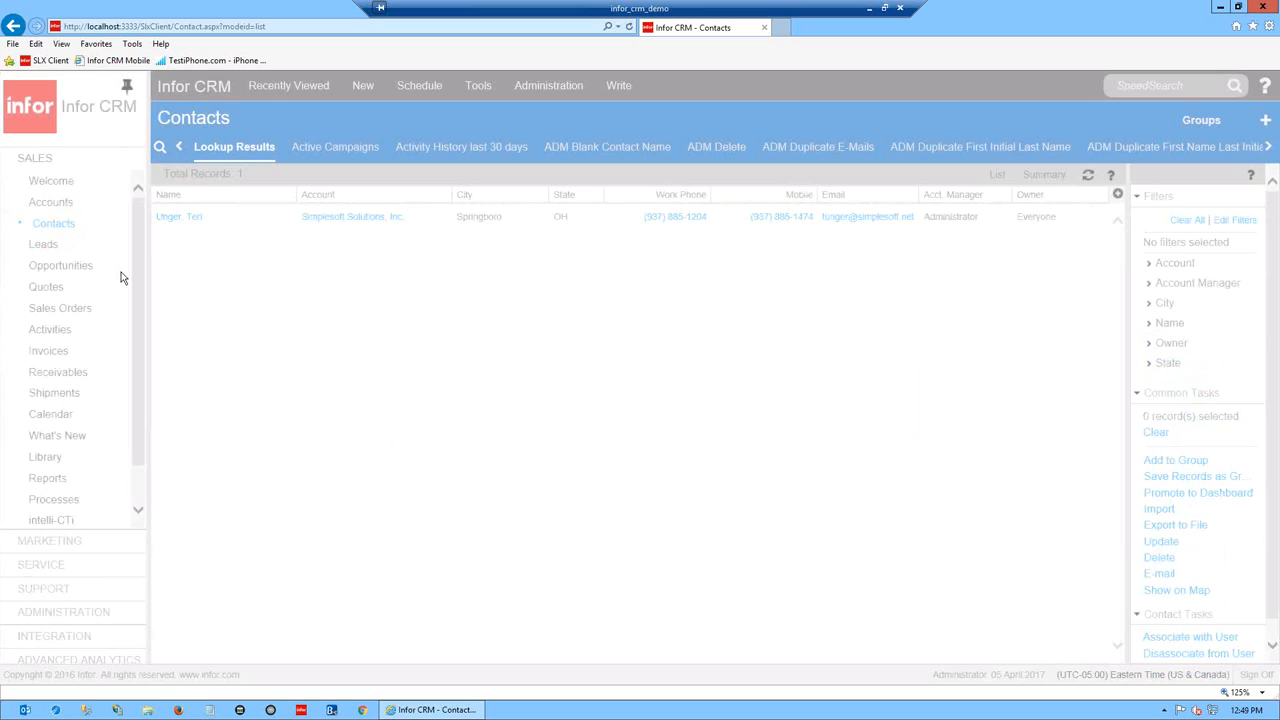
mouse_move(122, 277)
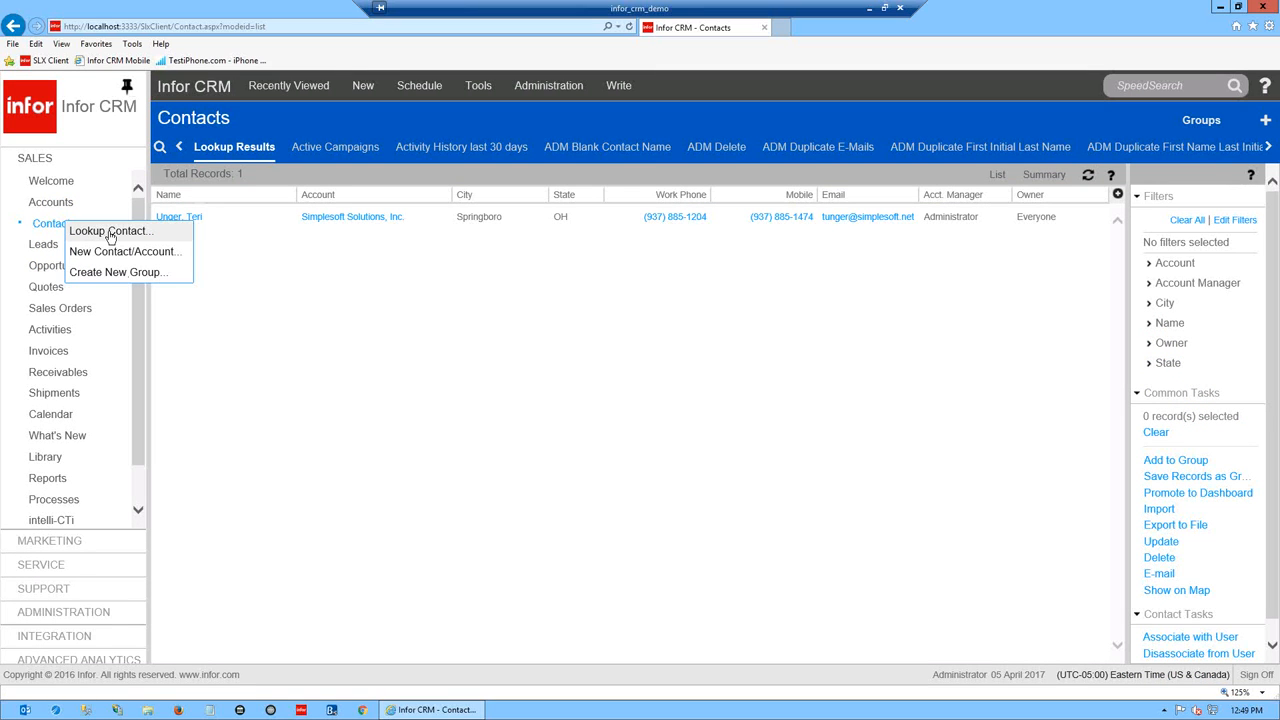
click(92, 234)
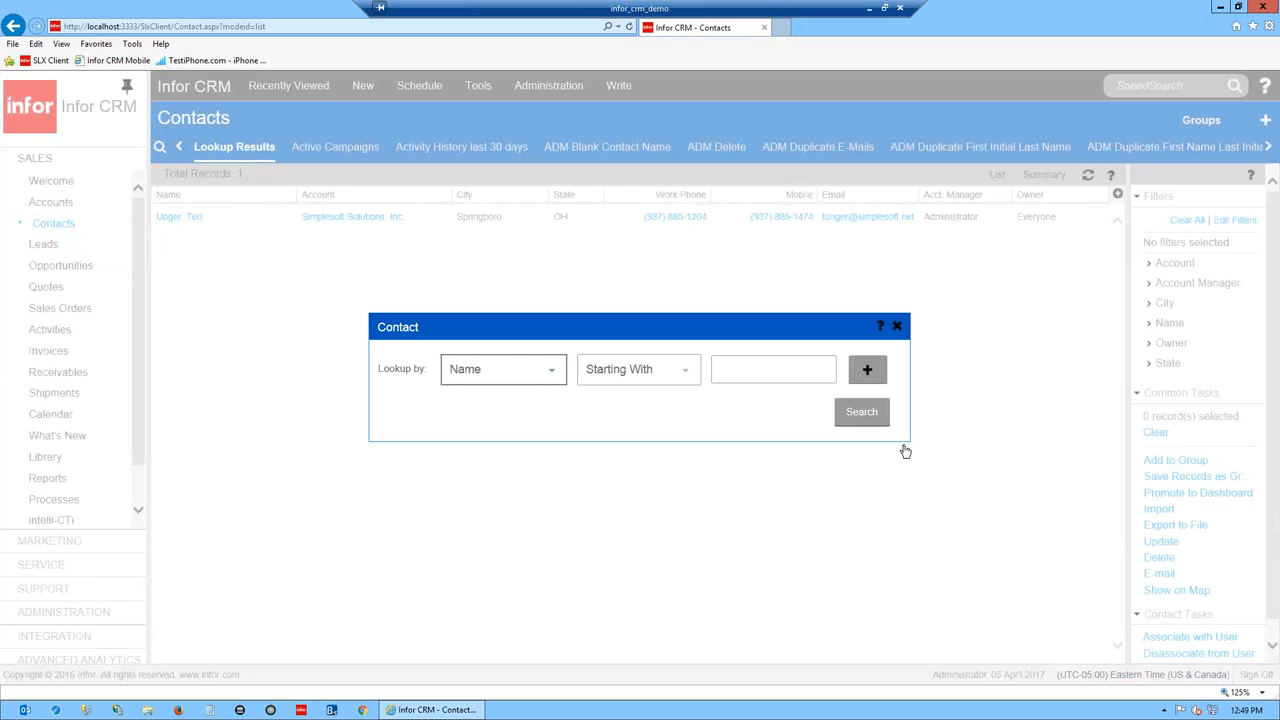
click(897, 326)
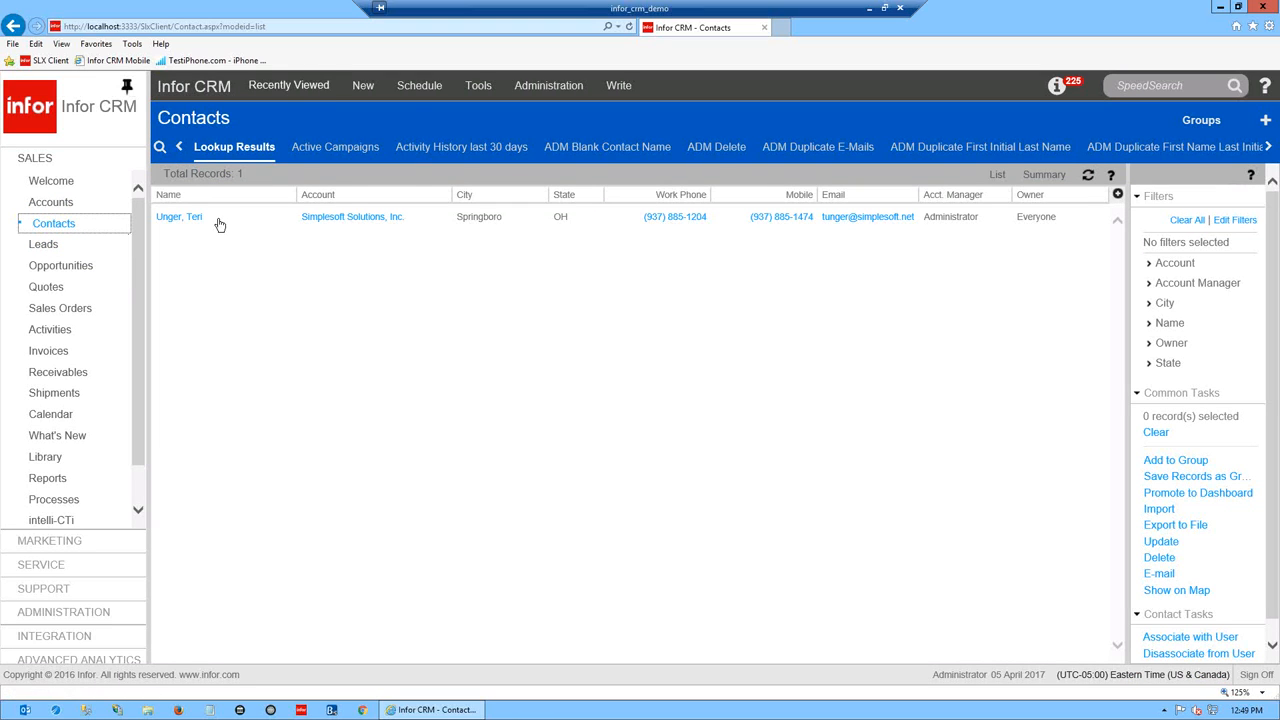
click(289, 86)
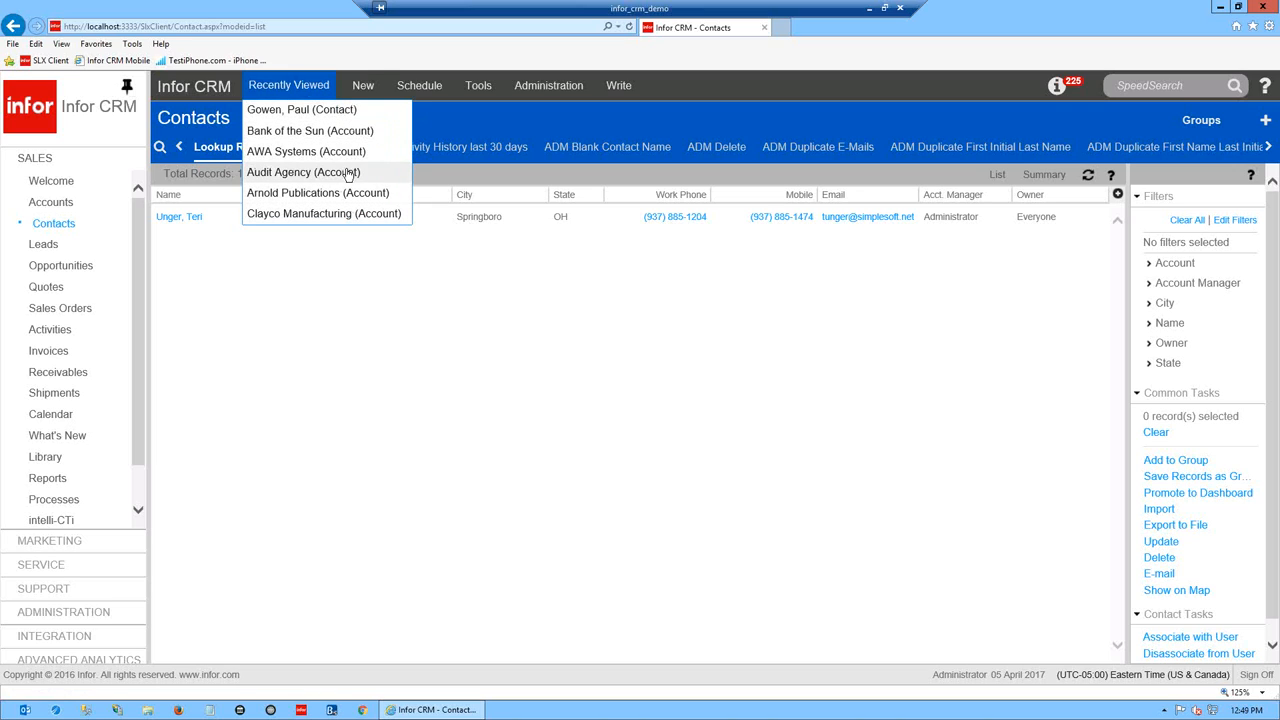
- Reopen the Access Industries Co. contact from Recently Viewed and start an e-mail to them
click(294, 110)
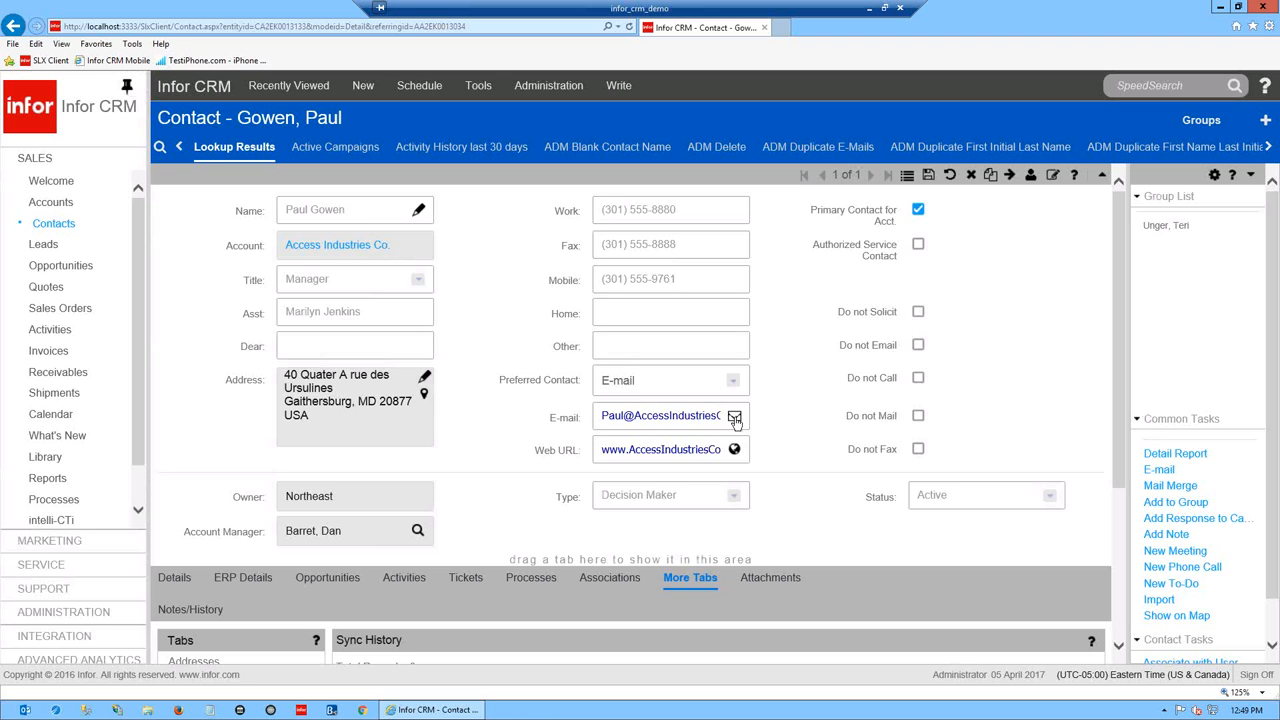
click(734, 417)
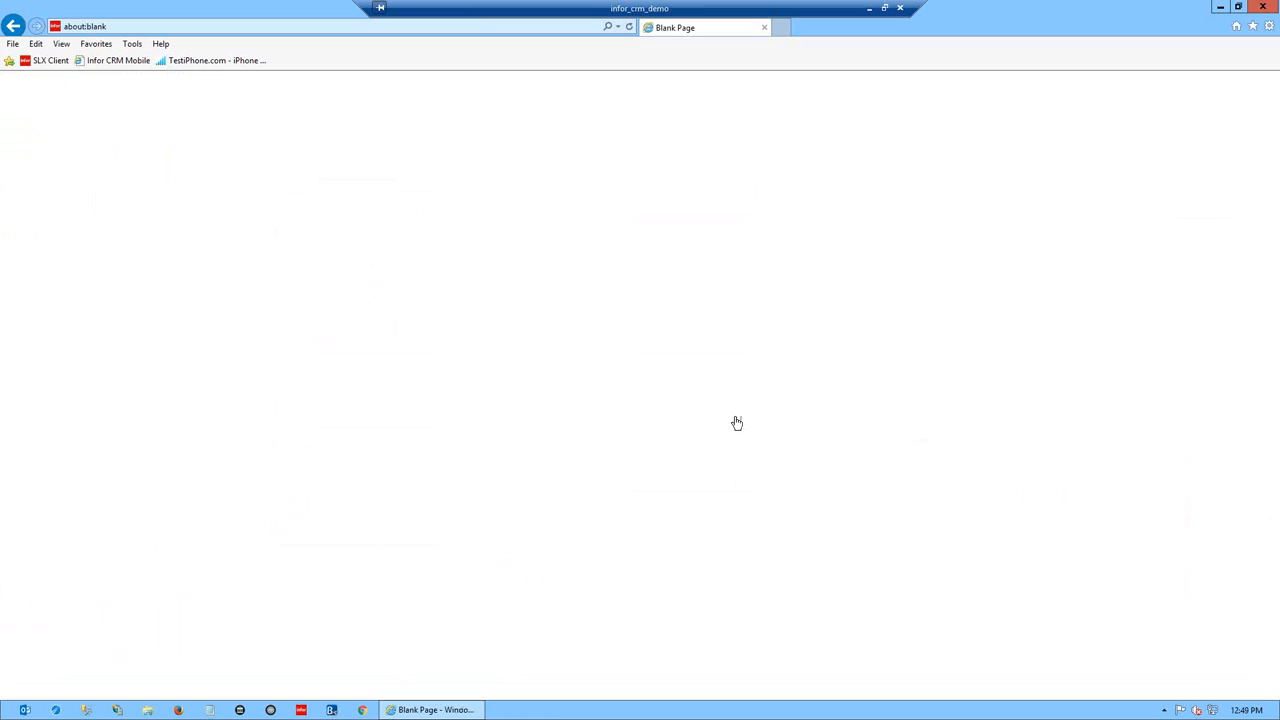
- Launch Outlook with the chosen profile to draft an e-mail to the contact, then close the draft
click(675, 376)
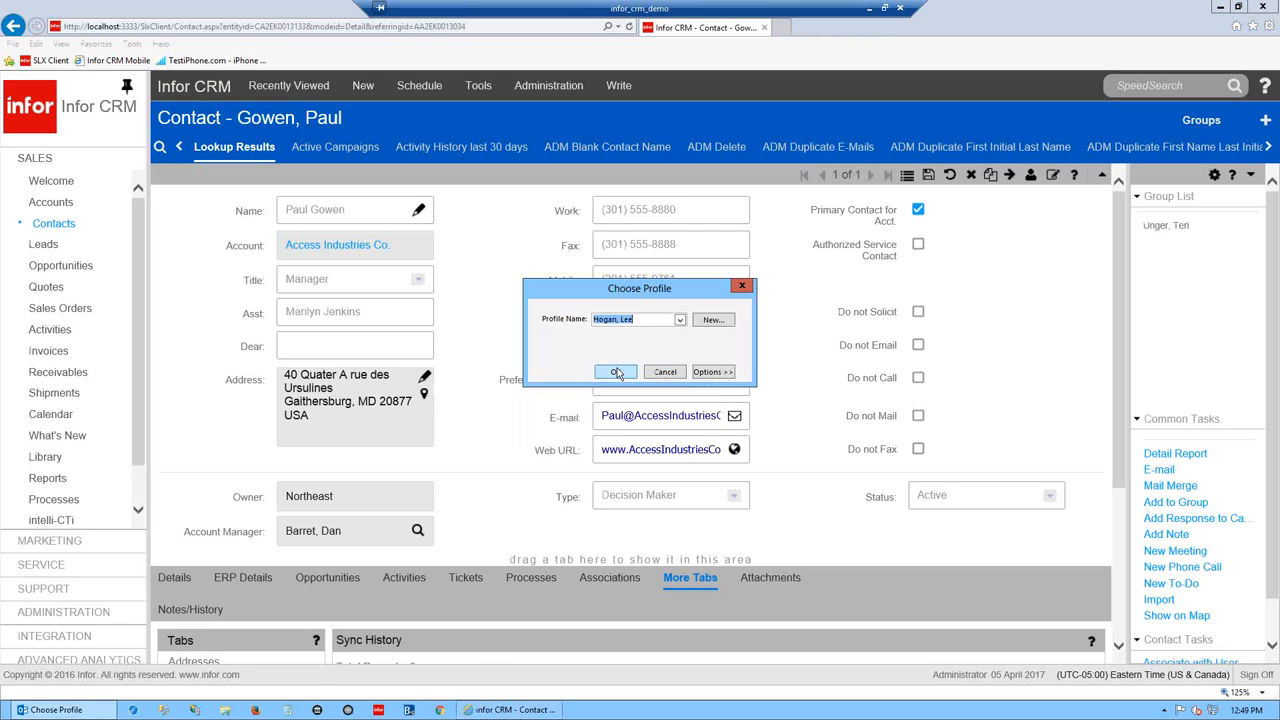
click(614, 372)
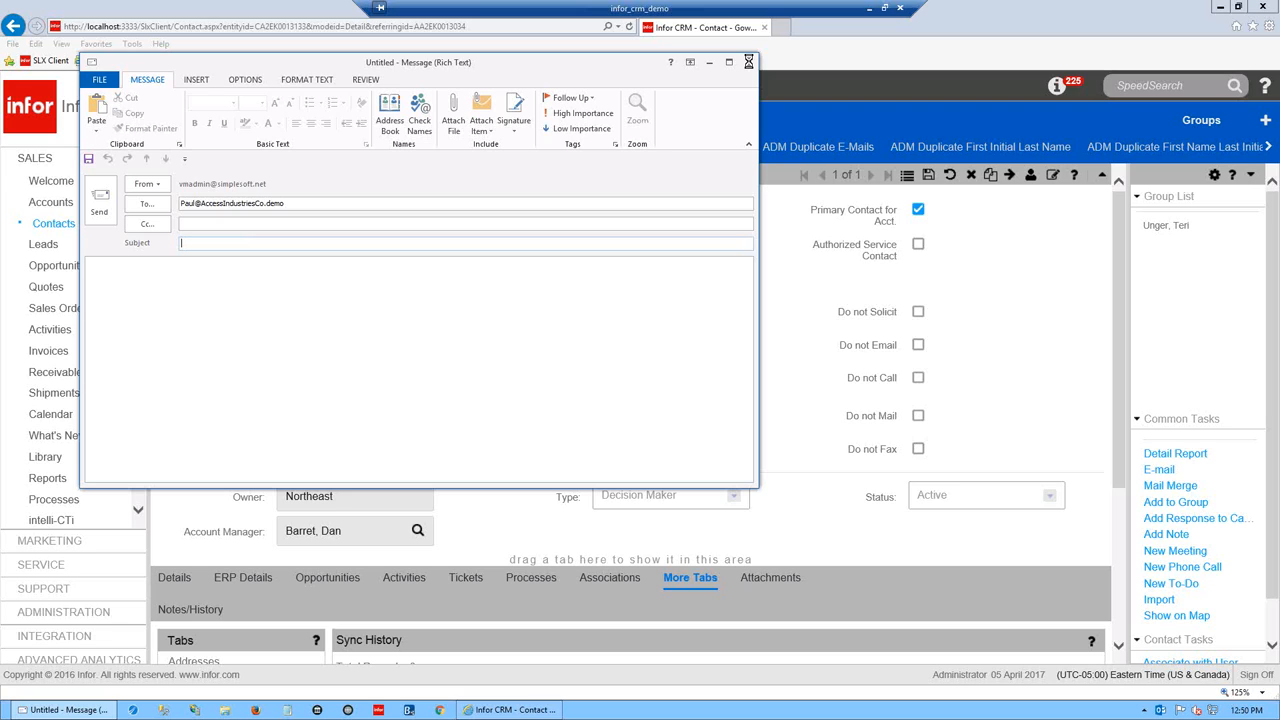
click(748, 62)
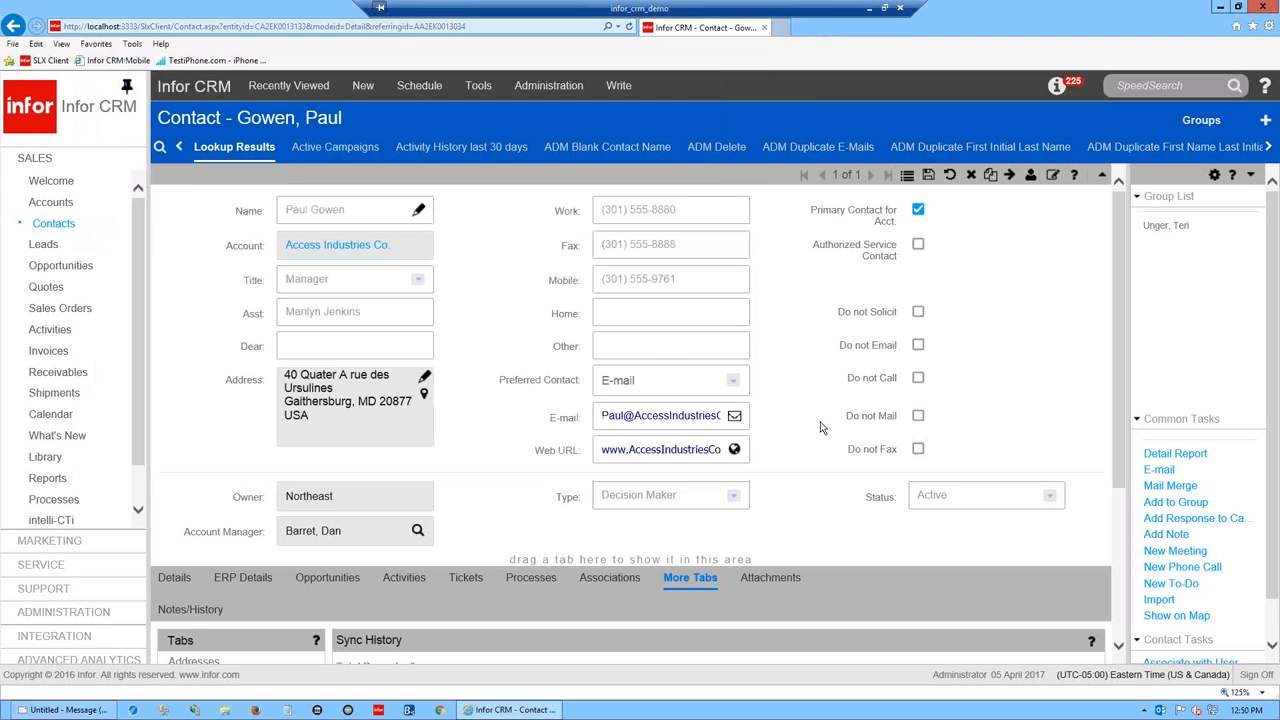
drag(1122, 396, 1128, 365)
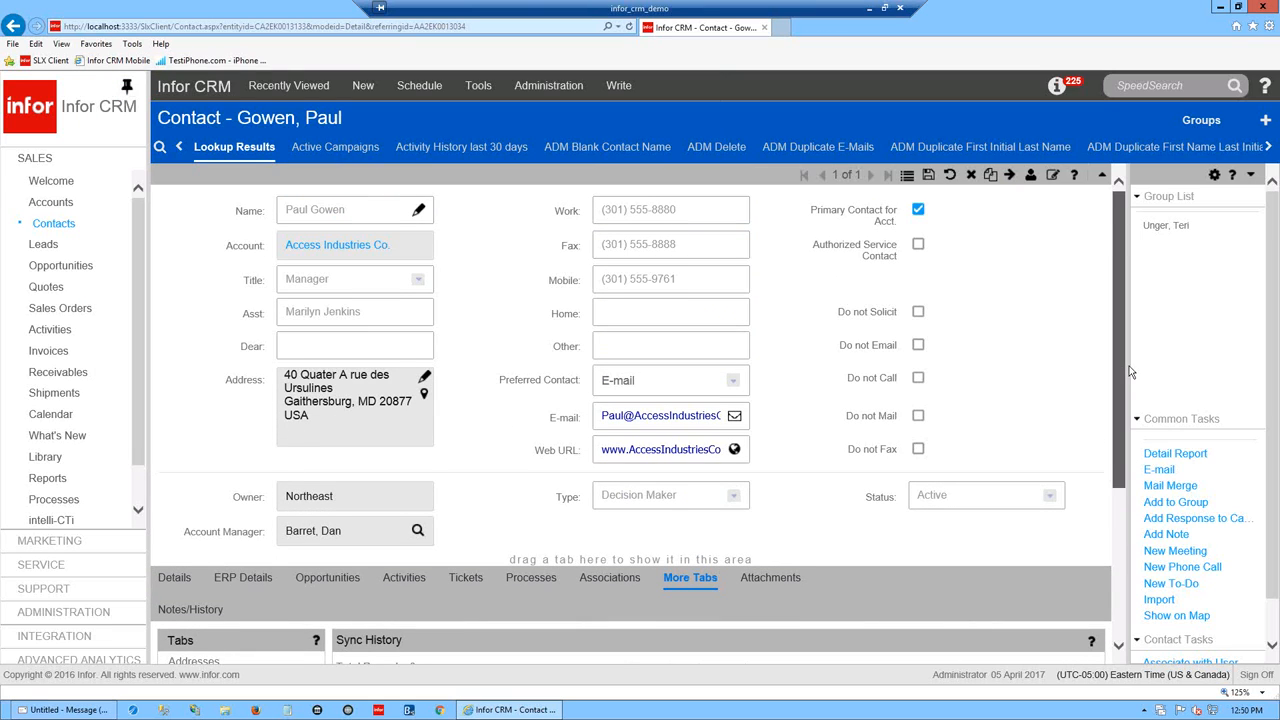
click(418, 212)
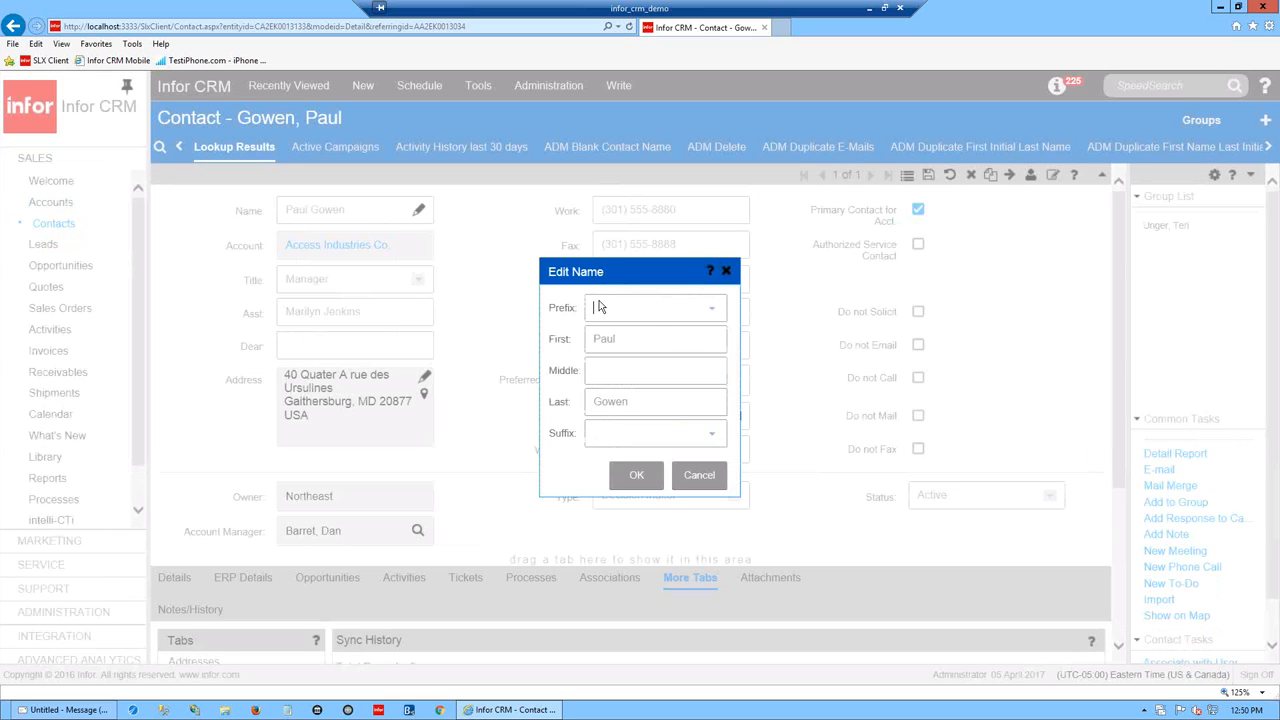
click(700, 476)
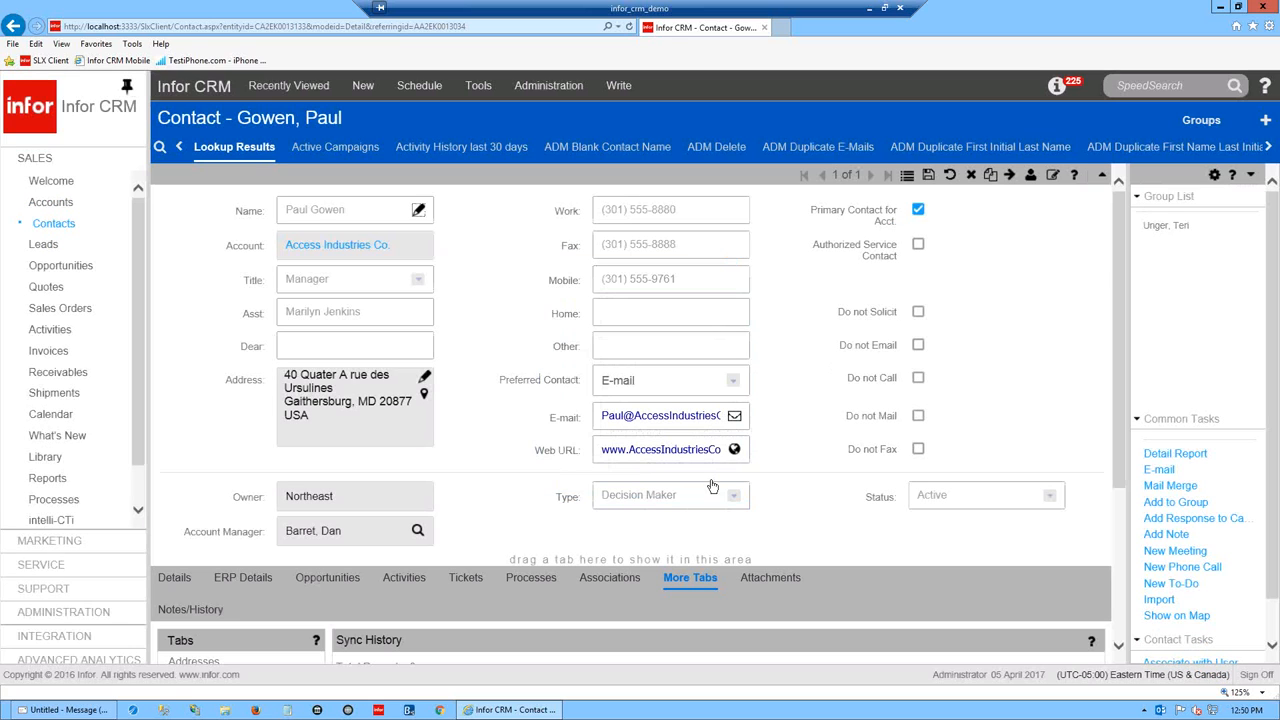
scroll(1127, 352, down, 3)
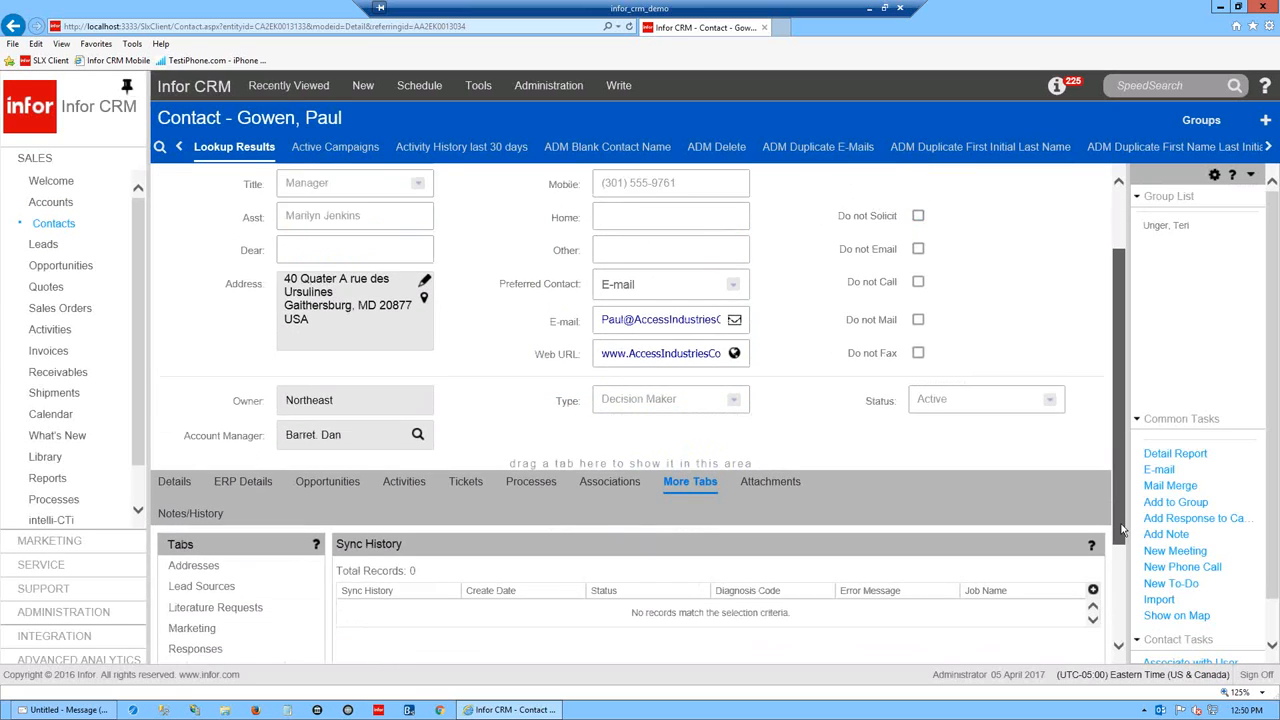
scroll(1120, 424, up, 2)
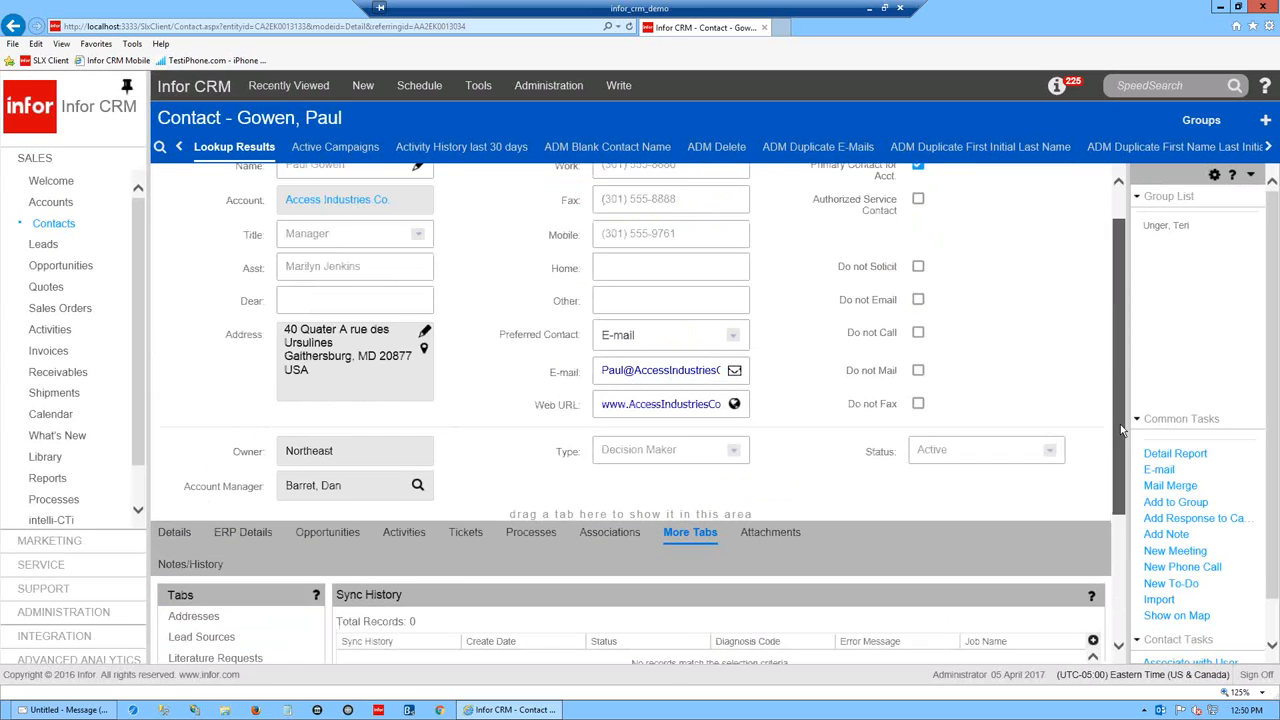
right_click(591, 150)
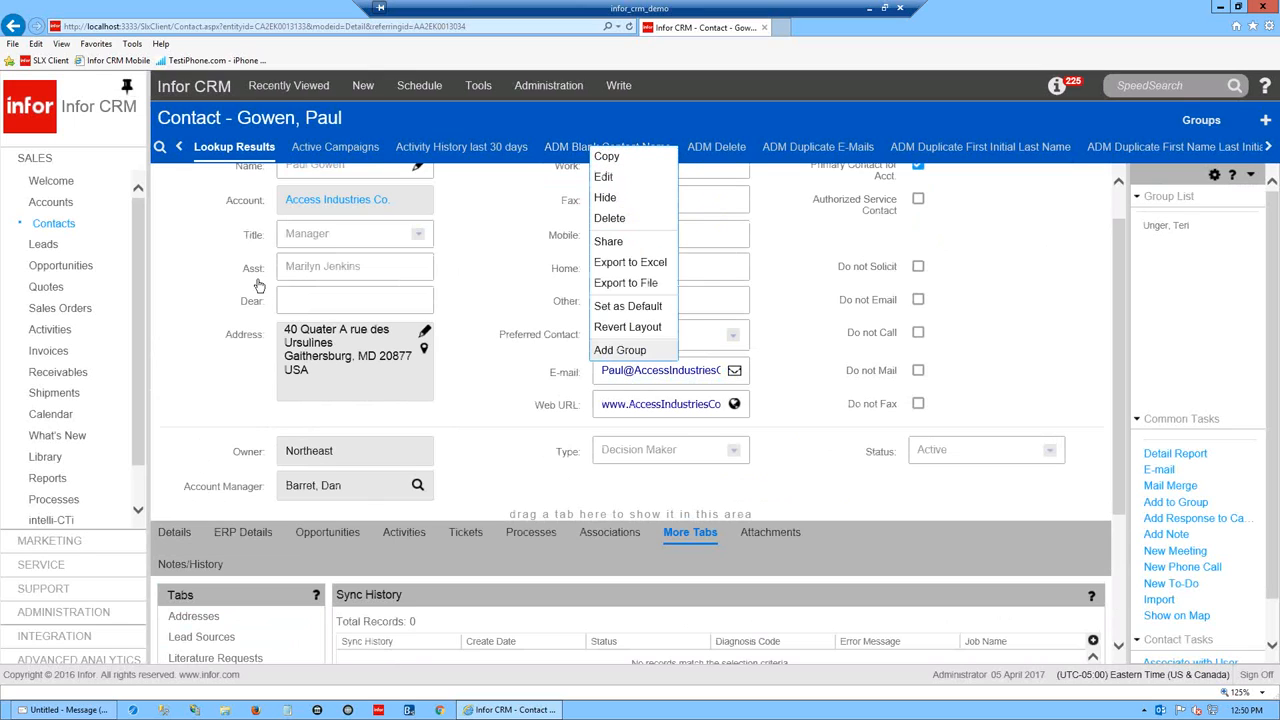
right_click(49, 227)
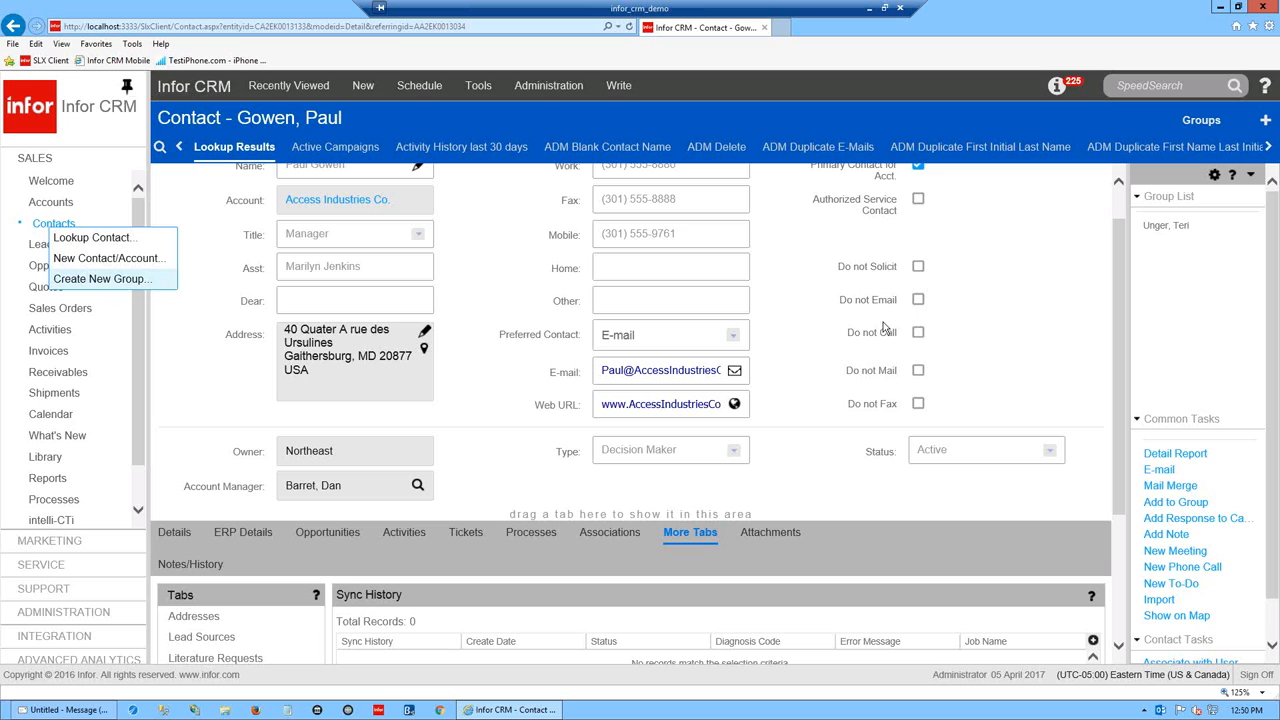
scroll(1126, 238, up, 1)
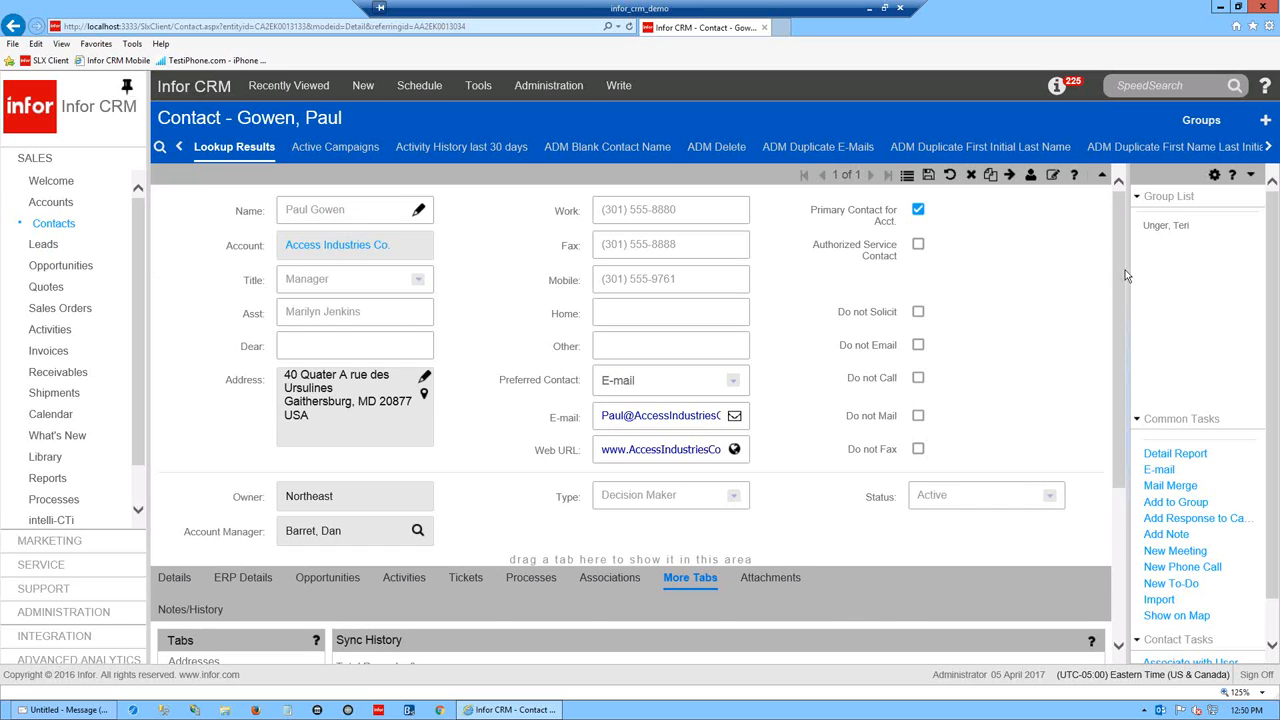
scroll(1128, 322, down, 2)
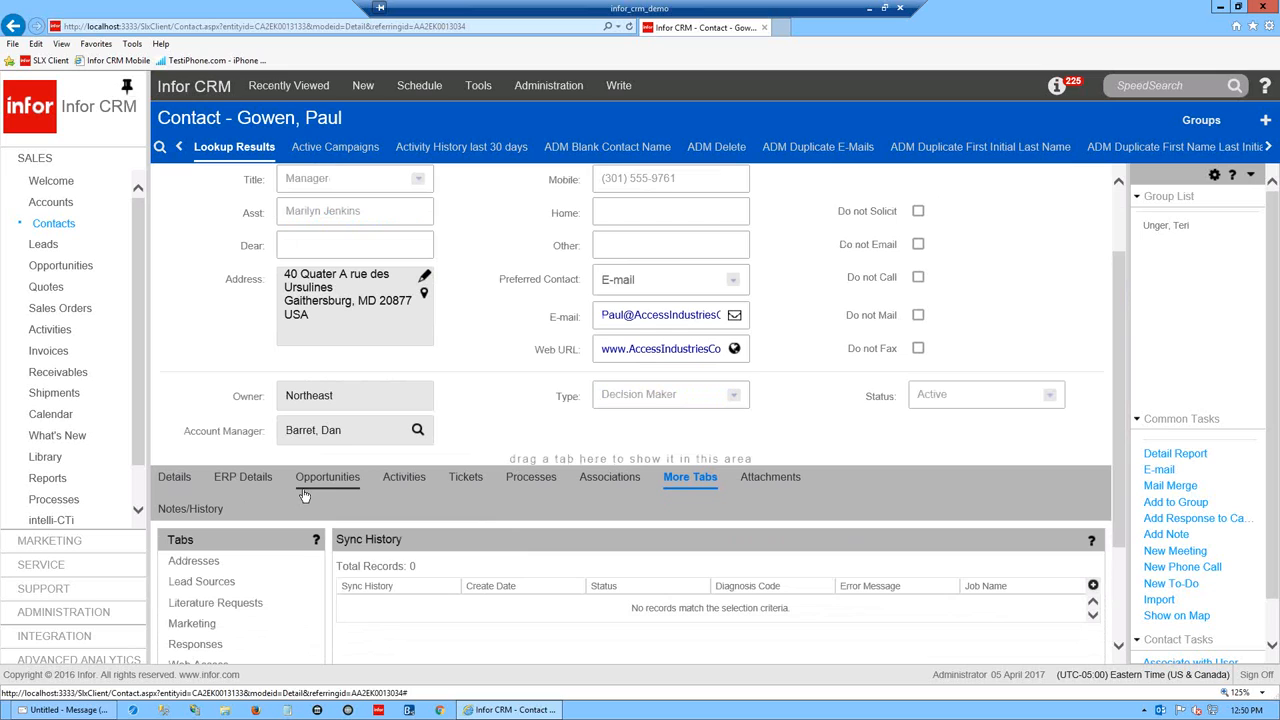
- Show the contact's Activities and save a note regarding 'Testing'
click(440, 474)
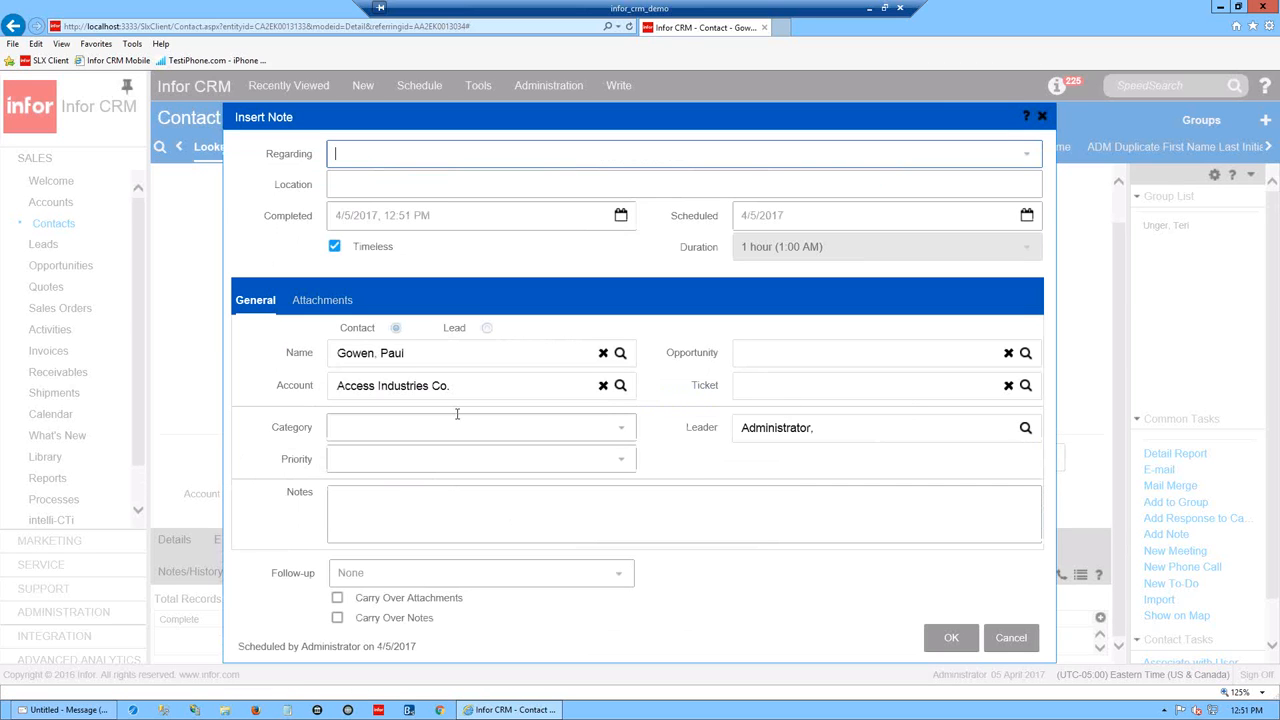
text(Testing)
click(951, 639)
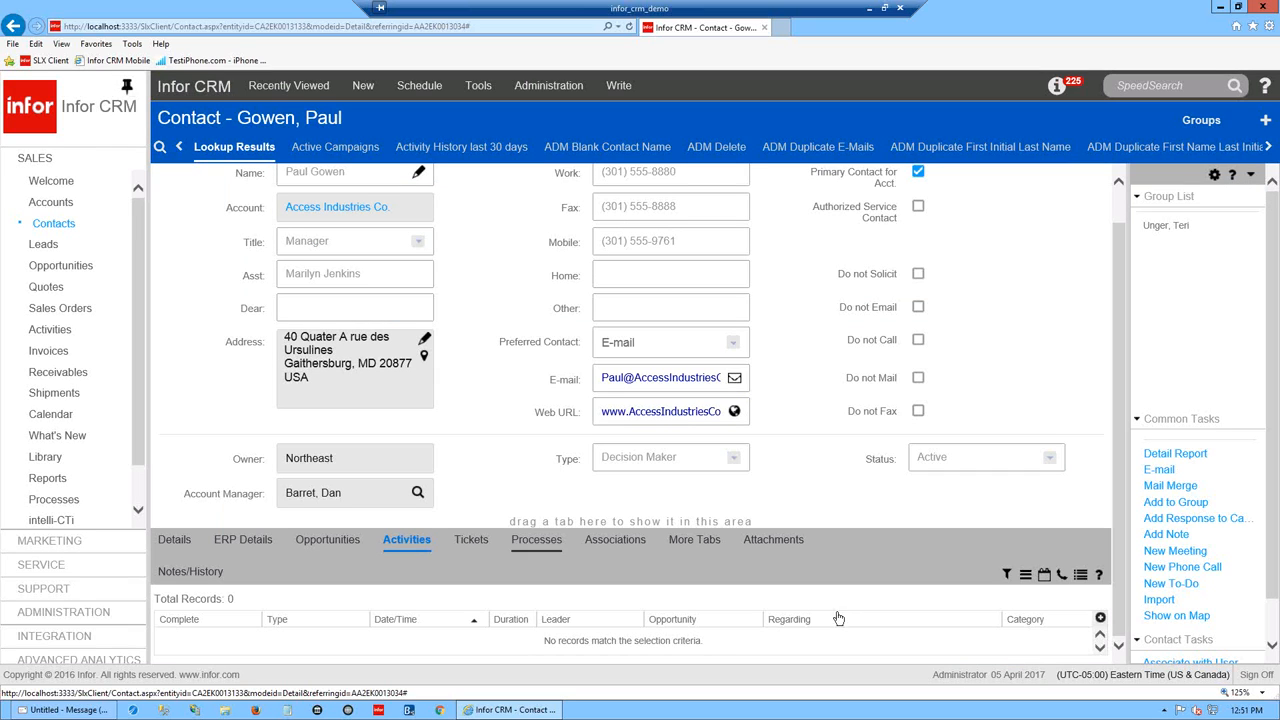
click(199, 575)
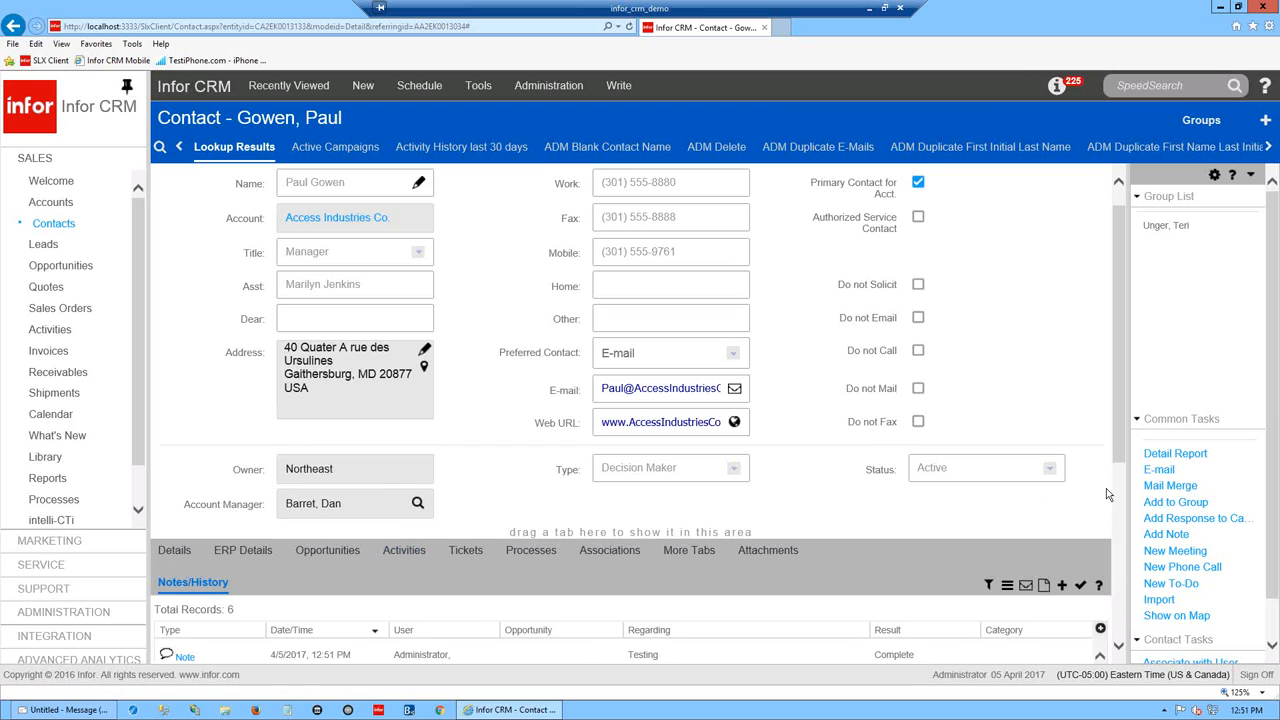
scroll(1120, 450, down, 3)
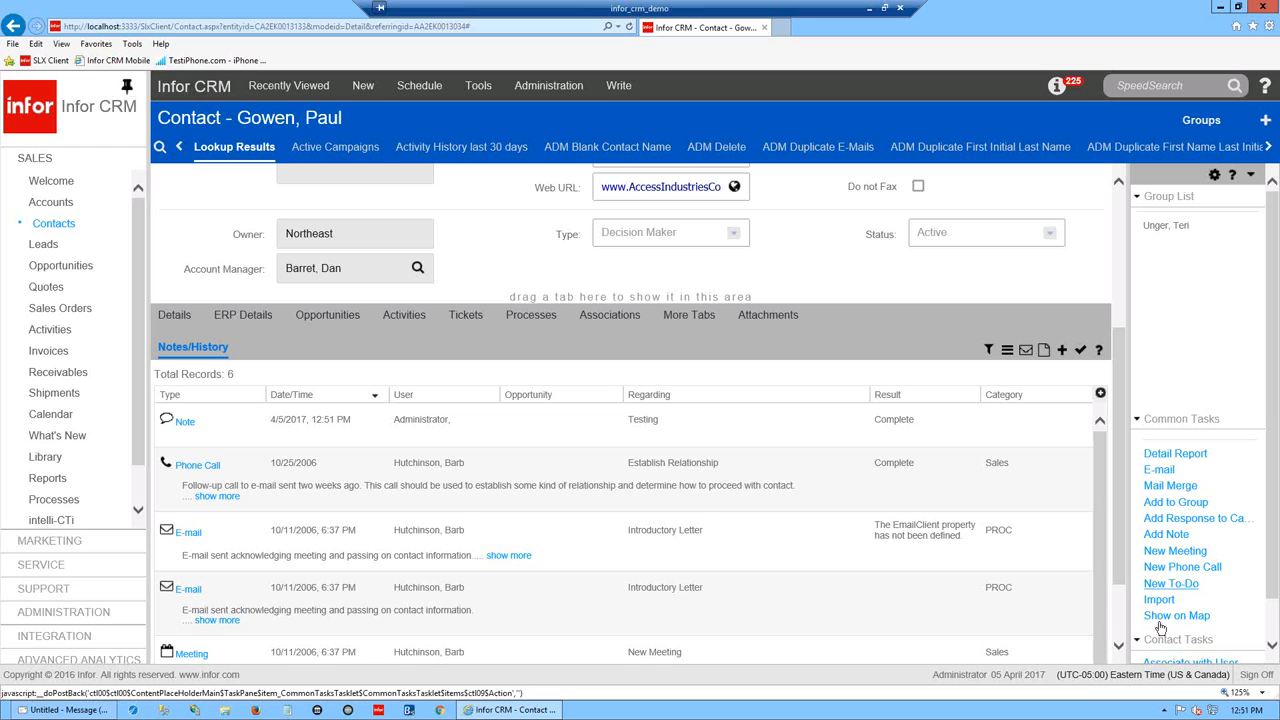
scroll(1122, 543, up, 1)
drag(1124, 505, 1118, 465)
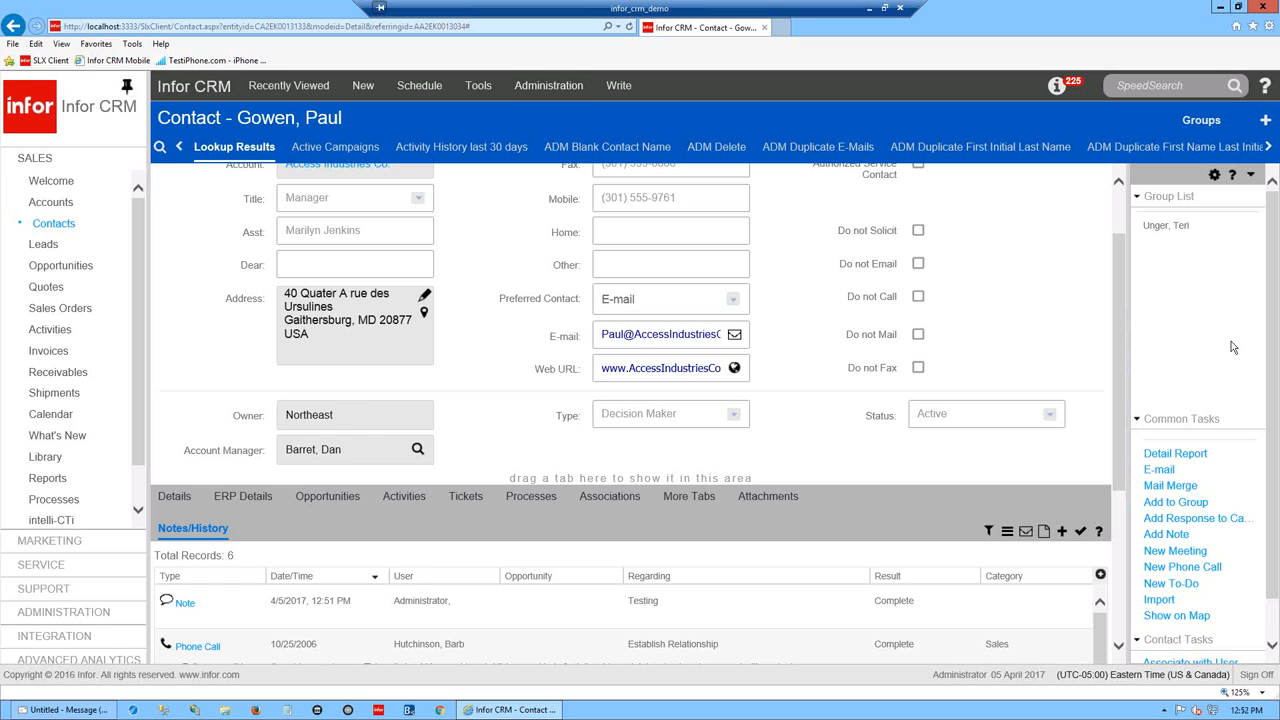
drag(1116, 357, 1124, 284)
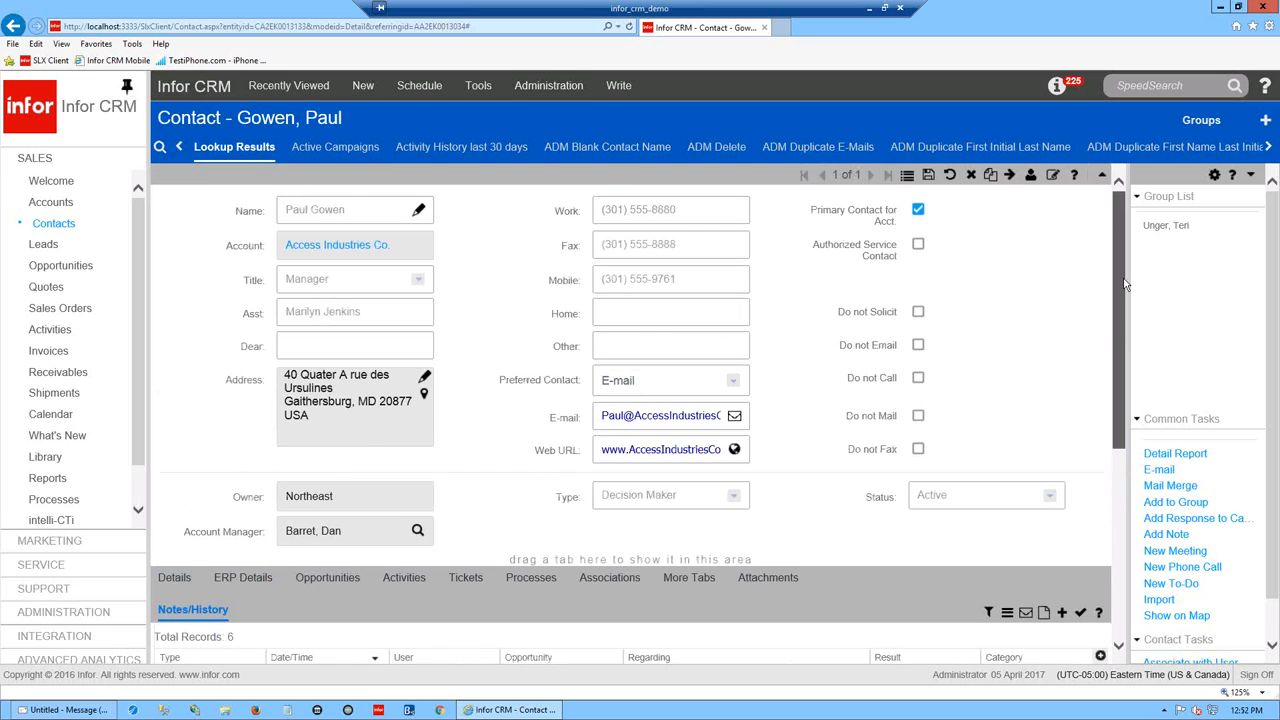
click(684, 279)
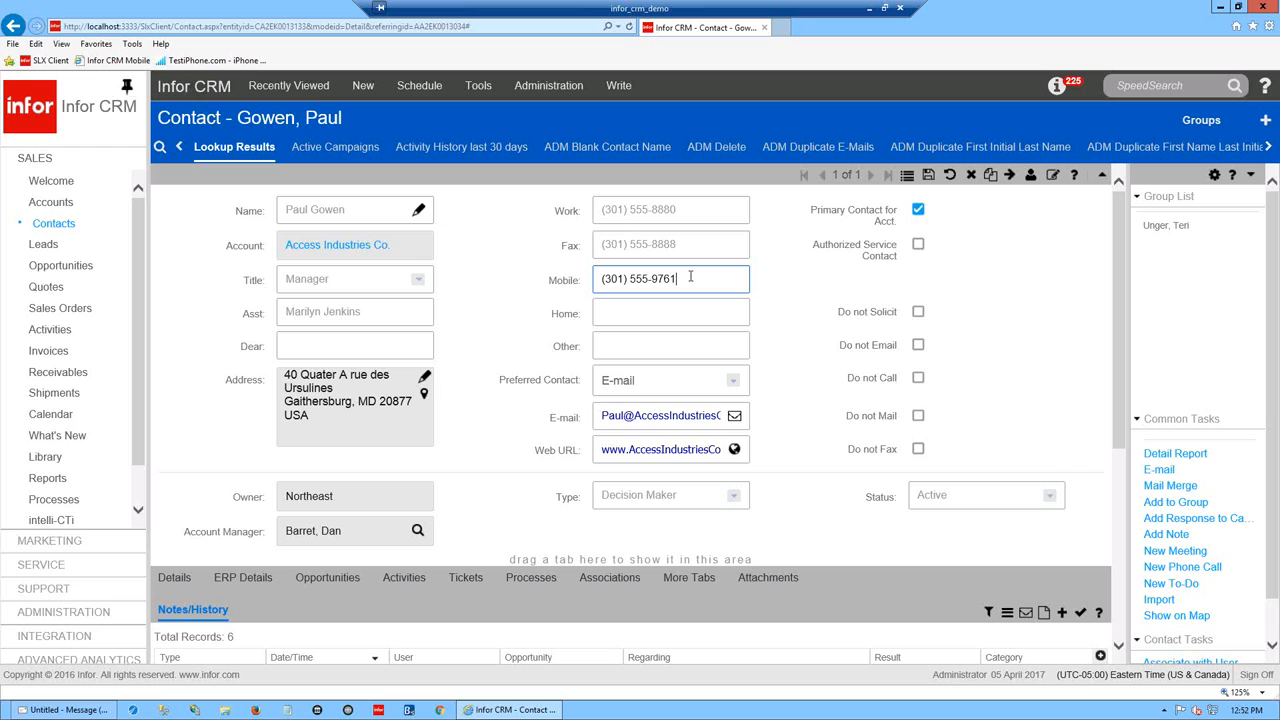
drag(1121, 418, 1120, 580)
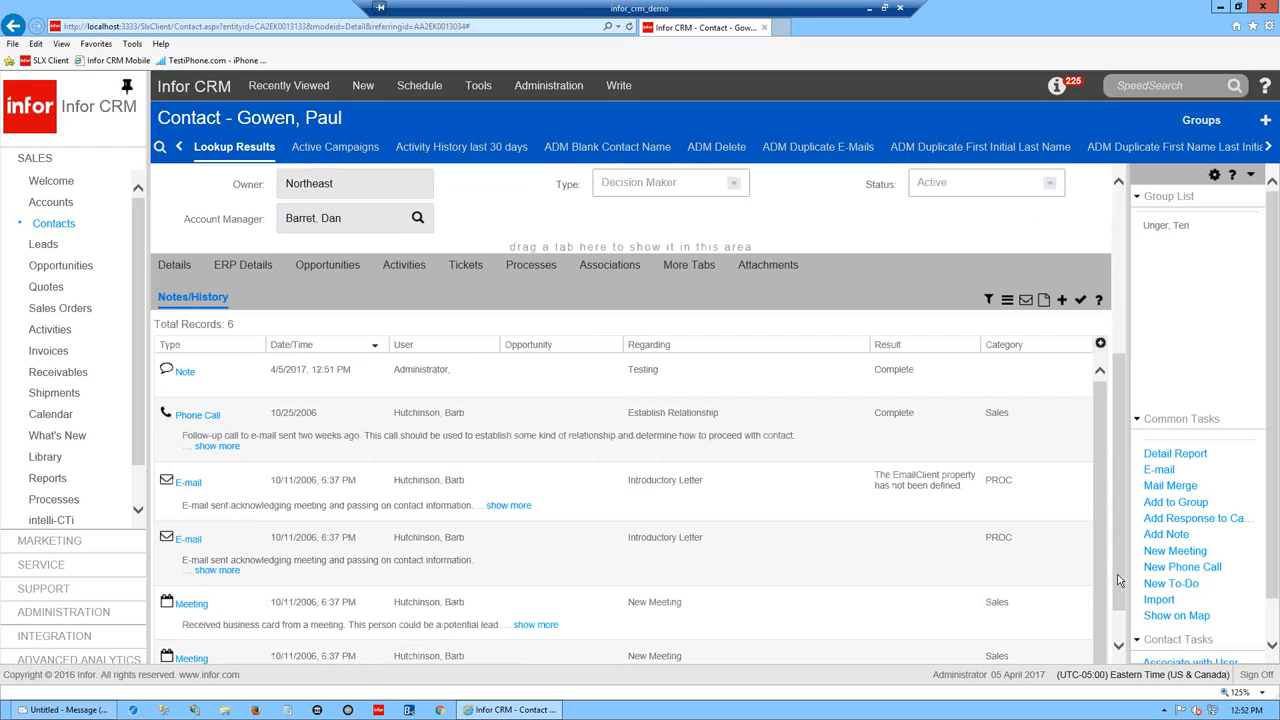
drag(1121, 544, 1114, 357)
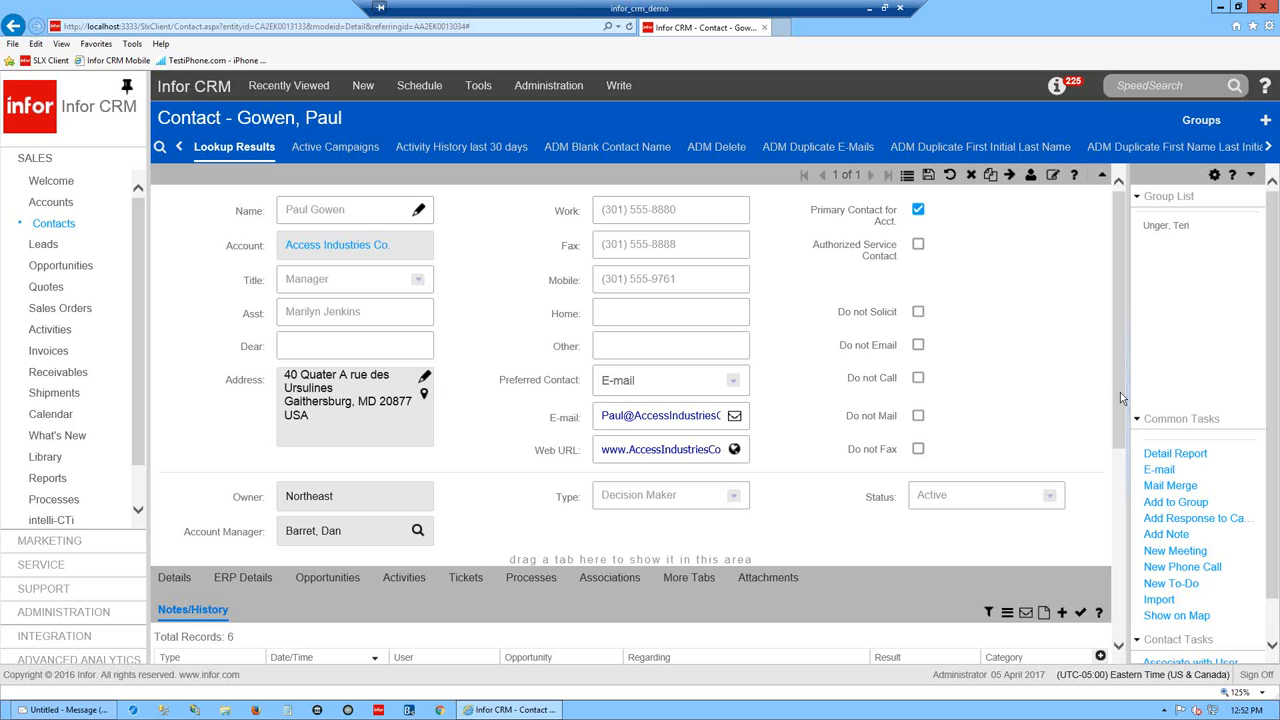
scroll(1120, 392, down, 3)
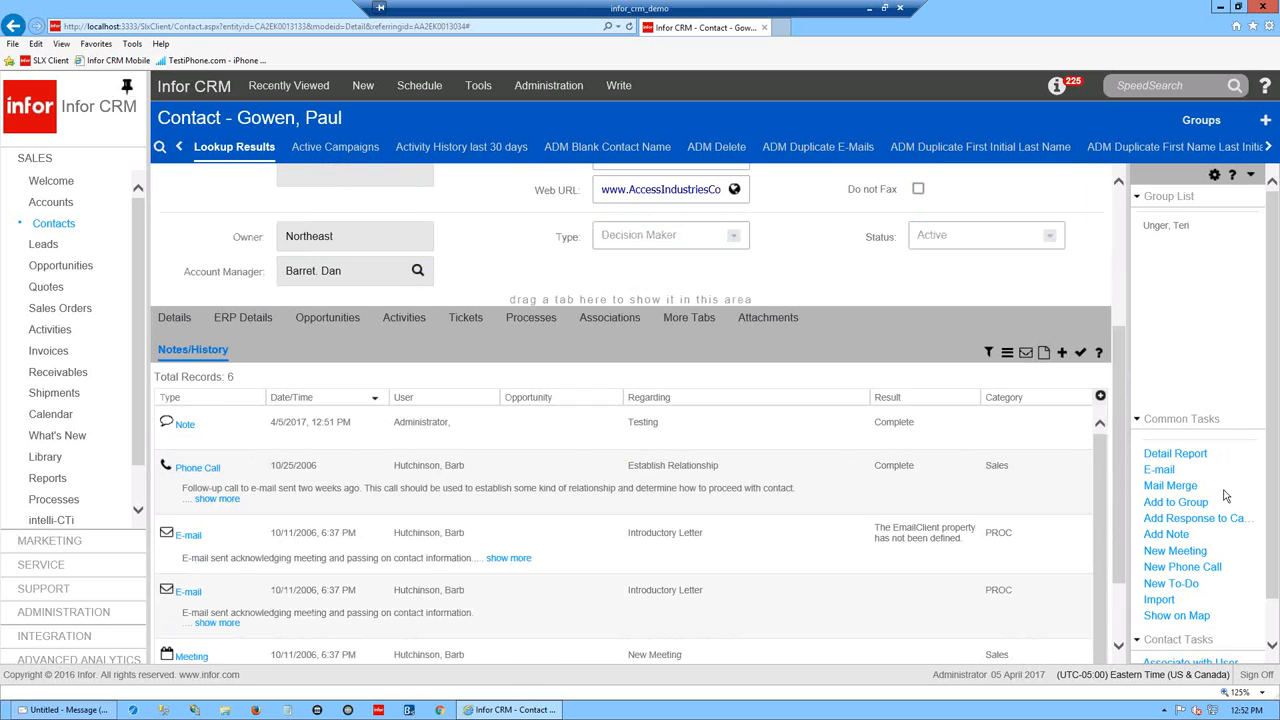
drag(1122, 522, 1122, 467)
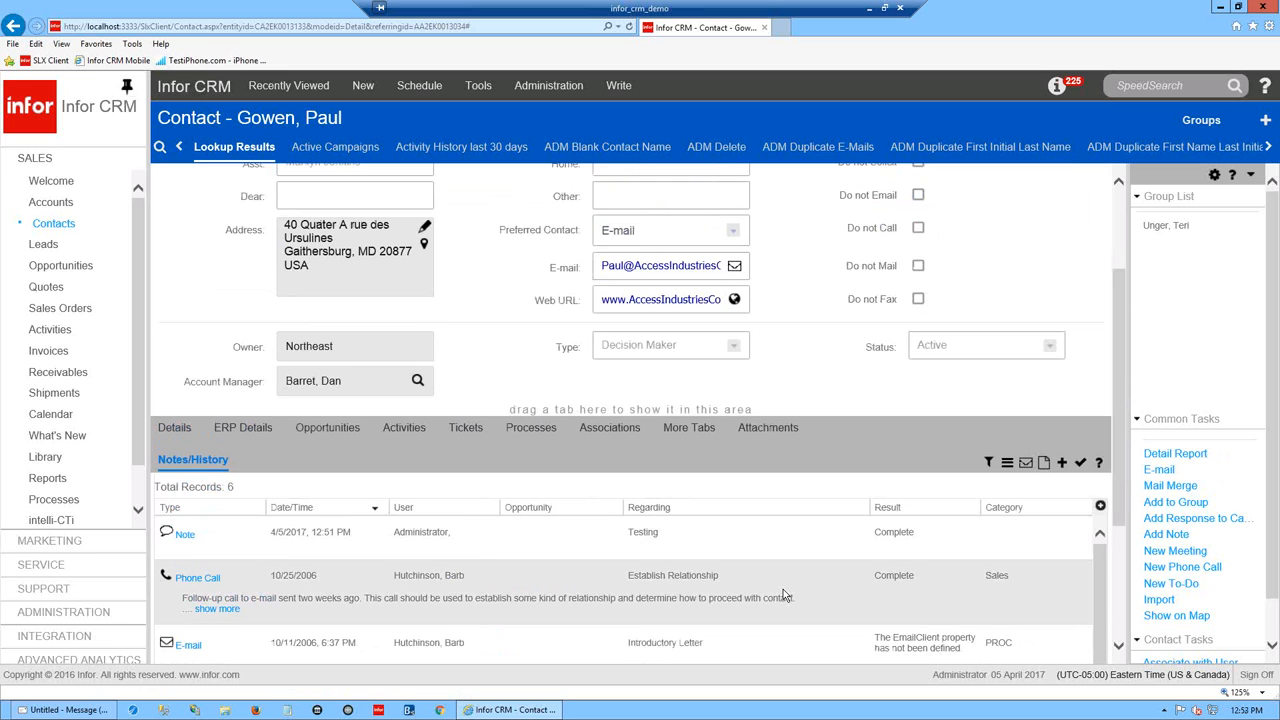
drag(1118, 448, 1114, 370)
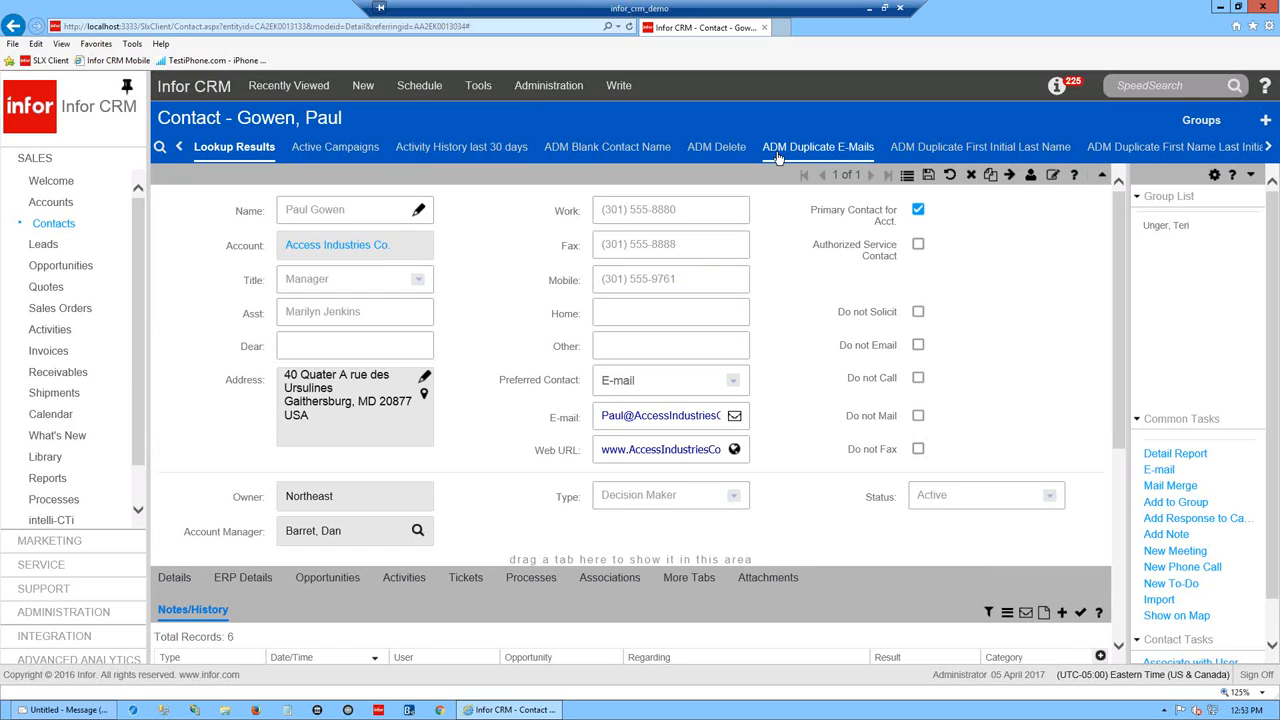
- Switch from the single contact to the Contacts list, then to the All Quotes list
click(906, 178)
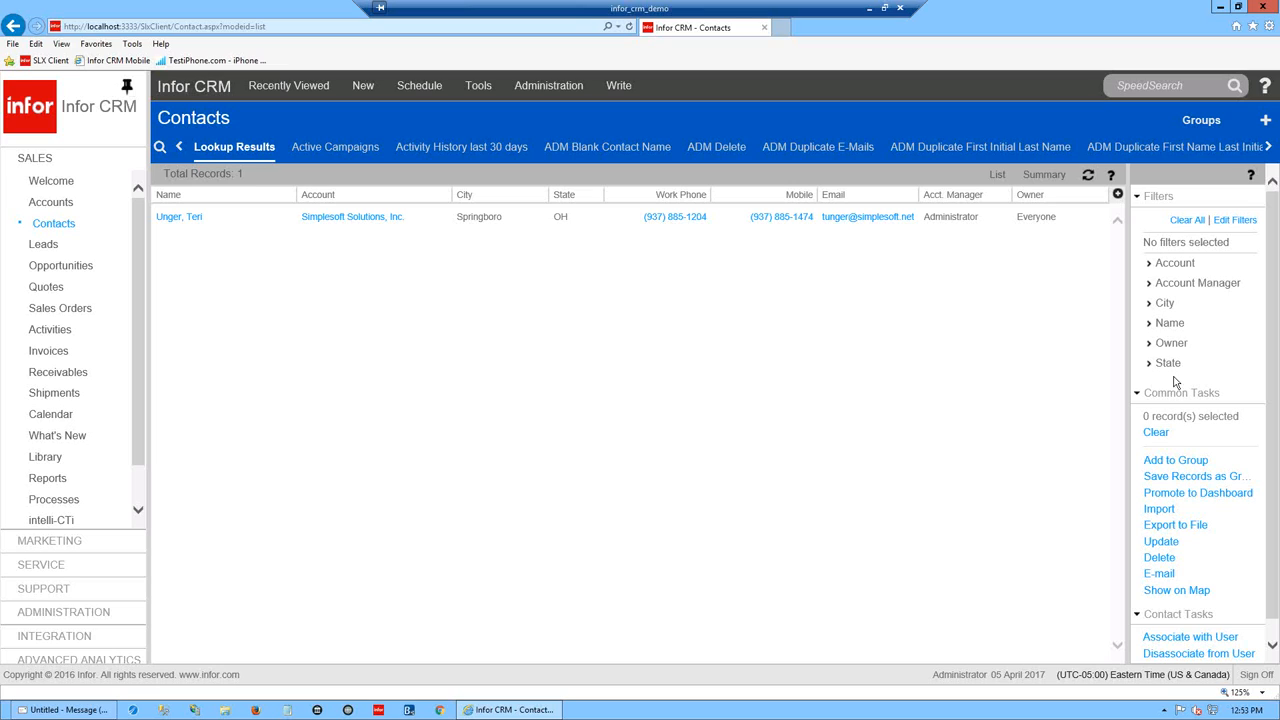
drag(240, 121, 160, 120)
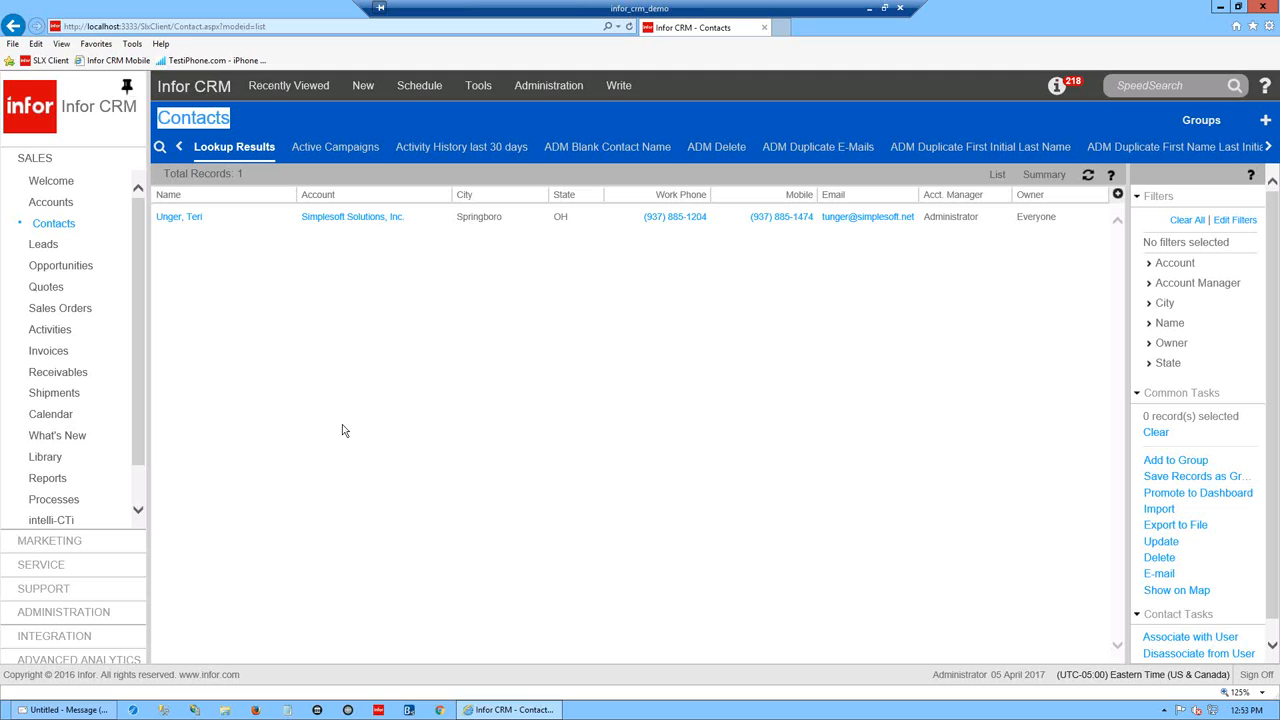
click(49, 310)
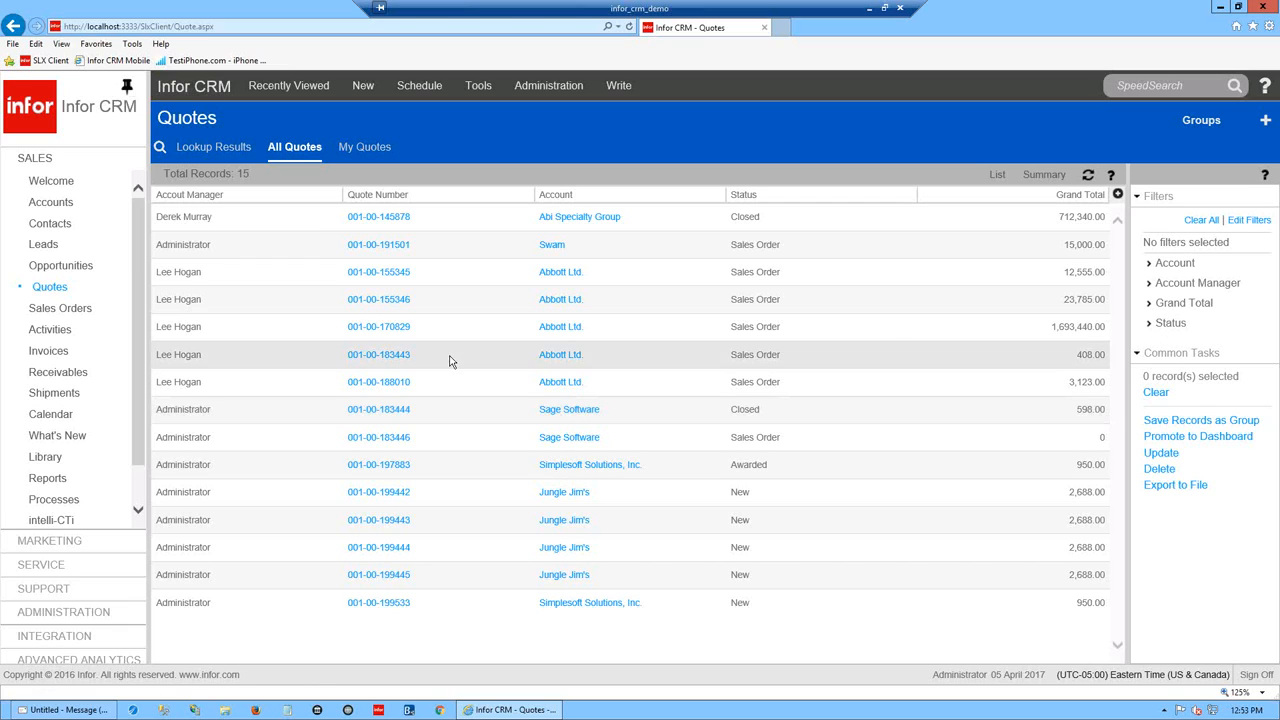
- Bring the training PDF forward, scroll to page 6 and shift its window aside
key(alt+Tab)
scroll(609, 383, down, 1)
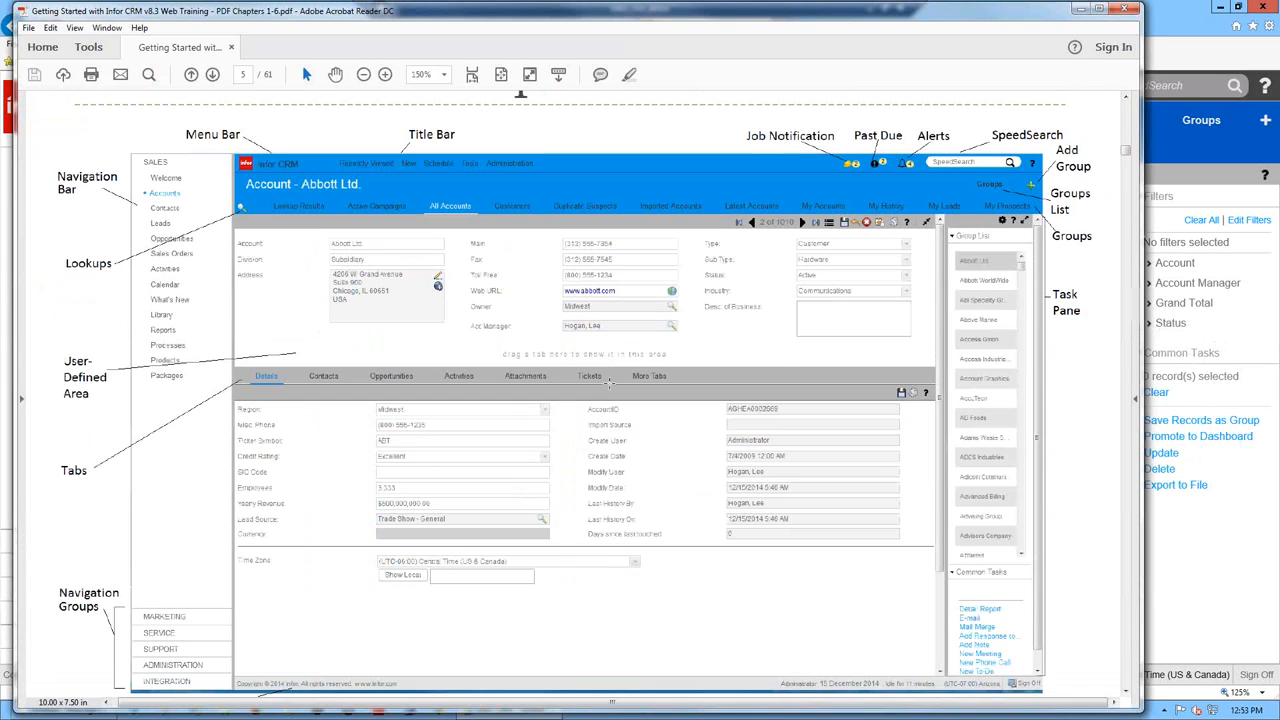
scroll(607, 380, down, 5)
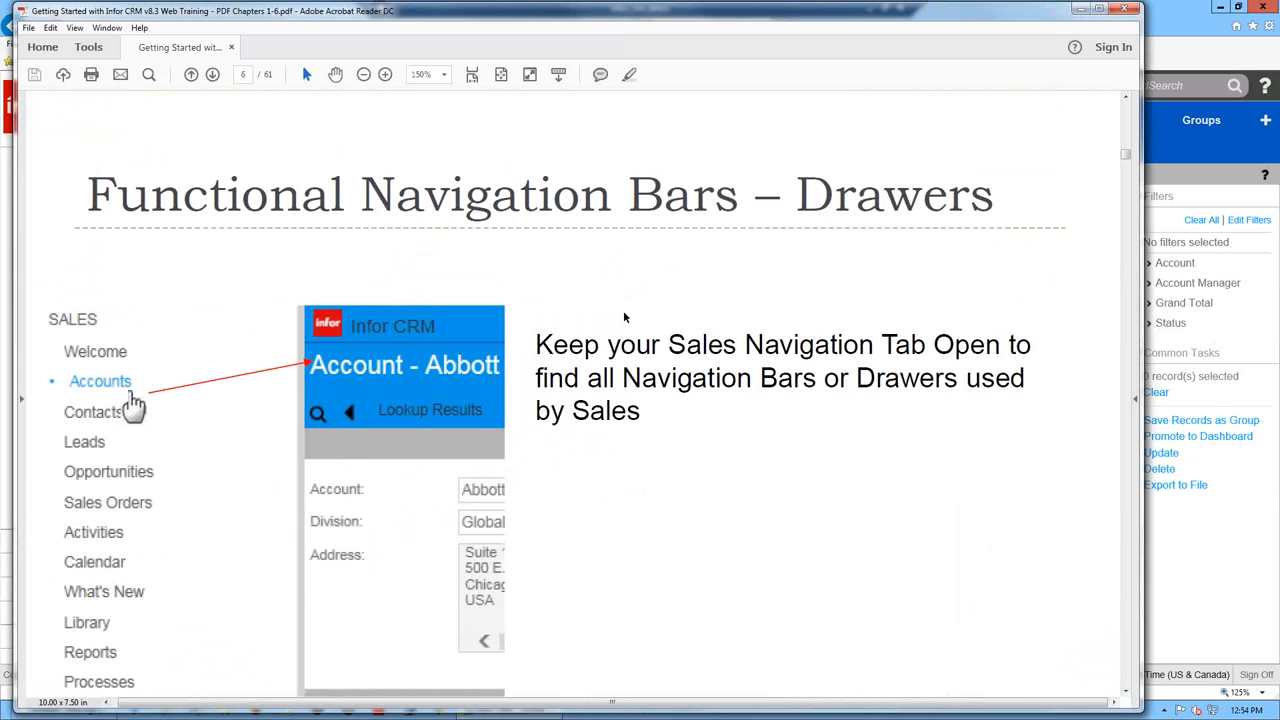
scroll(692, 276, down, 1)
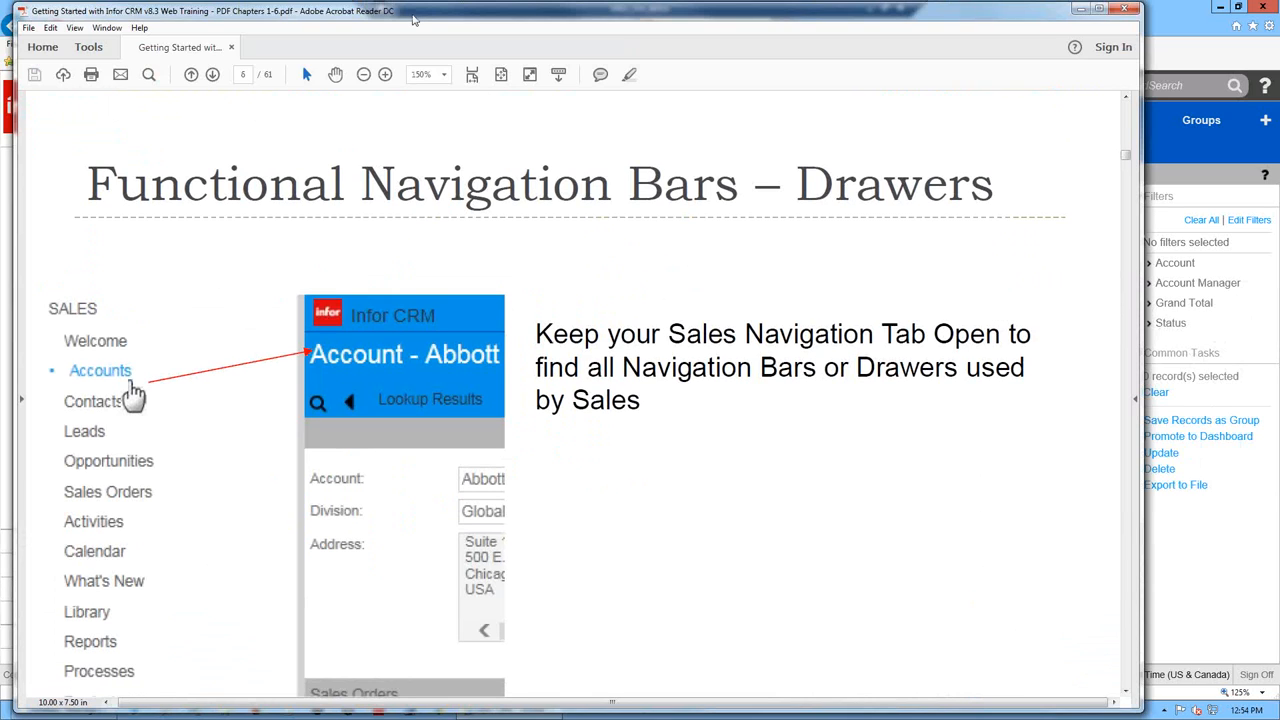
drag(413, 18, 735, 27)
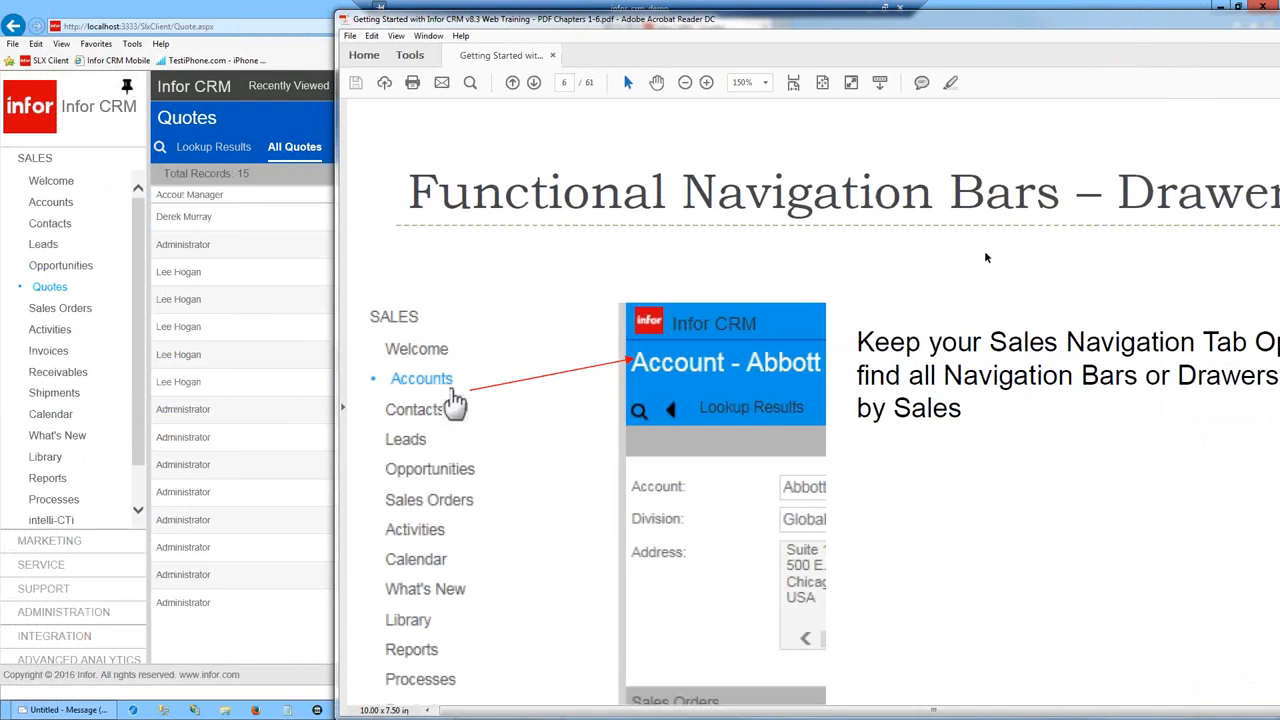
drag(1070, 22, 980, 17)
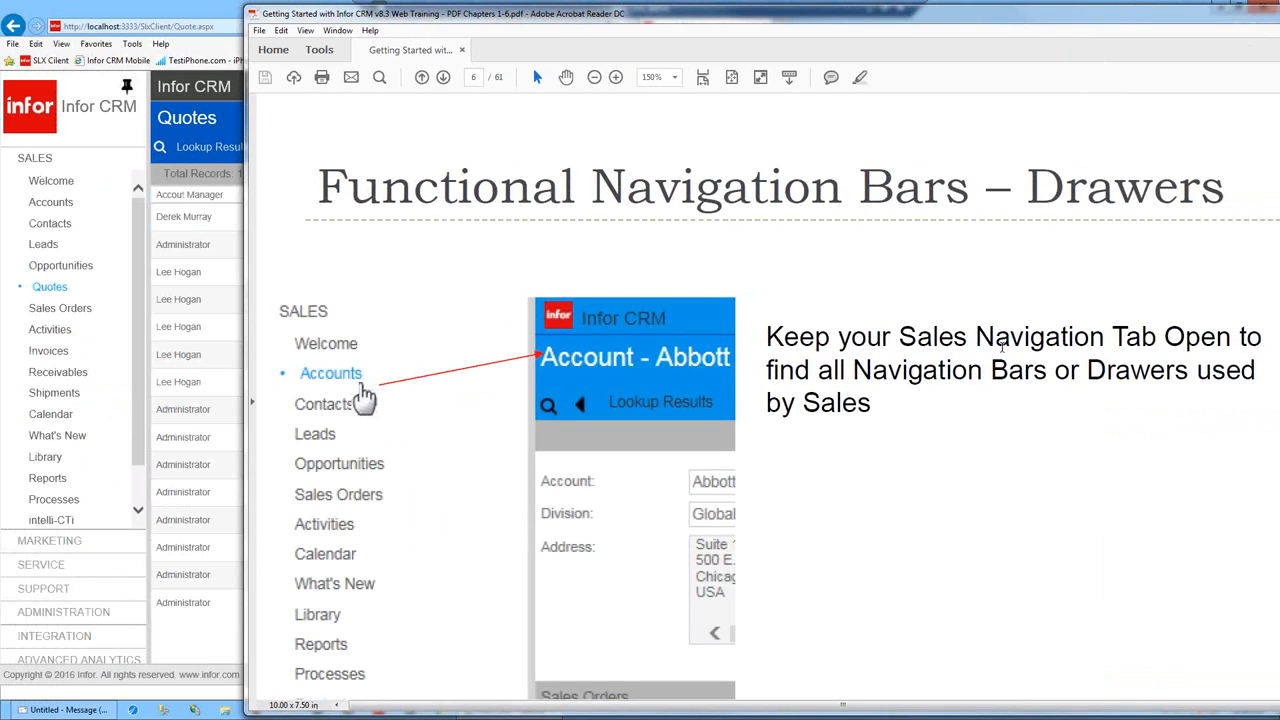
- Scroll on to the Simple Lookups slide on page 7 and minimize the PDF
scroll(982, 423, down, 1)
scroll(980, 415, down, 3)
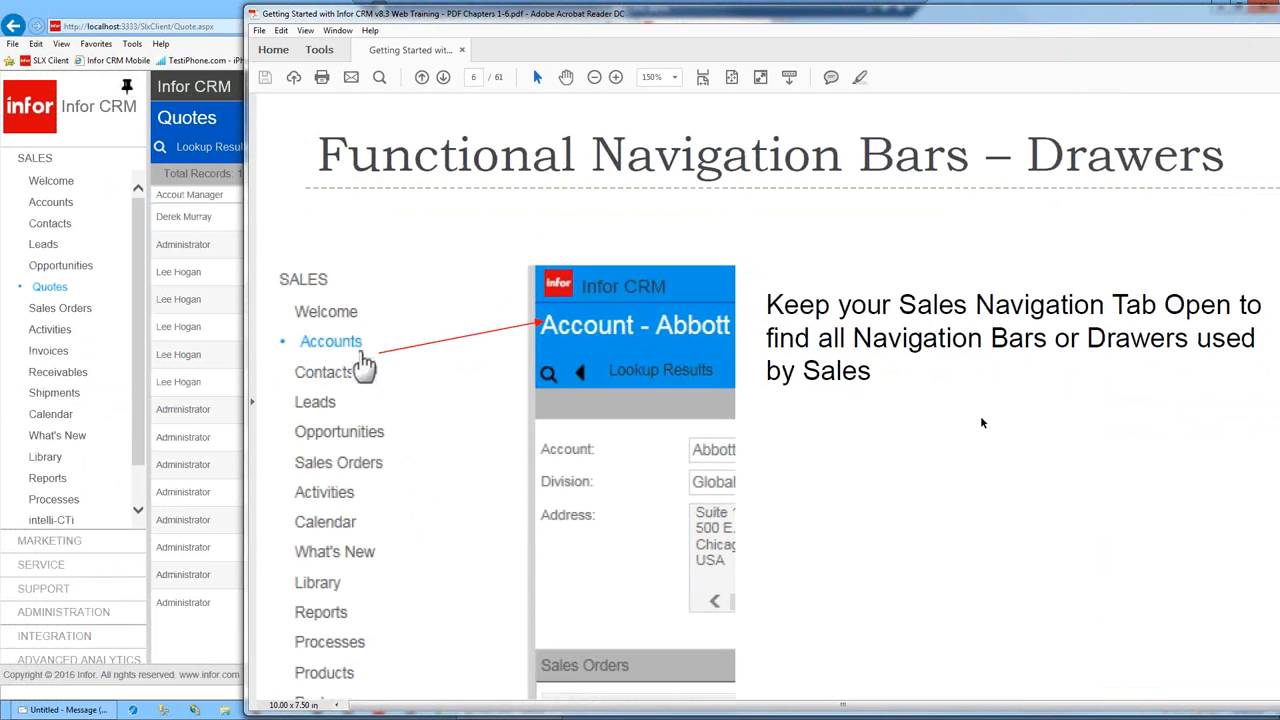
scroll(1008, 401, down, 6)
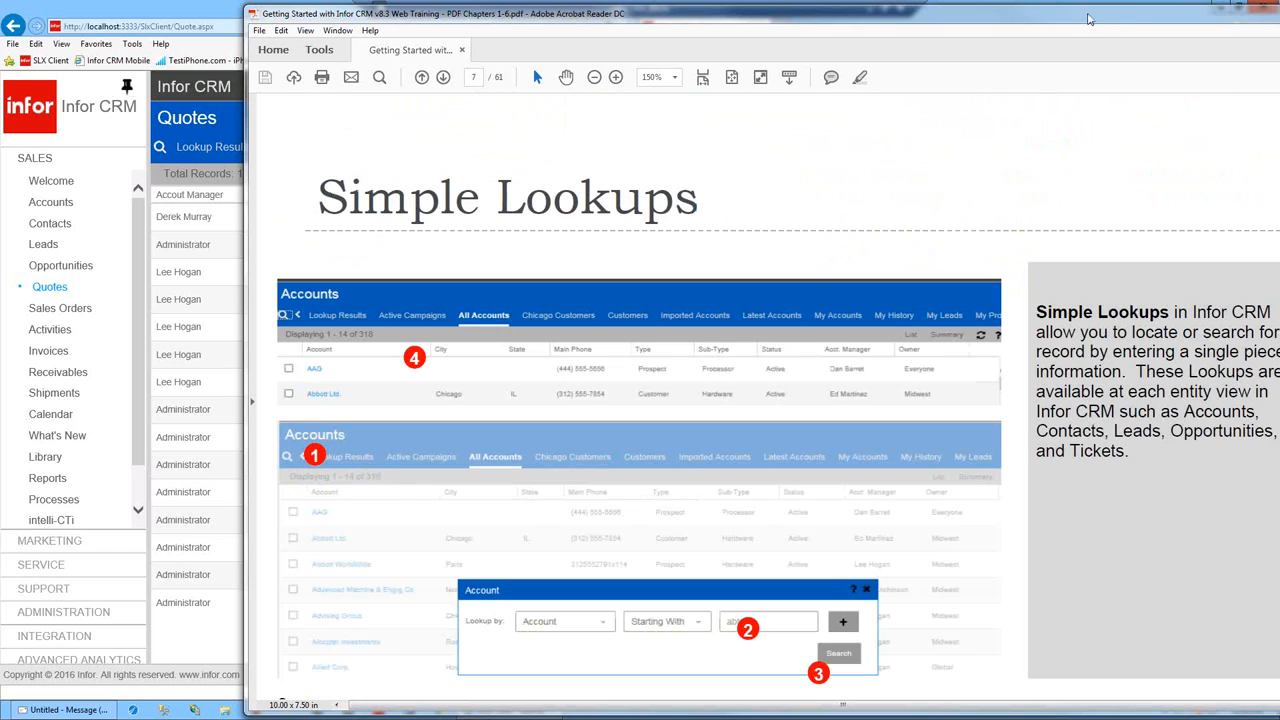
drag(1090, 19, 828, 44)
click(1050, 39)
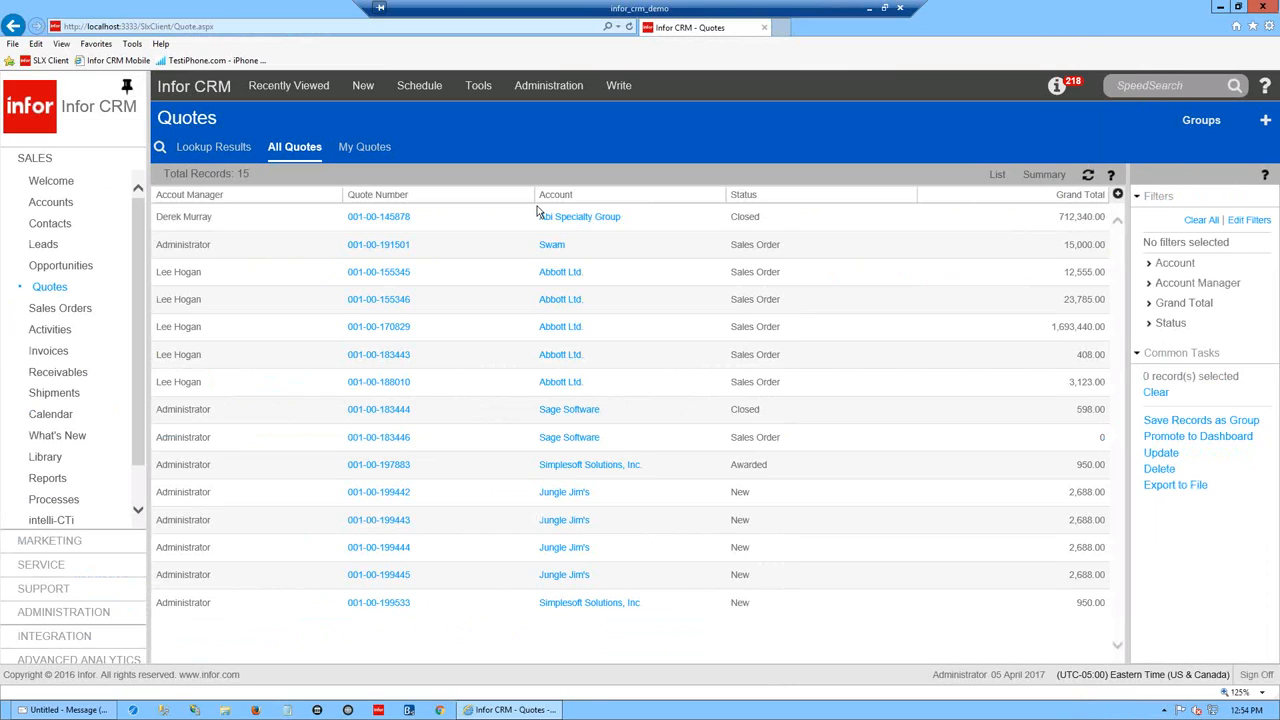
- Start an account lookup from the Accounts right-click menu and move the dialog up
right_click(54, 206)
click(90, 219)
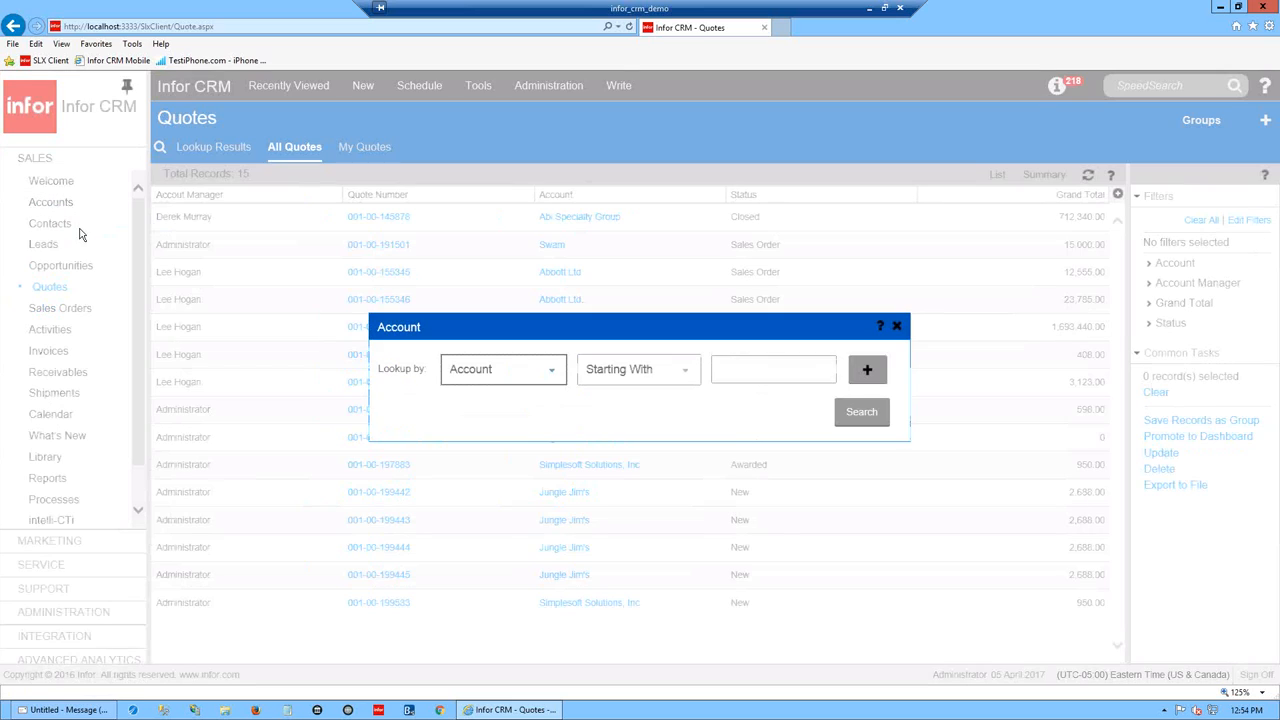
click(780, 371)
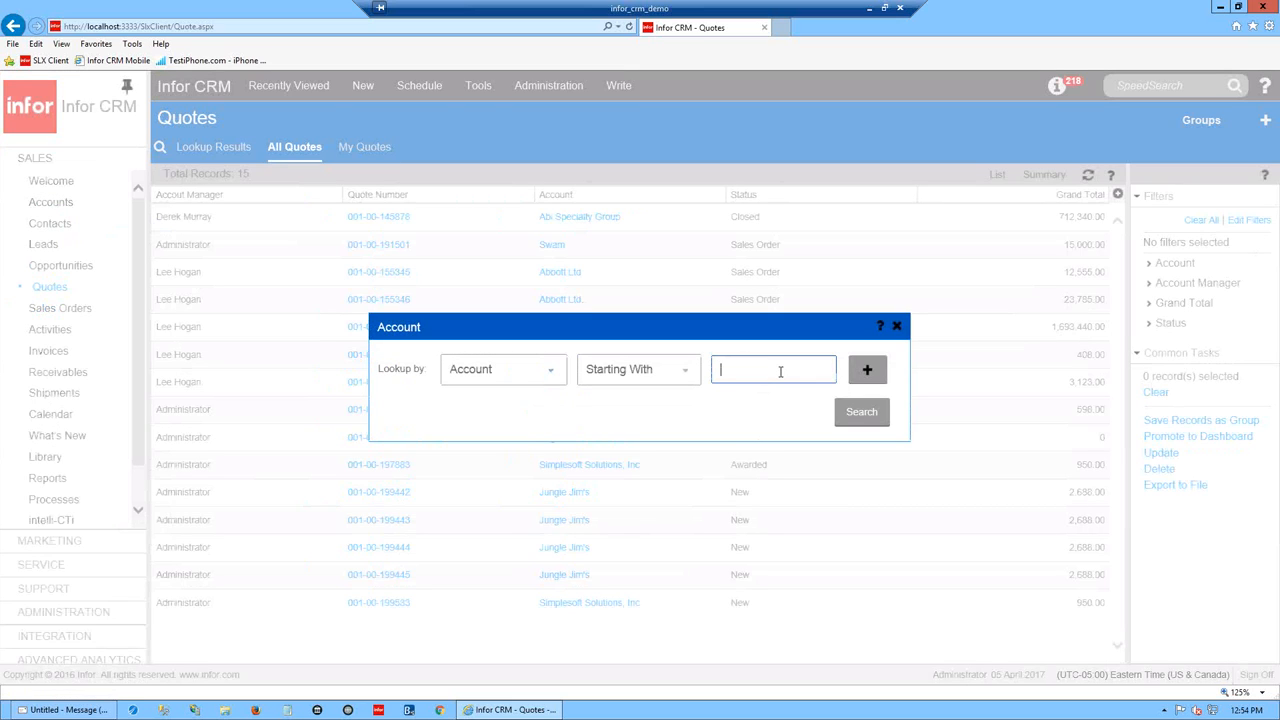
drag(556, 341, 532, 195)
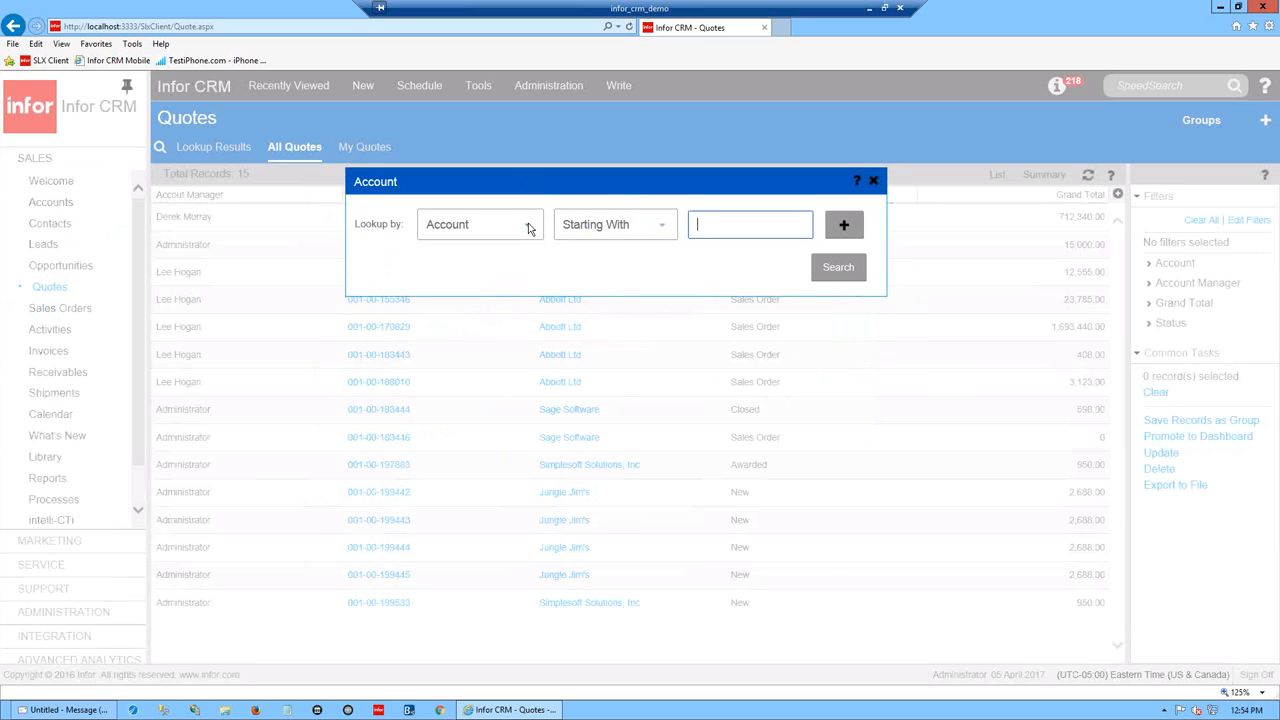
- Set the lookup to accounts whose Main Phone contains 937
click(530, 229)
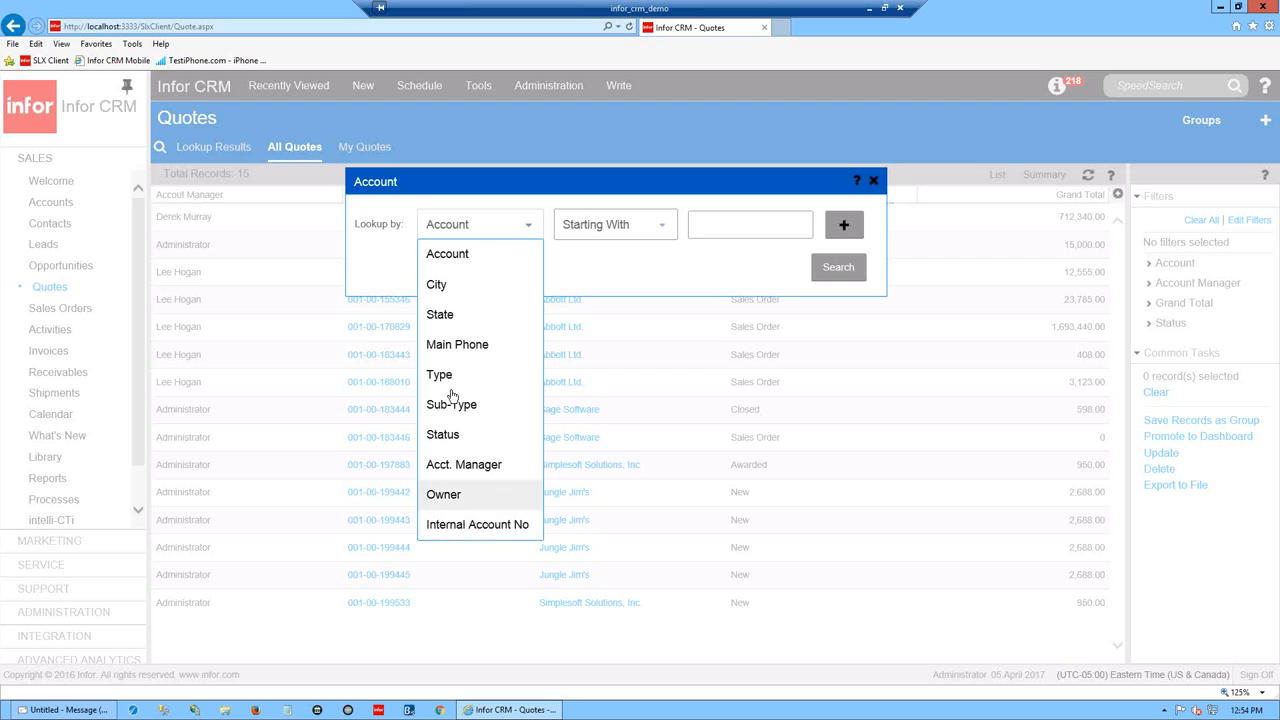
click(455, 344)
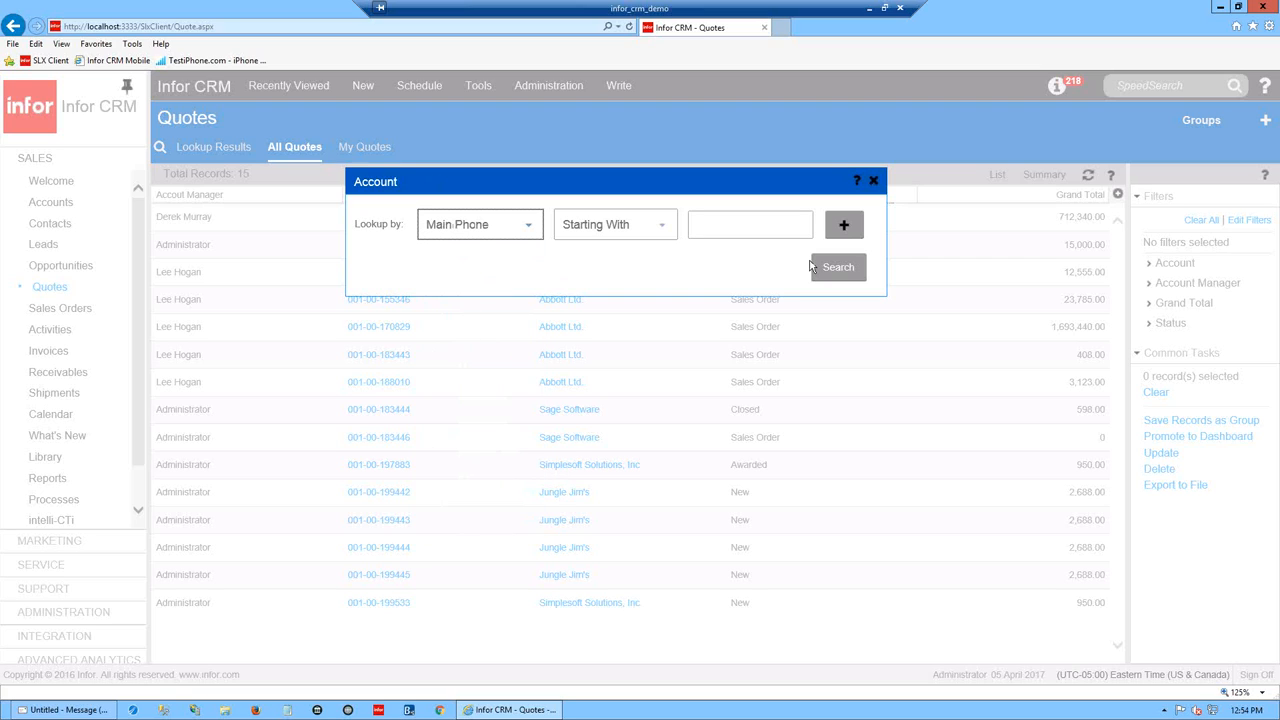
click(531, 226)
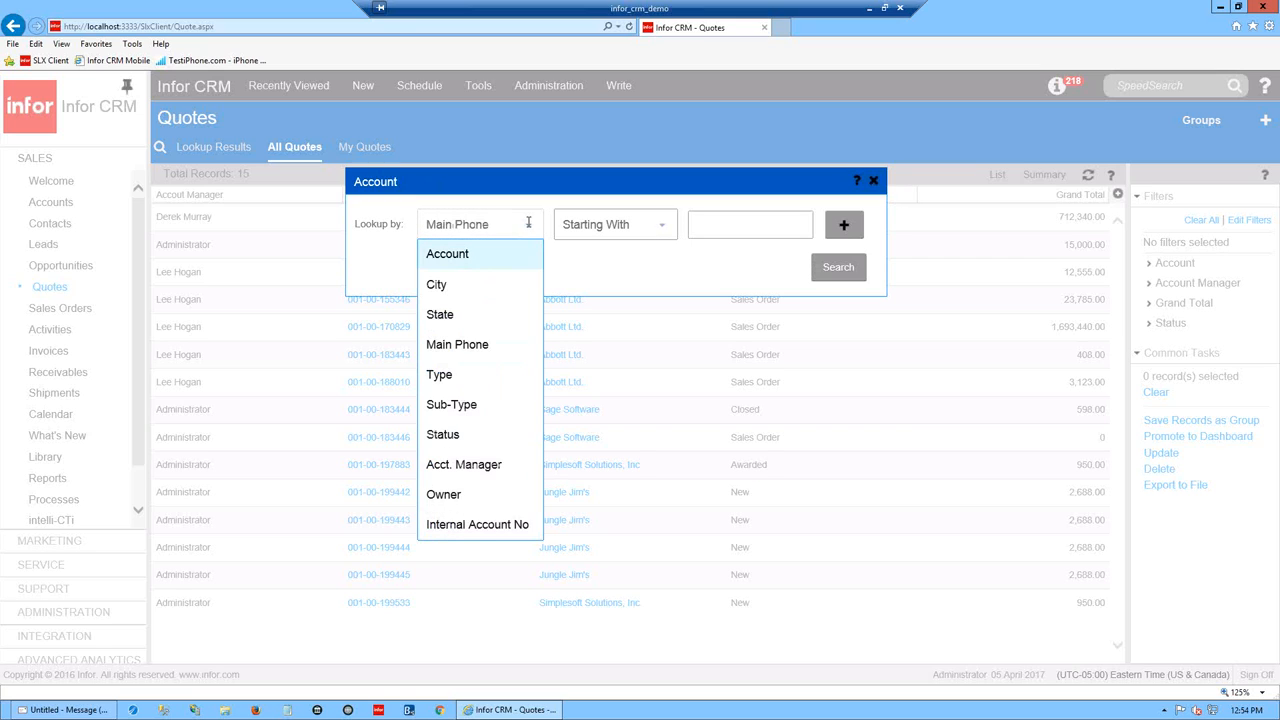
click(662, 226)
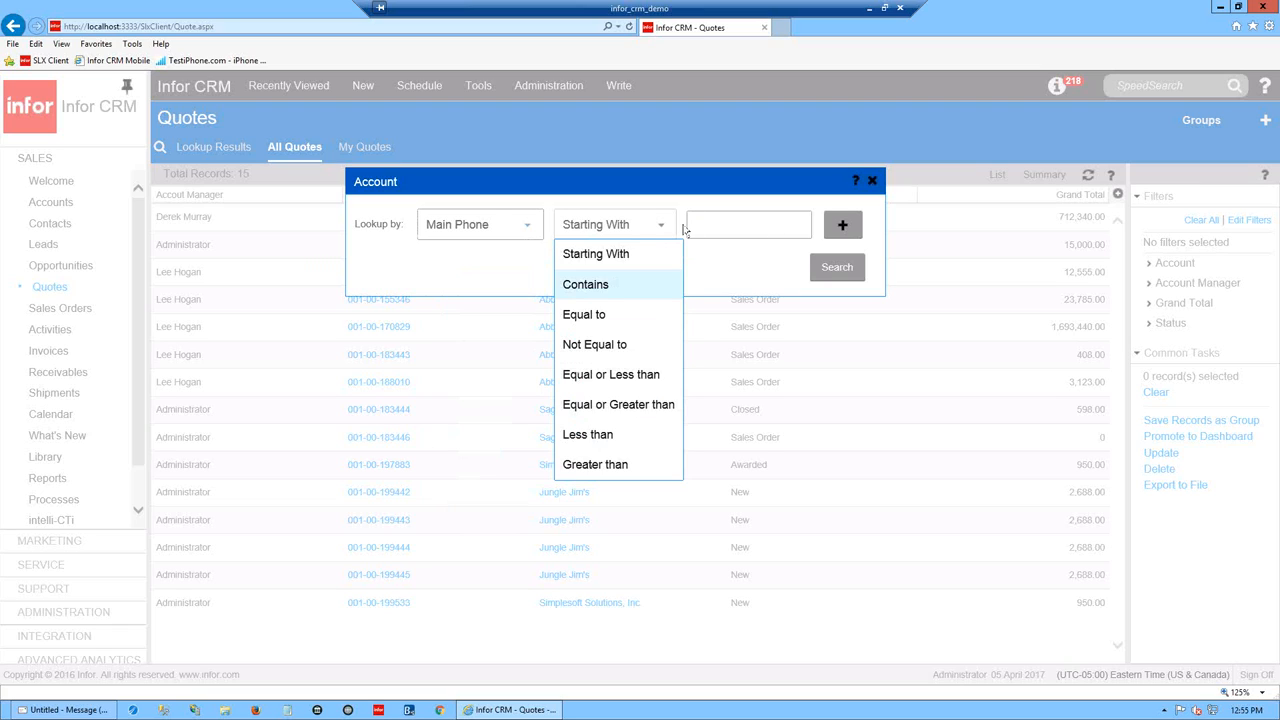
click(591, 286)
click(746, 228)
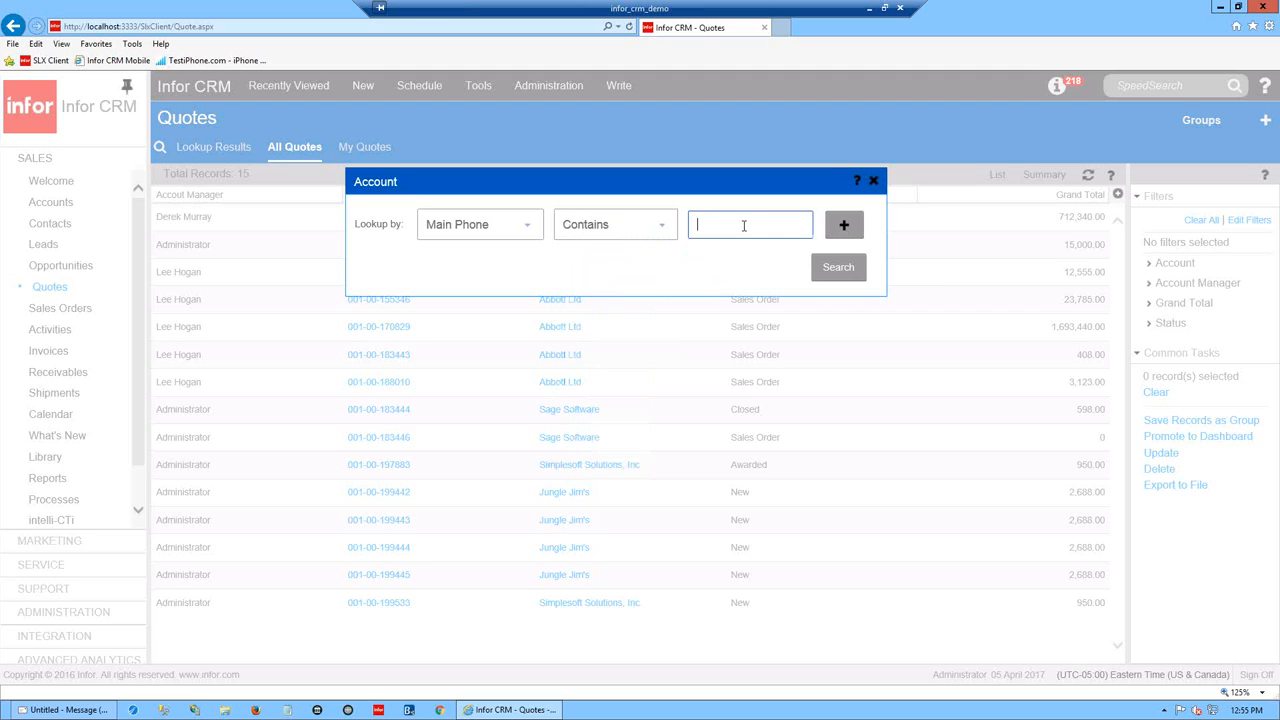
text(937)
- Run the 937 phone lookup, show the results as a List grid, and close the Lookup dialog
click(844, 276)
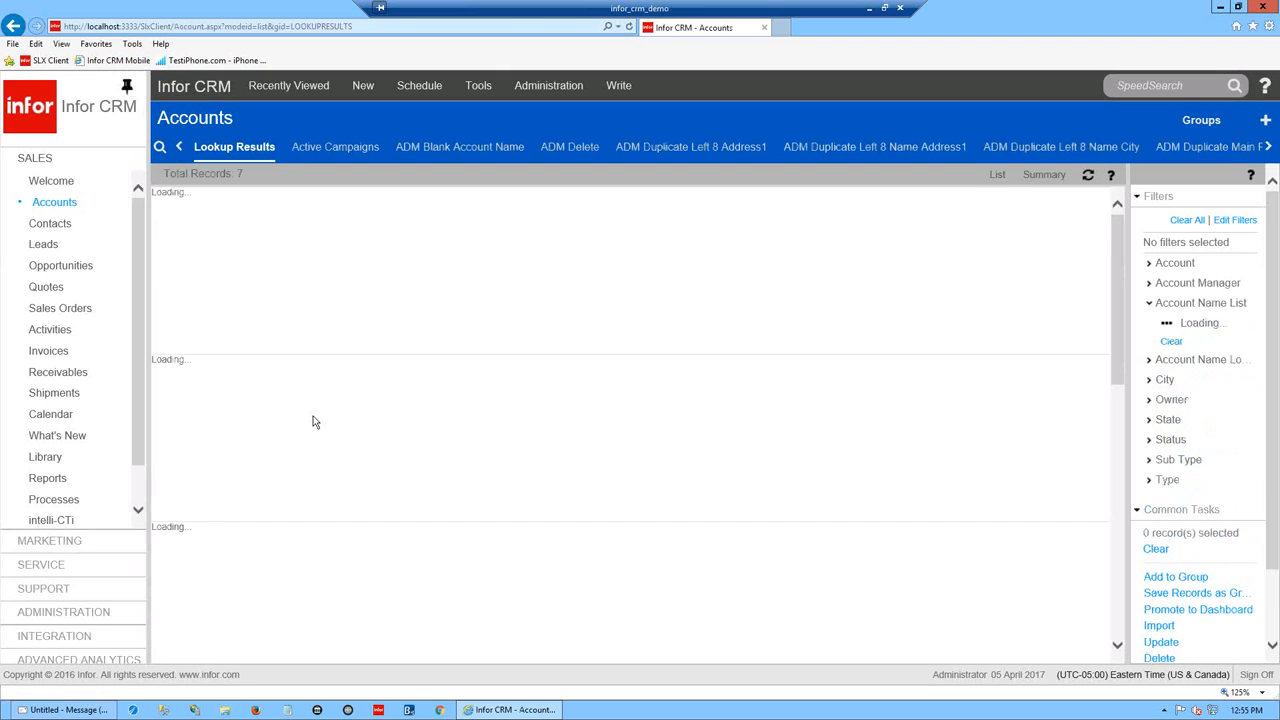
click(997, 175)
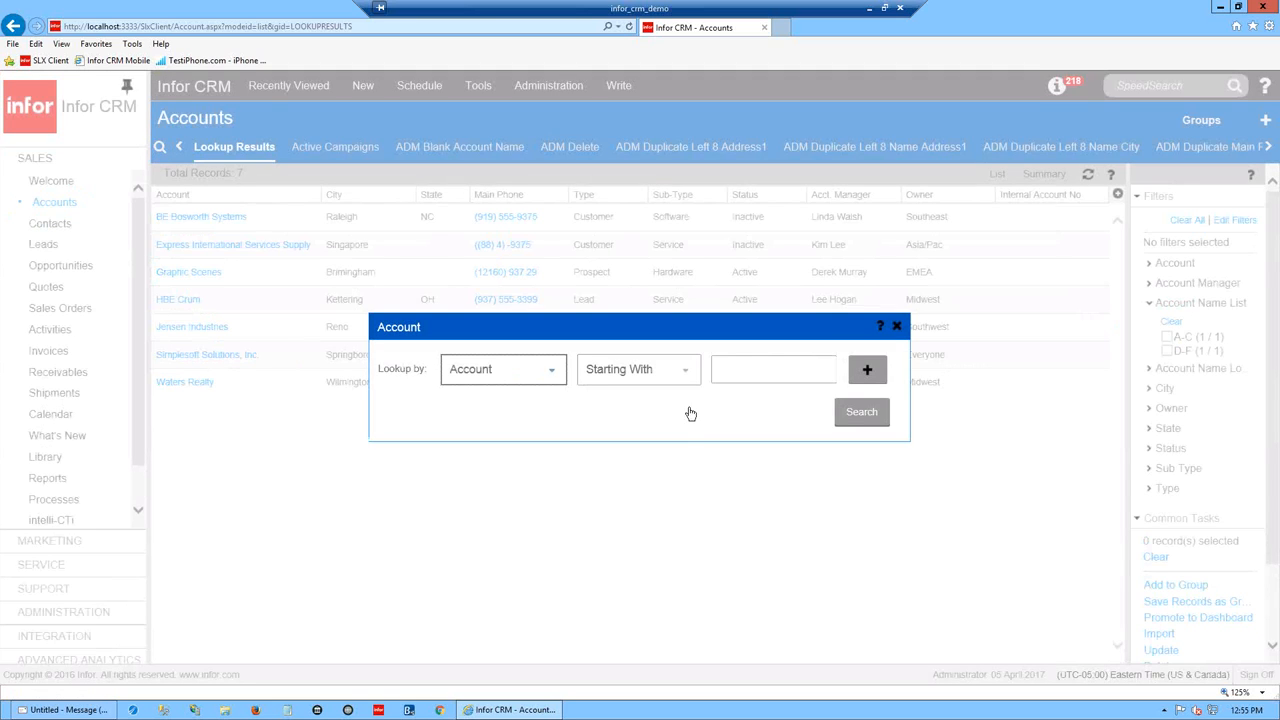
click(685, 371)
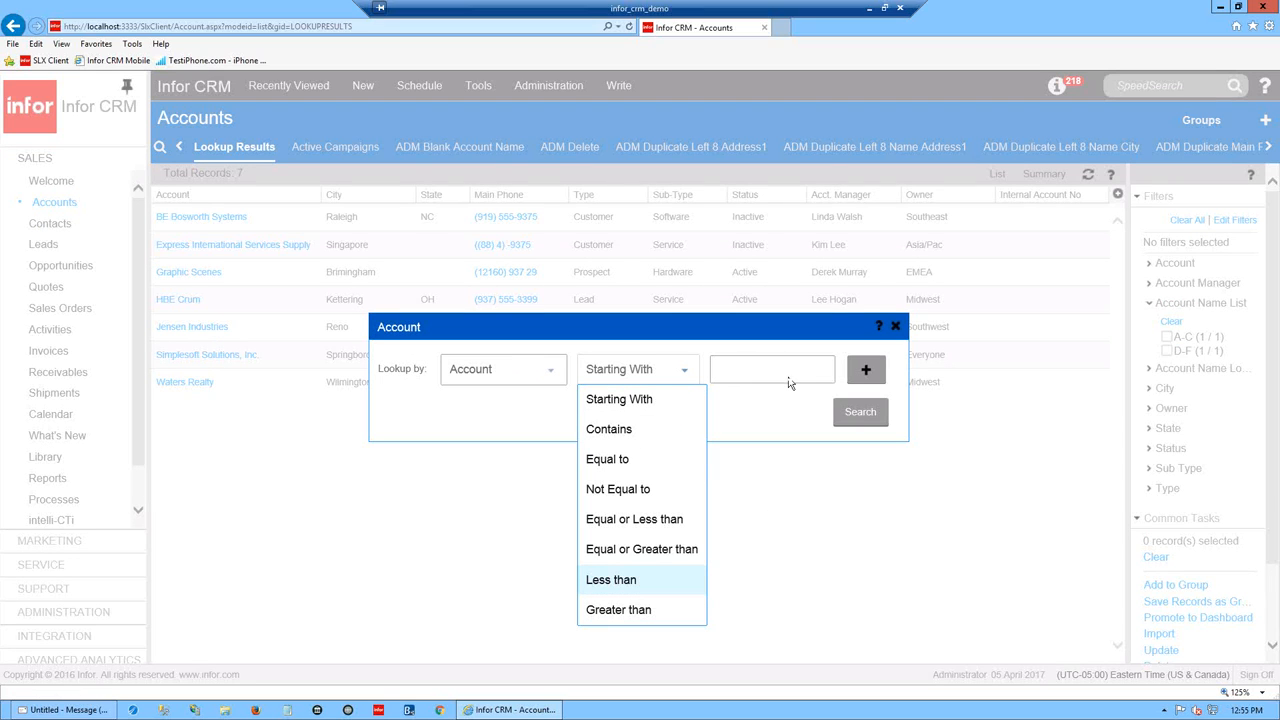
click(897, 328)
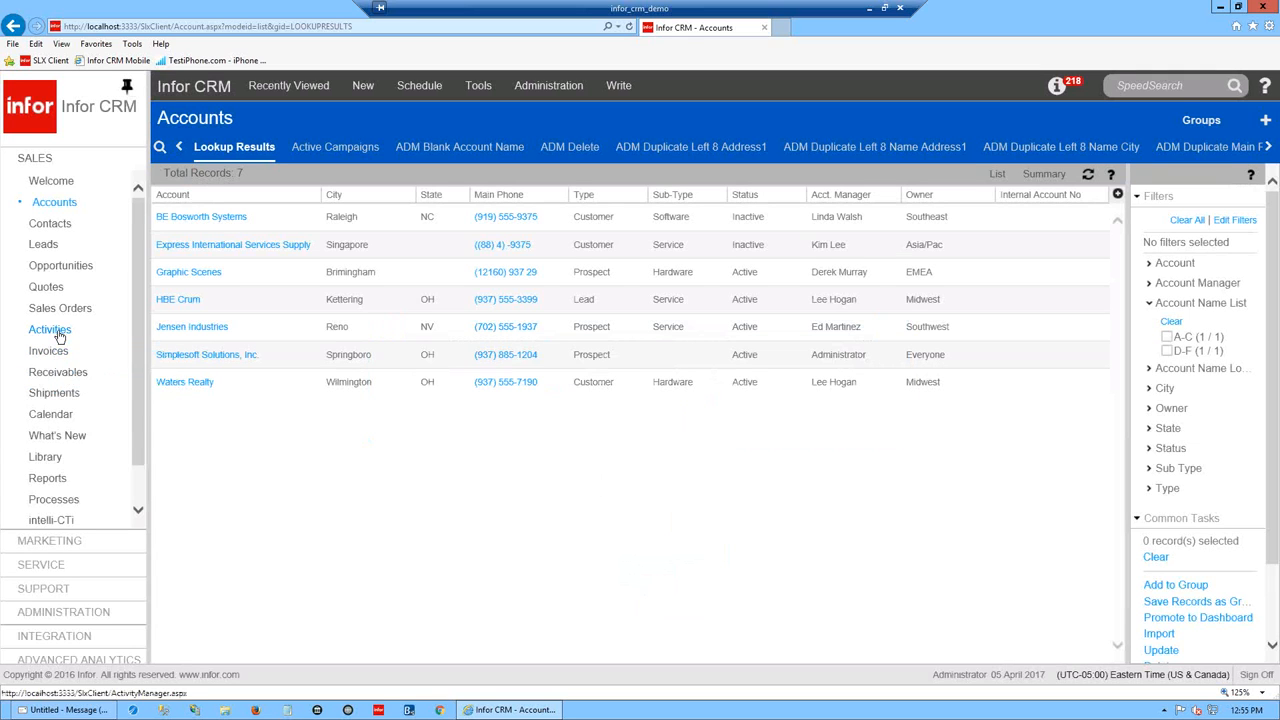
mouse_move(59, 316)
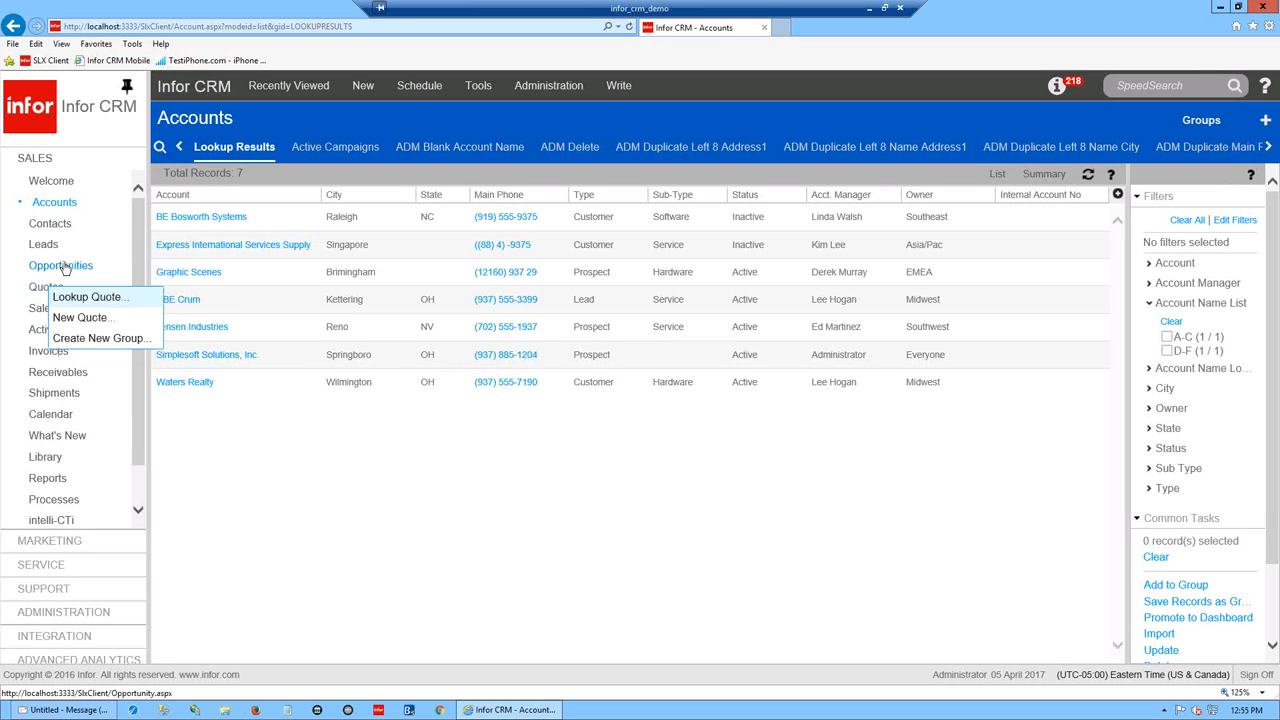
mouse_move(60, 208)
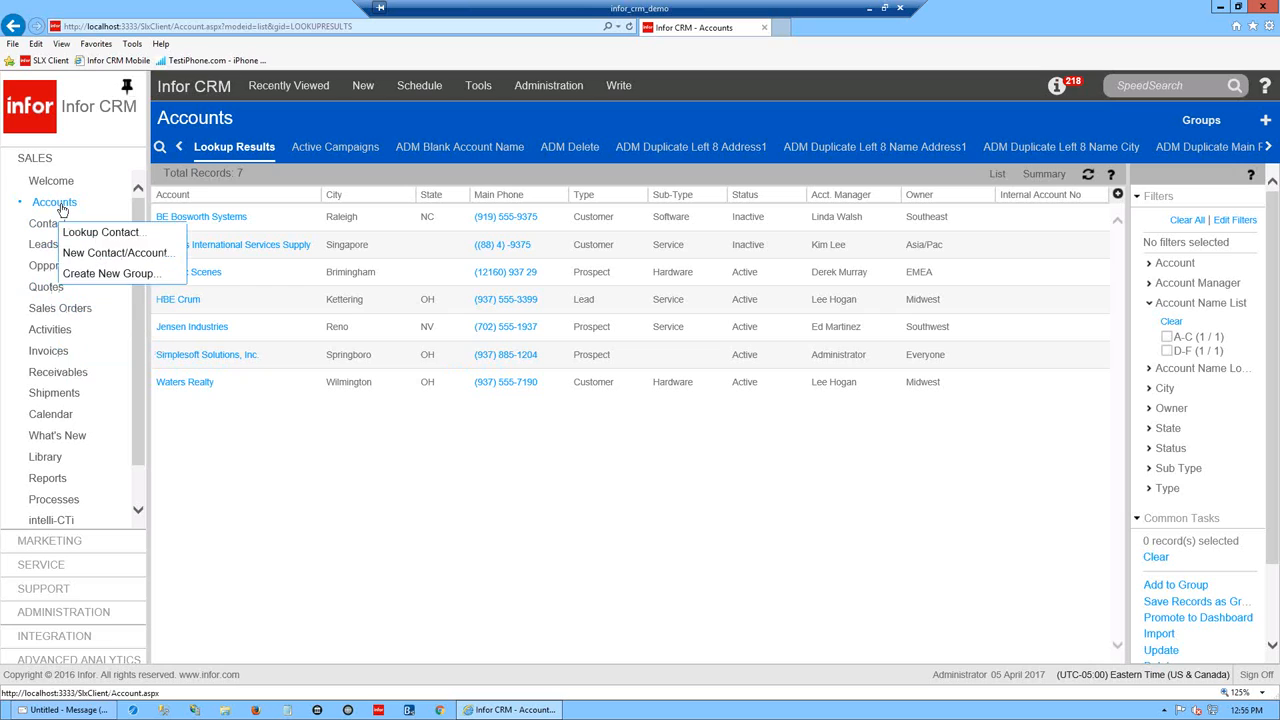
click(35, 567)
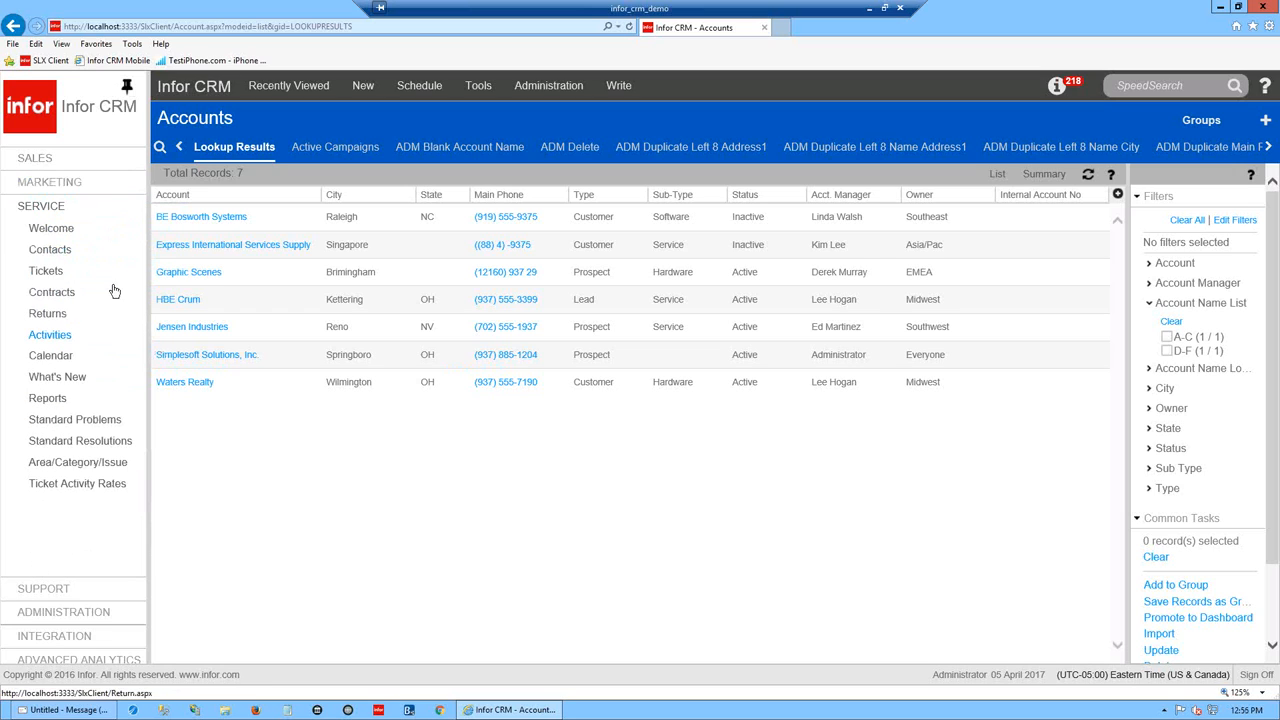
mouse_move(52, 274)
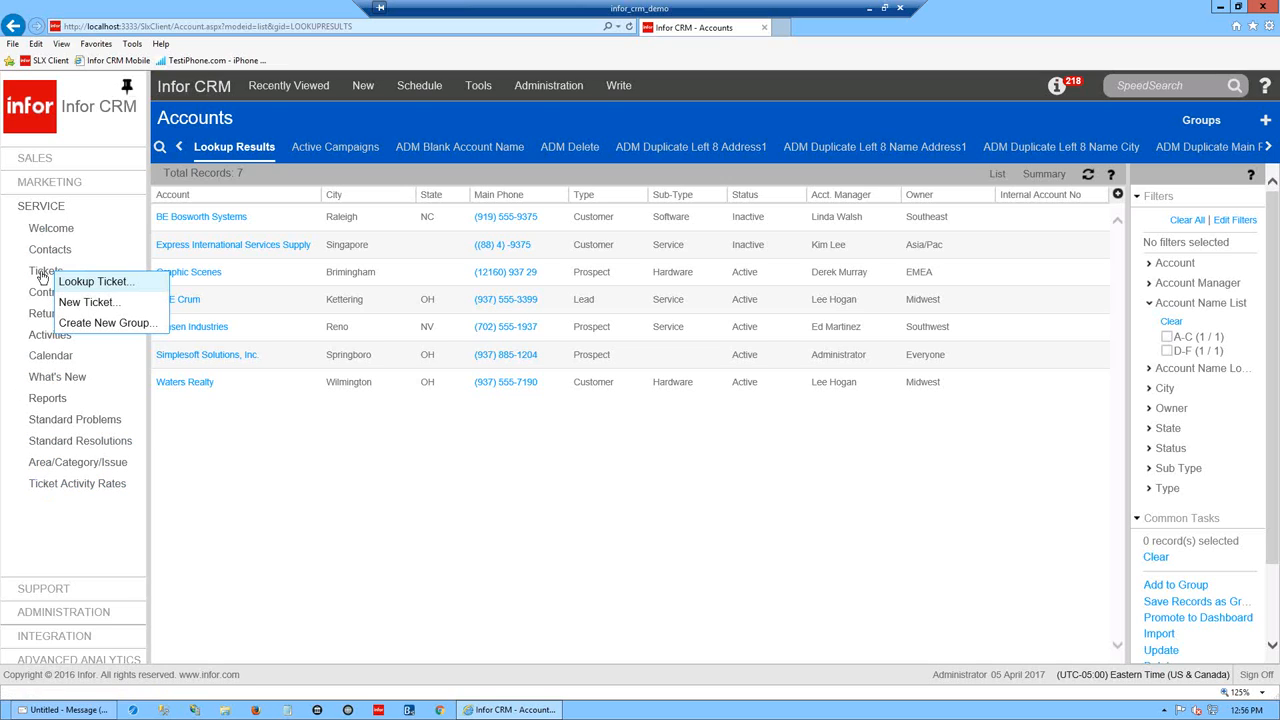
click(45, 168)
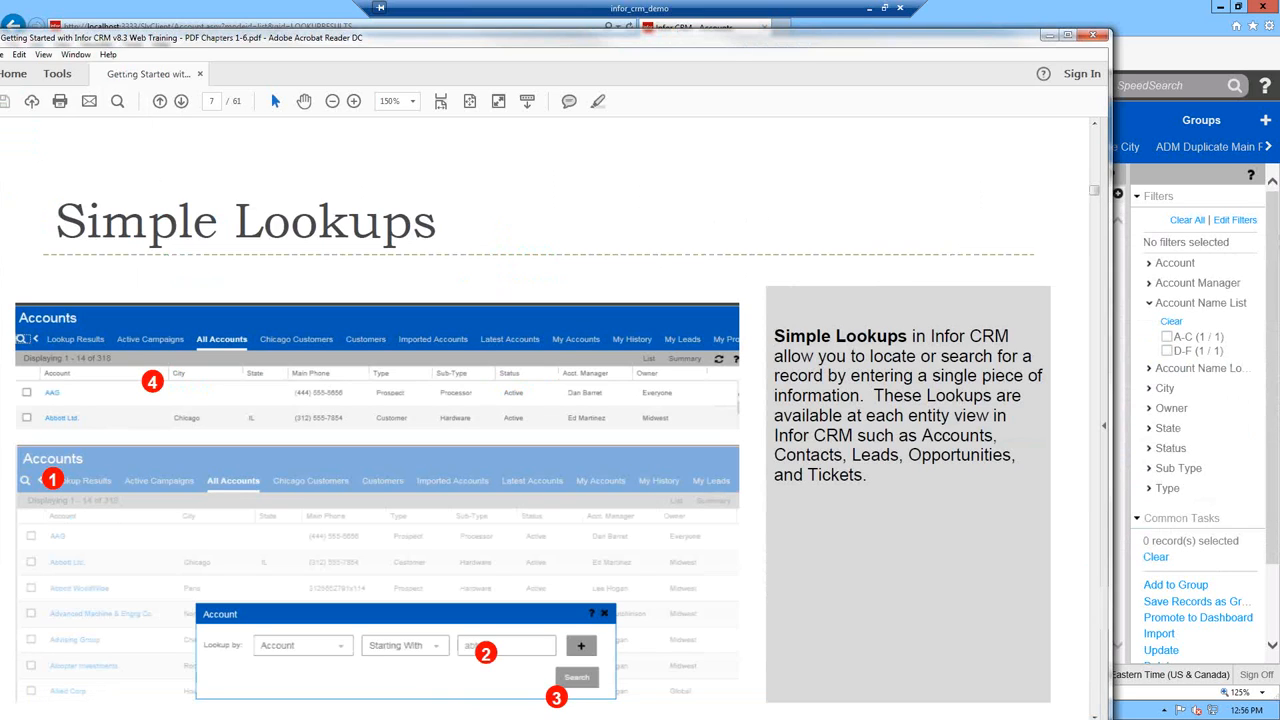
- Scroll the training PDF down to page 9, moving the Acrobat window aside to the right
drag(592, 42, 720, 15)
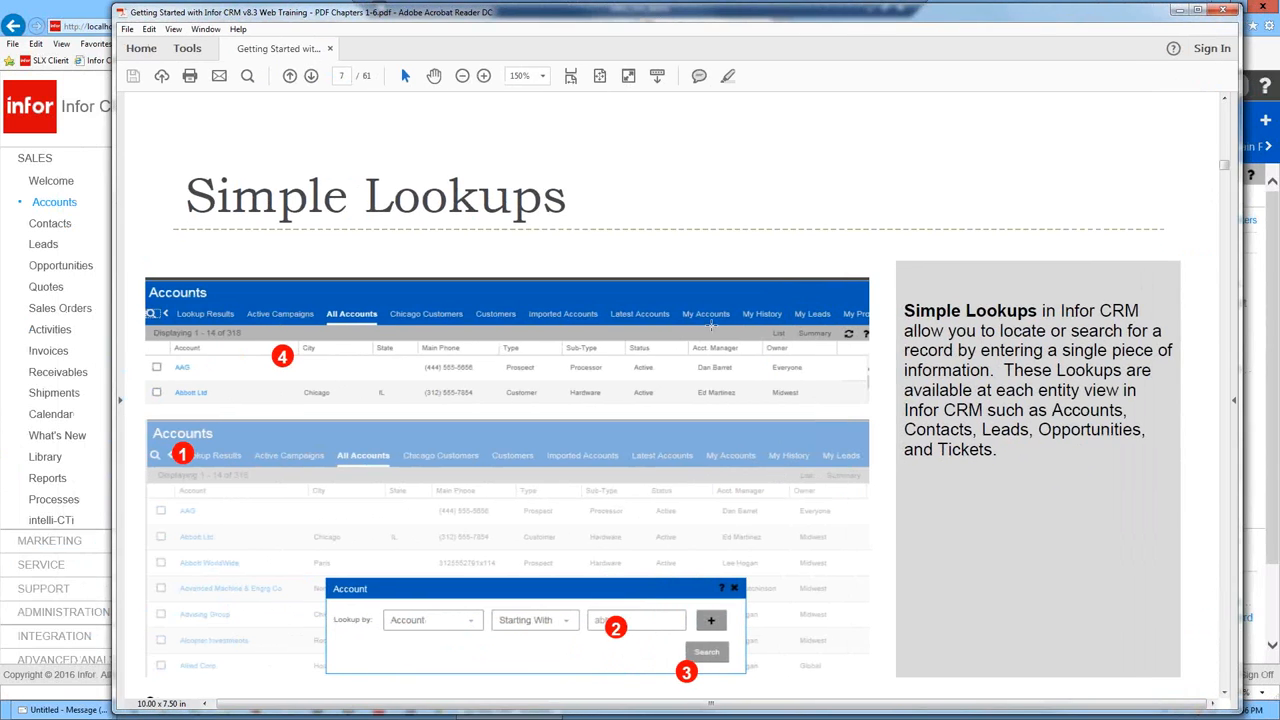
scroll(713, 330, down, 1)
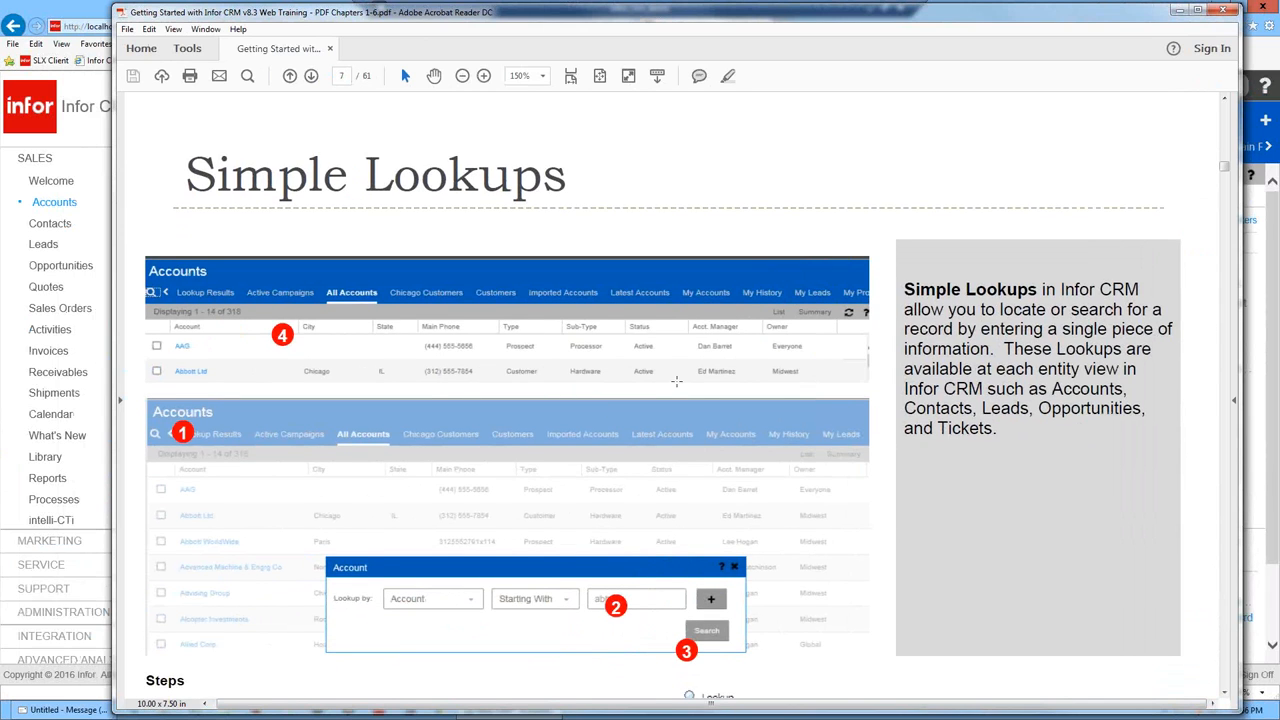
scroll(686, 380, down, 1)
scroll(750, 338, down, 1)
scroll(750, 338, down, 2)
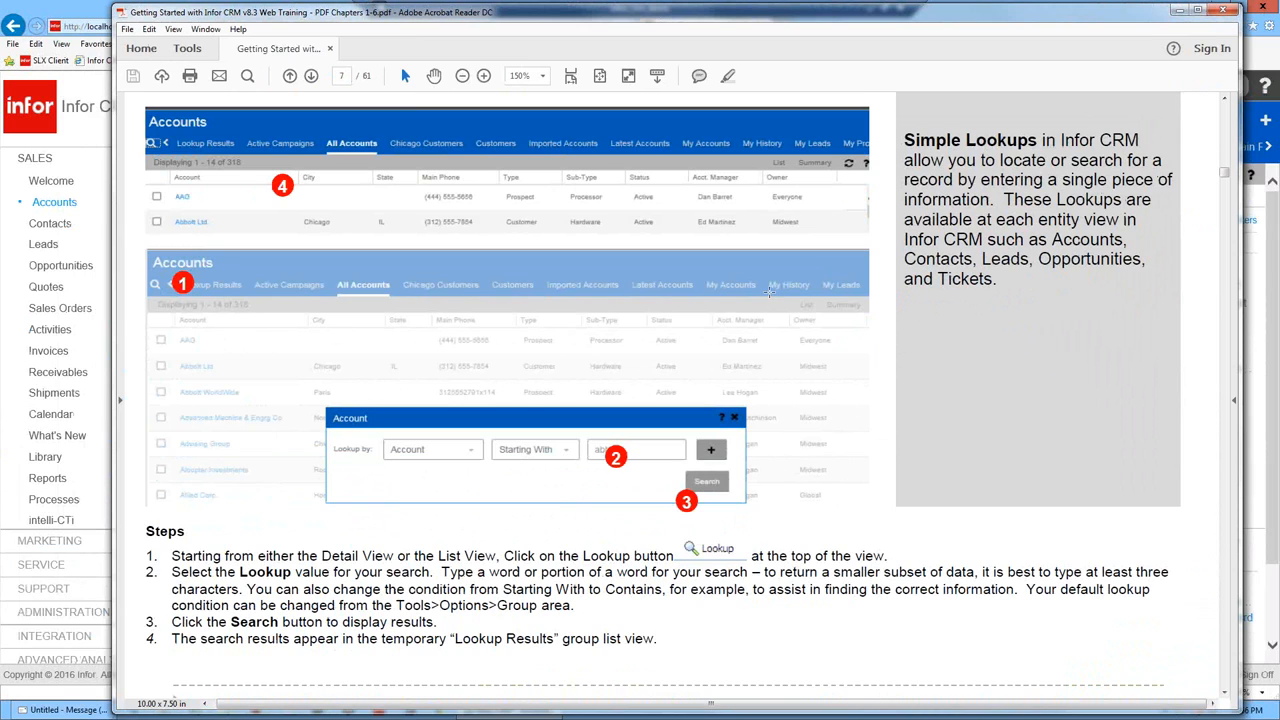
scroll(769, 292, down, 1)
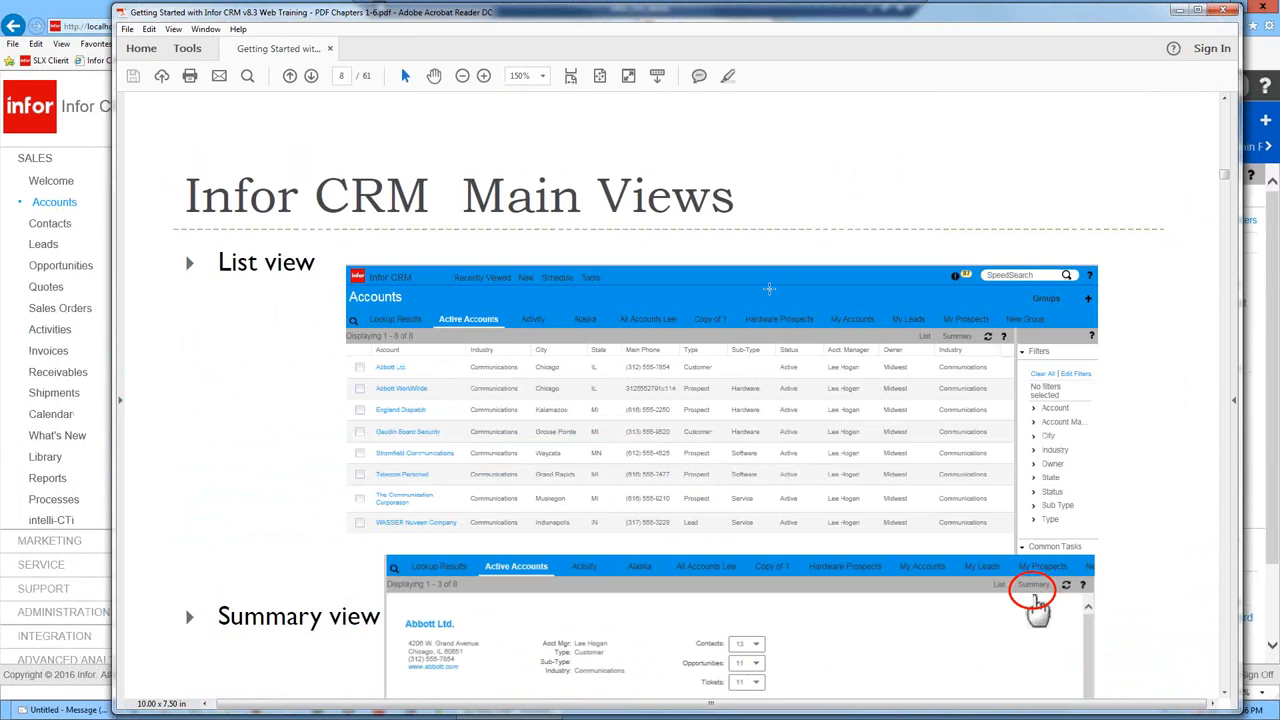
scroll(769, 289, down, 1)
scroll(769, 287, down, 1)
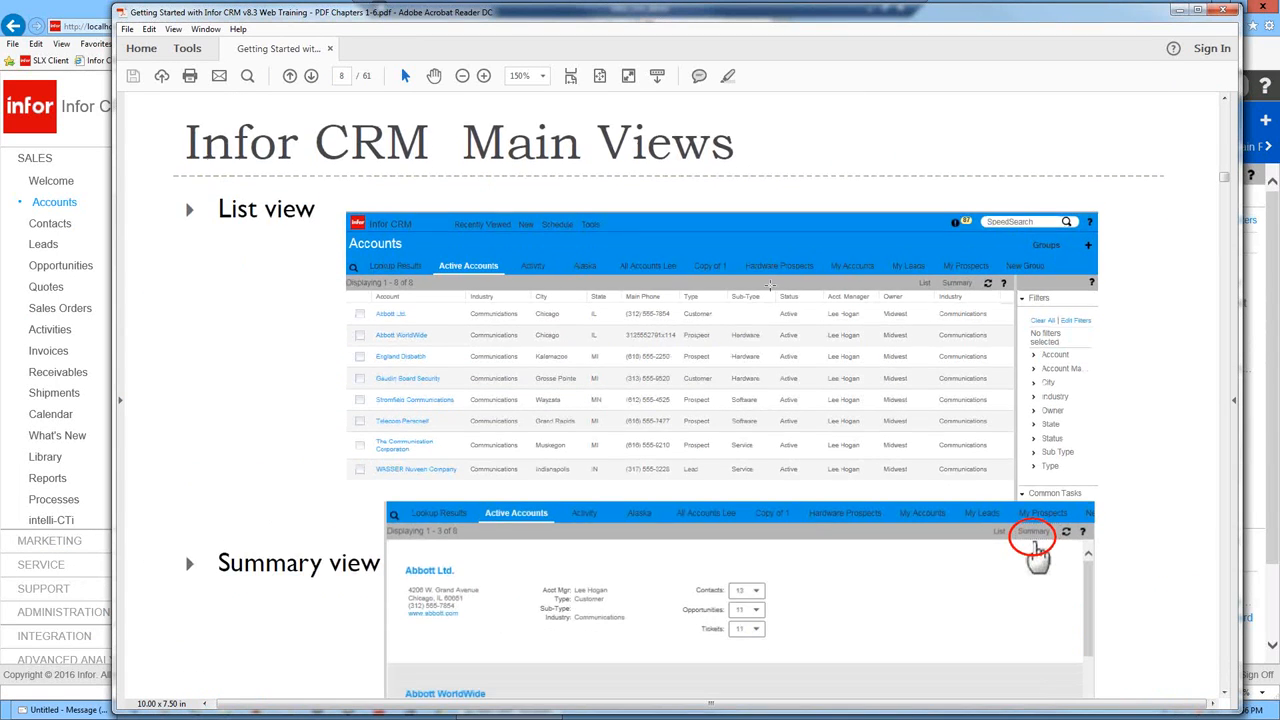
scroll(773, 284, down, 3)
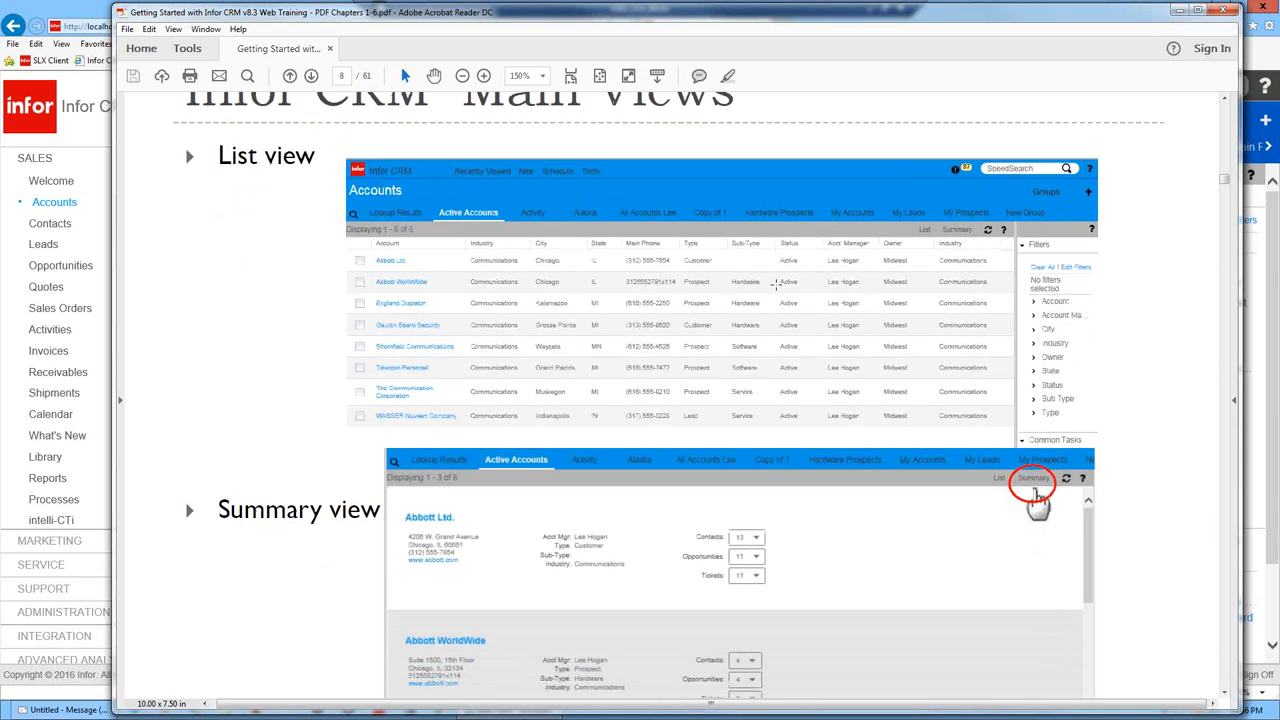
scroll(785, 268, down, 5)
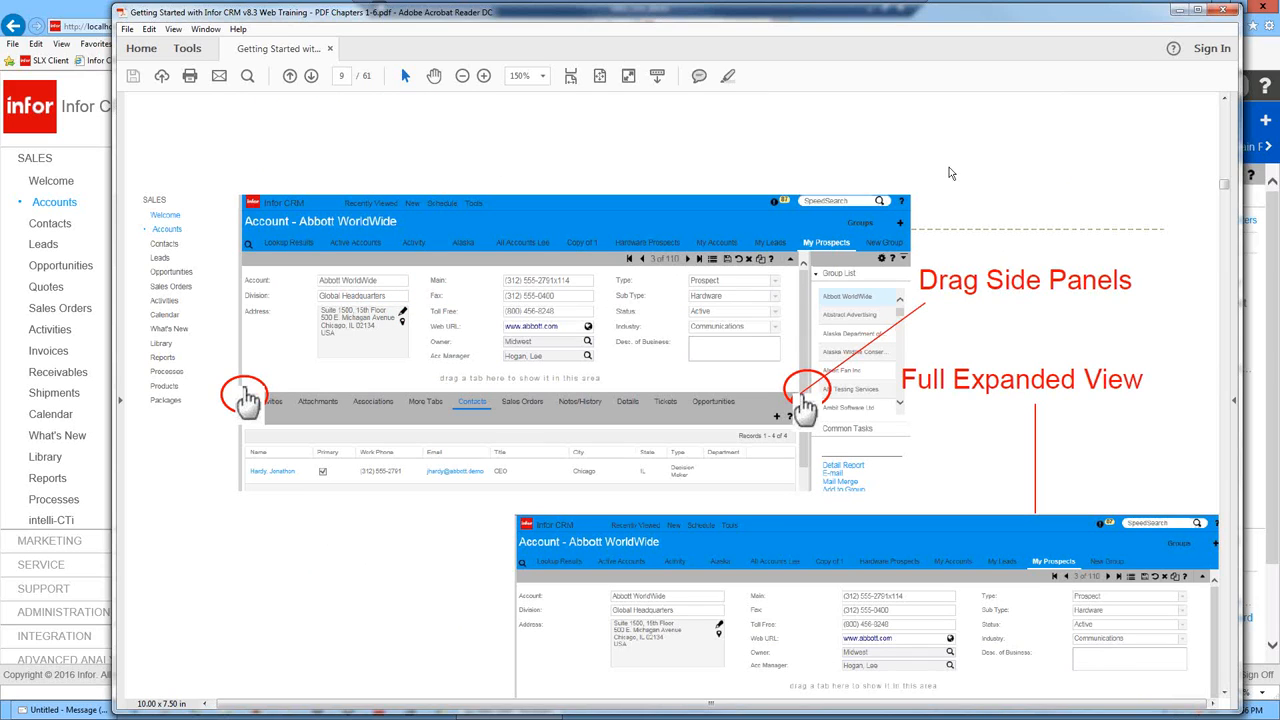
drag(1001, 18, 1279, 2)
- Open BE Bosworth Systems, move Contacts into the bottom tab bar, then bring the PDF over the CRM
click(660, 526)
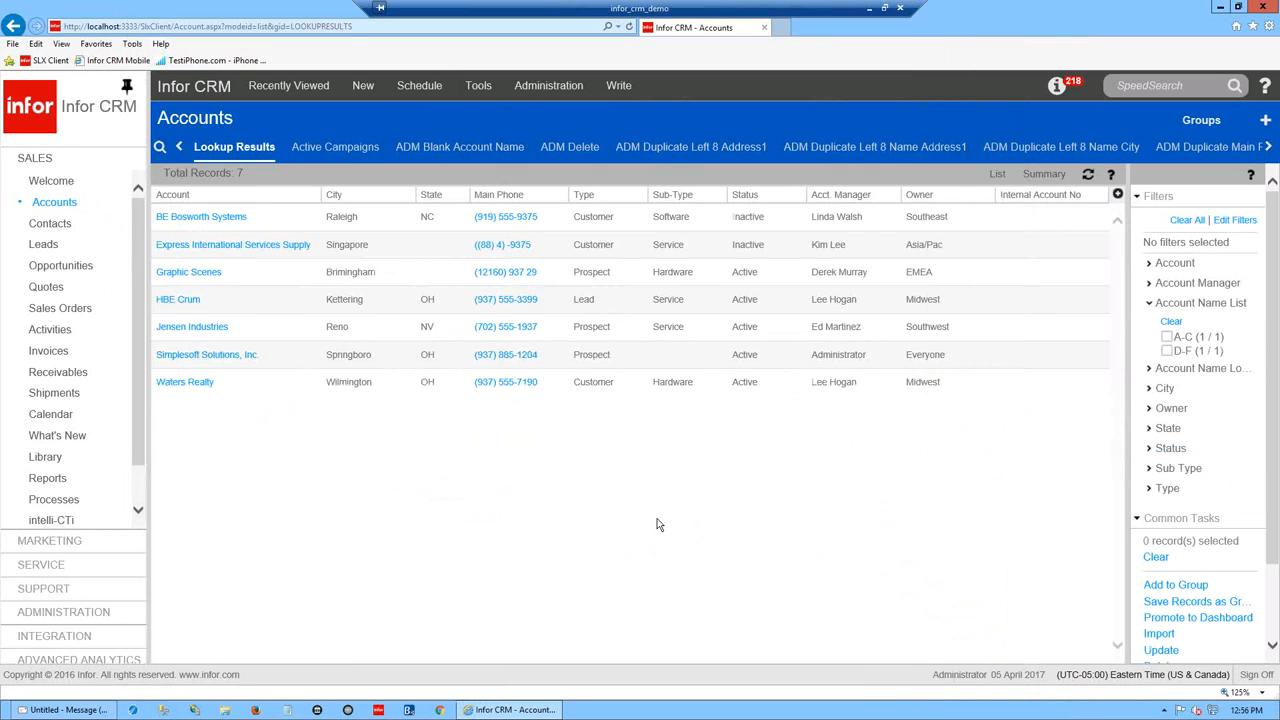
click(200, 217)
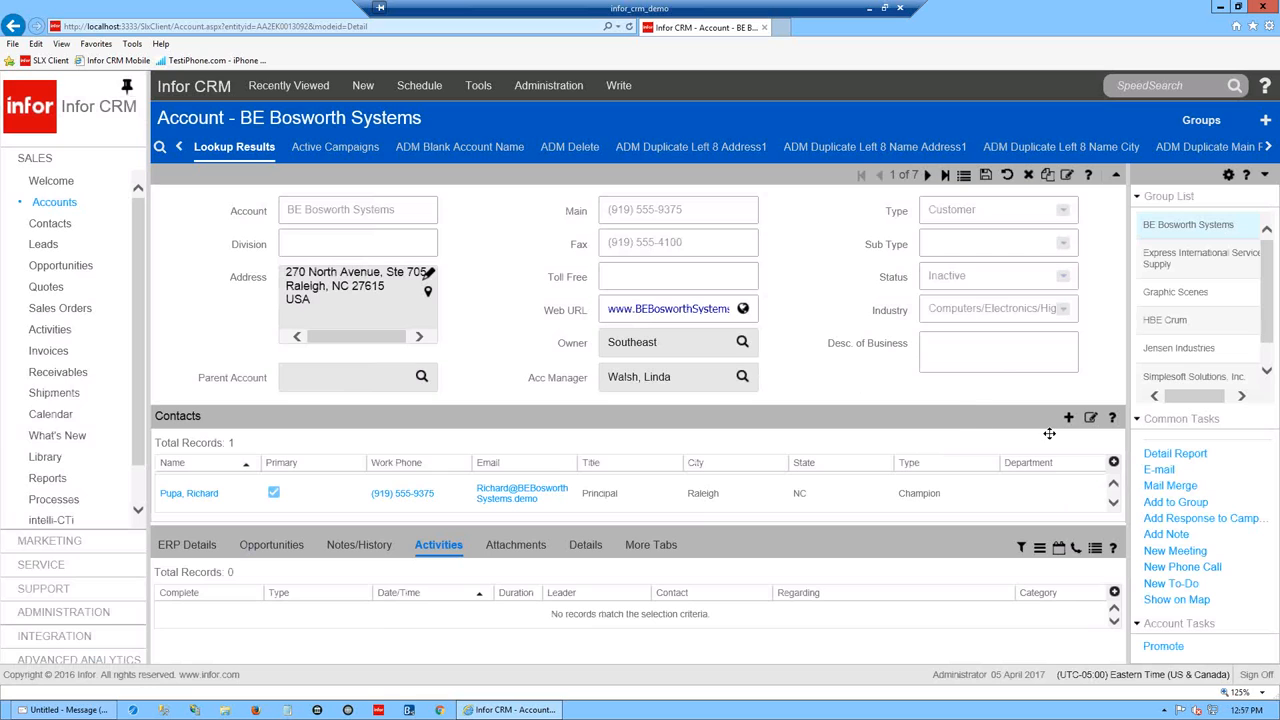
mouse_move(972, 415)
mouse_down()
mouse_move(880, 553)
mouse_move(716, 553)
mouse_up()
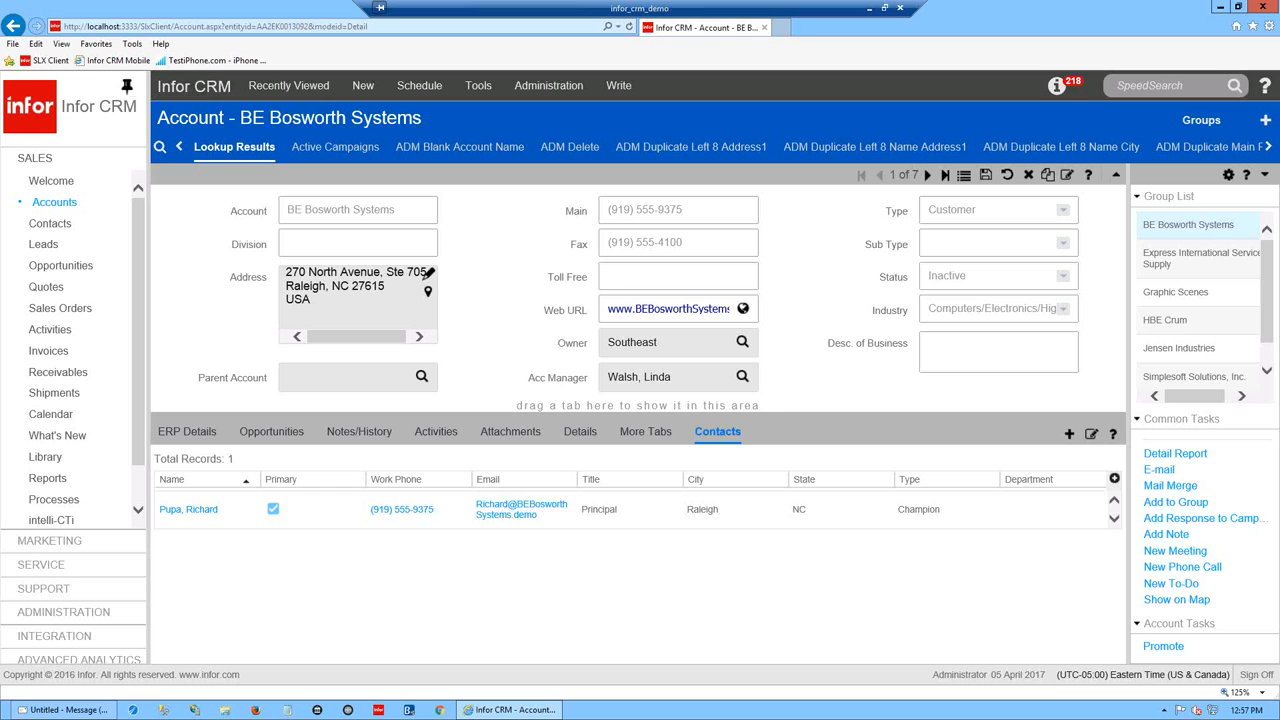
key(alt+Tab)
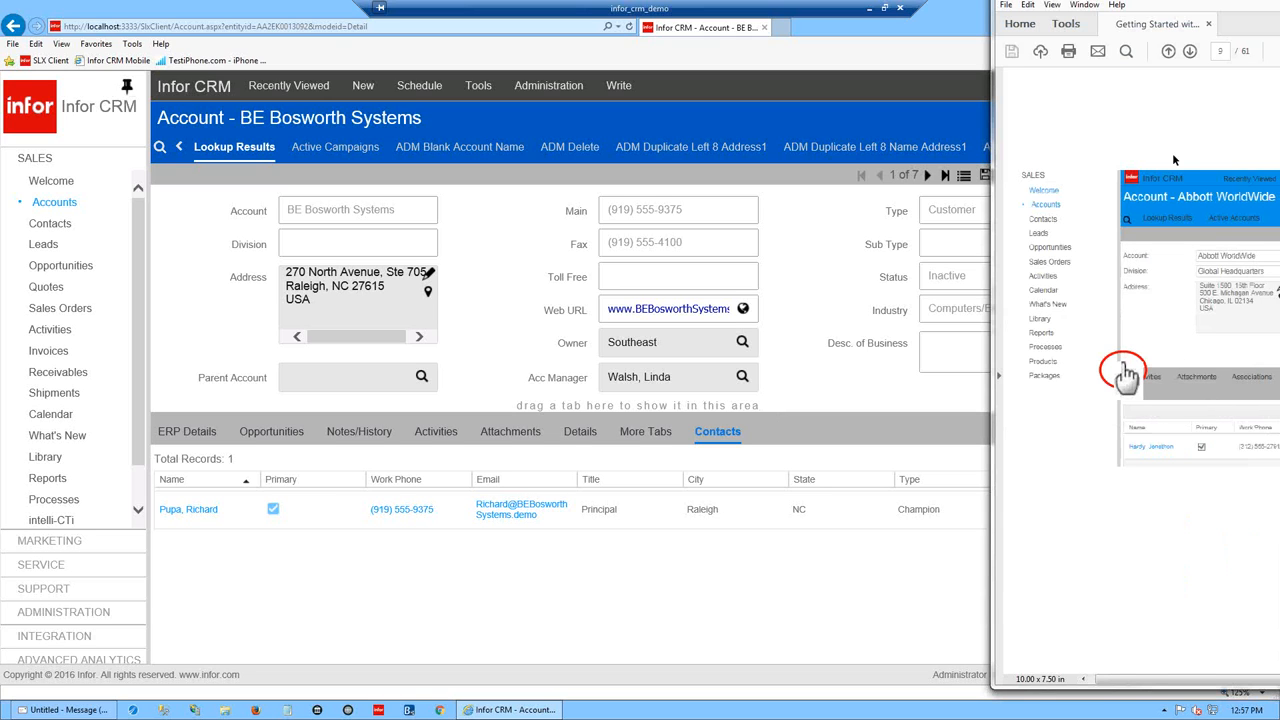
drag(1279, 5, 1279, 104)
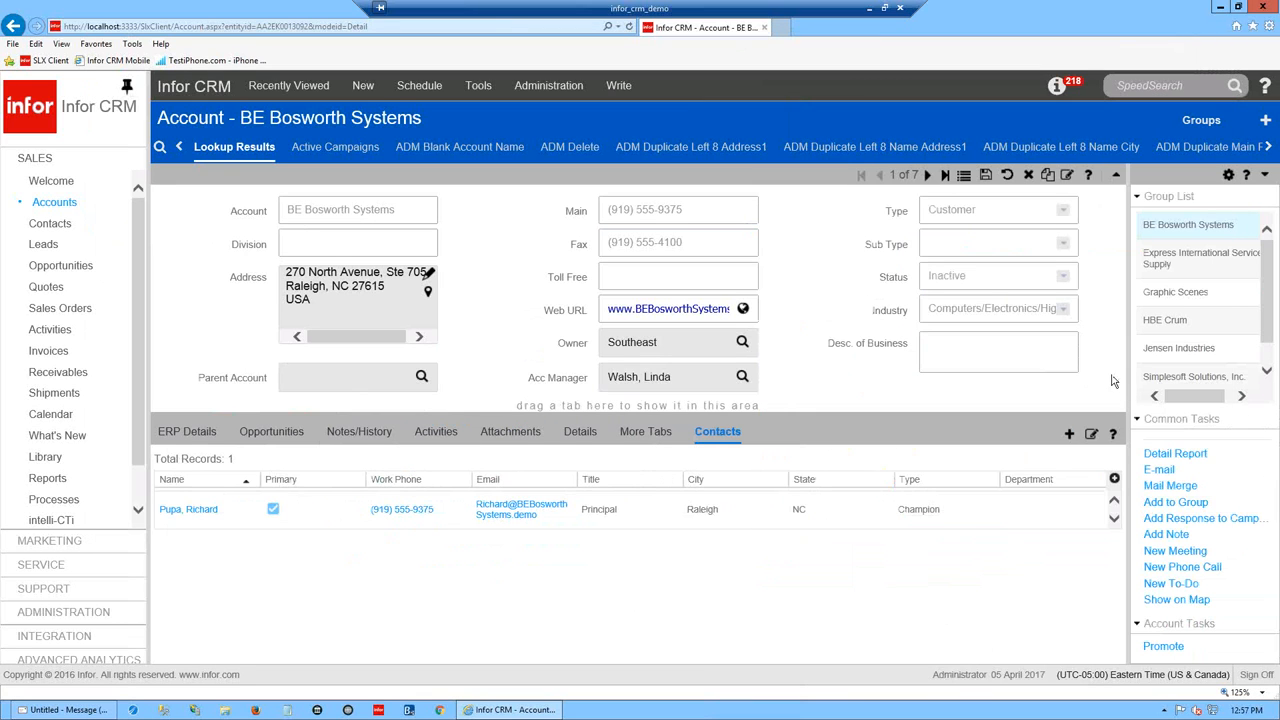
- Widen the account detail area by resizing the left navigation and right Group List panels
drag(1125, 377, 876, 377)
drag(153, 386, 397, 390)
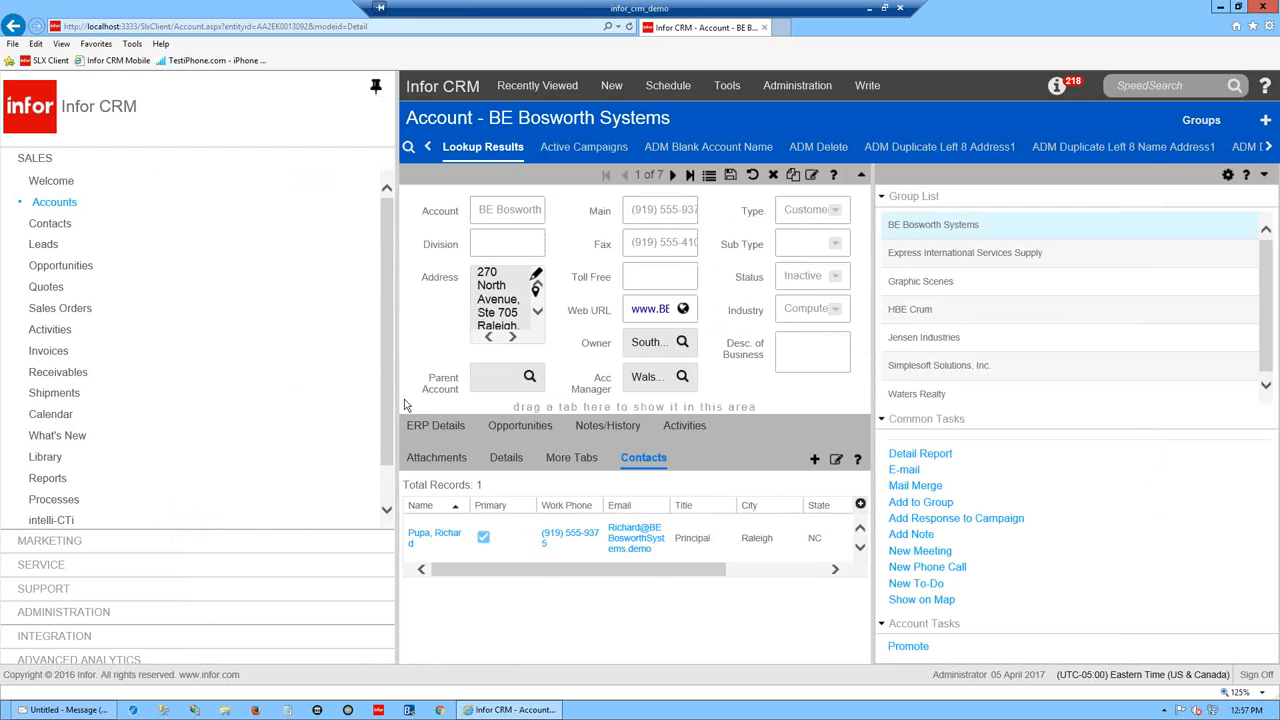
drag(395, 389, 77, 351)
drag(212, 349, 77, 351)
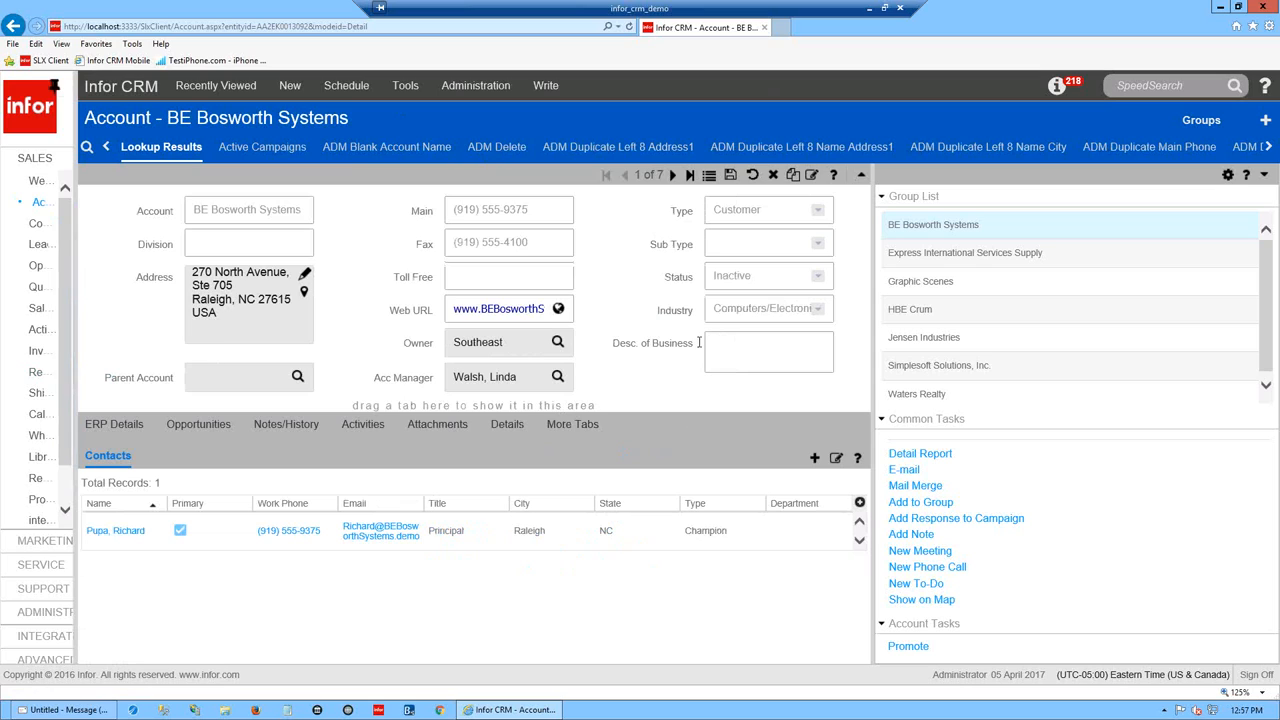
drag(924, 421, 1225, 300)
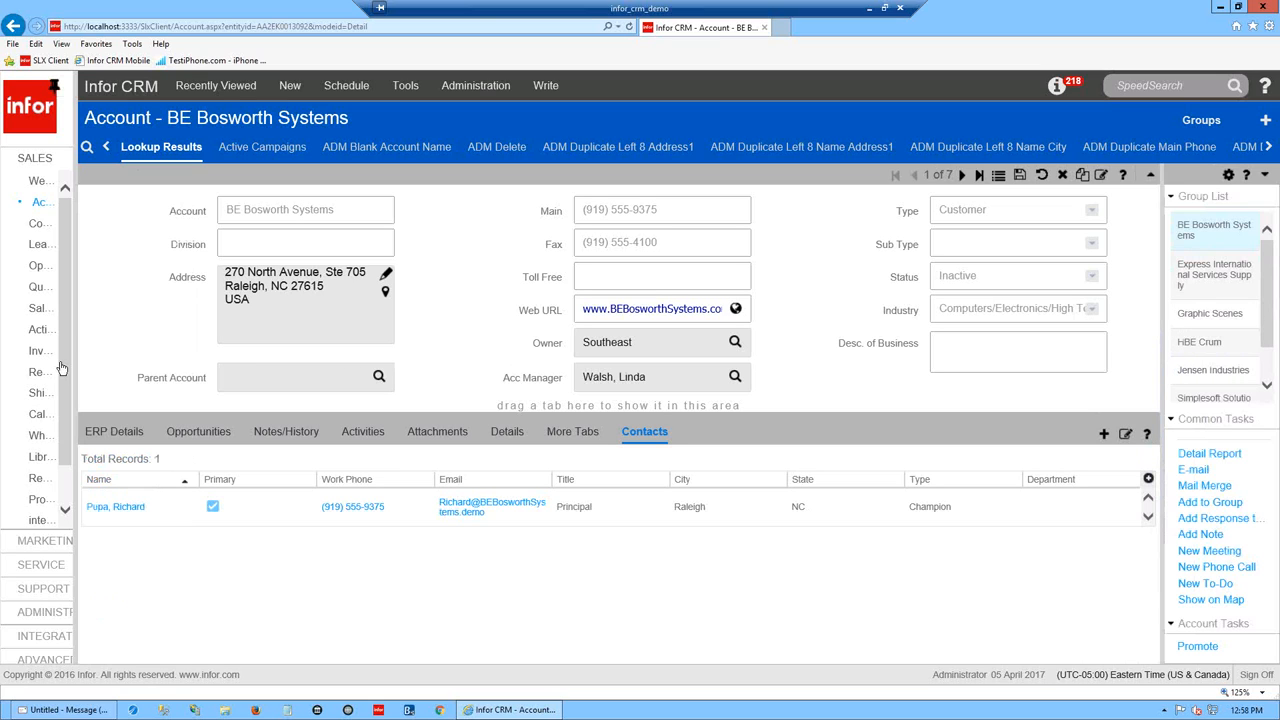
drag(74, 365, 116, 375)
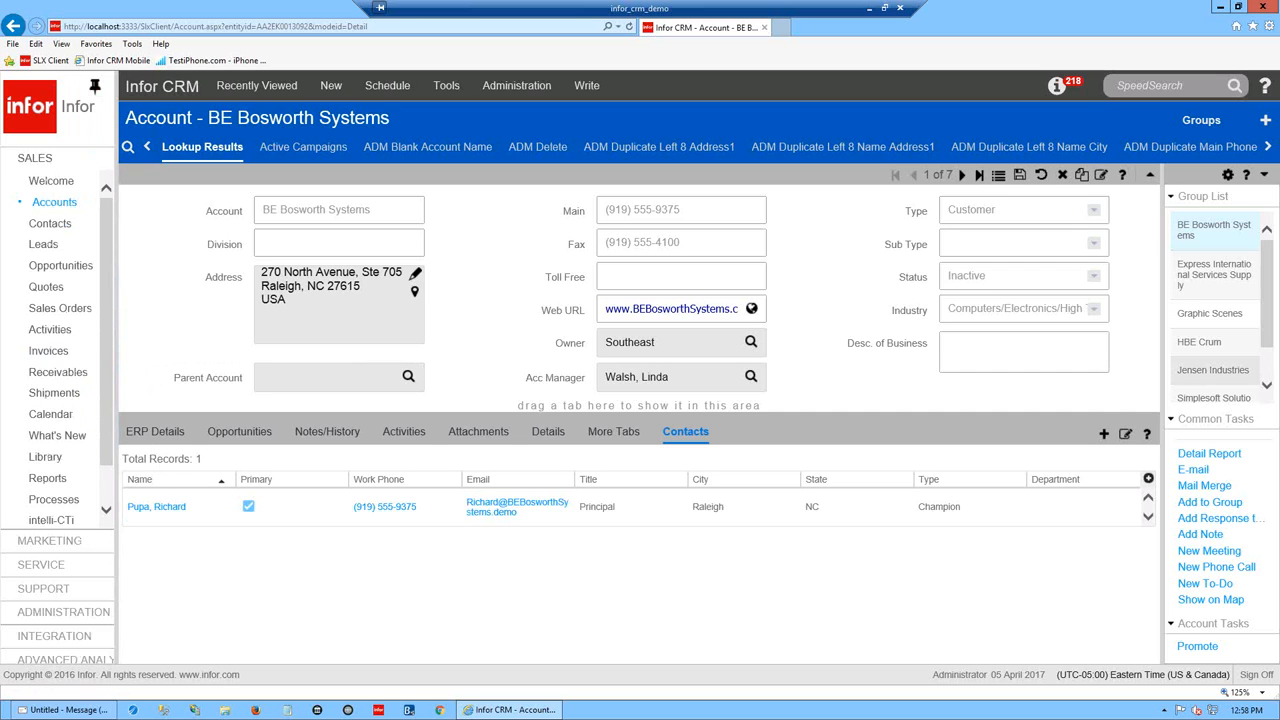
- Scroll the training PDF to the Main Views slide on page 10 and close it
drag(645, 152, 428, 52)
scroll(495, 370, down, 3)
scroll(495, 370, down, 5)
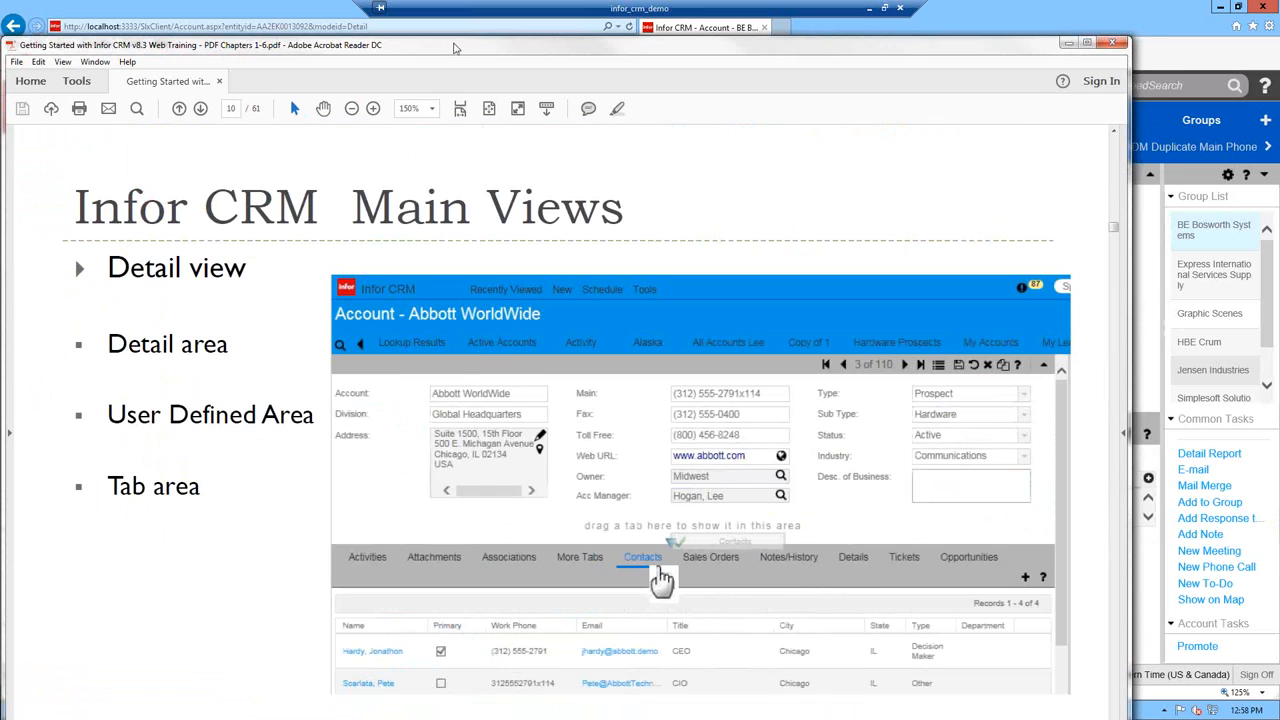
click(1118, 46)
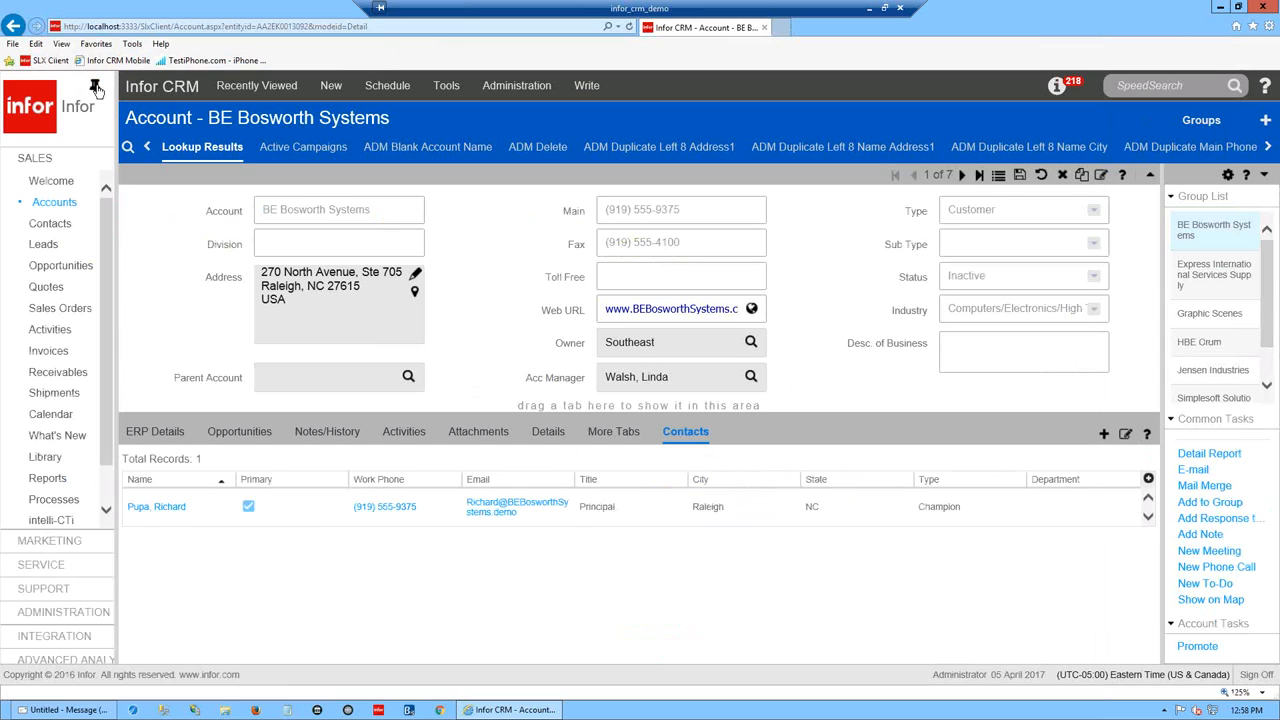
click(95, 88)
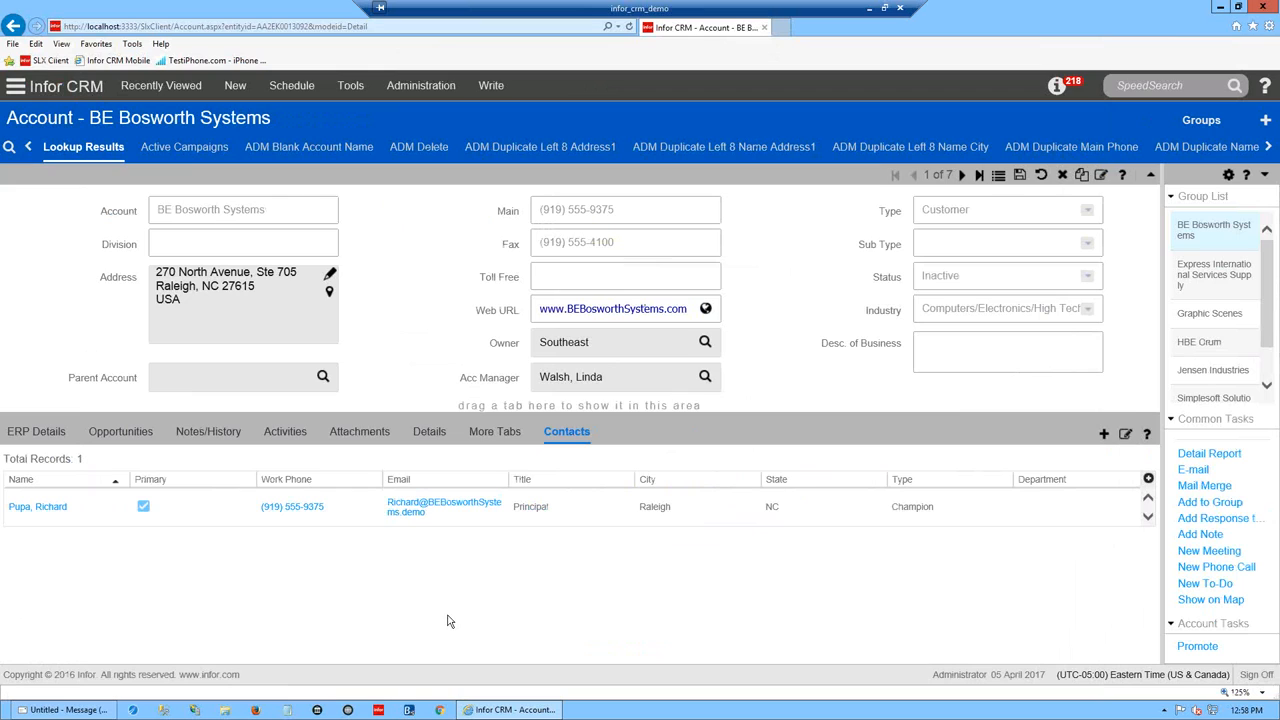
click(16, 88)
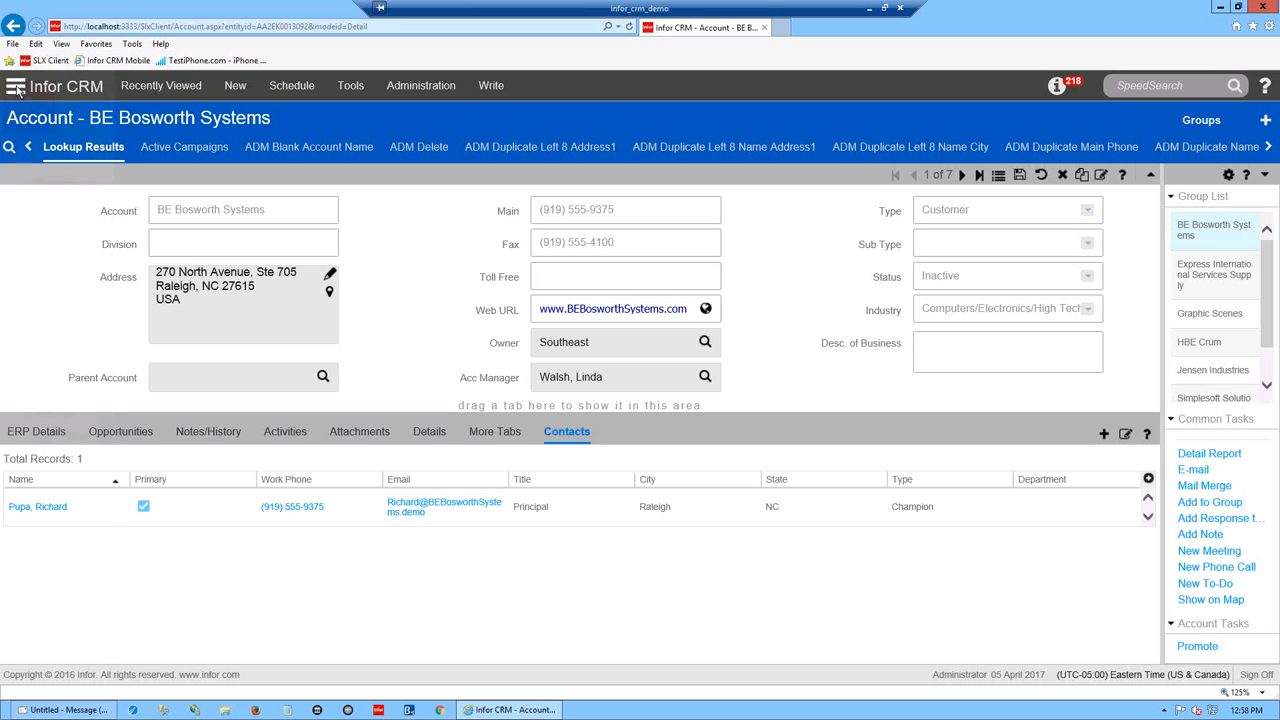
click(93, 89)
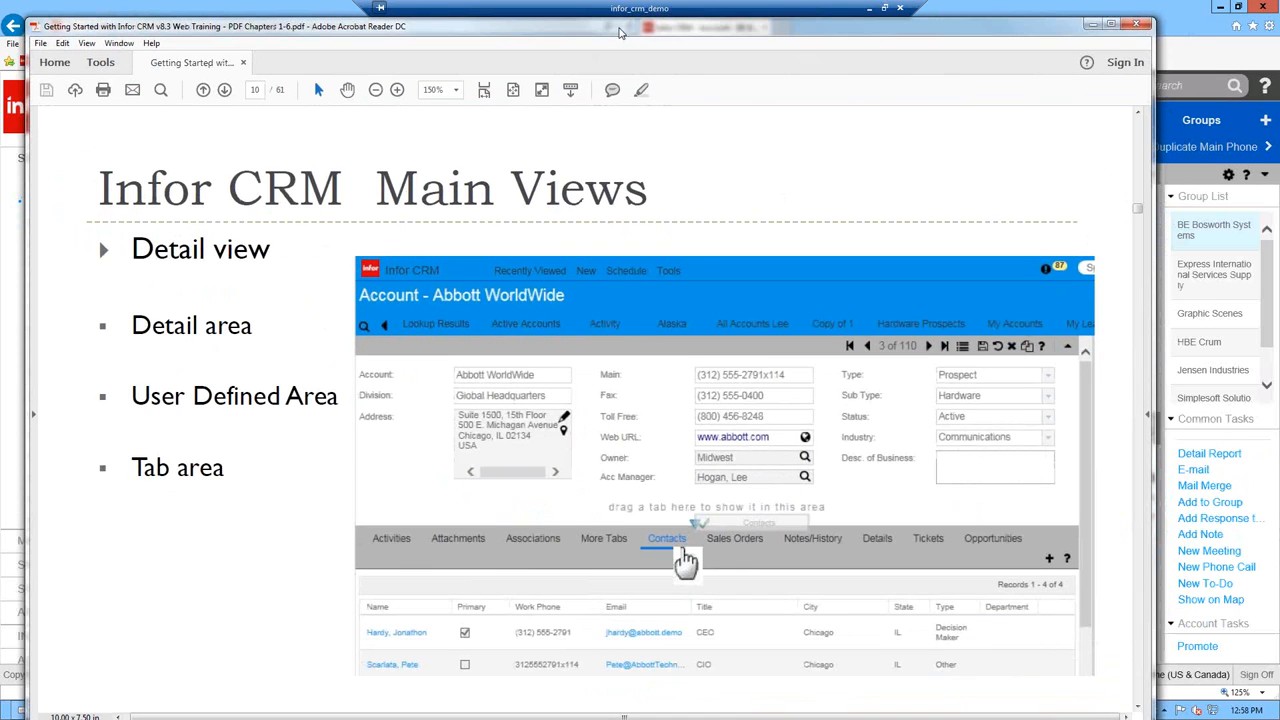
- Scroll page 10 to reveal the caption about dragging tabs into the User Defined area
scroll(869, 437, down, 1)
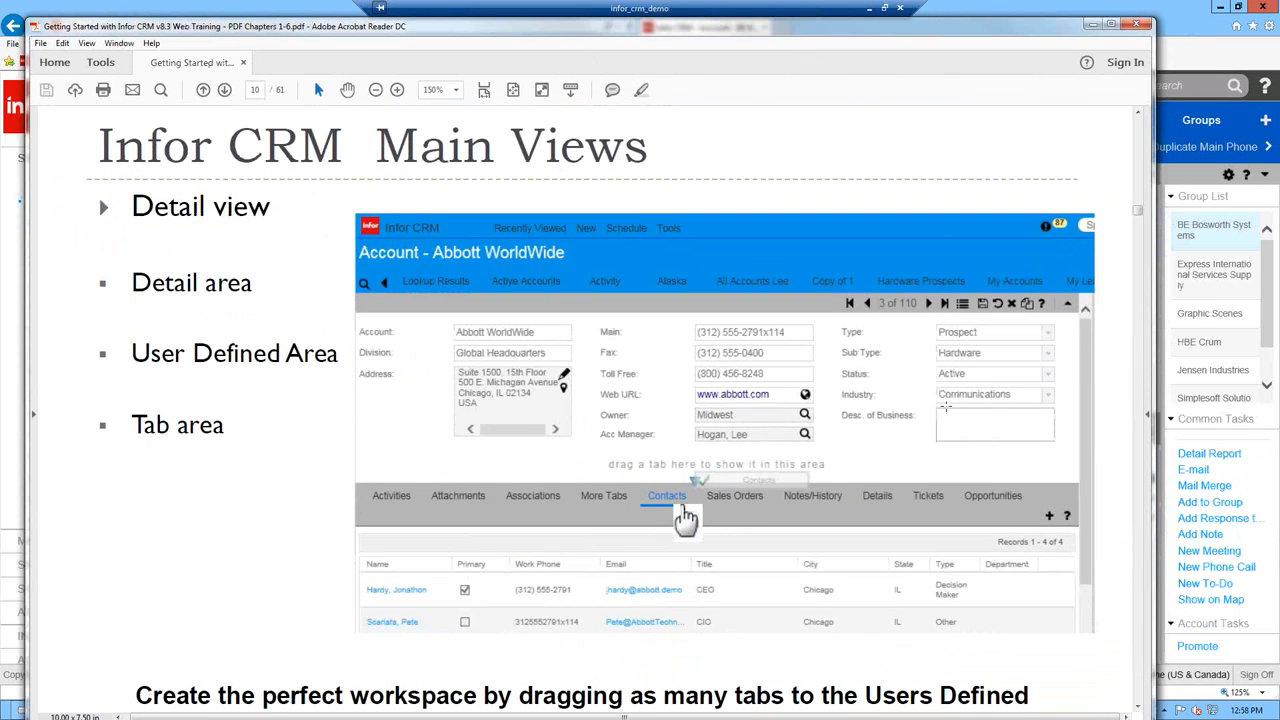
scroll(945, 407, down, 3)
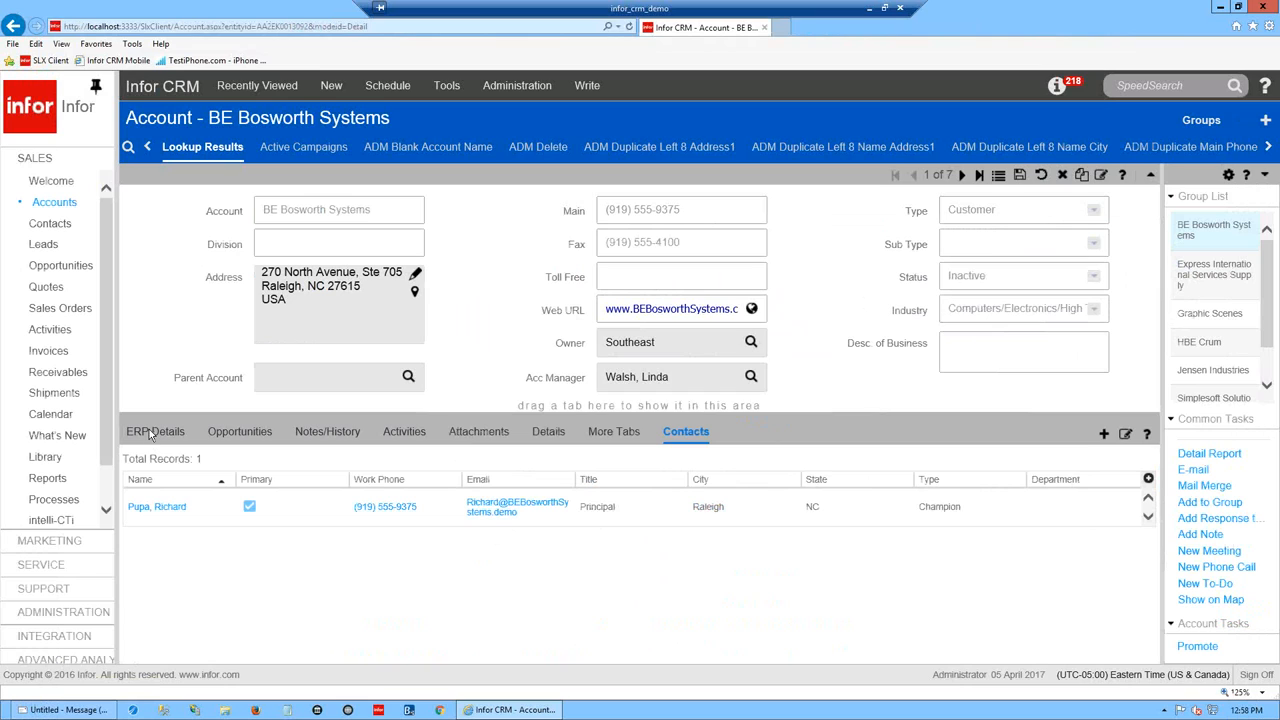
- Add the Invoices tab to the account tab bar and move ERP Details into More Tabs
click(622, 434)
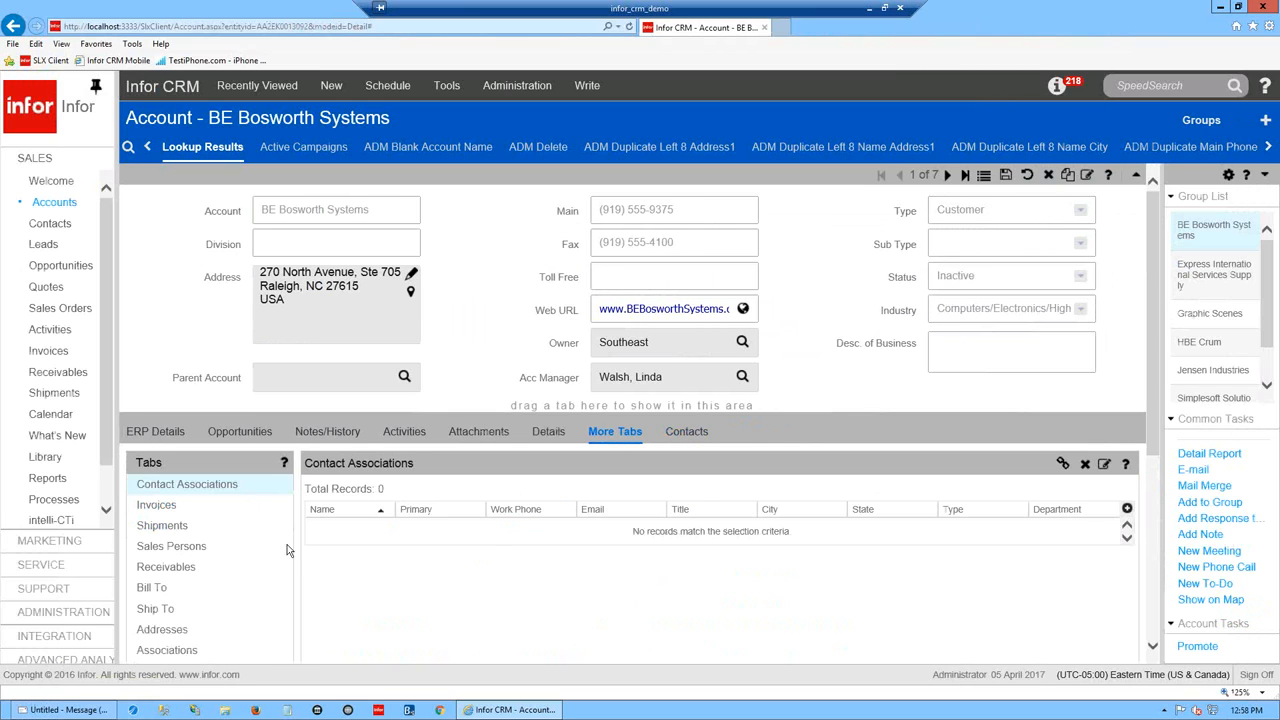
drag(150, 505, 516, 431)
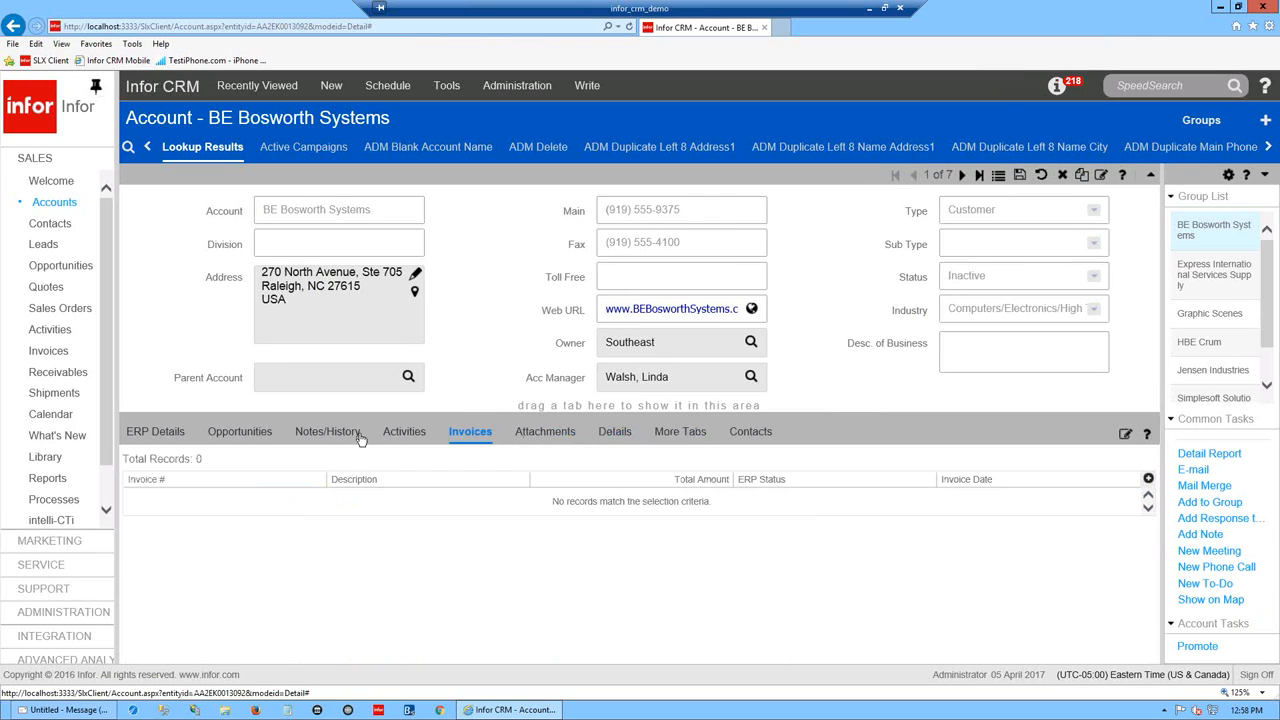
drag(155, 432, 250, 605)
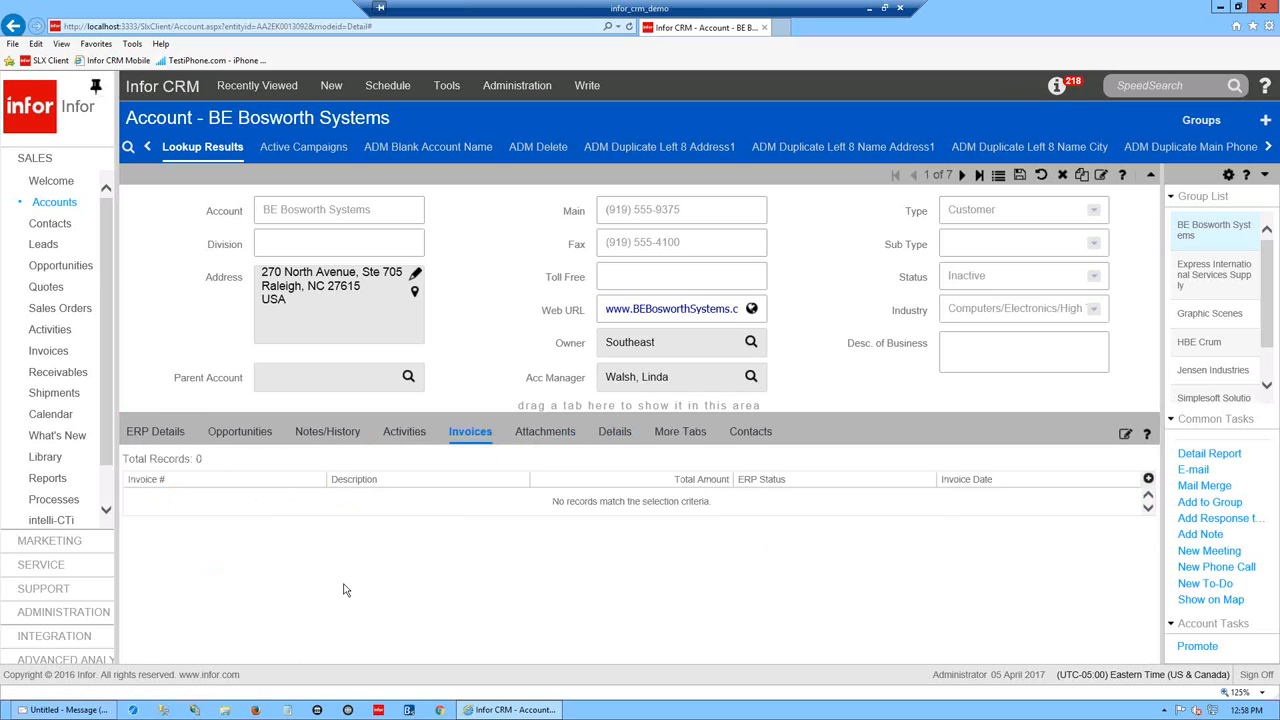
click(677, 434)
drag(155, 432, 190, 550)
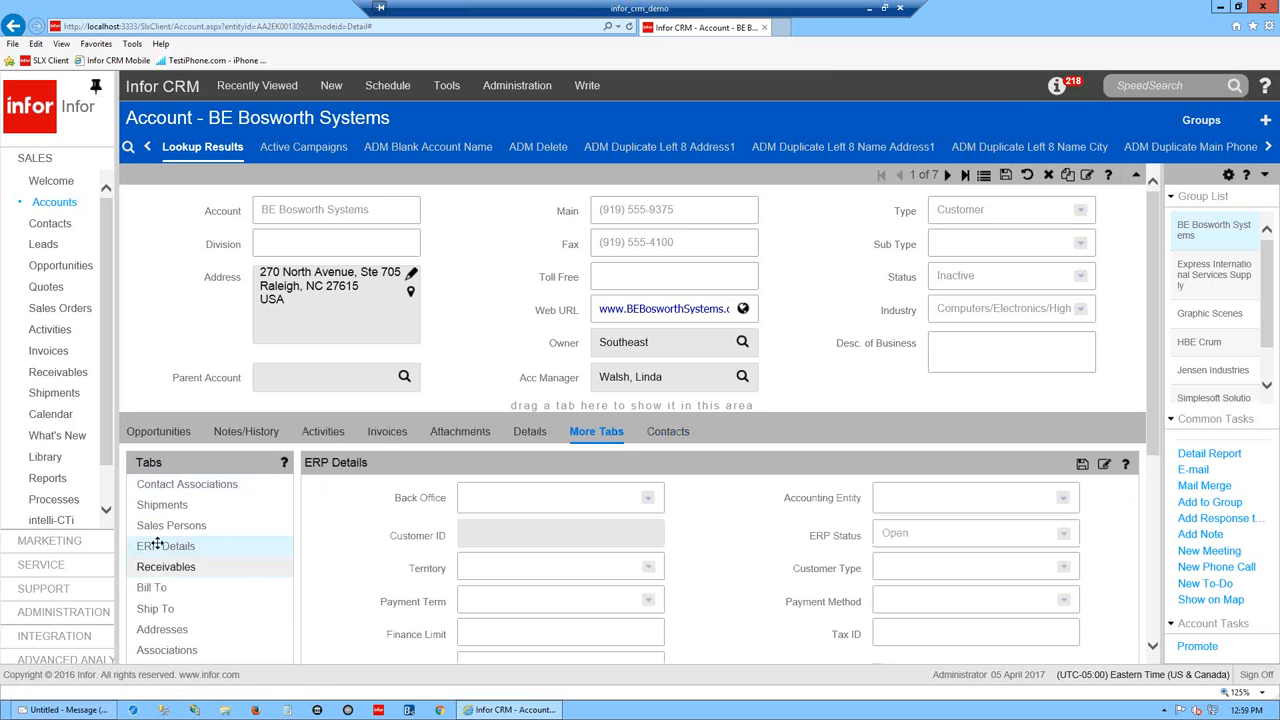
- Put the Contacts tab first on the bar and bring the training PDF back over the CRM
drag(152, 588, 363, 551)
mouse_move(672, 431)
mouse_down()
mouse_move(235, 432)
mouse_move(230, 470)
mouse_move(704, 428)
mouse_move(630, 431)
mouse_up()
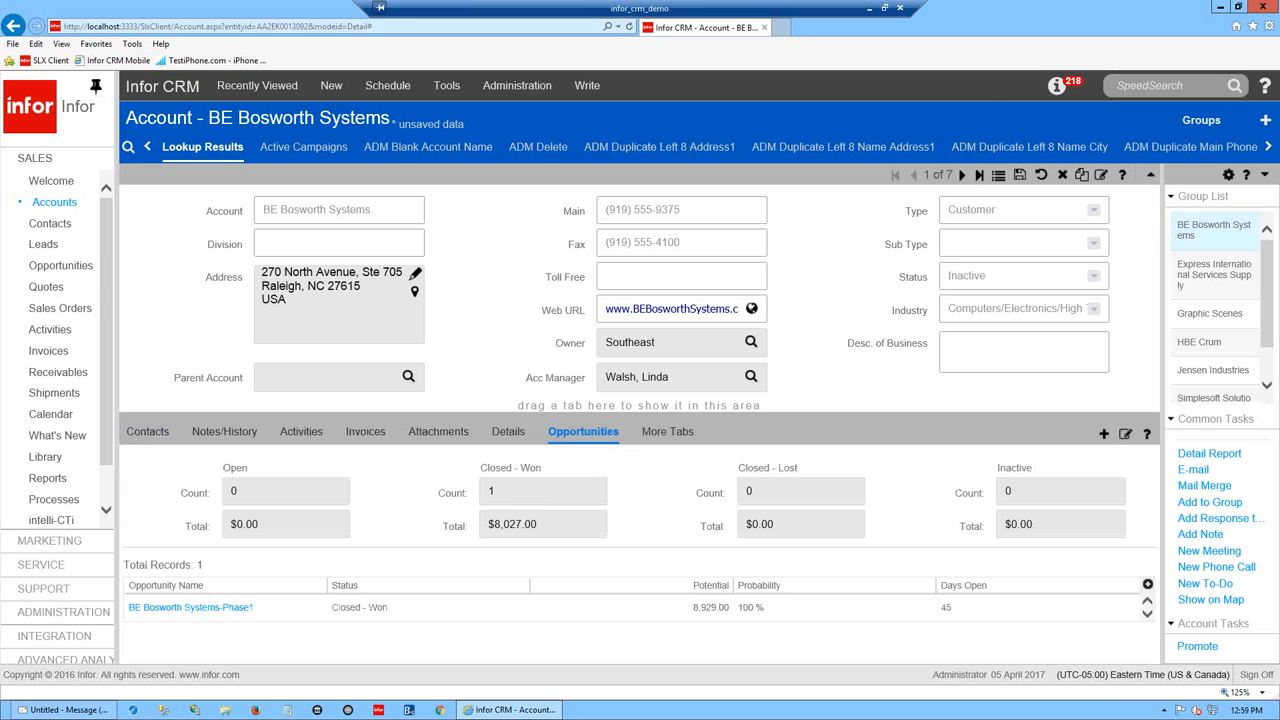
drag(1279, 8, 361, 38)
- Scroll the training PDF from page 11 to the Groups slide on page 12, then bring the CRM forward
scroll(368, 265, down, 3)
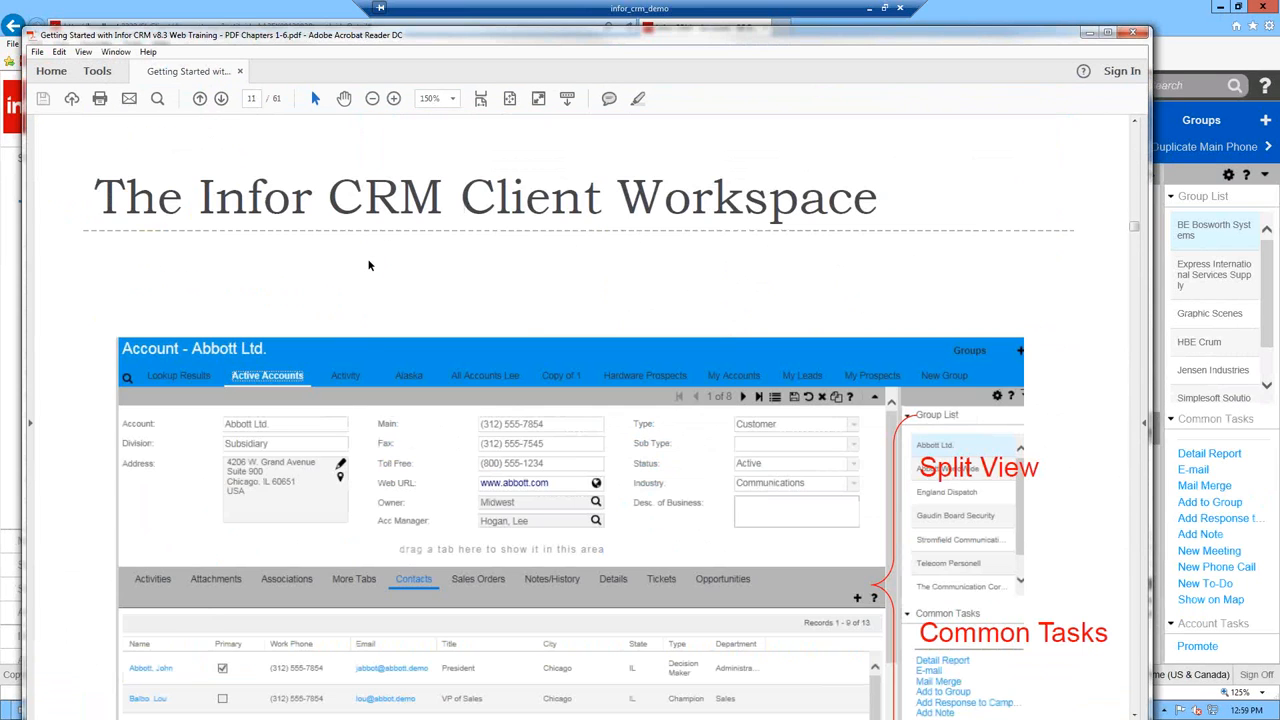
scroll(368, 265, down, 2)
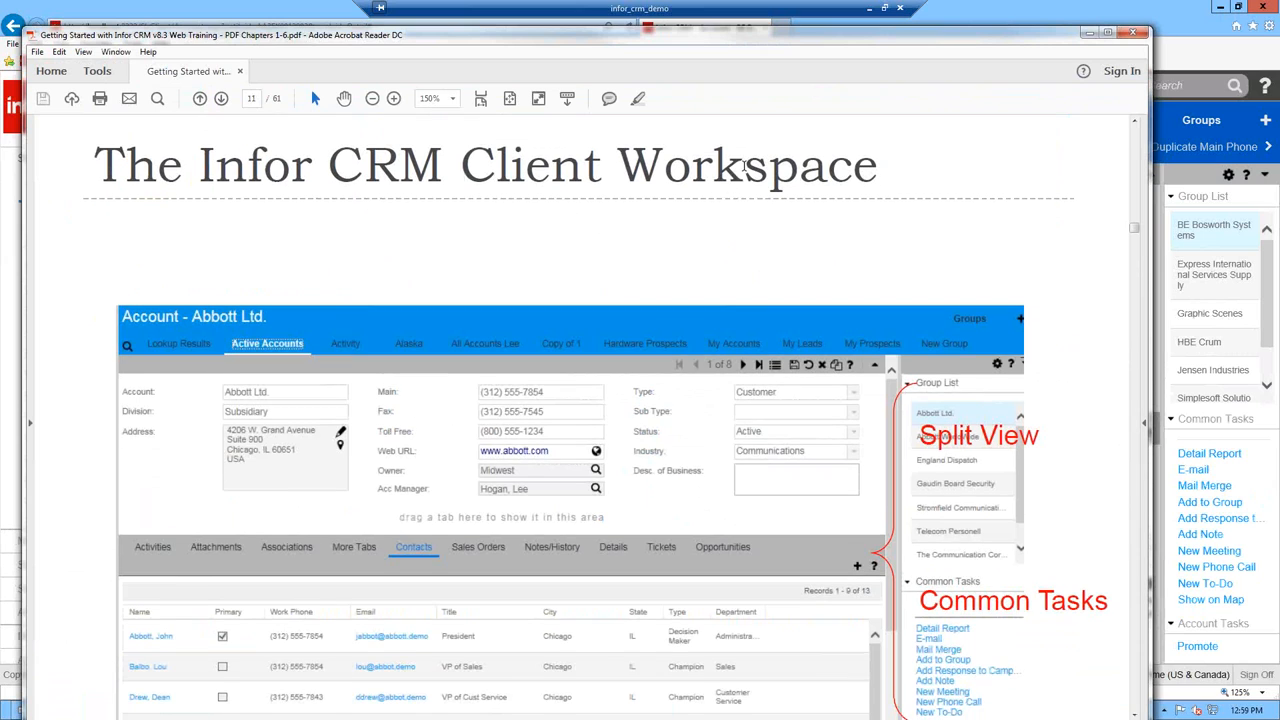
scroll(449, 251, down, 1)
scroll(744, 171, down, 1)
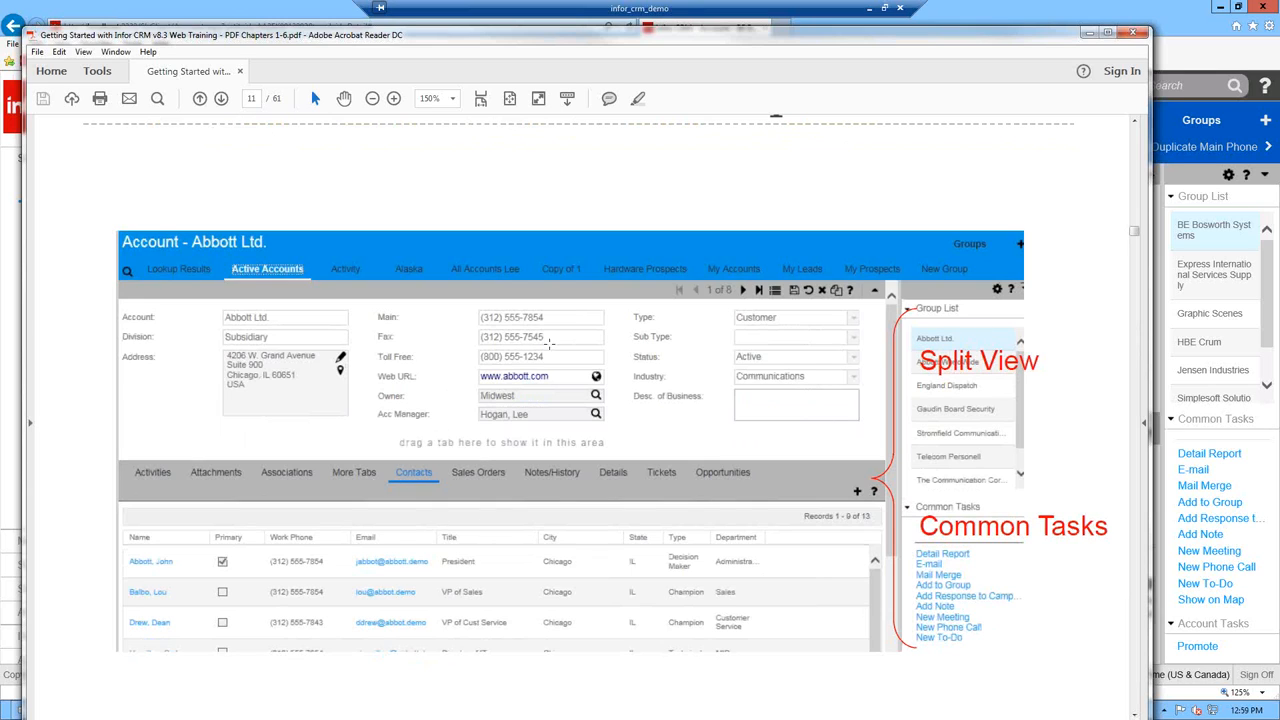
scroll(1015, 530, down, 1)
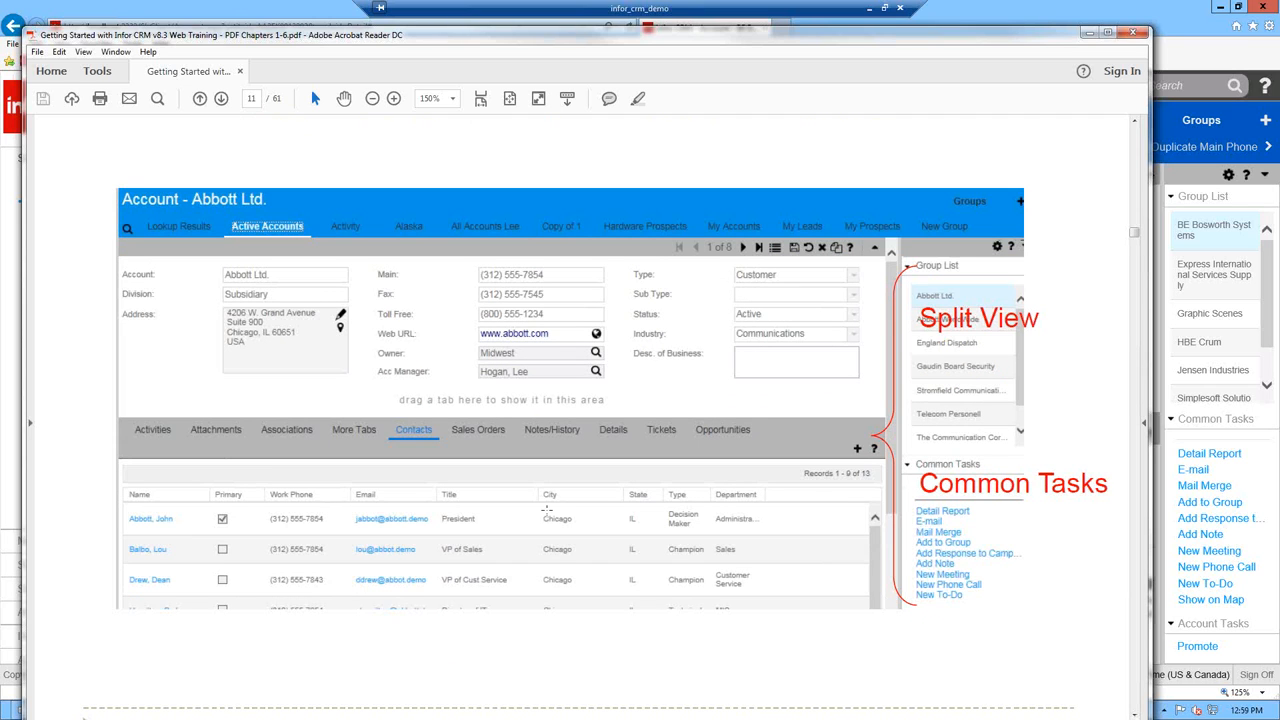
scroll(548, 510, down, 3)
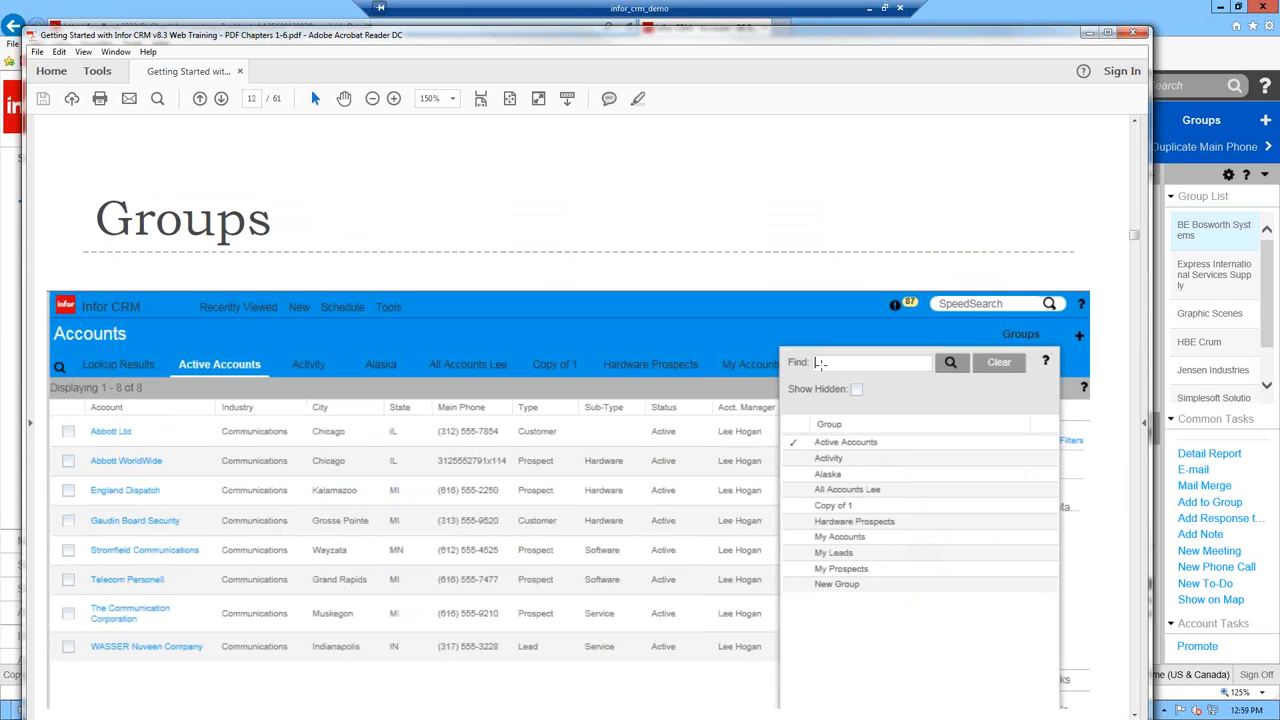
click(1184, 57)
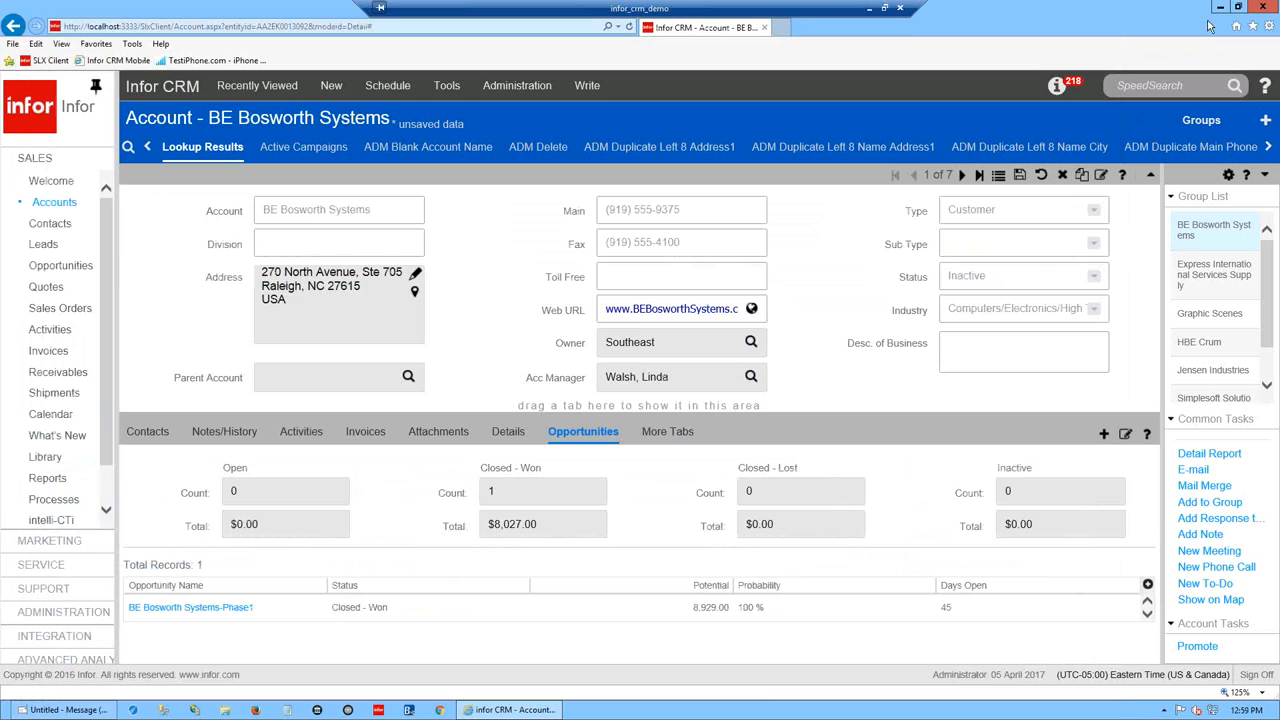
- Search the group manager for 'all' to find All Accounts, clear the search, and return to the PDF
click(1199, 125)
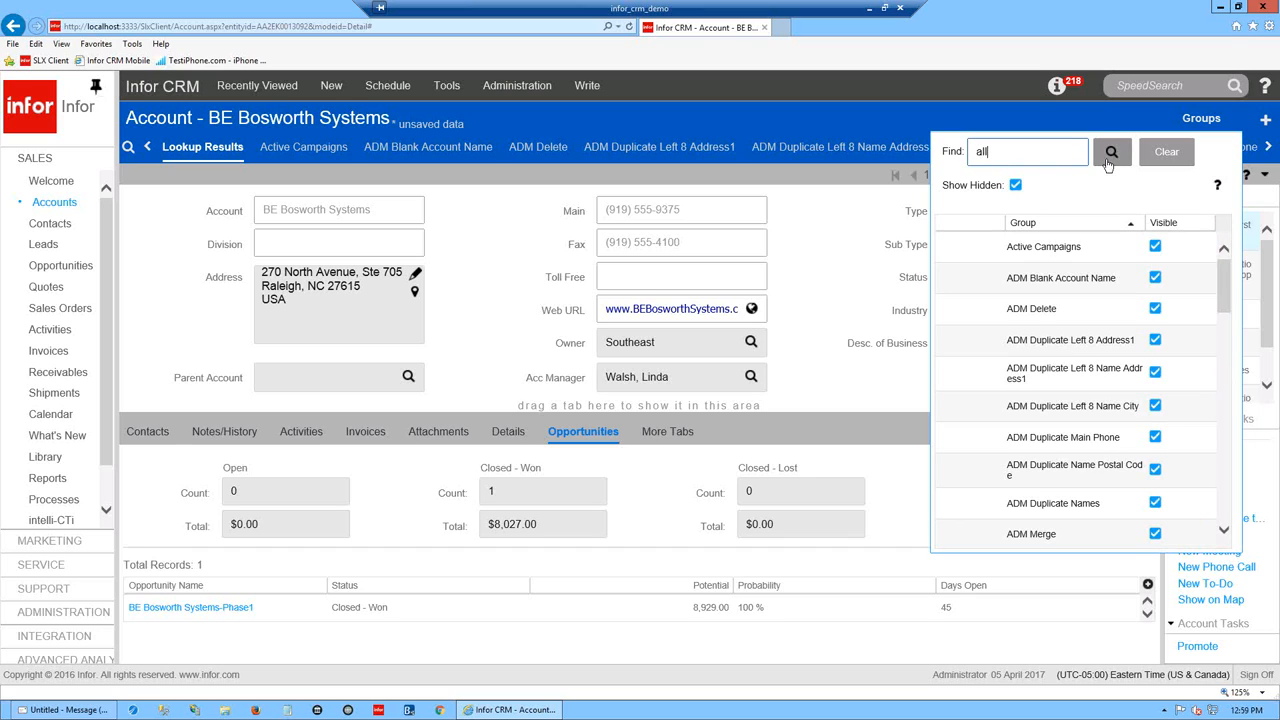
click(1111, 151)
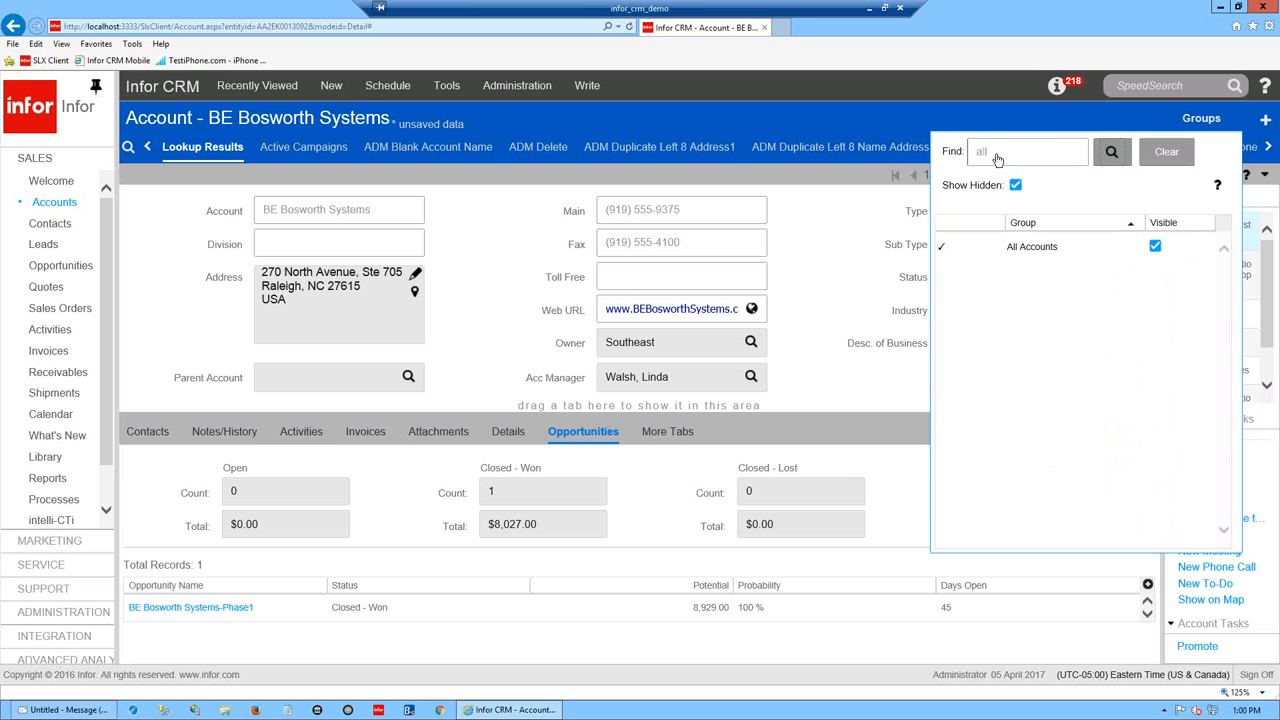
click(1167, 152)
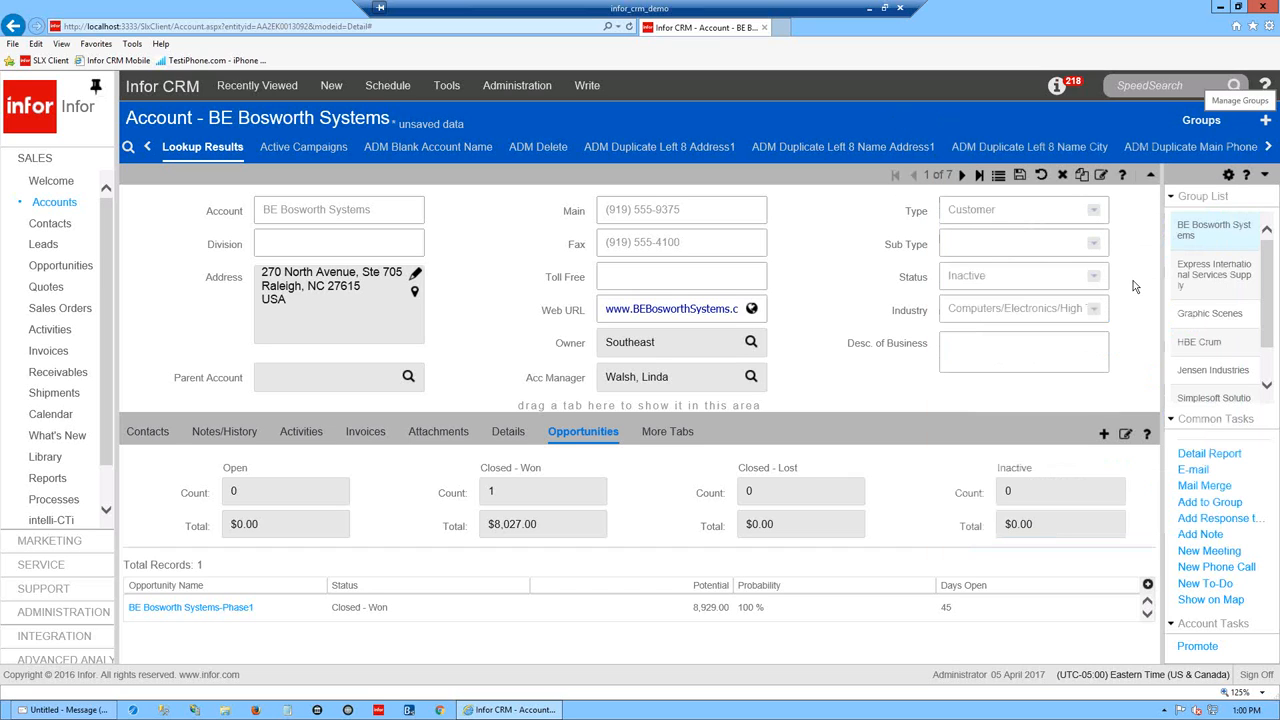
key(alt+Tab)
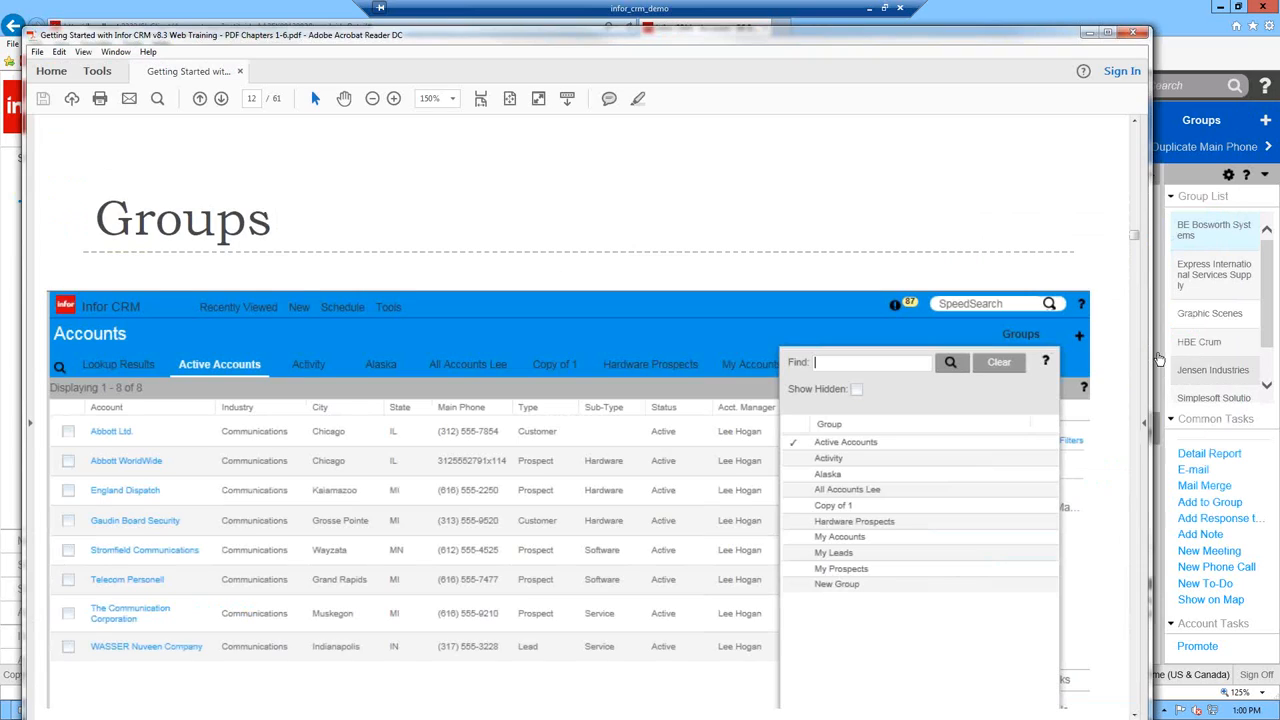
- Scroll the PDF to the Help slide on page 14, then list the CRM's help resources
scroll(716, 267, down, 3)
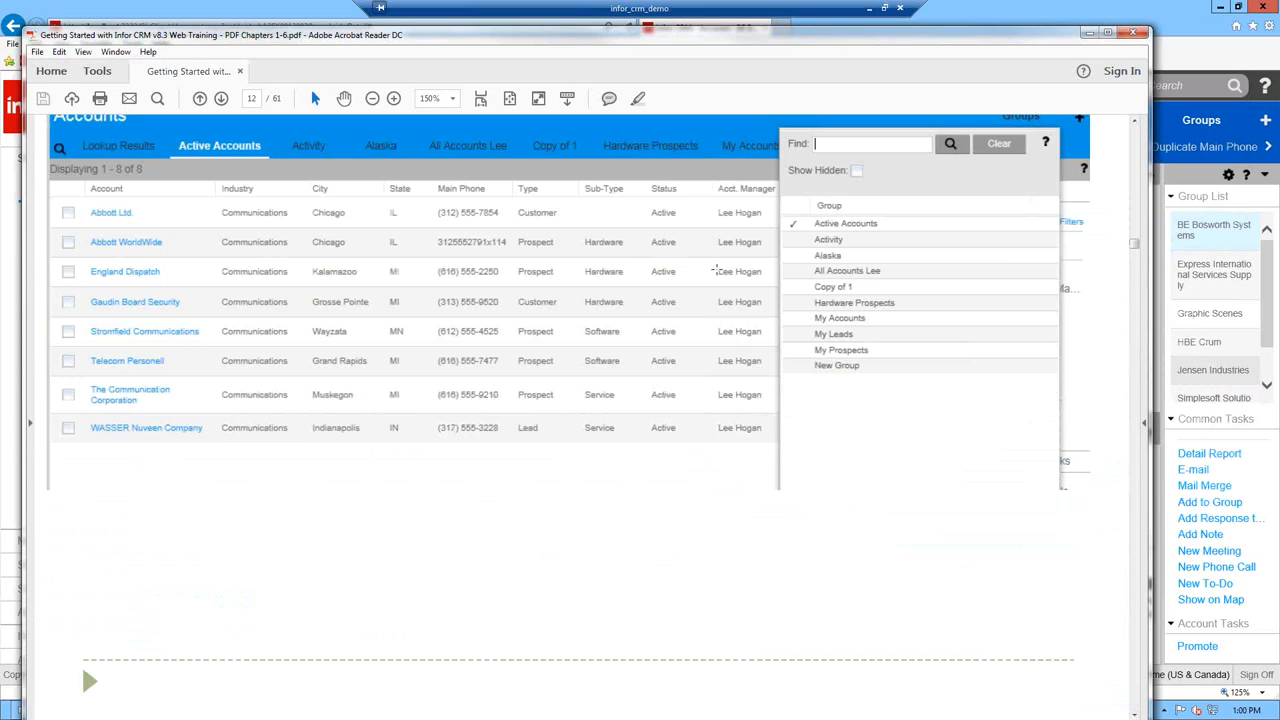
scroll(717, 271, down, 5)
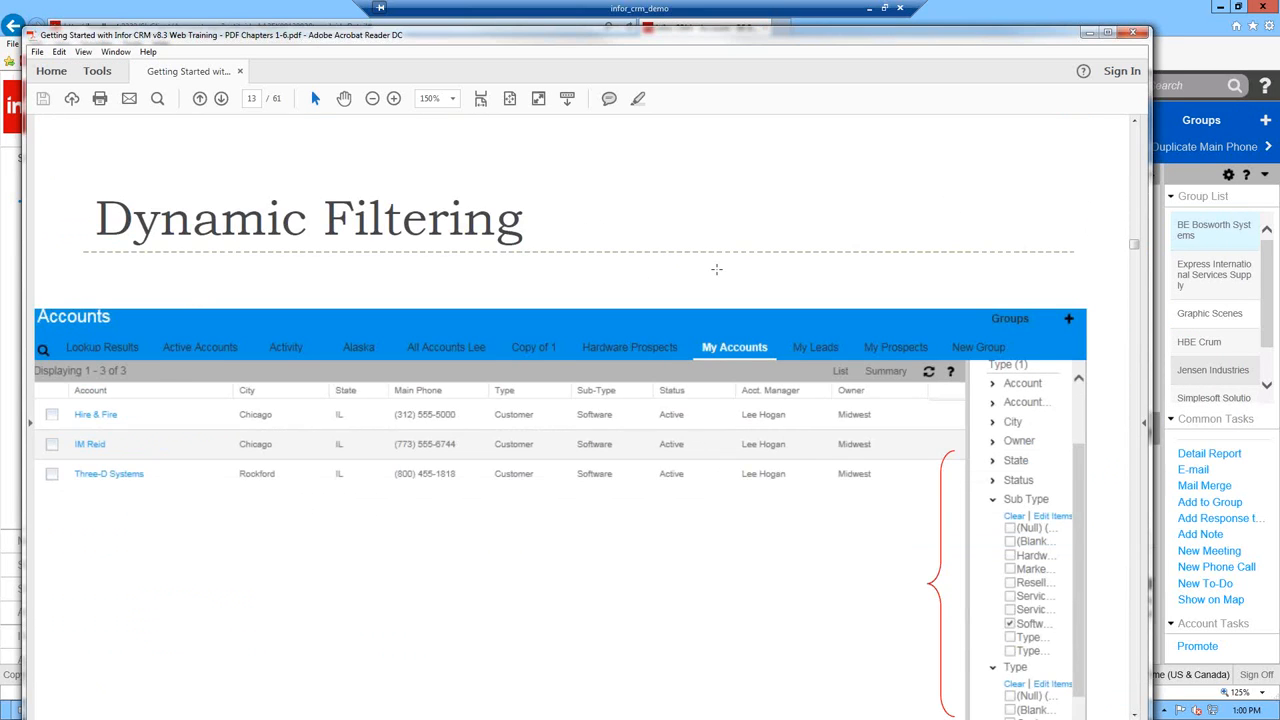
scroll(716, 272, down, 3)
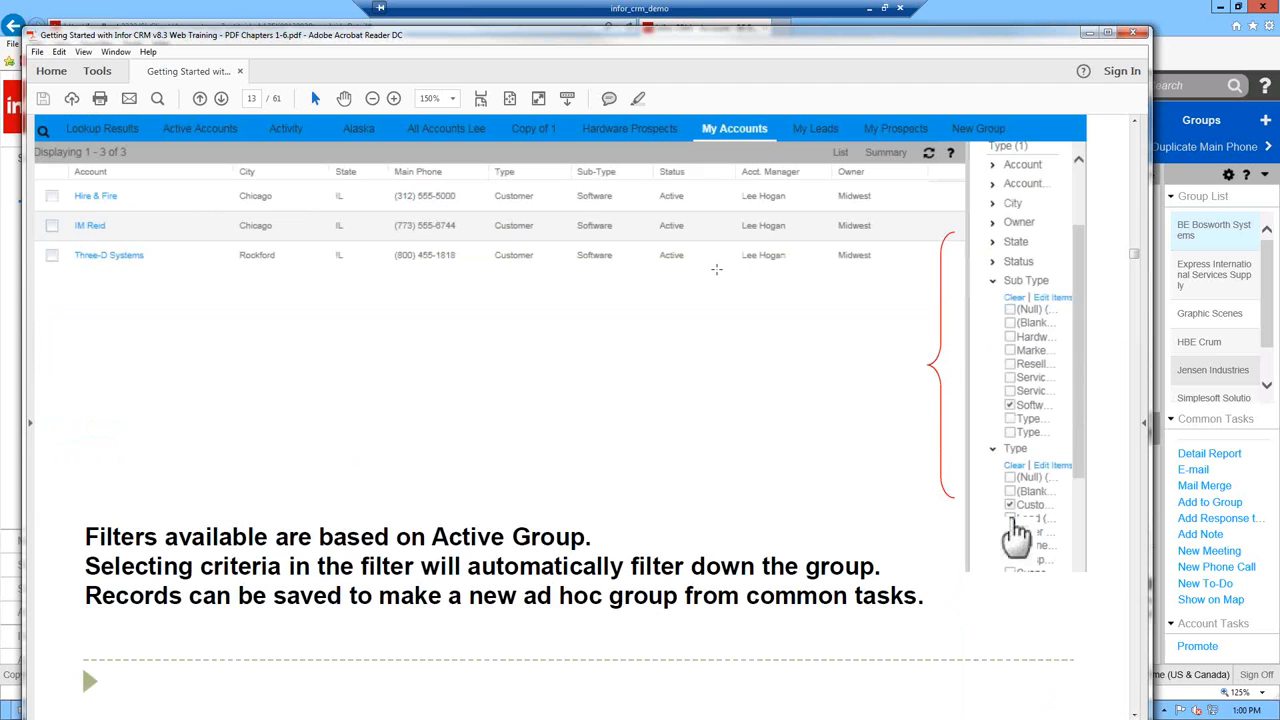
scroll(716, 269, down, 3)
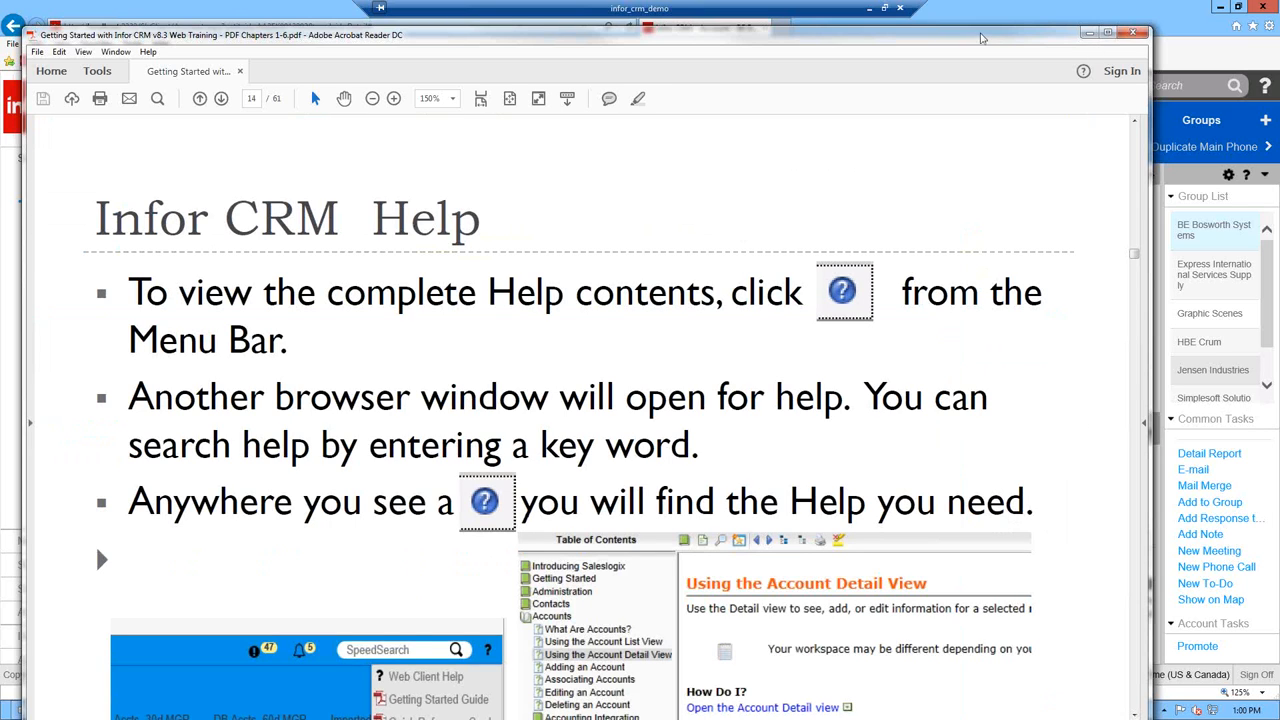
drag(948, 40, 1279, 5)
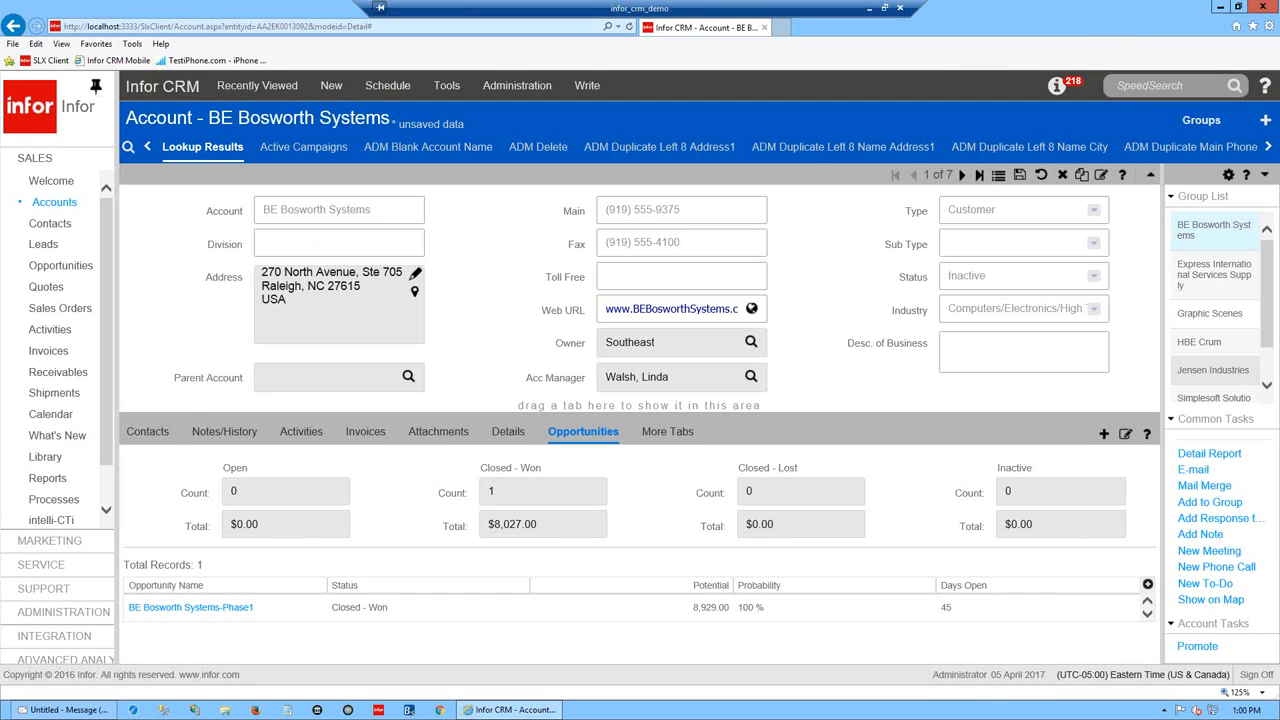
click(1265, 87)
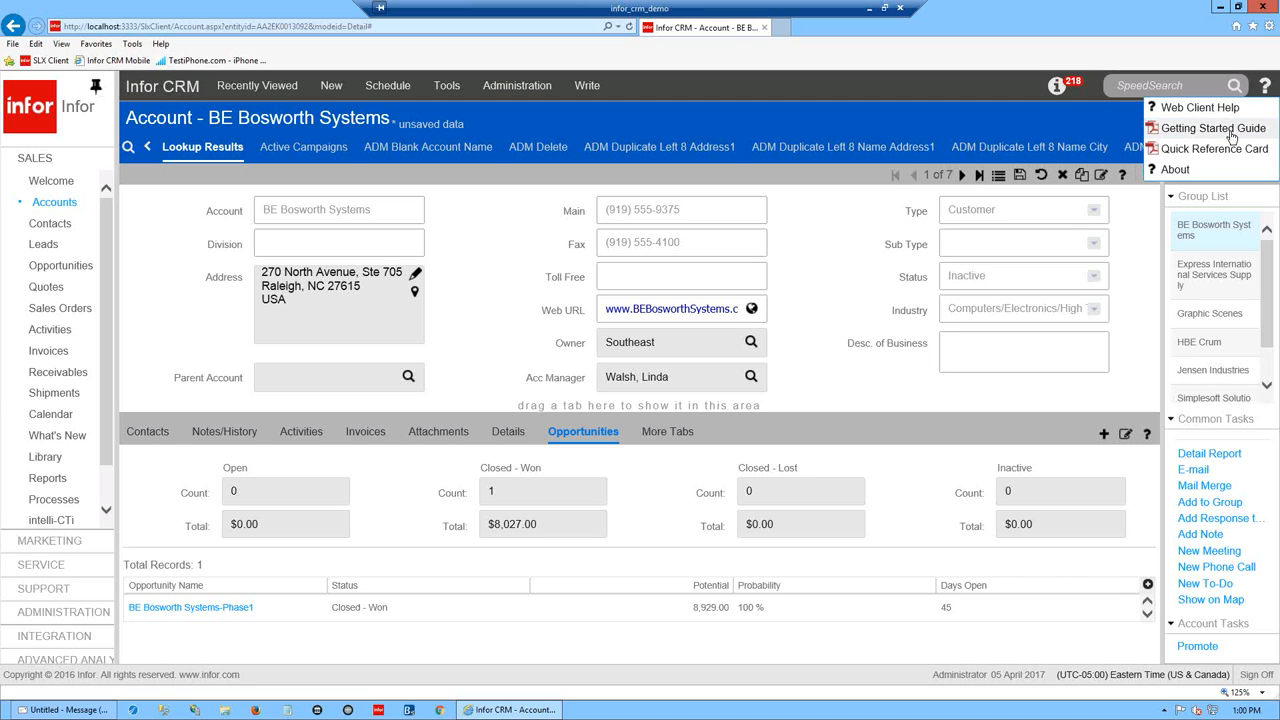
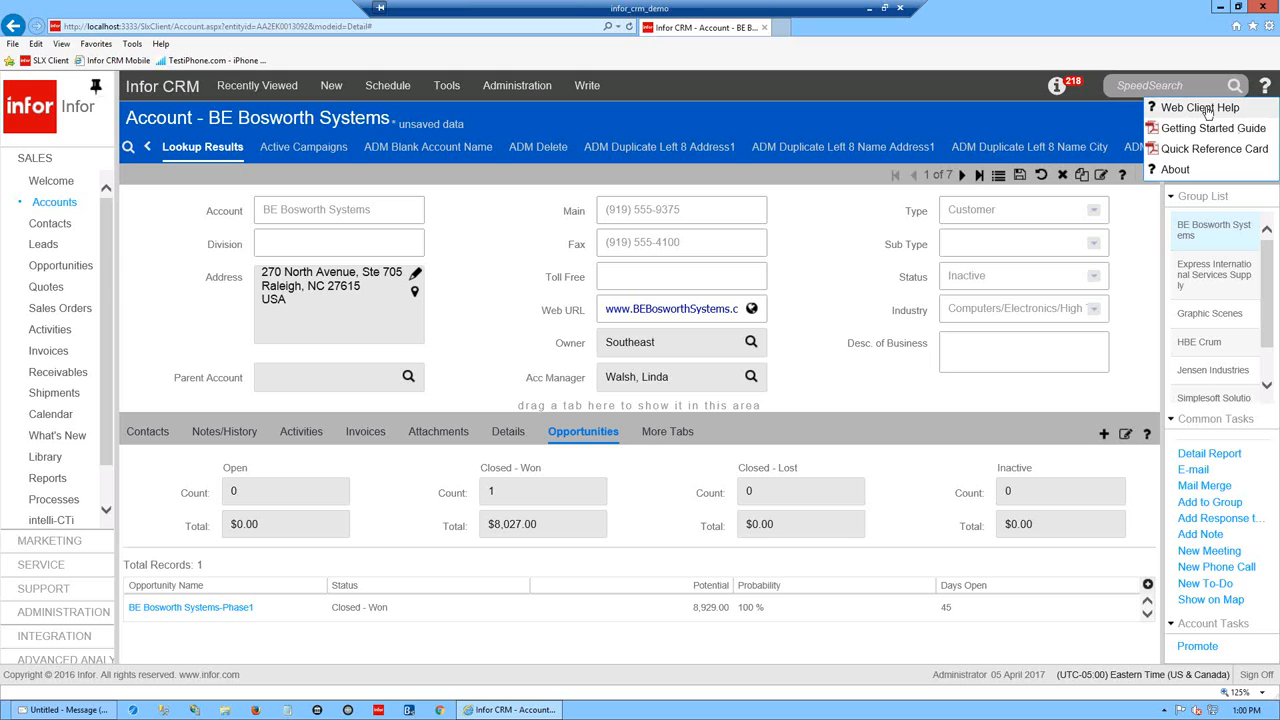
- Browse the Web Client Help carousel through Other Resources to the Contact us slide
click(1207, 108)
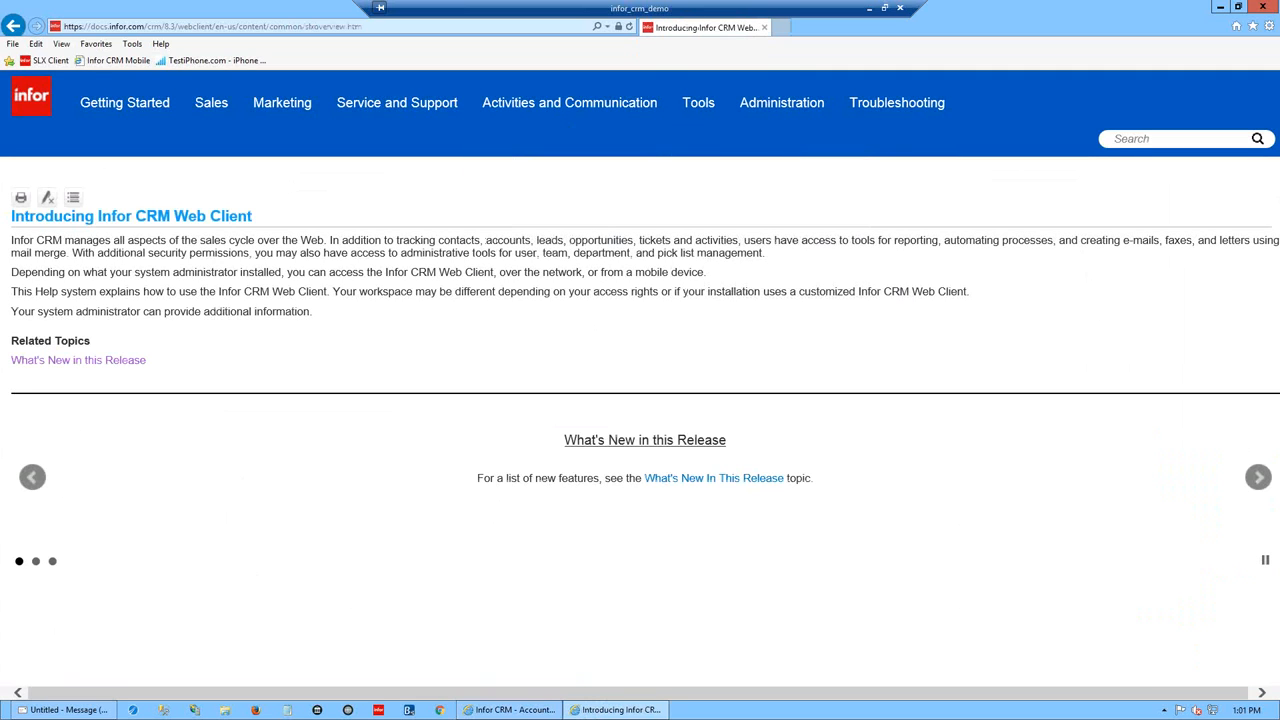
click(1258, 478)
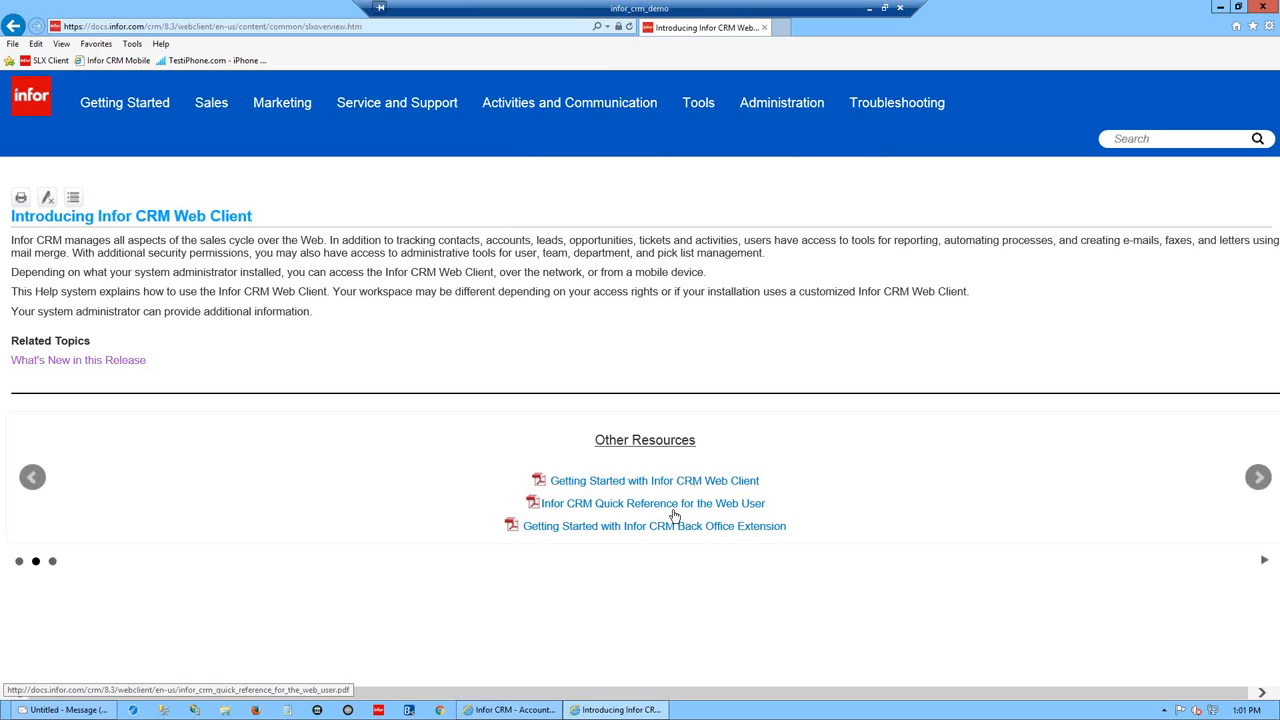
click(1257, 486)
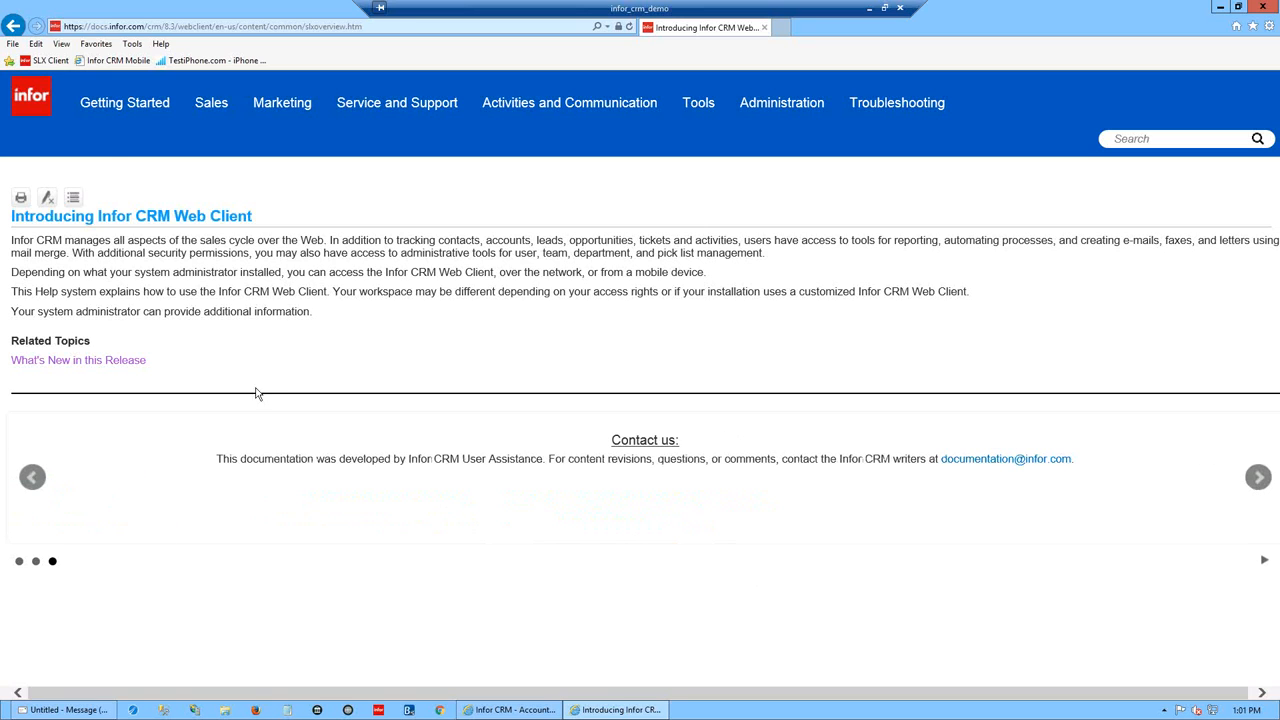
- Close the Web Client Help, then view and close the account detail view help
mouse_move(145, 108)
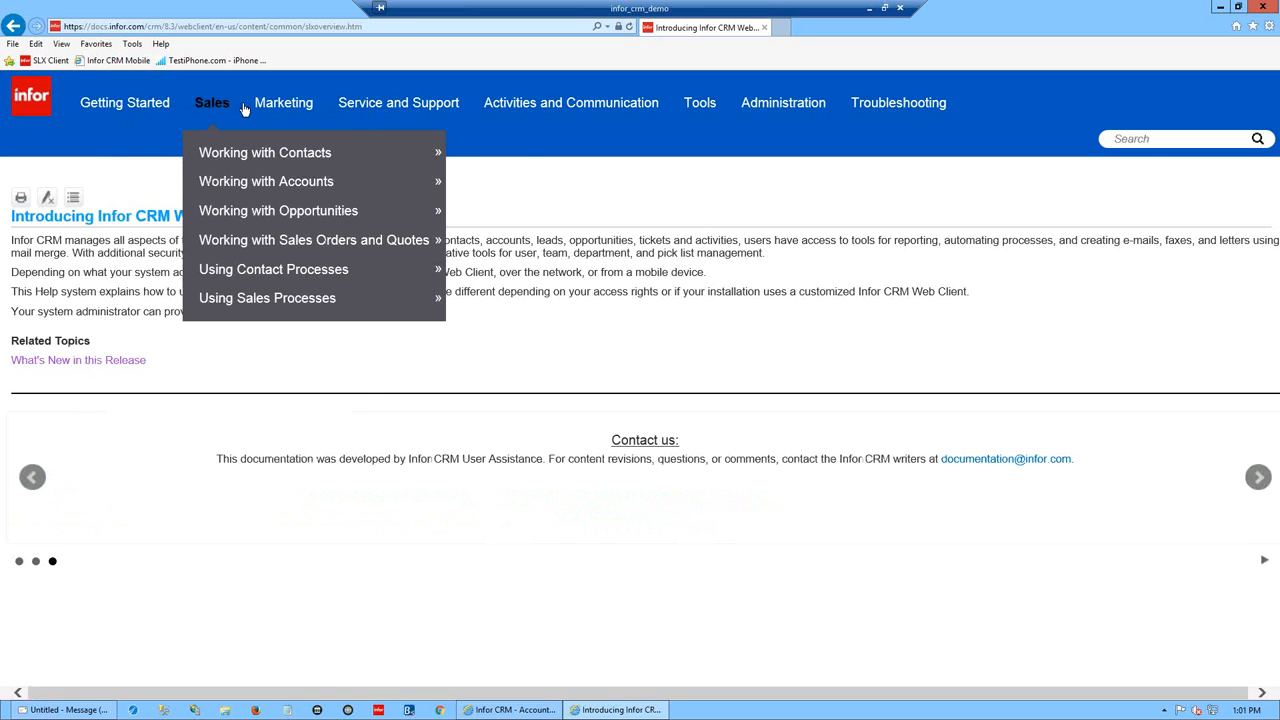
mouse_move(277, 106)
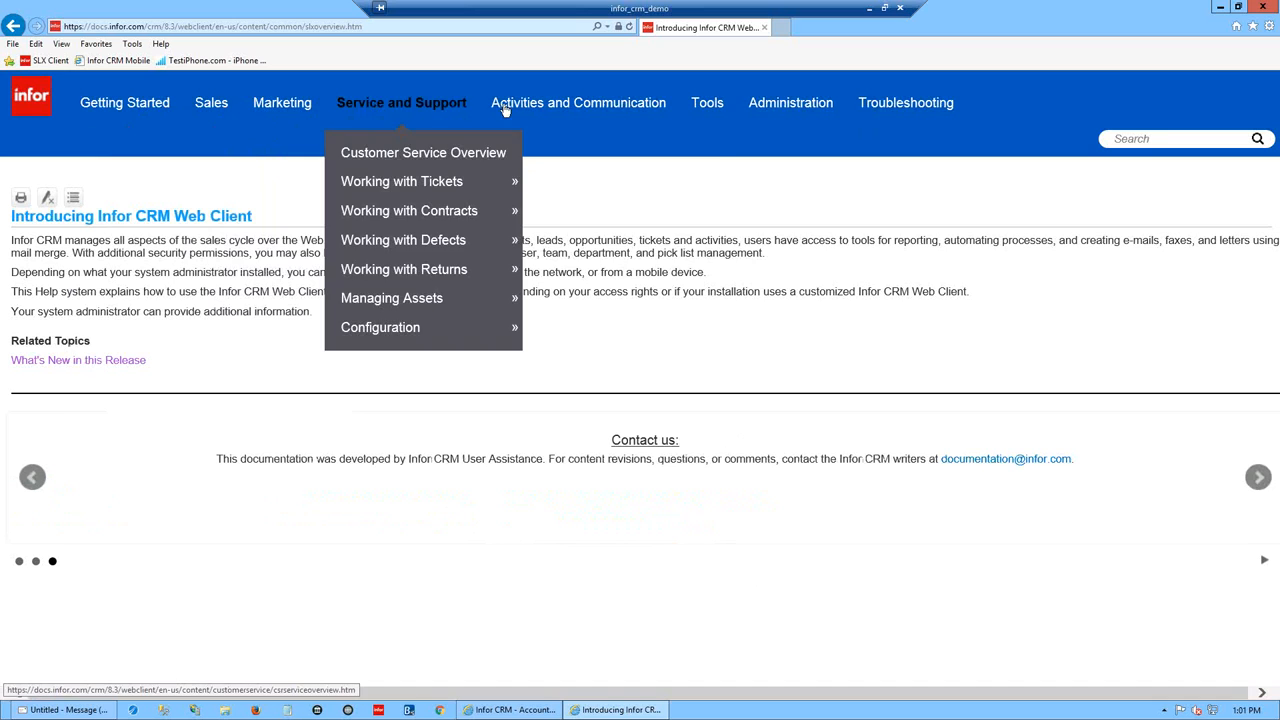
mouse_move(708, 108)
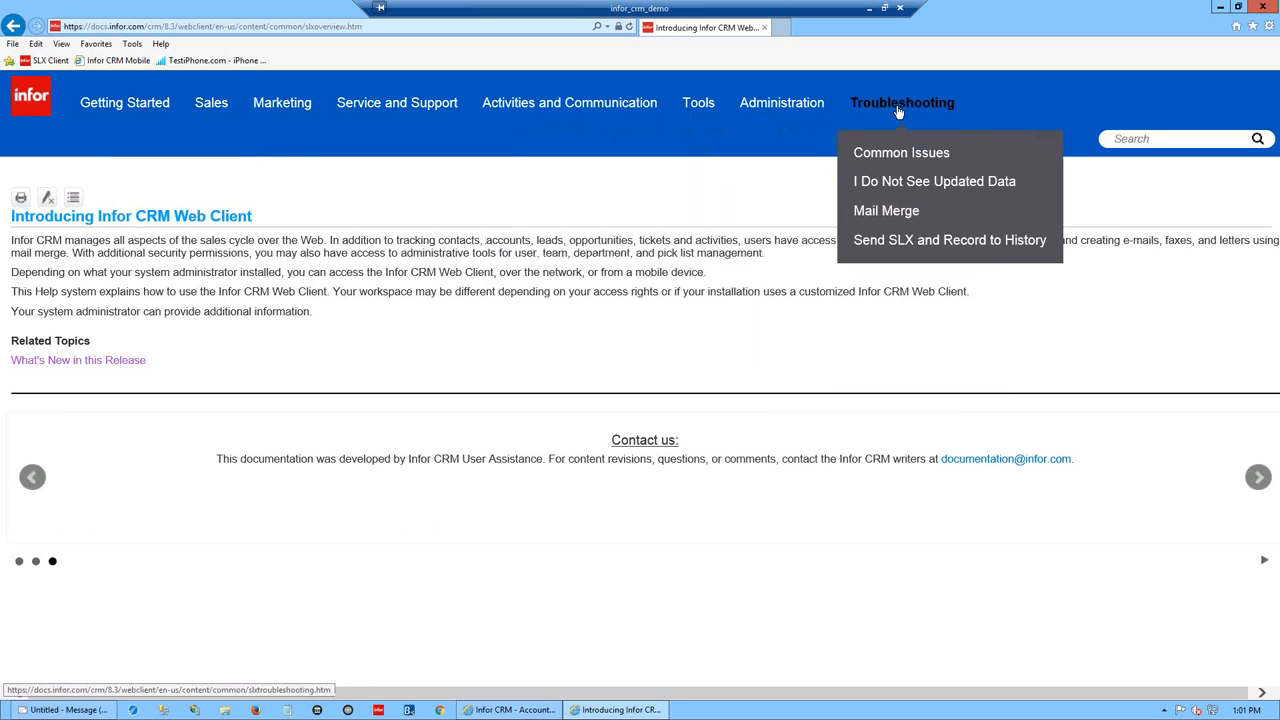
mouse_move(775, 118)
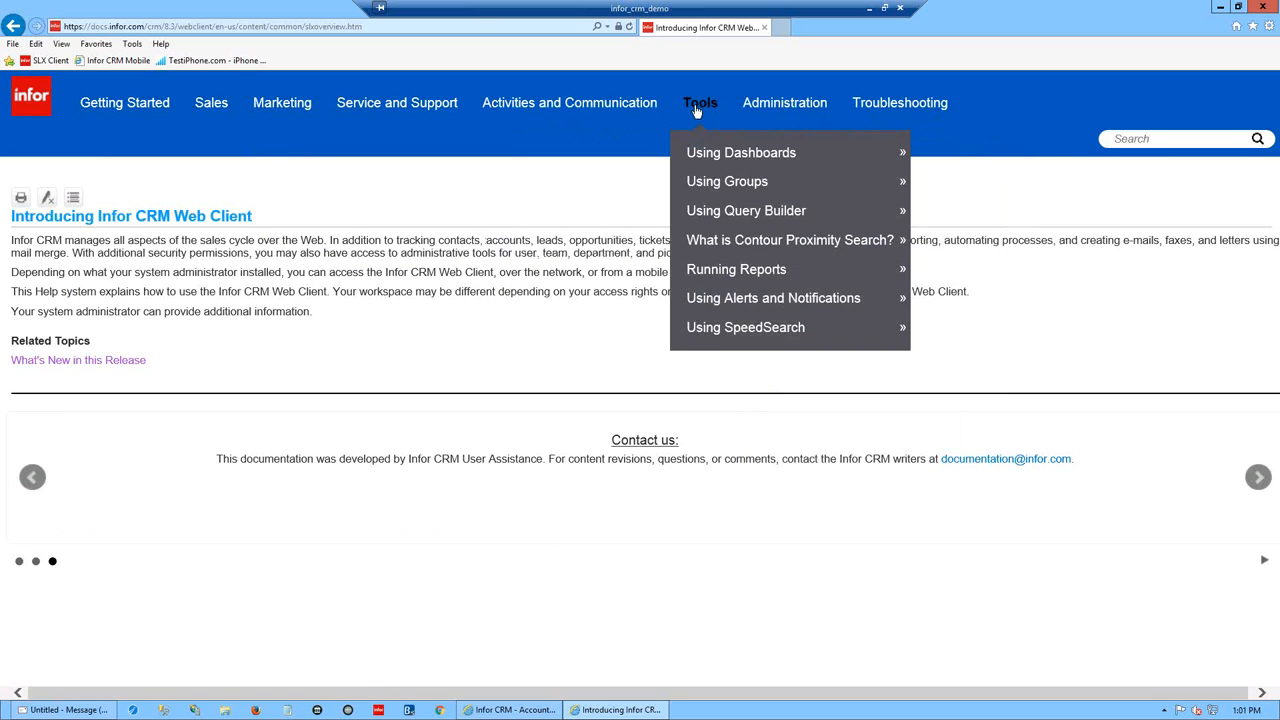
mouse_move(214, 106)
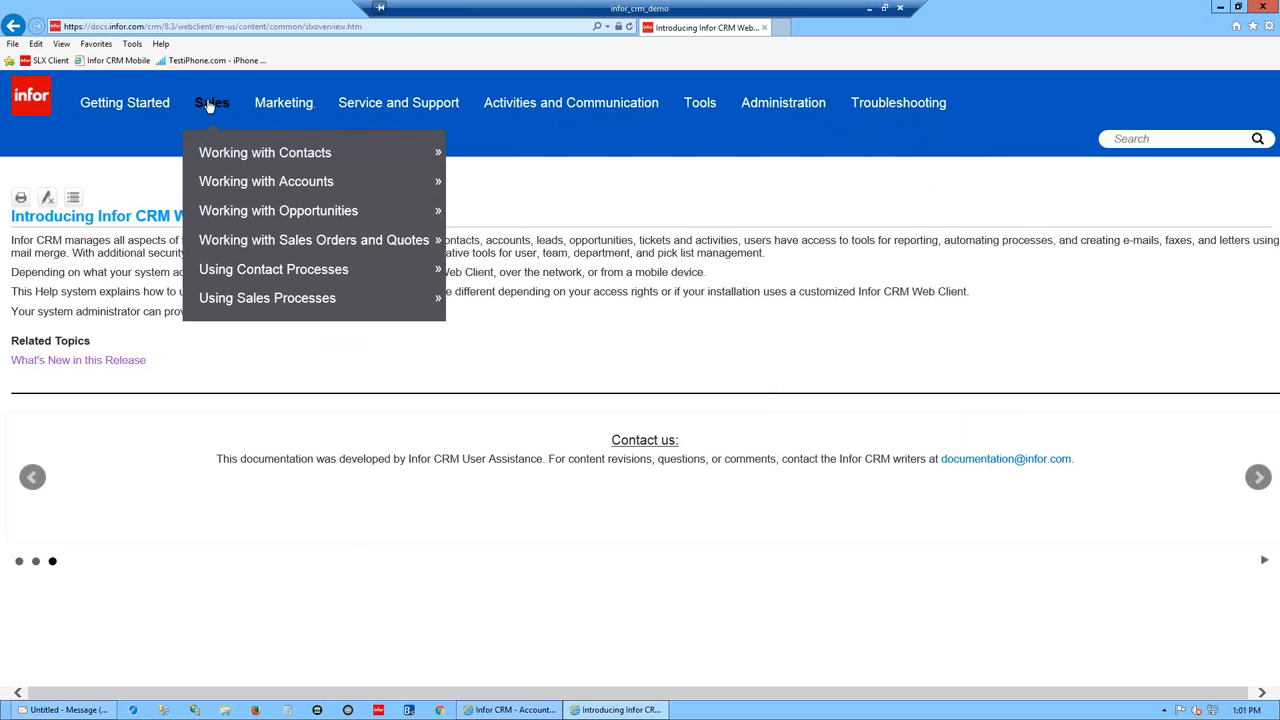
mouse_move(245, 283)
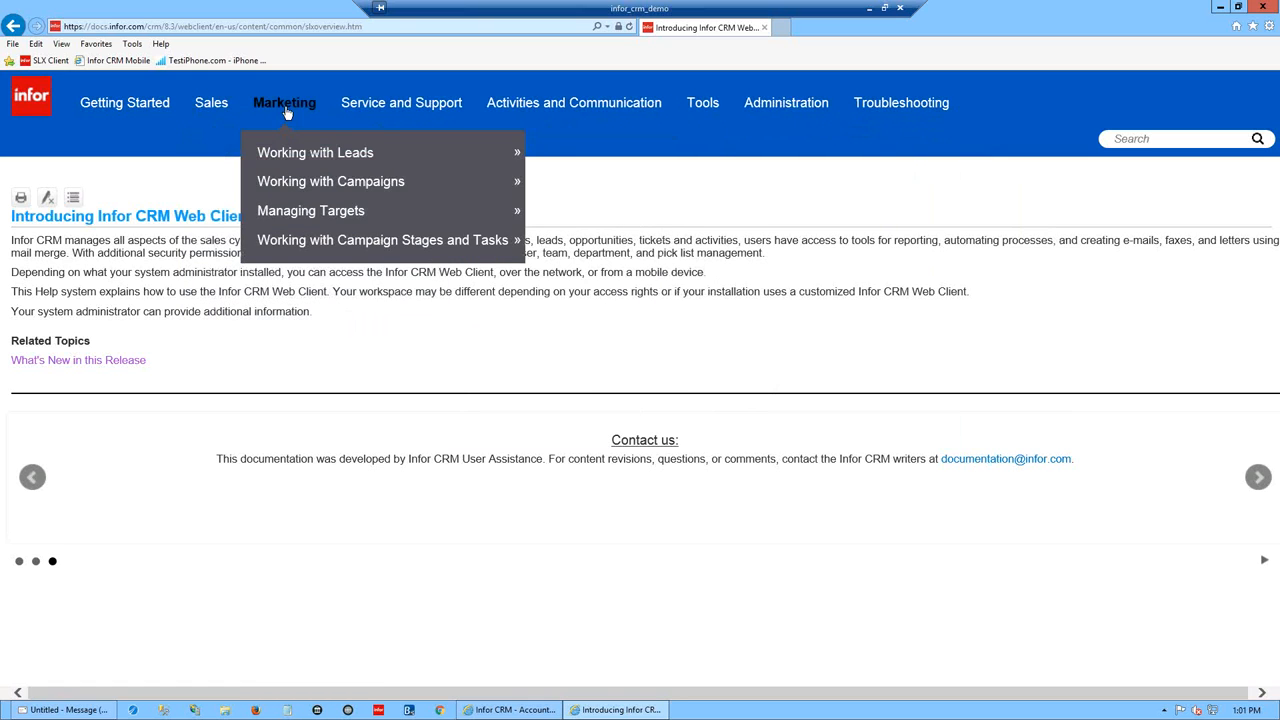
mouse_move(297, 249)
mouse_move(403, 113)
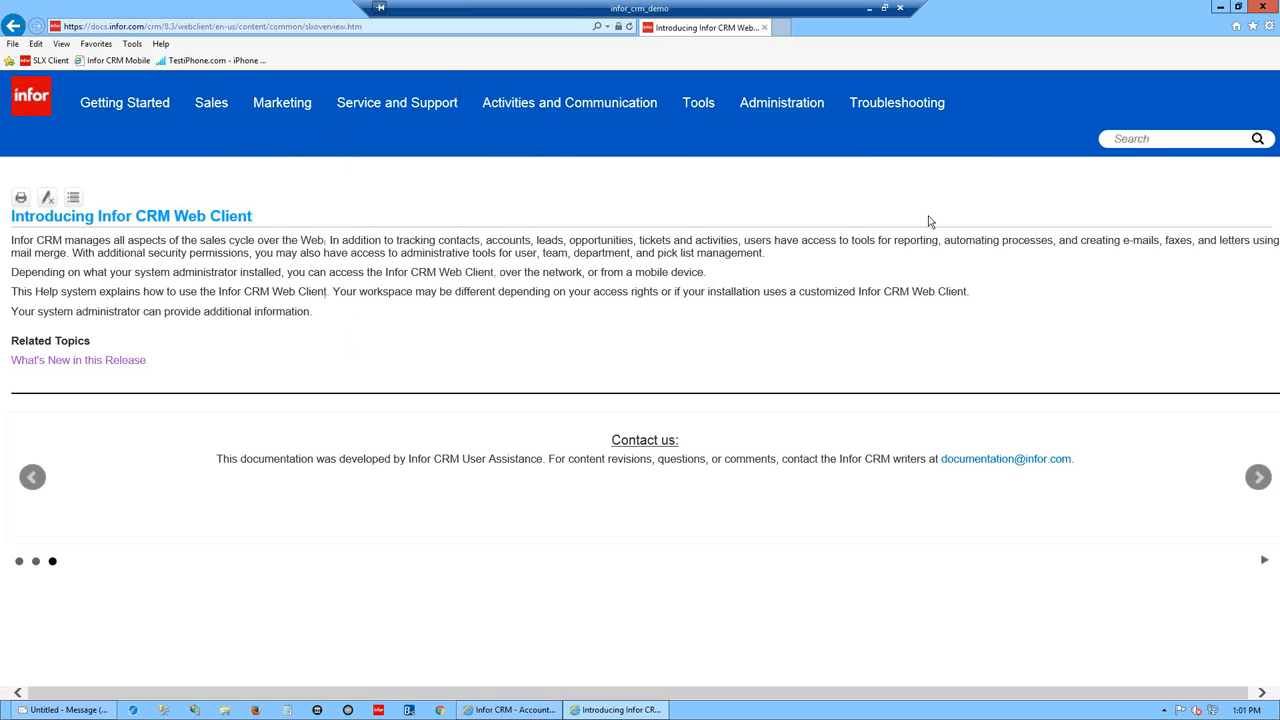
click(1268, 8)
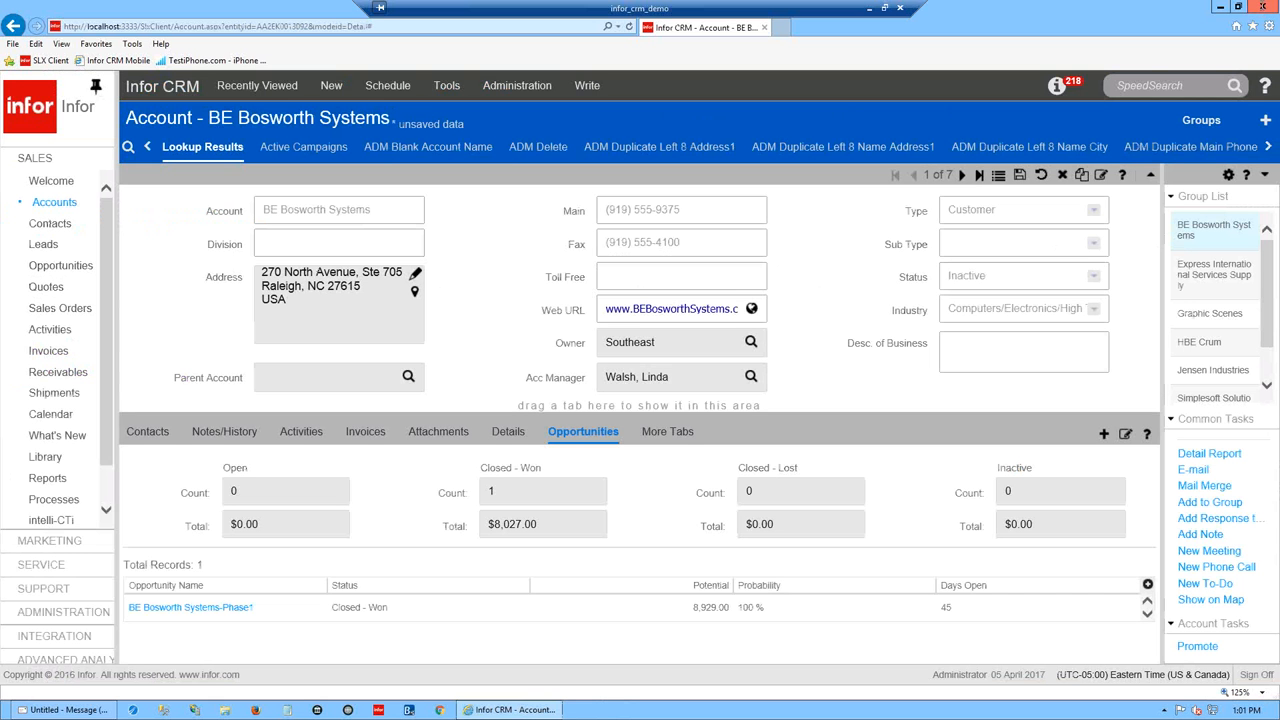
click(1124, 177)
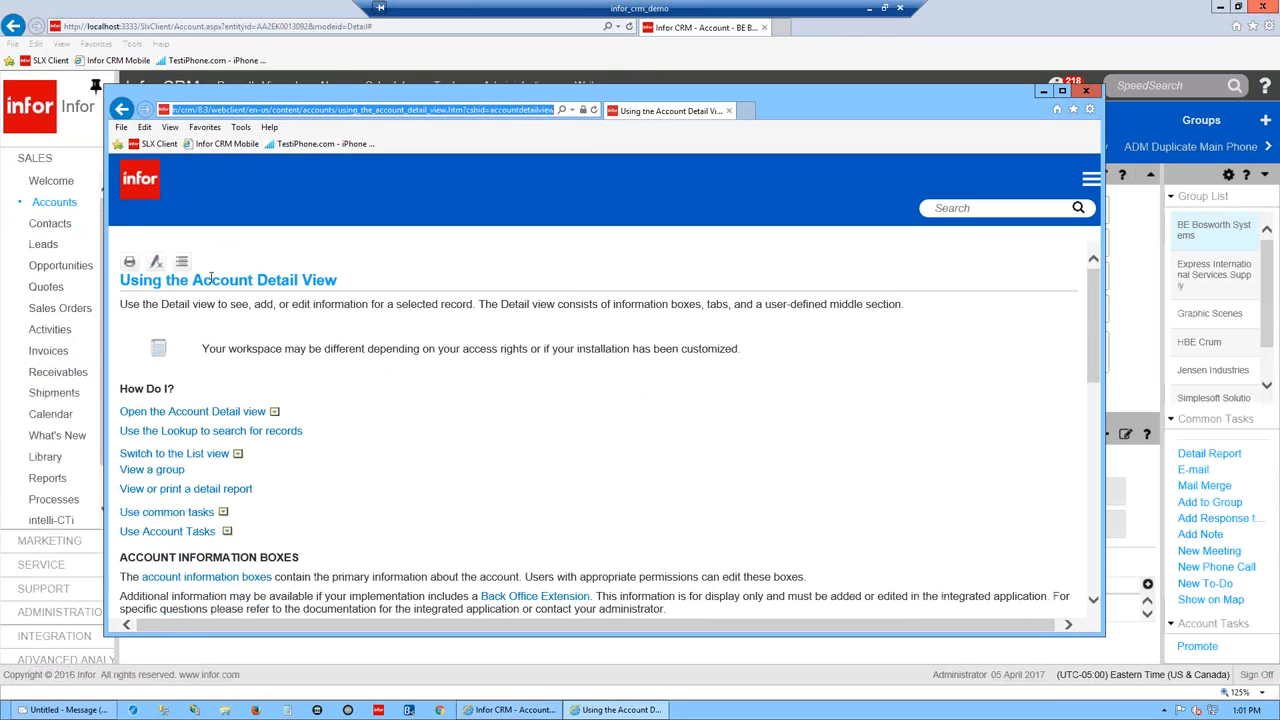
drag(818, 105, 819, 233)
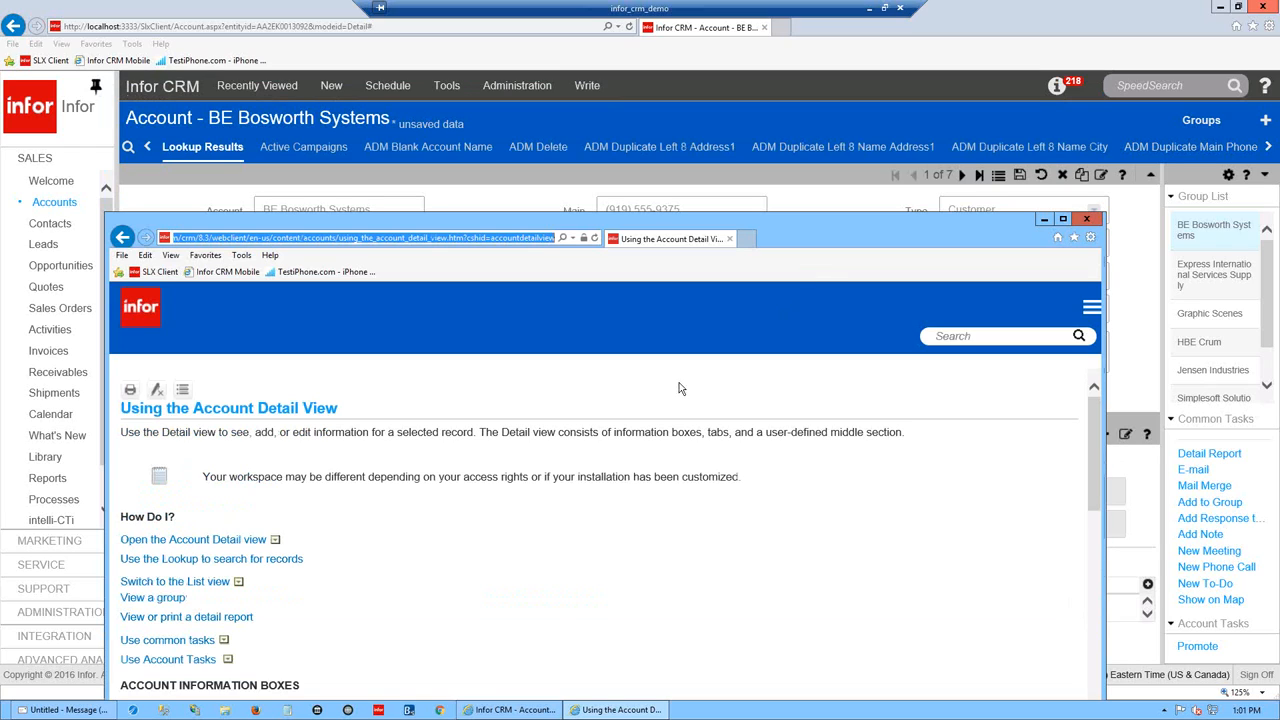
click(1089, 222)
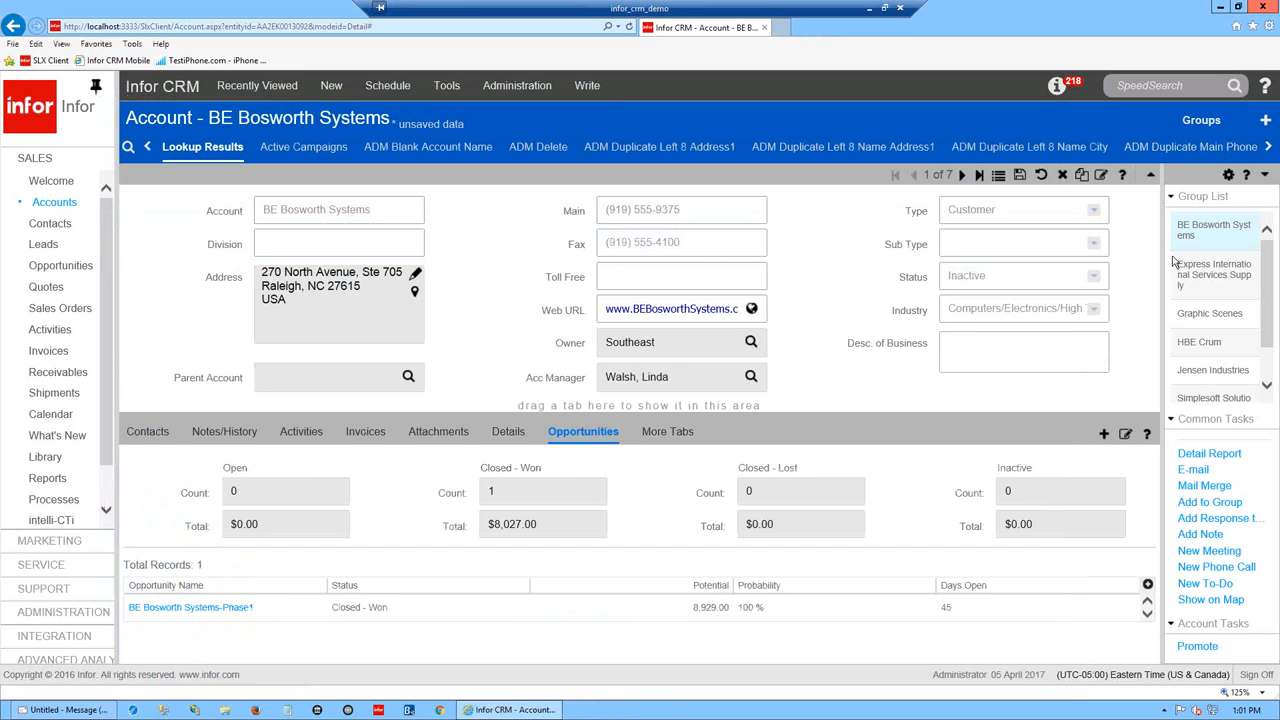
- Bring the training PDF forward, enlarge it, and scroll down to the Skill Check exercises
drag(1279, 45, 493, 45)
drag(900, 513, 1195, 704)
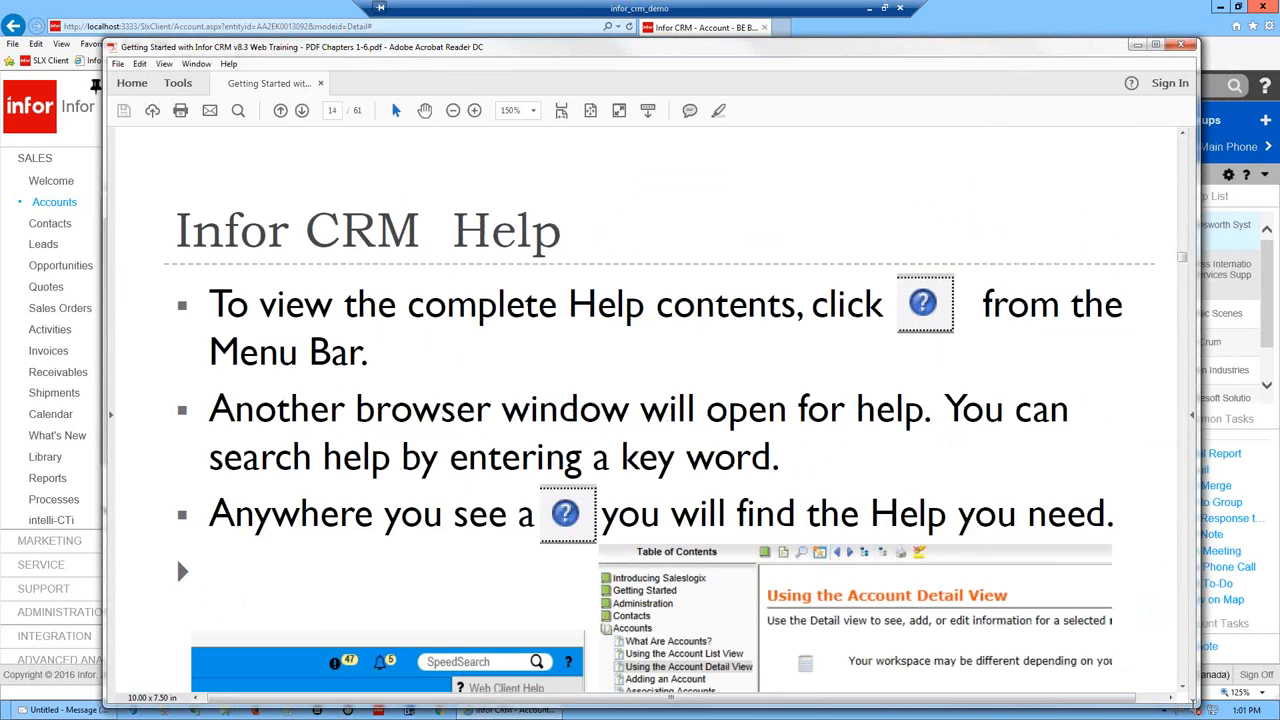
scroll(1196, 706, down, 3)
scroll(1196, 708, down, 5)
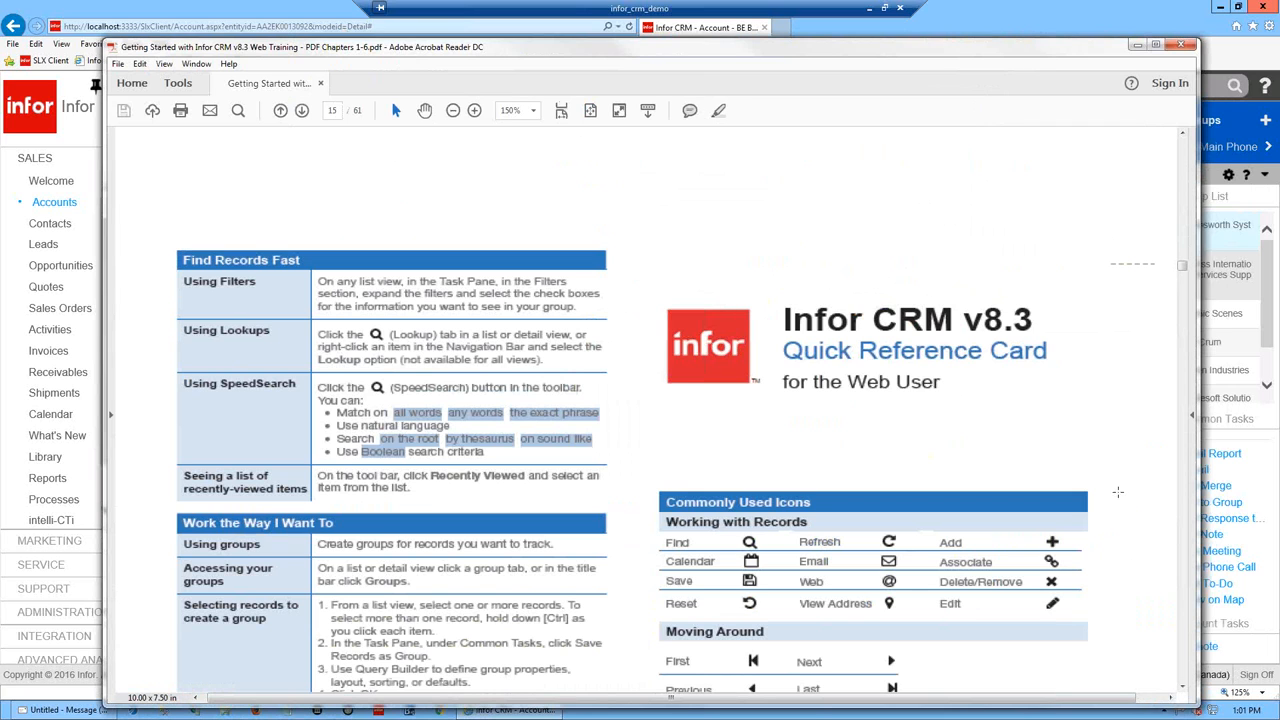
scroll(1183, 690, down, 2)
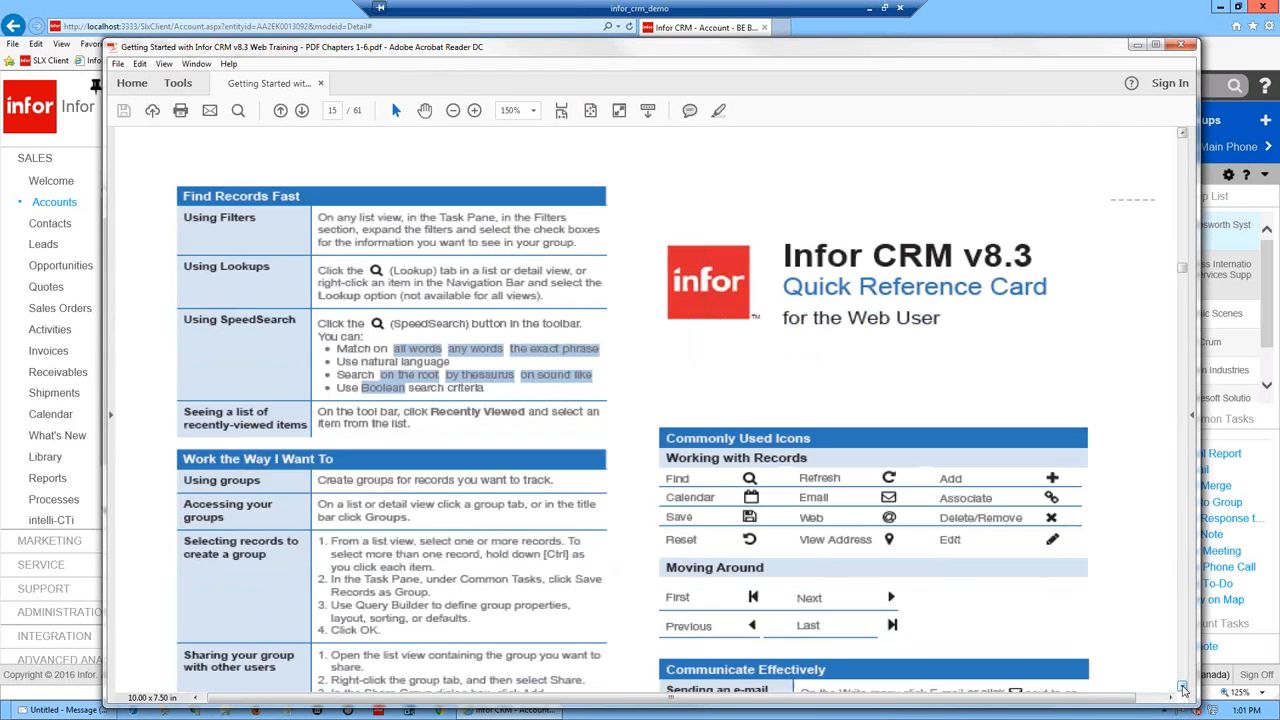
scroll(1183, 690, down, 1)
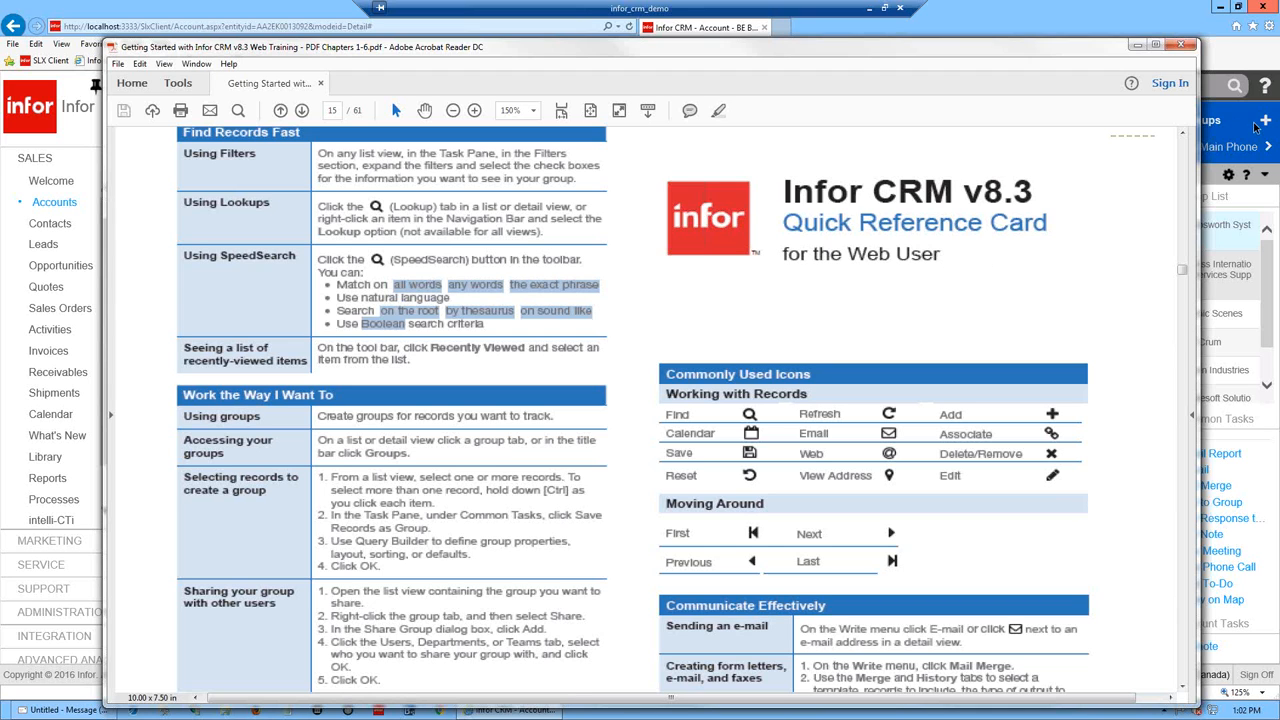
scroll(779, 404, down, 10)
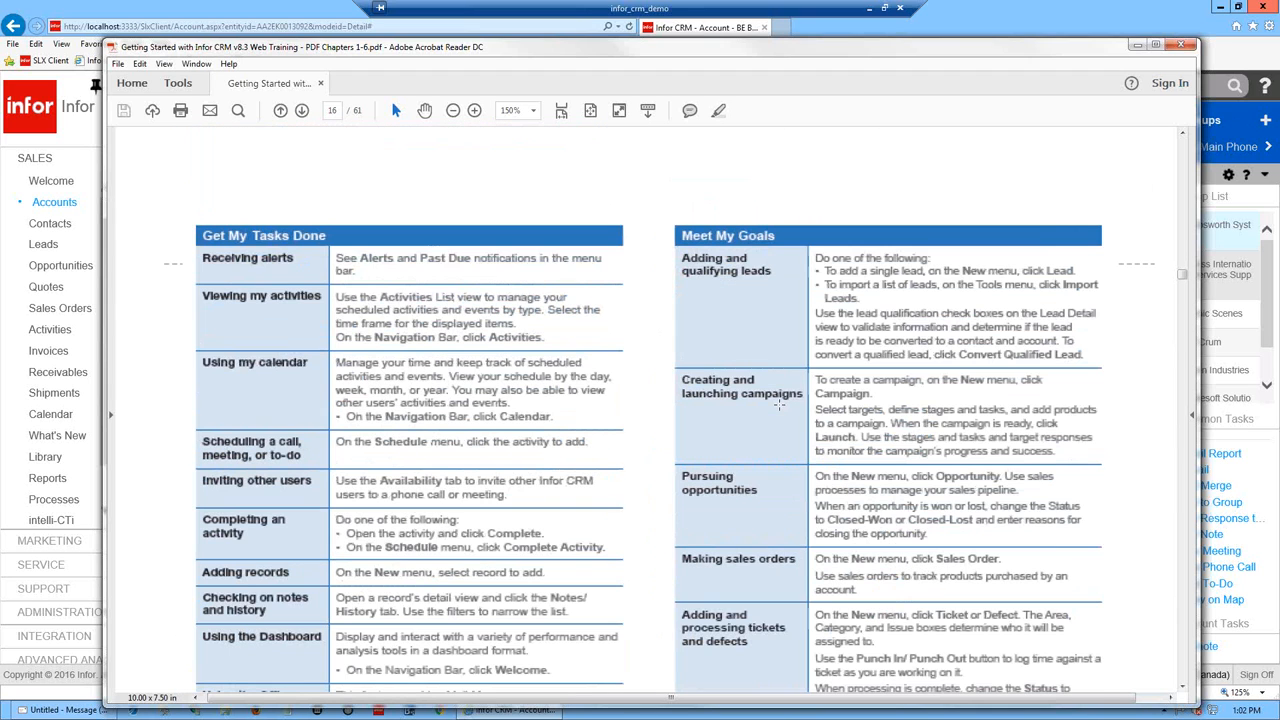
scroll(779, 404, down, 5)
scroll(779, 404, down, 5)
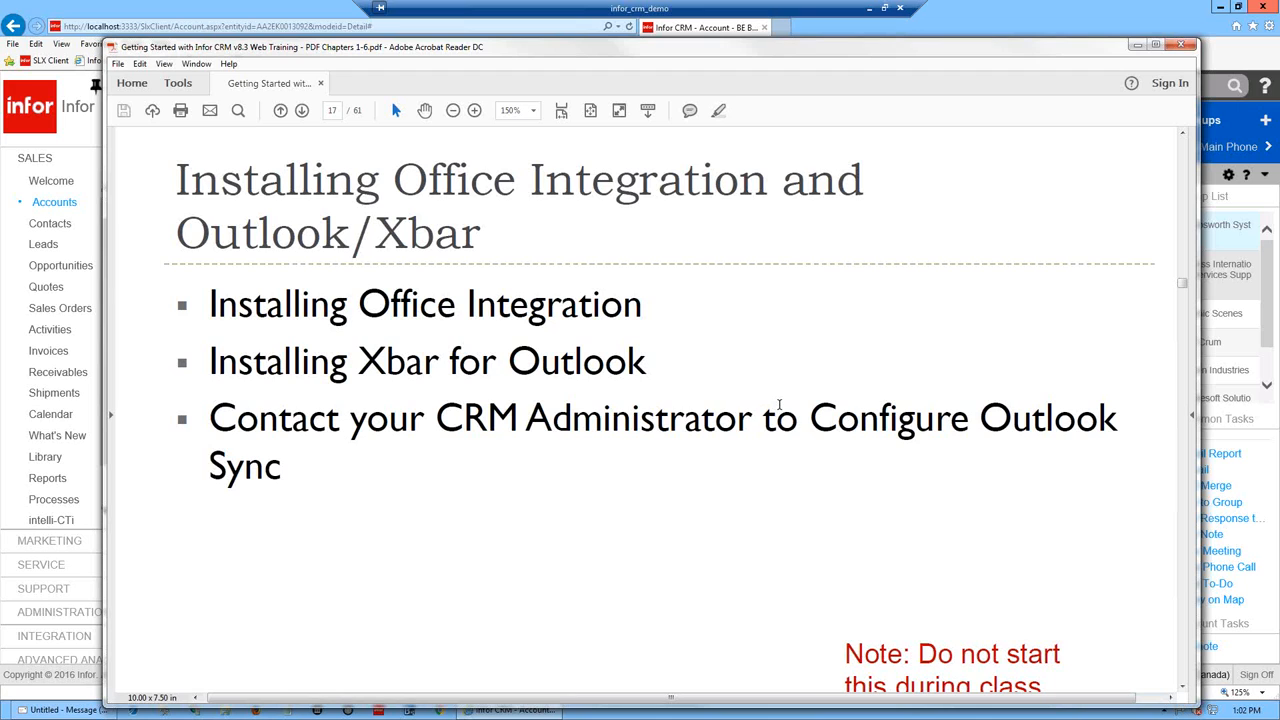
scroll(779, 405, down, 5)
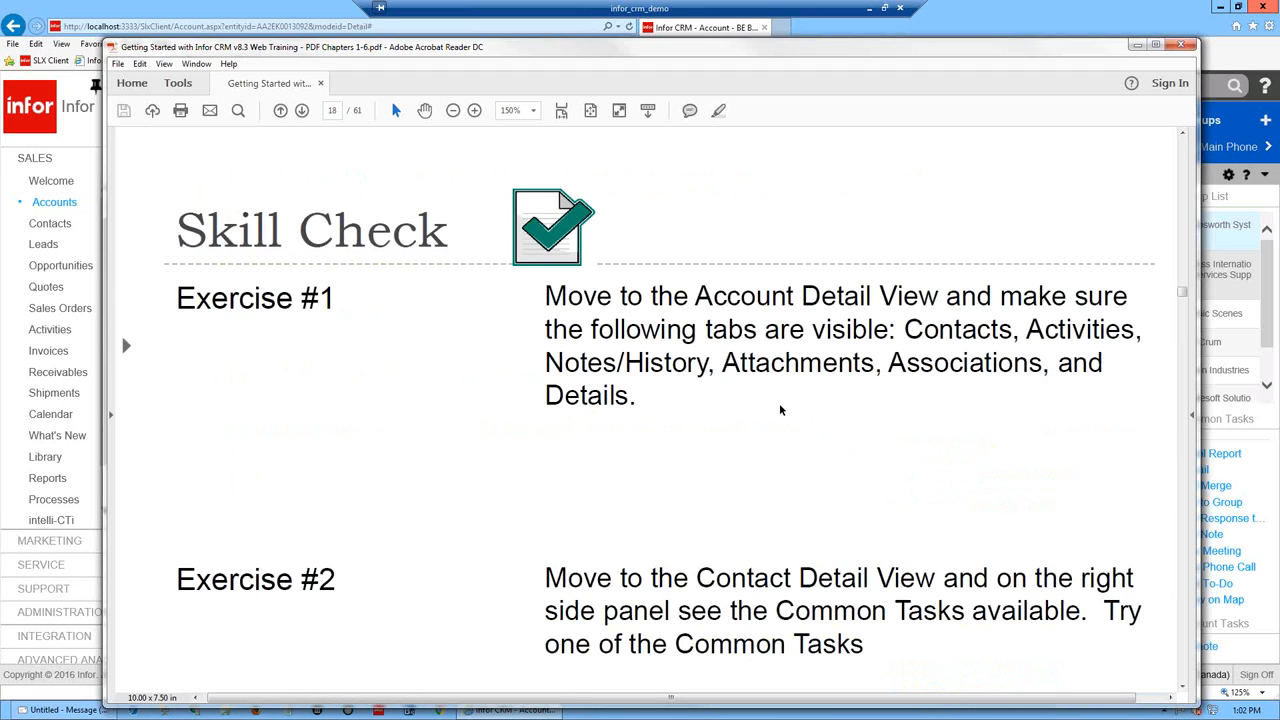
drag(833, 47, 820, 16)
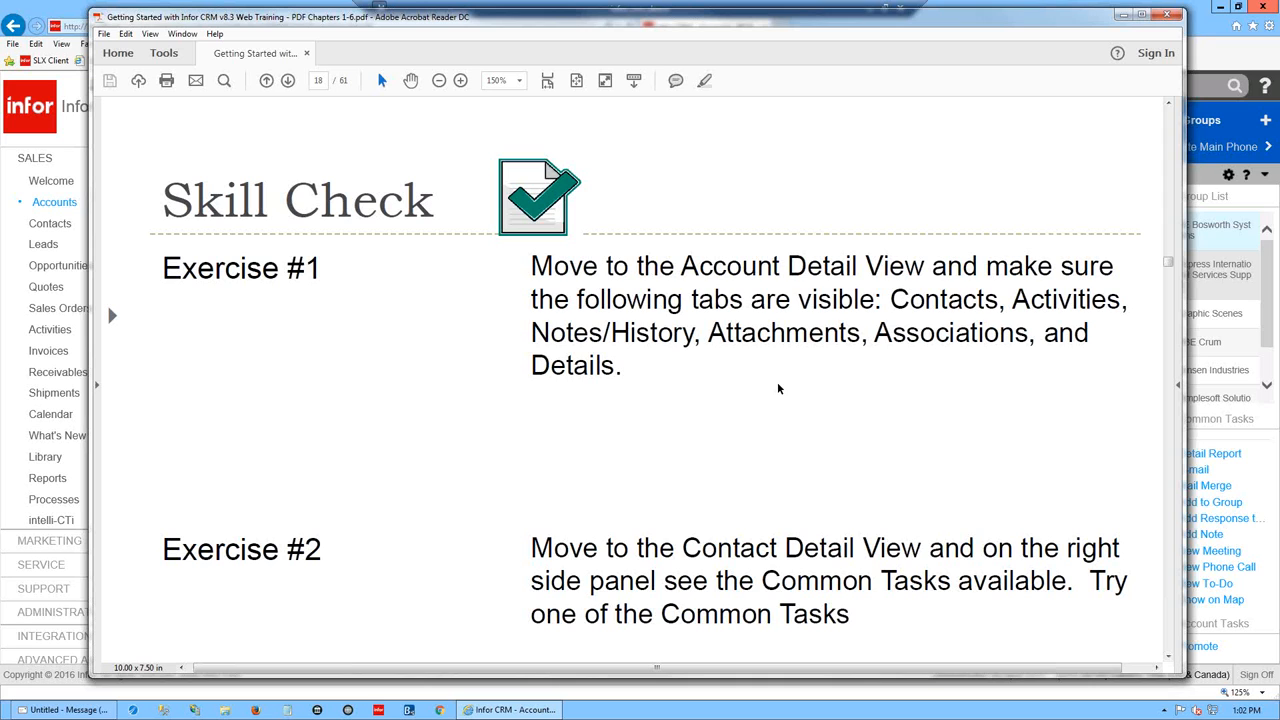
- Hide the PDF to view the CRM Tools menu, then Alt+Tab back to the PDF
click(1124, 15)
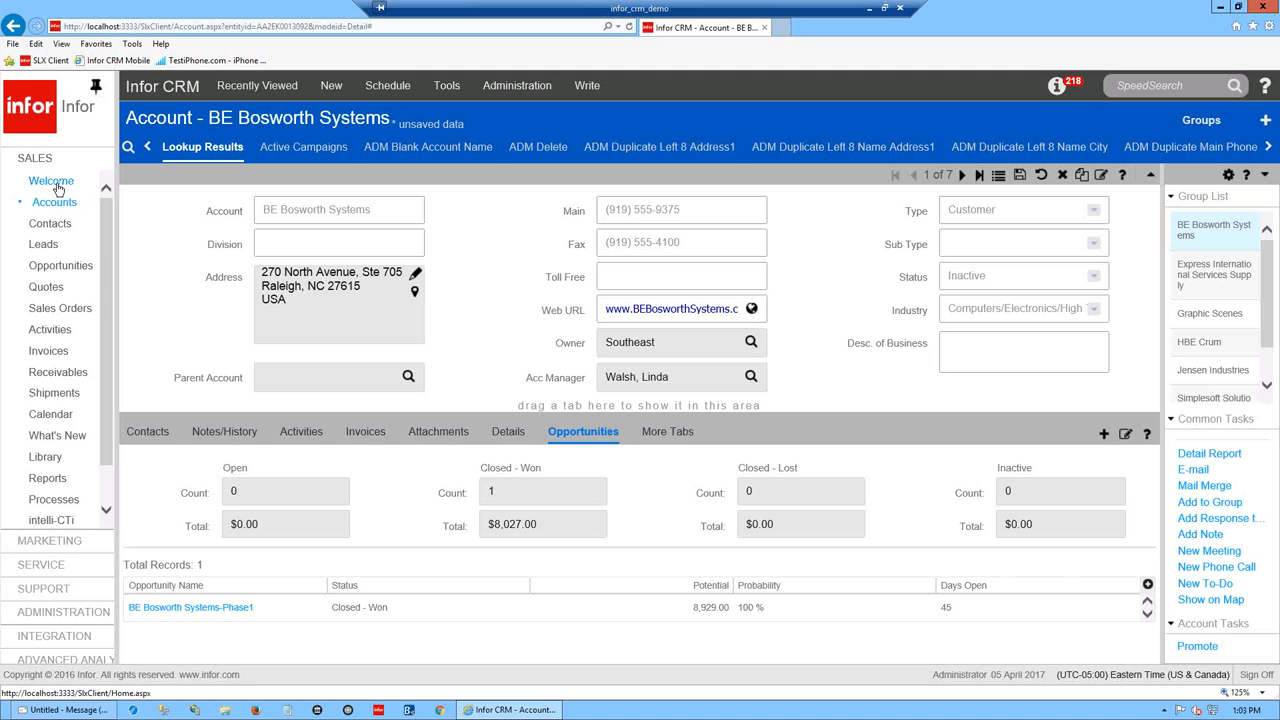
click(447, 89)
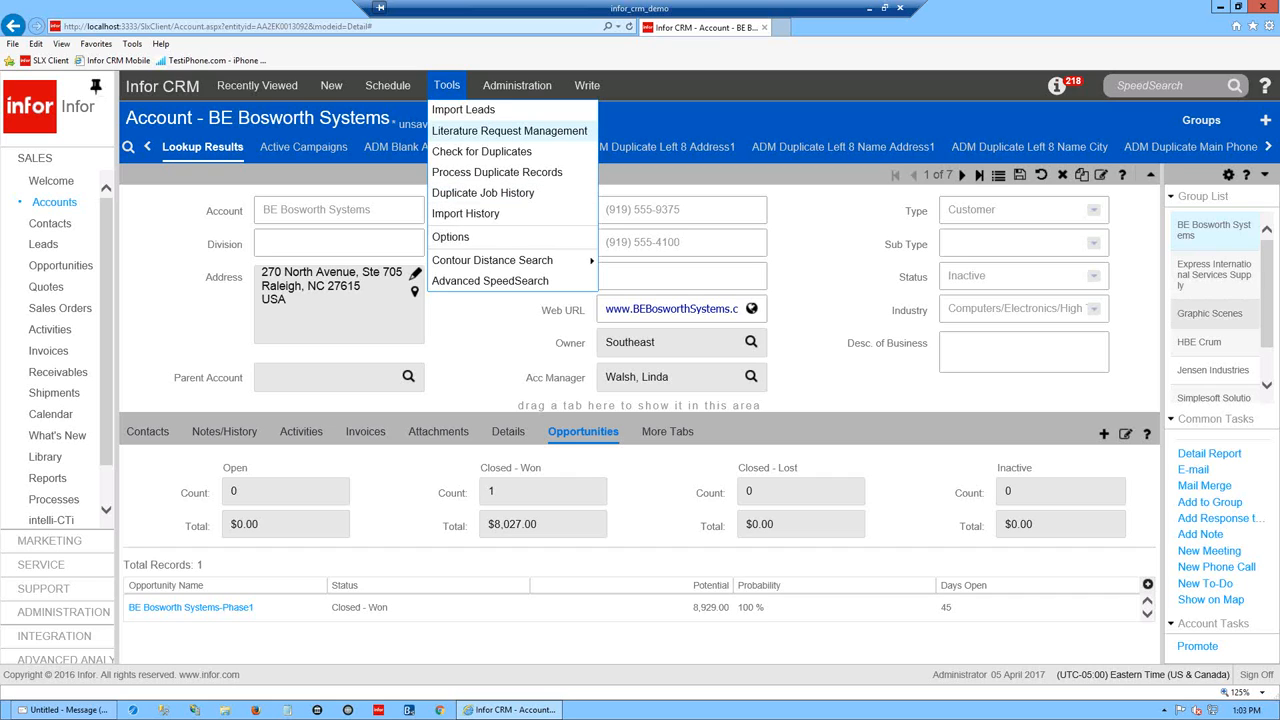
key(alt+Tab)
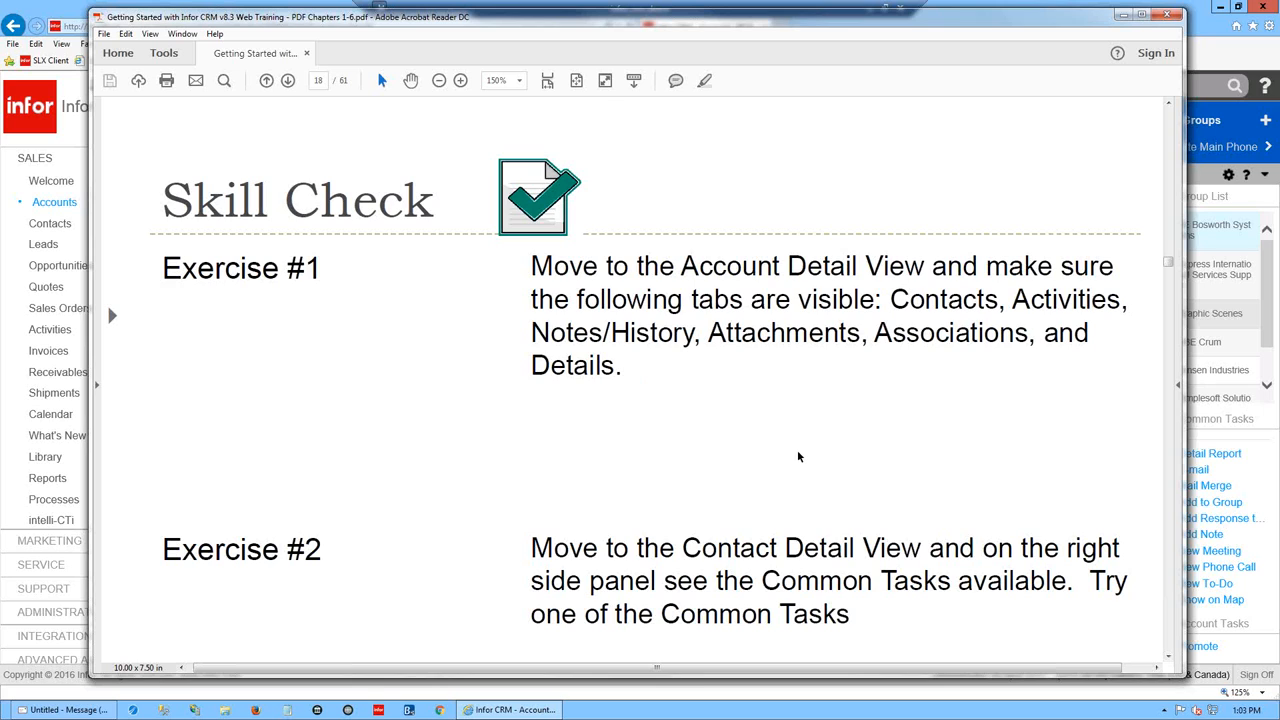
- Scroll the PDF further, then drag it aside to reveal the BE Bosworth Systems account page
scroll(798, 456, down, 5)
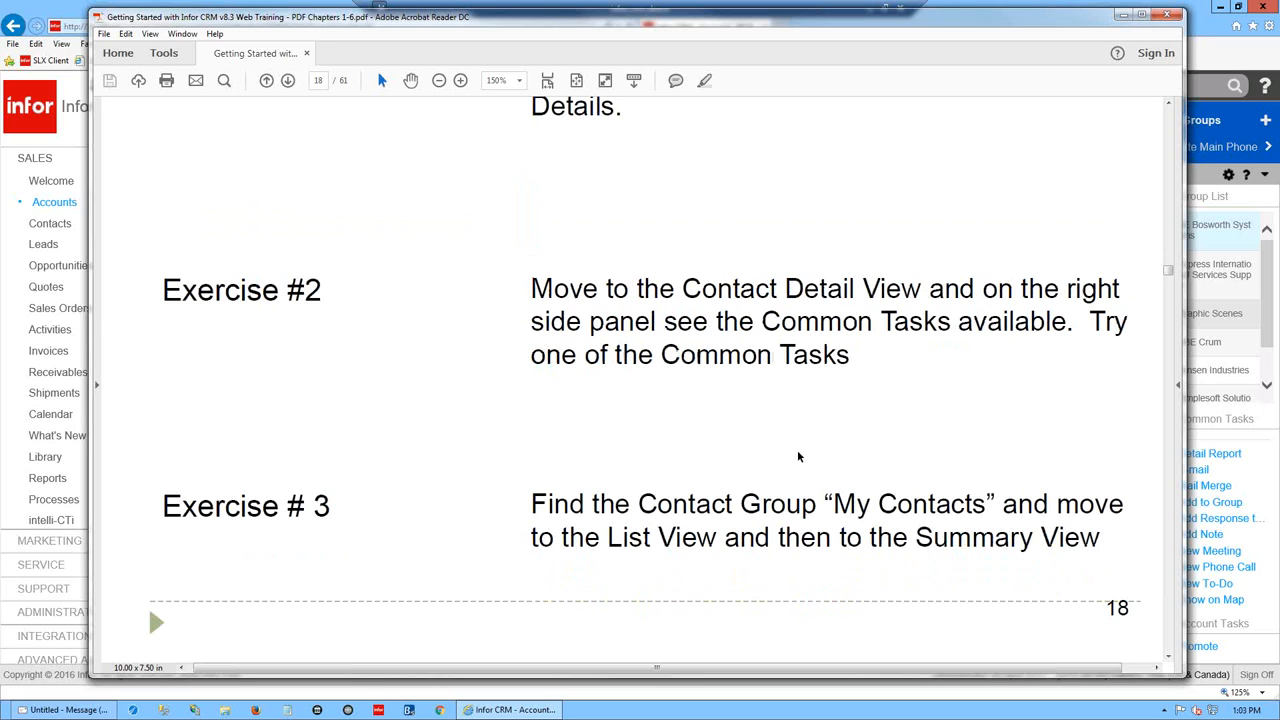
scroll(798, 456, down, 5)
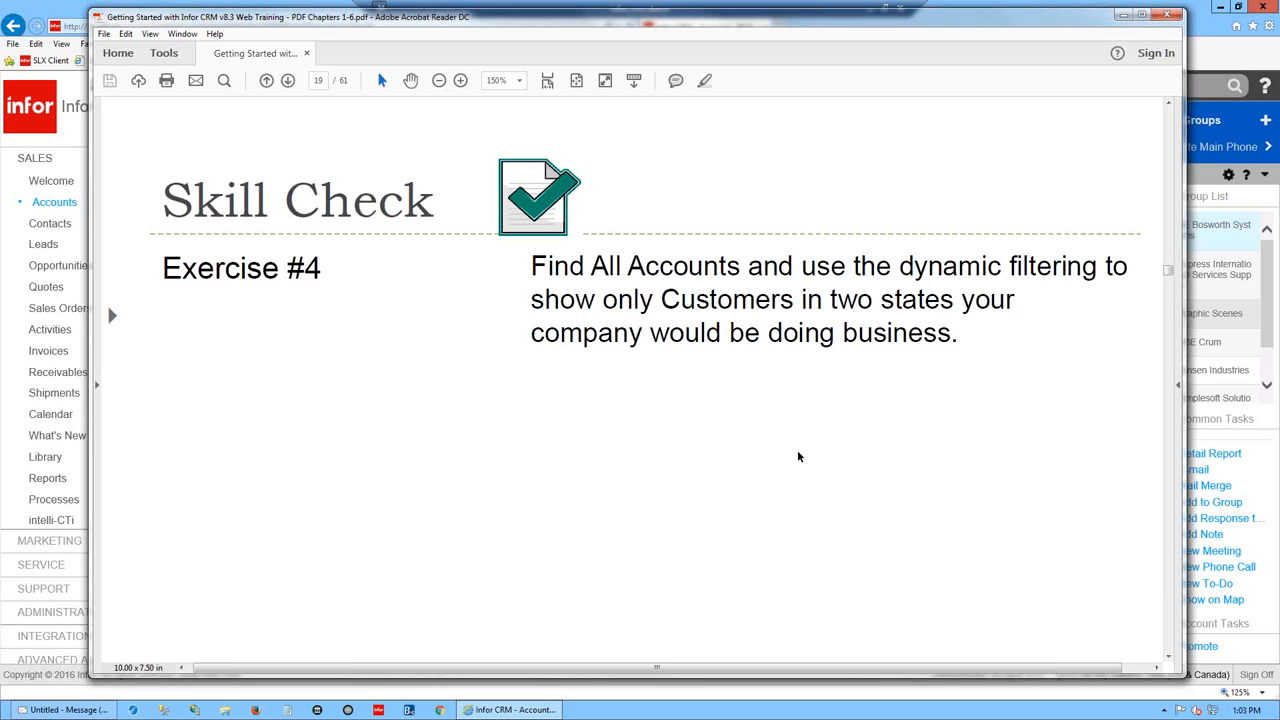
scroll(798, 456, down, 5)
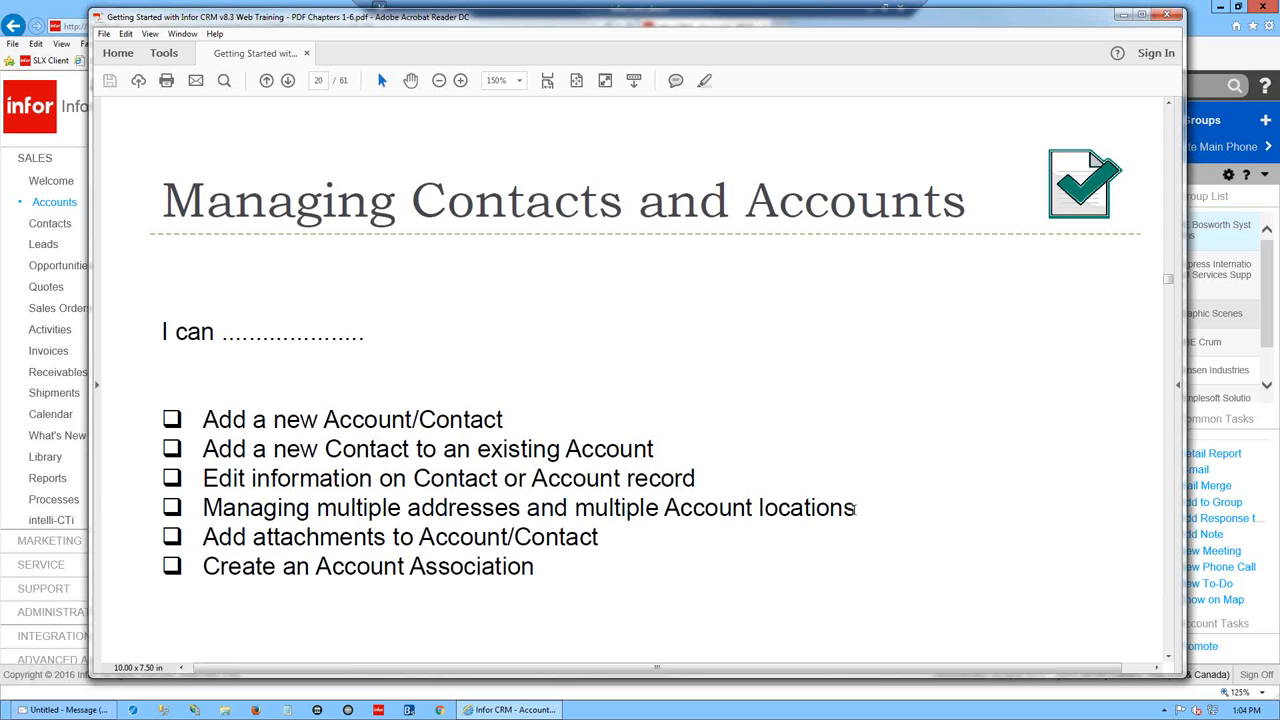
drag(702, 19, 1279, 20)
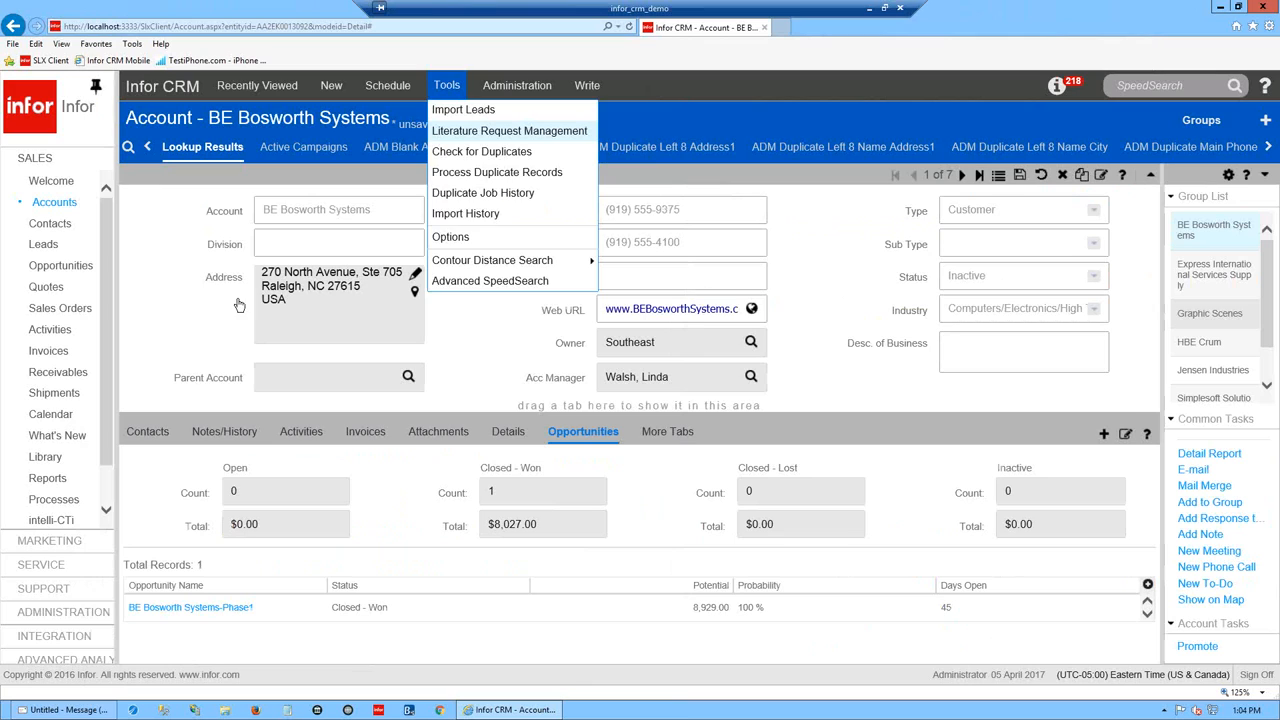
- Dismiss the Tools menu and show the Addresses list from the account's More Tabs
click(175, 301)
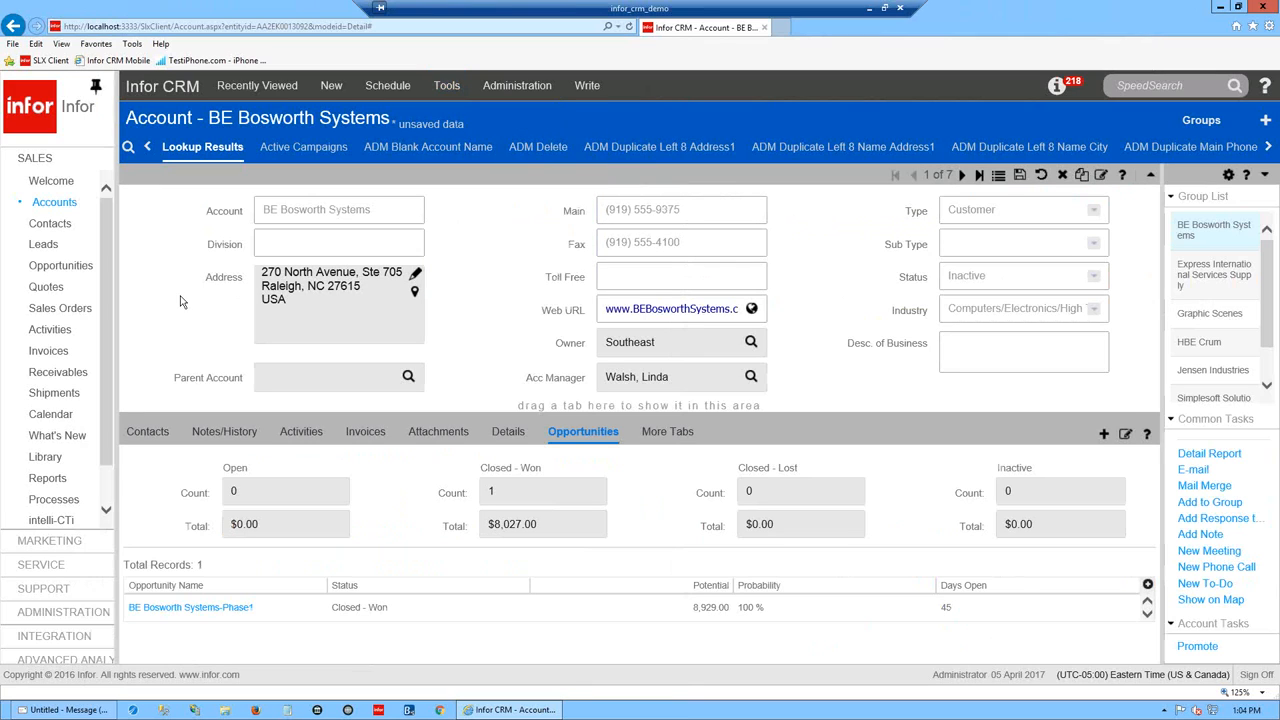
click(667, 432)
drag(207, 118, 120, 277)
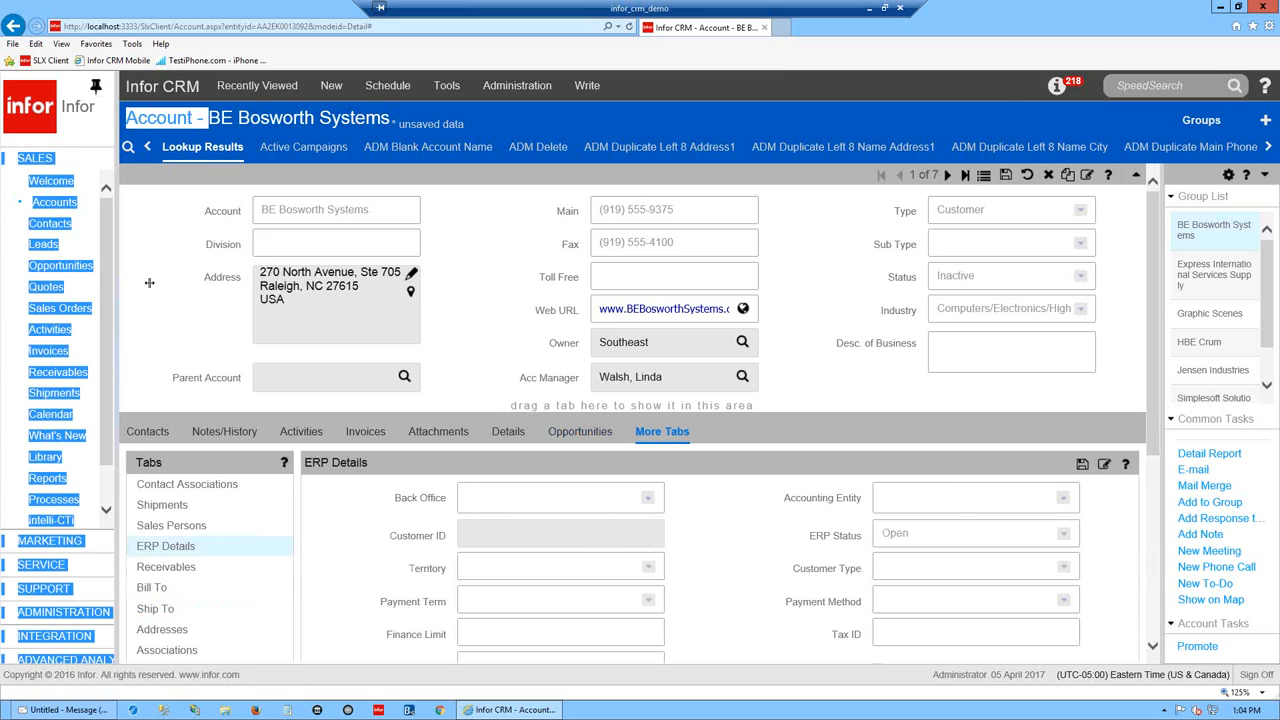
click(150, 287)
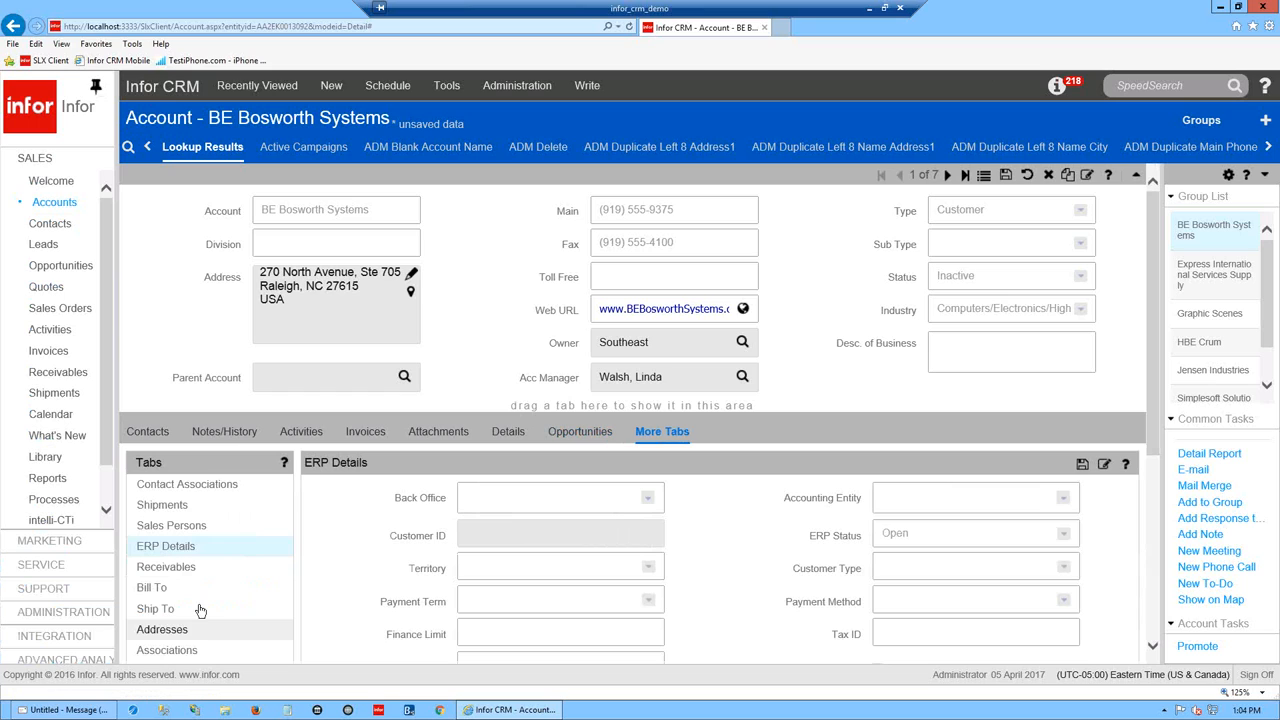
click(178, 637)
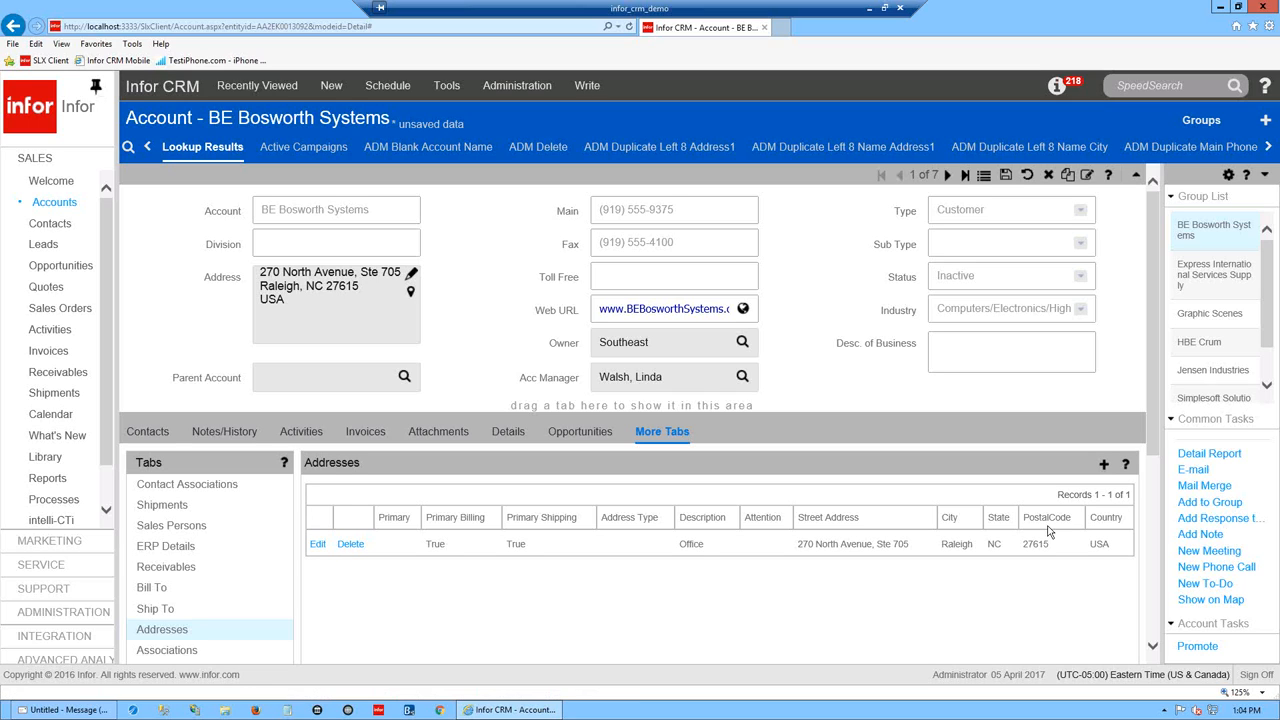
- Save the account's pending changes and update the existing Office address
click(1104, 465)
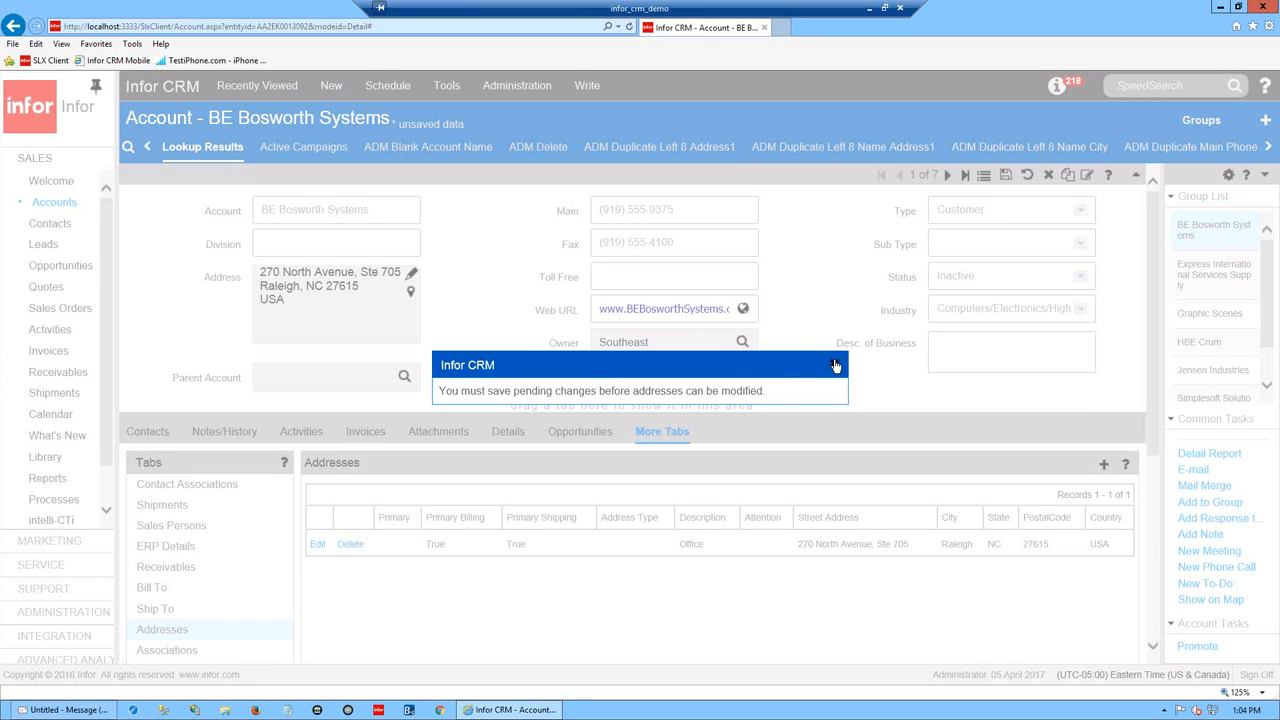
click(838, 364)
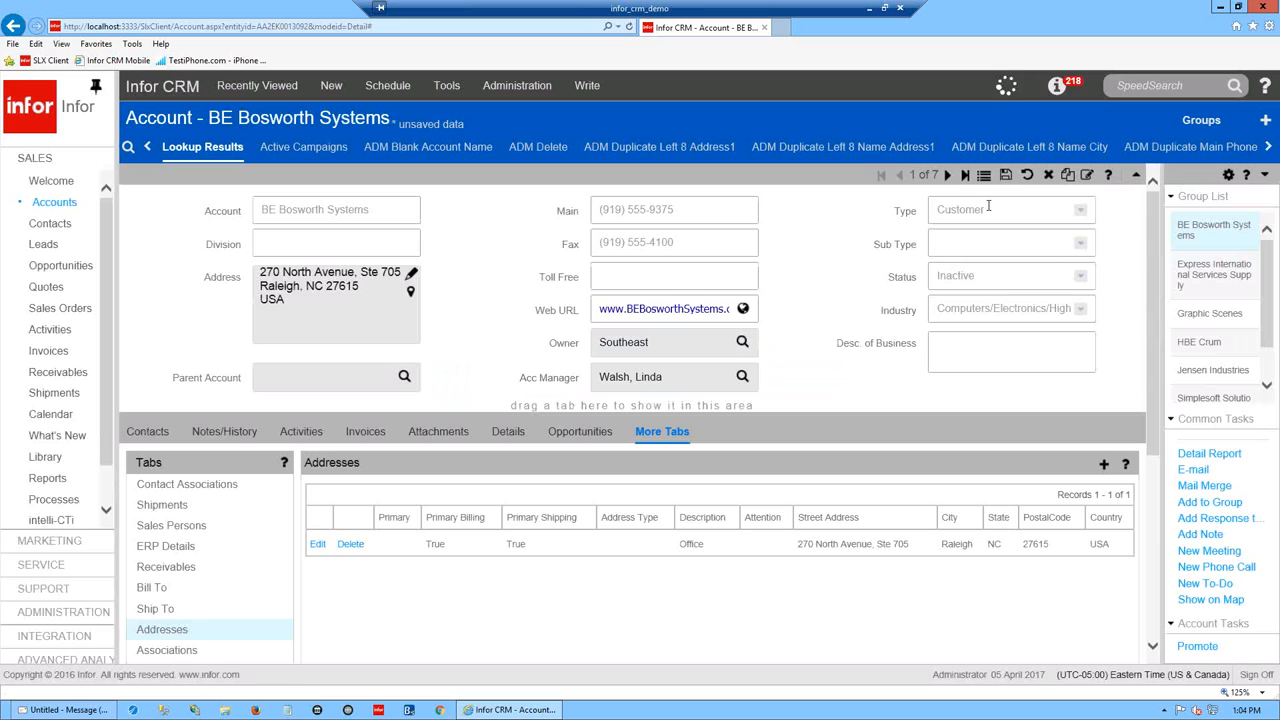
click(1005, 176)
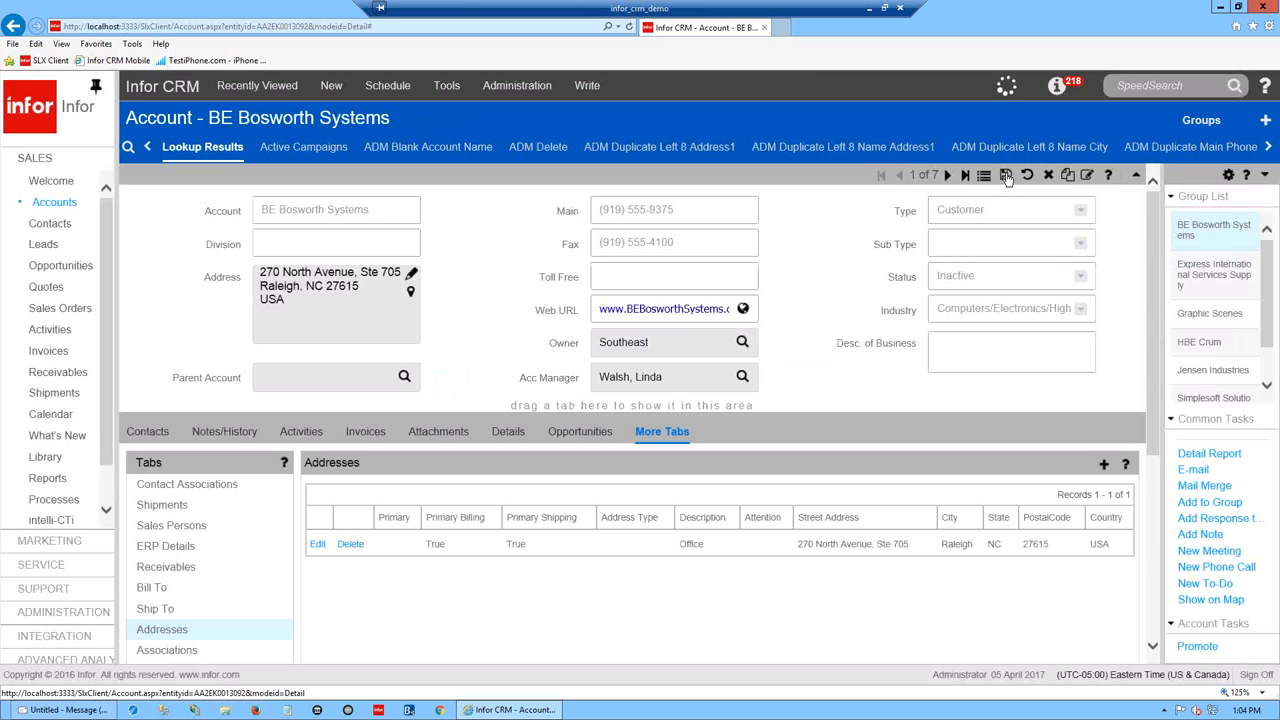
click(1105, 467)
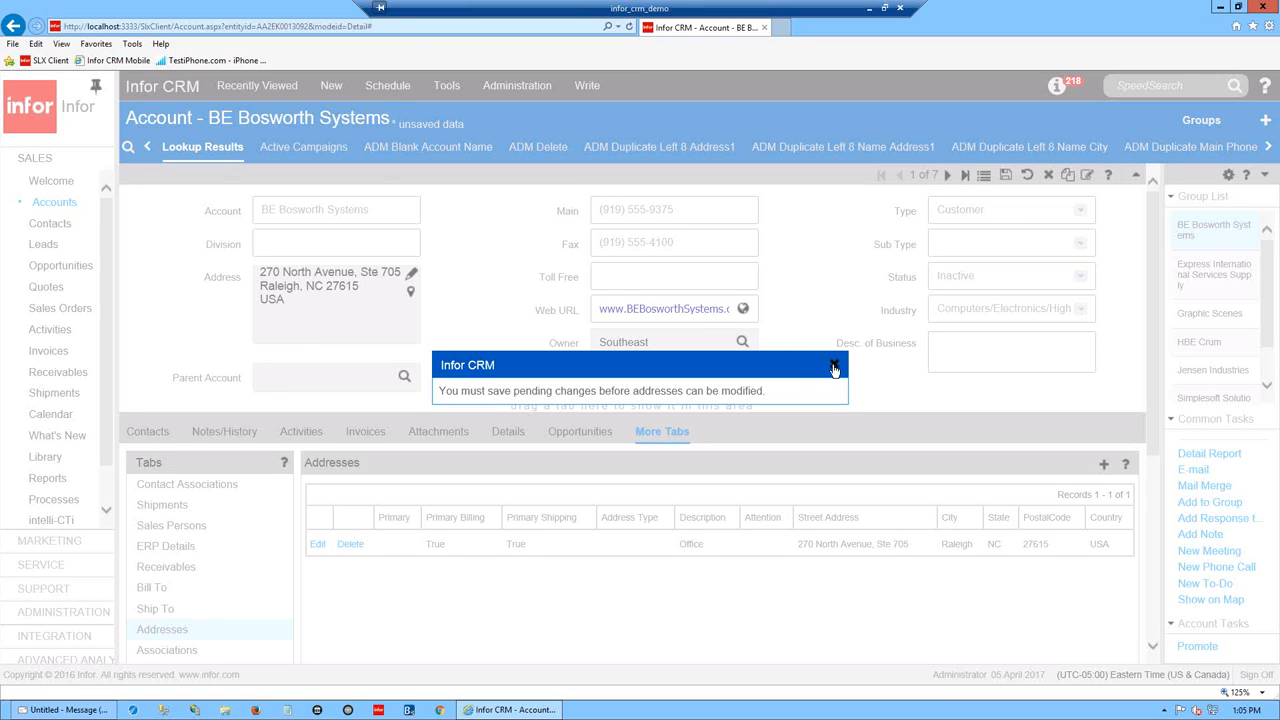
click(835, 368)
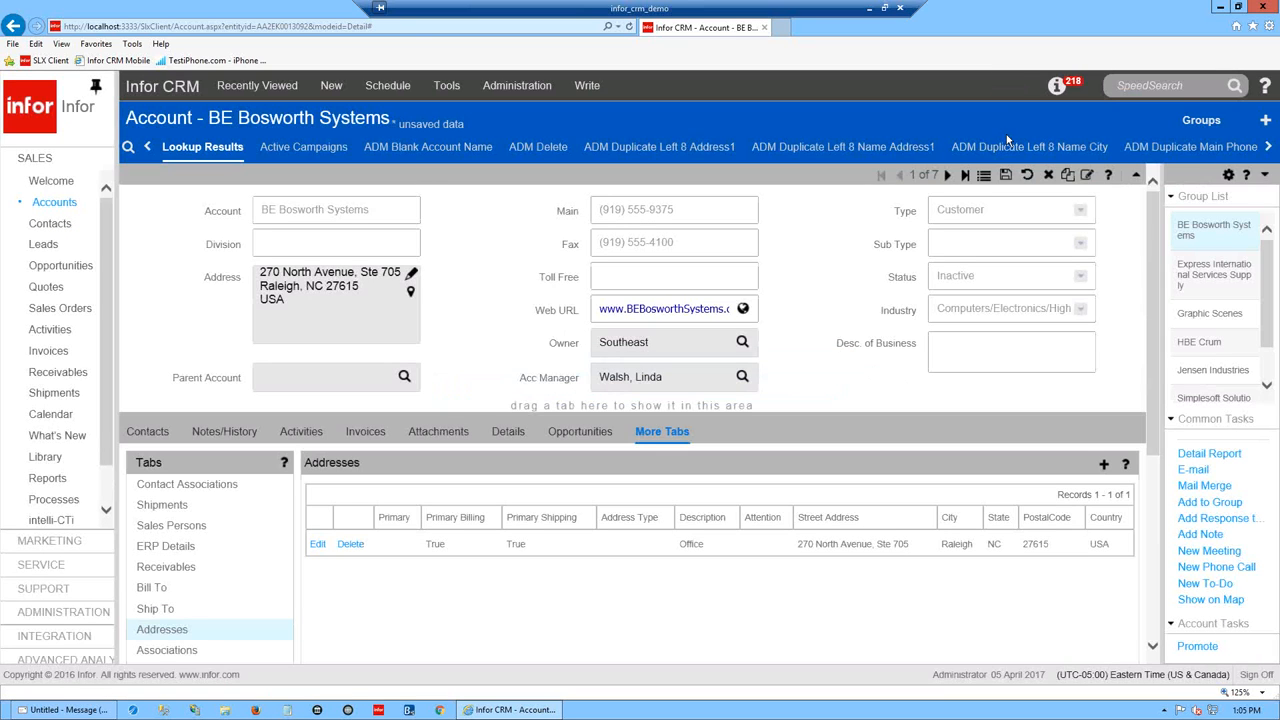
click(1006, 175)
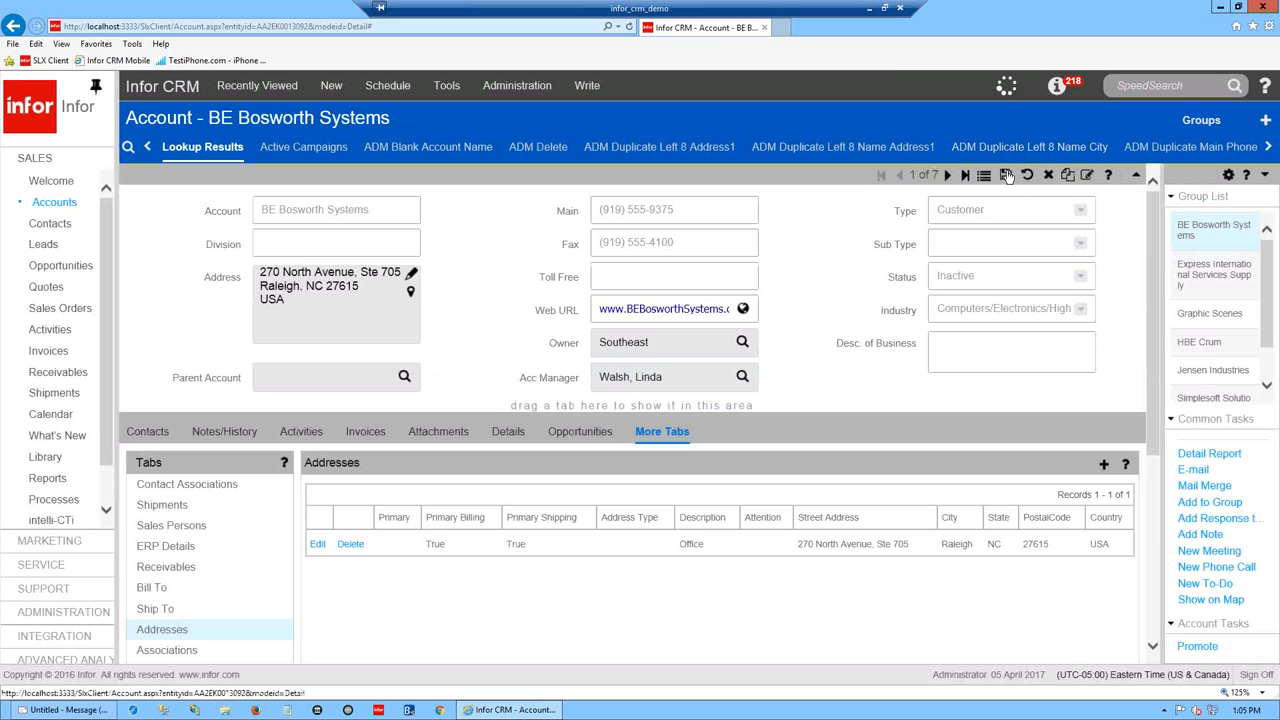
click(411, 276)
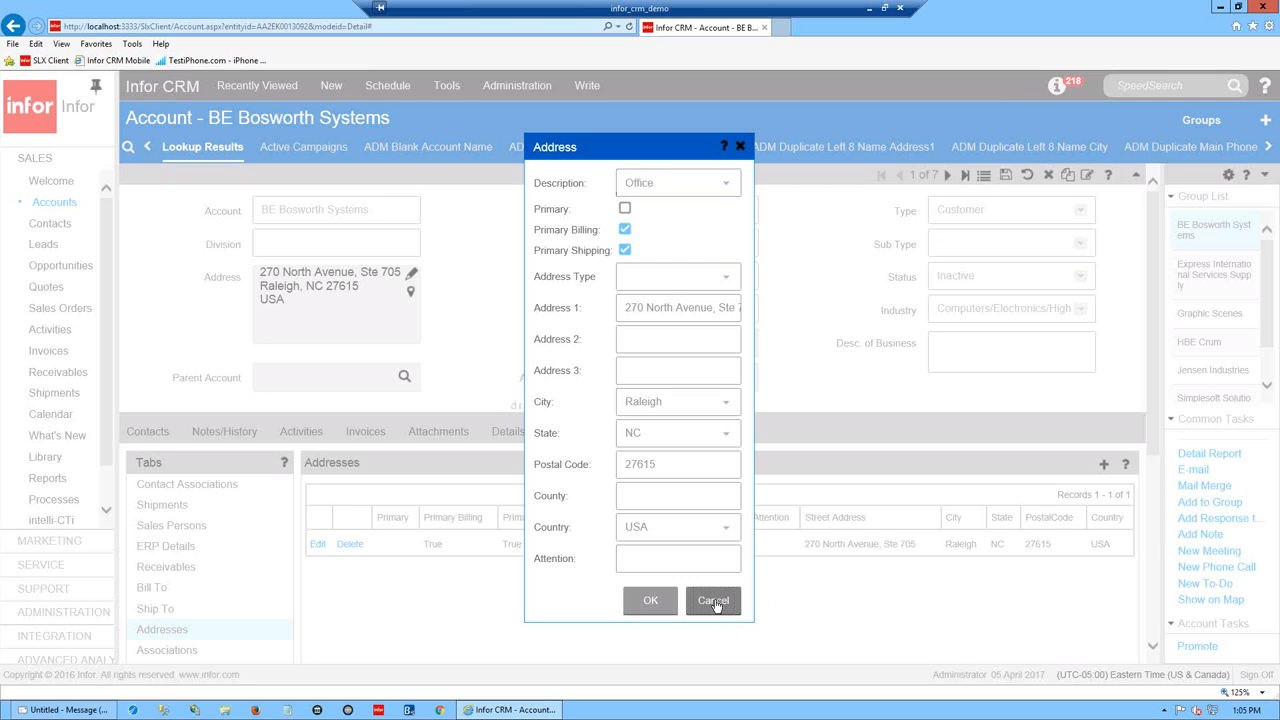
click(652, 602)
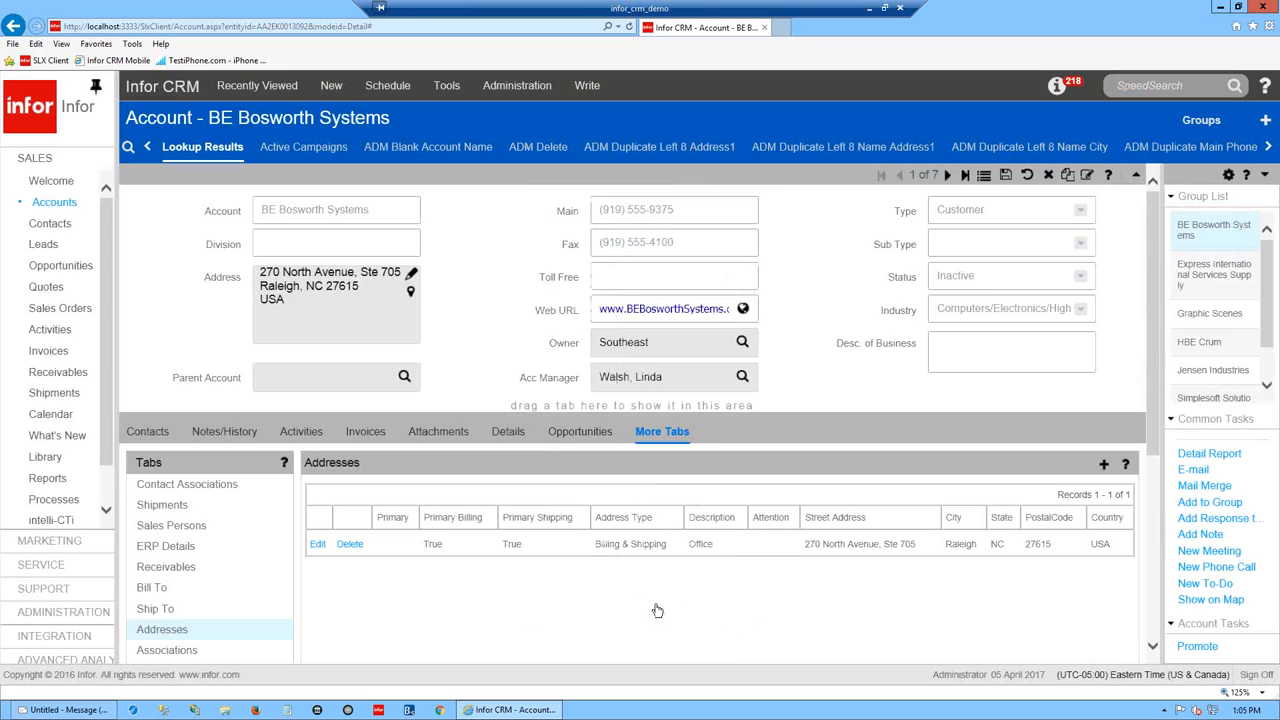
- Add a Mailing address marked primary, primary billing and shipping, type Billing & Shipping
click(1105, 466)
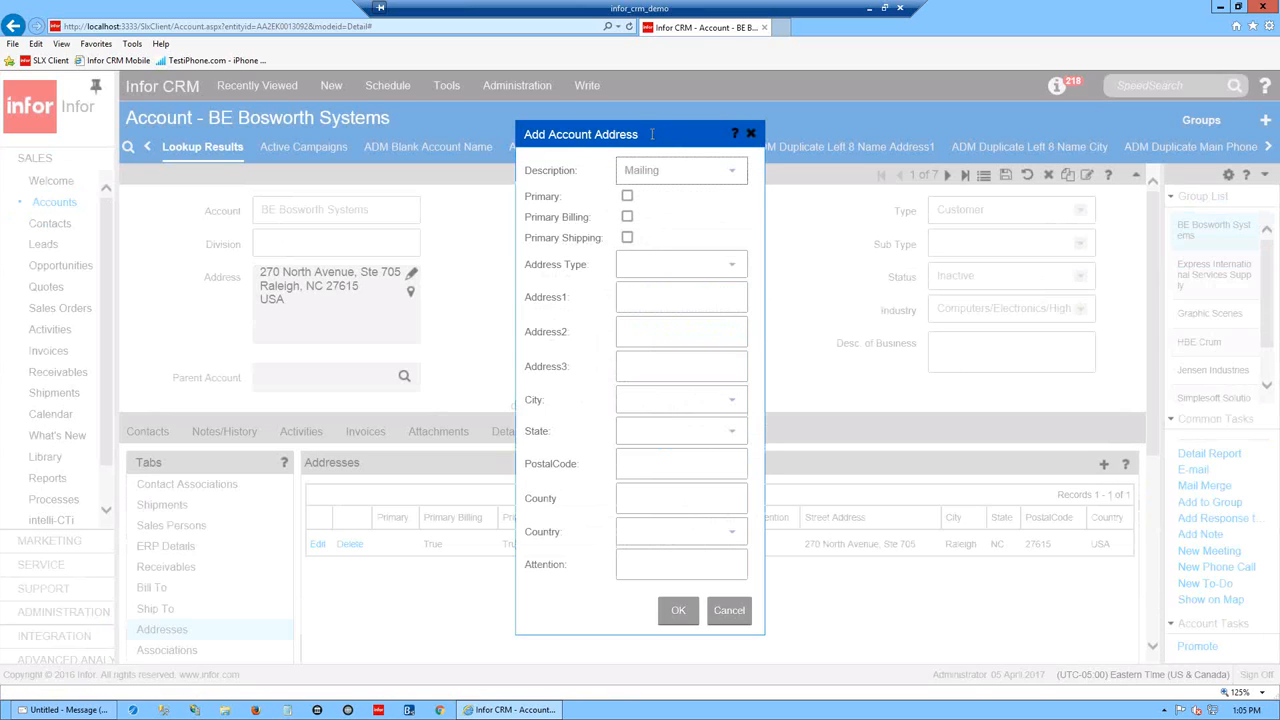
click(737, 176)
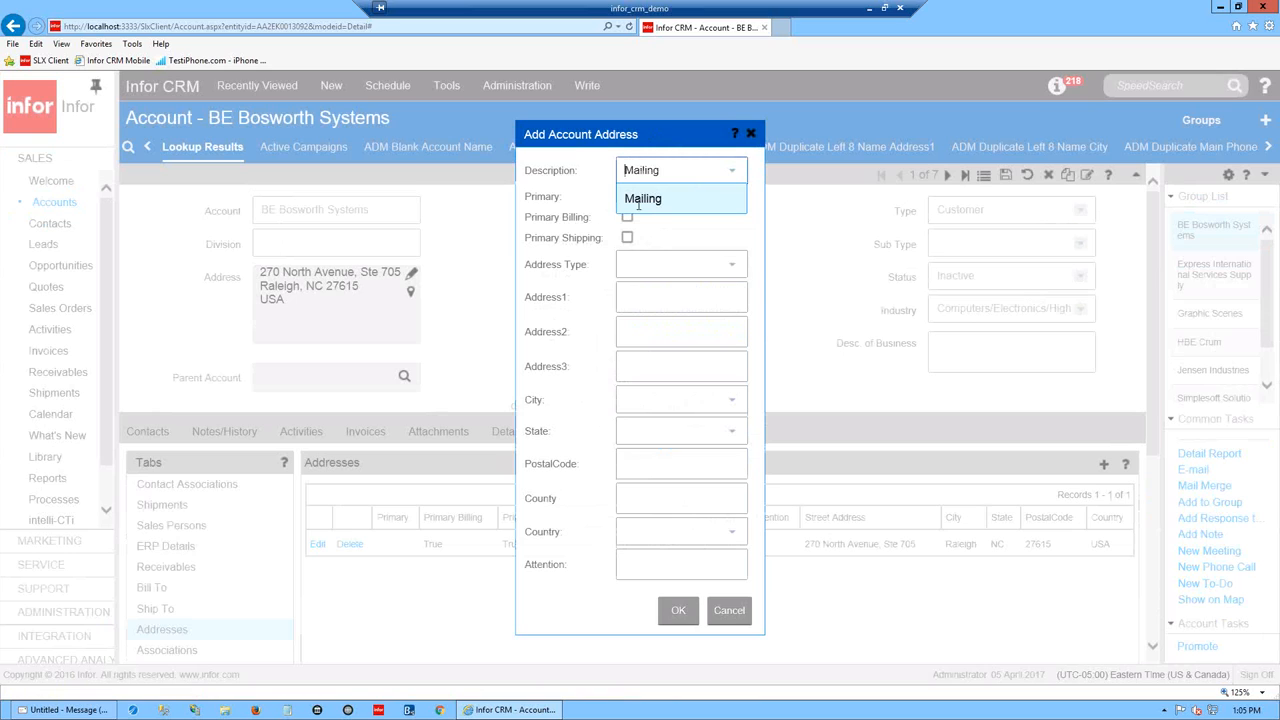
click(670, 211)
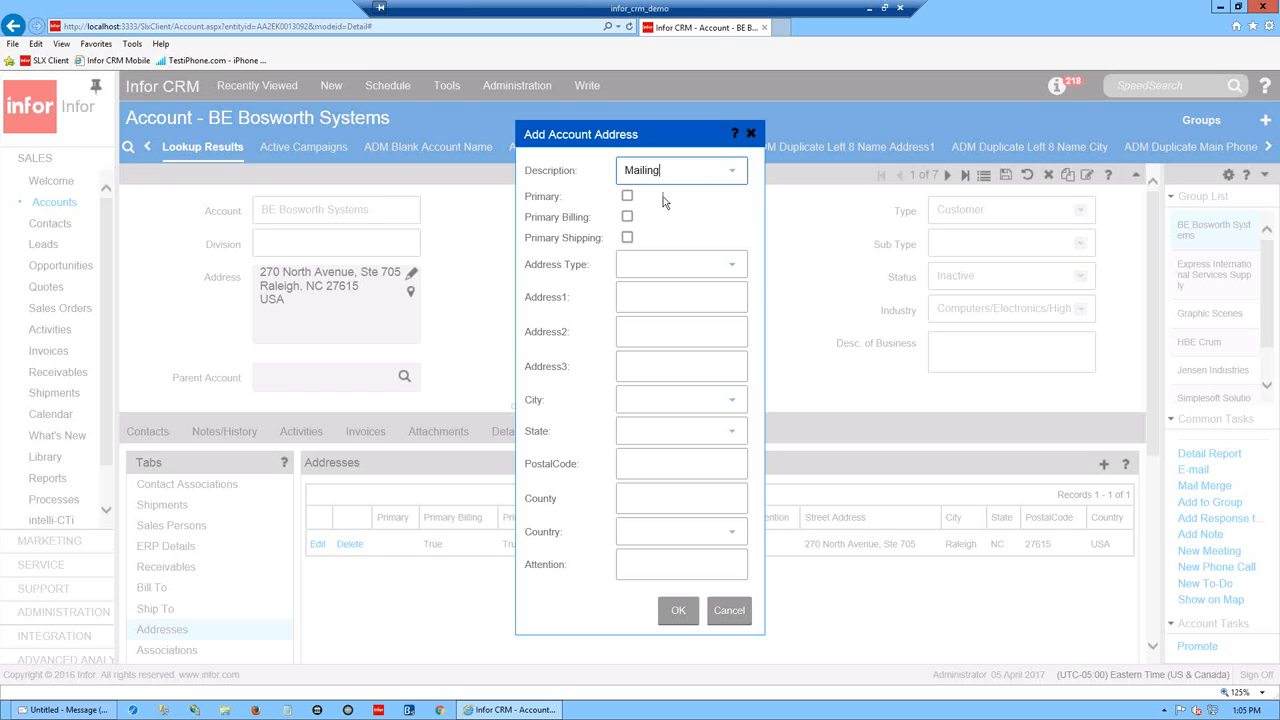
click(627, 217)
click(627, 237)
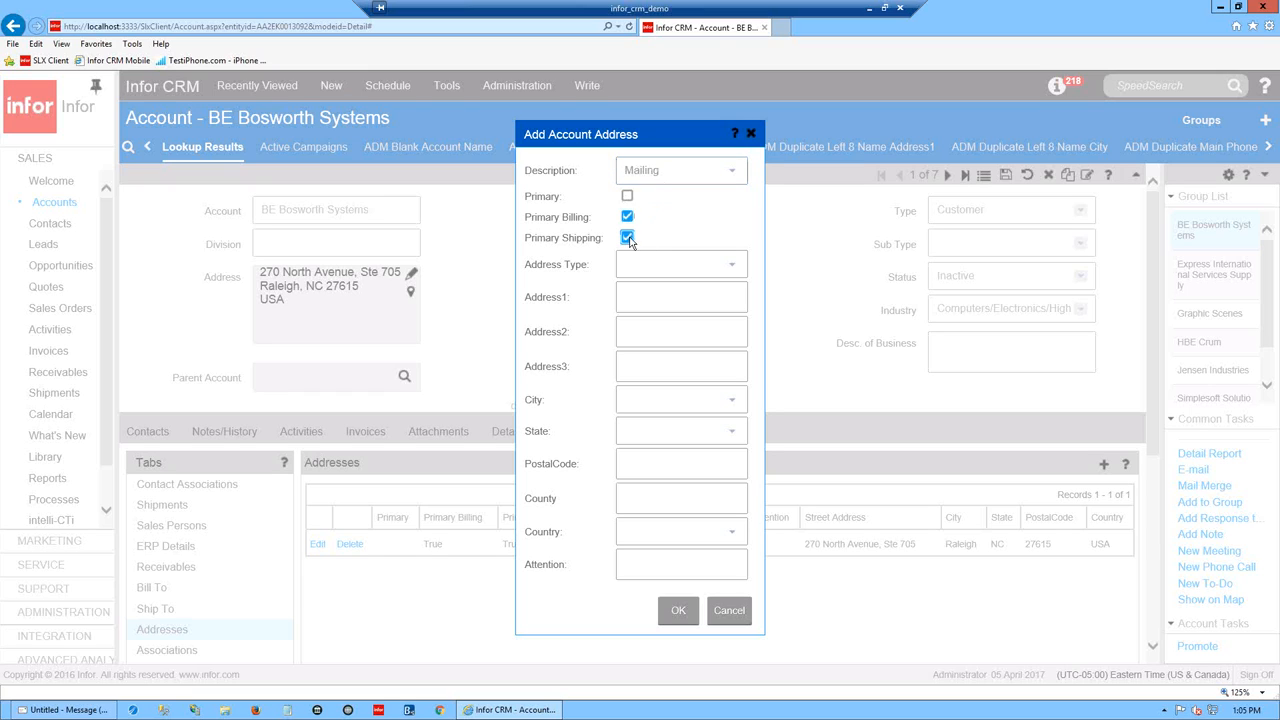
click(627, 196)
click(733, 268)
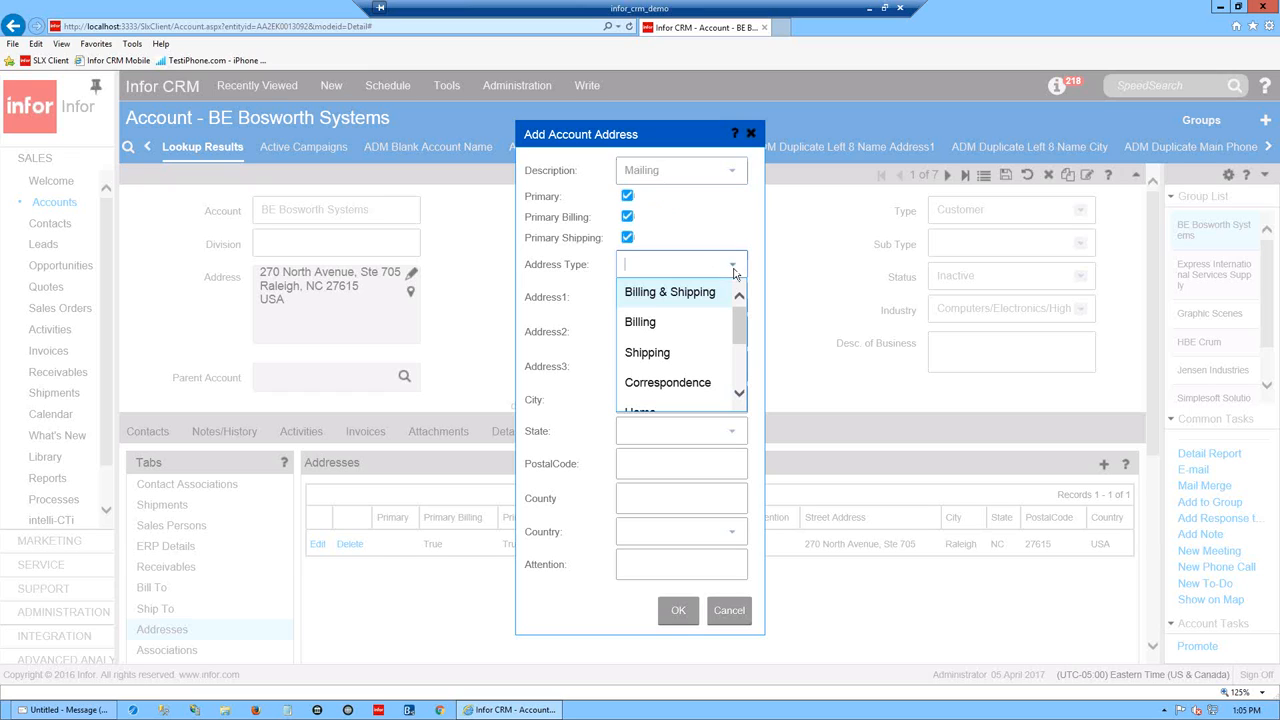
click(676, 292)
- Enter 123 Any Street, Dayton, OH 45410, country USA, and add the address
click(654, 297)
text(123)
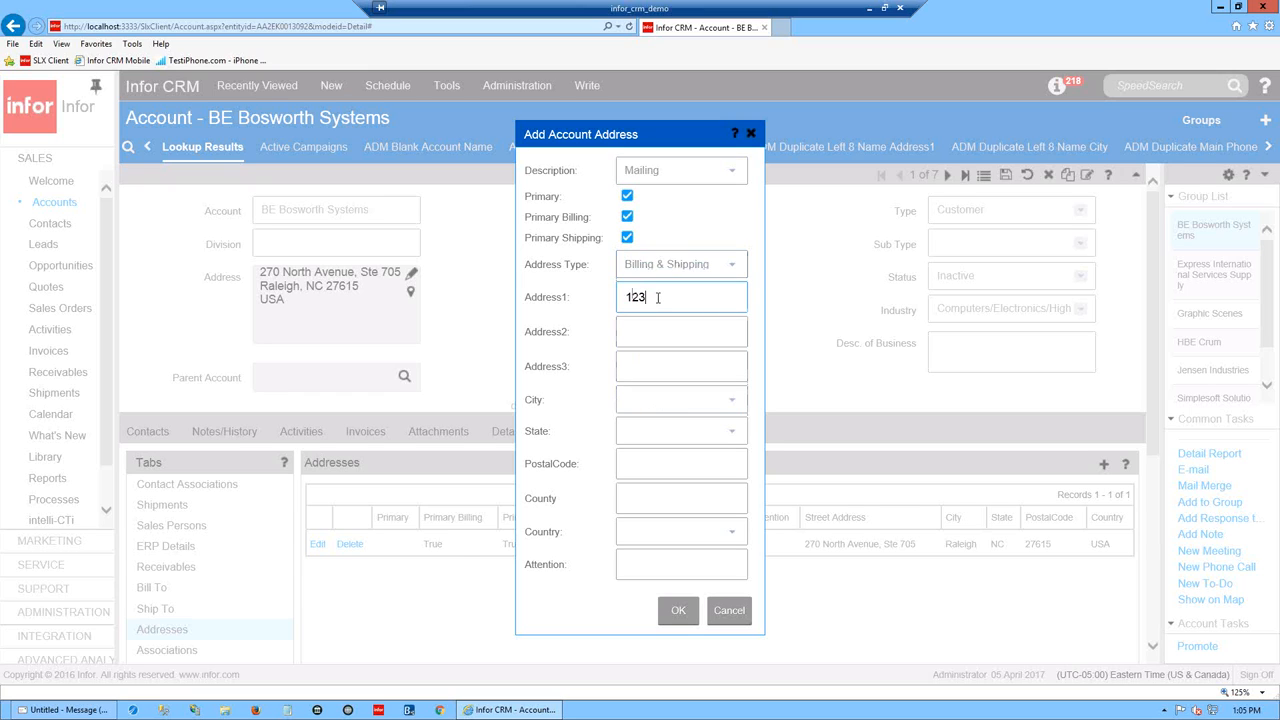
text( Any Street)
click(644, 400)
text(Dayton)
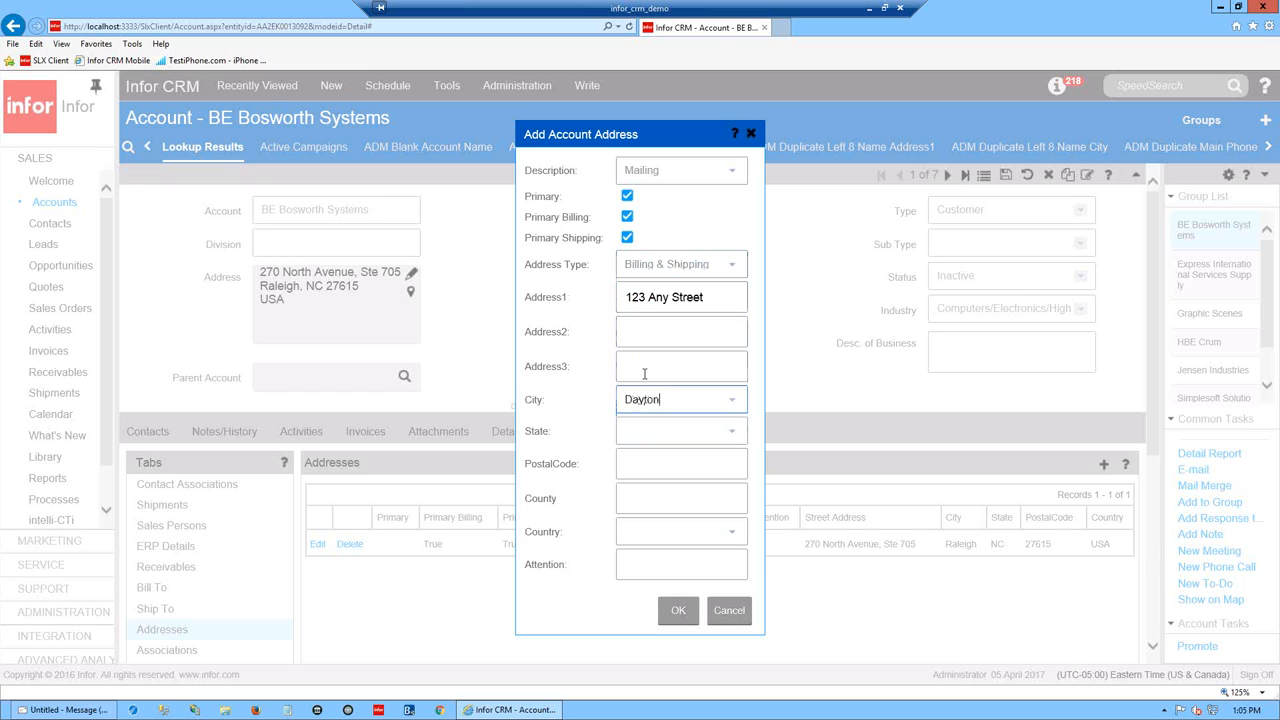
key(Tab)
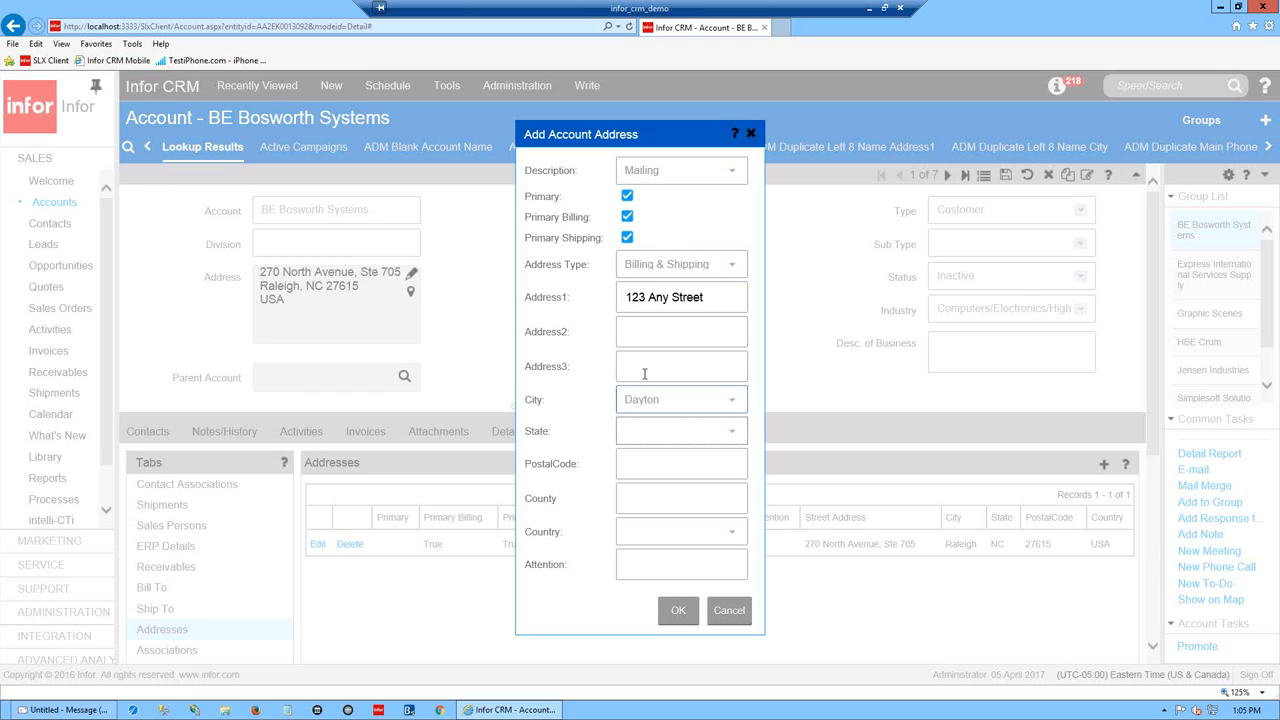
key(Tab)
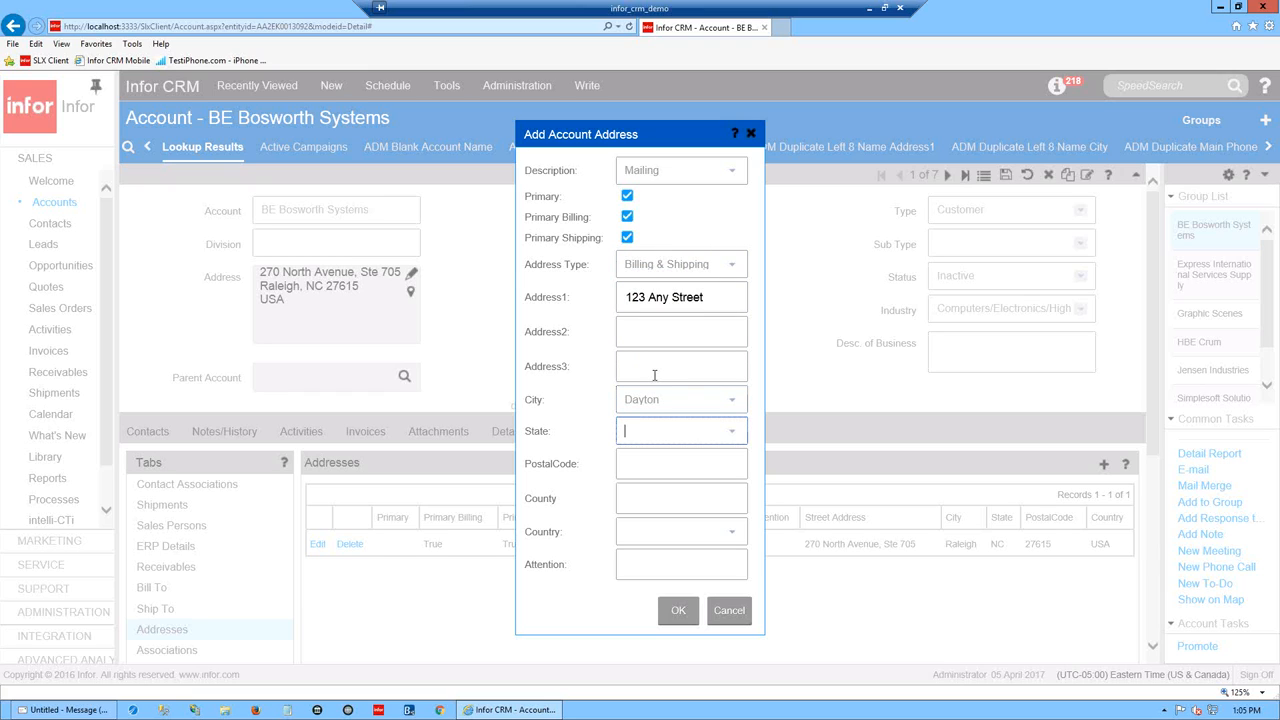
text(OH)
key(Tab)
text(45410)
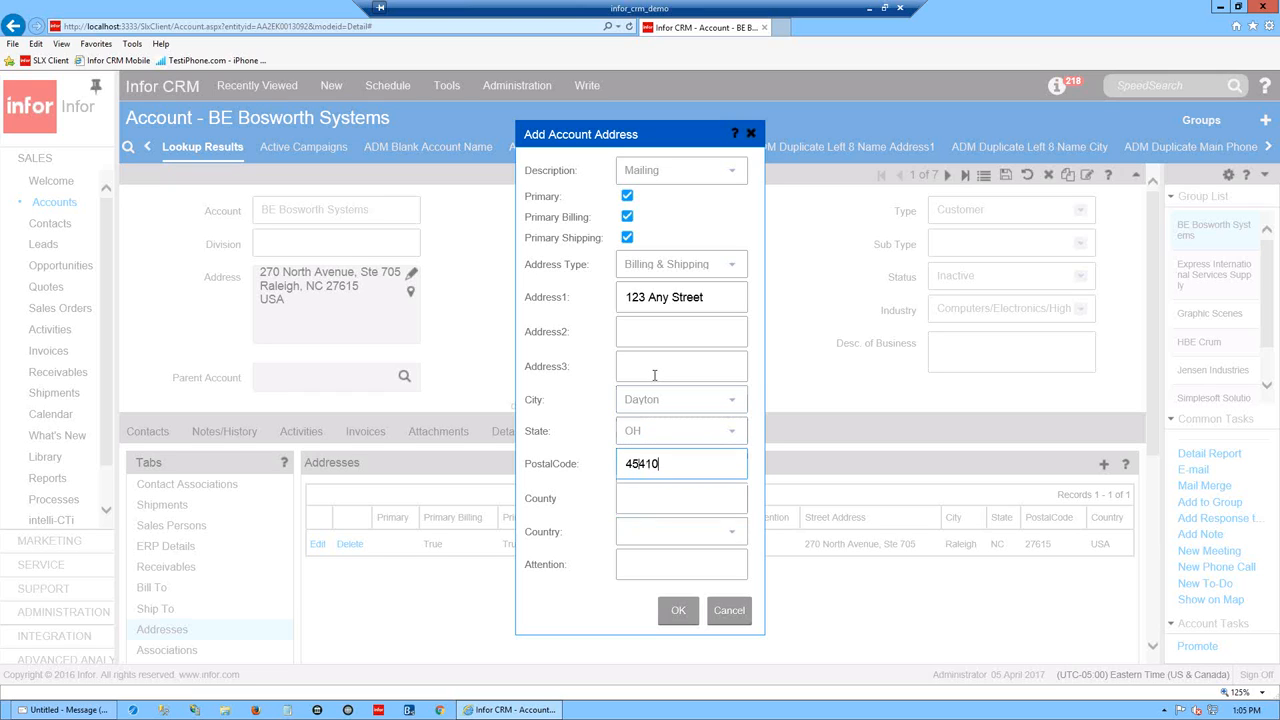
key(Tab)
text(USA)
drag(657, 508, 608, 498)
key(BackSpace)
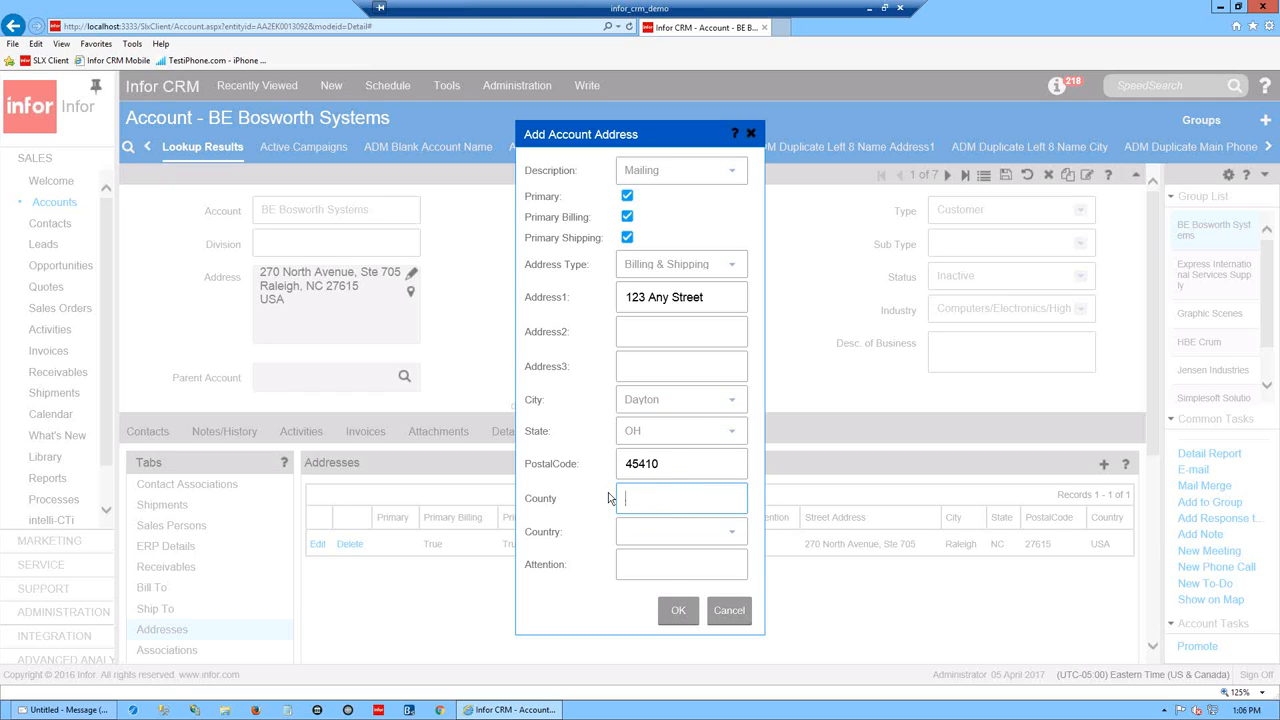
click(666, 537)
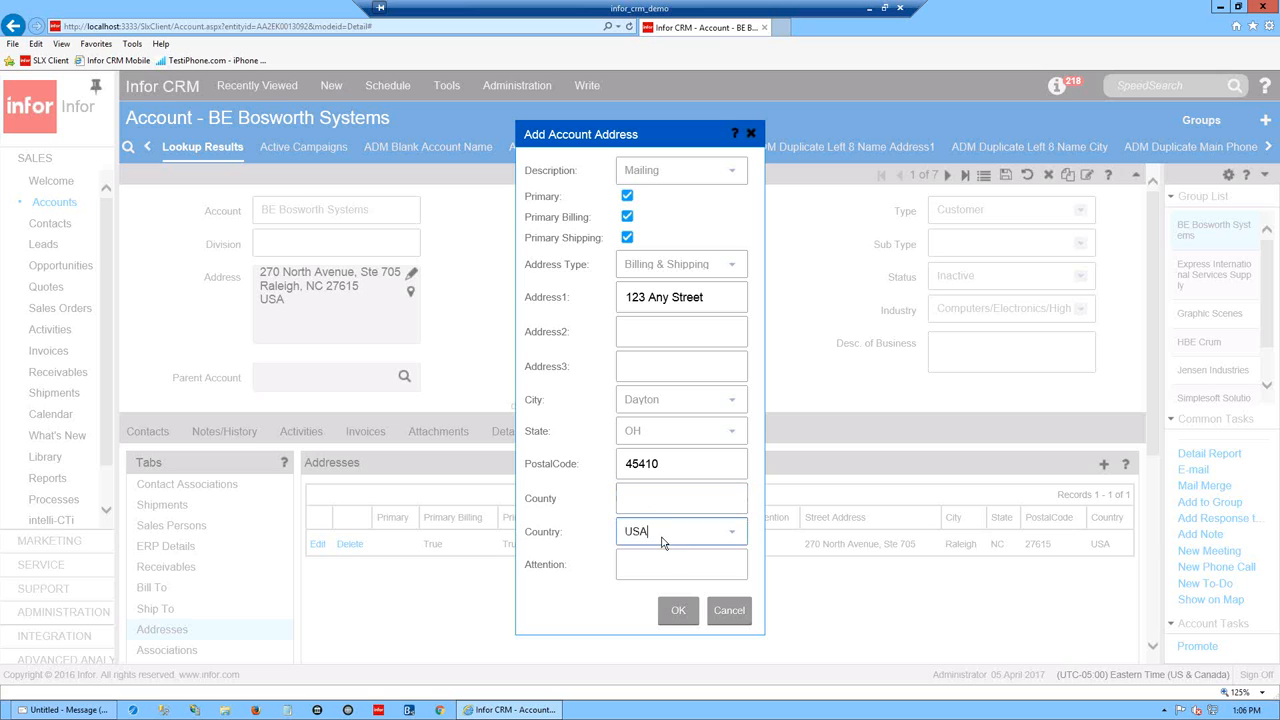
click(679, 612)
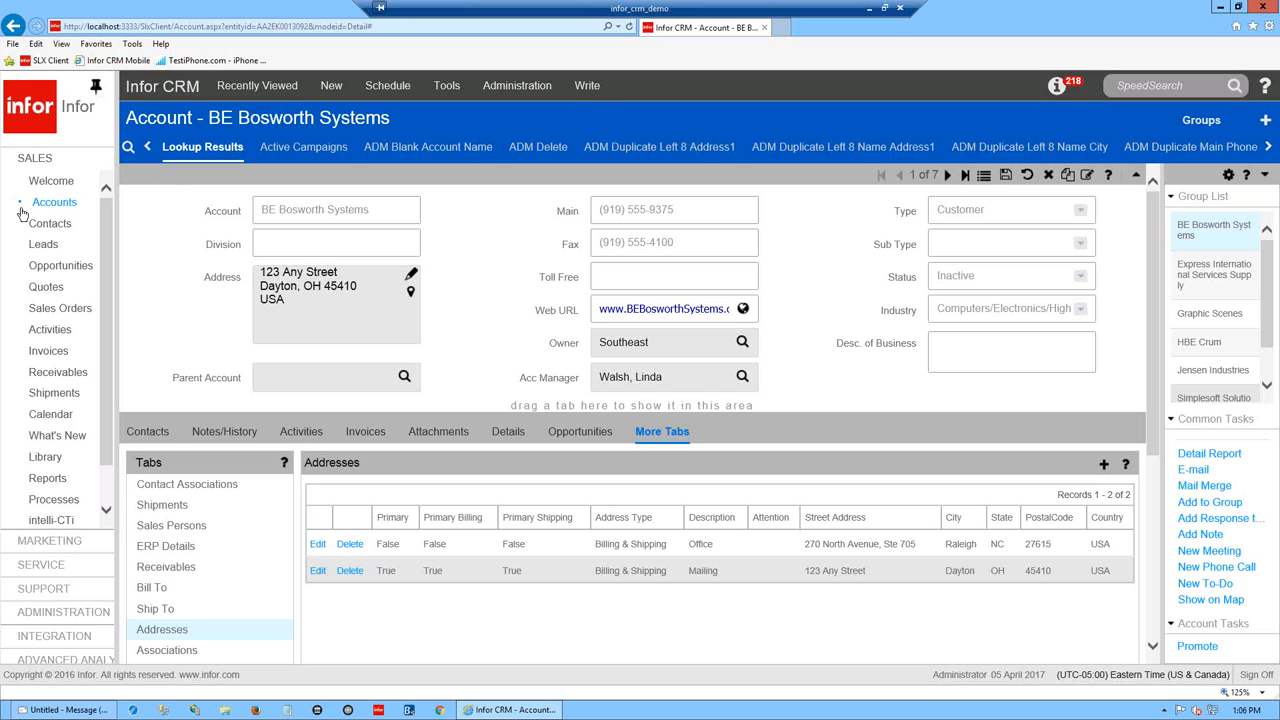
- Start a blank New Contact/Account form, then leave it for BE Bosworth Systems via Recently Viewed
mouse_move(62, 206)
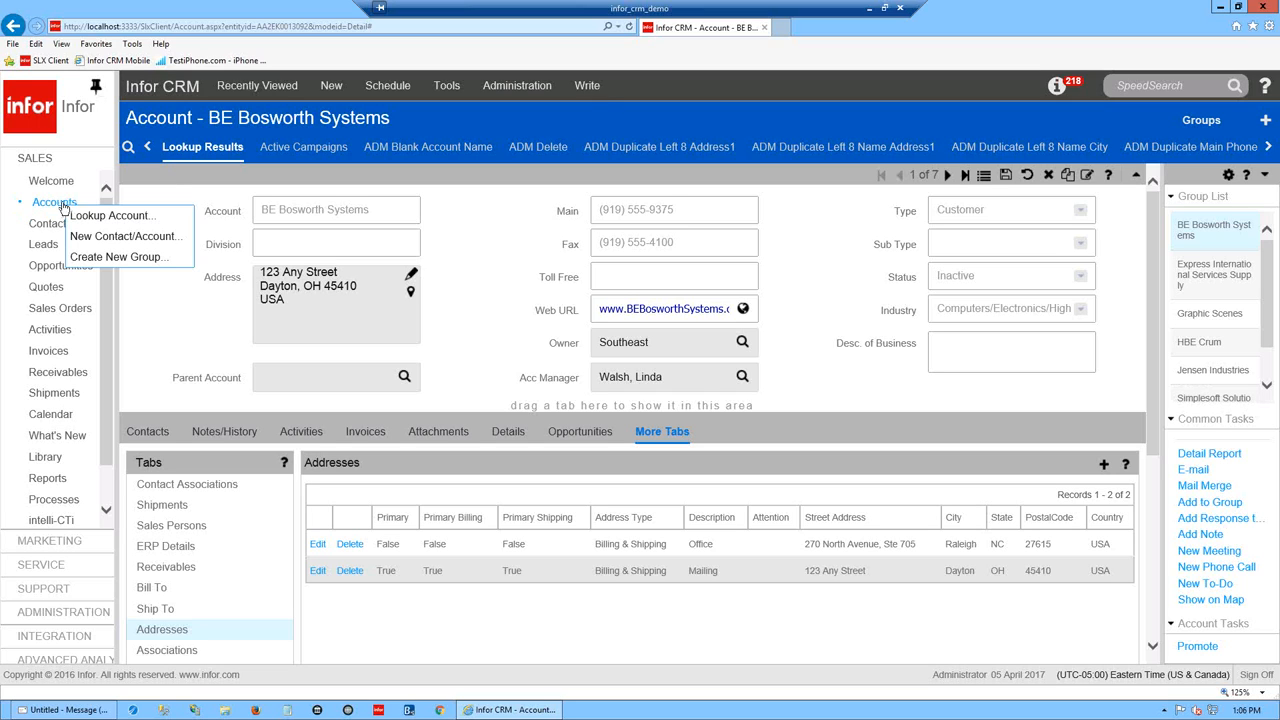
click(128, 238)
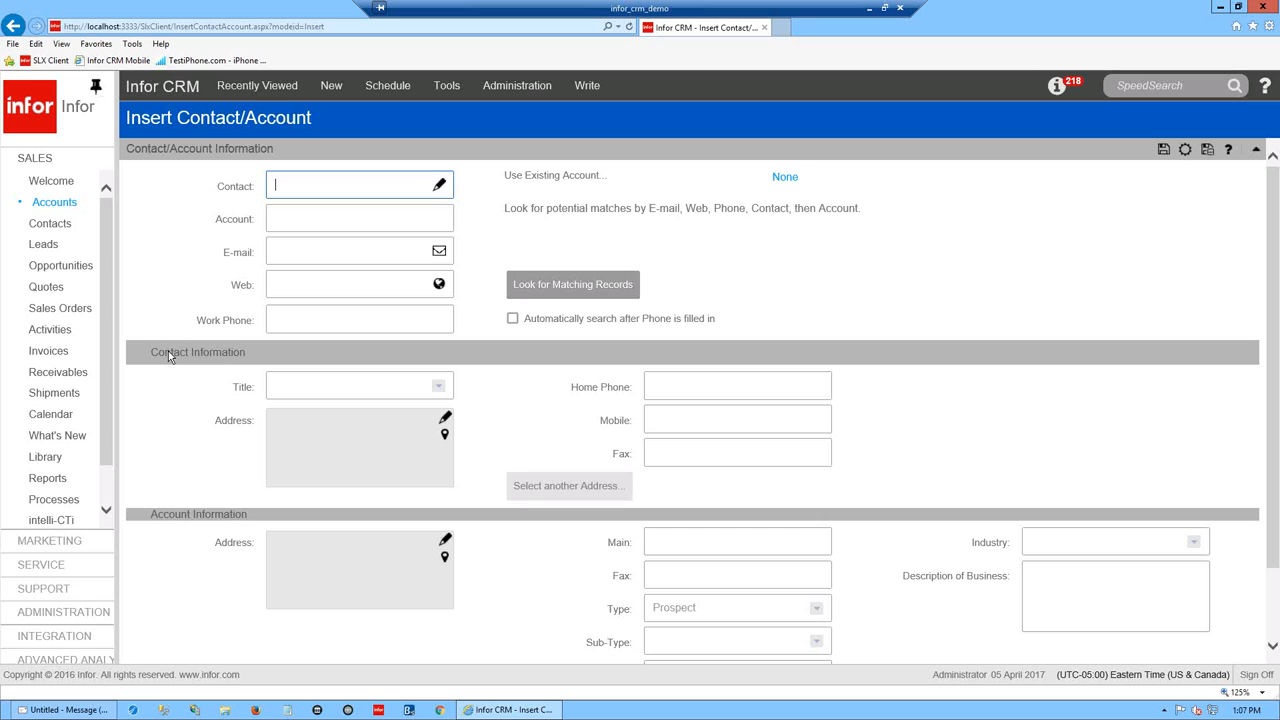
click(224, 84)
click(234, 110)
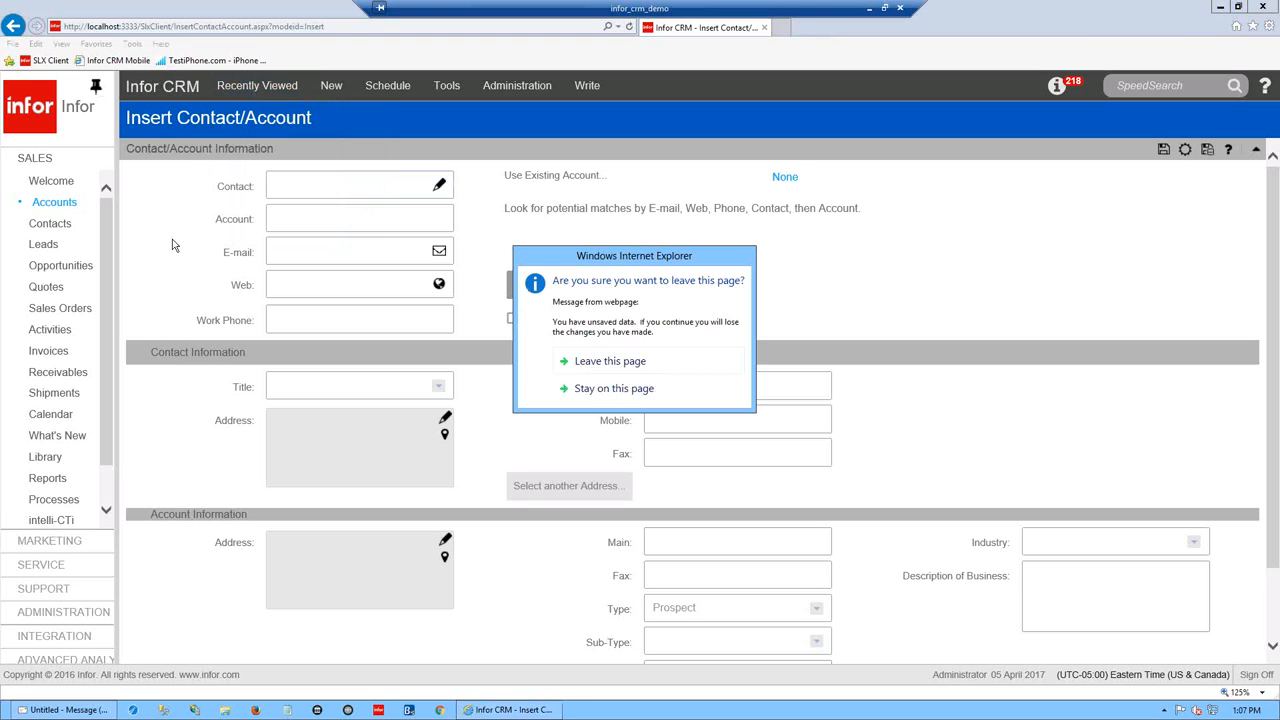
click(645, 361)
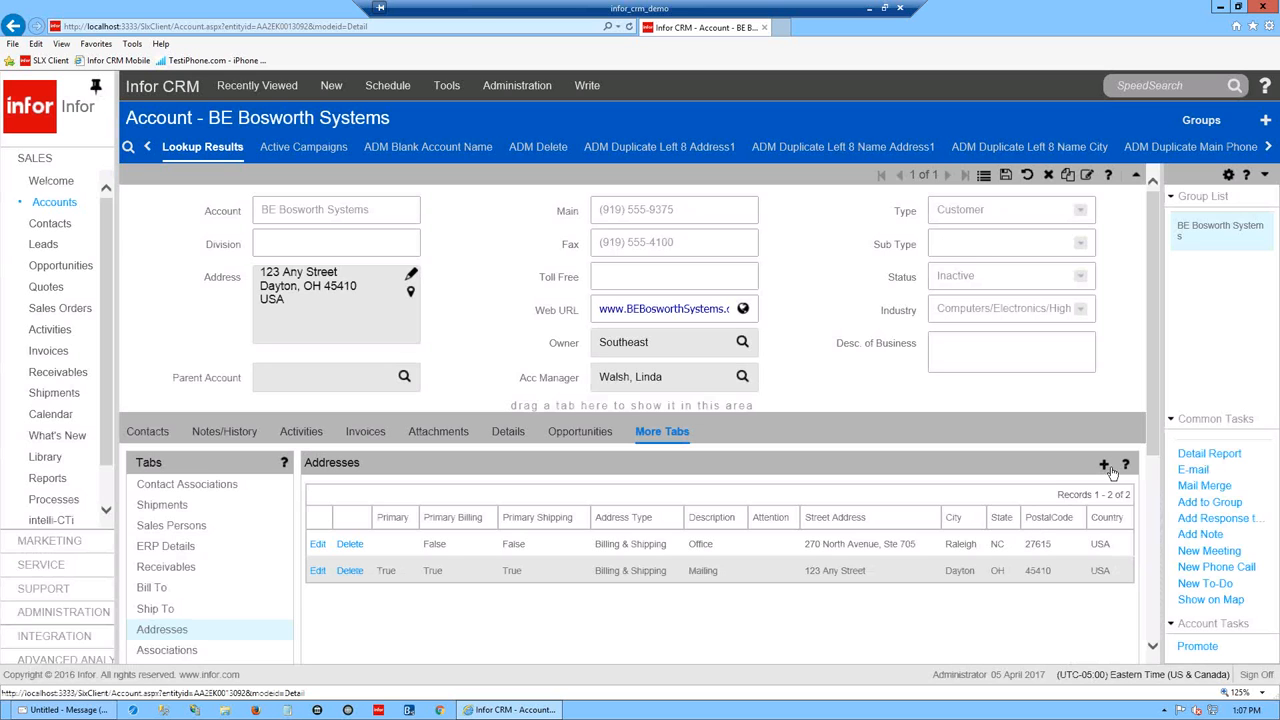
- Add a primary shipping, Billing & Shipping address: 123, city ss, postal code 556
click(1105, 467)
click(628, 238)
click(736, 266)
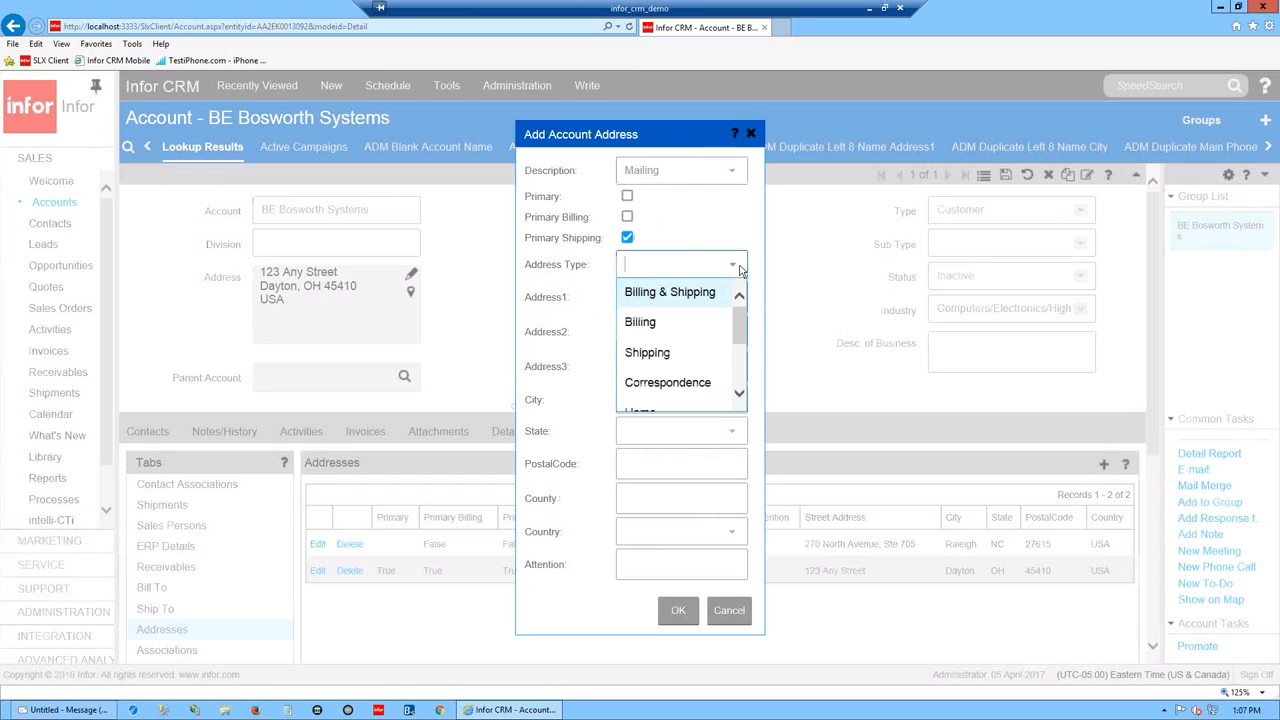
click(705, 290)
click(652, 298)
text(123)
click(632, 403)
text(ss)
click(638, 471)
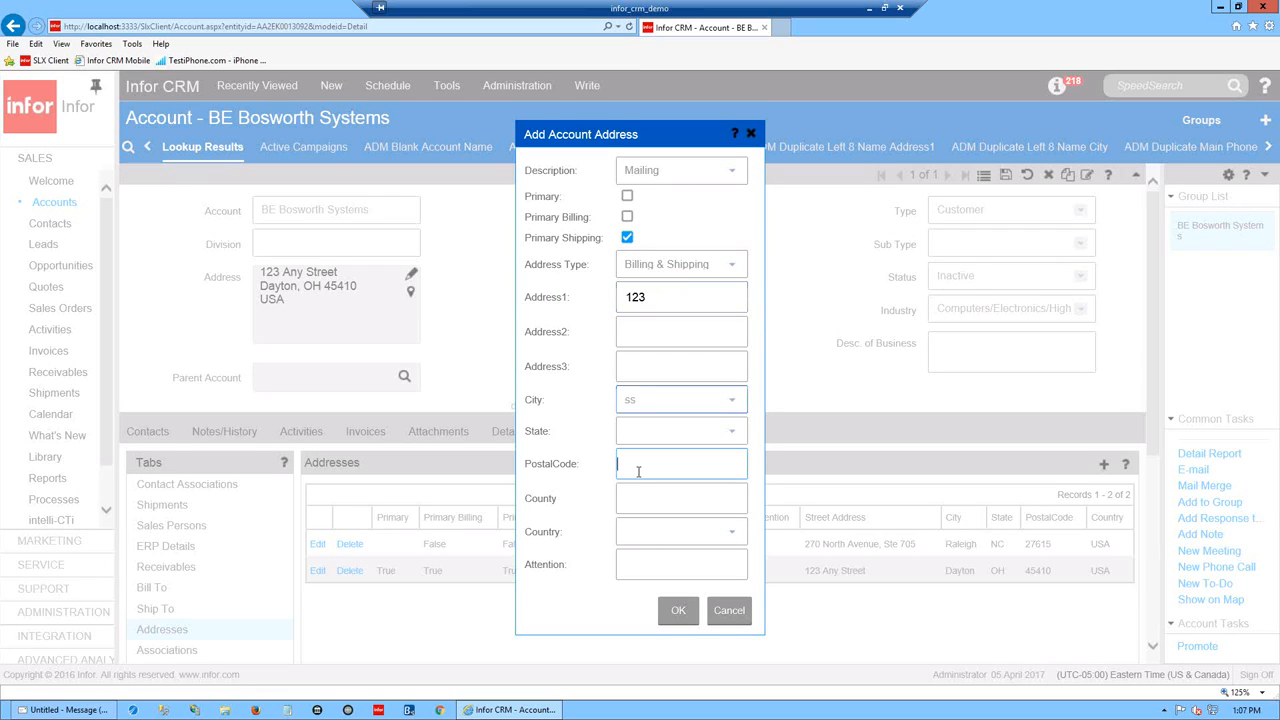
text(556)
click(668, 613)
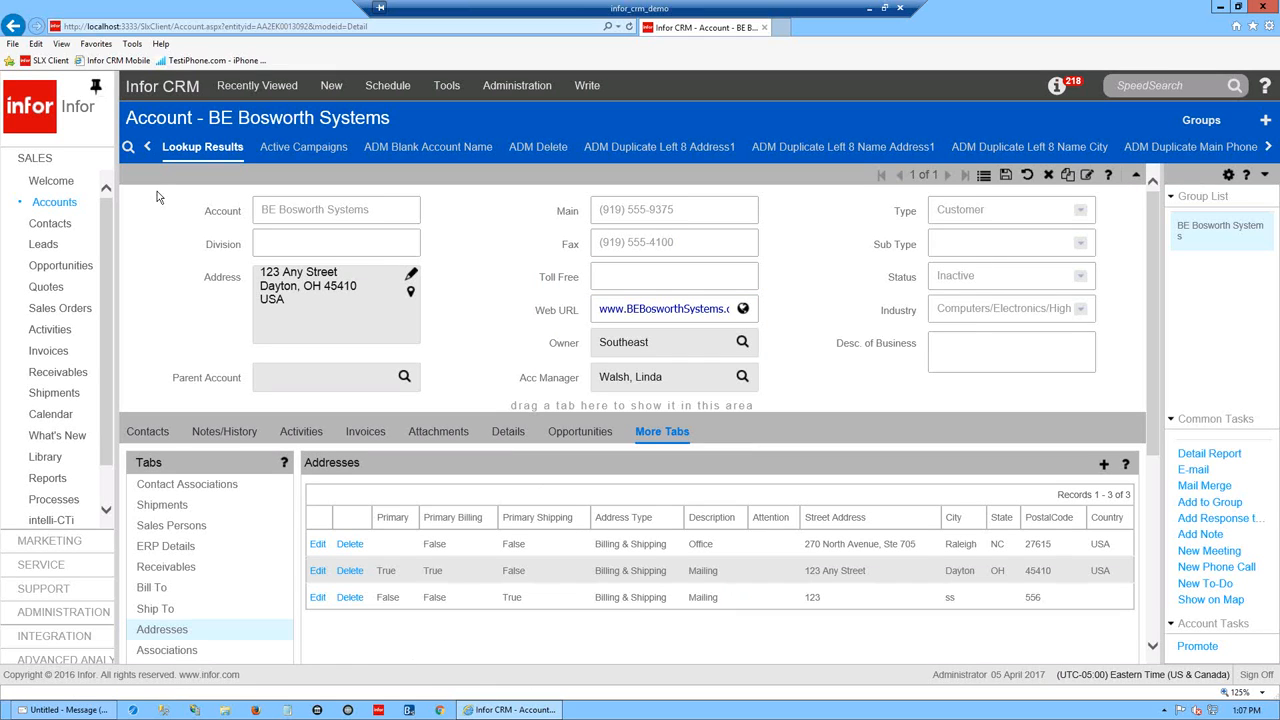
right_click(72, 208)
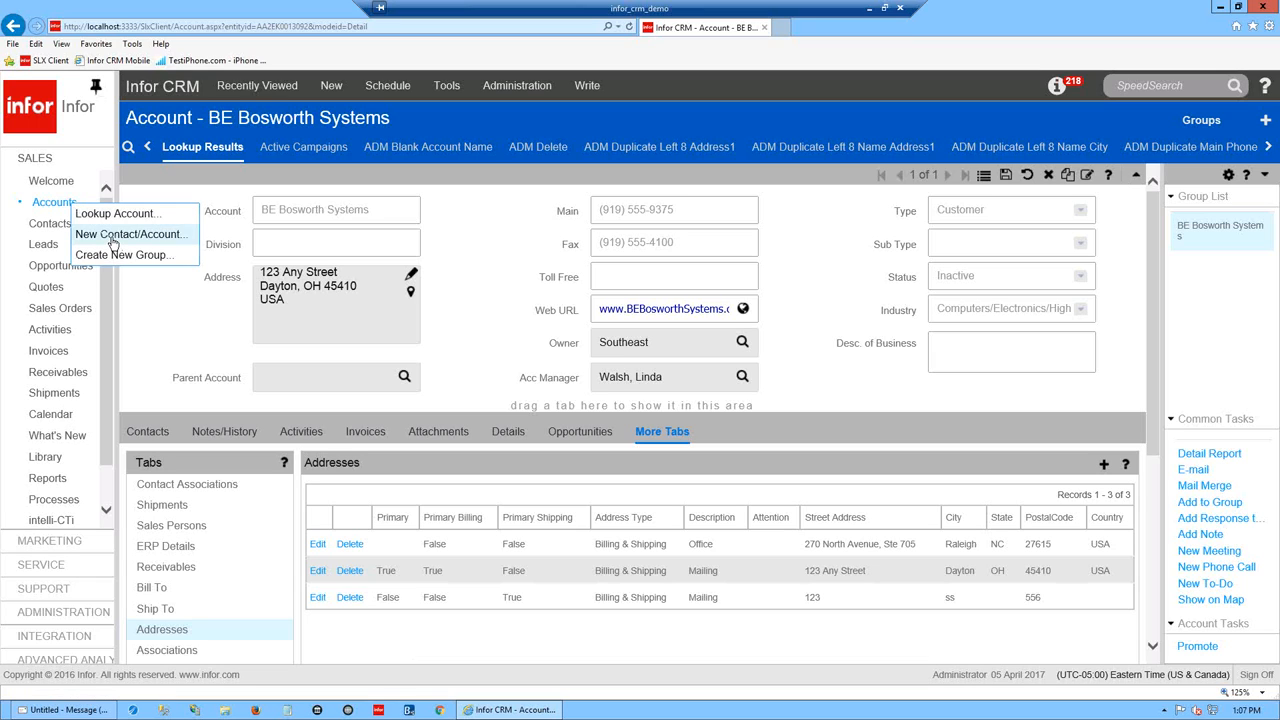
click(110, 237)
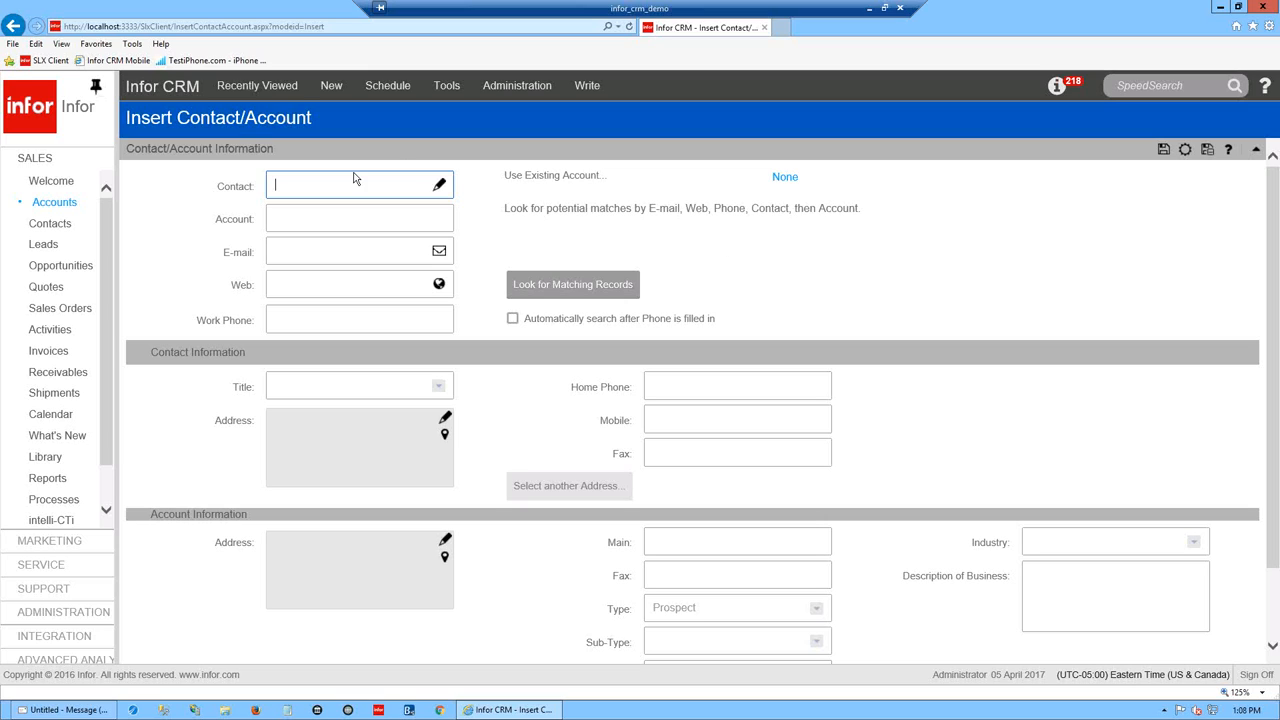
text(new user)
click(294, 213)
text(new account)
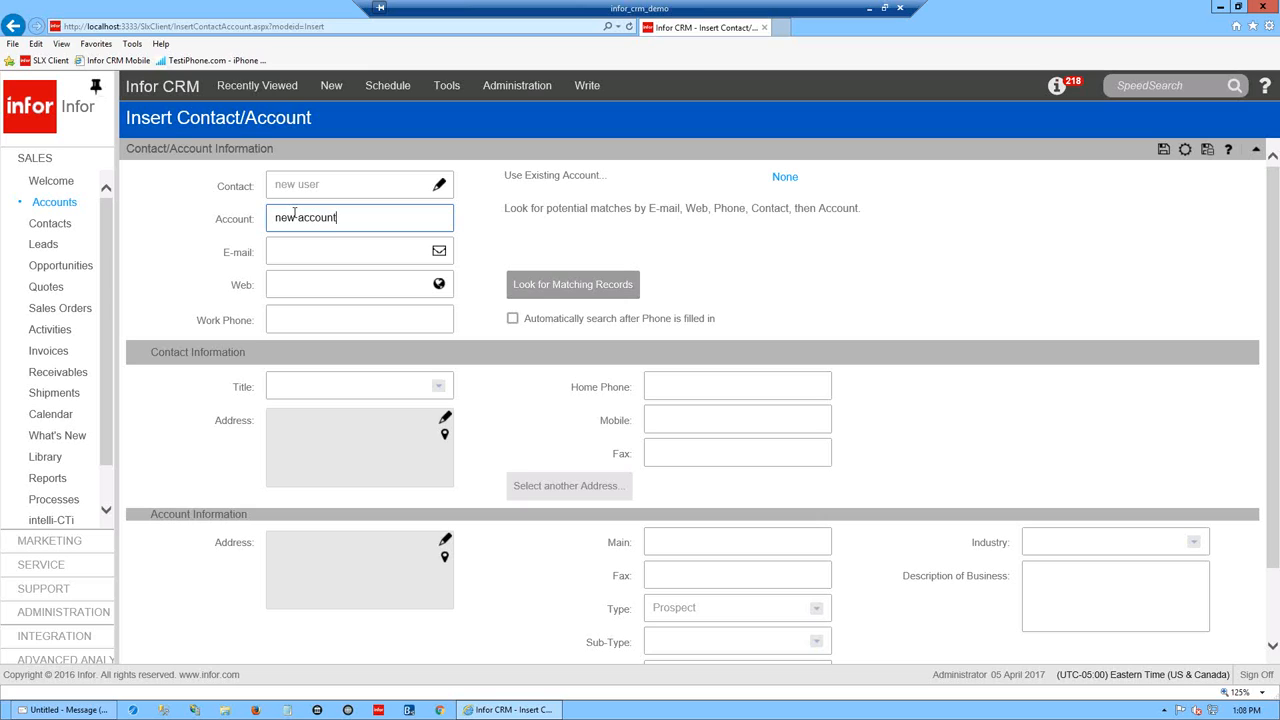
click(330, 248)
text(new@mail.com)
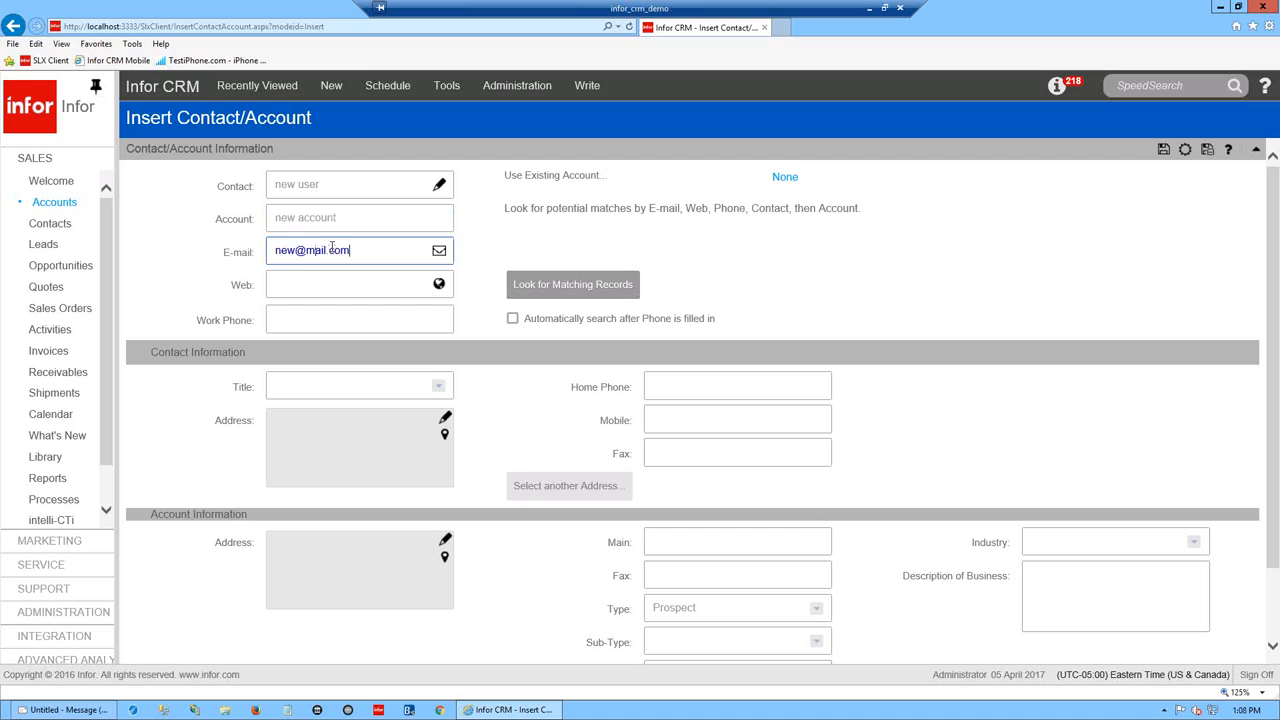
click(331, 289)
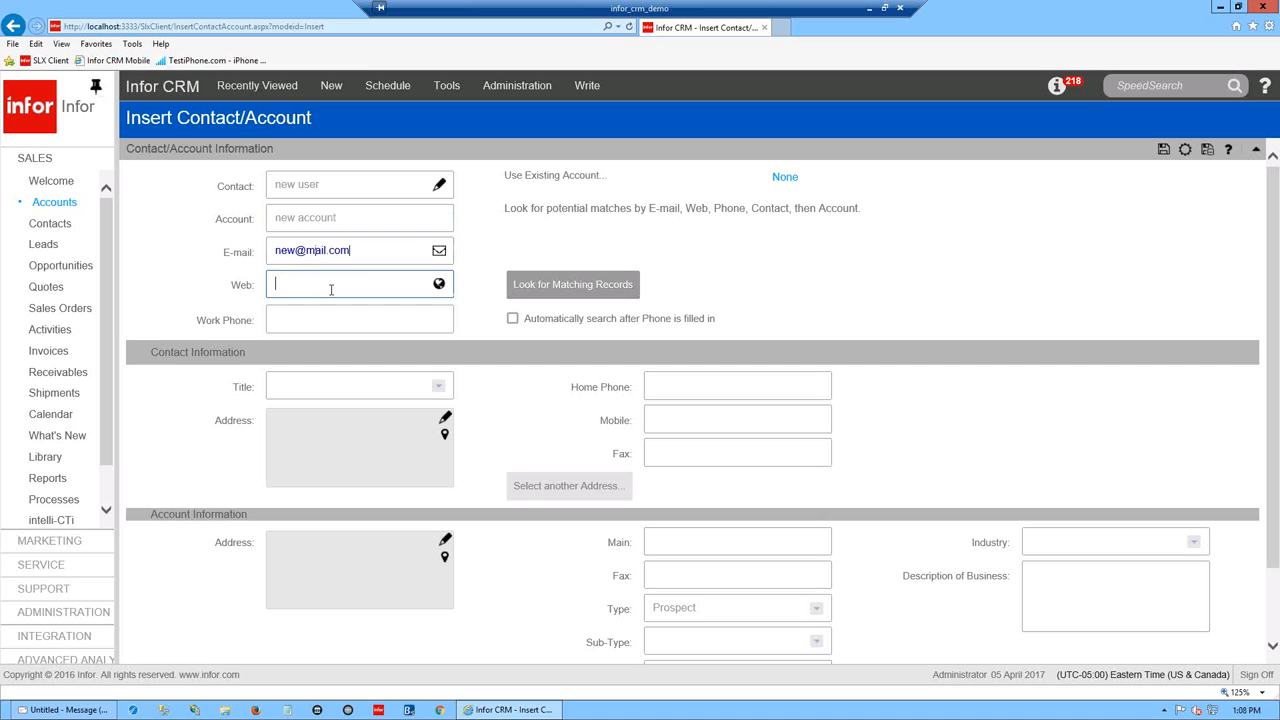
text(www.here.com)
- Enter the work phone number, set title to Assistant, and look for matching records
click(338, 320)
text(33666)
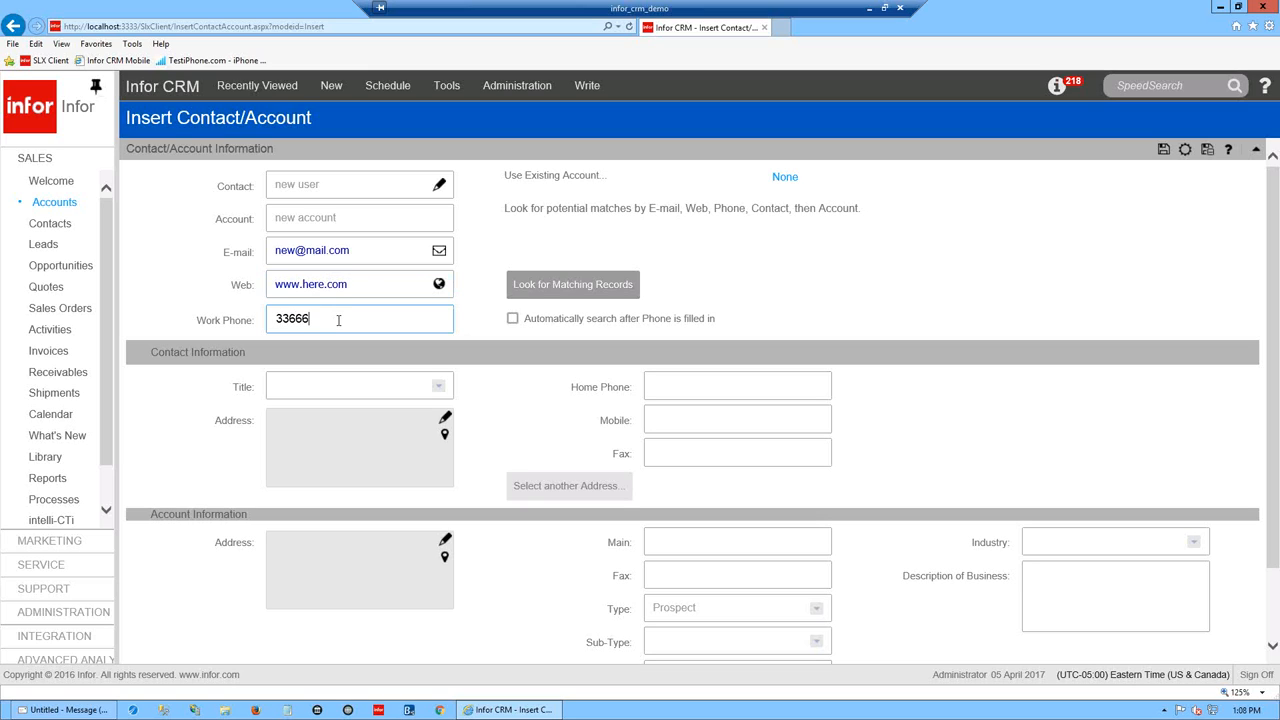
text(20)
click(439, 387)
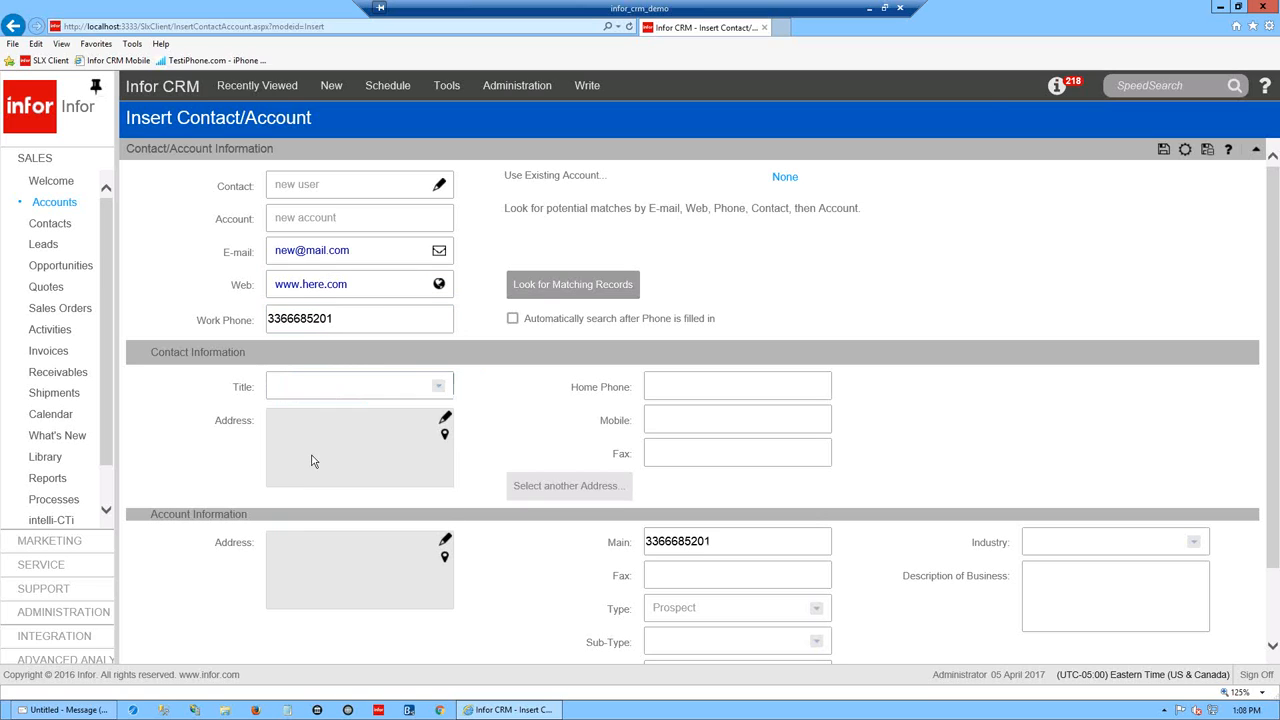
click(439, 387)
click(287, 418)
click(586, 290)
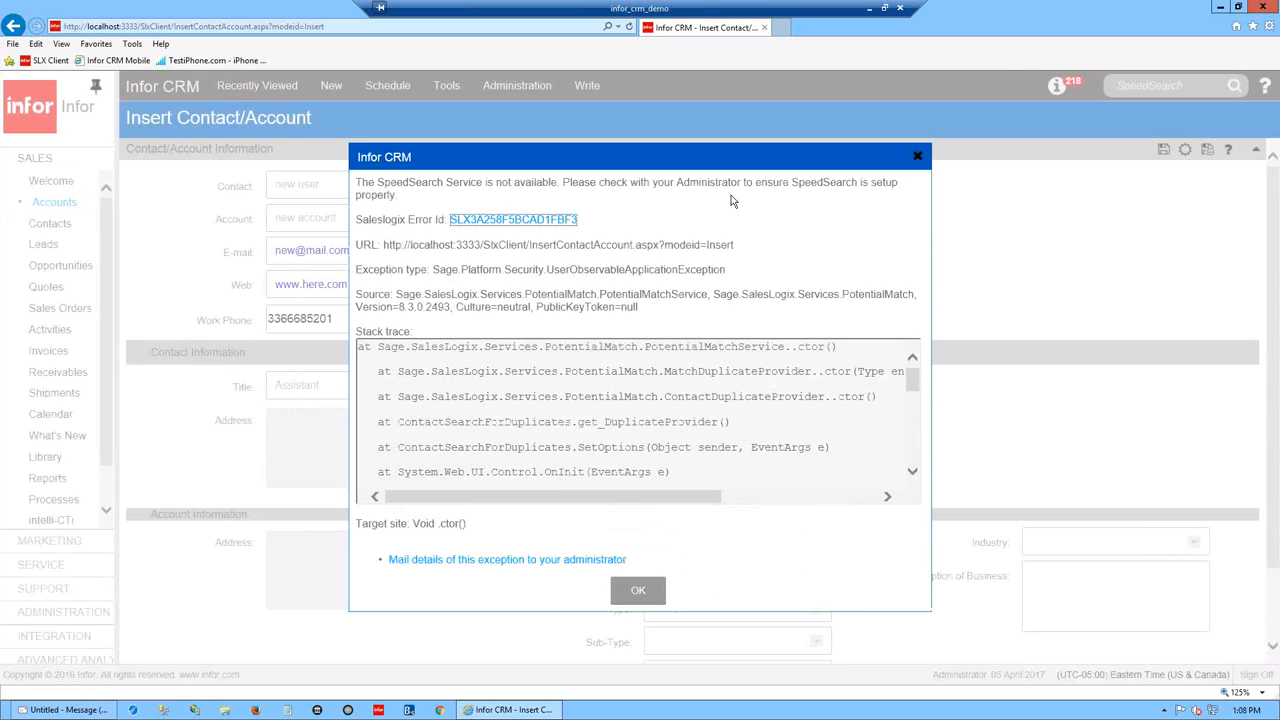
- Highlight part of the SpeedSearch error text, then close the error dialog
drag(868, 183, 755, 183)
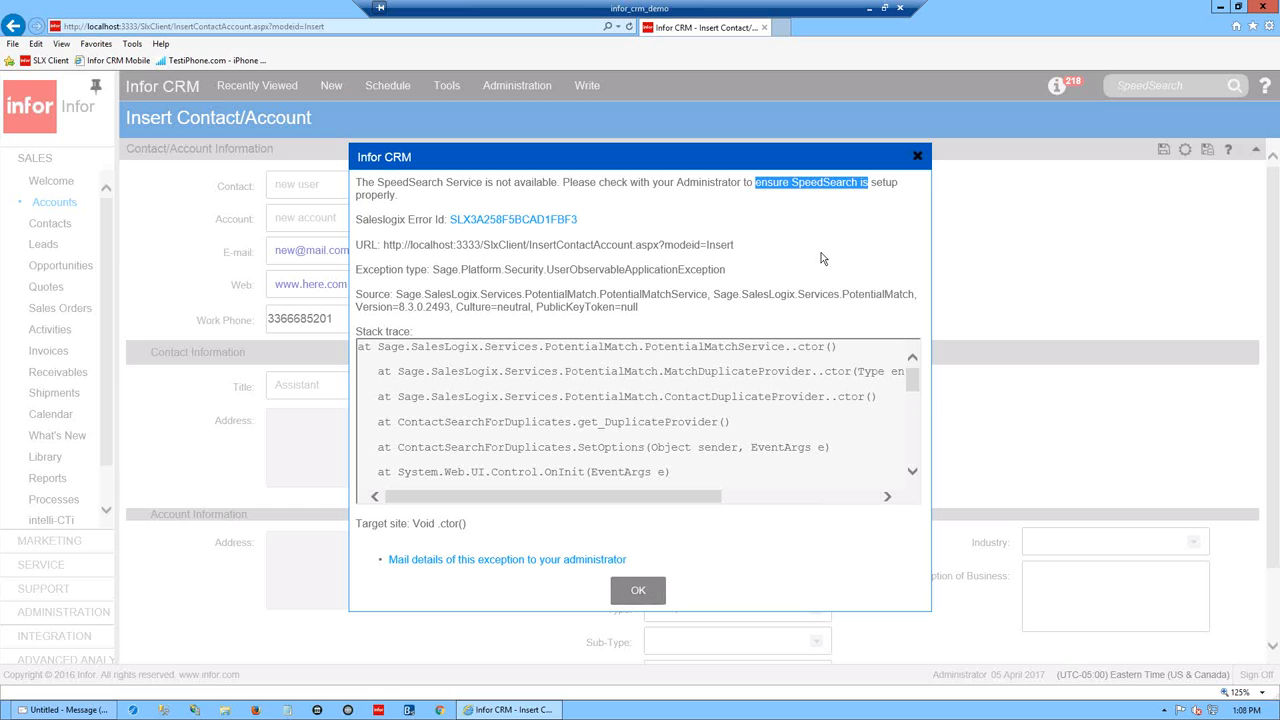
click(917, 157)
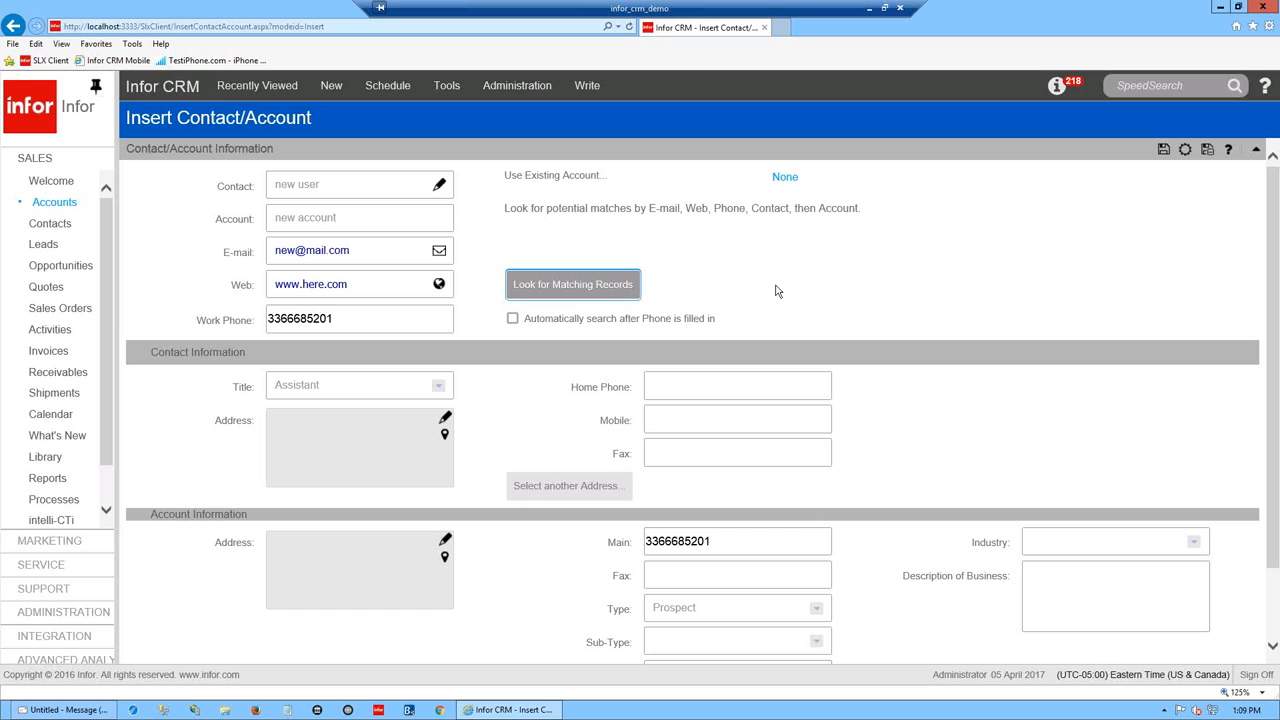
- Delete the work phone's final digit and save the new contact at new account
drag(1272, 305, 1273, 380)
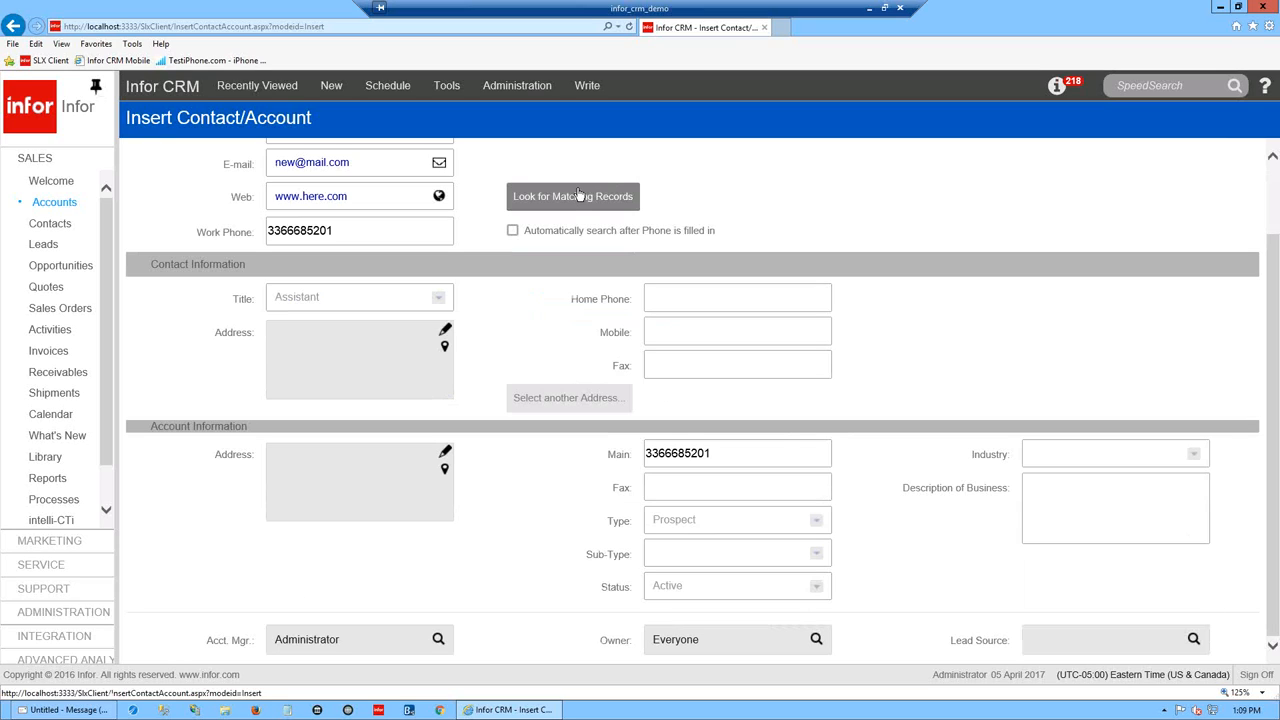
click(355, 231)
key(BackSpace)
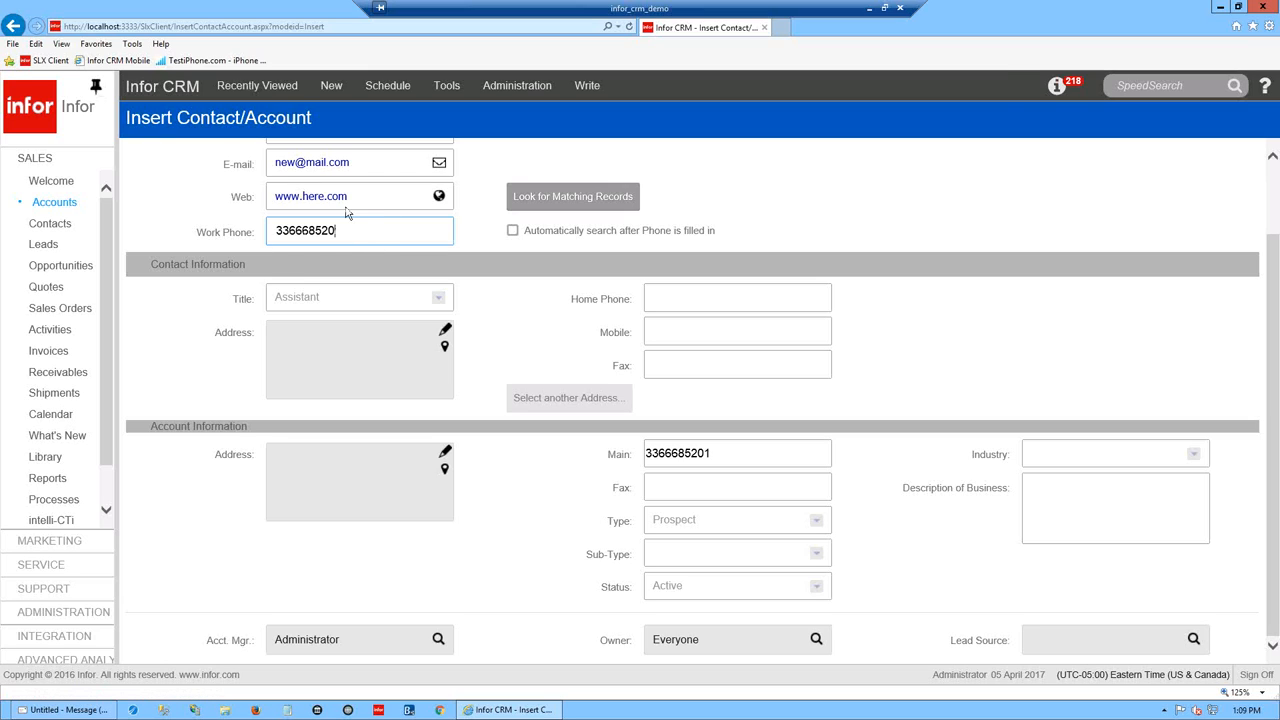
key(Tab)
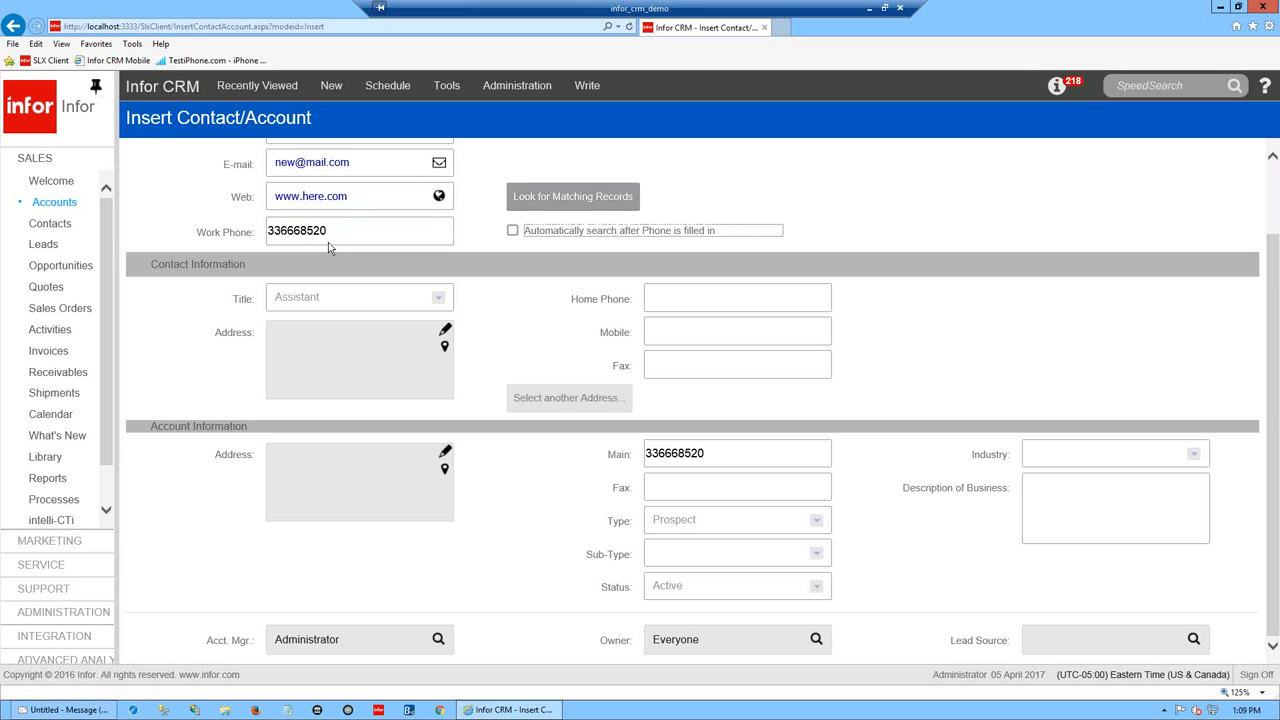
click(335, 238)
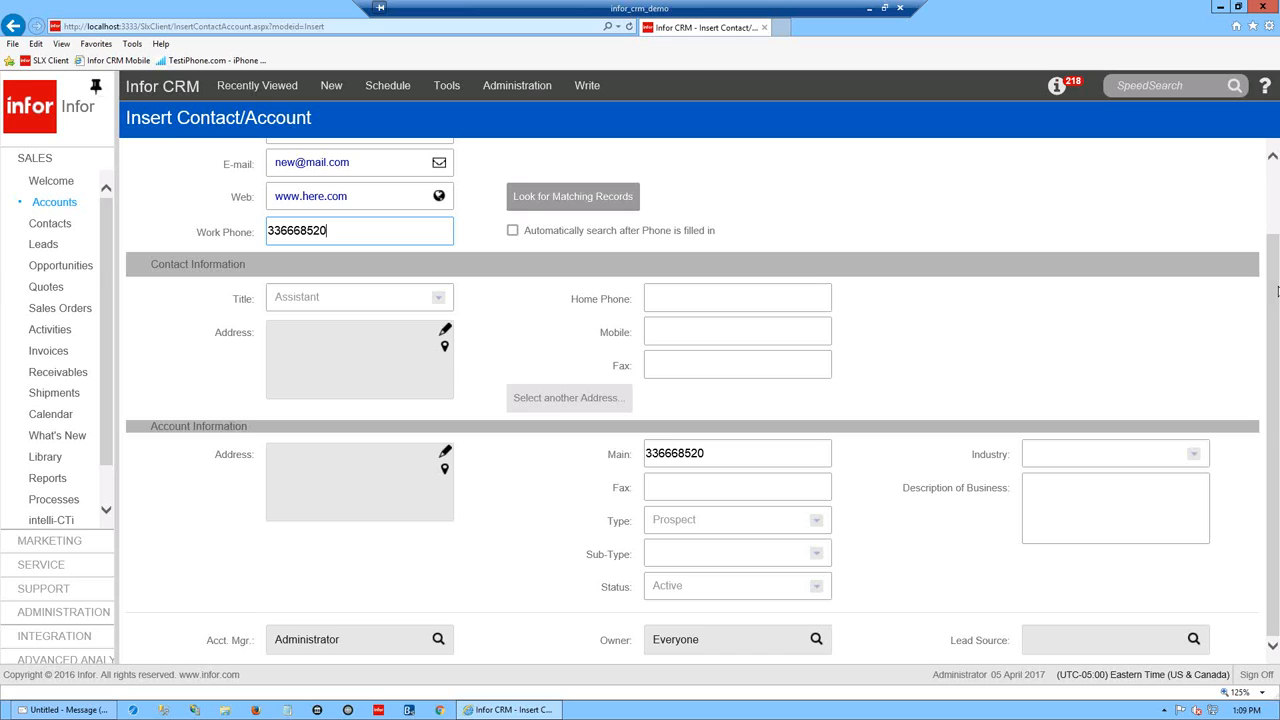
scroll(1277, 298, up, 2)
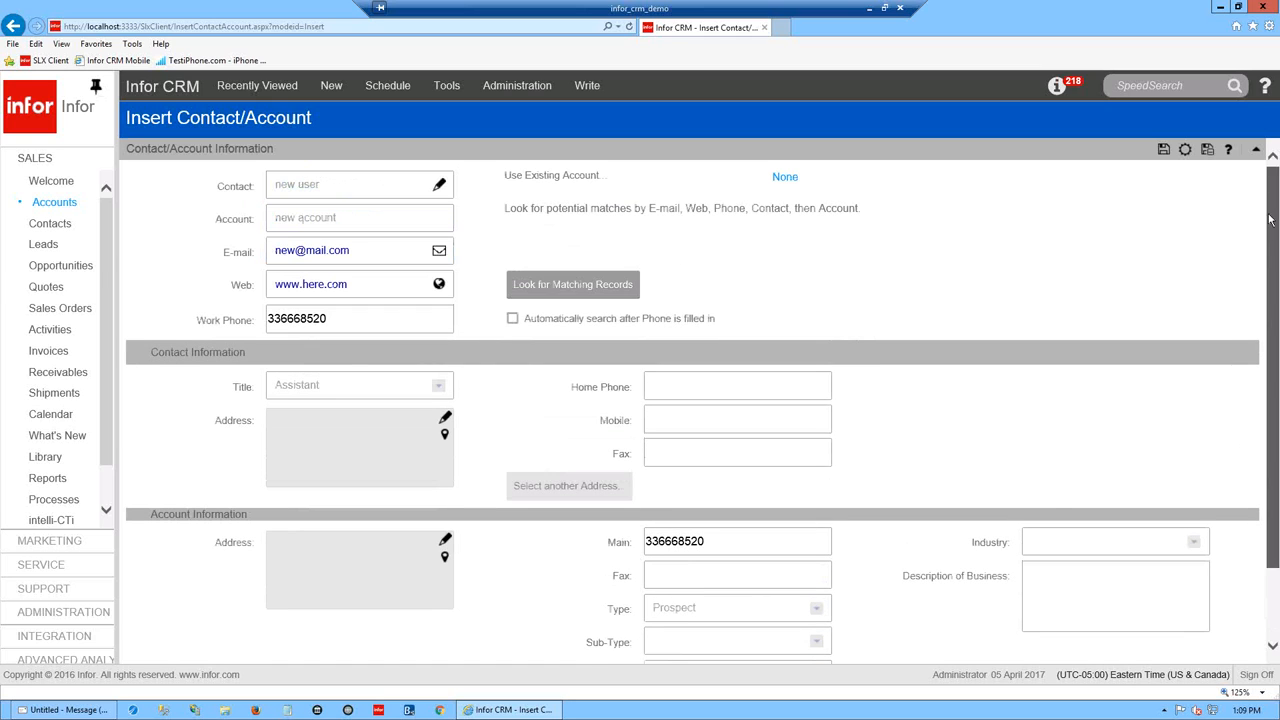
click(1163, 150)
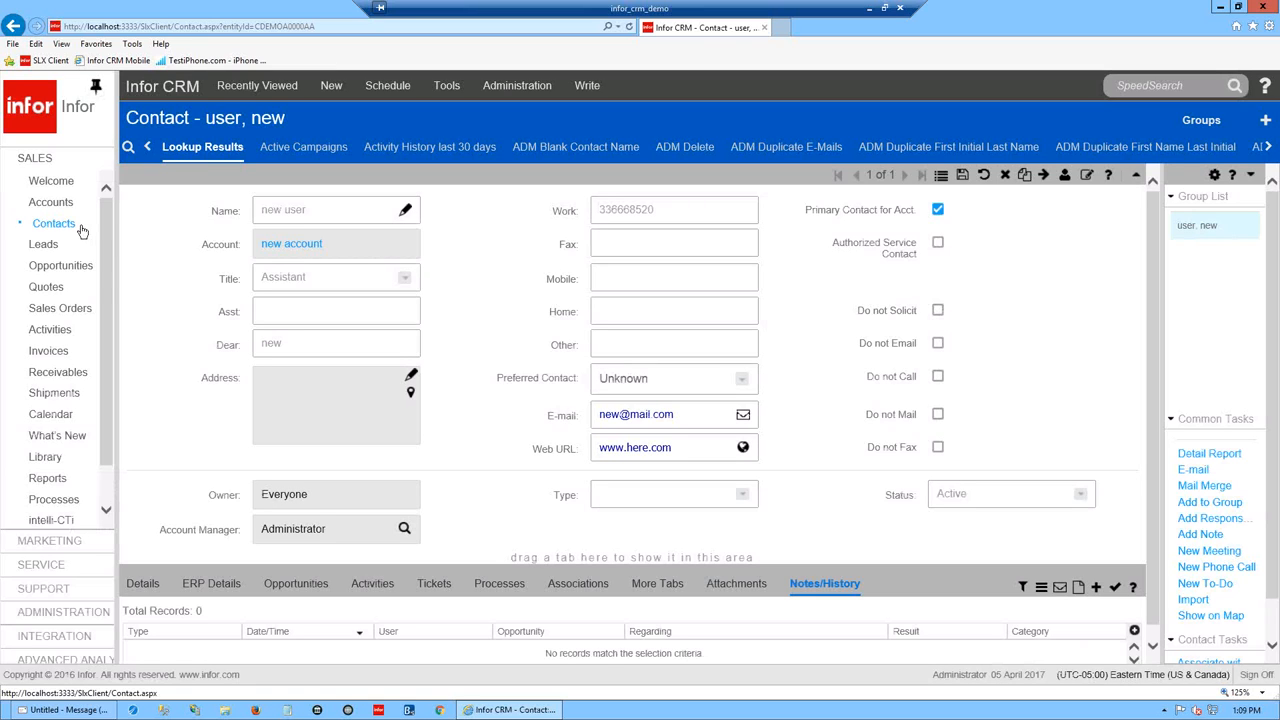
- Look over the list of new record types, then close it
mouse_move(71, 200)
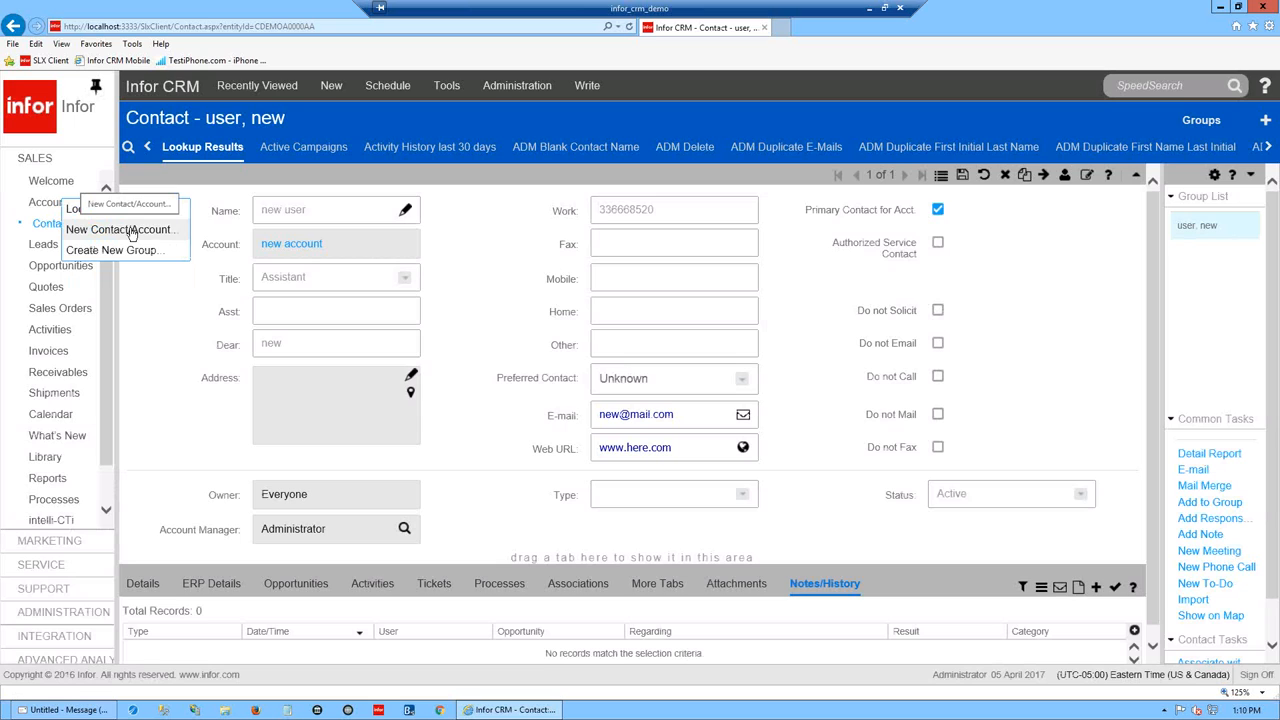
mouse_move(45, 228)
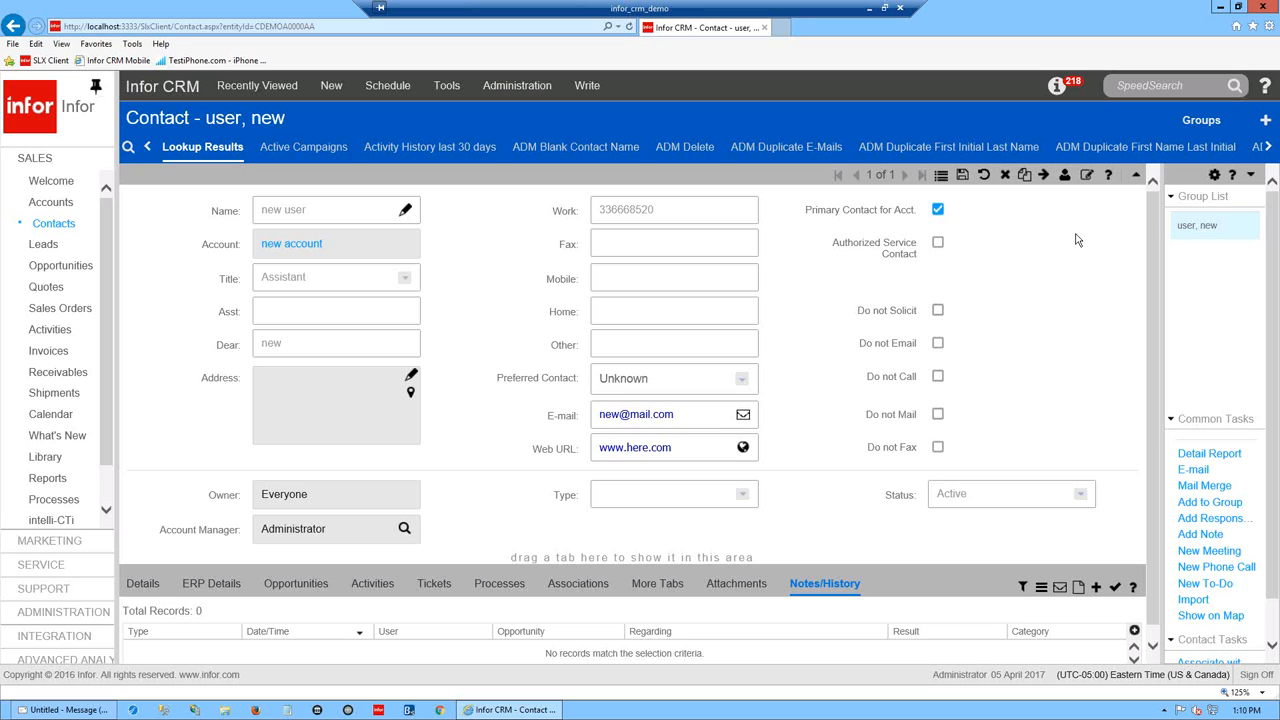
drag(1155, 271, 786, 38)
click(323, 92)
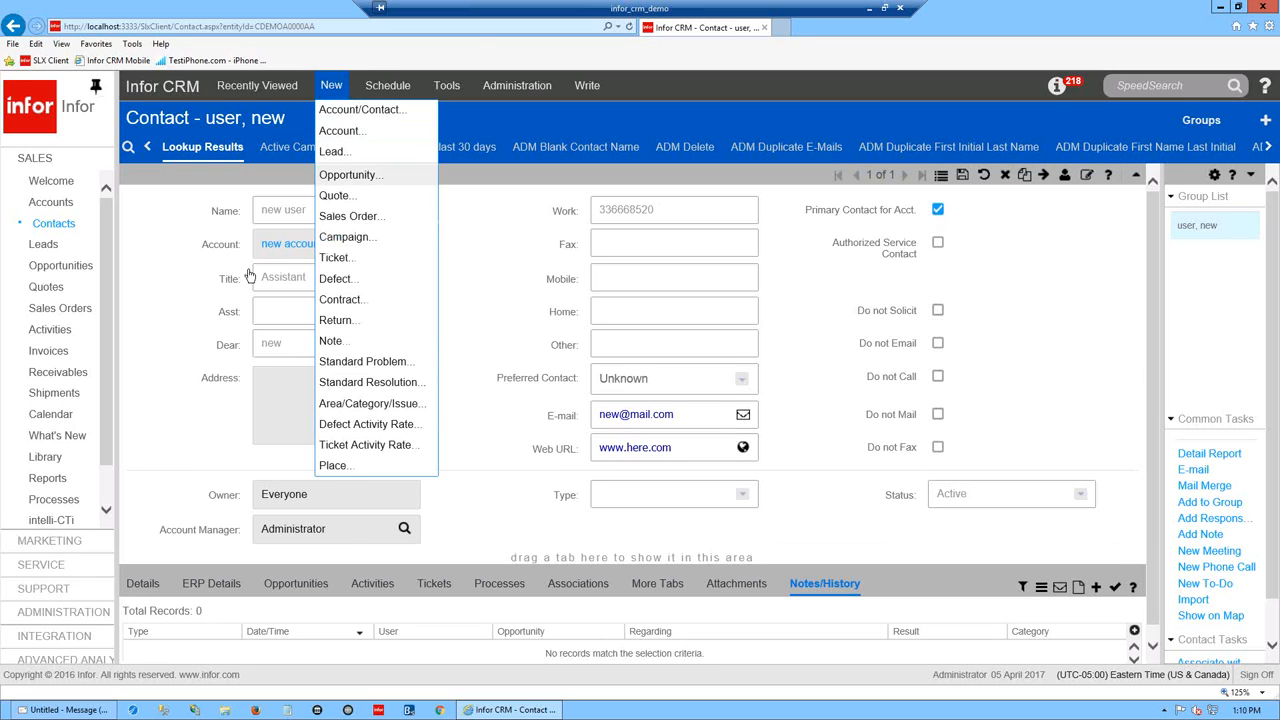
click(985, 332)
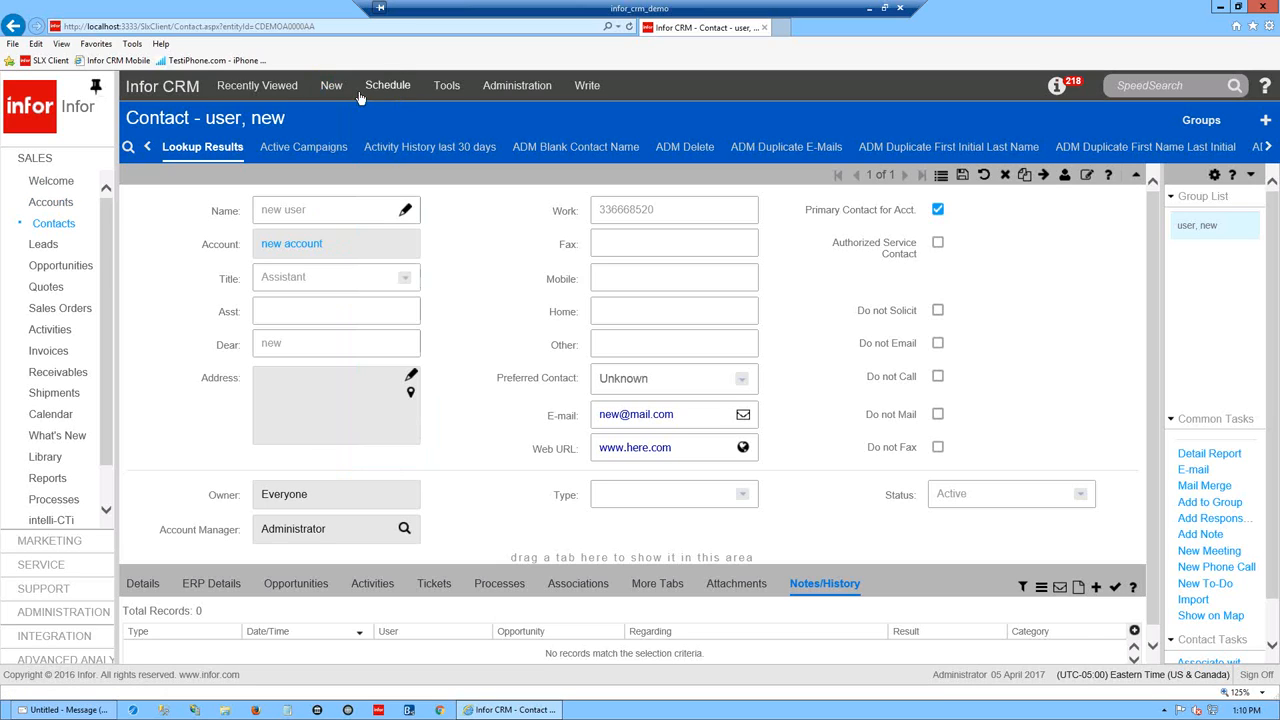
- Open the new account, show its Contacts tab, and start adding a contact
click(296, 245)
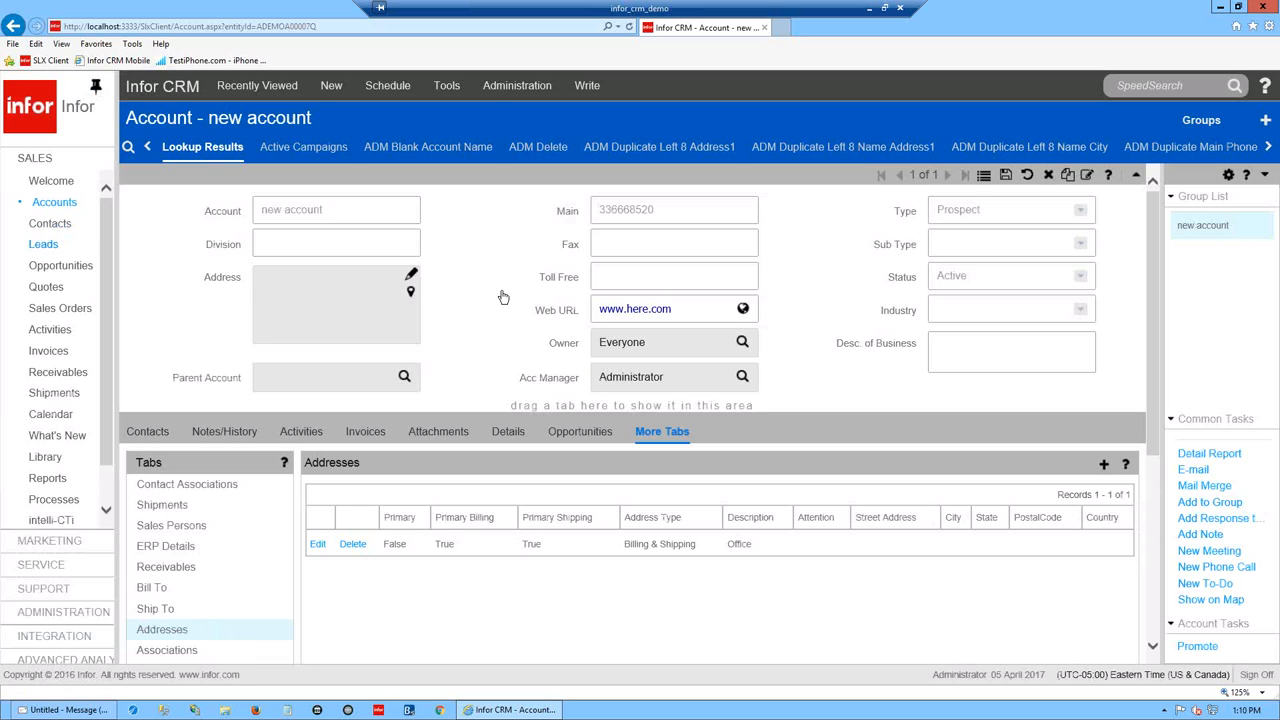
click(140, 432)
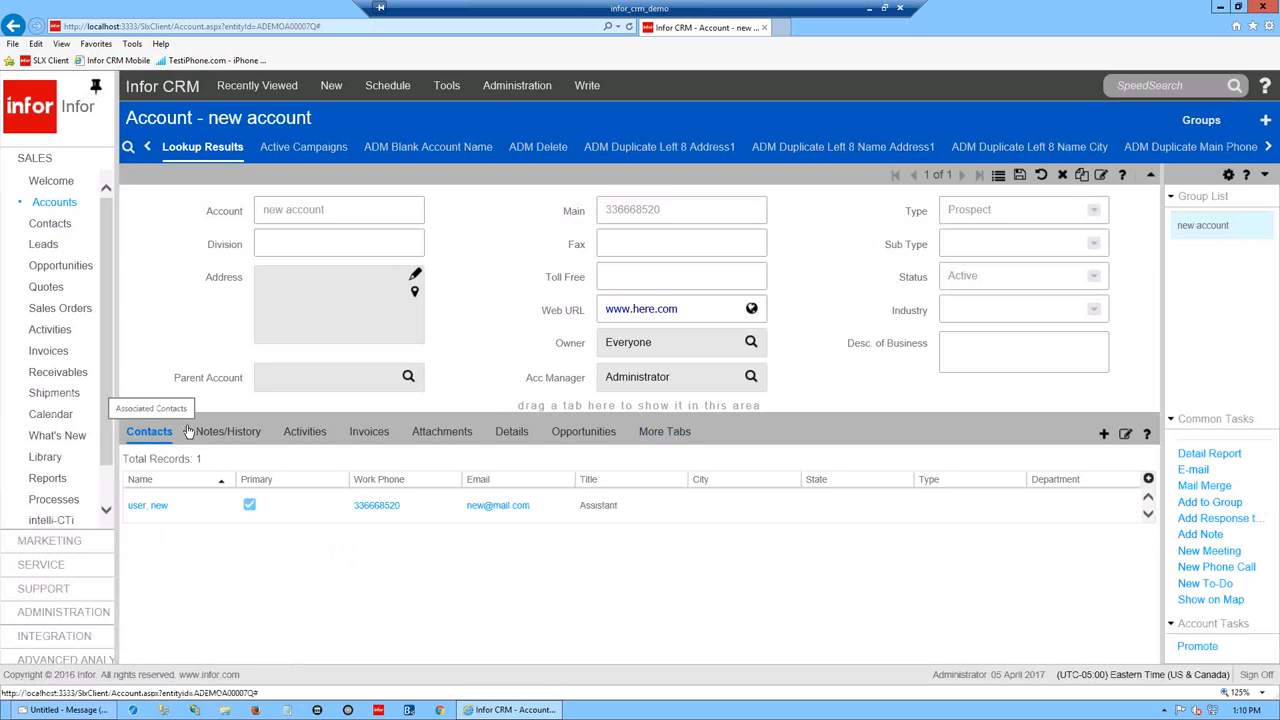
click(1106, 438)
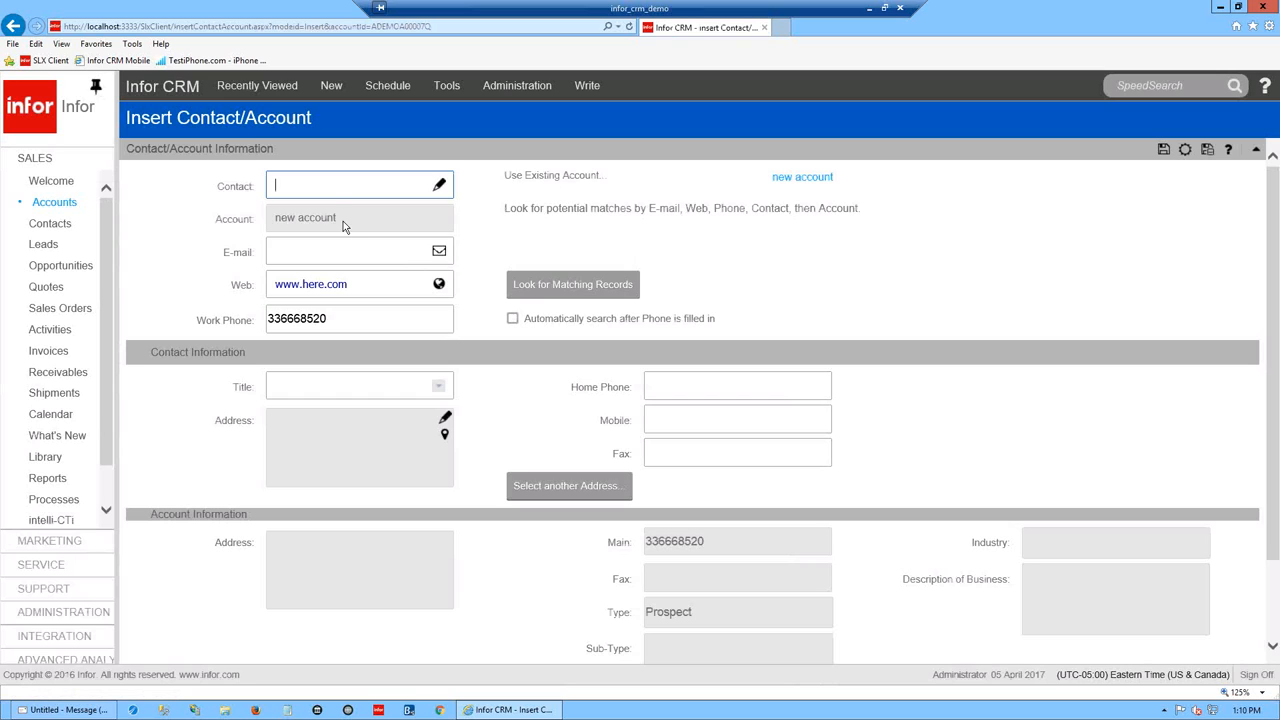
- Save the contact under new account as 'new one2', then retype the name as 'new one3' and save again
drag(325, 222, 252, 224)
click(308, 195)
text(new one2)
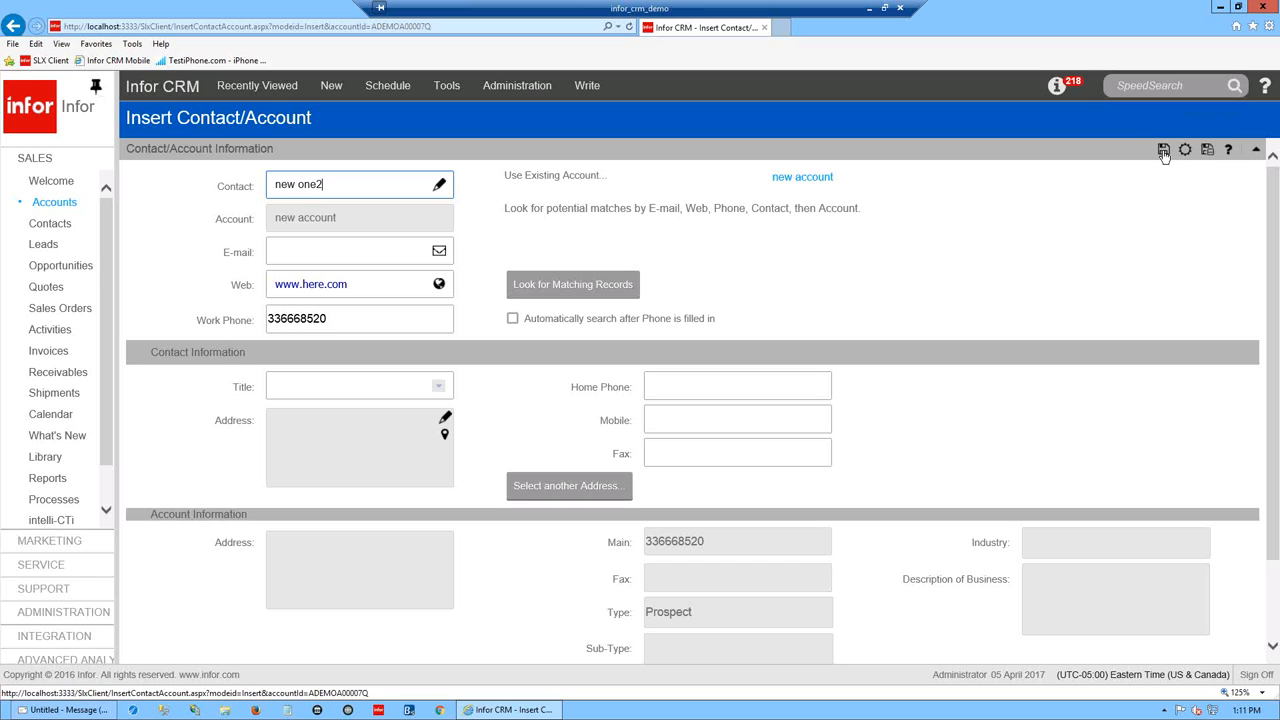
click(1163, 150)
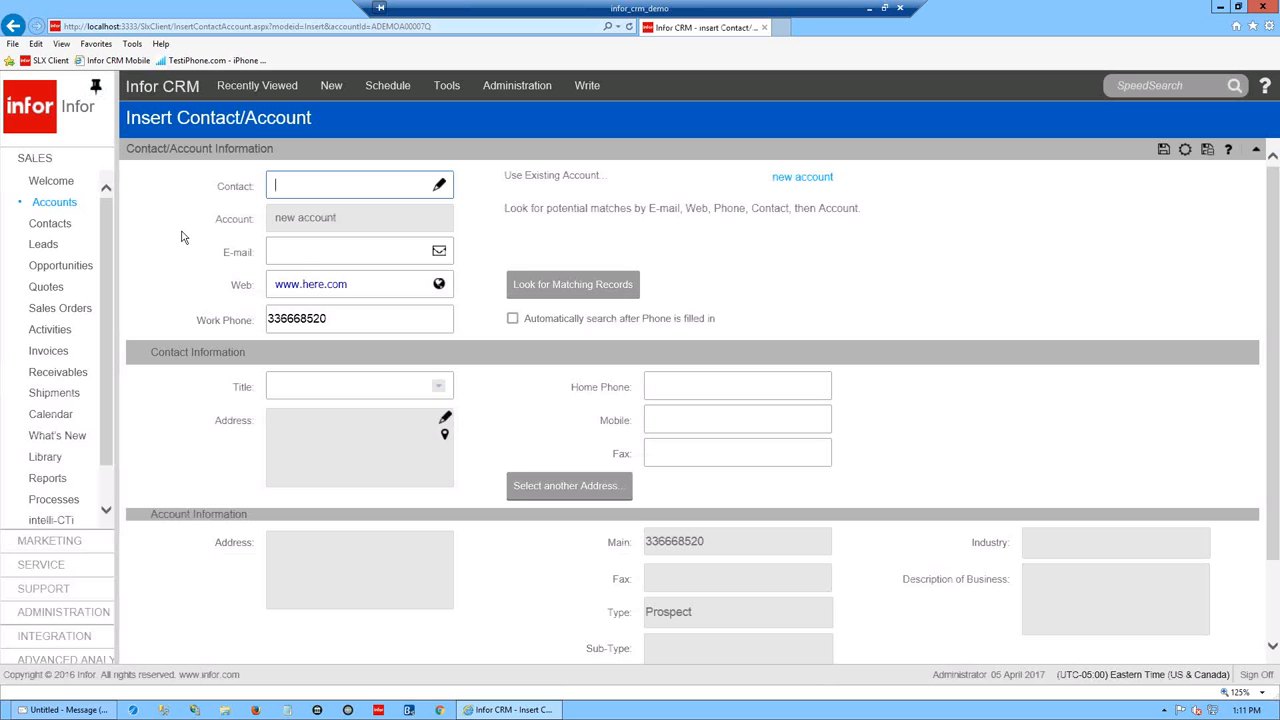
text(new one3)
click(1163, 149)
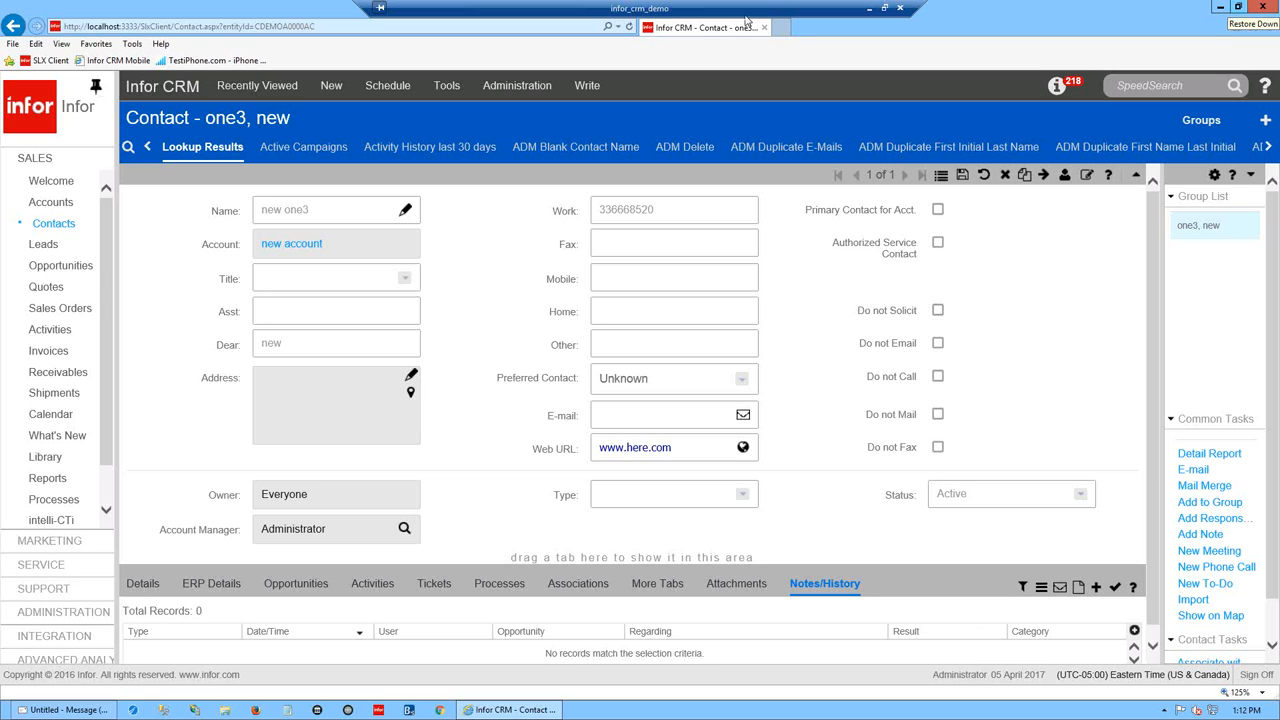
drag(799, 33, 655, 122)
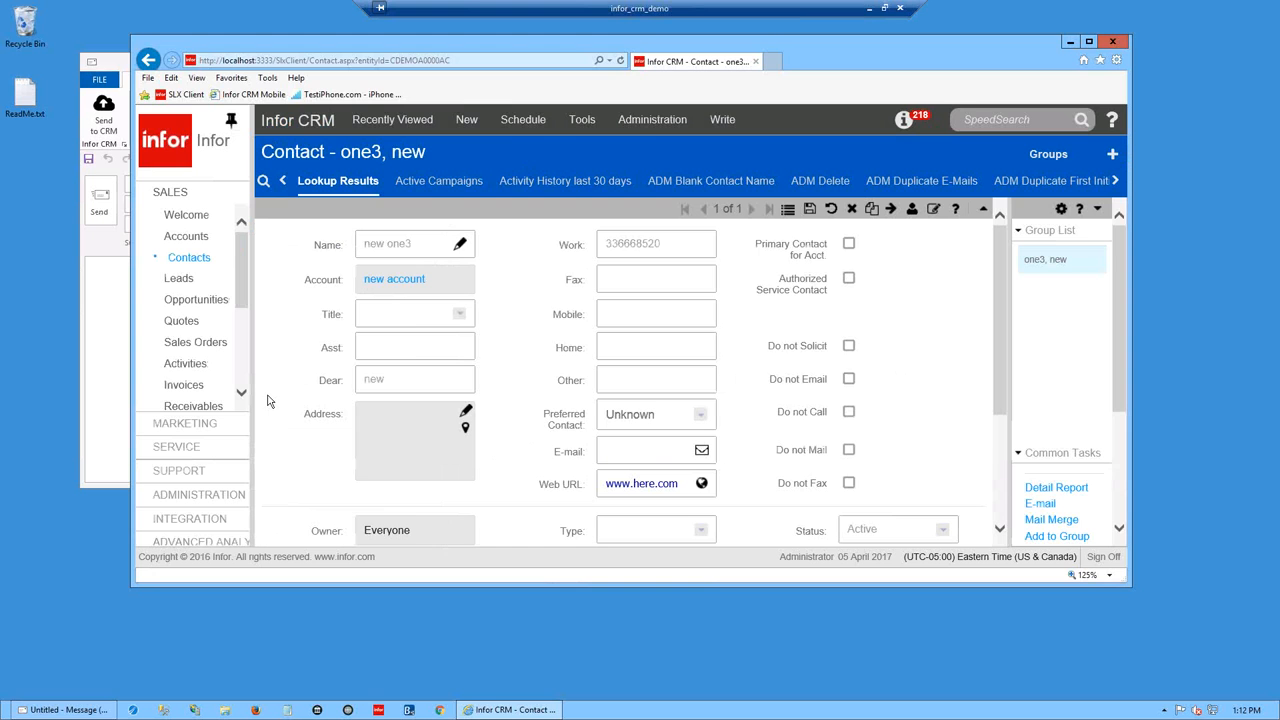
- Create a new text document on the desktop named testing.txt
right_click(47, 308)
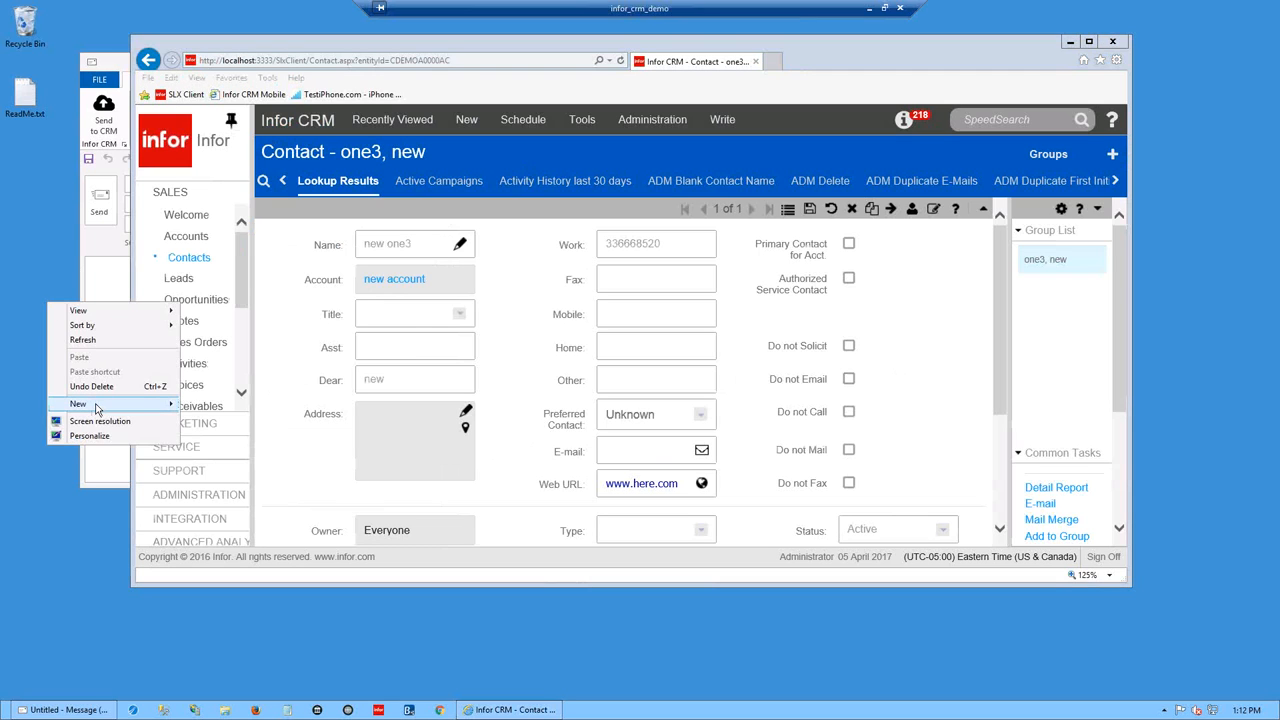
mouse_move(97, 406)
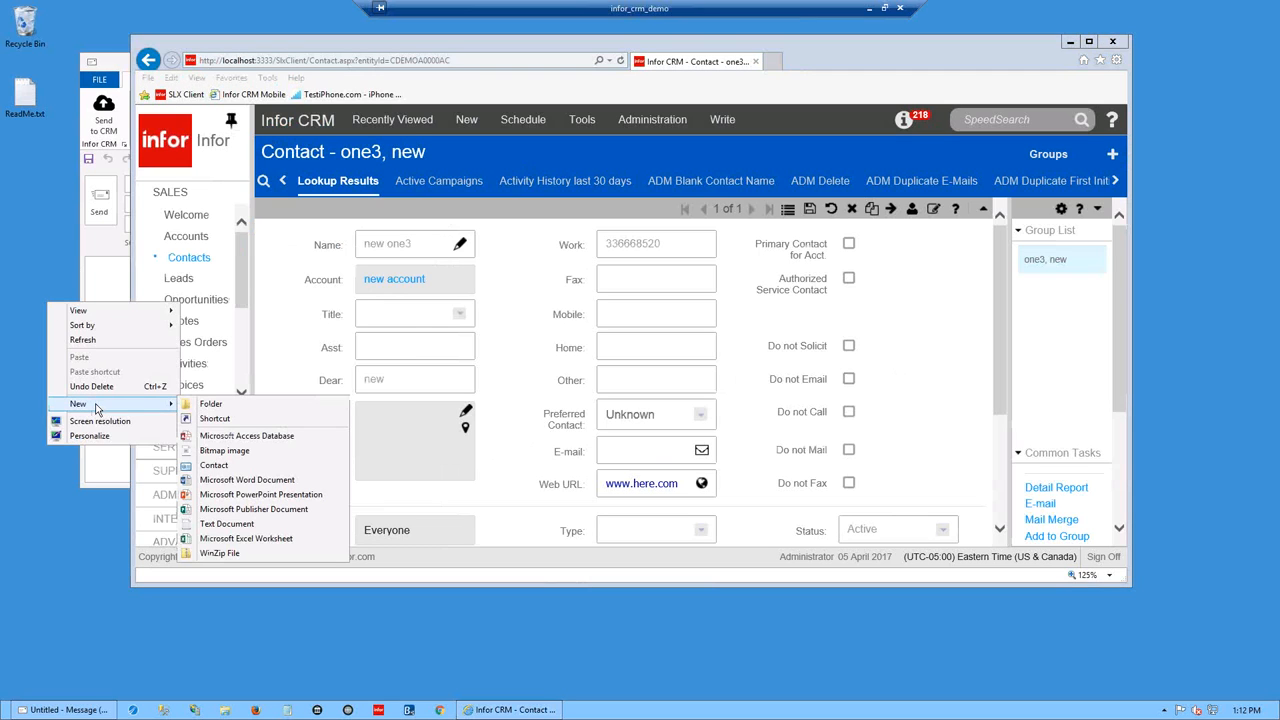
click(238, 524)
text(testing)
key(Return)
- Open testing.txt in Notepad, close it, and place its icon below the CRM window
double_click(73, 305)
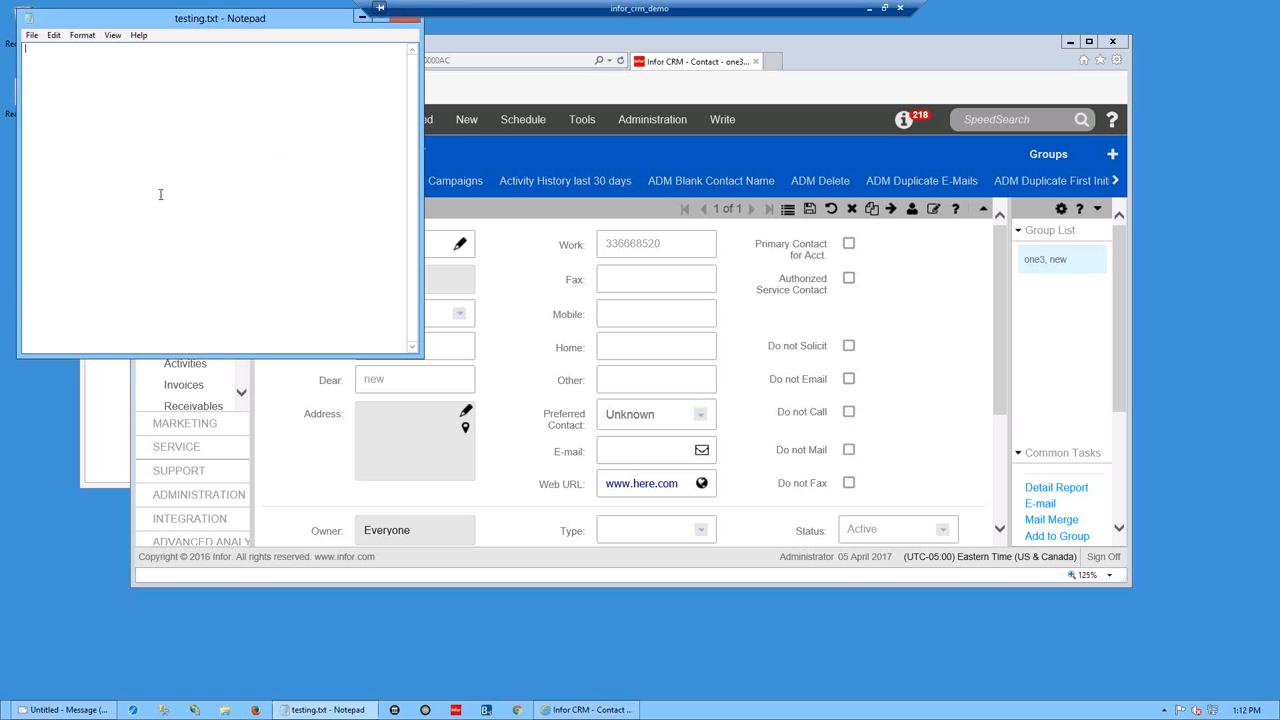
text(testing)
click(405, 18)
drag(68, 305, 452, 631)
drag(999, 328, 1006, 456)
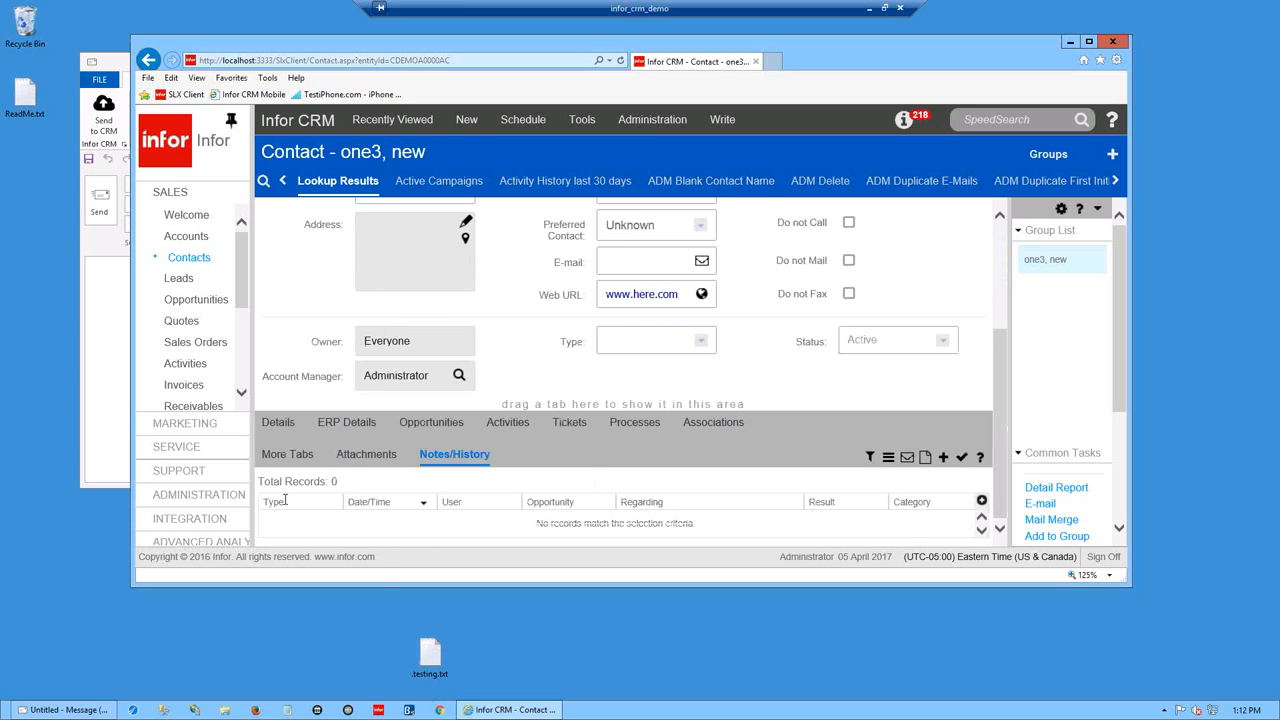
- Drop testing.txt onto one3, new's Attachments and upload it with description 'testing attachments'
click(368, 455)
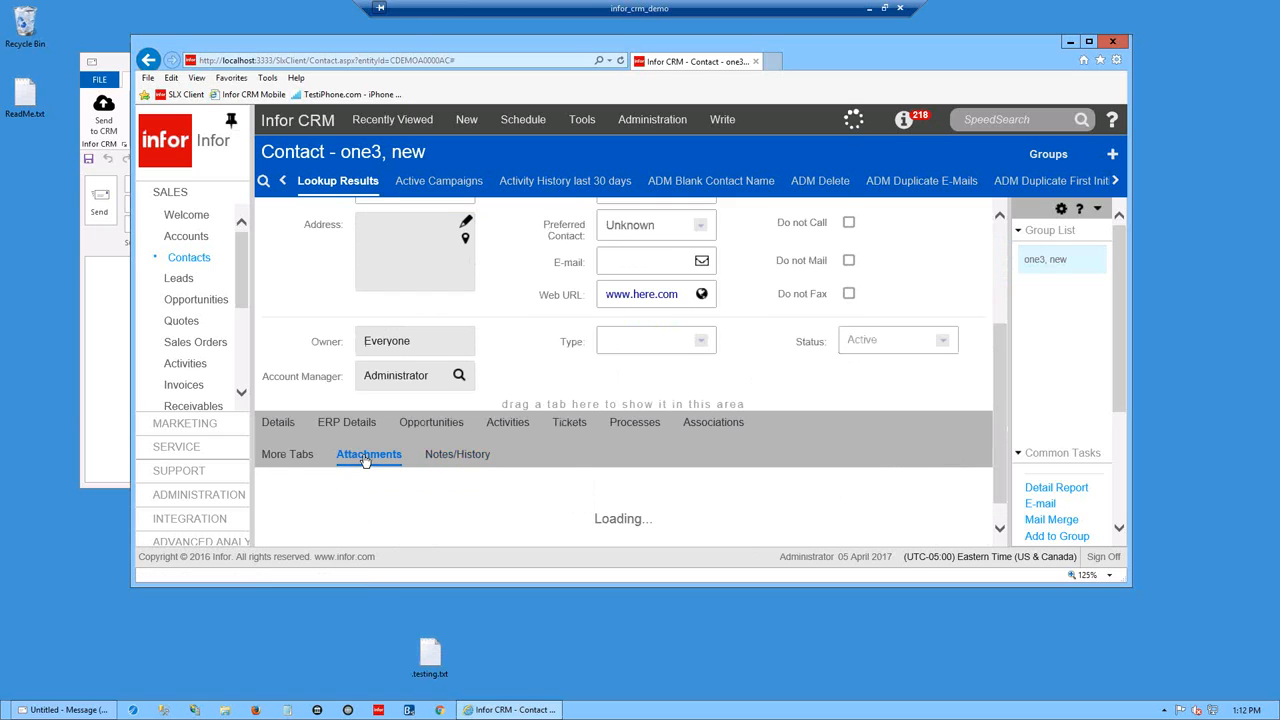
drag(430, 655, 1180, 158)
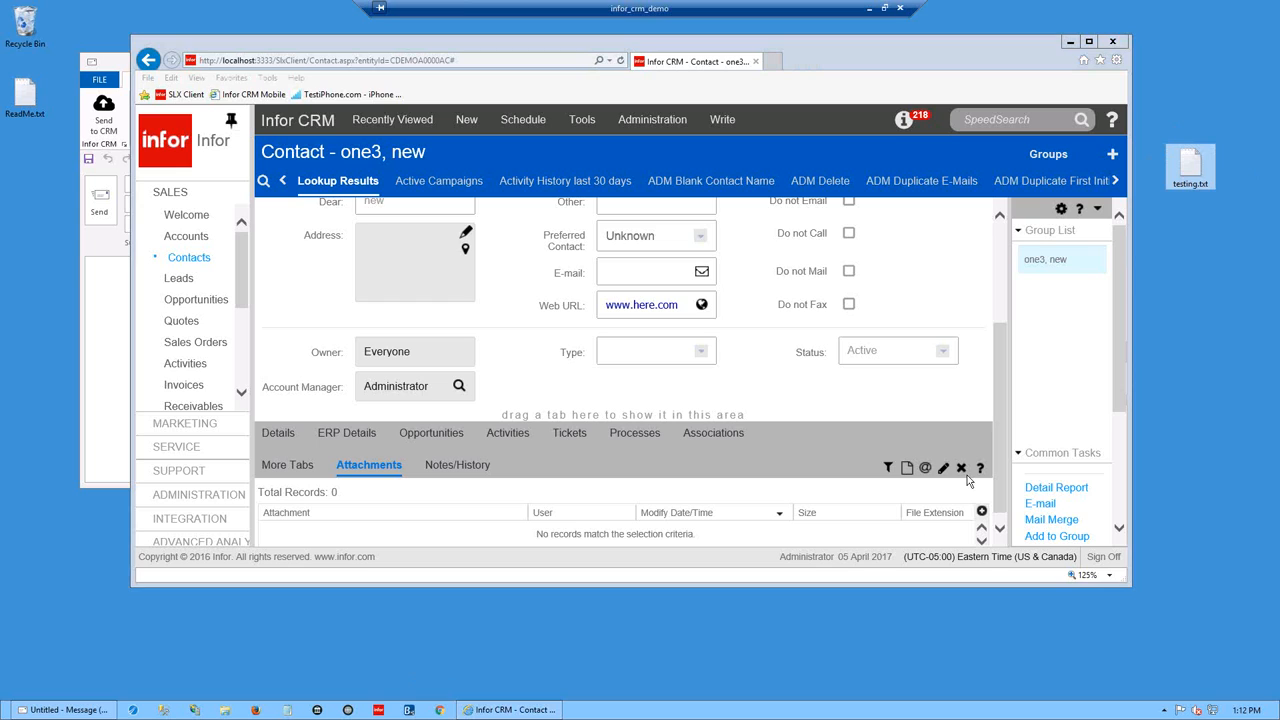
drag(786, 587, 798, 678)
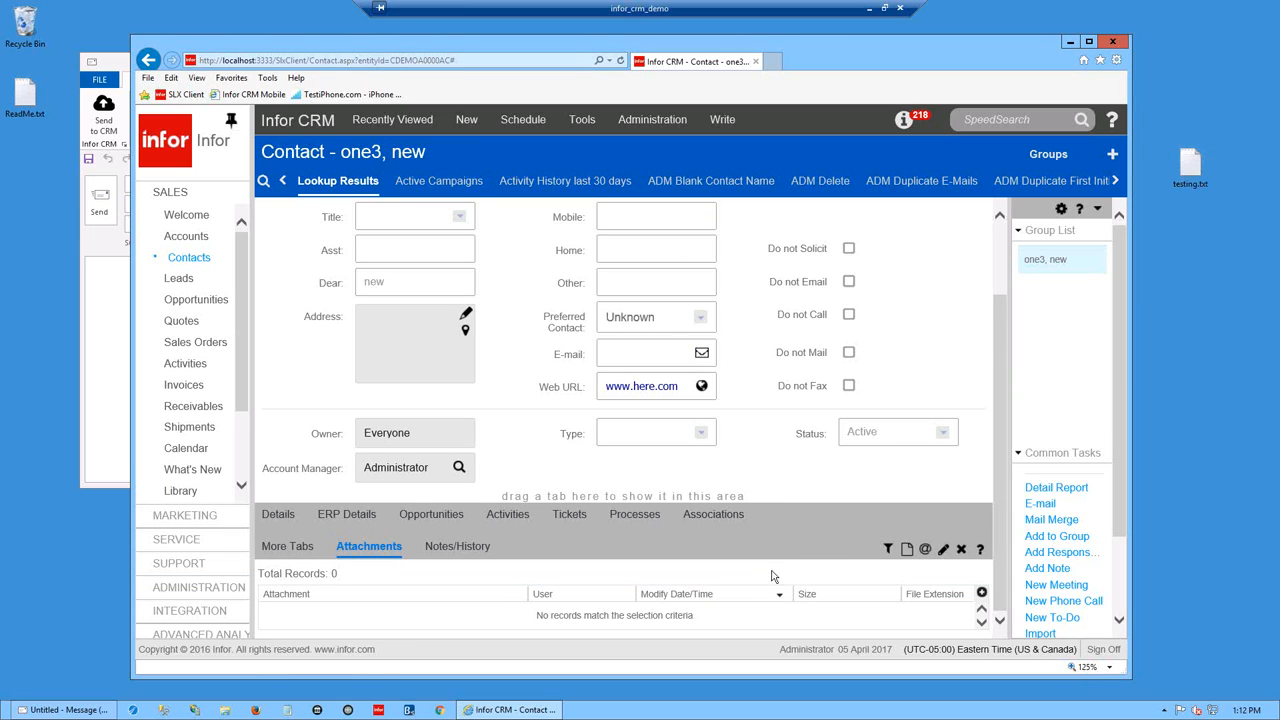
drag(1190, 165, 449, 618)
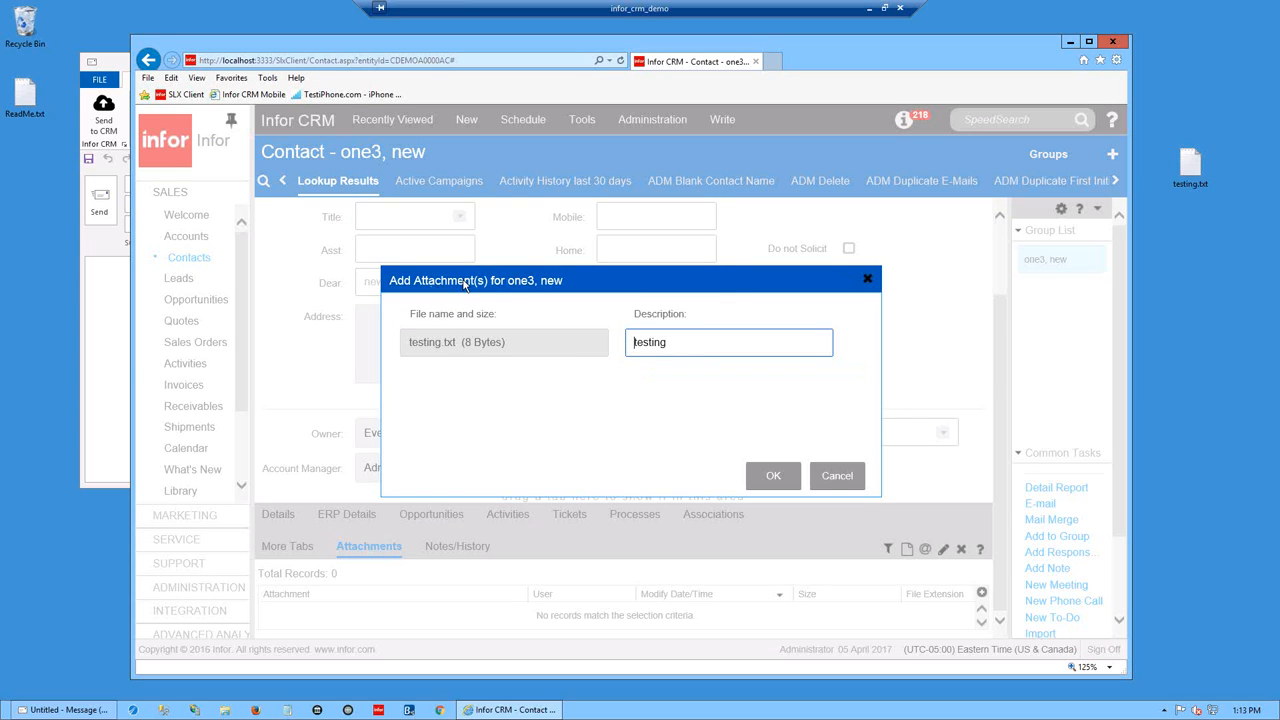
click(707, 348)
text(attachments)
click(786, 473)
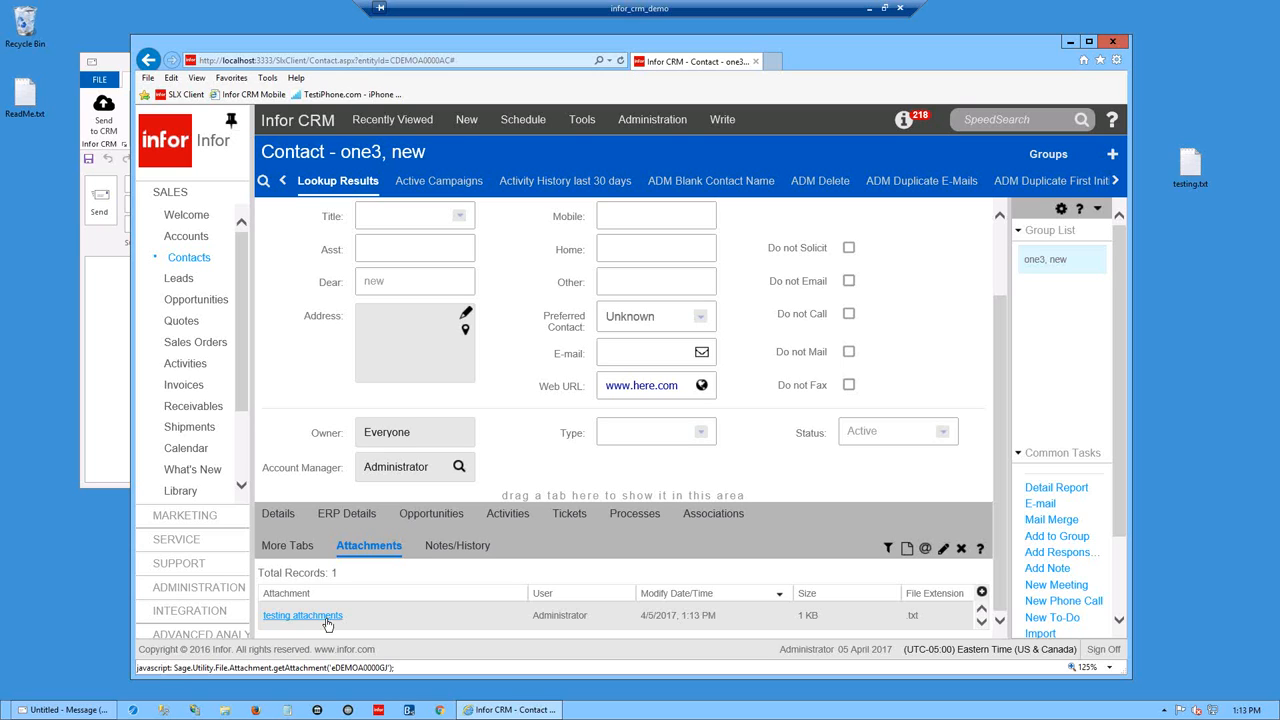
click(326, 624)
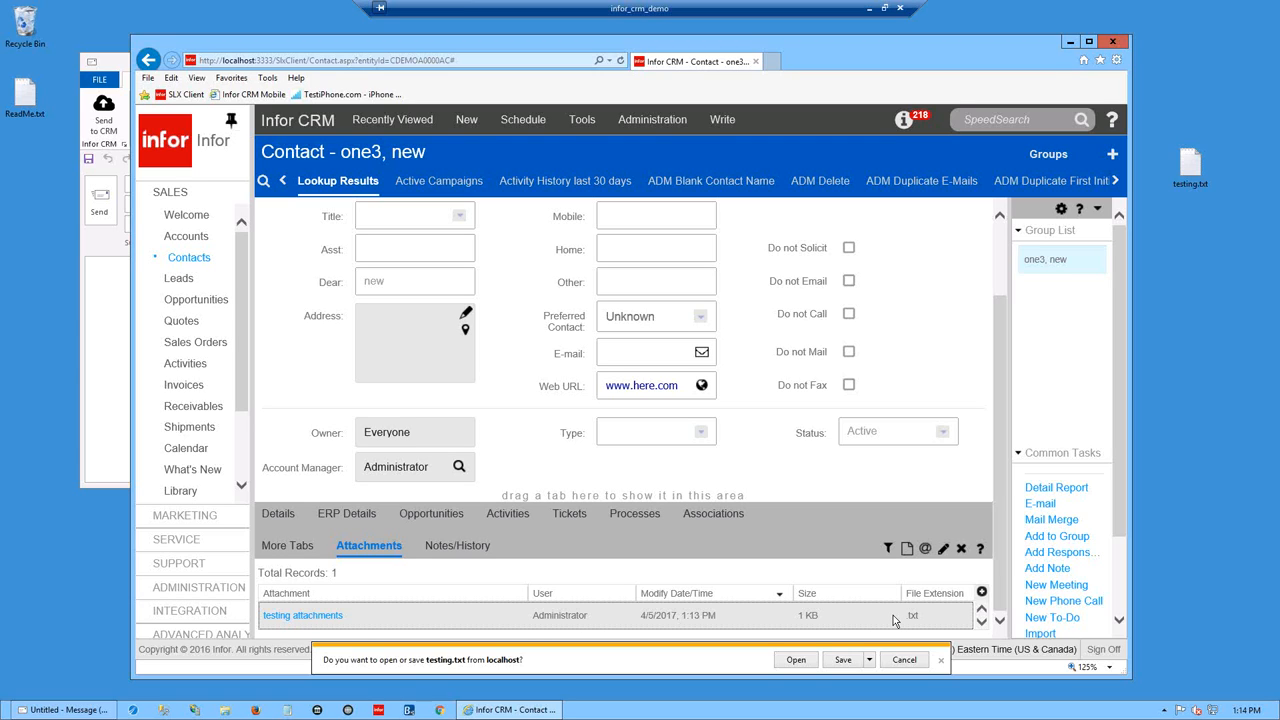
click(796, 660)
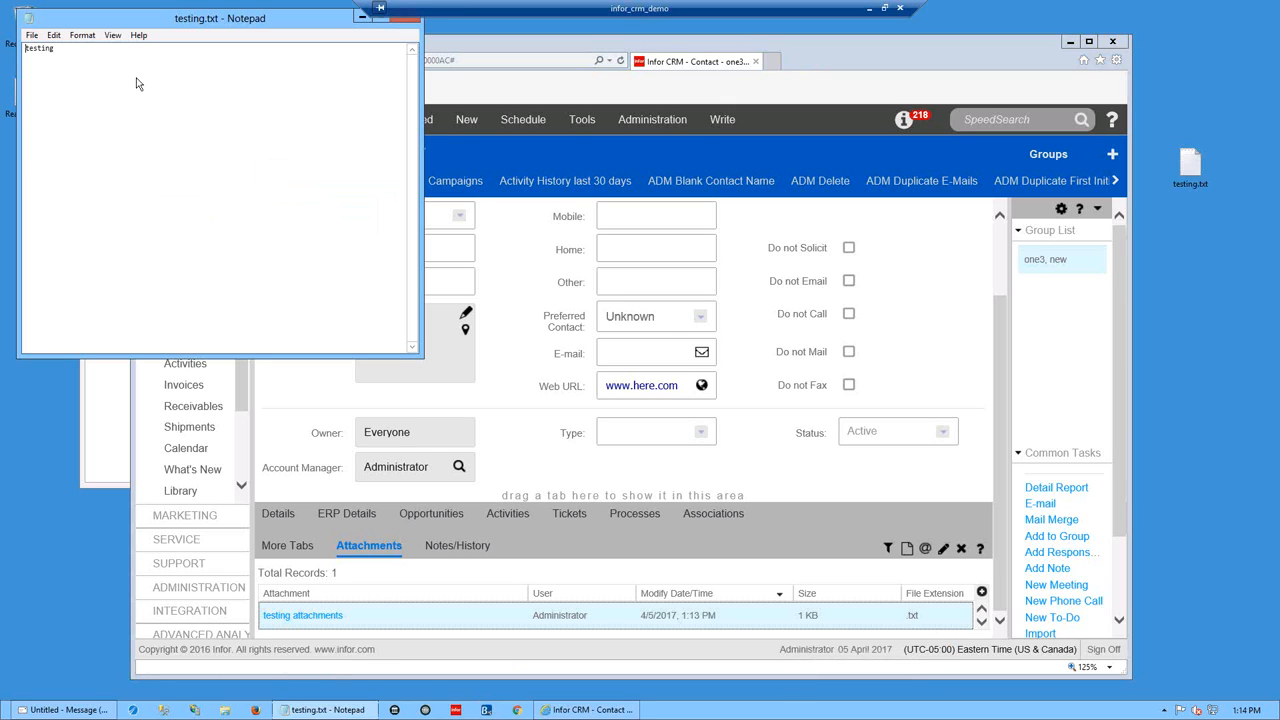
click(412, 22)
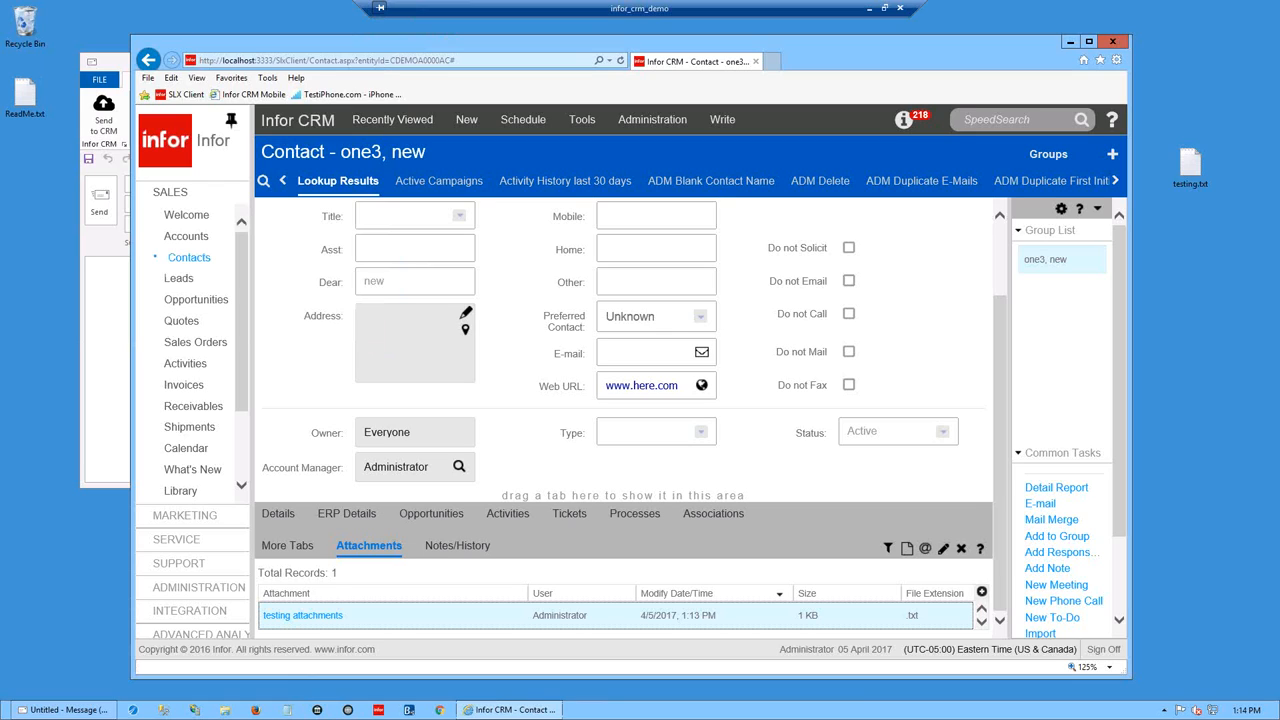
- Close the unsent draft message without saving it
click(110, 344)
click(563, 408)
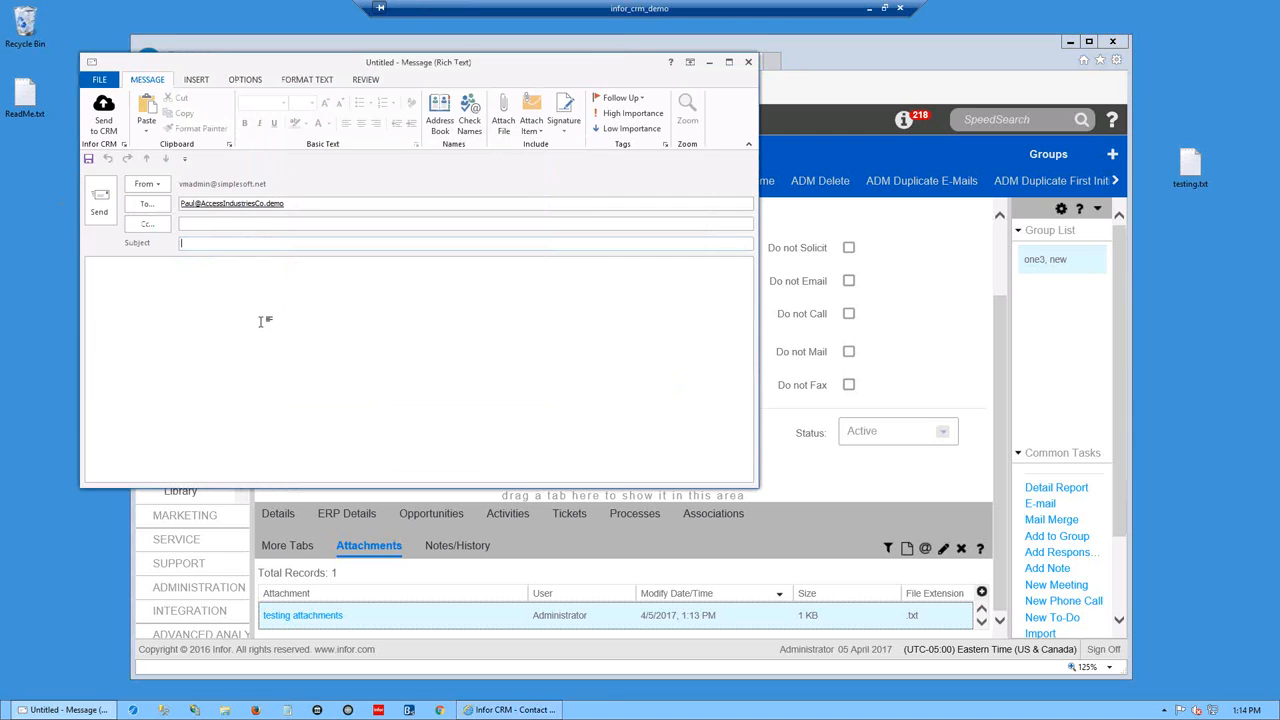
click(748, 62)
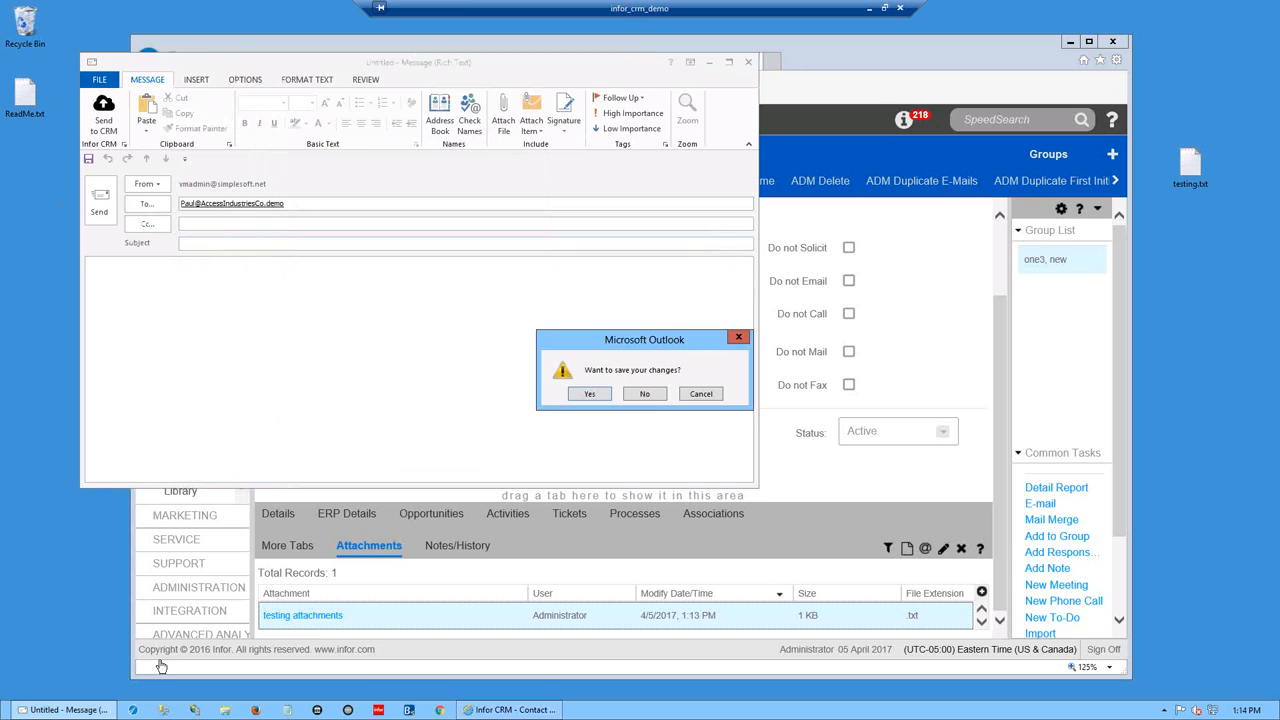
click(645, 395)
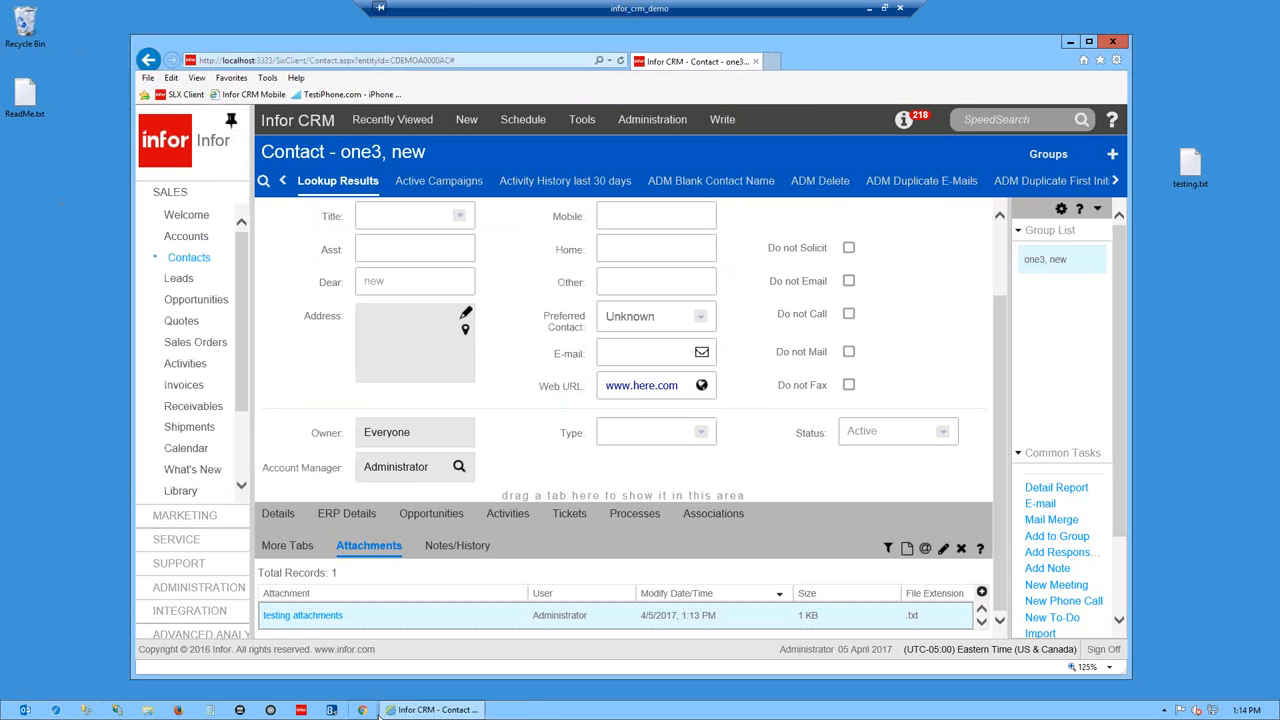
- Launch Outlook and drag the ppt e-mail to CRM attachments, then cancel that attachment
click(28, 712)
click(607, 372)
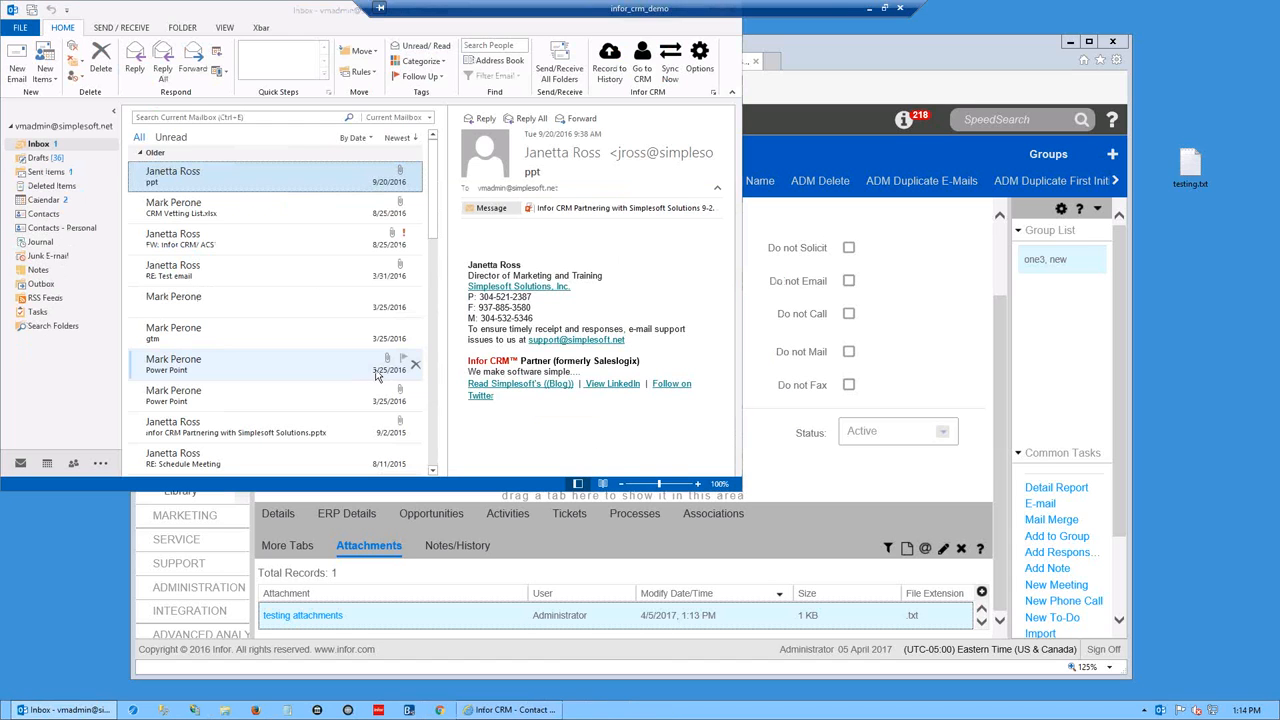
drag(175, 177, 463, 620)
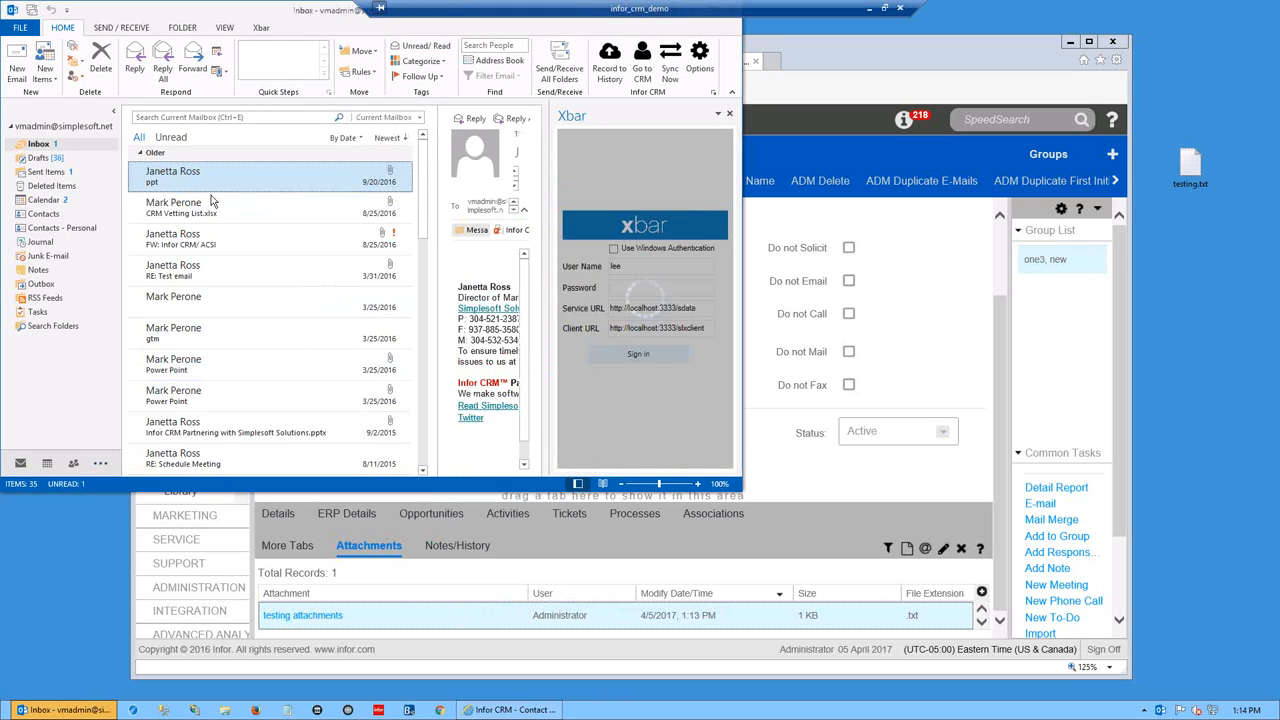
drag(189, 177, 486, 627)
click(504, 385)
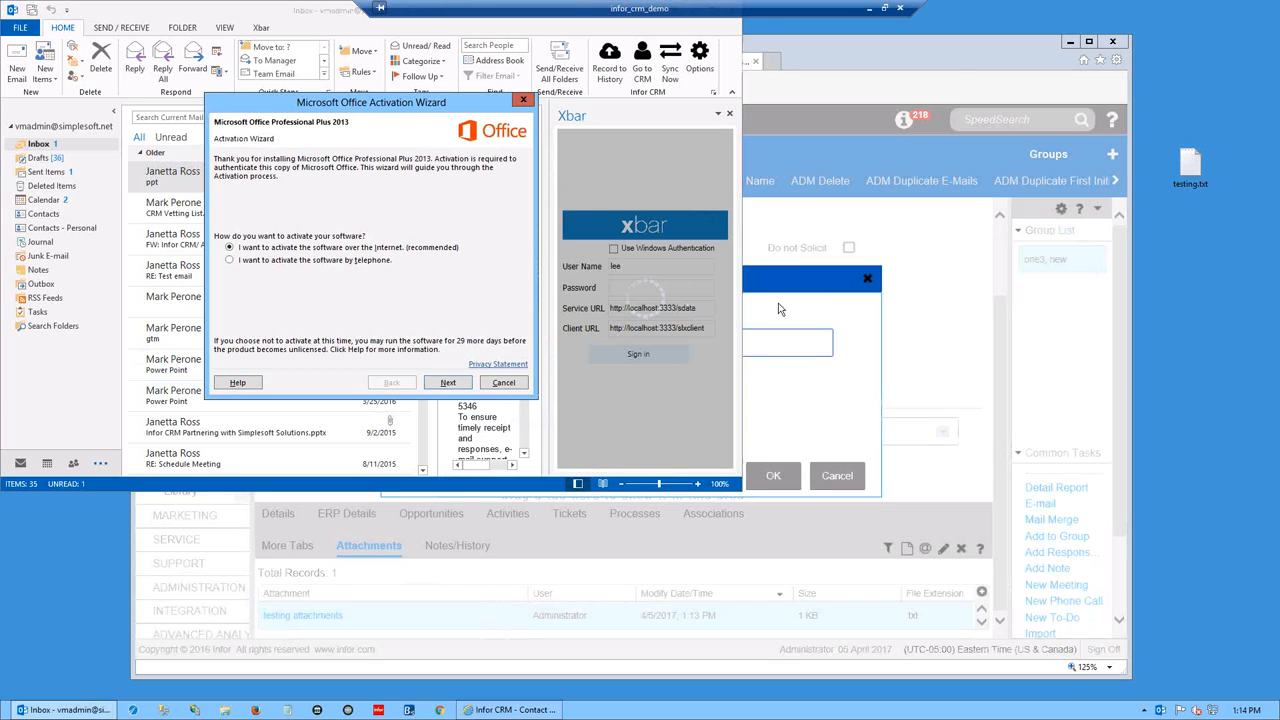
click(789, 289)
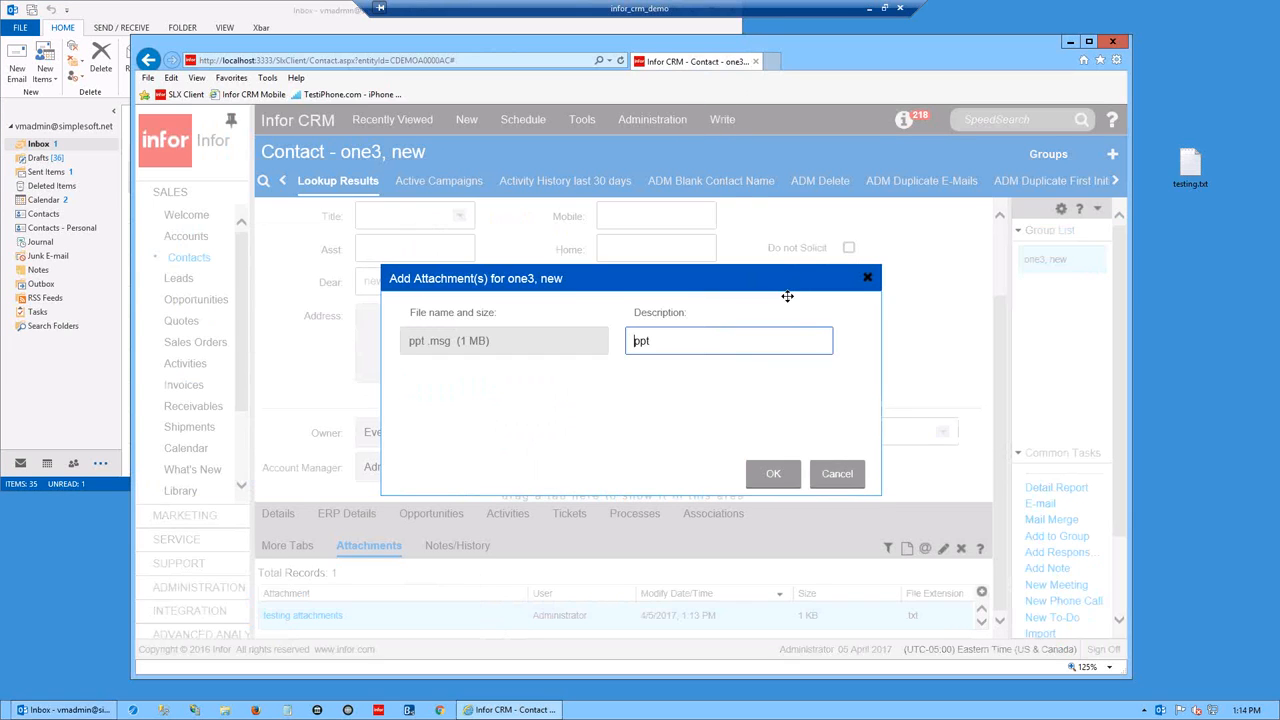
click(848, 476)
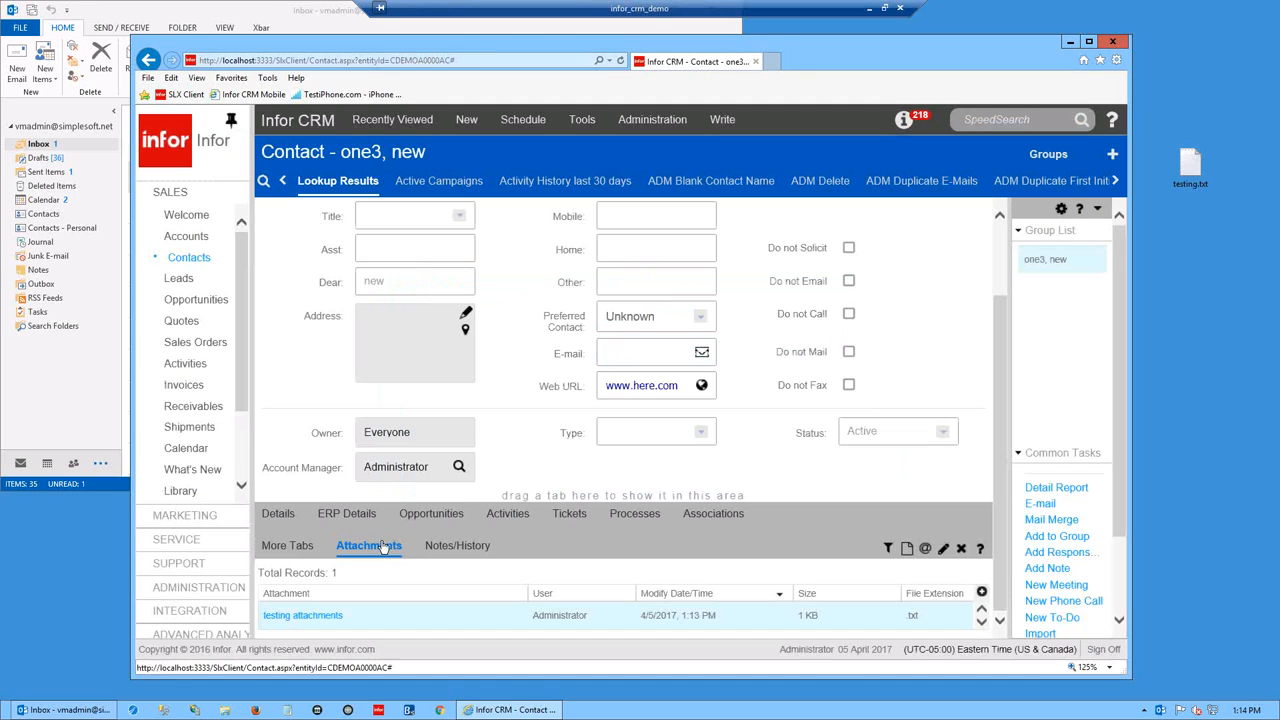
- Drop the ppt e-mail onto the contact's Notes/History, declining to keep attachment copies
click(481, 553)
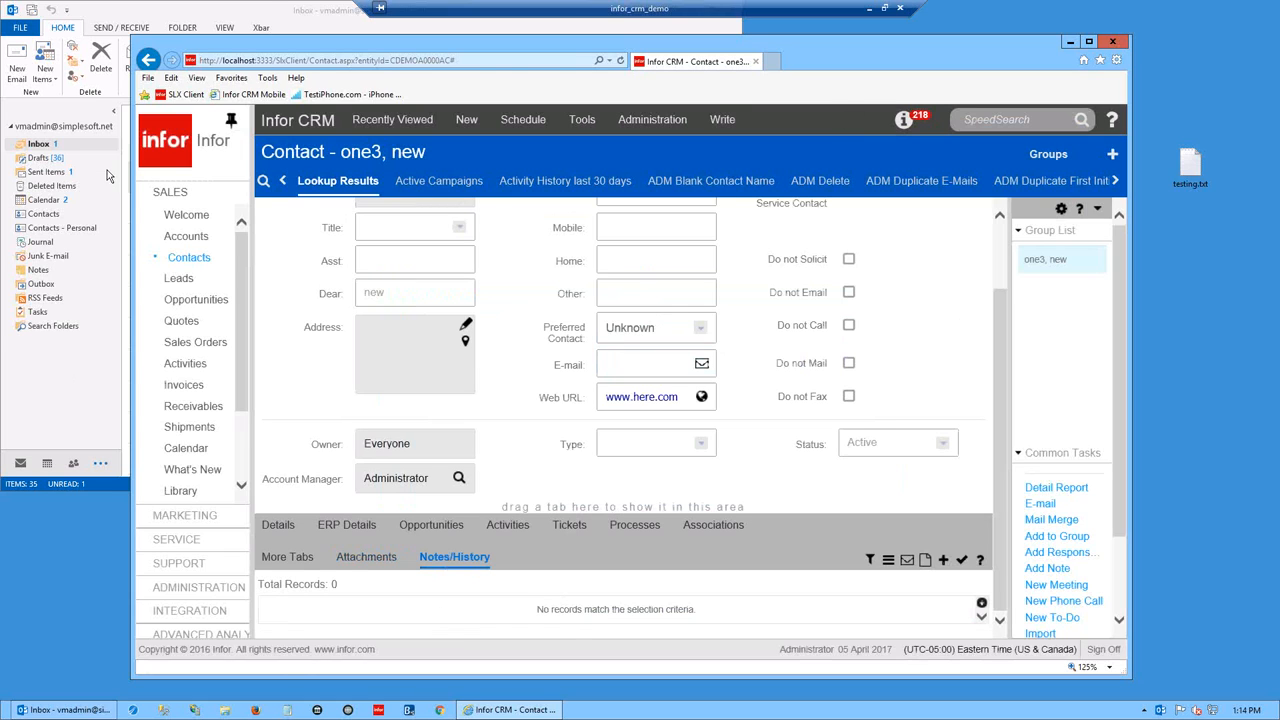
click(270, 18)
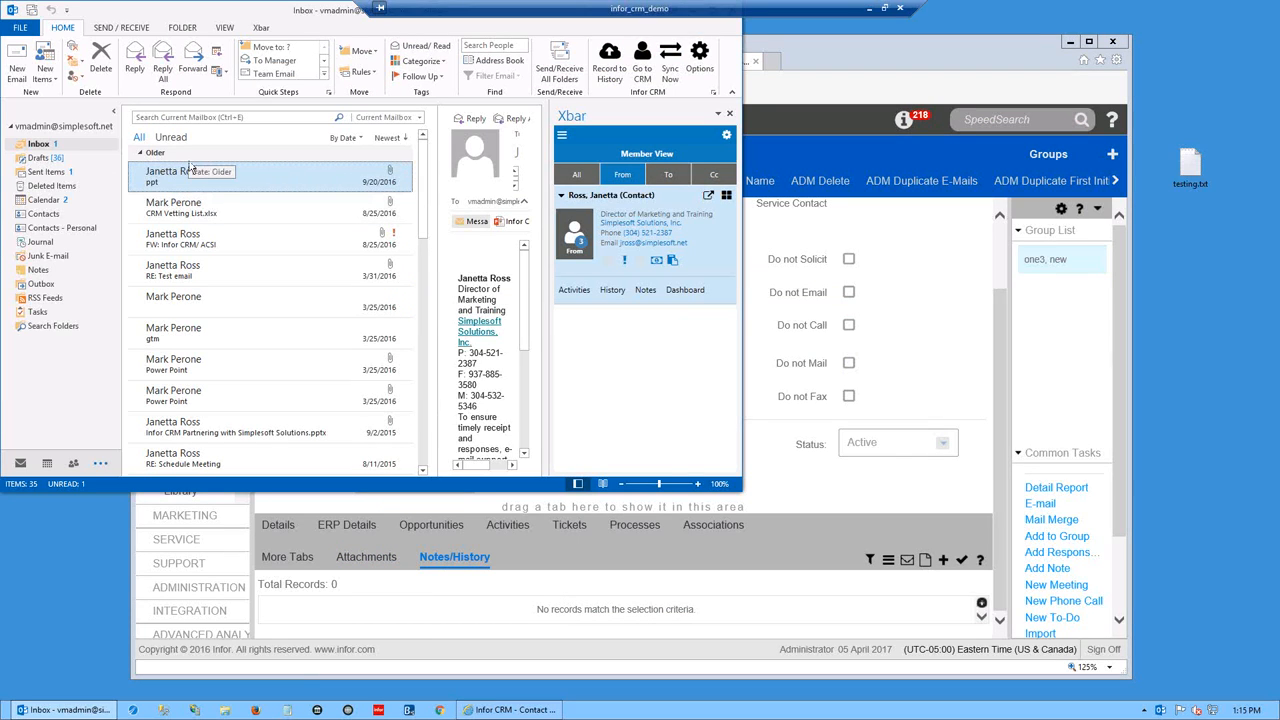
drag(183, 188, 686, 590)
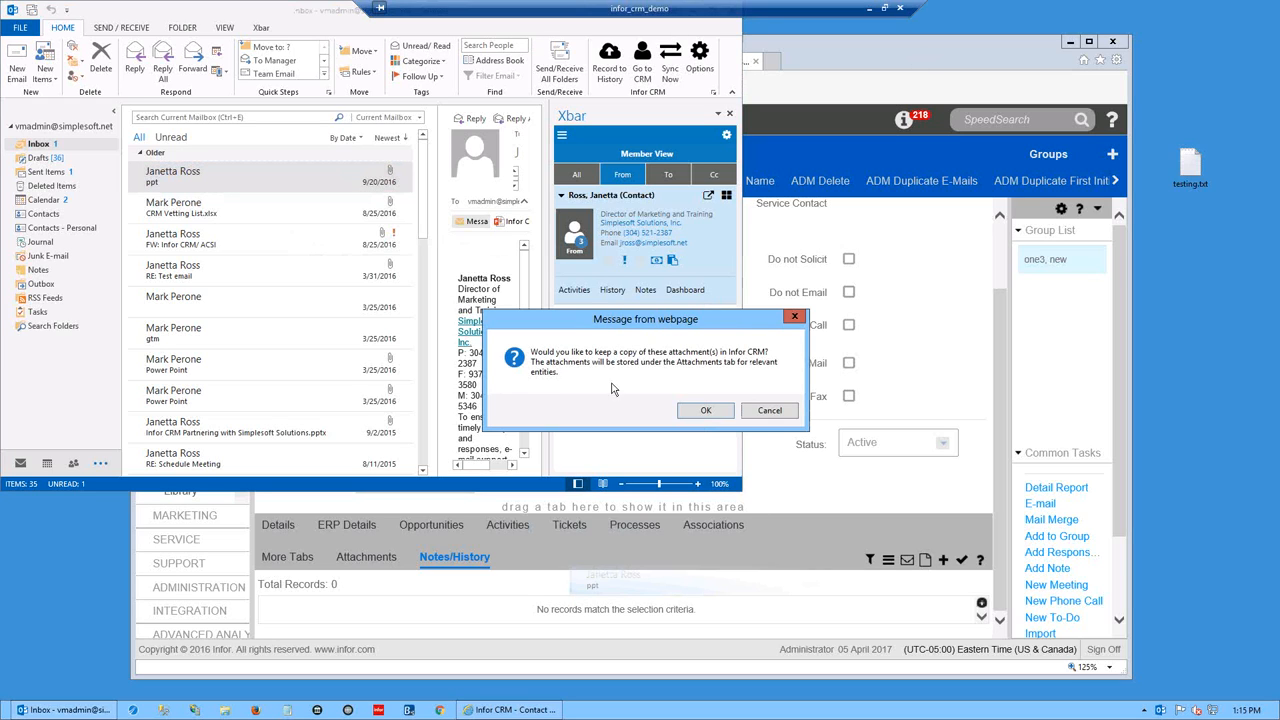
click(770, 412)
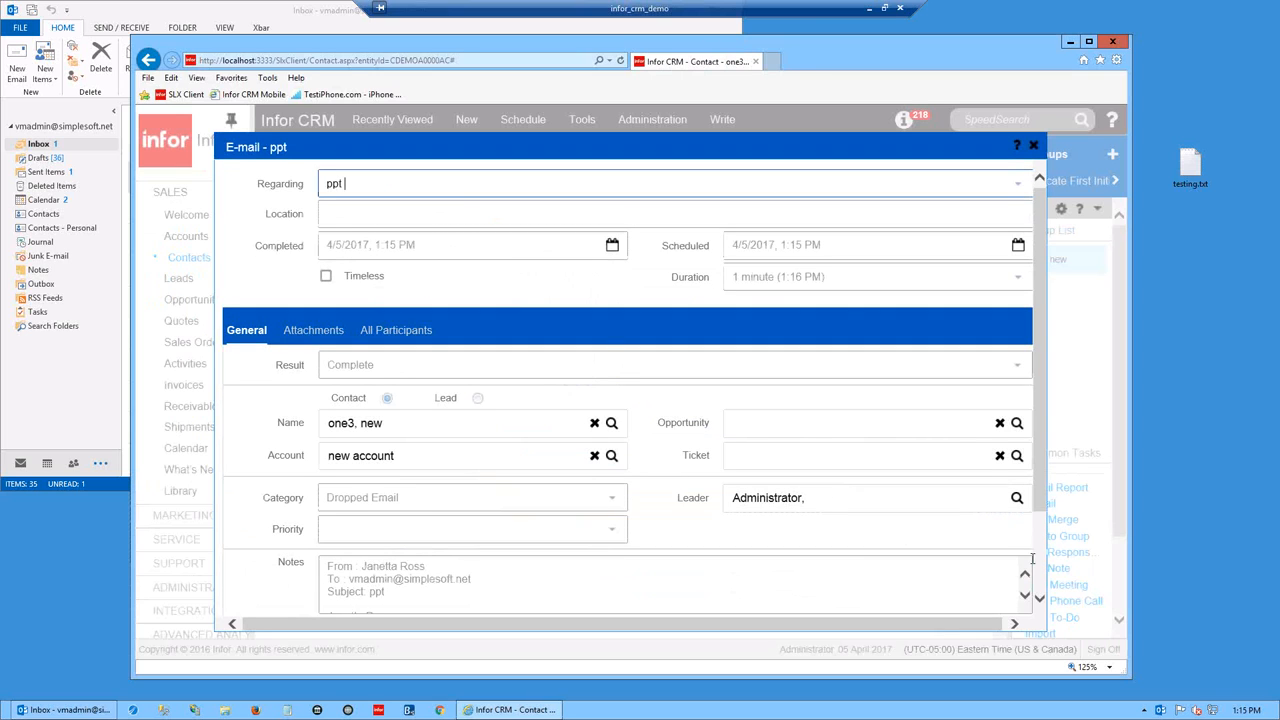
- Confirm the 'E-mail - ppt' form for one3, new with category Dropped Email
drag(1043, 491, 1046, 588)
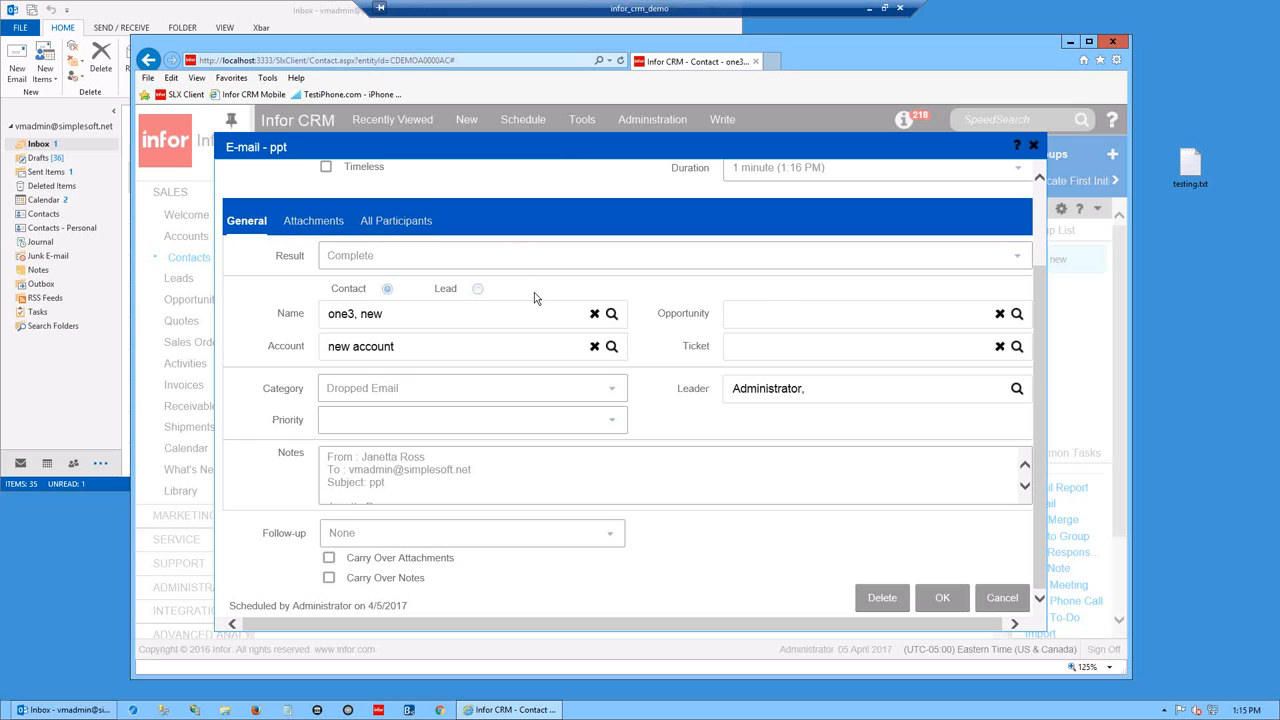
drag(1036, 372, 1044, 415)
click(943, 598)
- Scroll the training PDF from page 26 down to the Skill Check exercises on page 31
drag(1003, 499, 1005, 560)
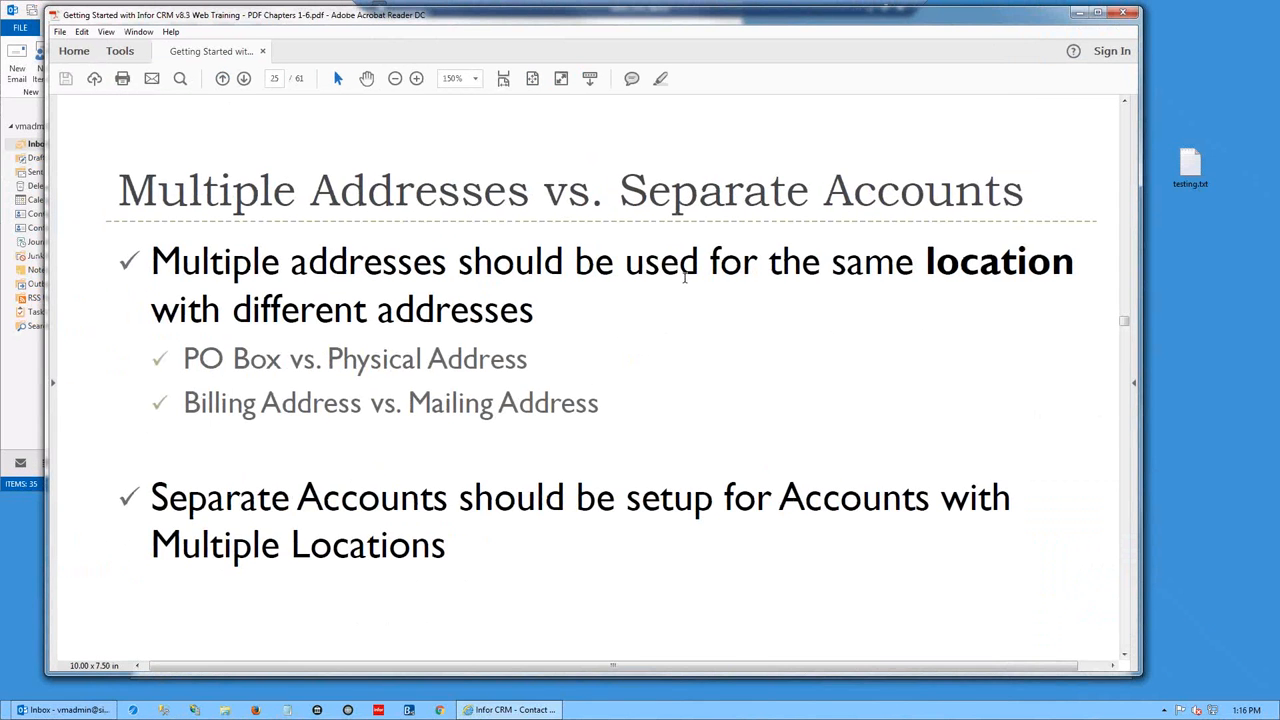
scroll(697, 283, down, 1)
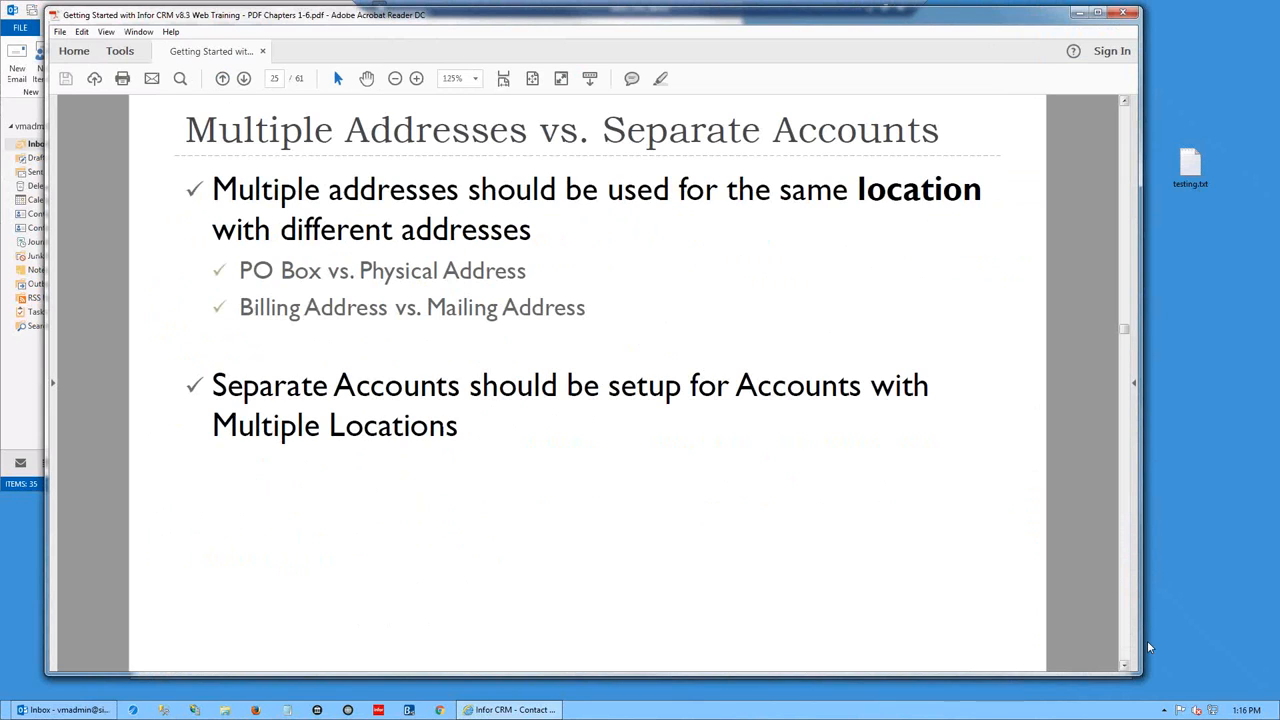
scroll(1126, 646, down, 3)
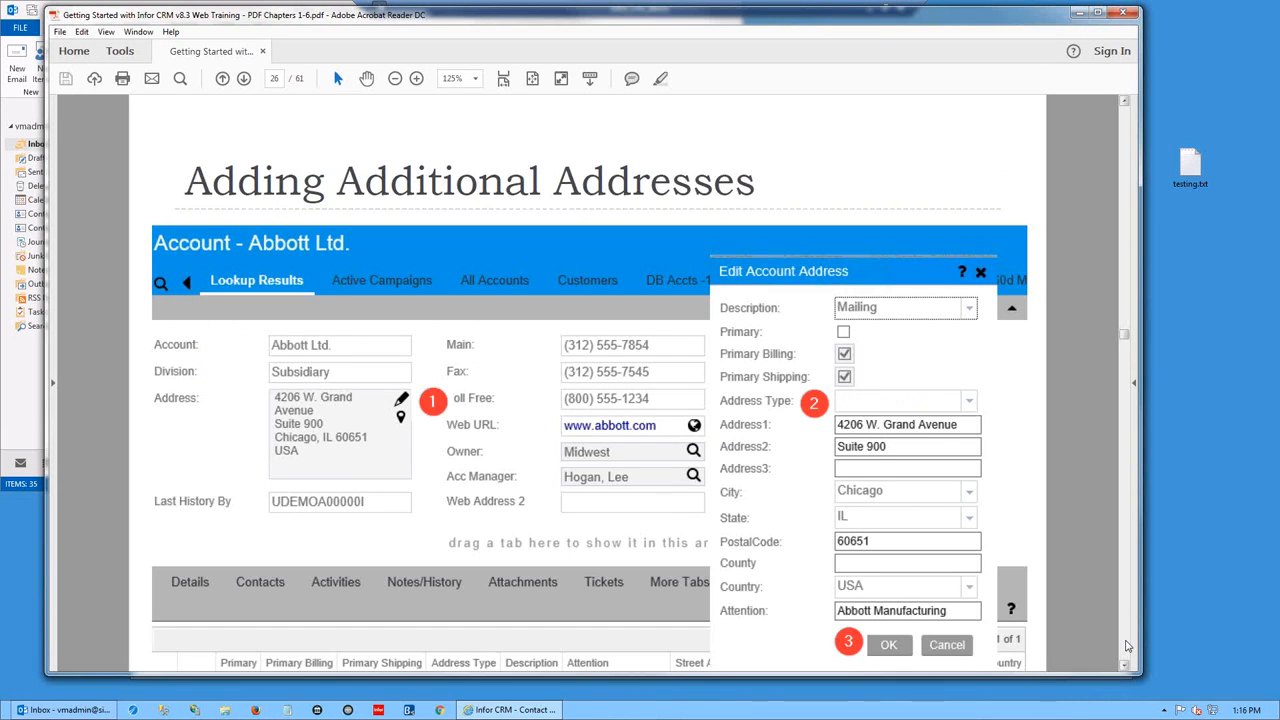
scroll(1126, 646, down, 2)
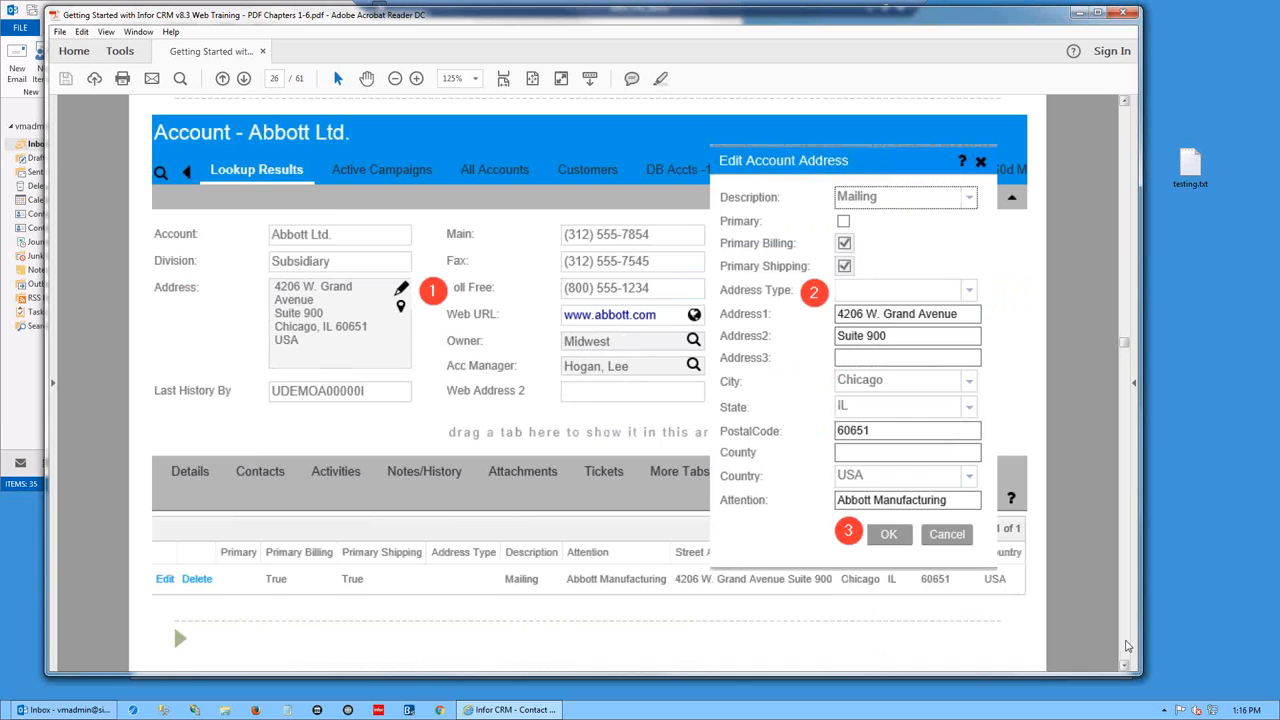
scroll(1126, 646, down, 5)
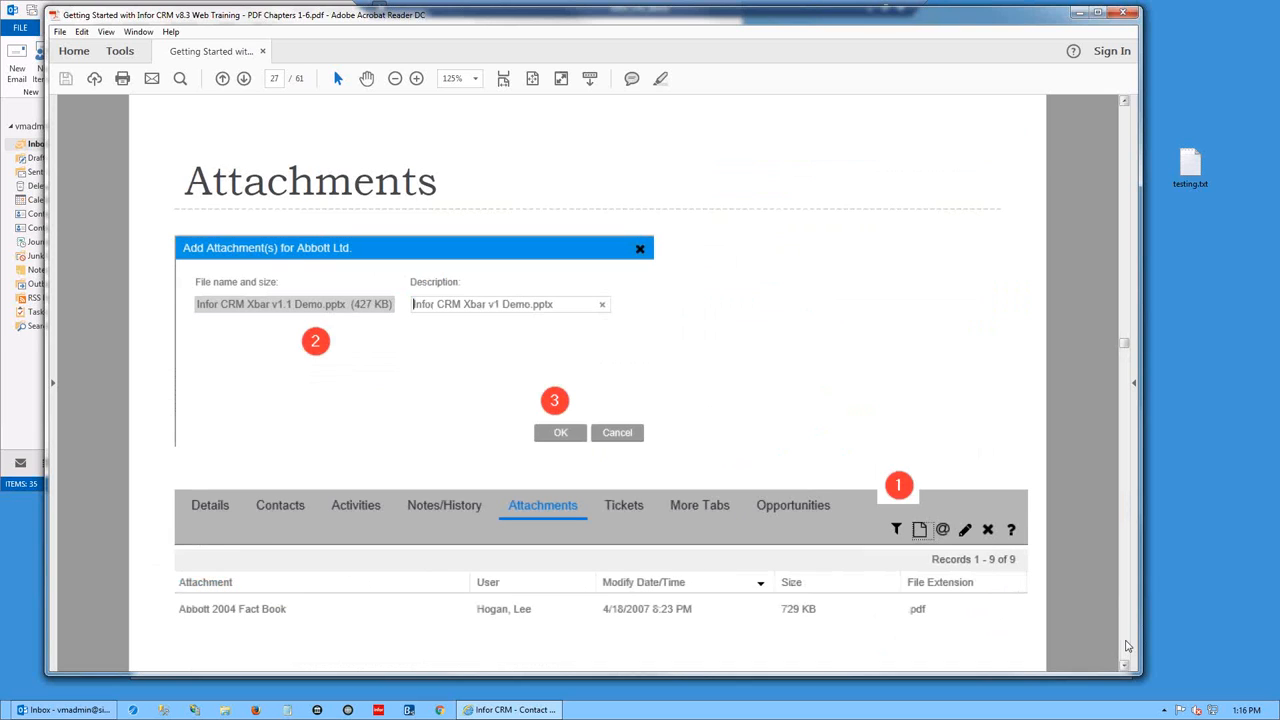
scroll(1126, 646, down, 5)
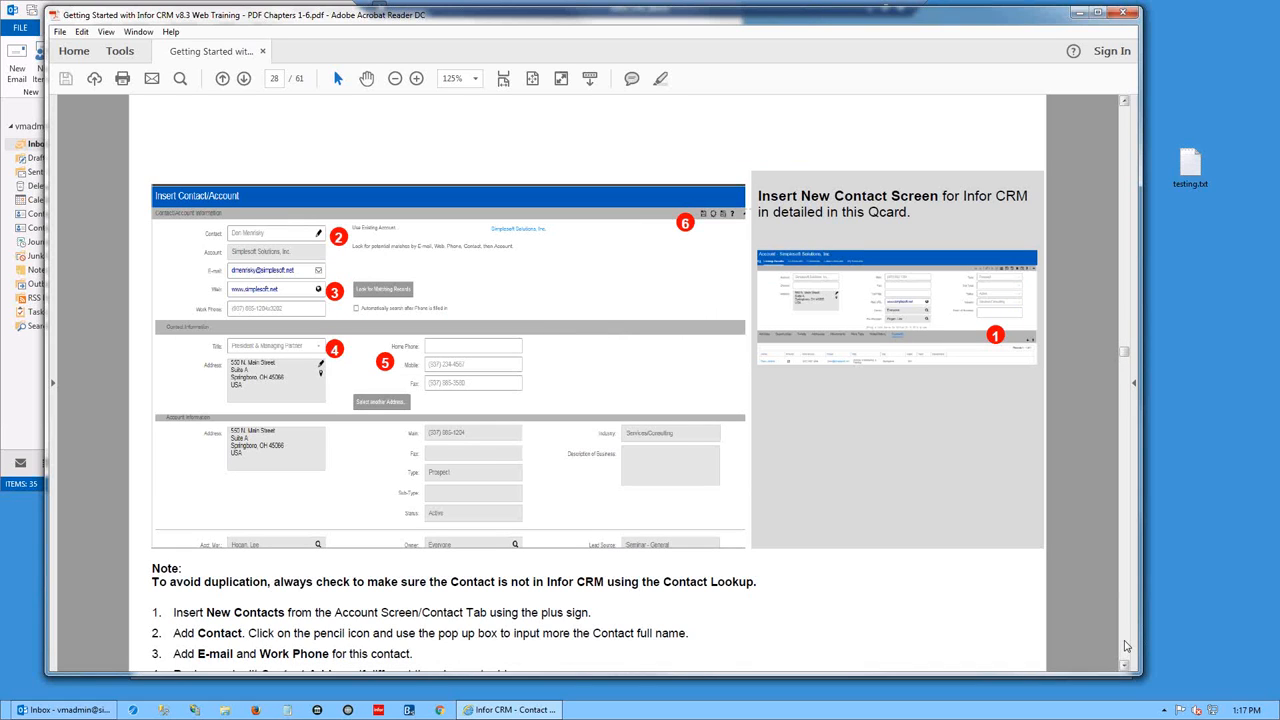
scroll(1126, 646, down, 5)
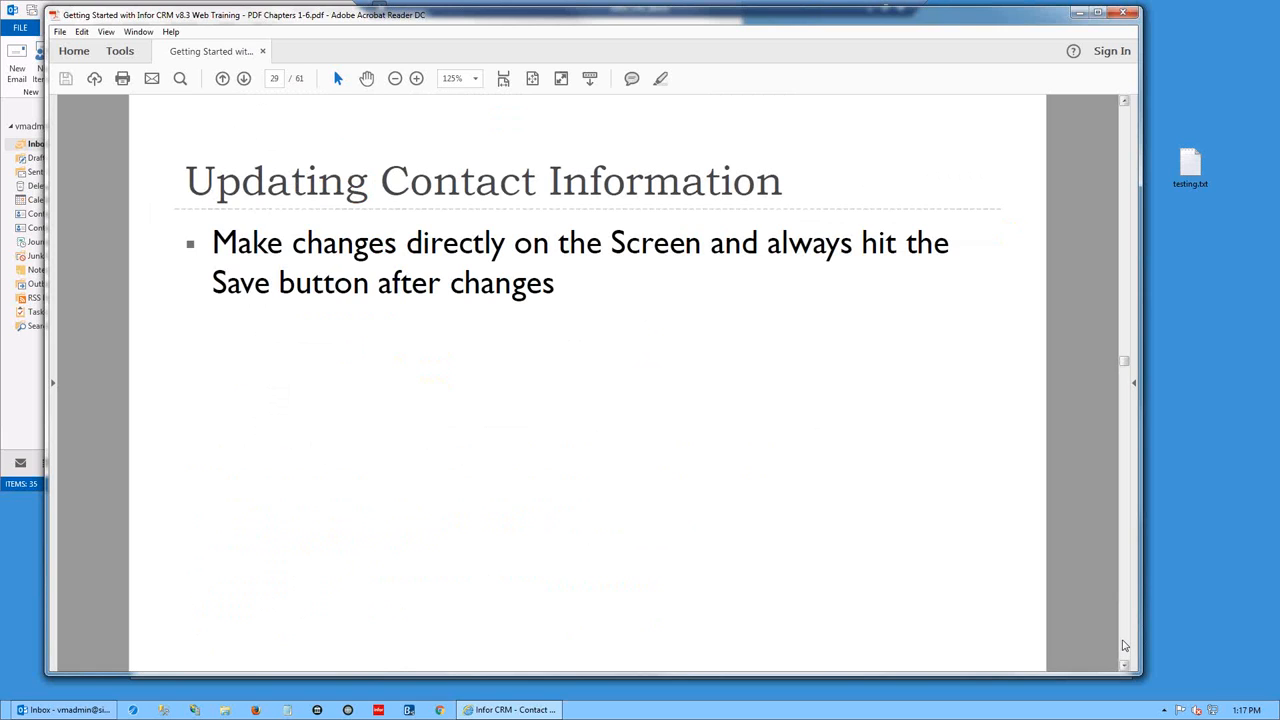
scroll(1126, 646, down, 5)
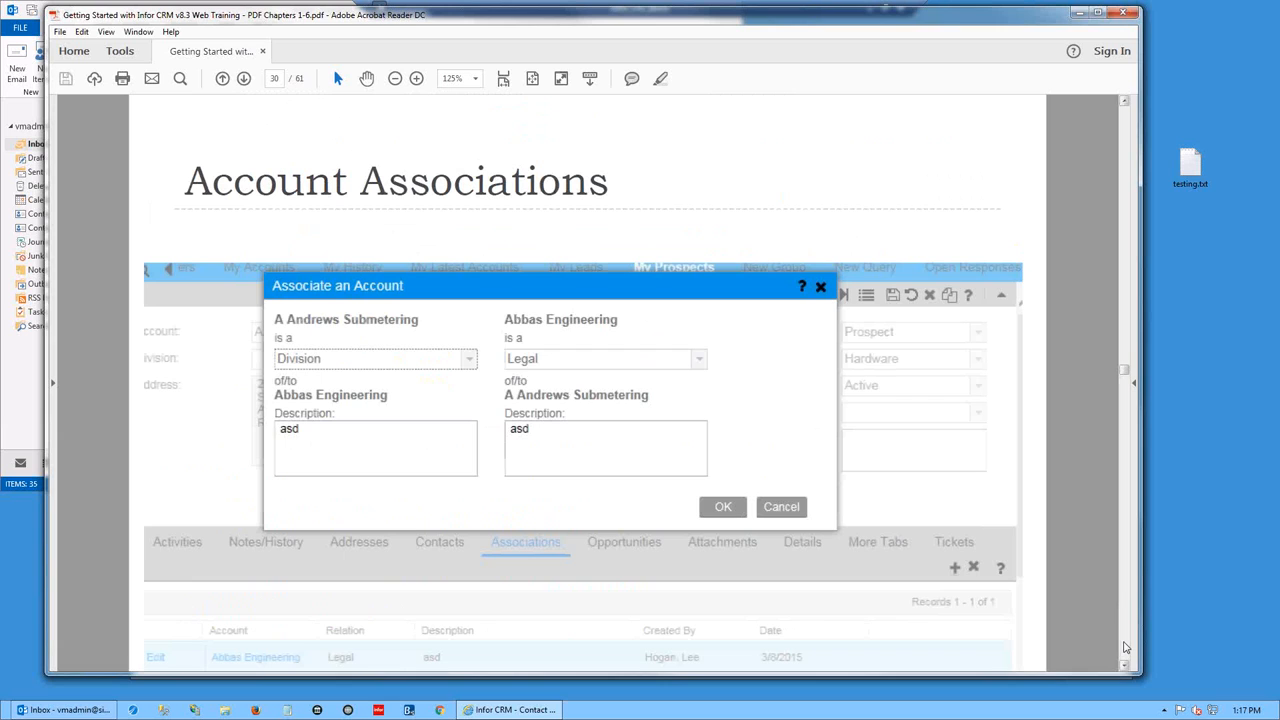
scroll(1126, 648, down, 5)
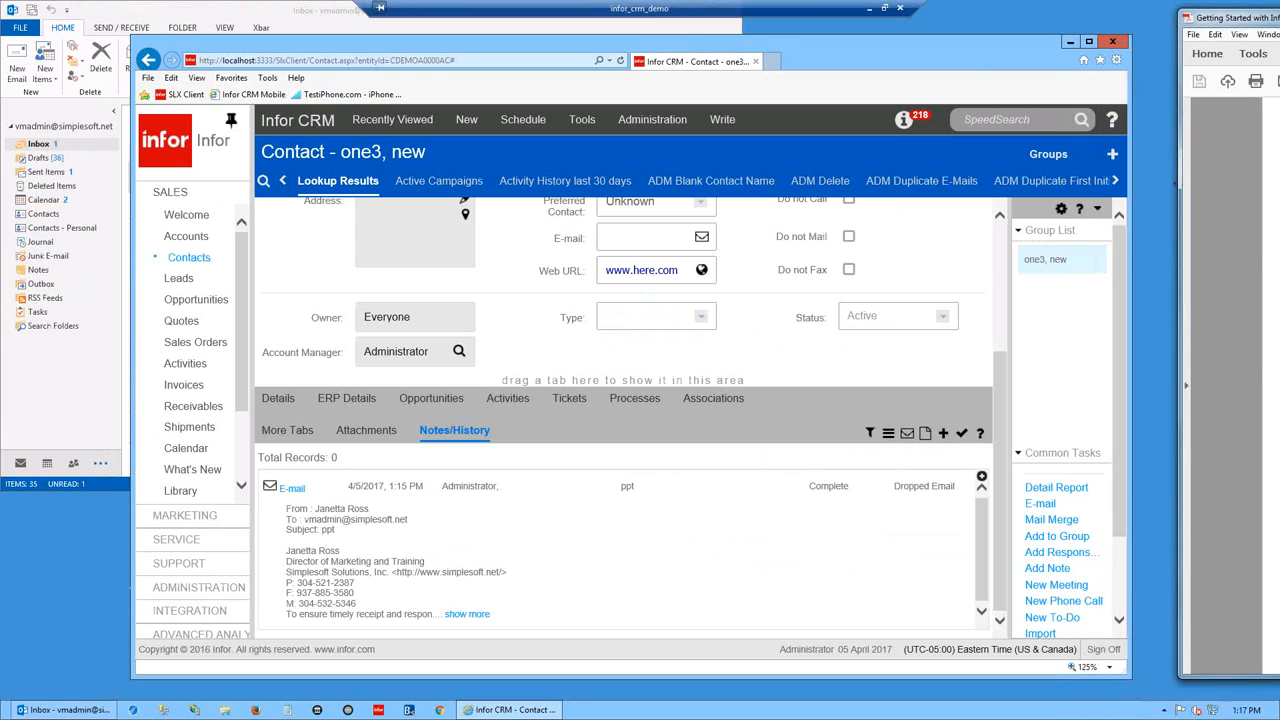
- Enter a fax number of ten zeros for contact one3
drag(1001, 373, 999, 243)
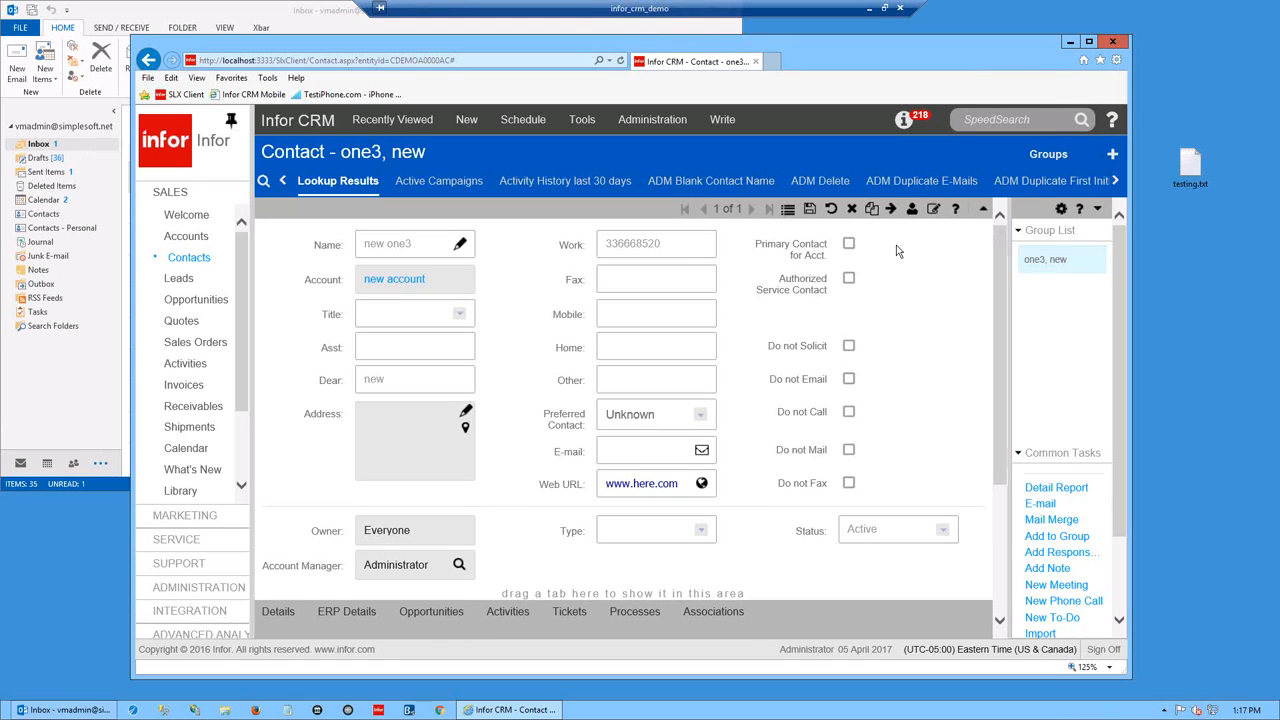
click(648, 285)
text(00000000000)
key(BackSpace)
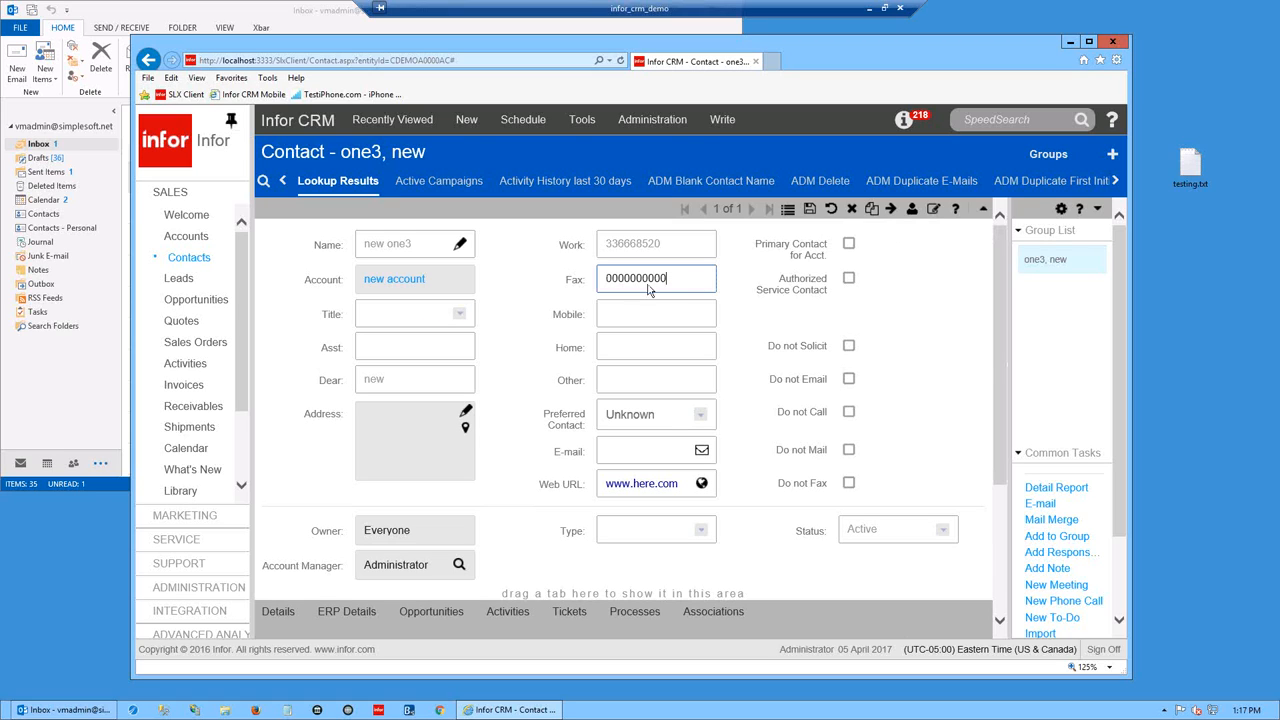
key(Tab)
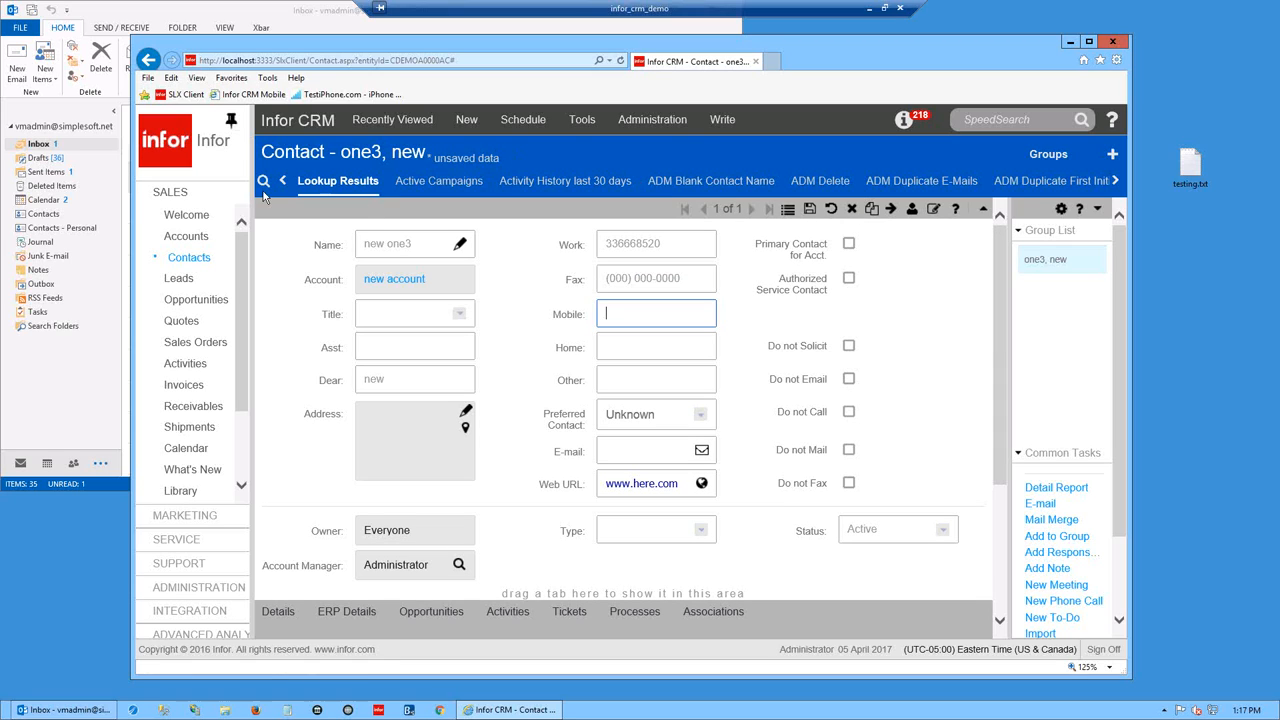
- Run a contact lookup for 's', keep the unsaved changes, and save the fax change
click(753, 379)
text(s)
click(844, 420)
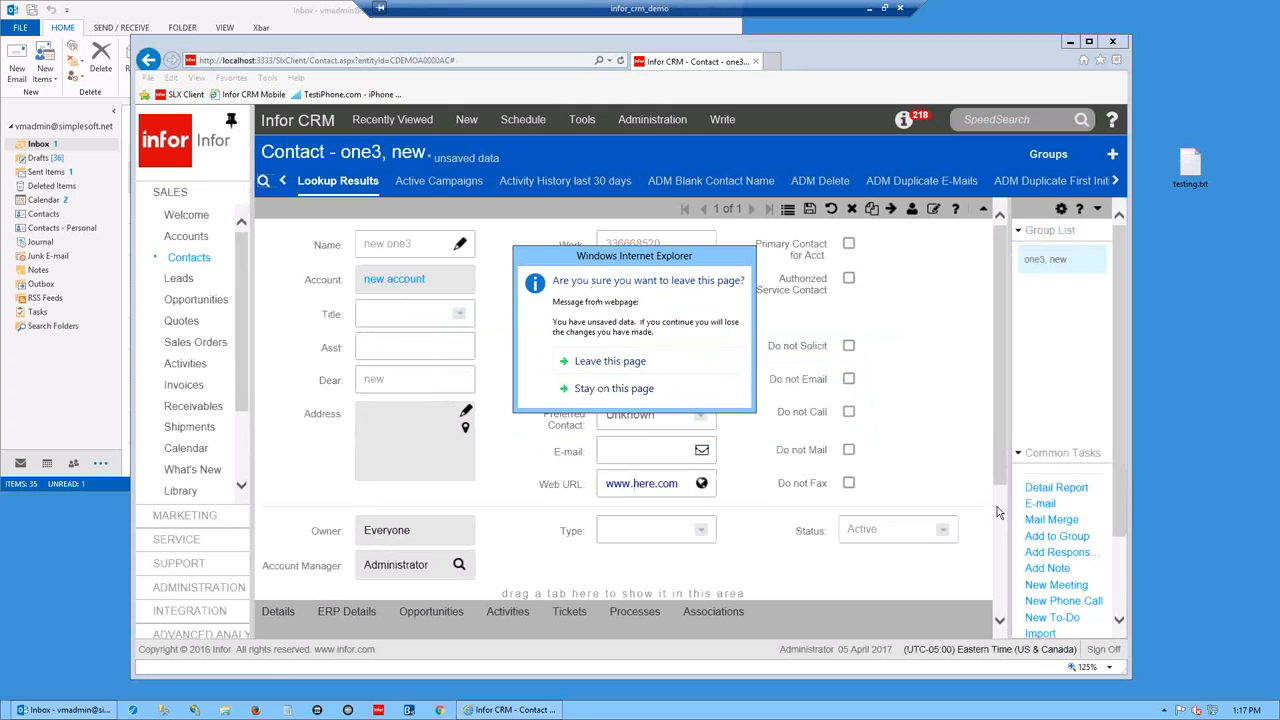
click(640, 389)
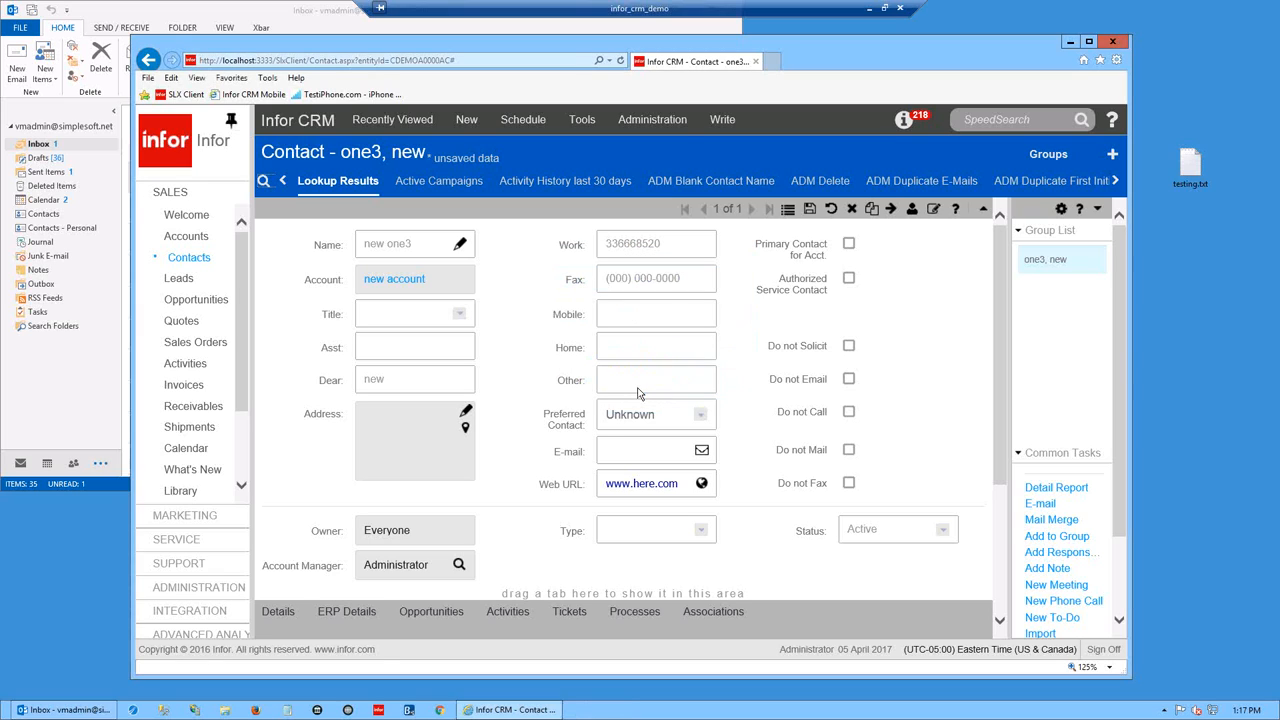
click(809, 209)
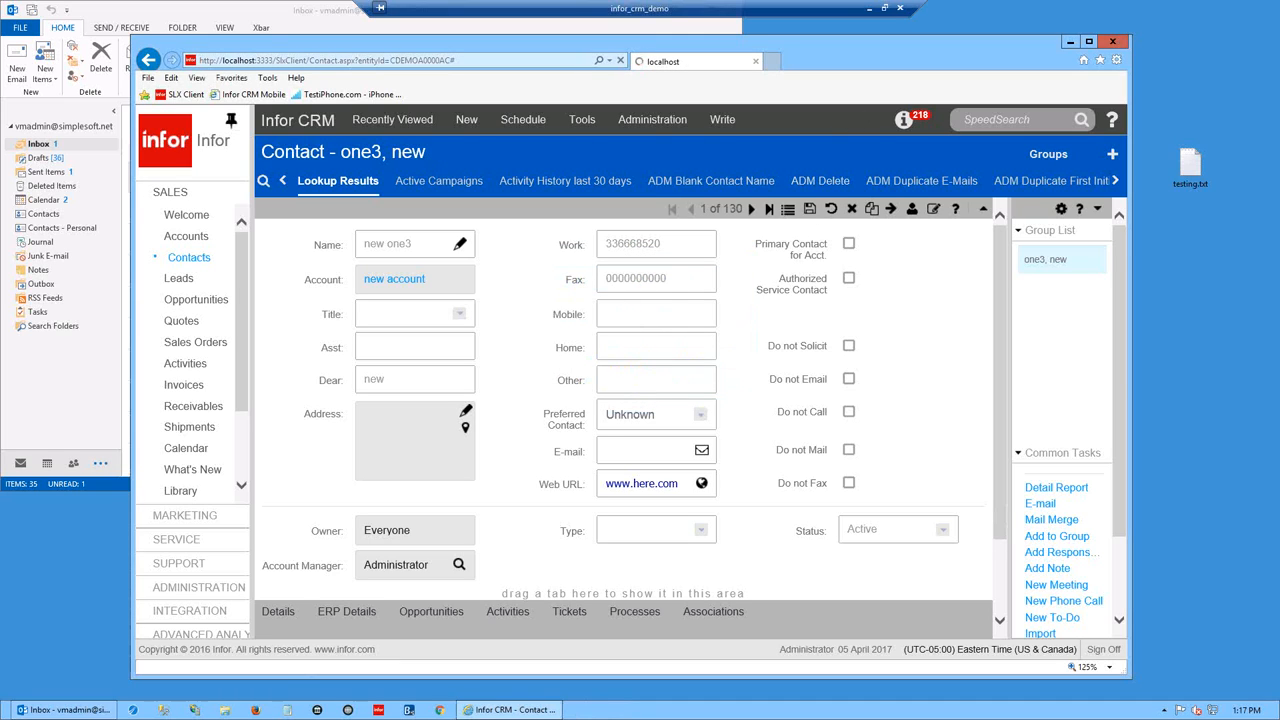
drag(1279, 80, 656, 37)
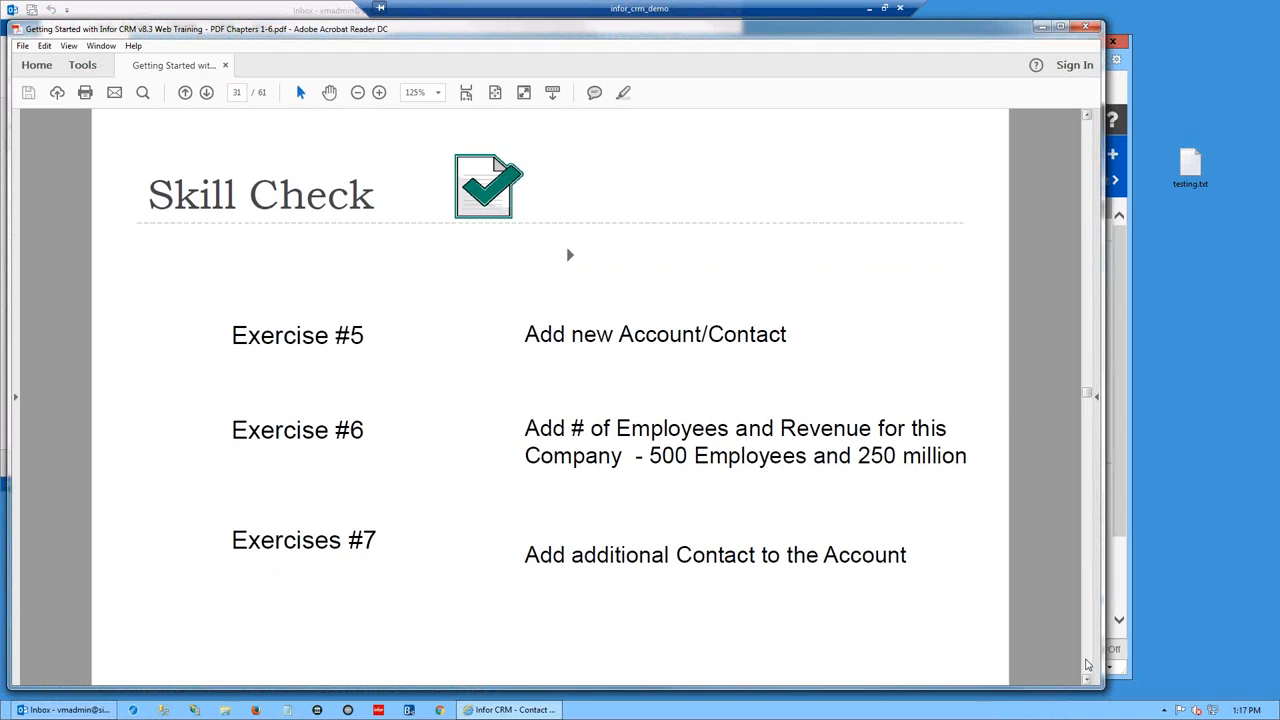
- Scroll to page 32, highlight 'Create an Account Association', and continue to page 33
scroll(1088, 664, down, 2)
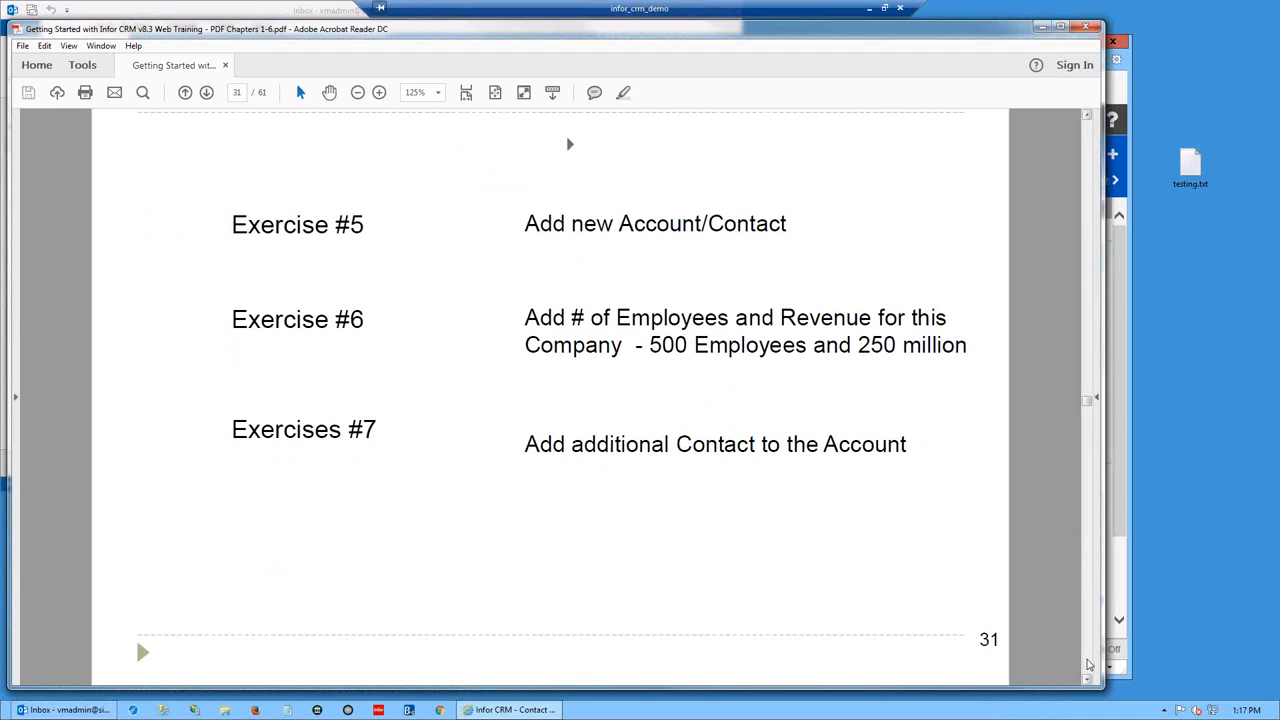
scroll(1088, 664, down, 2)
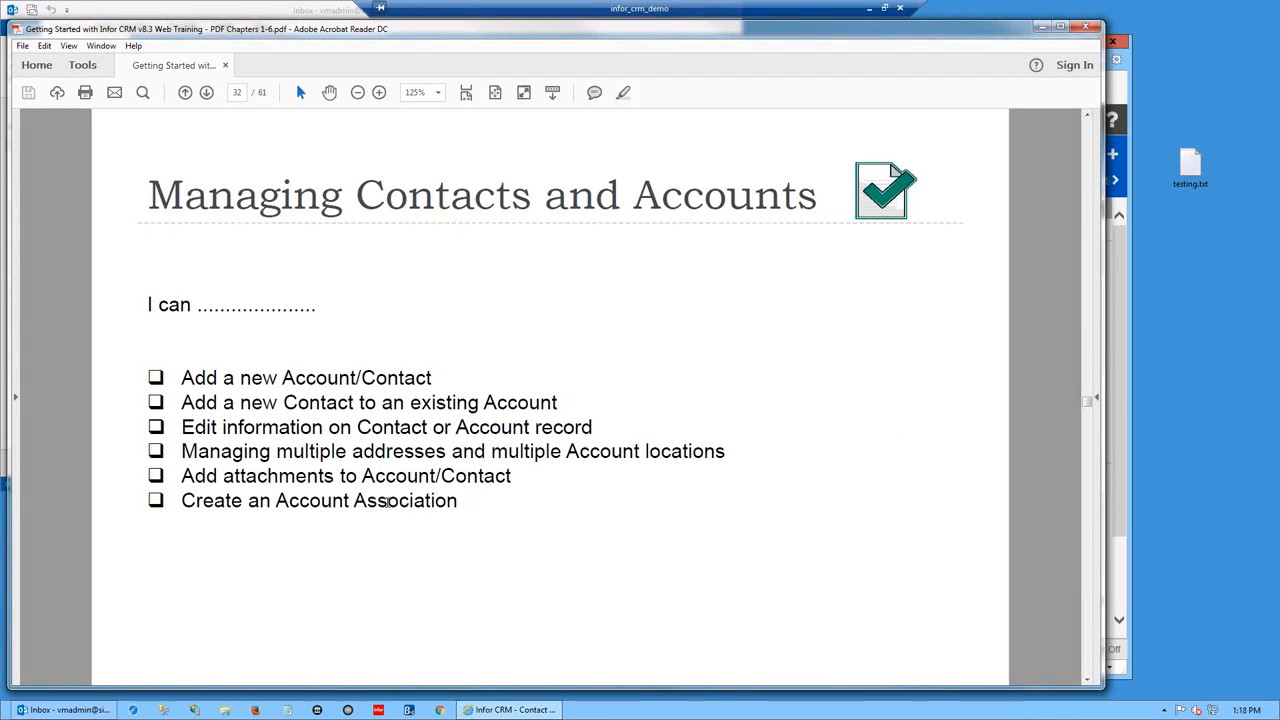
drag(458, 502, 182, 502)
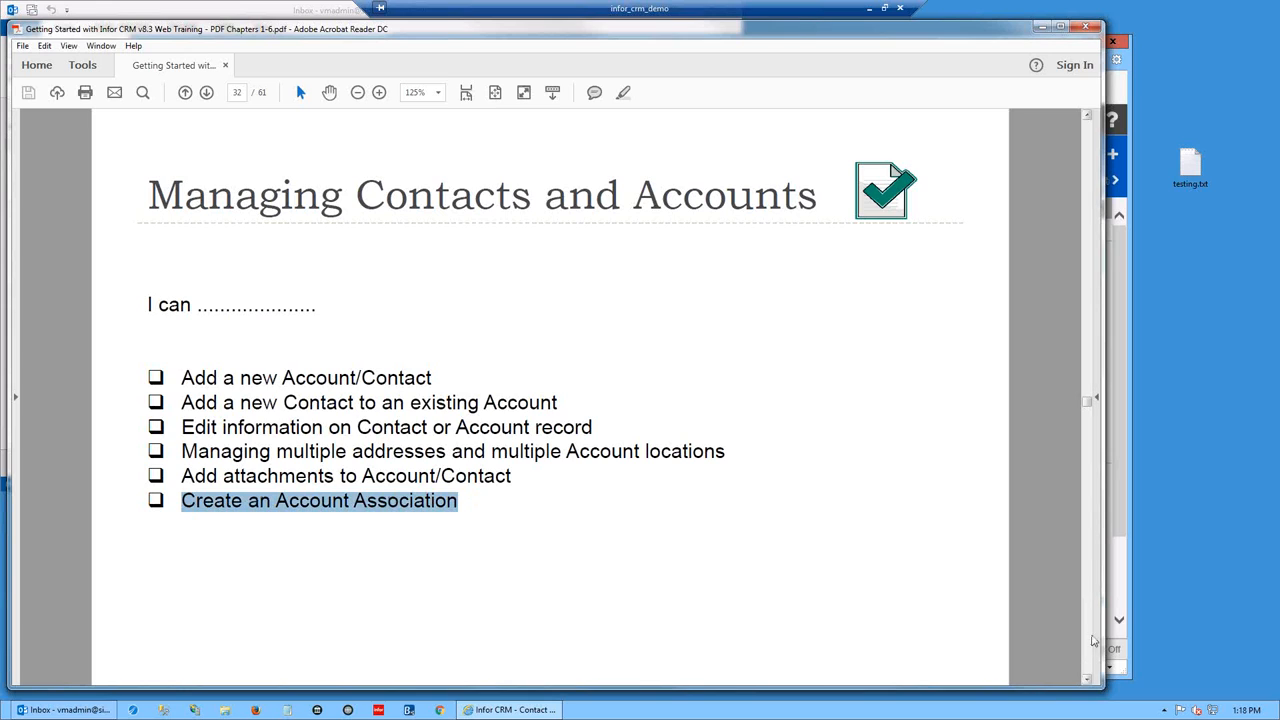
scroll(1094, 641, down, 2)
scroll(1087, 650, down, 2)
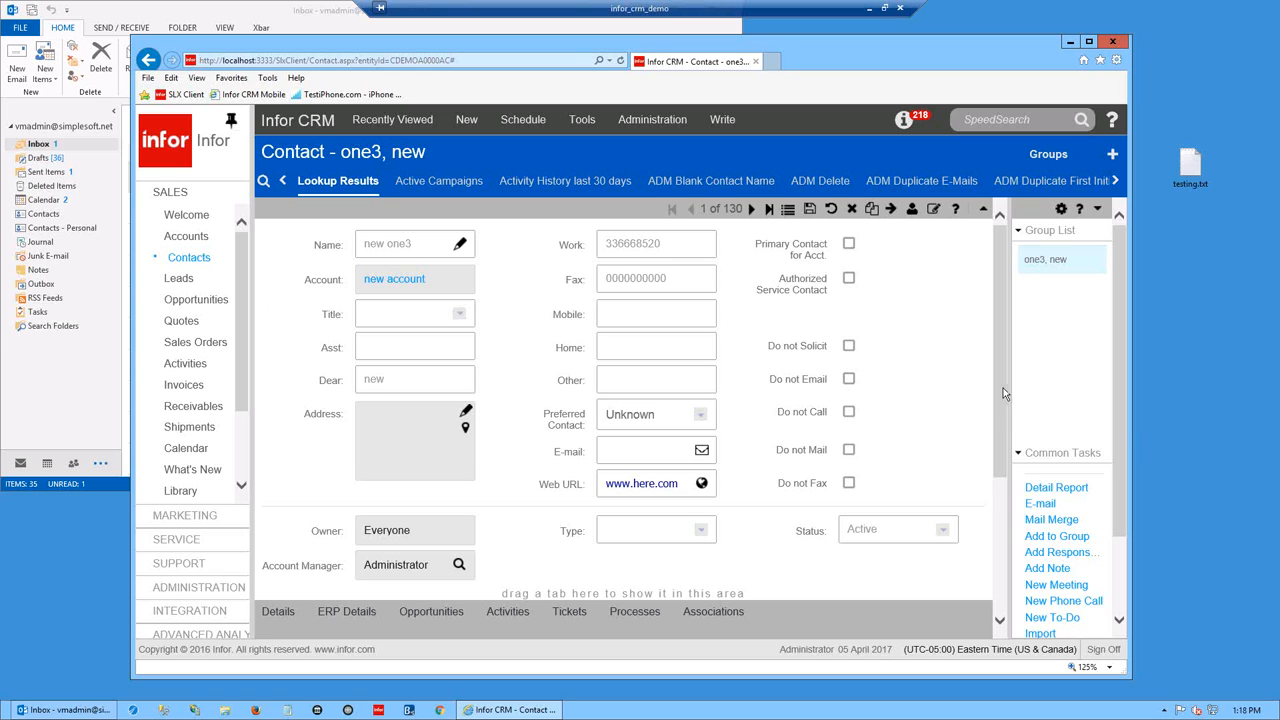
- Show one3, new's Activities tab with zero records and bring up the Schedule menu
scroll(1005, 393, down, 3)
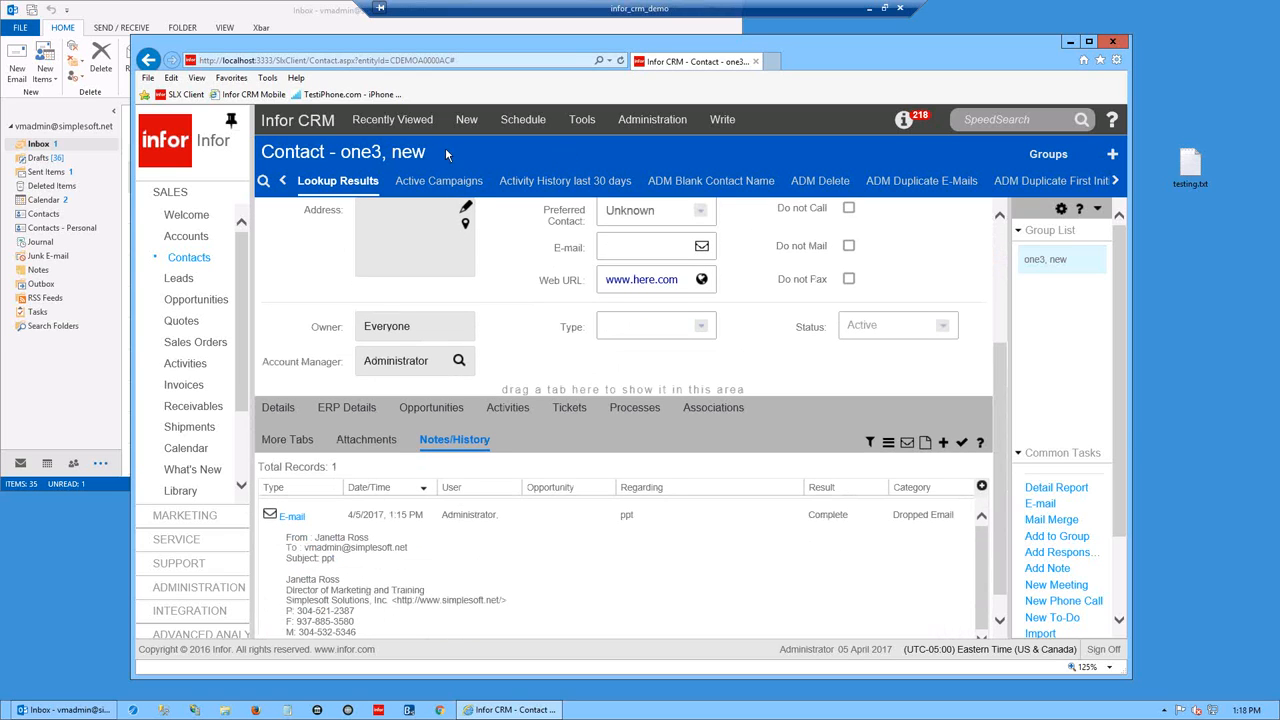
drag(447, 154, 279, 155)
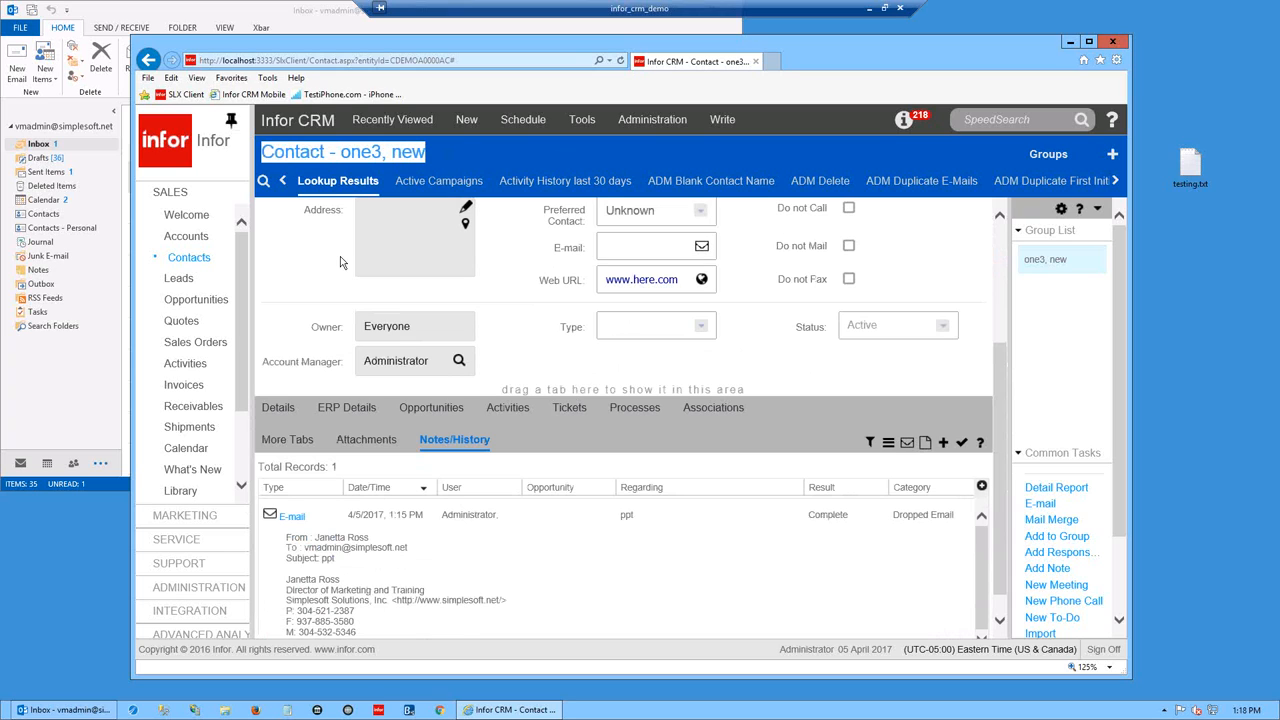
click(508, 408)
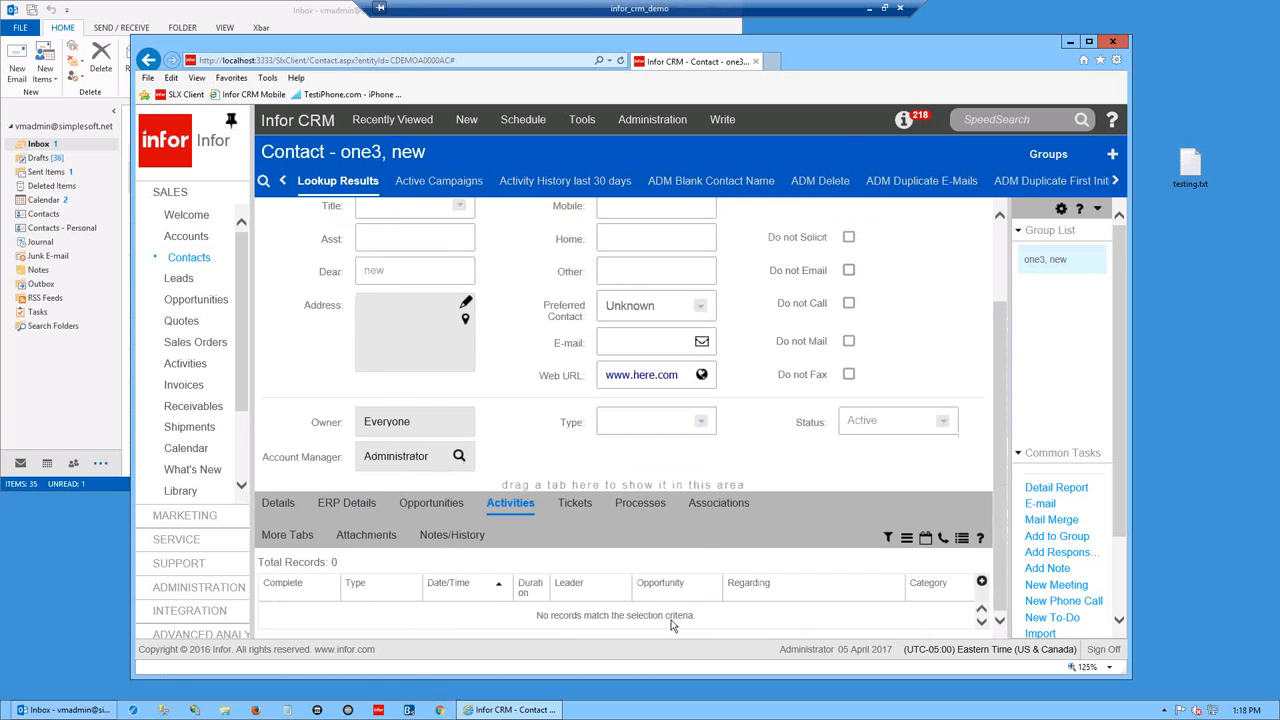
click(942, 541)
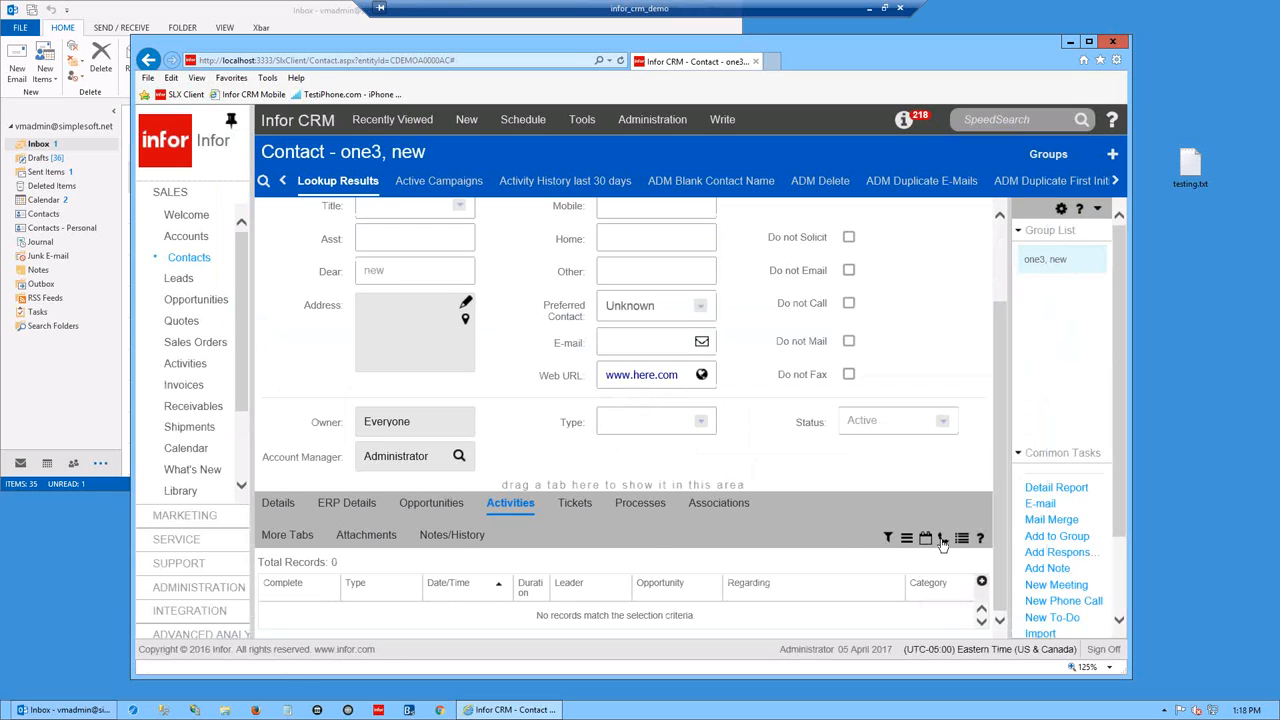
right_click(194, 364)
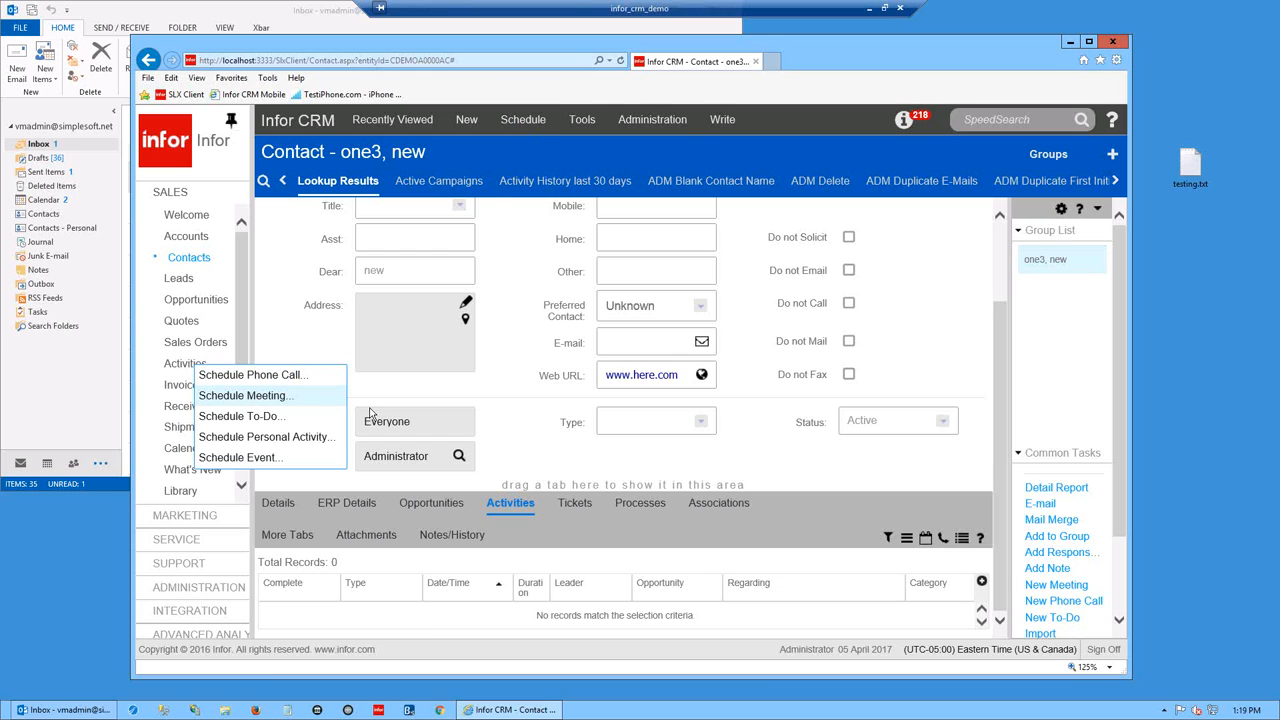
- Start a Schedule Phone Call form for contact one3, new
click(281, 375)
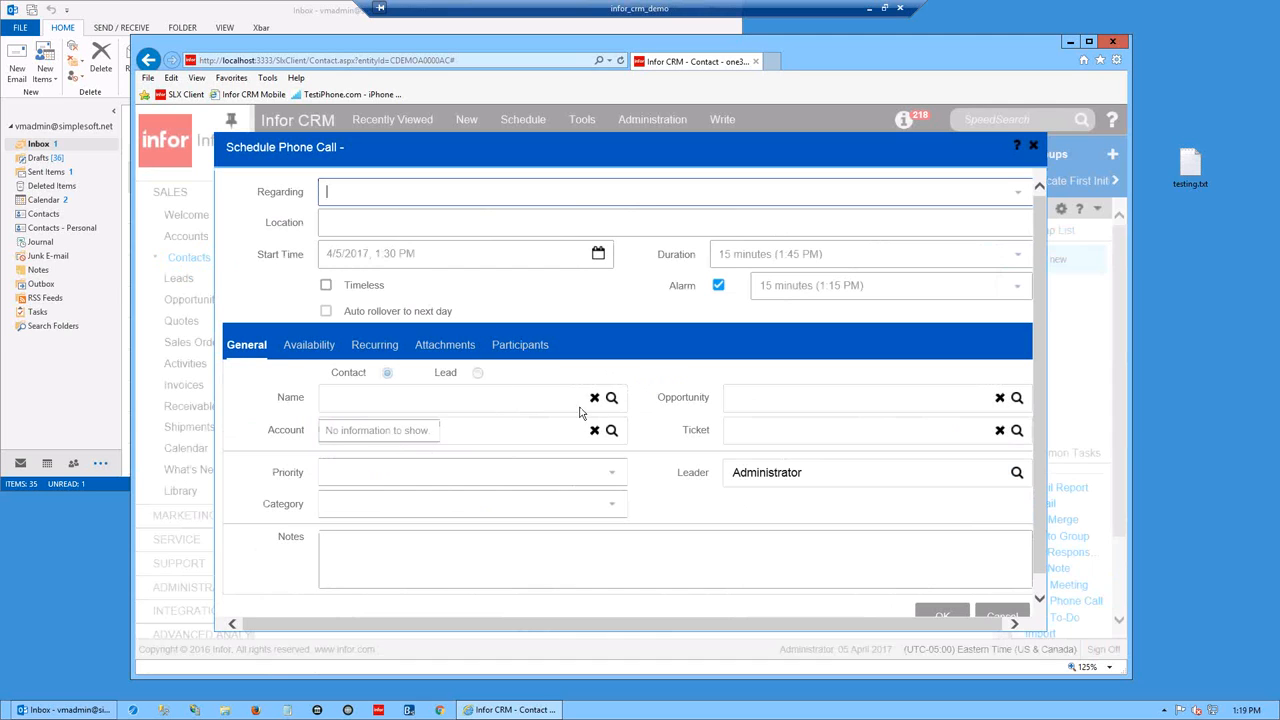
click(1003, 614)
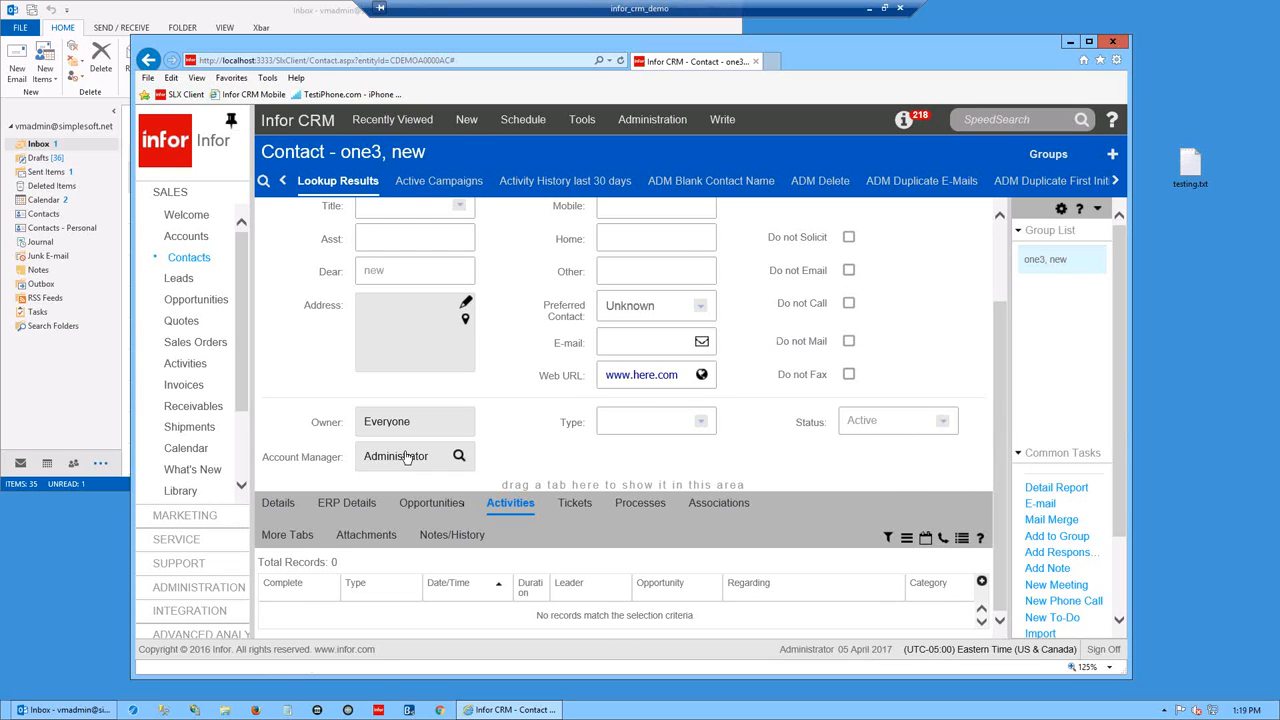
click(944, 539)
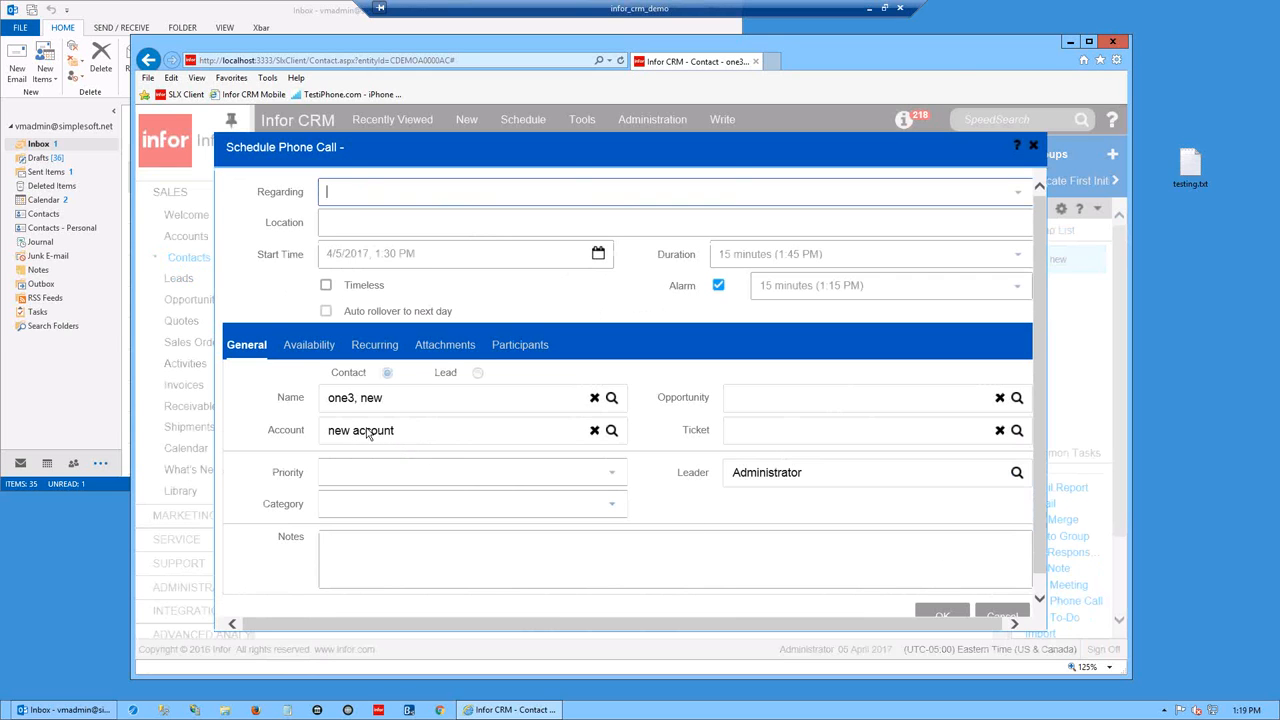
- Set regarding to 'going to see them' and location to 'at their office in ohio'
mouse_move(368, 432)
mouse_move(432, 429)
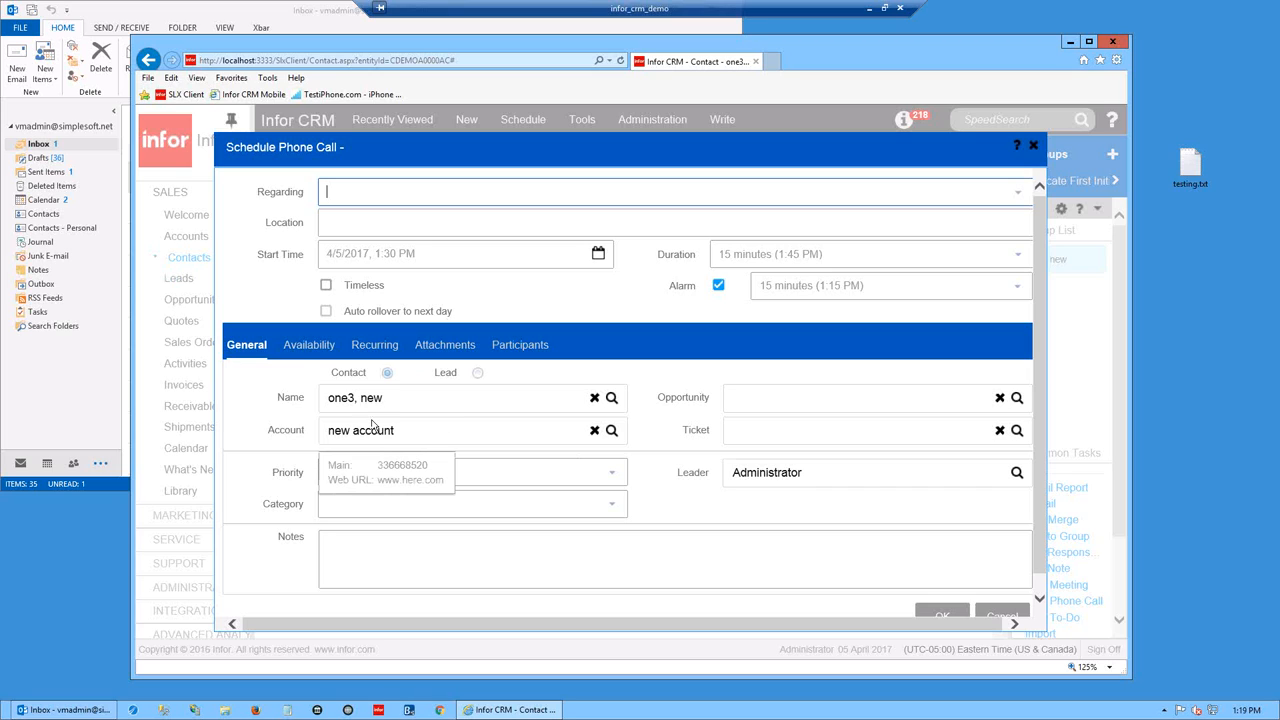
click(1019, 193)
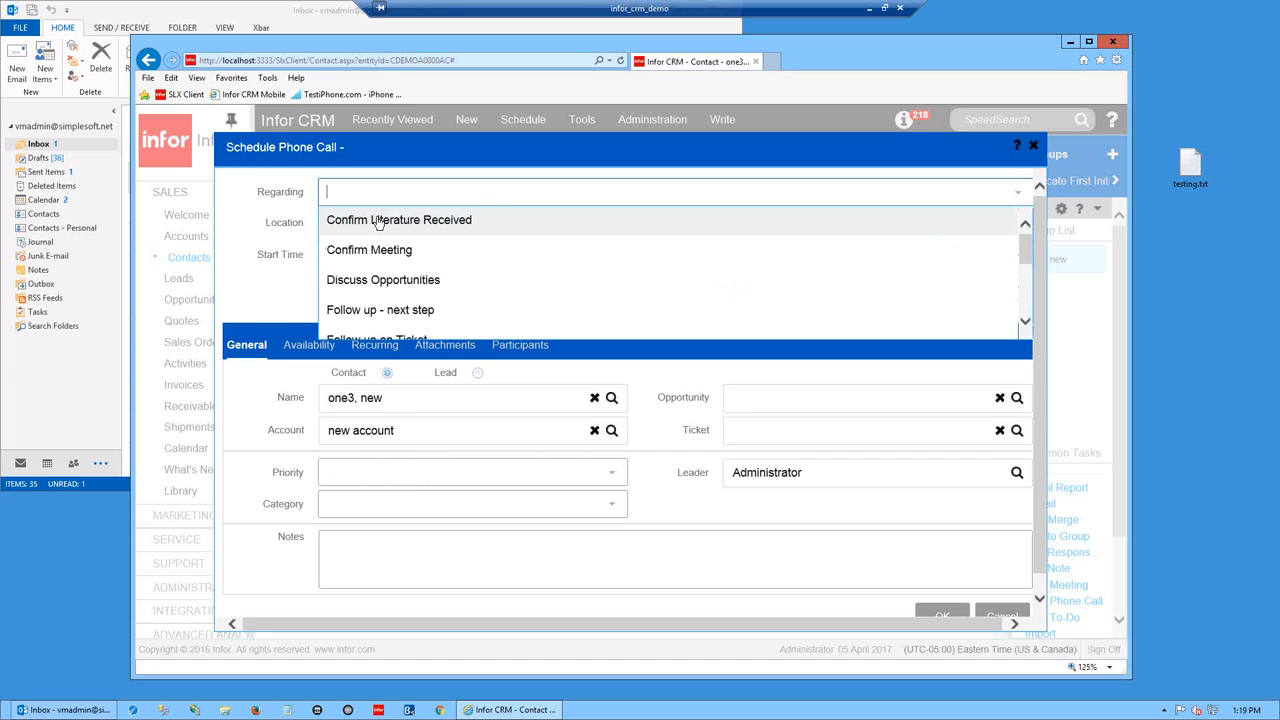
scroll(365, 272, down, 5)
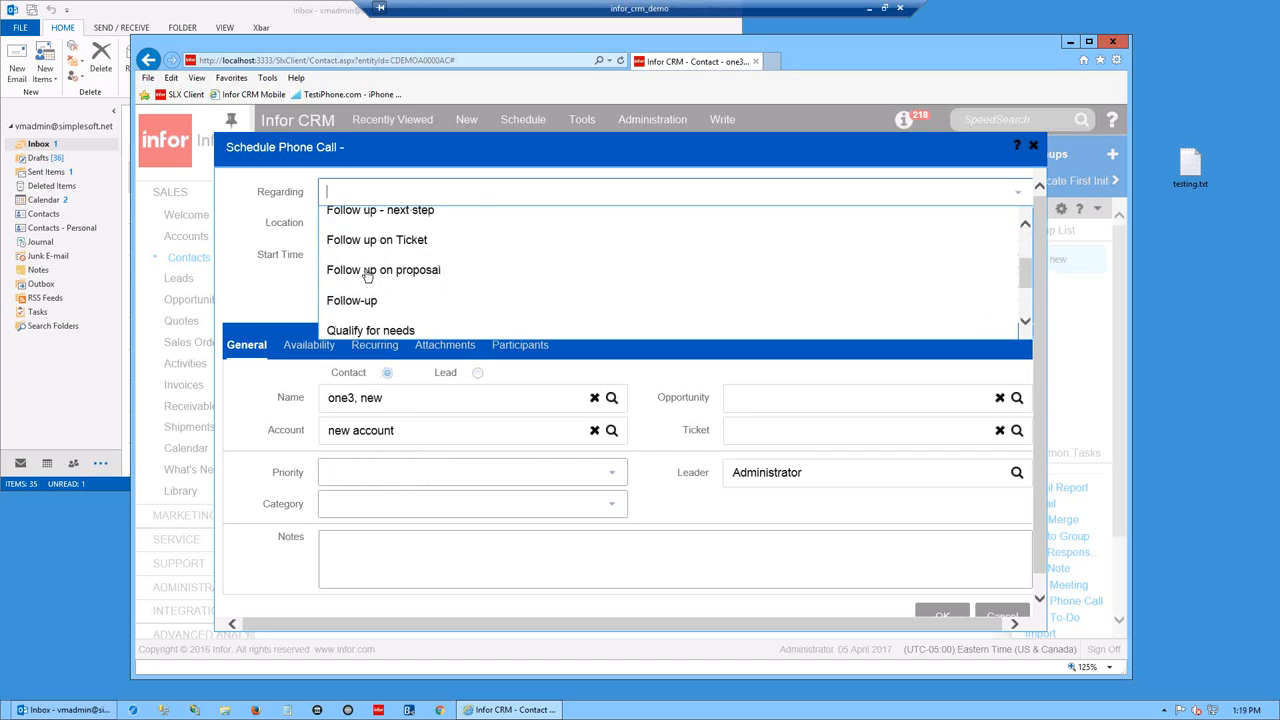
scroll(370, 270, up, 5)
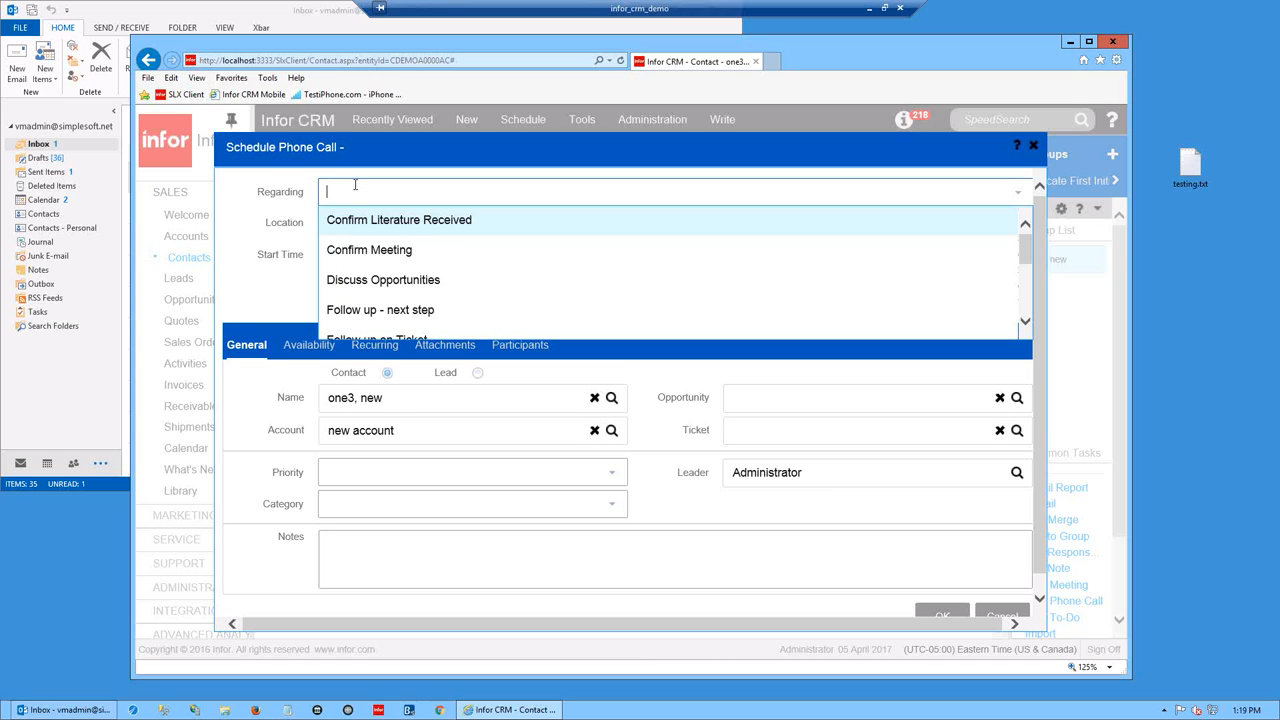
text(ing to see them)
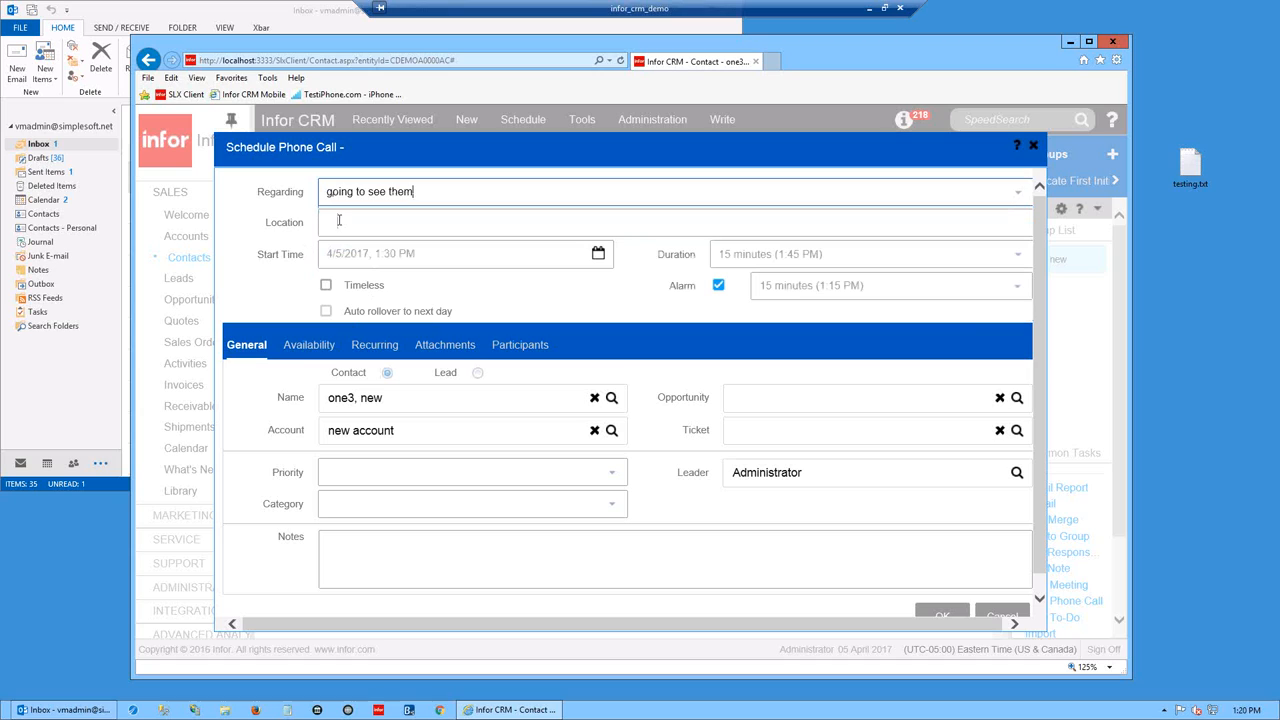
click(339, 221)
text(at their office in)
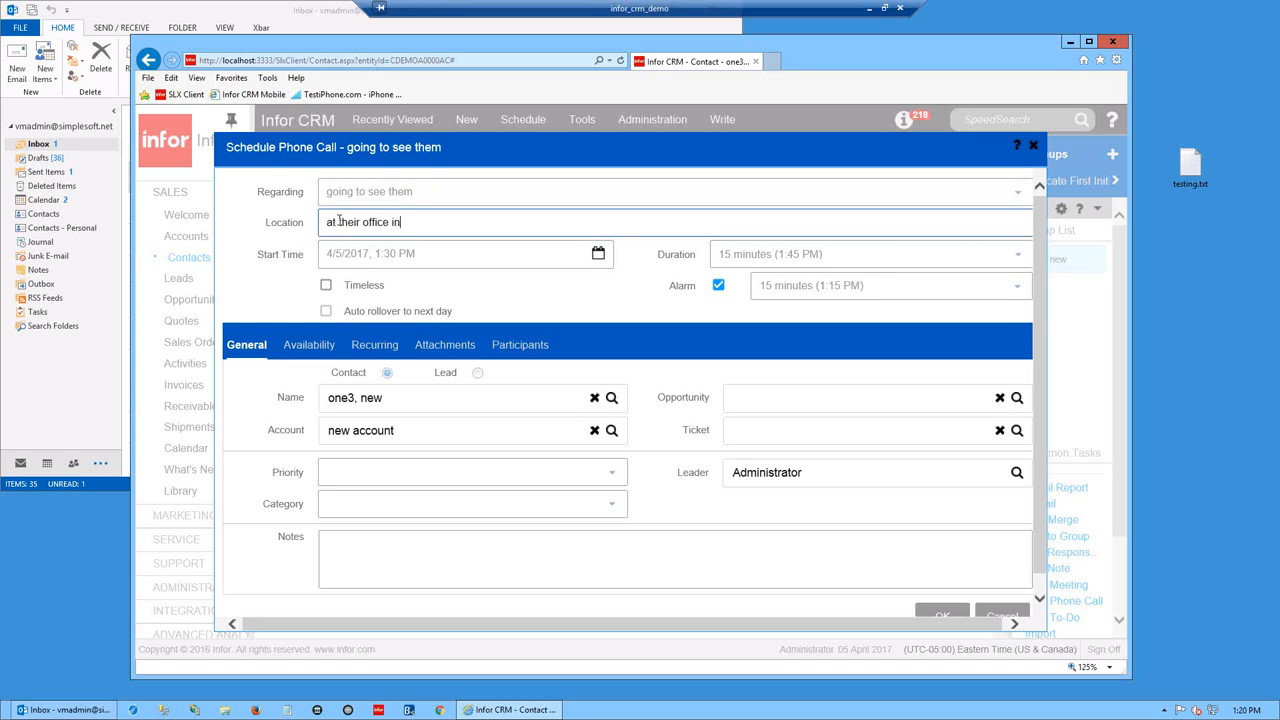
text( ohiop)
key(BackSpace)
- Set the phone call's start date to April 18, 2017 and its time to 1:35 PM
click(517, 254)
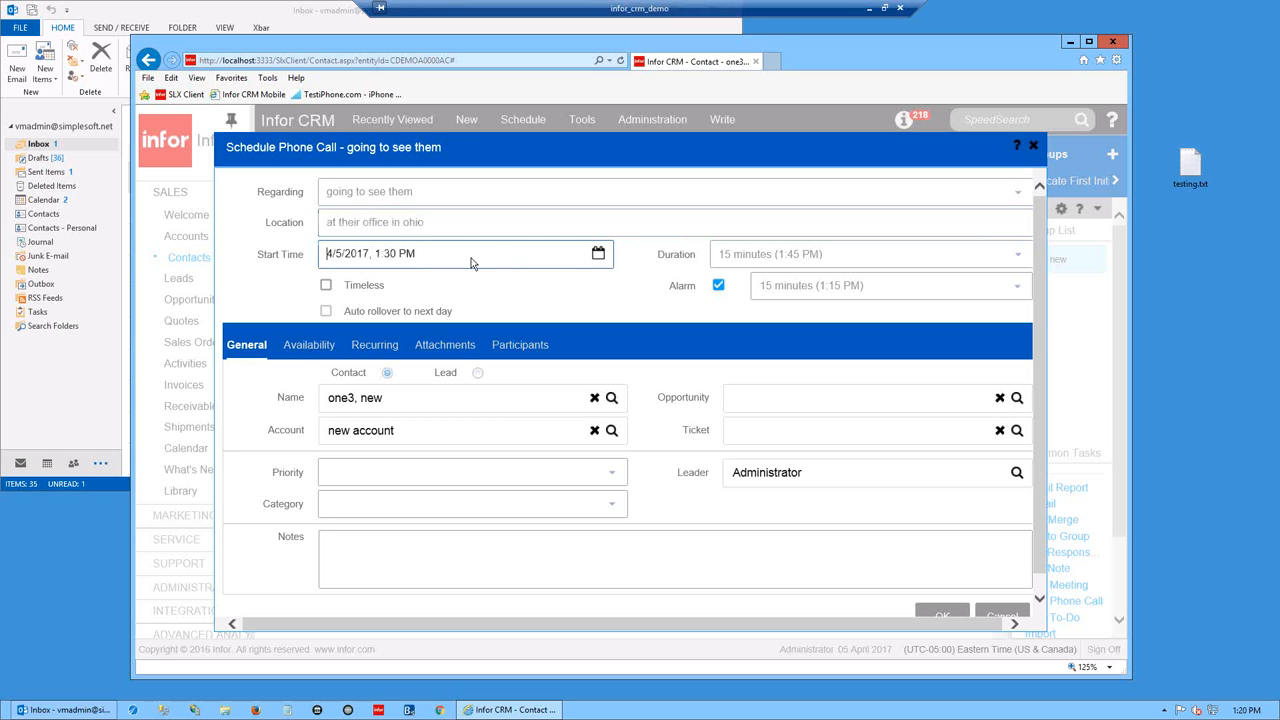
text(1)
click(598, 255)
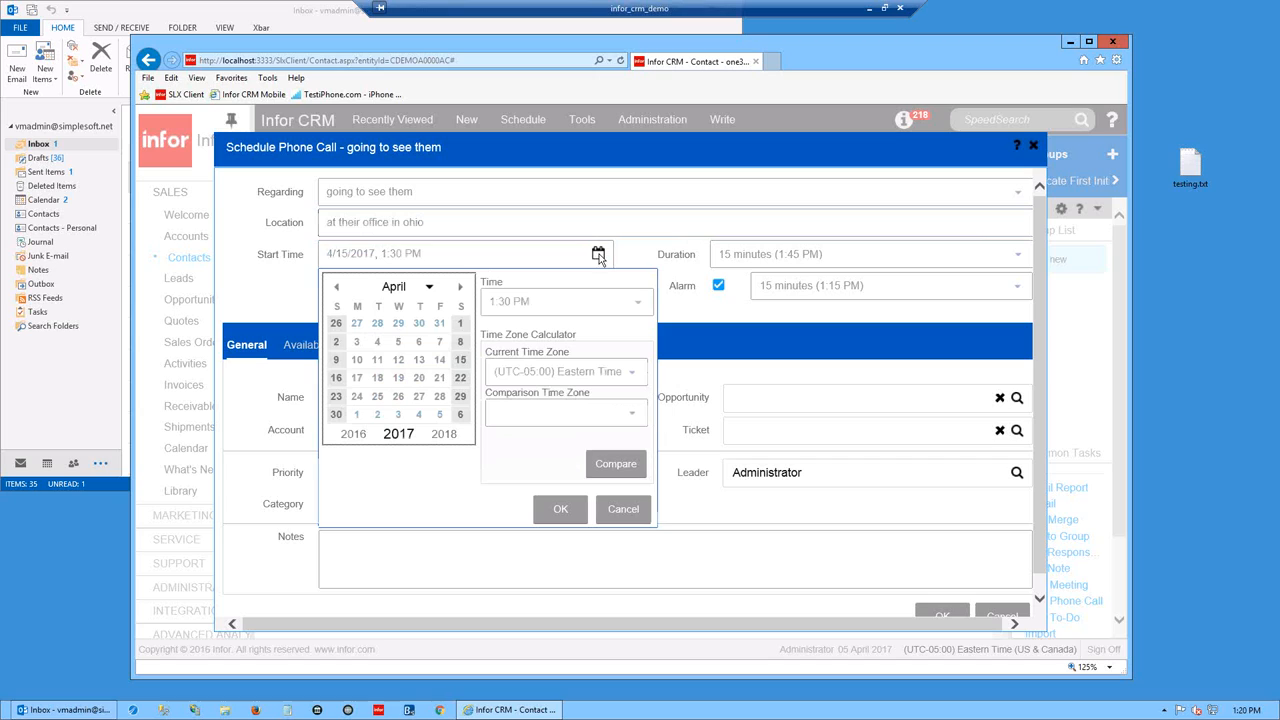
click(378, 379)
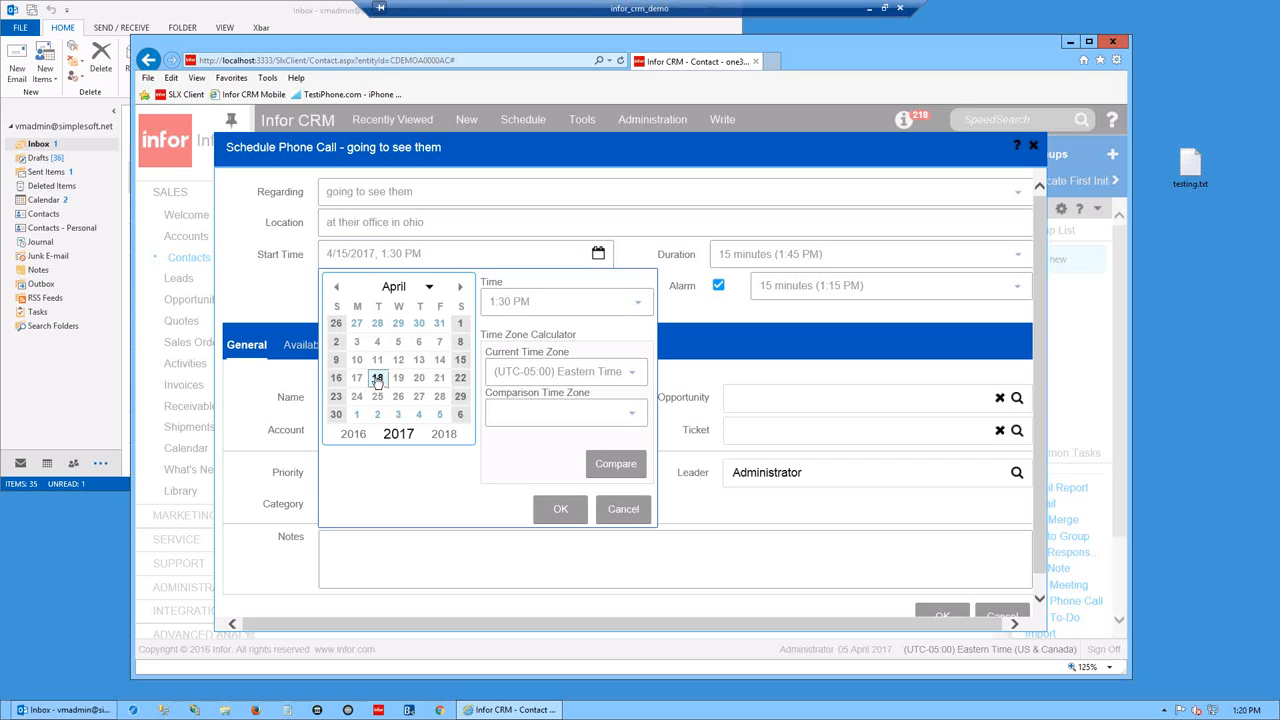
click(640, 303)
mouse_move(647, 369)
mouse_down()
mouse_move(643, 523)
mouse_move(637, 357)
mouse_up()
click(502, 302)
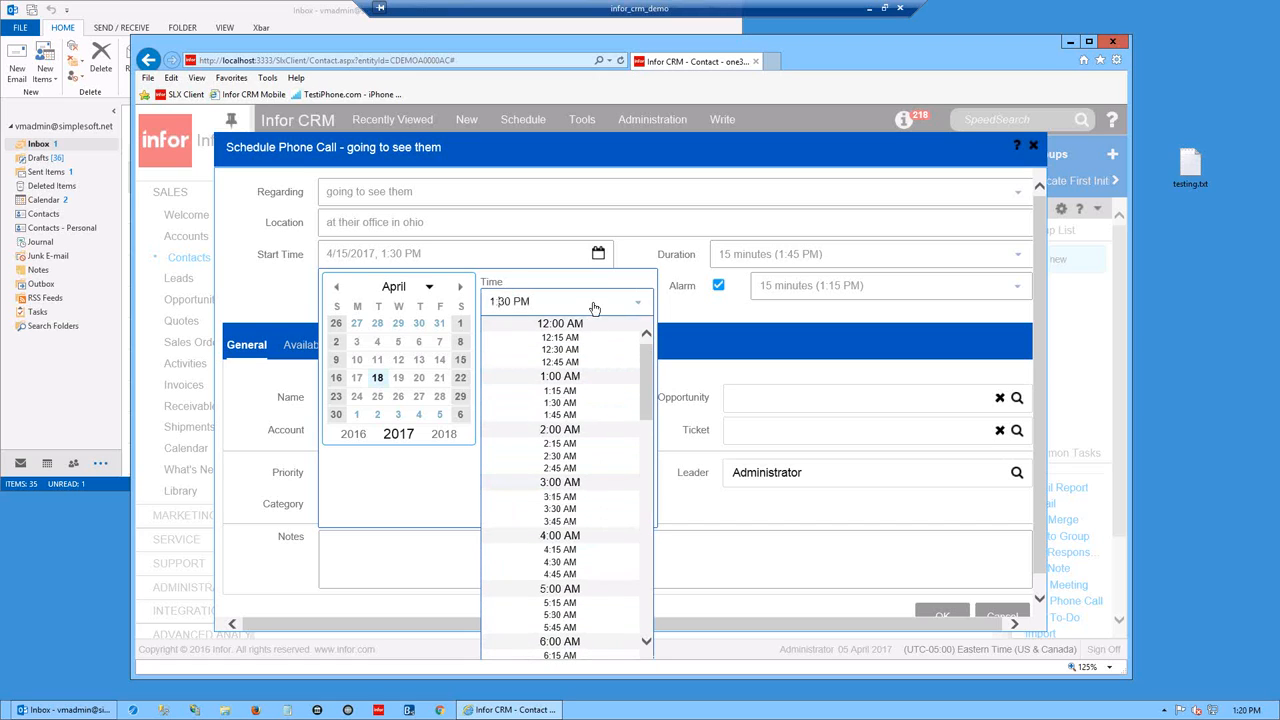
text(5)
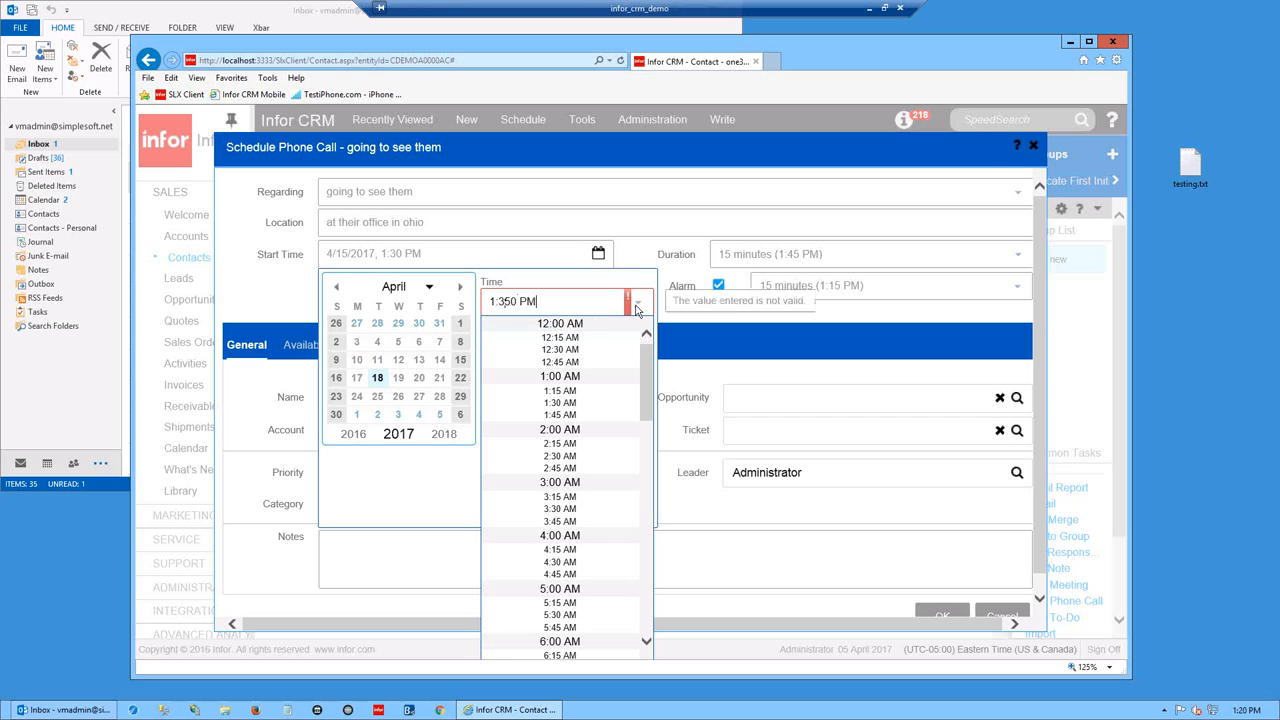
click(507, 302)
key(Delete)
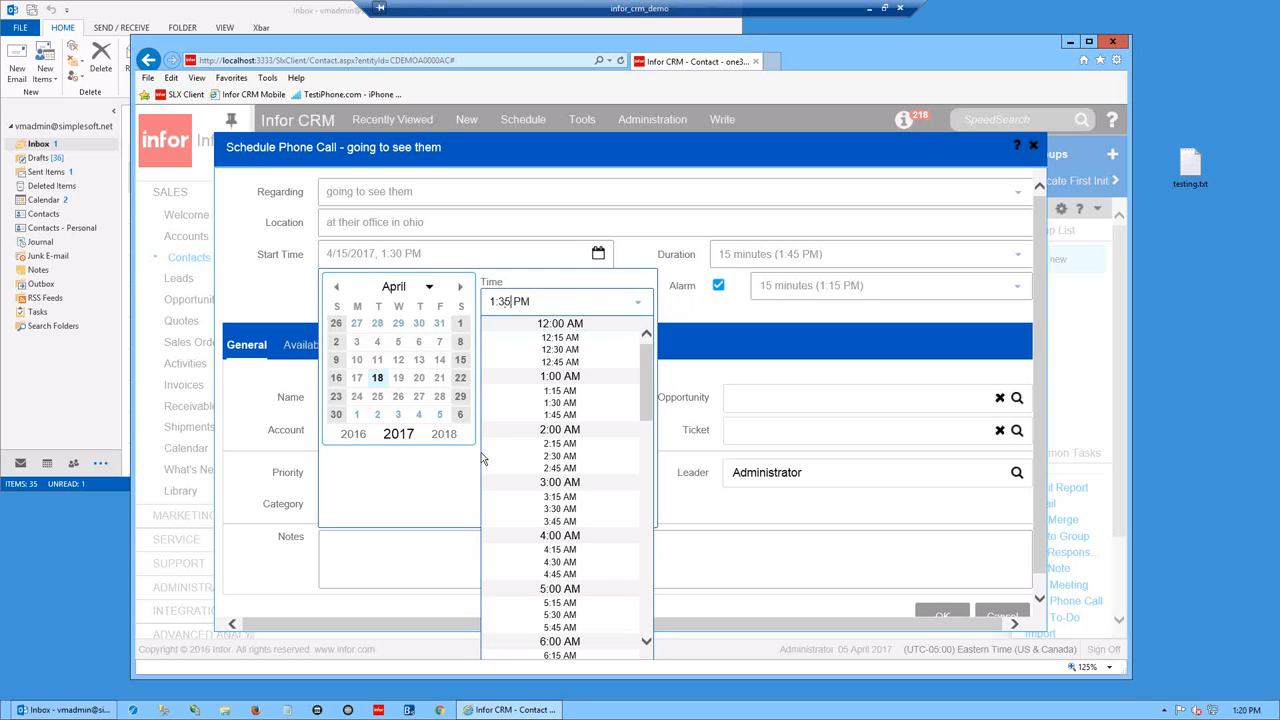
click(395, 484)
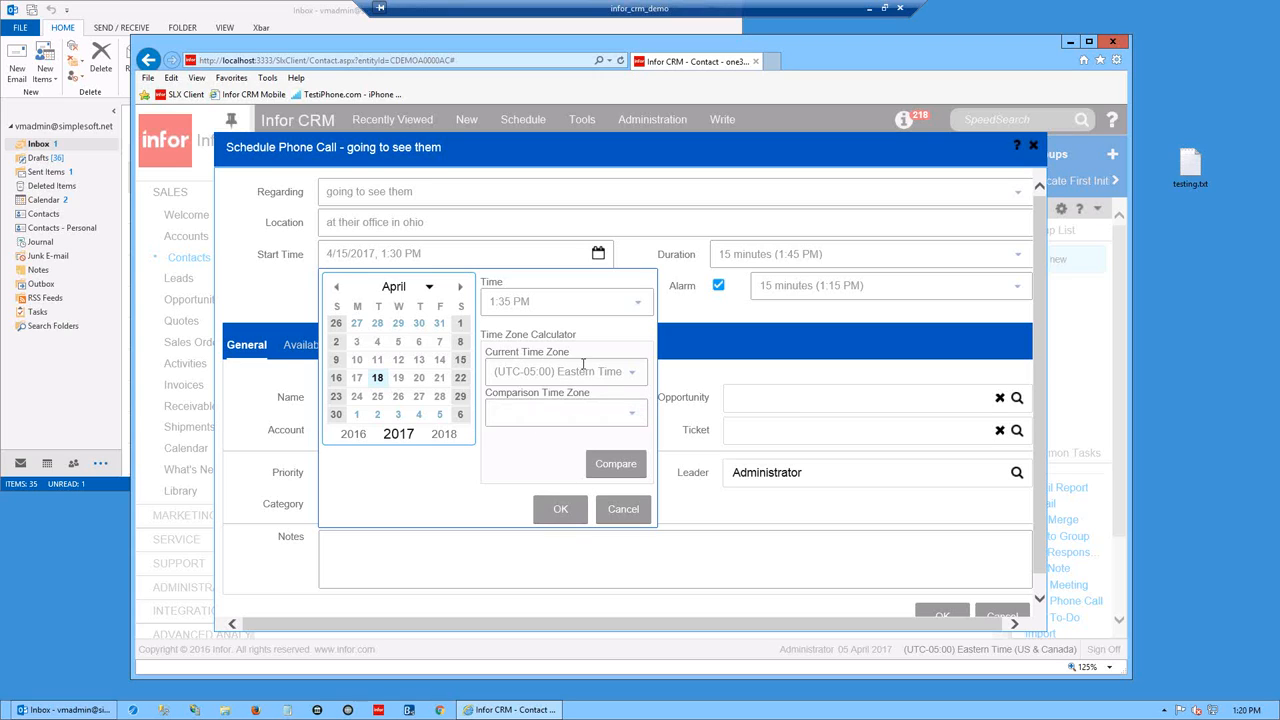
- Compare the start time against Central Time (US & Canada) and accept the new start
click(632, 418)
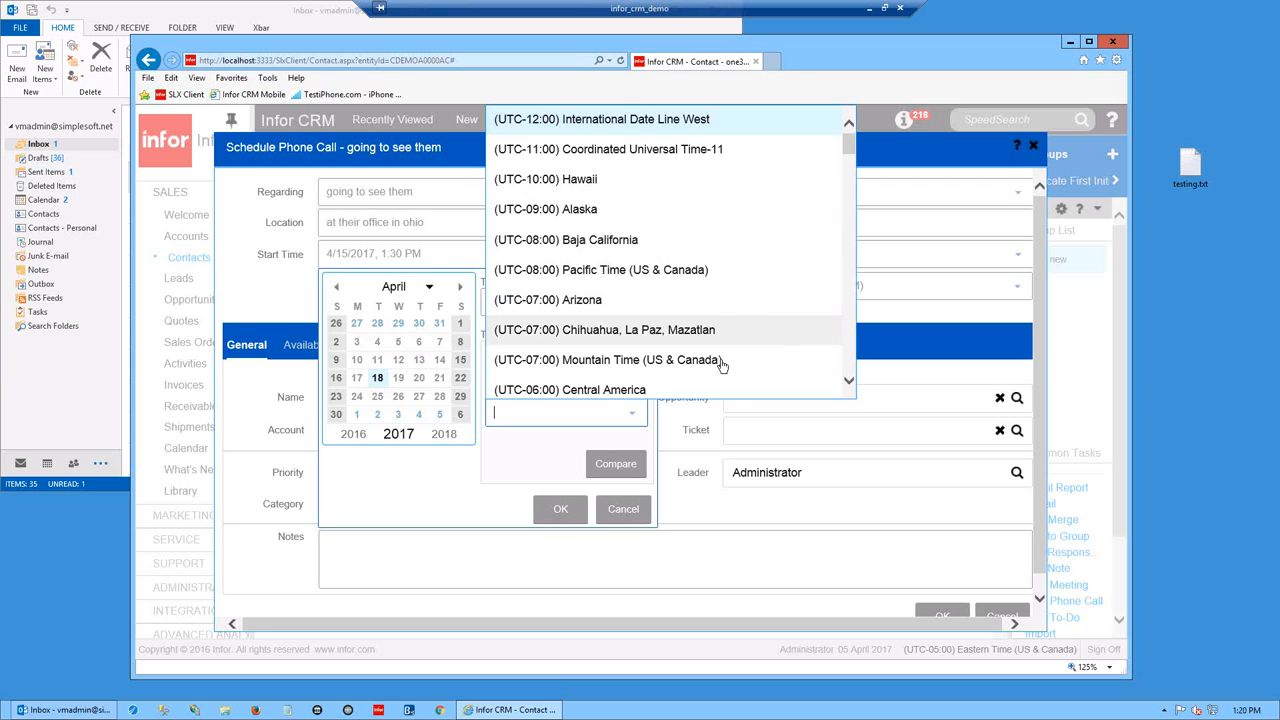
click(852, 368)
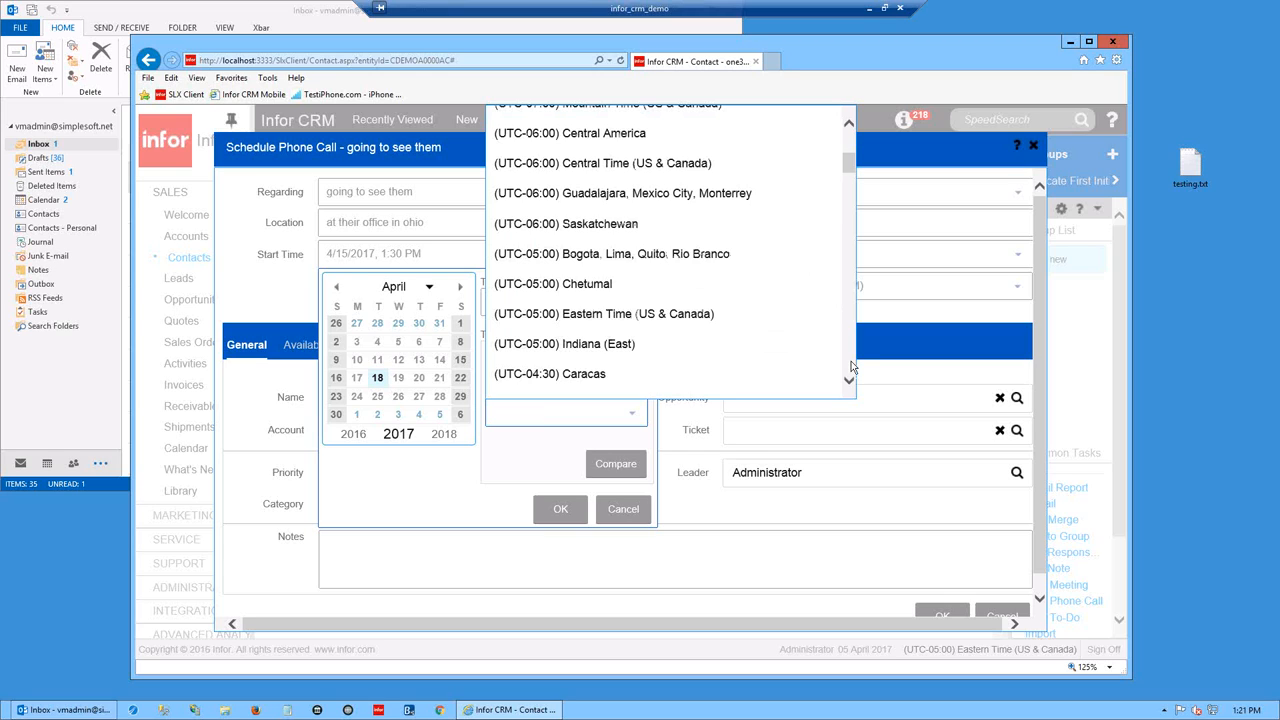
click(580, 163)
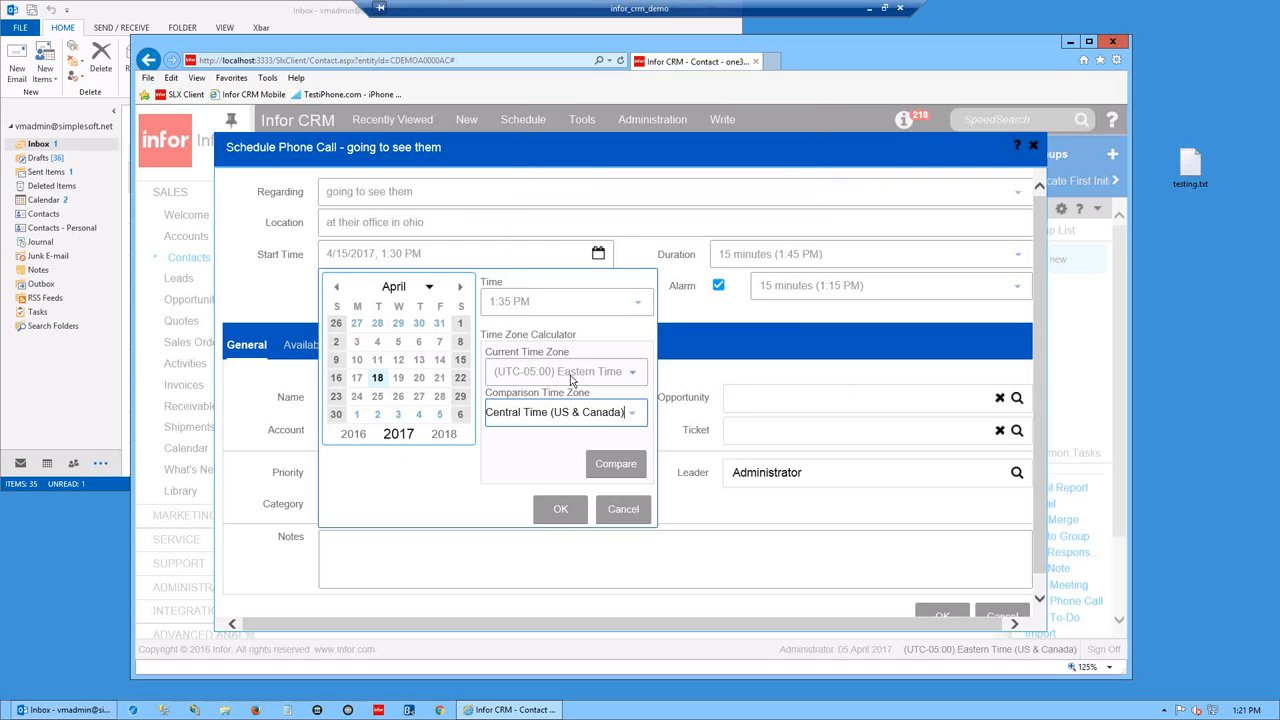
click(613, 463)
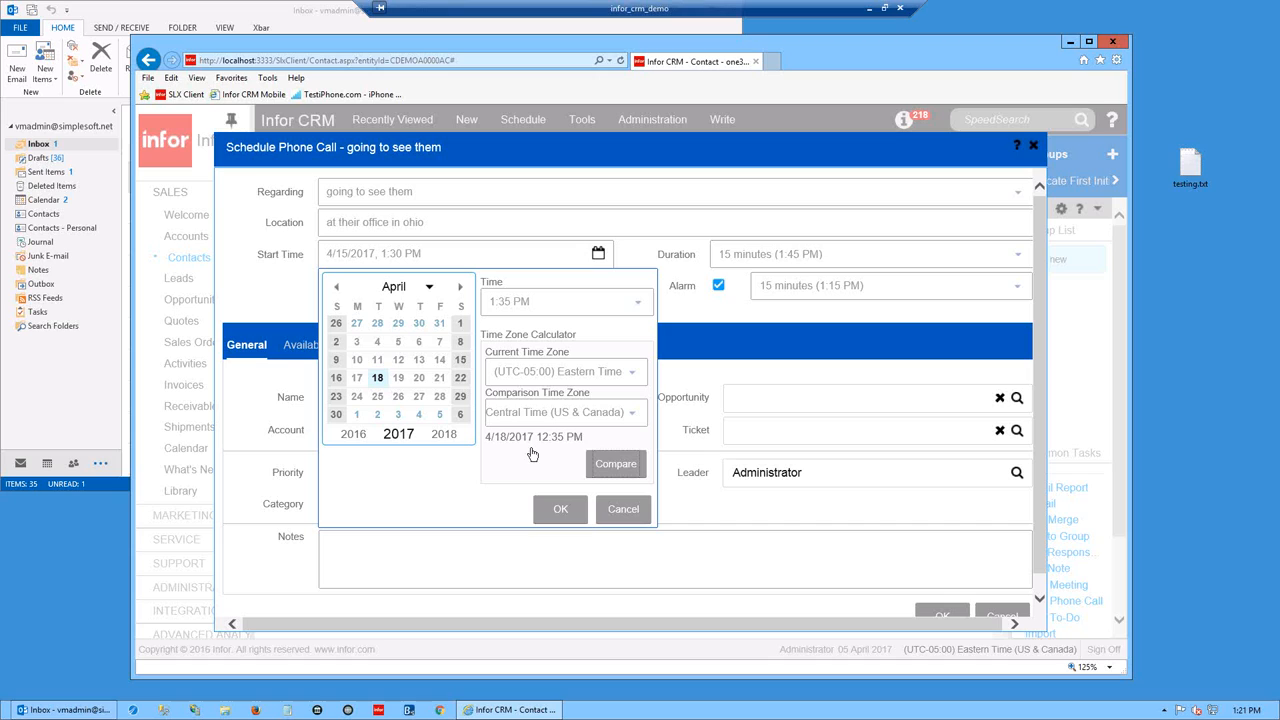
click(561, 510)
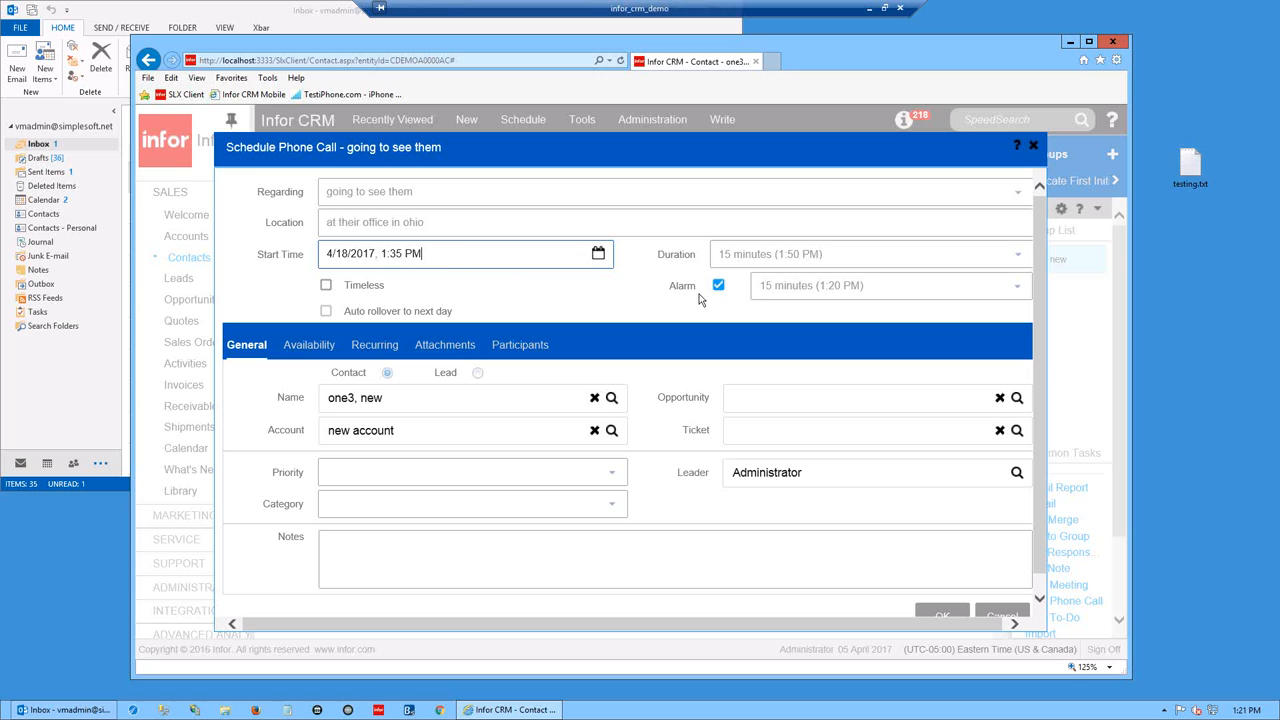
- Keep the alarm unchanged, replace Administrator with another user as leader, and add the note 'notes here'
click(1018, 287)
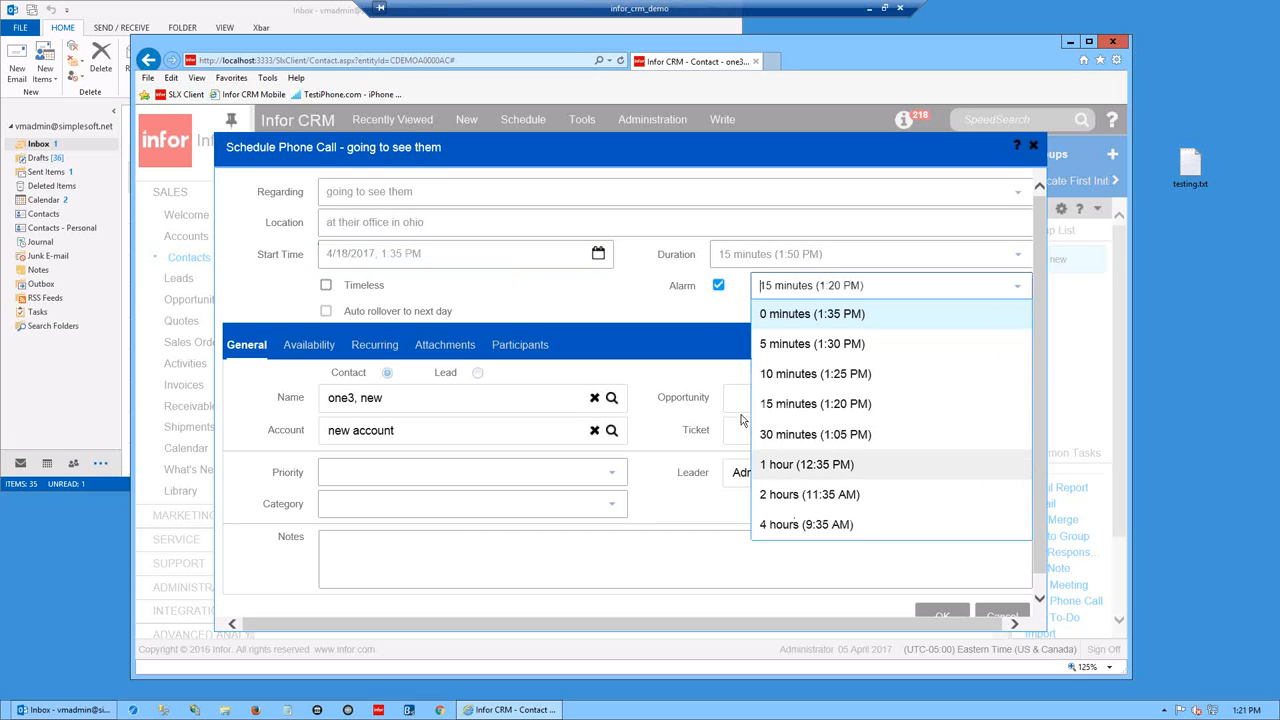
click(524, 308)
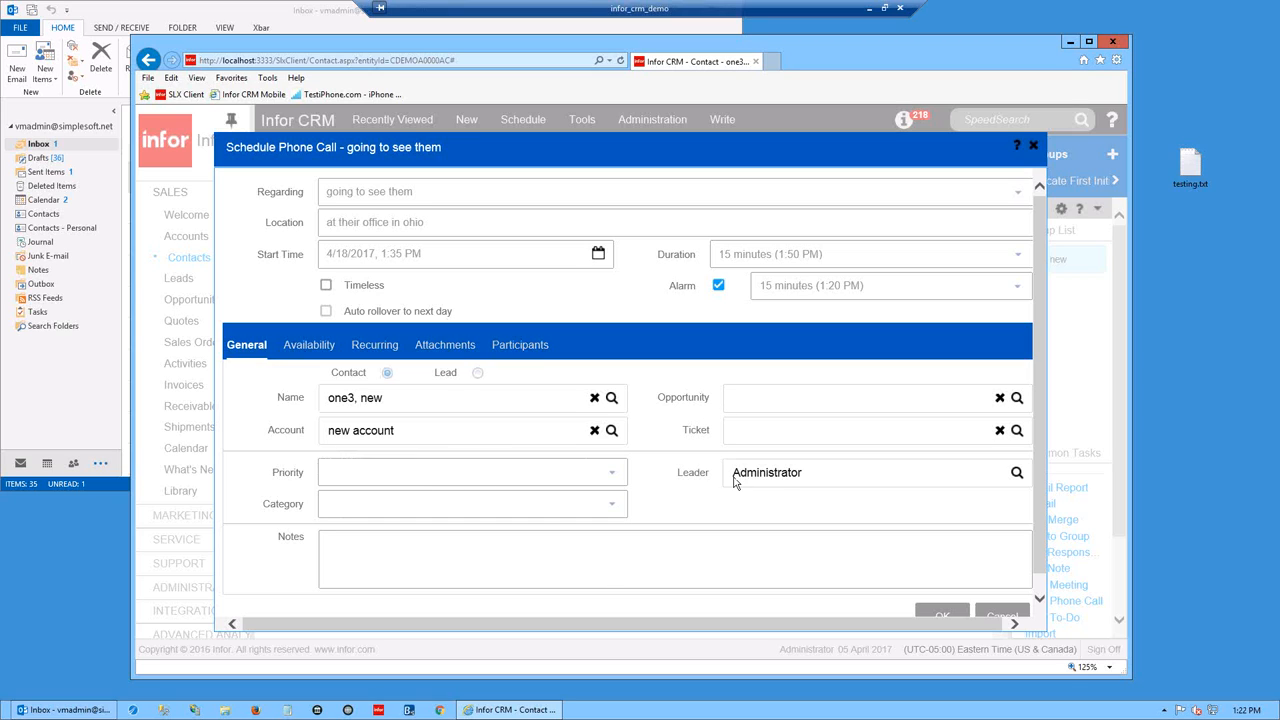
click(1017, 474)
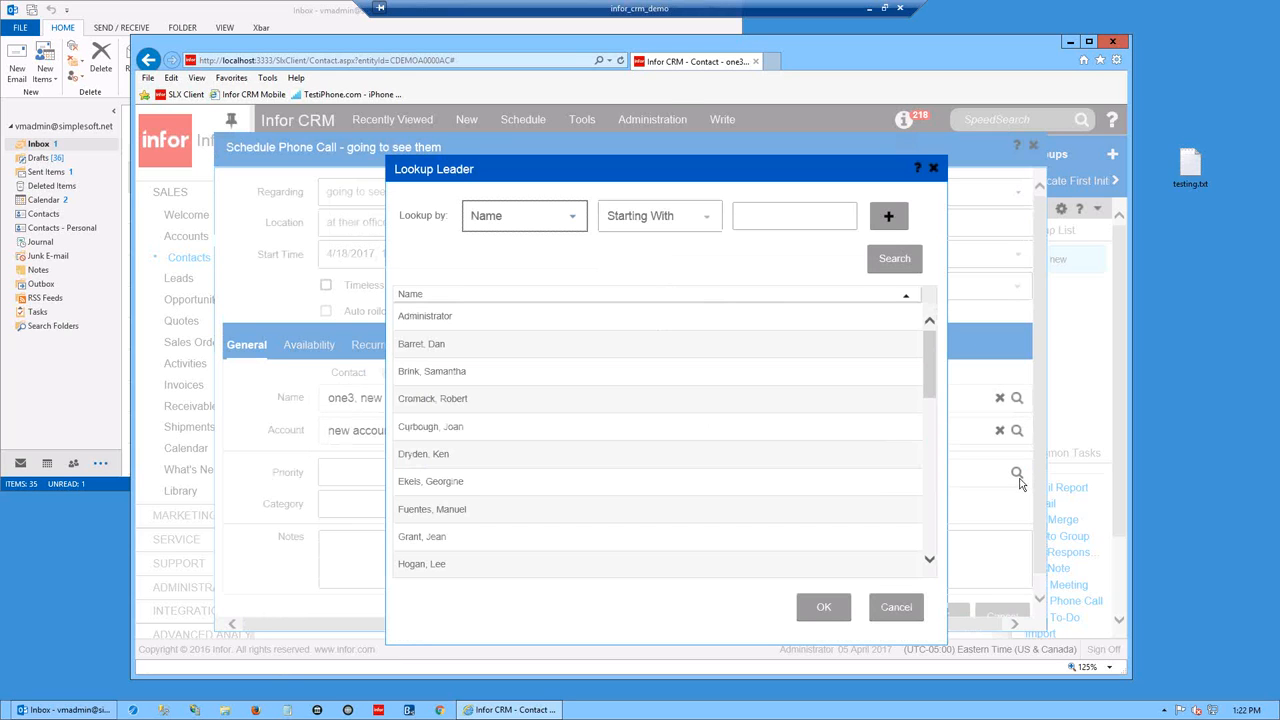
click(463, 396)
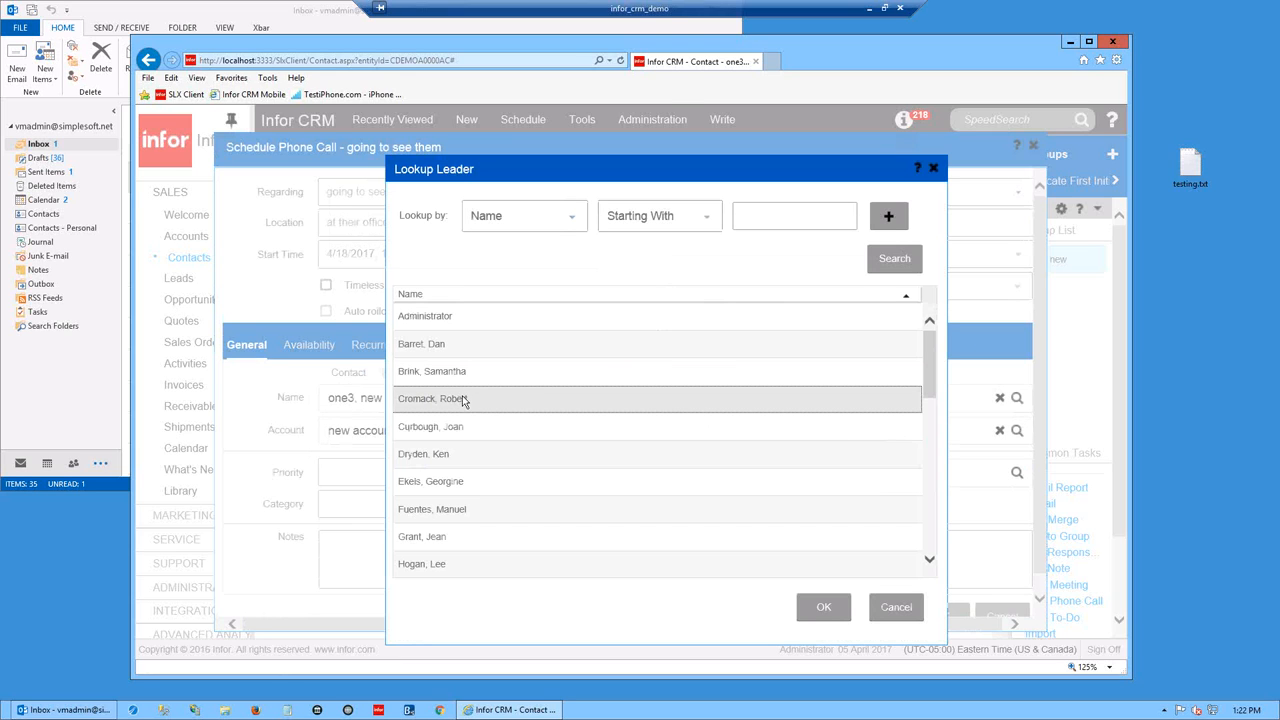
click(823, 607)
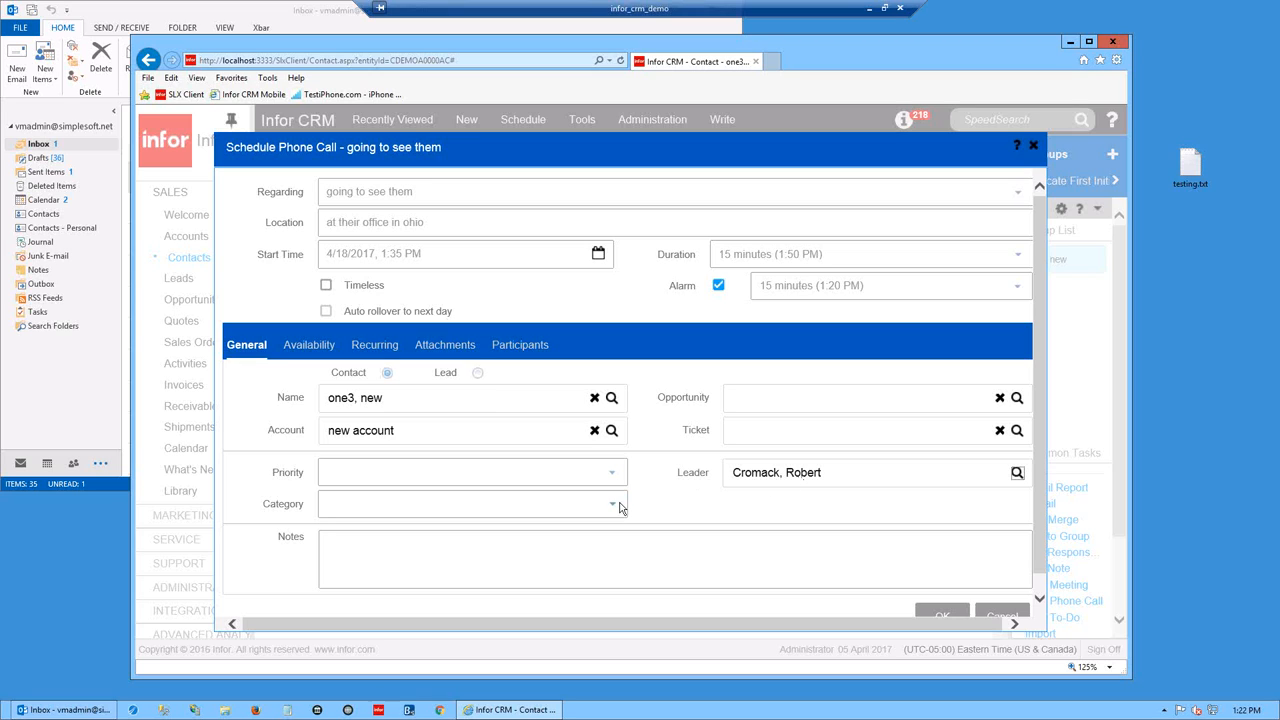
click(579, 561)
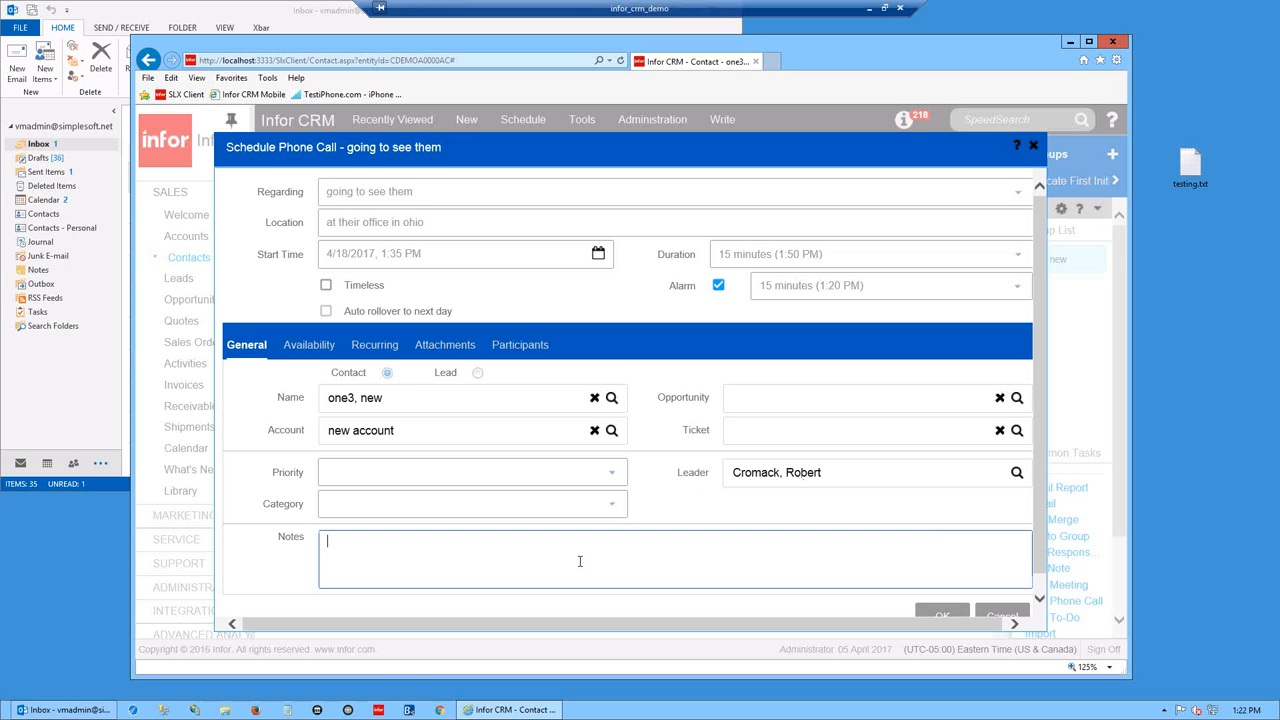
text(notes here)
- Check the leader's April 18 availability and view participants, abandoning an attempt to add another participant
click(305, 345)
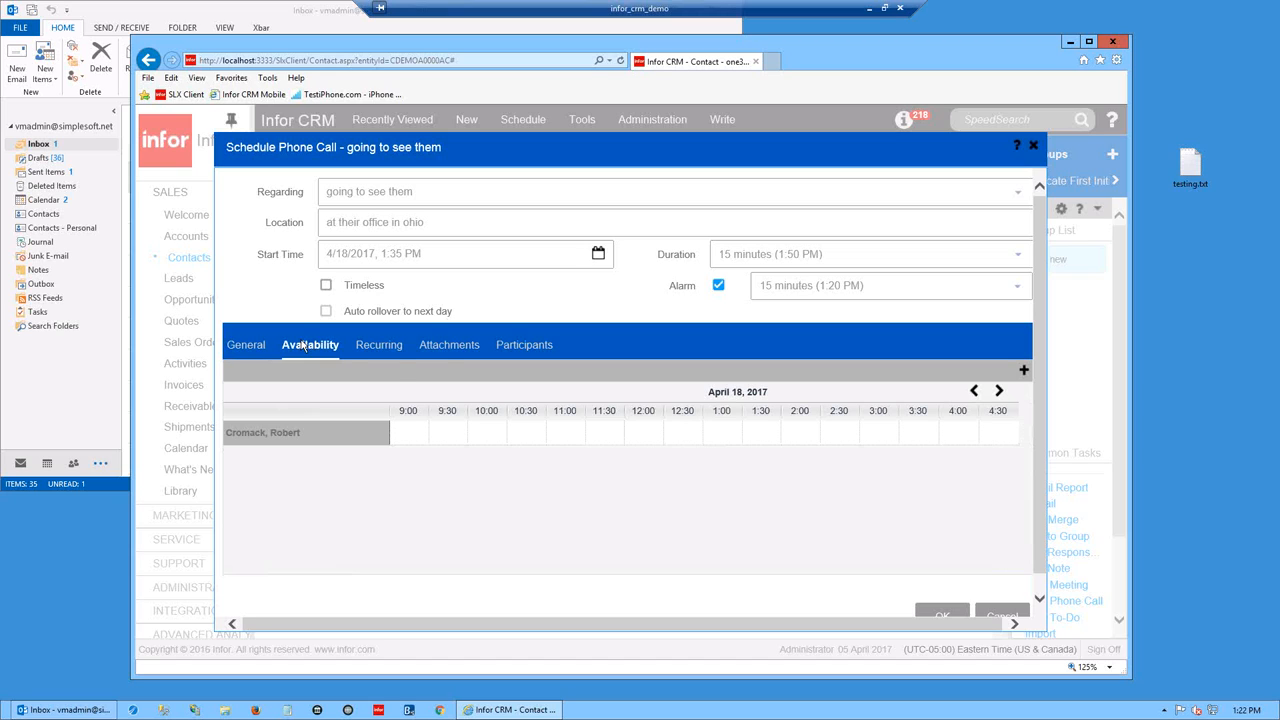
click(522, 345)
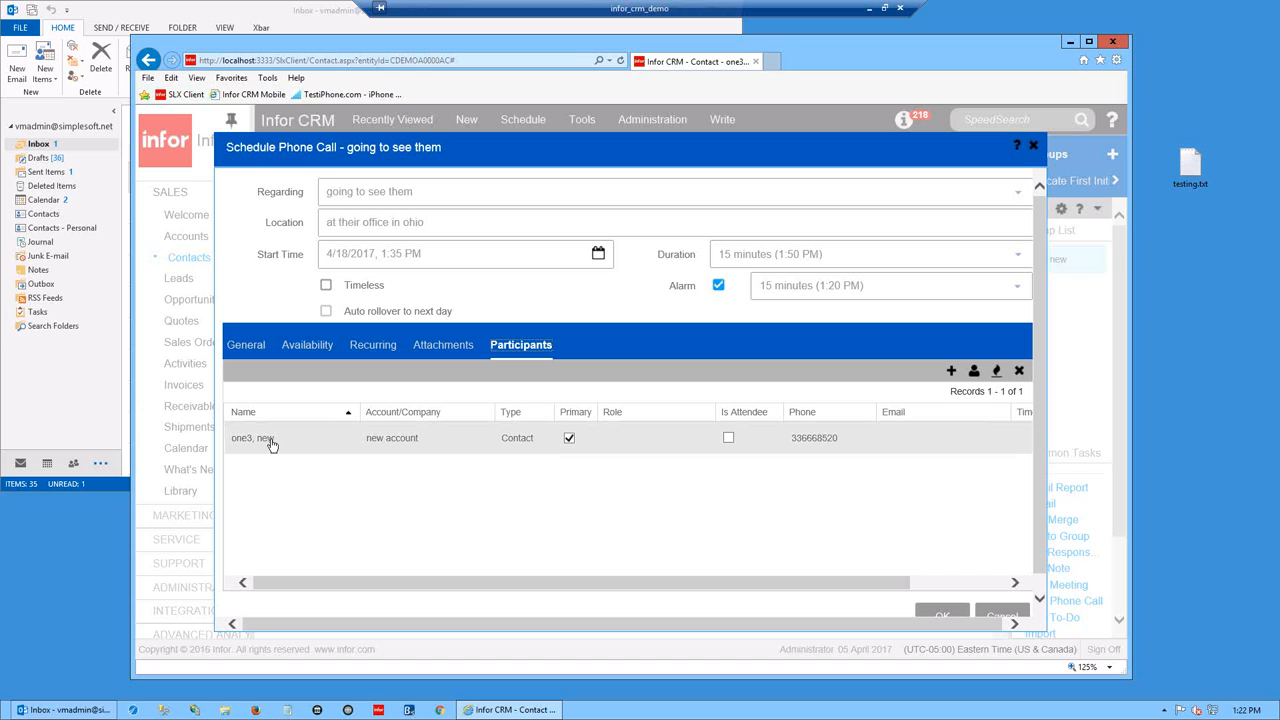
click(952, 372)
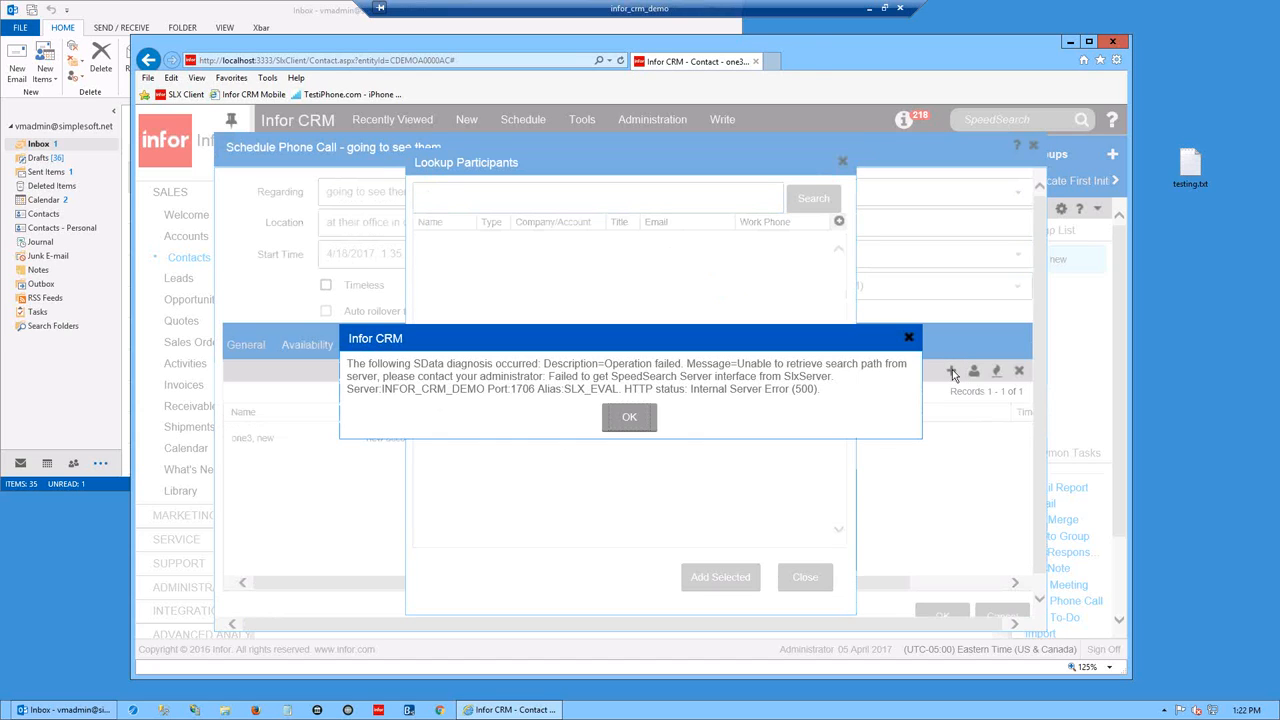
click(628, 418)
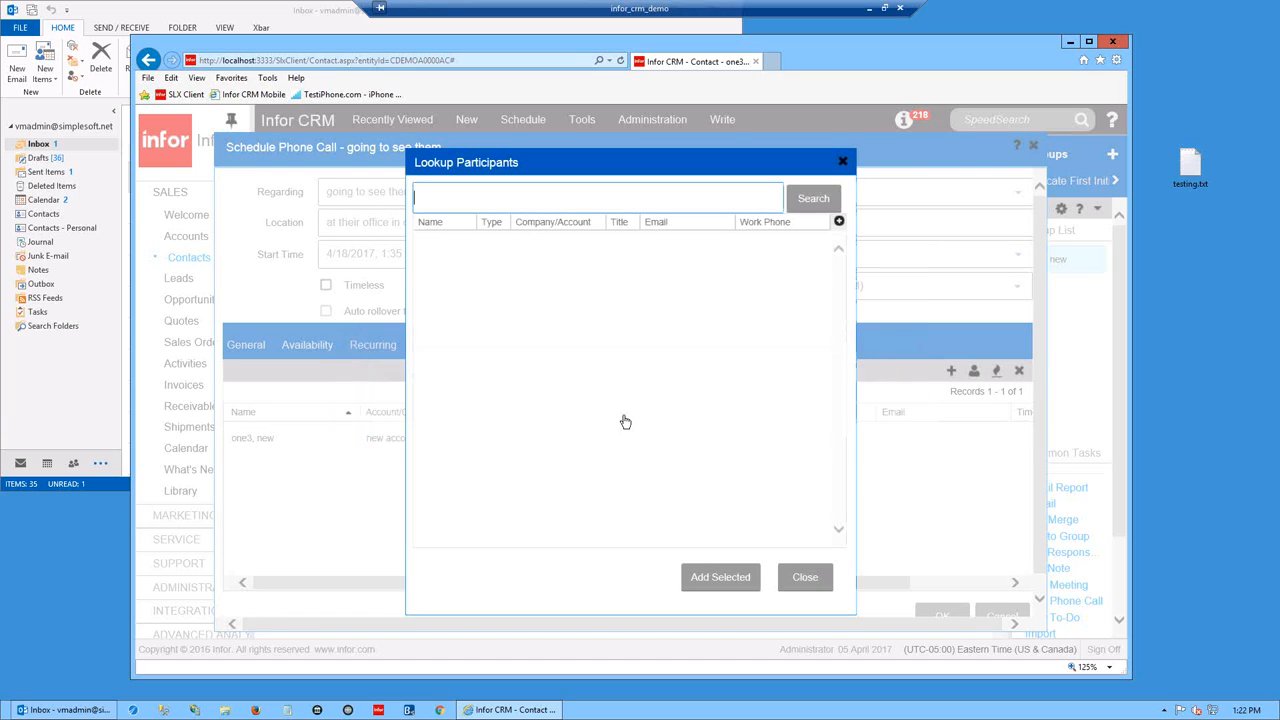
click(818, 198)
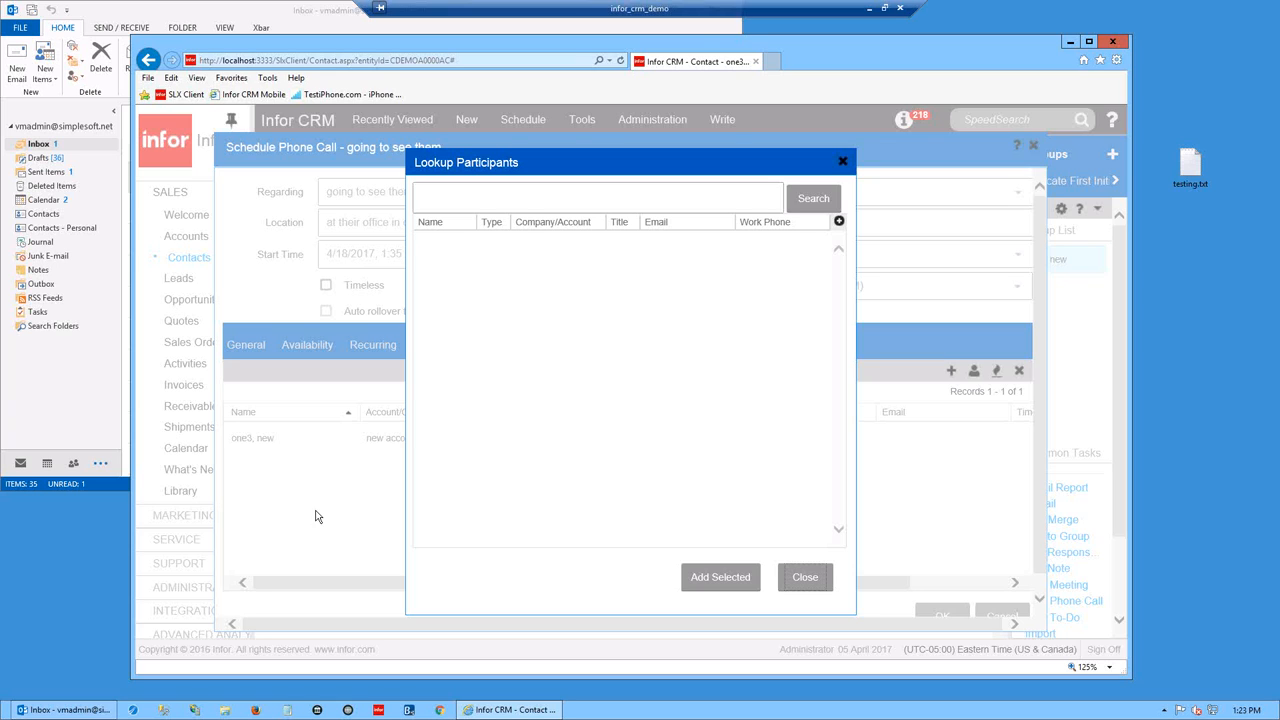
click(806, 580)
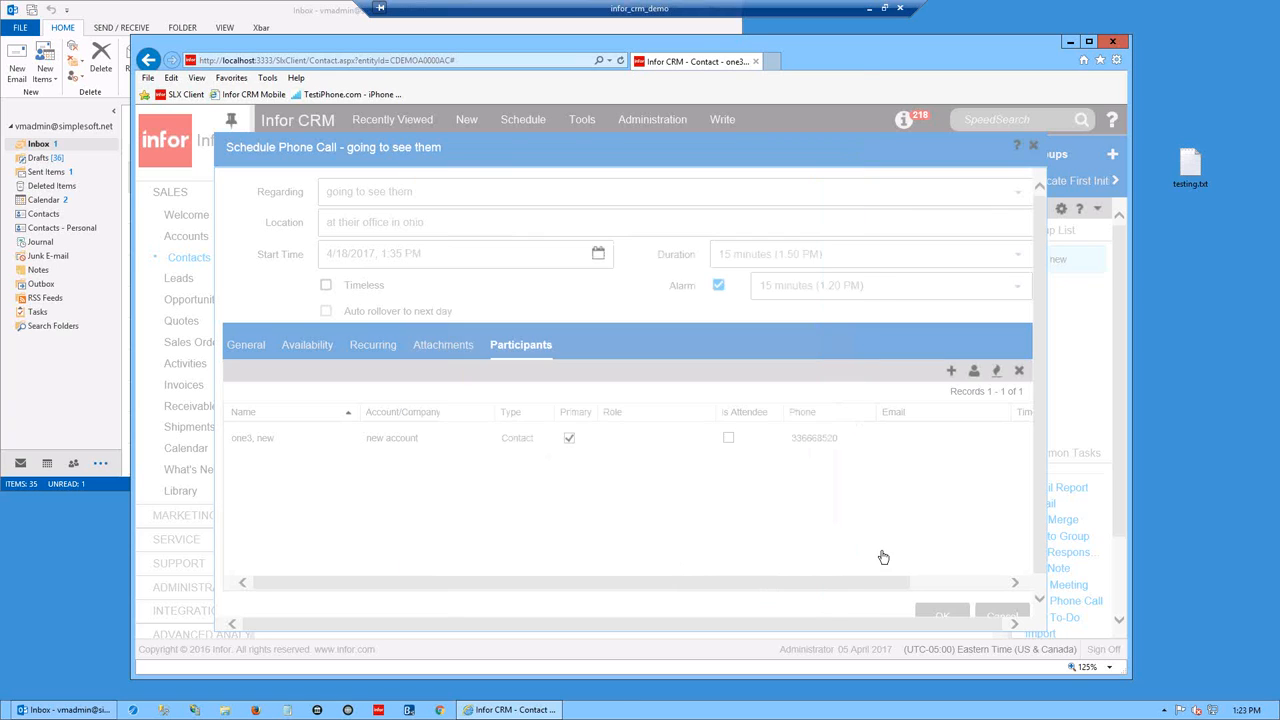
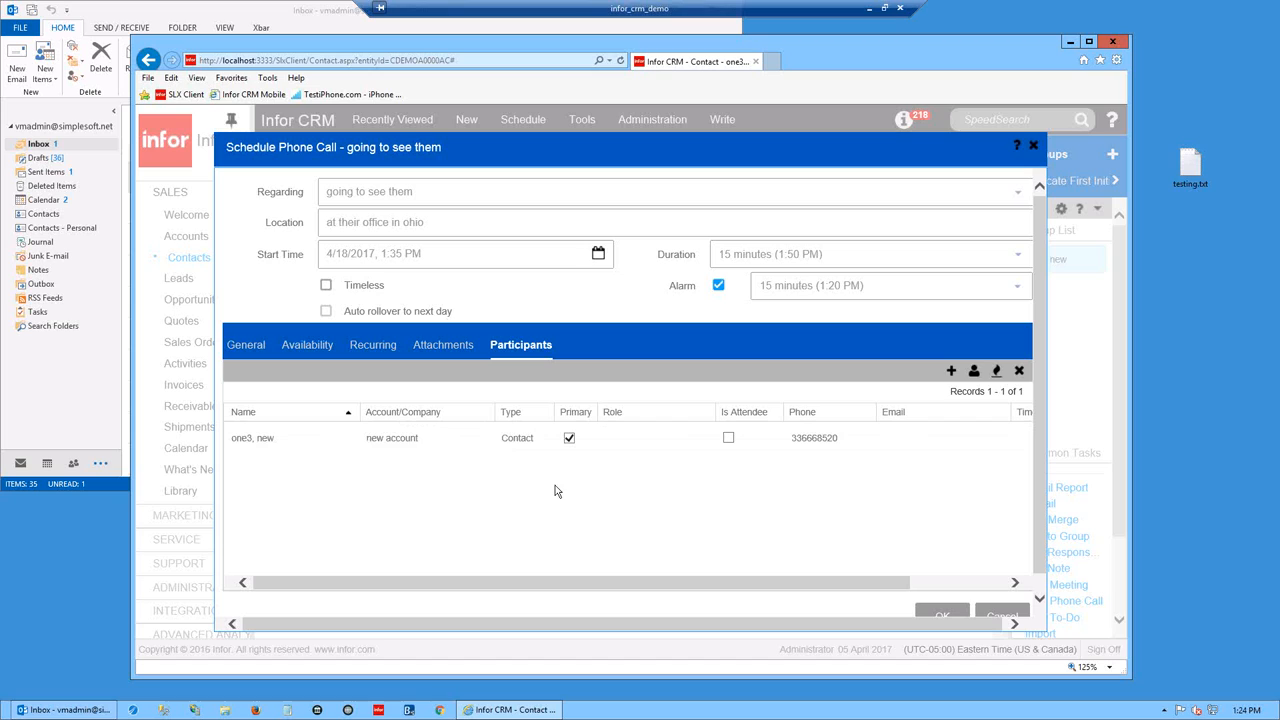
- Add the Assistant contact ('new user') from new account as a second participant on the call
click(975, 373)
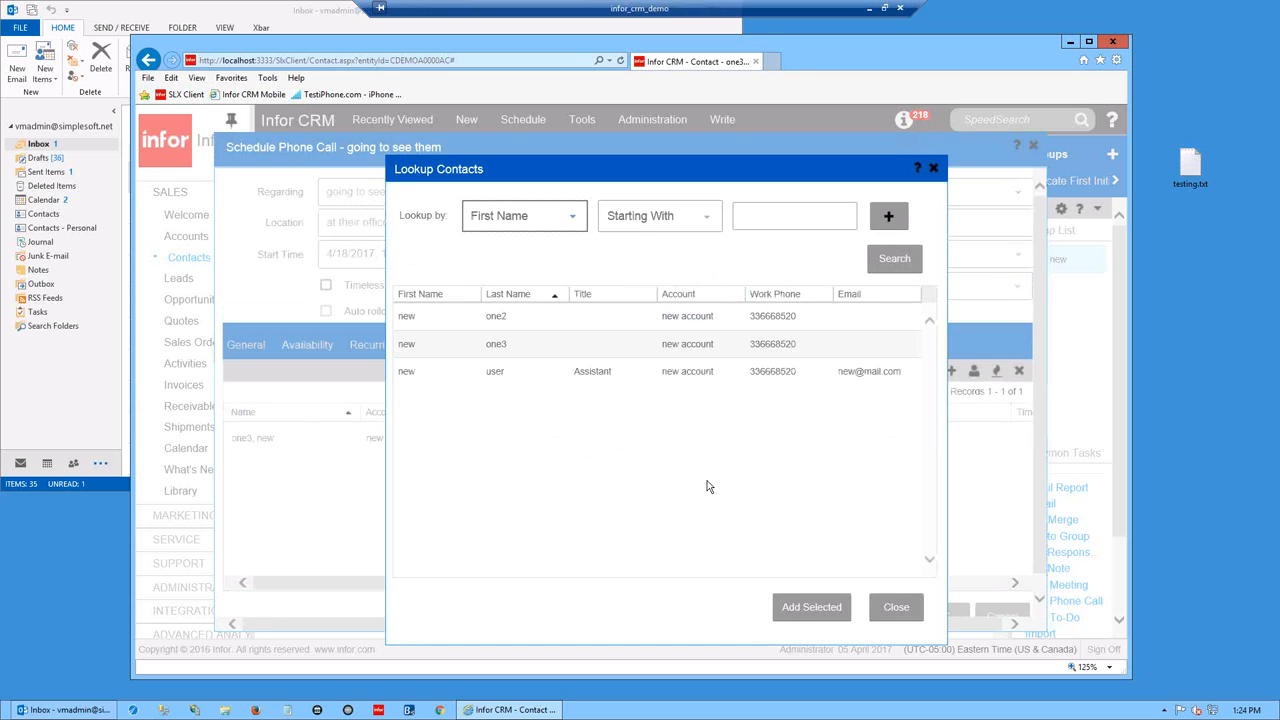
drag(724, 176, 751, 126)
click(716, 327)
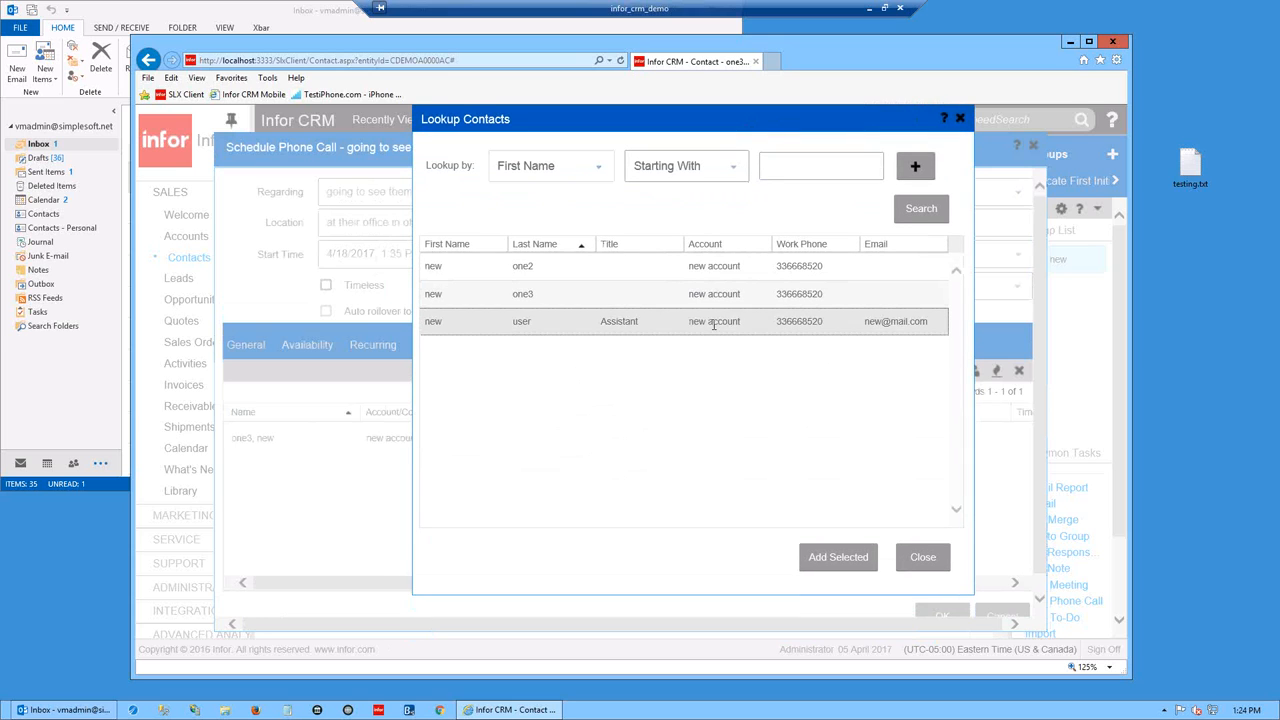
click(840, 555)
click(922, 556)
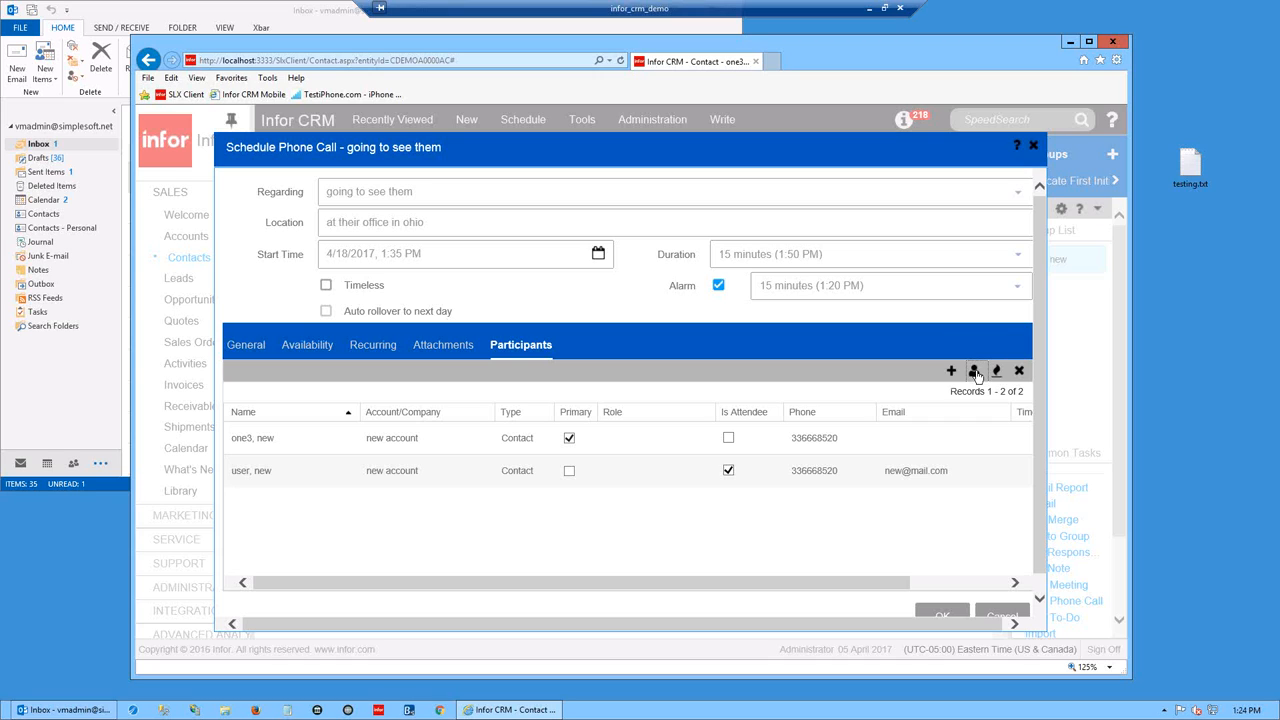
click(440, 346)
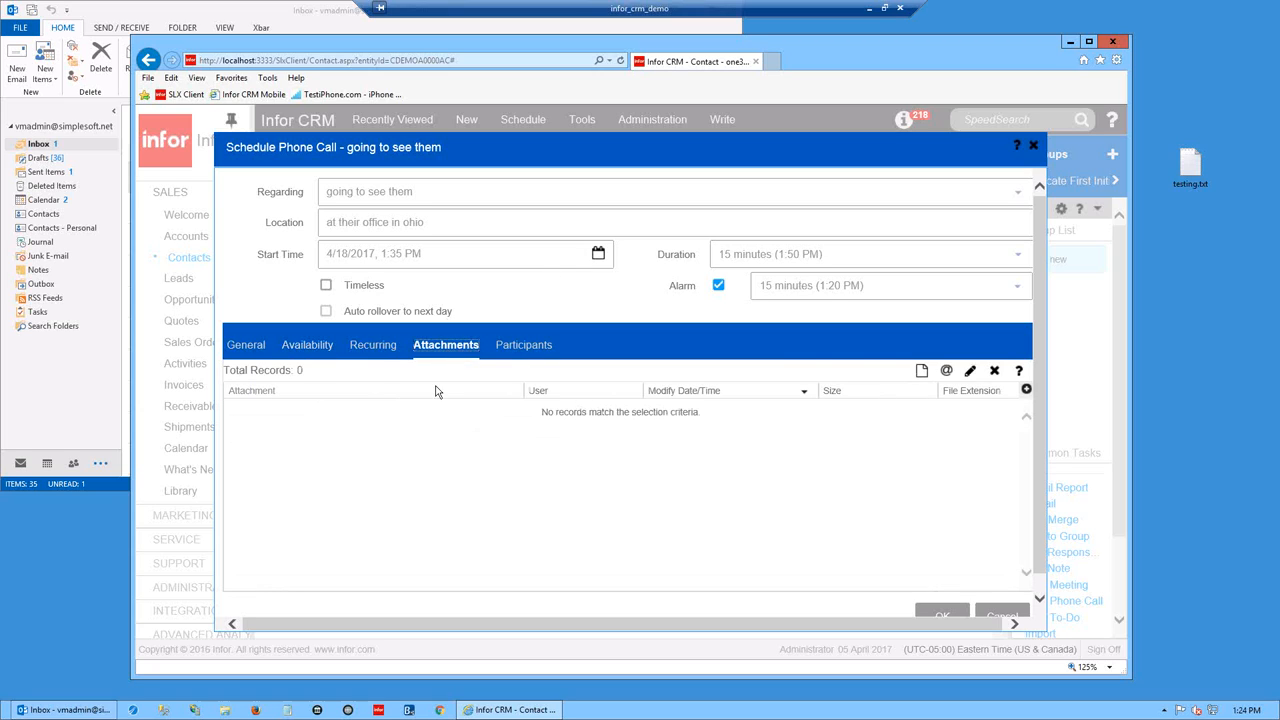
- Attach testing.txt to the phone call with the description 'testing'
drag(1196, 165, 651, 486)
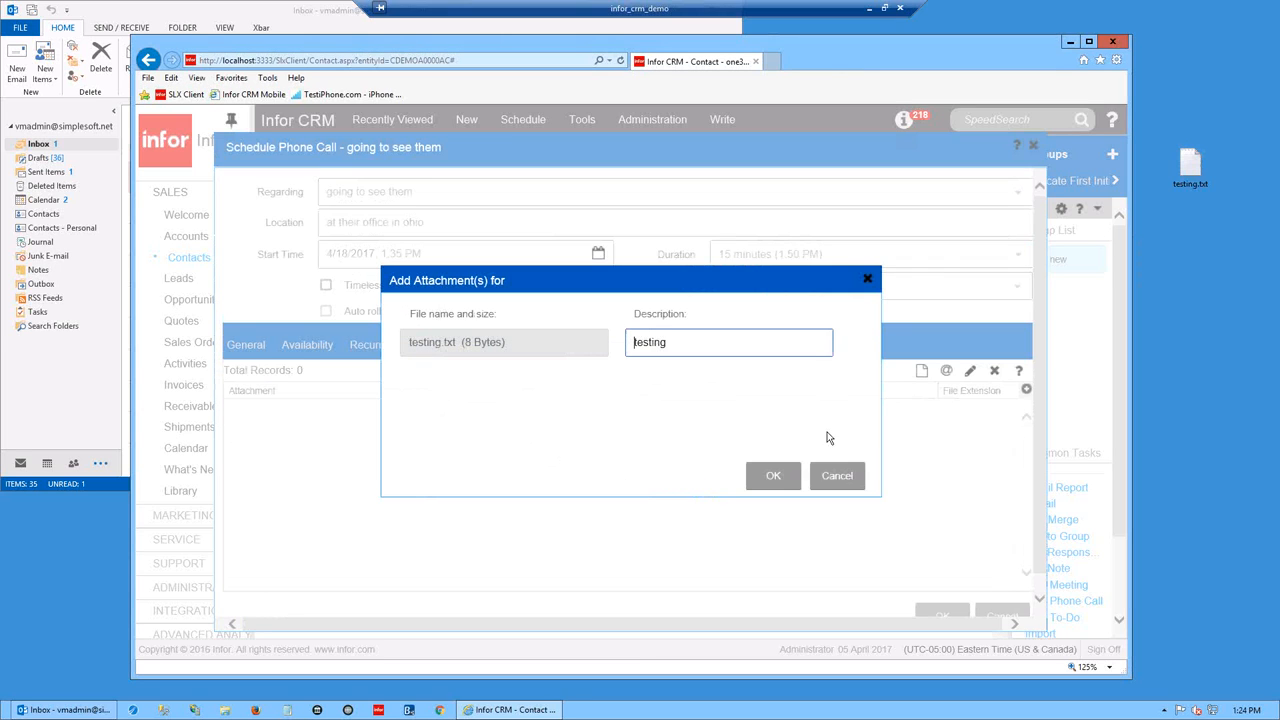
click(773, 475)
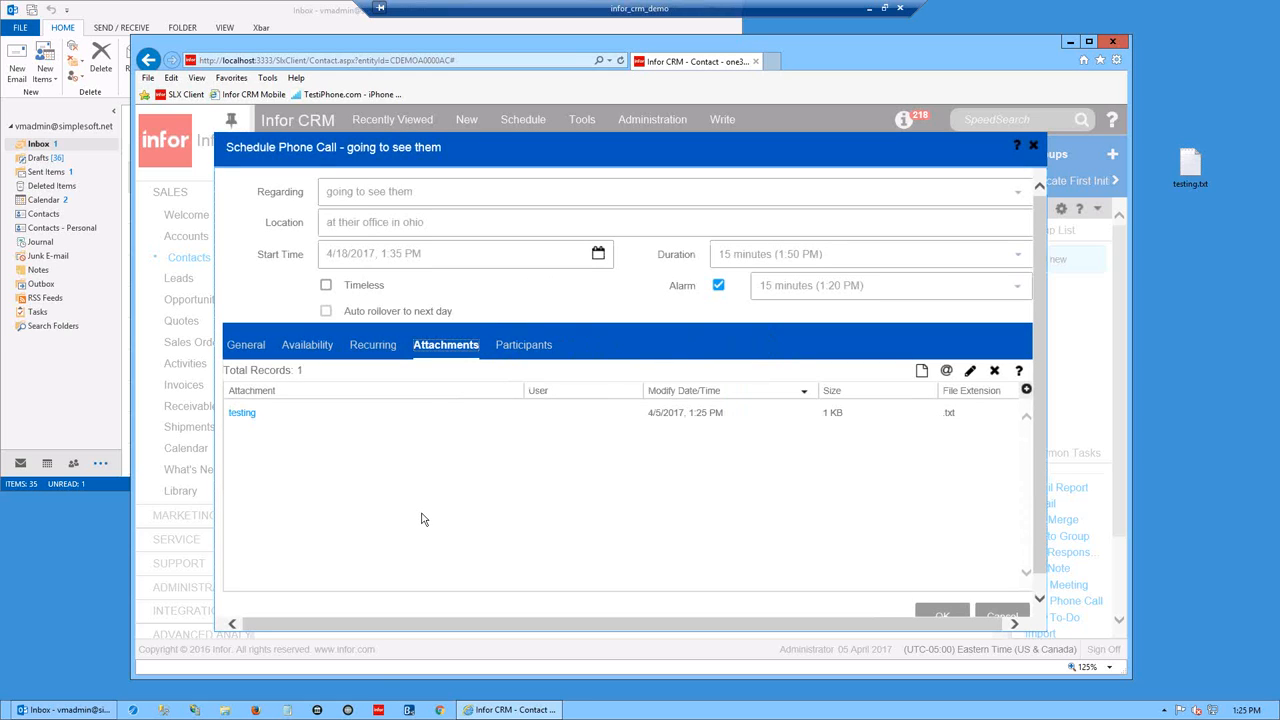
click(372, 350)
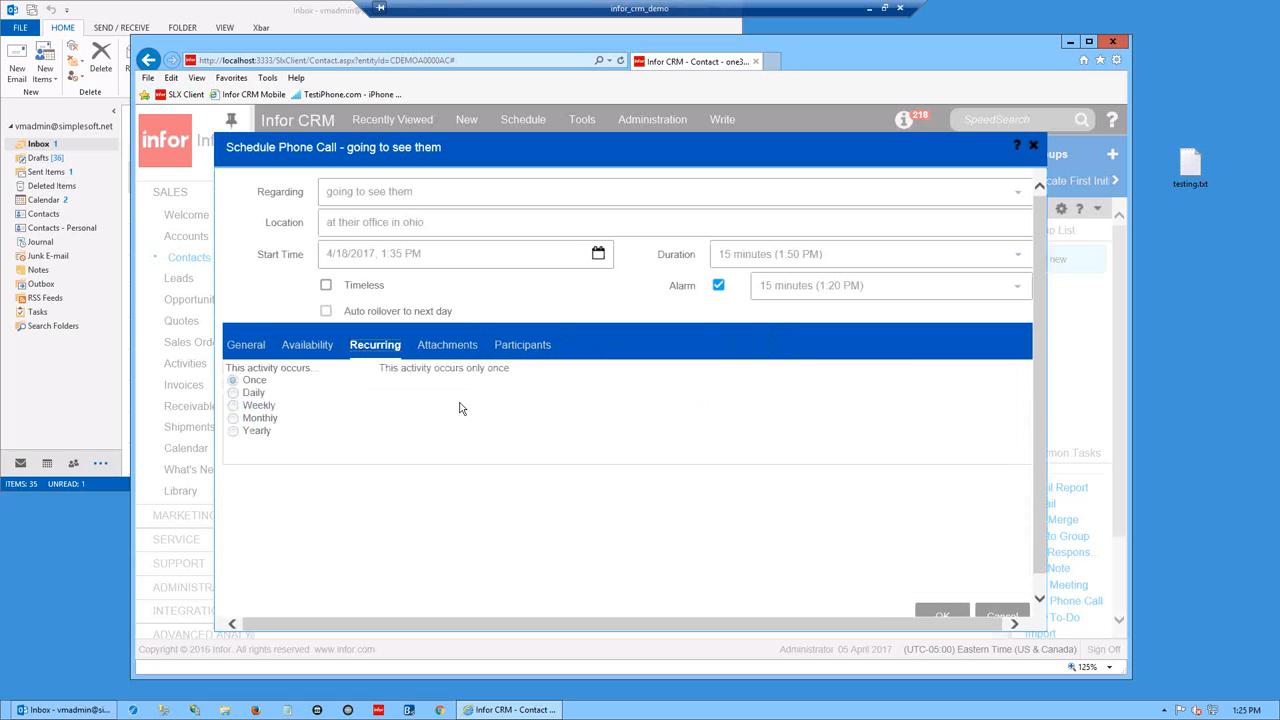
- Try daily recurrence, revert it to Once, and review April 18 availability and participants
click(233, 393)
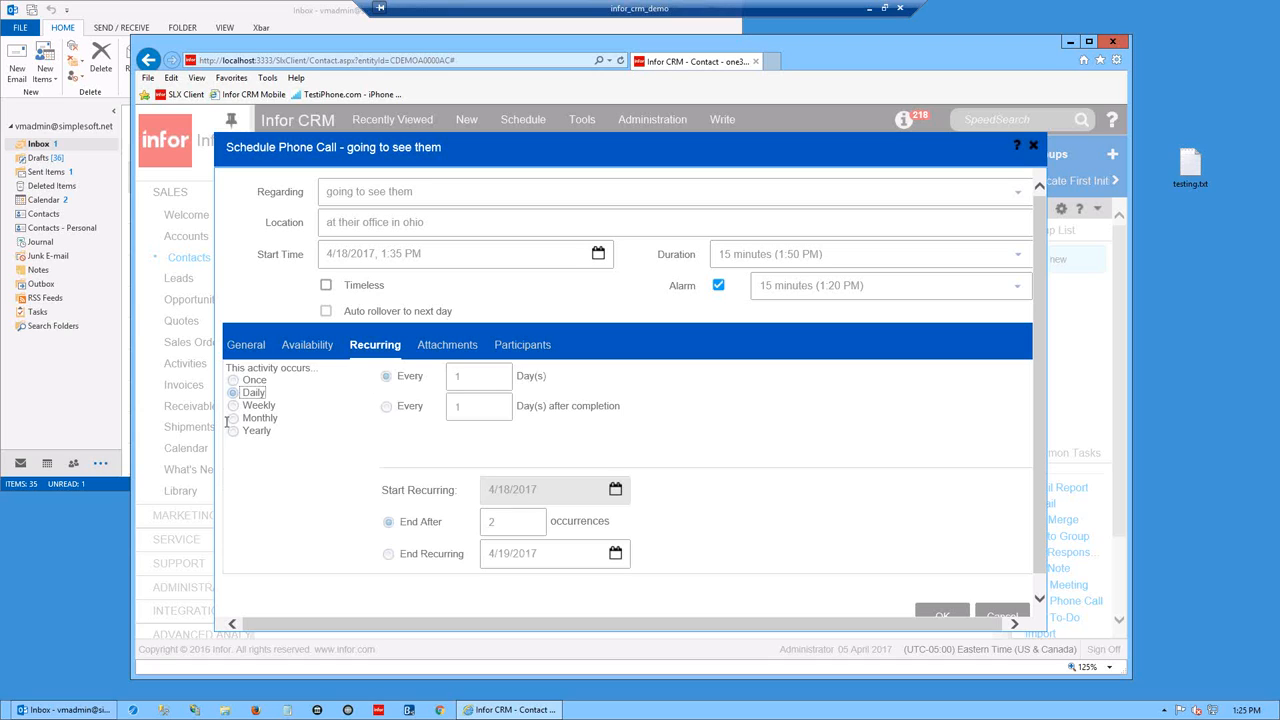
click(234, 381)
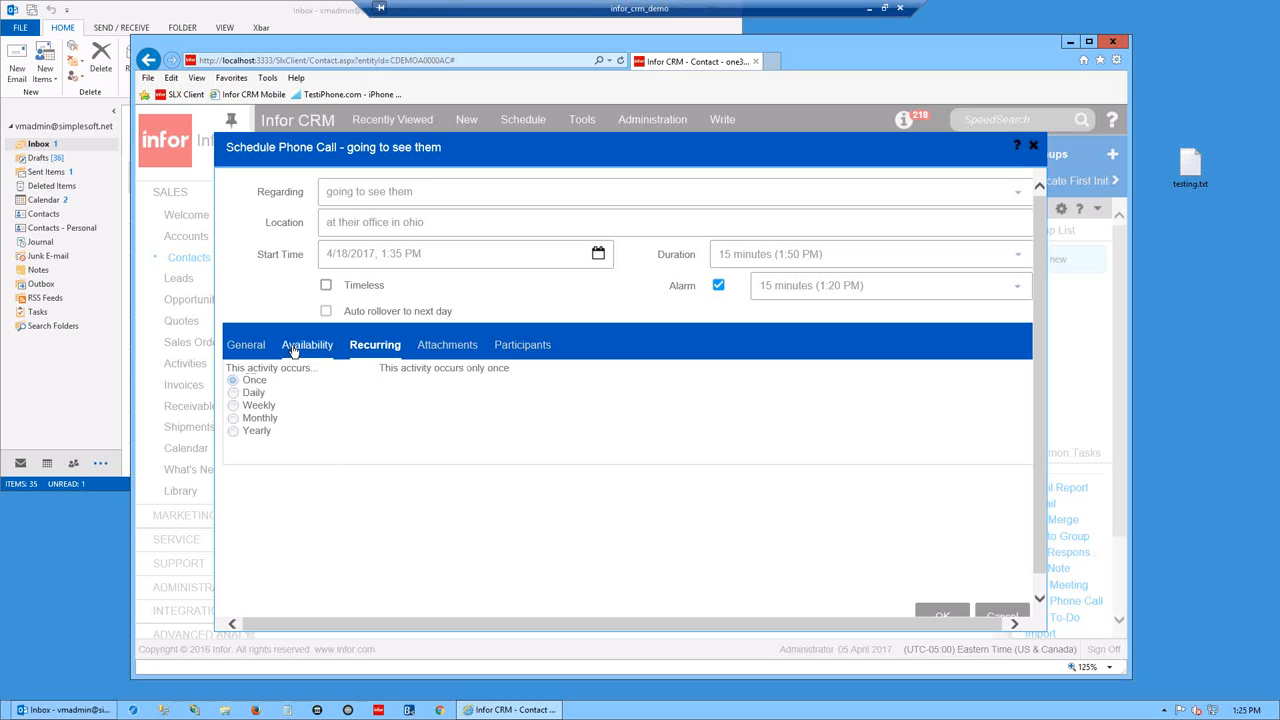
click(294, 347)
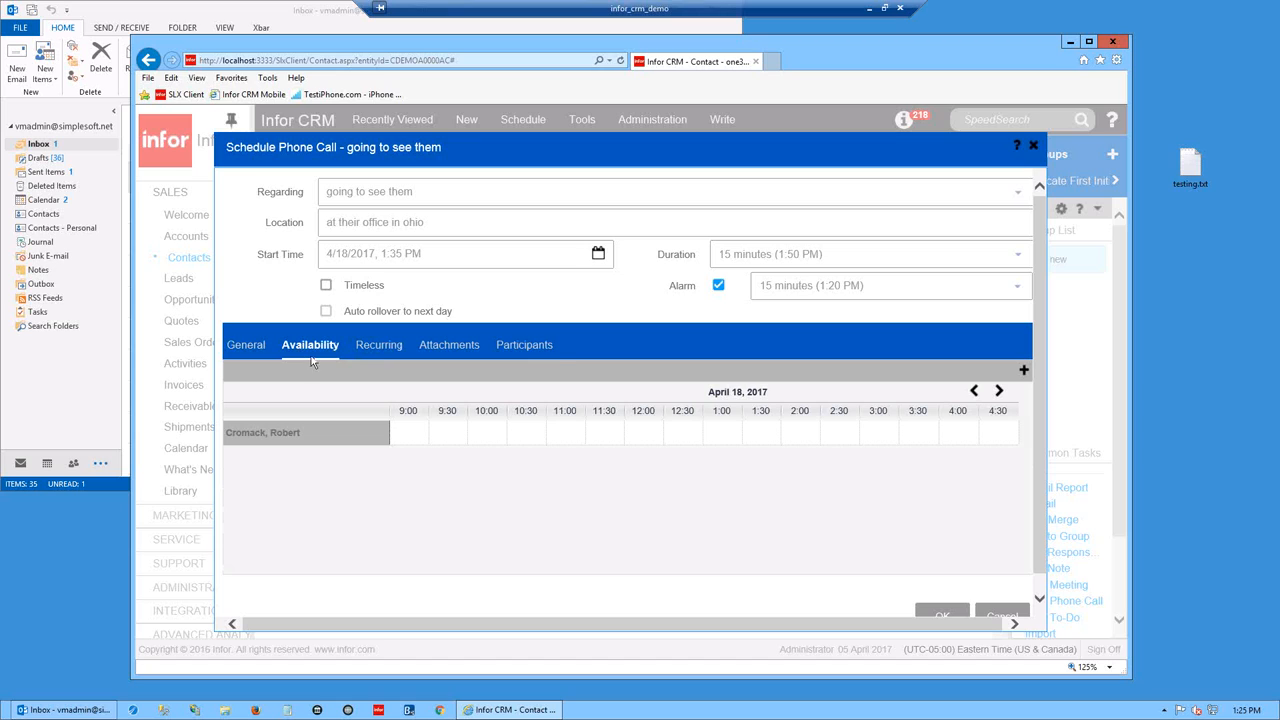
click(543, 347)
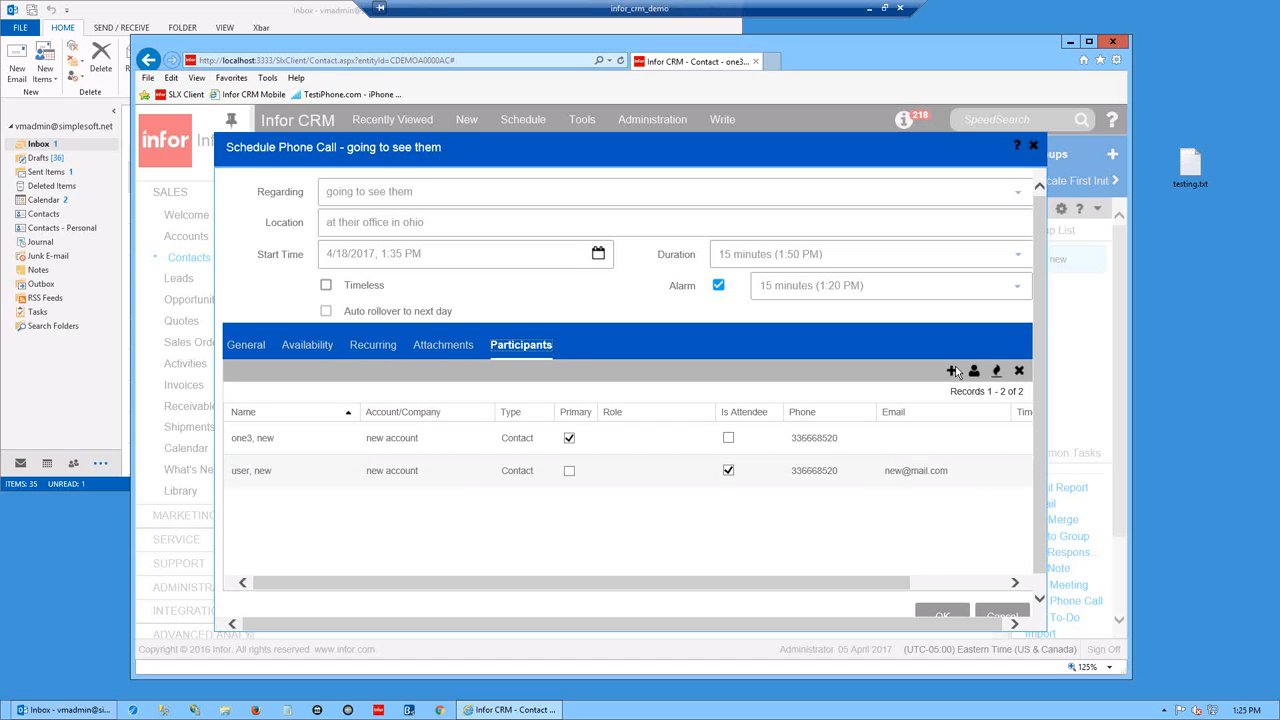
click(298, 348)
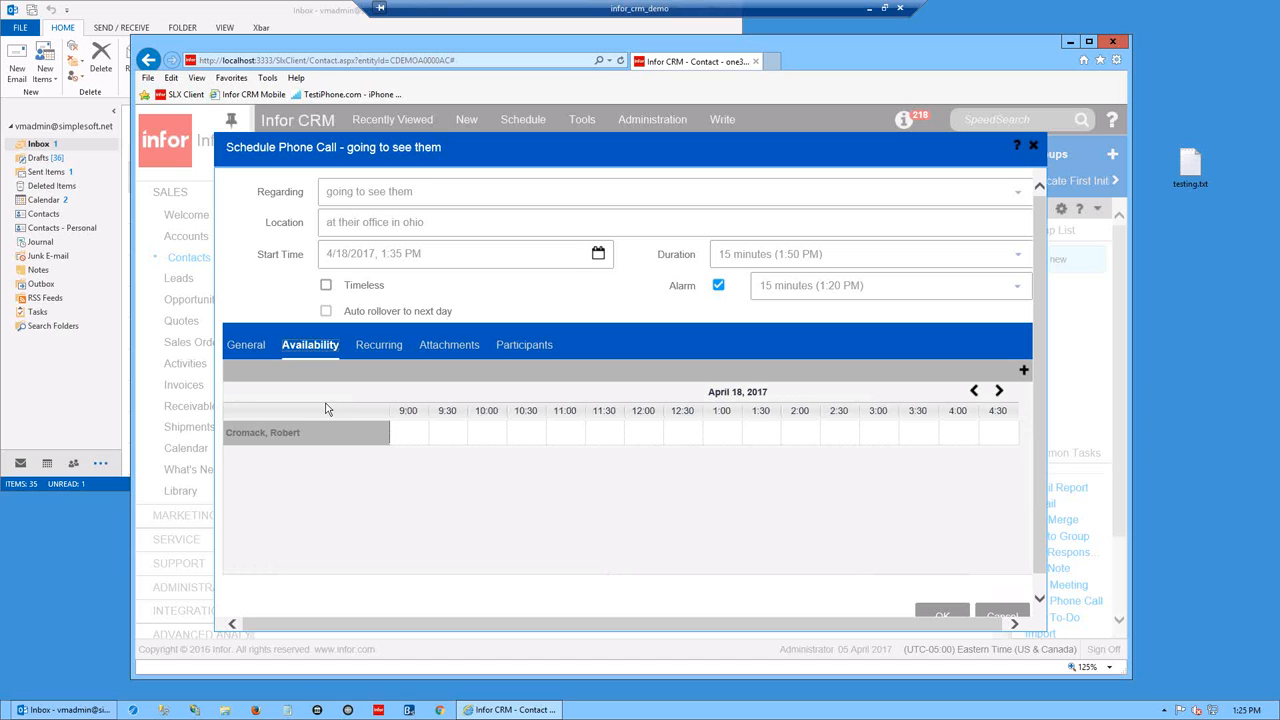
click(263, 351)
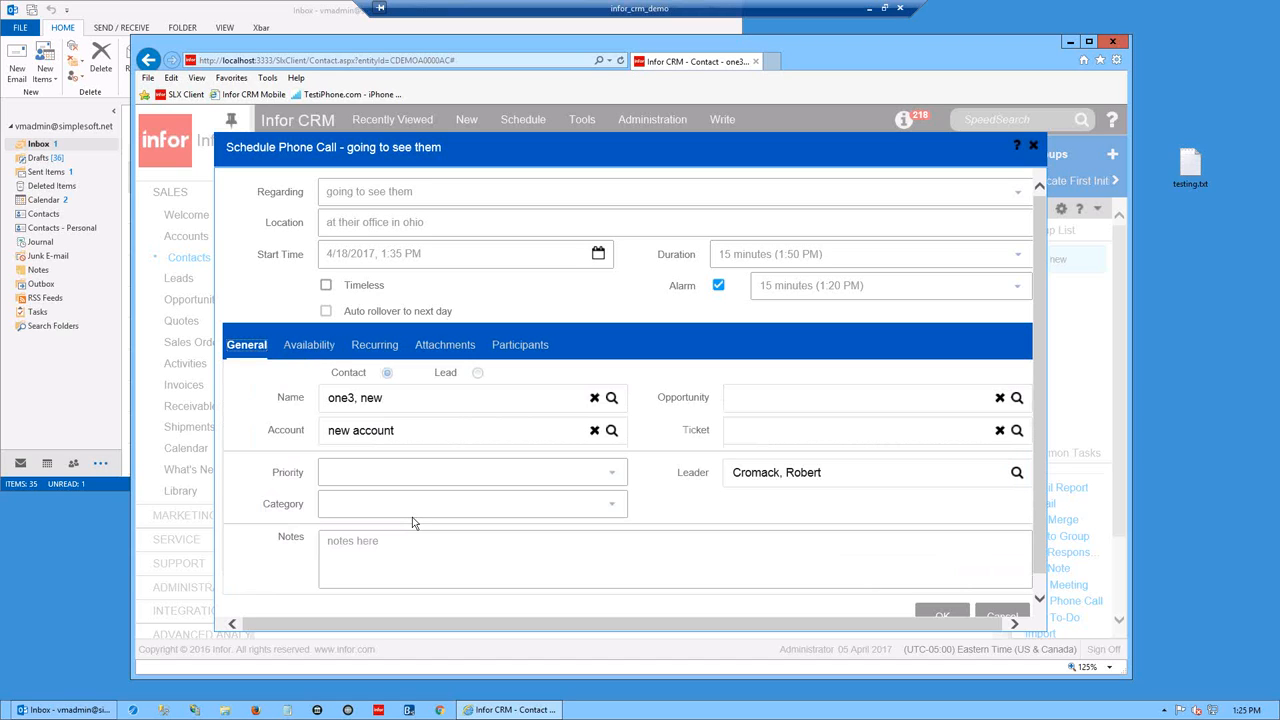
- Save the 'going to see them' phone call to the contact's activities
scroll(935, 620, down, 1)
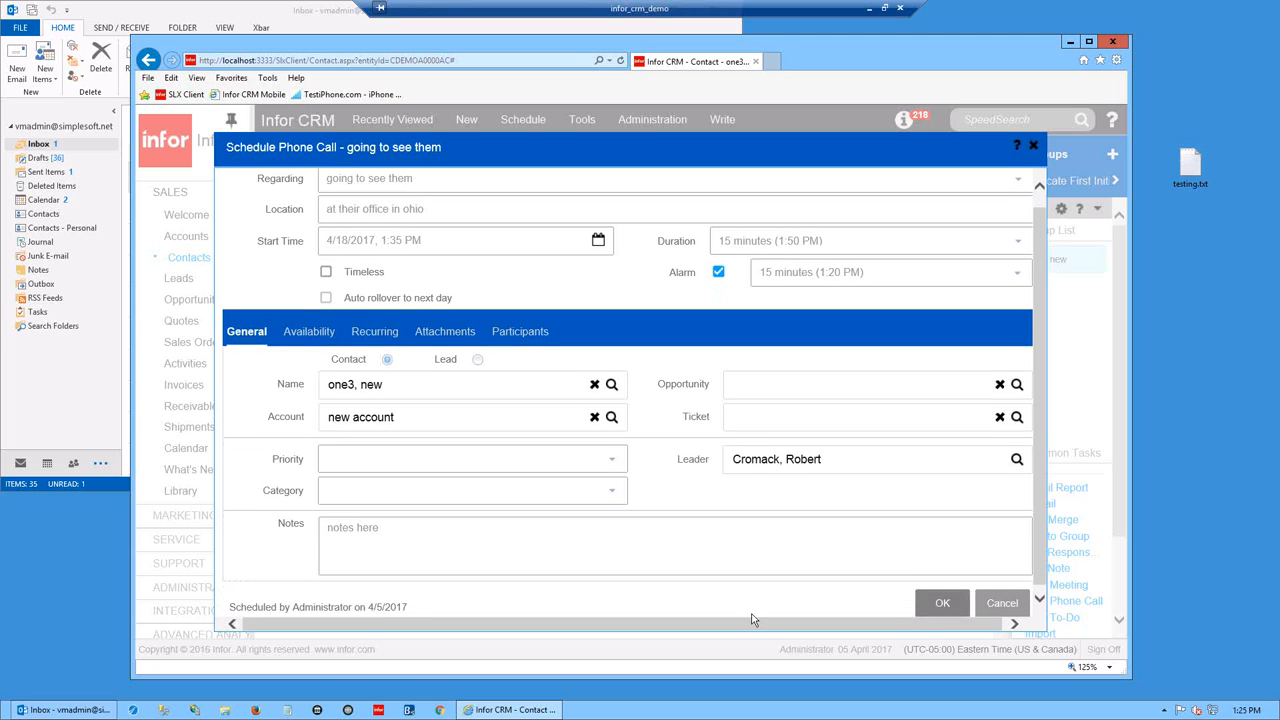
click(939, 606)
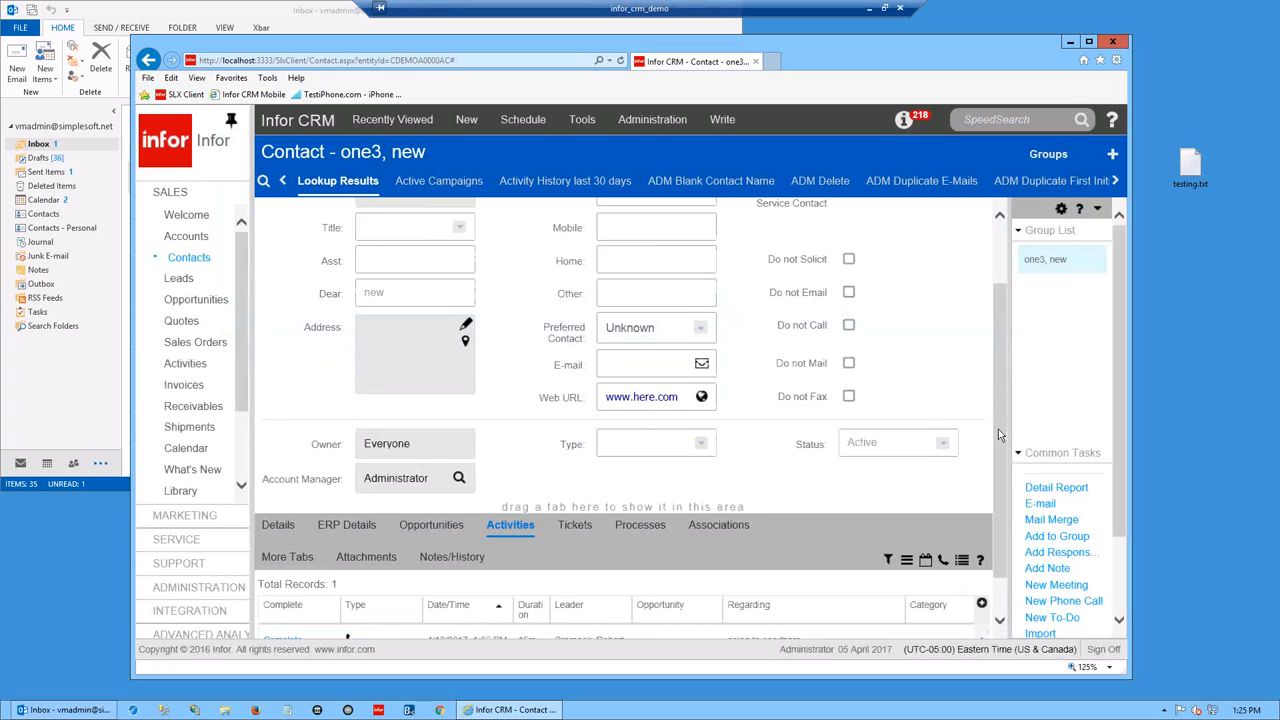
scroll(998, 429, down, 2)
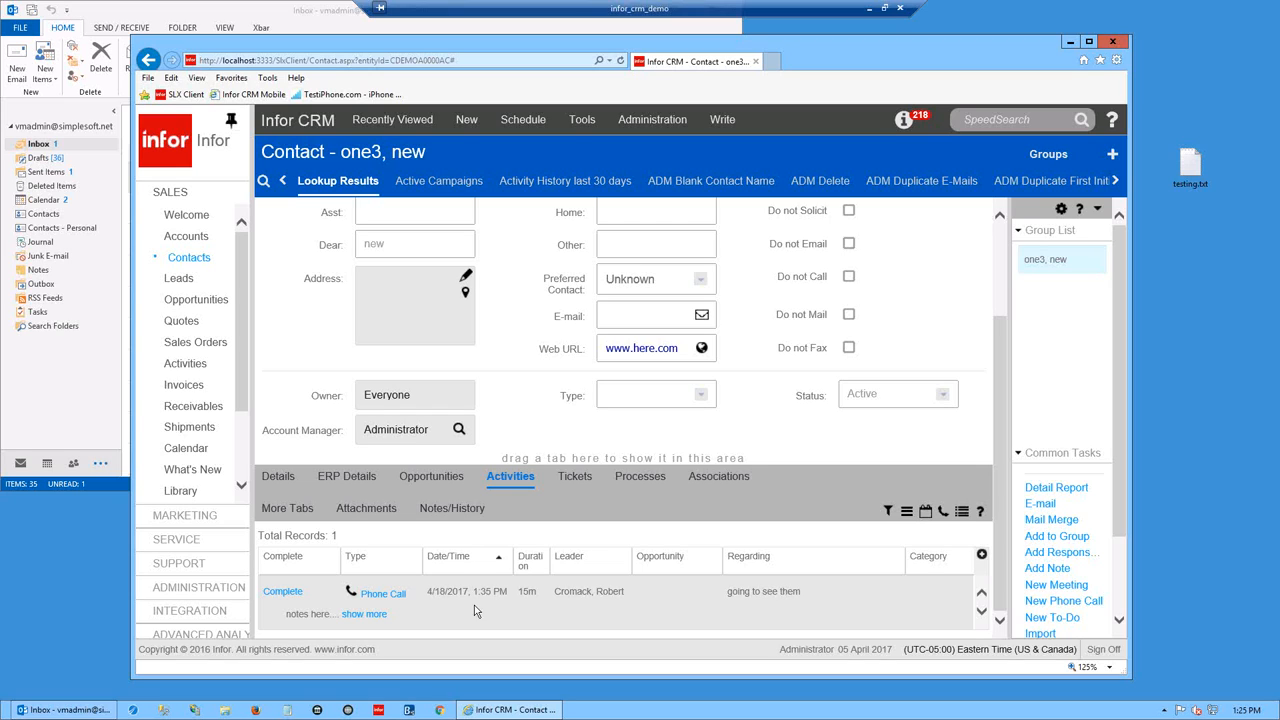
click(286, 598)
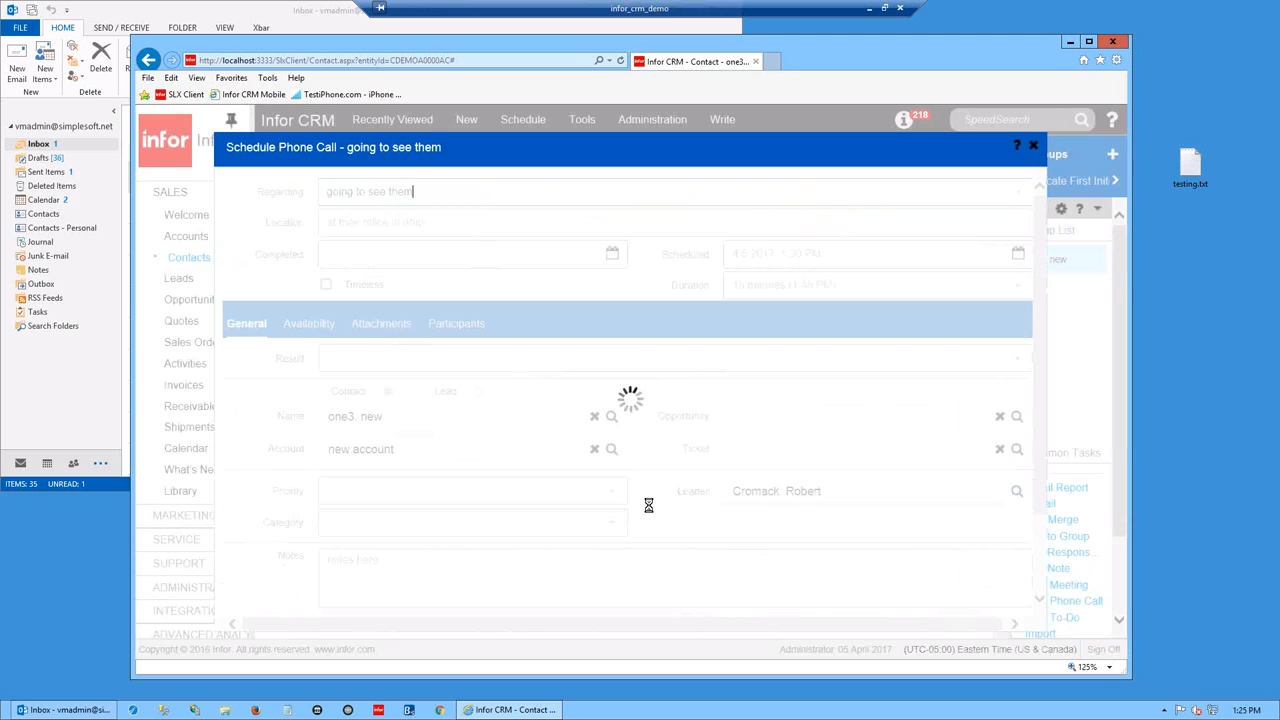
- Add 'meeting notes here' to the call's notes and complete it as of now
click(401, 561)
text(meeting n)
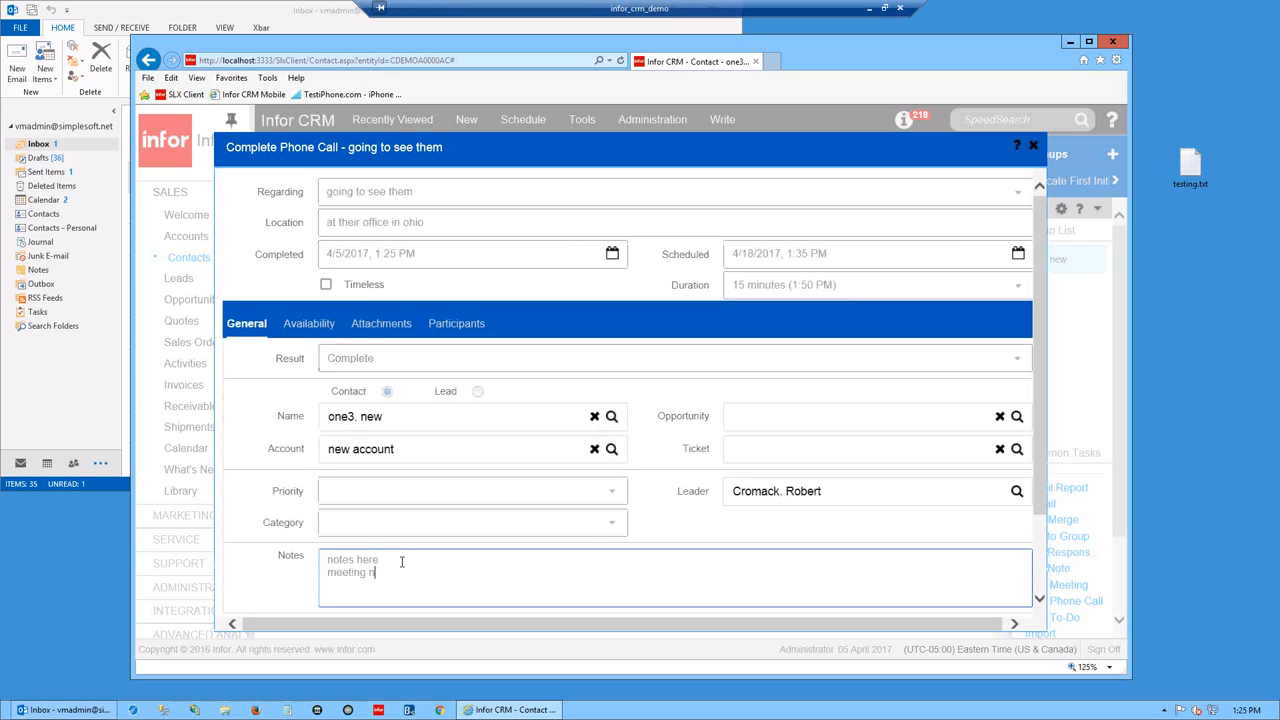
text(otes here)
scroll(1021, 540, down, 2)
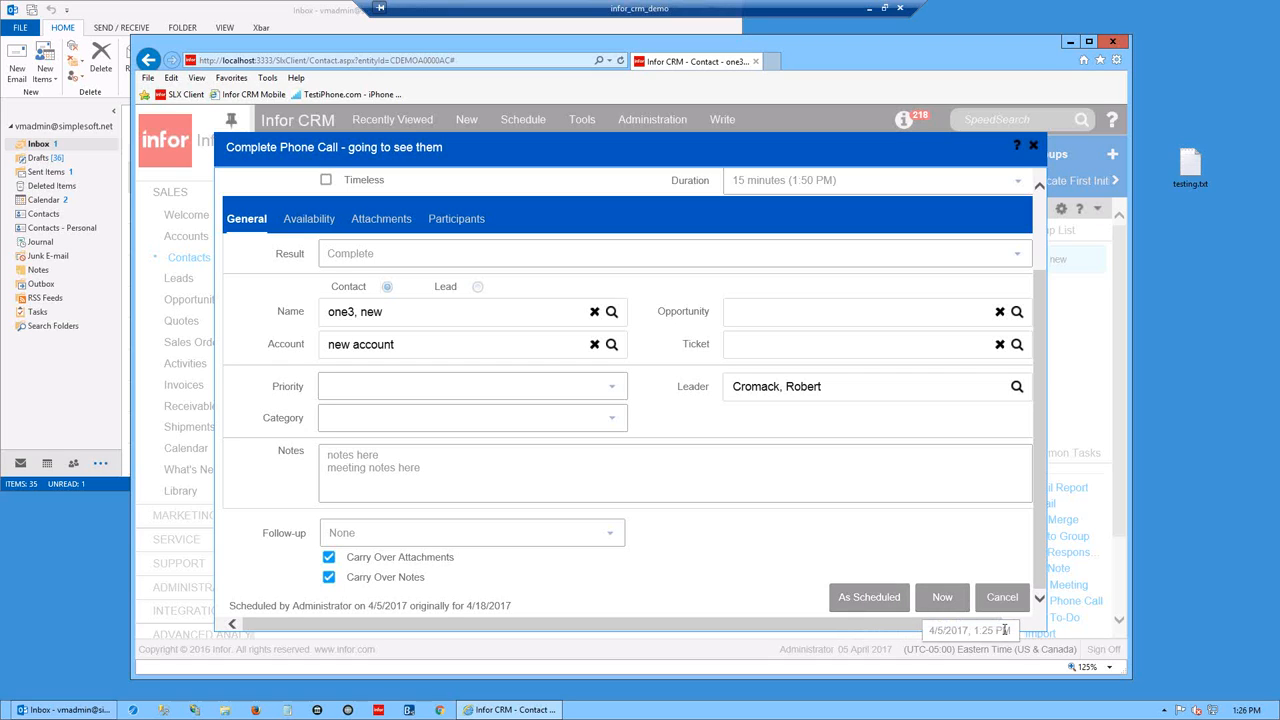
click(944, 598)
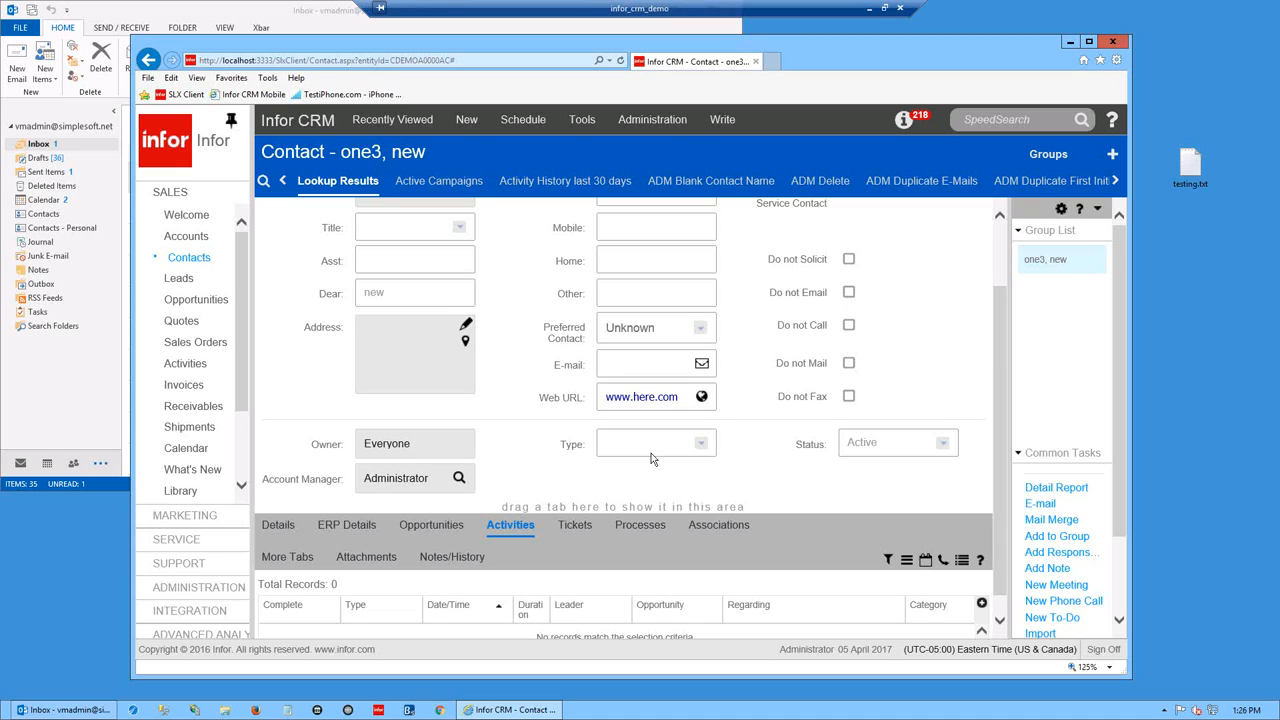
- Discard a new to-do, then write a note regarding 'testing unscheduled' with body 'add notes'
click(963, 561)
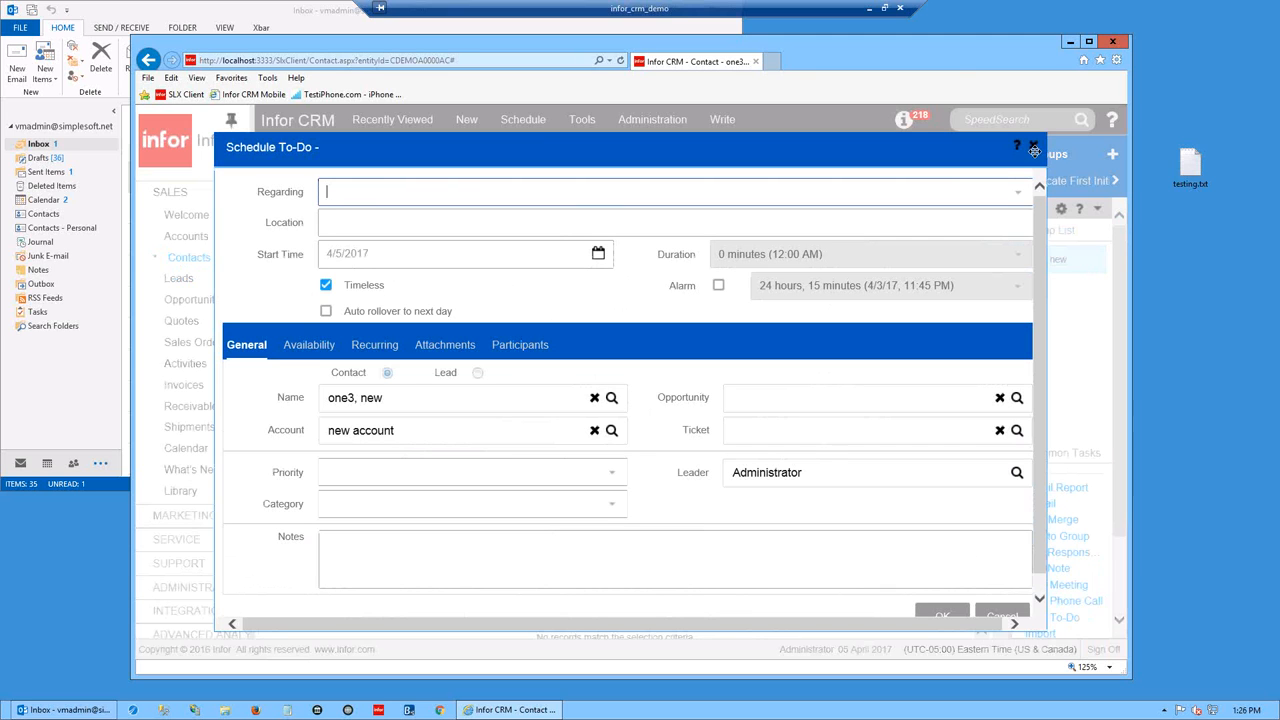
click(1035, 148)
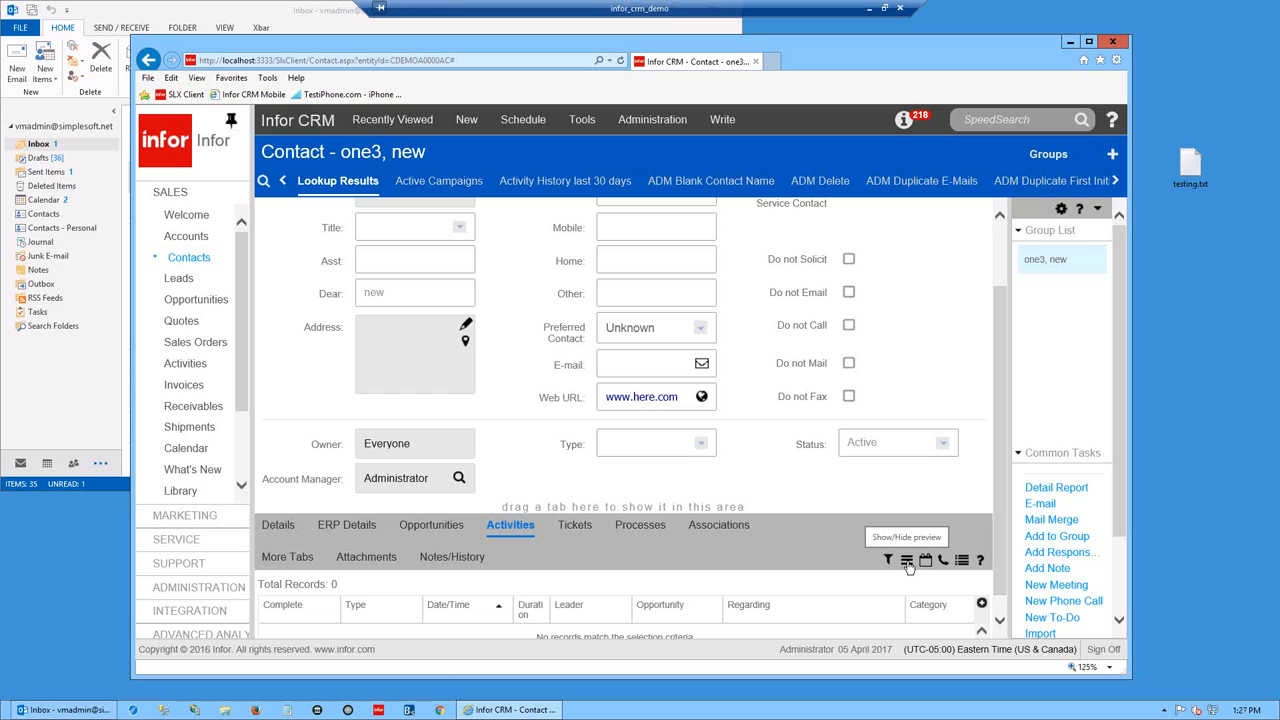
click(1045, 572)
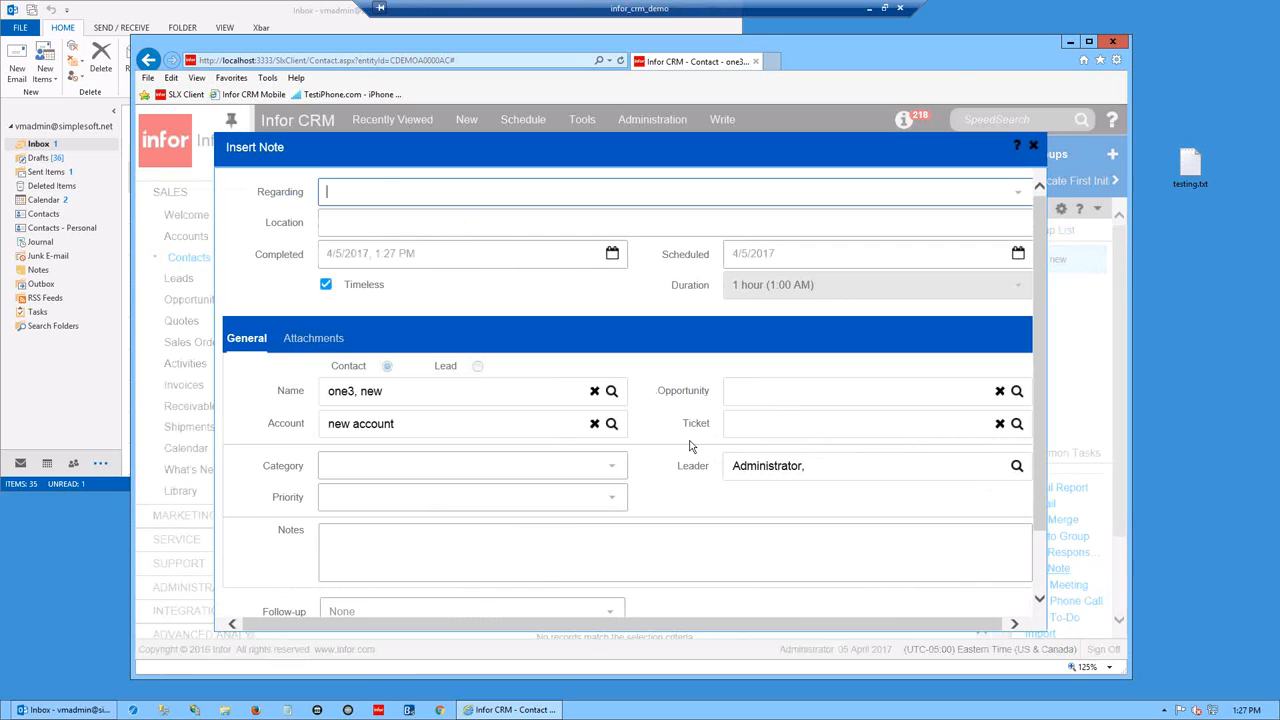
text(testing ugscheduled)
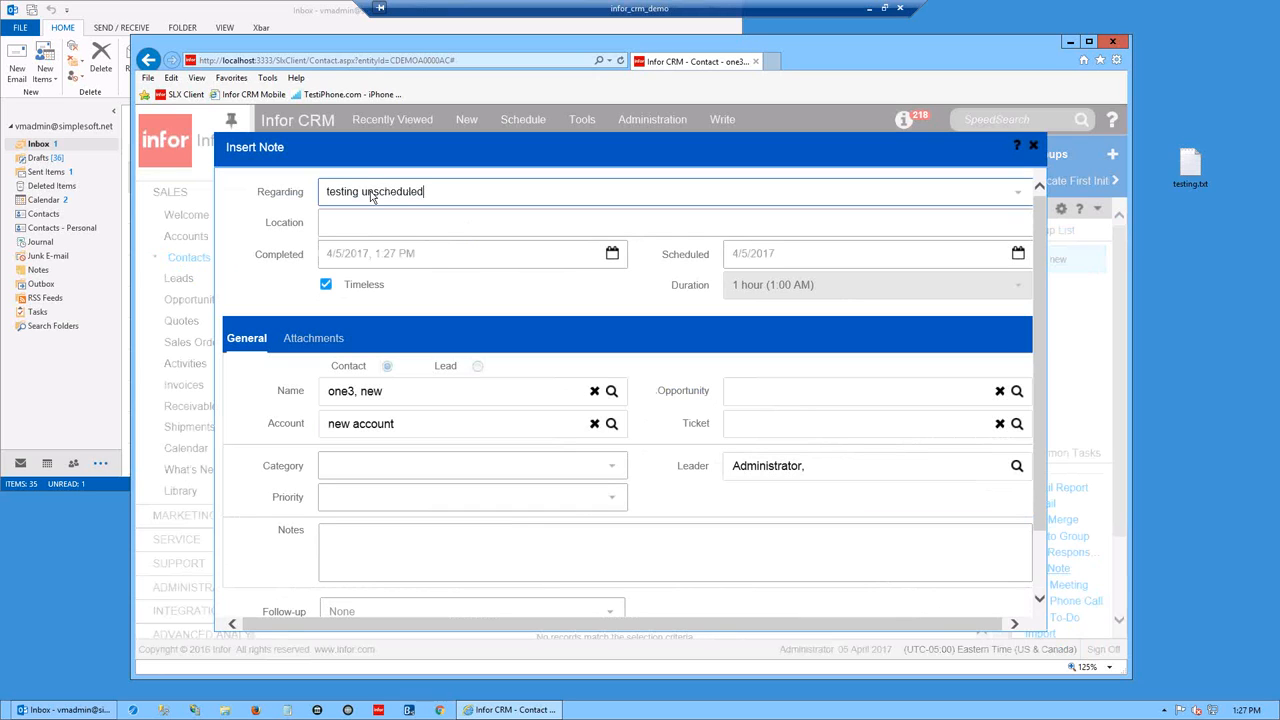
click(356, 558)
text(ad)
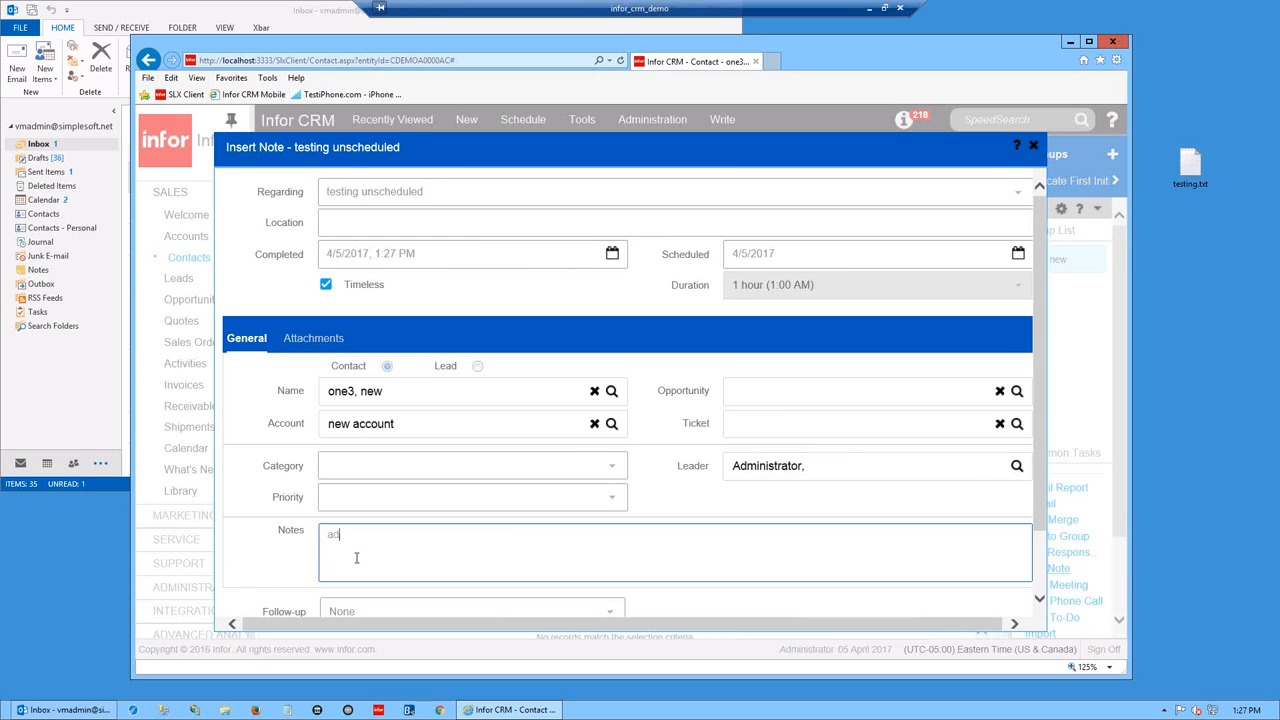
text(u notes)
- Save the note and display it in the contact's Notes/History list
click(1040, 598)
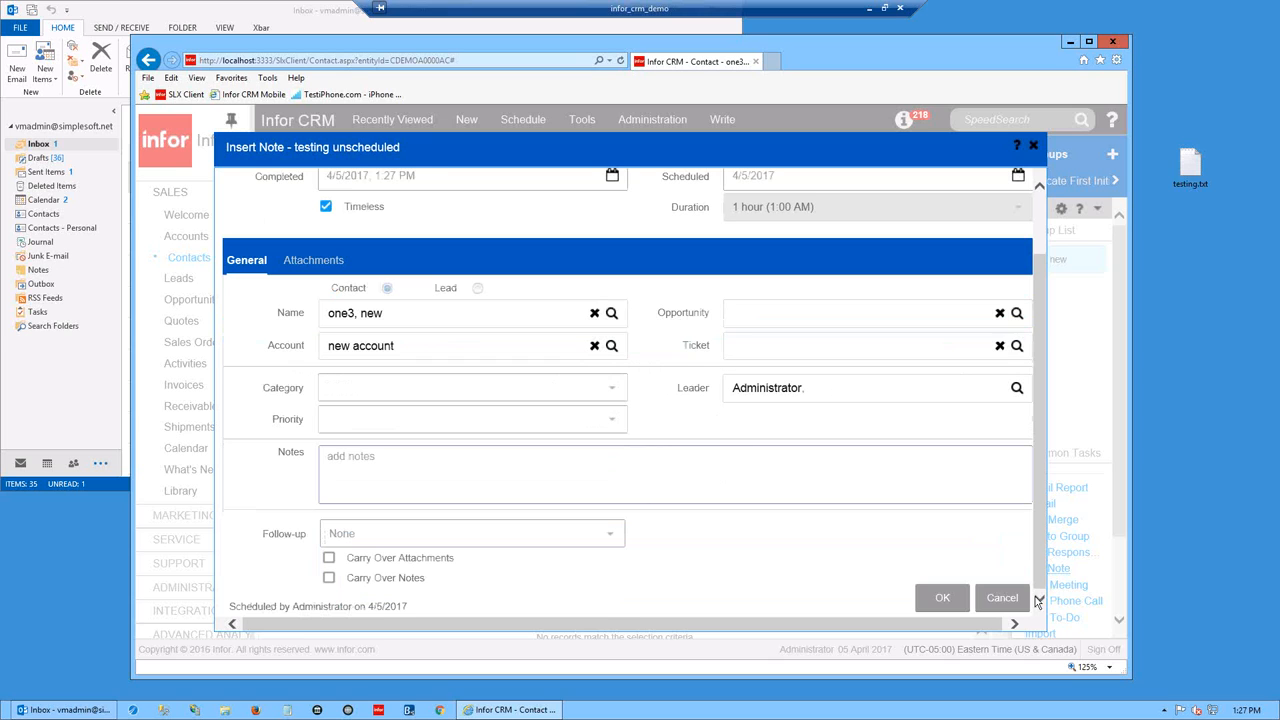
click(946, 599)
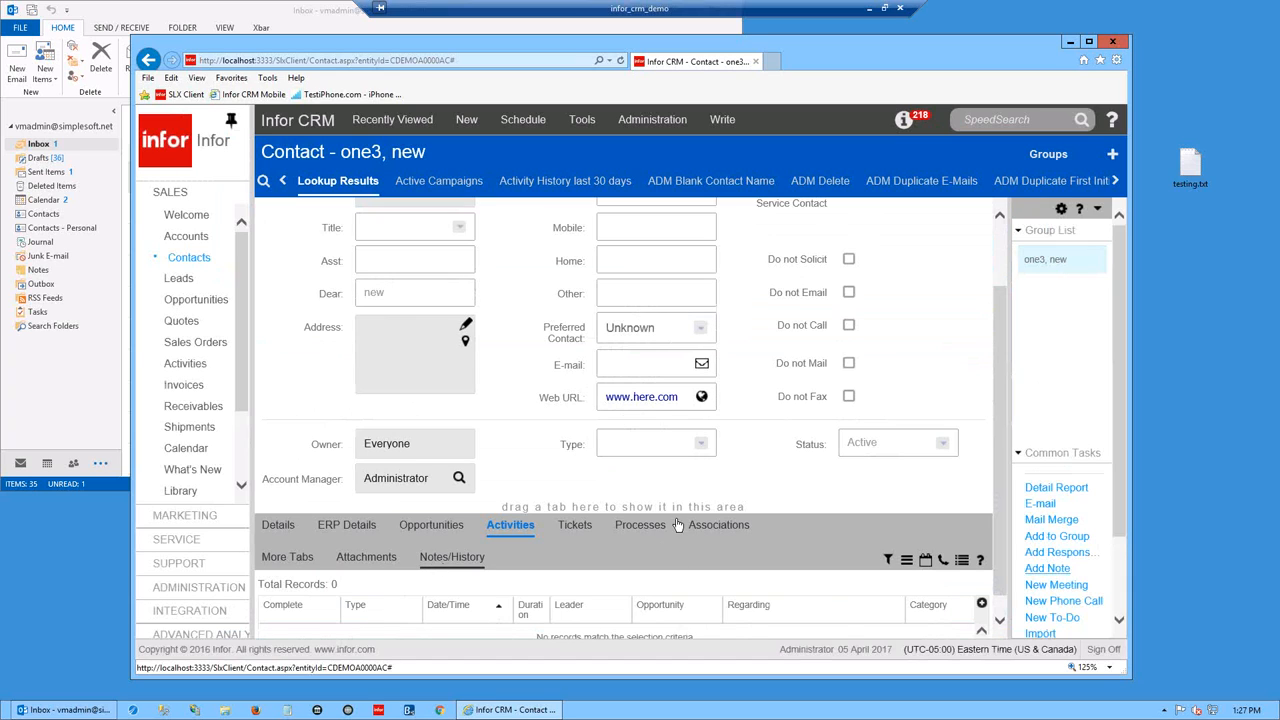
click(437, 562)
drag(1000, 431, 994, 573)
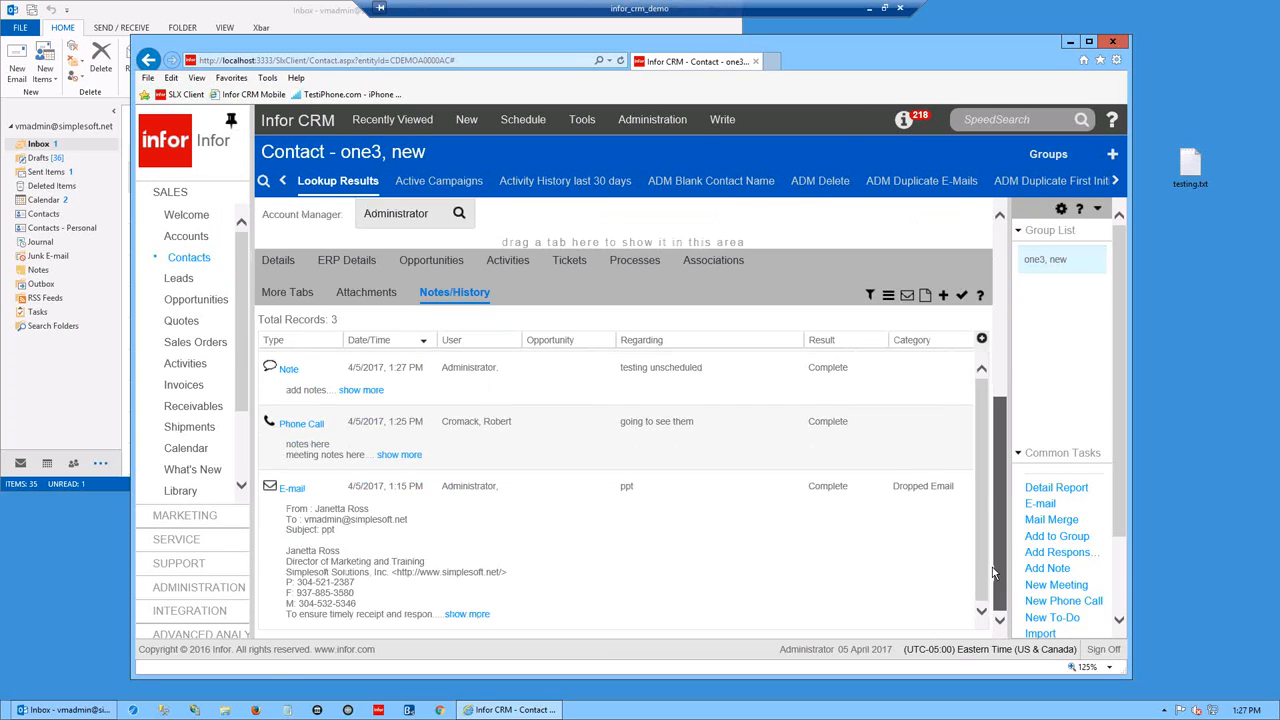
- Inspect the new note, check the contact has no activities, then open My Activities
click(602, 385)
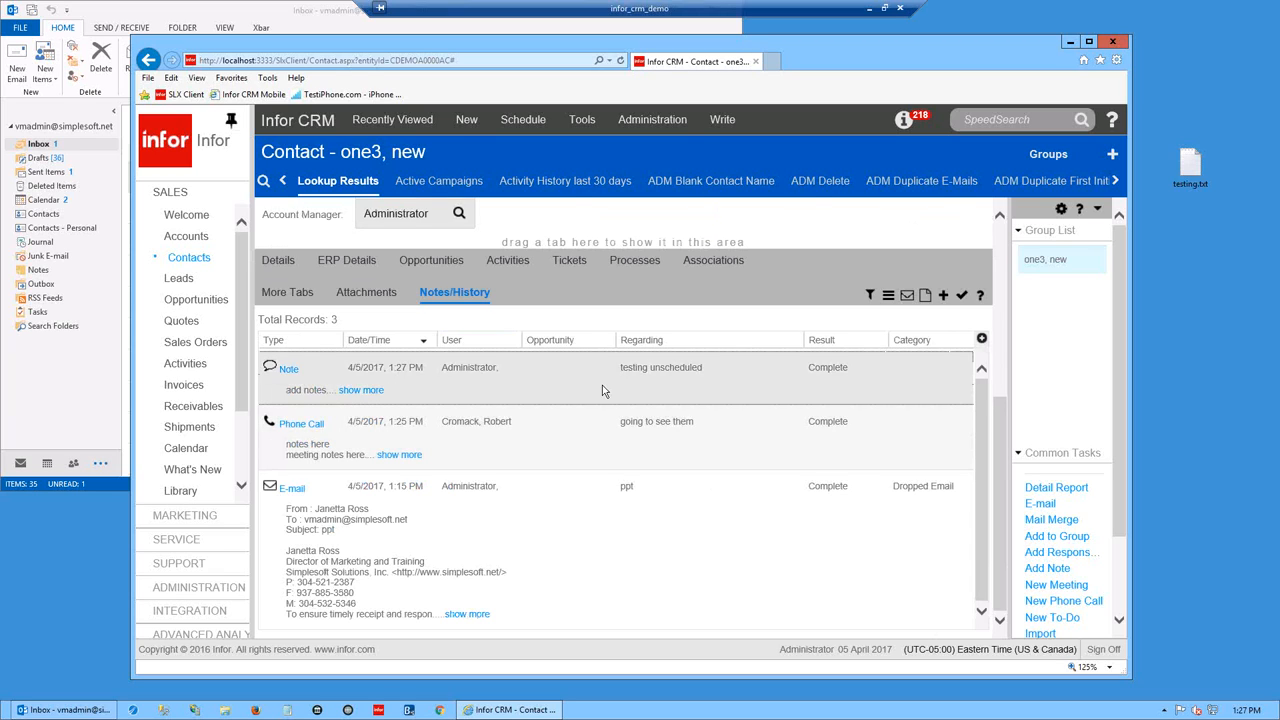
click(660, 374)
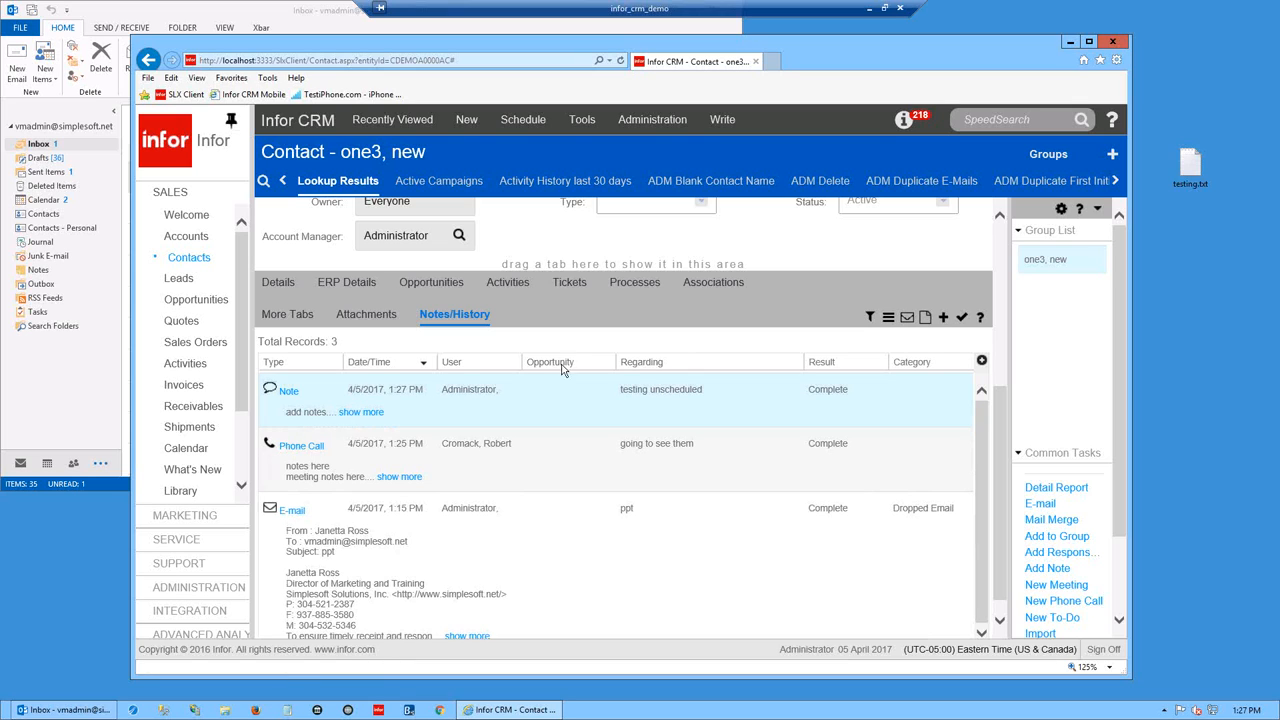
click(507, 285)
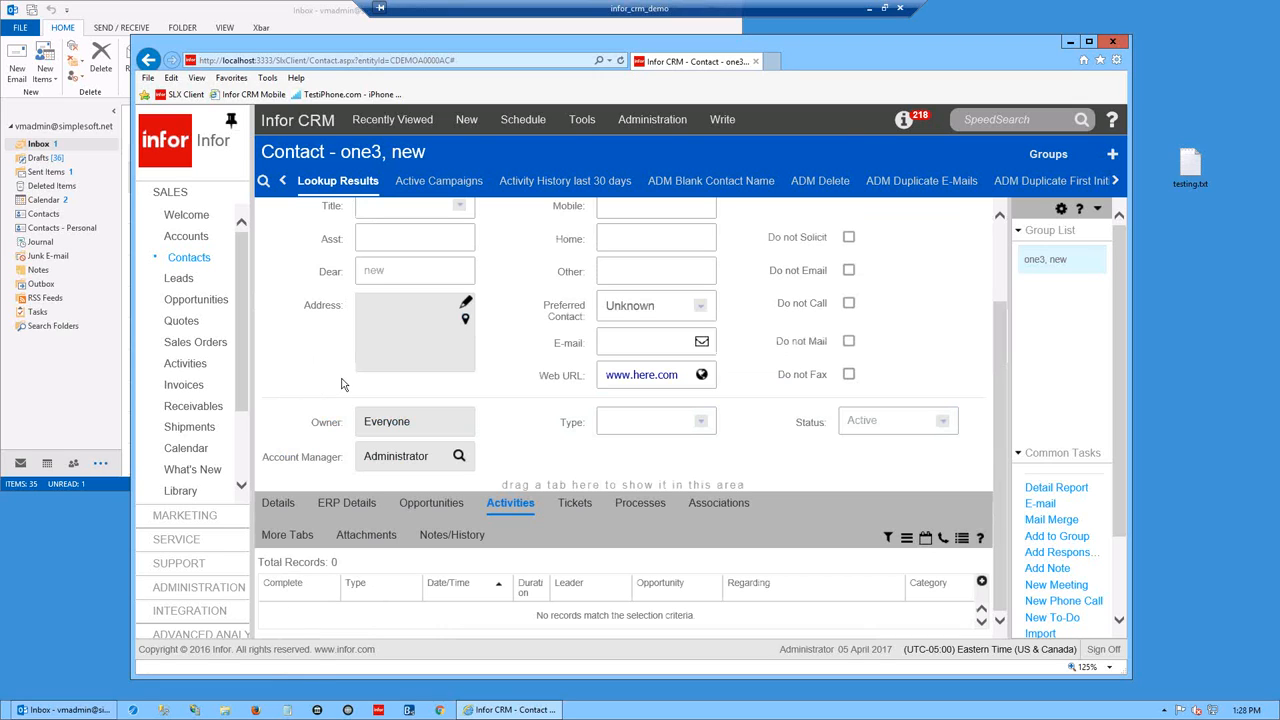
click(186, 364)
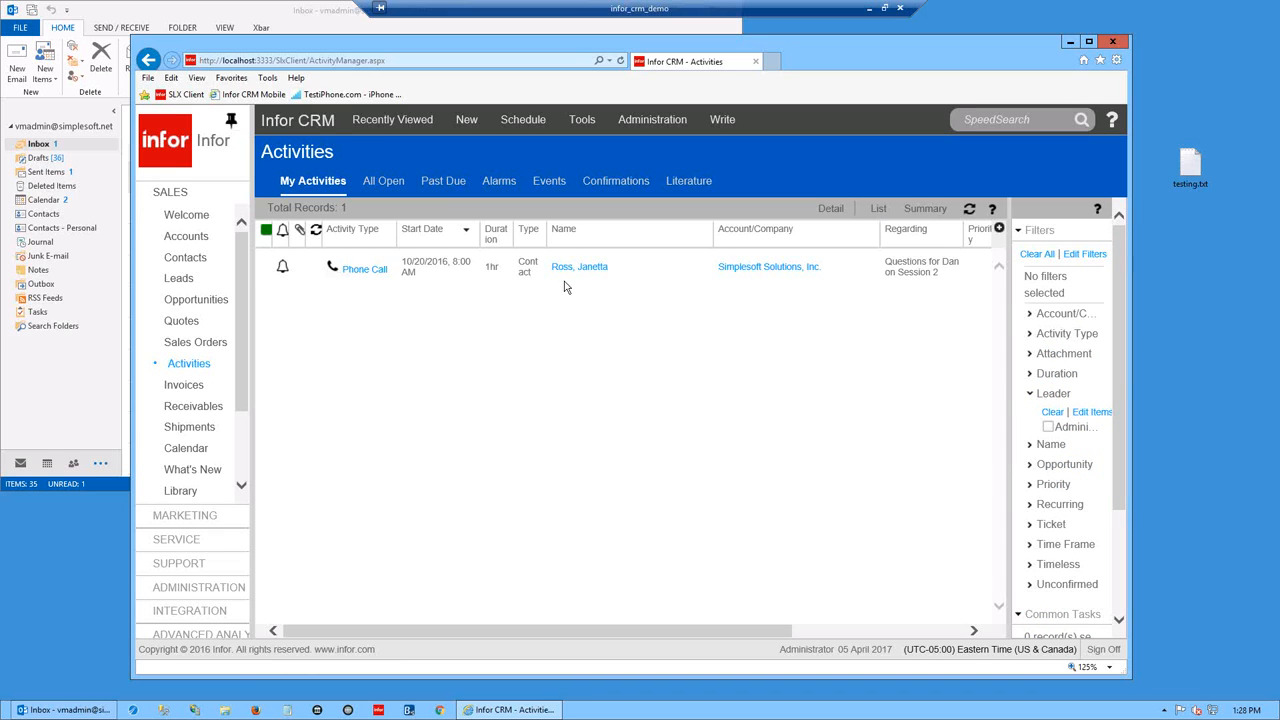
- Maximize the browser, list All Open activities, and remove the Phone Call type filter
drag(1131, 380, 1218, 380)
click(1175, 42)
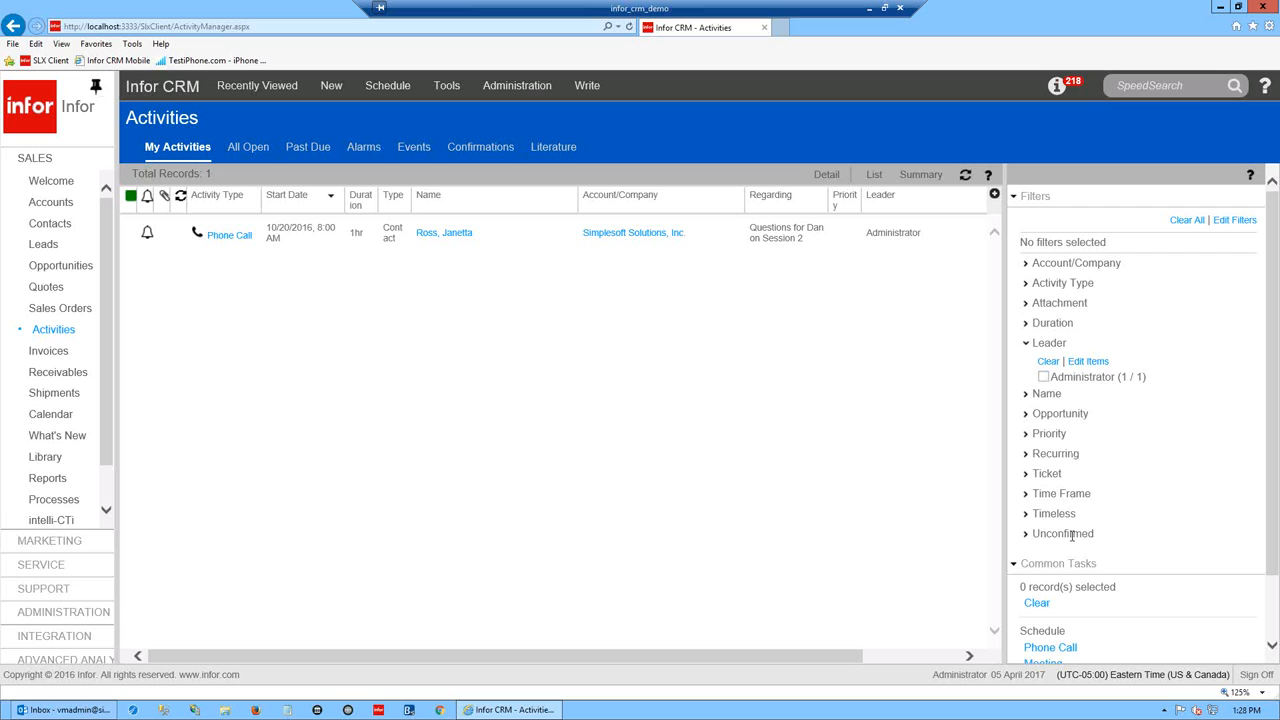
mouse_move(1272, 508)
mouse_down()
mouse_move(1272, 560)
mouse_move(1271, 502)
mouse_up()
click(244, 150)
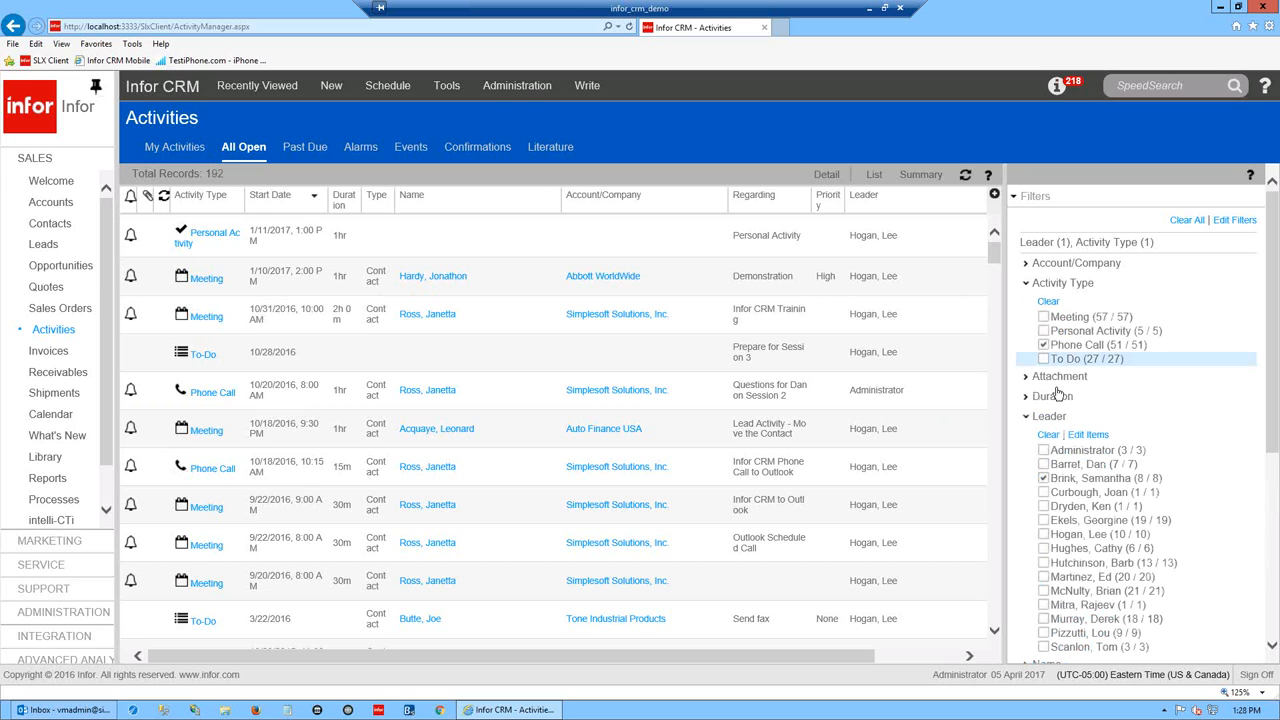
click(1043, 346)
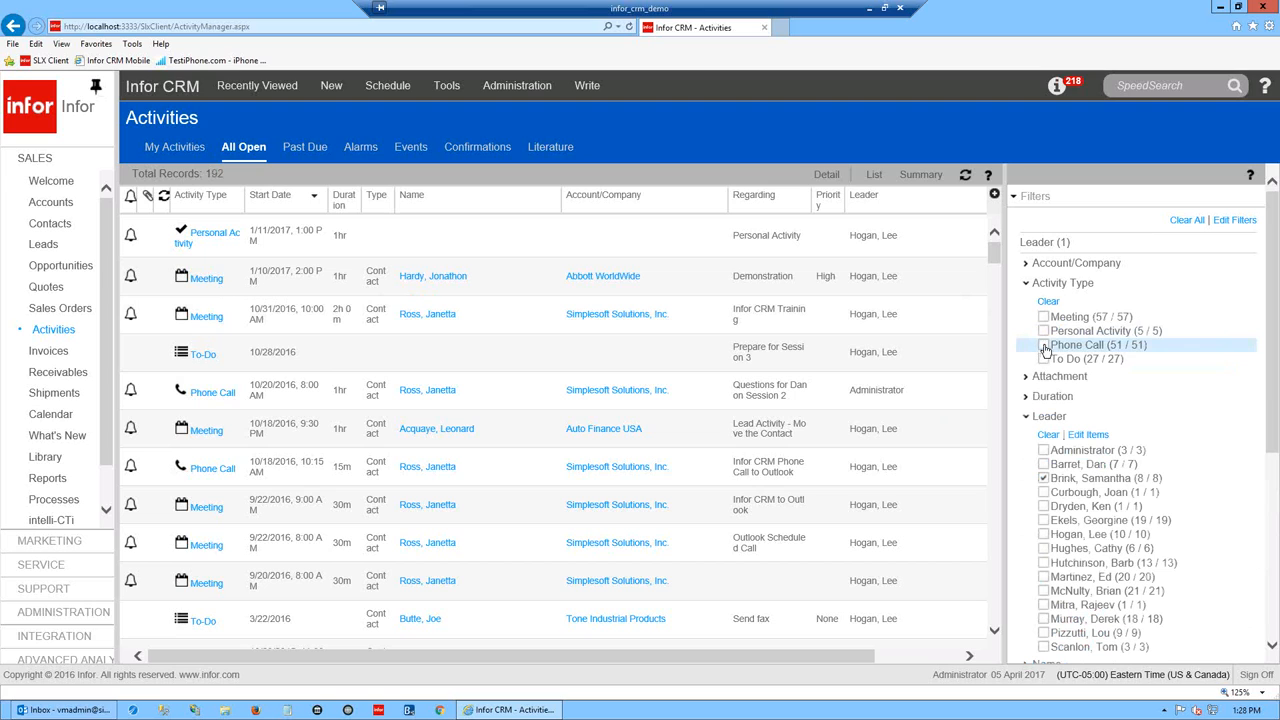
- Toggle the Leader filter checkboxes until one leader's ten open activities are listed
click(1026, 284)
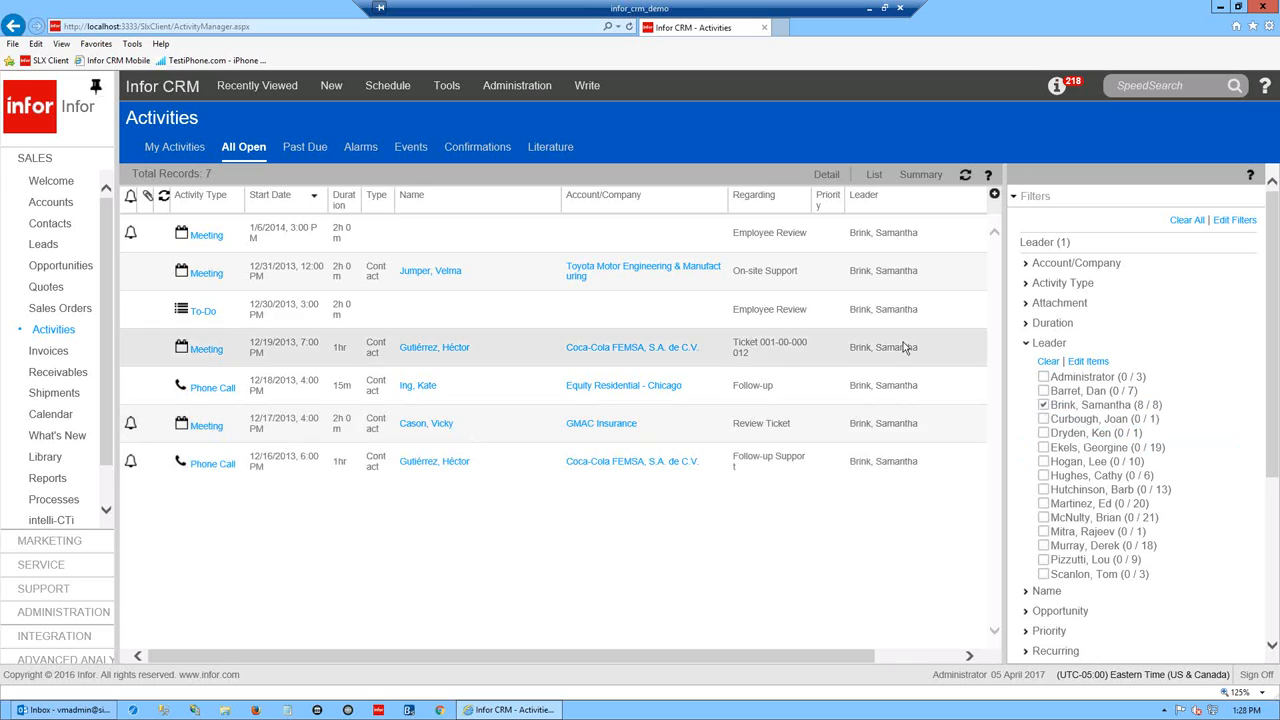
click(1043, 419)
click(1043, 406)
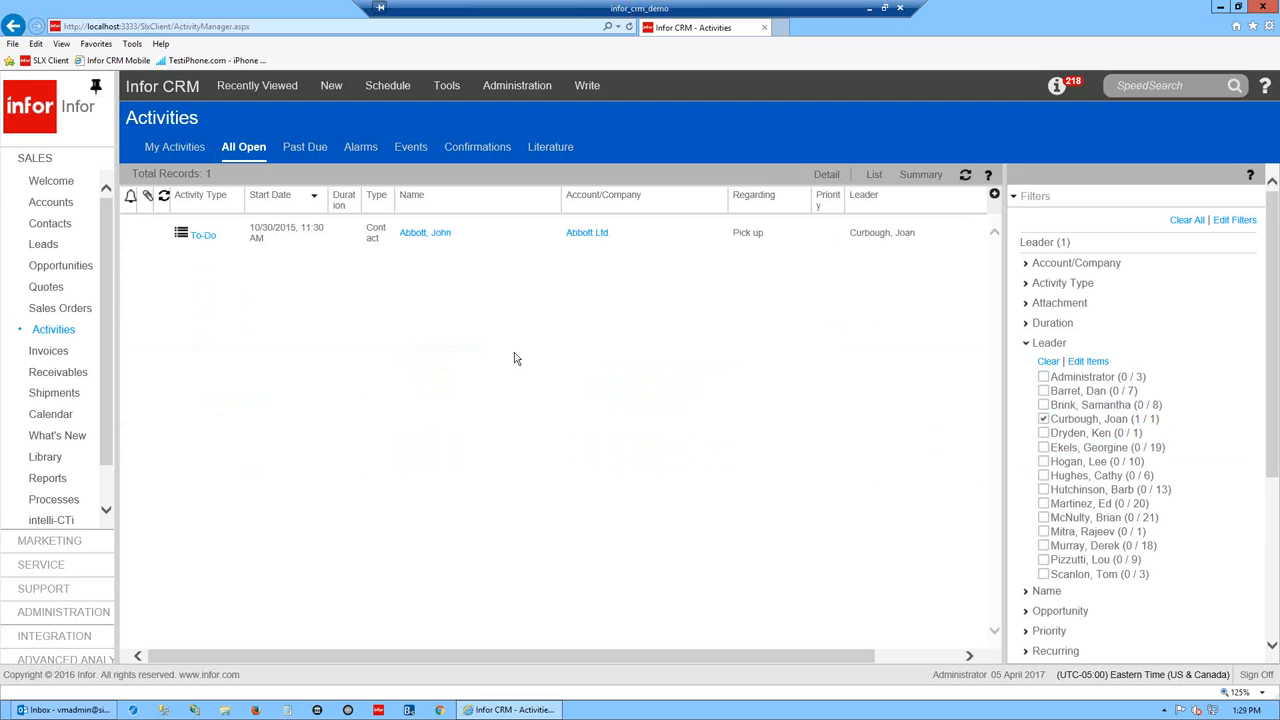
click(1044, 419)
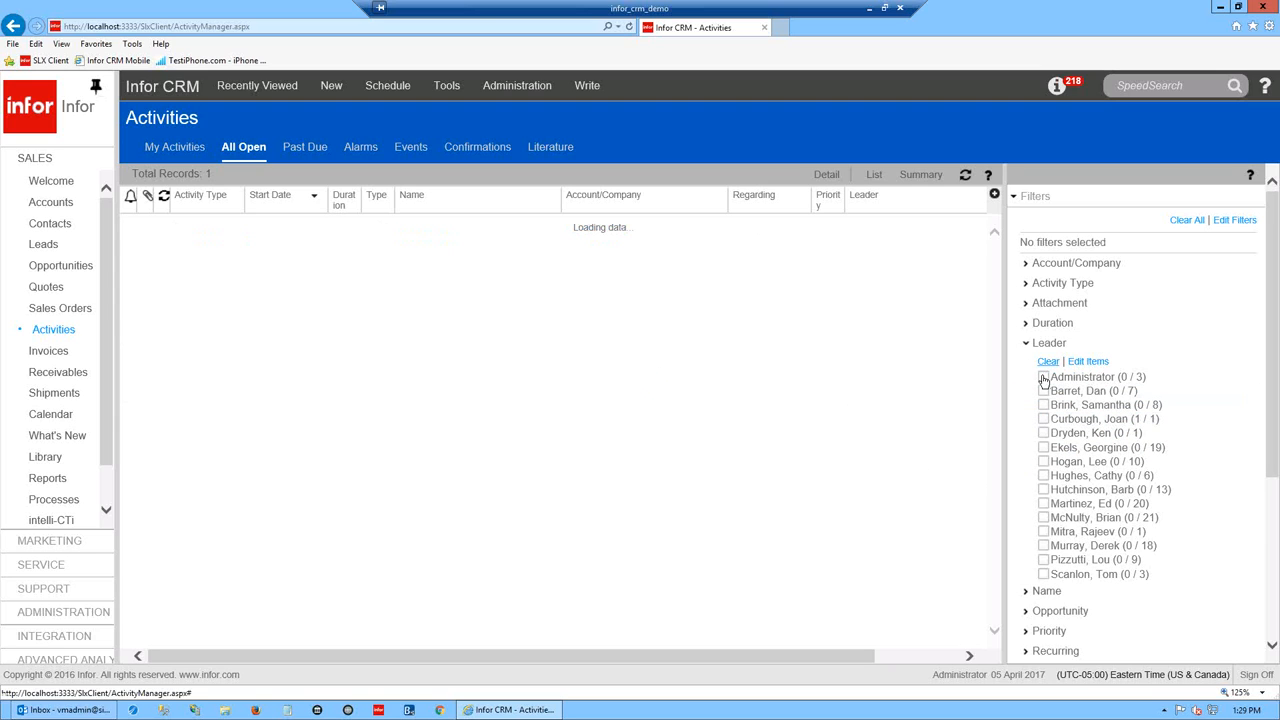
click(1043, 377)
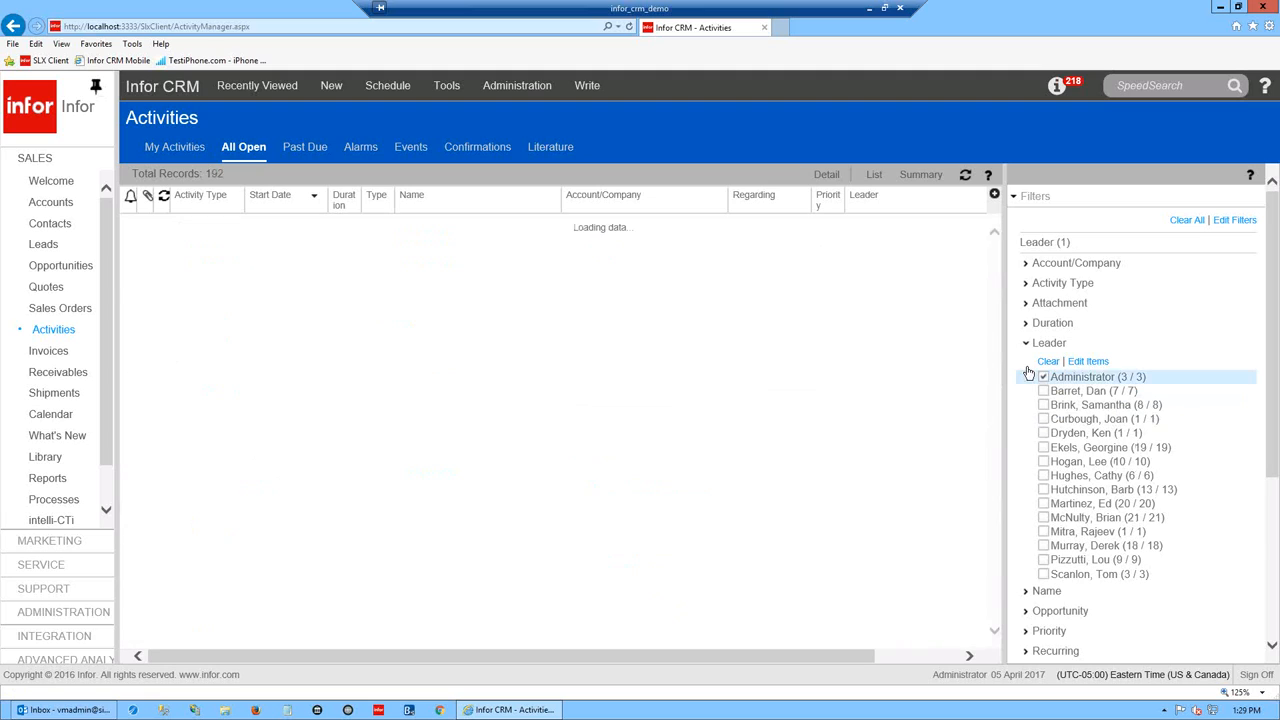
click(1043, 377)
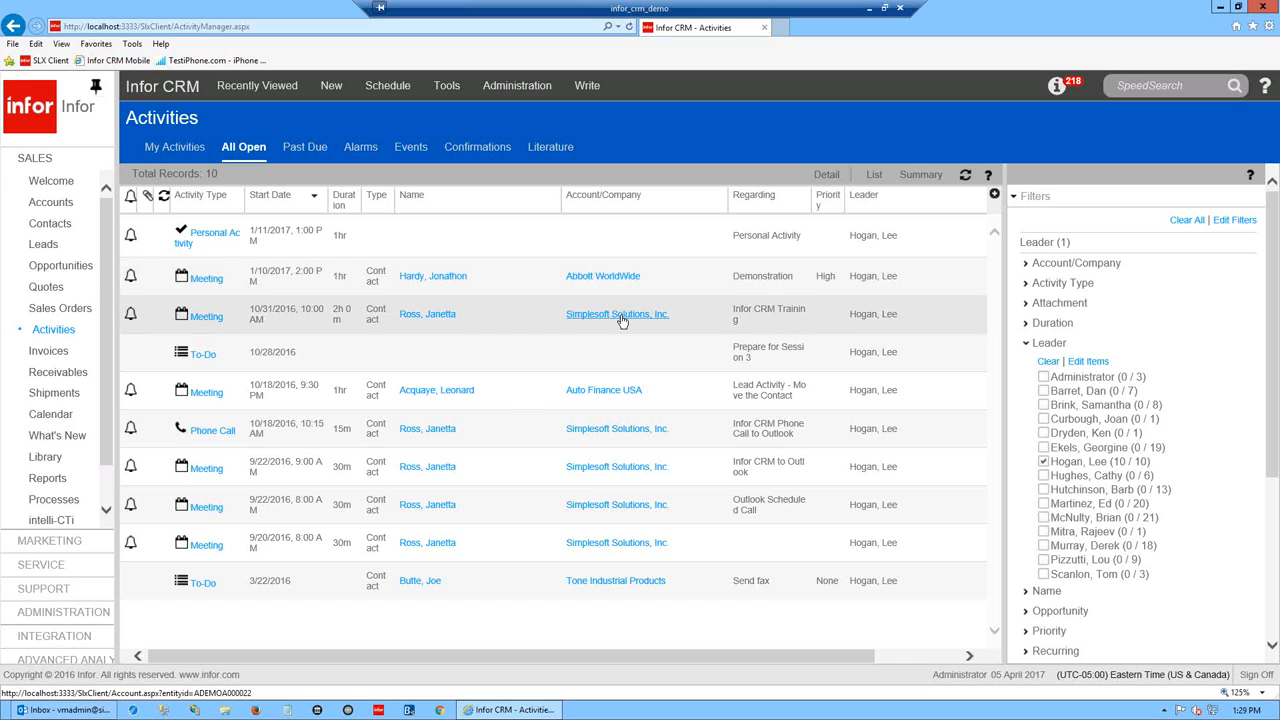
- Add 'add notes' to the 10/31/2016 Infor CRM Training meeting and complete it as scheduled
click(204, 318)
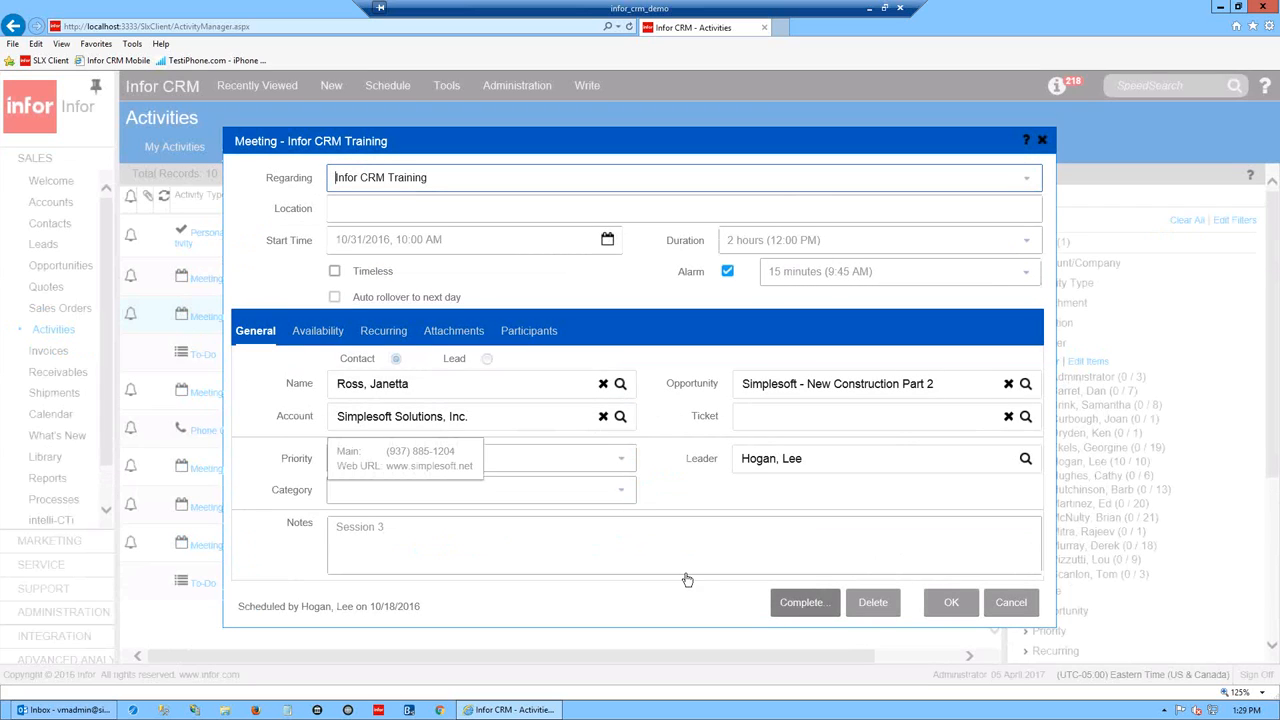
click(427, 524)
text(add notes)
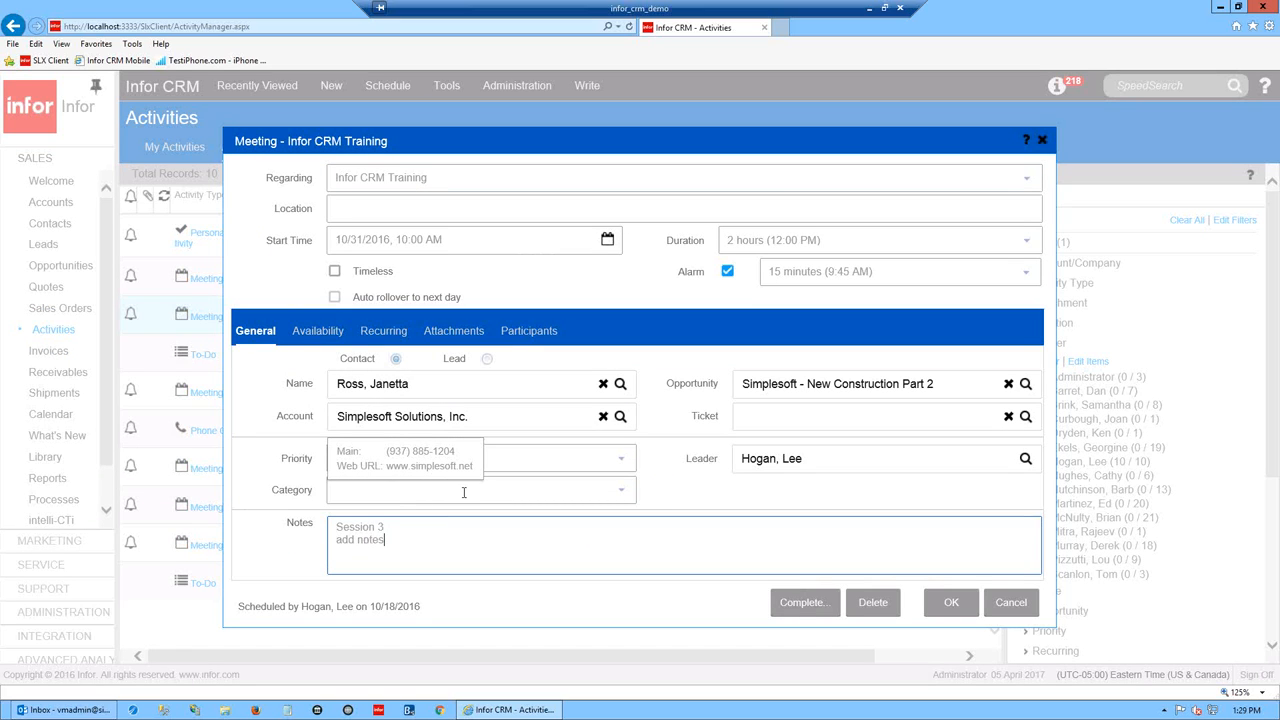
click(798, 604)
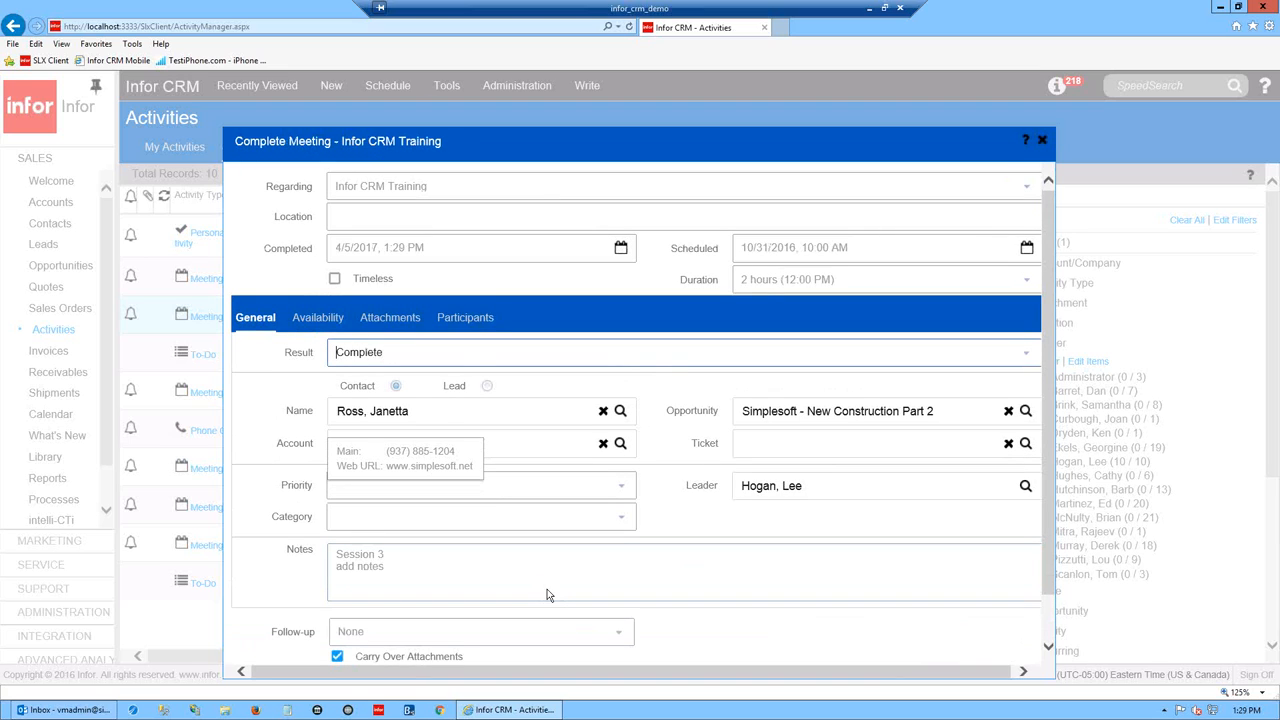
scroll(1046, 321, down, 1)
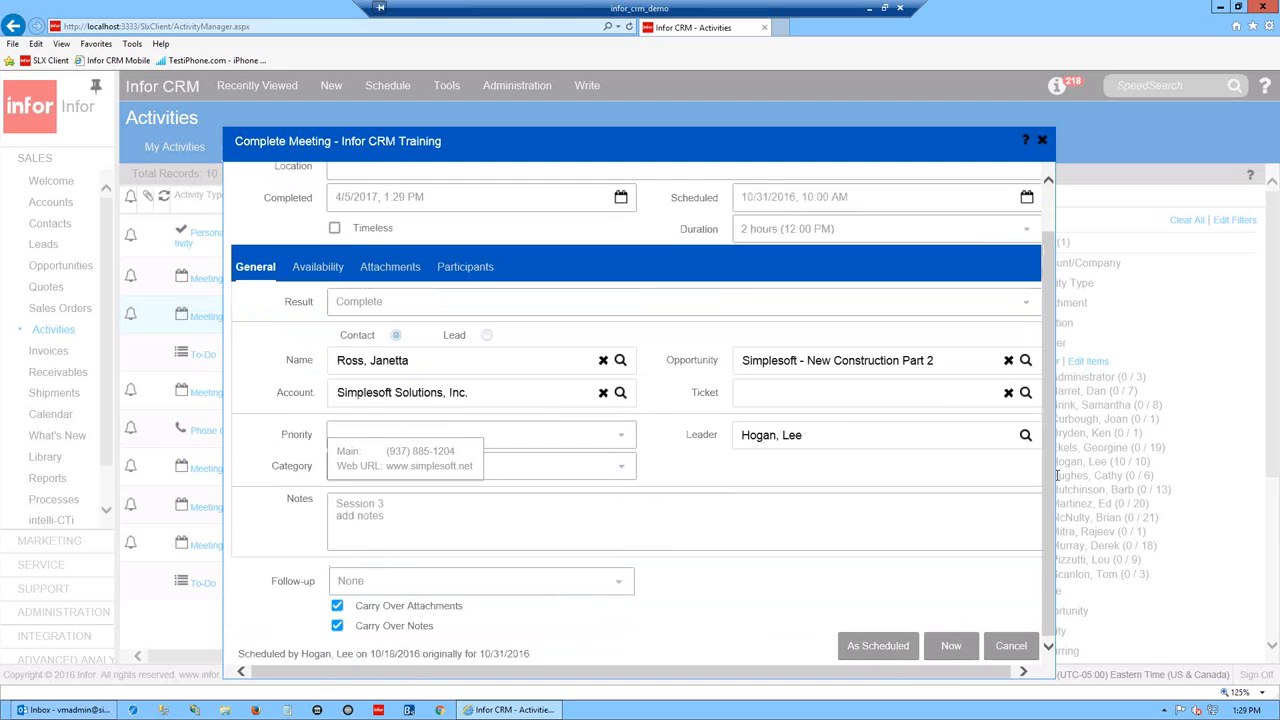
click(890, 646)
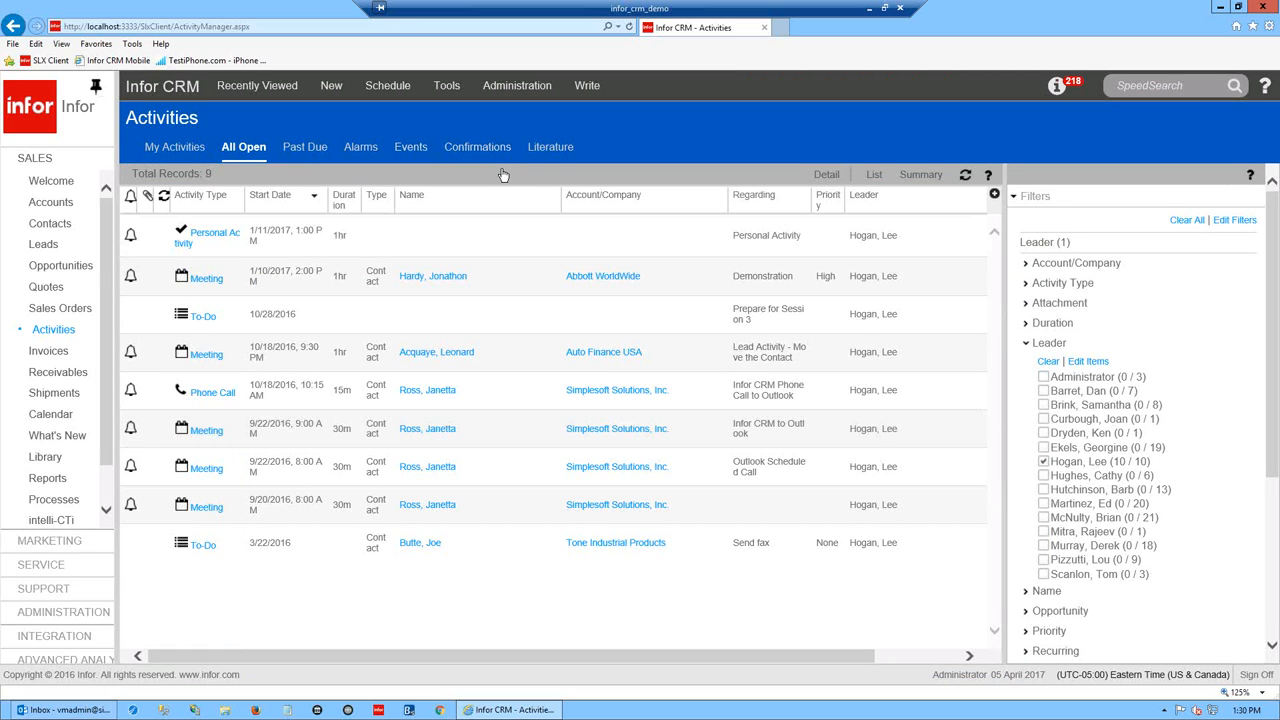
- Browse the Past Due, Events, Confirmations and Literature lists, then return to My Activities
click(310, 154)
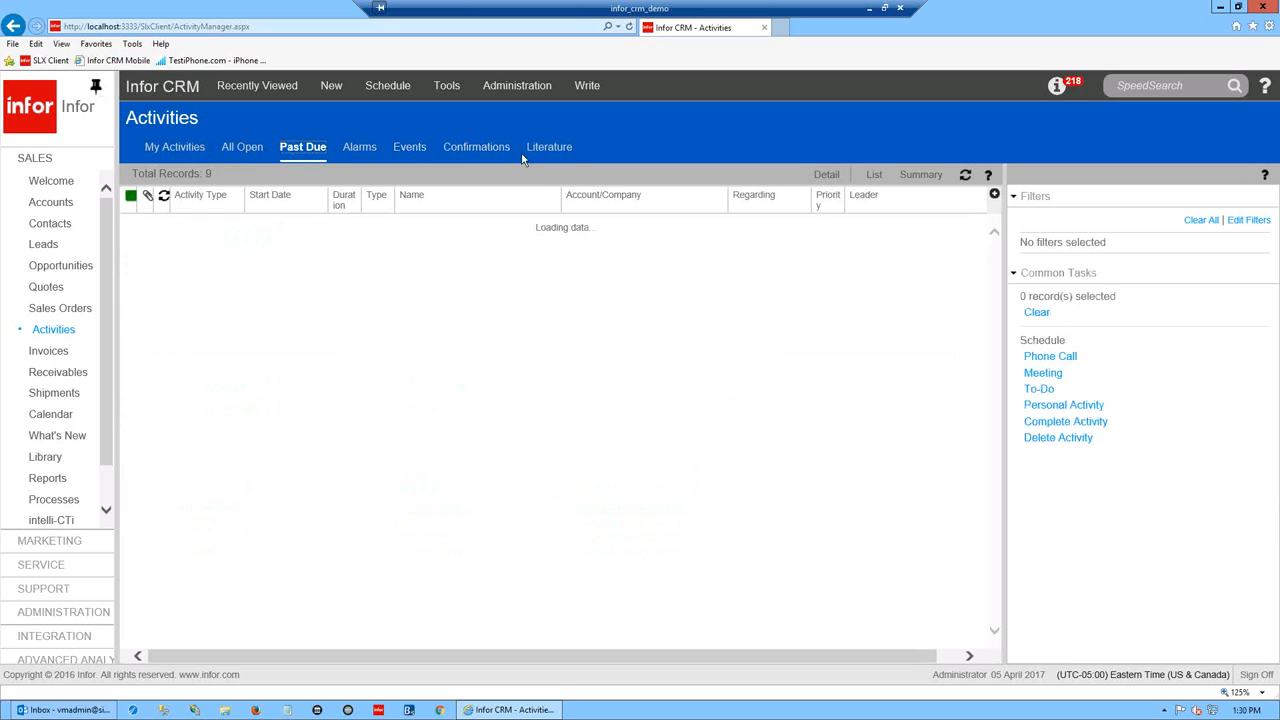
click(410, 148)
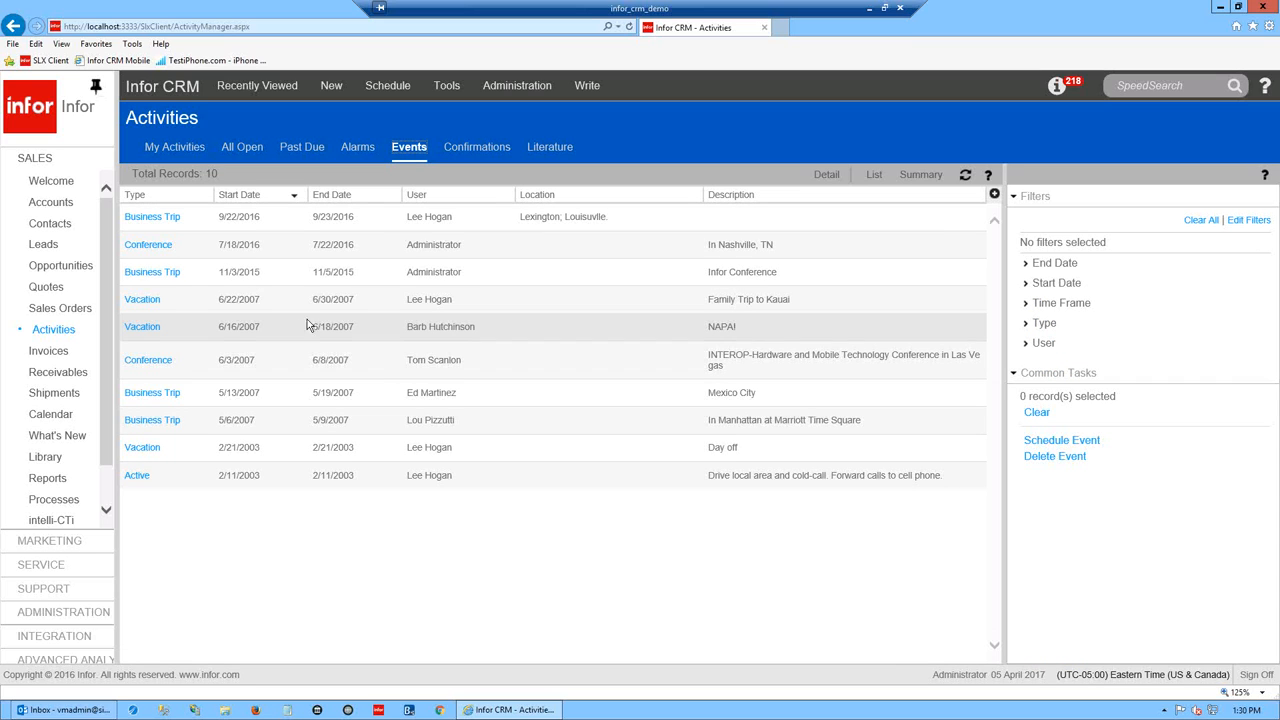
click(467, 150)
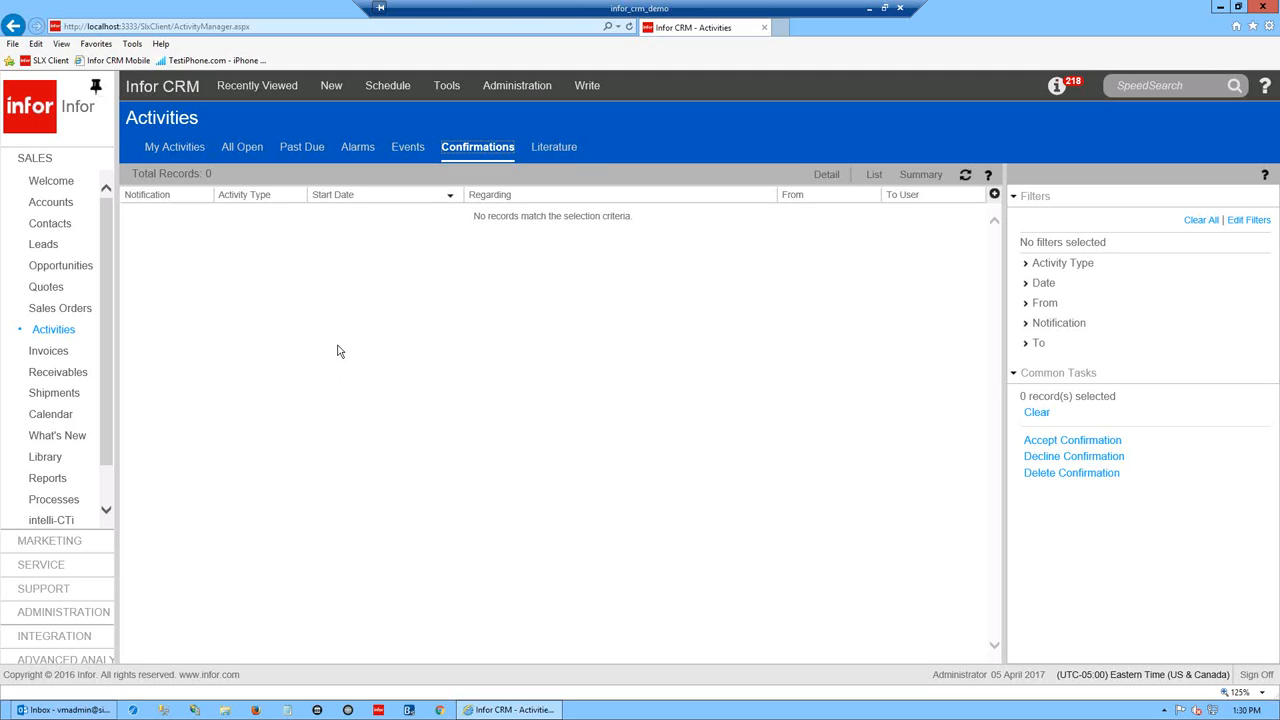
click(573, 152)
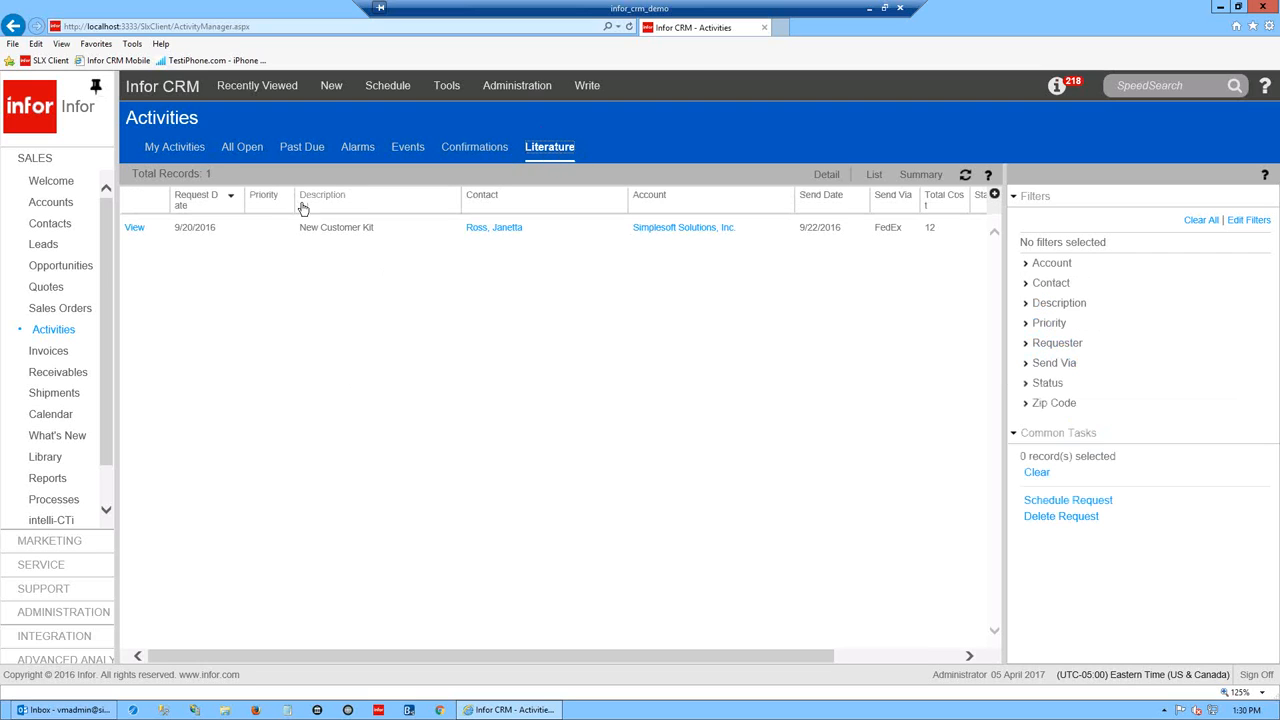
click(170, 143)
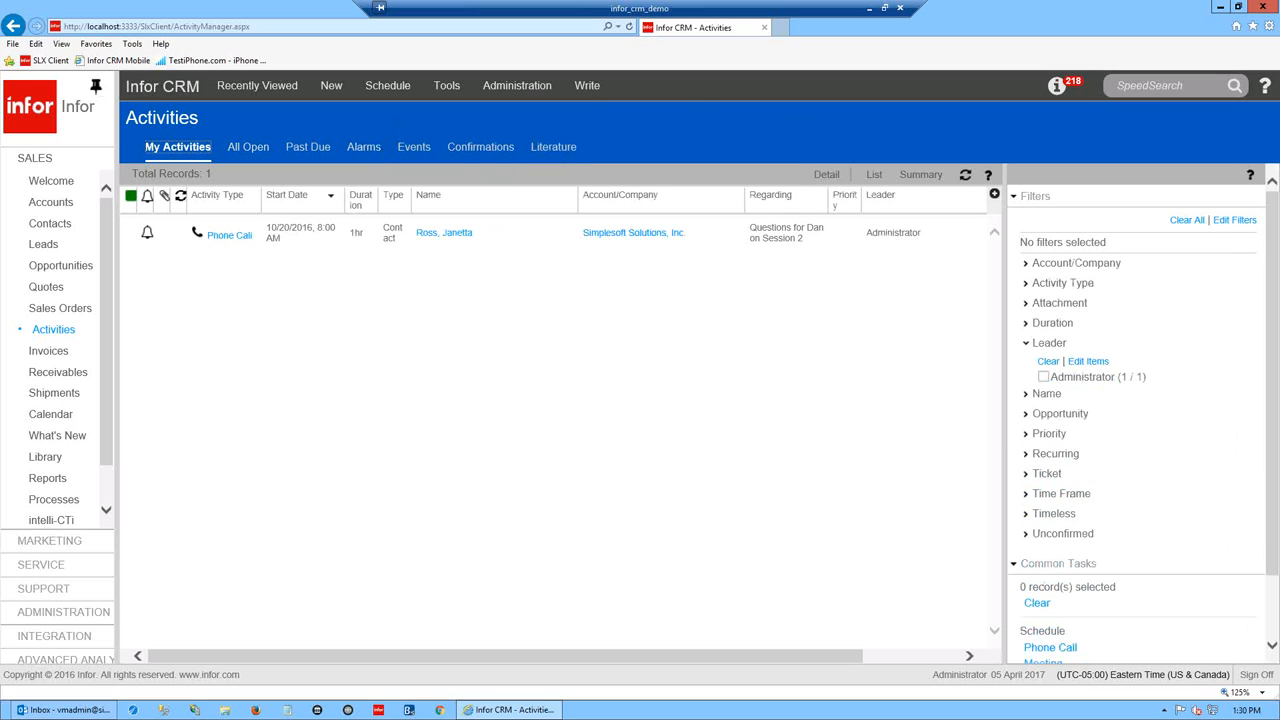
click(1026, 343)
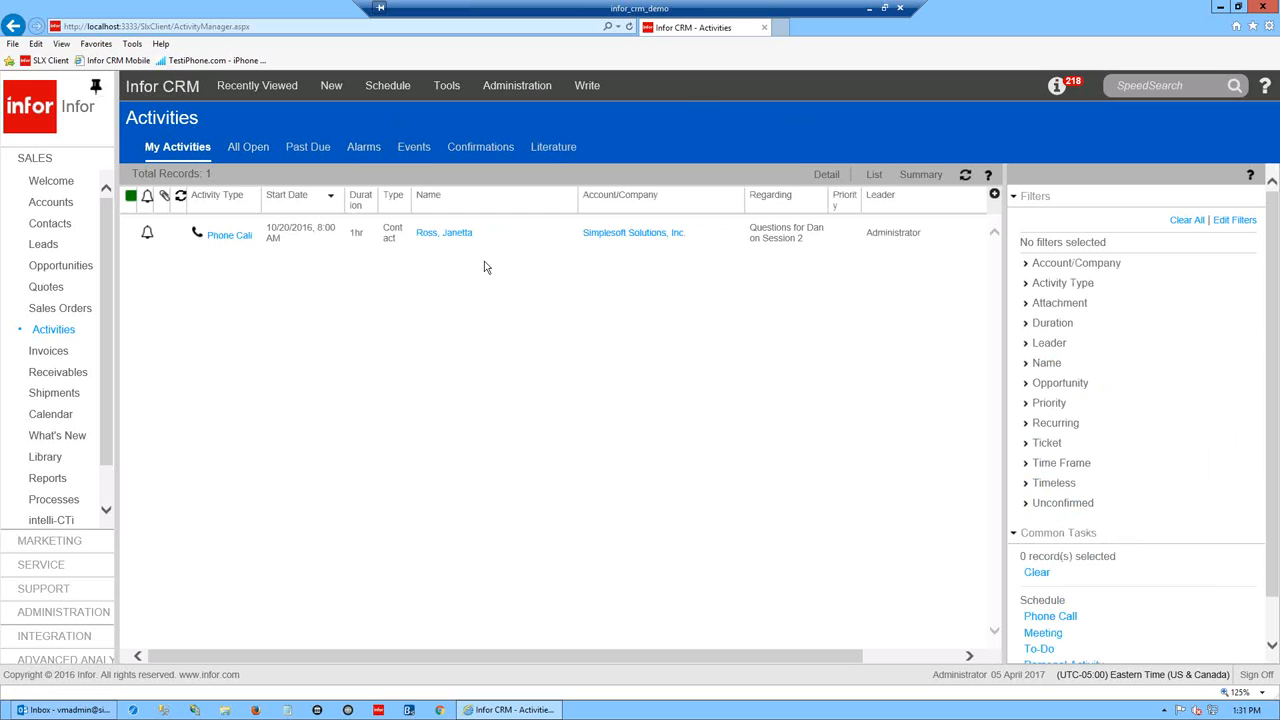
click(376, 235)
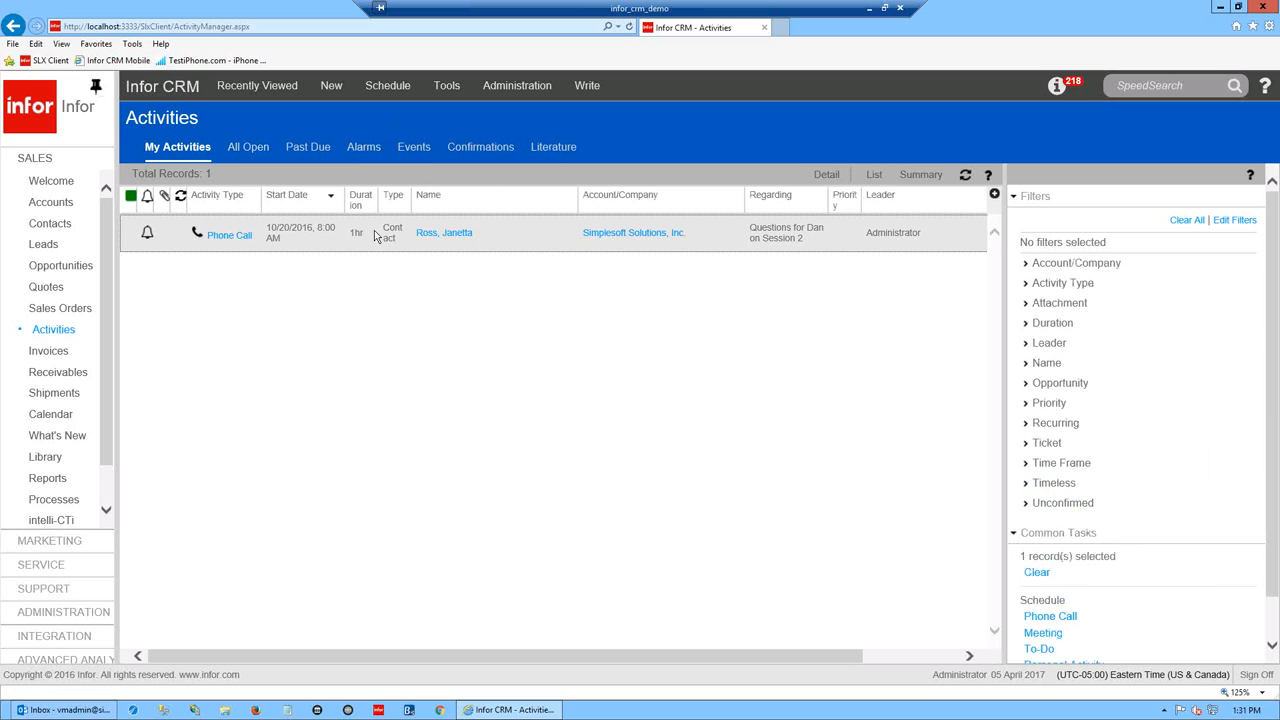
right_click(376, 235)
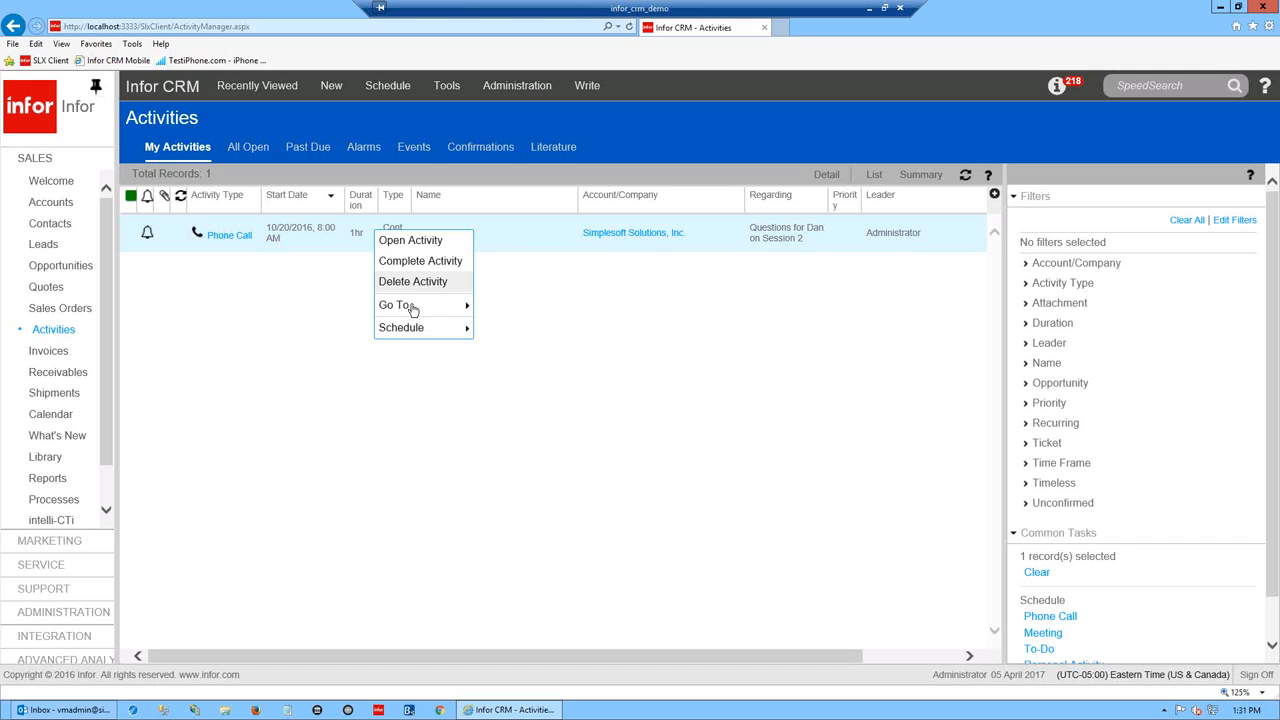
mouse_move(403, 309)
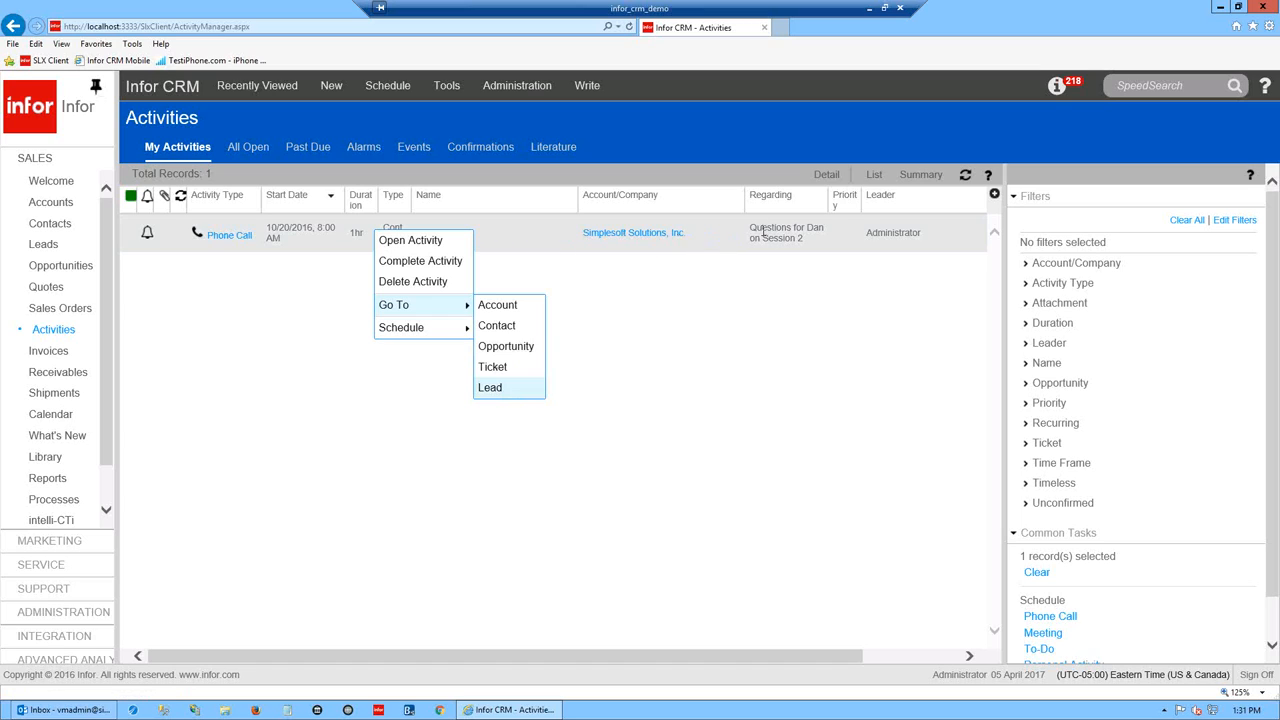
mouse_move(390, 334)
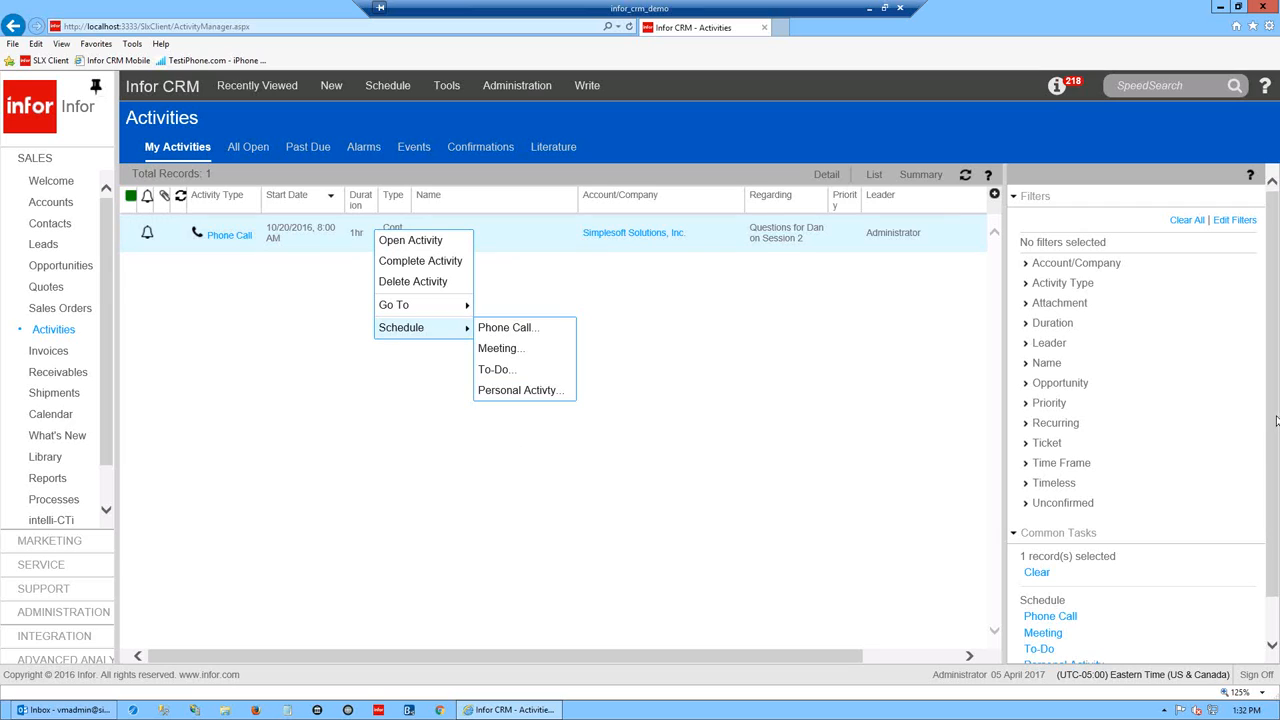
scroll(1276, 425, down, 2)
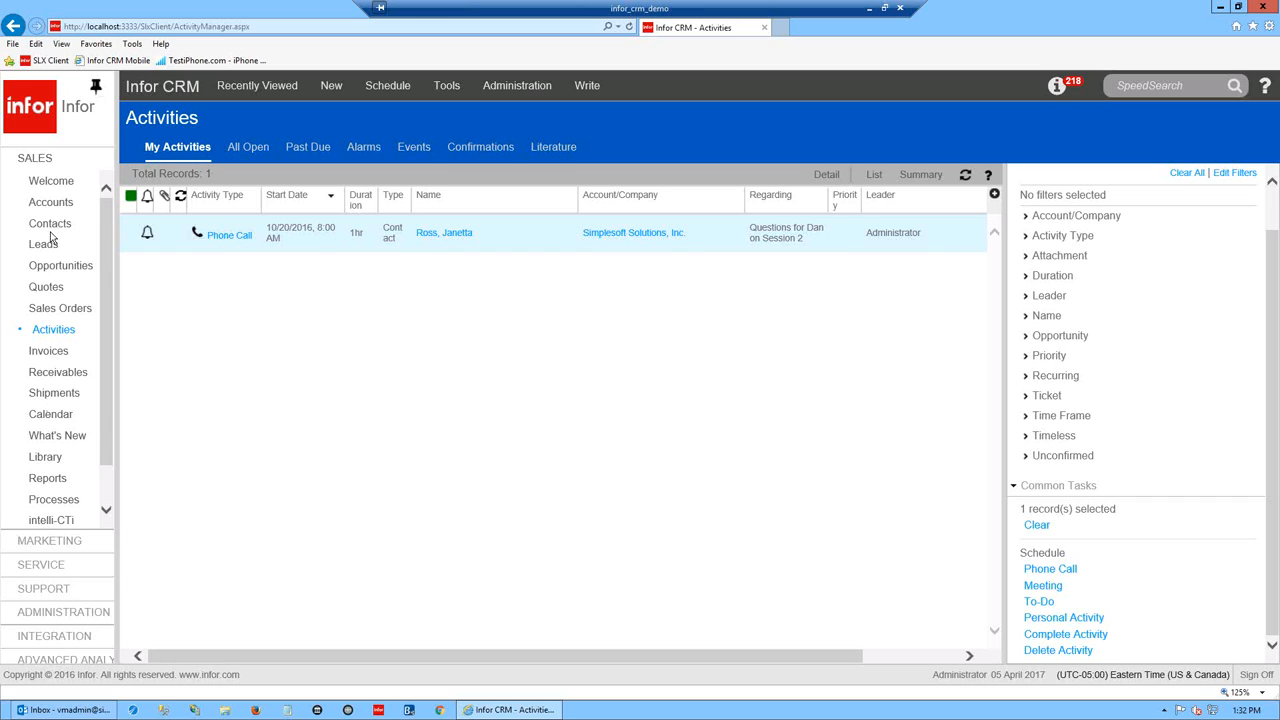
- Open the Calendar in month view and page back to November 2016
click(48, 414)
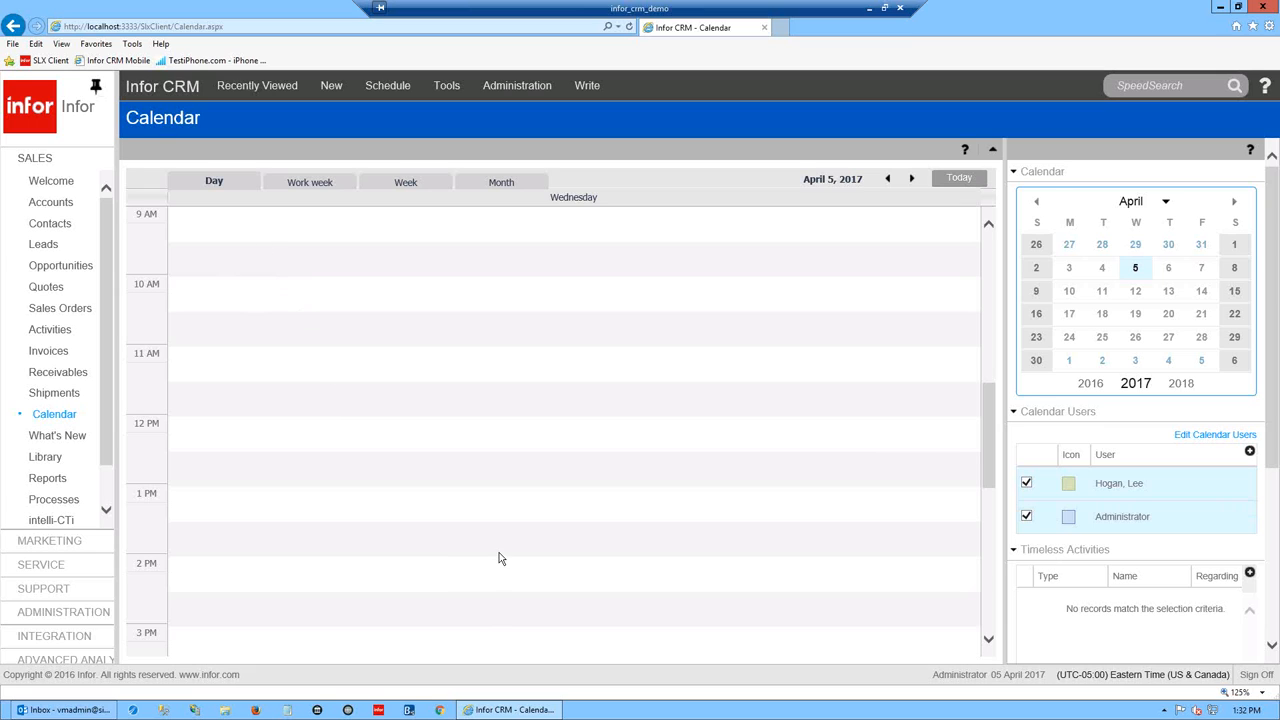
click(485, 185)
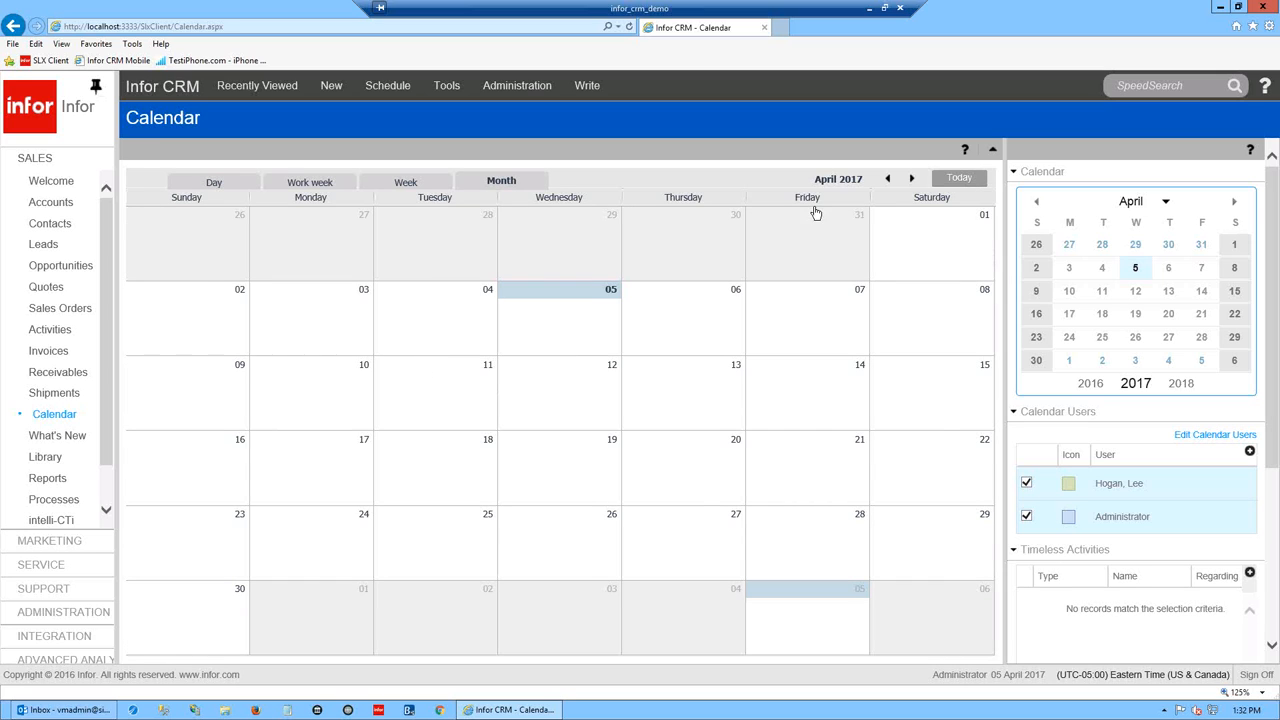
click(912, 181)
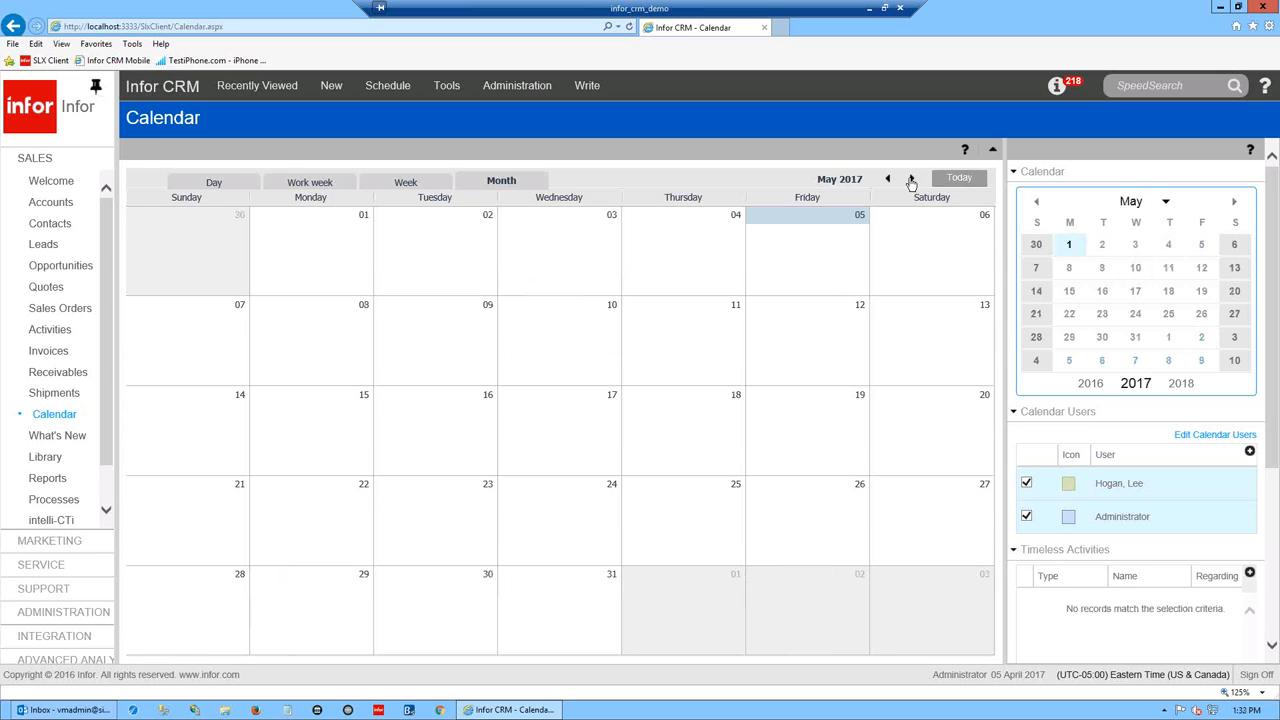
click(887, 181)
click(887, 181)
click(888, 181)
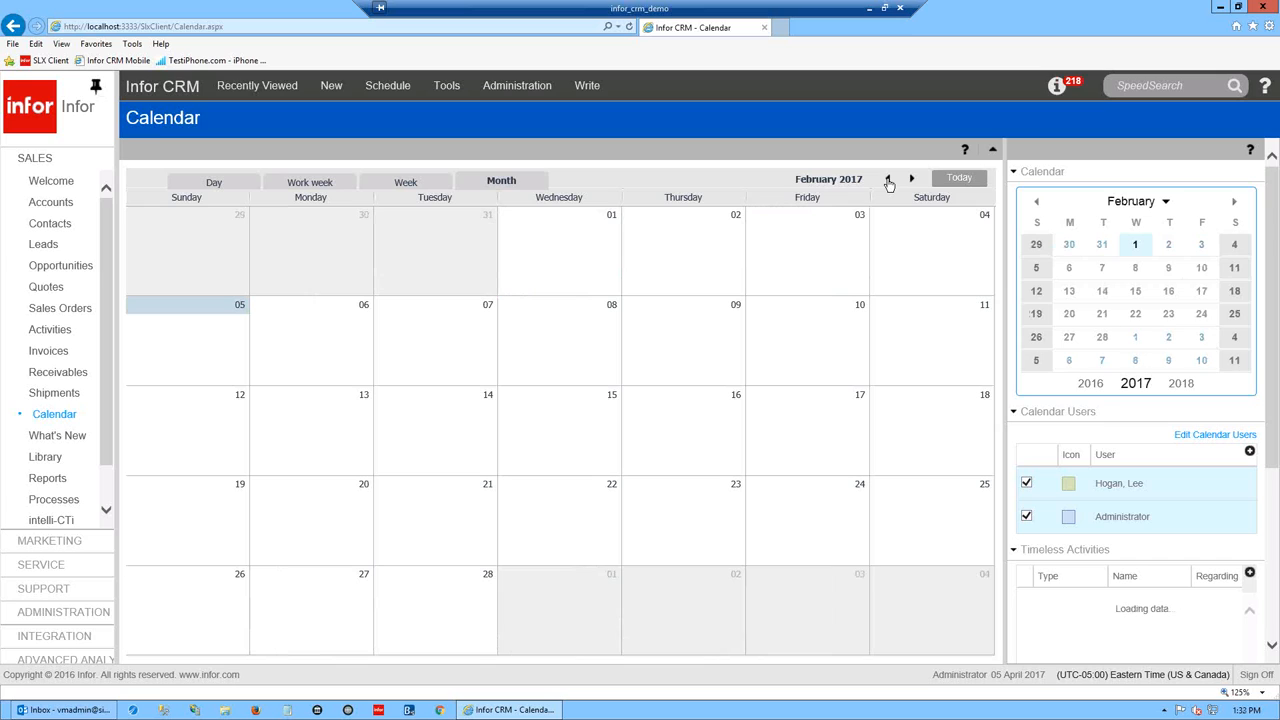
click(888, 181)
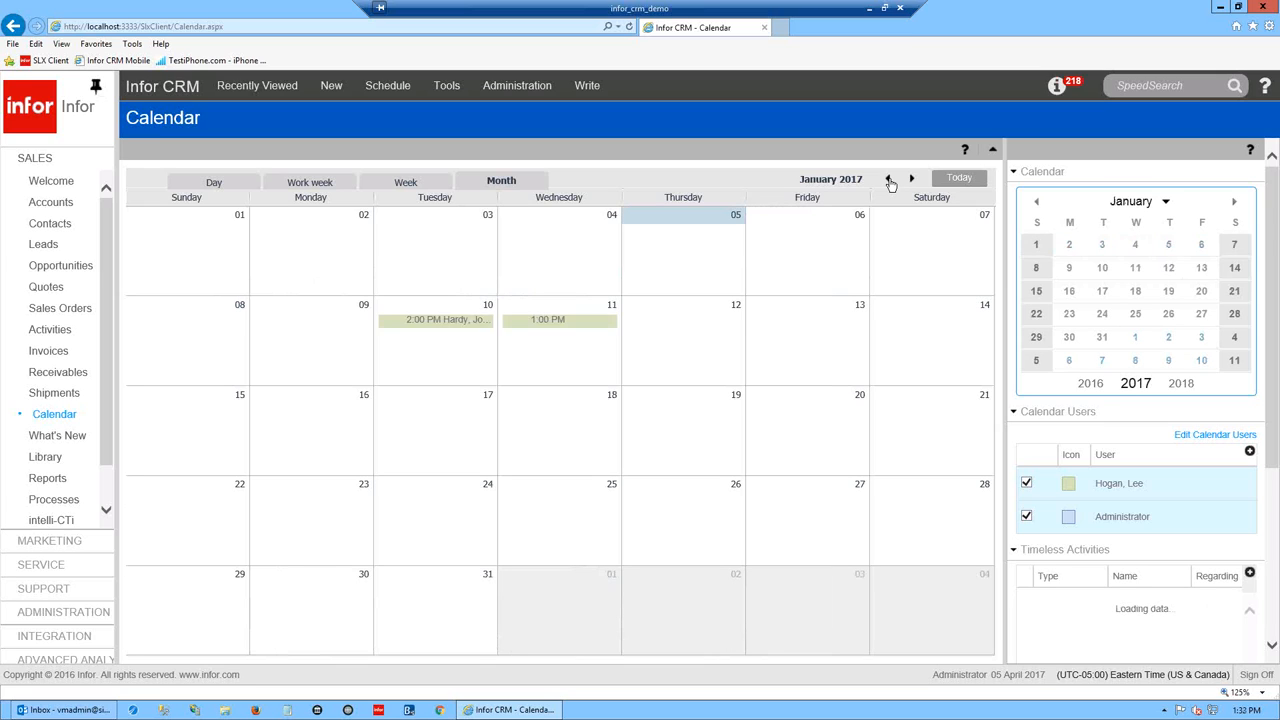
click(888, 181)
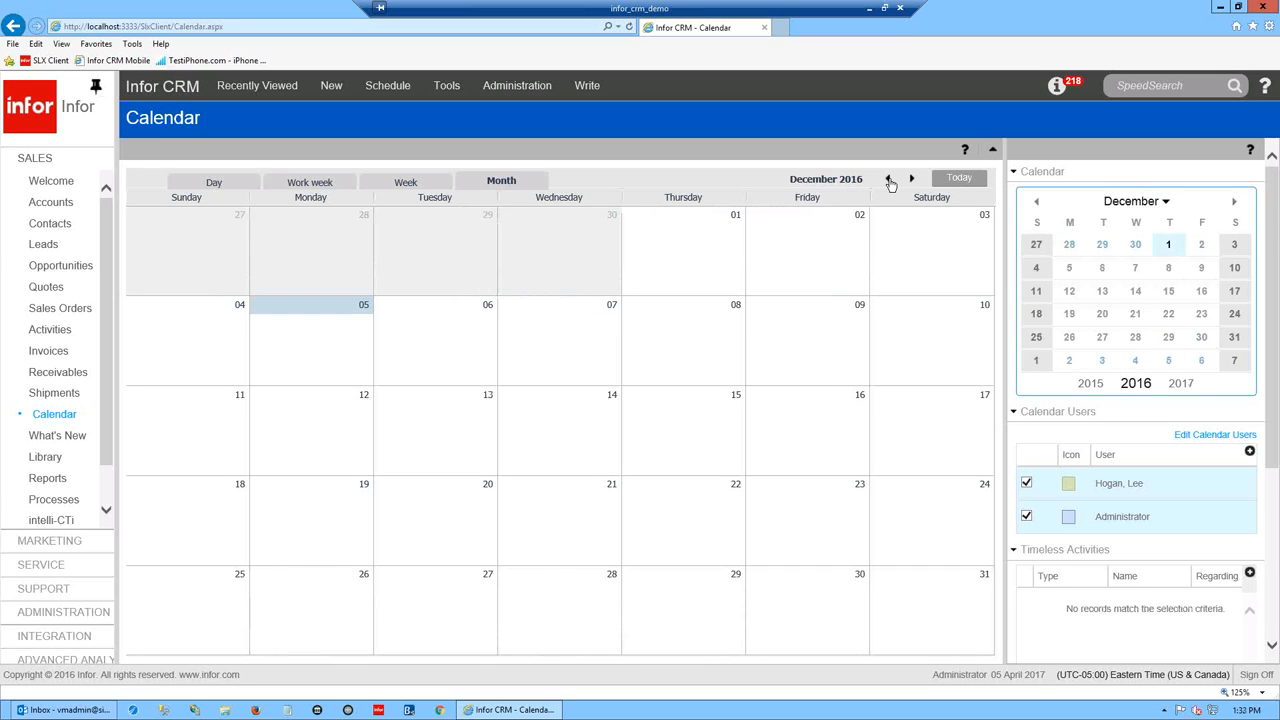
click(888, 181)
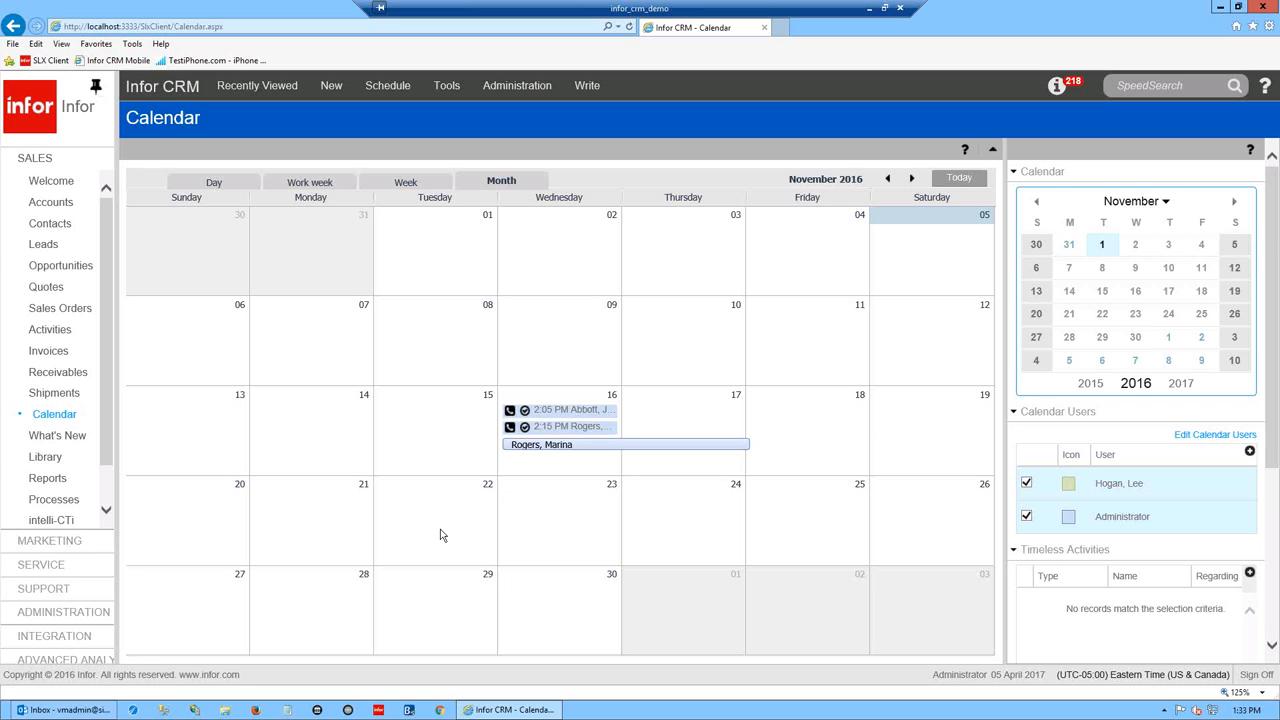
mouse_move(520, 448)
scroll(1165, 386, down, 3)
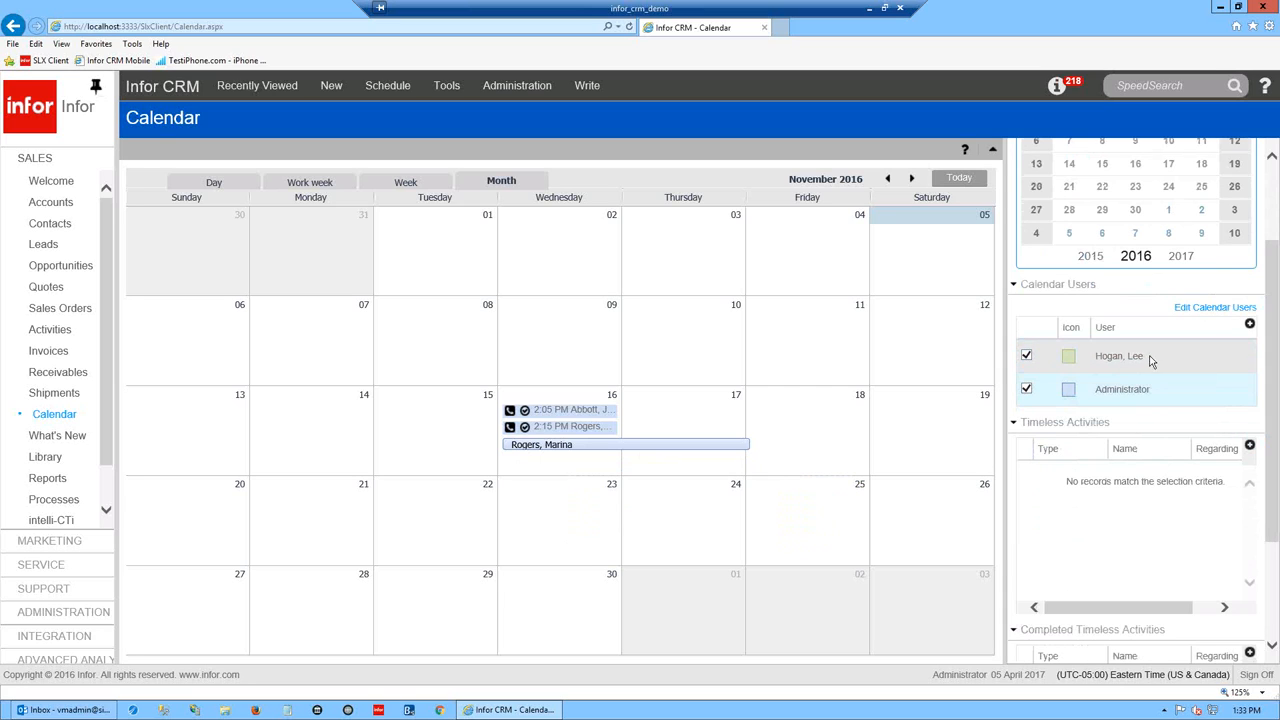
- Hide and re-show the Administrator's activities, then check several users in the Calendar Users editor
click(1026, 390)
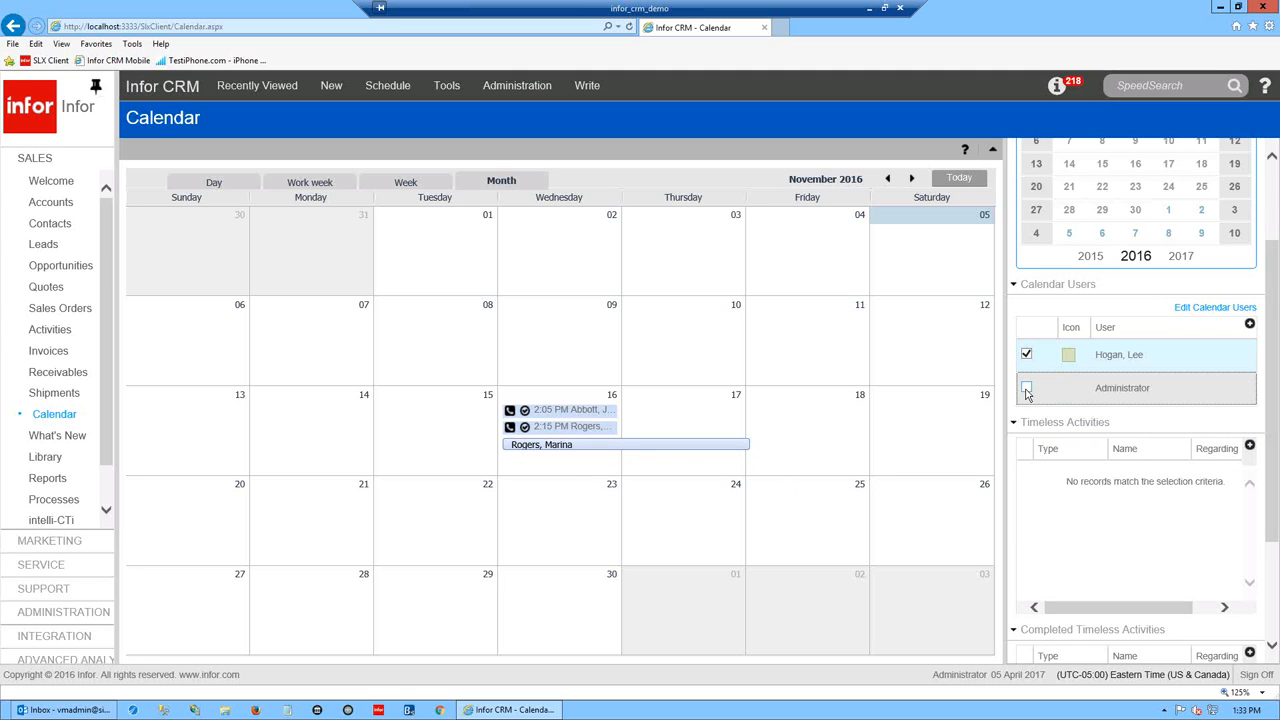
click(1027, 389)
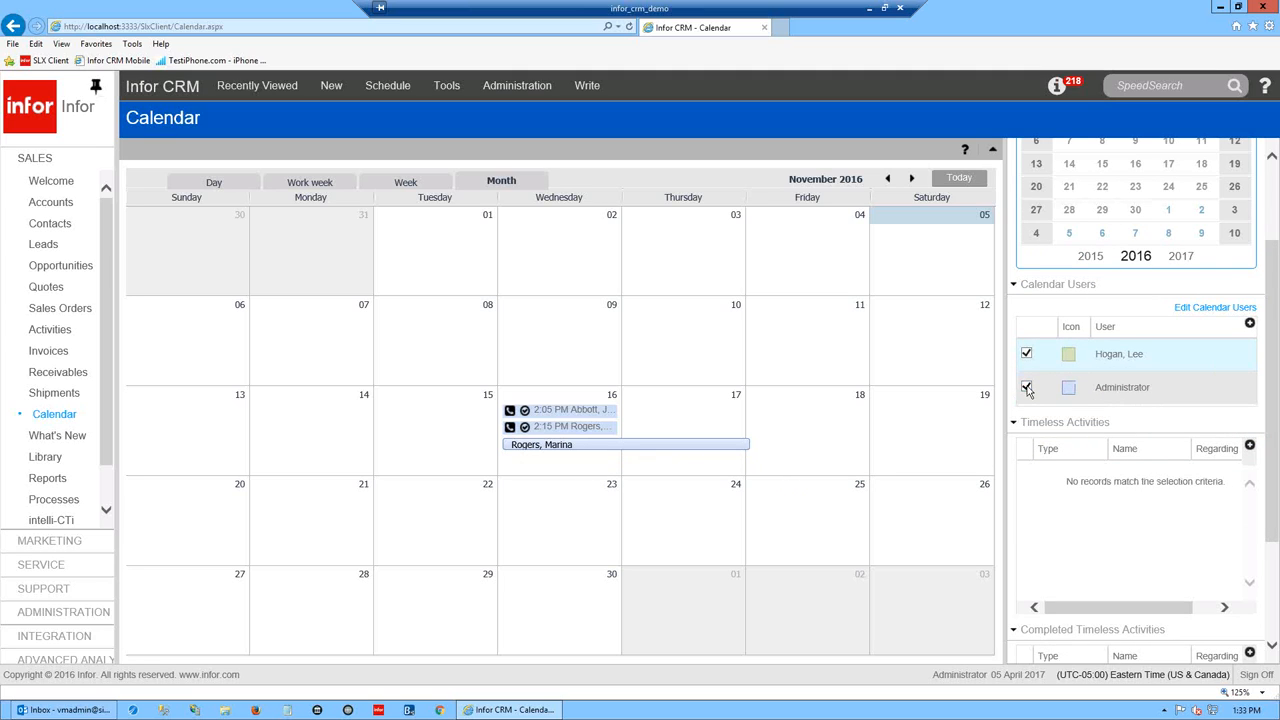
click(1250, 328)
click(1229, 310)
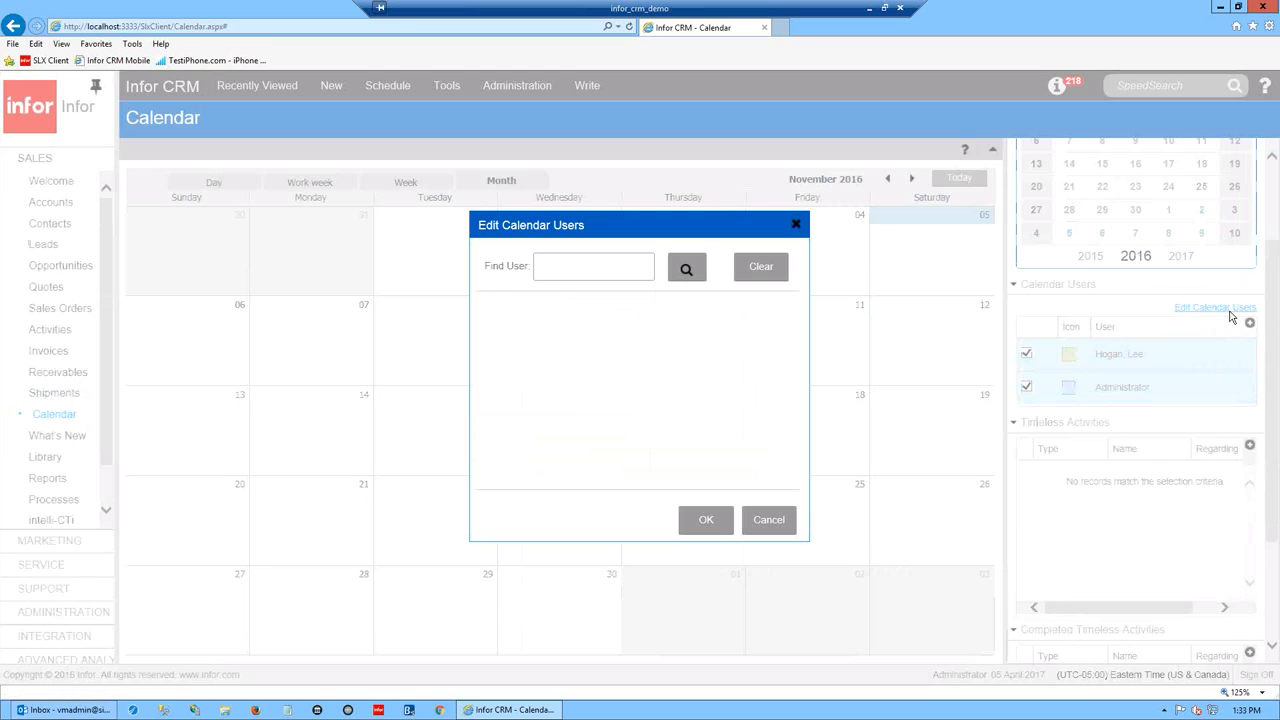
click(494, 318)
click(493, 334)
click(493, 351)
click(493, 369)
click(493, 386)
click(493, 404)
click(724, 520)
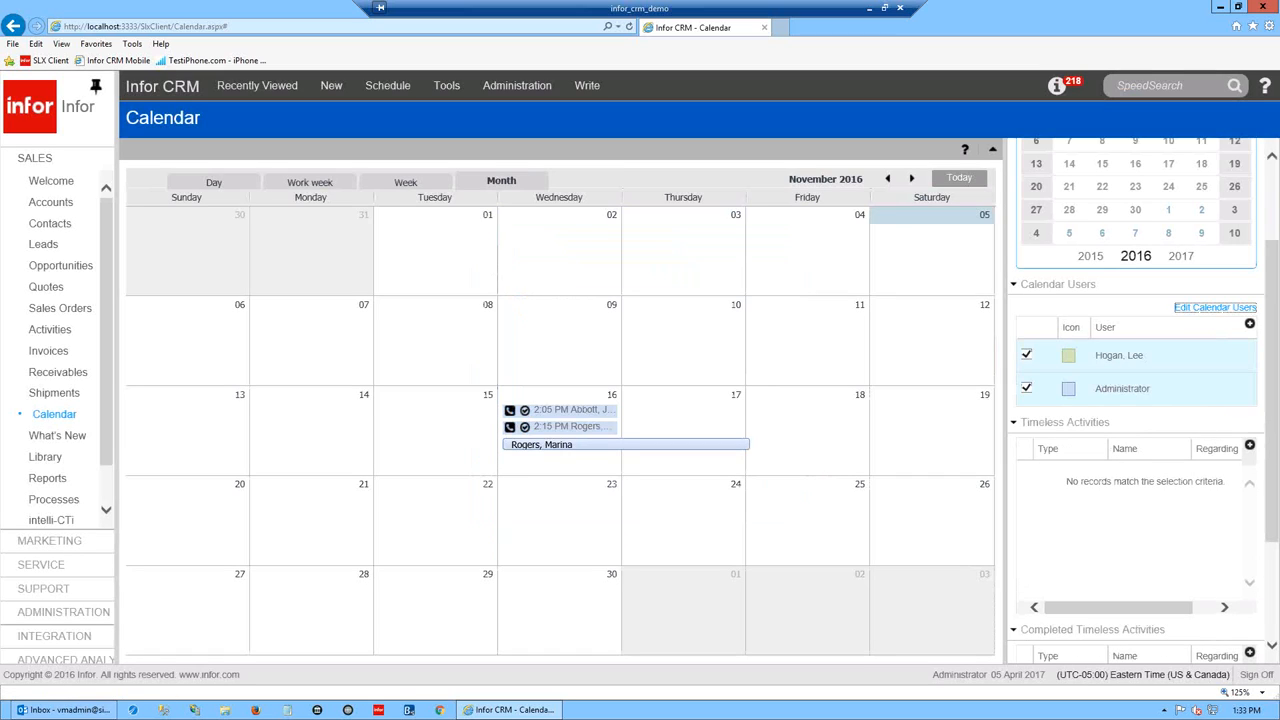
mouse_move(1272, 396)
mouse_down()
mouse_move(1273, 425)
mouse_move(1272, 401)
mouse_up()
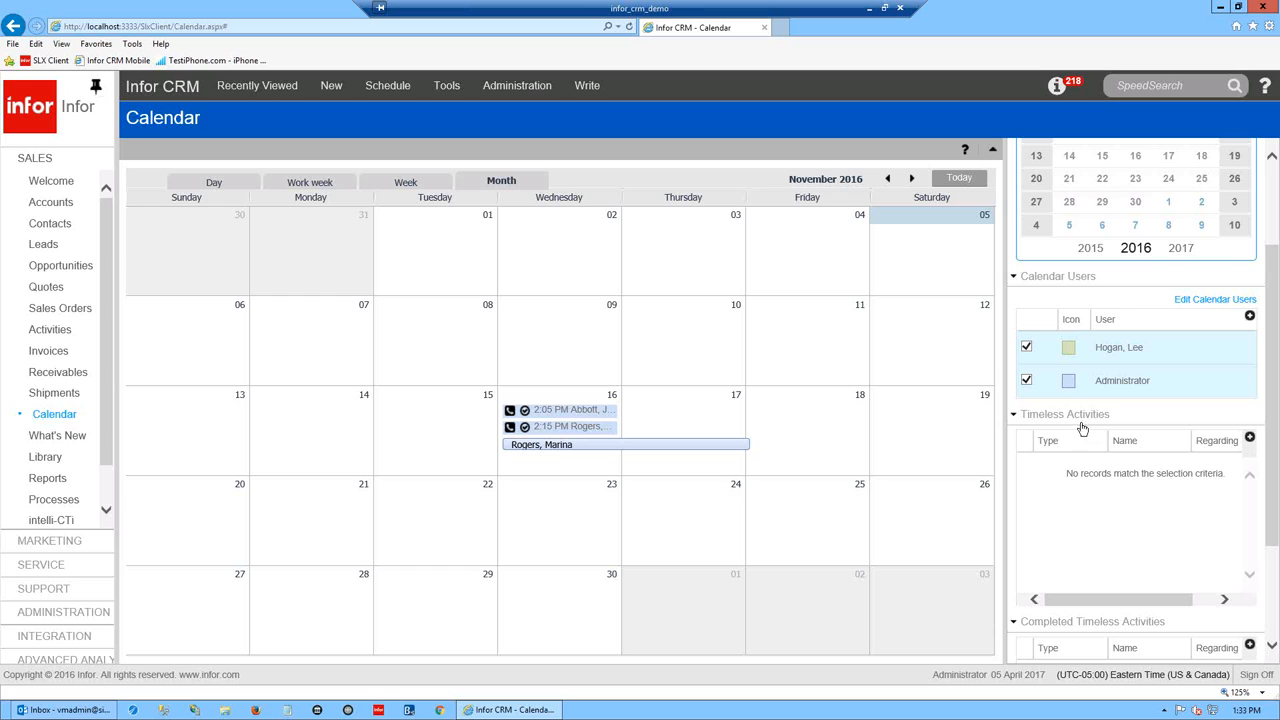
- Move the month calendar to March 2017 via October 2016 and the current month
click(888, 179)
click(943, 178)
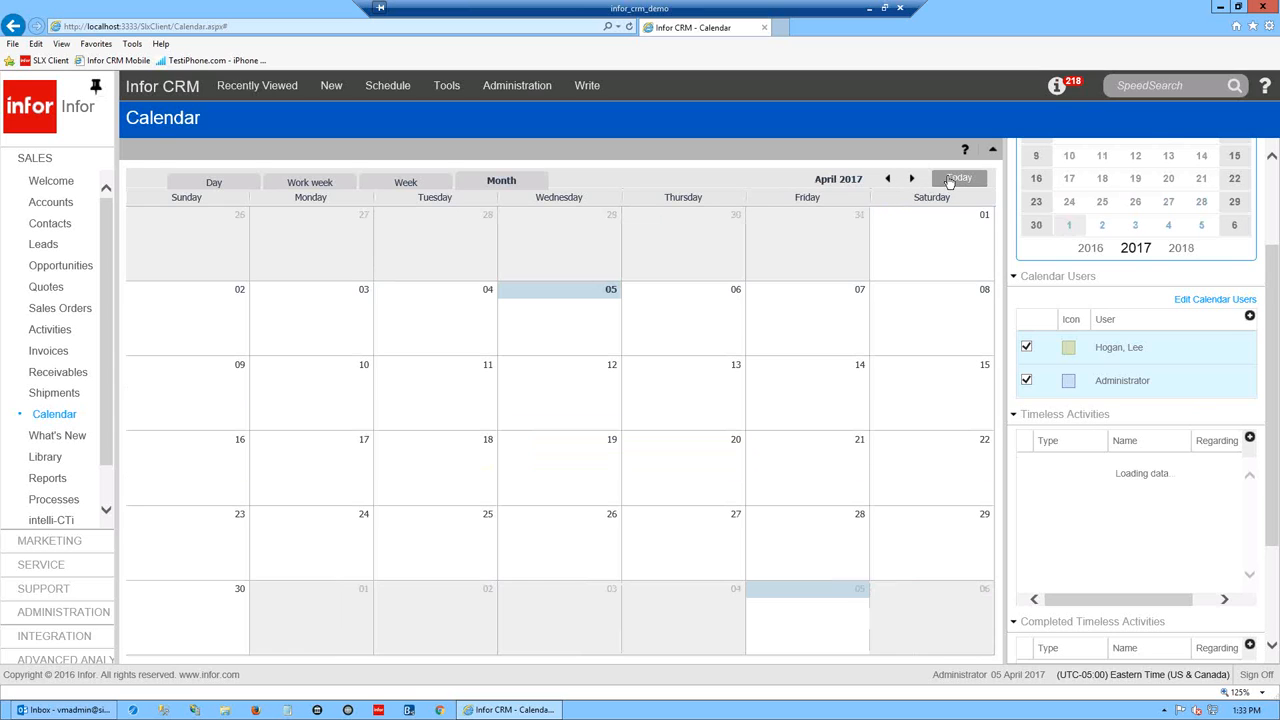
click(888, 179)
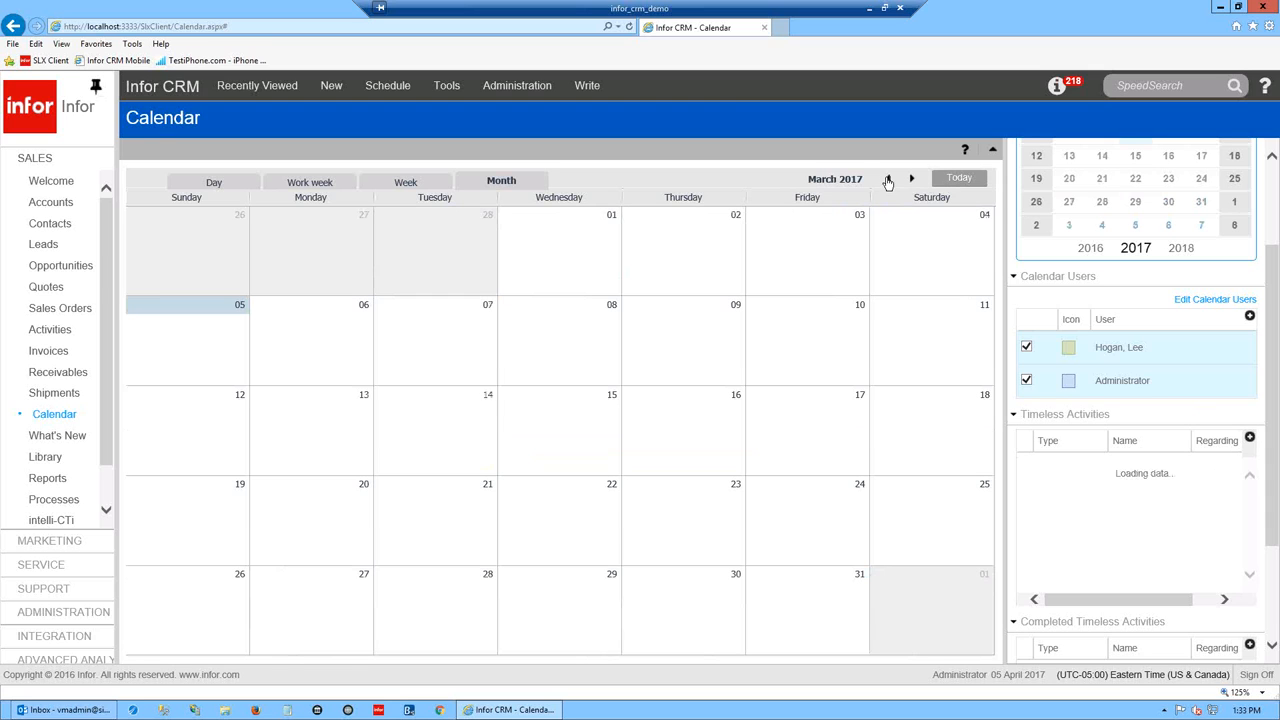
- Add two colleagues to Calendar Users and show the first colleague's activities
click(1212, 301)
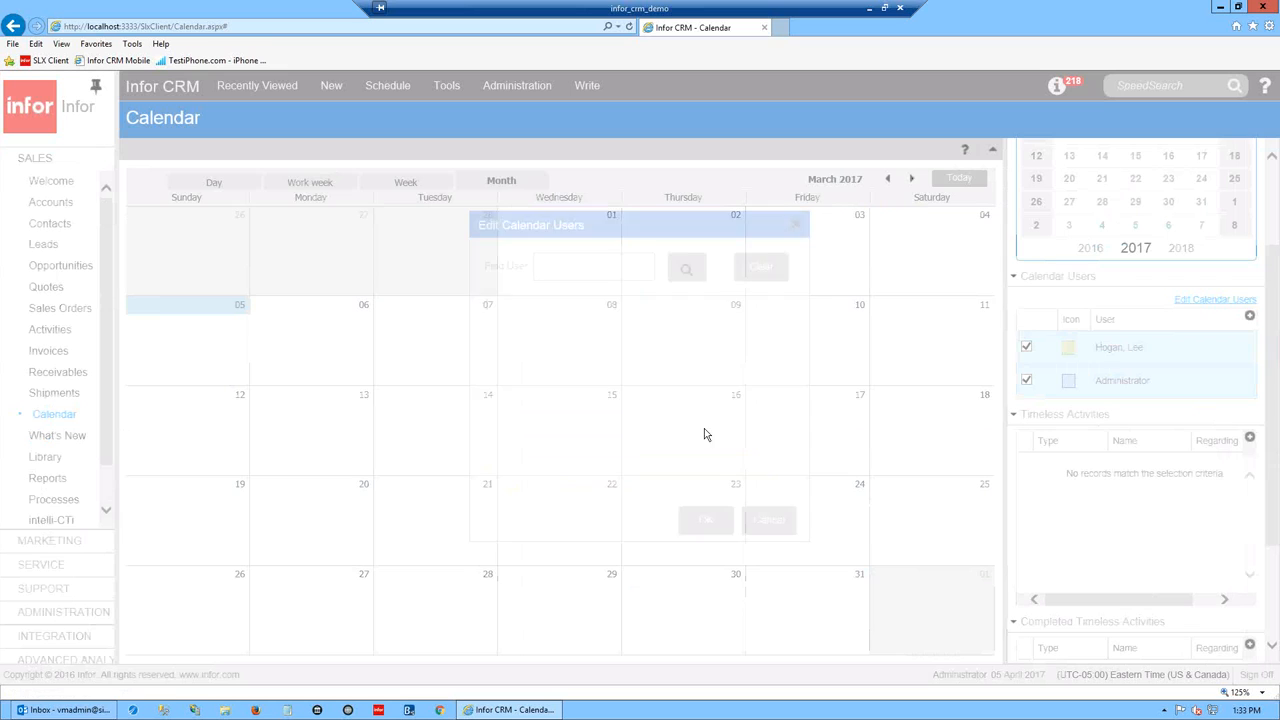
click(494, 318)
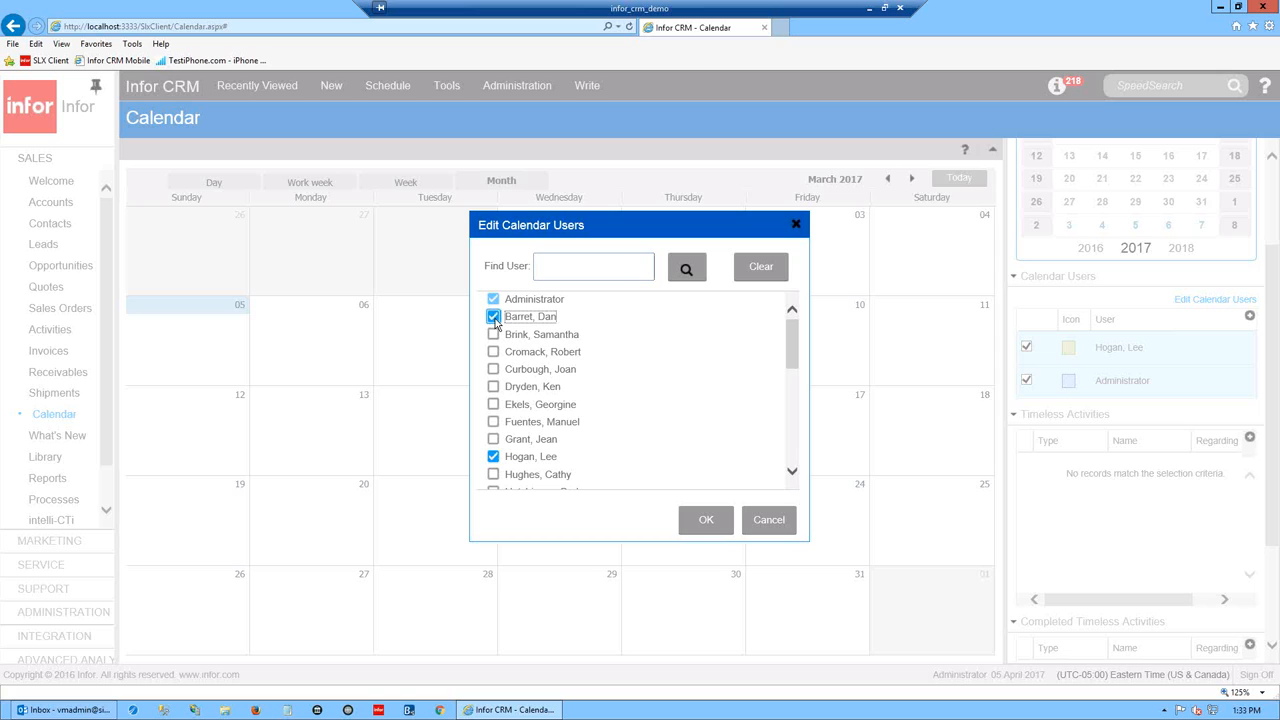
click(493, 334)
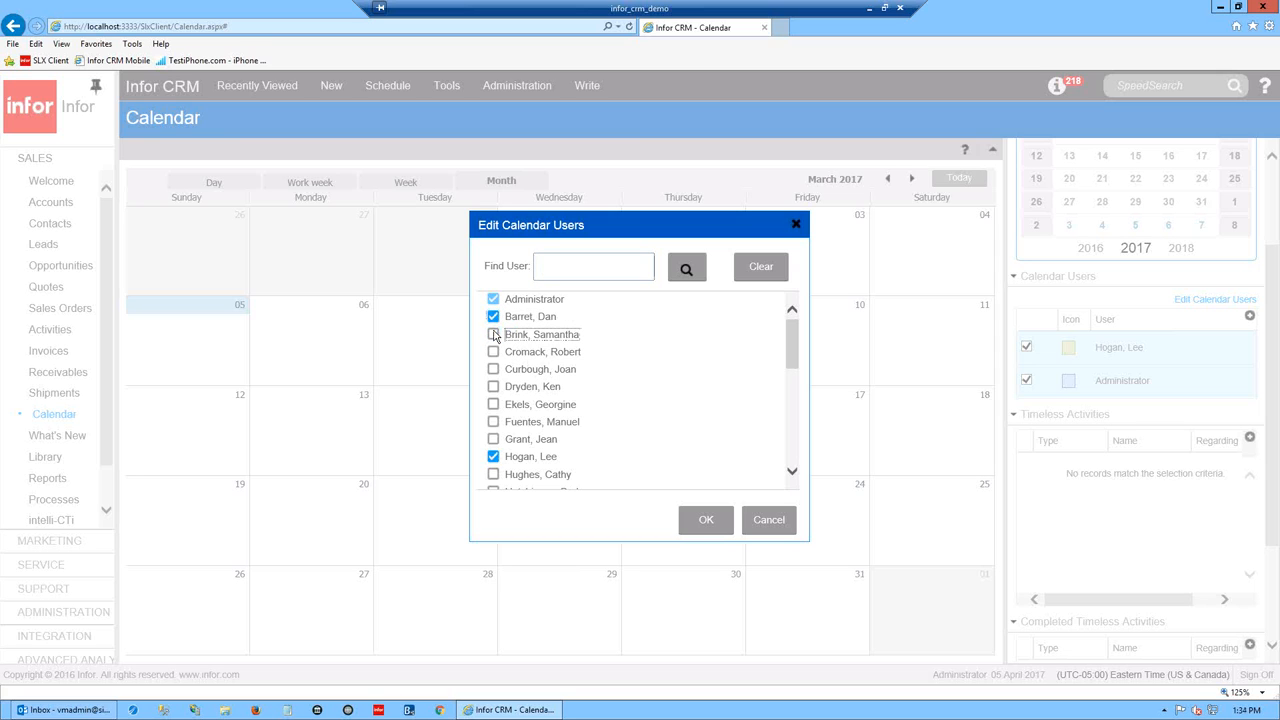
click(714, 520)
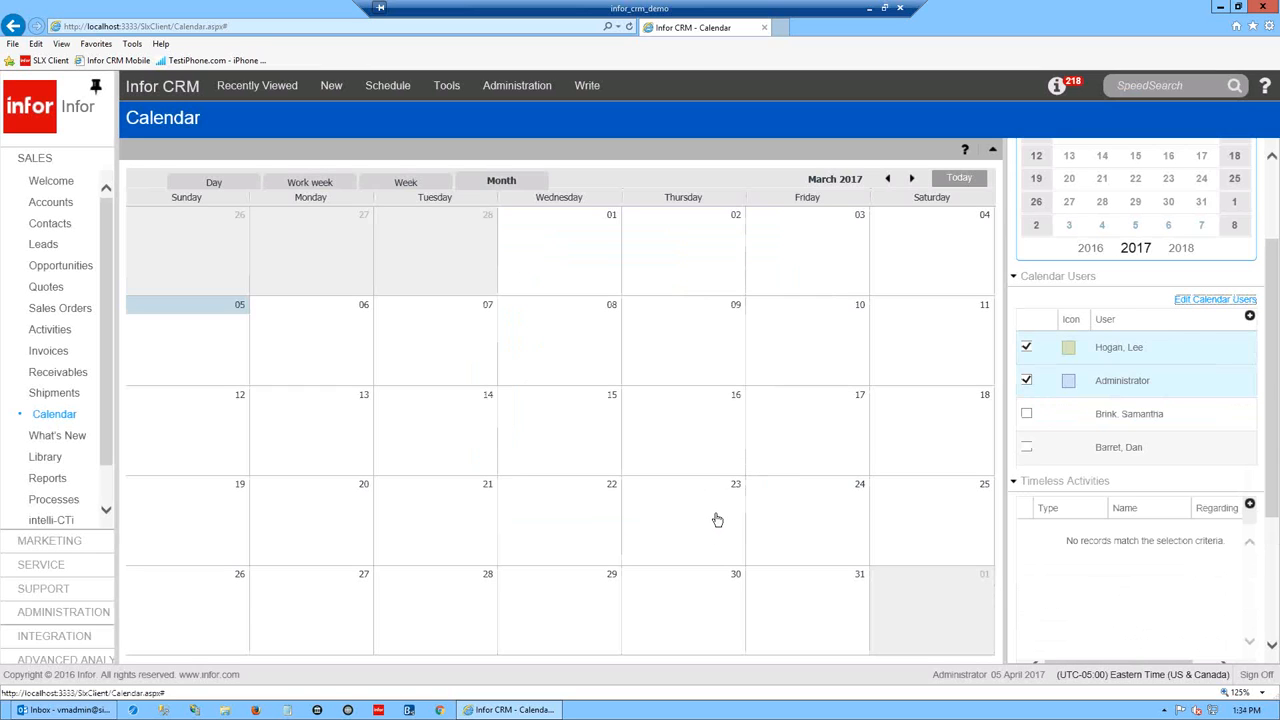
click(1026, 413)
- Show the second colleague's activities and browse the months between February and May 2017
click(1026, 450)
click(888, 179)
click(912, 179)
click(912, 179)
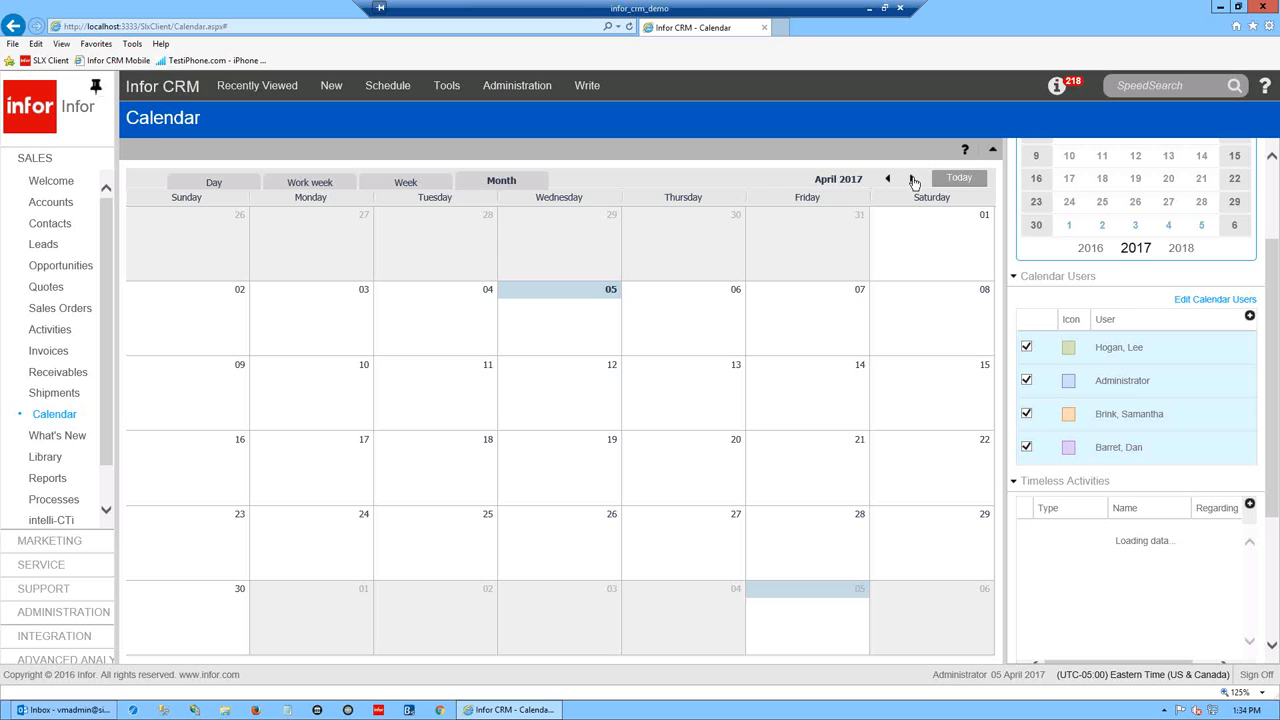
click(912, 180)
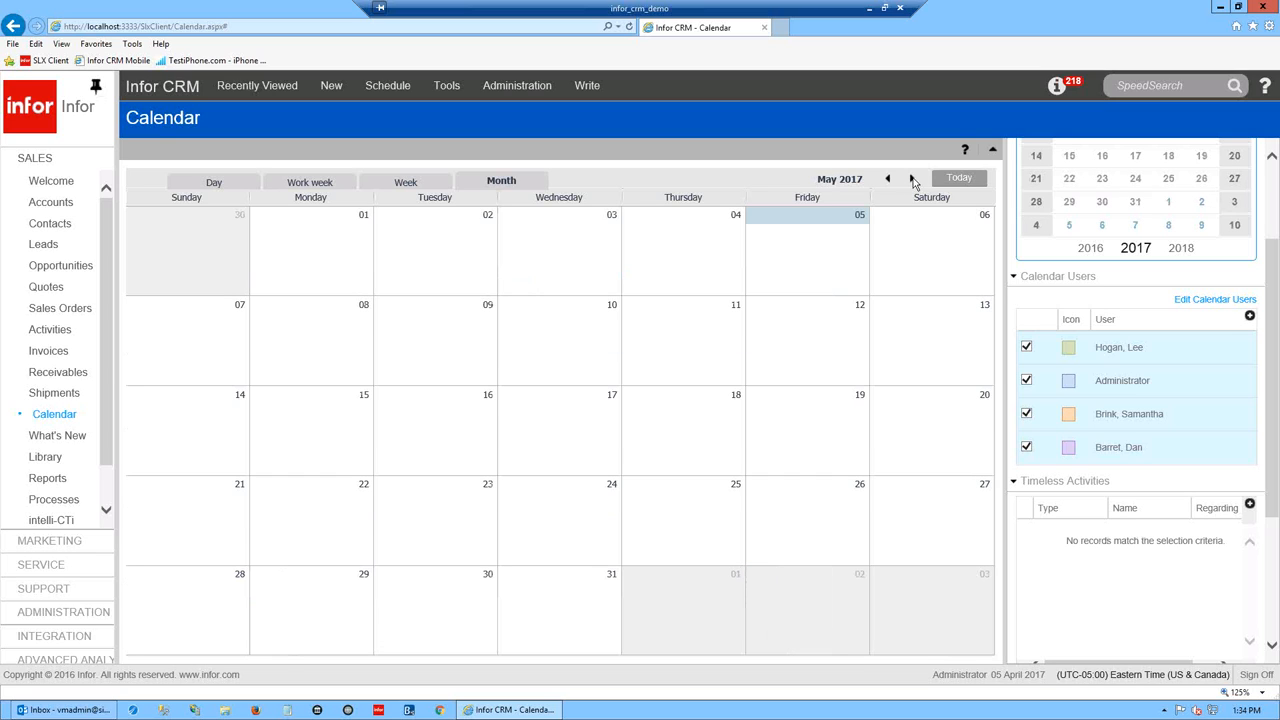
click(888, 180)
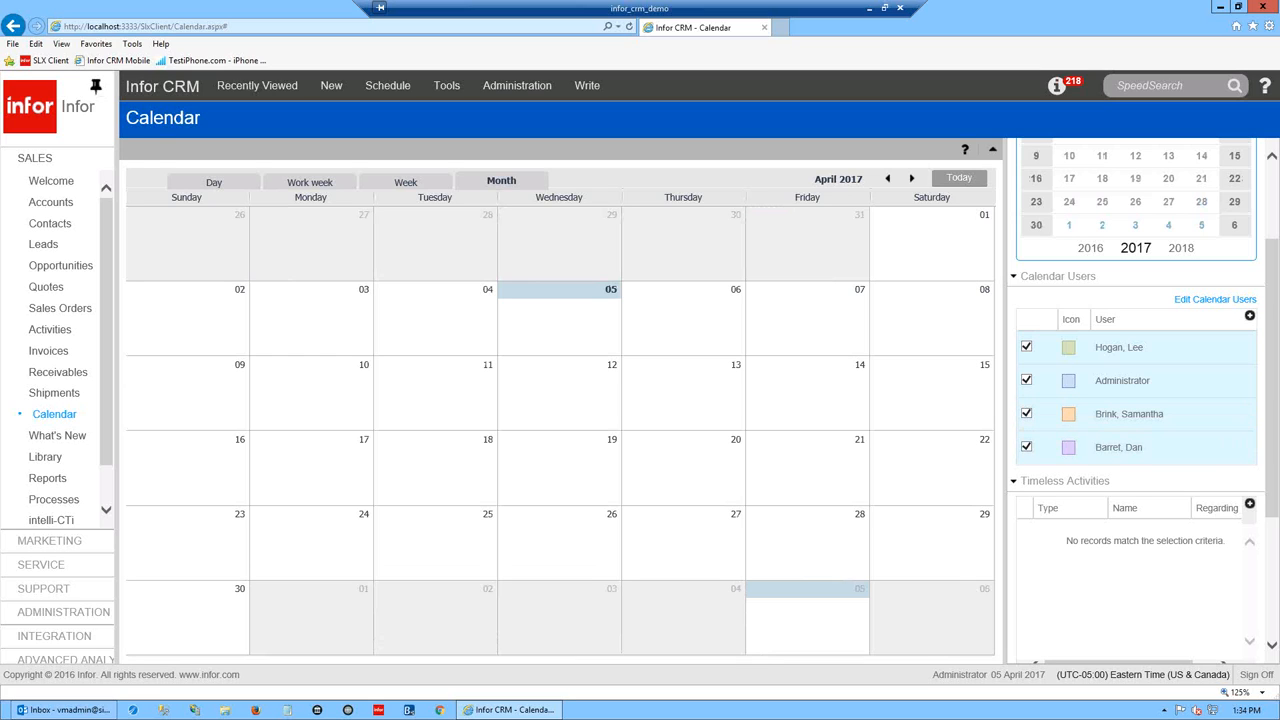
- Step back month by month from April 2017 to September 2016
click(888, 180)
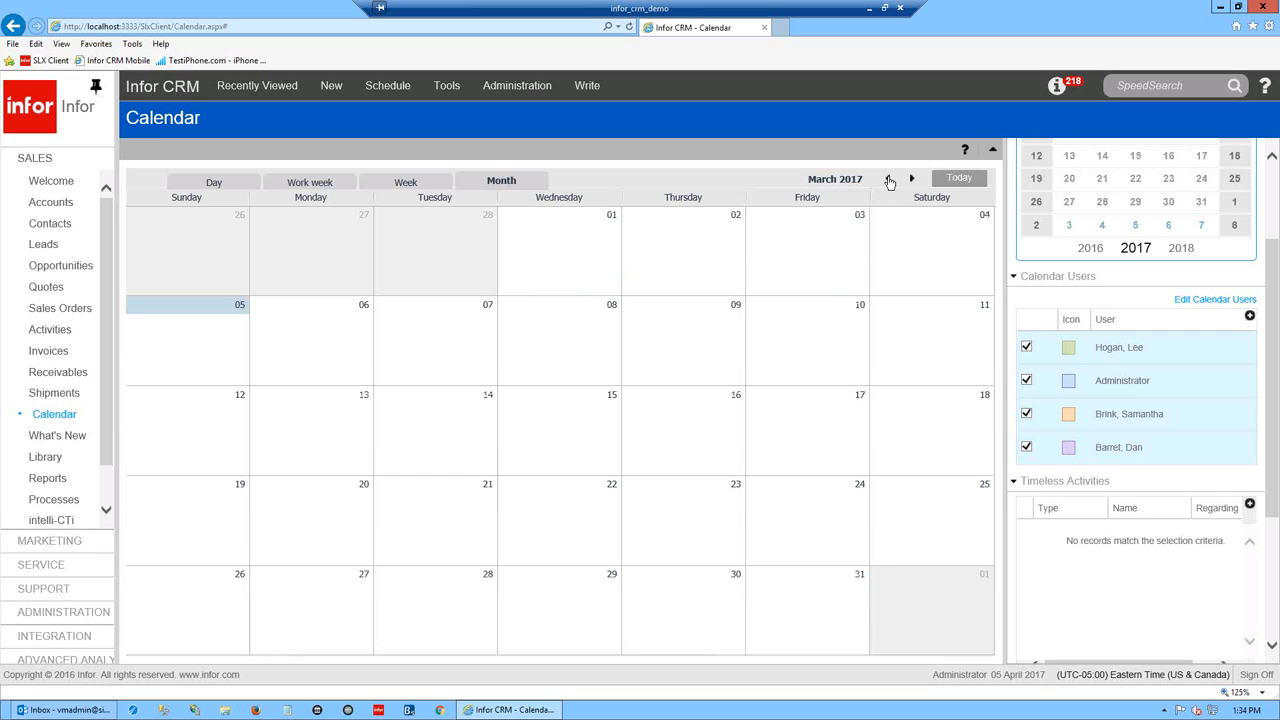
click(888, 180)
click(888, 180)
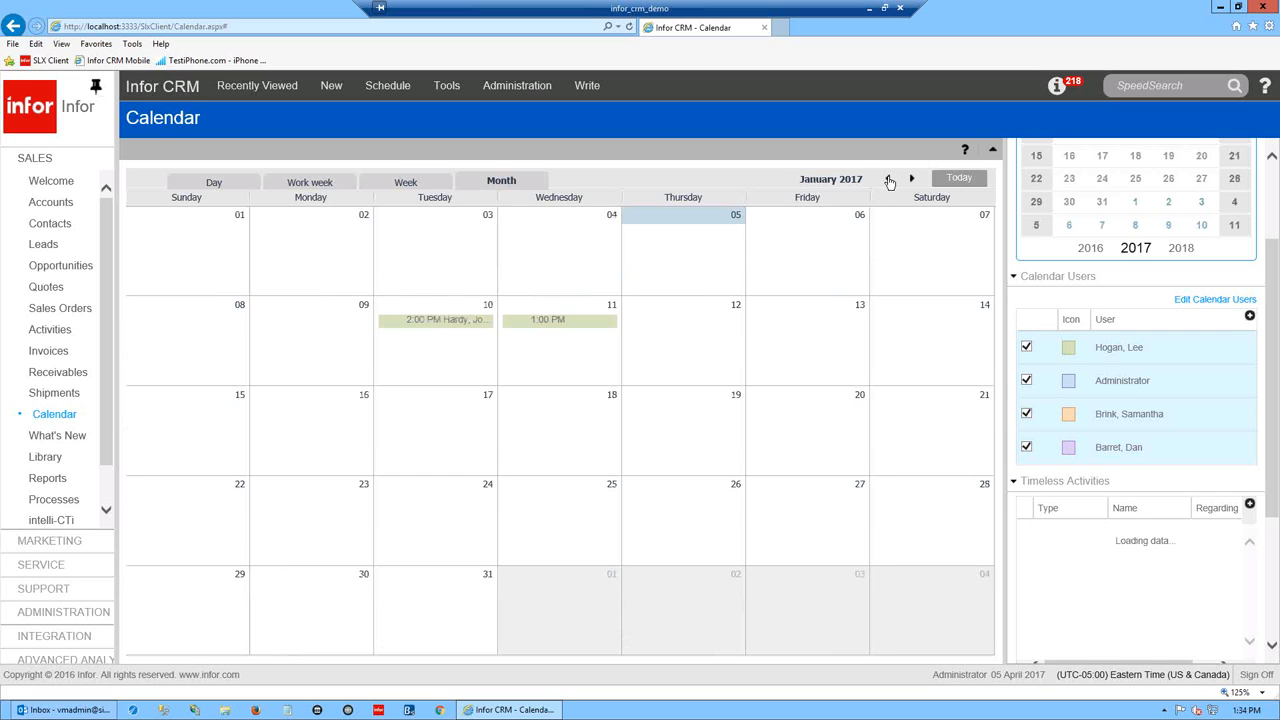
click(888, 180)
click(888, 180)
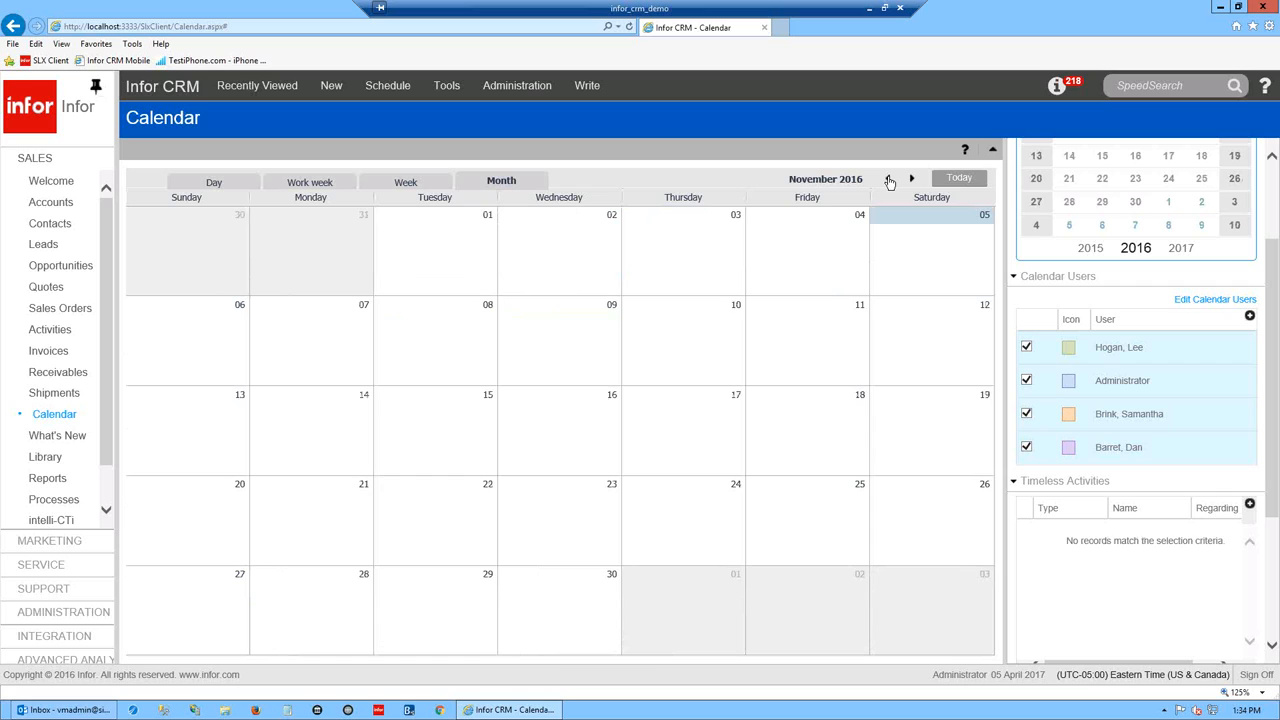
click(888, 180)
click(888, 180)
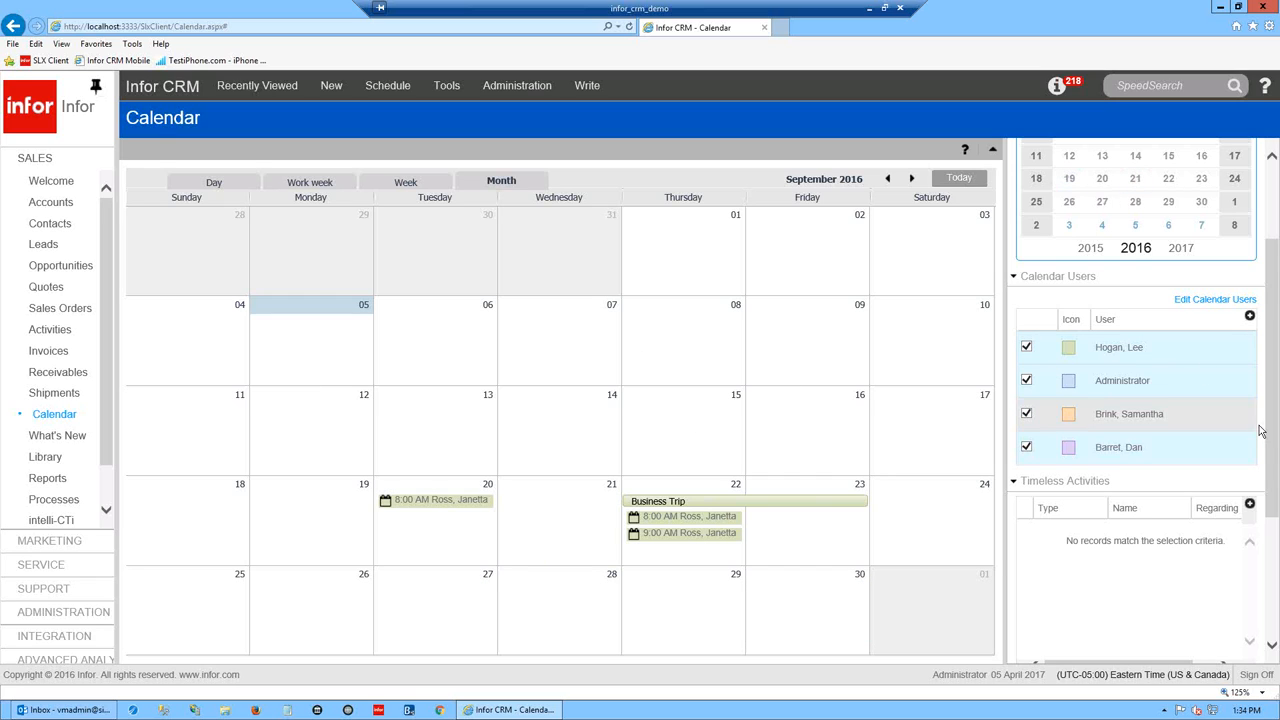
drag(1272, 440, 1275, 338)
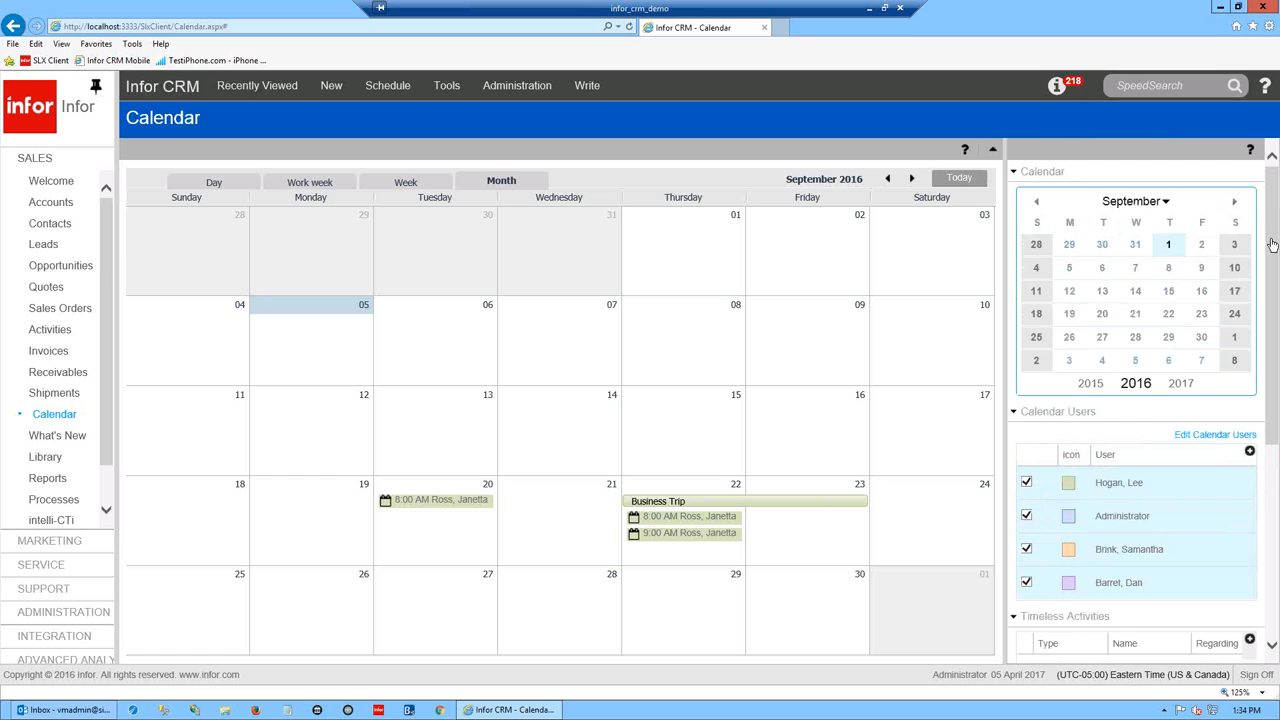
click(1165, 203)
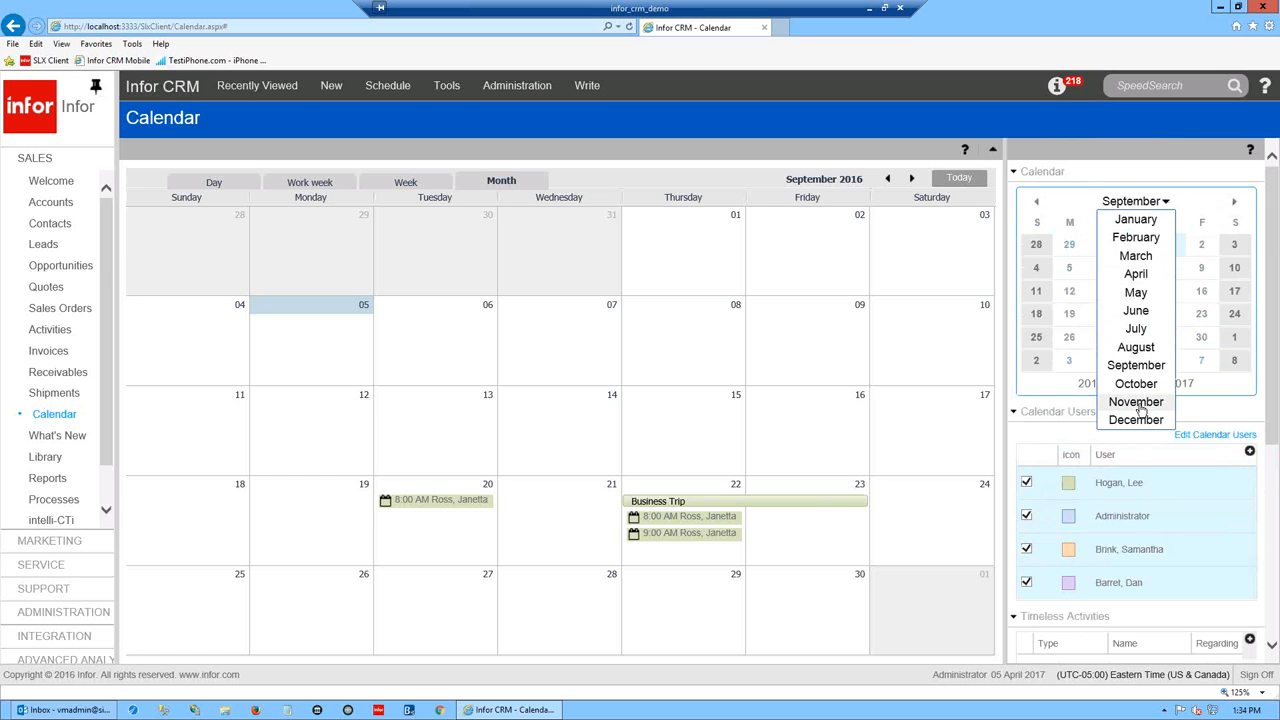
click(1236, 206)
click(1035, 204)
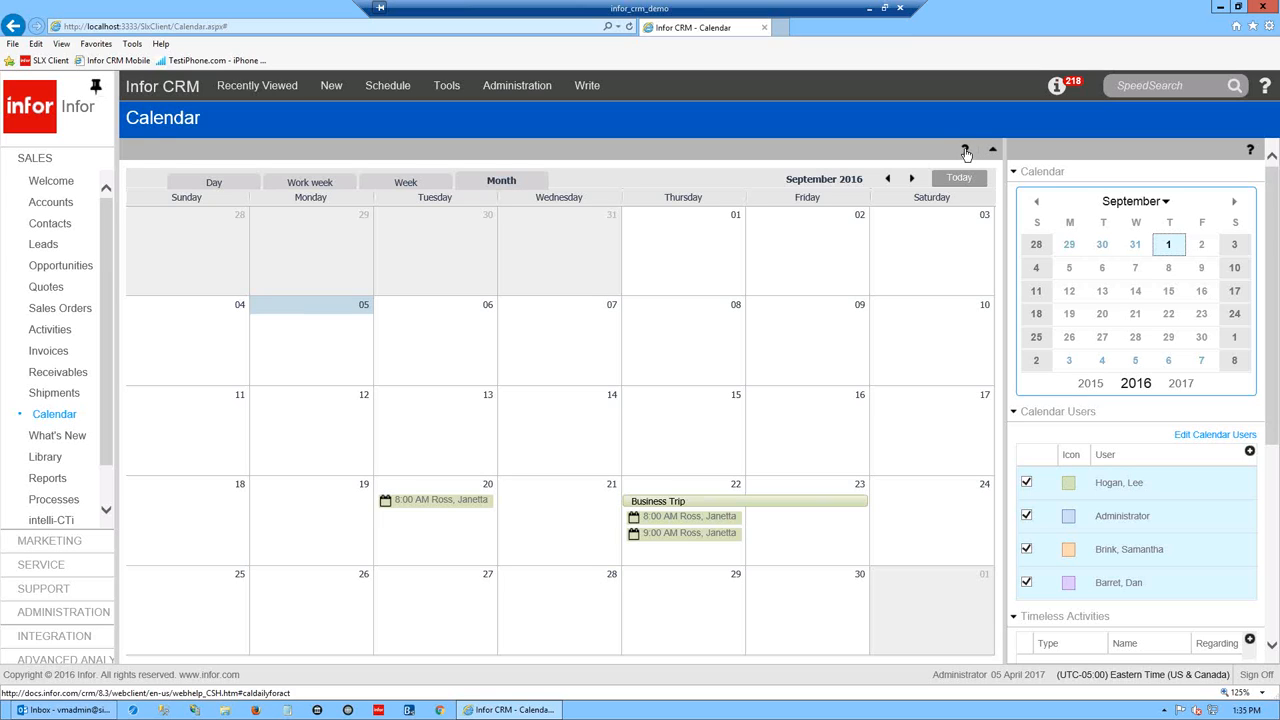
scroll(1238, 470, down, 3)
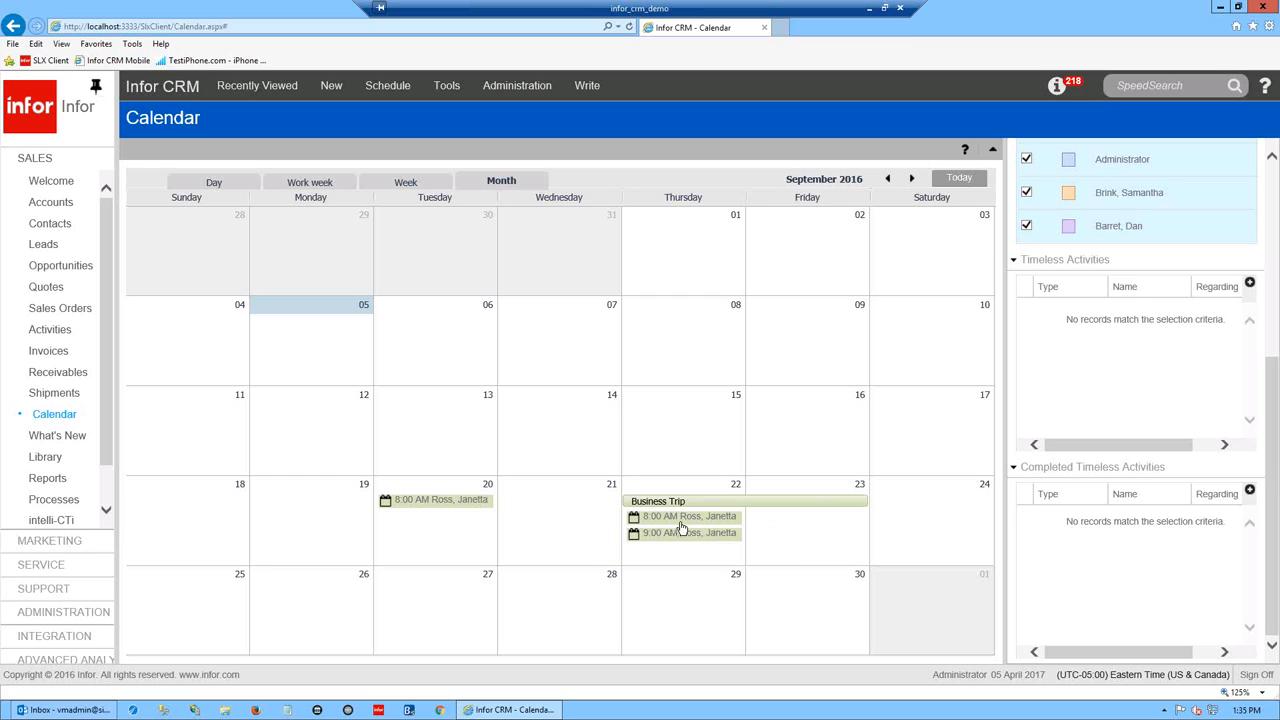
- Bring up scheduling options for September 12, dismiss them, then bring them up for September 13
mouse_move(682, 522)
right_click(311, 422)
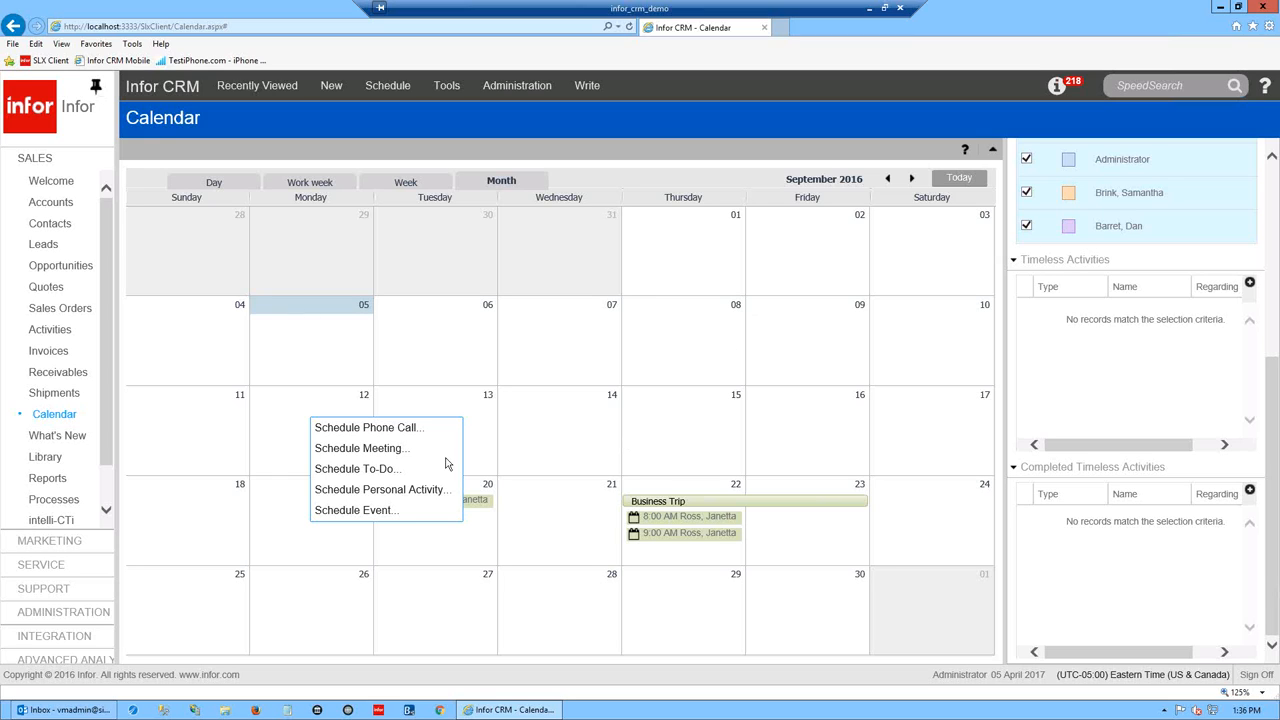
click(600, 434)
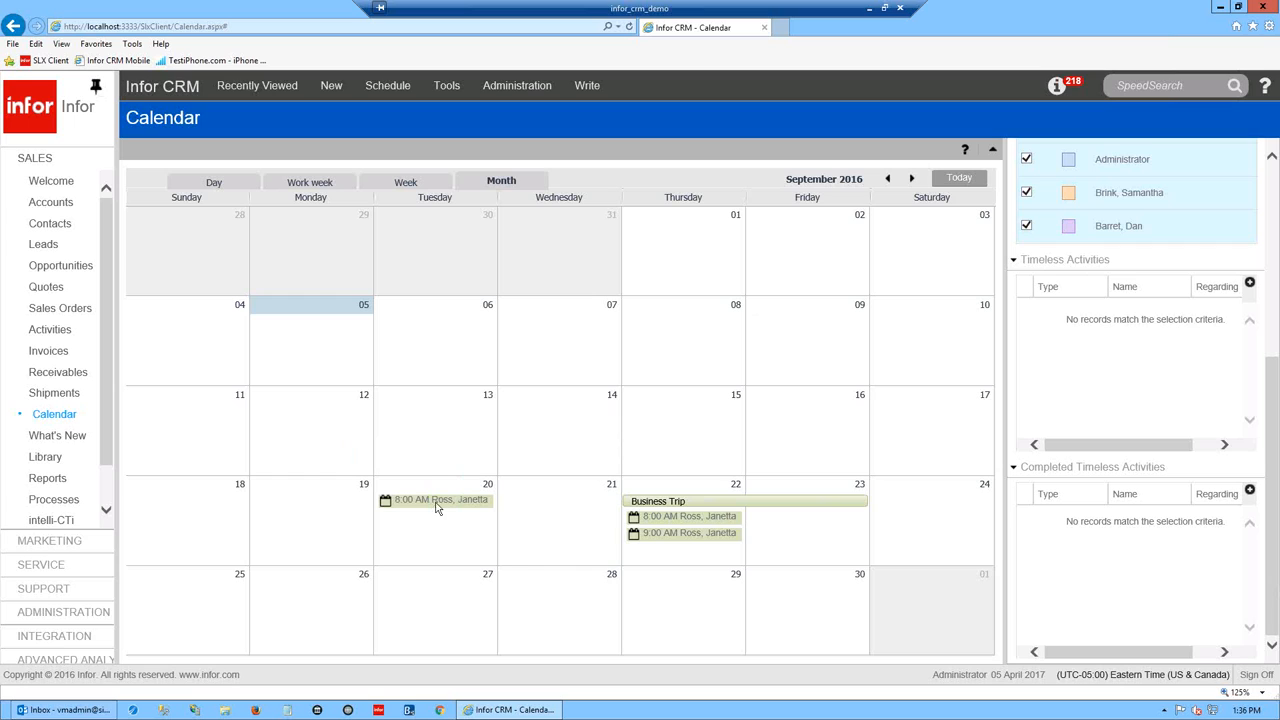
mouse_move(64, 712)
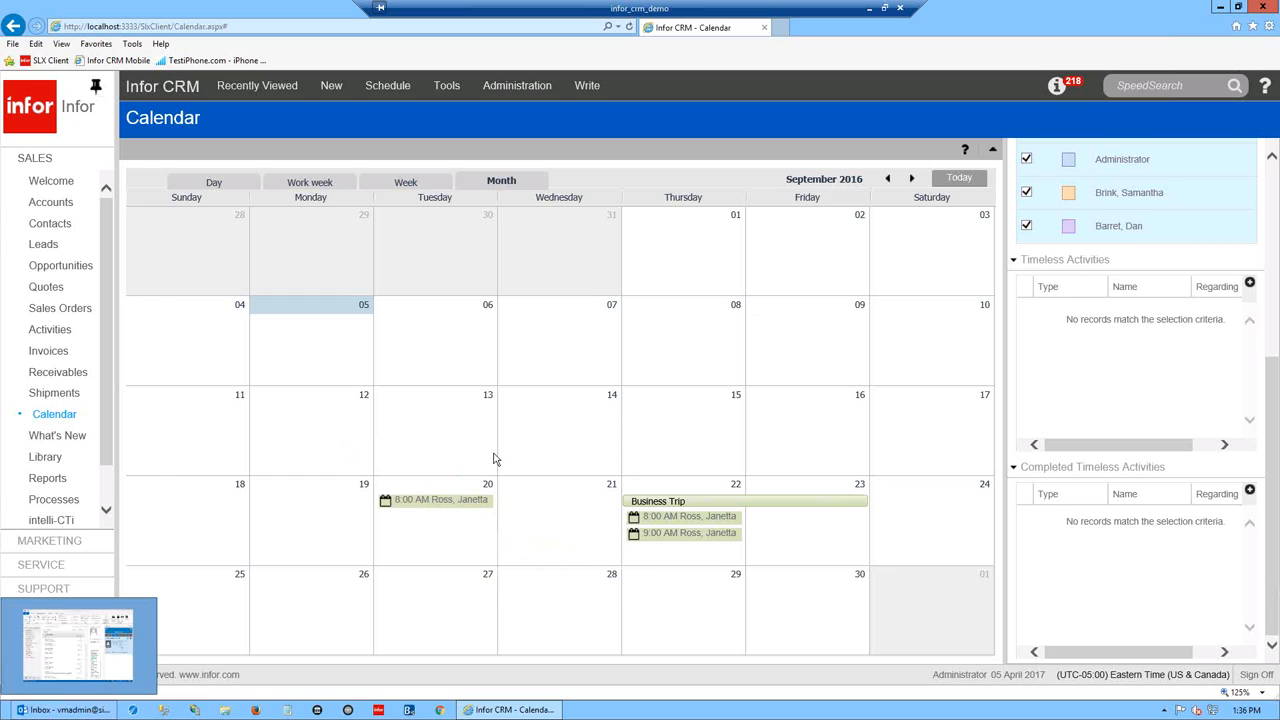
right_click(428, 412)
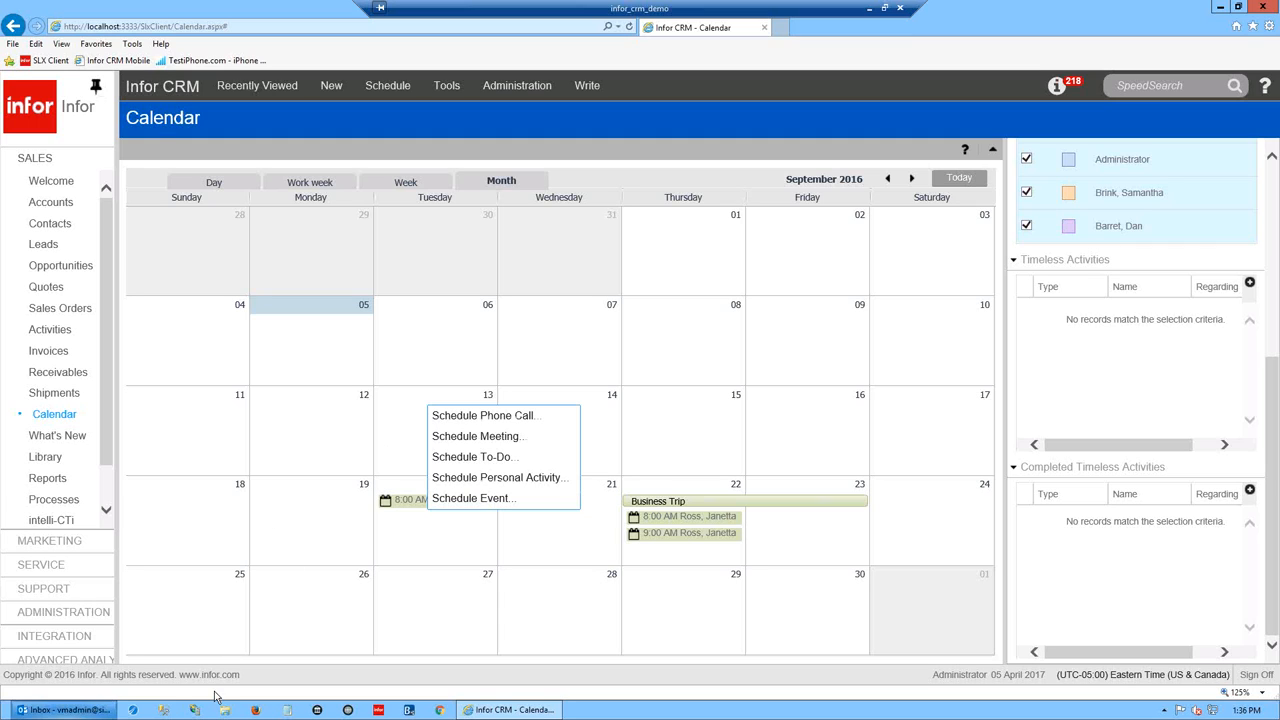
- Minimize the CRM browser and maximize Outlook to full screen
click(1219, 10)
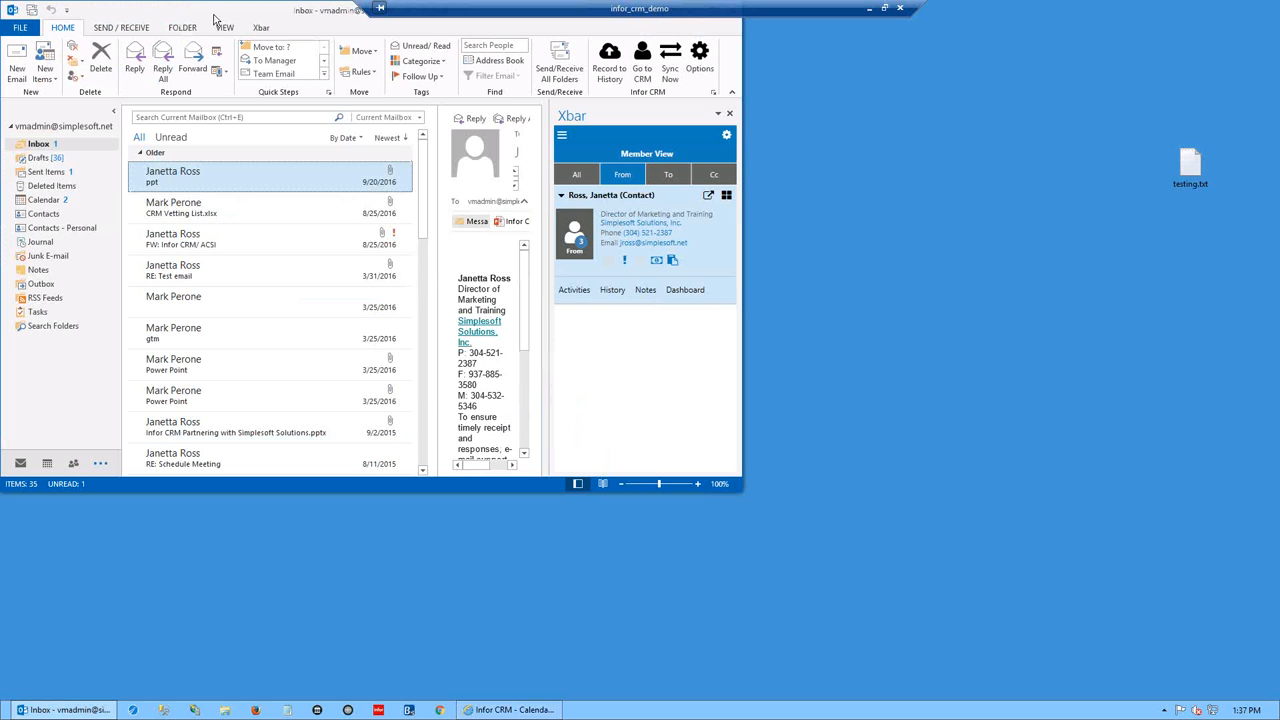
double_click(213, 17)
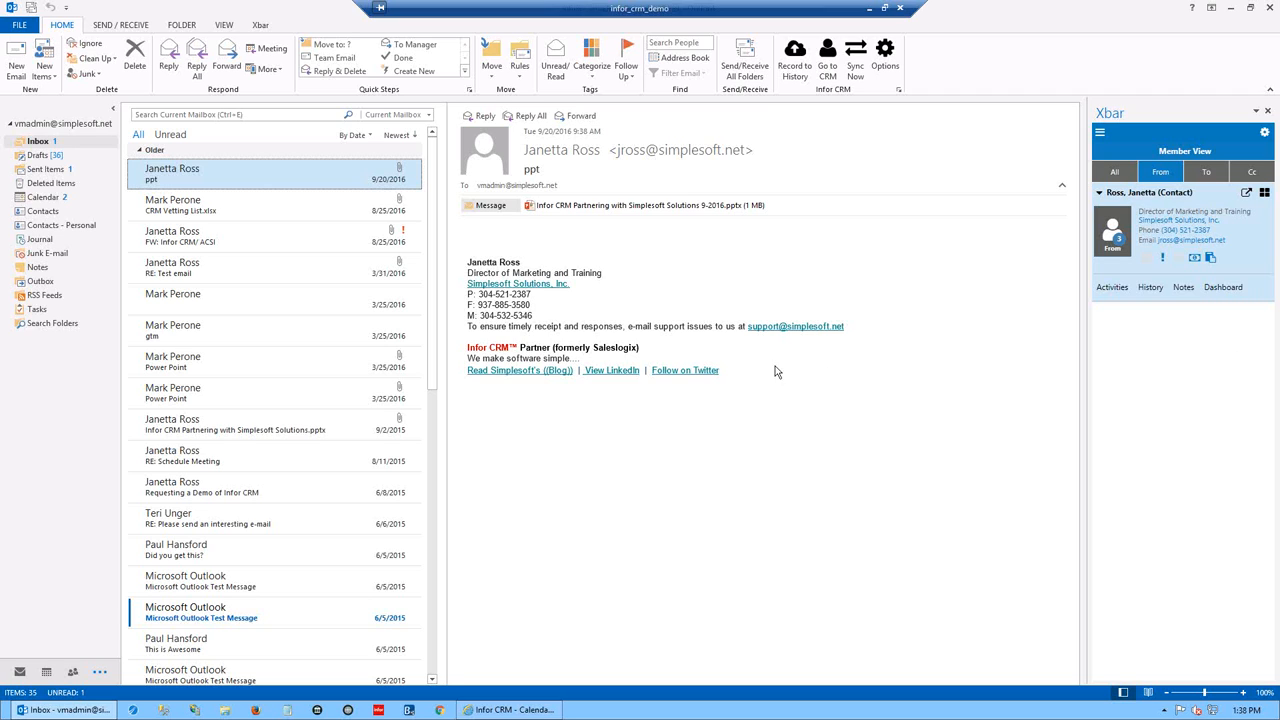
- In Infor CRM Connector Options, select the server address, then view Send to CRM / Record to History
click(880, 57)
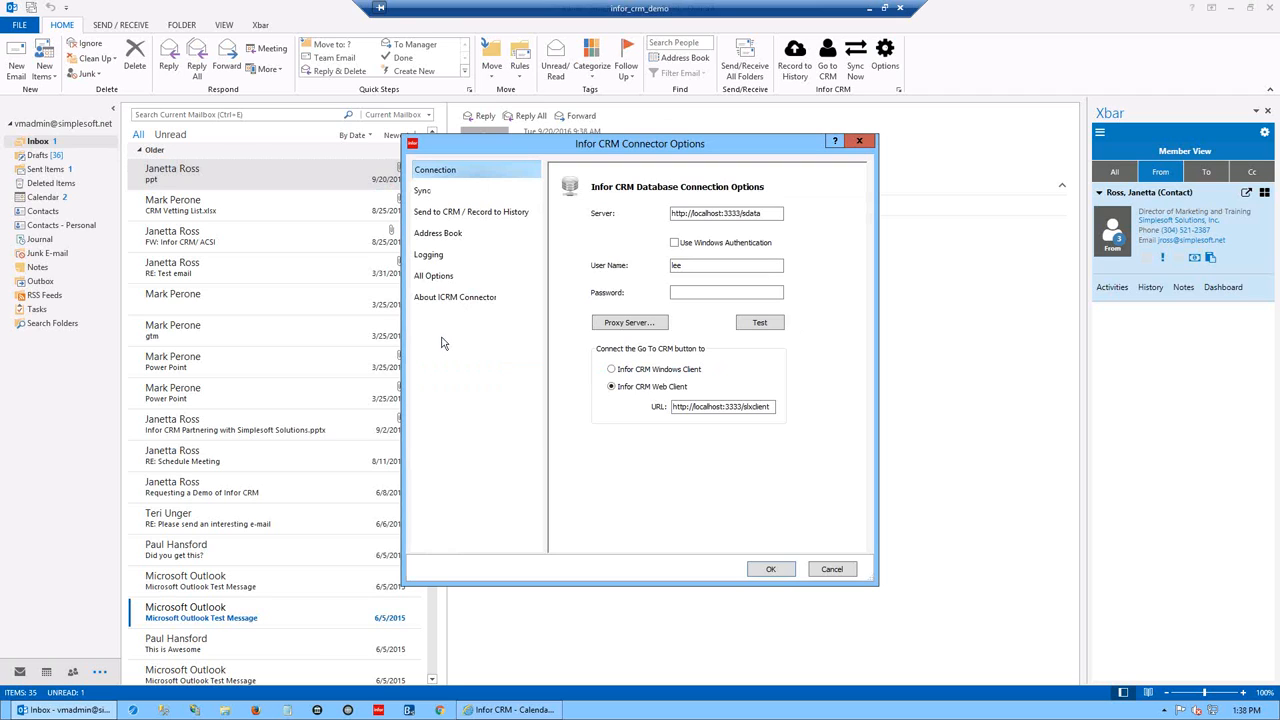
drag(775, 213, 652, 216)
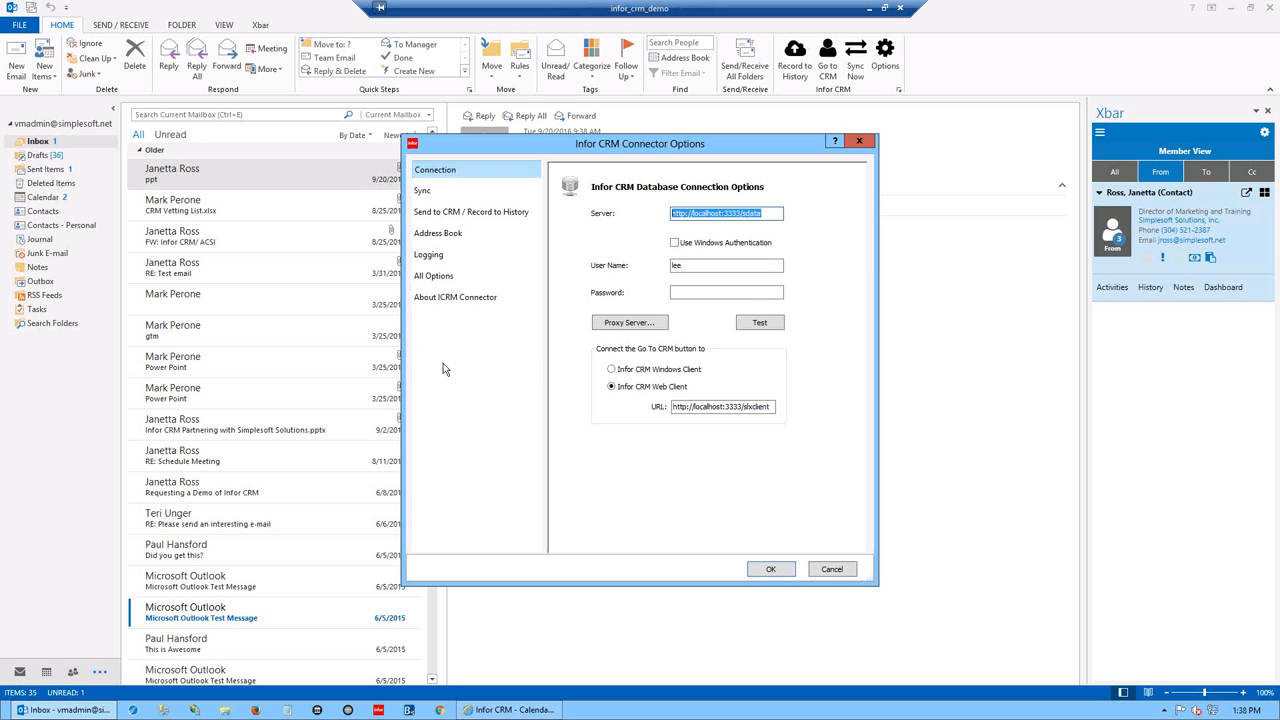
click(442, 213)
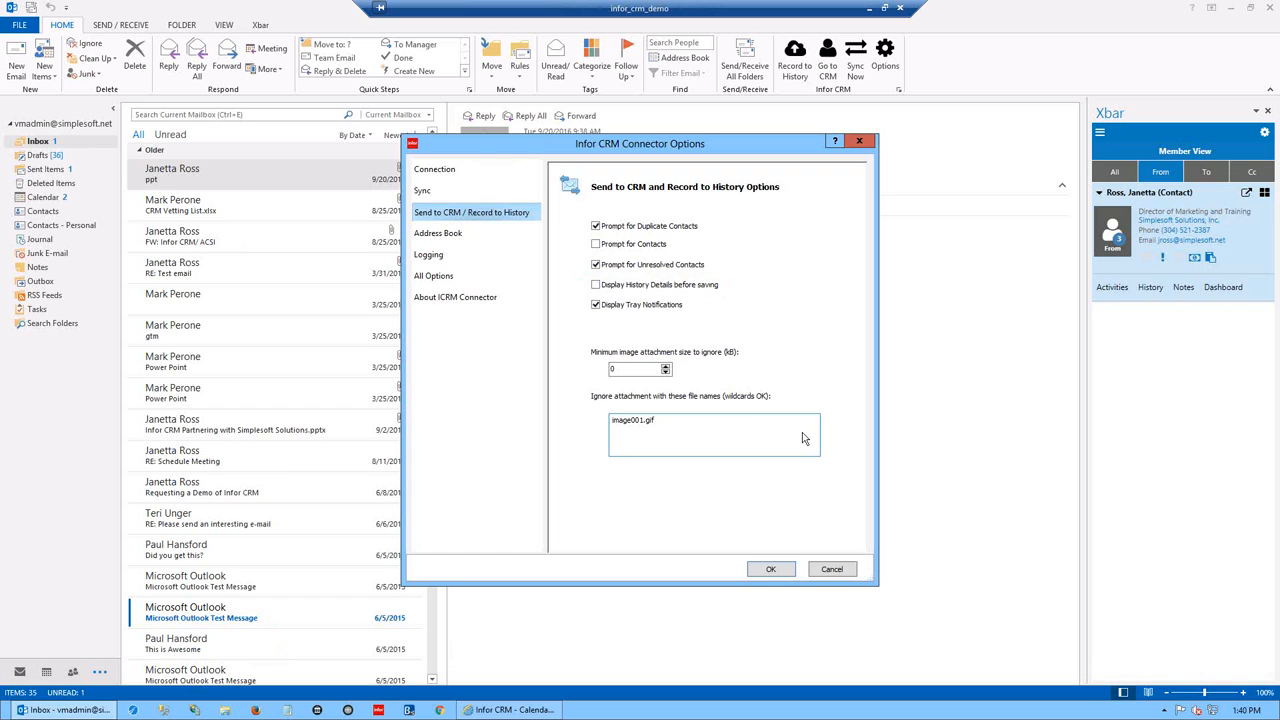
- Restore the CRM browser, open contact one3 from Recently Viewed, and show its Notes/History
click(507, 709)
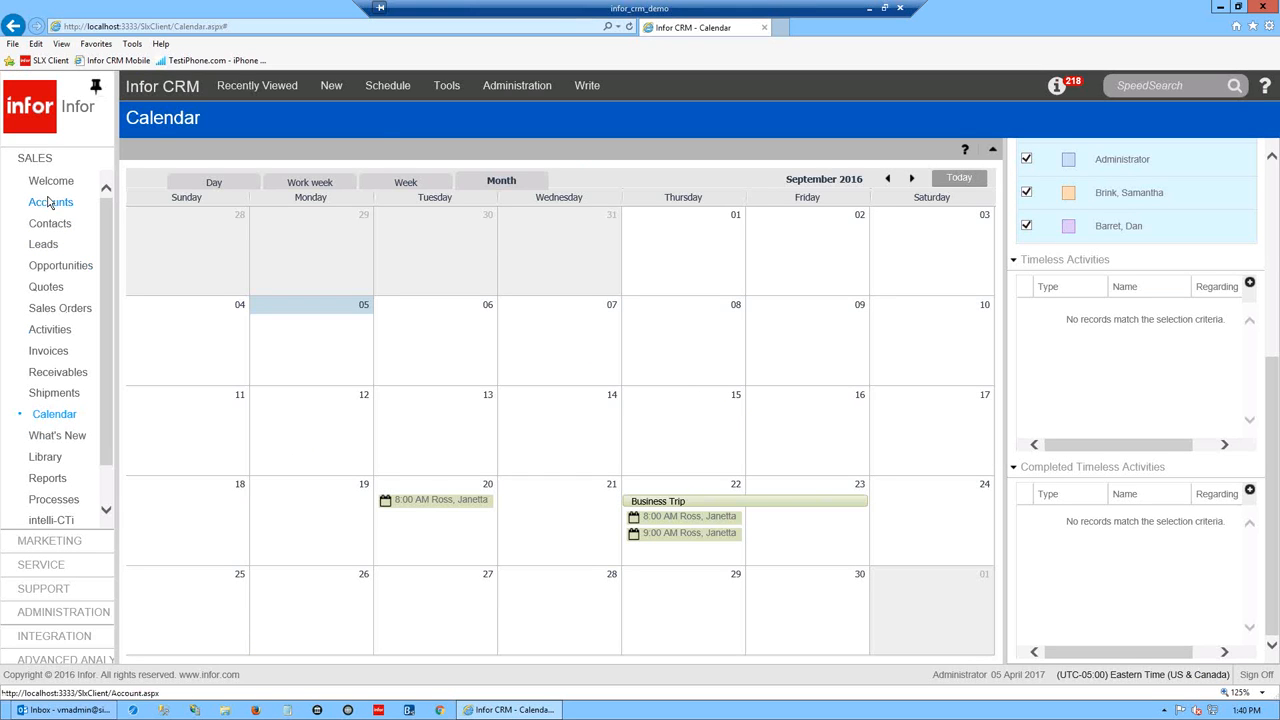
click(257, 85)
click(252, 110)
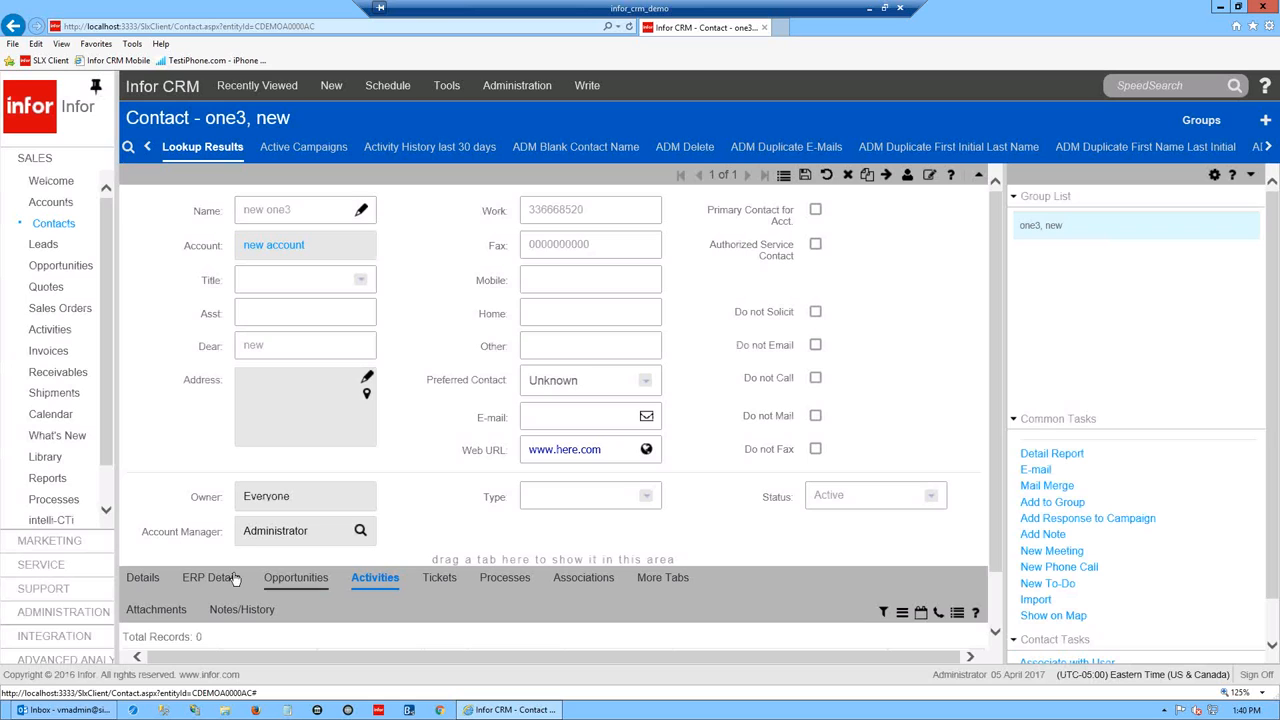
click(245, 609)
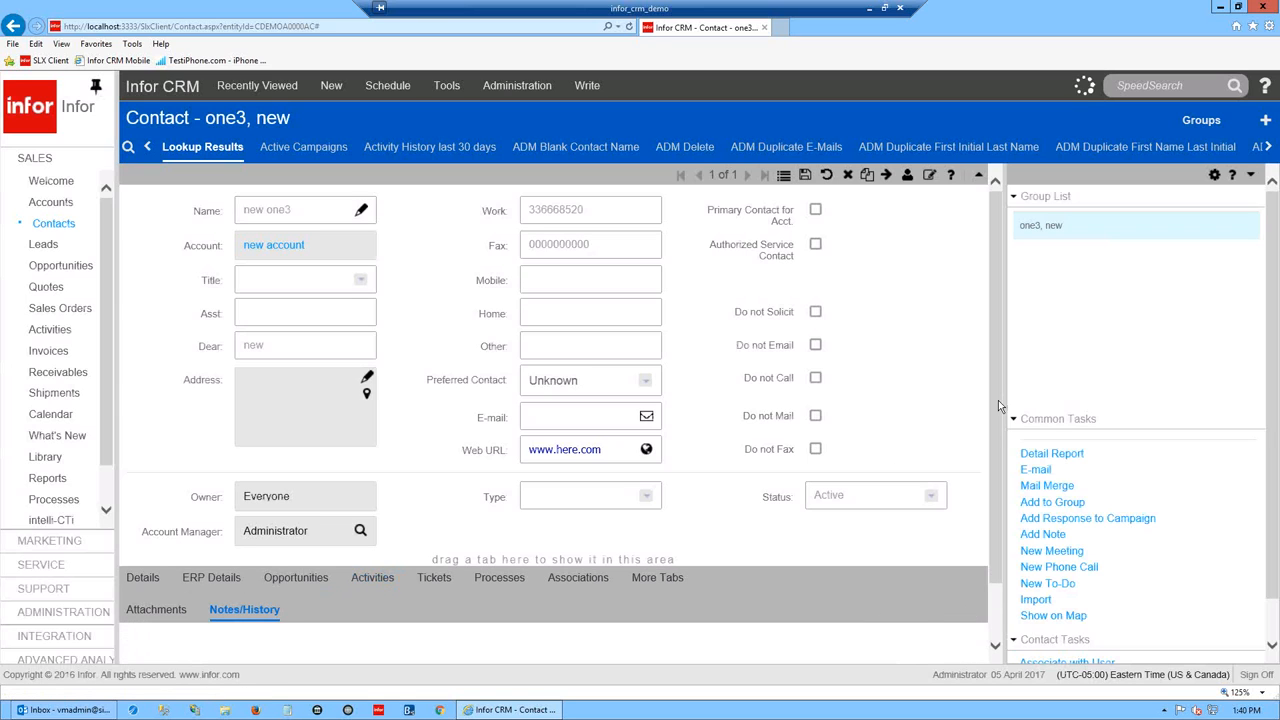
drag(996, 402, 990, 540)
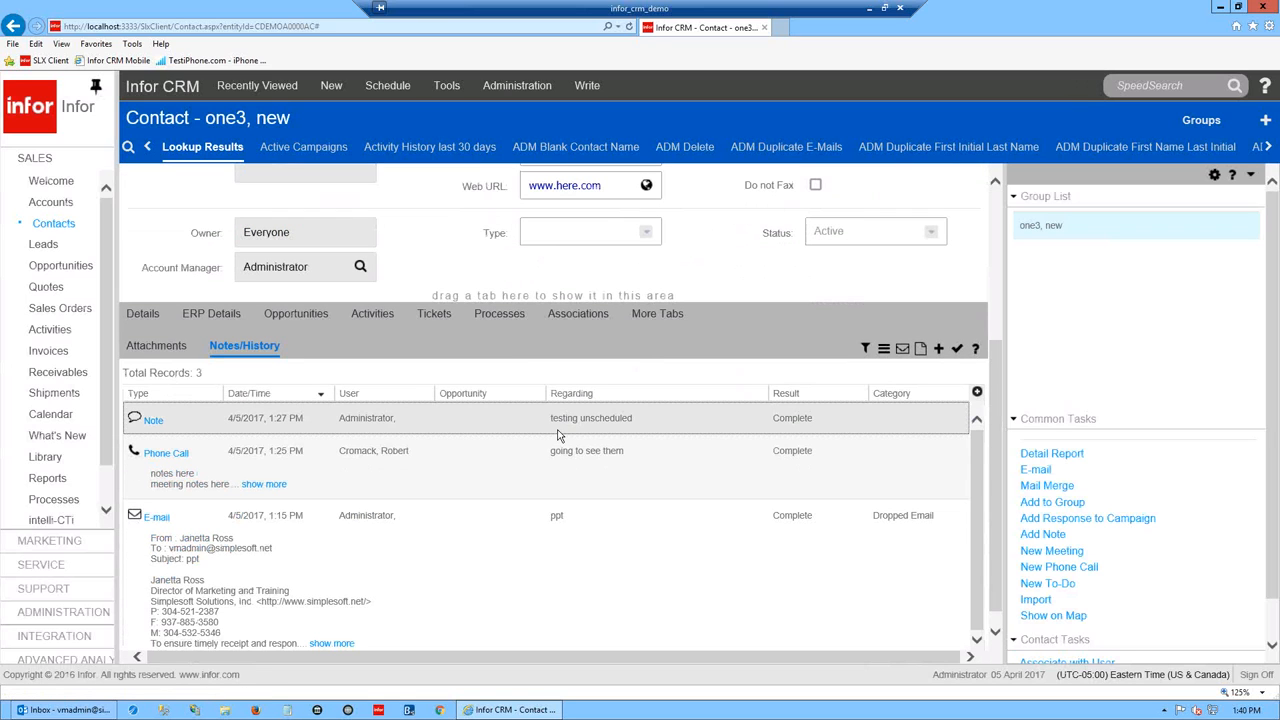
double_click(559, 431)
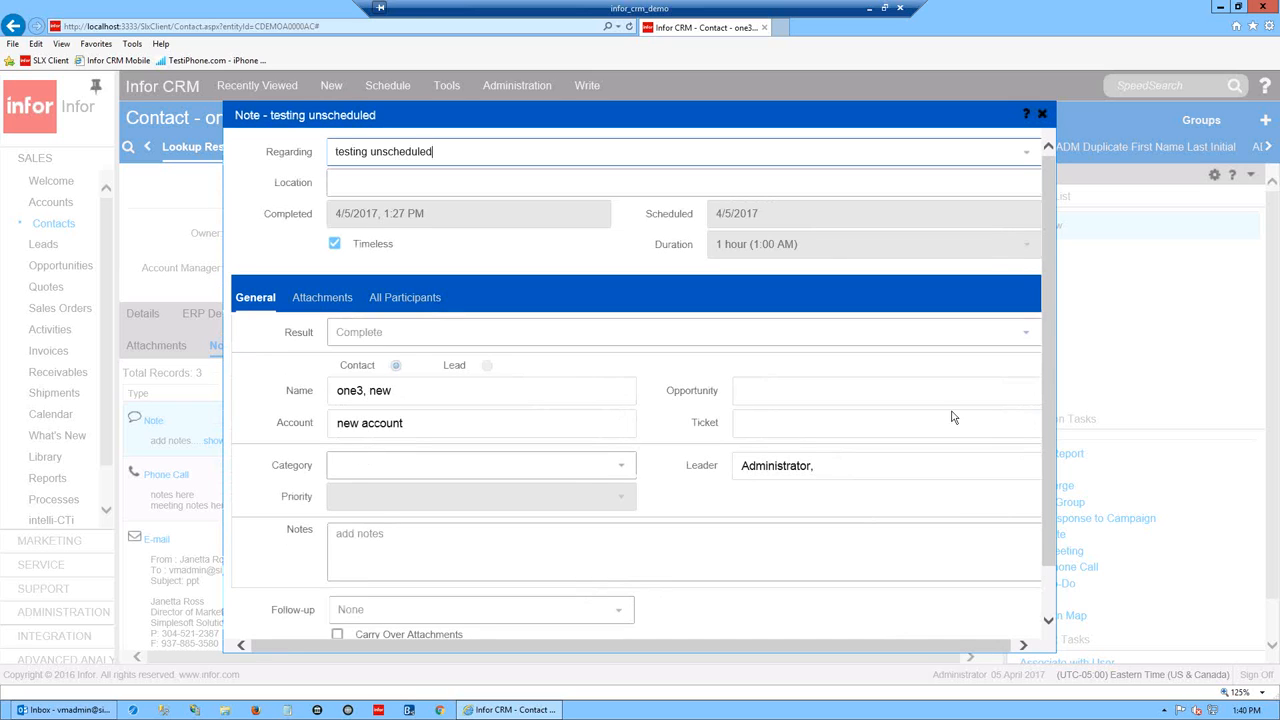
drag(1003, 644, 1022, 645)
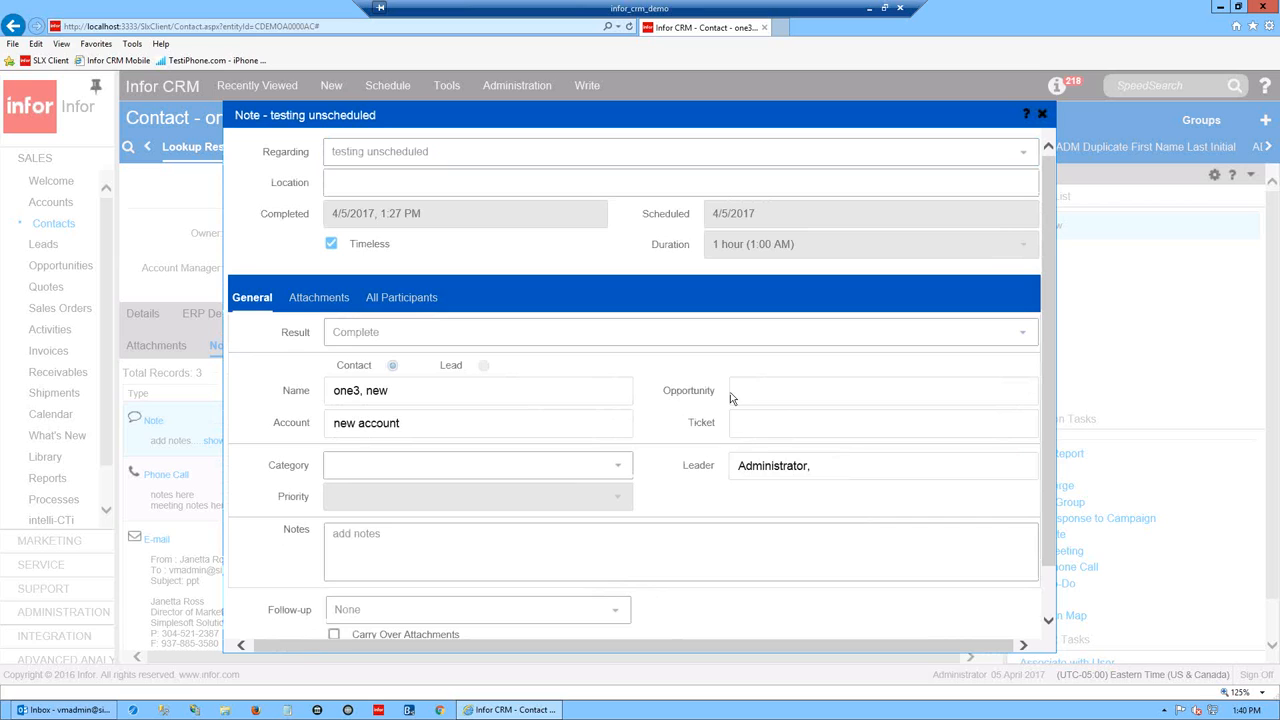
click(931, 428)
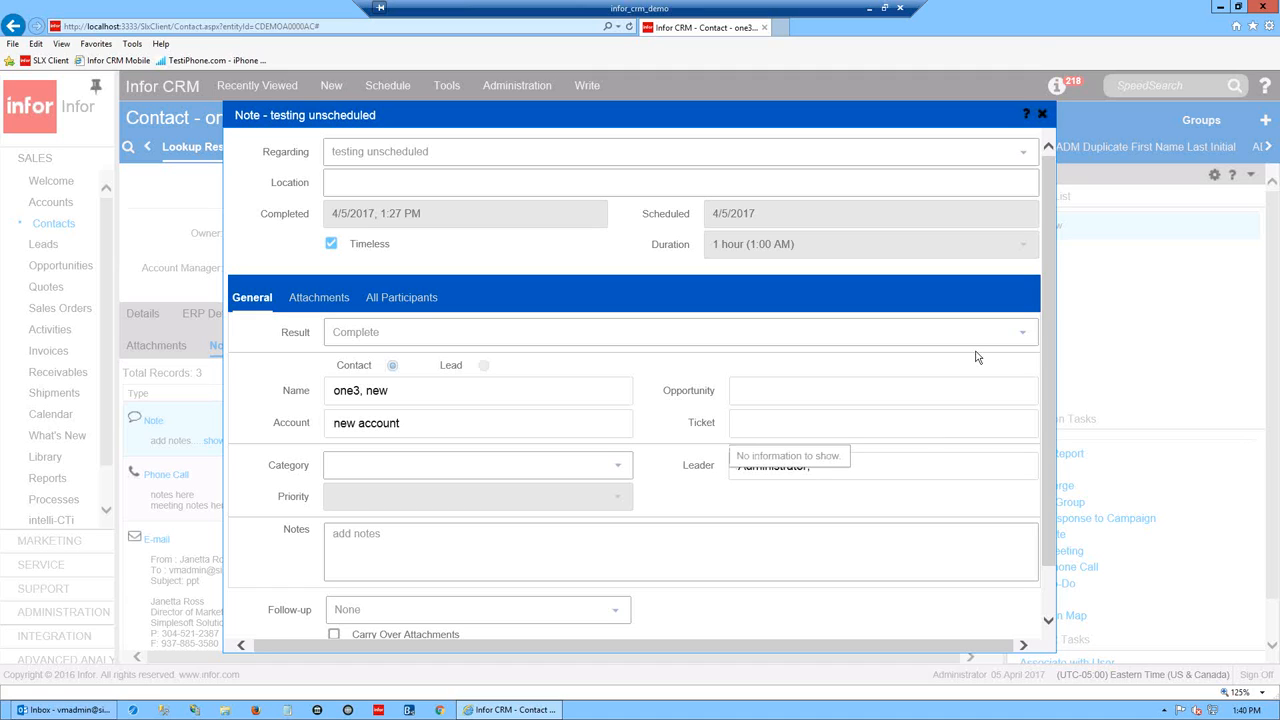
- Close the note, return to Outlook, review the connector's Sync settings, then cancel the dialog
click(1045, 117)
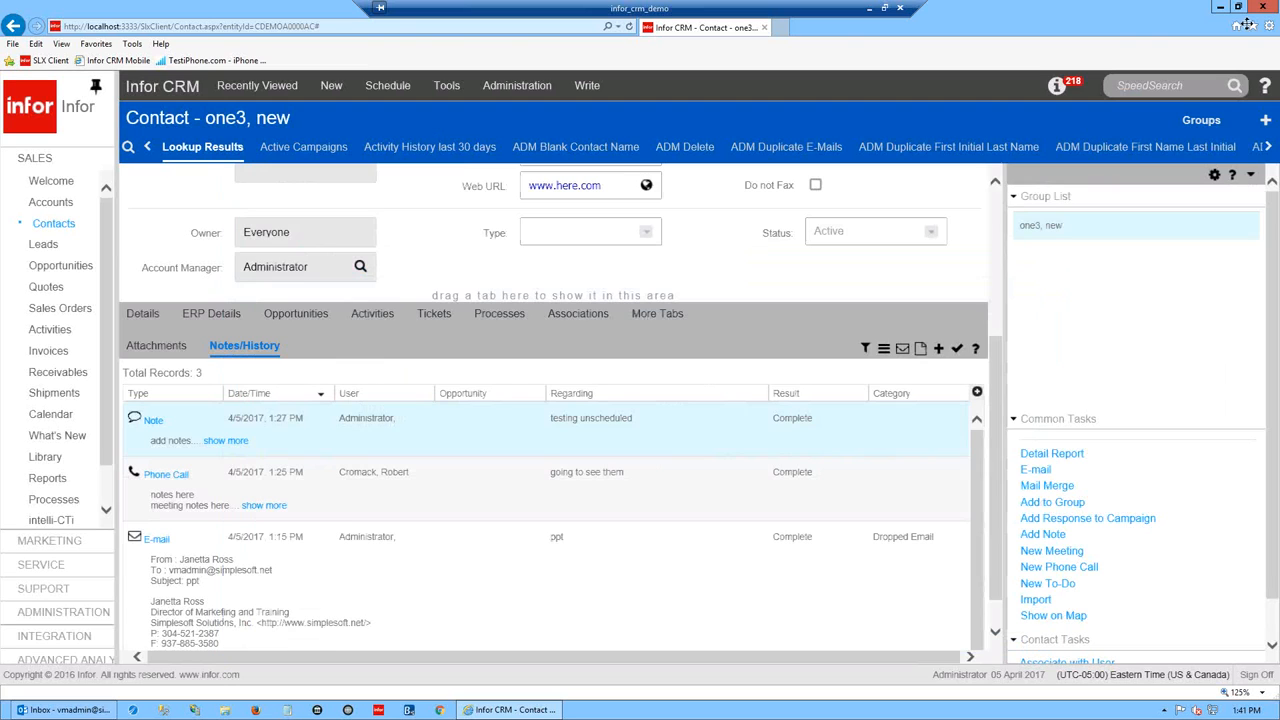
click(1221, 7)
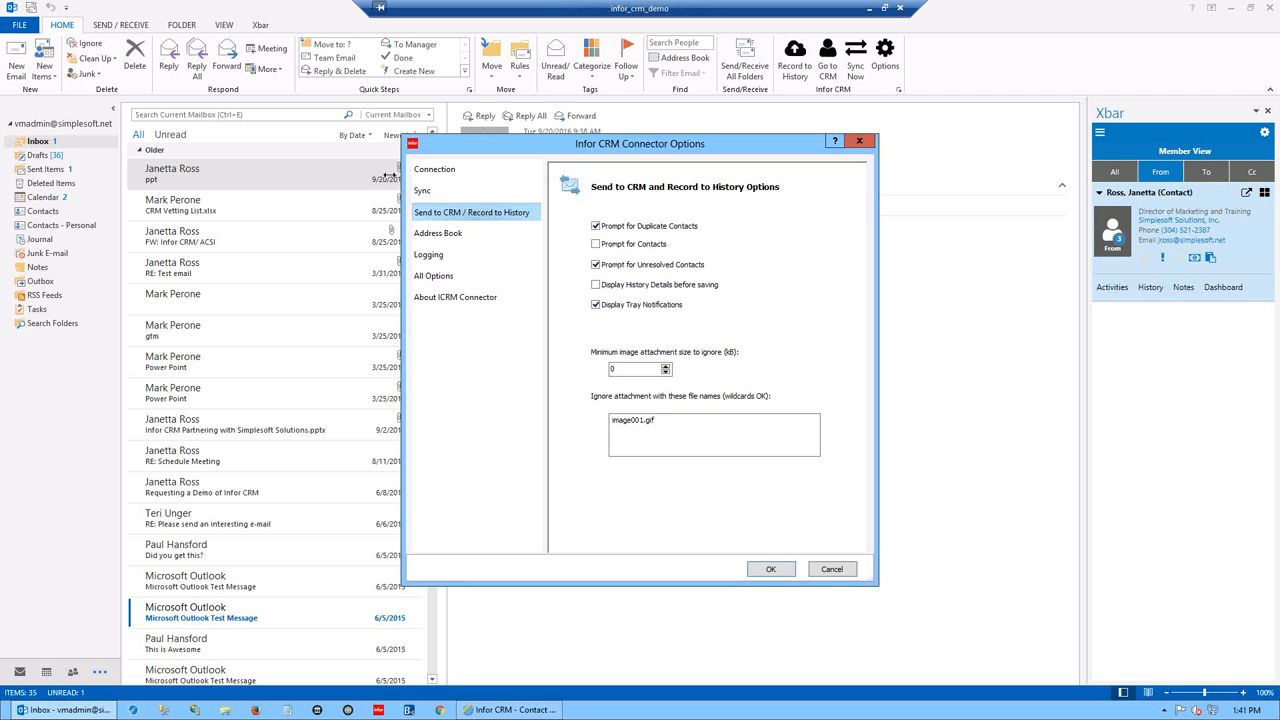
click(422, 194)
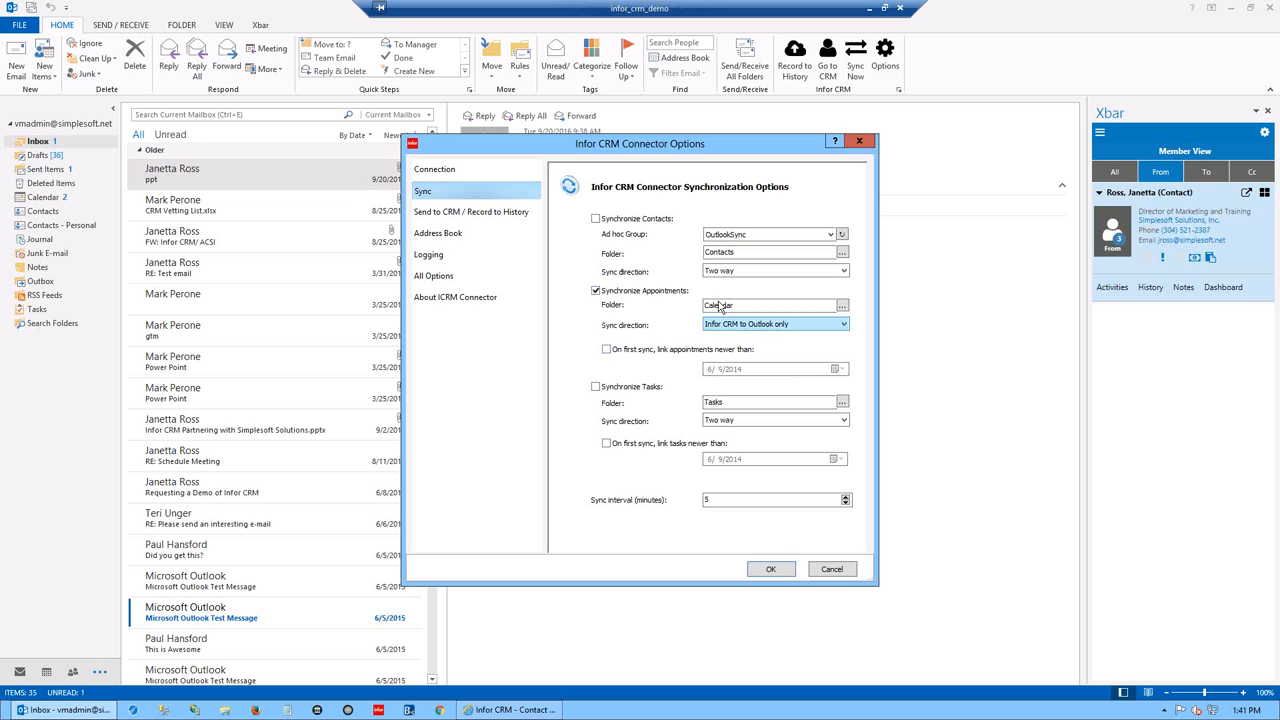
click(832, 569)
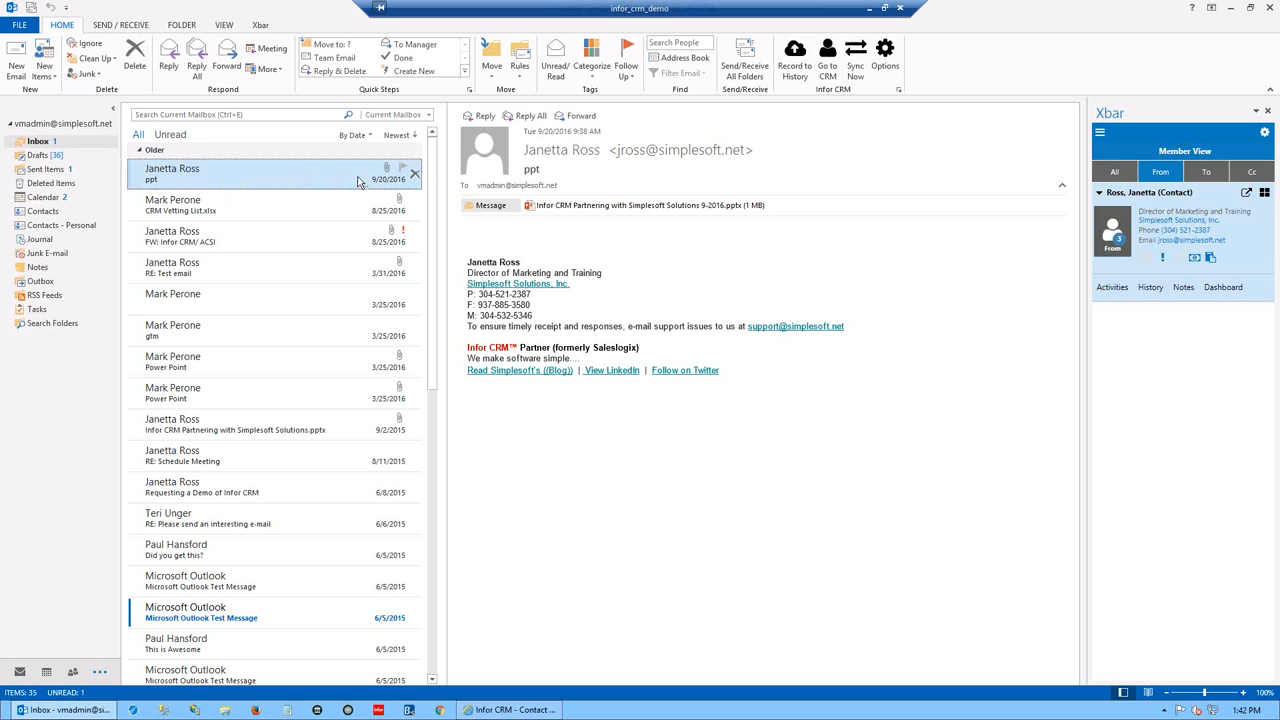
right_click(245, 170)
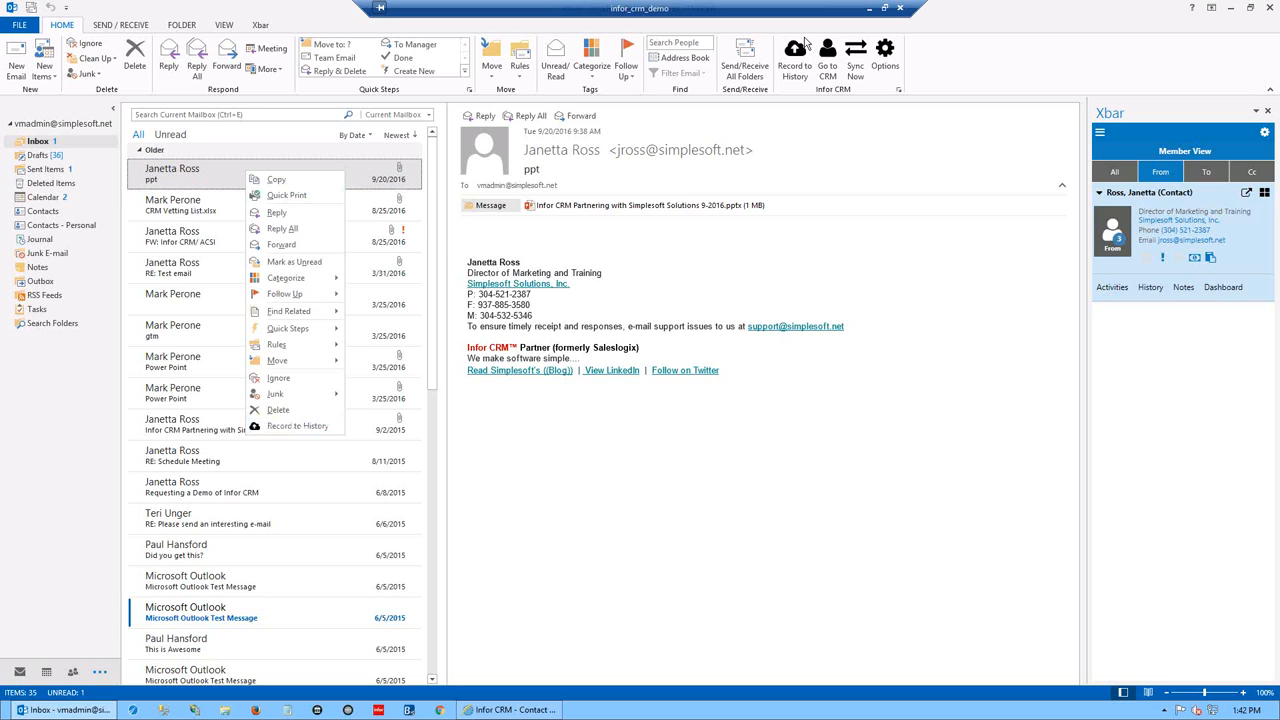
click(204, 173)
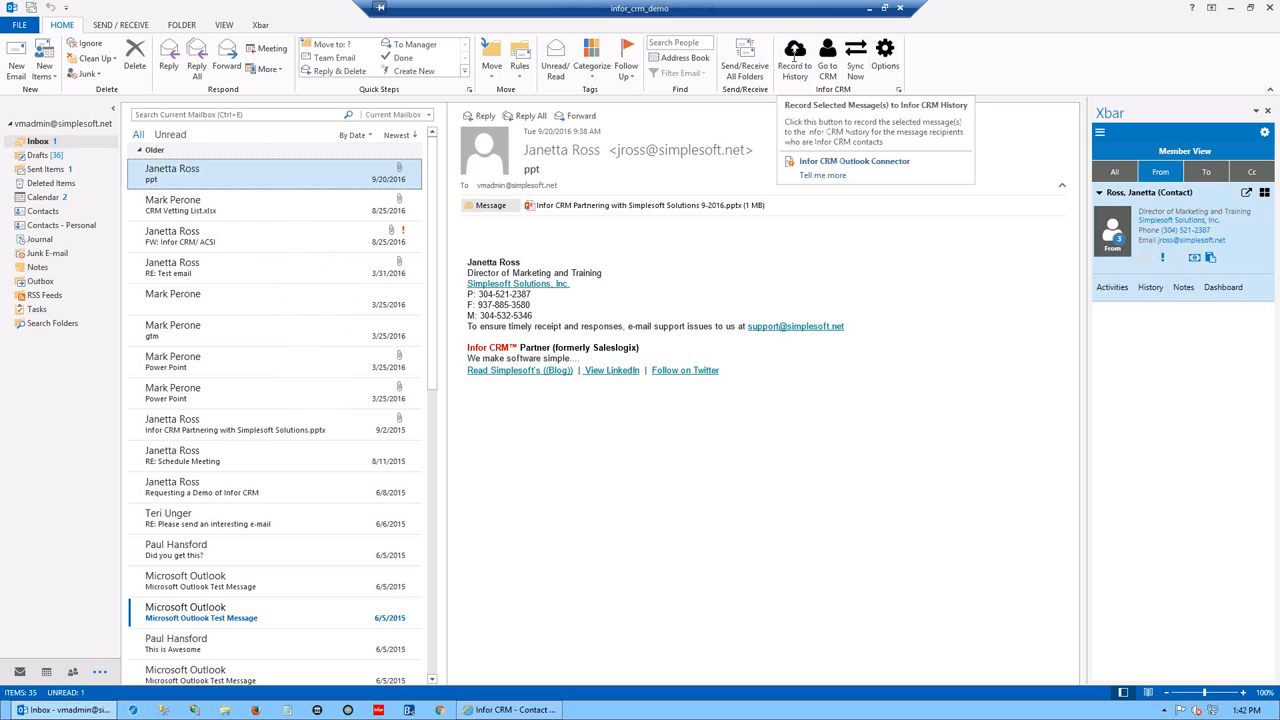
drag(182, 172, 1151, 291)
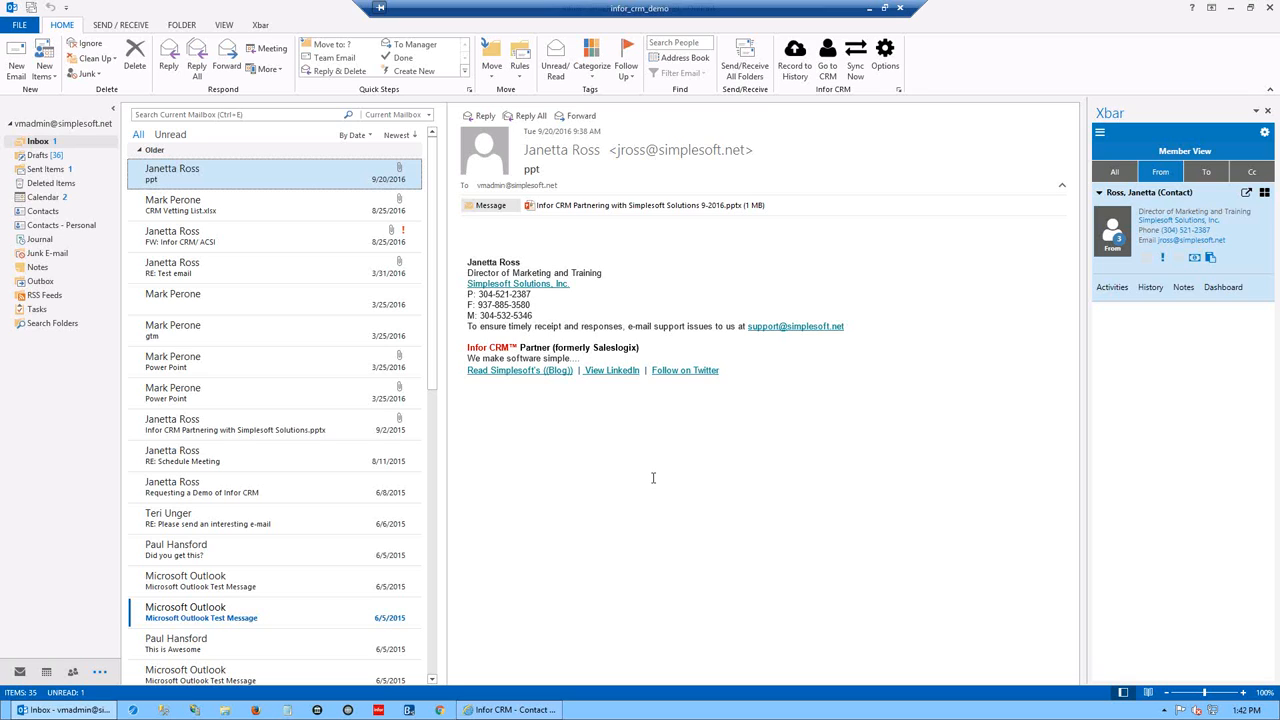
- Show the sender's history in Xbar, reselect the ppt email, then open the CRM Vetting List email
click(1150, 288)
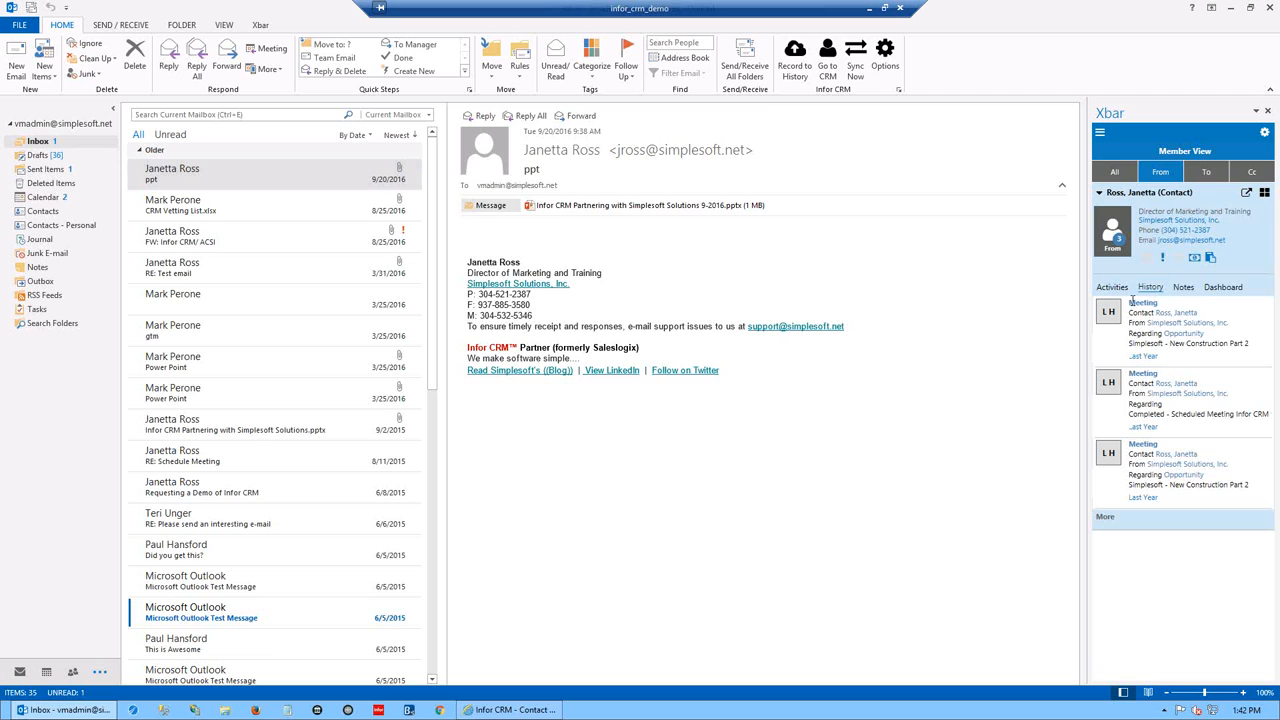
click(162, 176)
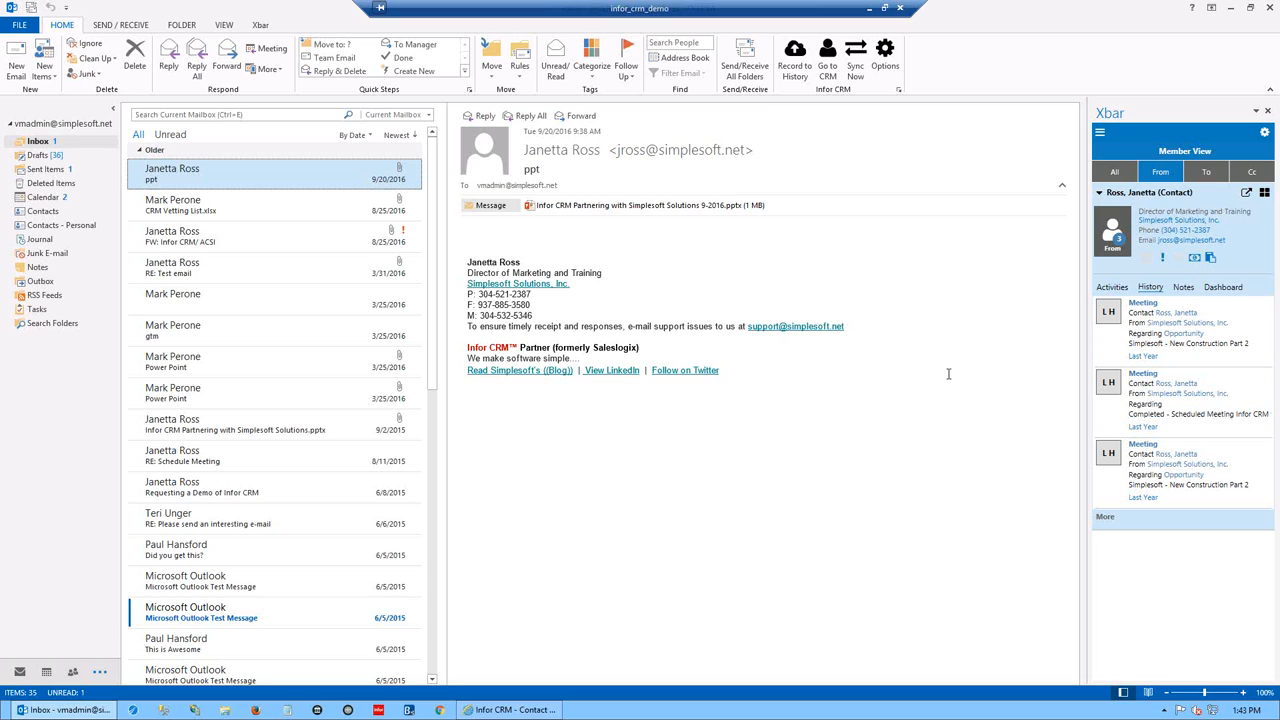
click(190, 210)
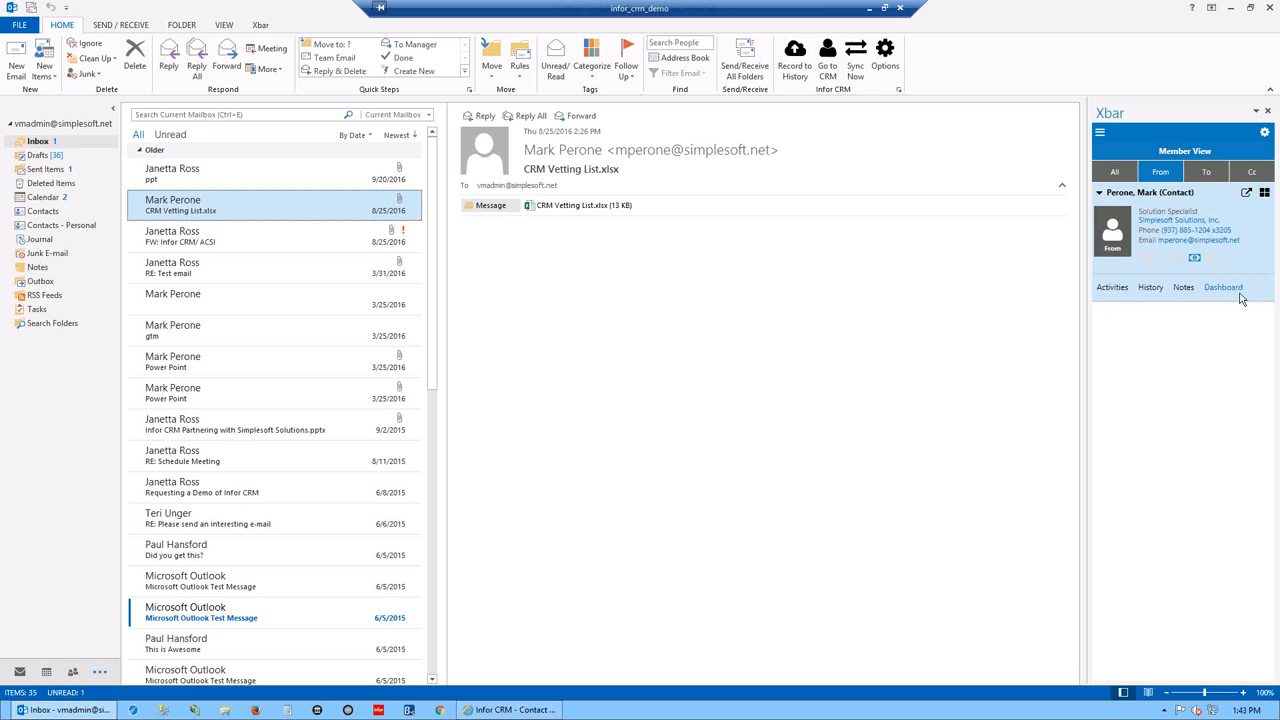
- Widen the Xbar panel and view History for the Vetting List sender, then the ppt email's sender
drag(1086, 337, 860, 339)
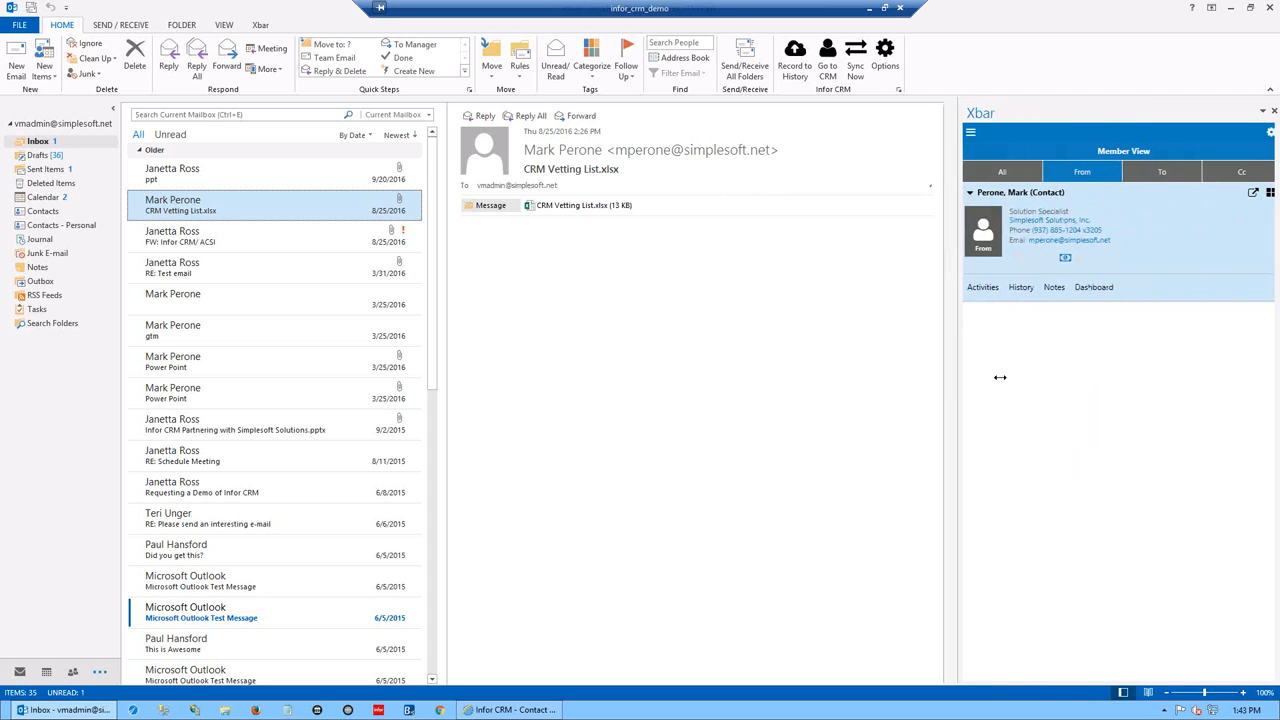
click(925, 288)
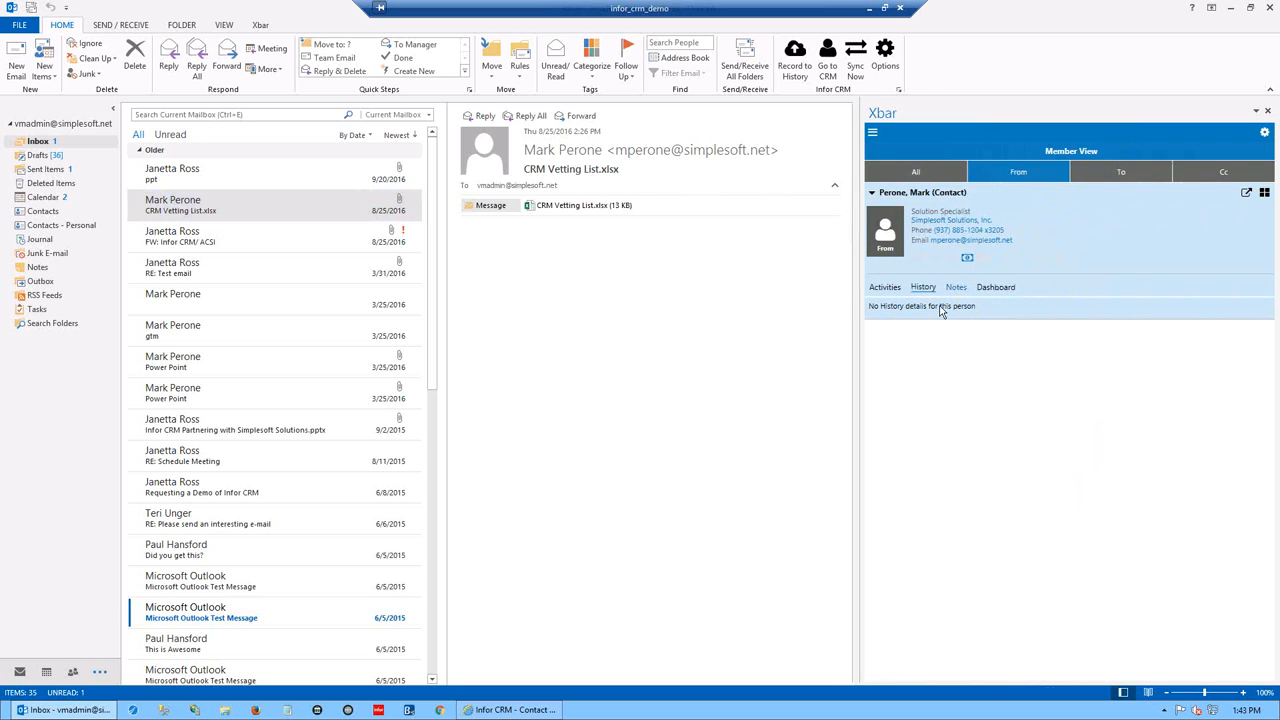
click(178, 178)
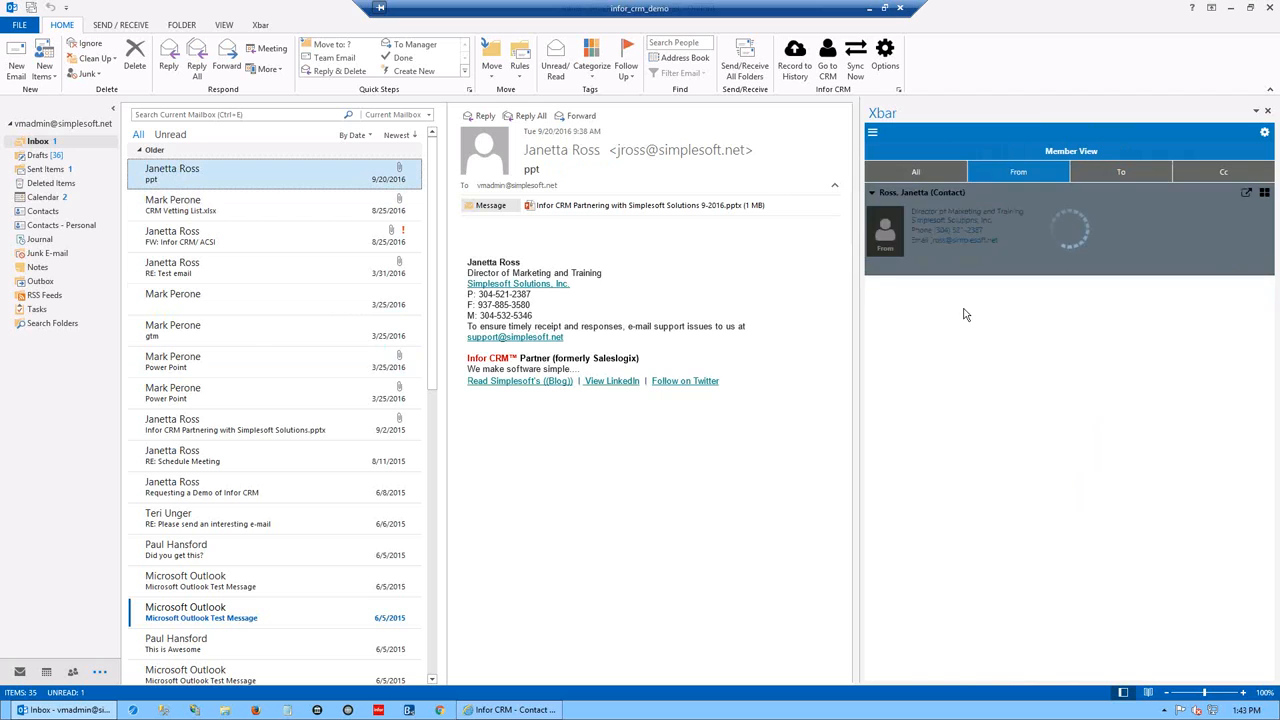
click(924, 289)
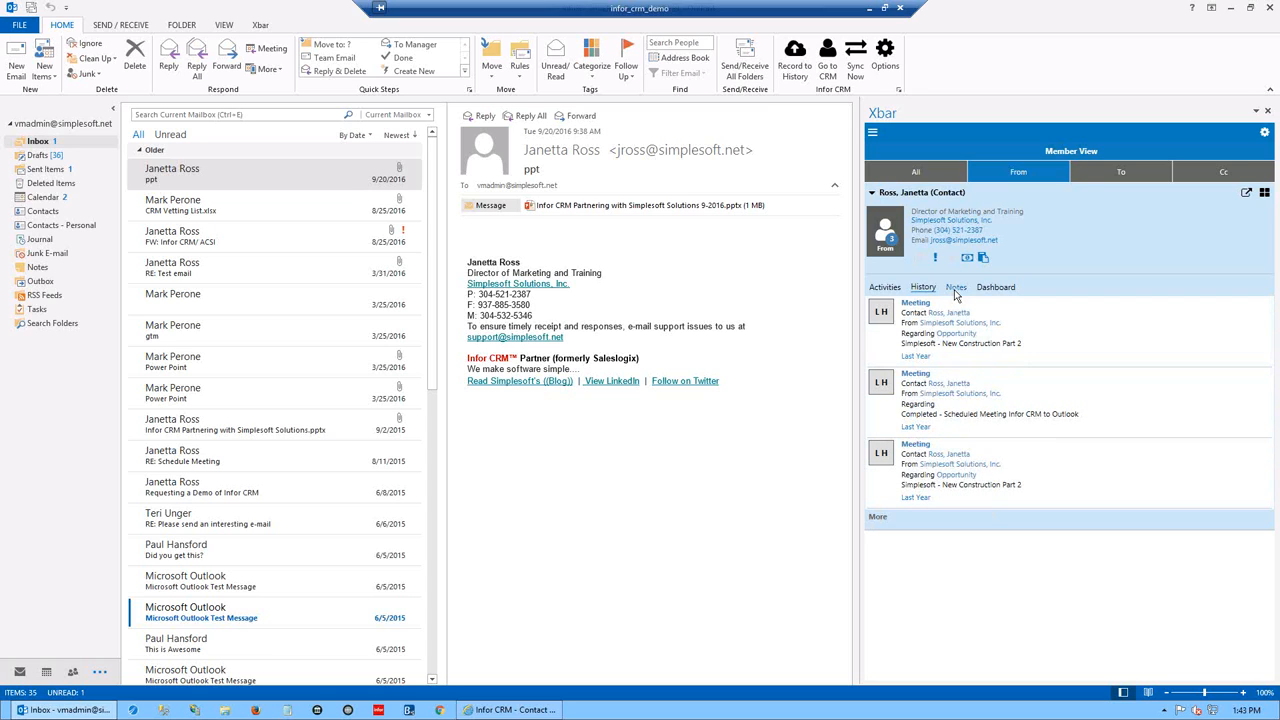
- Mark the 'Infor CRM Phone Call to Outlook' activity completed, then return to the History list
click(884, 289)
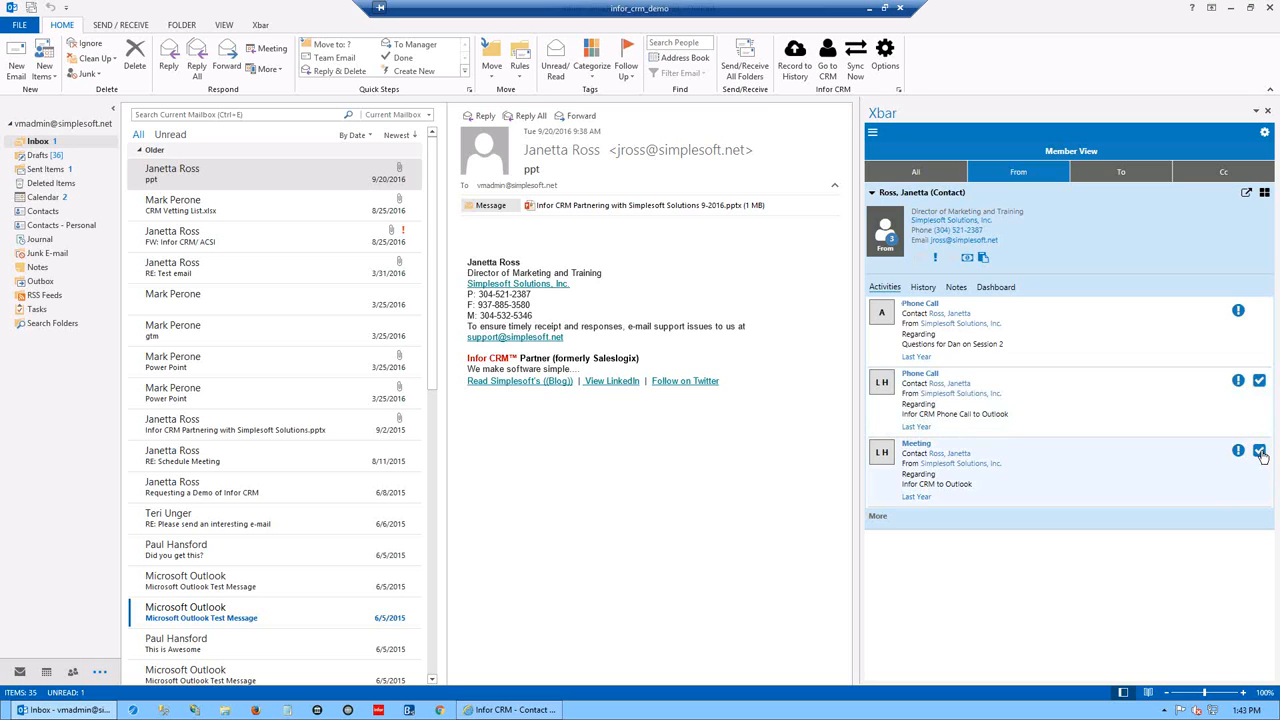
click(1259, 384)
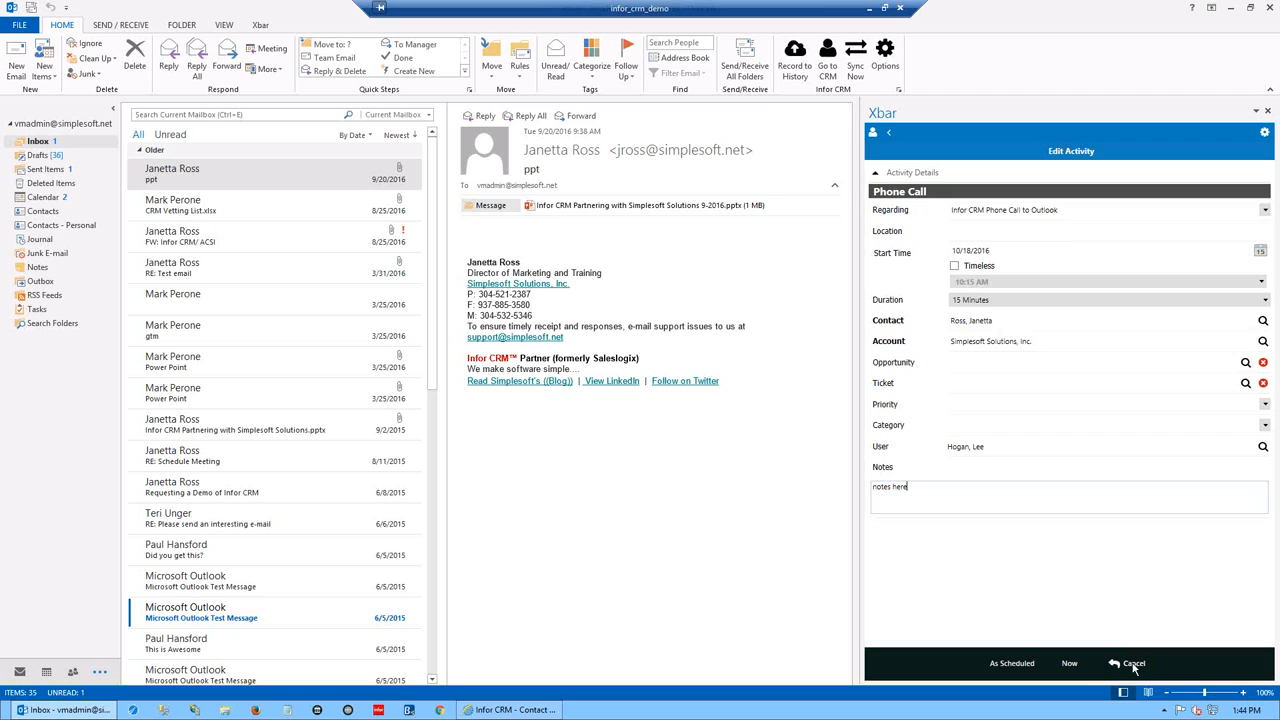
click(1070, 665)
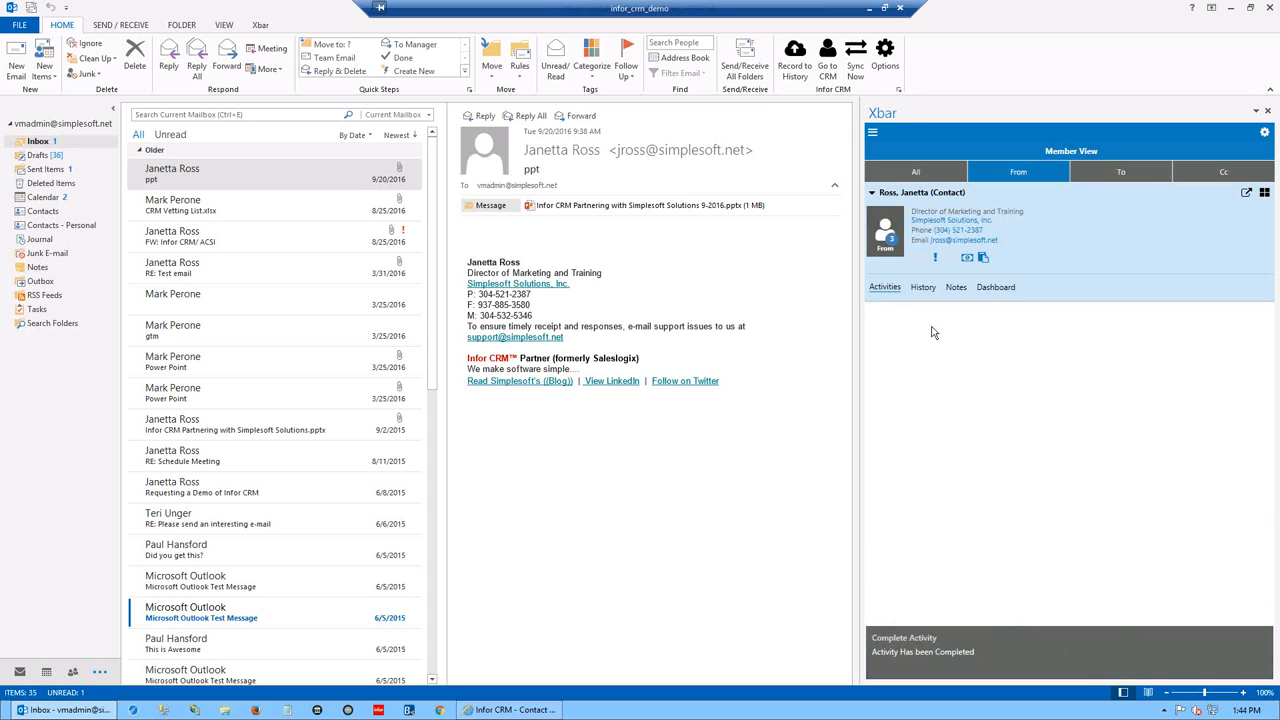
click(922, 288)
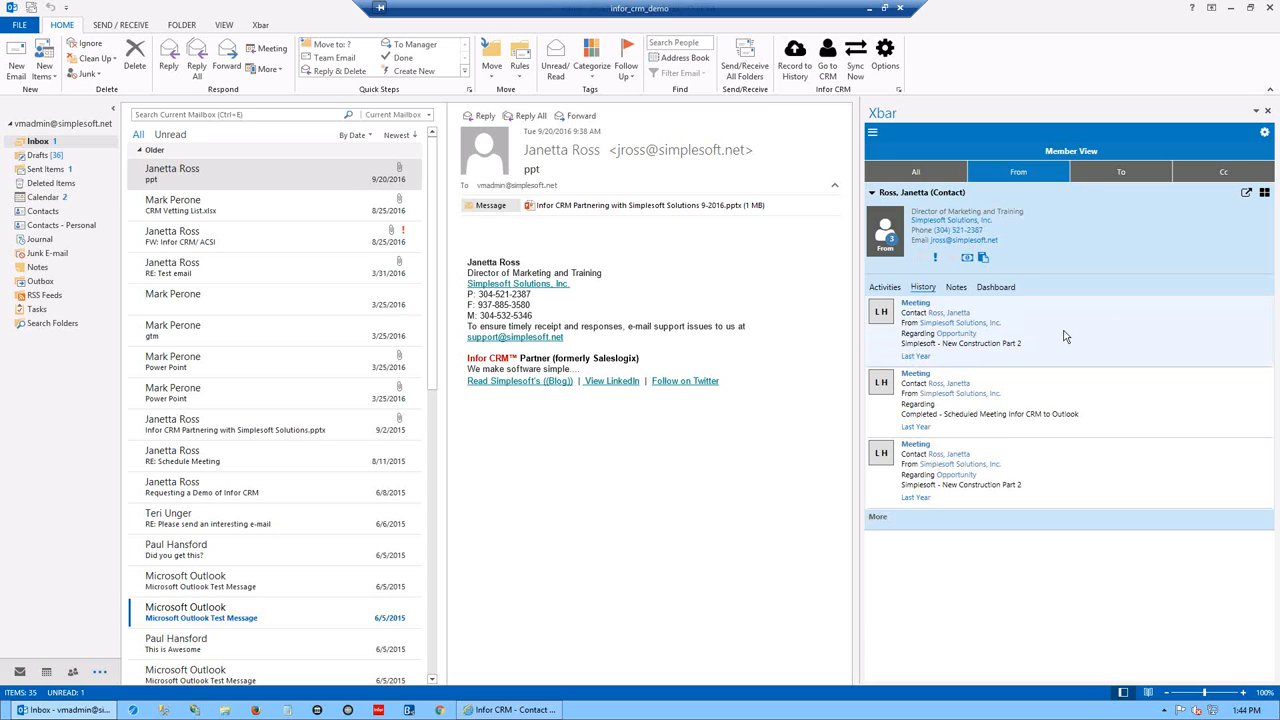
- View the sender's full activity history in Xbar, then return to their contact summary
click(879, 517)
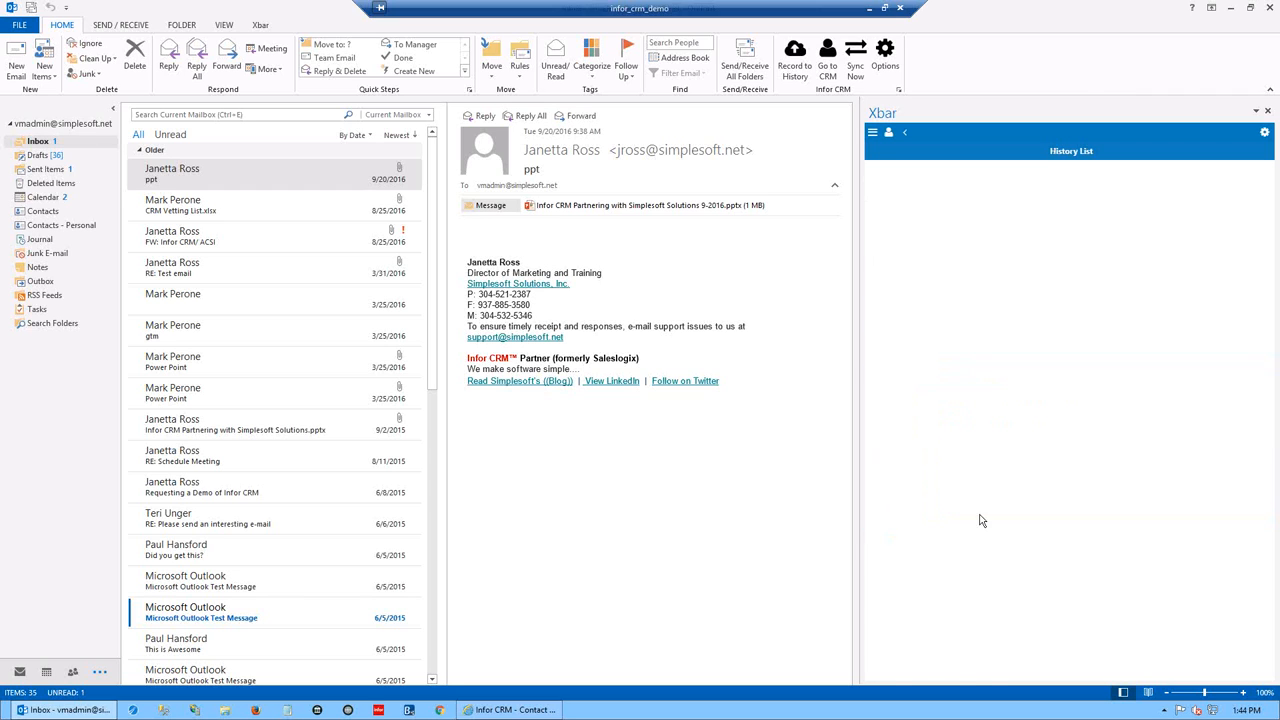
click(902, 131)
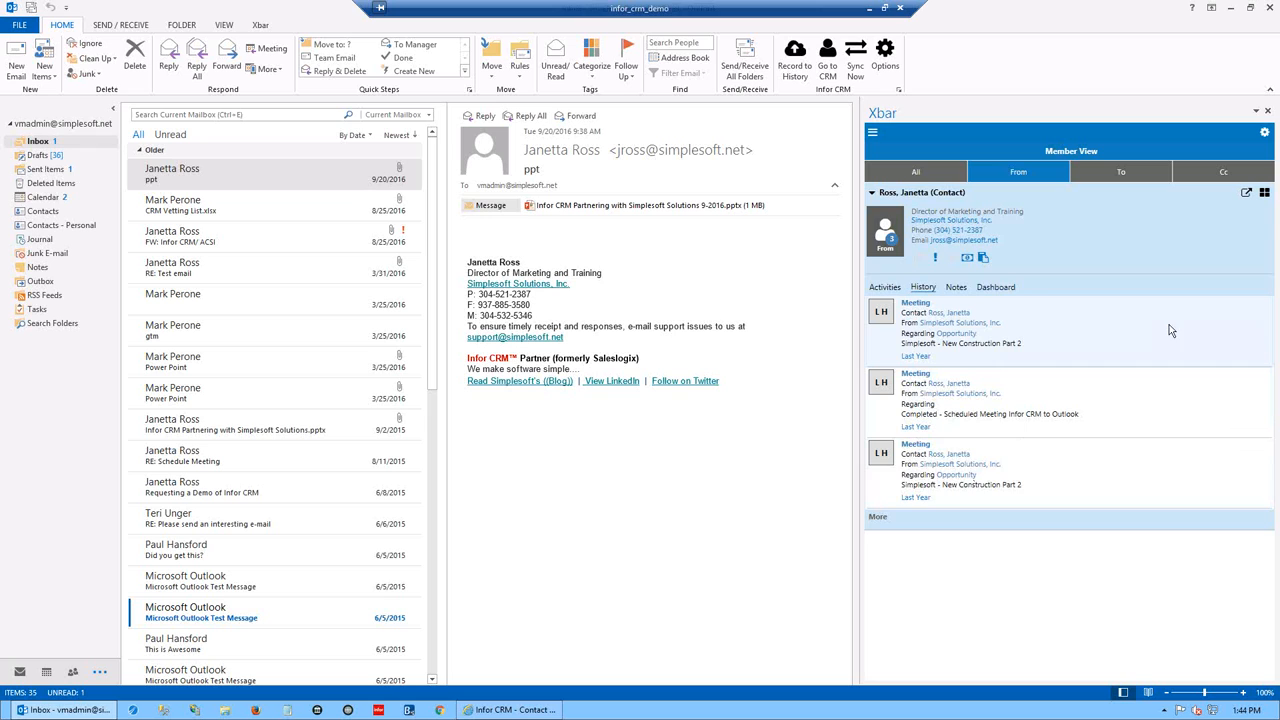
scroll(430, 680, down, 4)
- Select the CRM Vetting List email and bring the Infor CRM web client forward
click(432, 680)
click(432, 680)
click(432, 680)
click(432, 680)
click(432, 680)
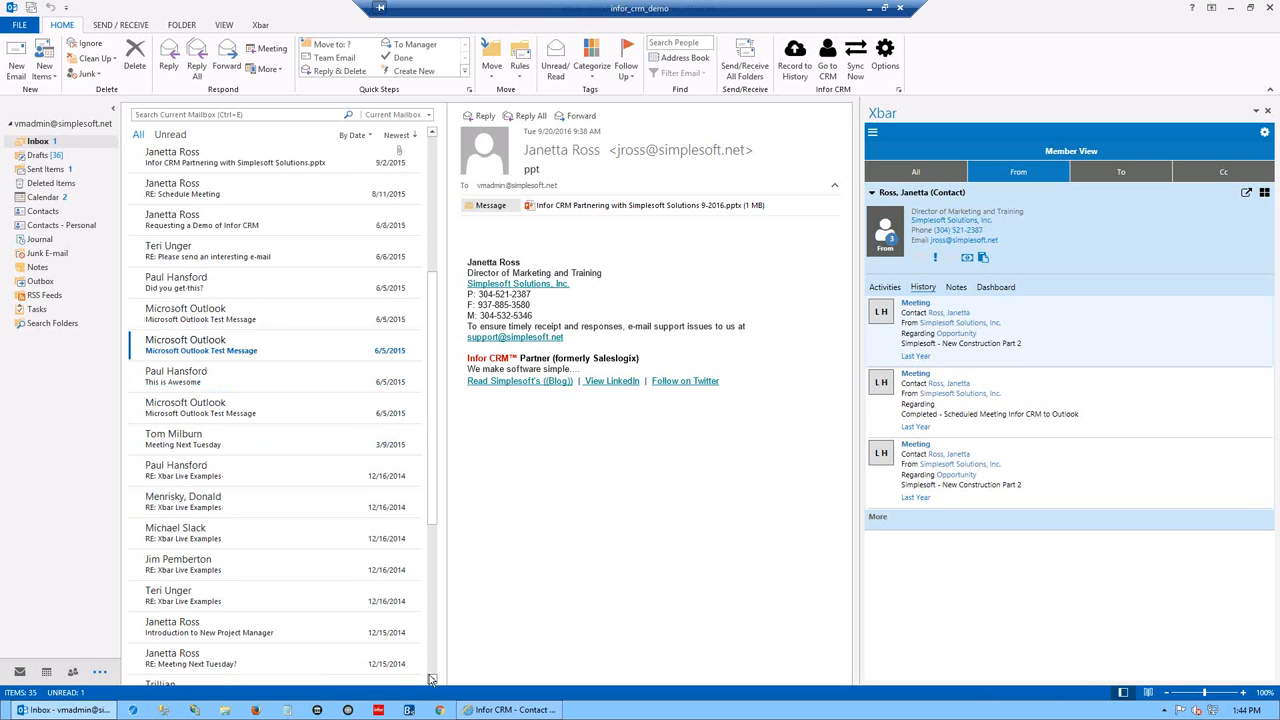
scroll(433, 677, down, 3)
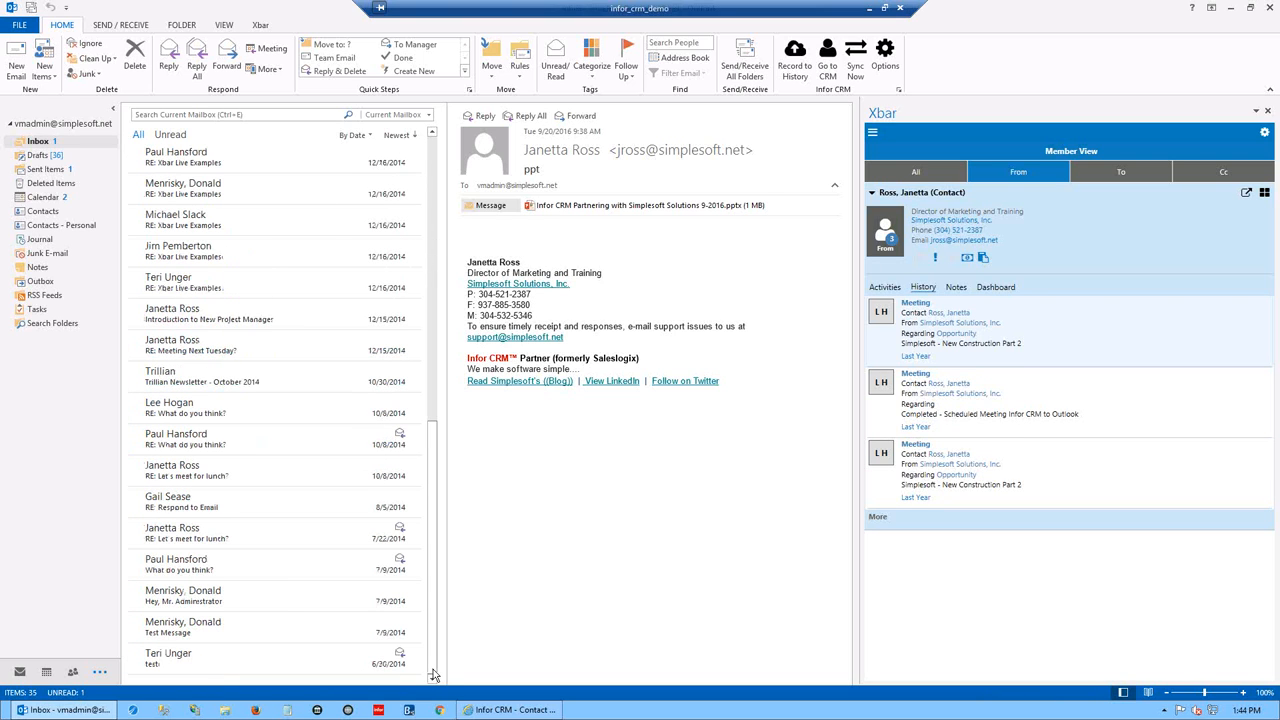
drag(433, 675, 455, 343)
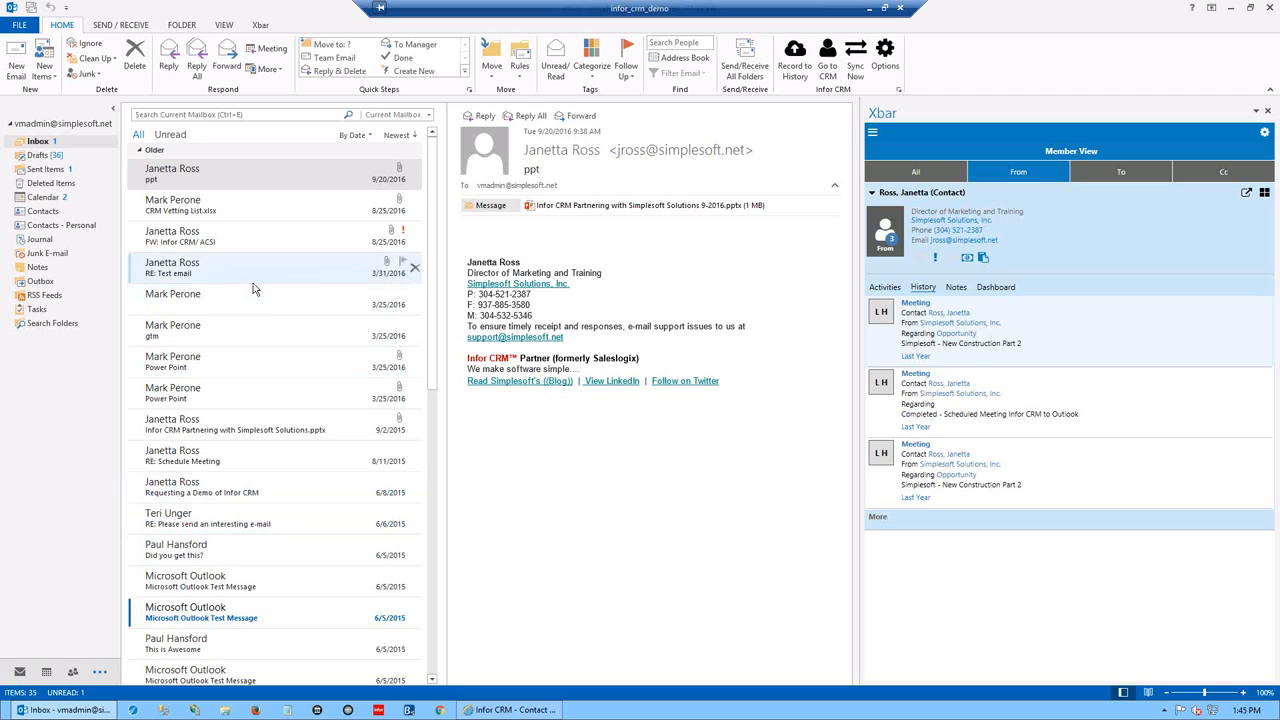
click(177, 206)
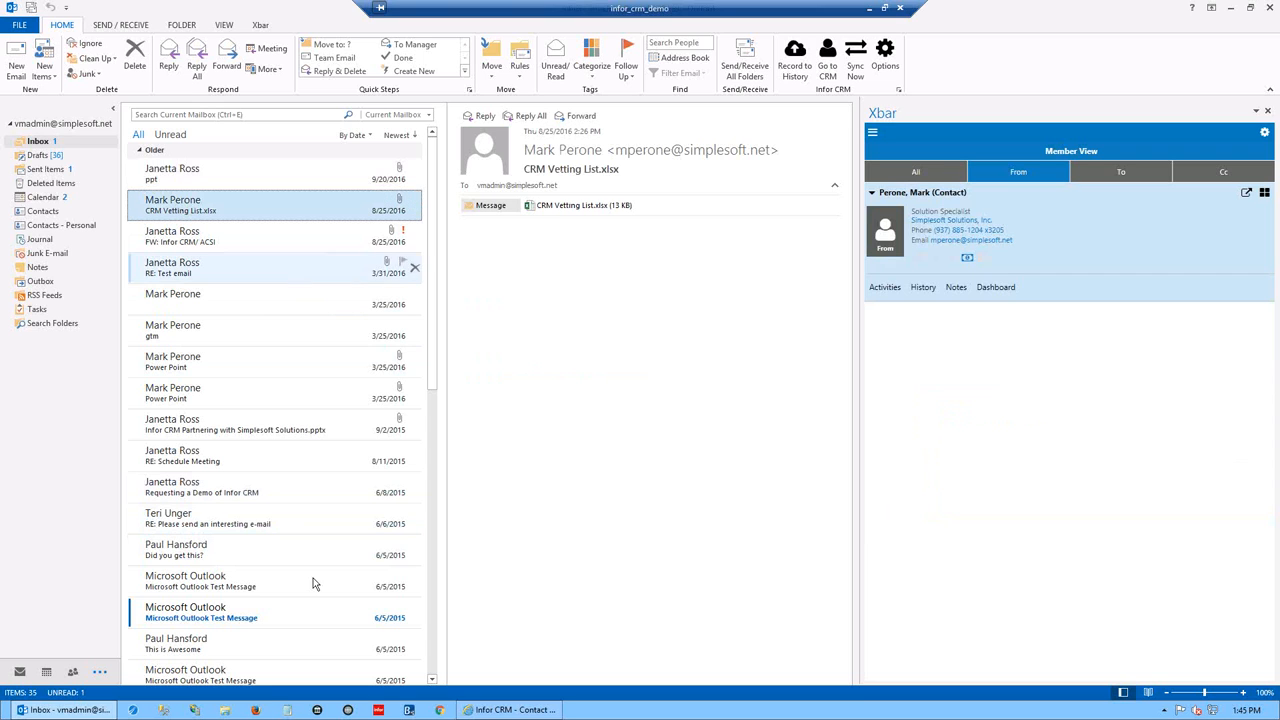
click(510, 709)
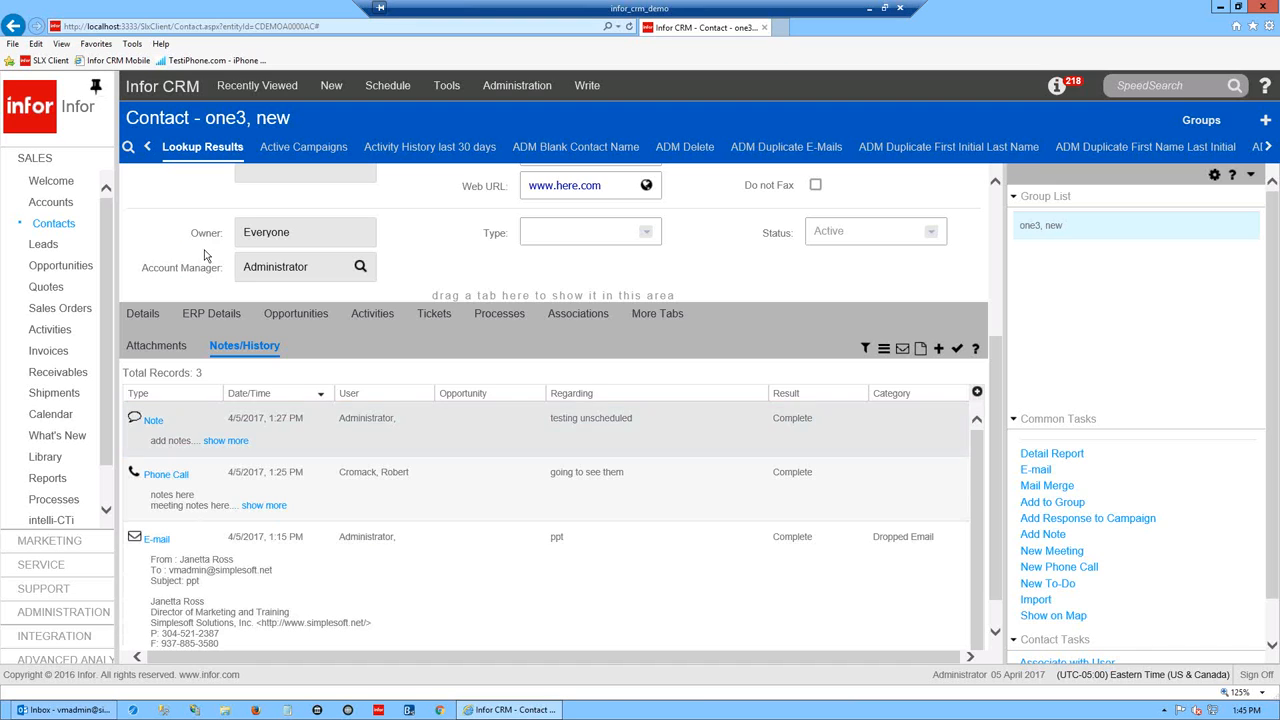
- Look up the existing Solution Specialist contact by name and open its record
mouse_move(55, 224)
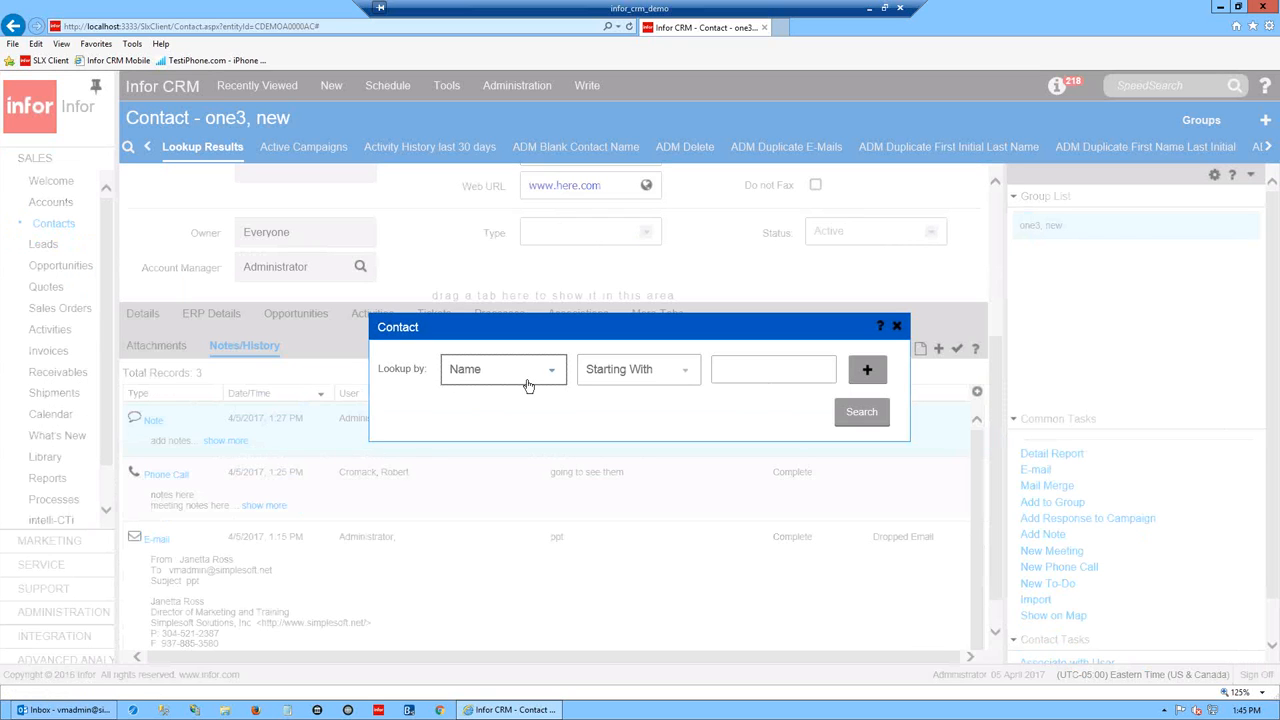
click(754, 377)
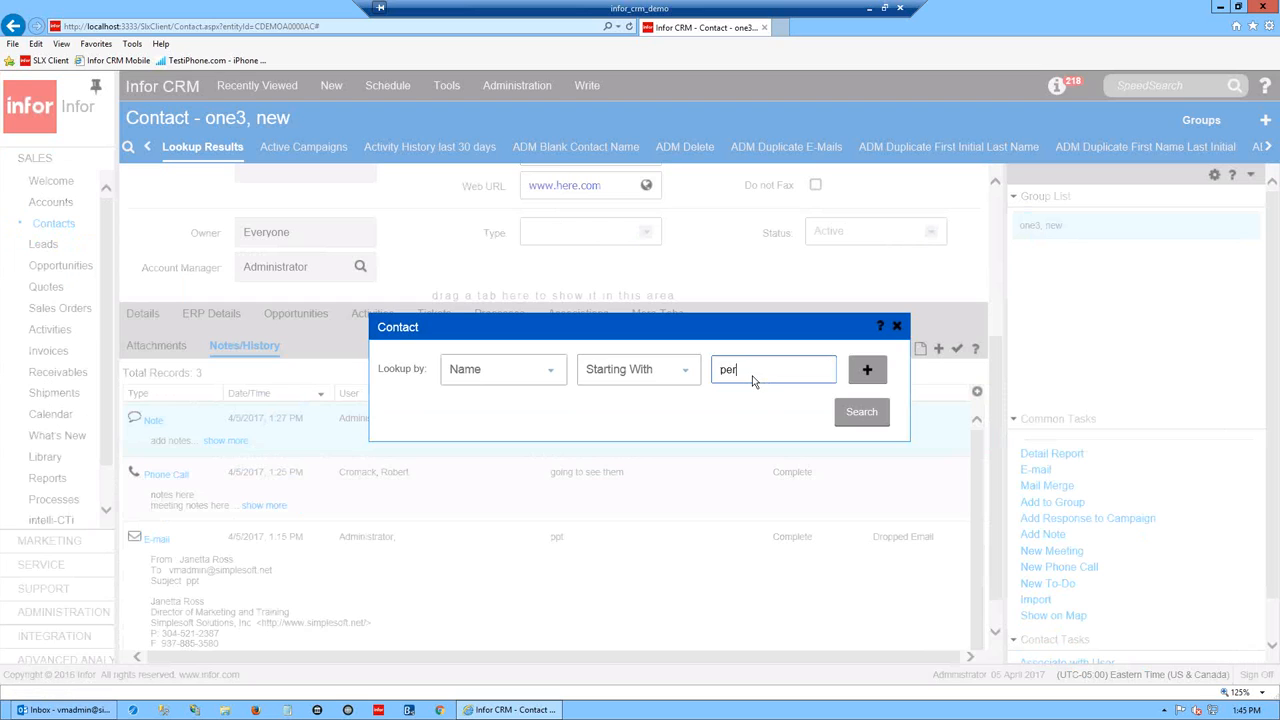
key(Return)
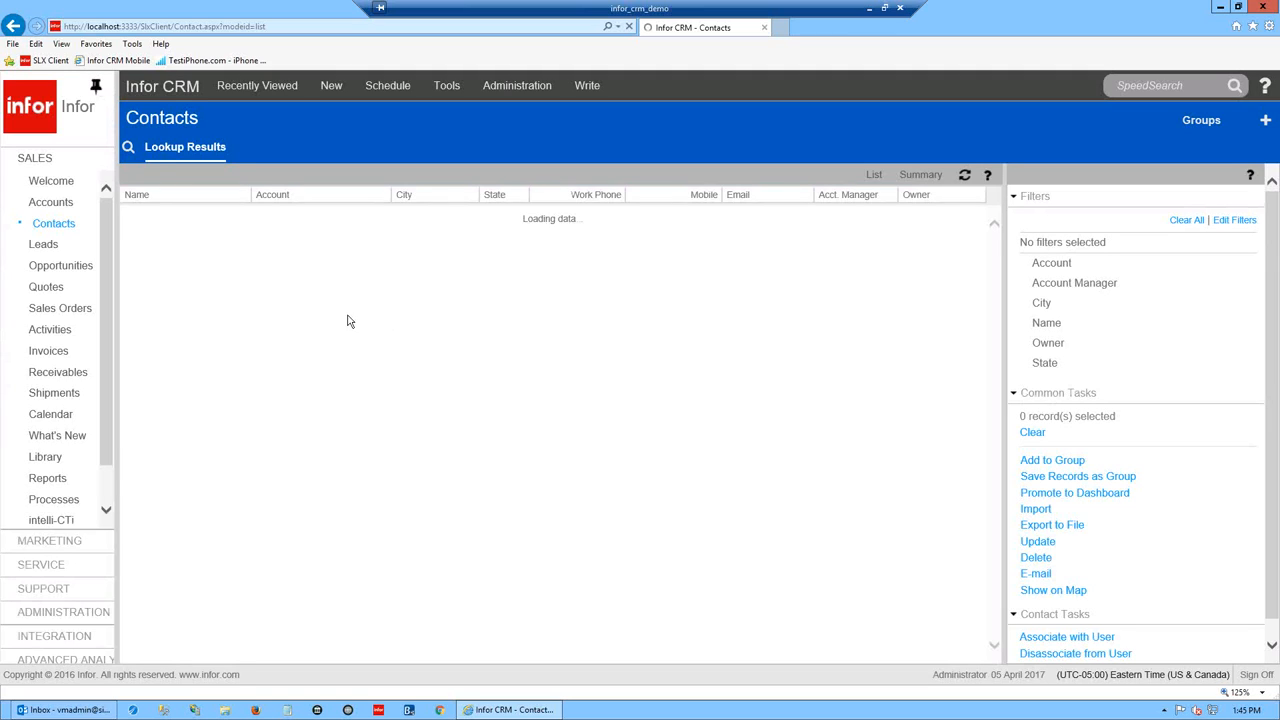
click(137, 224)
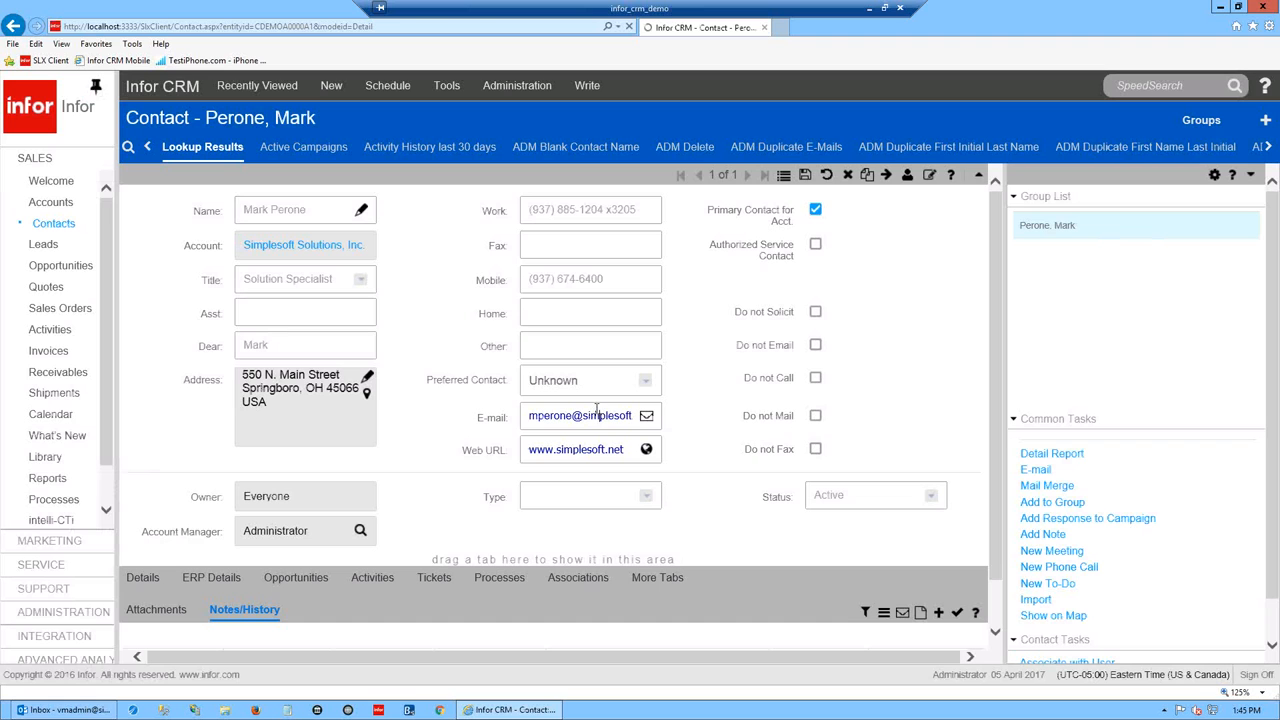
- Prefix the contact's e-mail and name with 'old', save both, and minimize the browser
click(600, 415)
text(old)
click(804, 176)
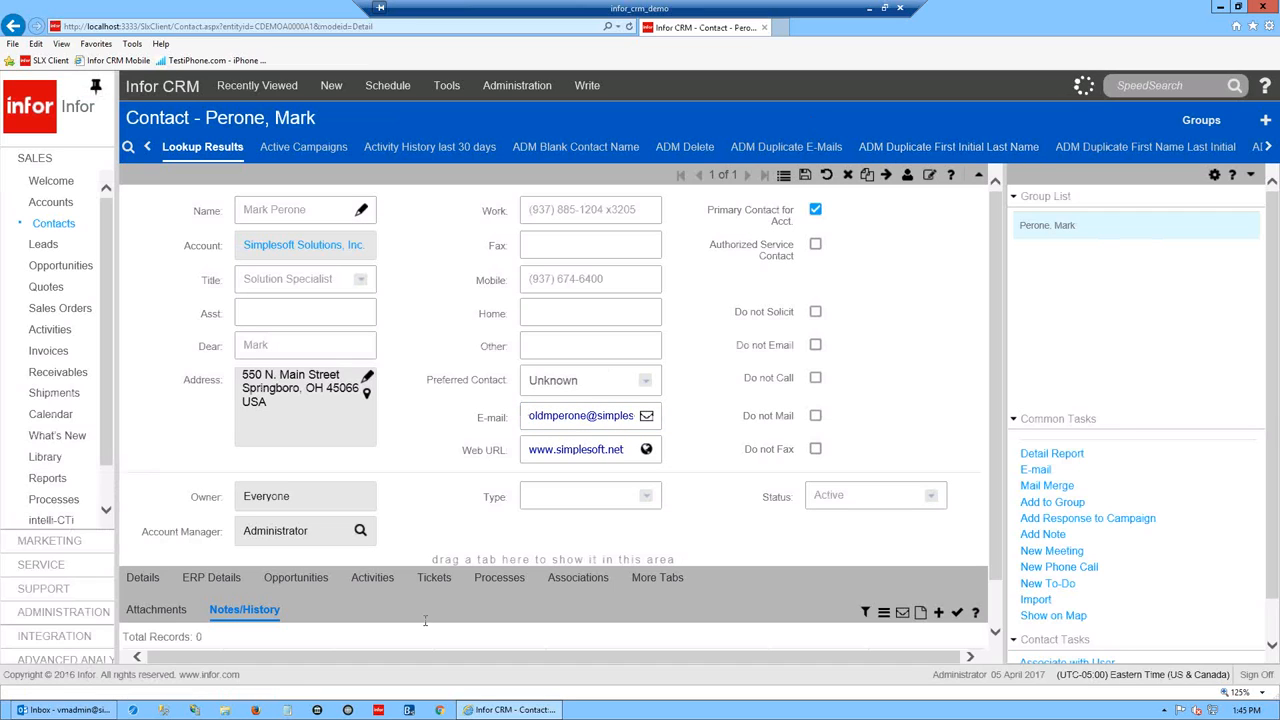
click(245, 209)
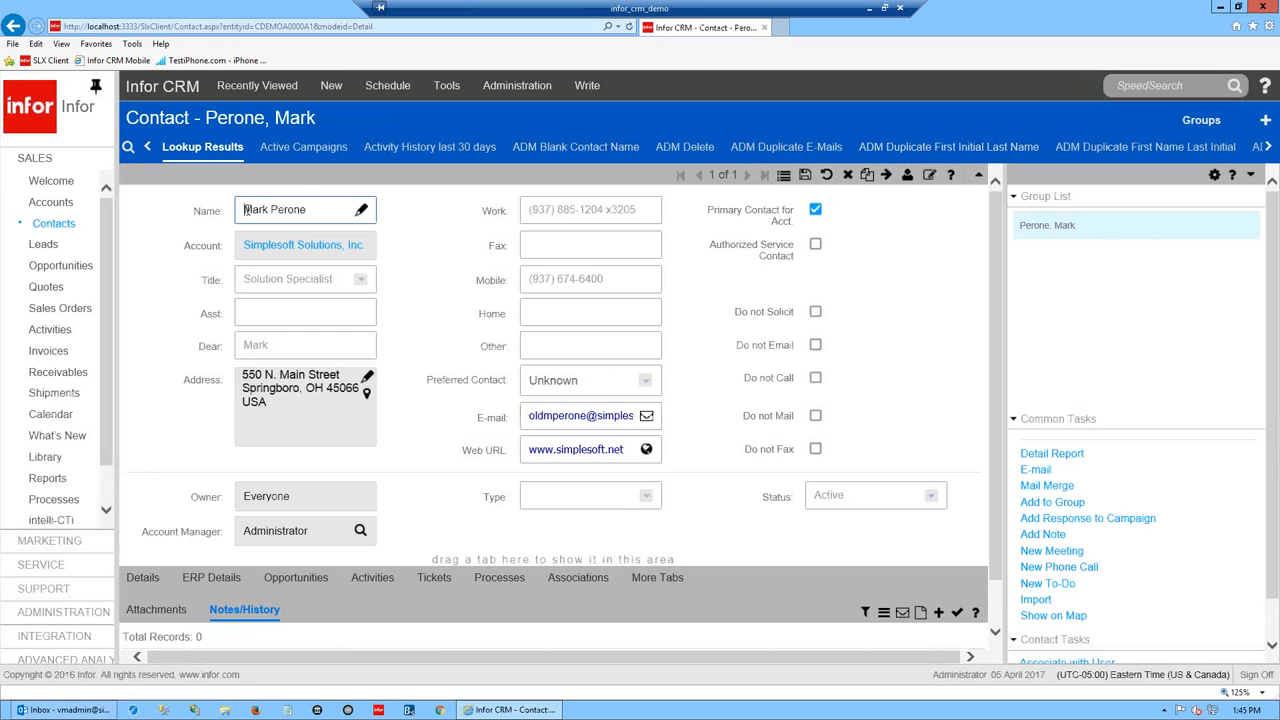
text(old)
click(972, 320)
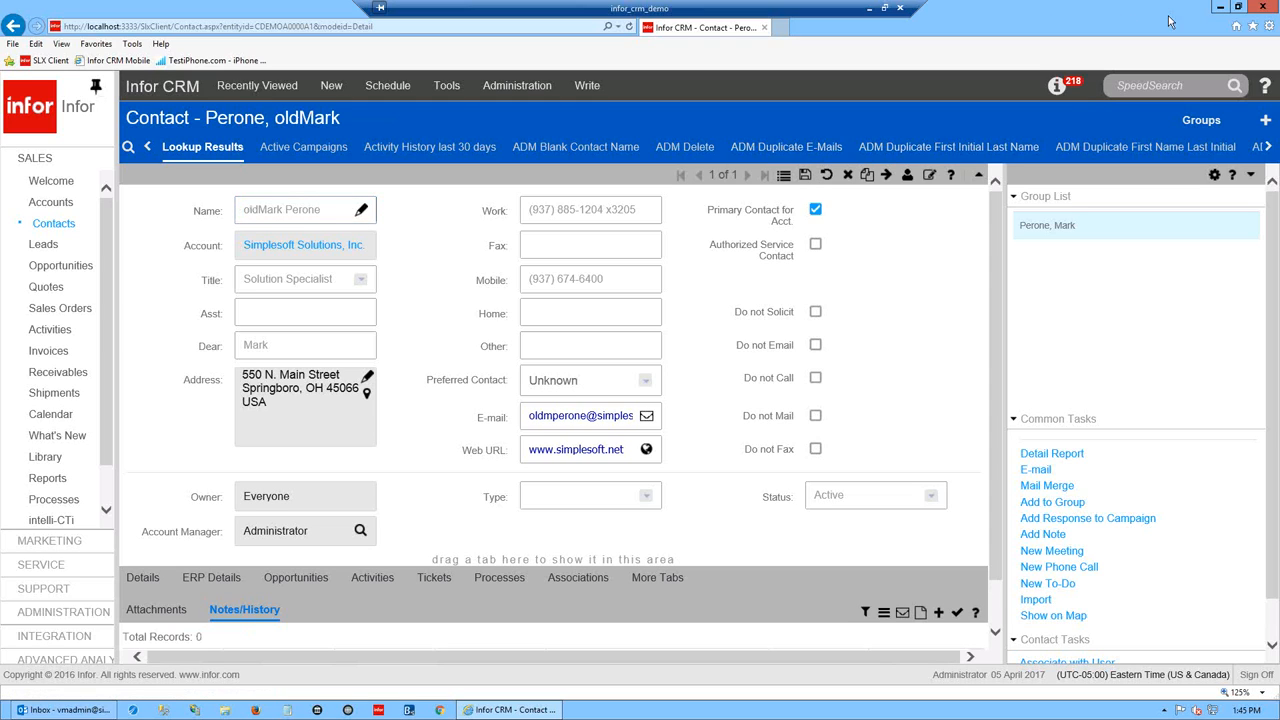
click(1221, 7)
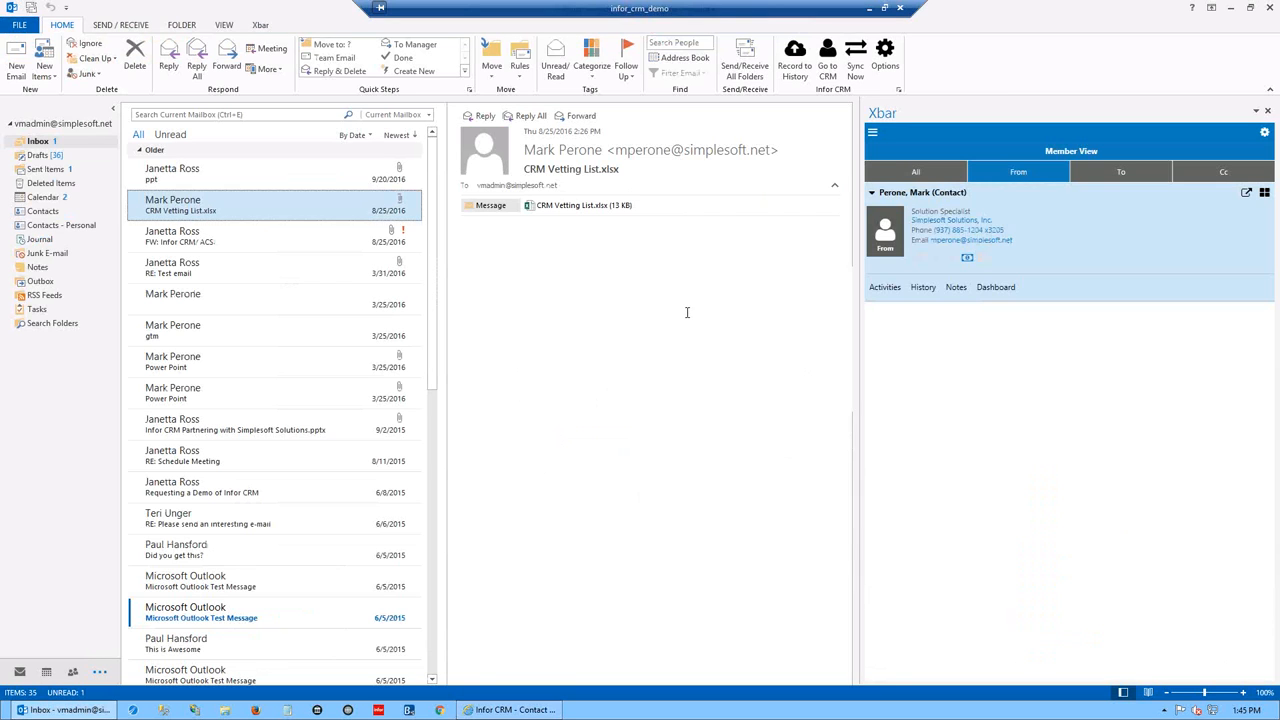
- Browse several inbox messages, ending on the 3/25/2016 email with the sender's phone signature
click(192, 232)
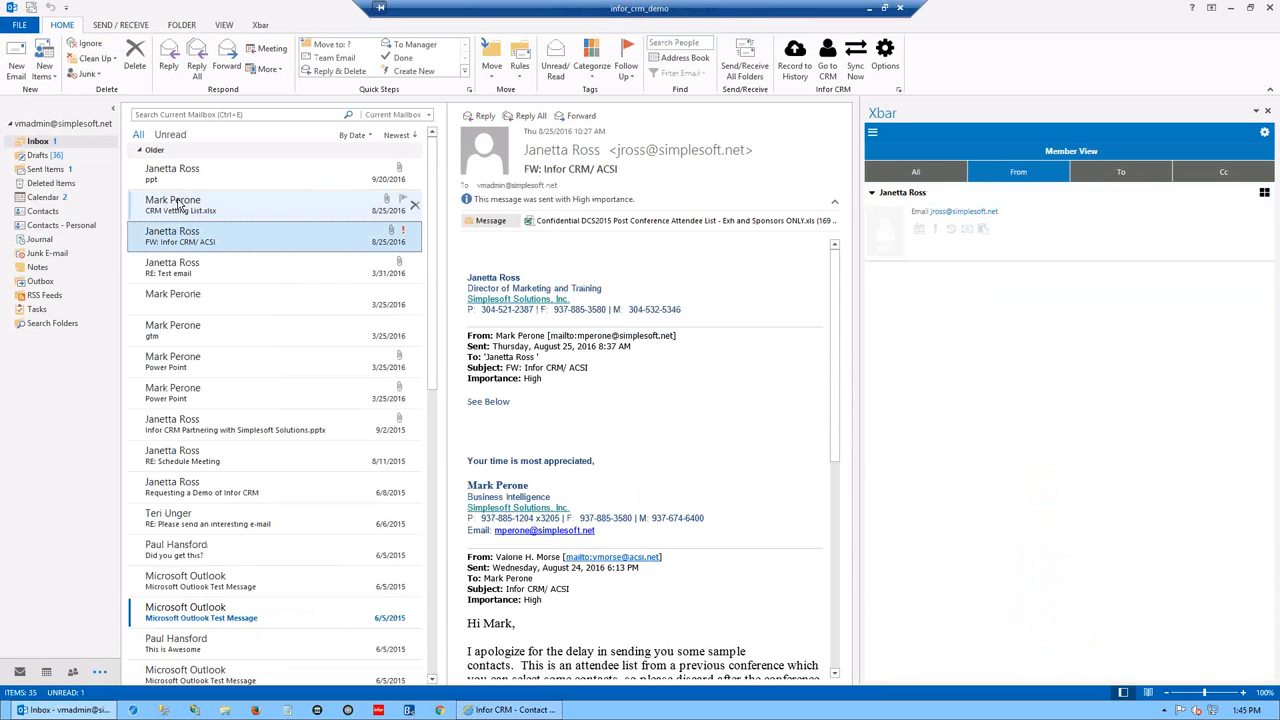
click(178, 205)
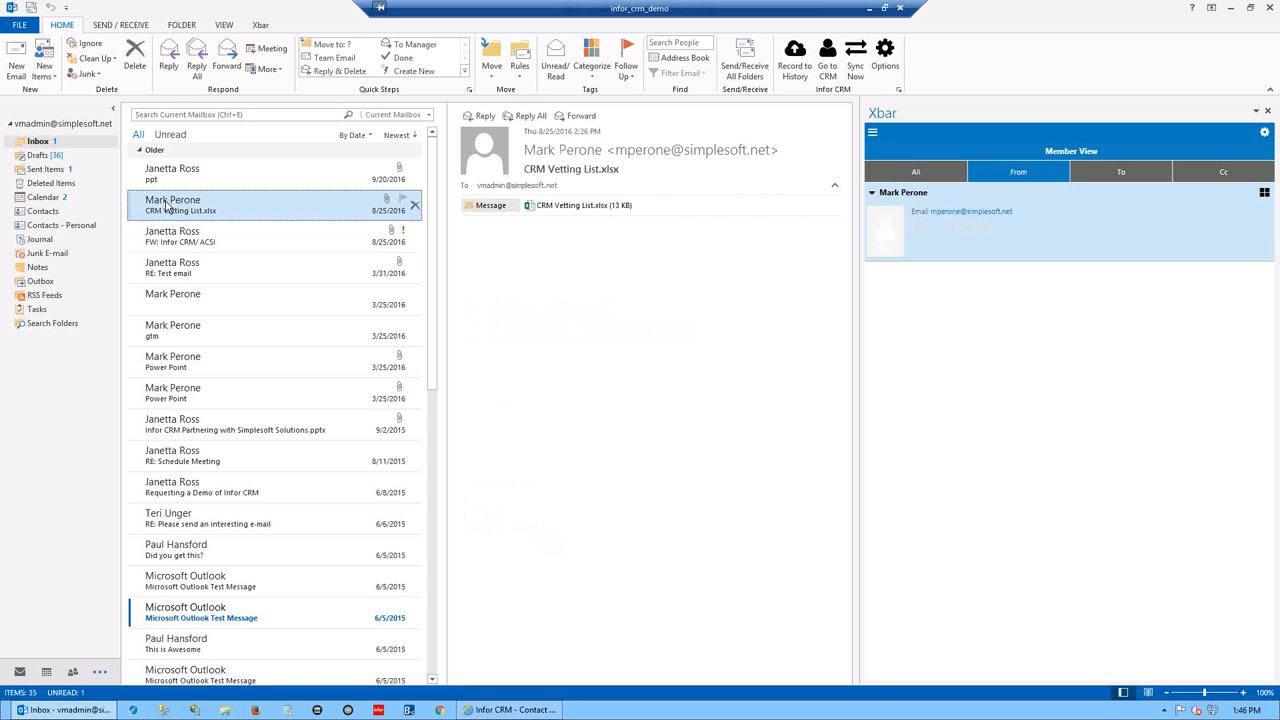
click(164, 331)
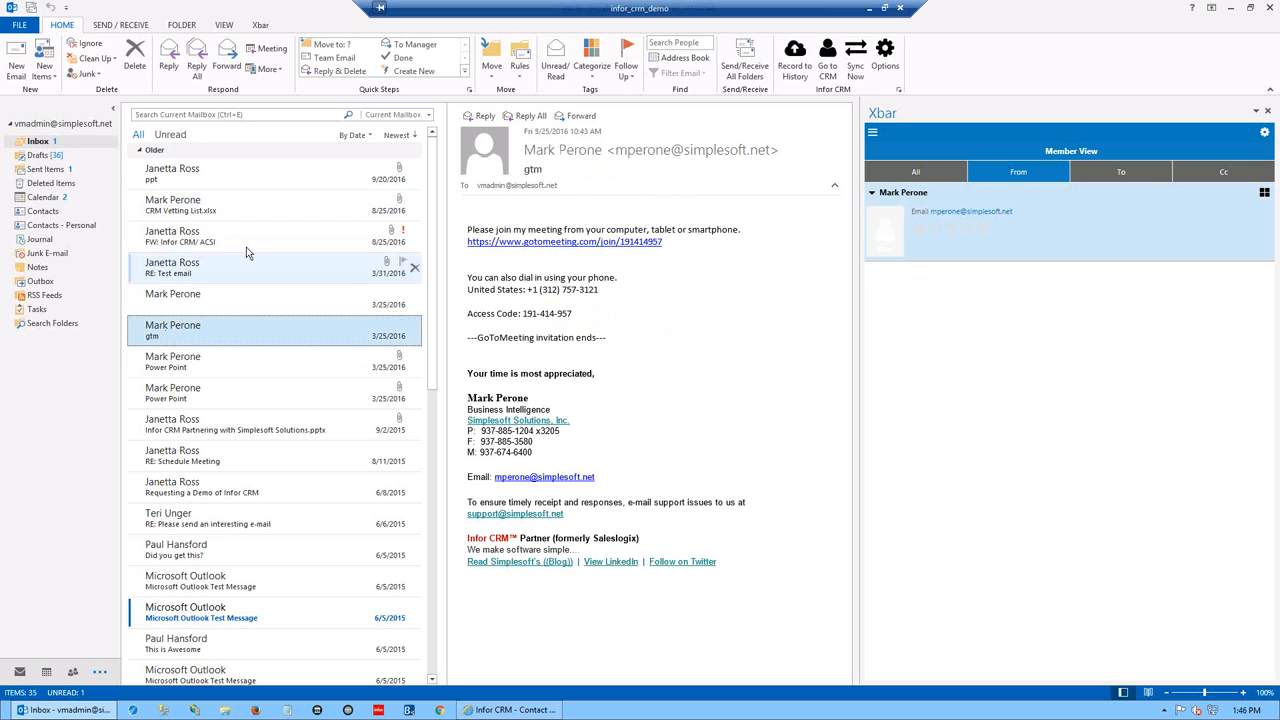
click(183, 174)
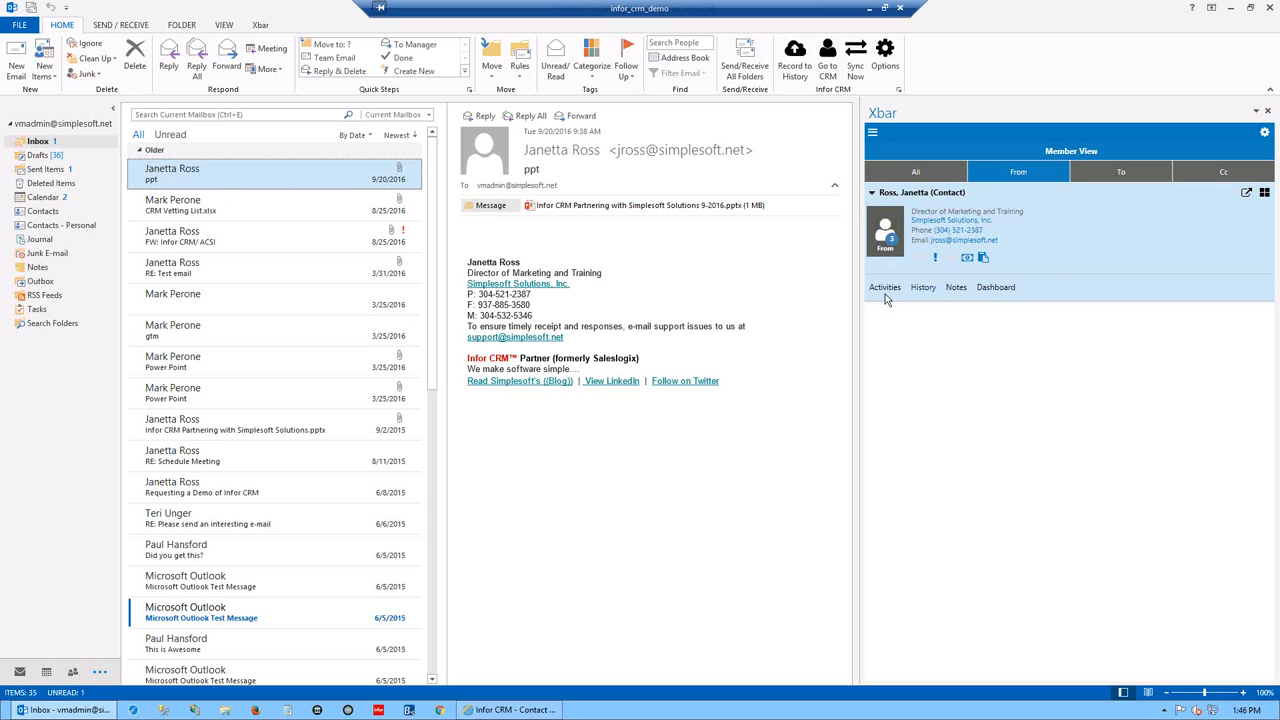
click(172, 205)
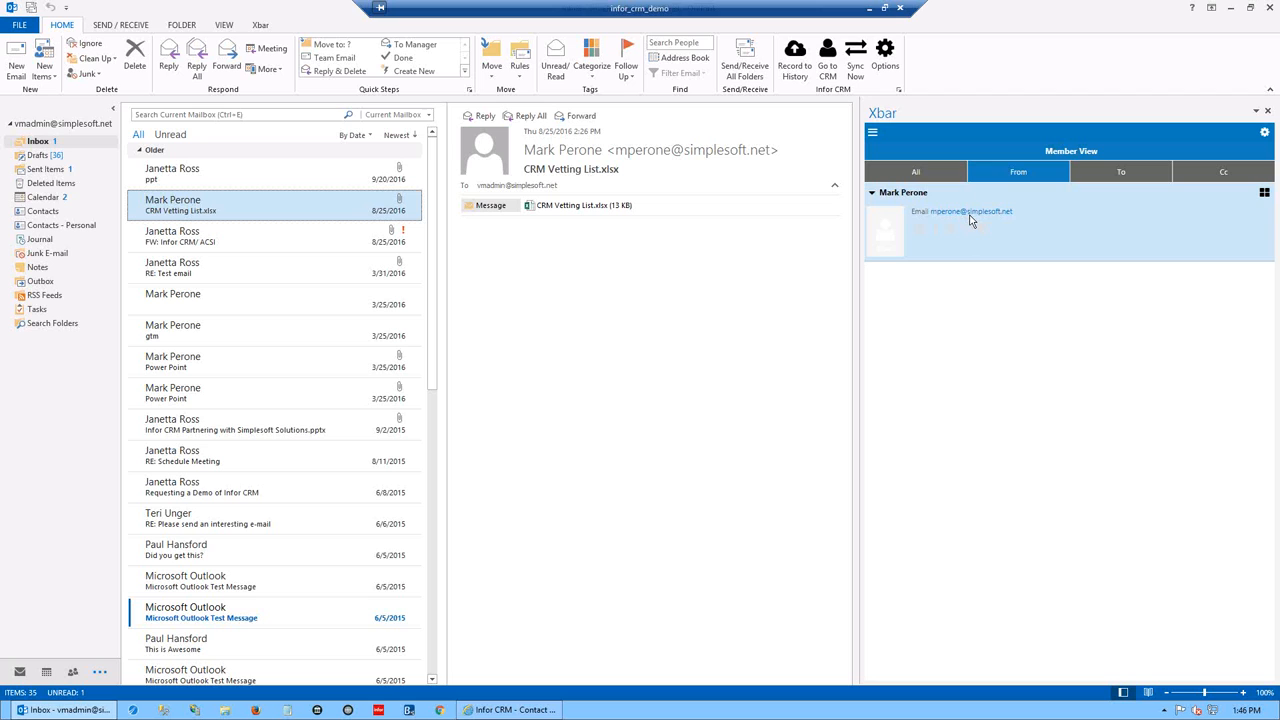
click(157, 305)
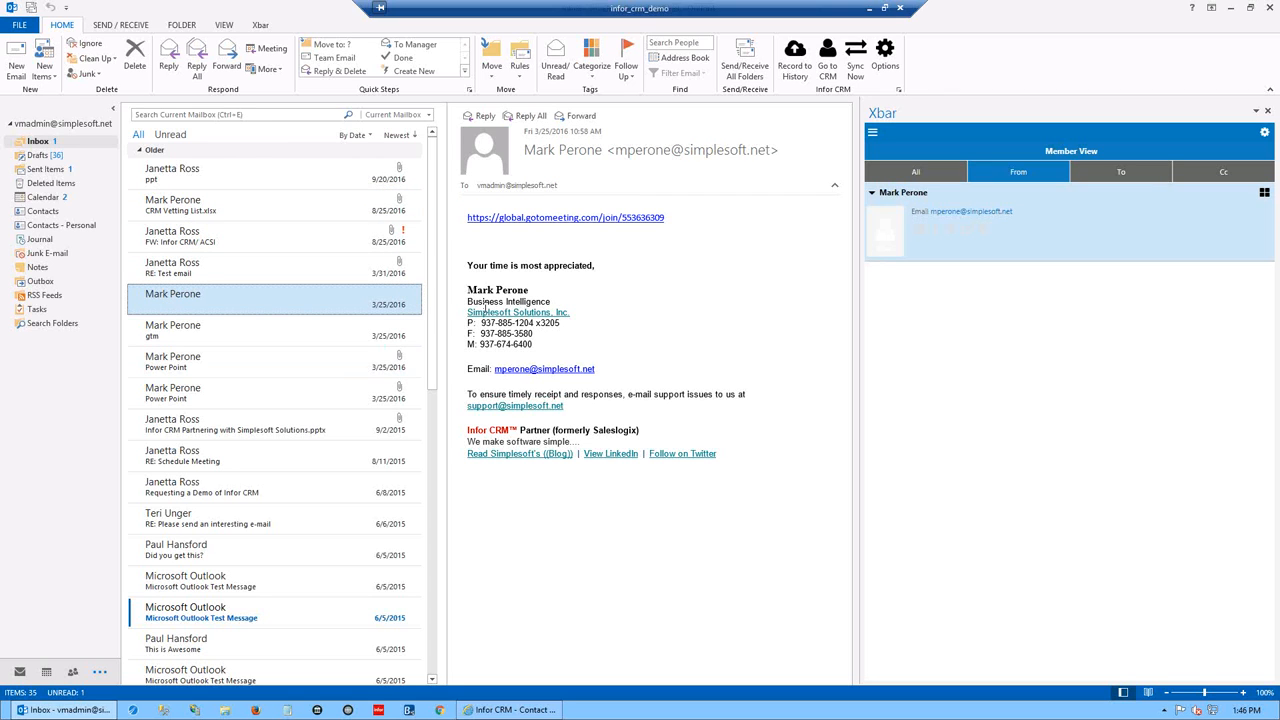
- Drag the signature block onto Xbar and save it as a new contact, retrying after the timeout warning
drag(466, 288, 592, 364)
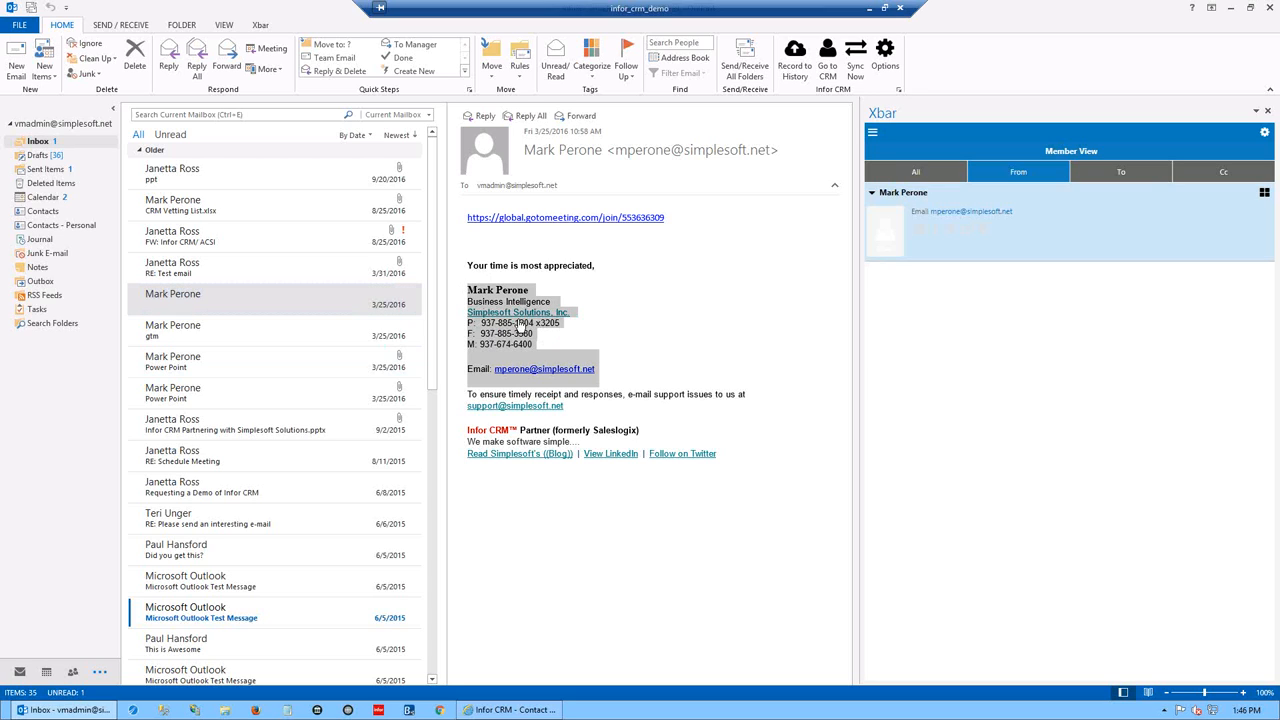
mouse_move(505, 300)
mouse_down()
mouse_move(597, 327)
mouse_move(873, 318)
mouse_move(997, 255)
mouse_up()
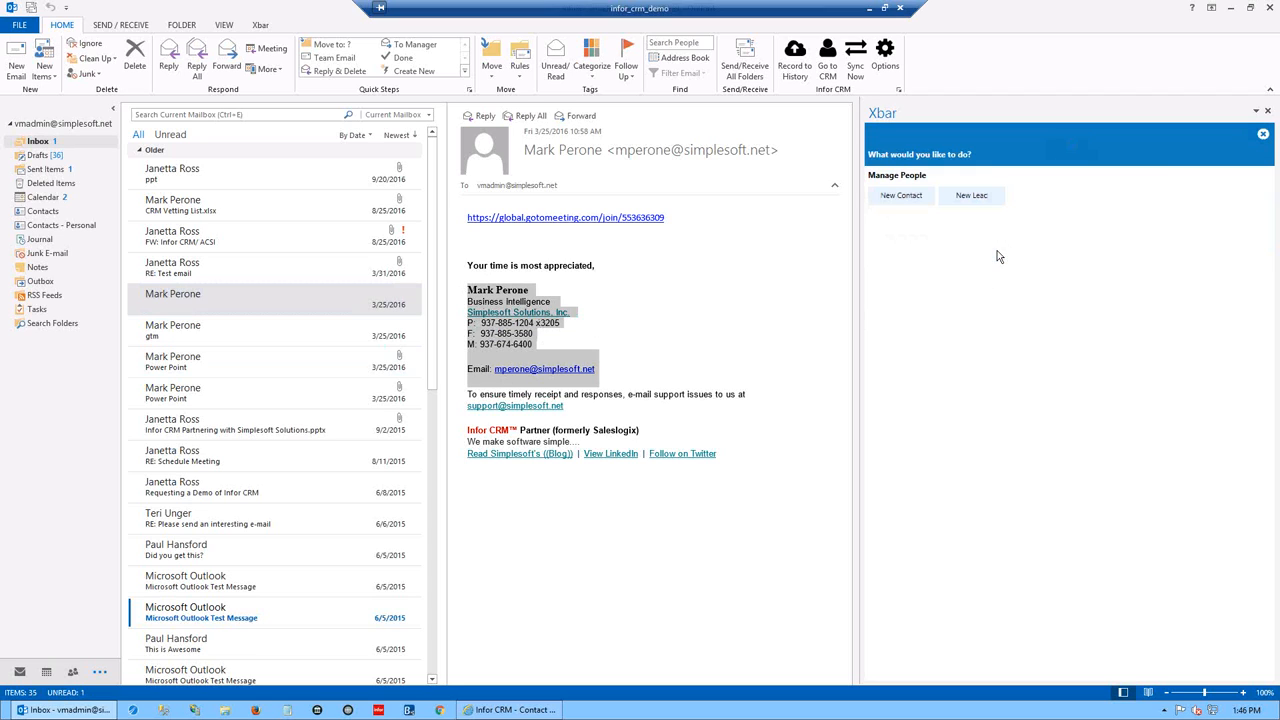
click(896, 198)
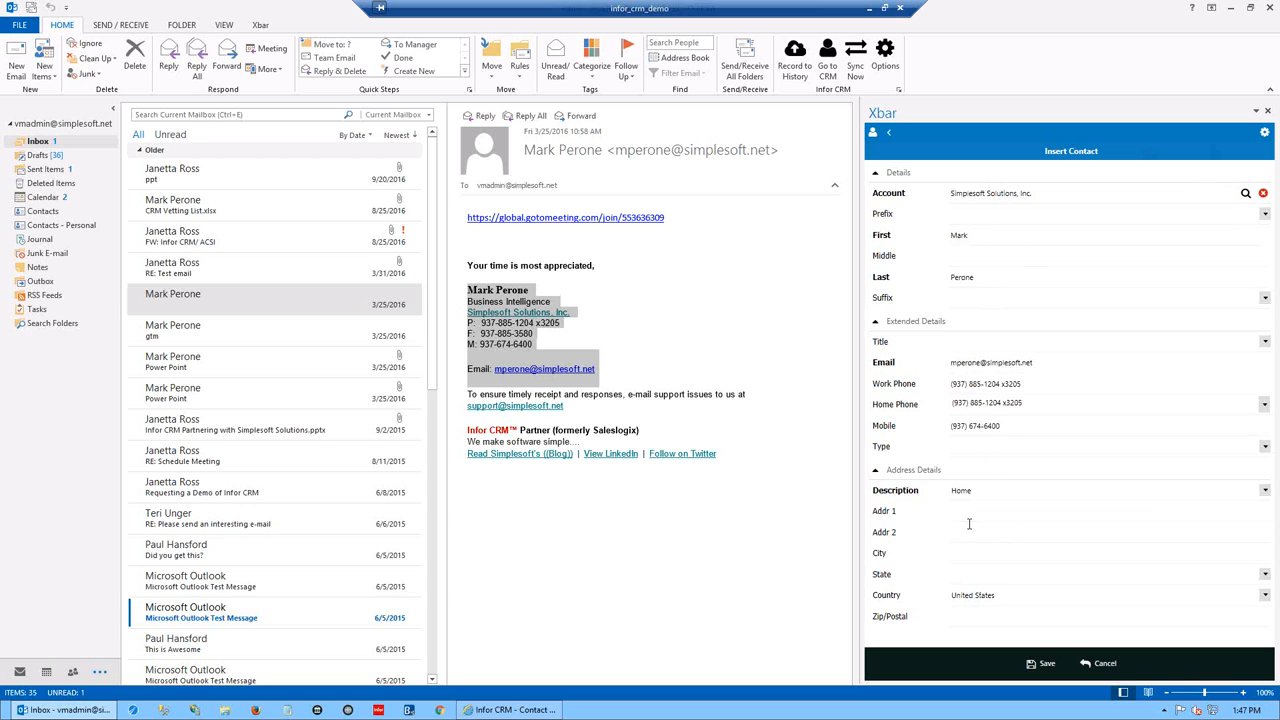
click(1044, 664)
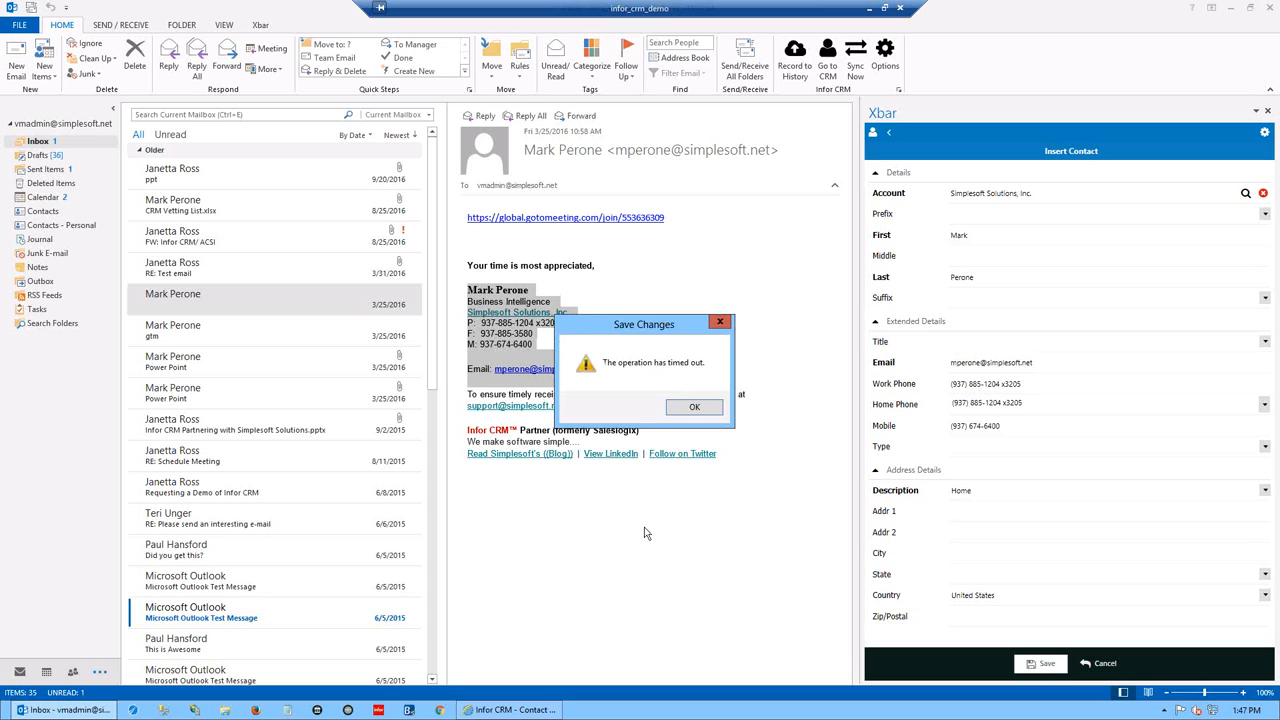
click(692, 407)
click(1035, 668)
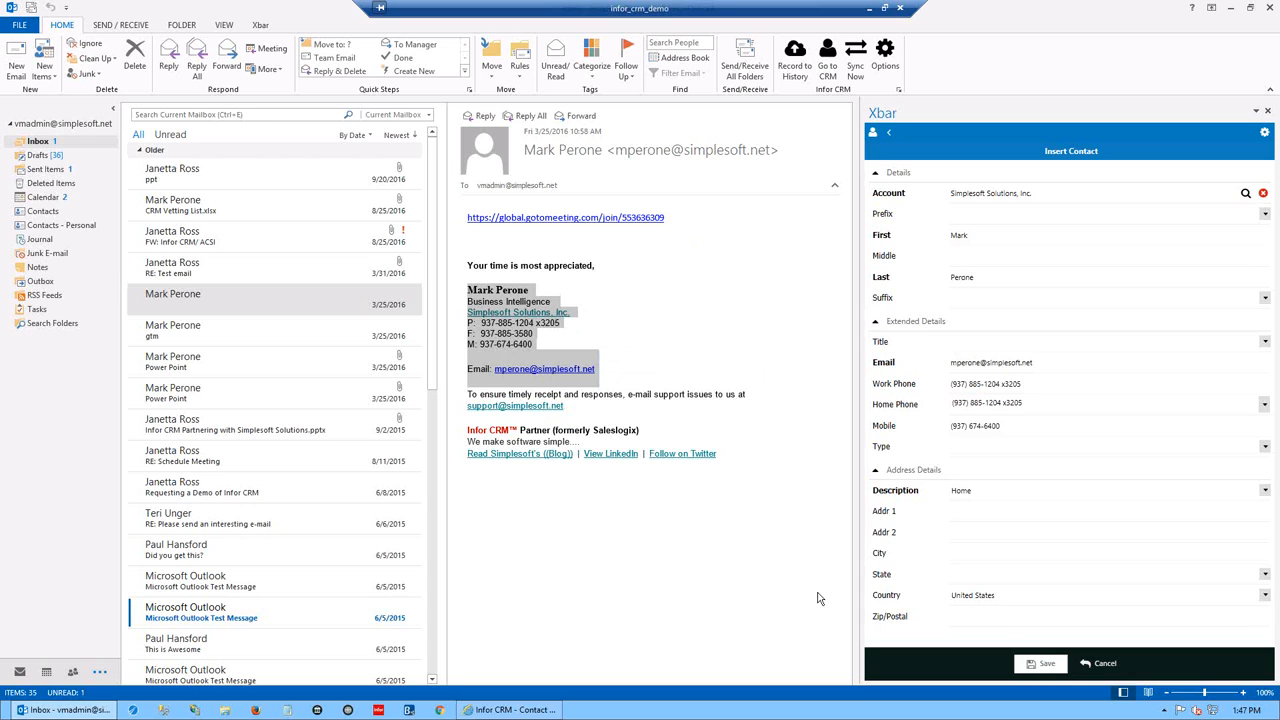
click(646, 558)
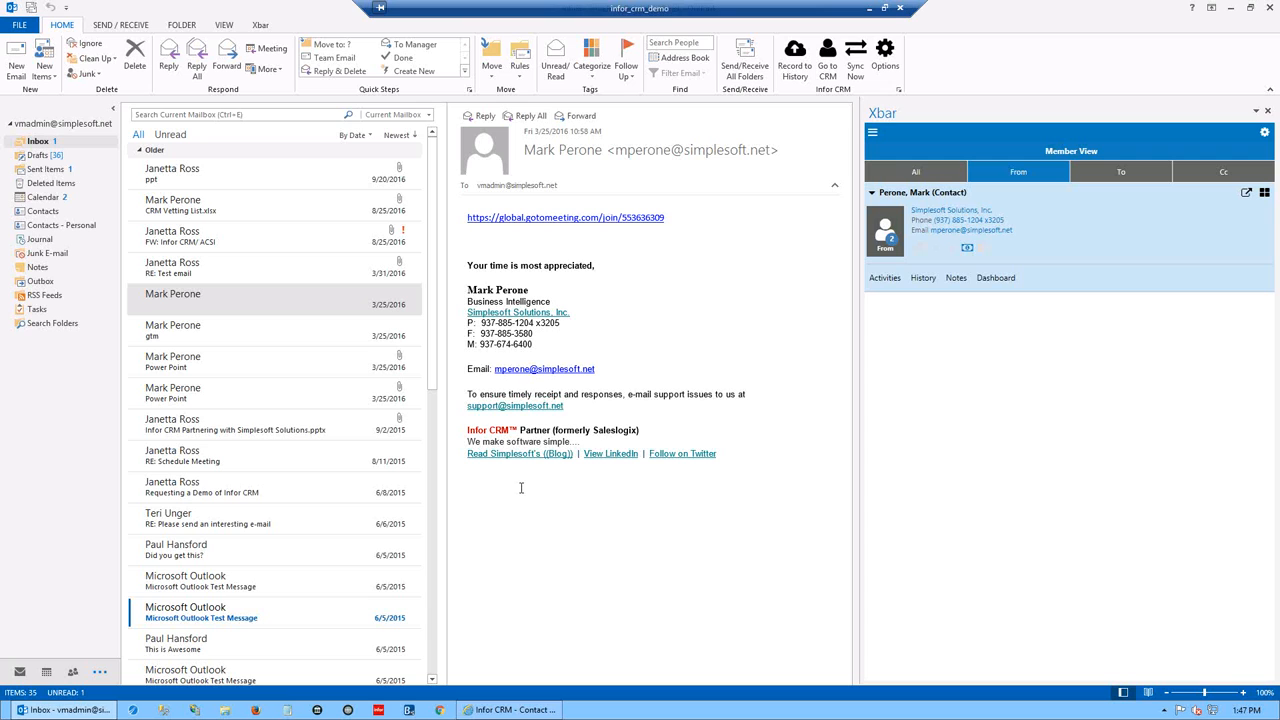
- In the web client, look up 'perone' and open the contact's detail record
click(467, 711)
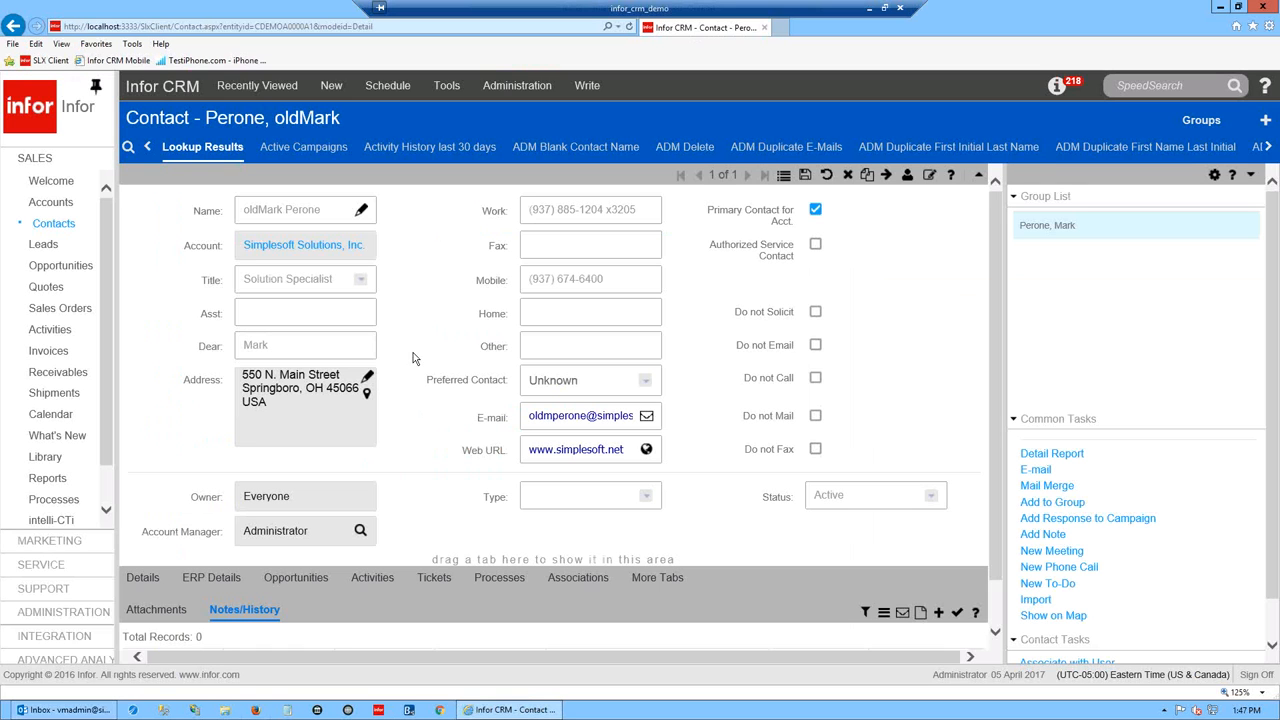
right_click(55, 226)
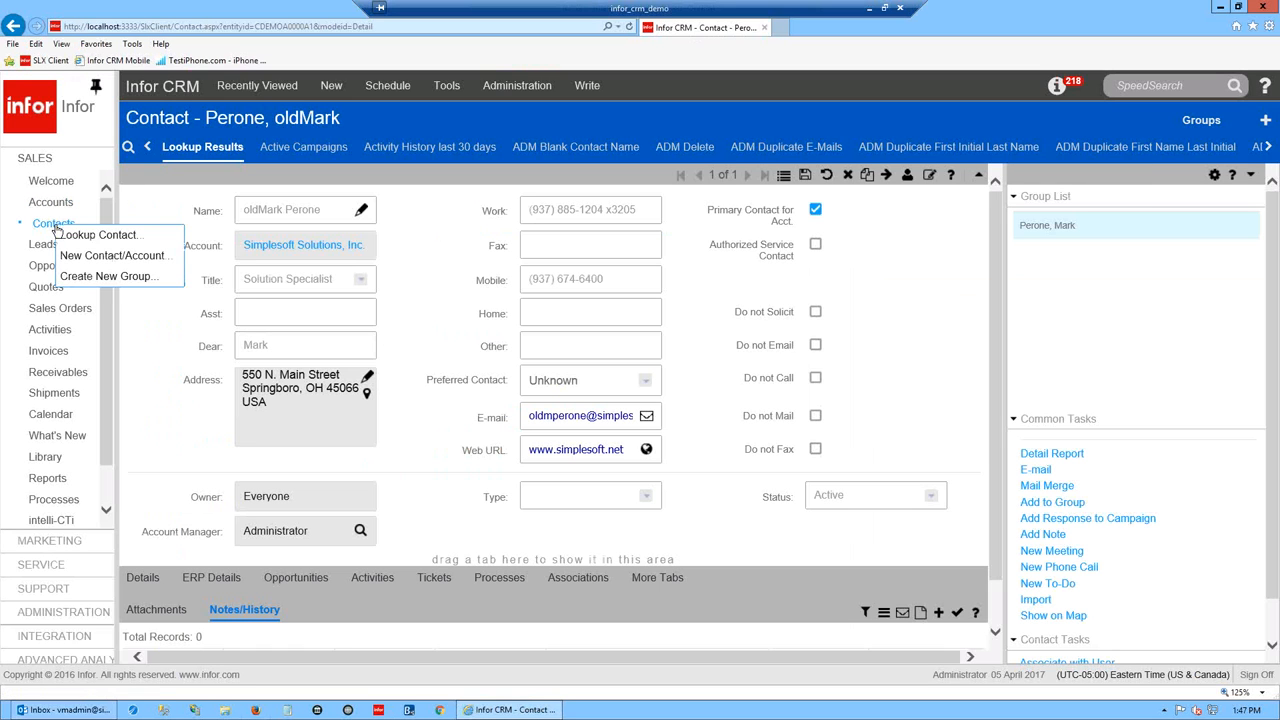
click(79, 236)
click(742, 377)
text(perone)
click(861, 412)
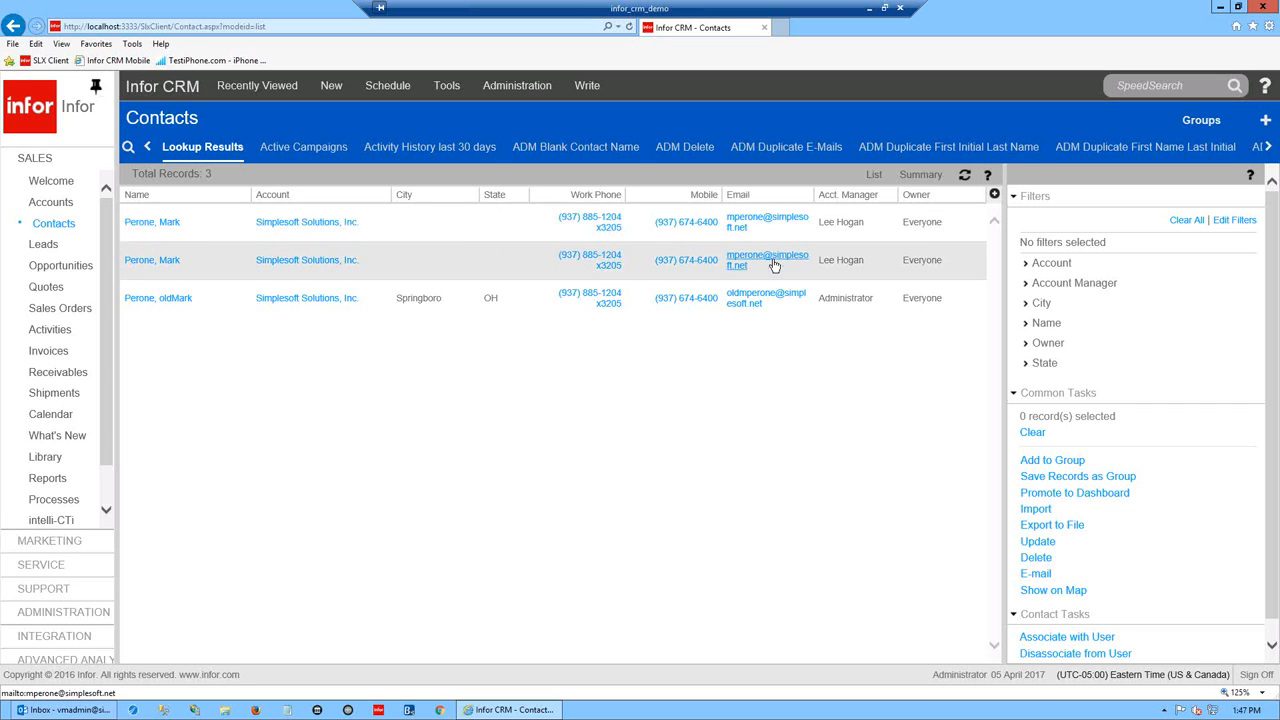
click(152, 222)
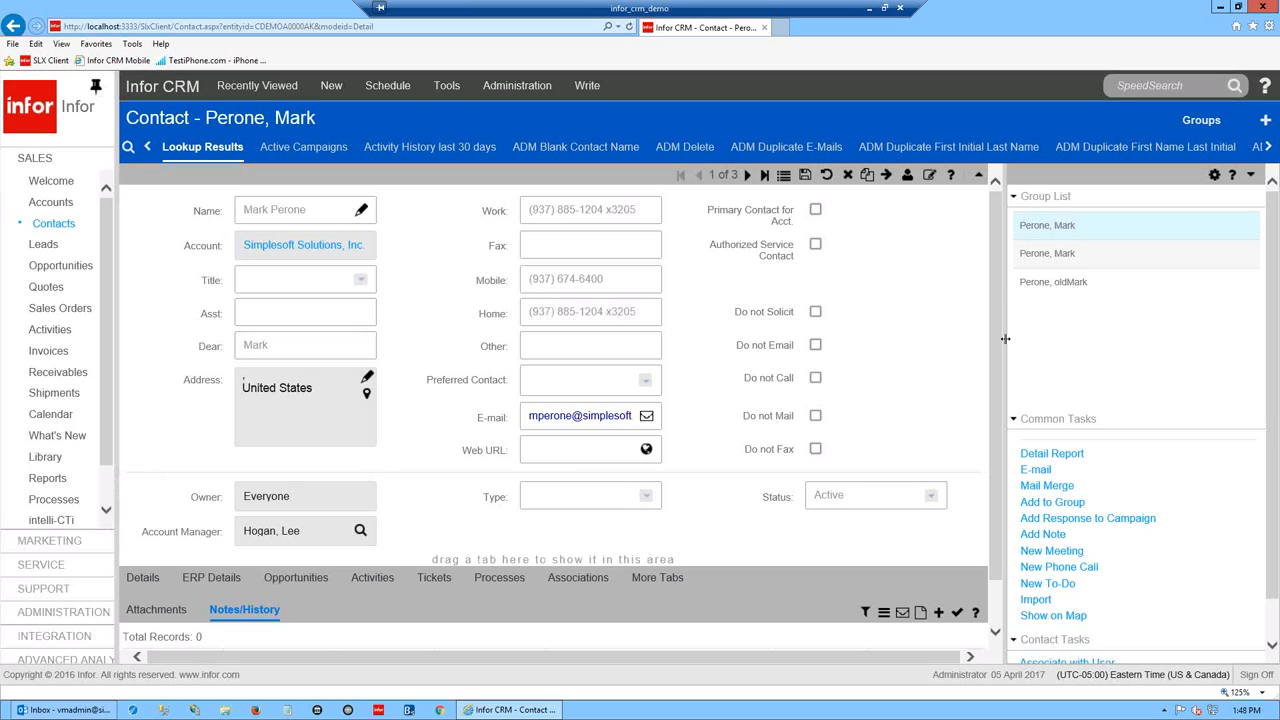
- Check that the contact's Notes/History is empty, then return to the Outlook inbox
scroll(1002, 370, down, 1)
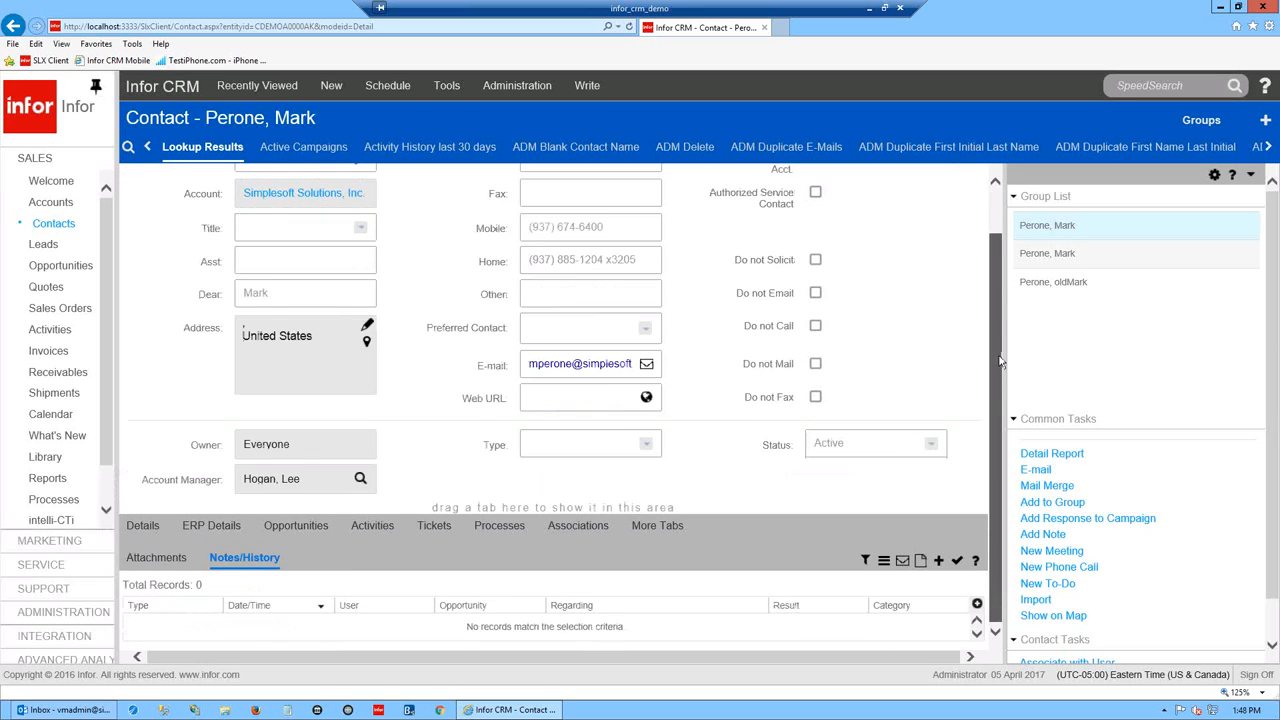
scroll(1002, 368, up, 1)
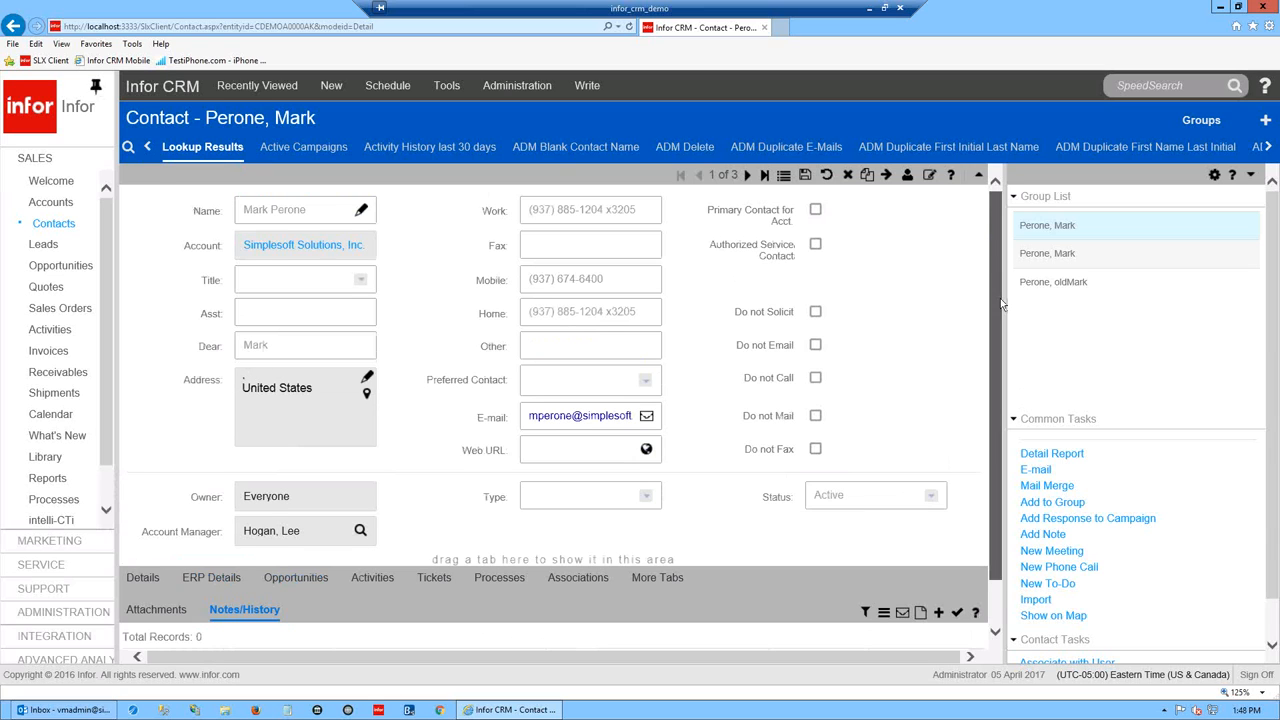
scroll(1008, 360, down, 1)
click(65, 710)
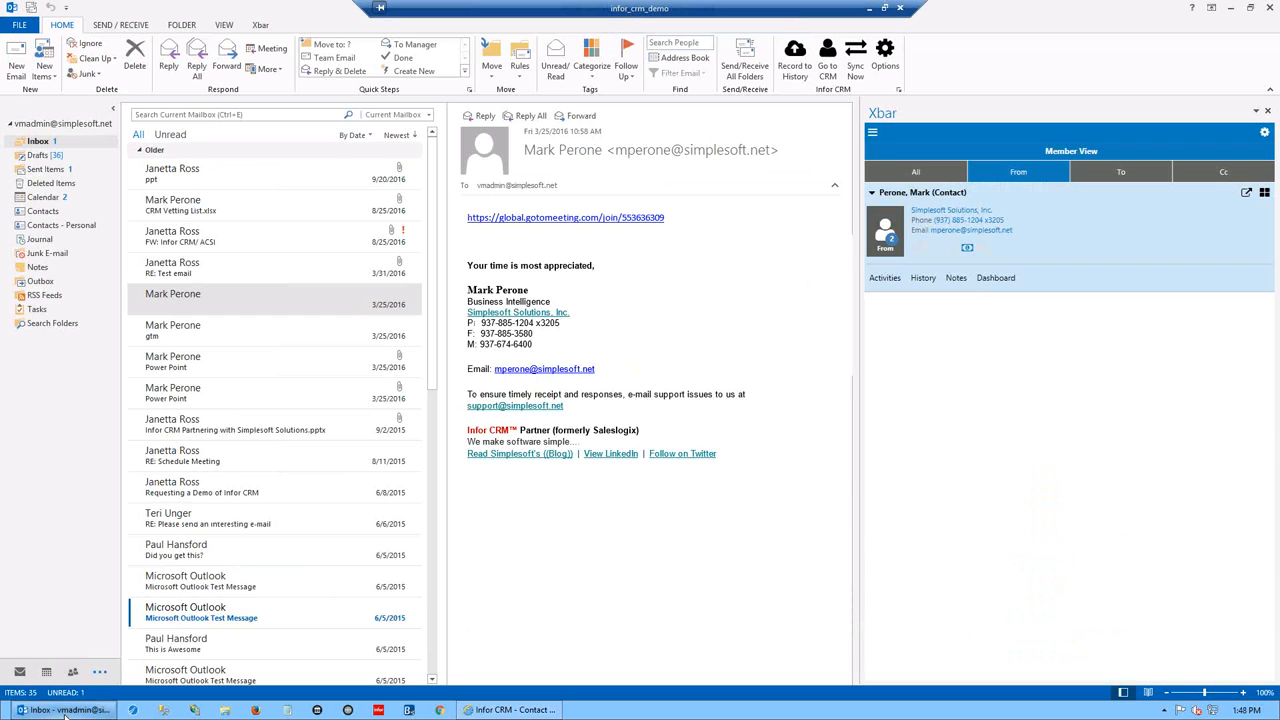
click(62, 711)
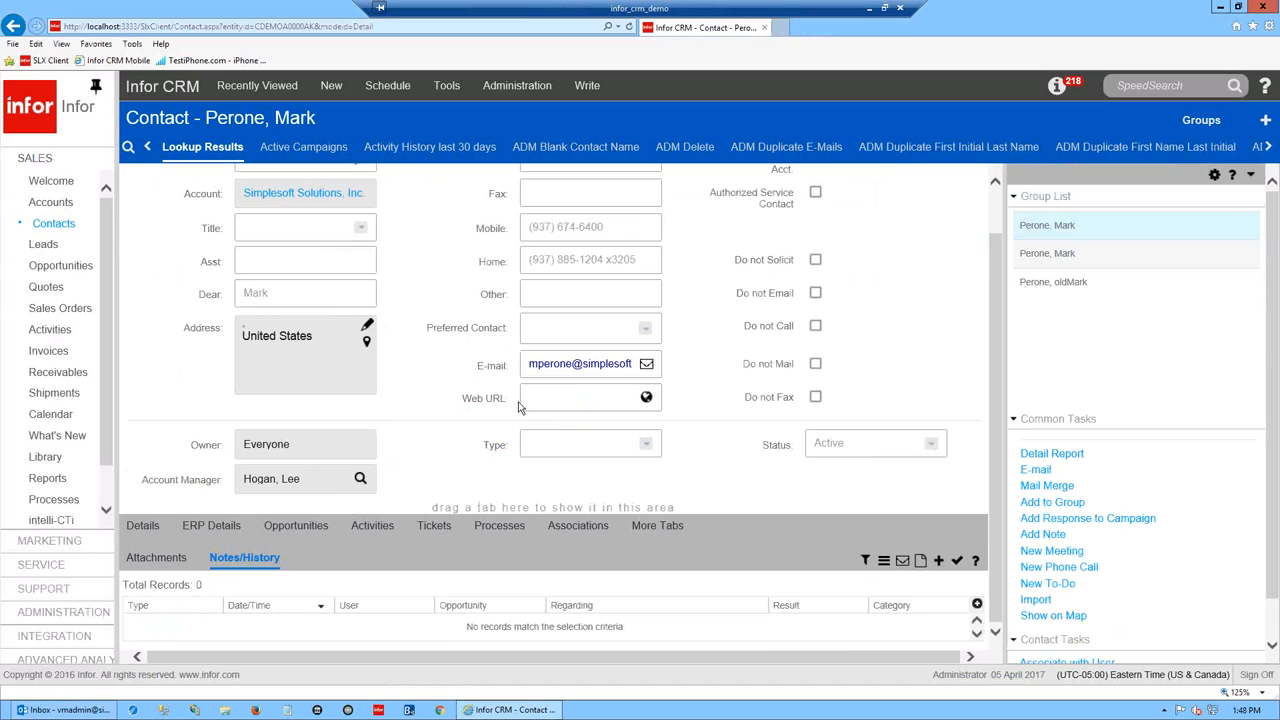
scroll(977, 297, up, 1)
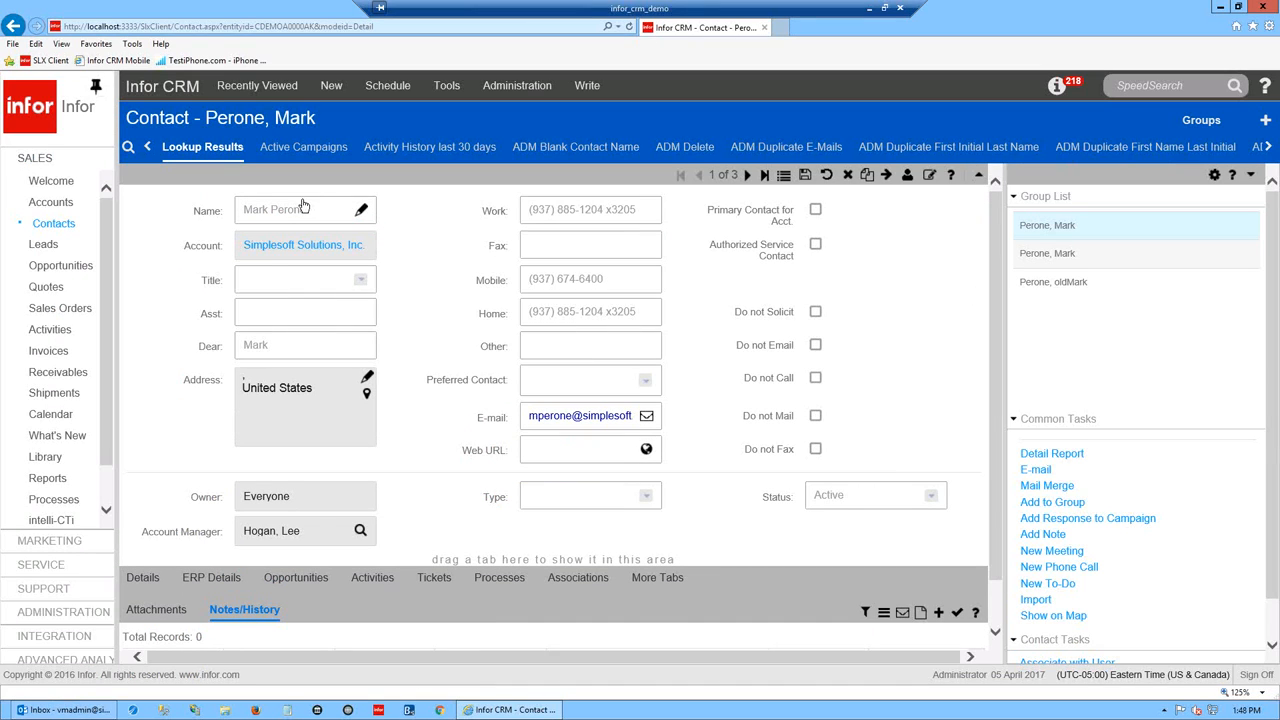
scroll(577, 618, down, 1)
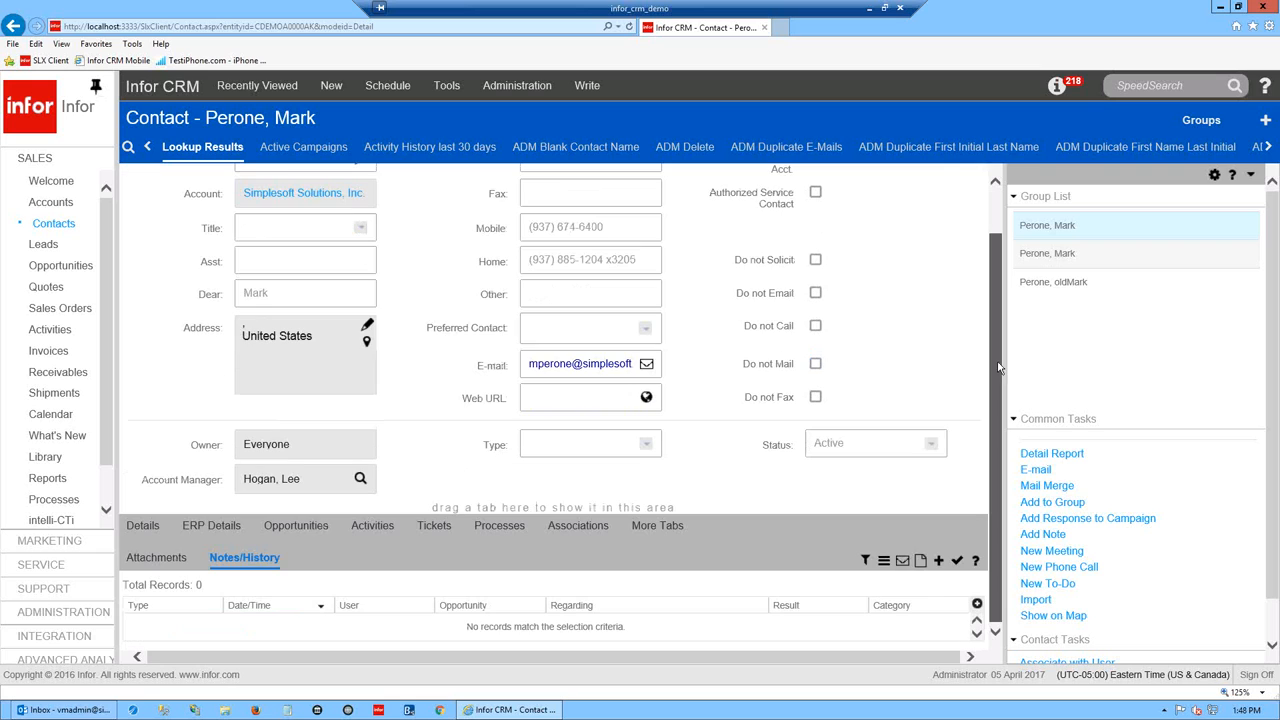
click(490, 710)
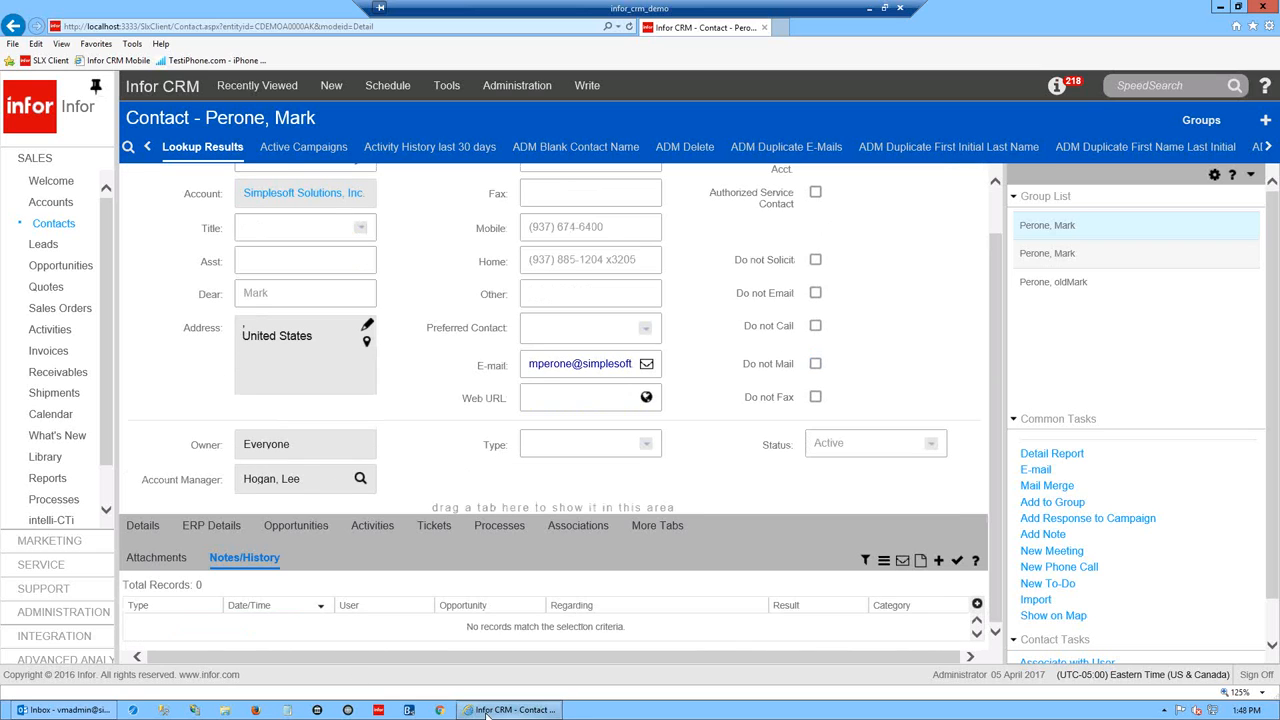
click(77, 712)
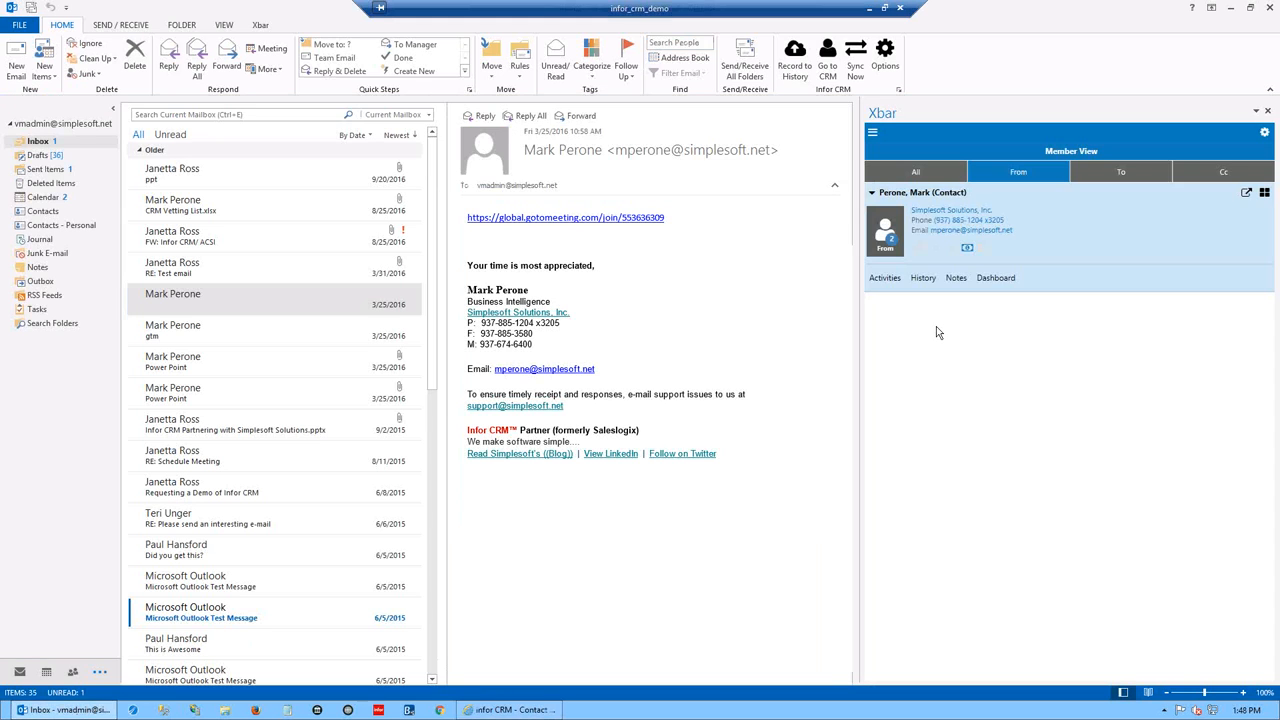
- Show the contact's activities in Xbar and start a new phone call activity
click(884, 279)
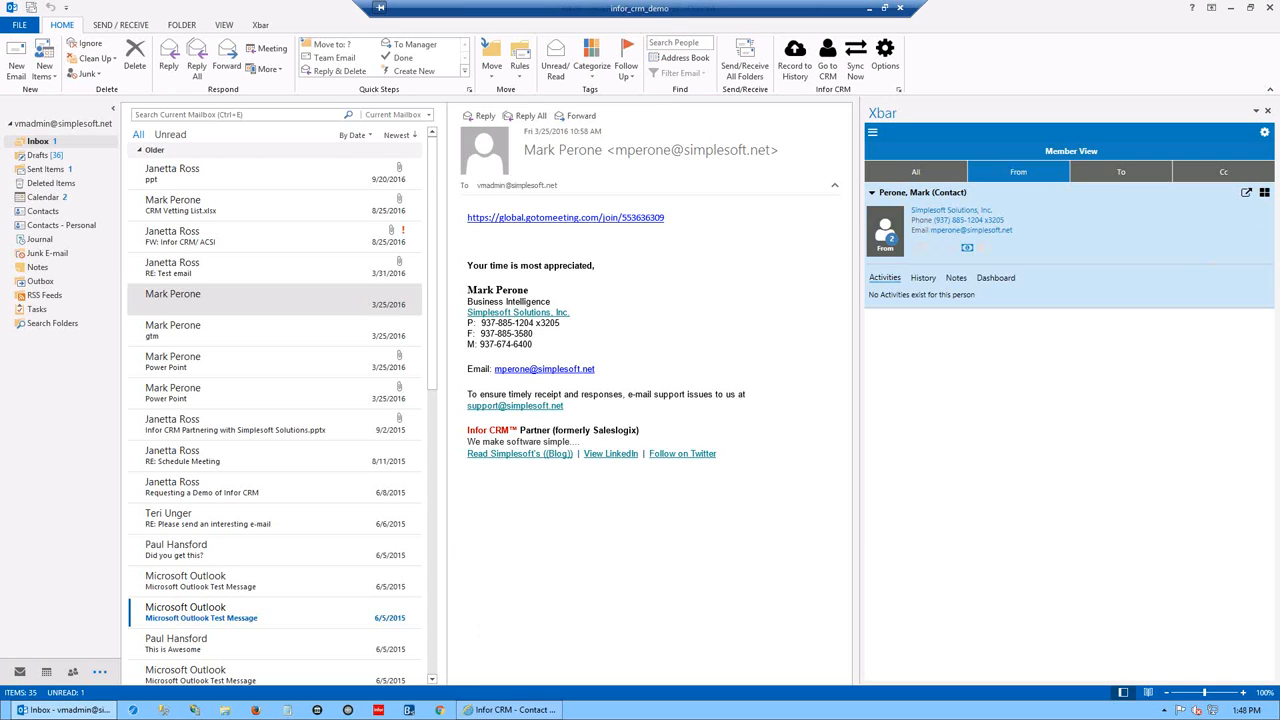
click(1264, 192)
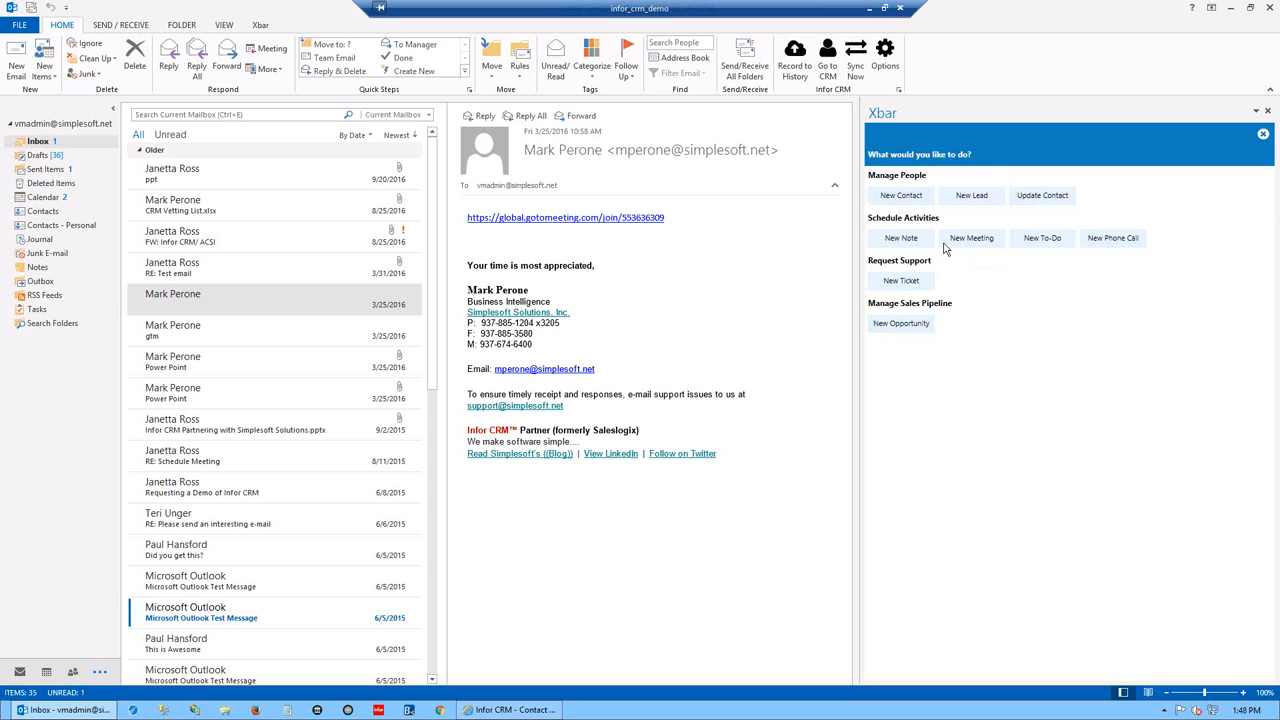
click(1118, 240)
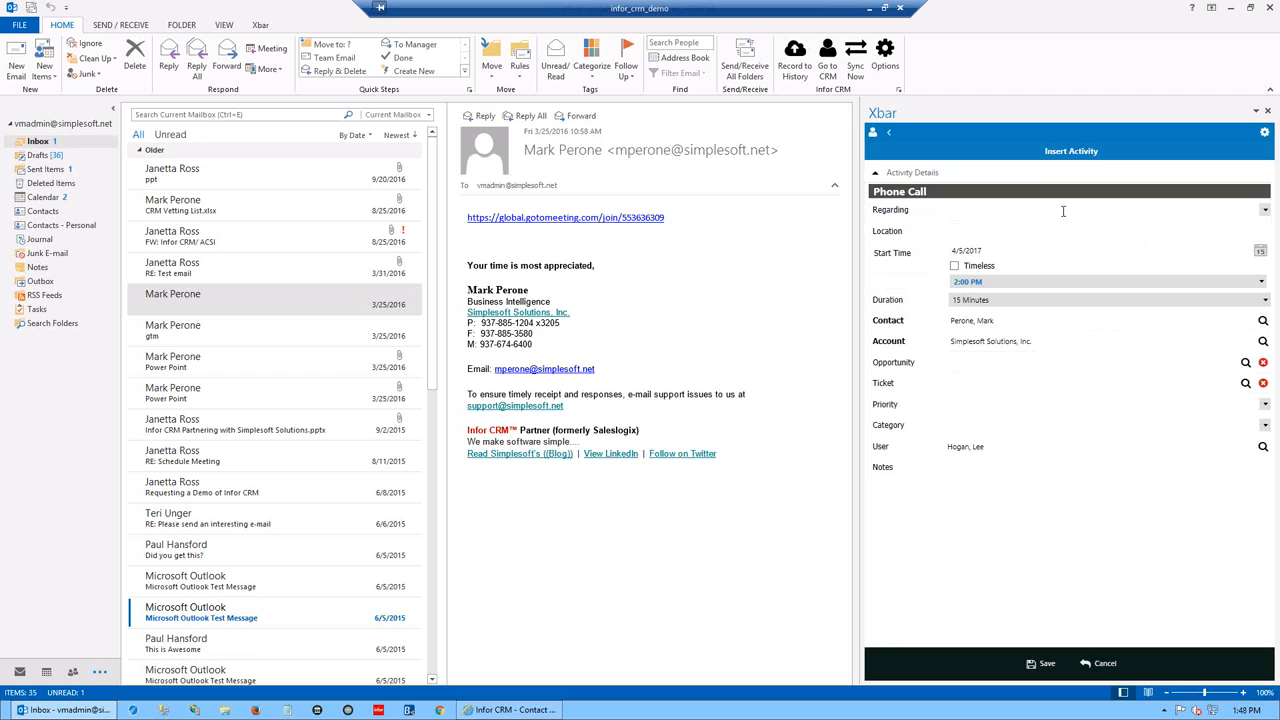
- Set the call to Confirm Meeting on 4/21/2017, save it, and refresh the activity list
click(1265, 210)
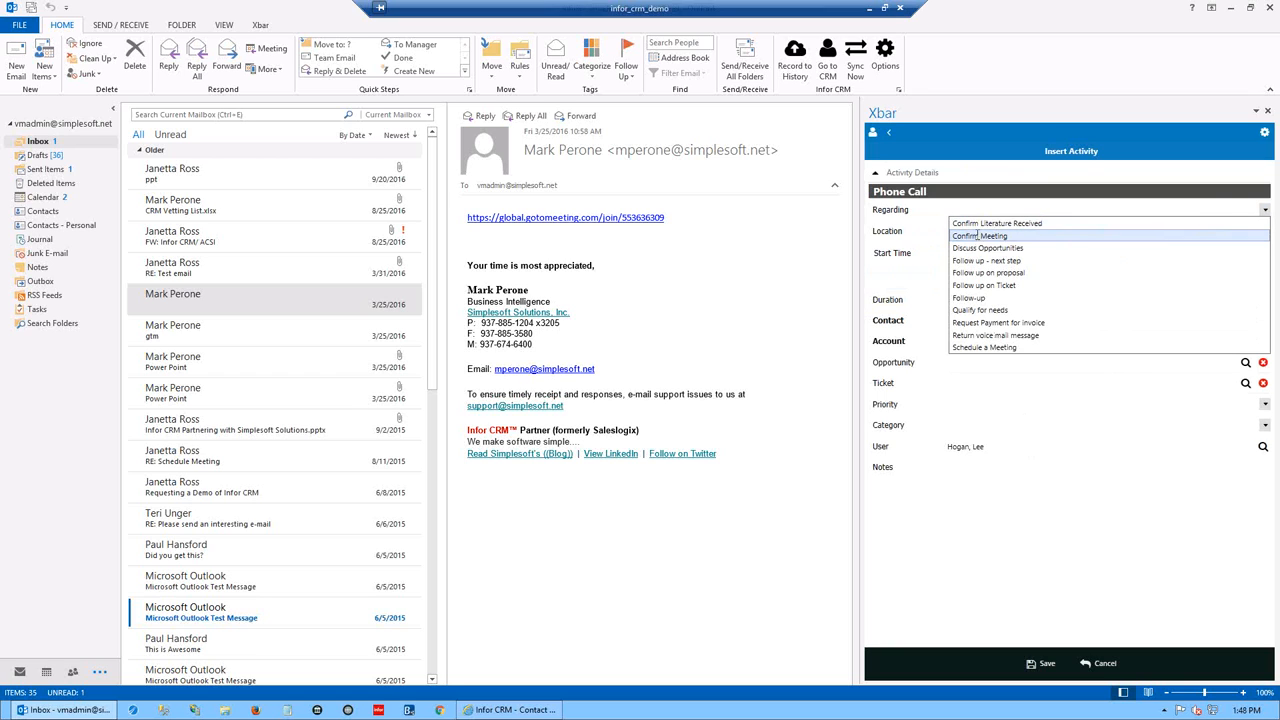
click(978, 235)
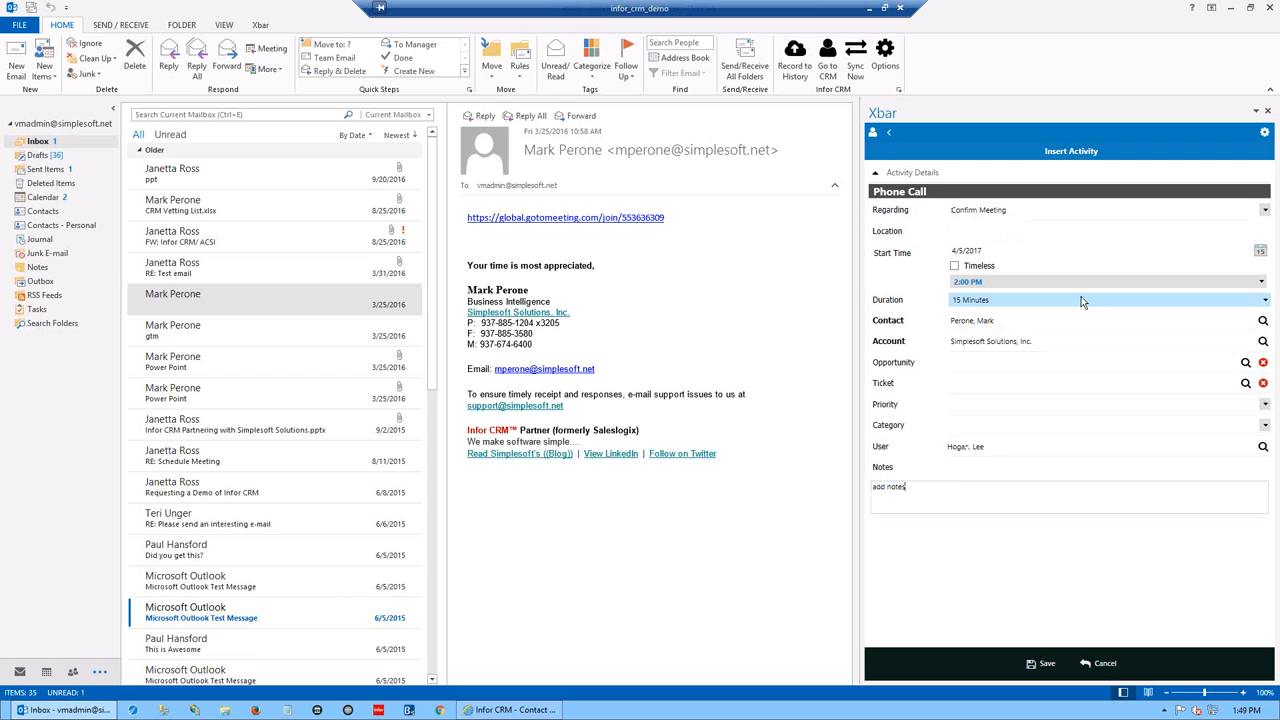
click(1261, 252)
click(1040, 330)
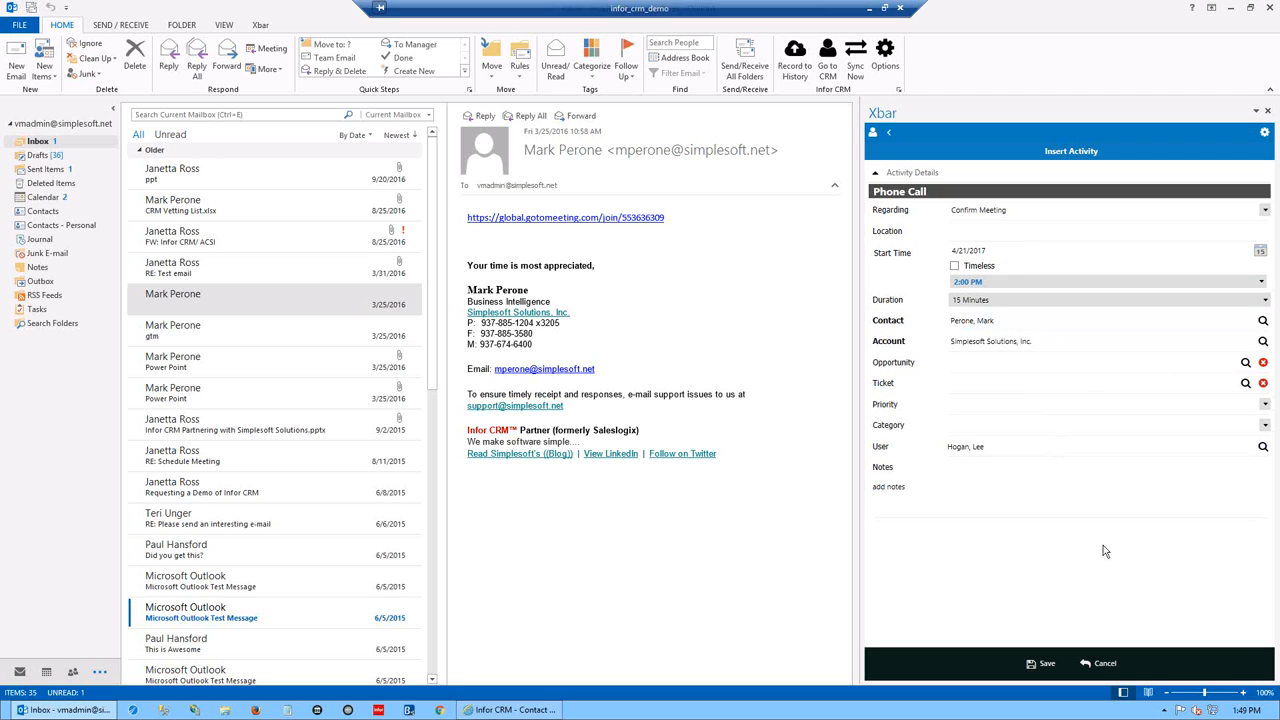
click(1047, 665)
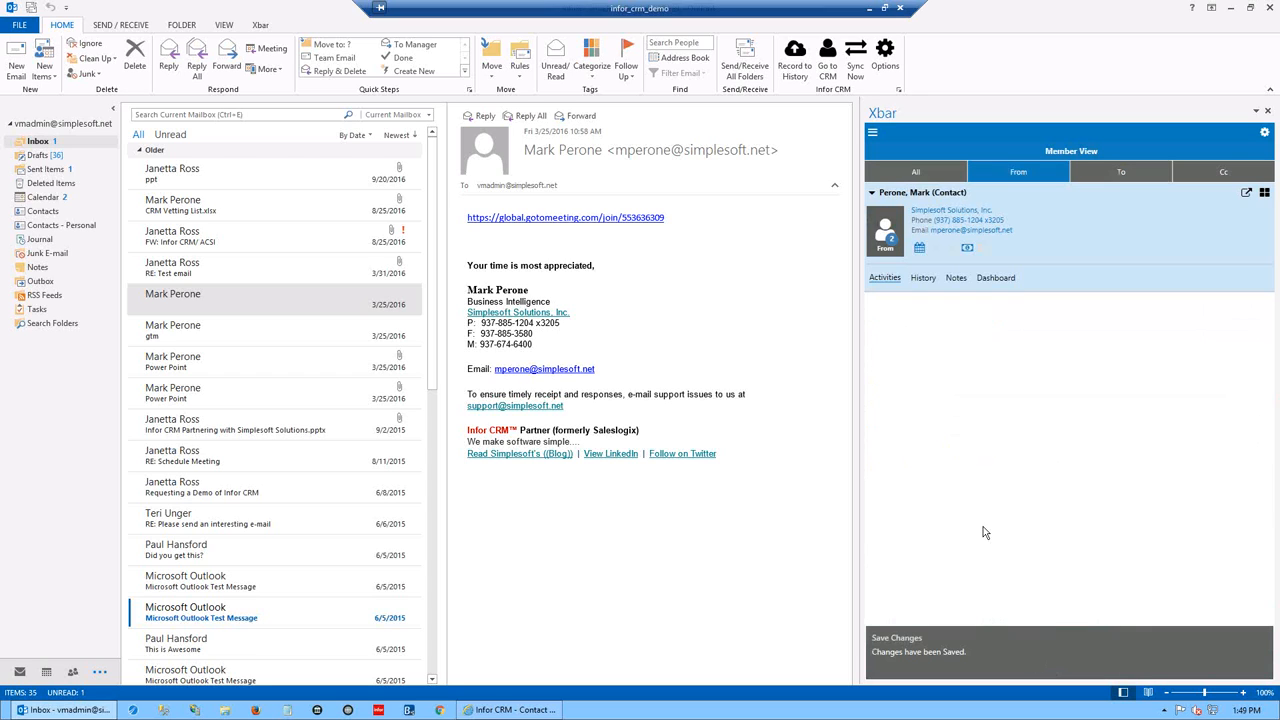
click(893, 279)
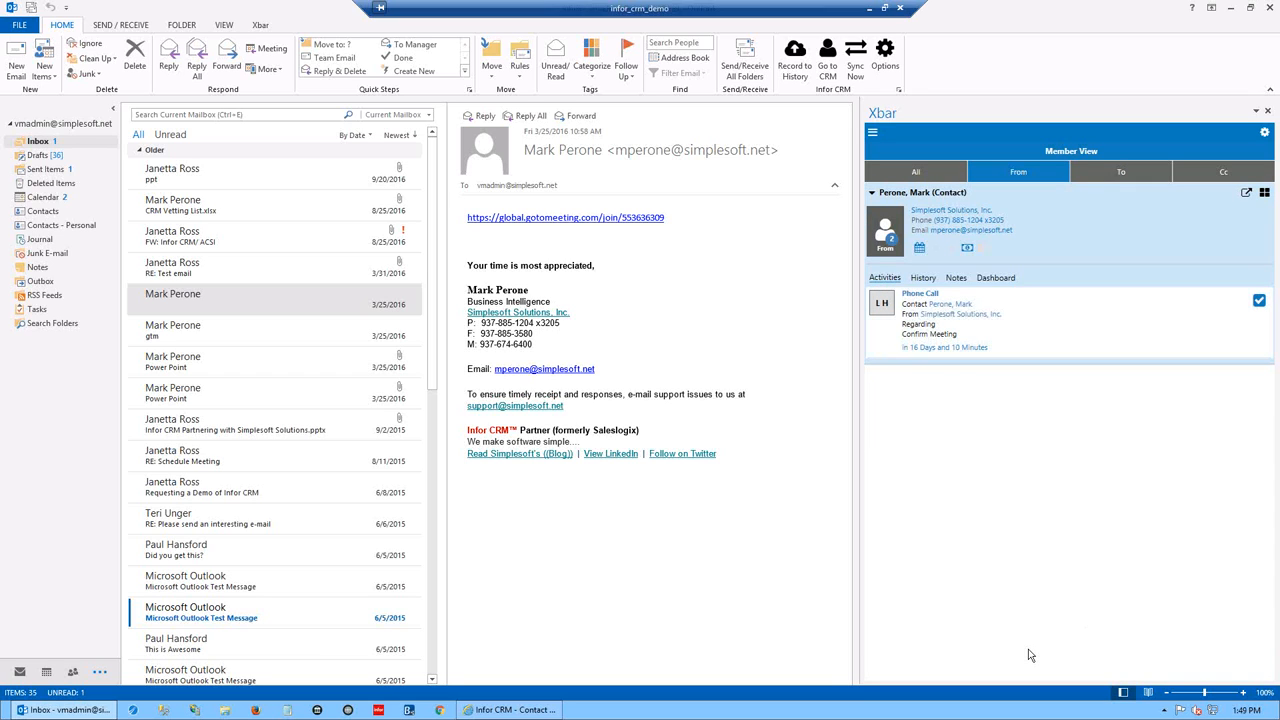
- Bring the Infor CRM page forward, open a recently viewed contact, then minimize the browser
click(1259, 302)
click(533, 712)
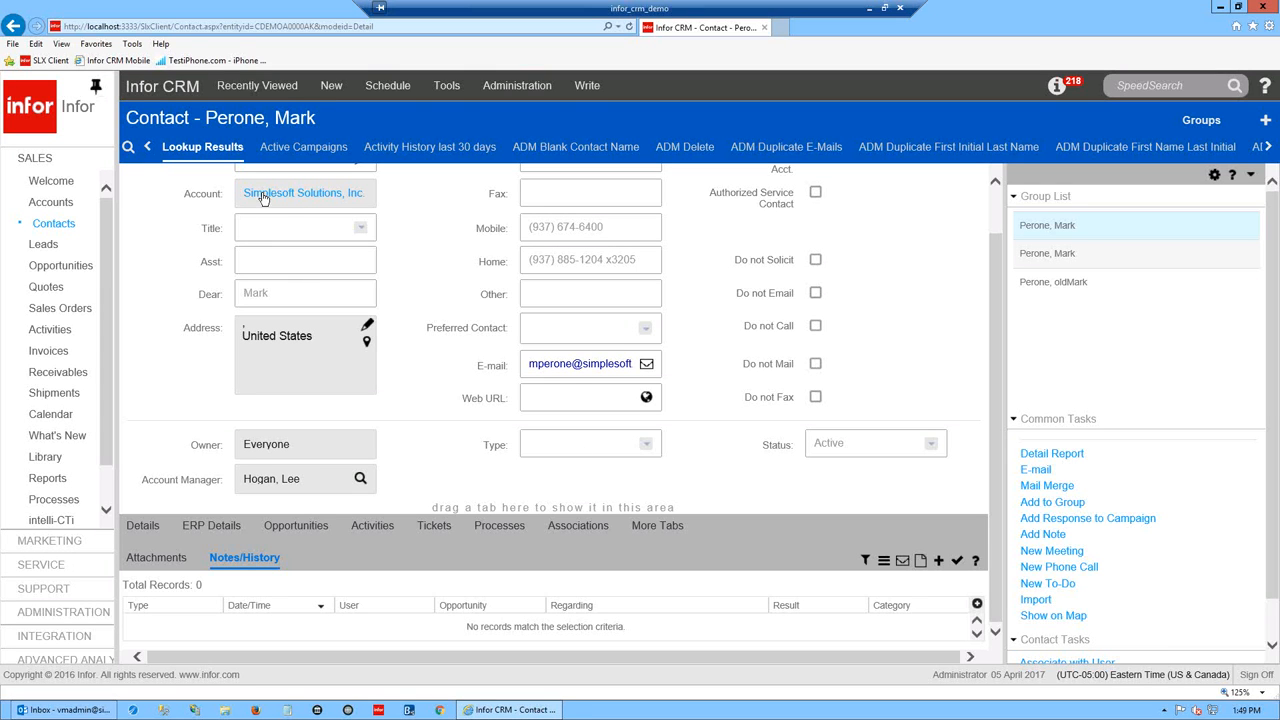
click(245, 88)
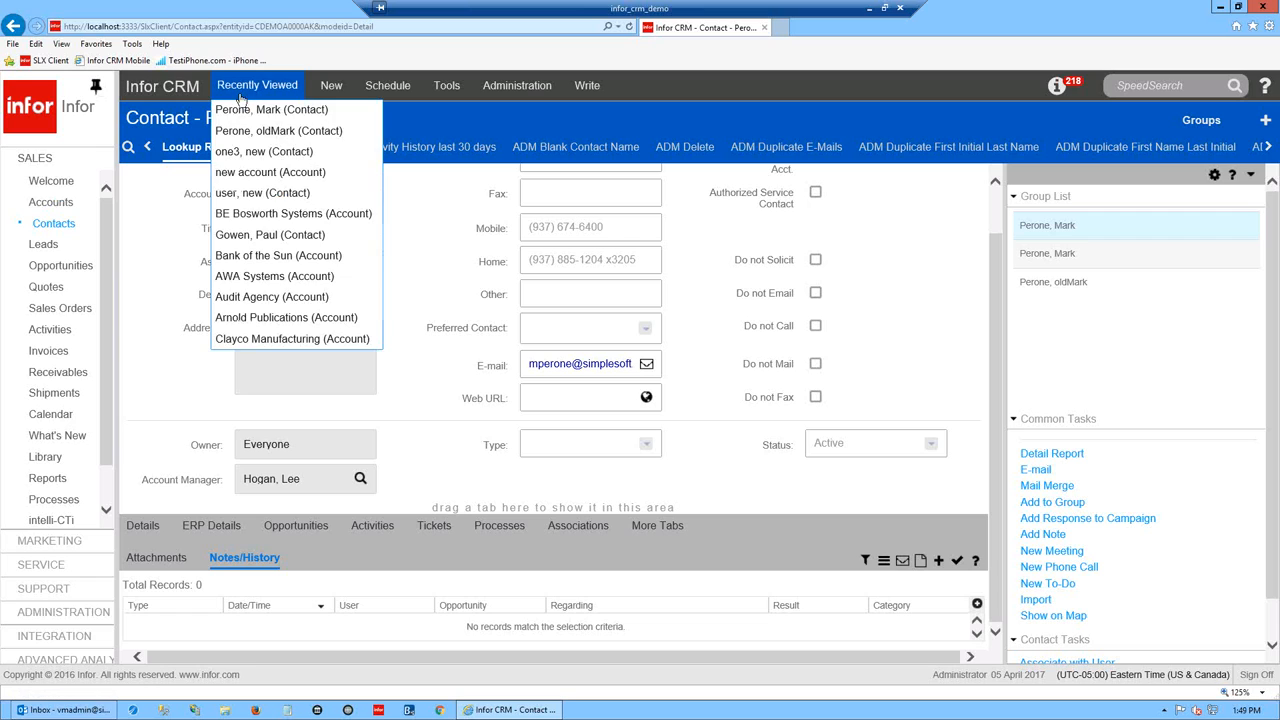
click(233, 155)
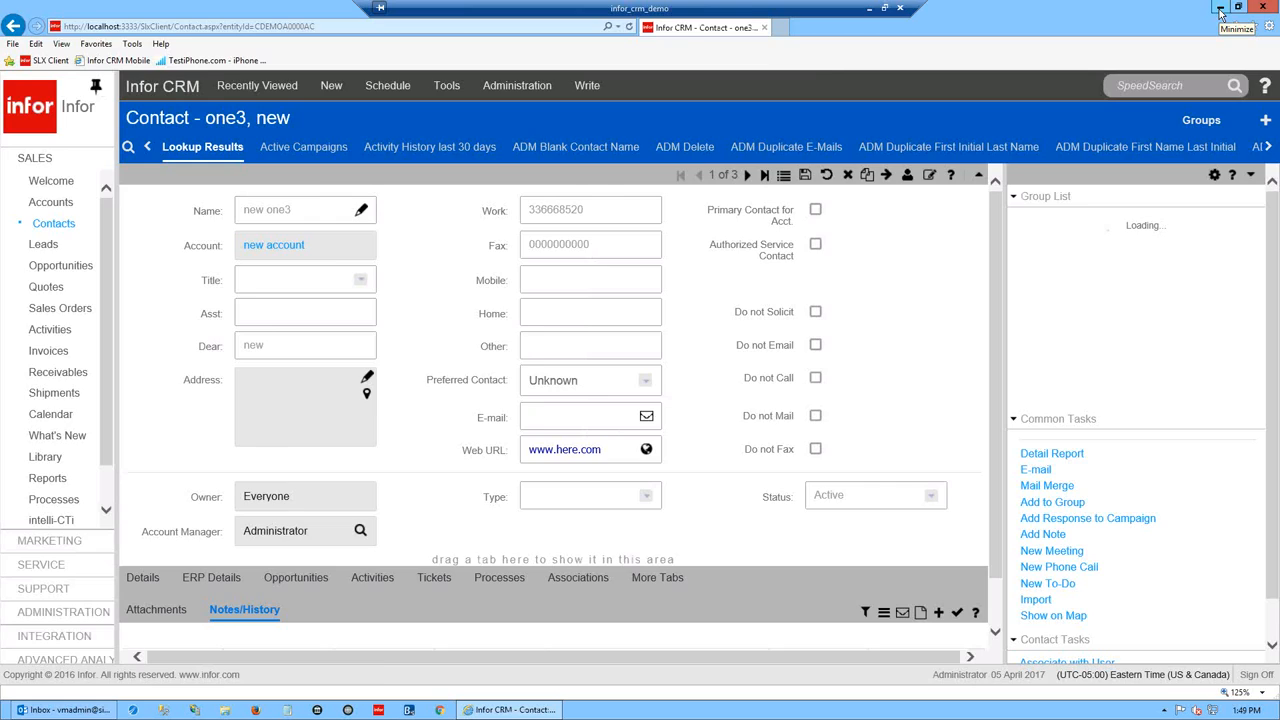
click(1219, 7)
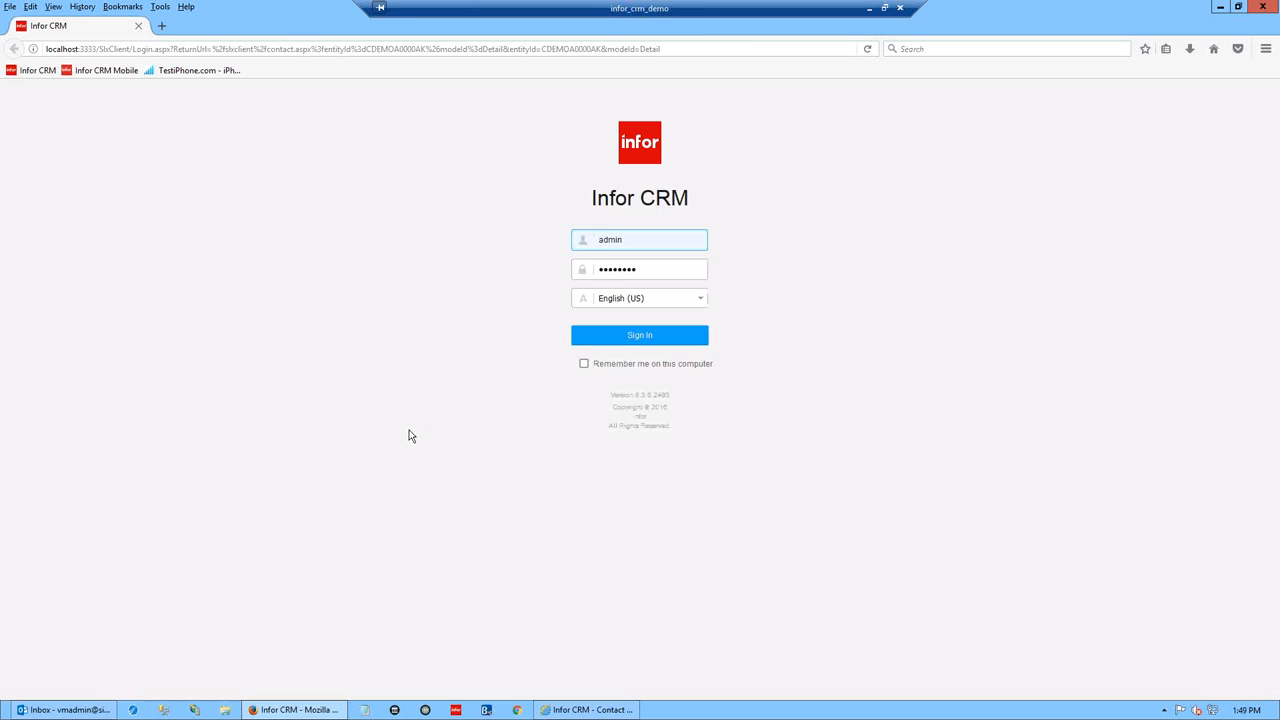
- Sign in to review the contact record, then sign off and close Firefox
click(630, 340)
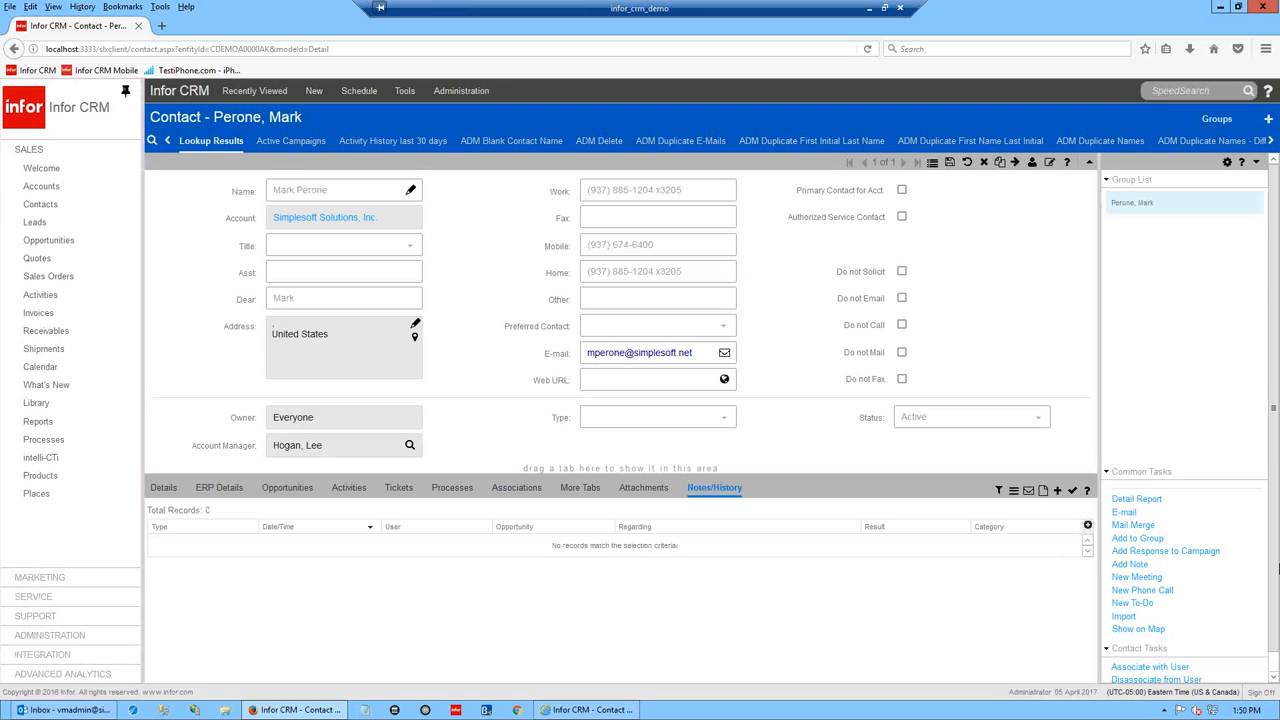
click(1260, 694)
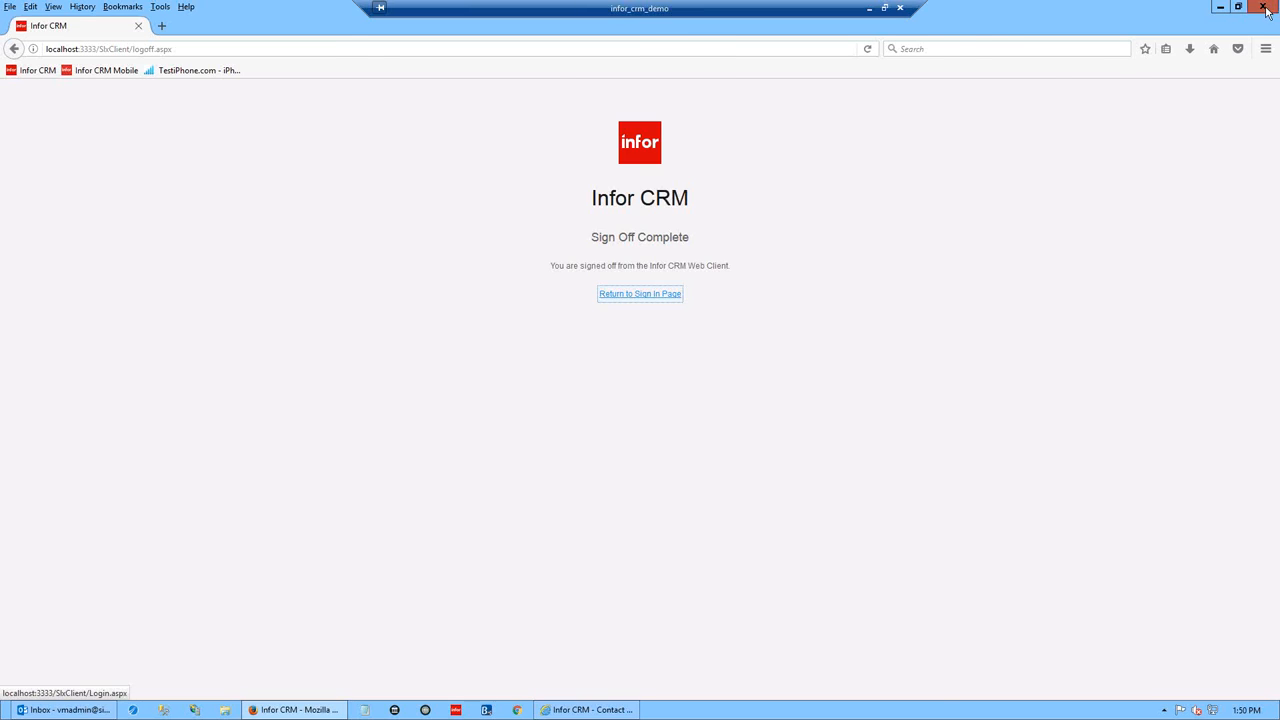
click(1264, 8)
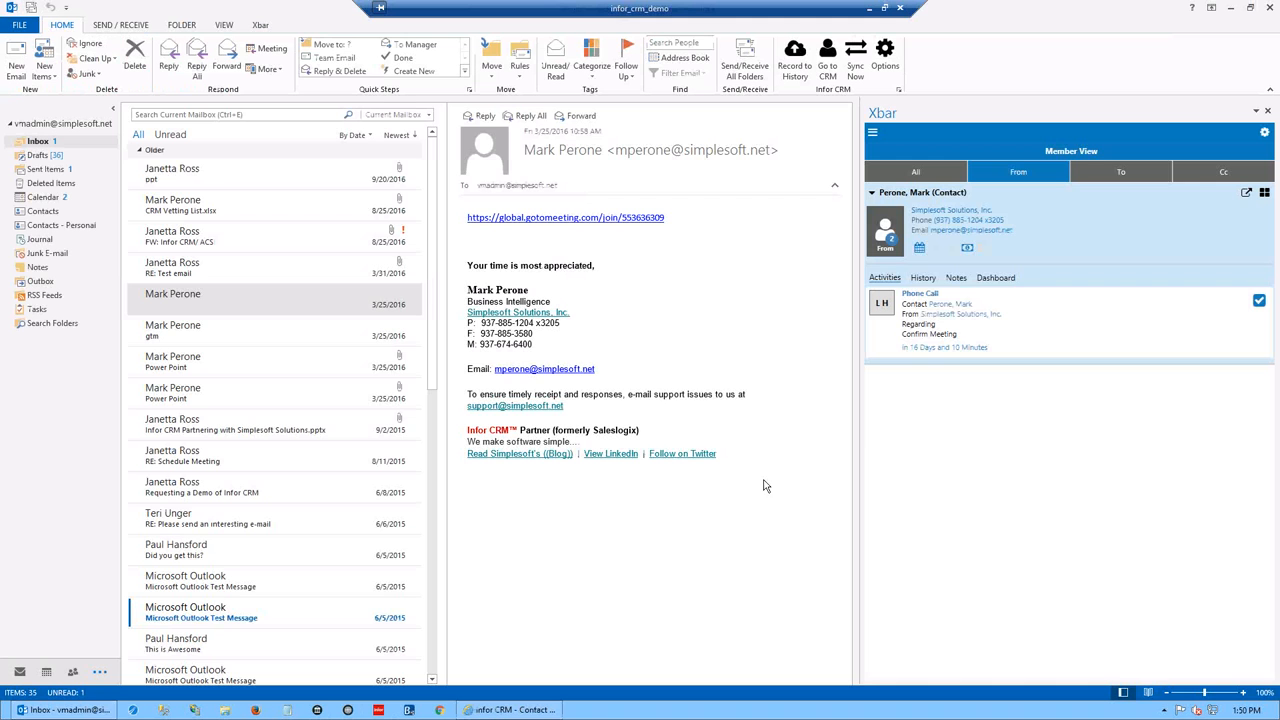
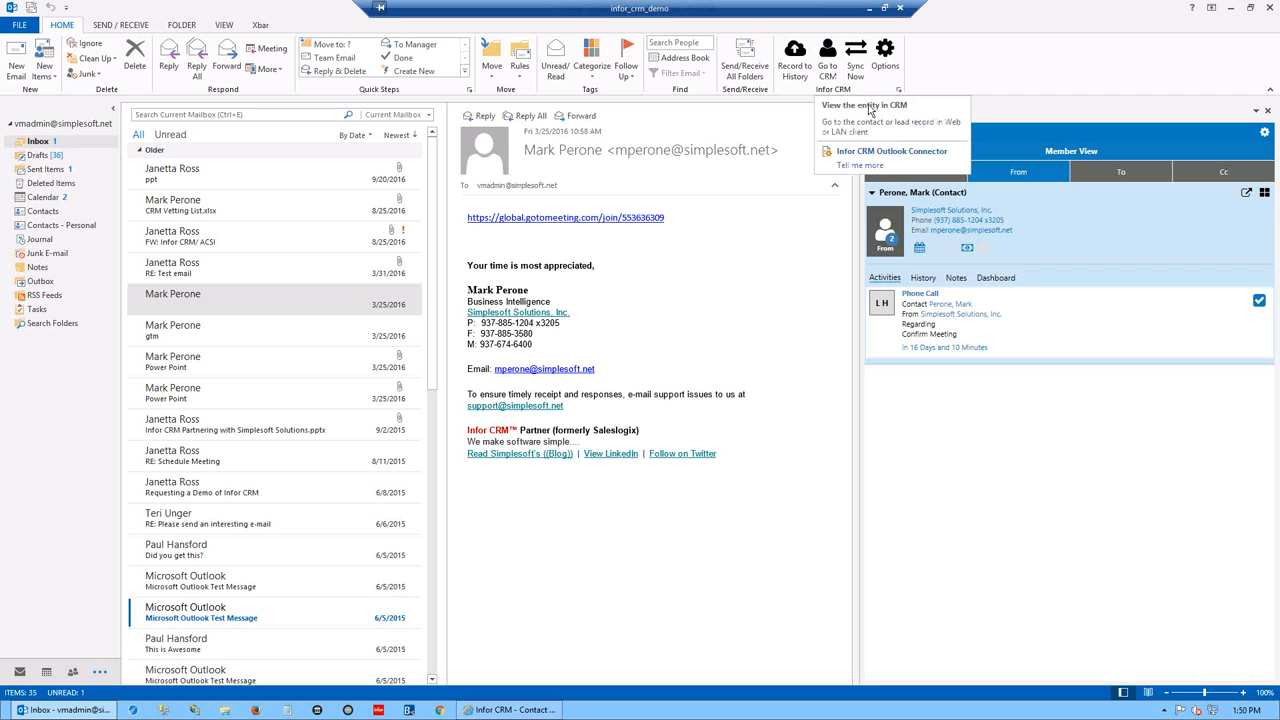
- Close the CRM browser and step through the ppt, CRM Vetting List.xlsx, FW: Infor CRM/ ACSI and 3/25/2016 emails
click(828, 55)
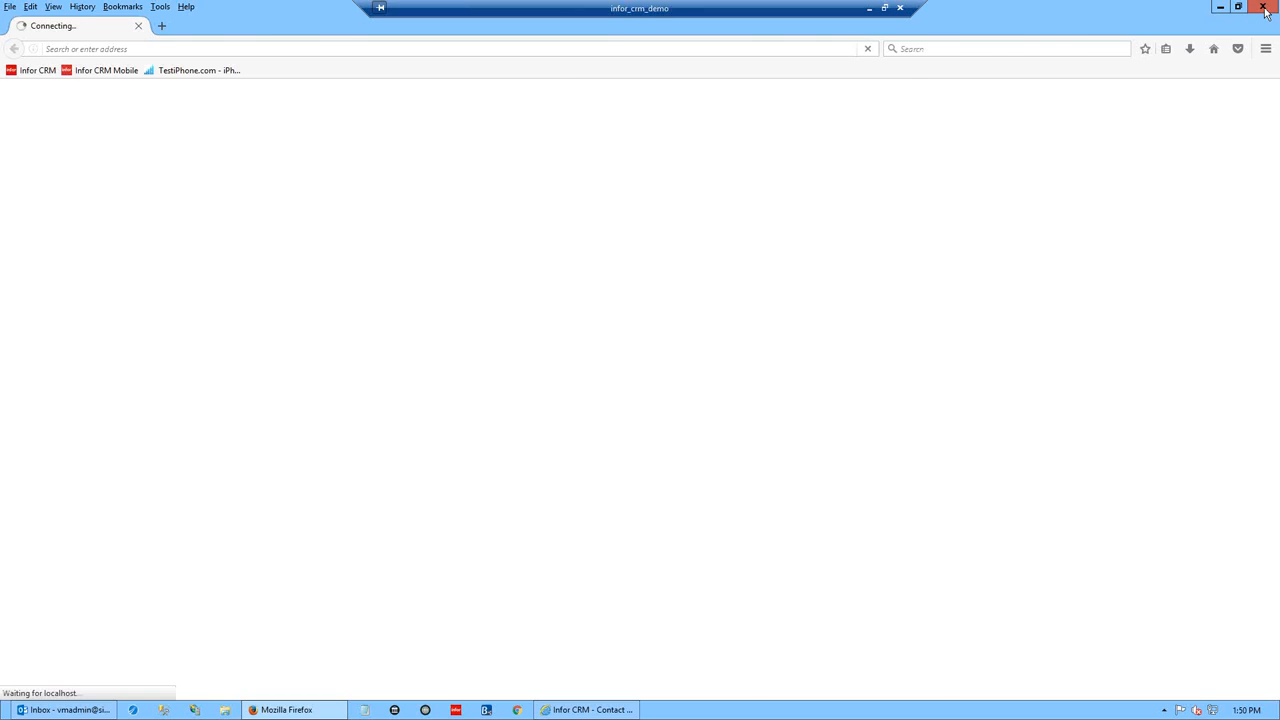
click(1264, 8)
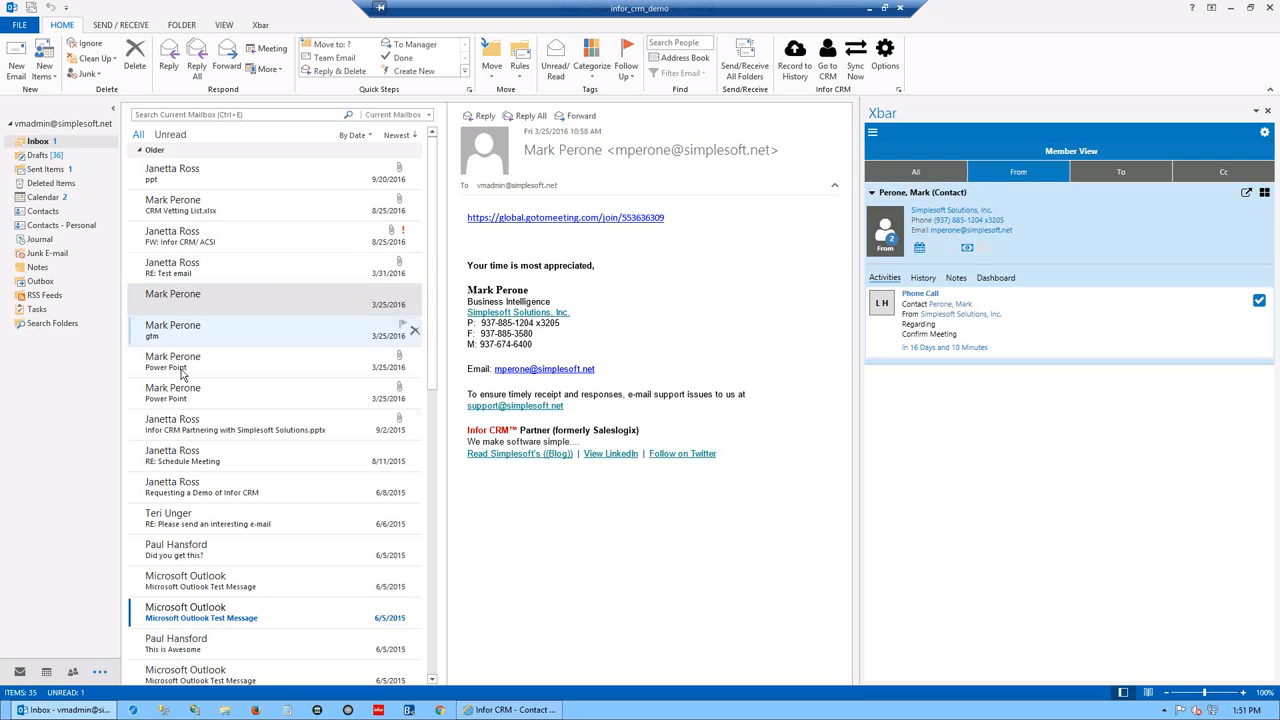
click(174, 172)
click(172, 206)
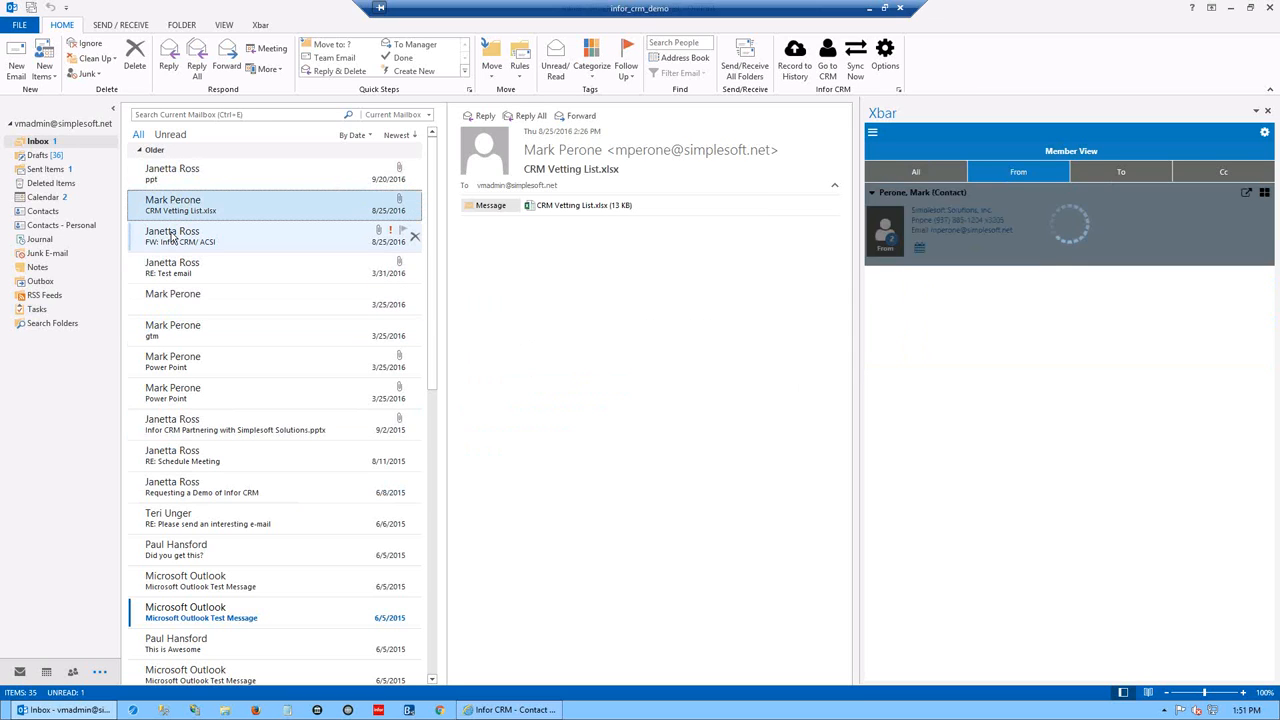
click(172, 236)
click(166, 300)
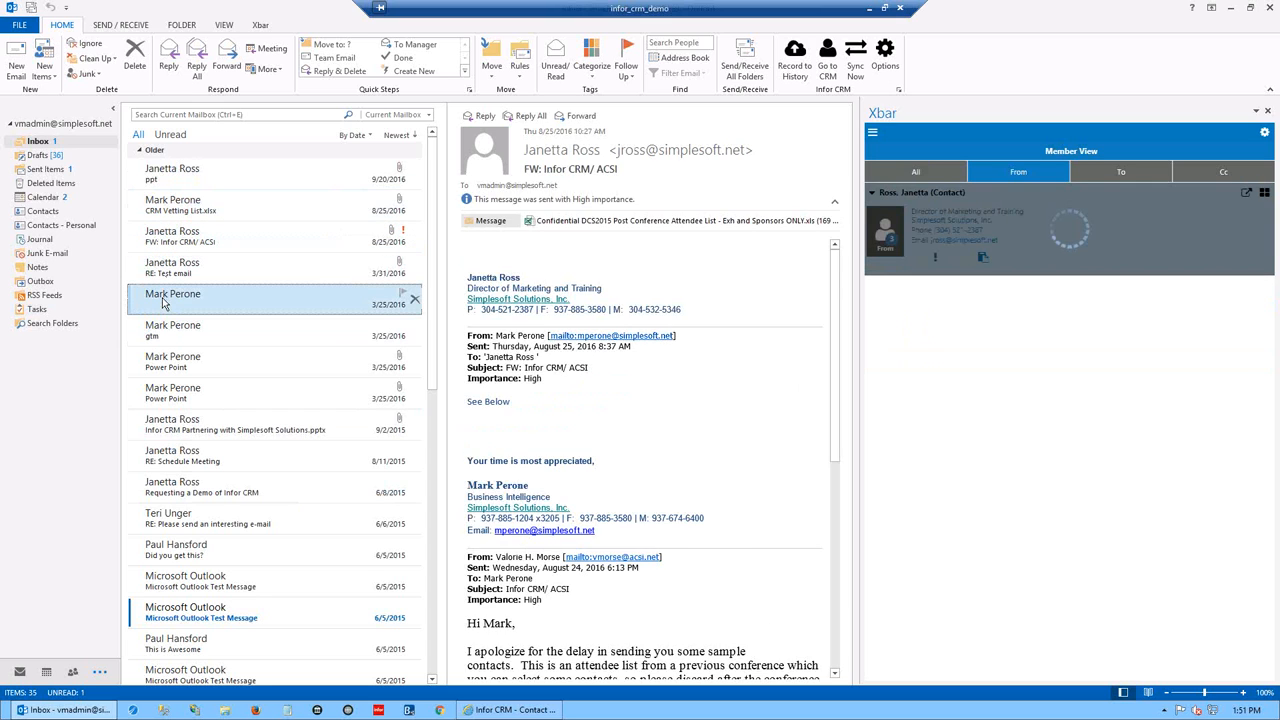
- Continue through the gtm, Power Point, Partnering, Schedule Meeting and demo emails to 'Did you get this?'
click(170, 340)
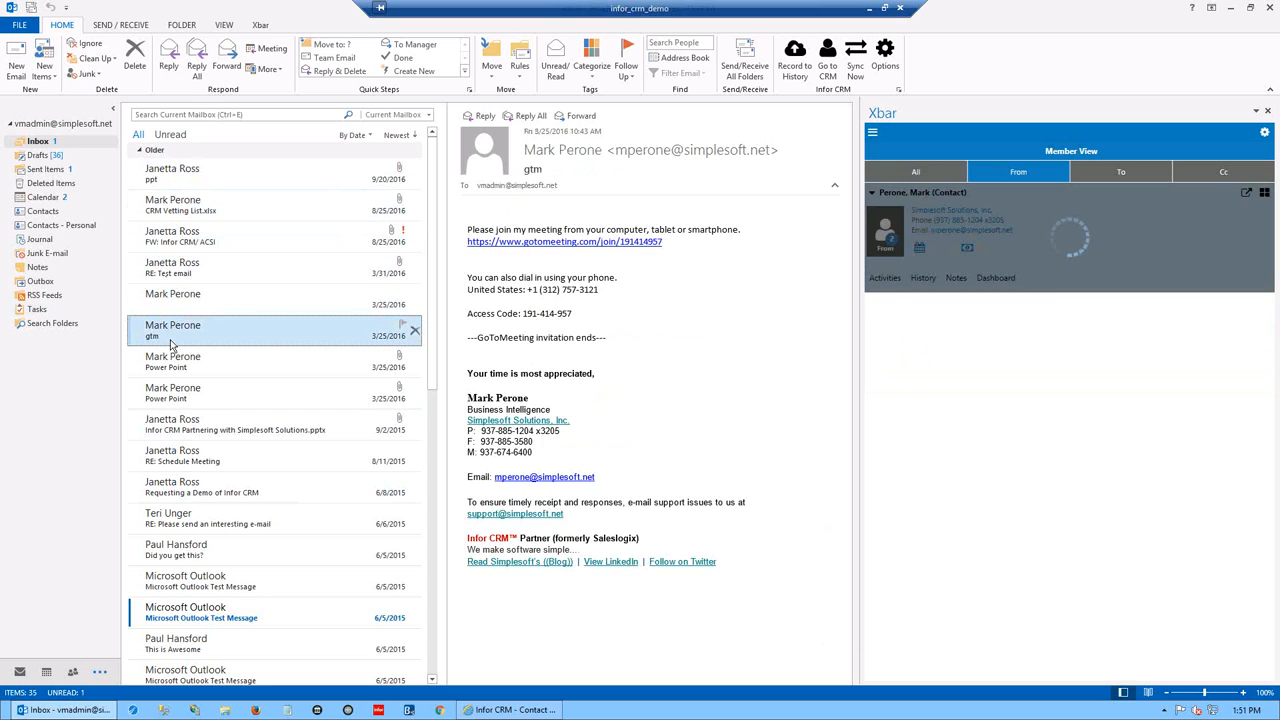
click(182, 370)
click(180, 376)
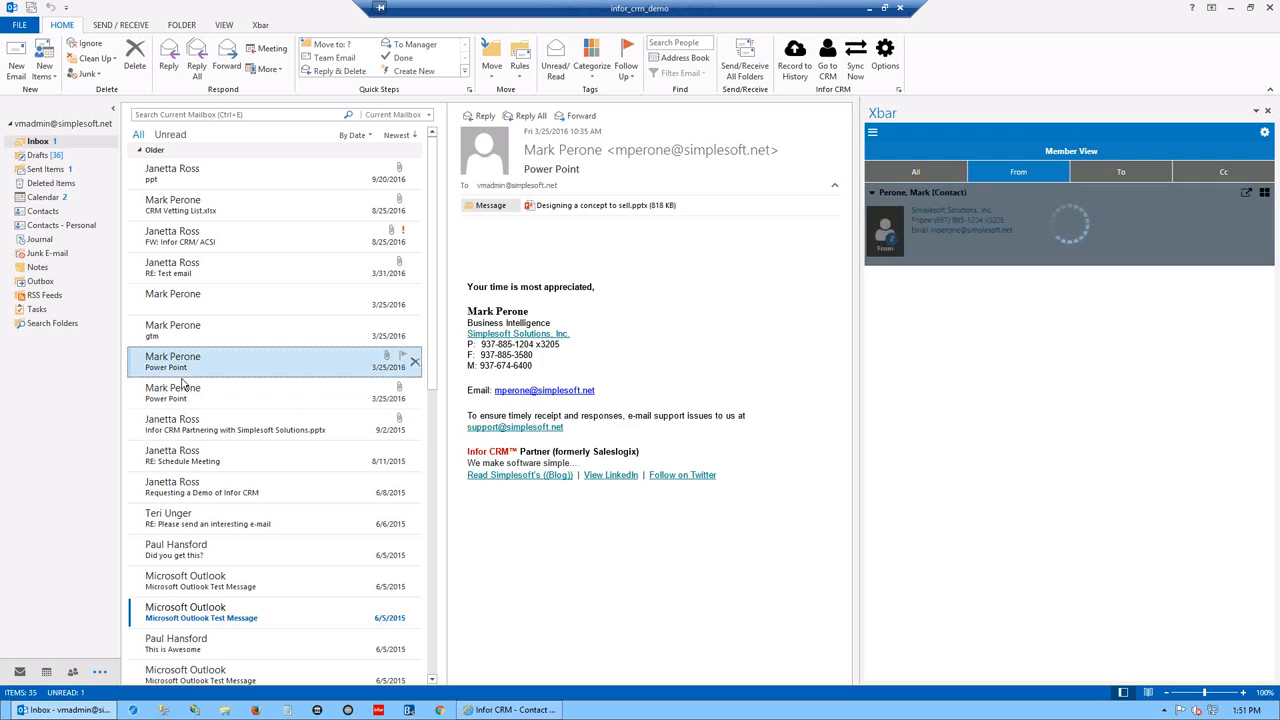
click(176, 392)
click(174, 432)
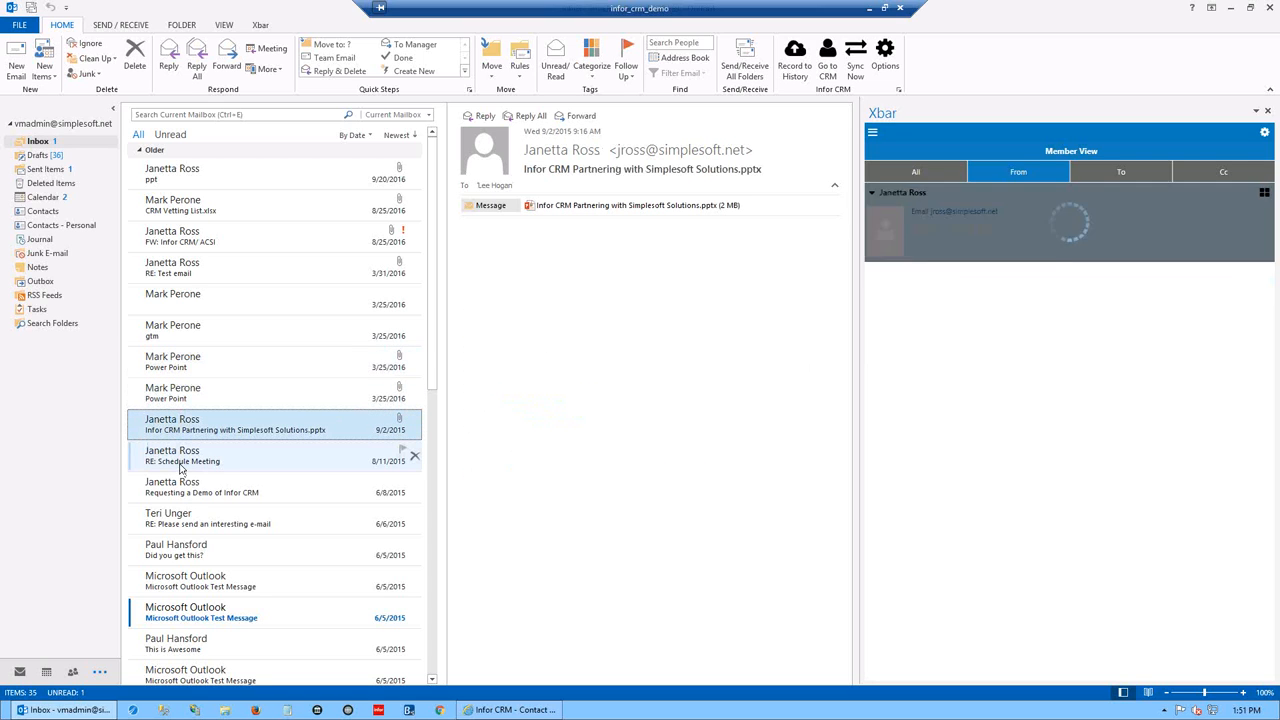
click(182, 462)
click(182, 490)
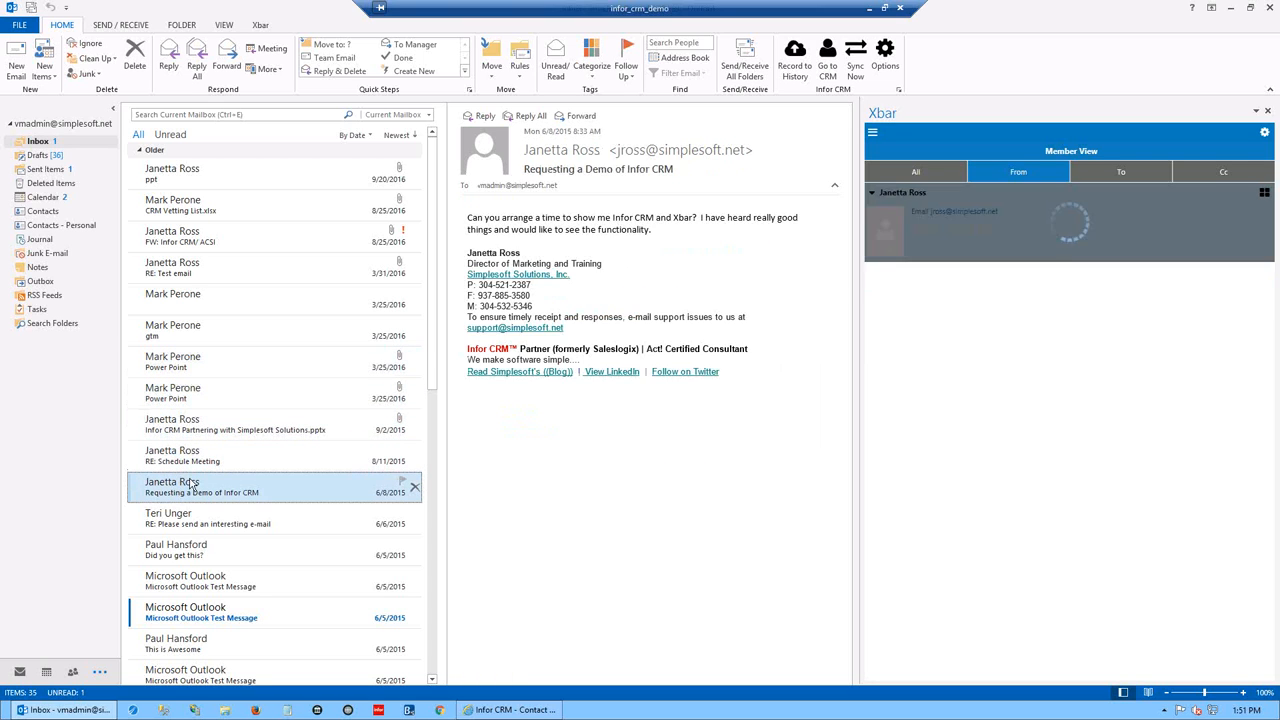
click(184, 522)
click(190, 548)
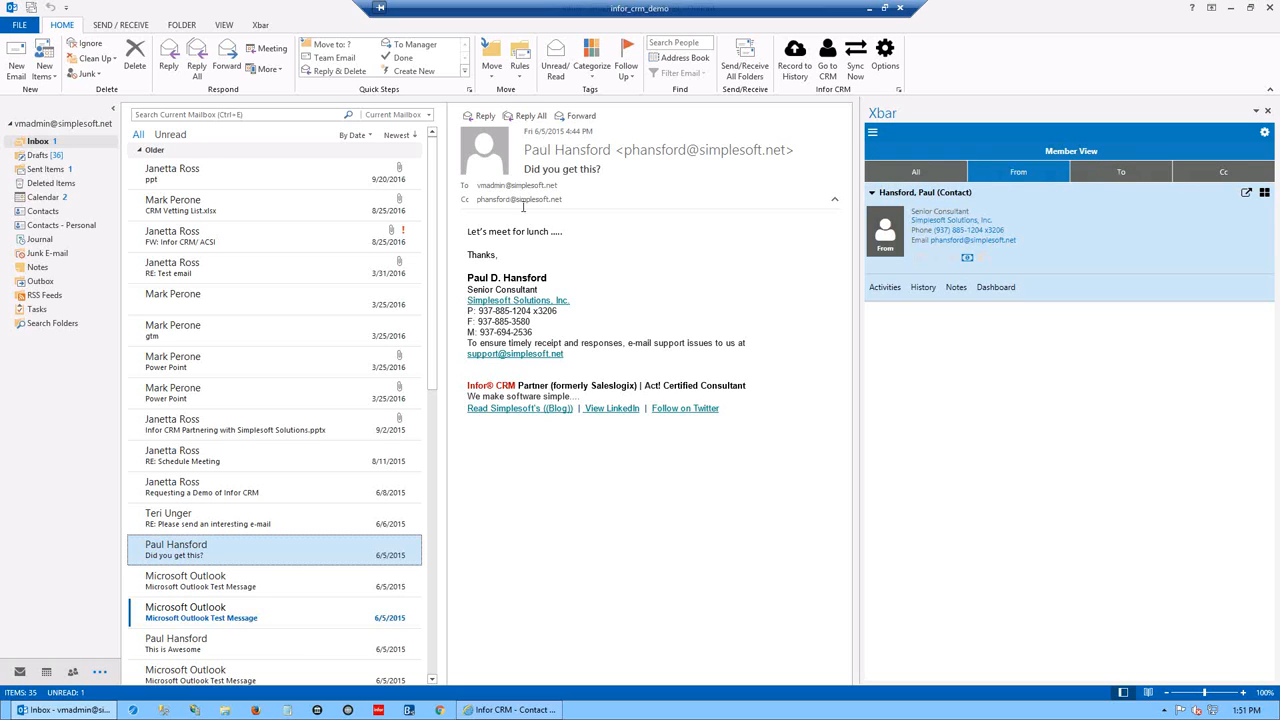
- Switch Xbar between All, From and To contacts, then open the sender's quick-actions list
click(930, 178)
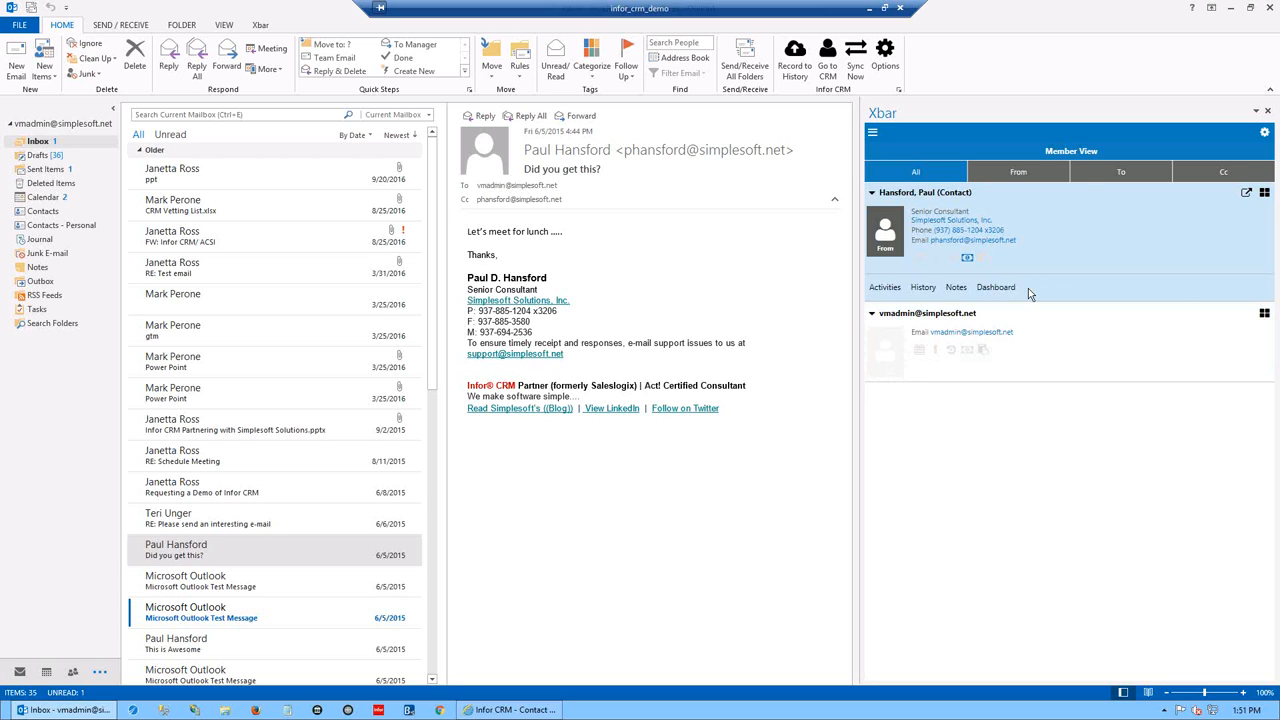
click(1019, 174)
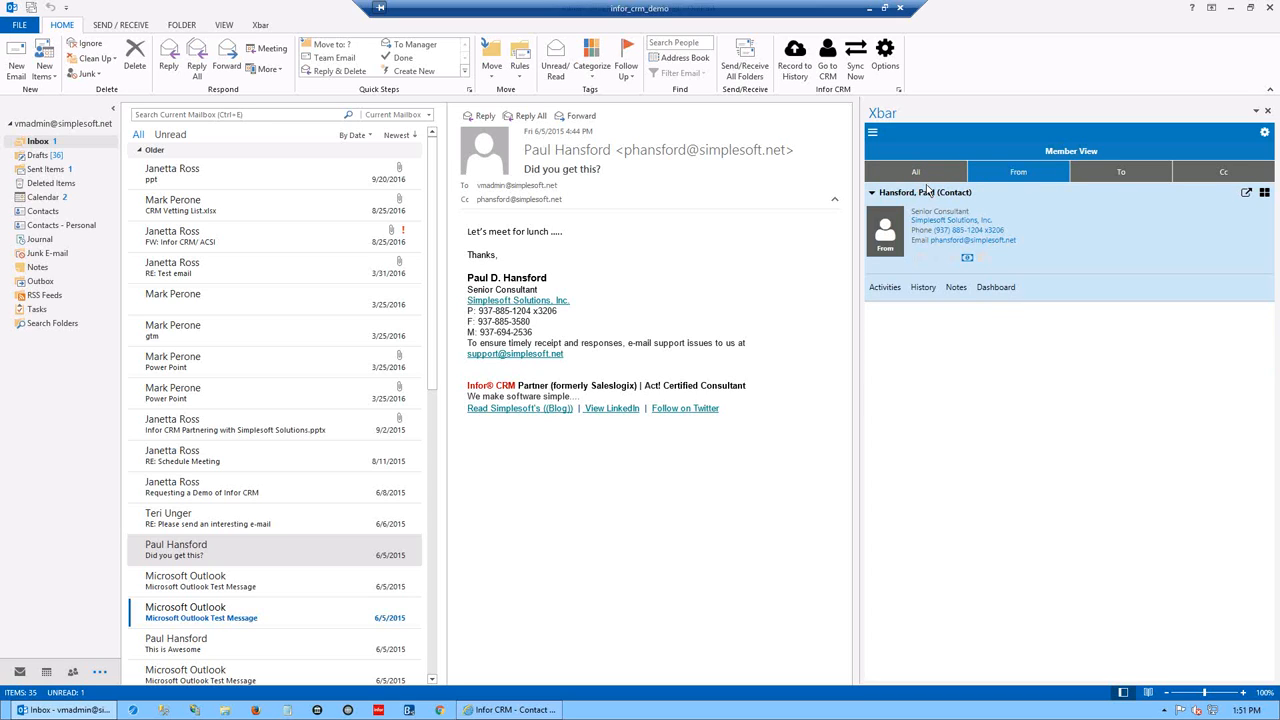
click(1121, 174)
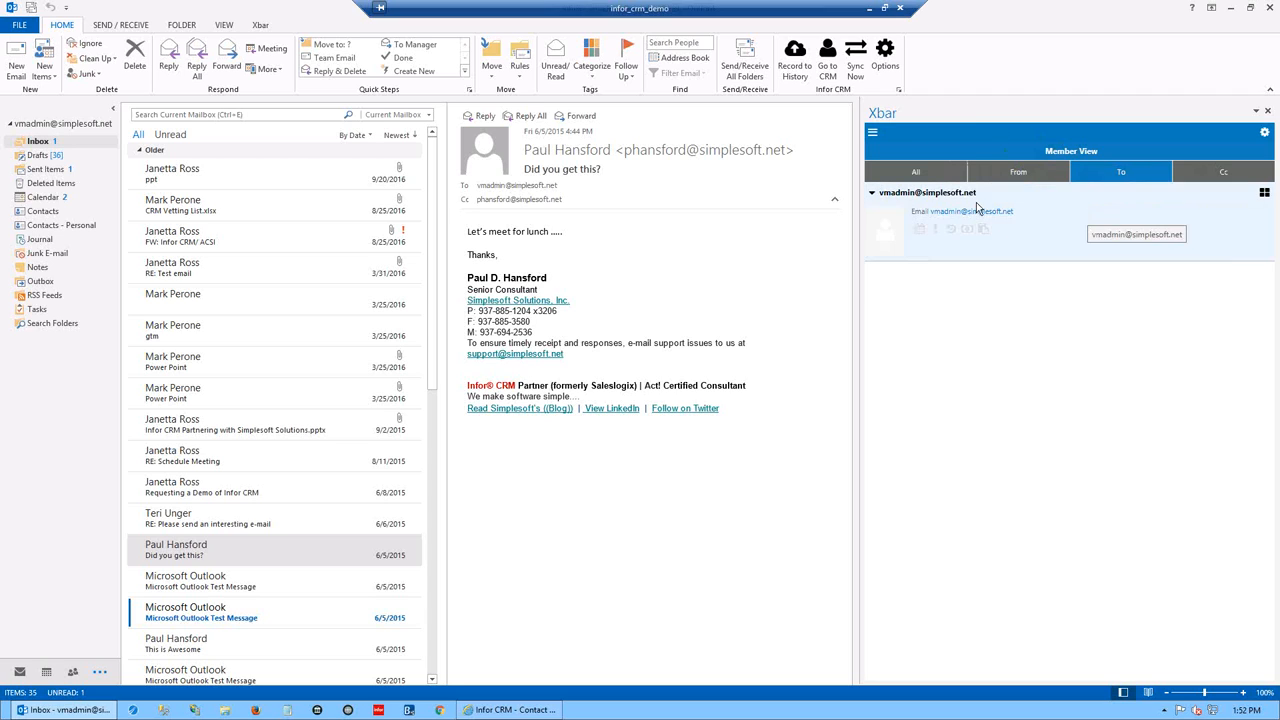
click(1024, 172)
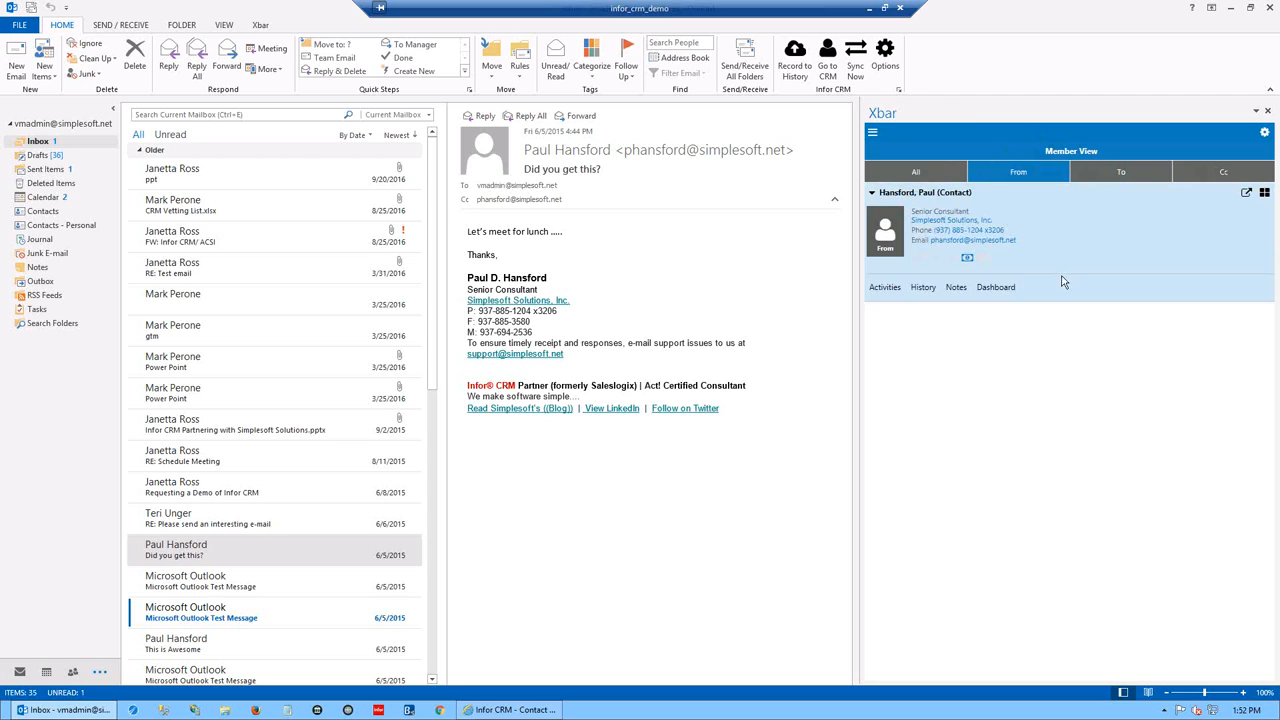
click(1264, 192)
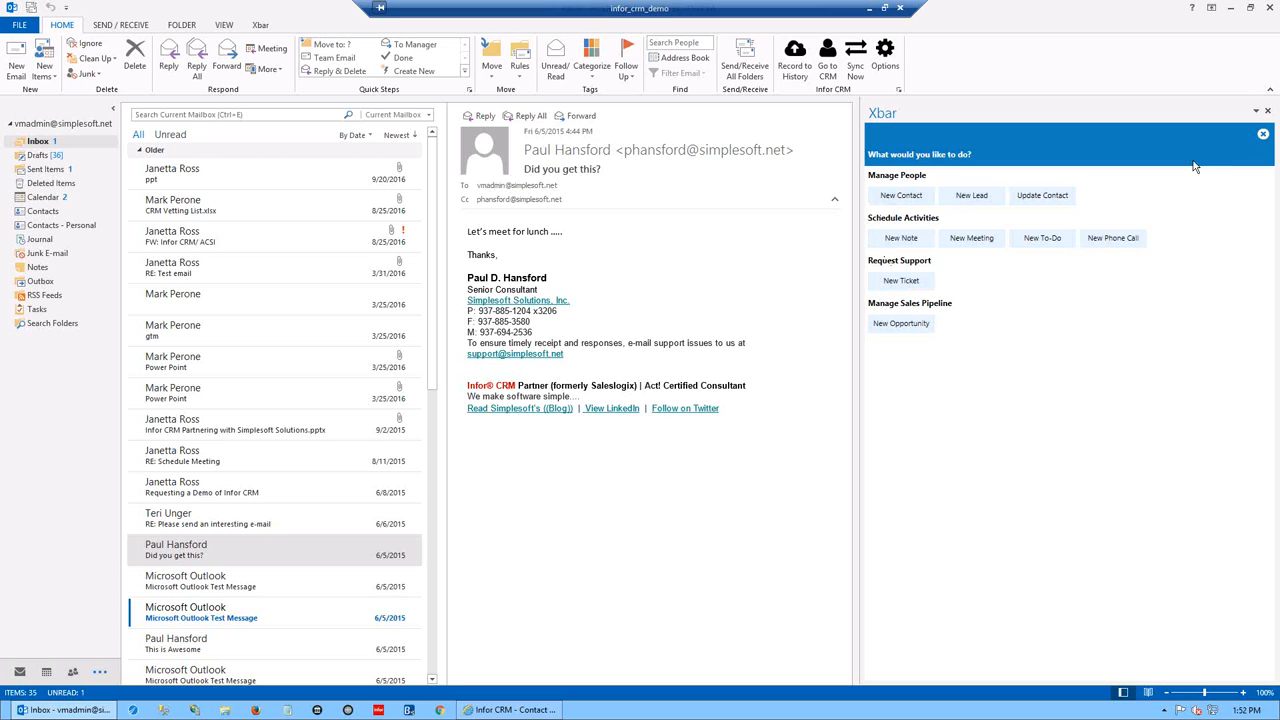
- Close Xbar's 'What would you like to do?' panel
click(1263, 137)
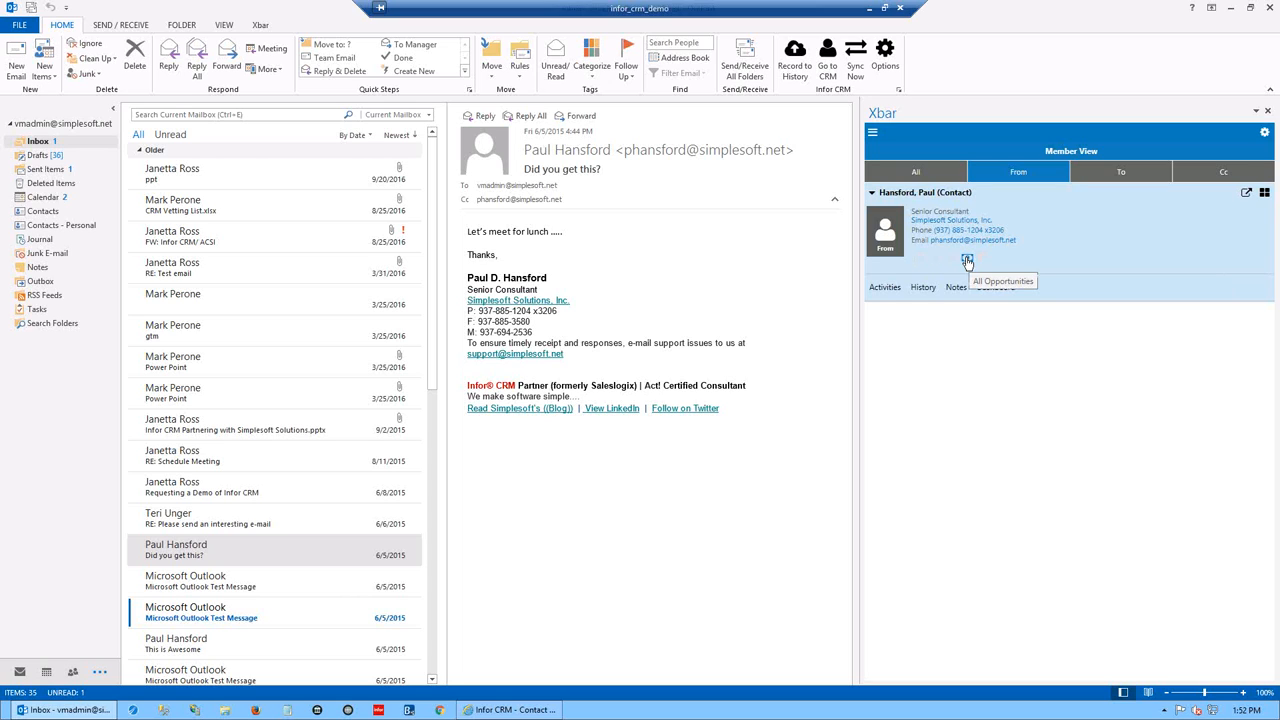
- Select the ppt email and review its sender's activities, past-due items and opportunities in Xbar
click(200, 178)
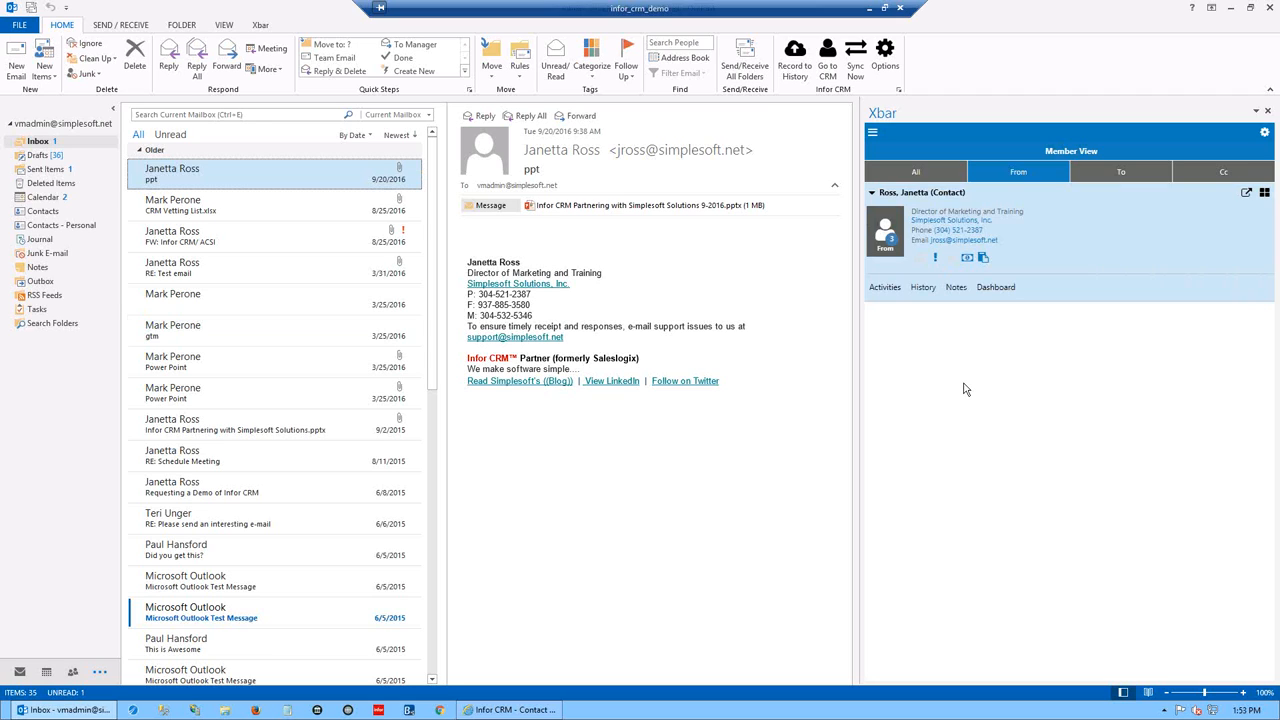
click(884, 289)
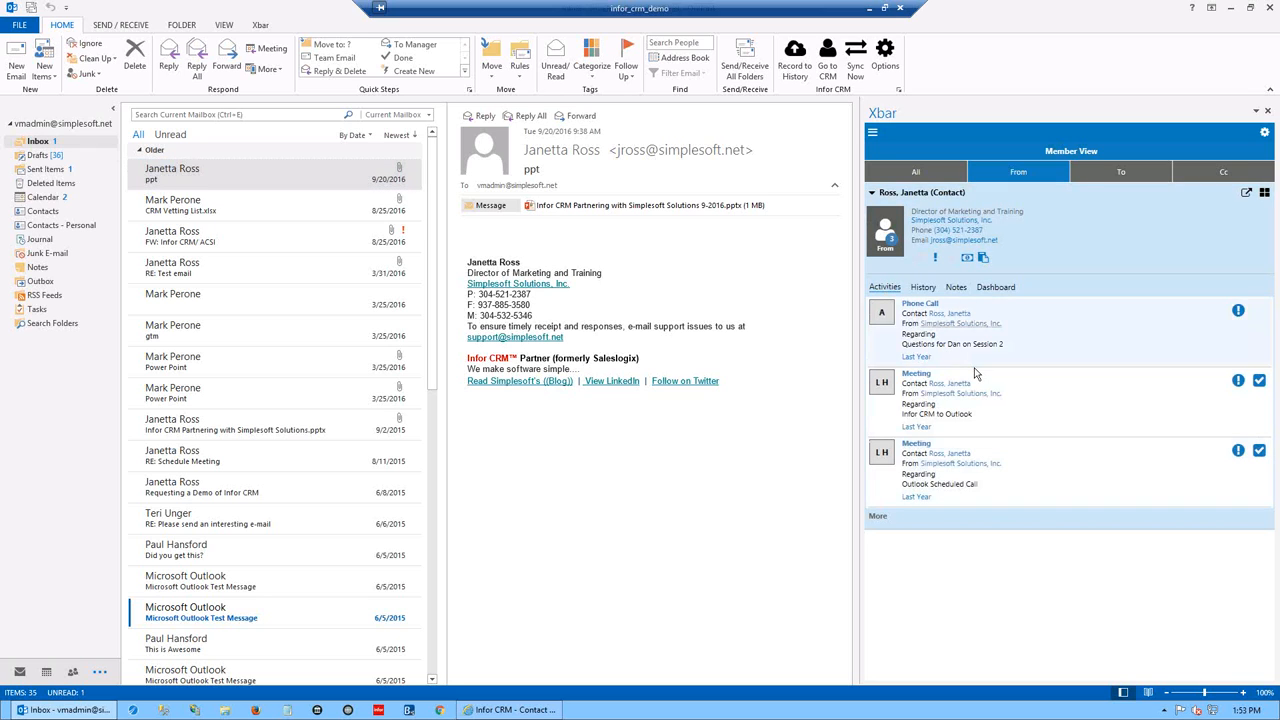
click(936, 262)
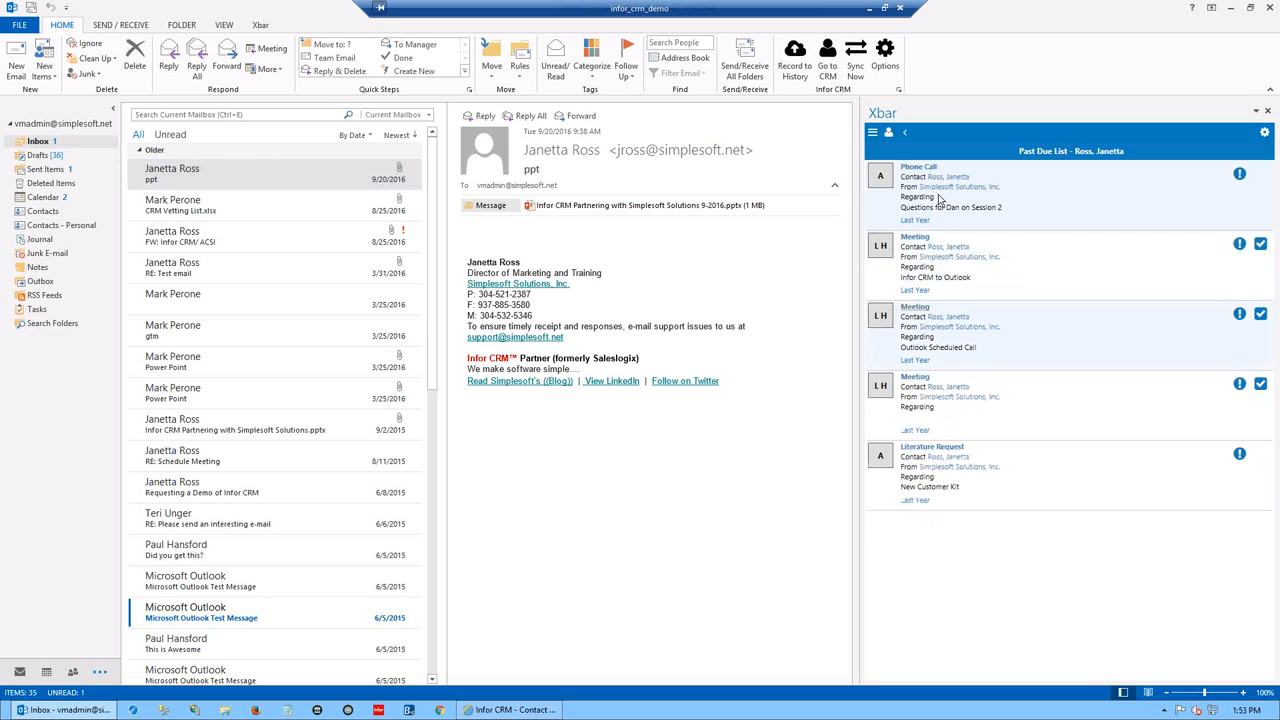
click(907, 132)
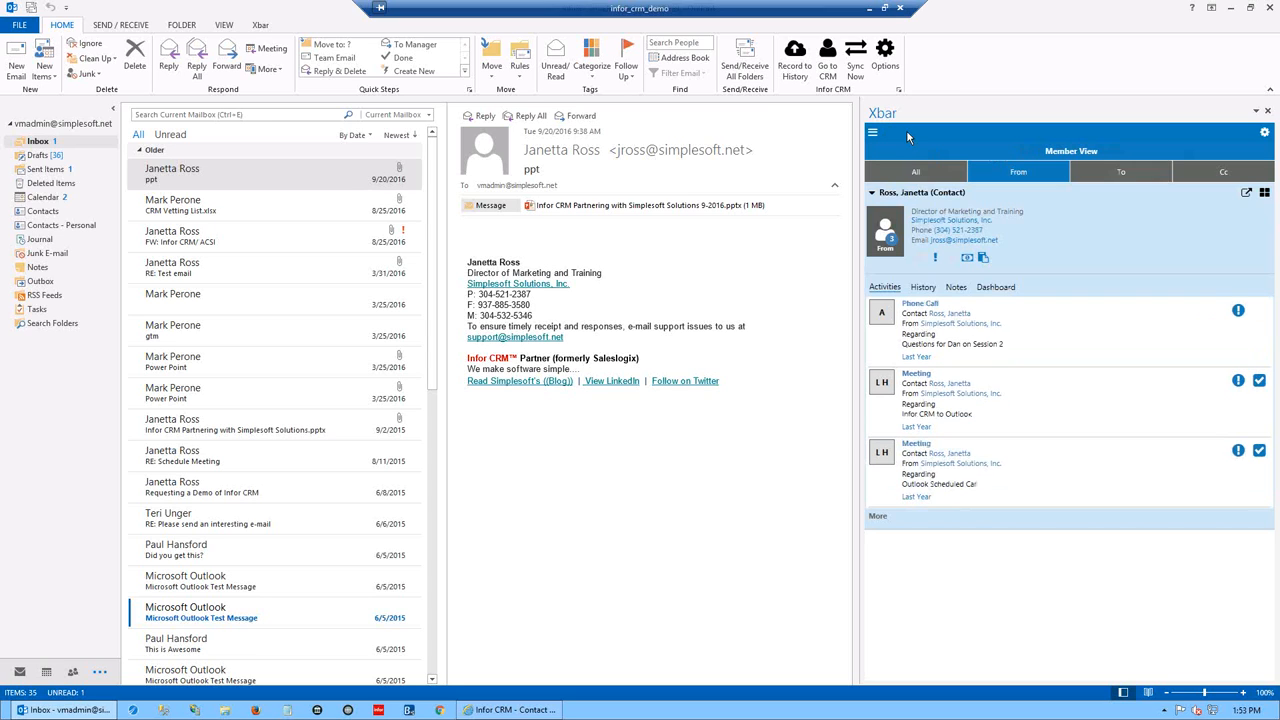
click(967, 260)
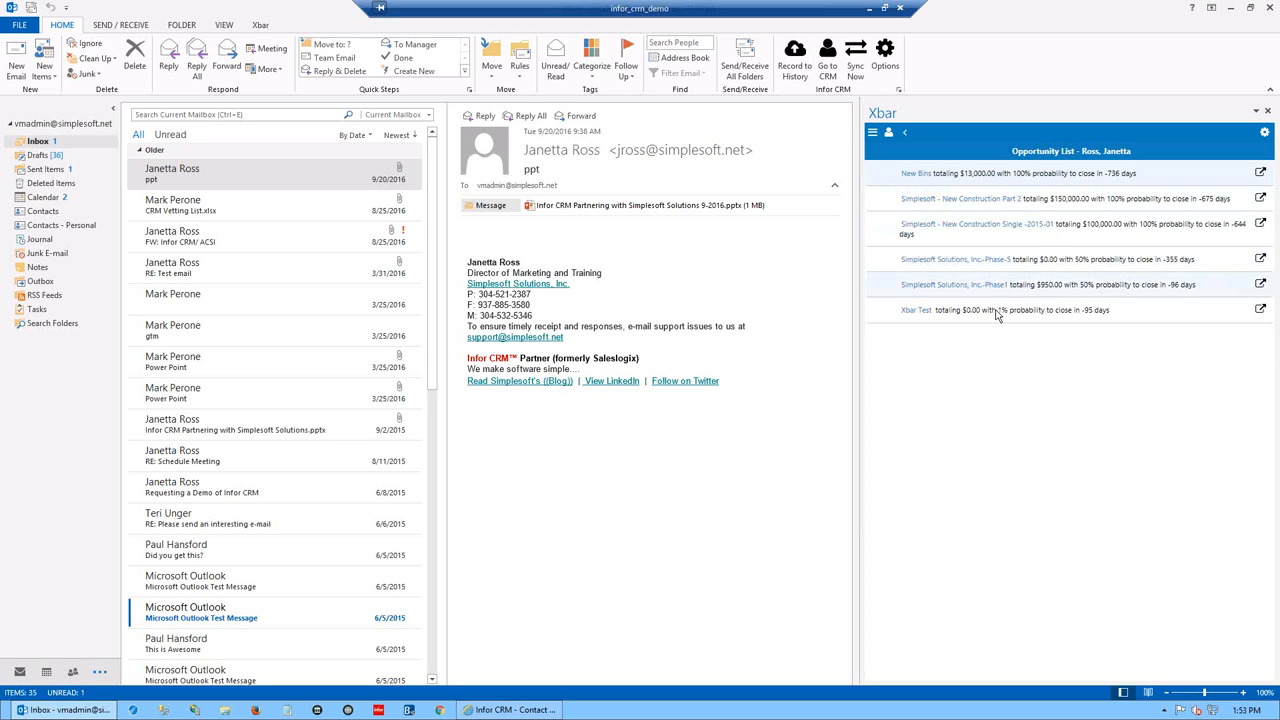
click(907, 132)
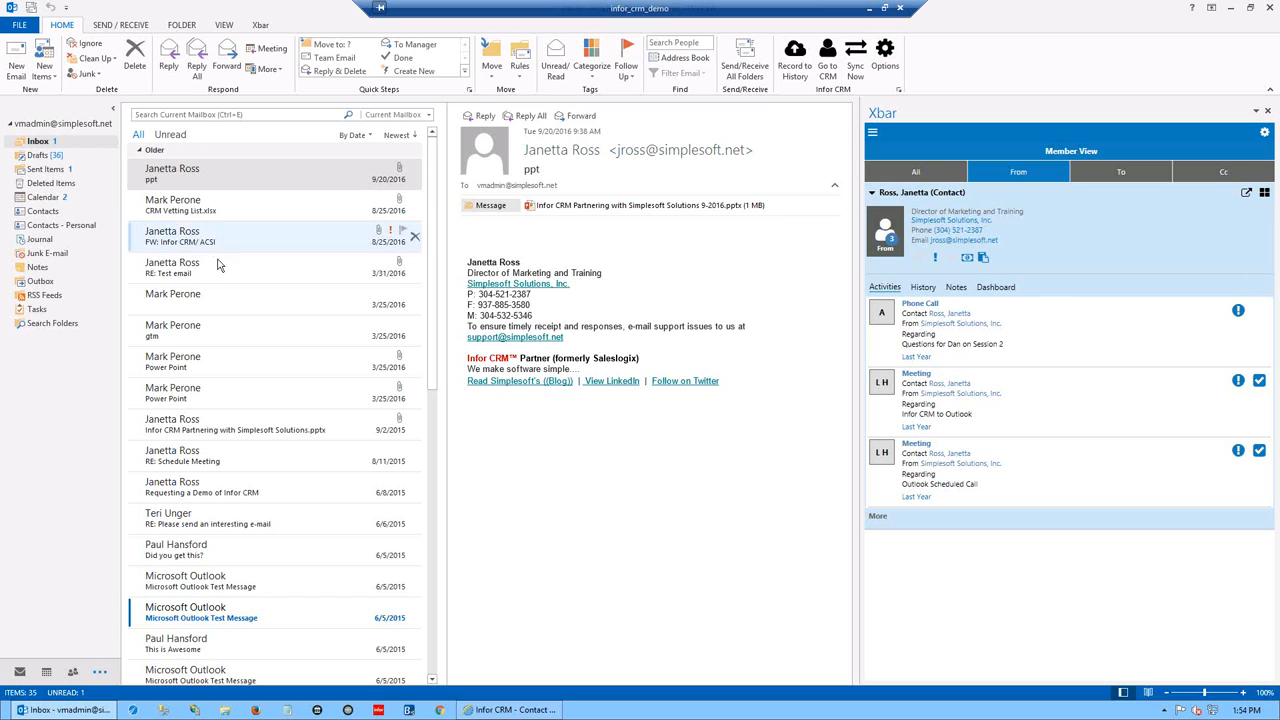
- Discard a new email draft to the contact, then open the Simplesoft Solutions, Inc. account summary
click(969, 241)
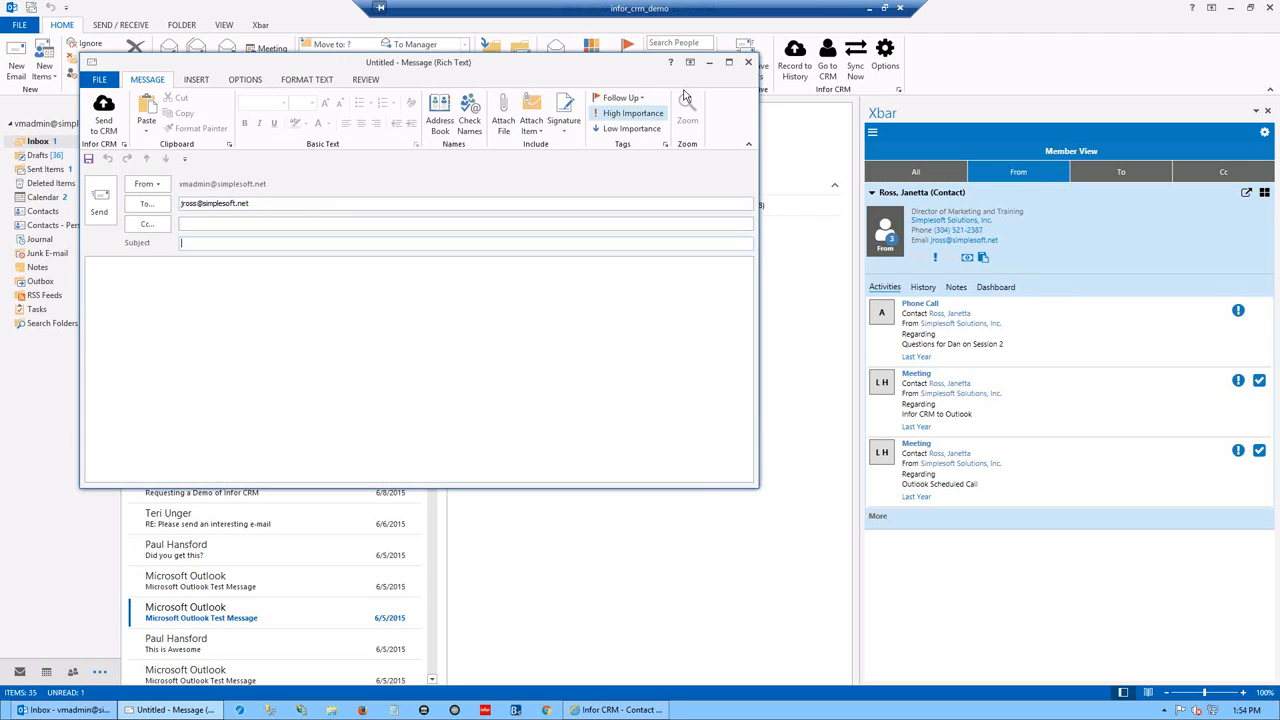
click(748, 68)
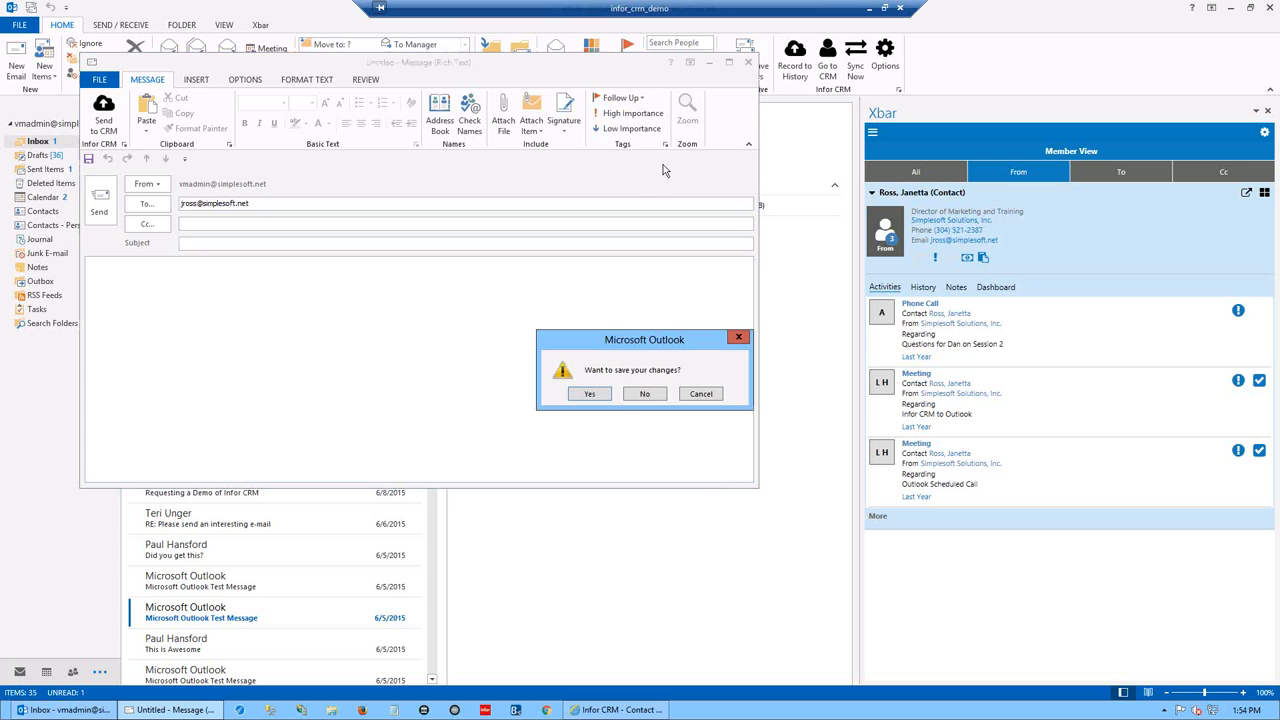
click(641, 403)
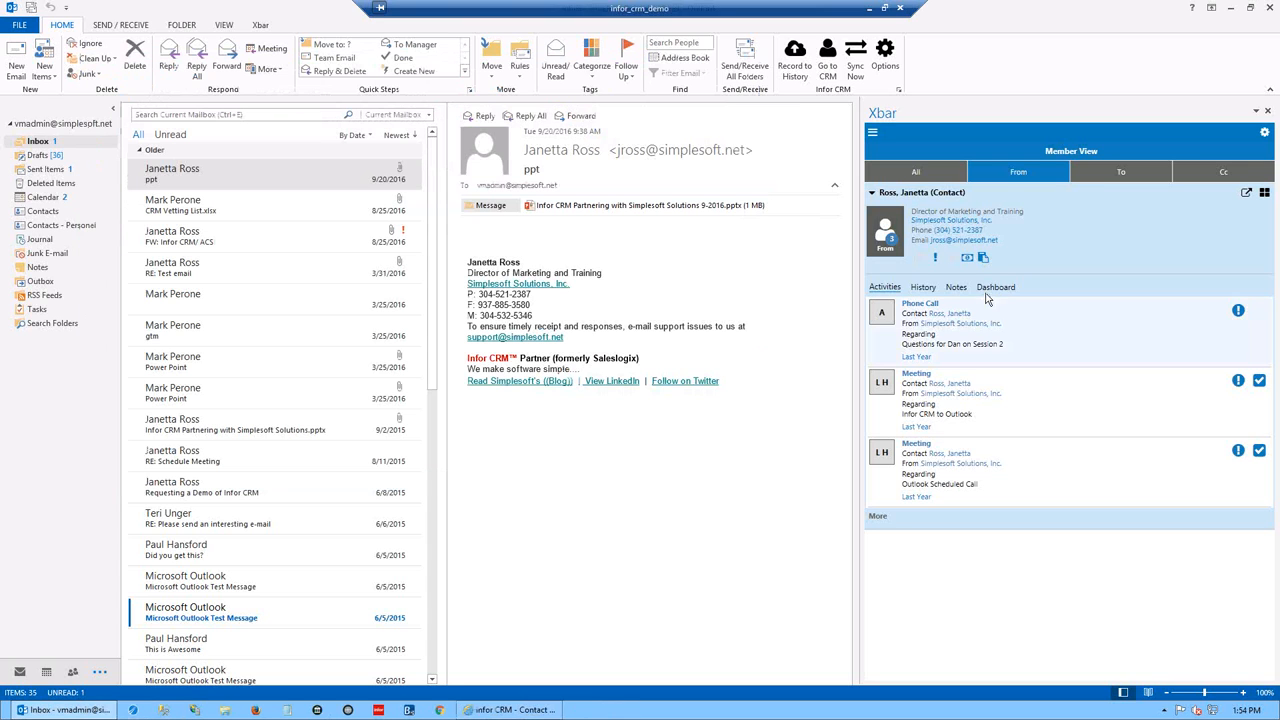
click(958, 221)
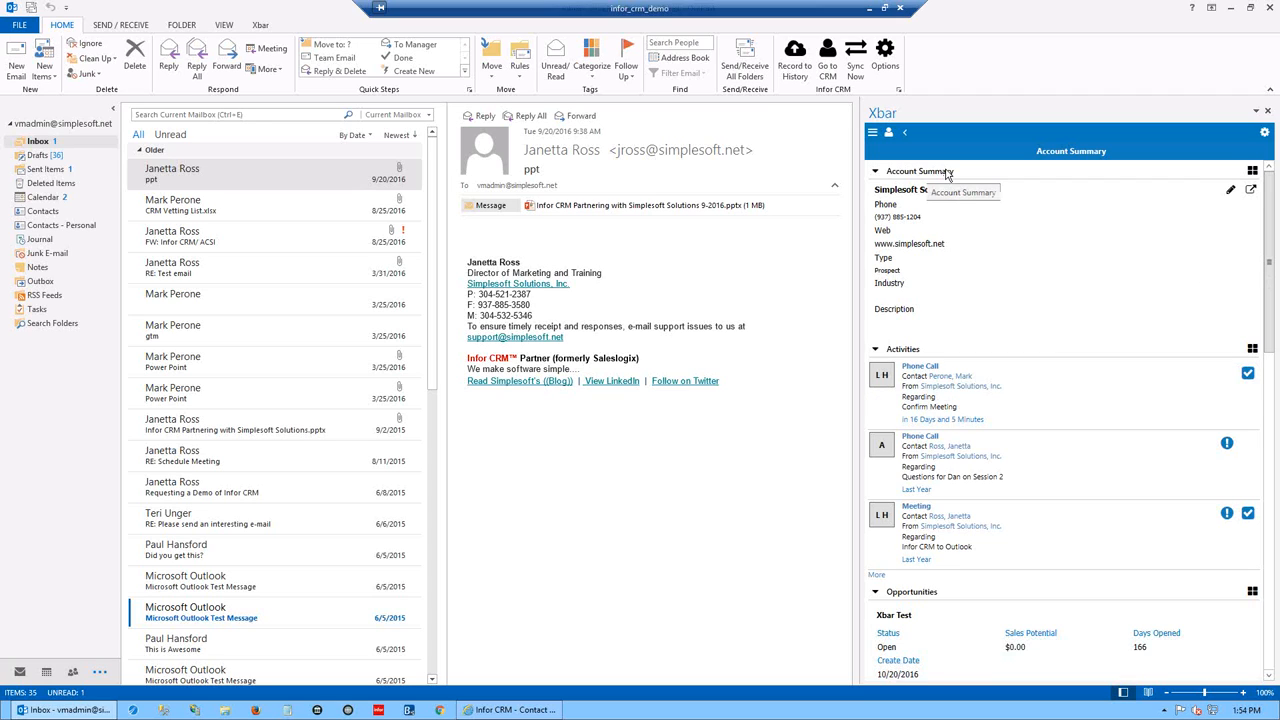
click(1231, 193)
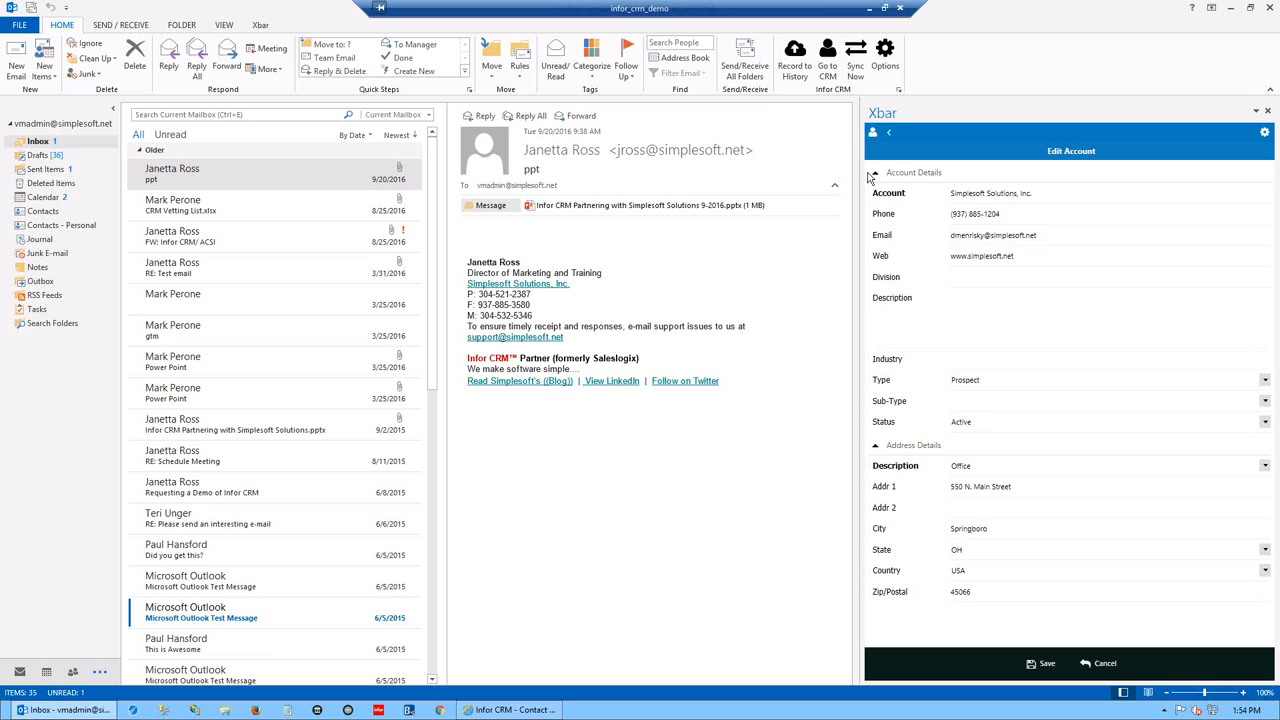
click(890, 136)
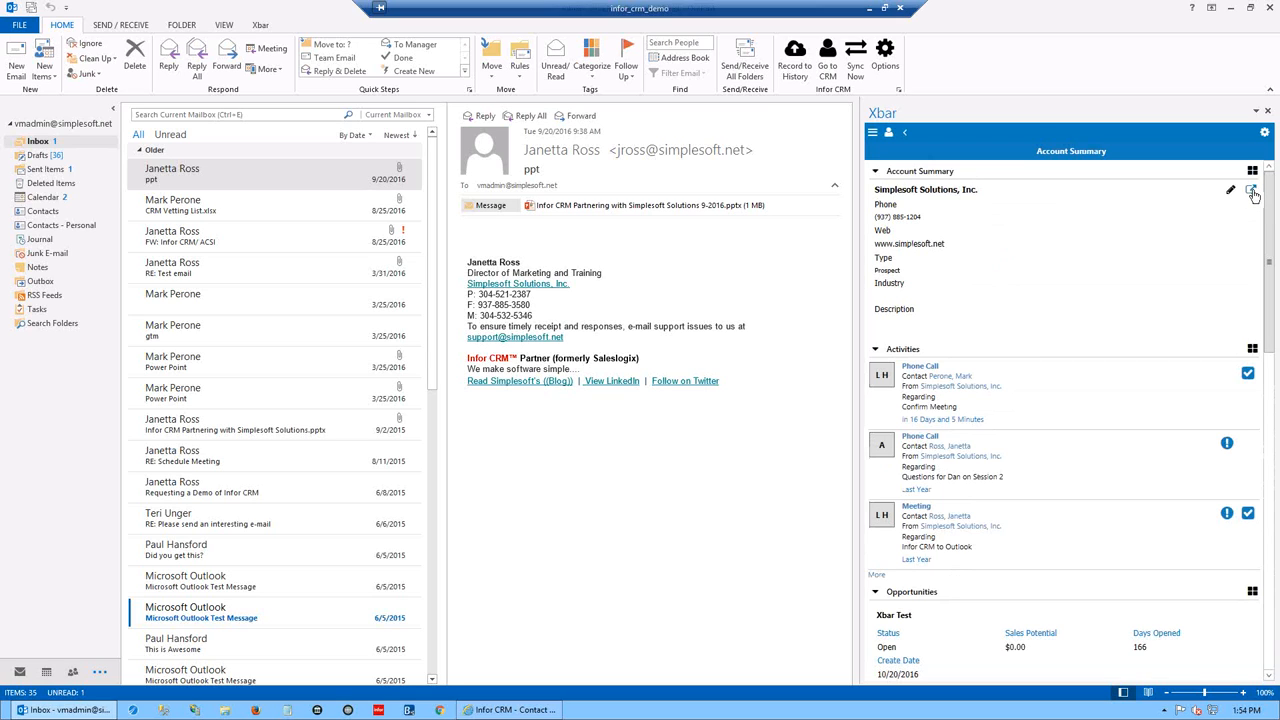
mouse_move(1273, 293)
mouse_down()
mouse_move(1275, 352)
mouse_move(1275, 312)
mouse_up()
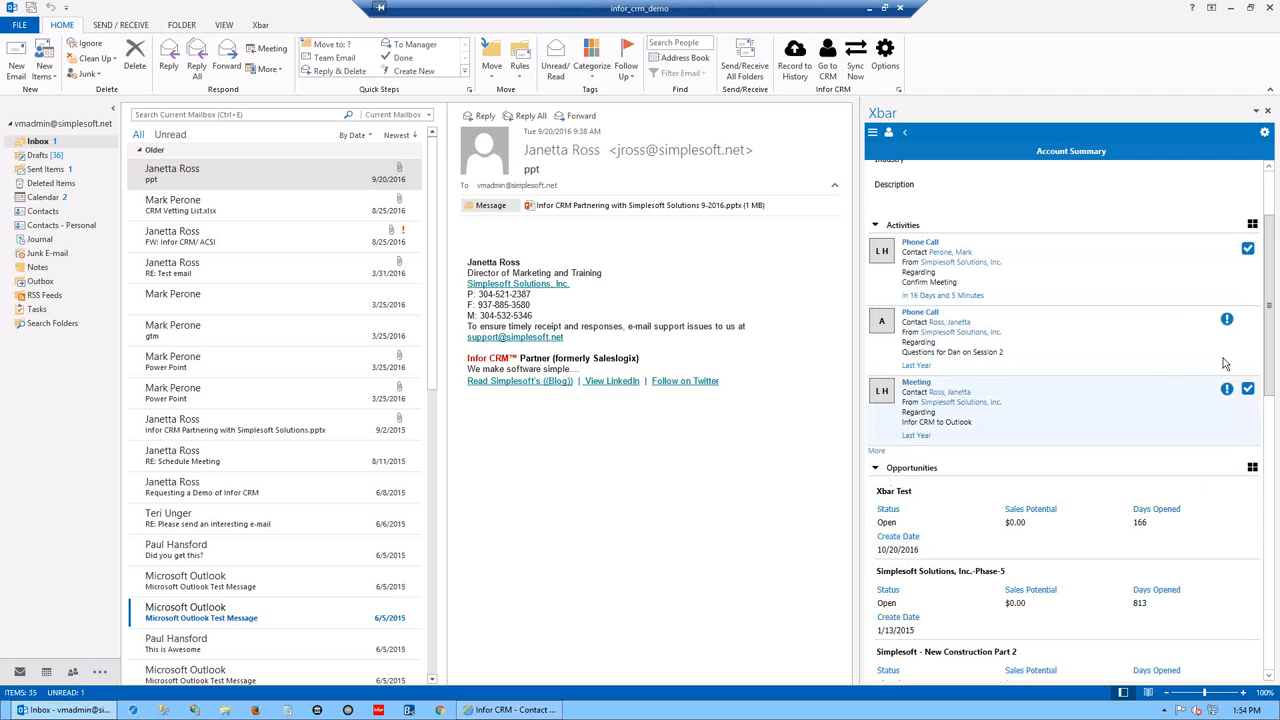
scroll(1272, 367, down, 3)
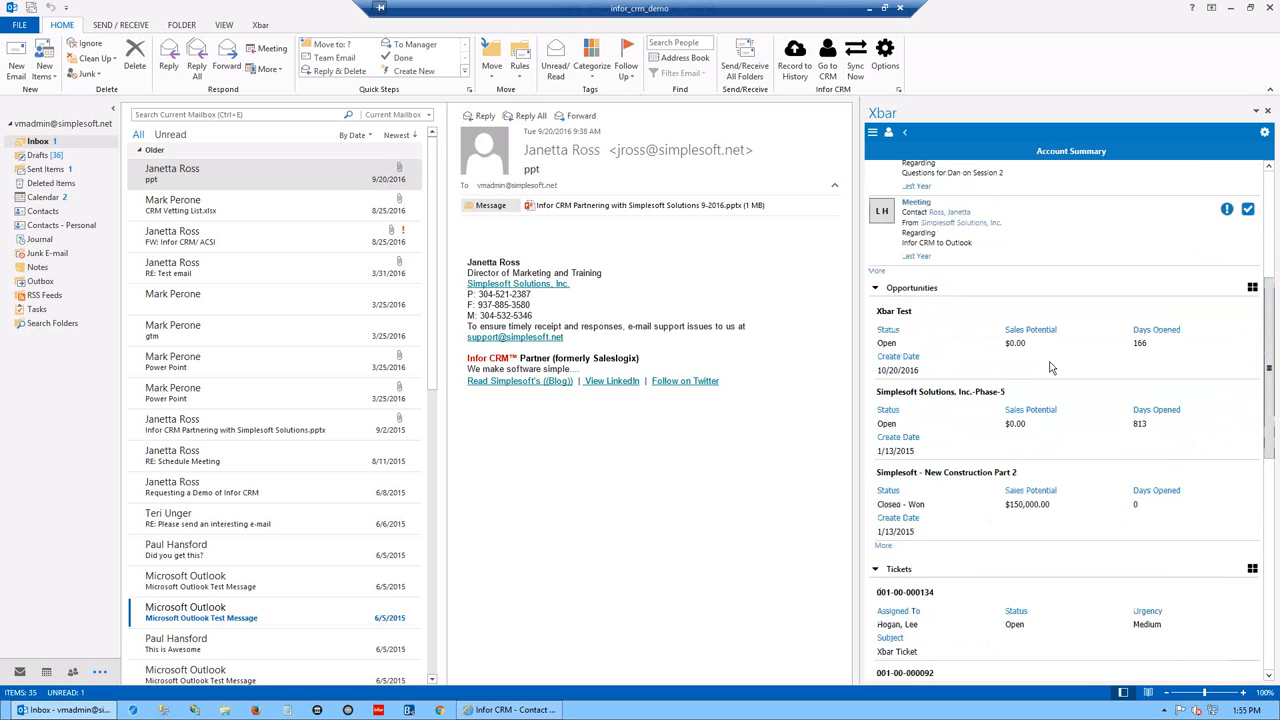
scroll(1270, 500, down, 5)
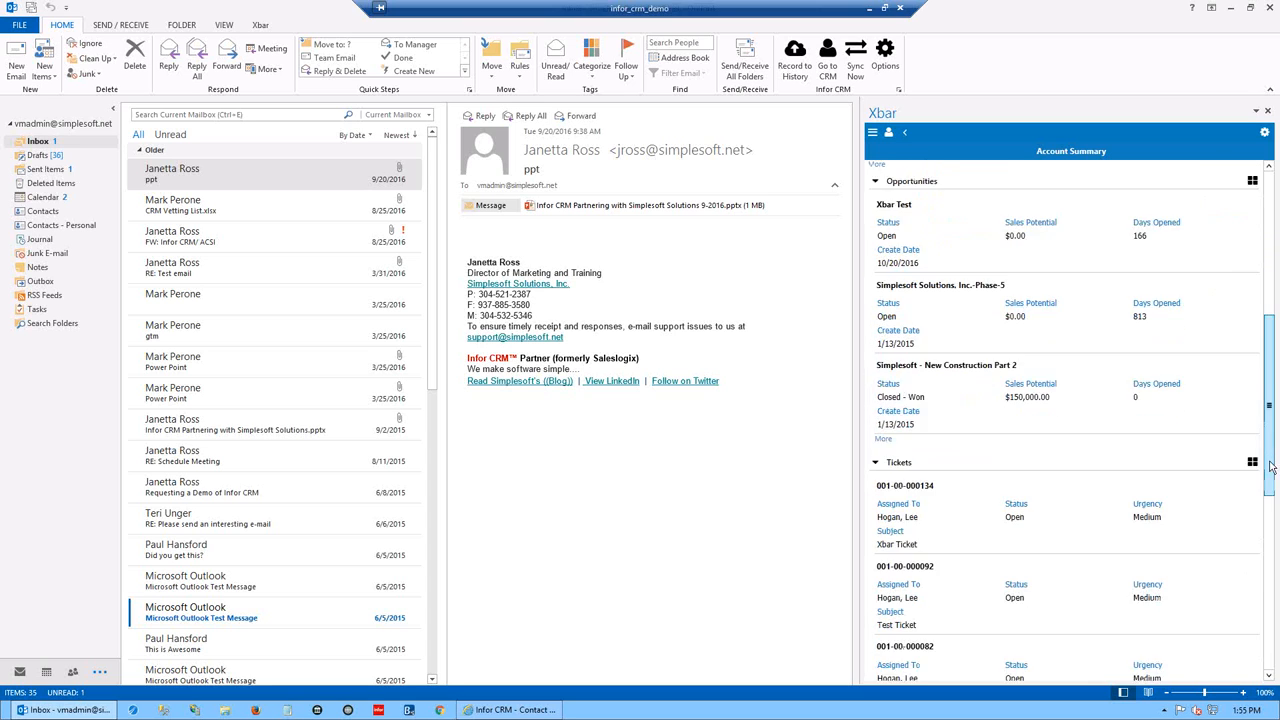
scroll(1270, 508, down, 5)
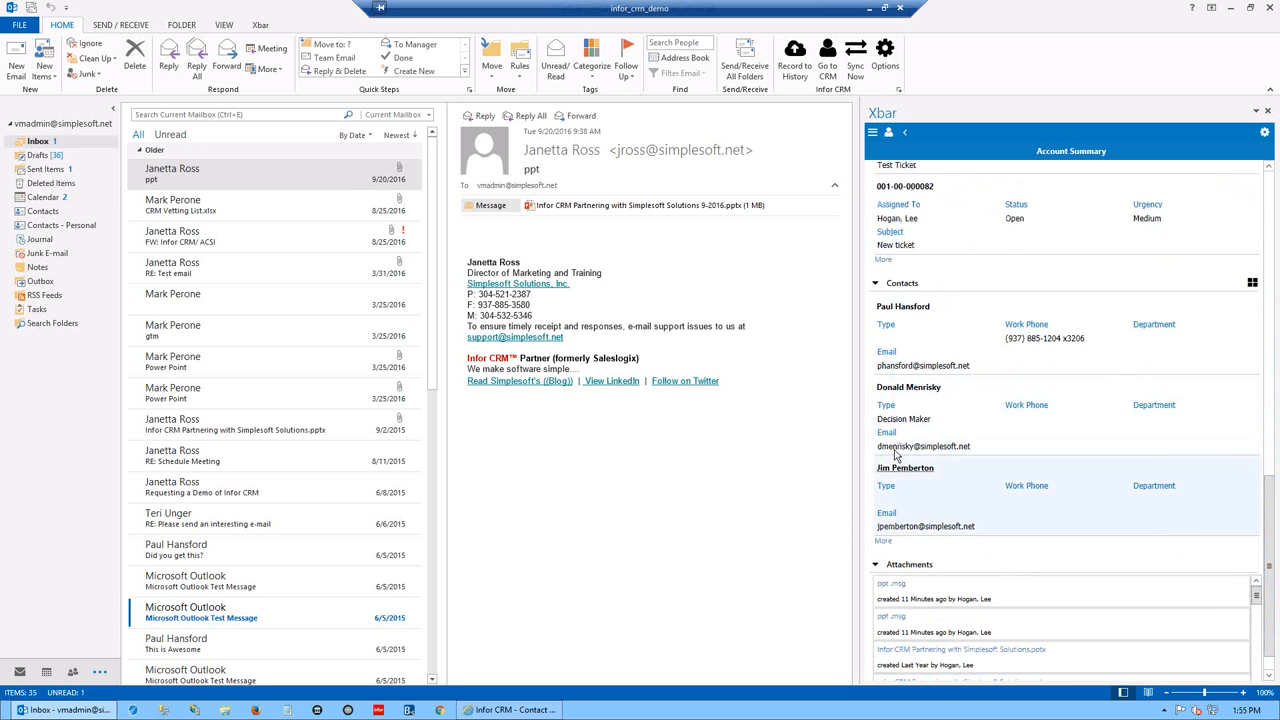
scroll(1270, 510, down, 1)
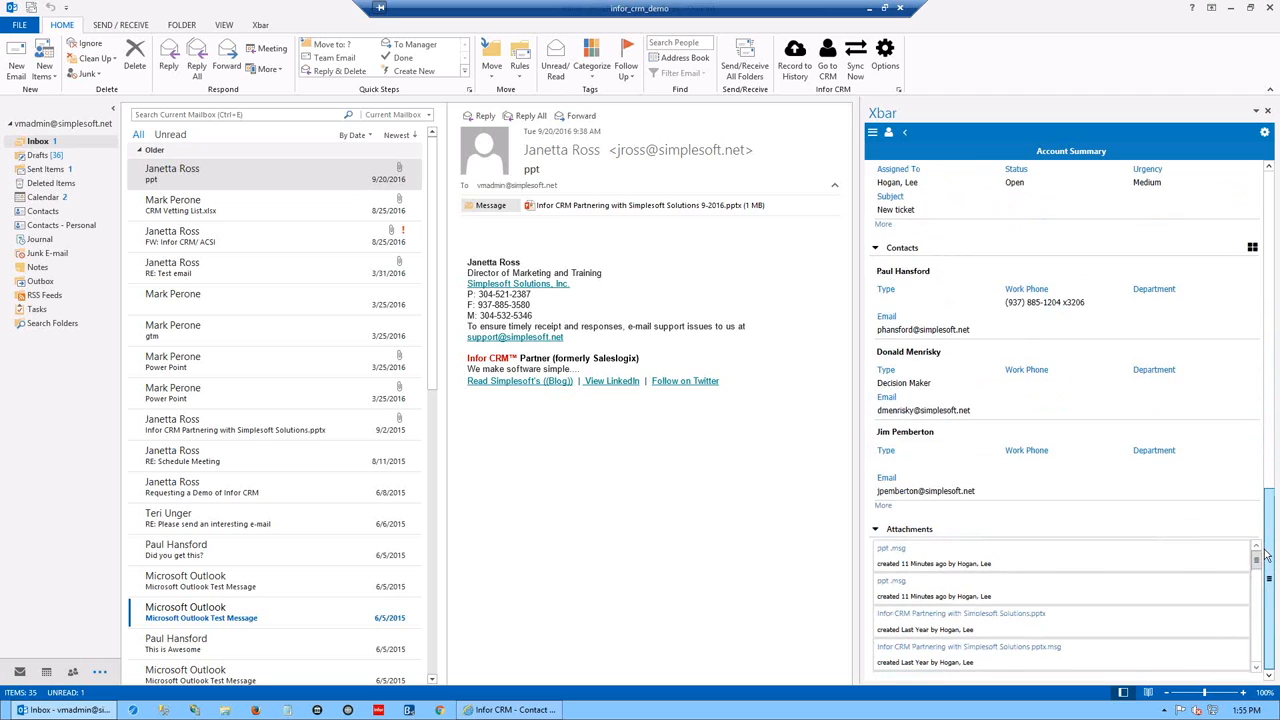
click(898, 550)
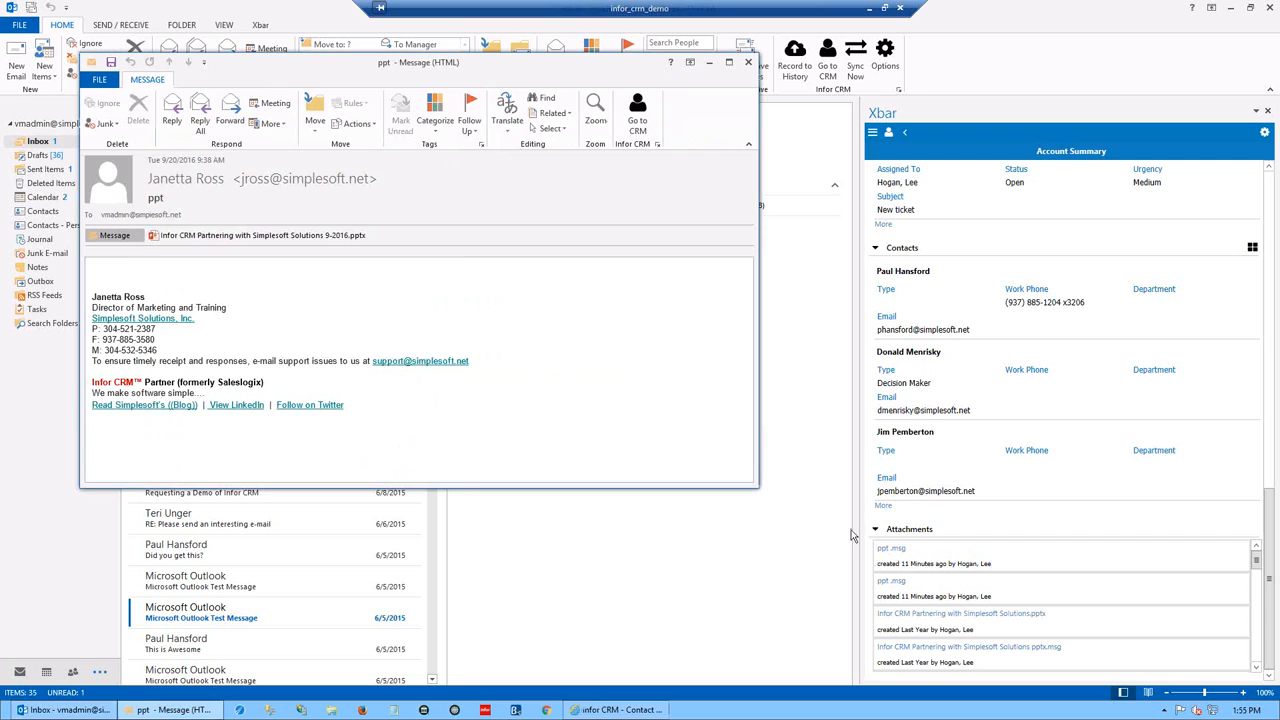
click(748, 62)
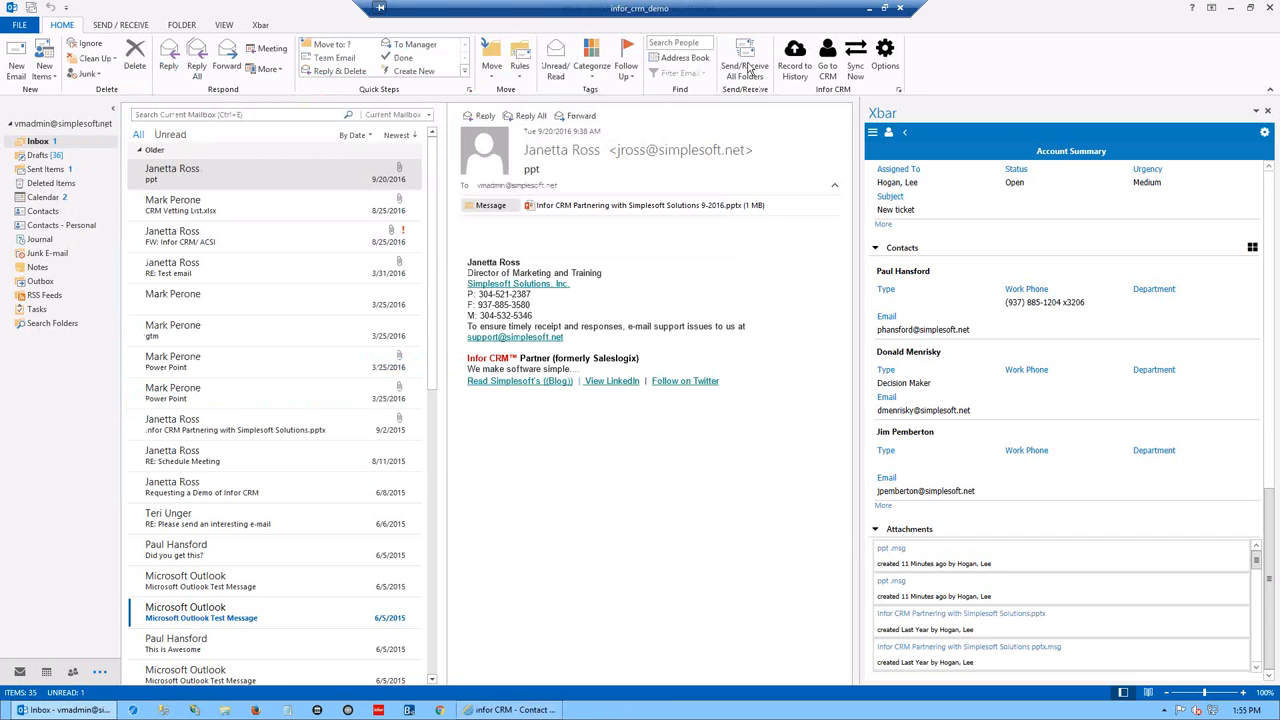
- Open the sender's Member View and check Duplicate Email Matches twice, returning to the contact each time
click(905, 135)
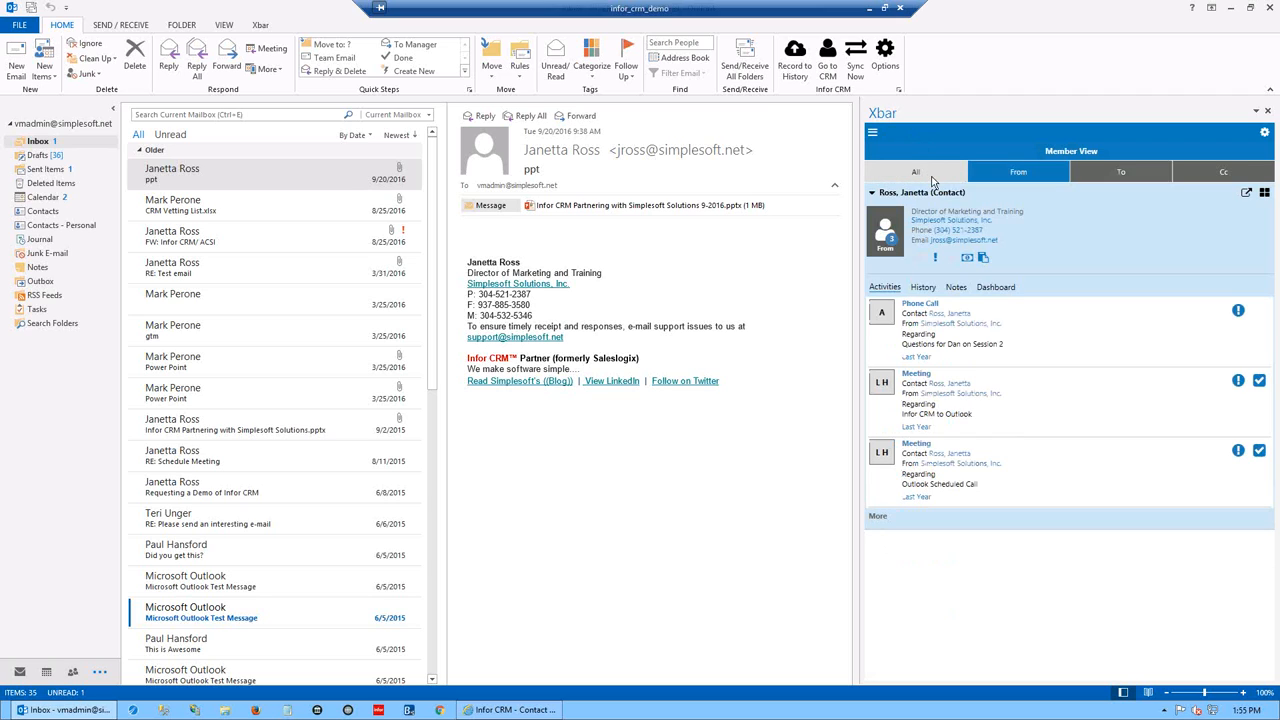
click(886, 236)
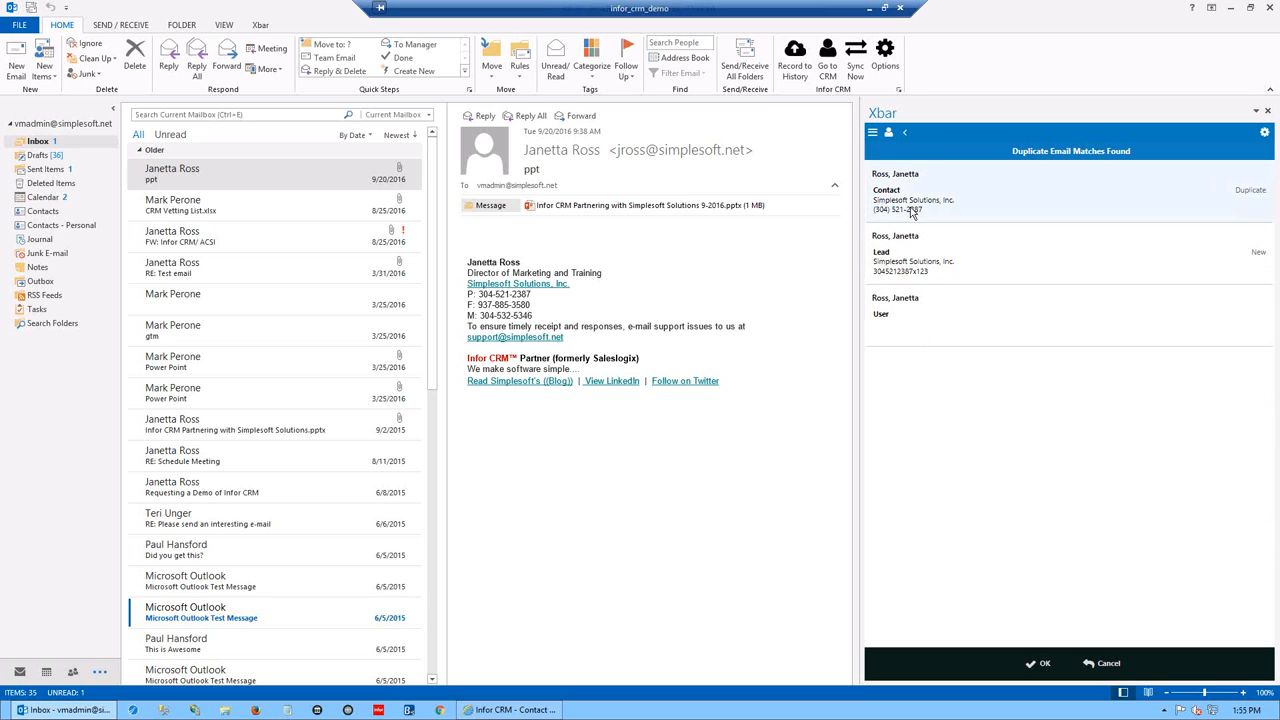
click(906, 135)
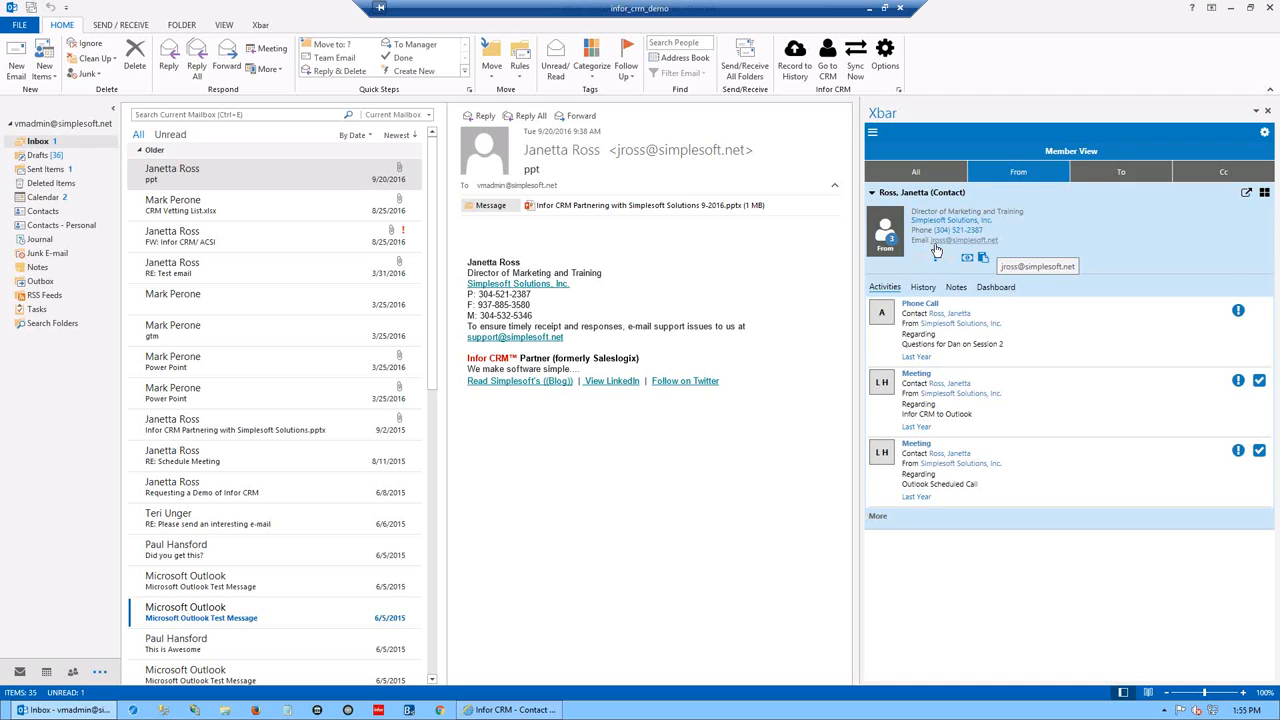
click(882, 240)
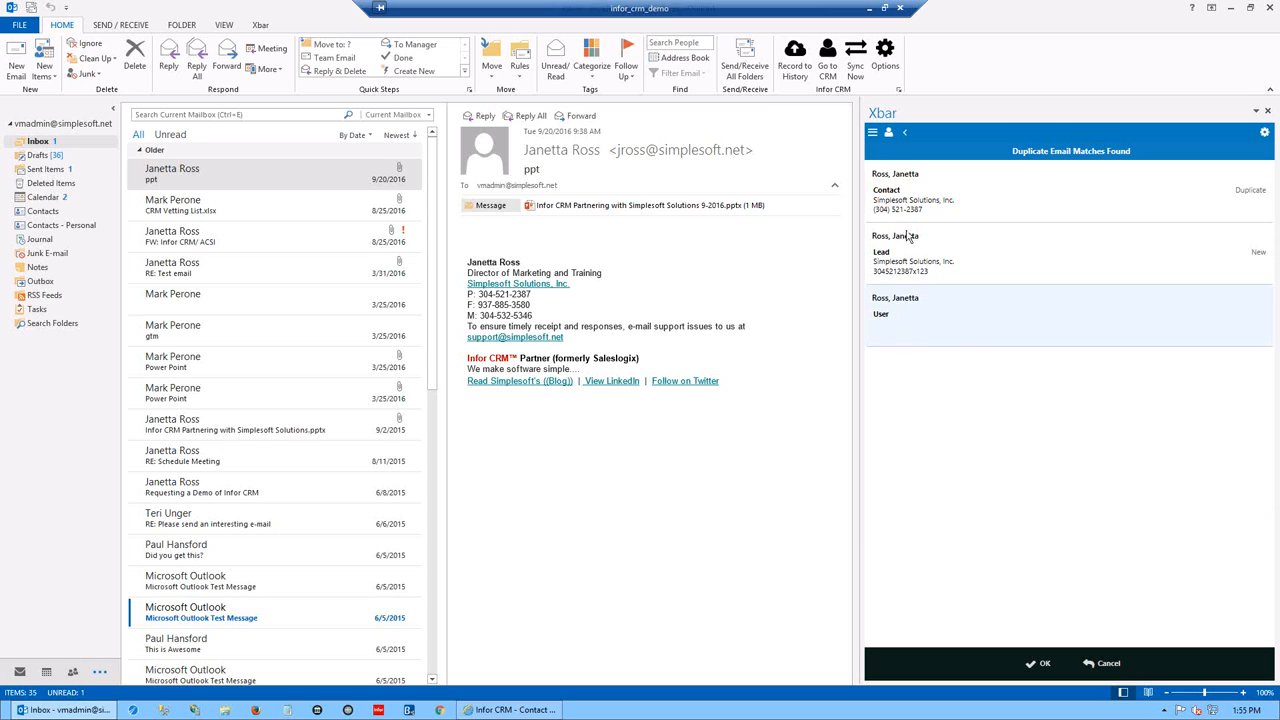
click(904, 136)
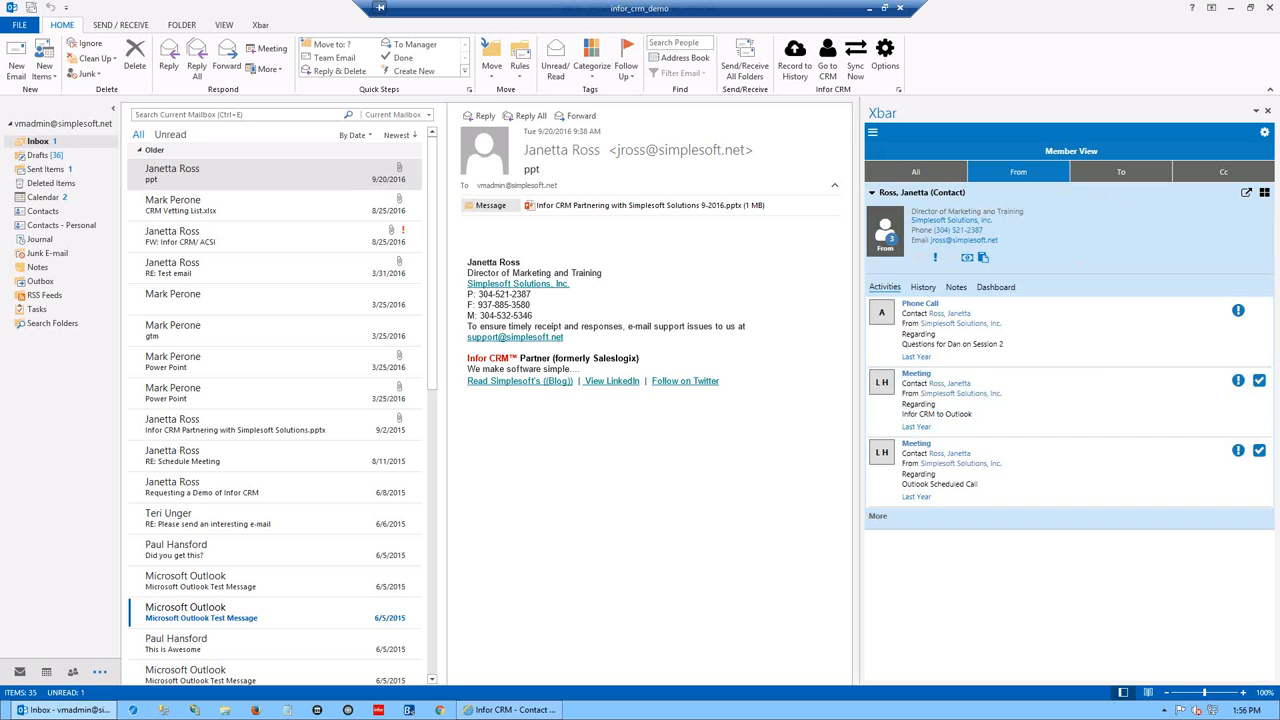
click(16, 62)
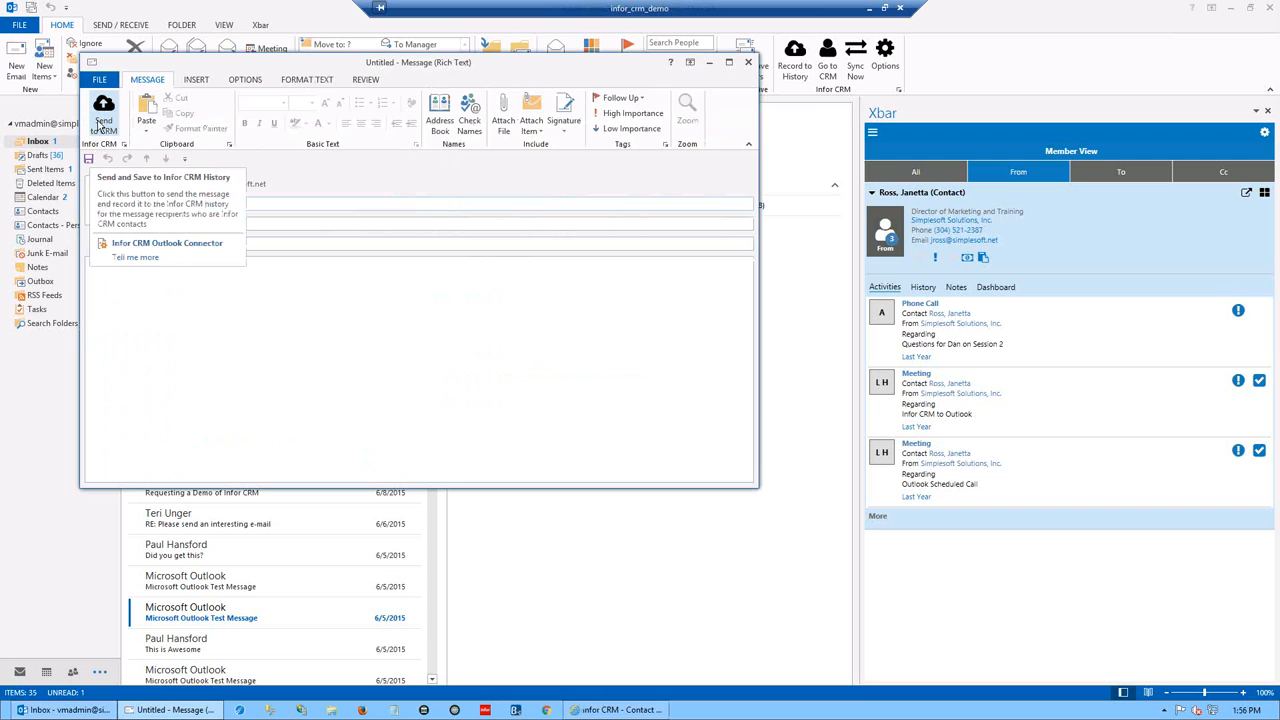
click(748, 62)
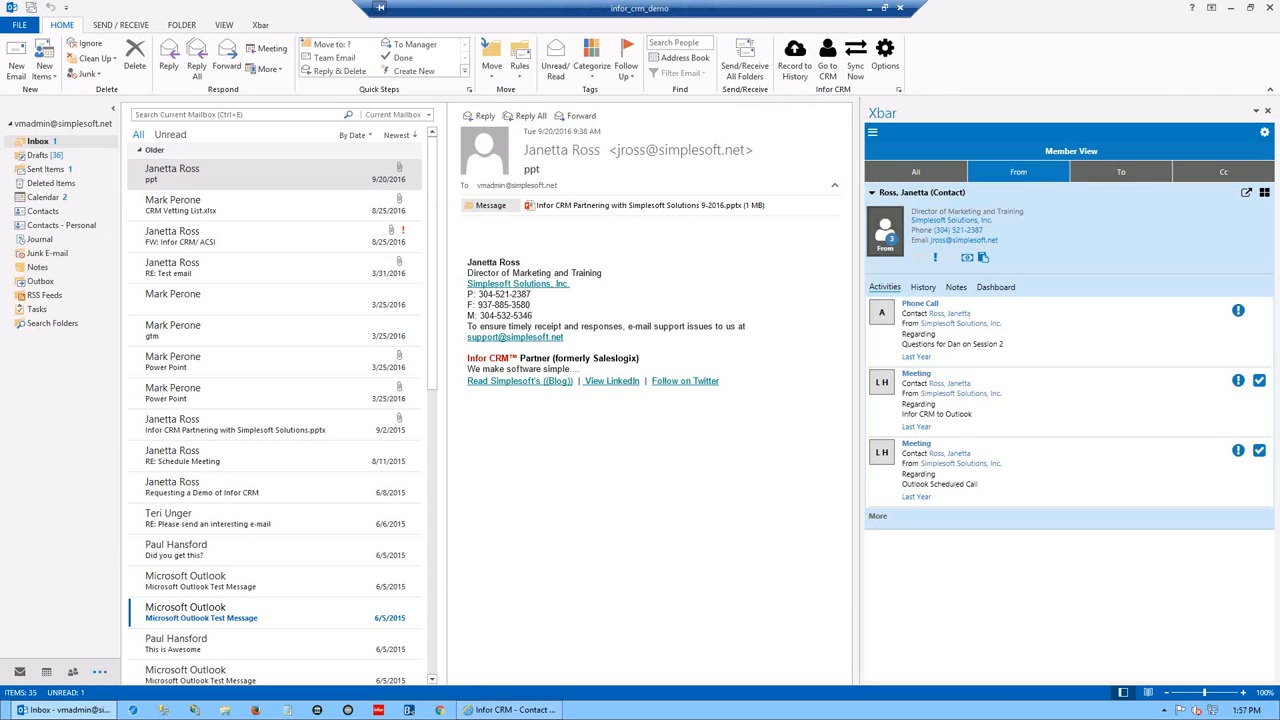
- Bring the Infor CRM browser forward, open Quotes with a wider grid, and show the quote options
click(1230, 7)
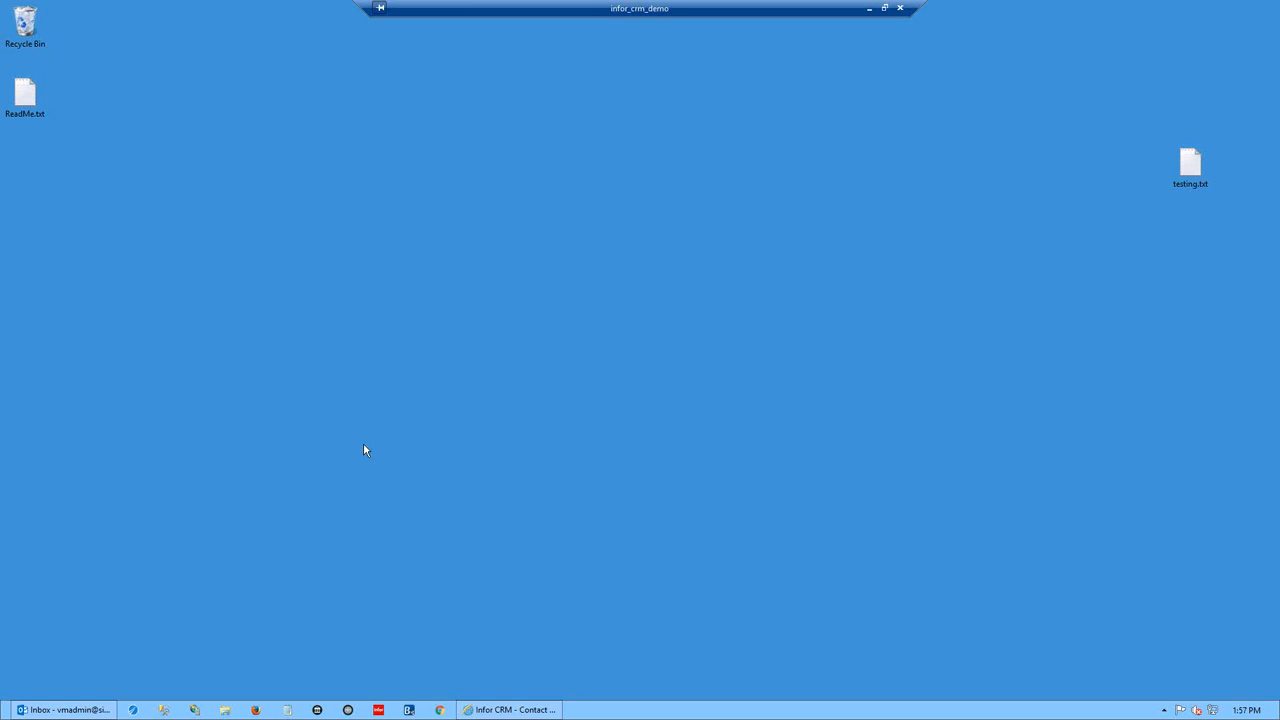
click(510, 709)
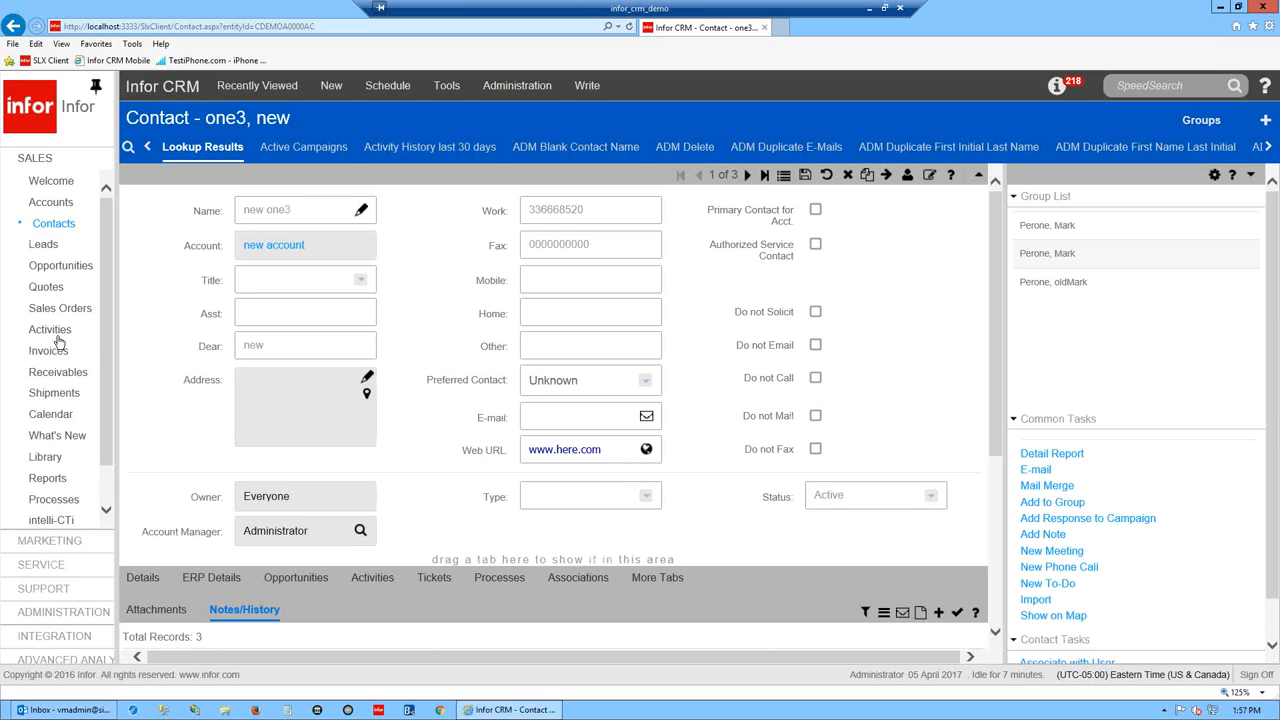
click(52, 289)
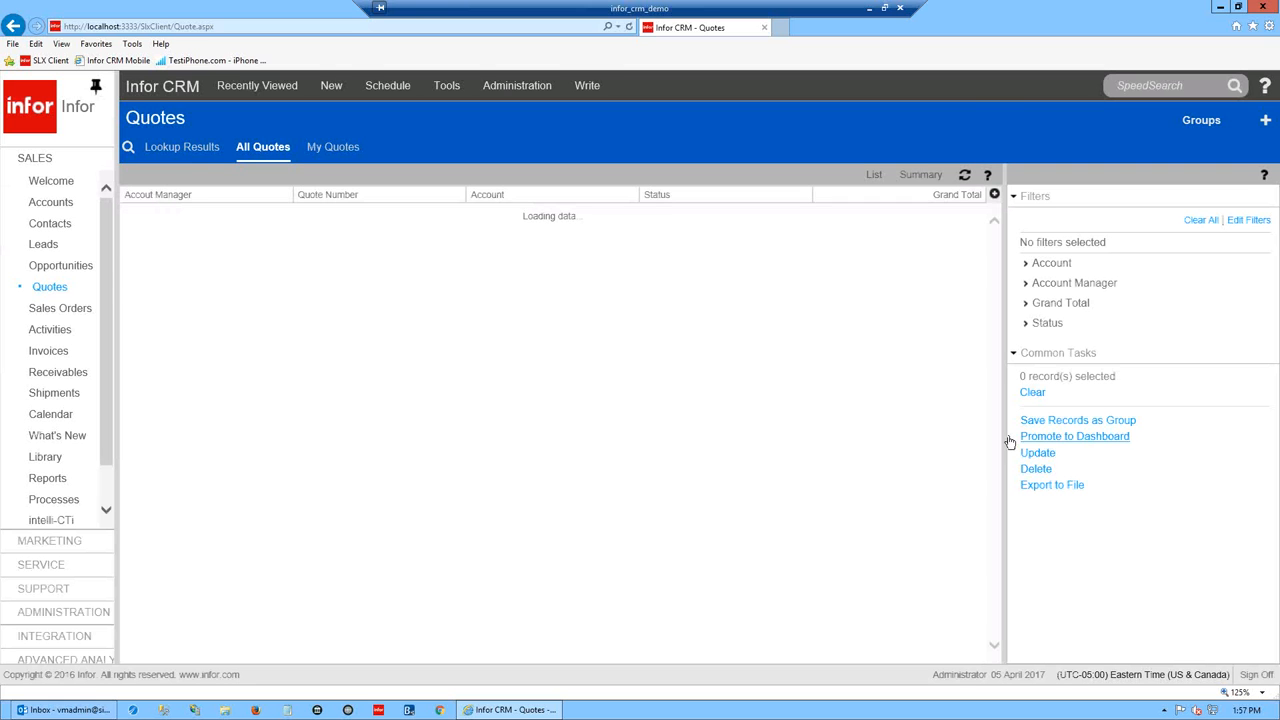
drag(1080, 436, 1110, 436)
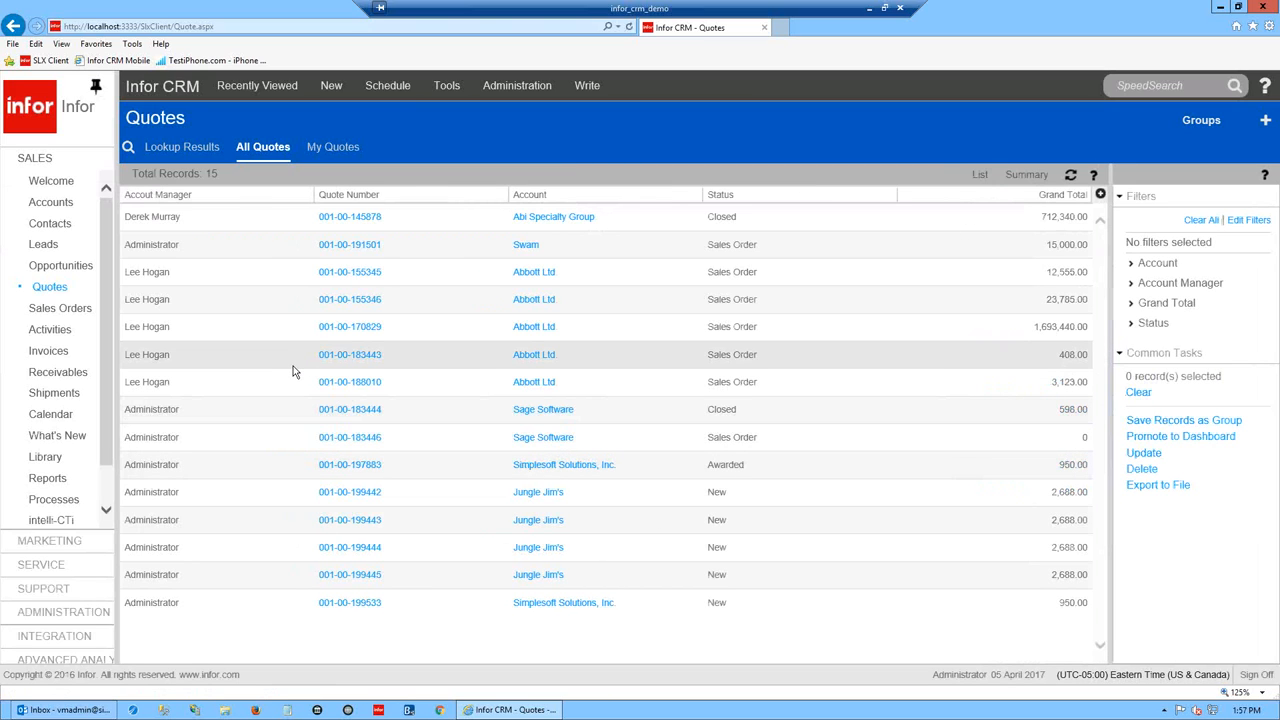
click(590, 89)
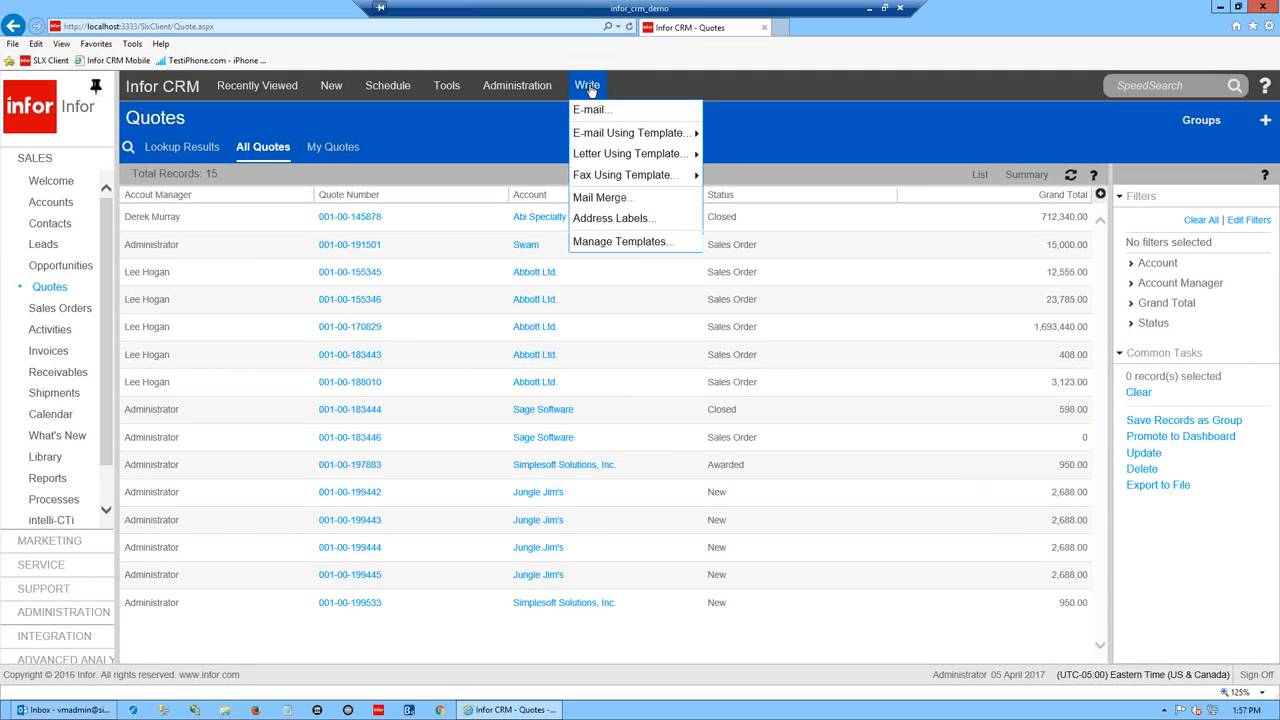
mouse_move(618, 176)
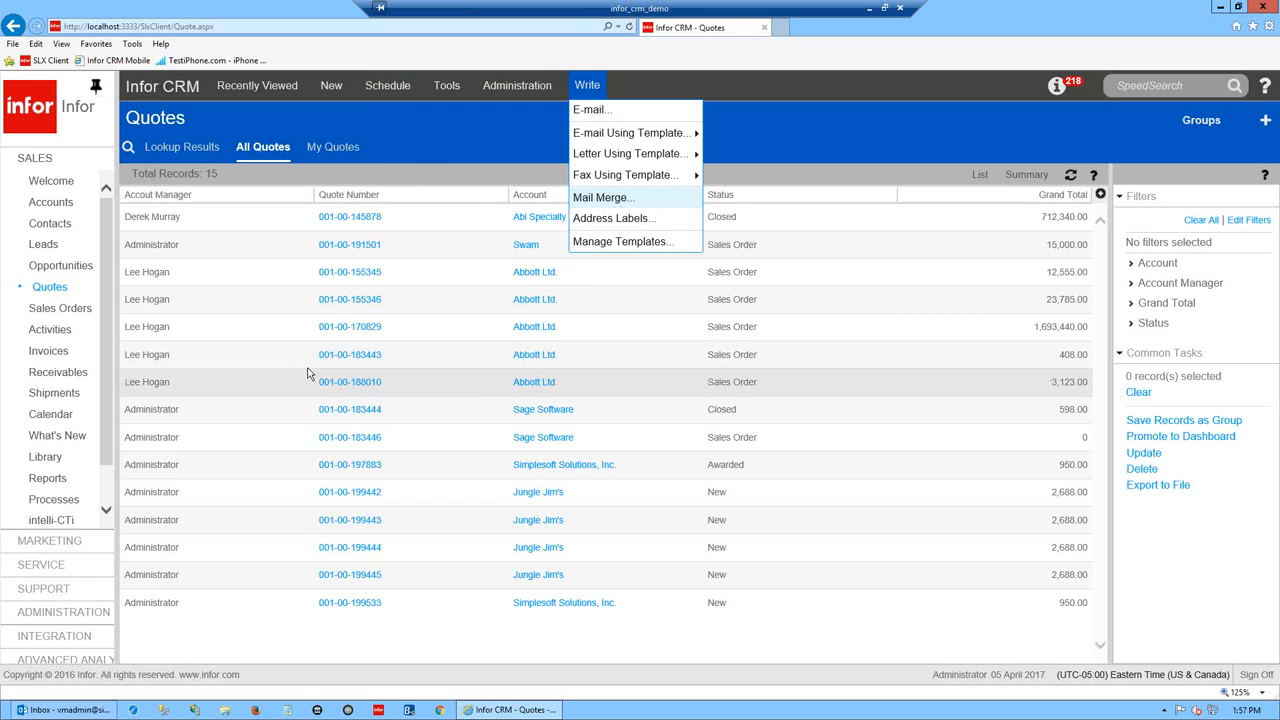
right_click(47, 290)
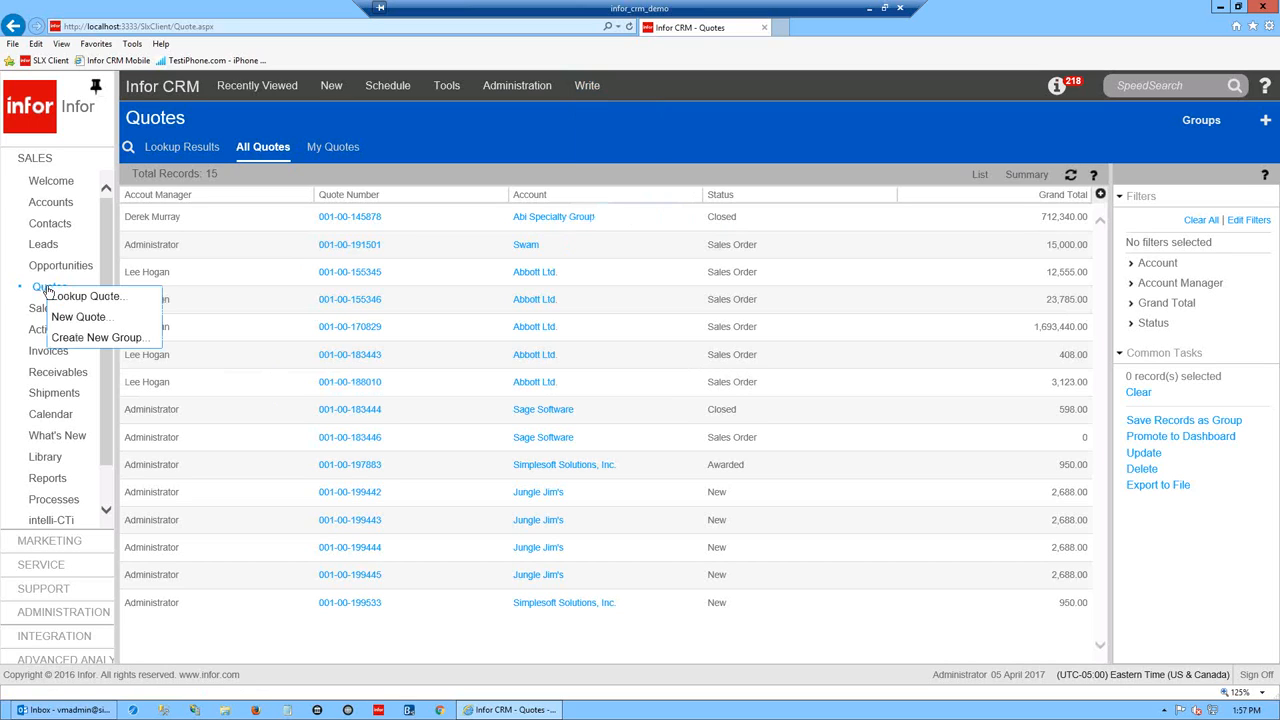
- Start a new quote and look up Abi Specialty Group as its account
click(84, 319)
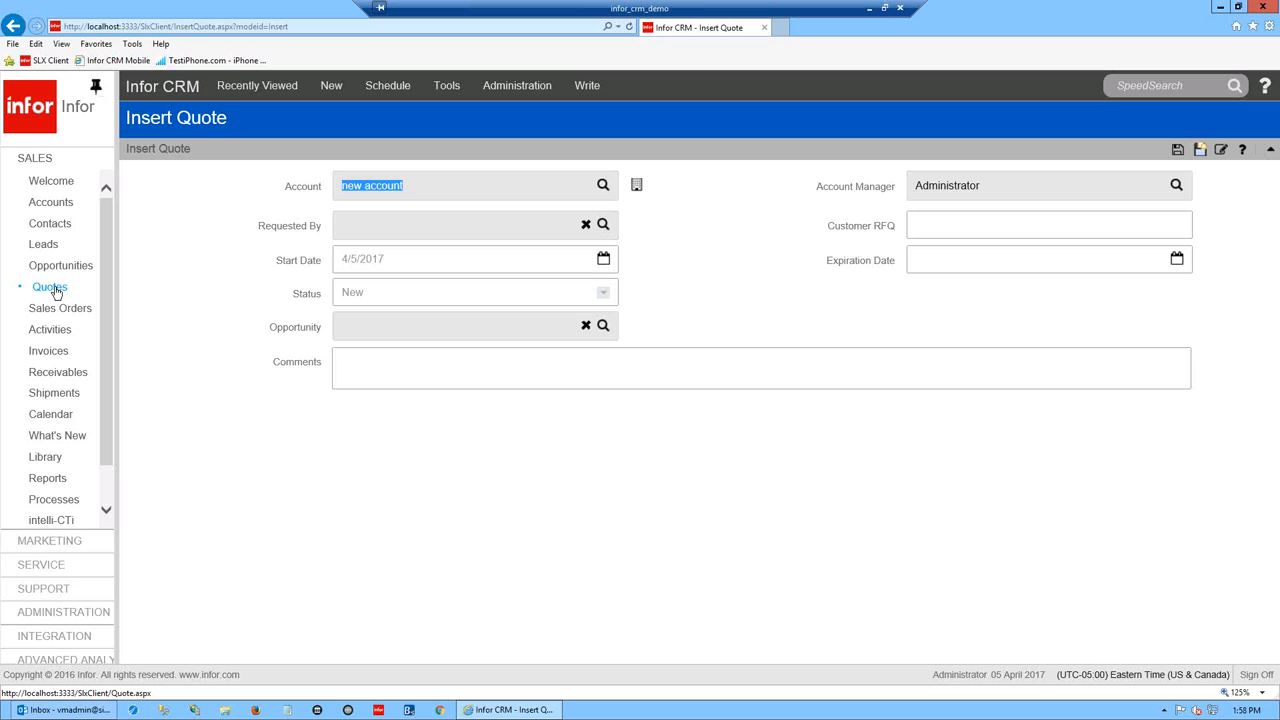
mouse_move(55, 289)
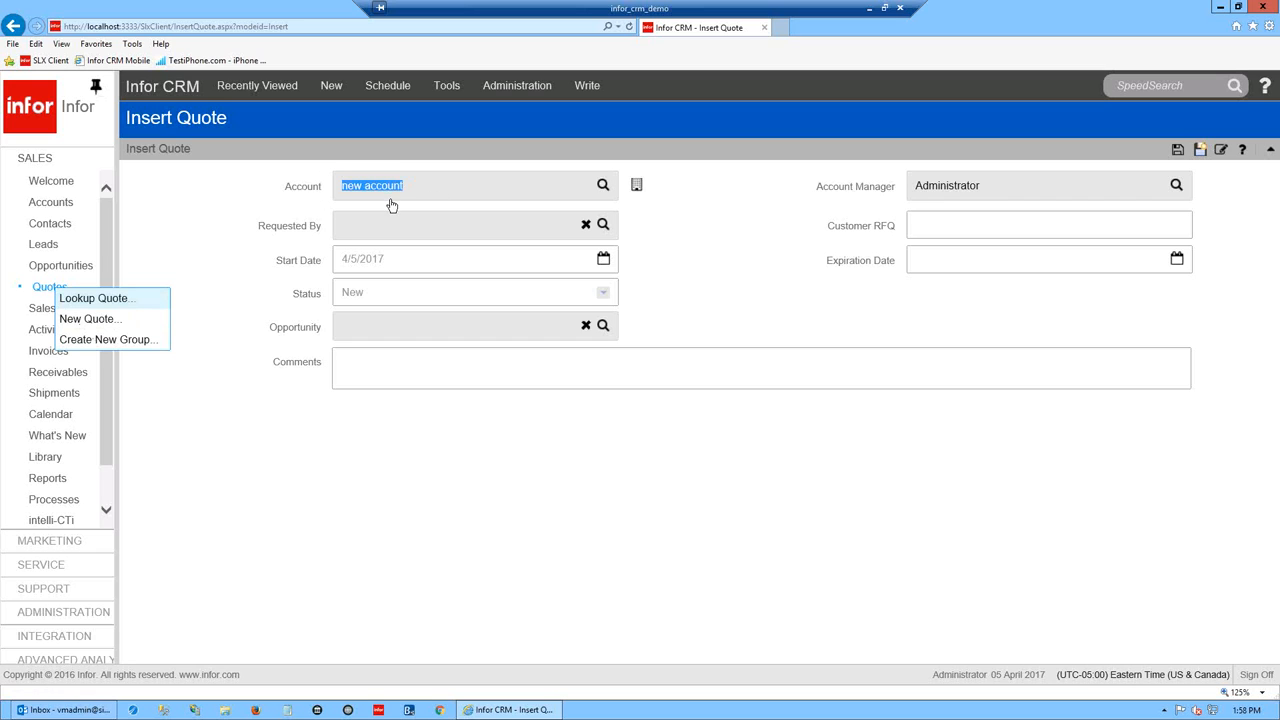
click(603, 186)
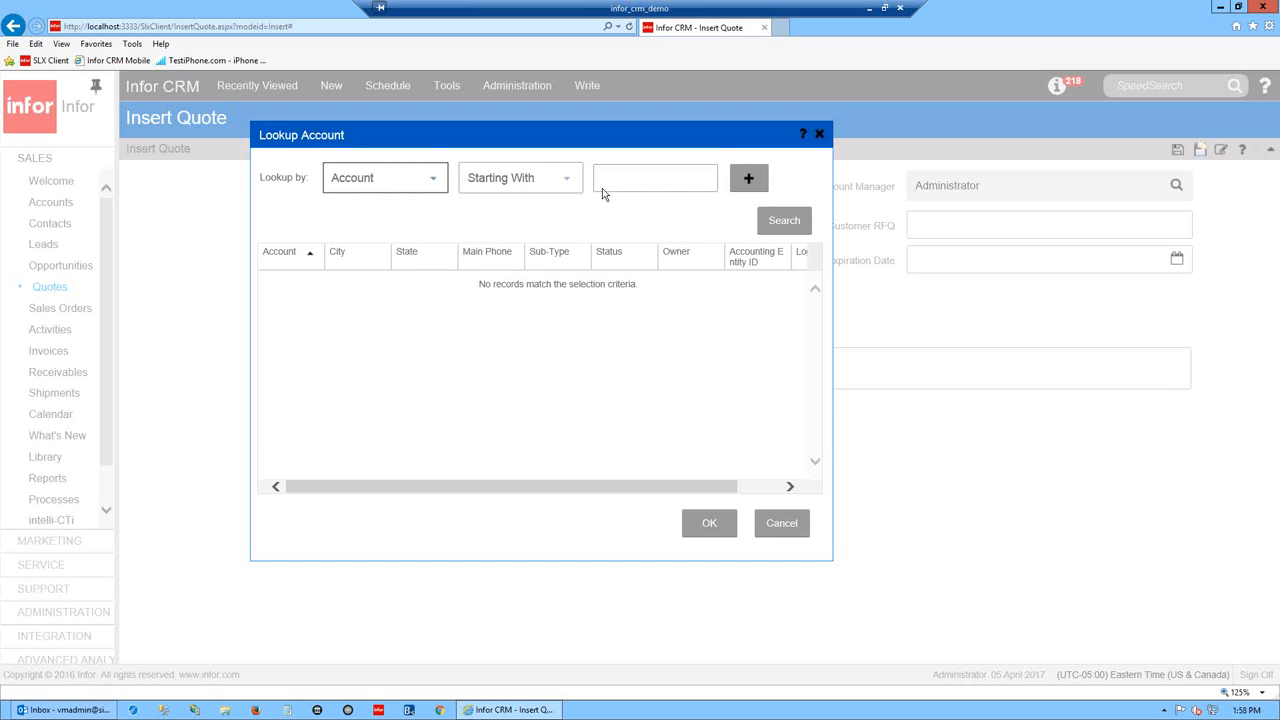
click(766, 220)
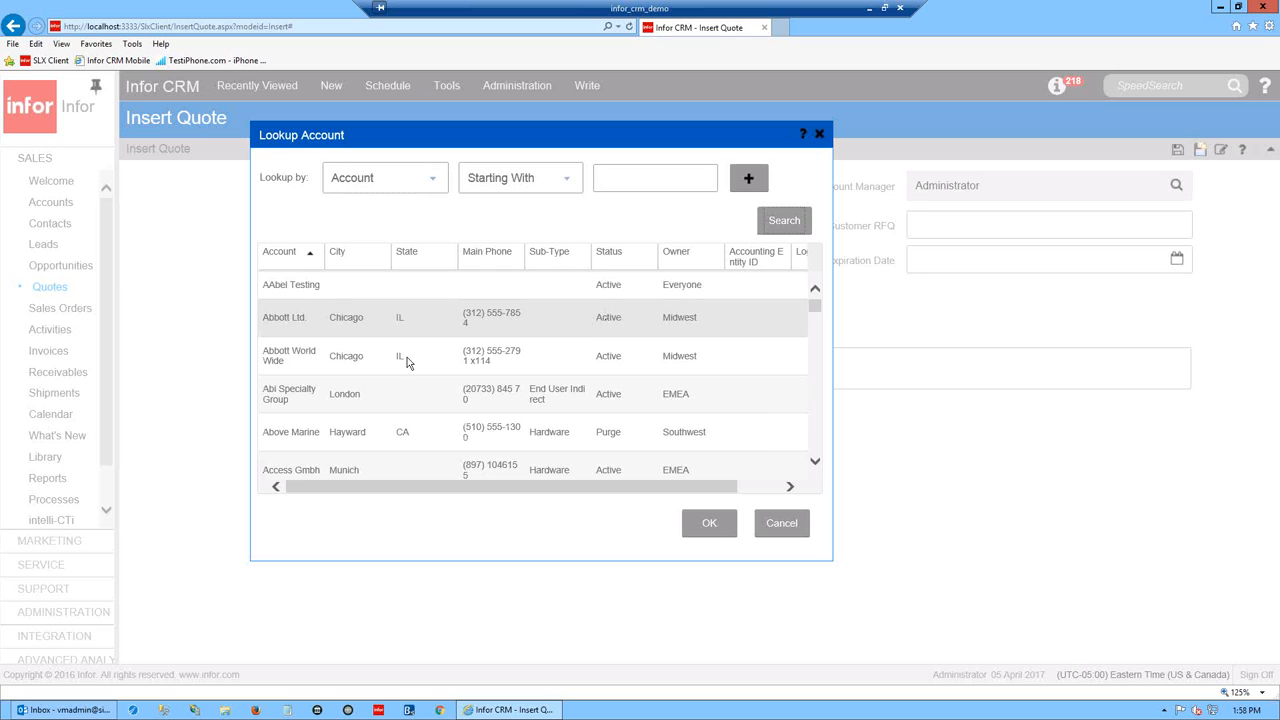
click(372, 376)
click(708, 527)
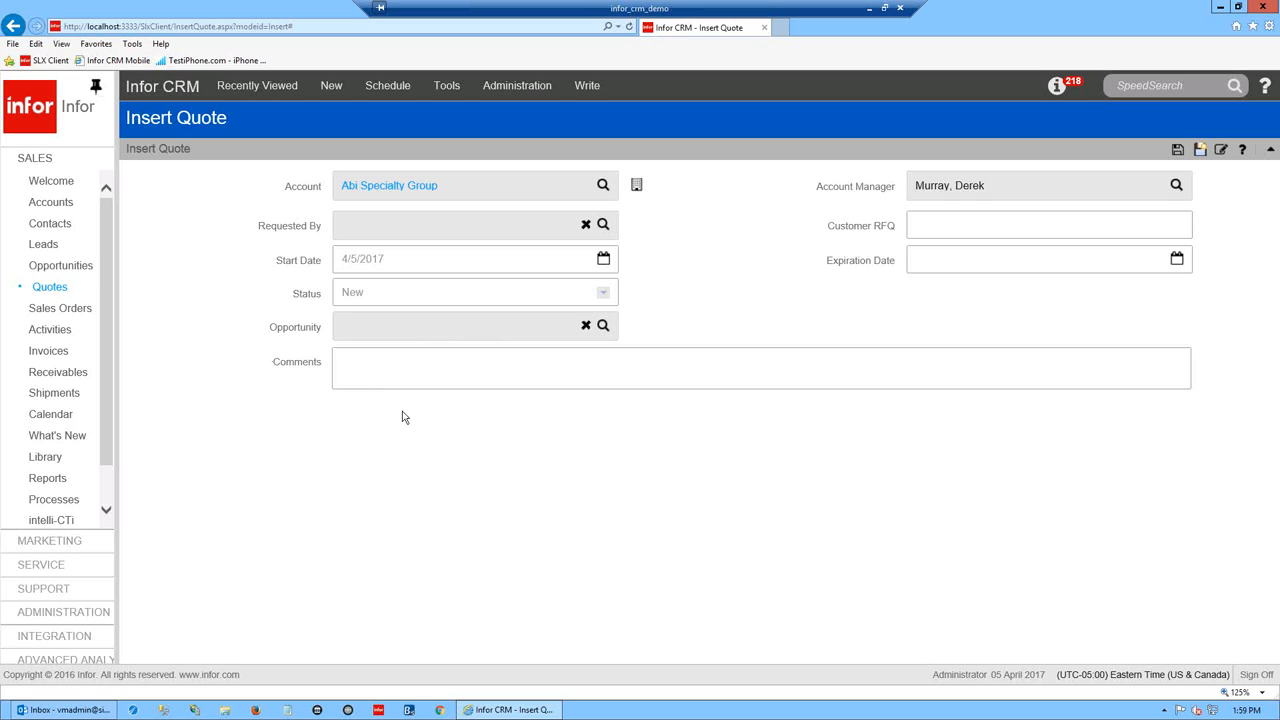
- Set the quote's expiration date to 5/5/2017 and save it
click(1177, 261)
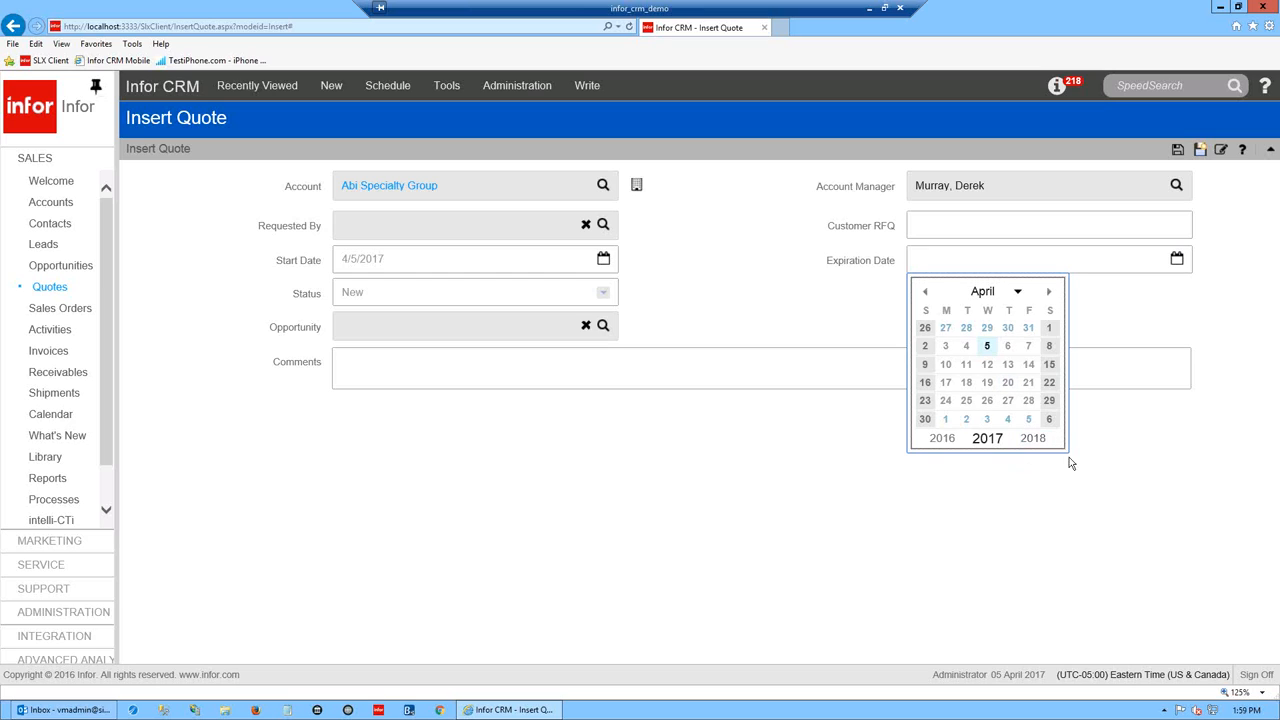
click(1029, 420)
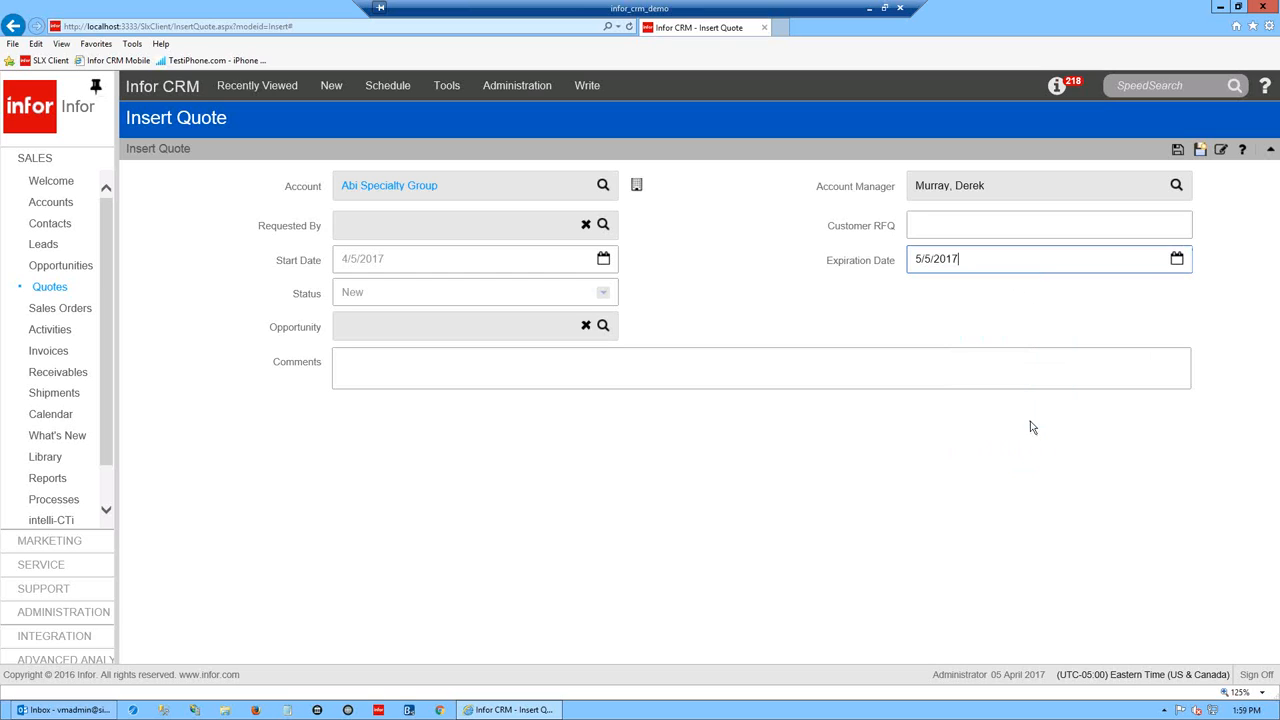
click(1201, 151)
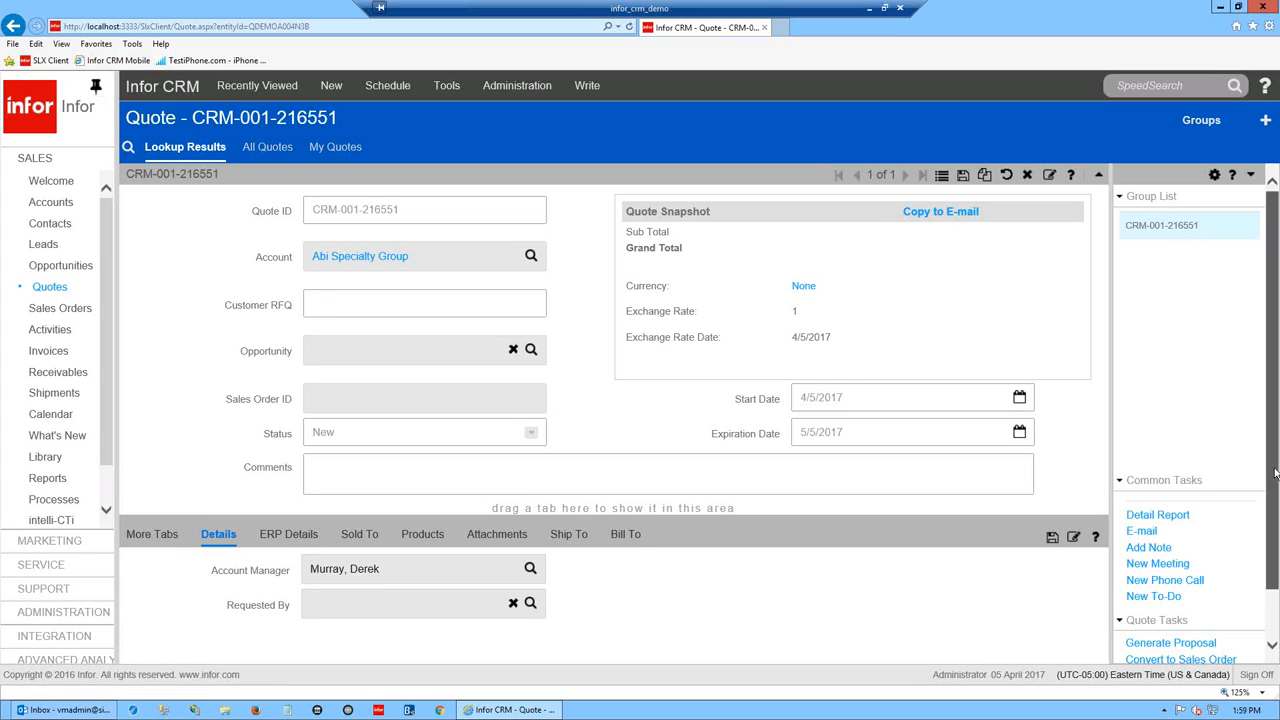
- Show the quote's Products list and open the product lookup, selecting Dell Optiplex
drag(1275, 473, 1275, 516)
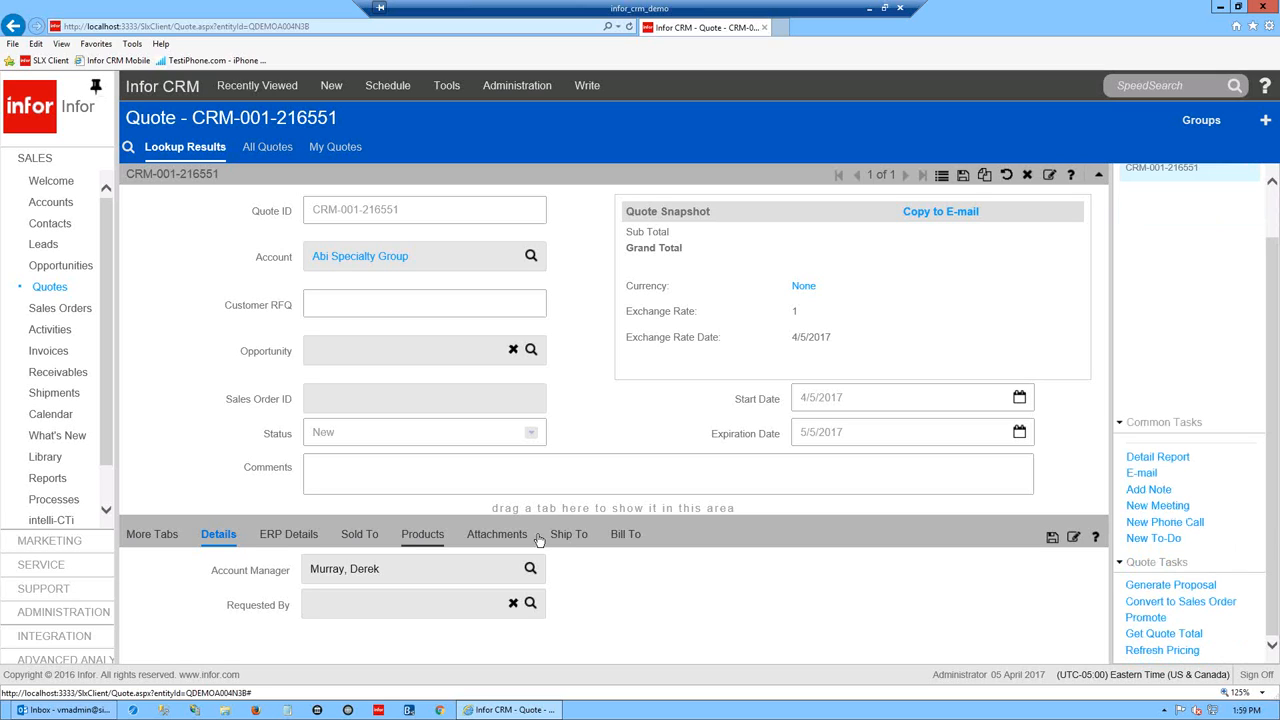
click(410, 536)
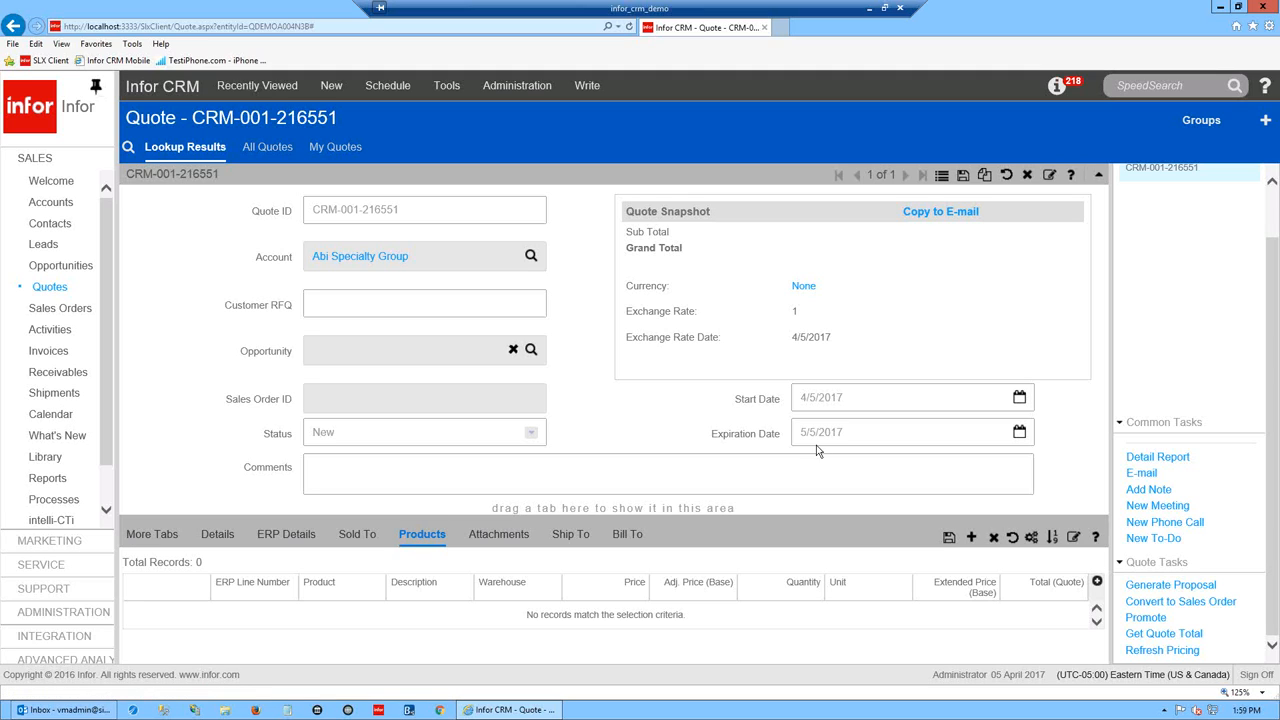
click(971, 538)
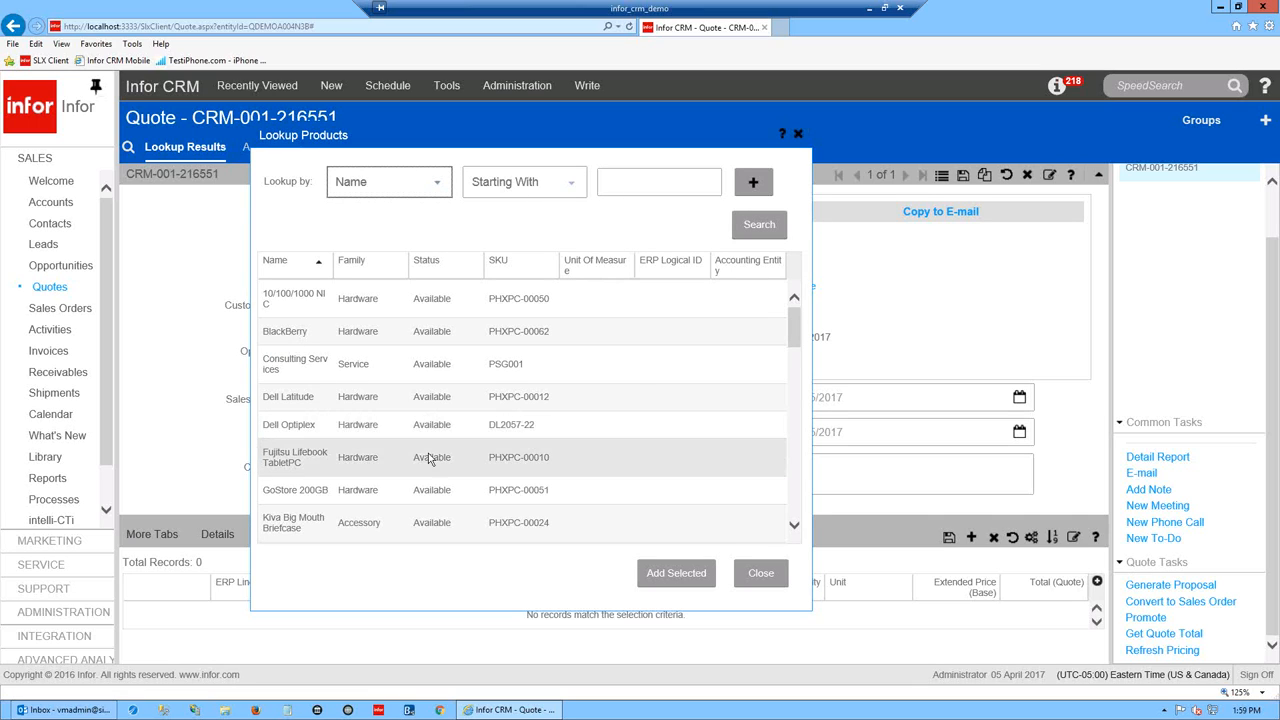
click(524, 426)
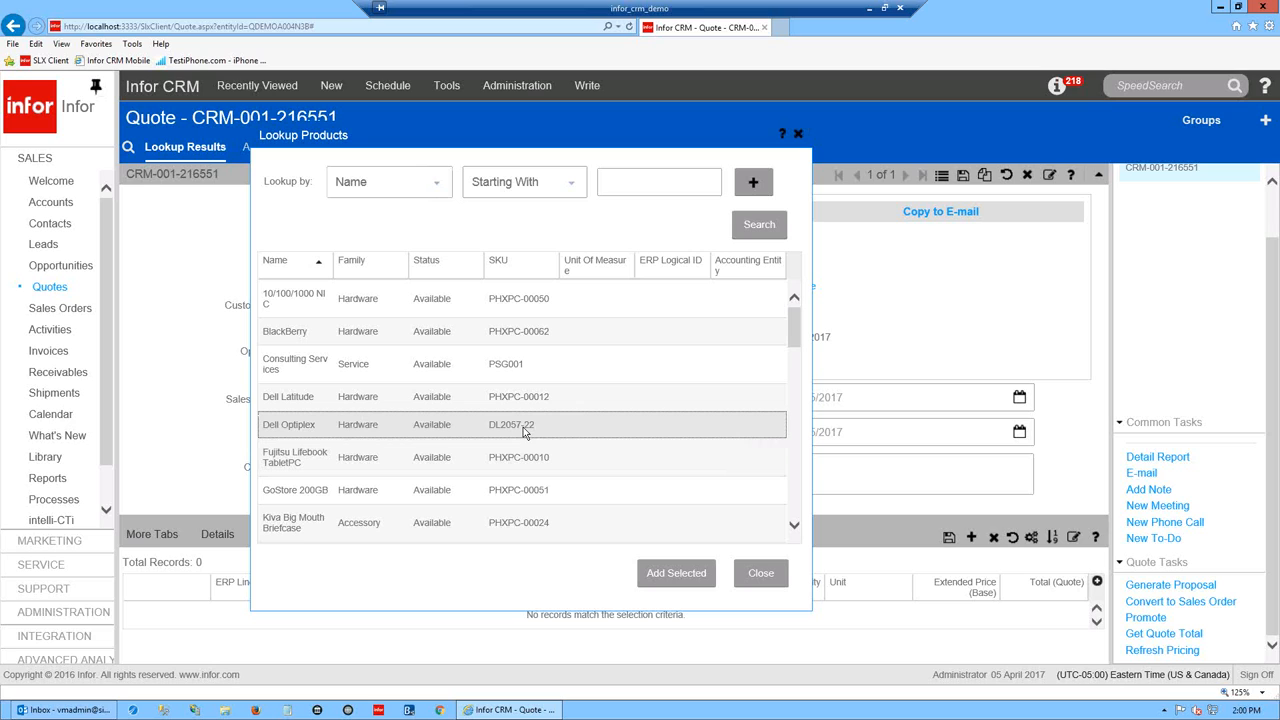
click(797, 505)
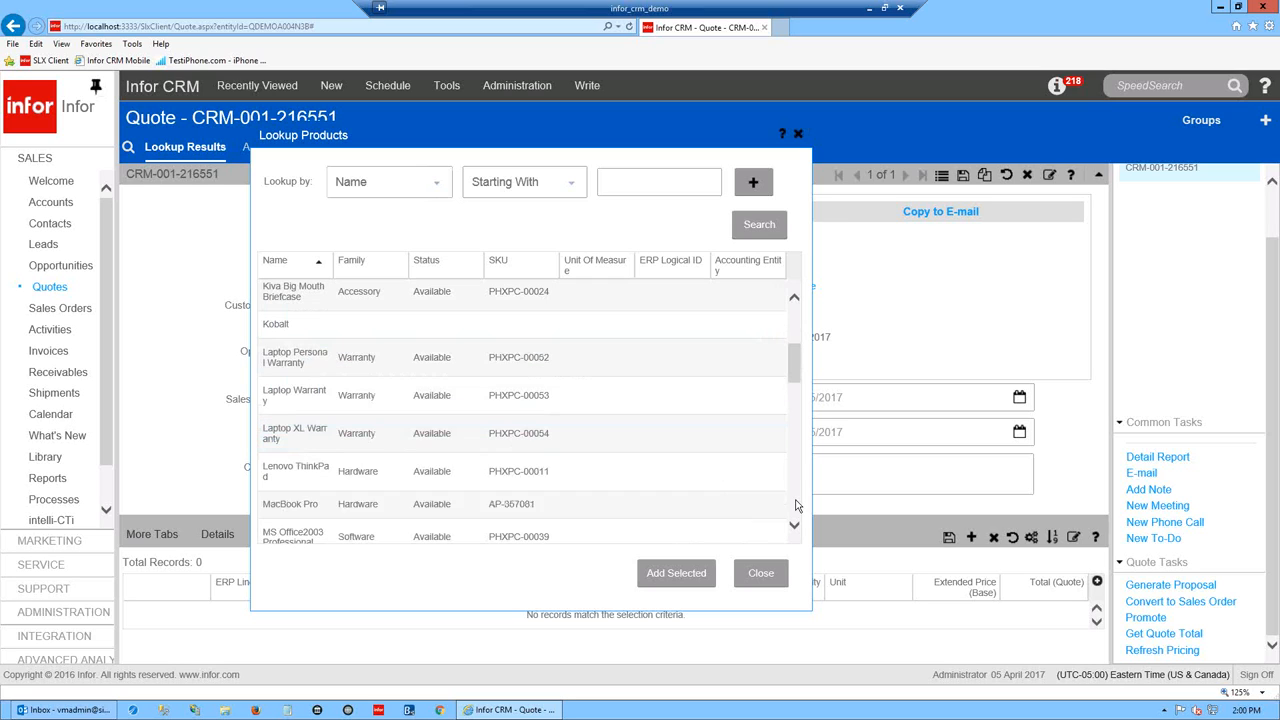
- Add Laptop Personal Warranty, Laptop XL Warranty and MacBook Pro to the quote and close the lookup
click(520, 358)
ctrl+click(546, 434)
ctrl+click(527, 505)
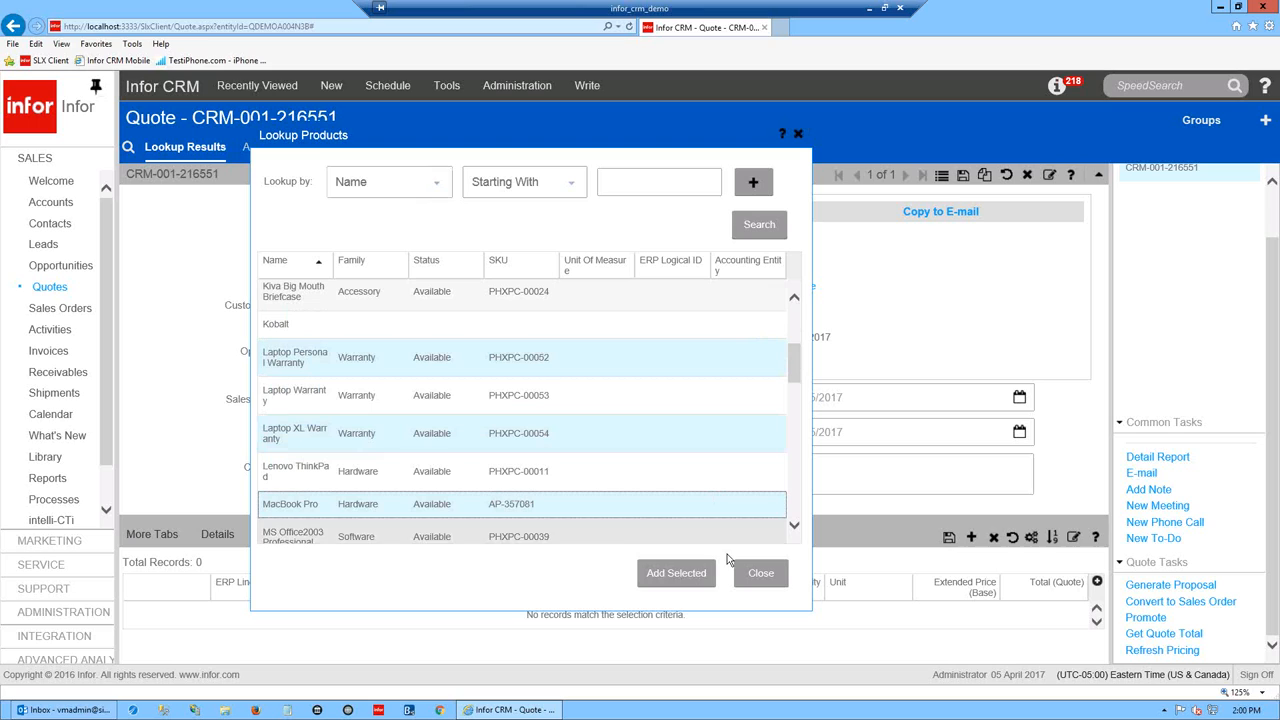
click(673, 580)
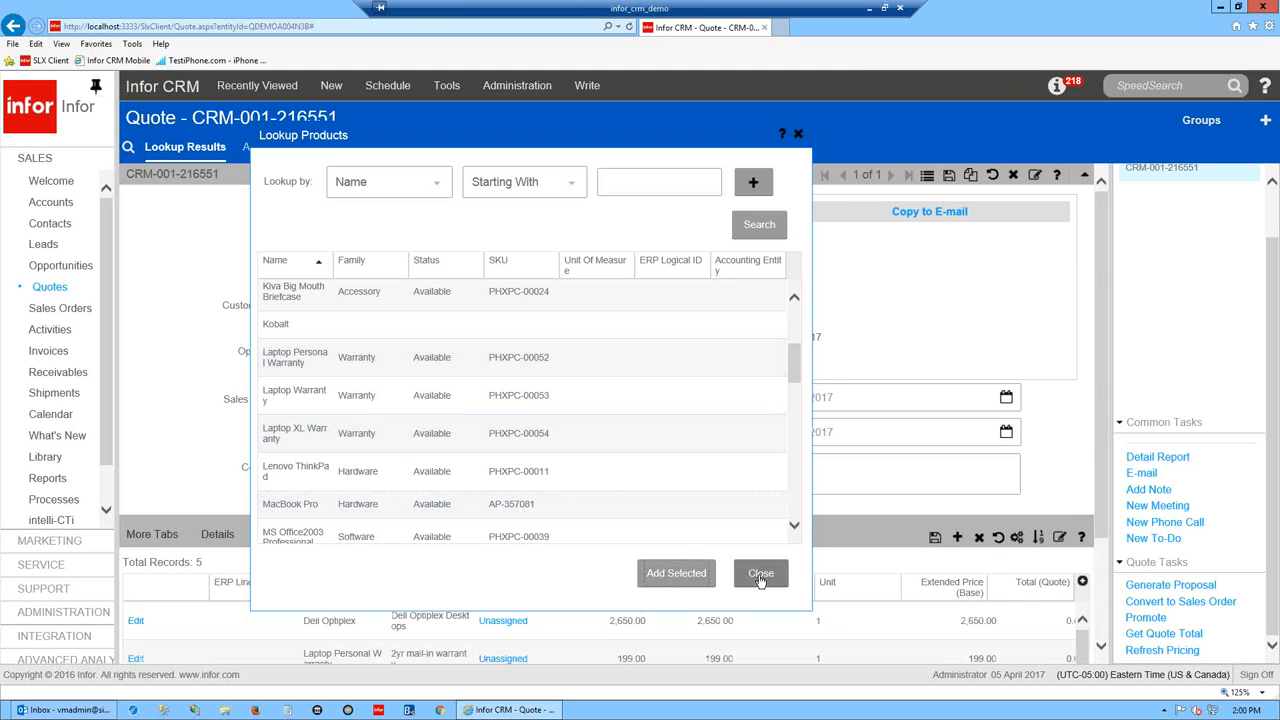
click(760, 578)
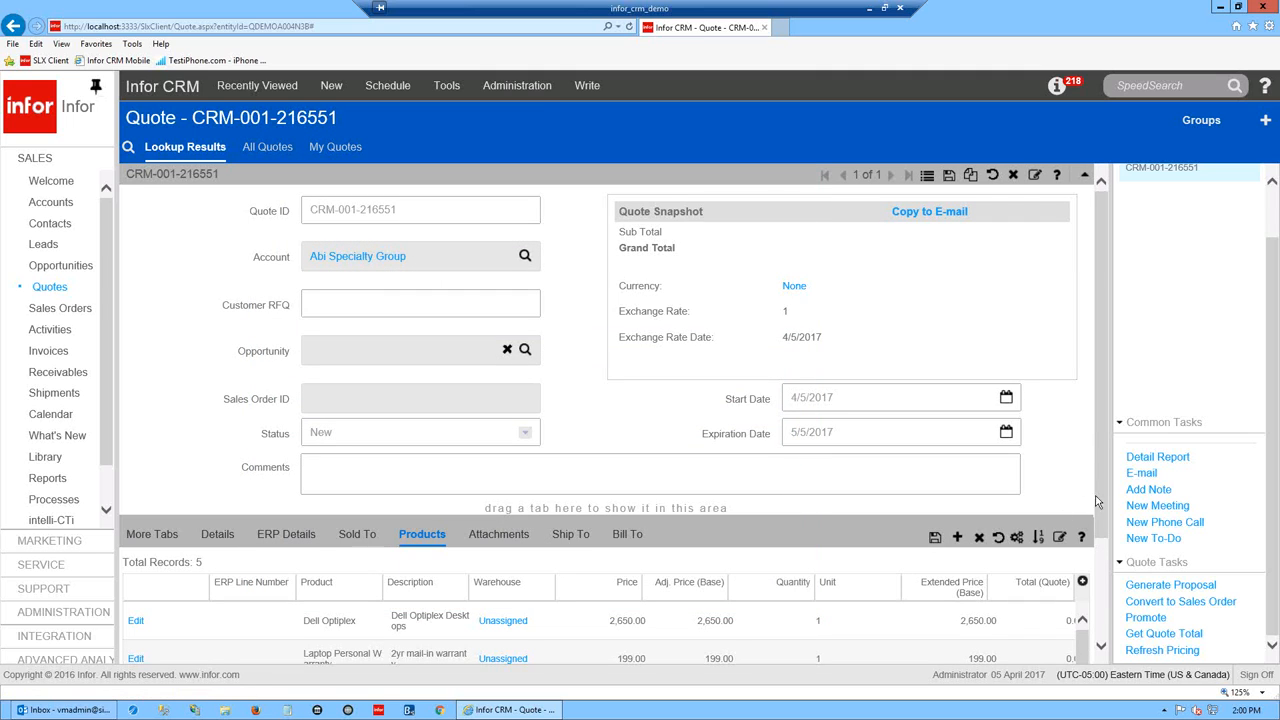
scroll(1104, 493, down, 2)
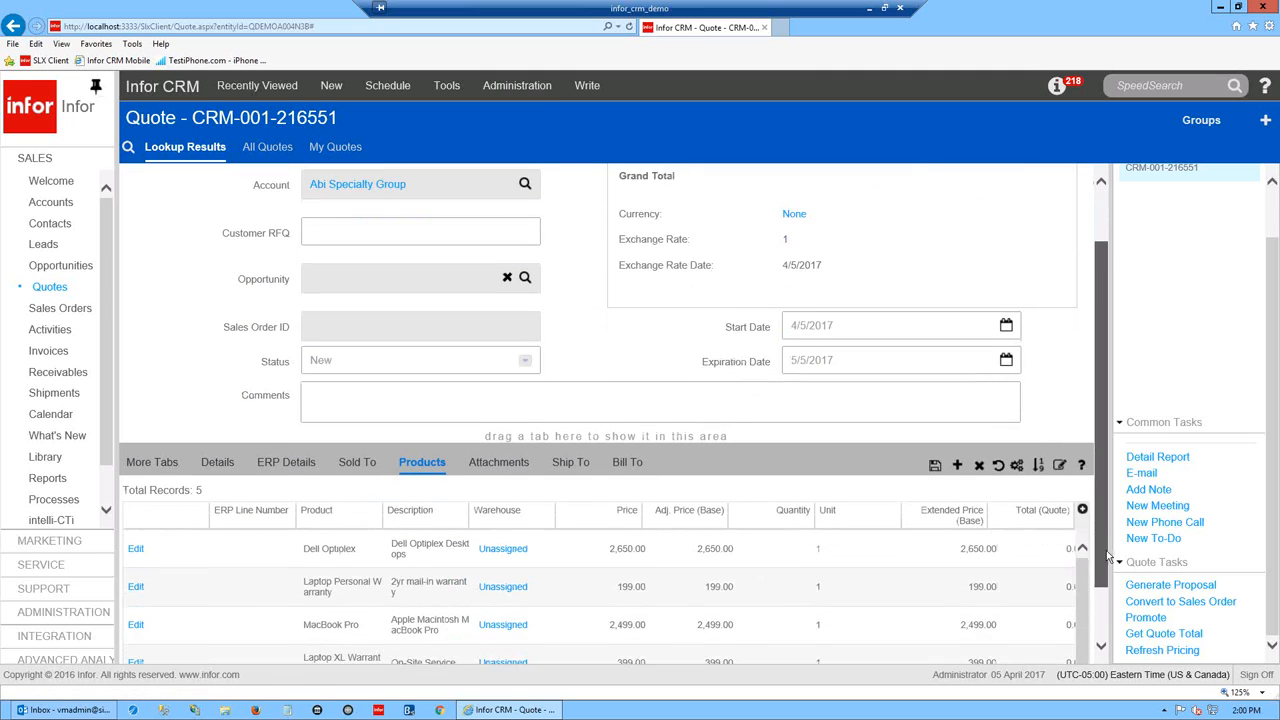
click(957, 440)
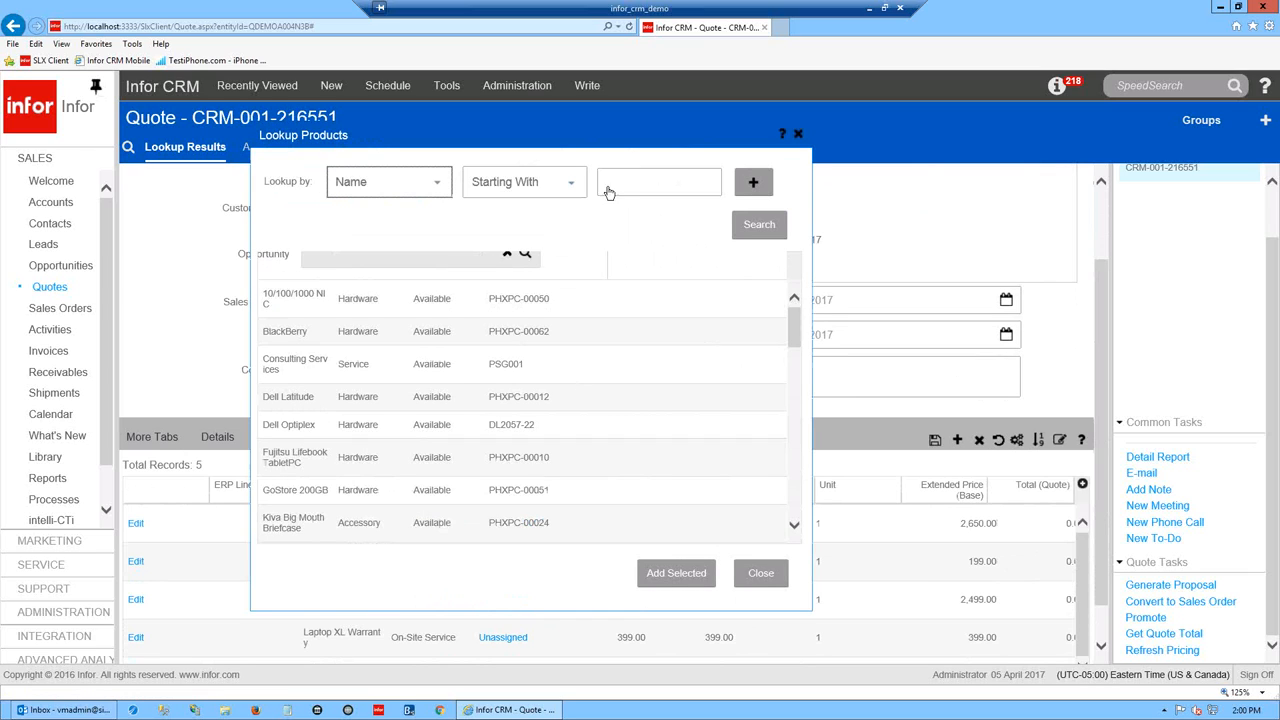
click(437, 183)
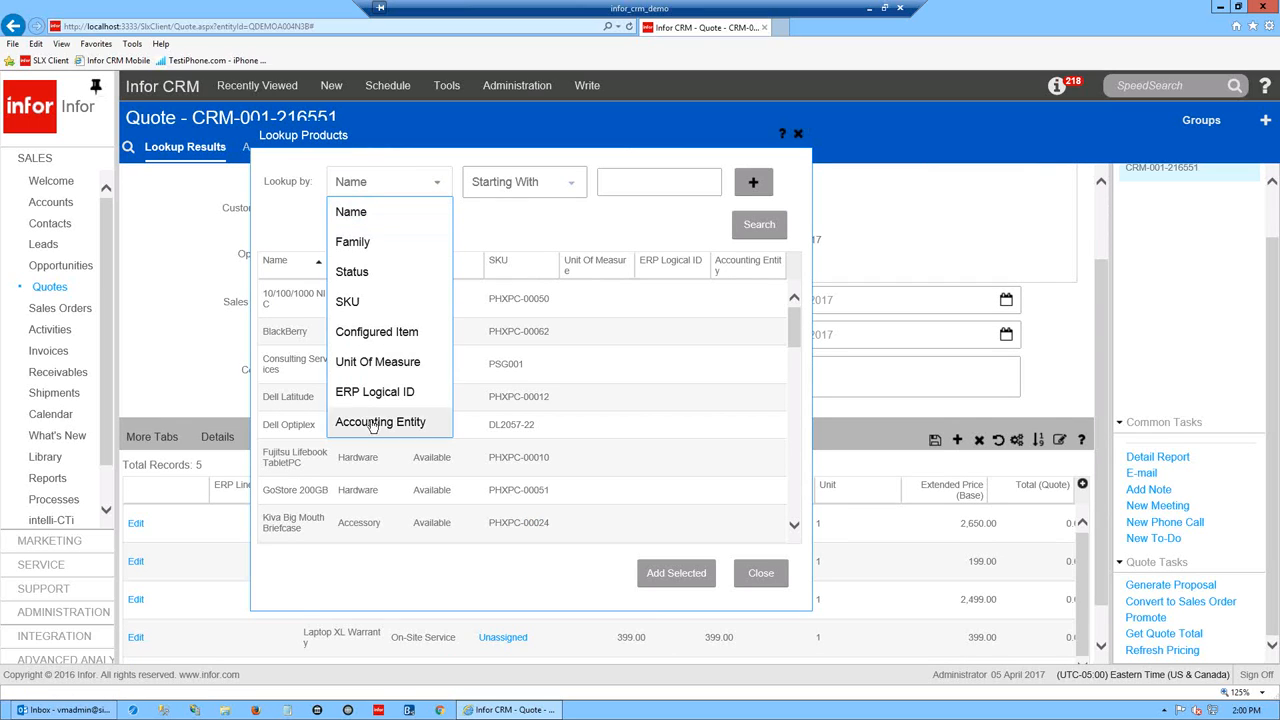
click(355, 243)
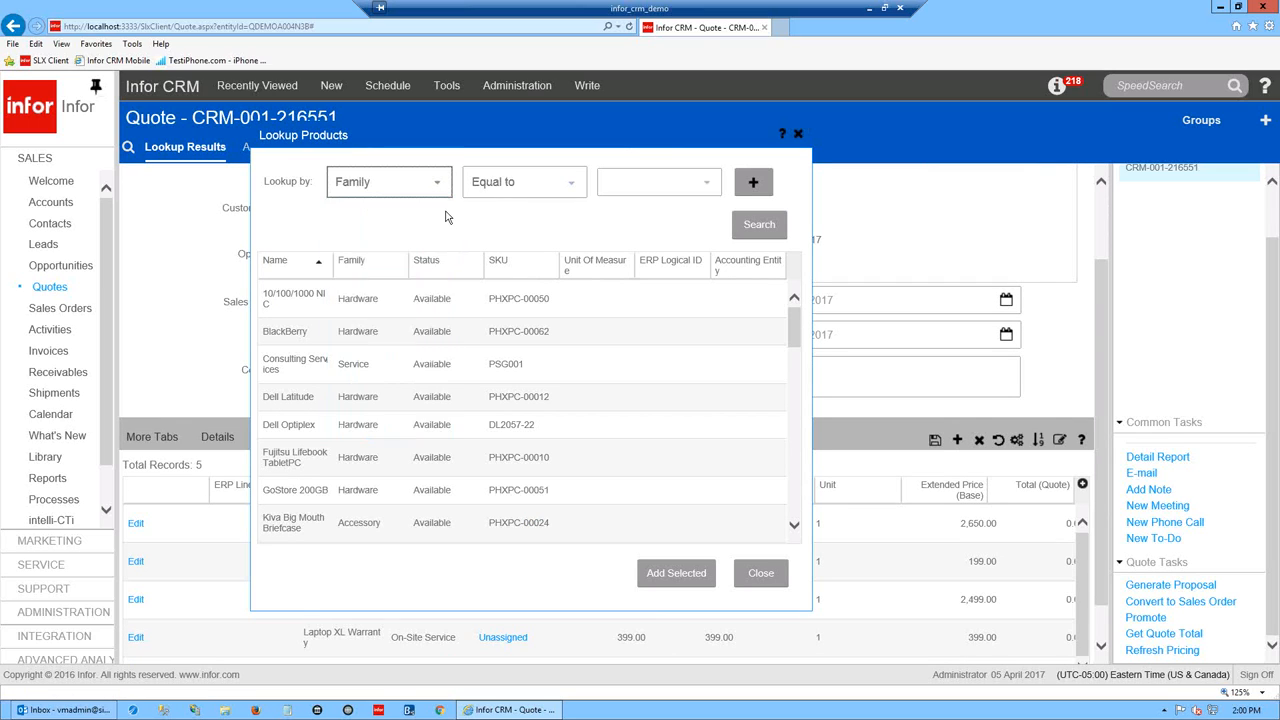
click(705, 188)
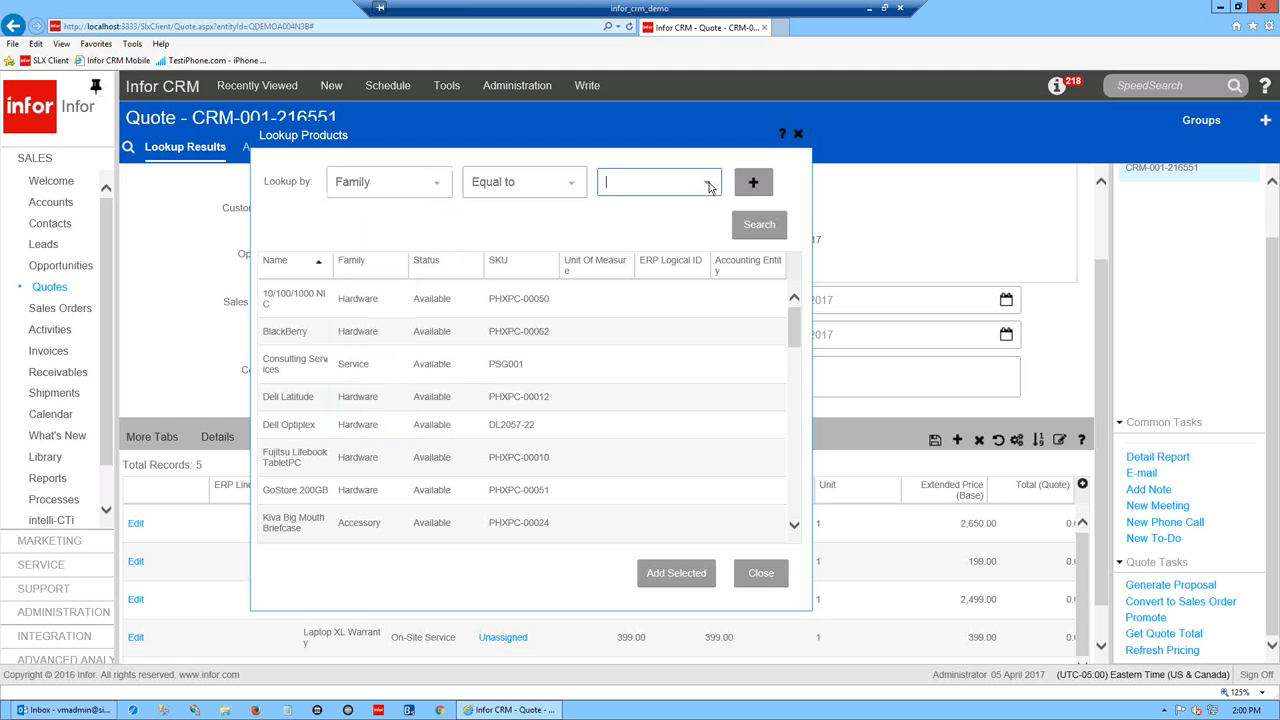
click(436, 184)
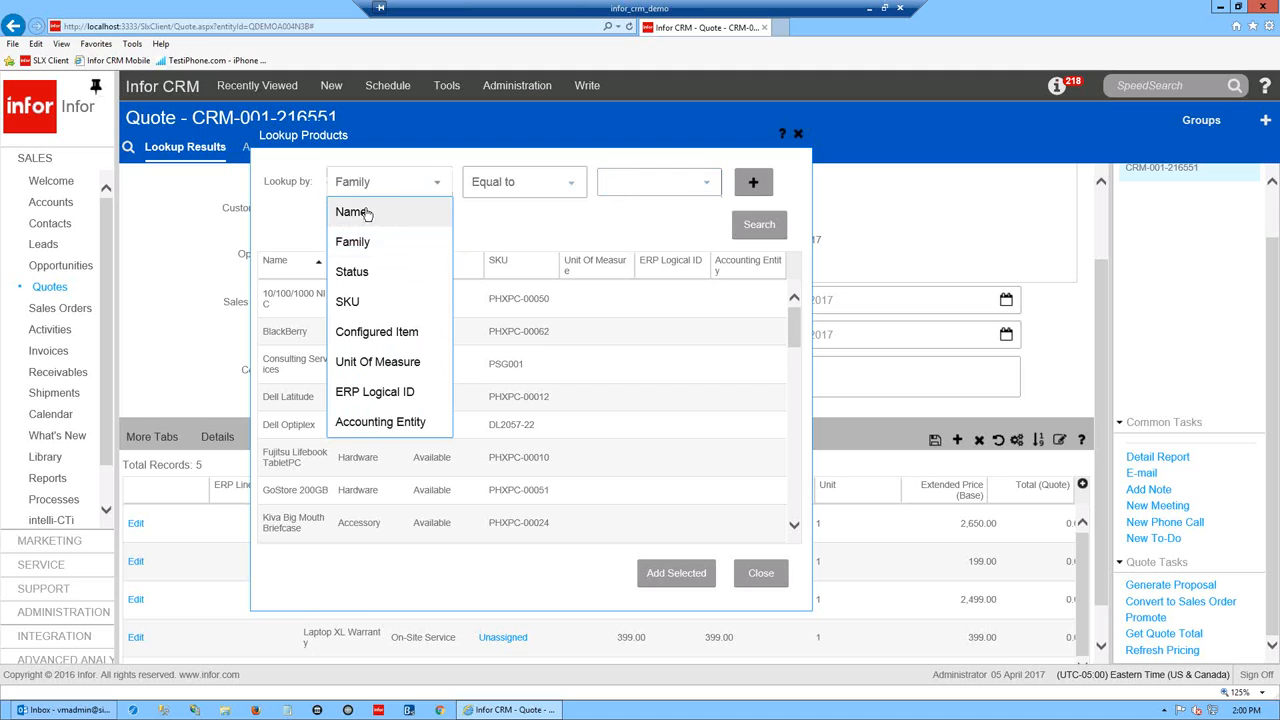
click(370, 271)
click(708, 189)
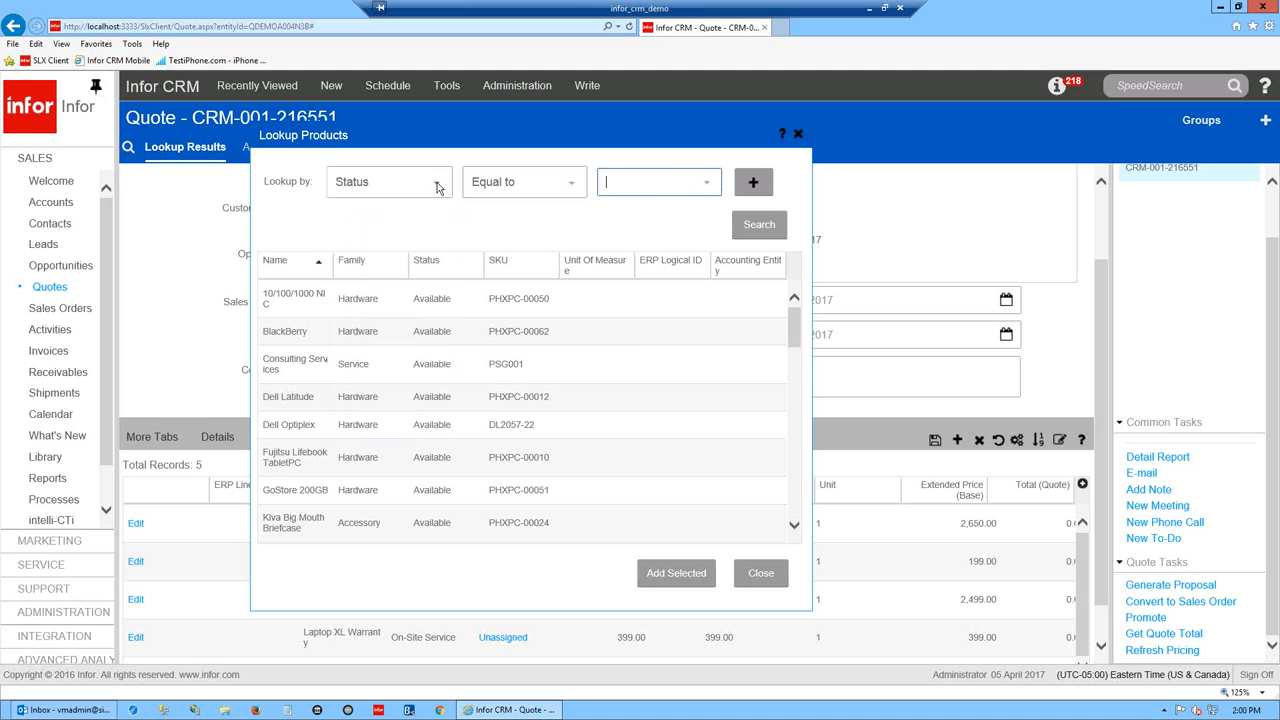
click(438, 220)
click(440, 189)
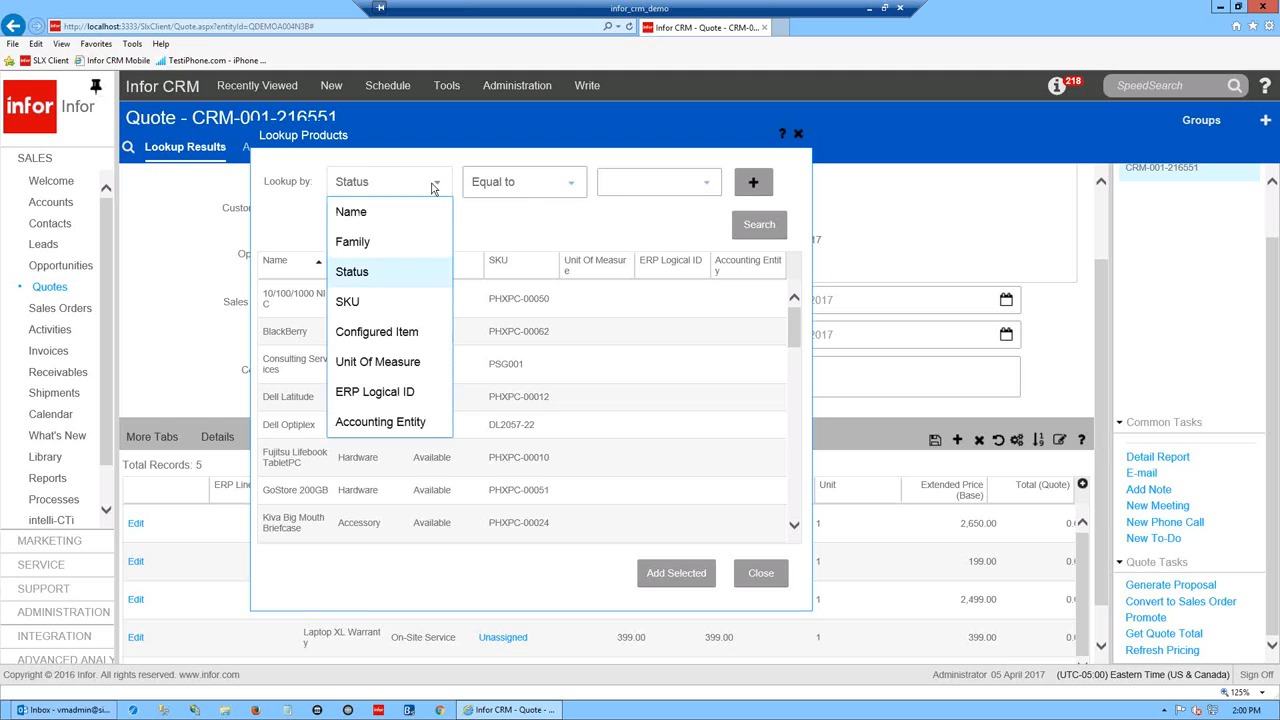
click(356, 256)
click(627, 190)
text(drake)
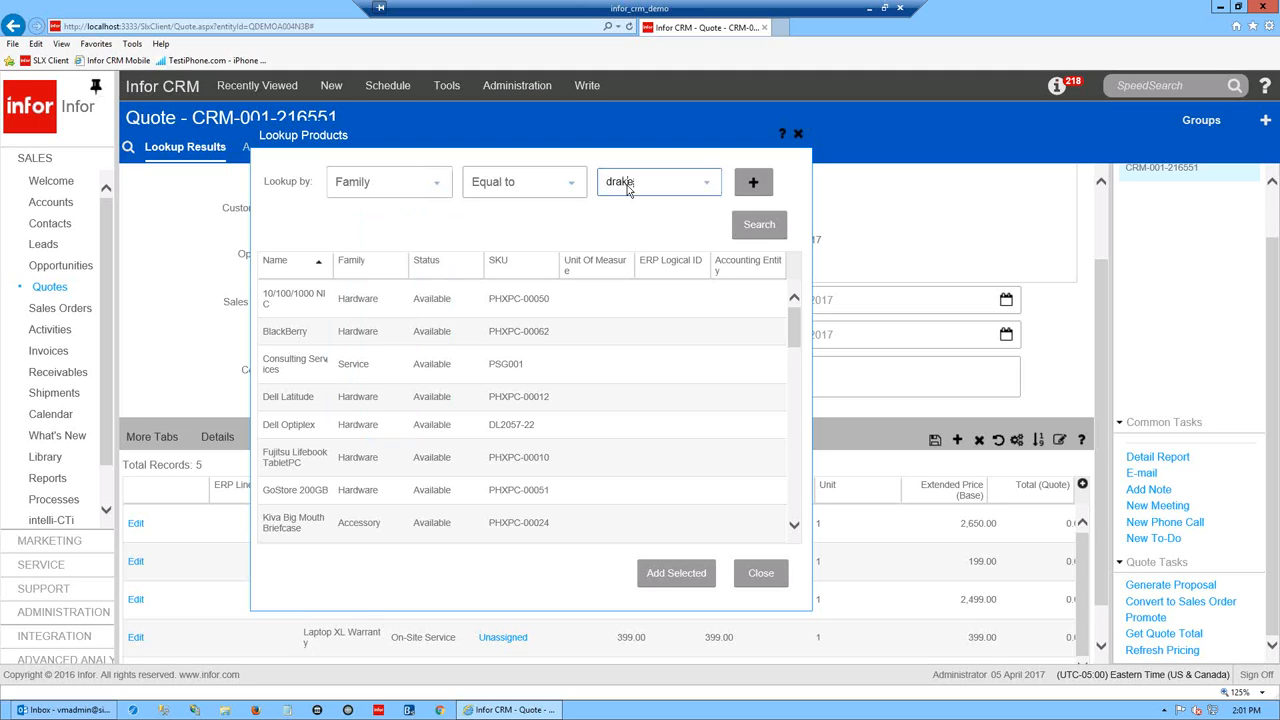
click(731, 237)
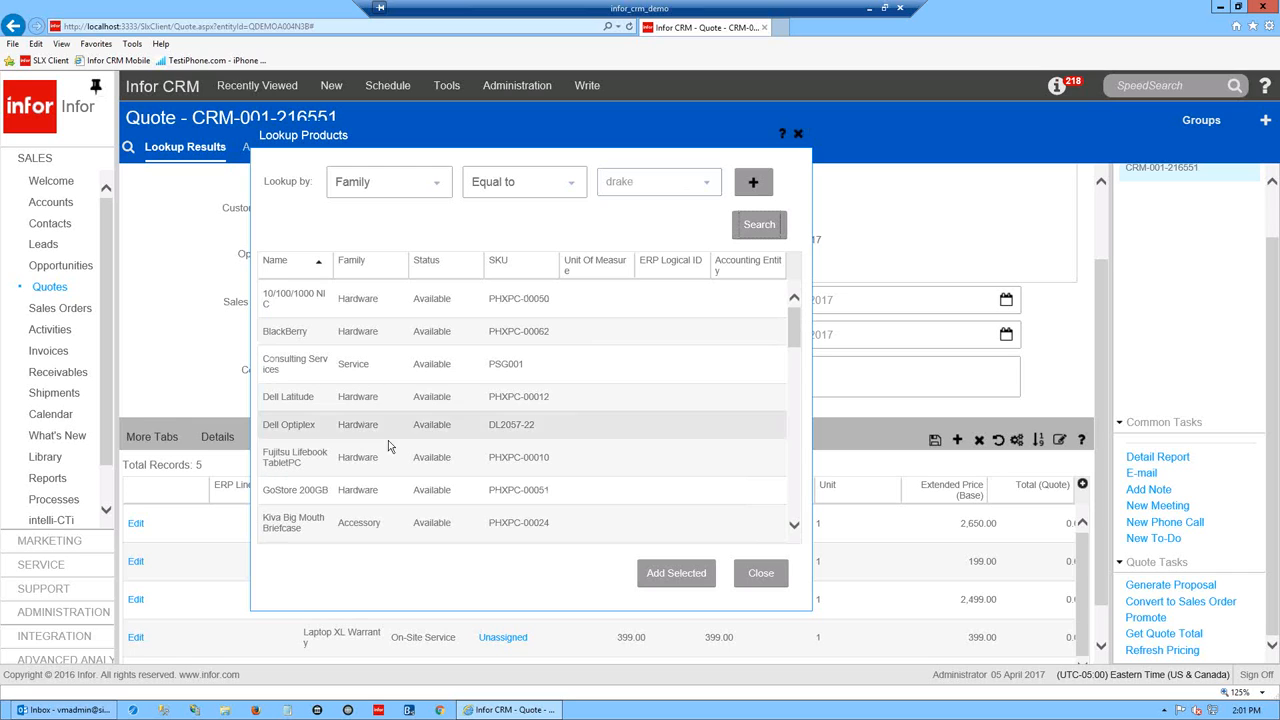
mouse_move(797, 333)
mouse_down()
mouse_move(795, 522)
mouse_move(794, 322)
mouse_up()
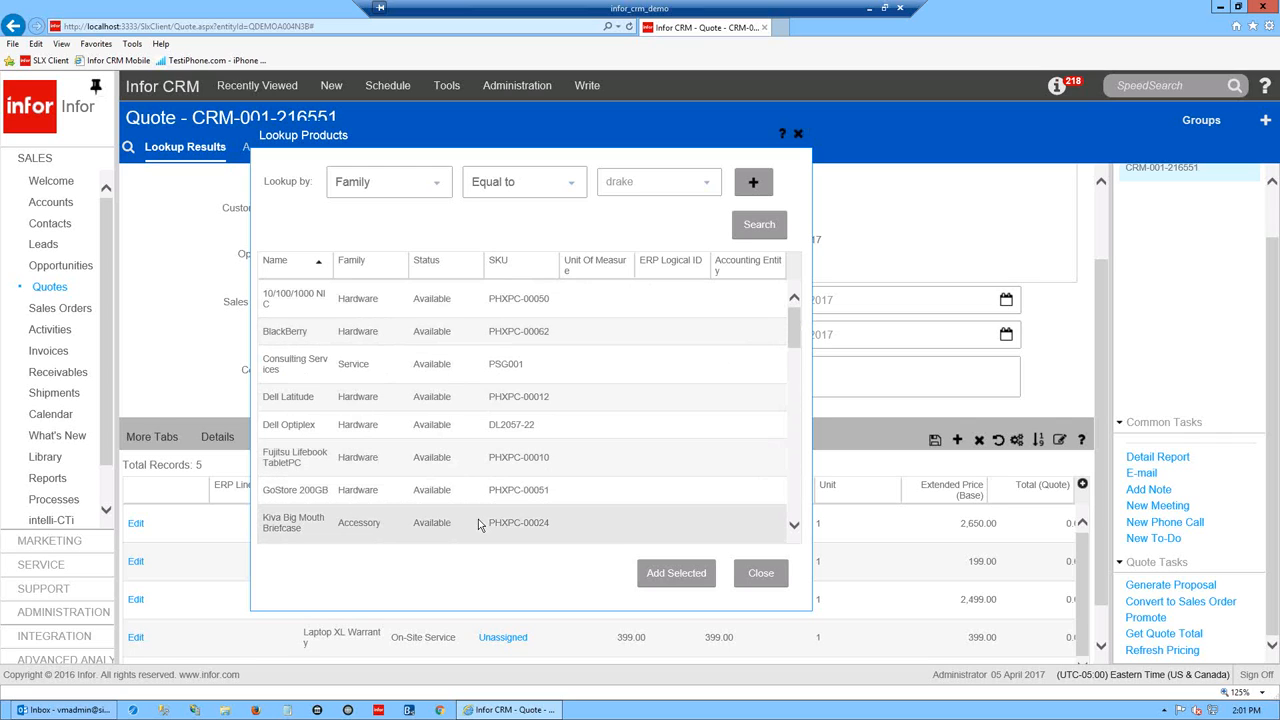
click(760, 572)
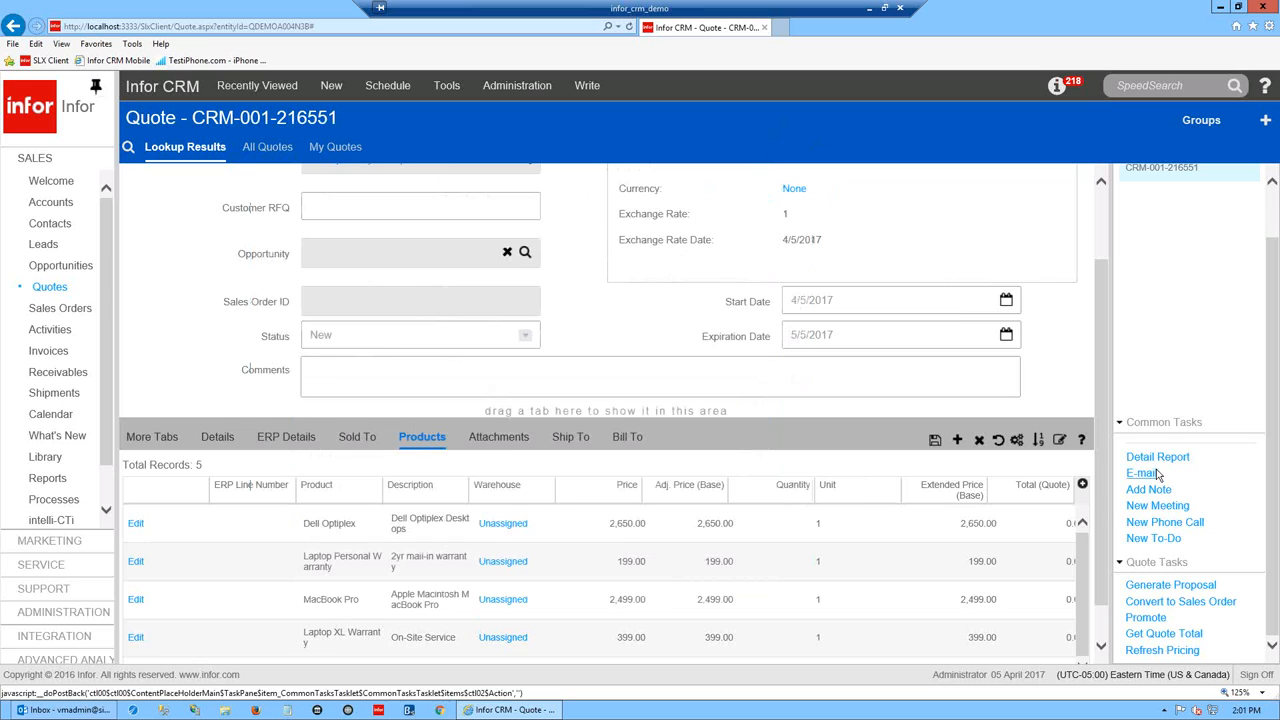
- Change the Dell Optiplex quantity to 10, dismissing the pricing-service error
scroll(1103, 495, down, 1)
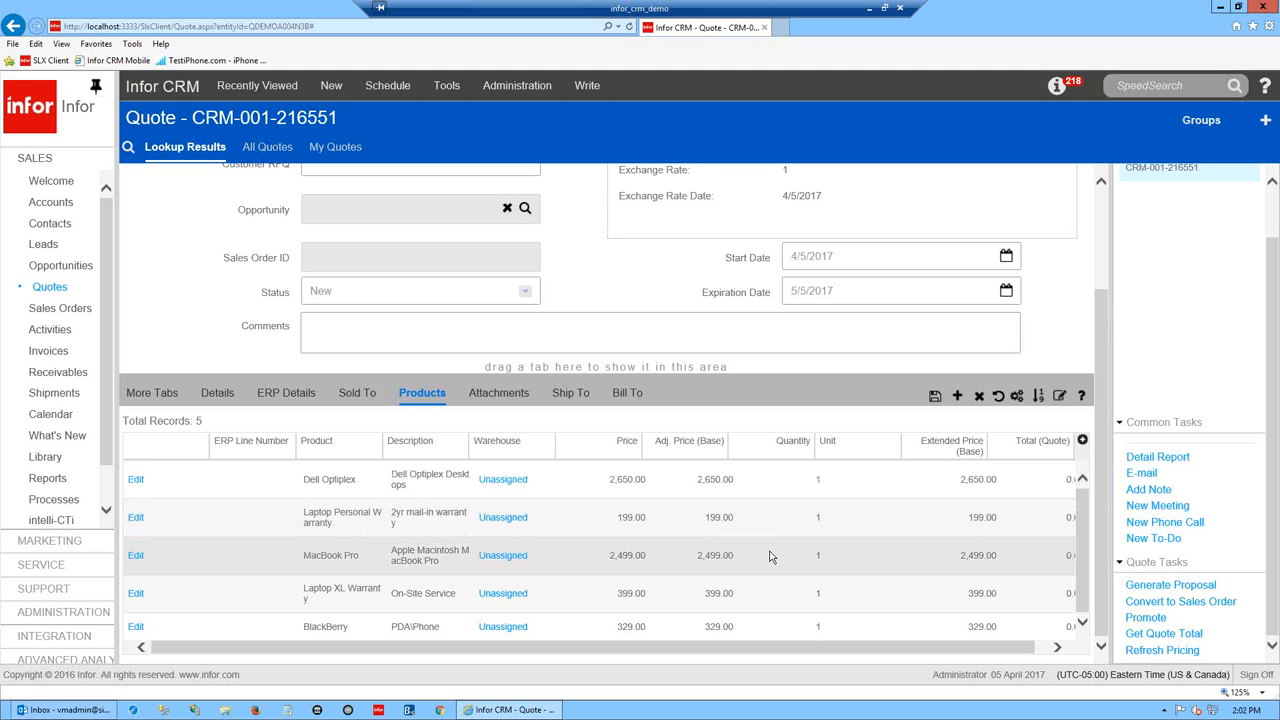
click(788, 477)
double_click(799, 489)
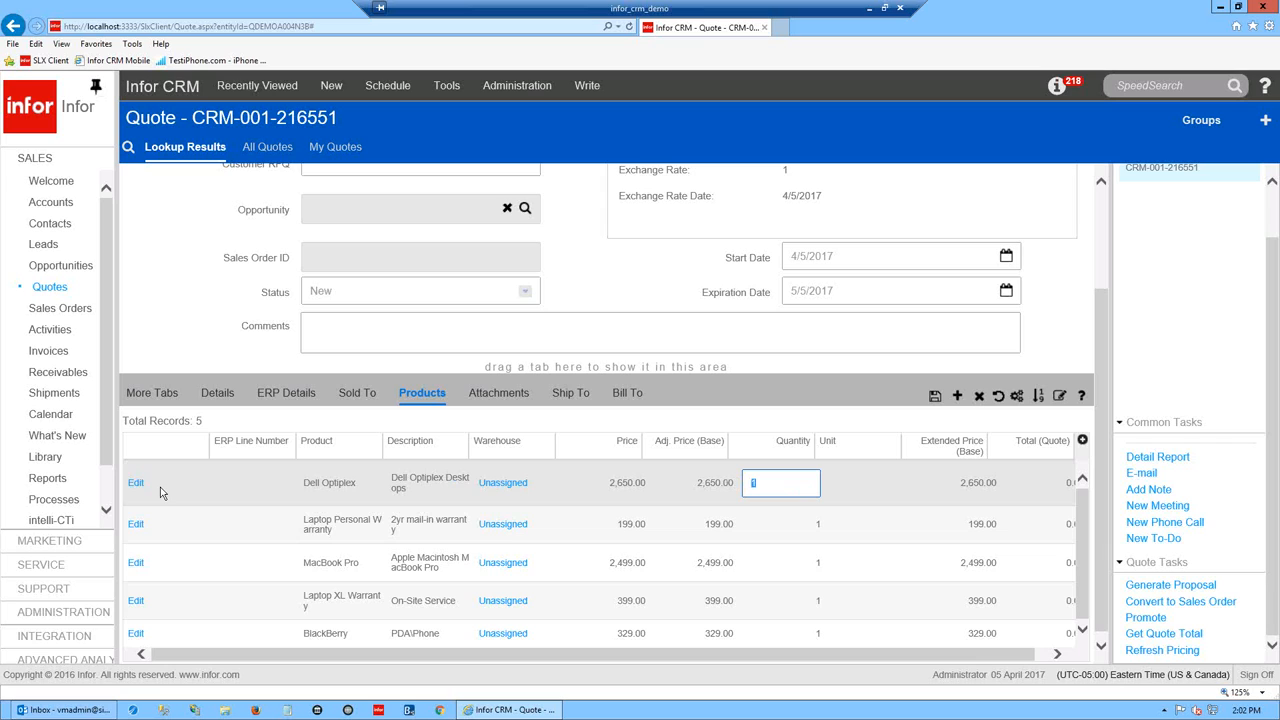
click(166, 499)
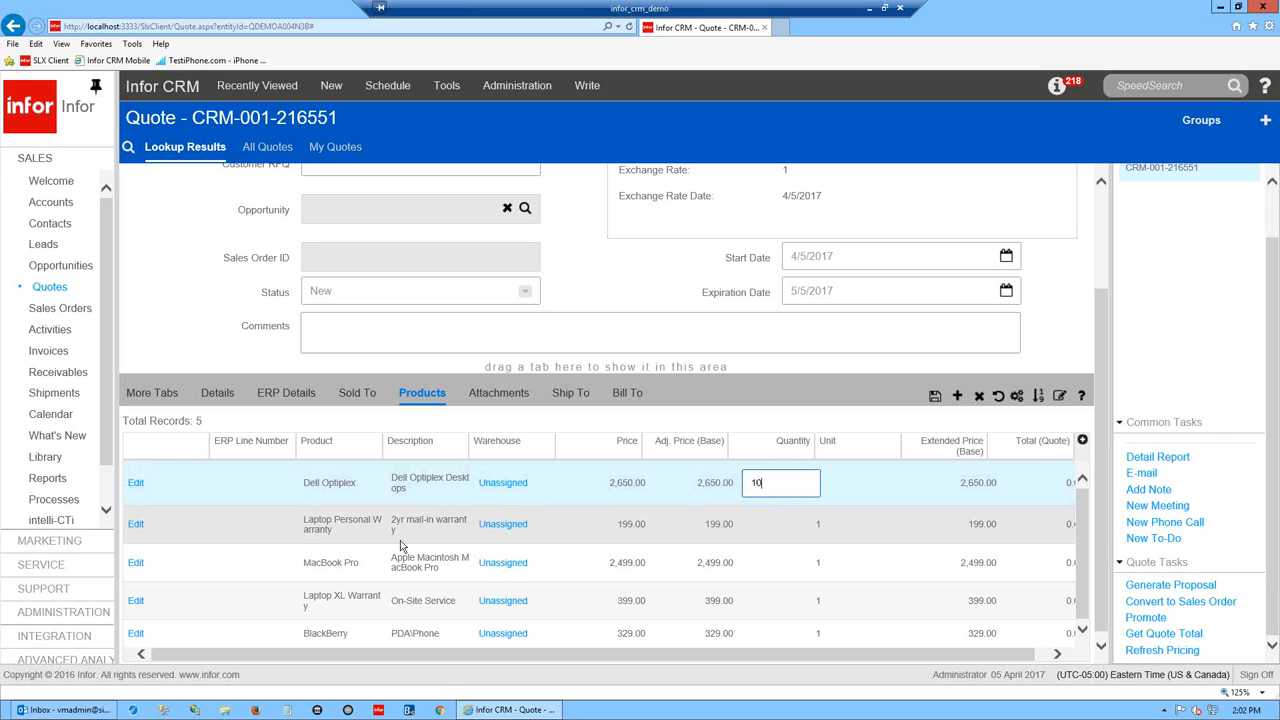
click(810, 523)
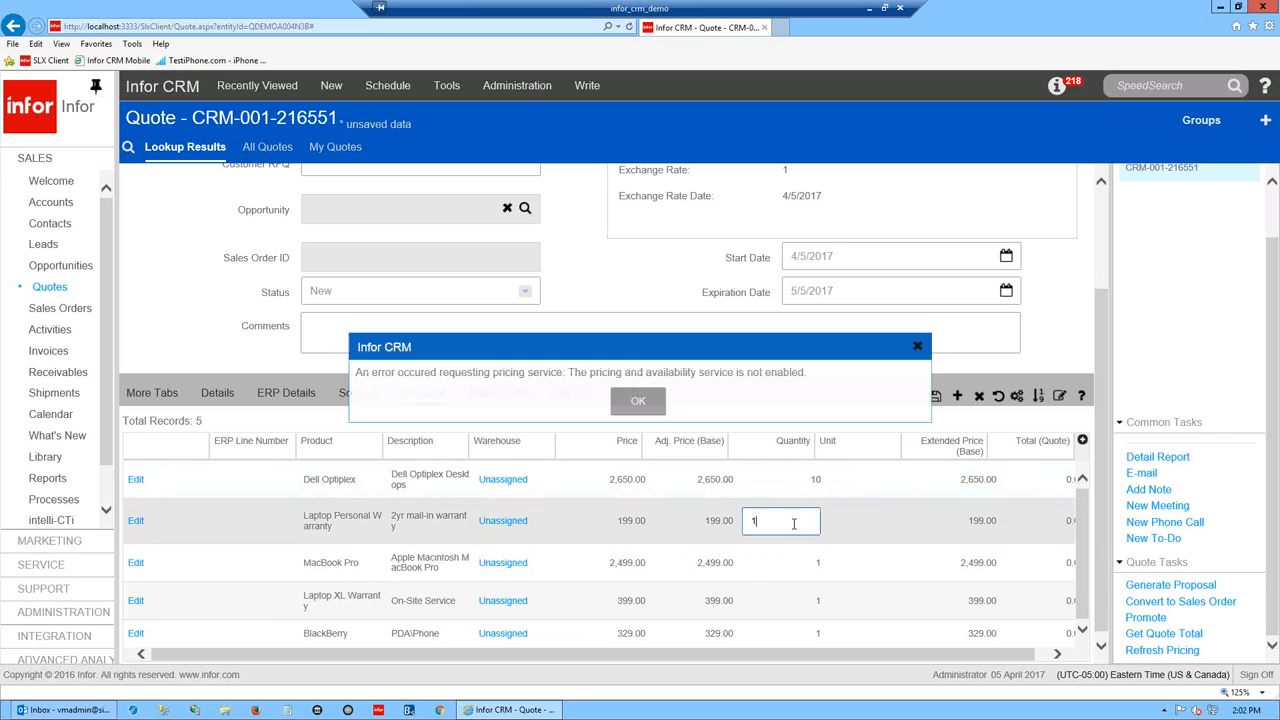
click(638, 400)
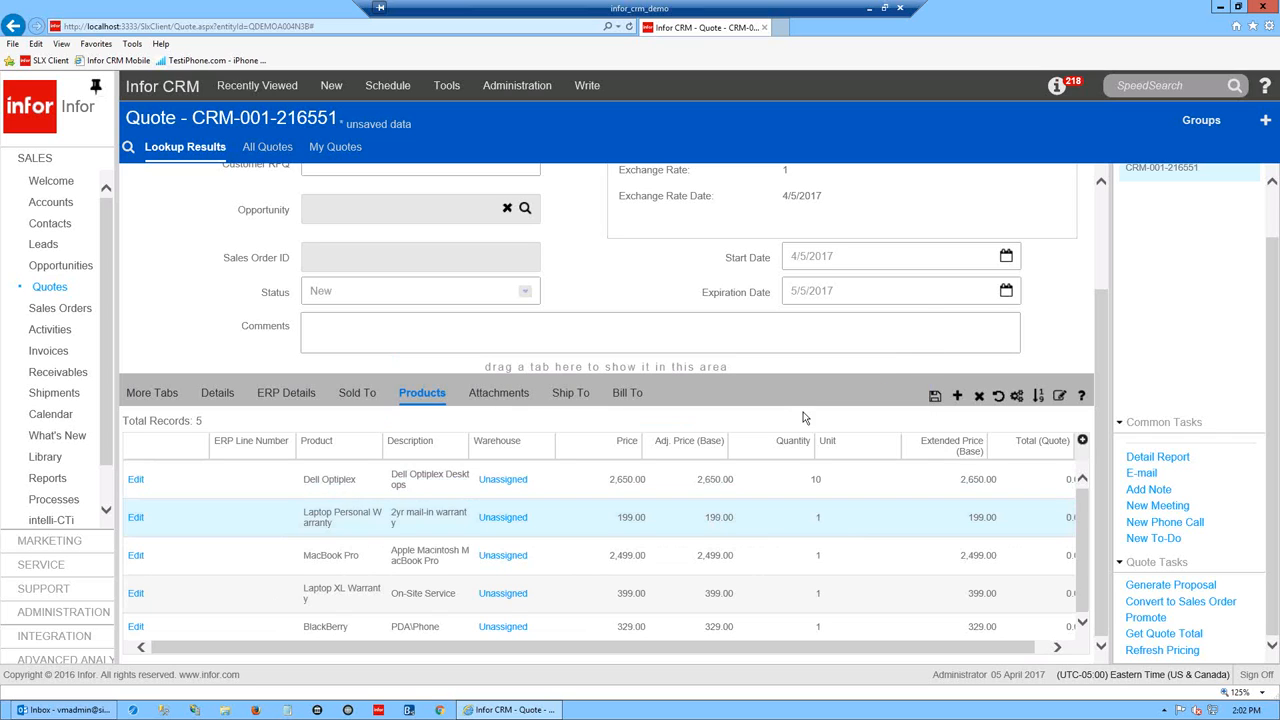
- Set Laptop Personal Warranty to 15 and MacBook Pro to 20, then save the quote
click(822, 527)
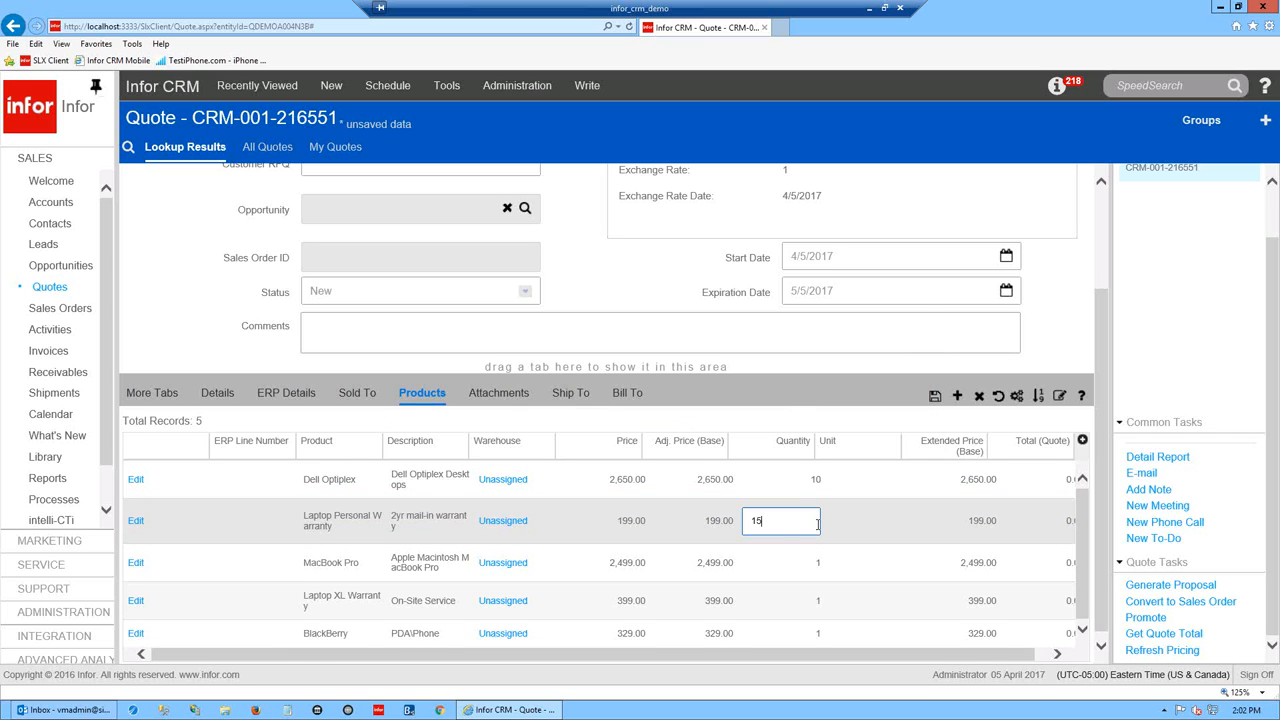
text(5)
click(789, 562)
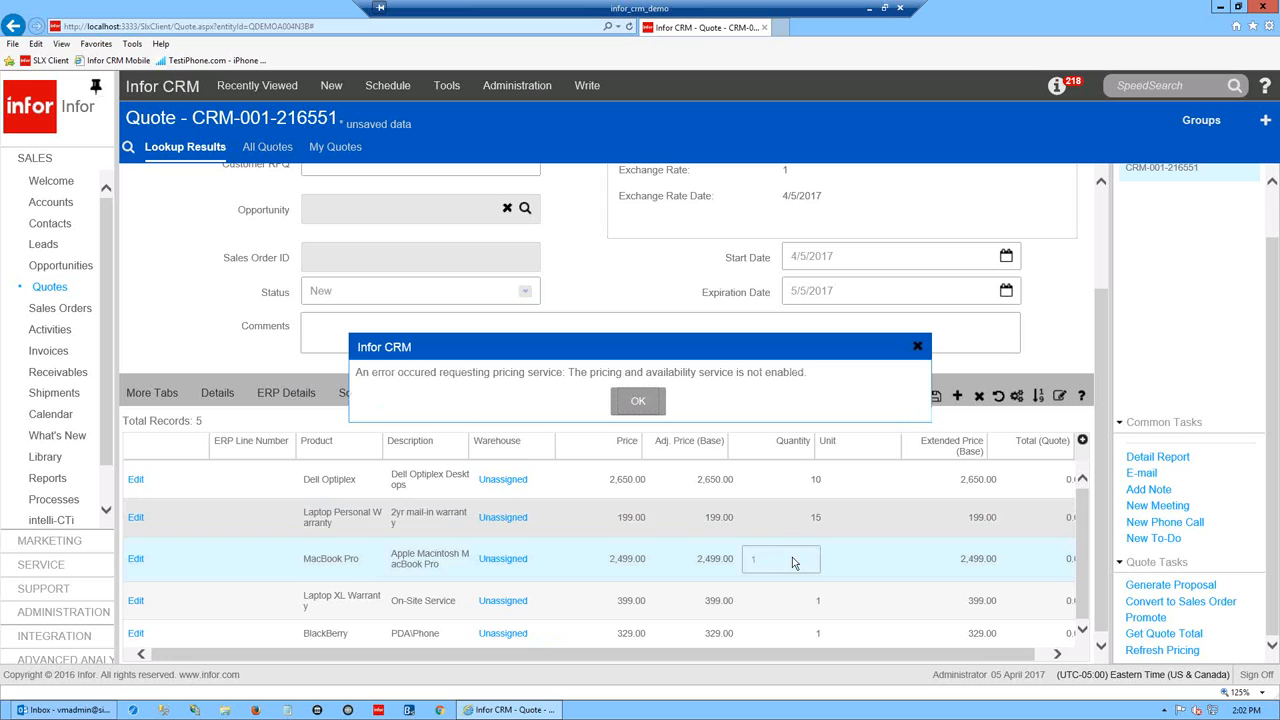
click(640, 399)
click(780, 558)
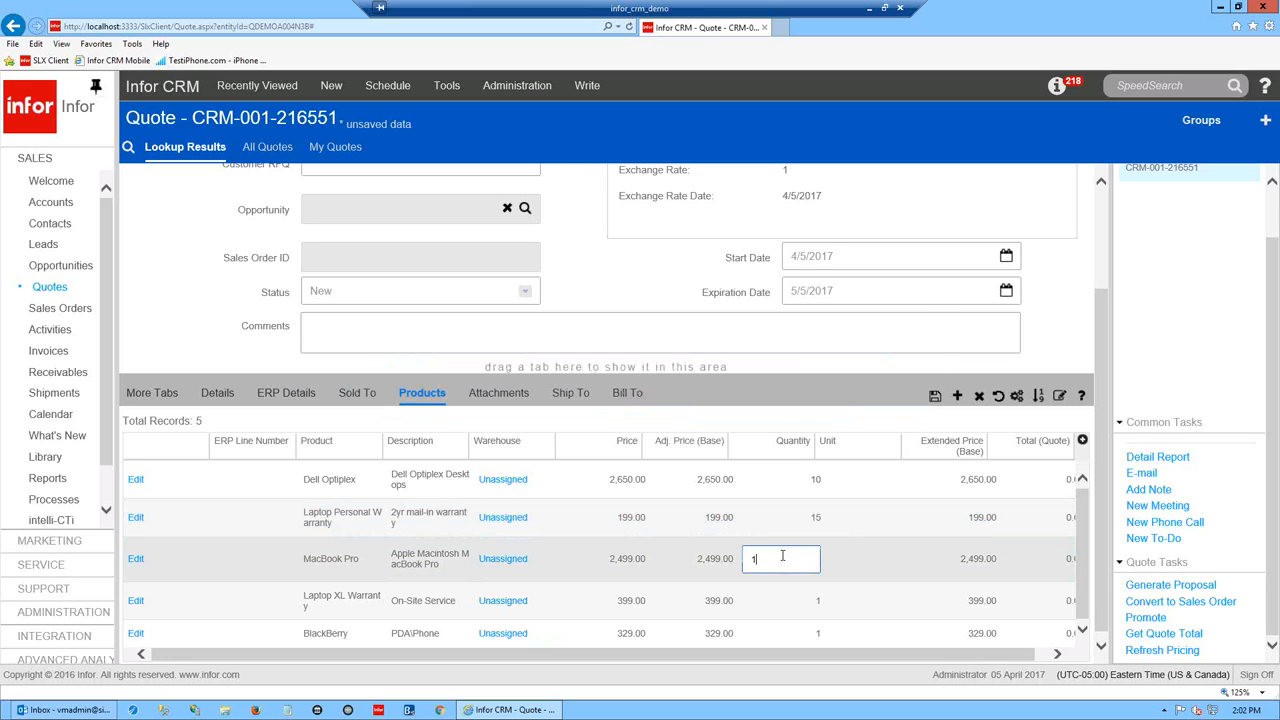
text(20)
click(790, 525)
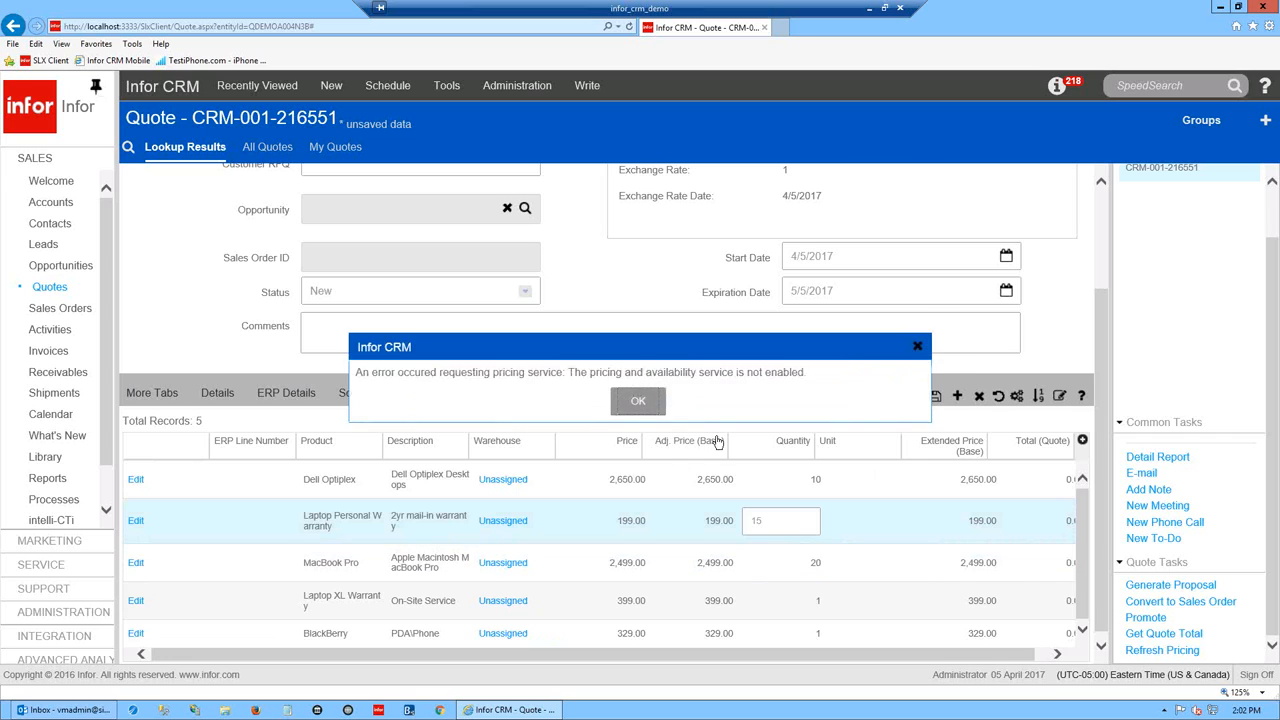
click(638, 400)
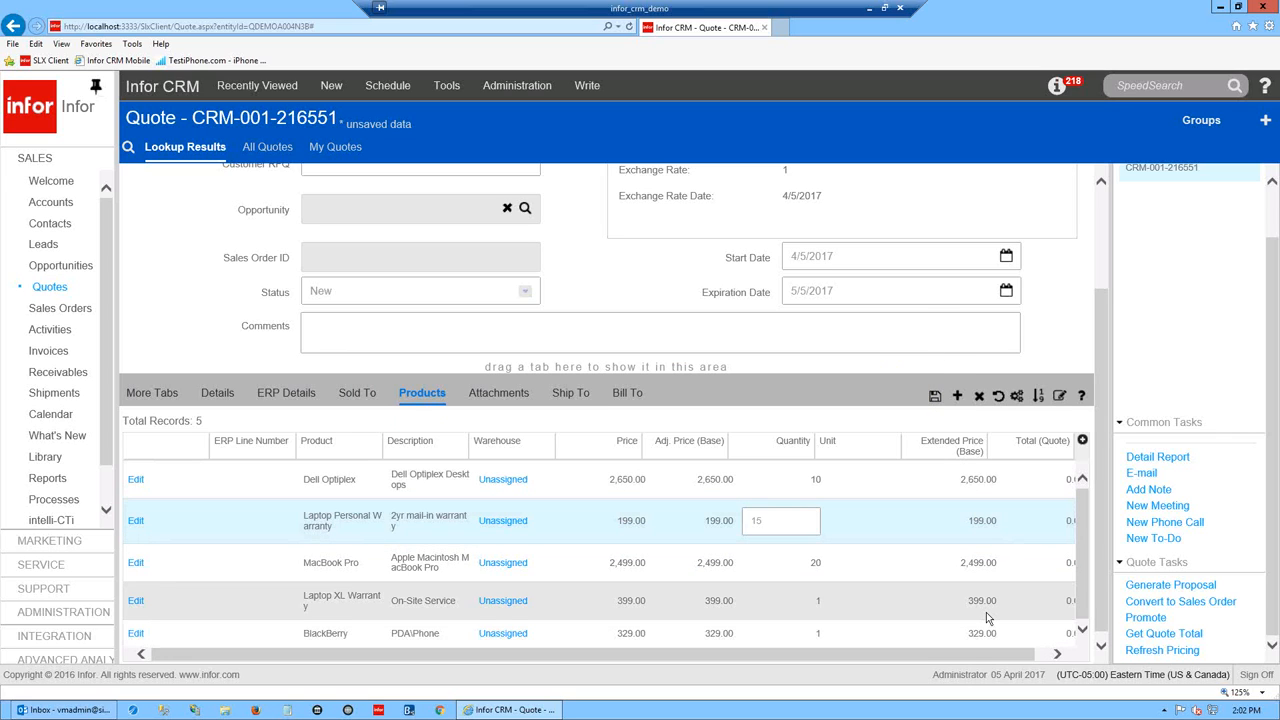
click(934, 398)
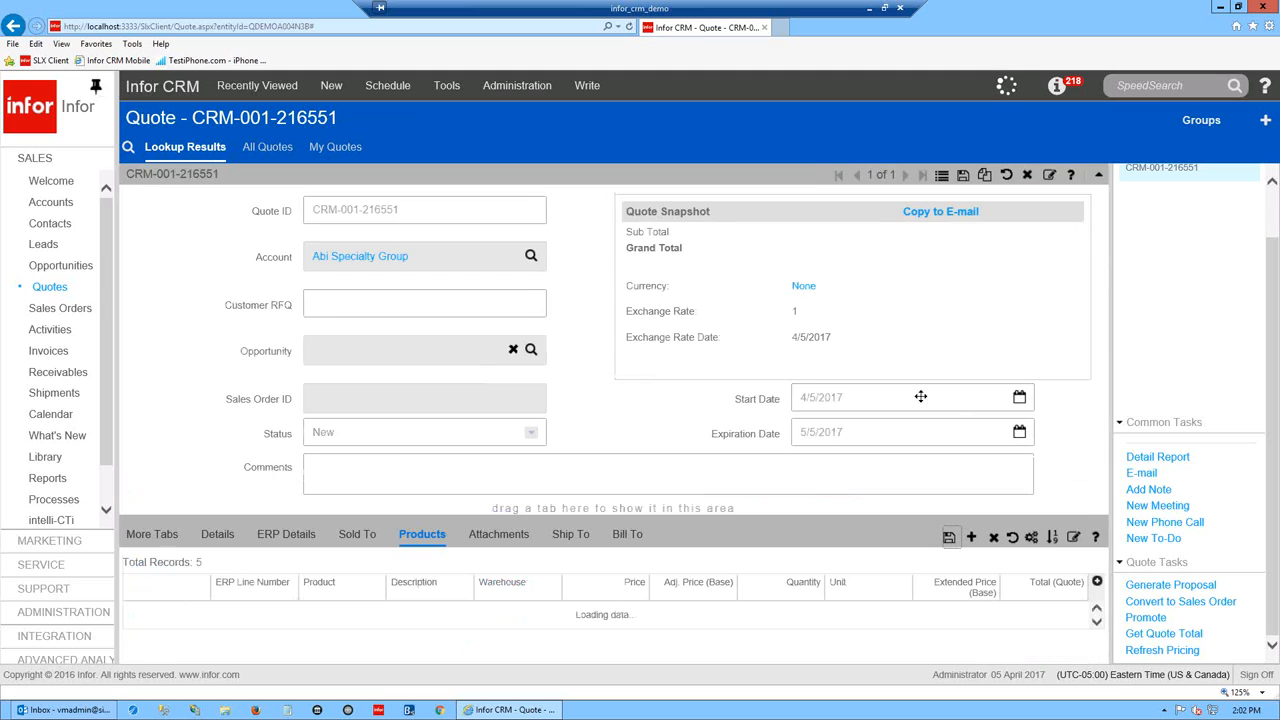
drag(1099, 472, 1102, 611)
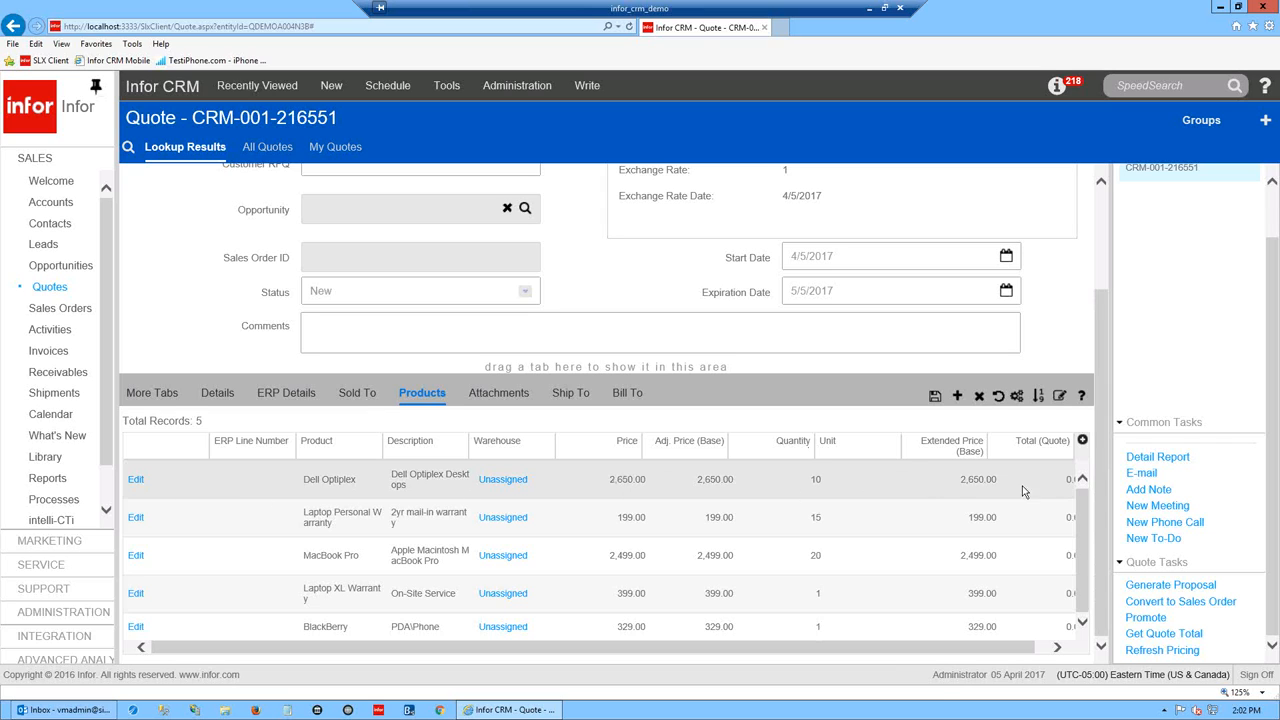
- Review the Dell Optiplex line's discounts and charges, then cancel the edit and return to the top
click(136, 482)
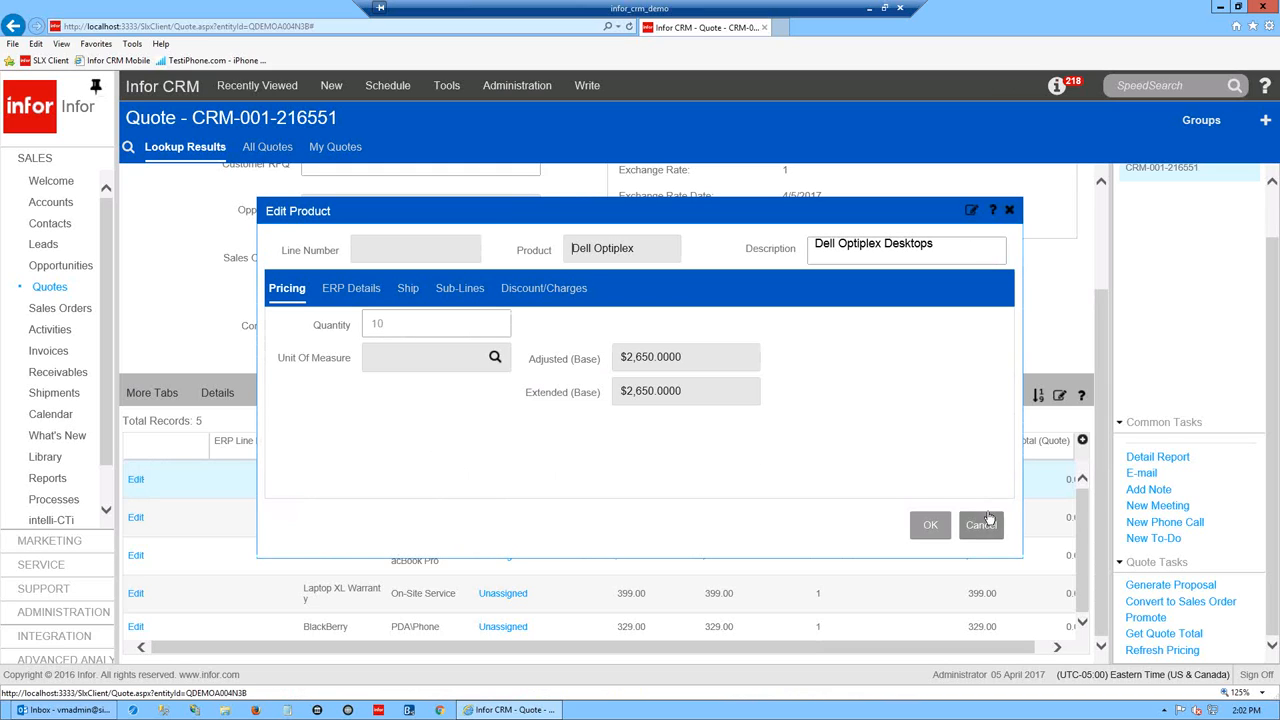
click(543, 289)
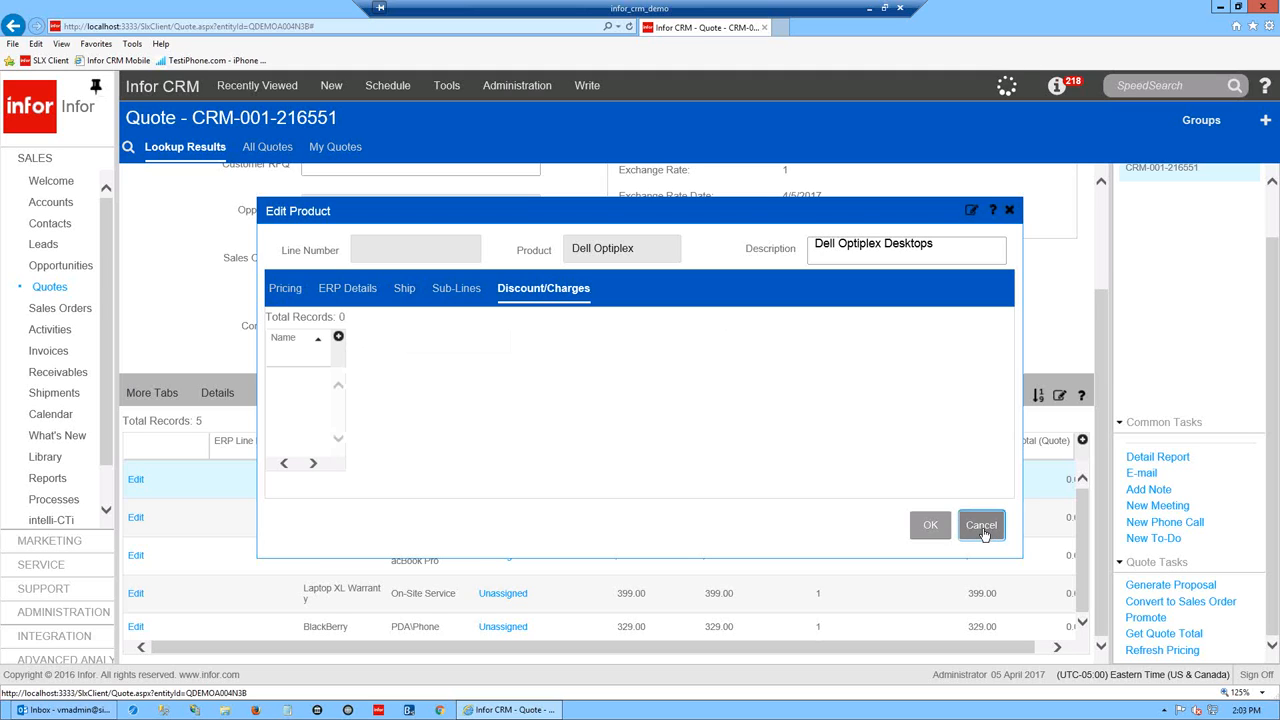
click(984, 528)
scroll(1105, 367, up, 3)
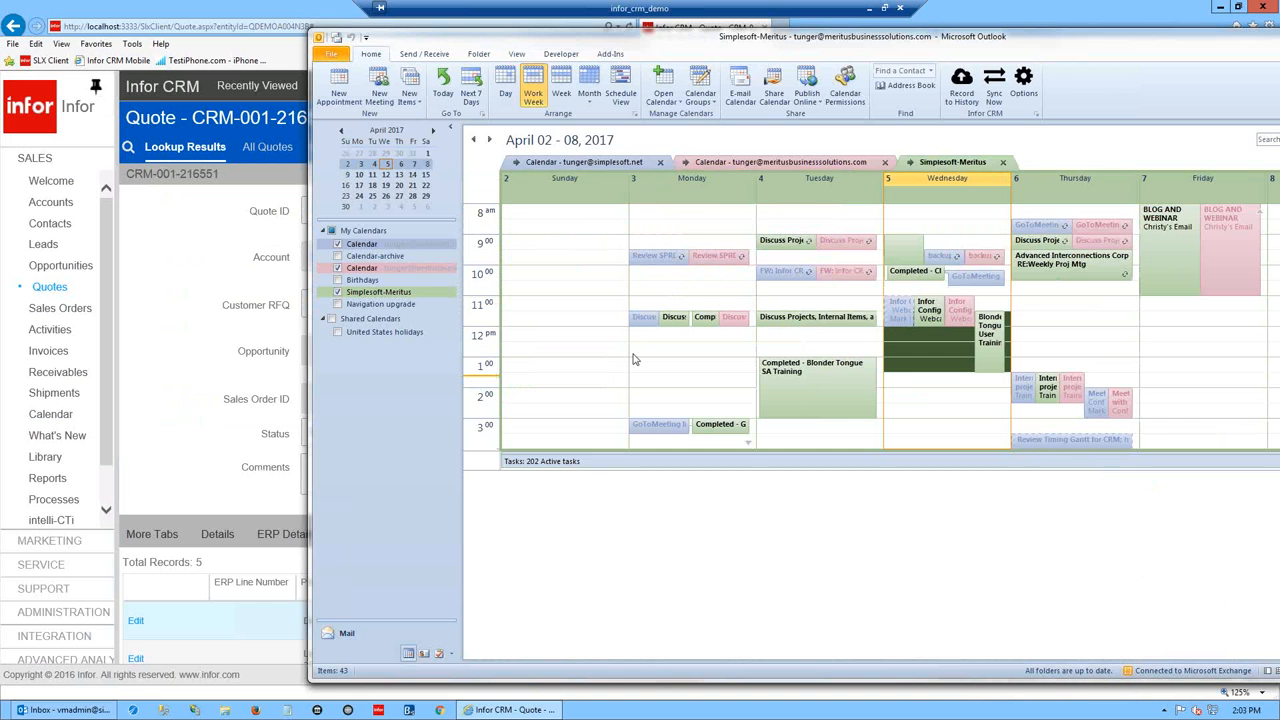
- Switch Outlook from the April 02–08, 2017 calendar to the Mail inbox
click(346, 633)
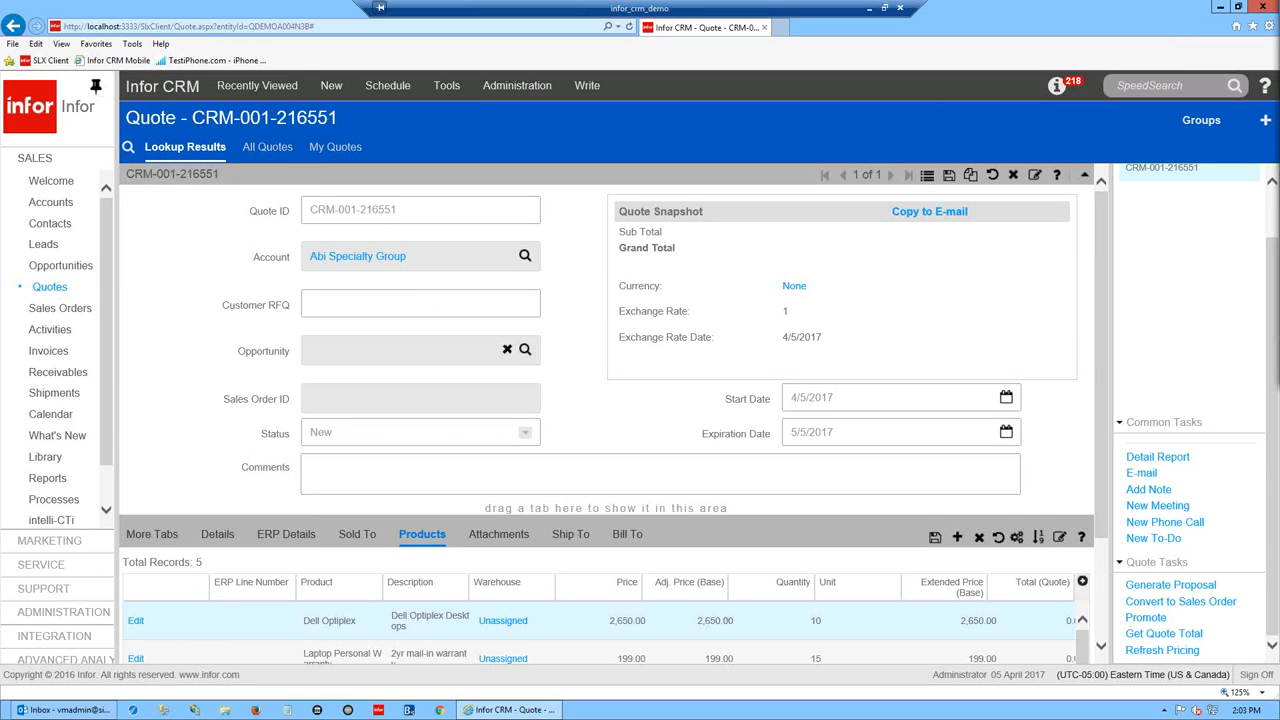
- Move and enlarge the Blonder Tongue Quote Detail email window over the page
drag(1279, 20, 525, 67)
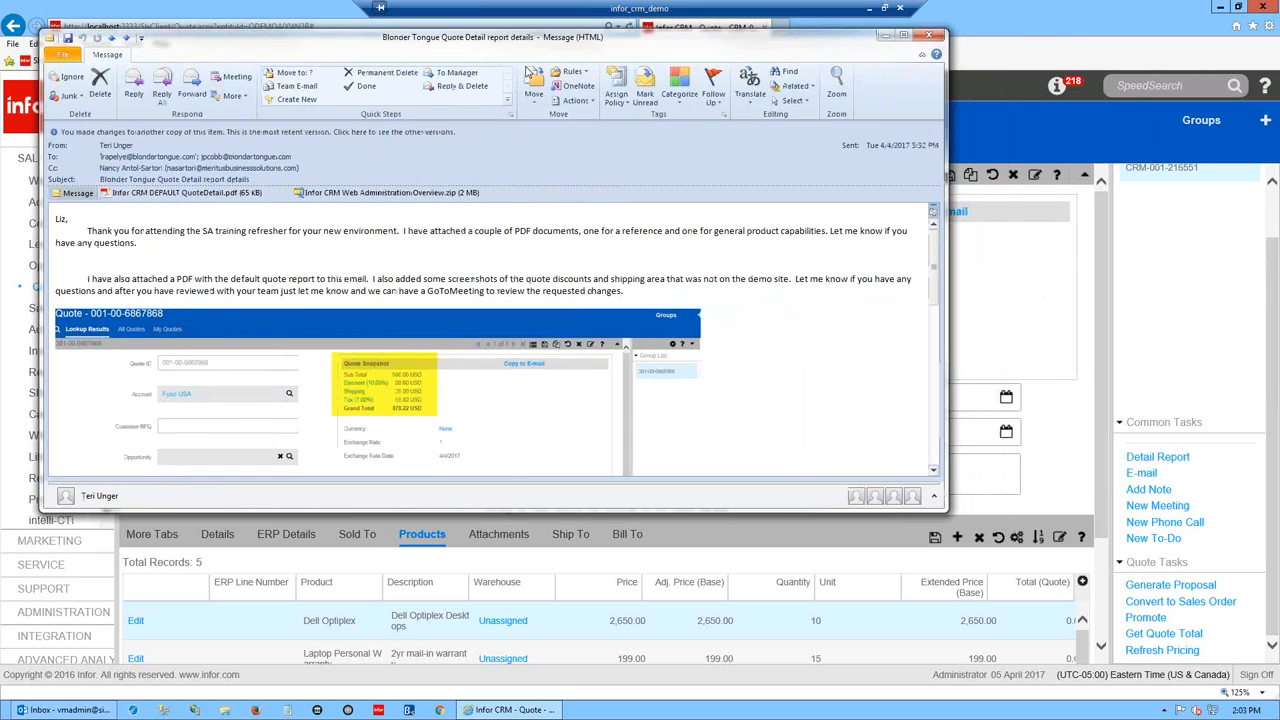
drag(945, 511, 1236, 681)
drag(1225, 394, 1231, 430)
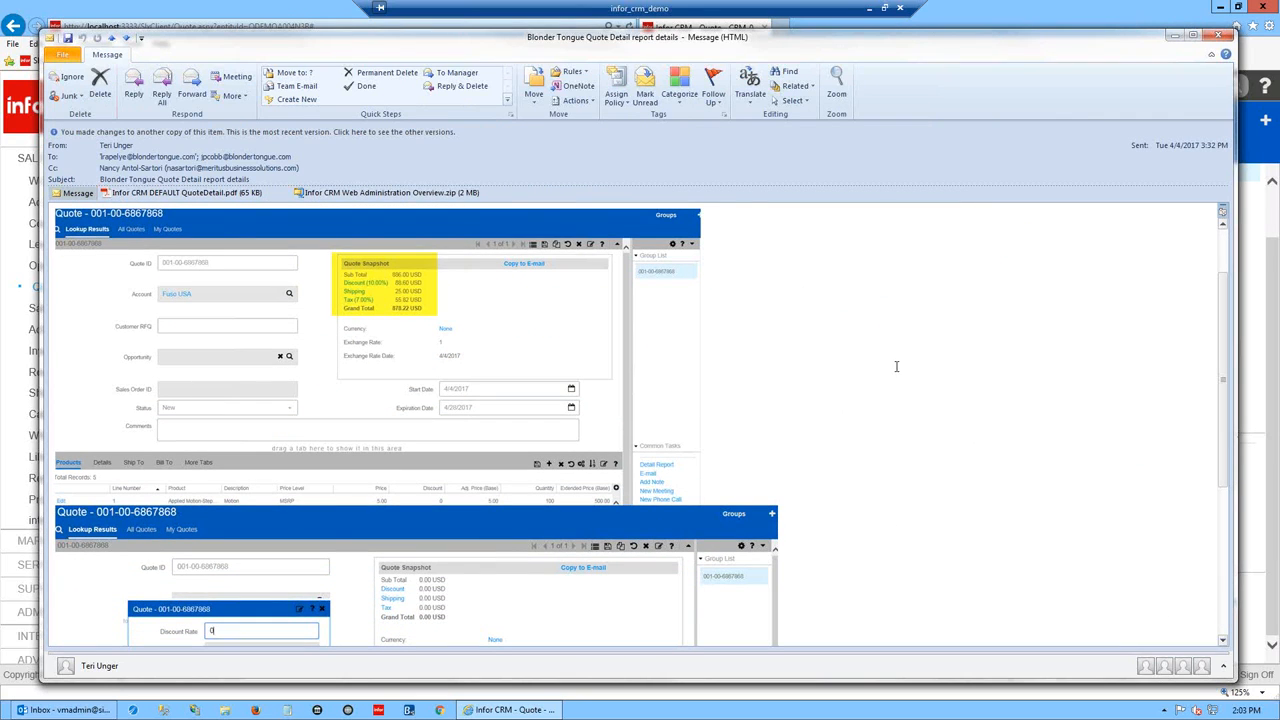
drag(936, 47, 905, 55)
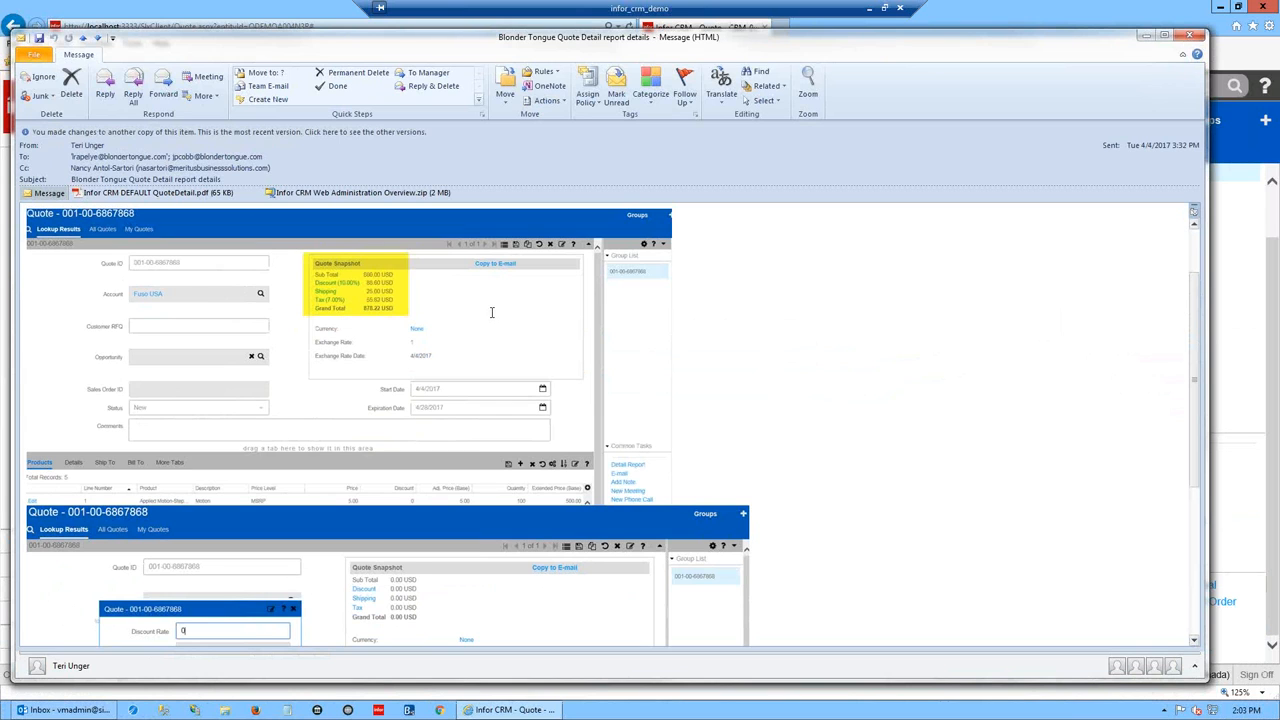
ctrl+scroll(491, 312, up, 4)
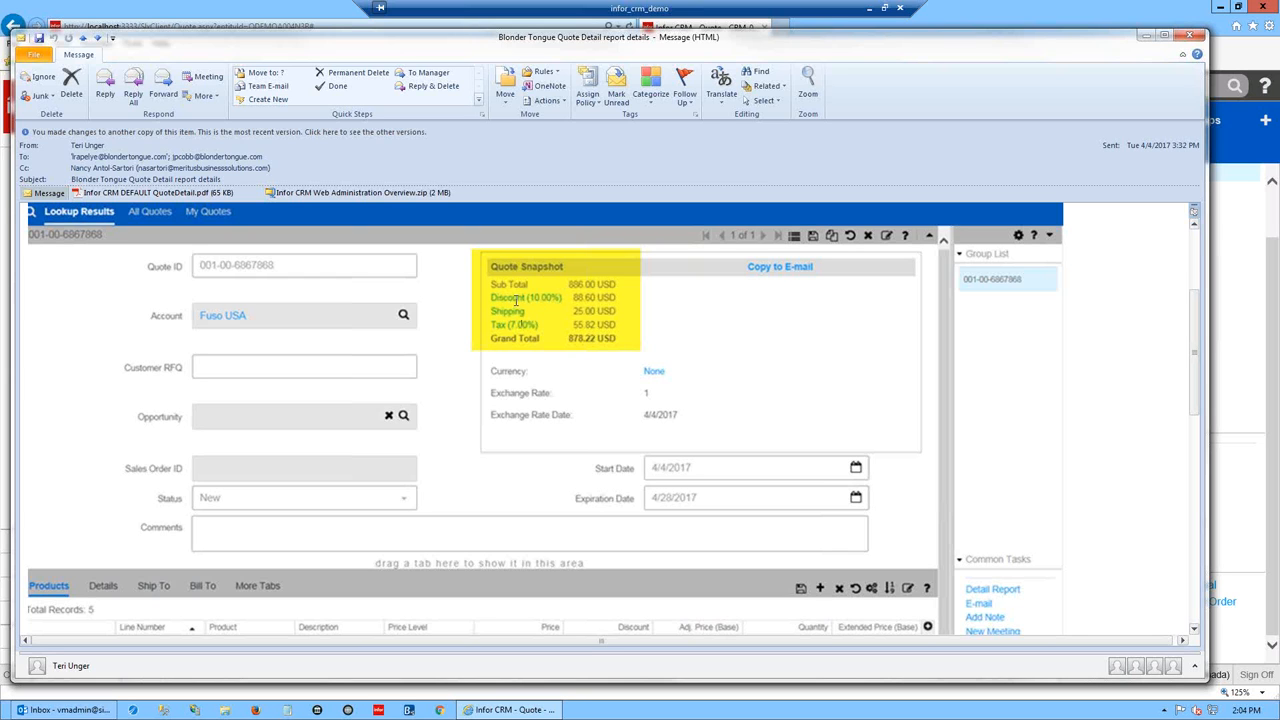
- Scroll through the email's quote snapshot screenshots, then minimize the message
drag(602, 54, 643, 331)
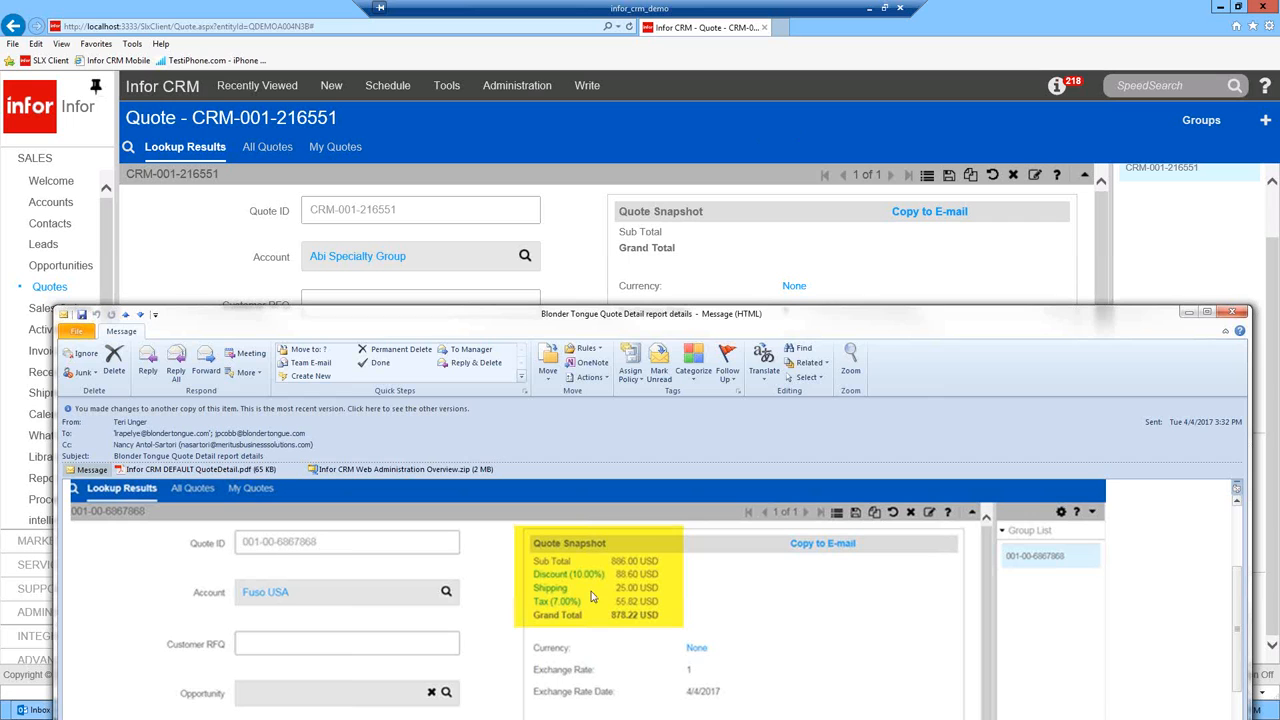
drag(757, 323, 730, 60)
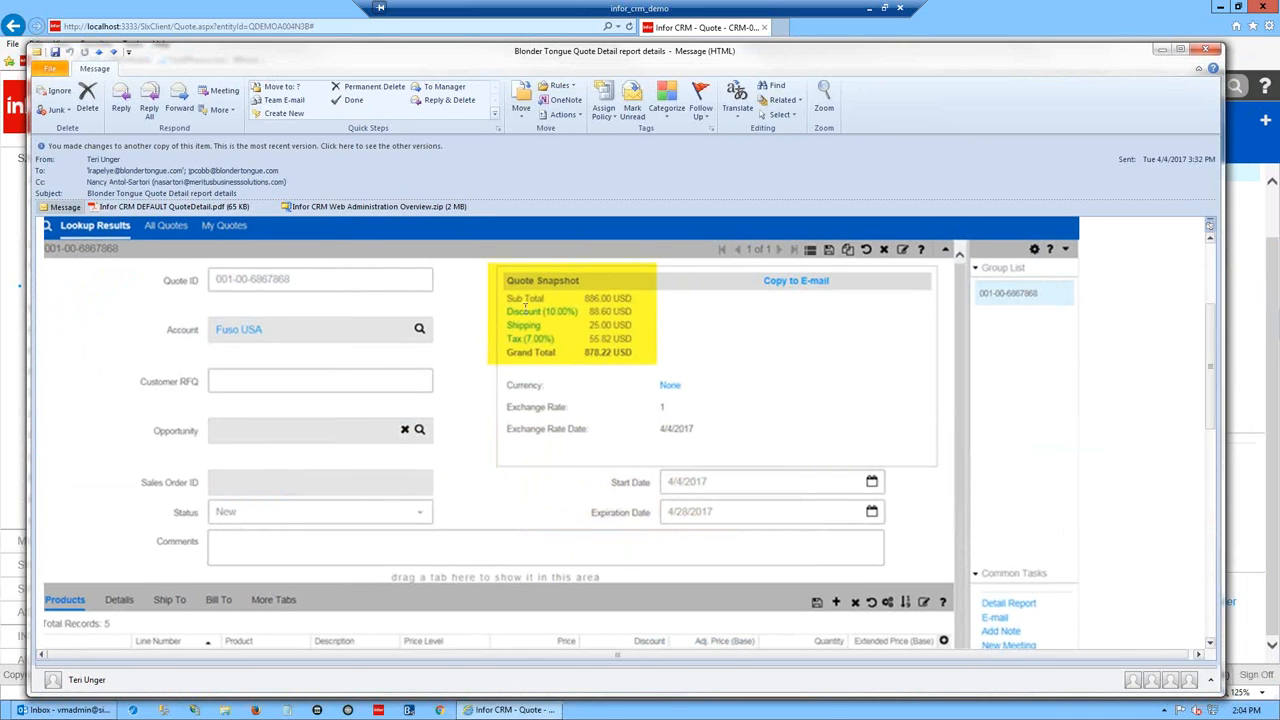
drag(1213, 353, 1225, 501)
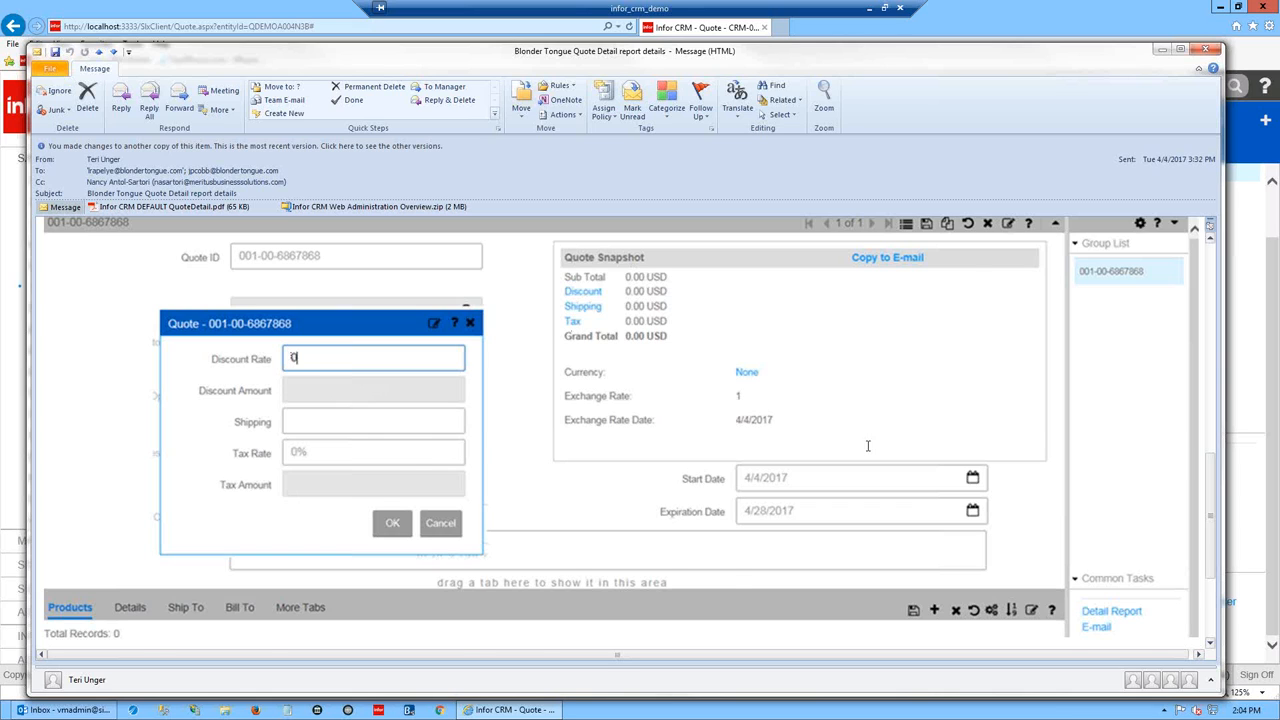
scroll(869, 445, up, 3)
scroll(1200, 497, up, 4)
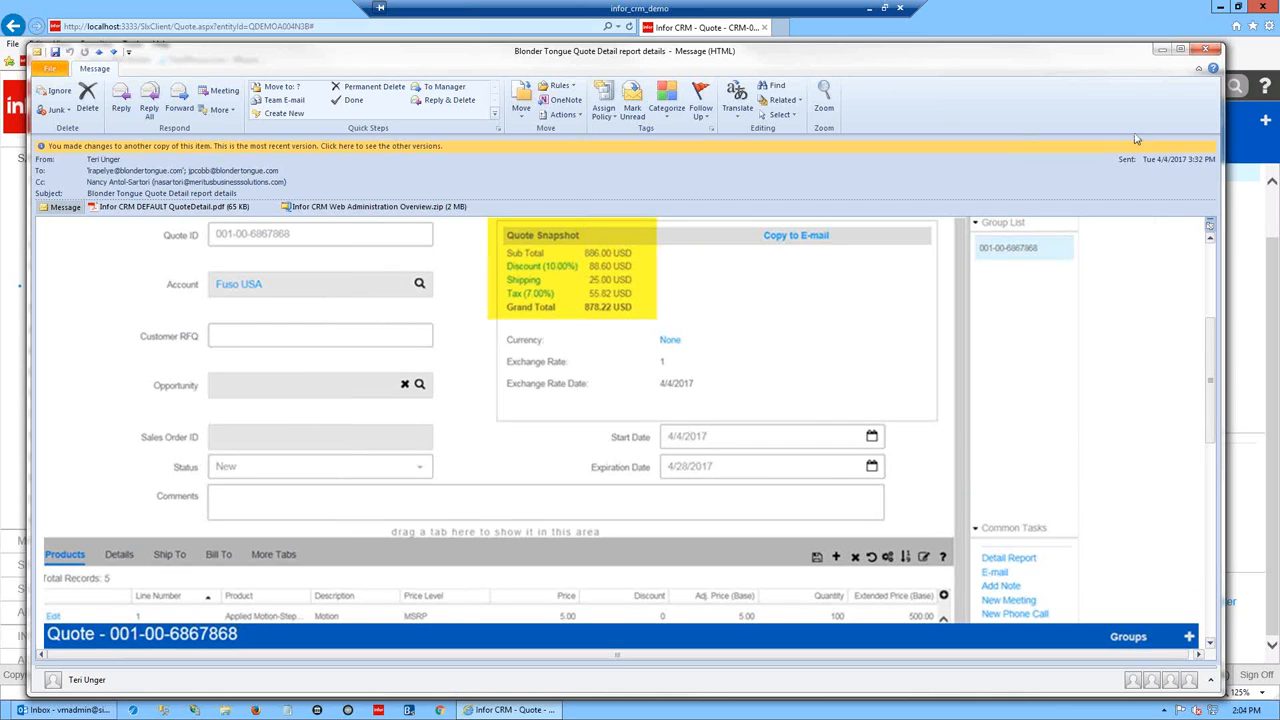
mouse_move(1211, 418)
mouse_down()
mouse_move(1217, 621)
mouse_move(1217, 457)
mouse_up()
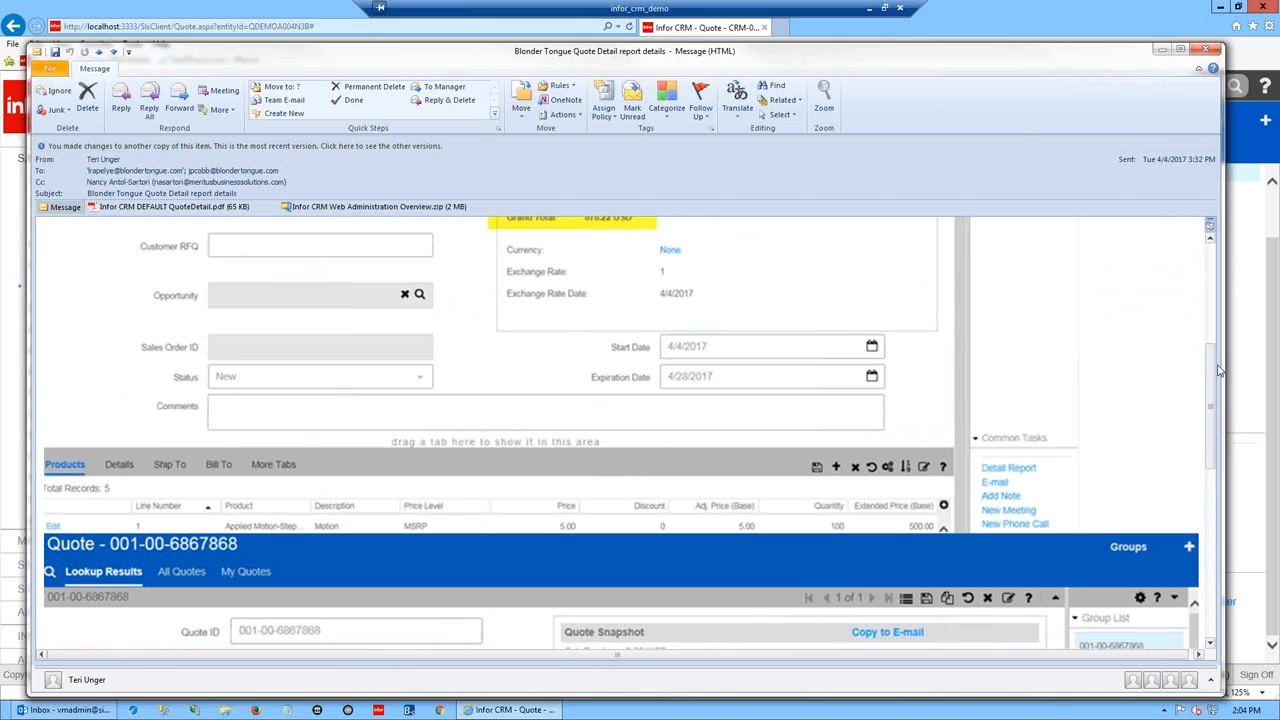
click(1162, 49)
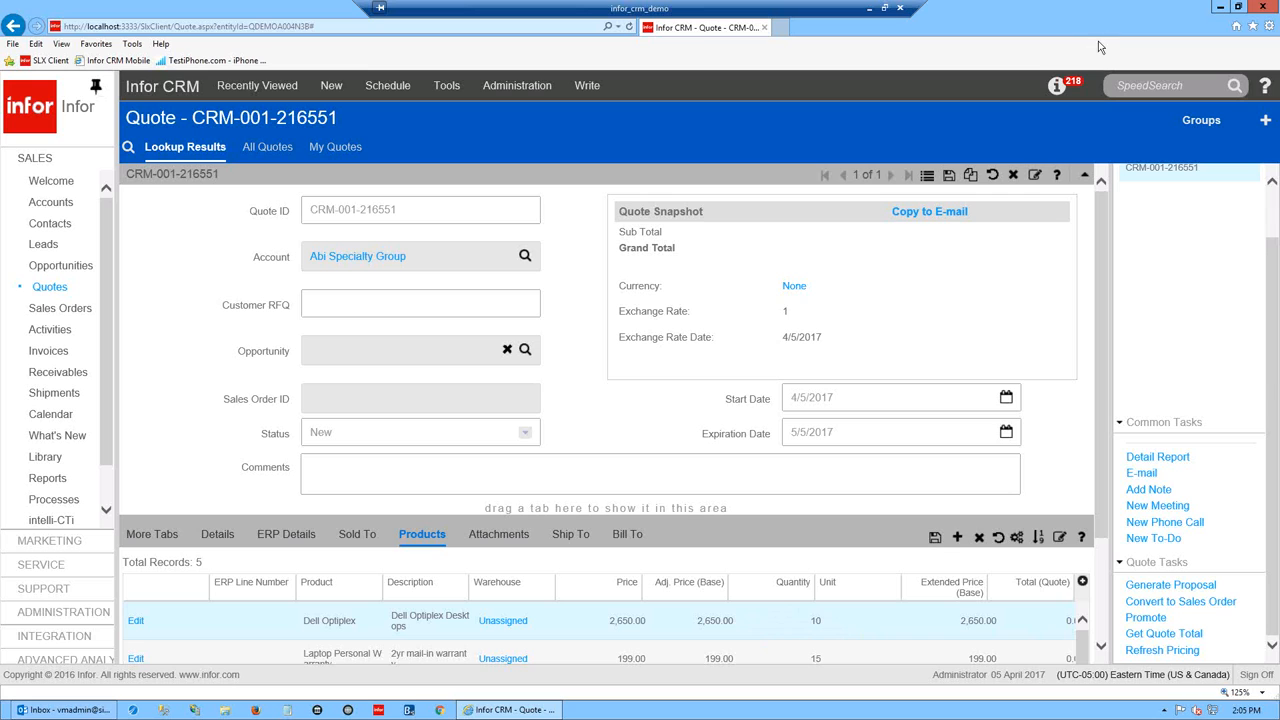
- View quote CRM-001-216551's Ship To details, then its Bill To details
scroll(1100, 540, down, 3)
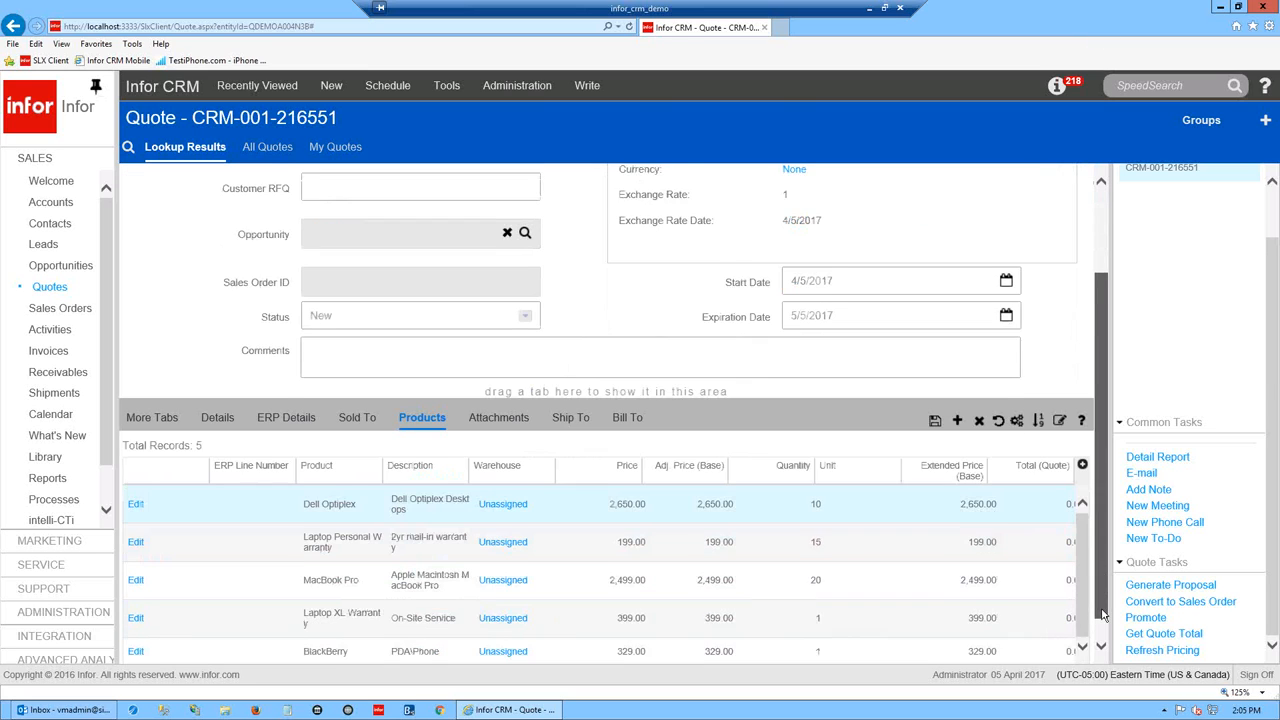
scroll(604, 548, up, 1)
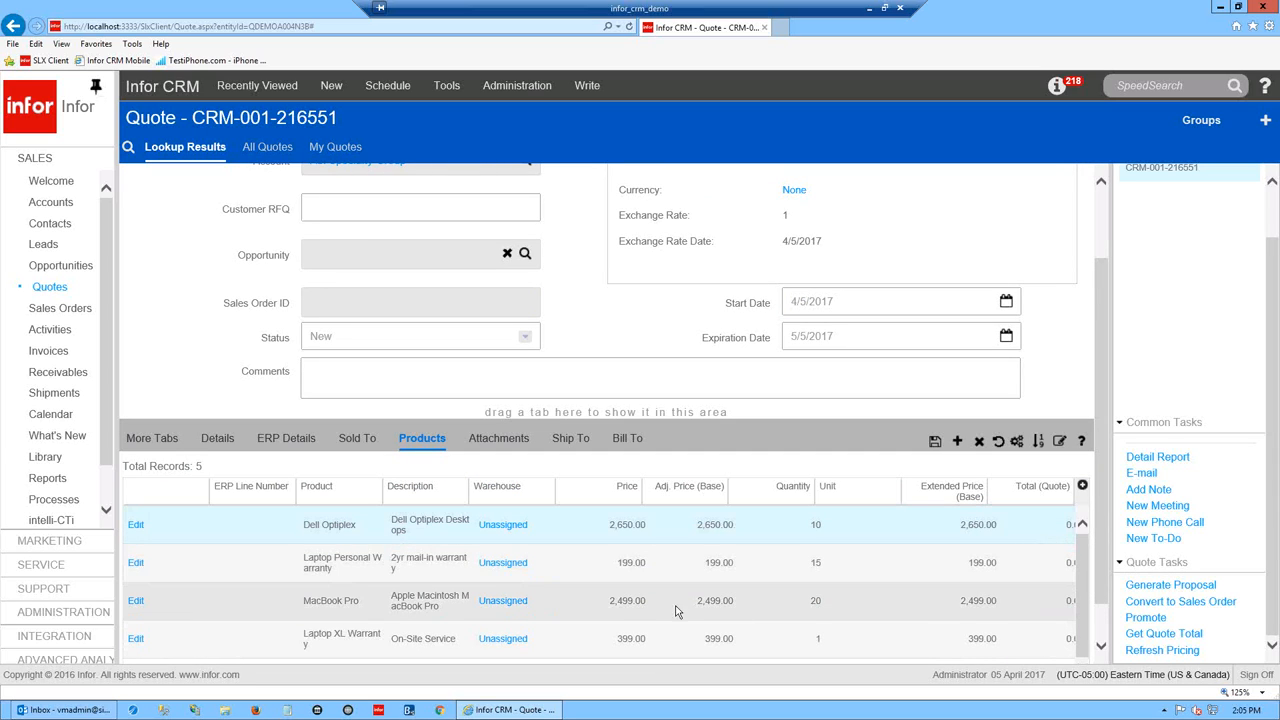
click(578, 440)
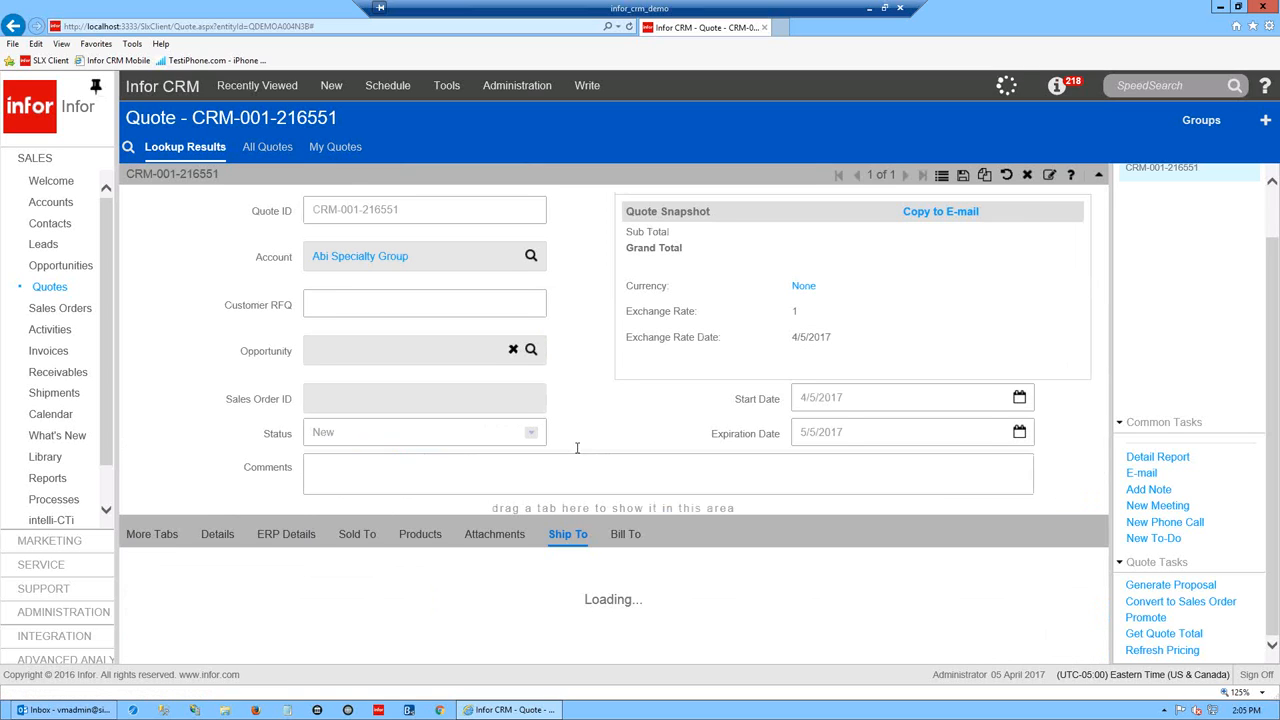
drag(1103, 401, 1103, 510)
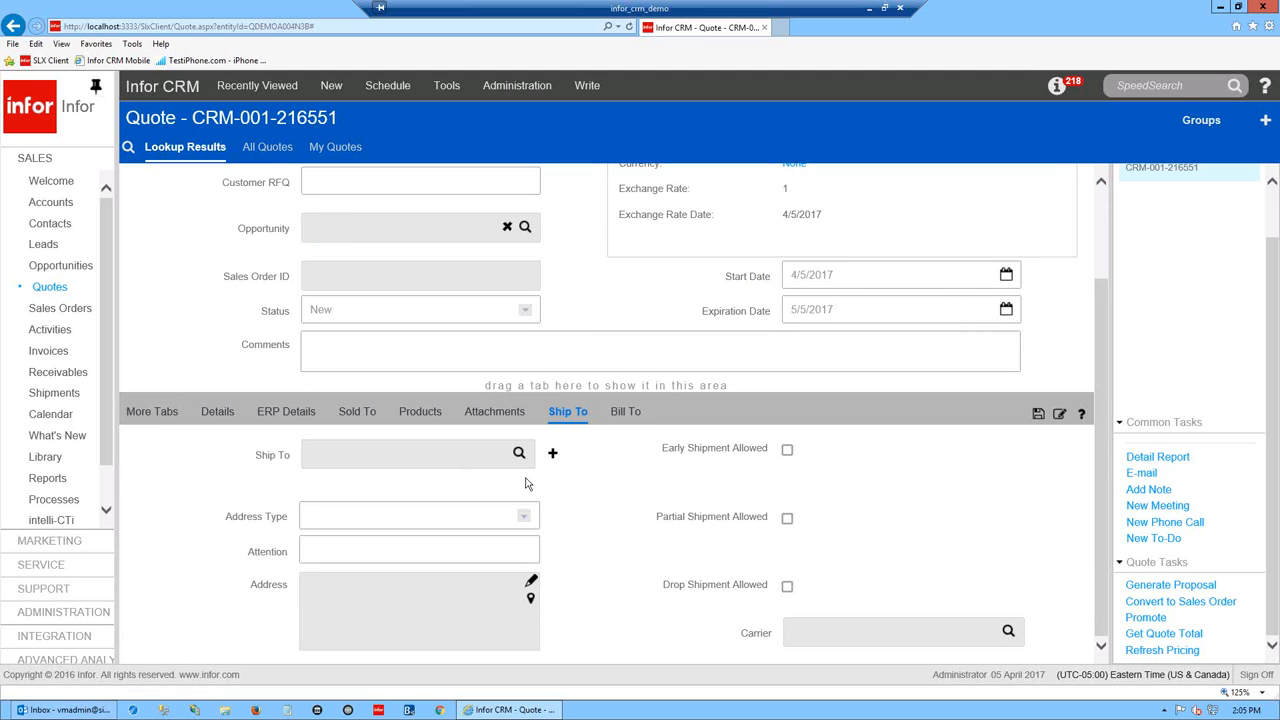
click(626, 413)
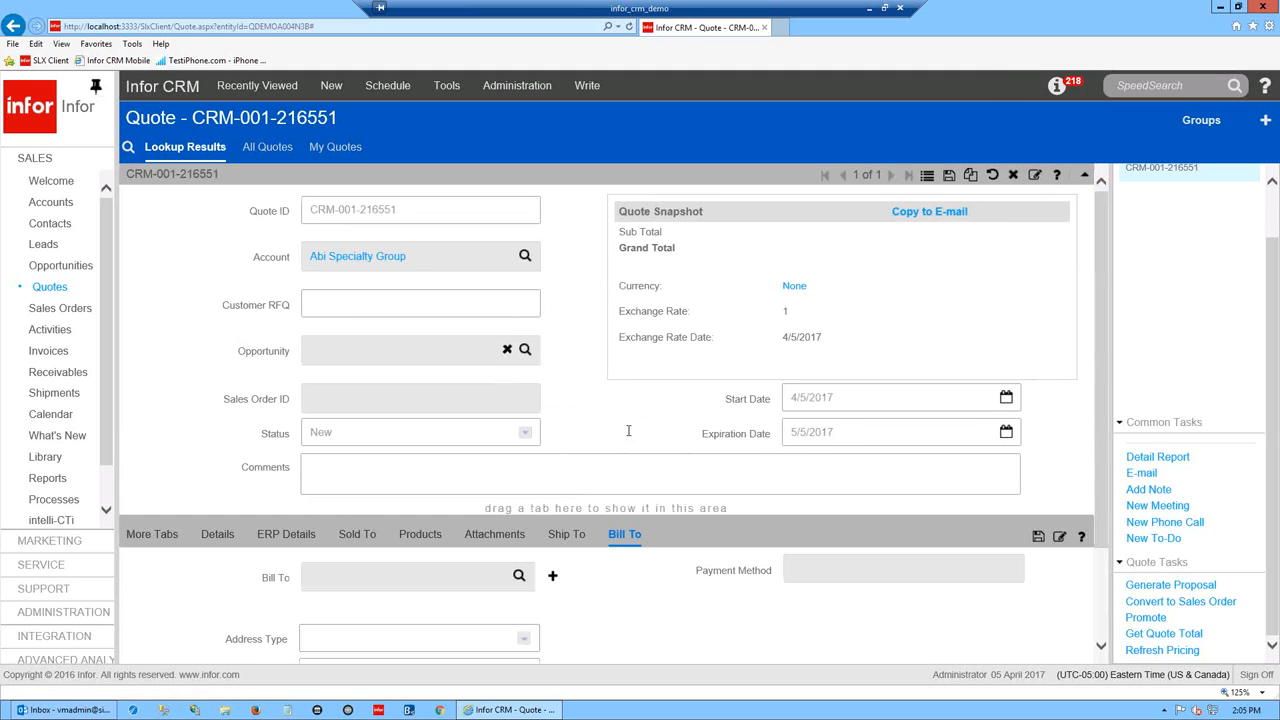
mouse_move(1103, 414)
mouse_down()
mouse_move(1102, 560)
mouse_move(1106, 434)
mouse_up()
- Return to Ship To and cancel the ship-to address lookup without choosing one
scroll(1105, 378, down, 3)
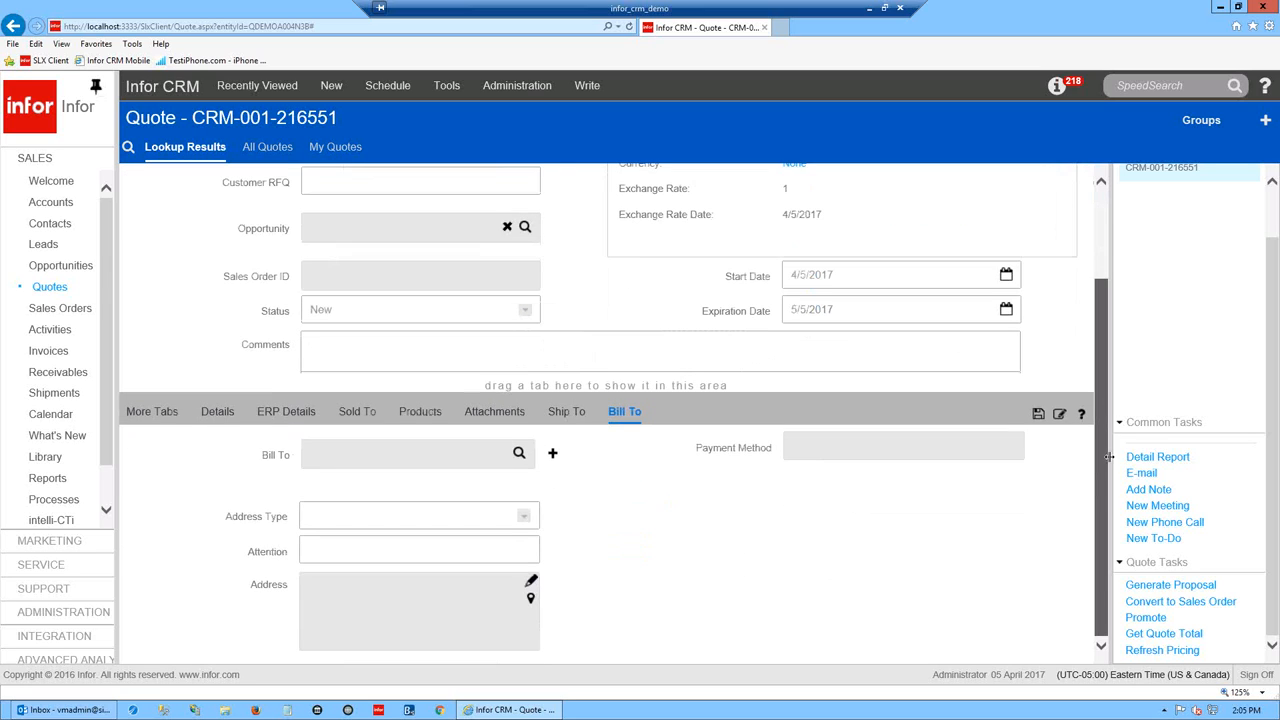
click(566, 411)
click(519, 455)
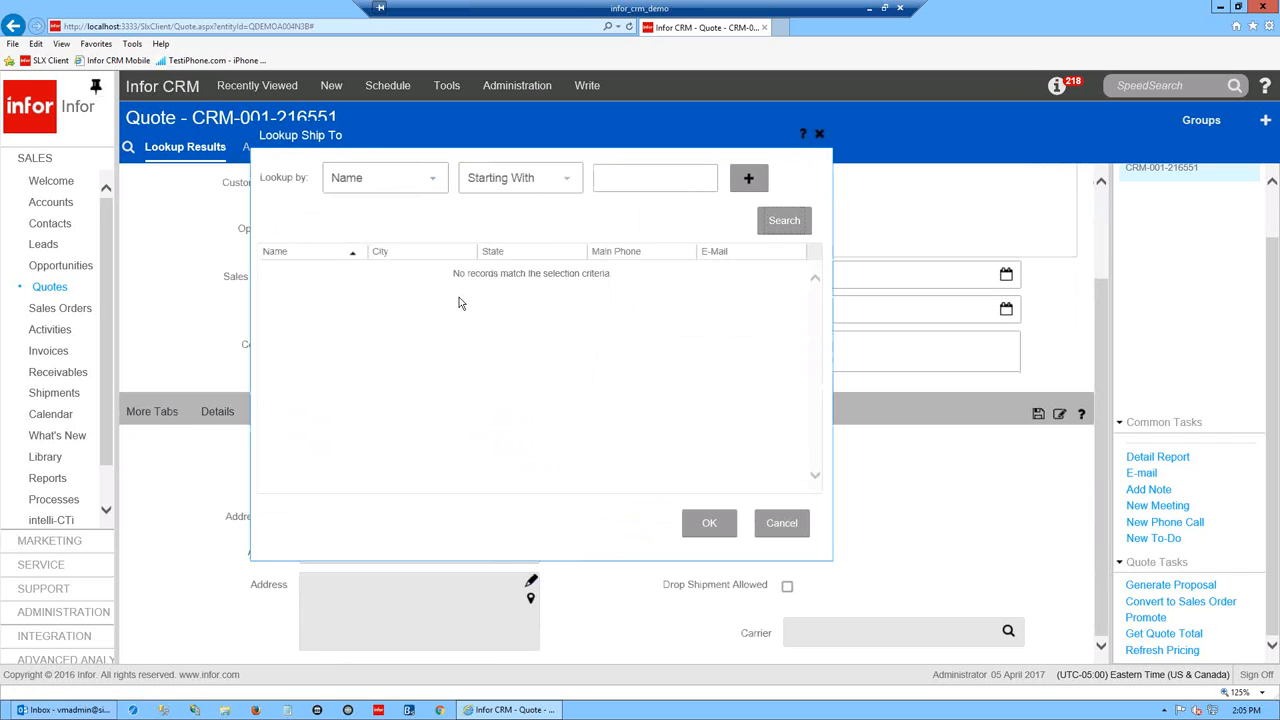
click(781, 523)
scroll(1102, 363, up, 2)
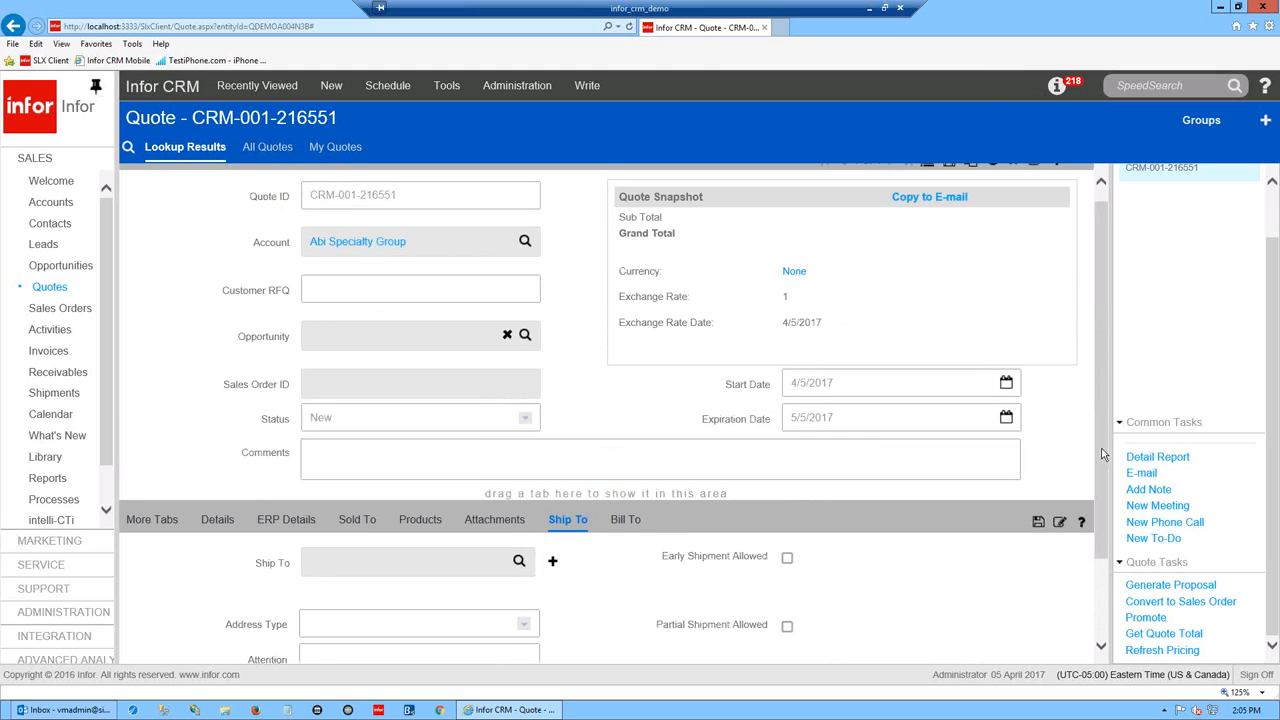
- Show the quote's Products list again, led by 10 Dell Optiplex at 2,650.00
scroll(1103, 454, down, 2)
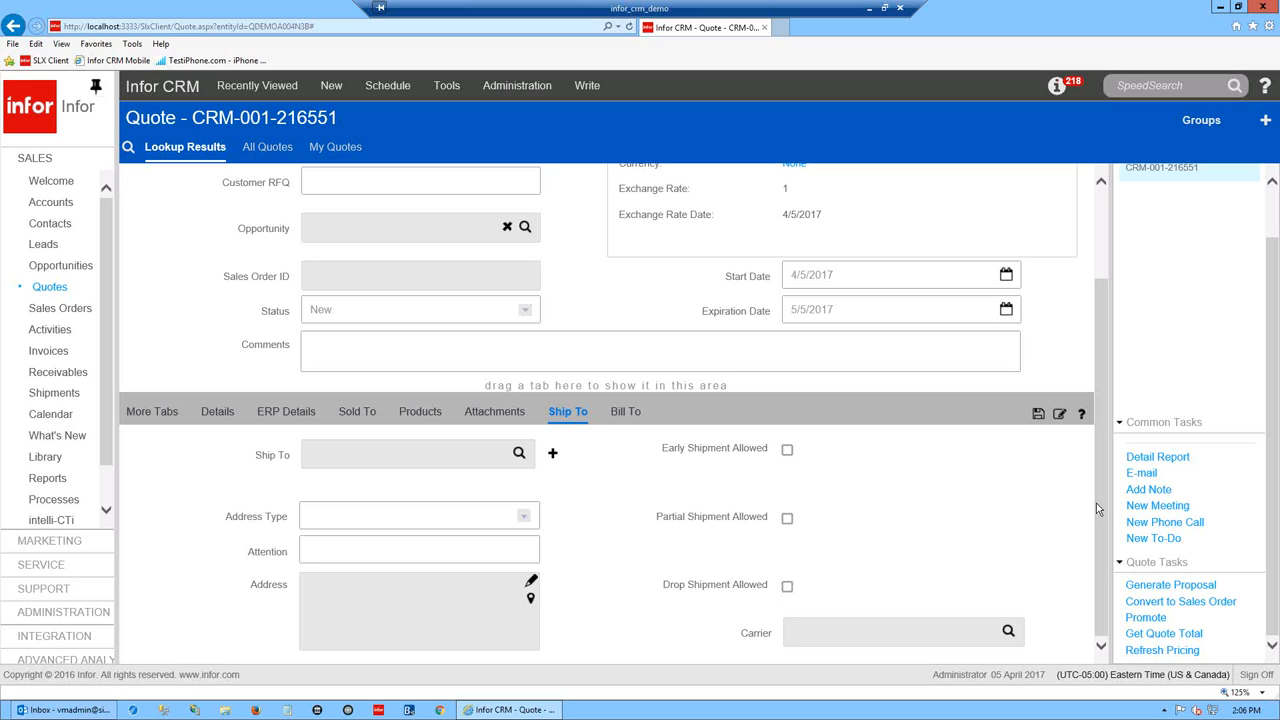
drag(1100, 503, 1105, 467)
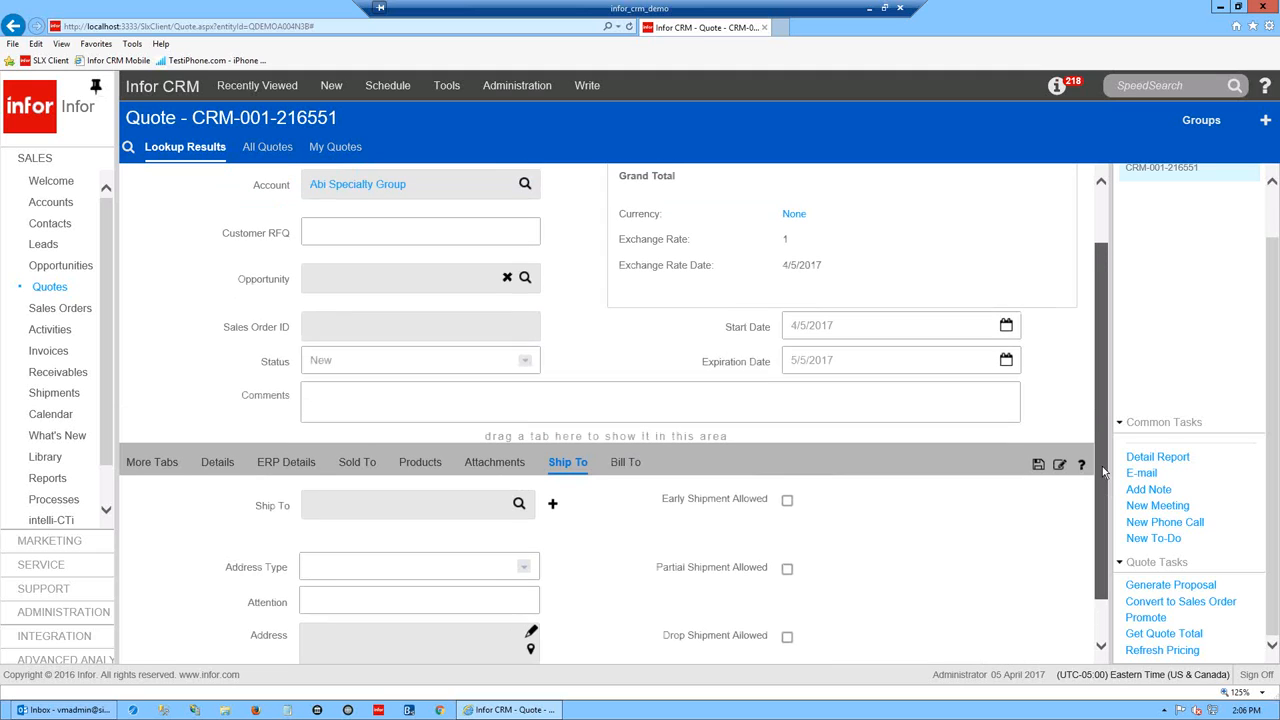
click(422, 463)
drag(1104, 416, 1104, 375)
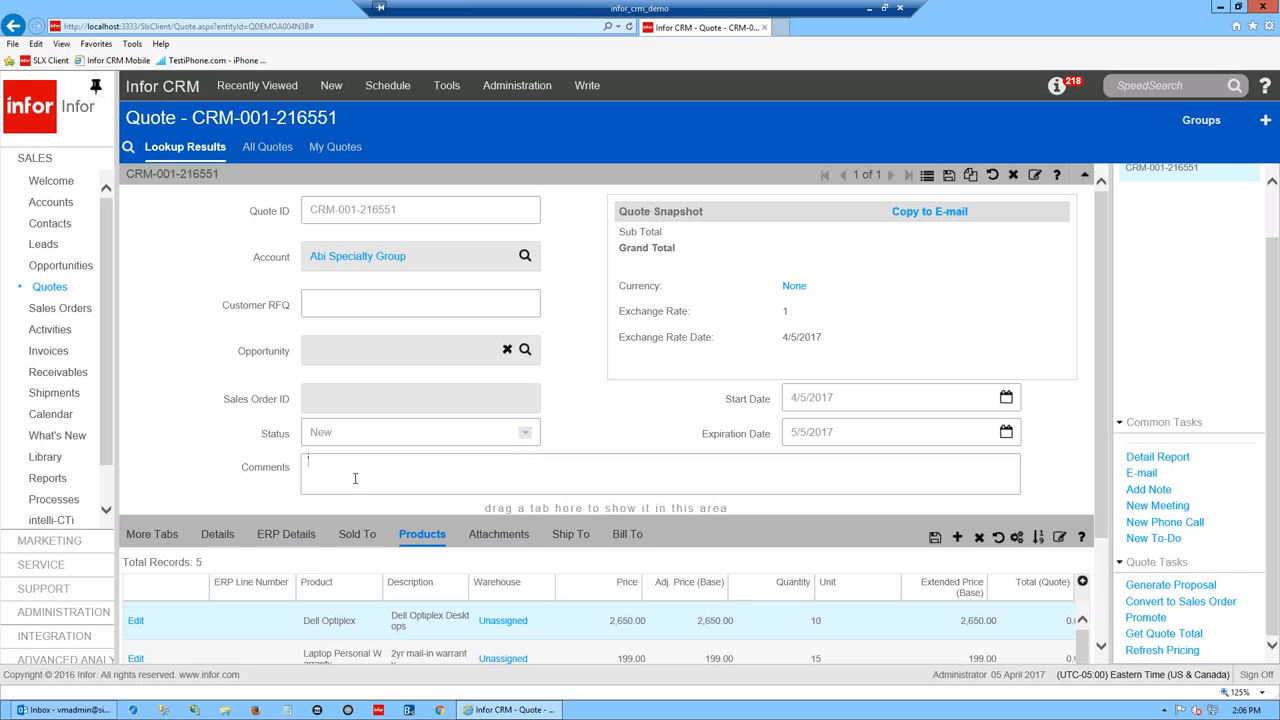
- Enter 'comments do show on the quote' in the quote's Comments field
text(omments do show on the quote)
click(950, 176)
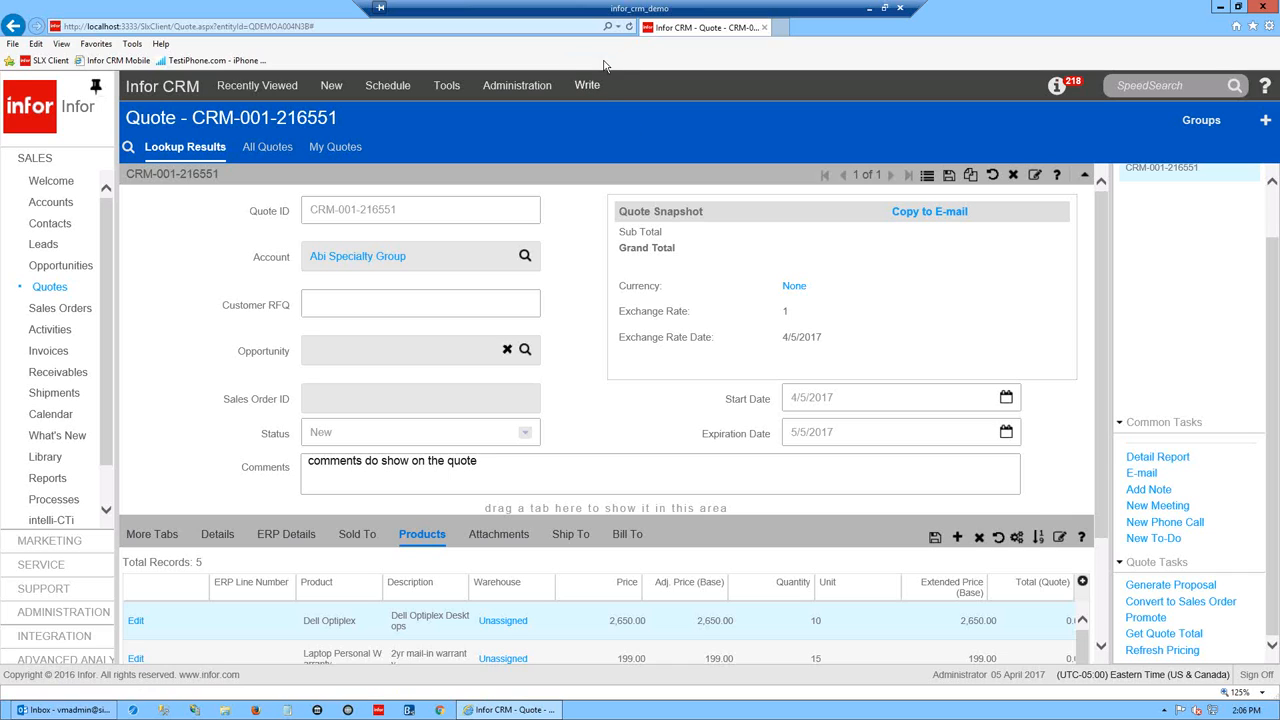
- Run the Detail Report and open QuoteDetail_ADMIN_2017_04_05_0207.pdf in Acrobat
click(1153, 459)
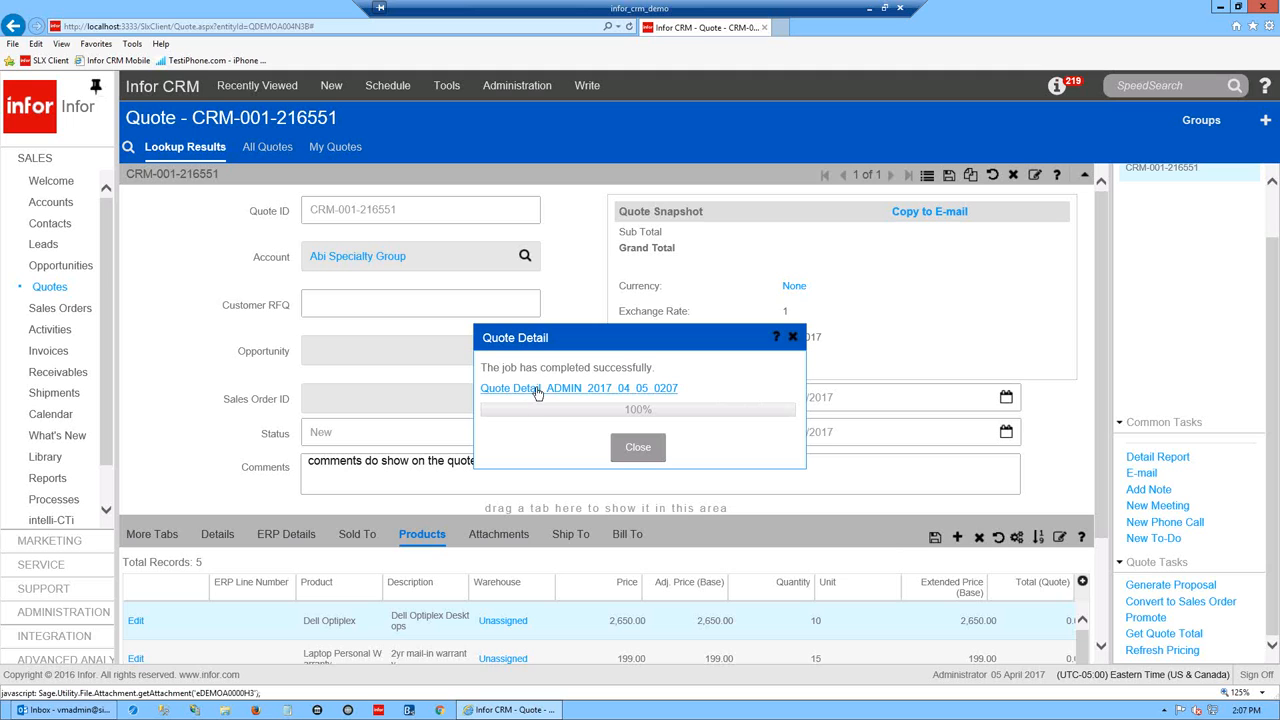
click(540, 393)
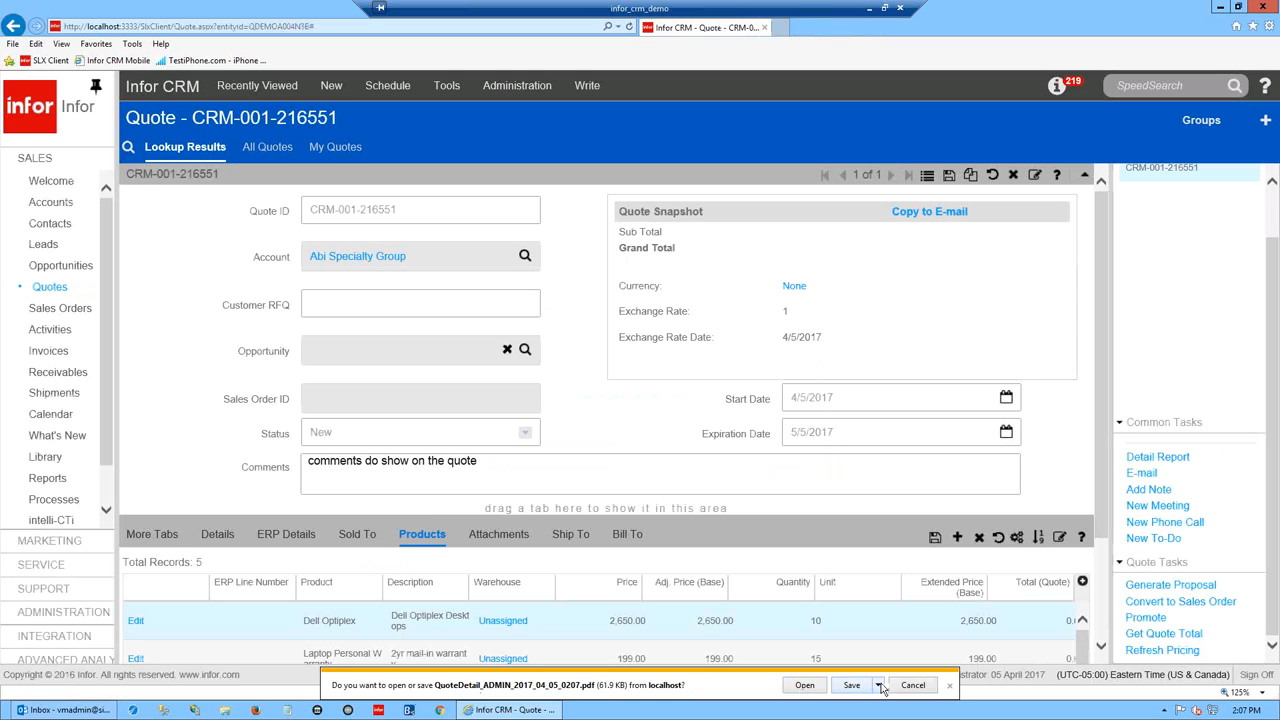
click(805, 685)
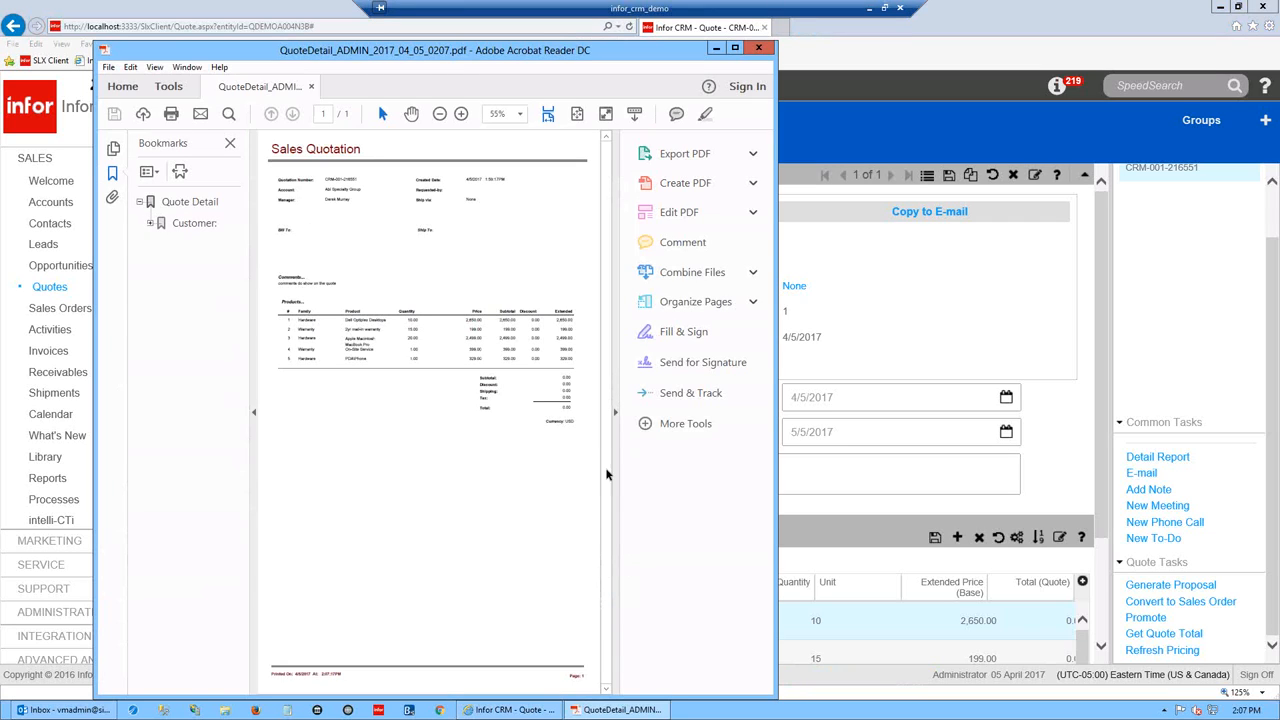
- Hide Acrobat's side panels, enlarge the report, and bring the DEFAULT QuoteDetail.pdf window forward
click(615, 416)
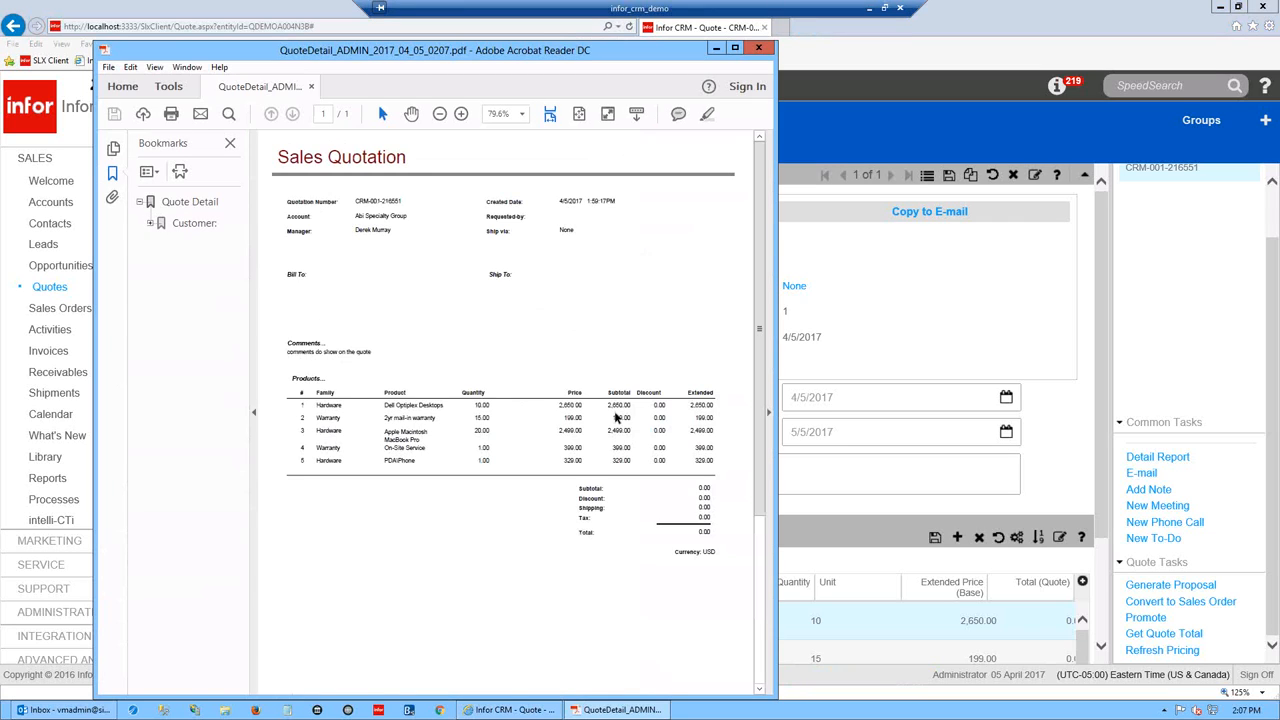
click(230, 143)
drag(773, 519, 636, 296)
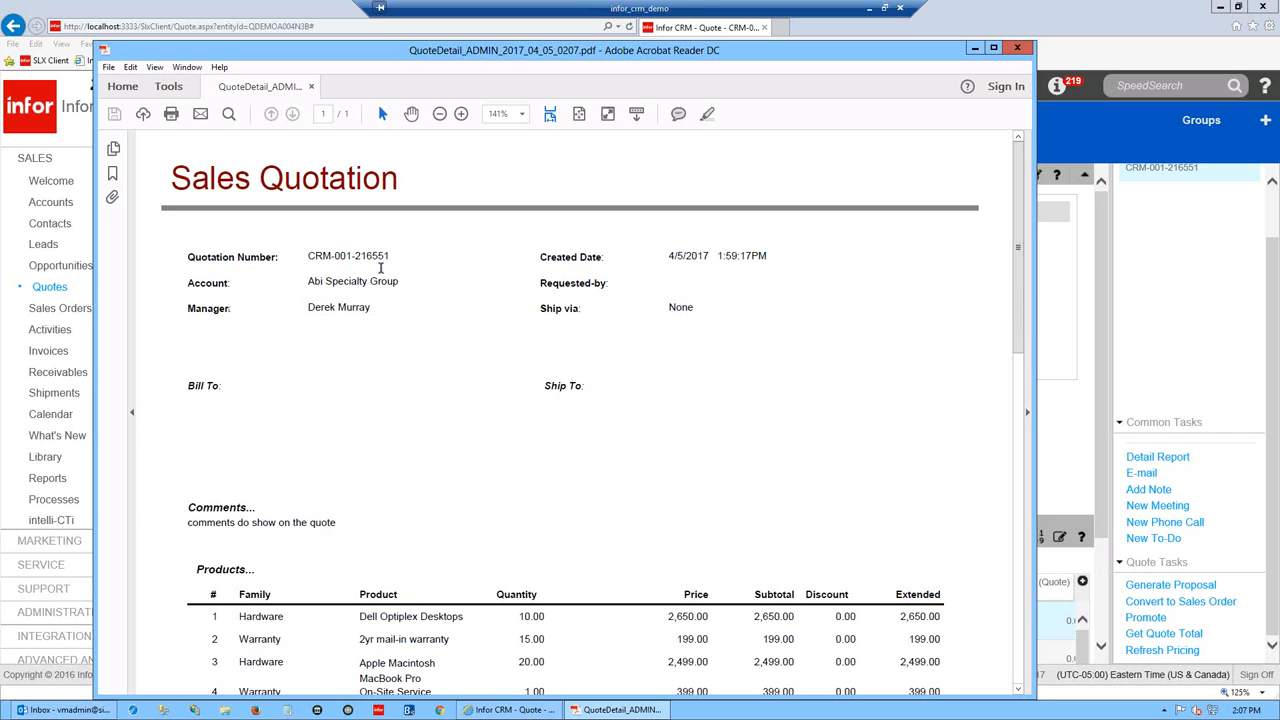
drag(1020, 263, 1030, 392)
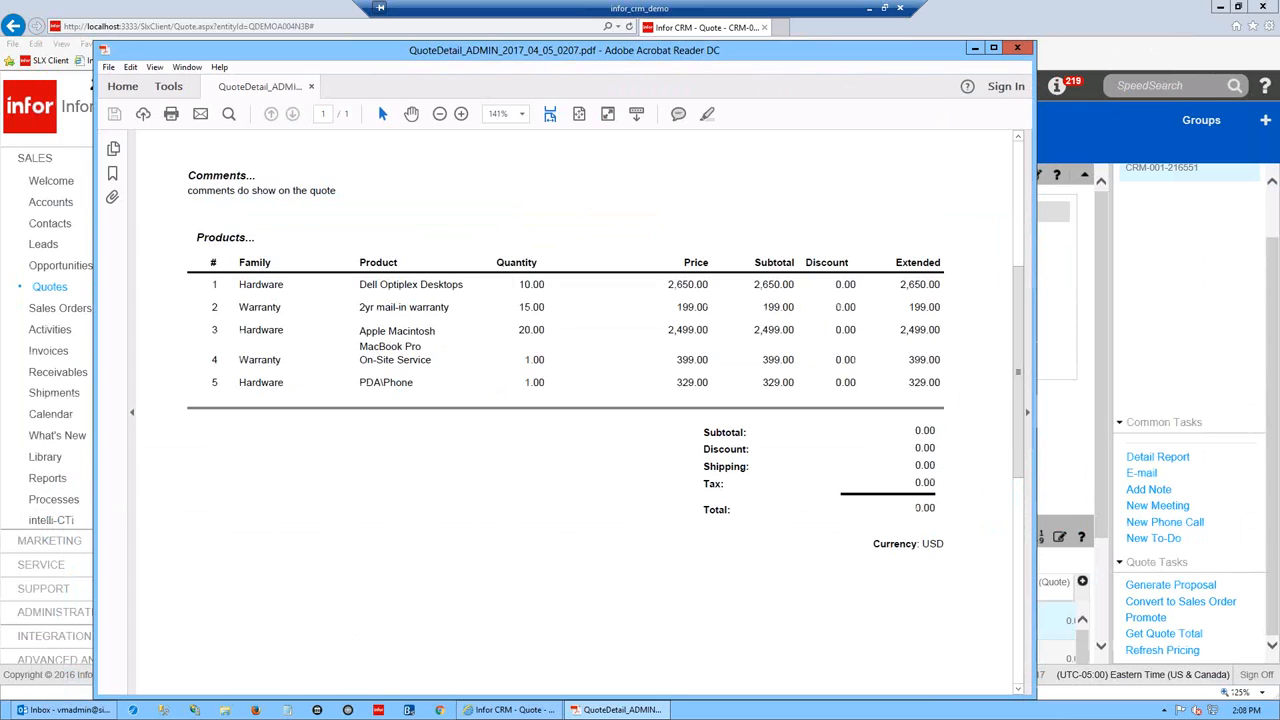
drag(482, 50, 378, 43)
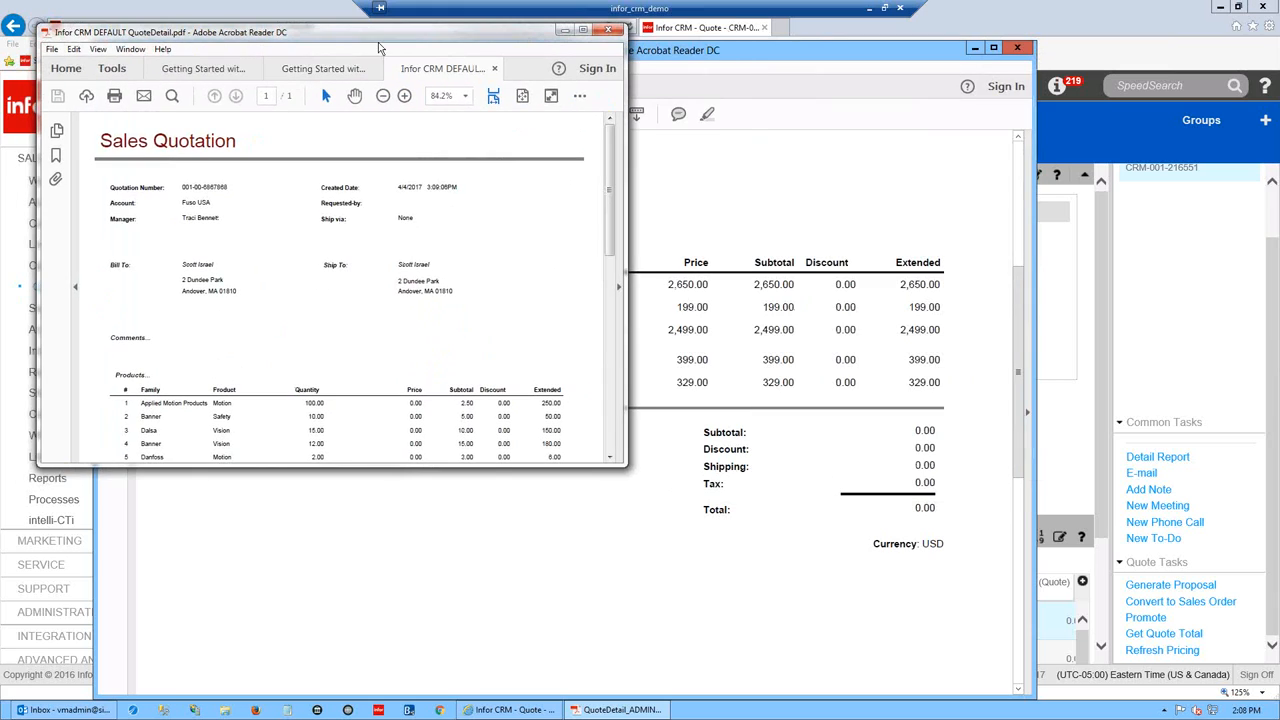
- Enlarge the default Sales Quotation window and scroll through its address and product lines
drag(631, 466, 1205, 680)
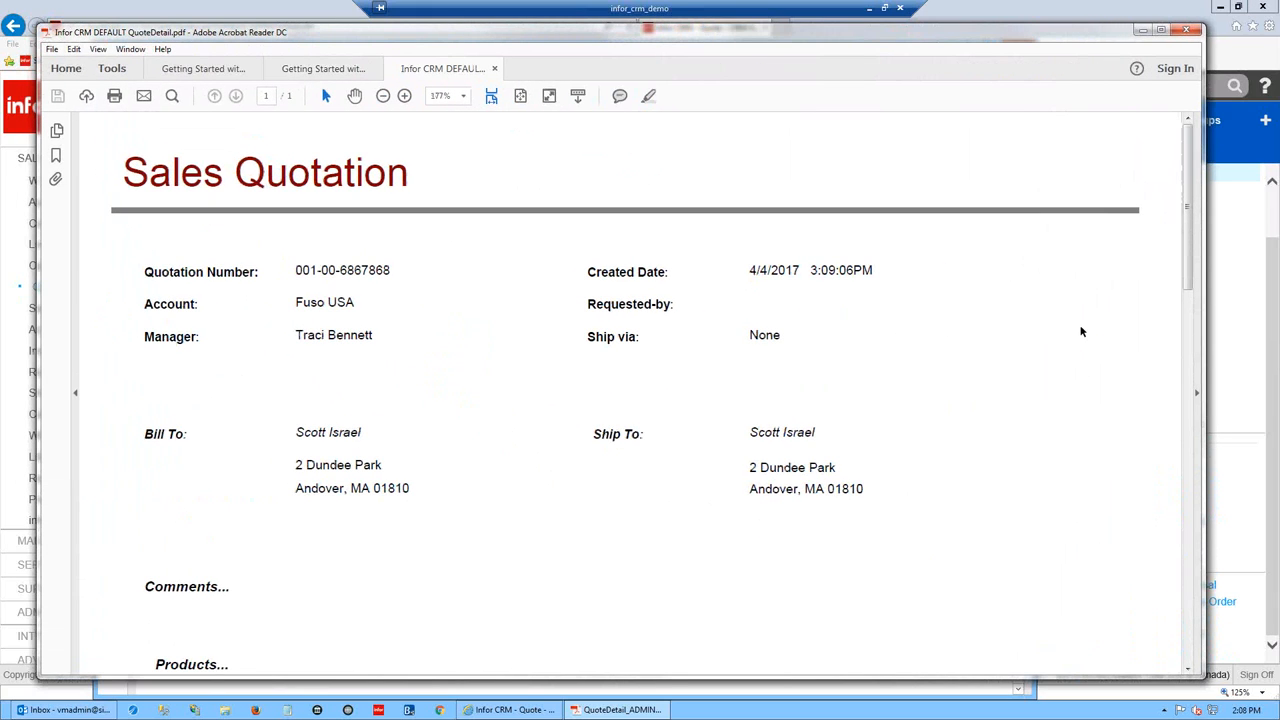
drag(297, 431, 403, 493)
click(954, 382)
scroll(989, 397, down, 3)
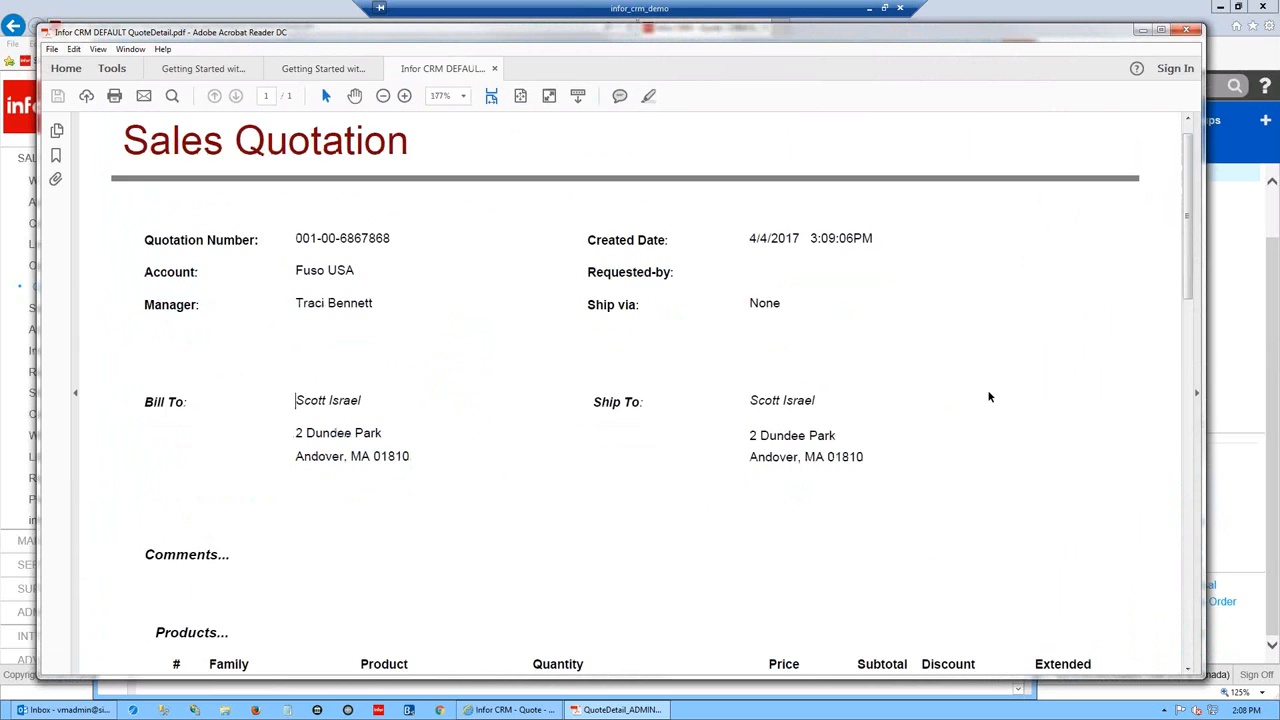
scroll(516, 428, down, 3)
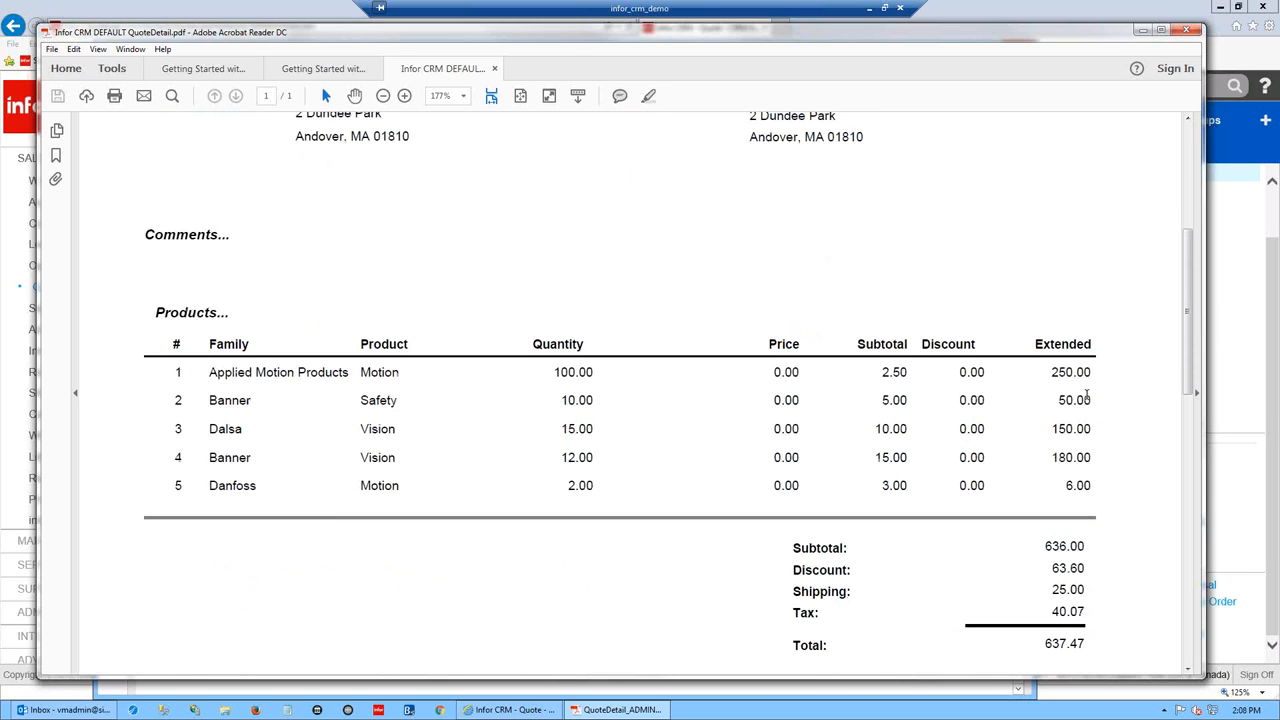
scroll(1116, 358, down, 3)
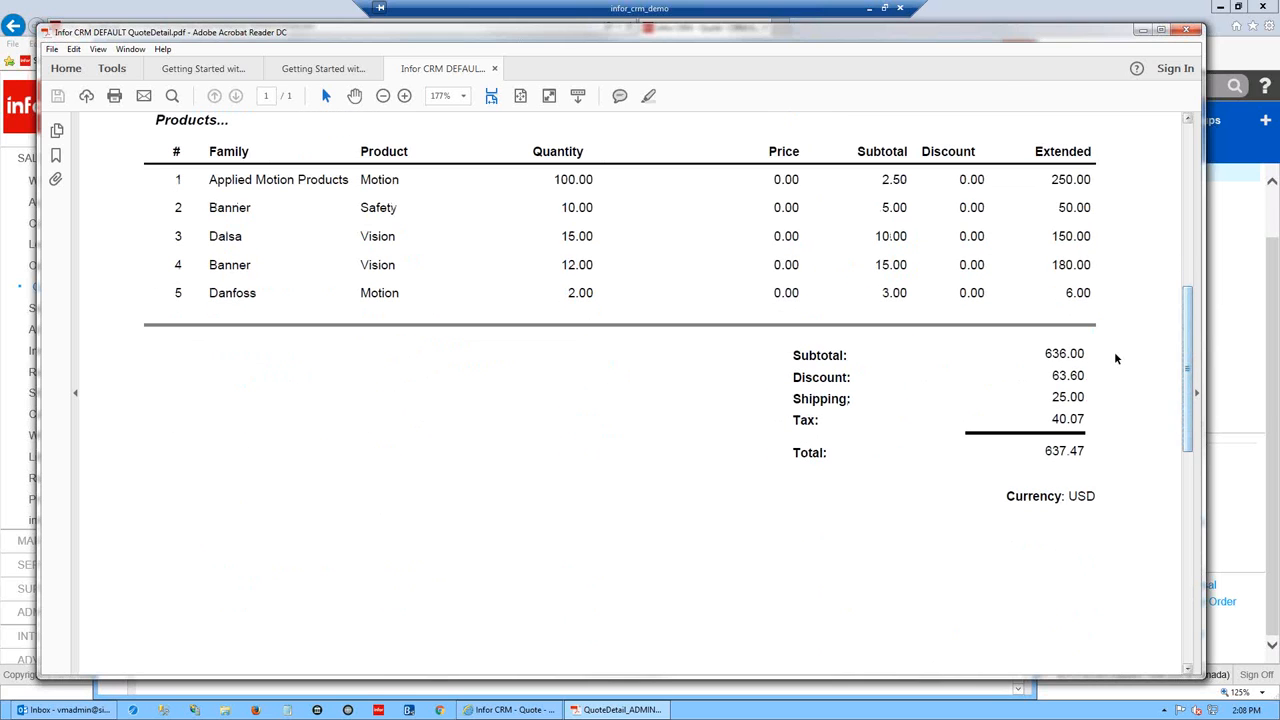
- Highlight the quotation's totals, then minimize the default quotation window
drag(790, 355, 1078, 463)
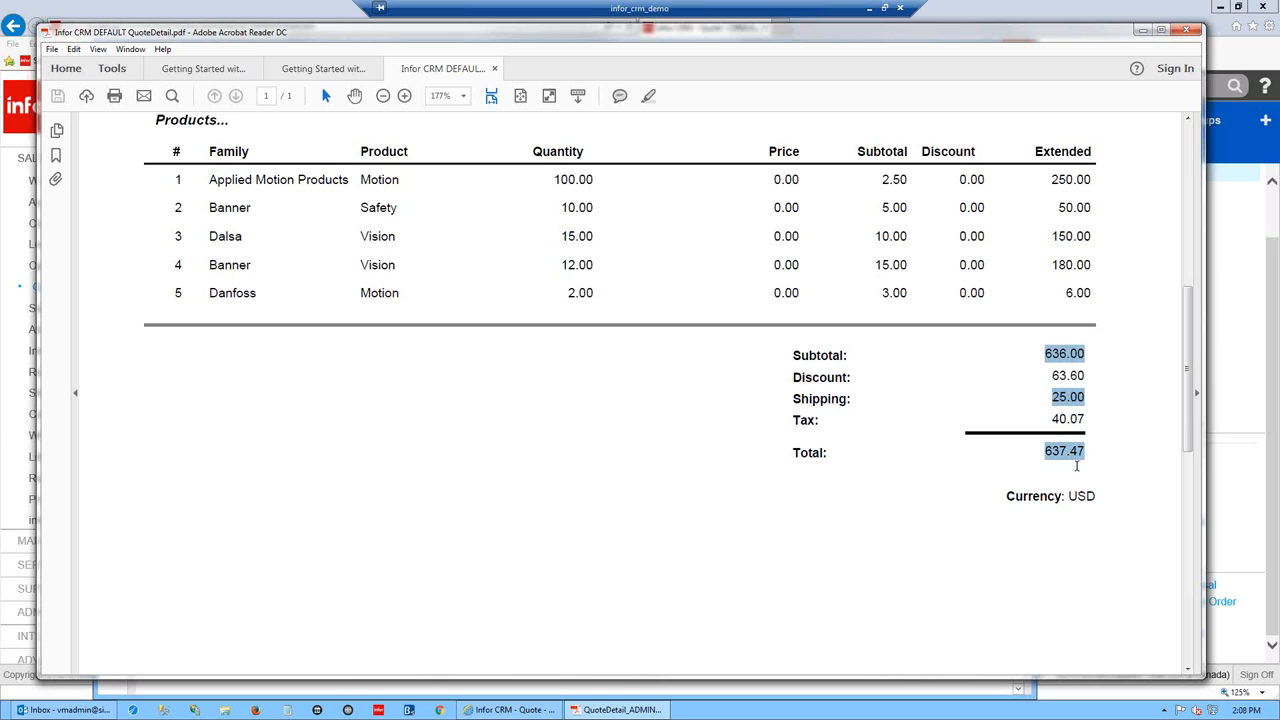
drag(1190, 421, 1183, 280)
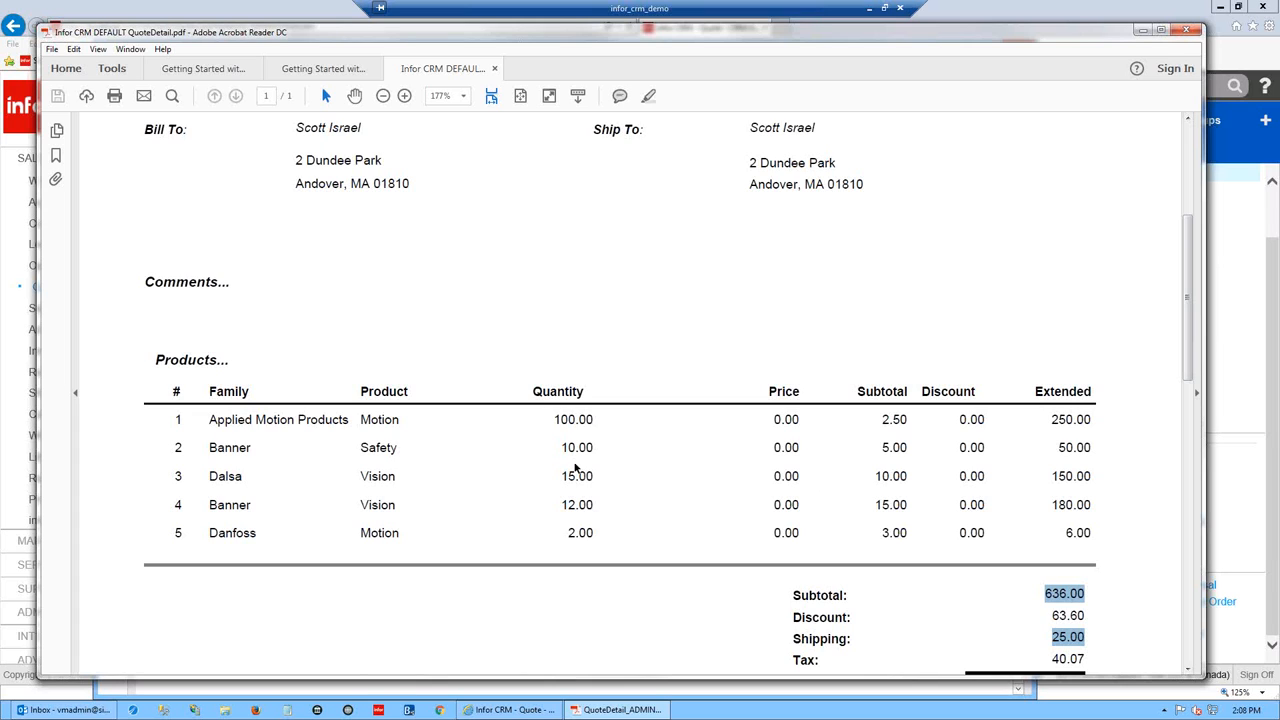
drag(1189, 290, 1190, 220)
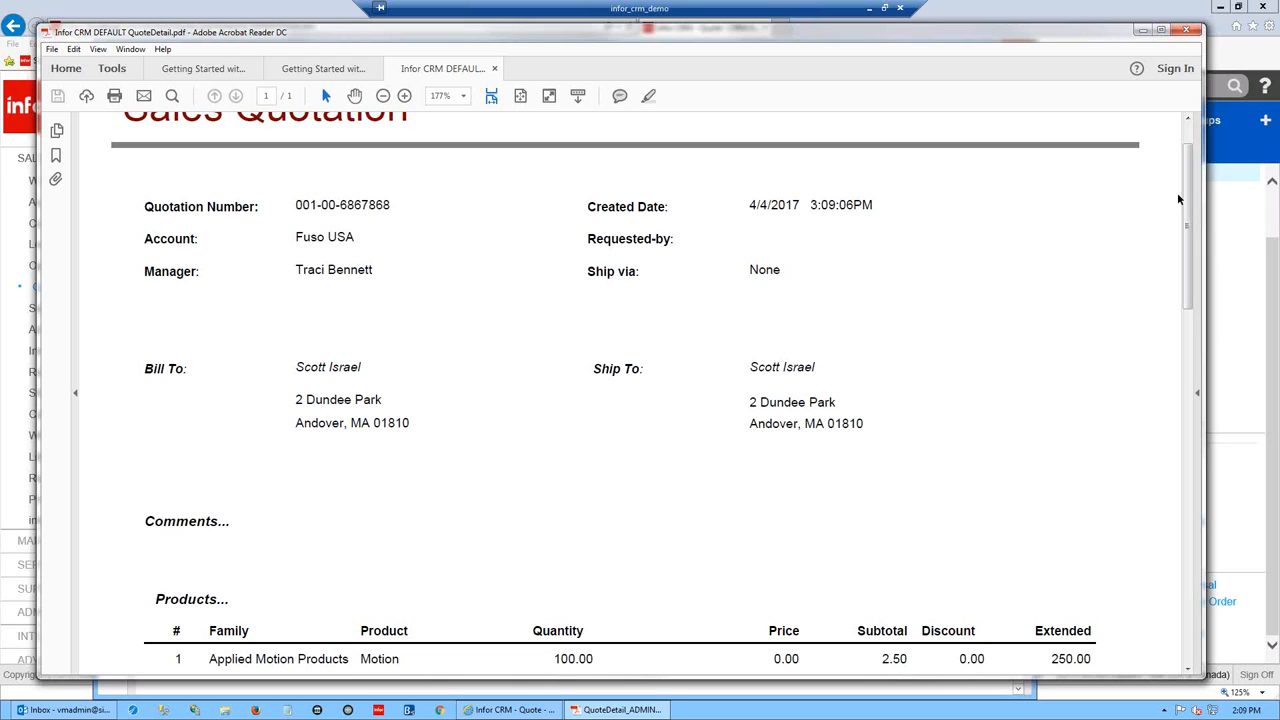
scroll(1188, 271, up, 1)
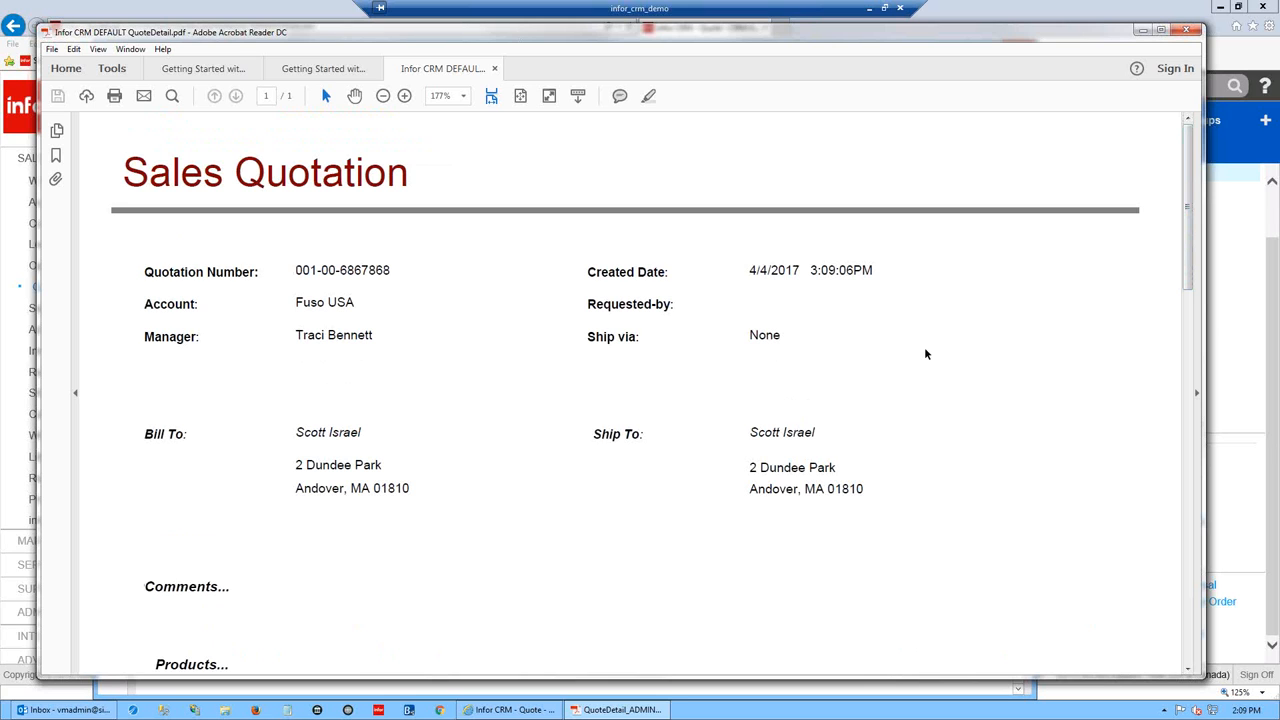
click(1143, 31)
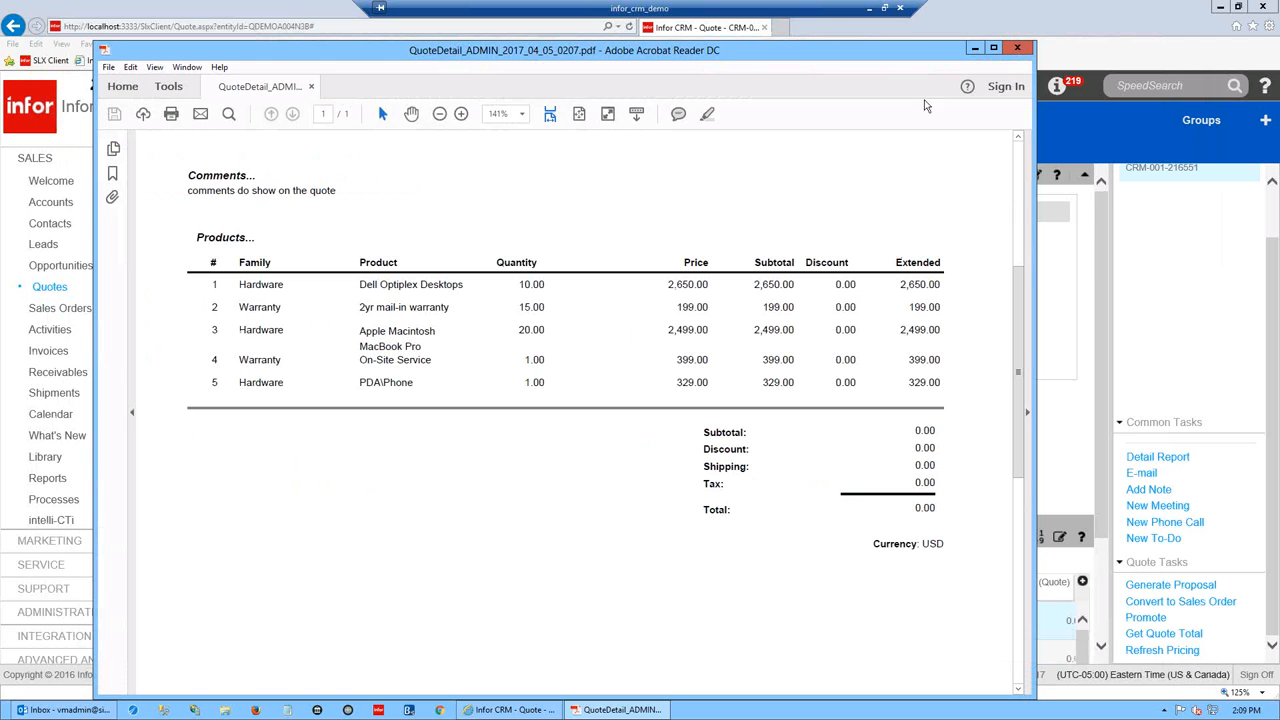
- Minimize the admin PDF and show the quote's attachments, listing the 62 KB QuoteDetail PDF
click(974, 50)
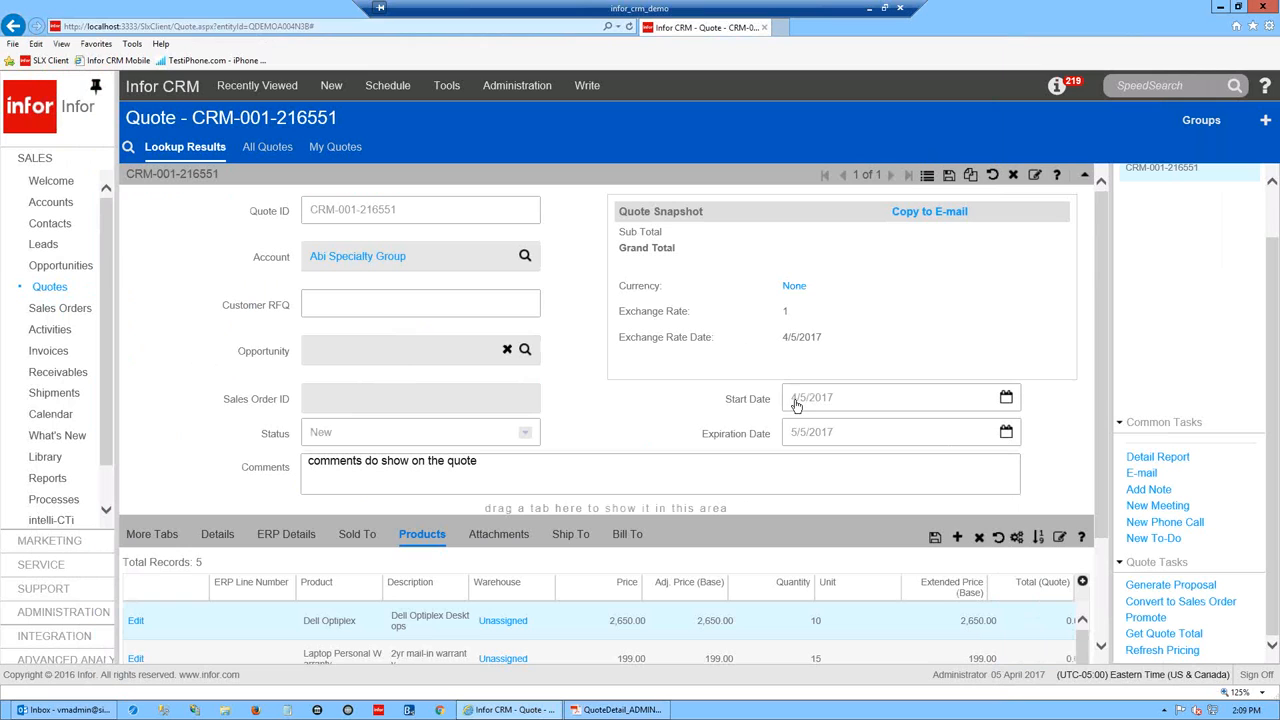
scroll(1103, 394, down, 1)
scroll(1103, 394, up, 1)
click(520, 549)
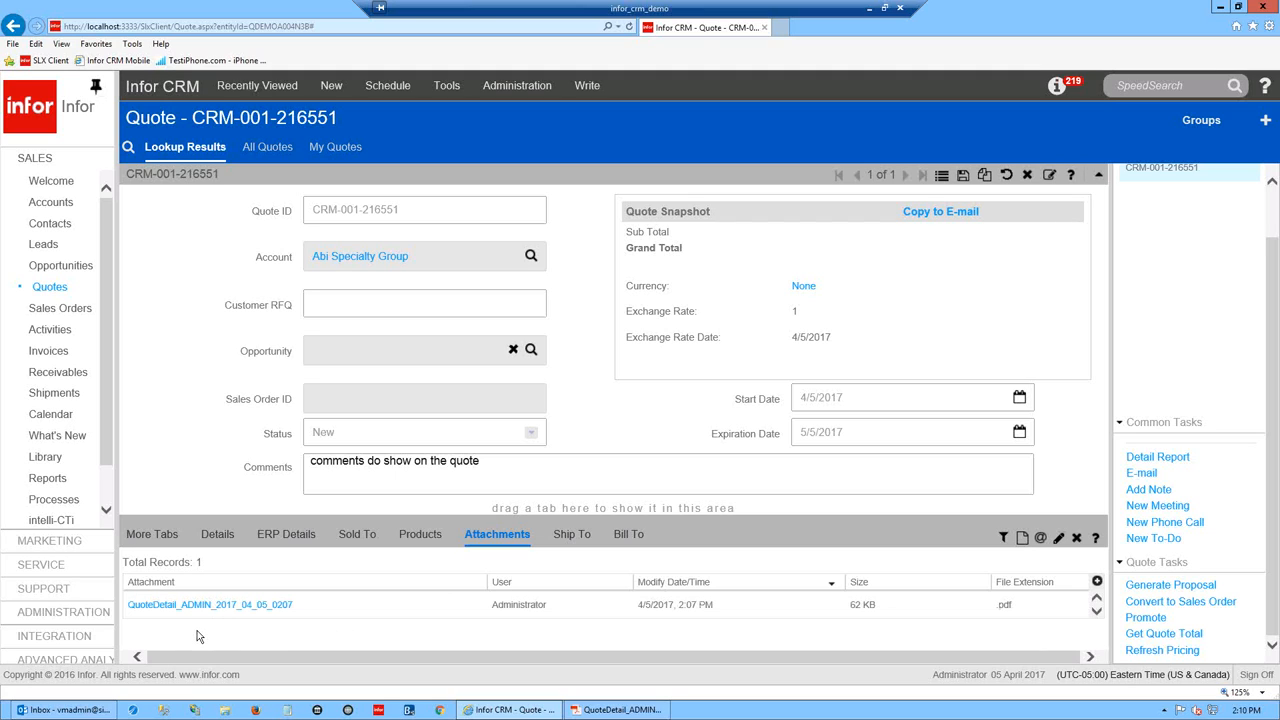
- Select the attached QuoteDetail PDF row, then sign off to reach Sign Off Complete
click(287, 608)
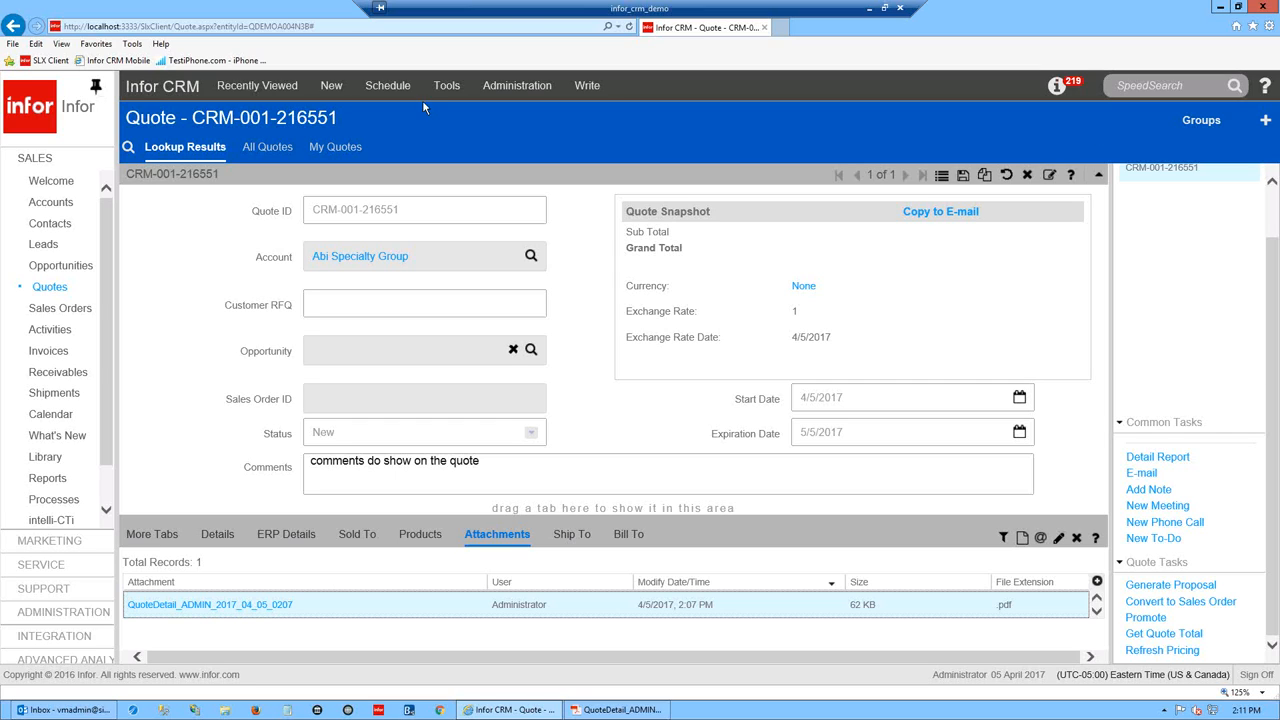
click(1247, 676)
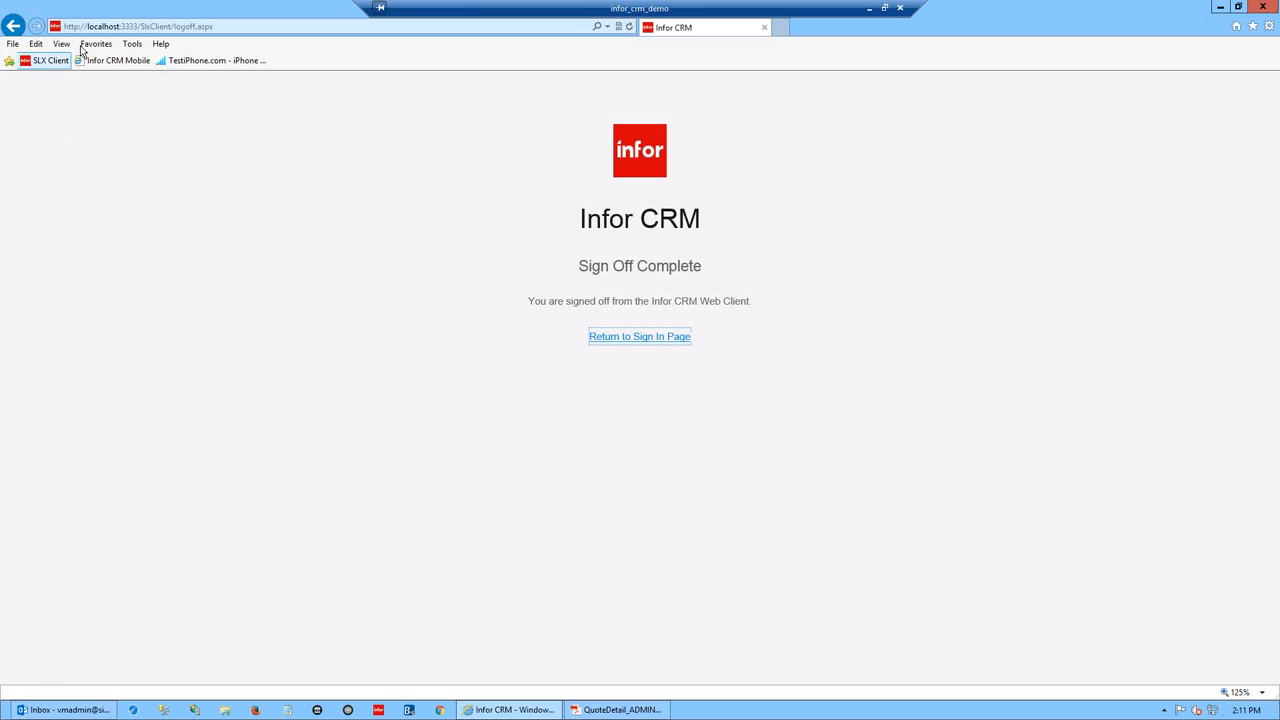
- Open the Infor CRM Mobile site in a narrowed window and enter the user ID and password
click(105, 61)
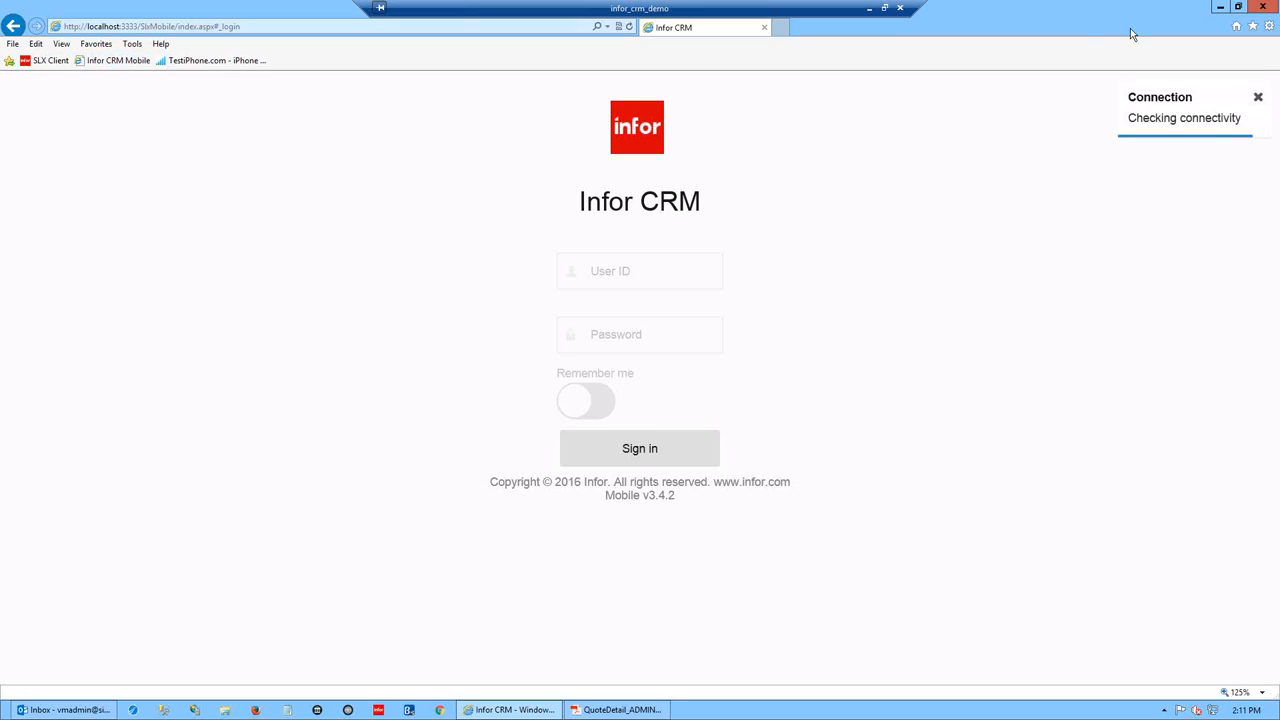
drag(1136, 18, 1110, 54)
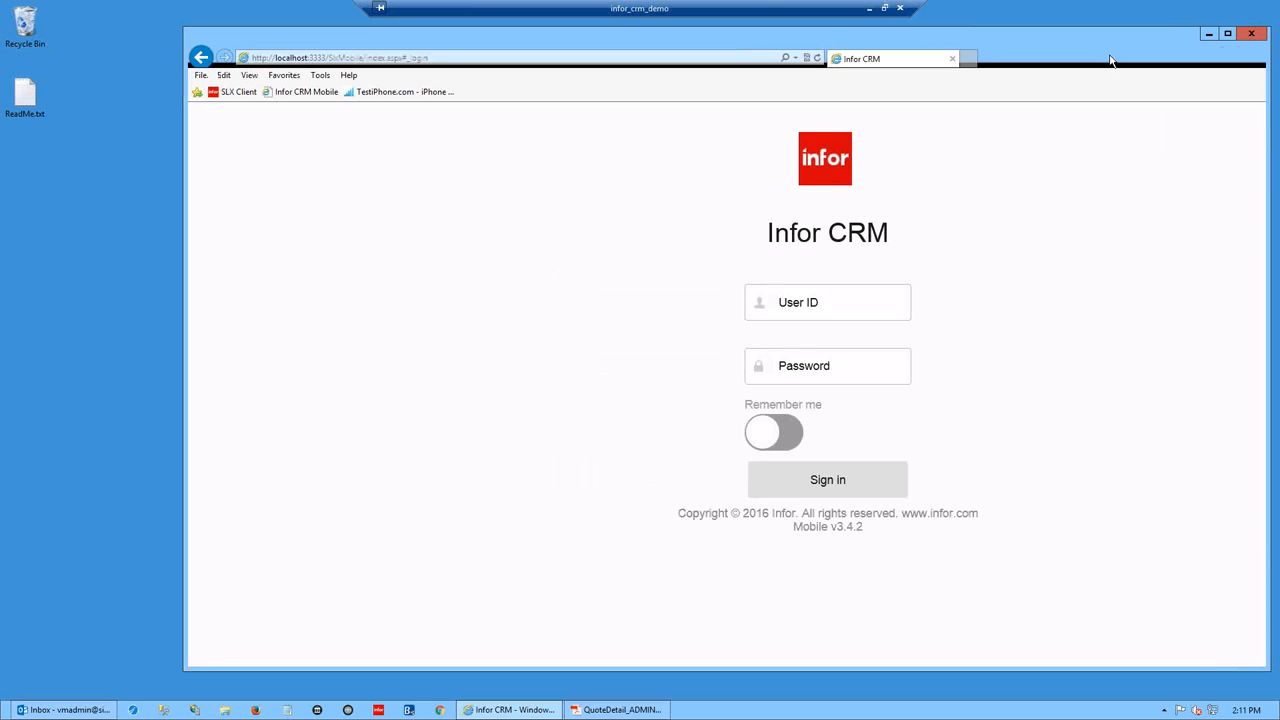
drag(1266, 376, 728, 358)
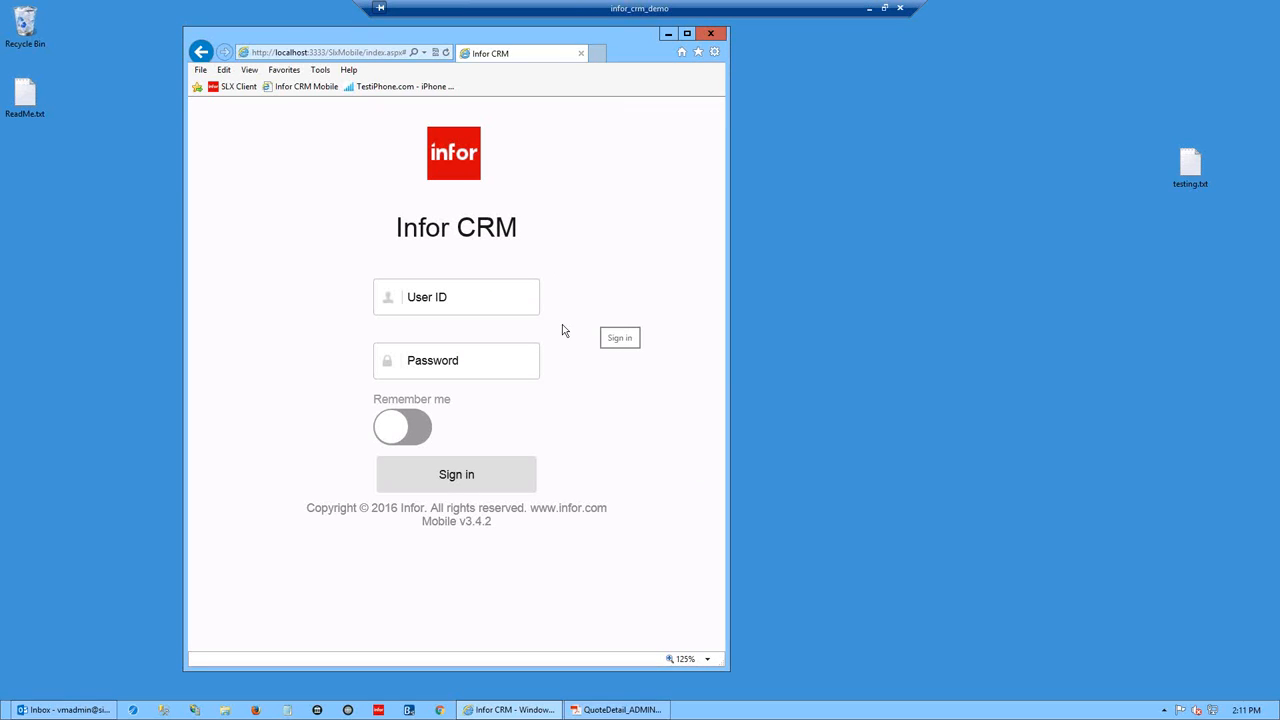
click(447, 301)
text(admin)
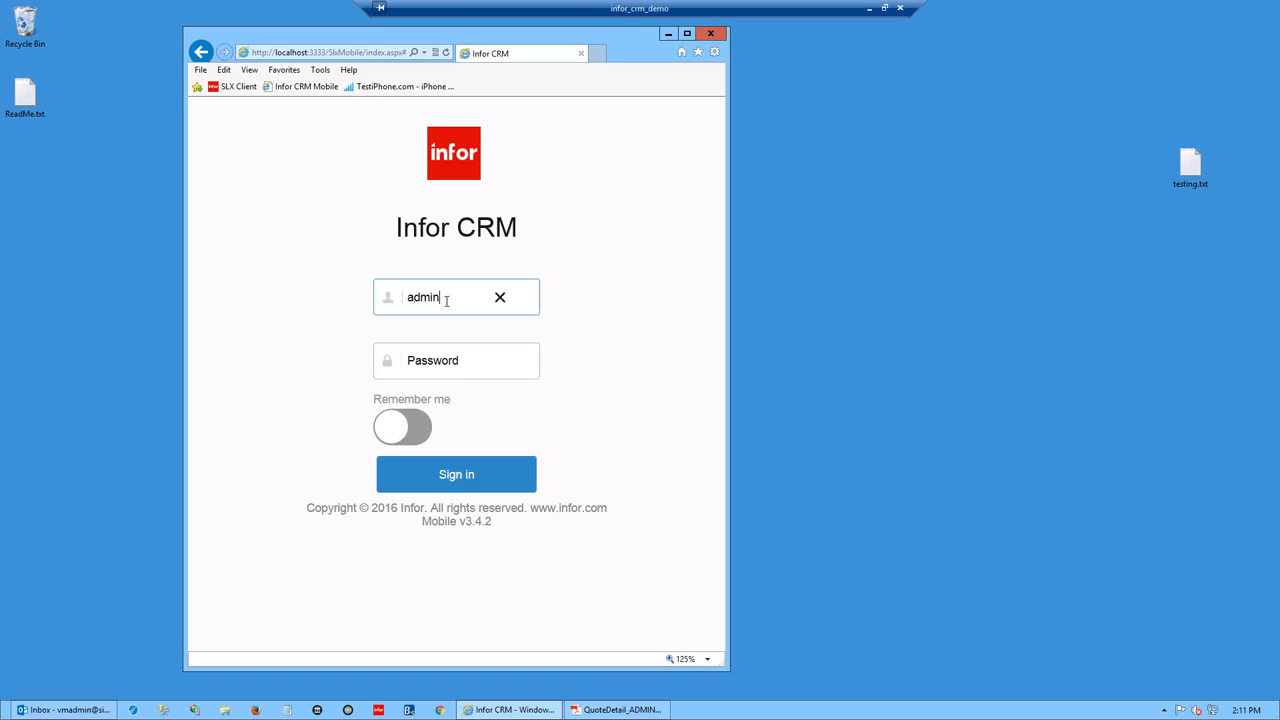
key(Tab)
text(password)
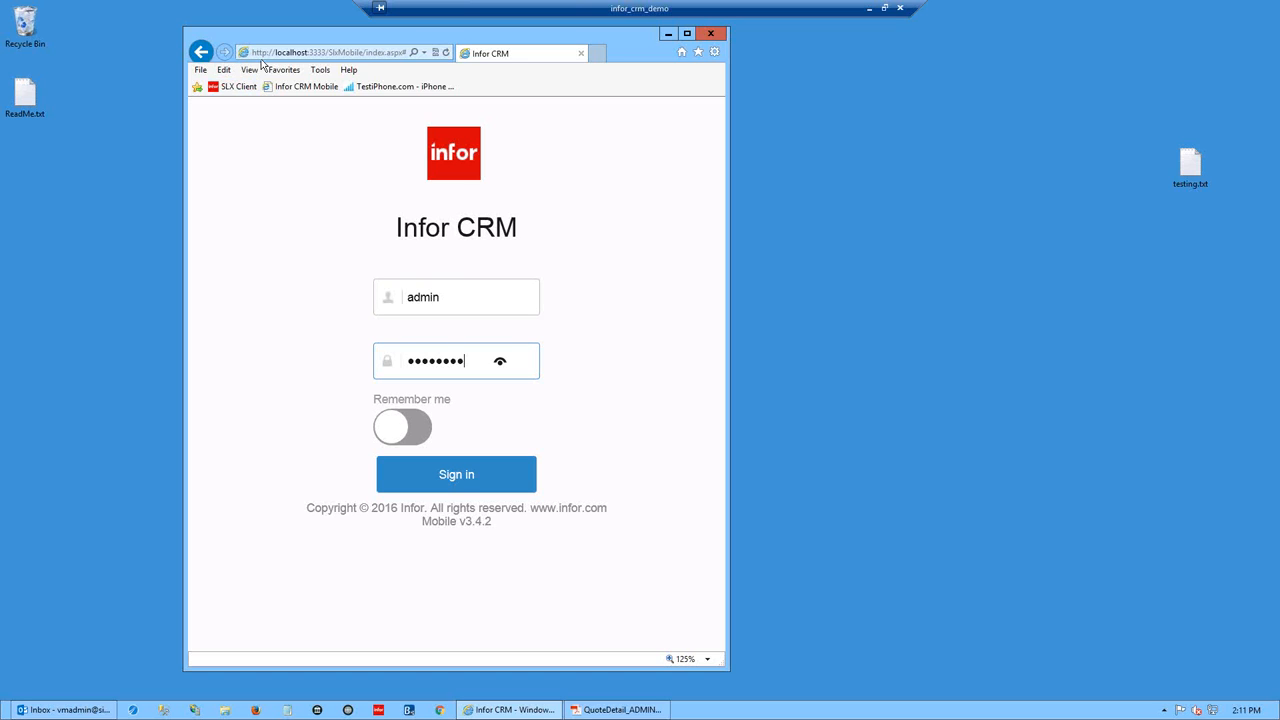
- Inspect the SlxMobile part of the web address, then narrow the browser back to phone width
drag(745, 95, 1098, 90)
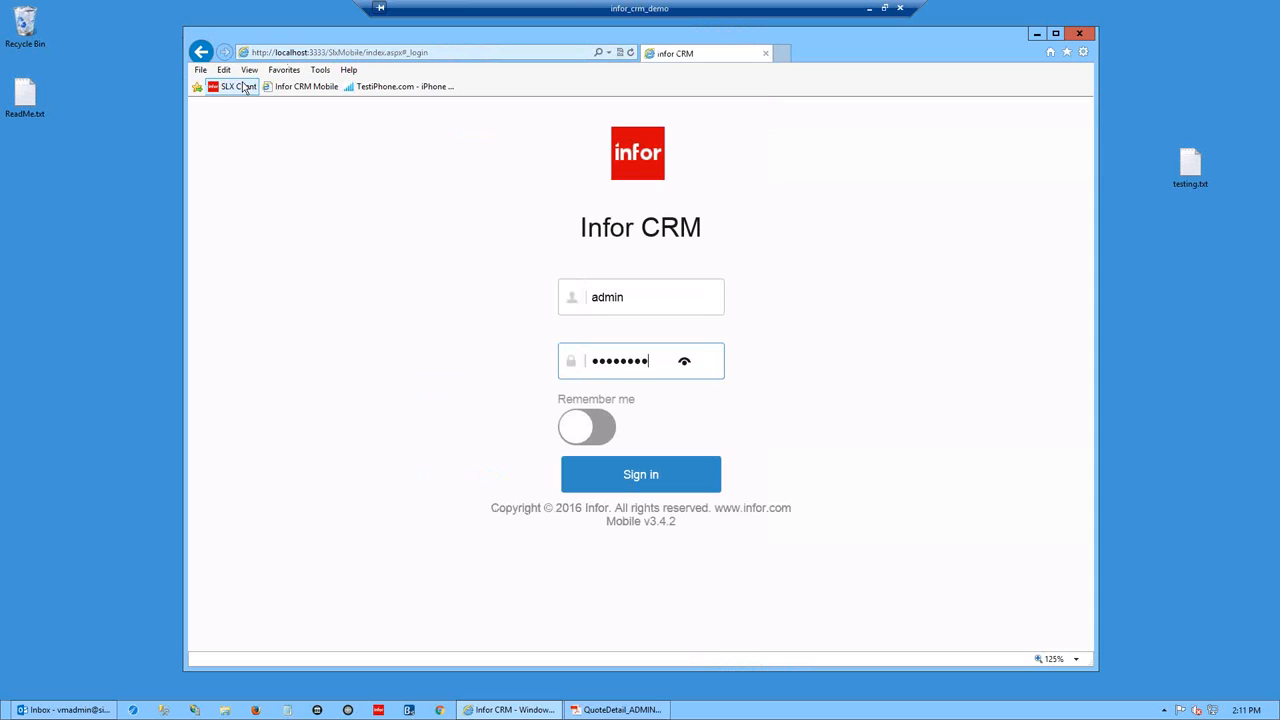
click(328, 53)
click(328, 53)
drag(328, 53, 364, 52)
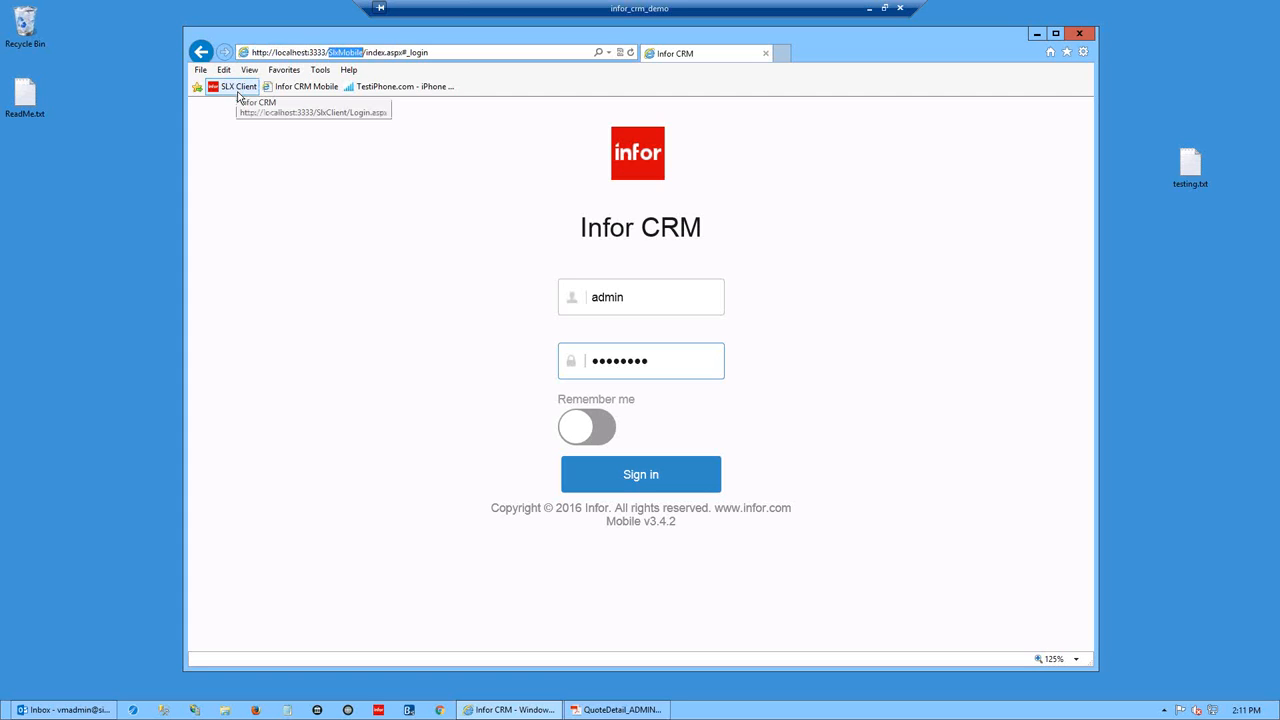
key(End)
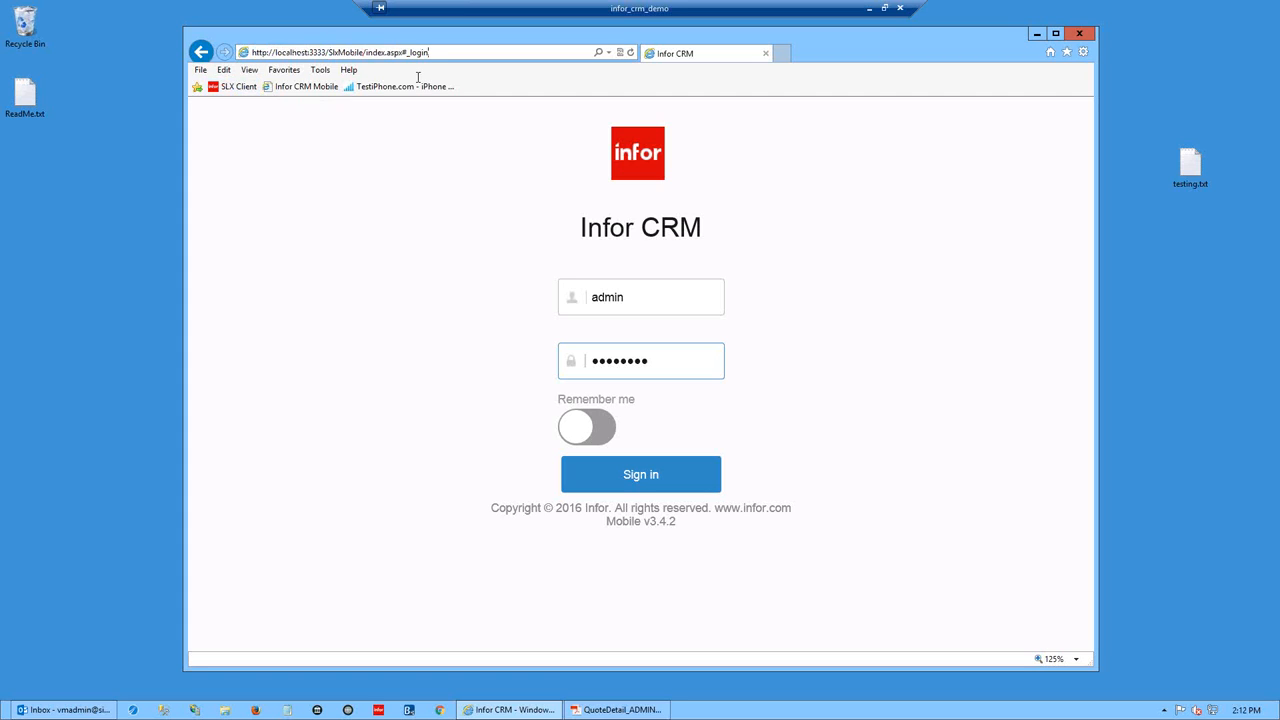
drag(1100, 199, 751, 199)
drag(753, 220, 683, 220)
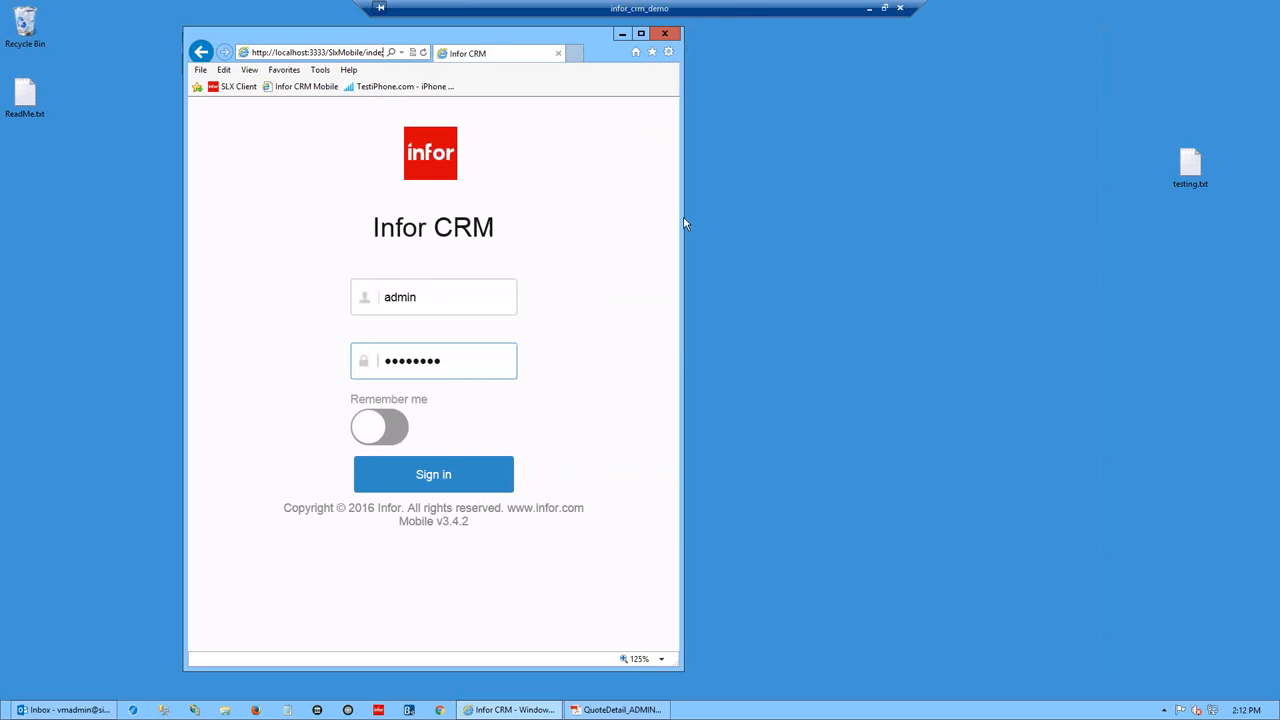
- Sign in, go to All Accounts through the navigation menu, and show its groups, layouts and KPI options
click(449, 479)
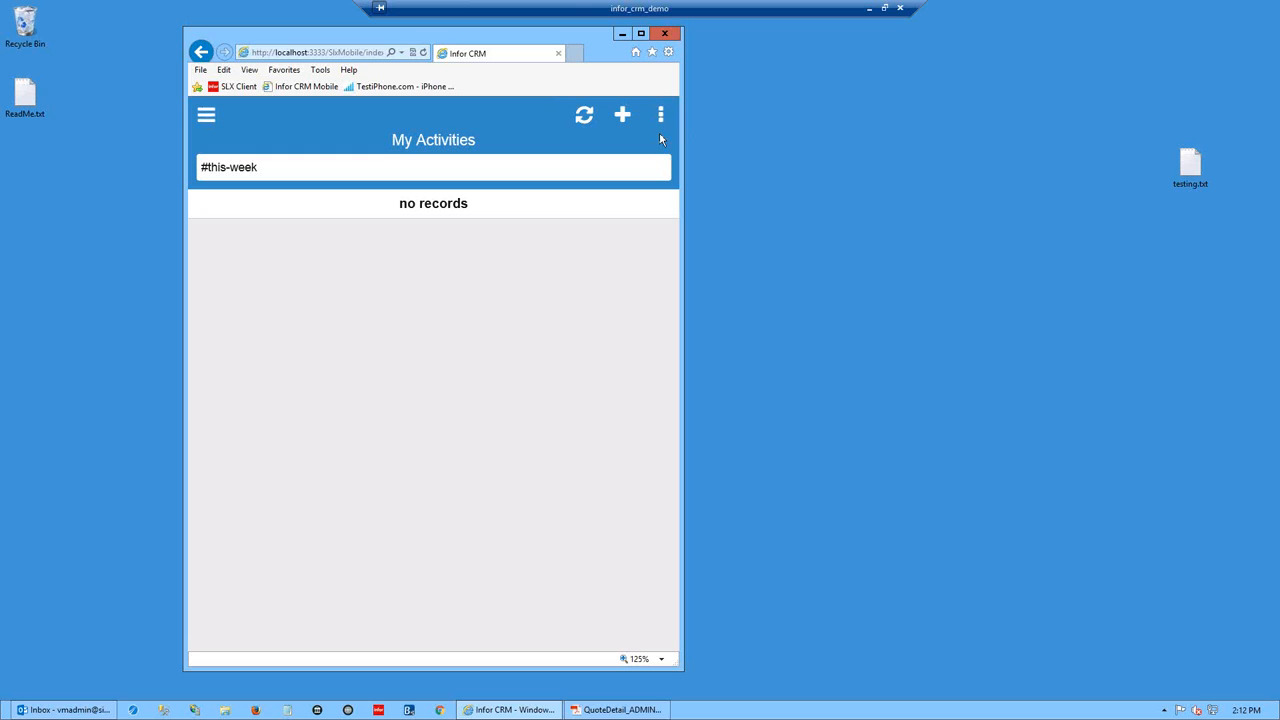
click(207, 117)
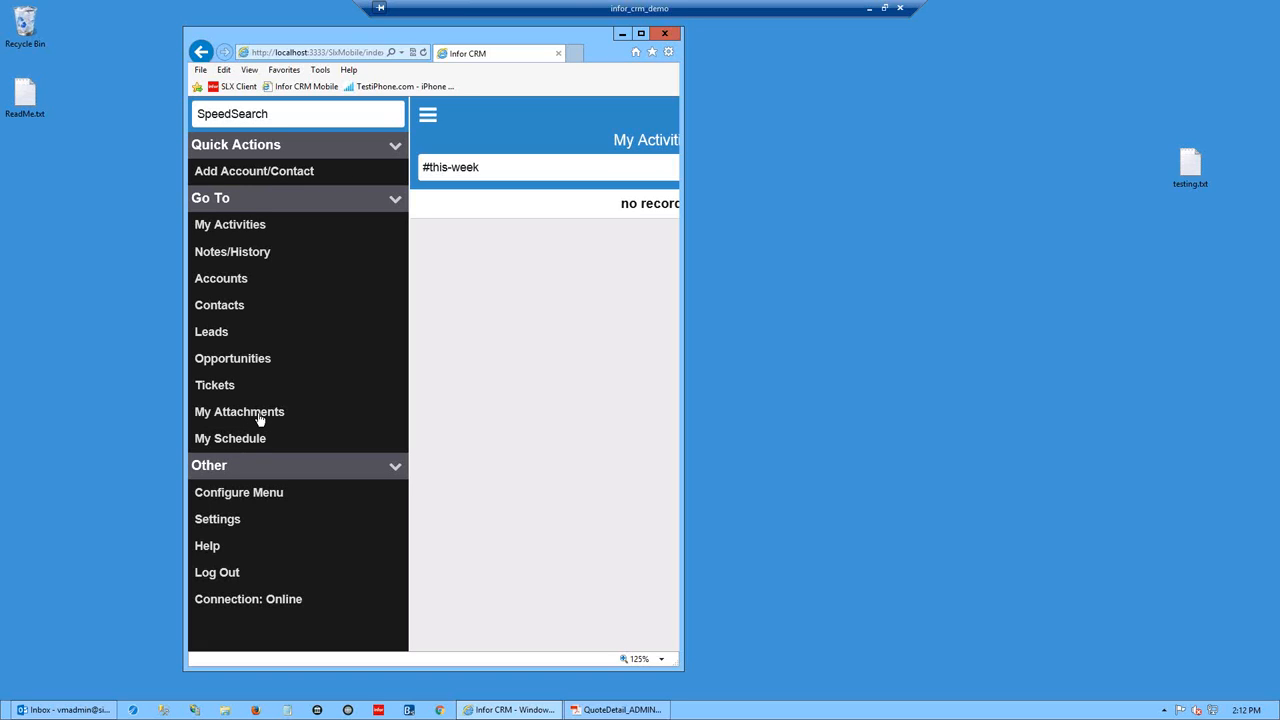
click(220, 282)
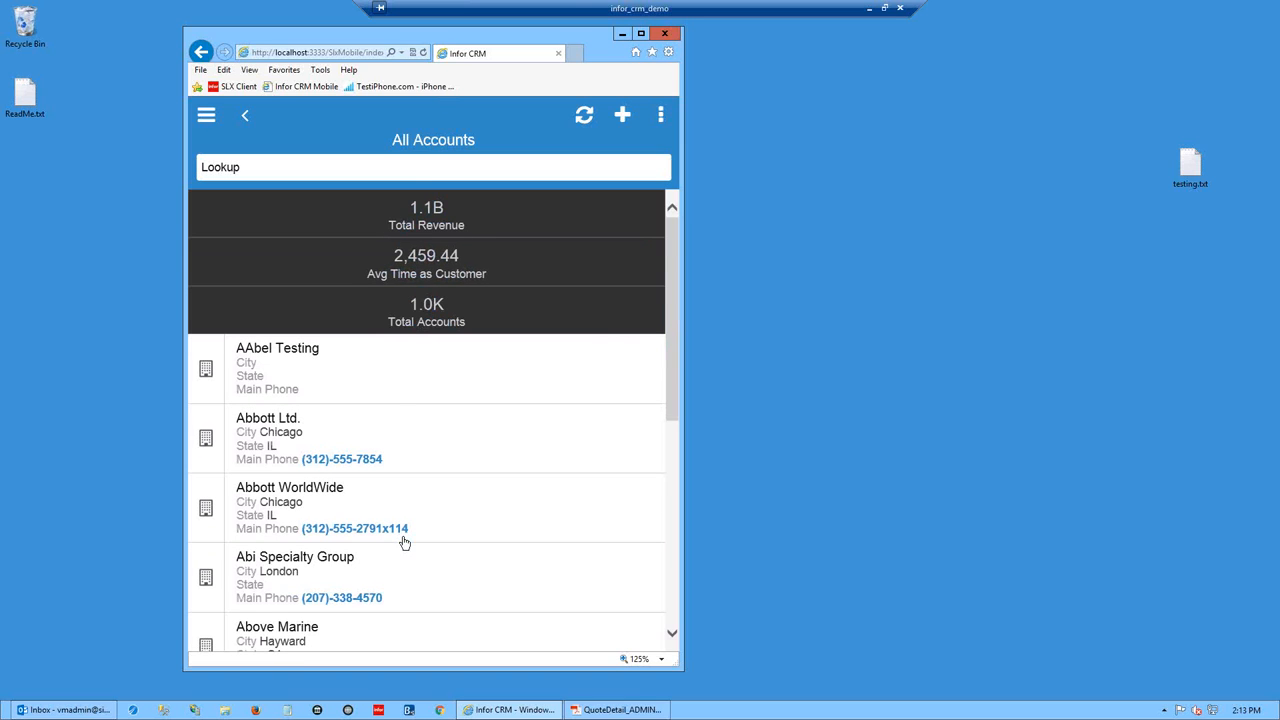
click(661, 118)
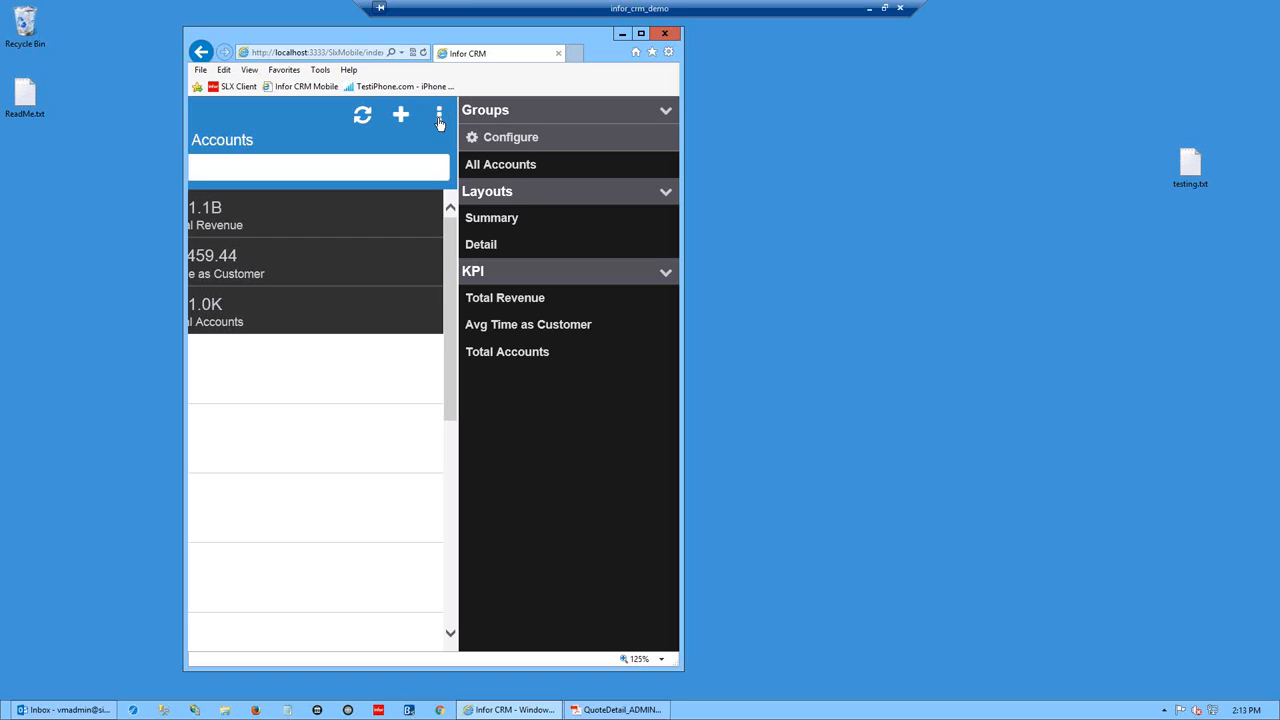
- Check My Accounts, MN Customers and Latest Accounts in Groups Lookup, confirm, and show the Groups list
click(520, 142)
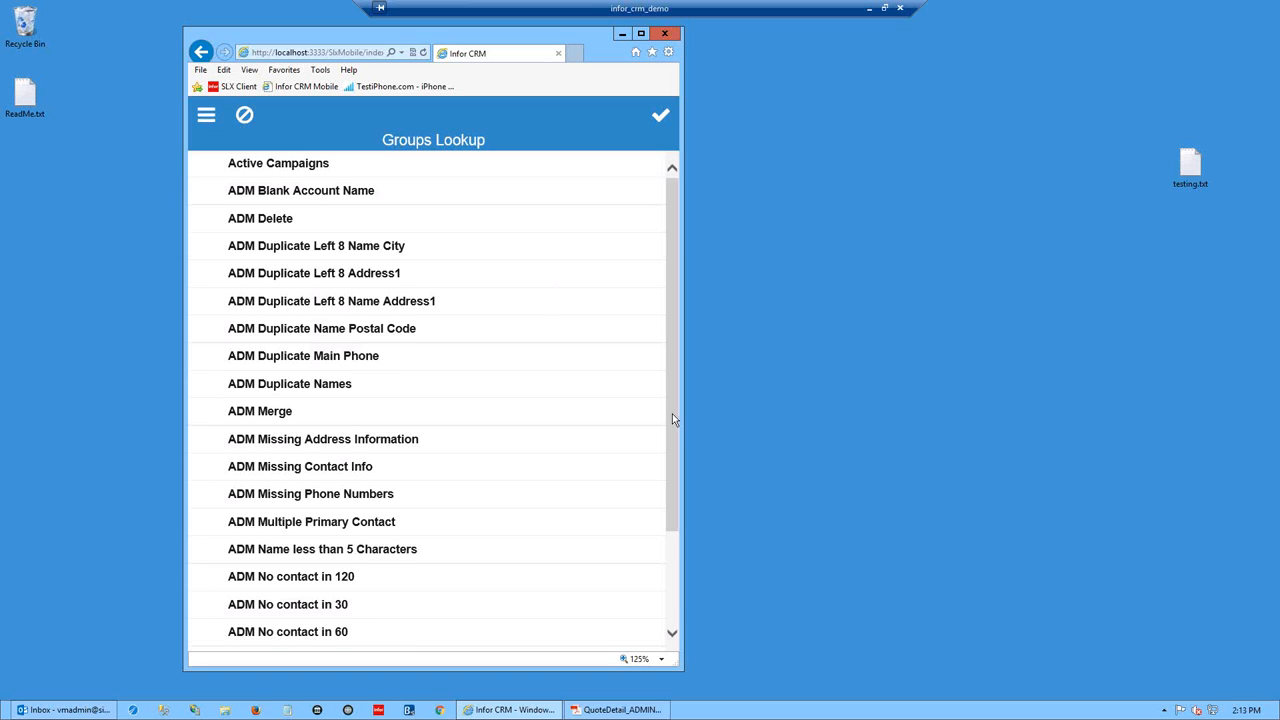
scroll(660, 540, down, 3)
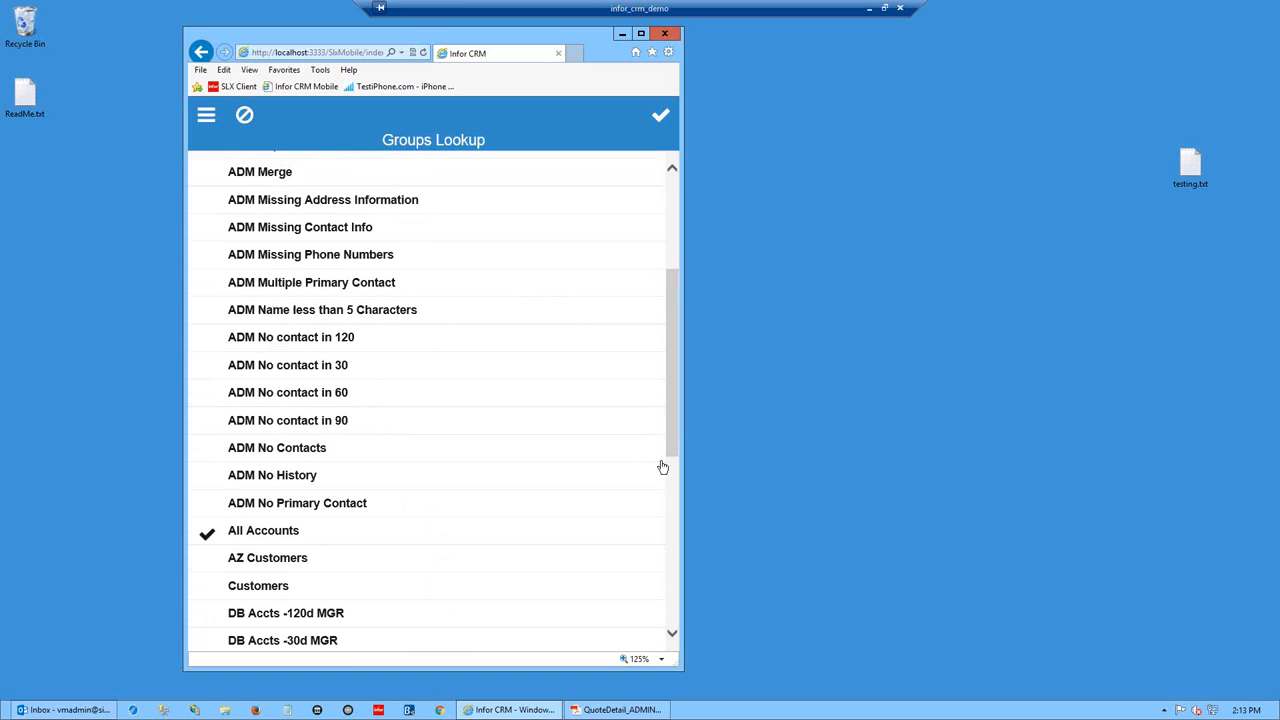
drag(674, 440, 677, 517)
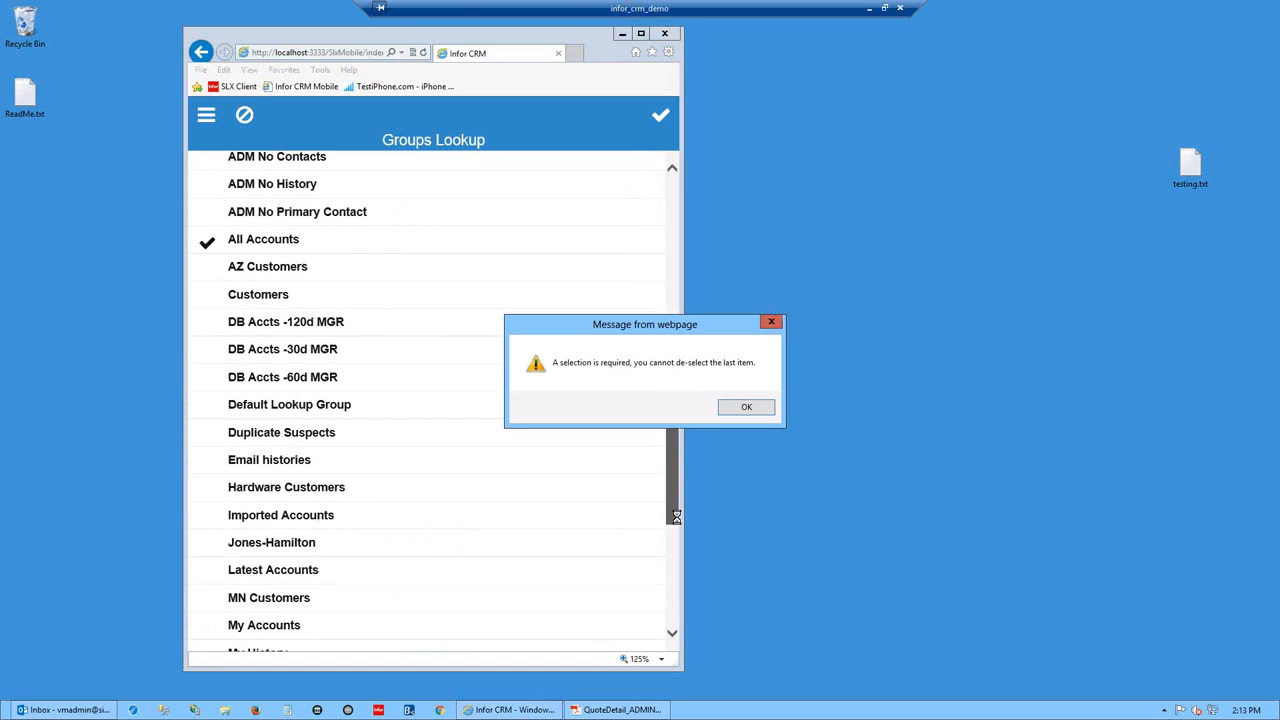
click(746, 407)
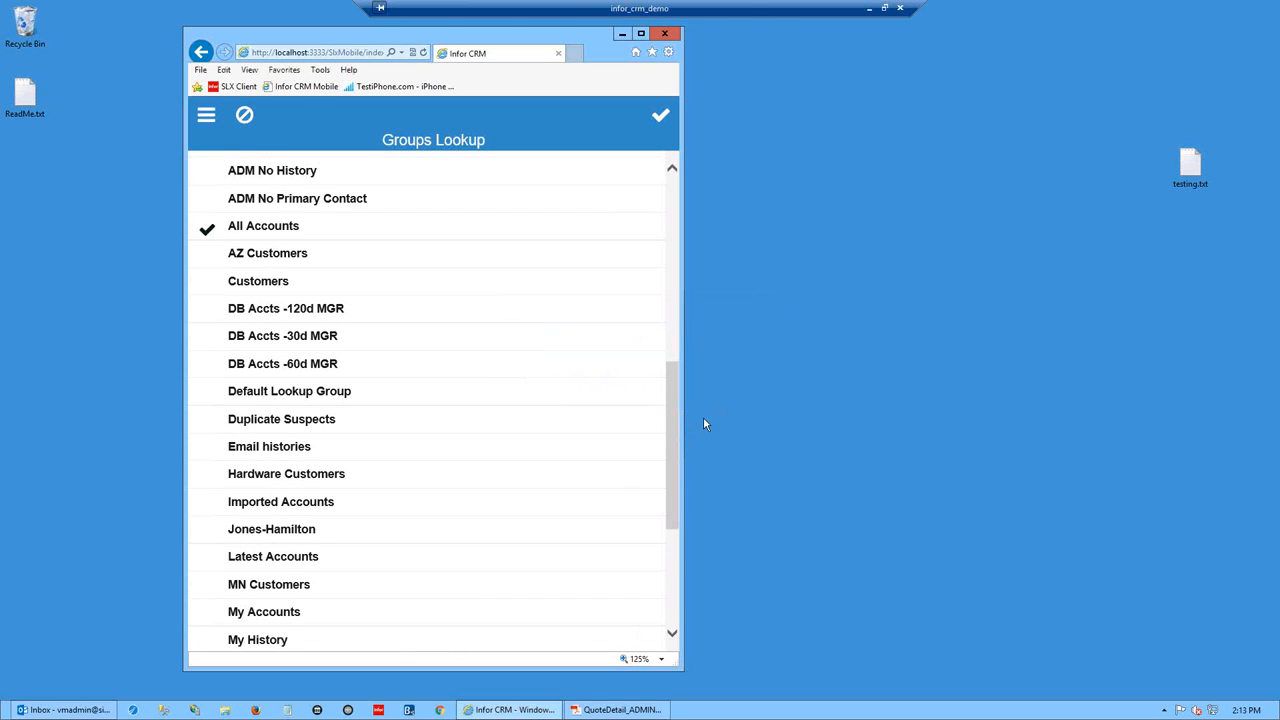
drag(673, 398, 678, 435)
click(207, 505)
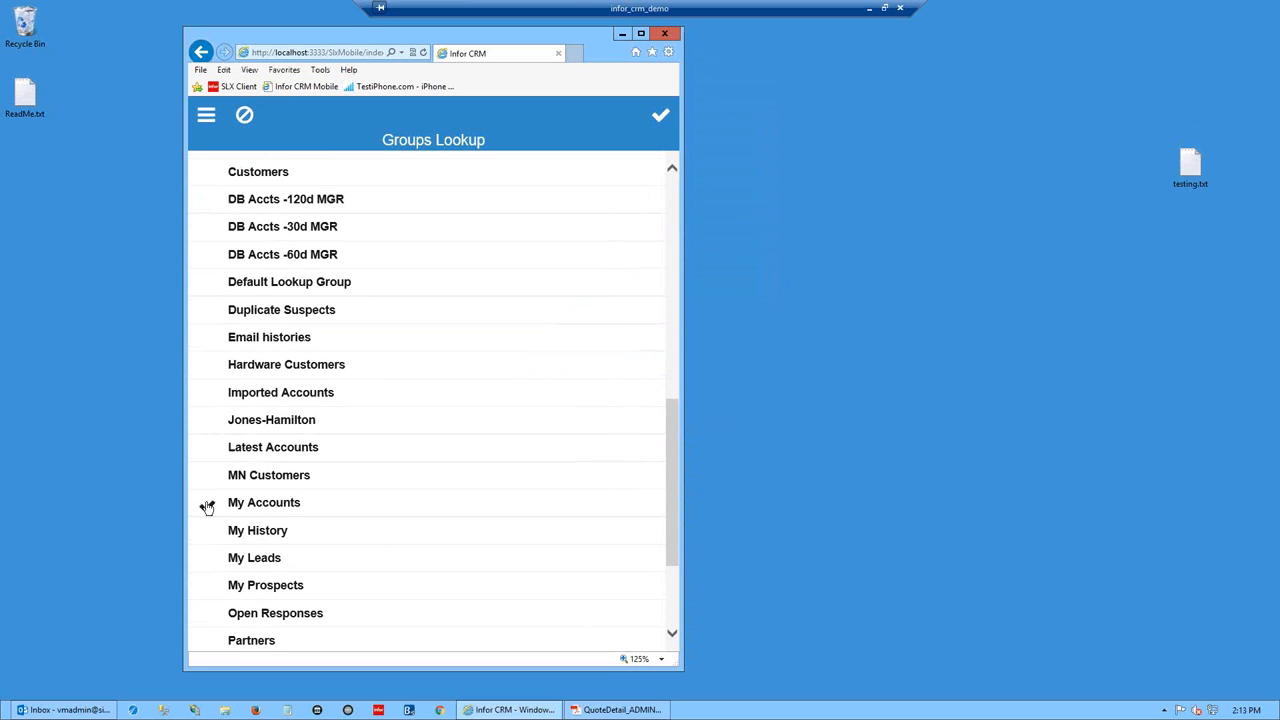
click(207, 479)
click(206, 452)
click(662, 118)
click(661, 116)
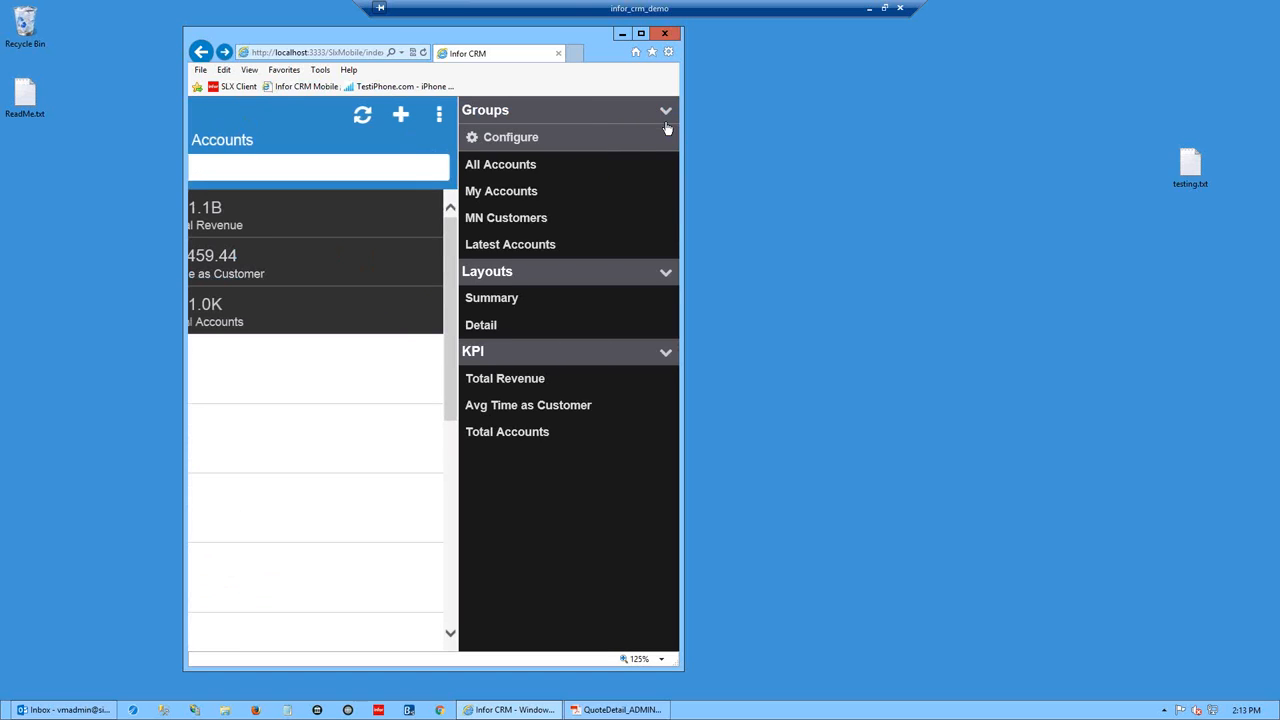
- Open Clayco Manufacturing from MN Customers and view its Financial Snapshot showing 0 revenue and profit
click(498, 219)
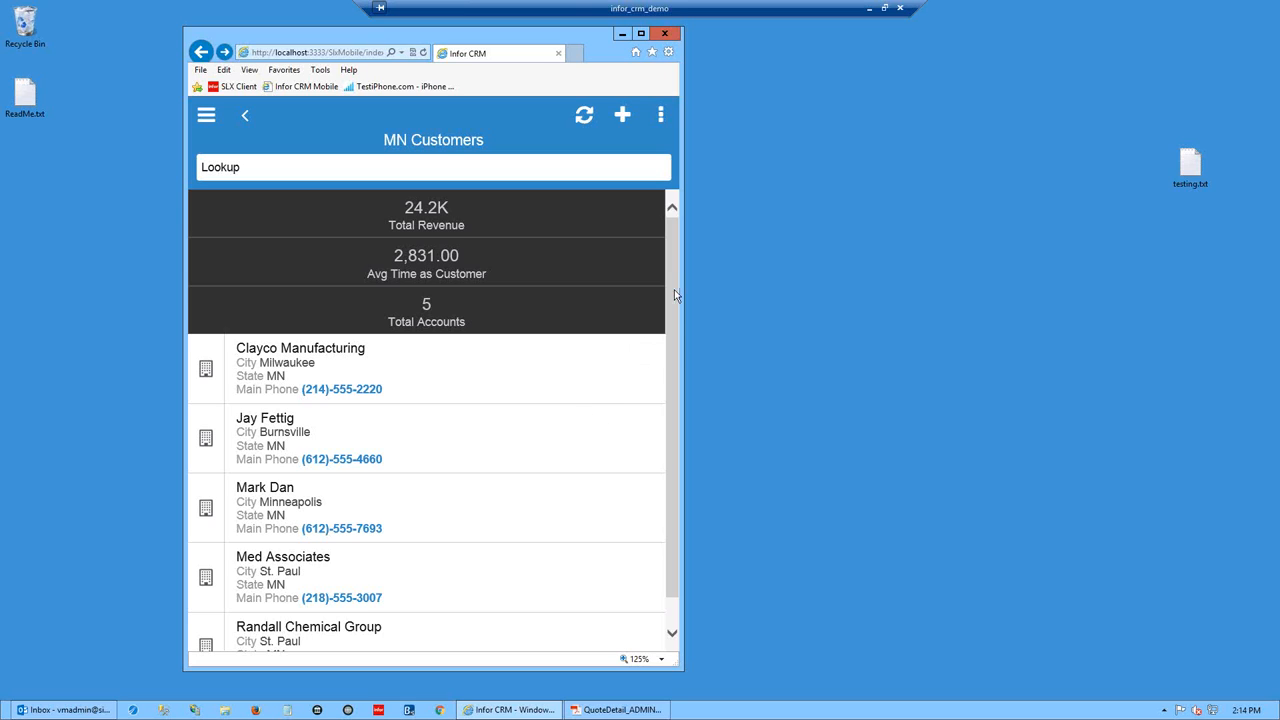
drag(674, 311, 675, 340)
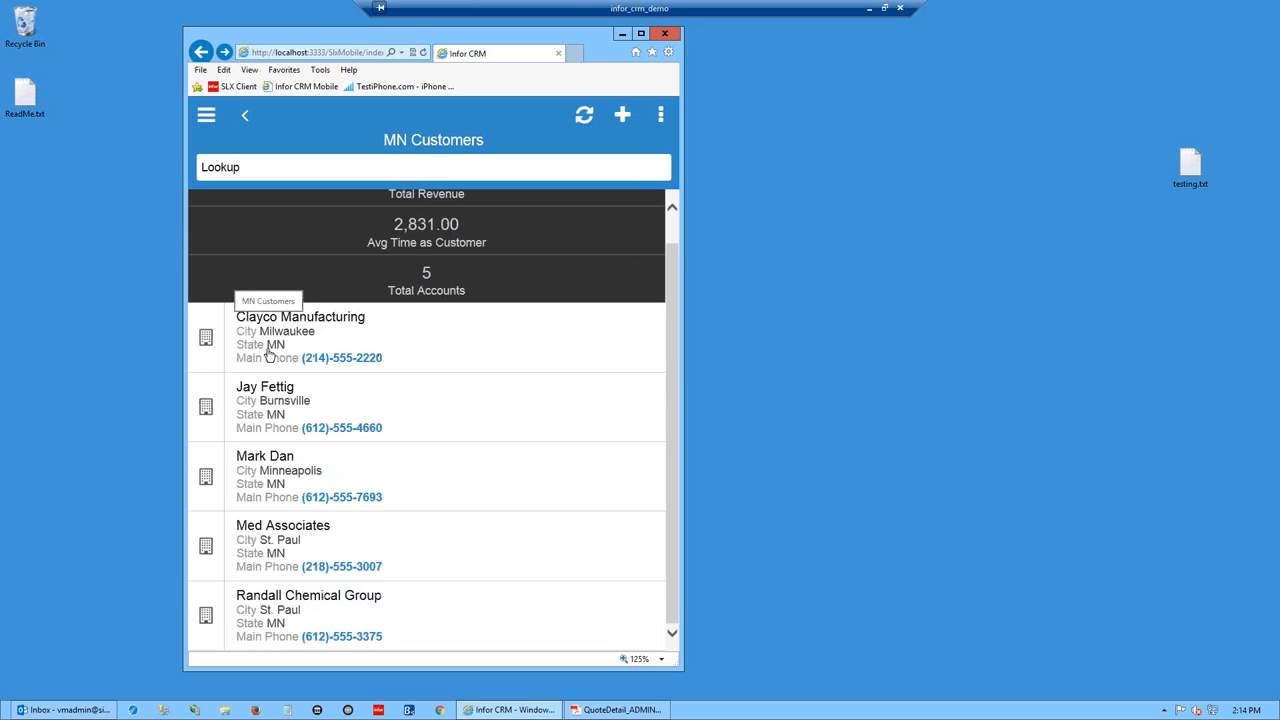
click(205, 339)
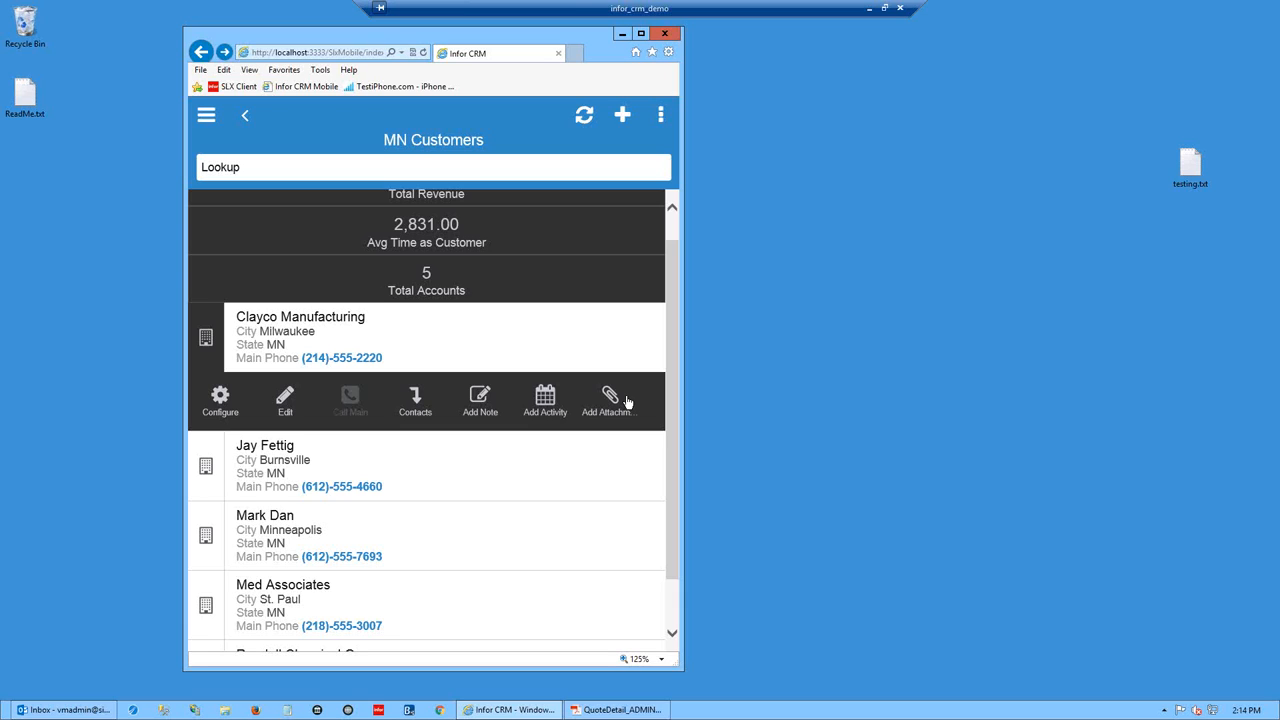
click(332, 331)
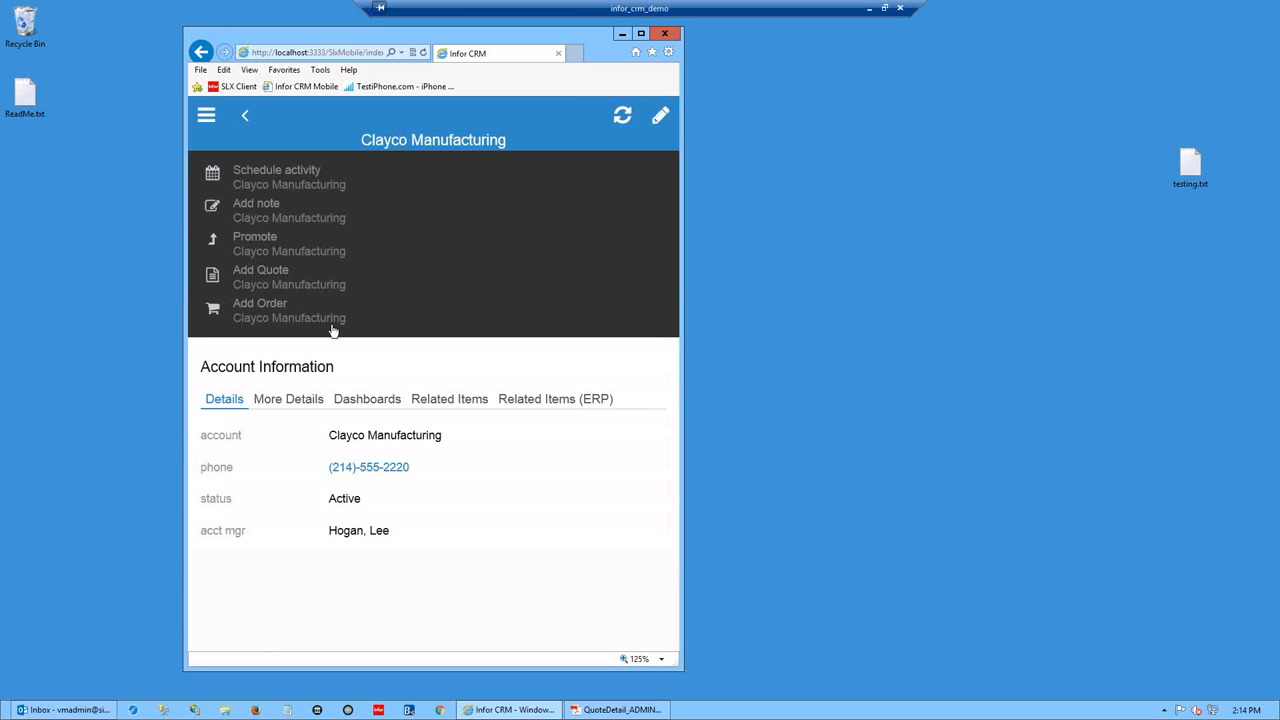
click(281, 402)
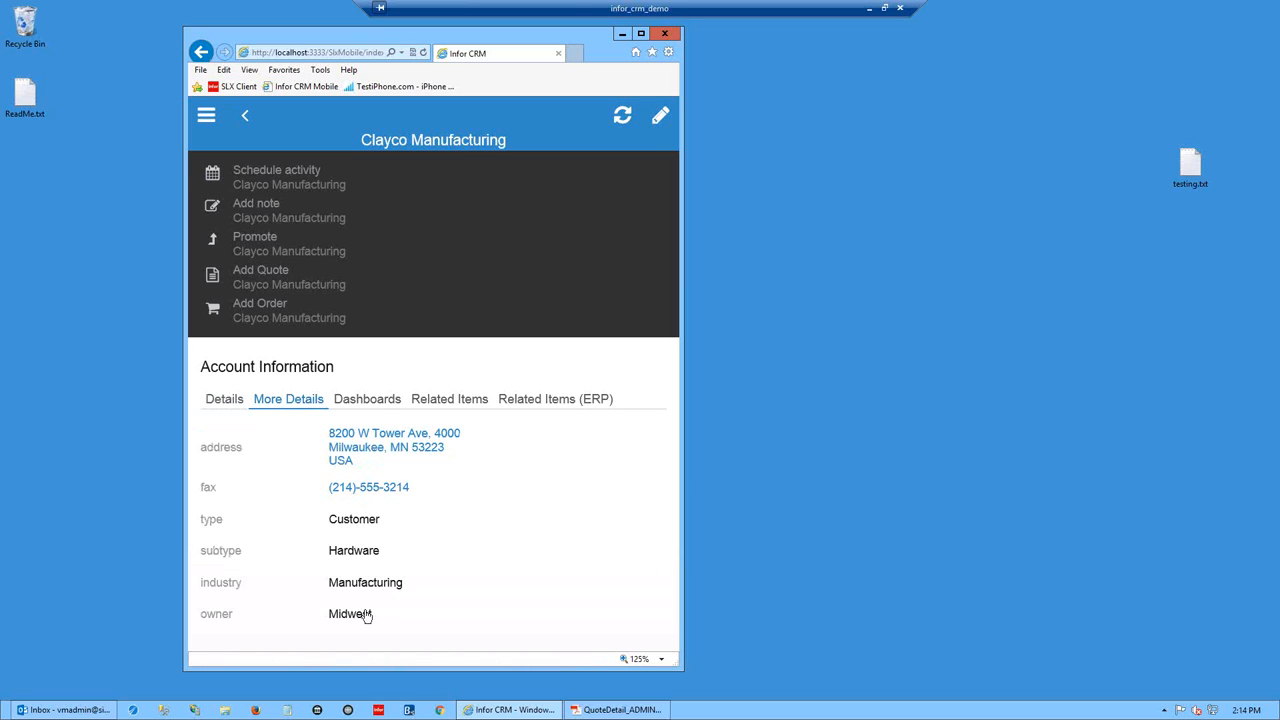
click(377, 401)
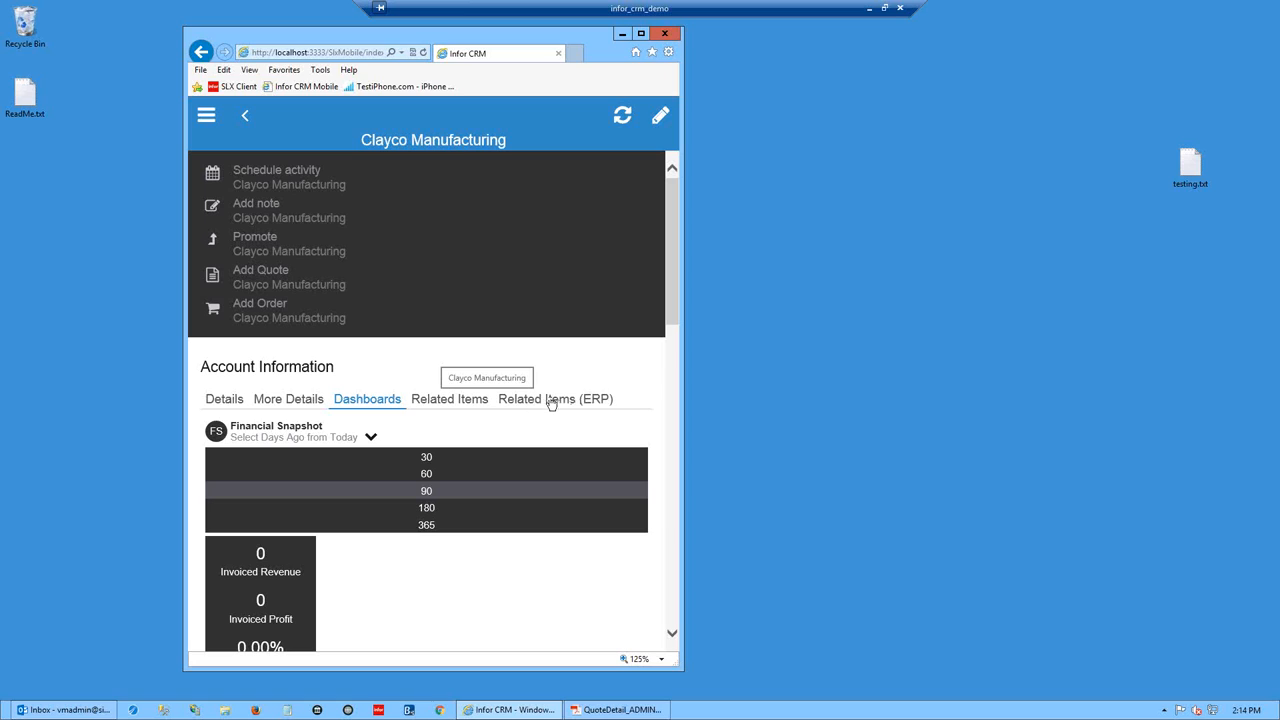
- Show Clayco Manufacturing's Related Items: 1 activity, 1 contact, 1 opportunity, 0 tickets, 1 address
click(462, 404)
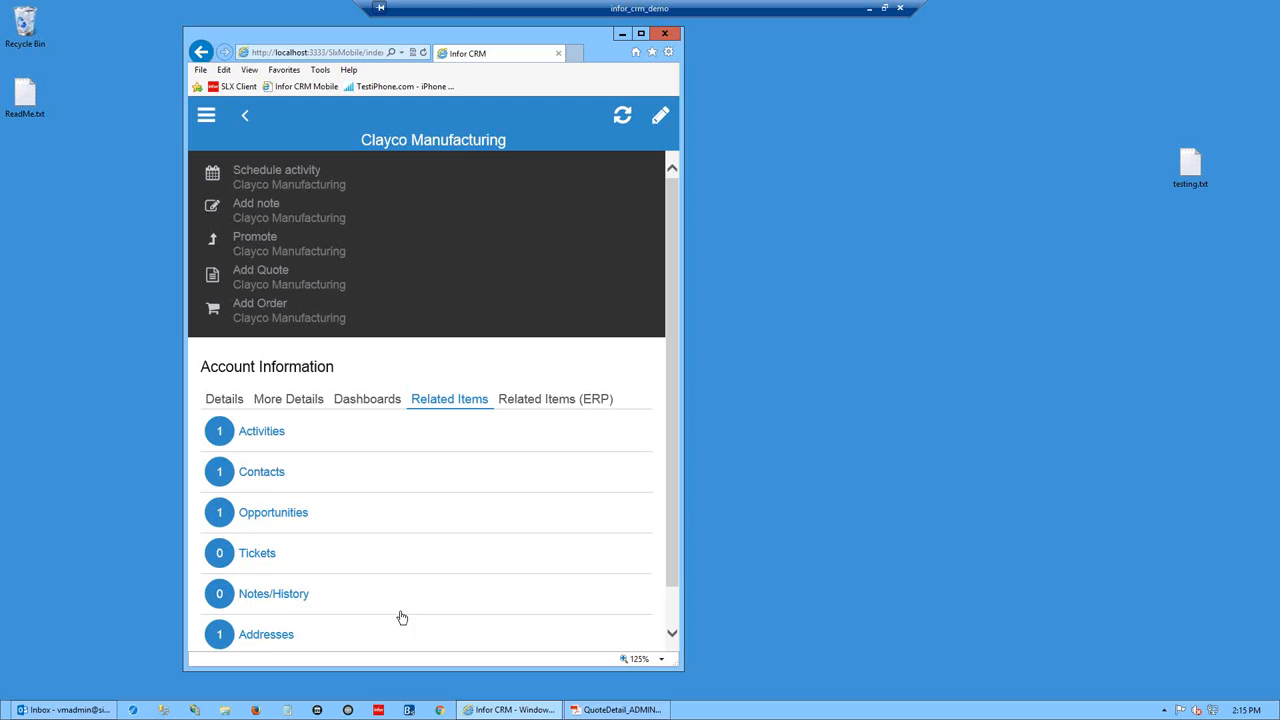
- Open Clayco Manufacturing's contacts list, showing its single Manufacturing Manager contact
click(261, 478)
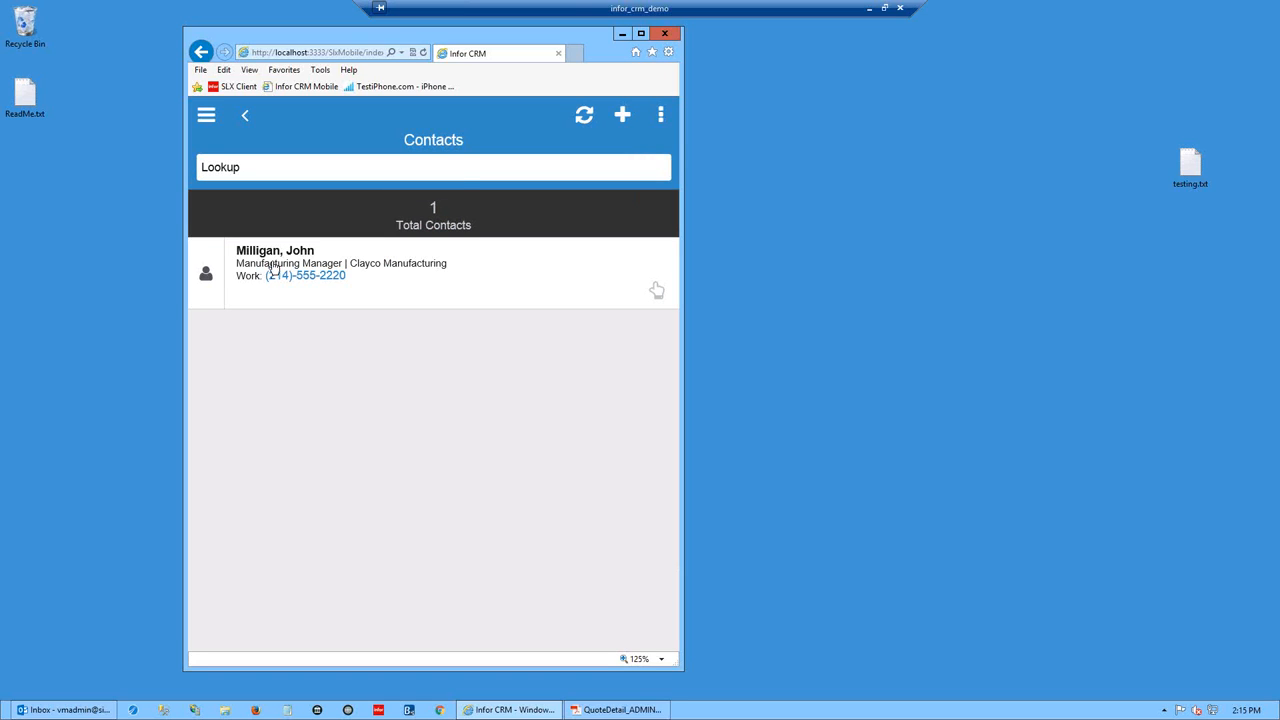
- Open the Manufacturing Manager contact's detail page with its work phone number
click(205, 275)
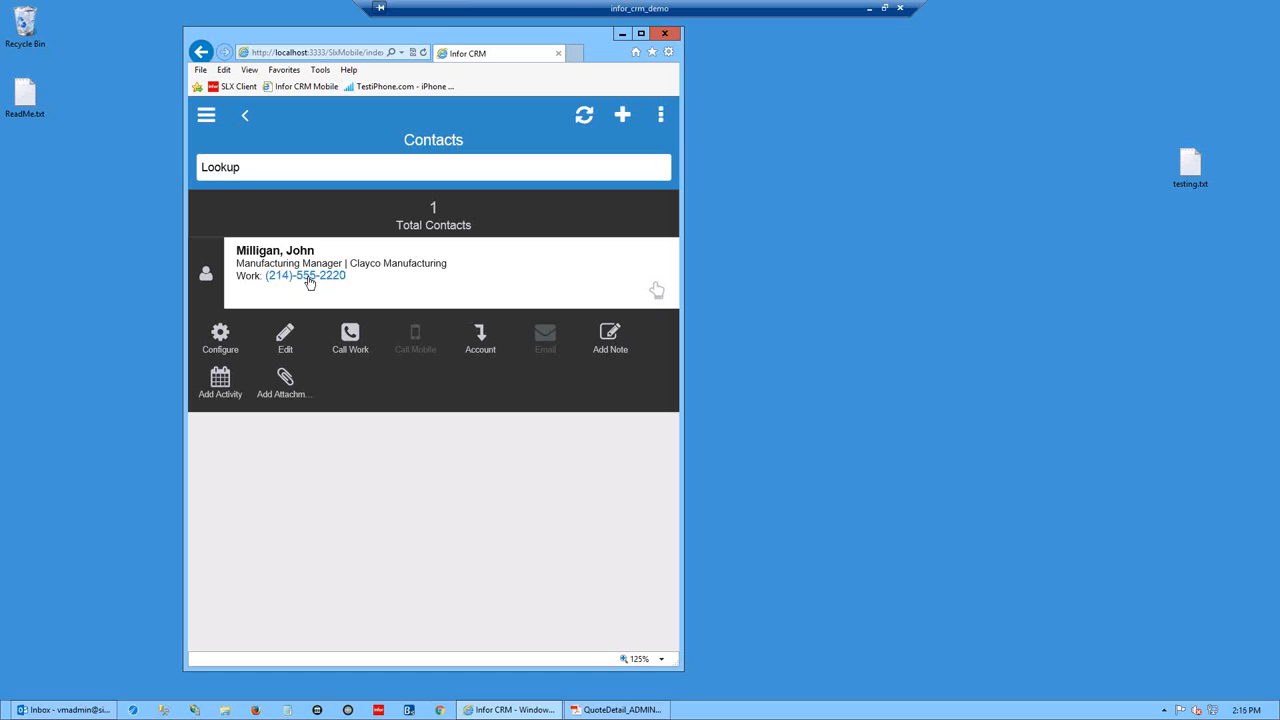
click(453, 258)
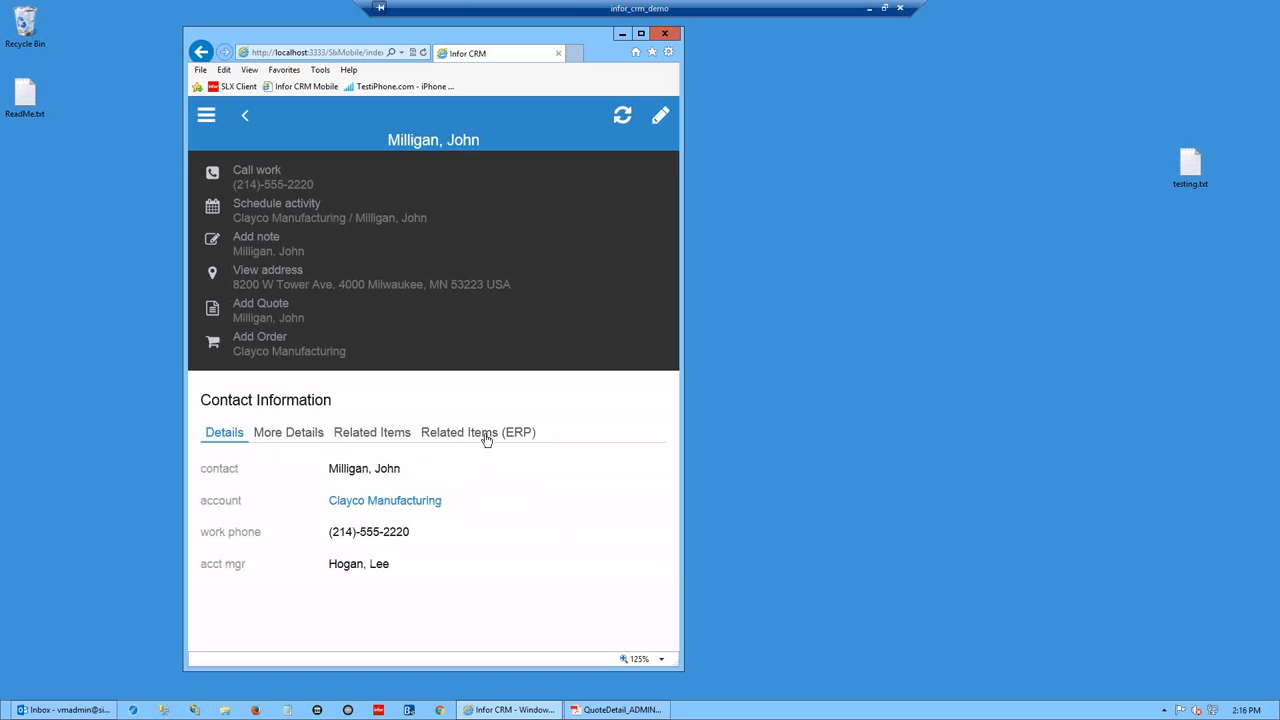
- Review the contact's Related Items and More Details, then go to the empty #this-week My Activities
click(363, 441)
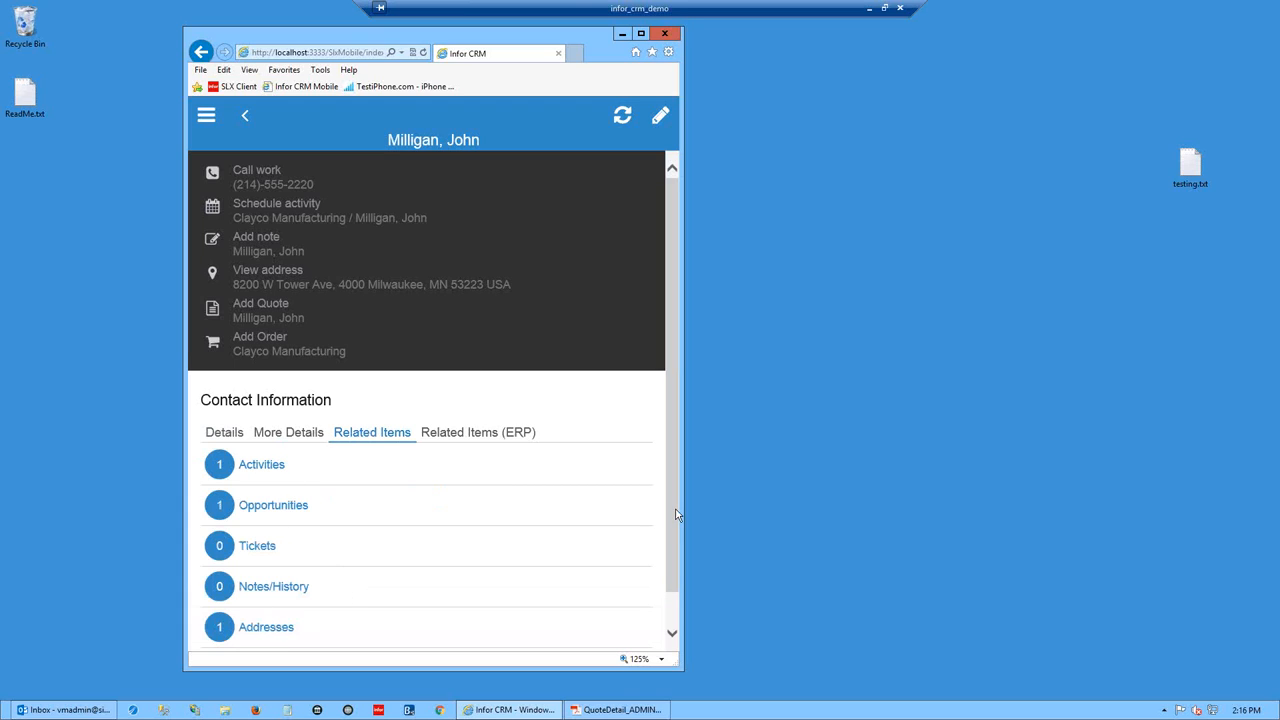
scroll(675, 515, down, 1)
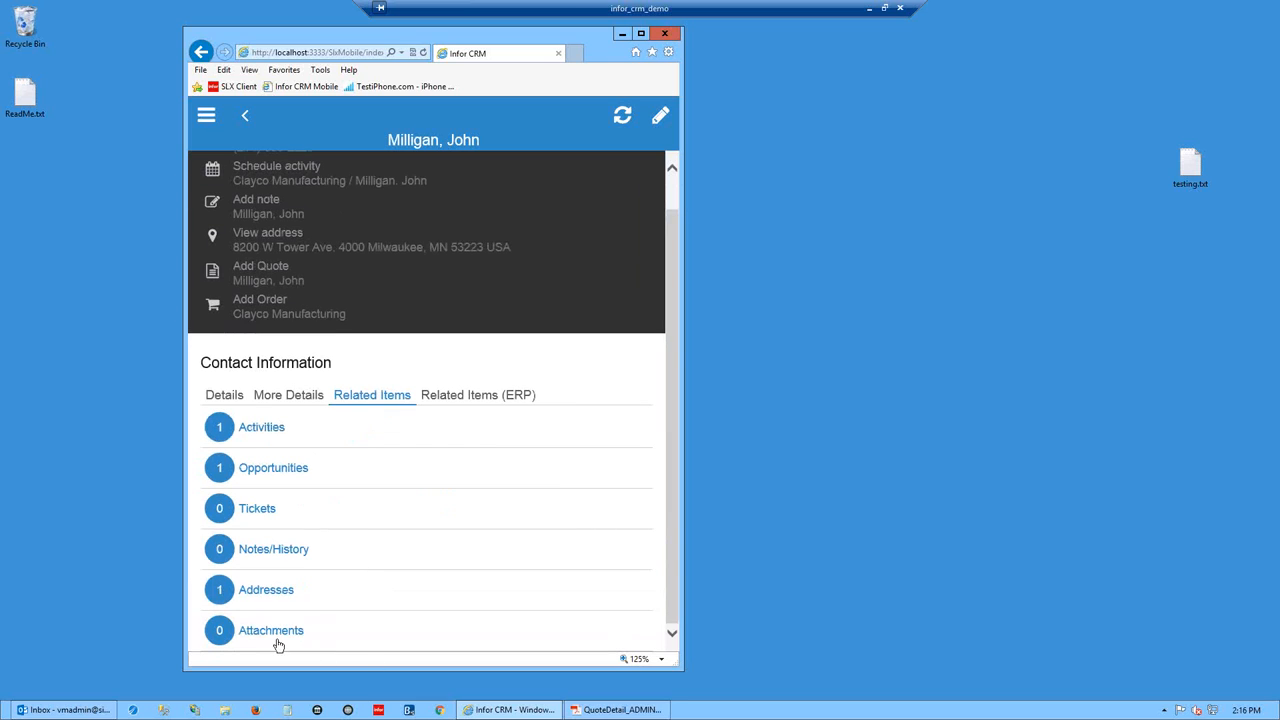
click(294, 396)
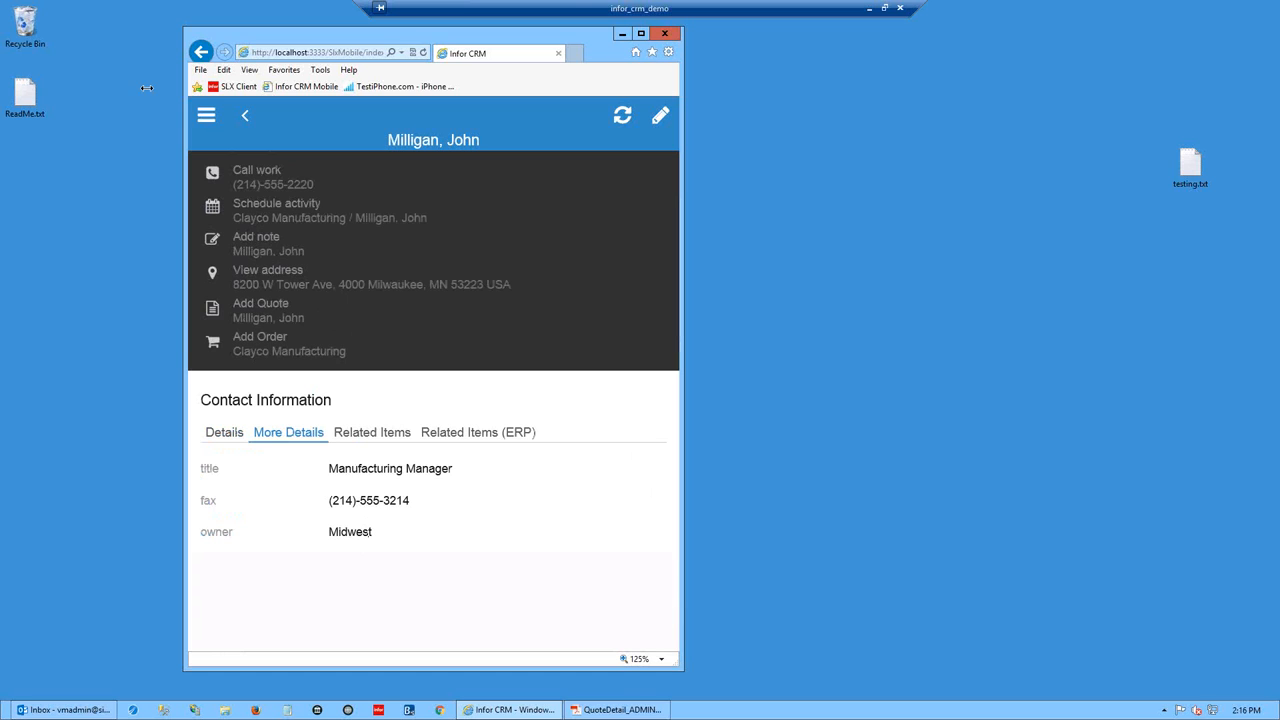
click(206, 117)
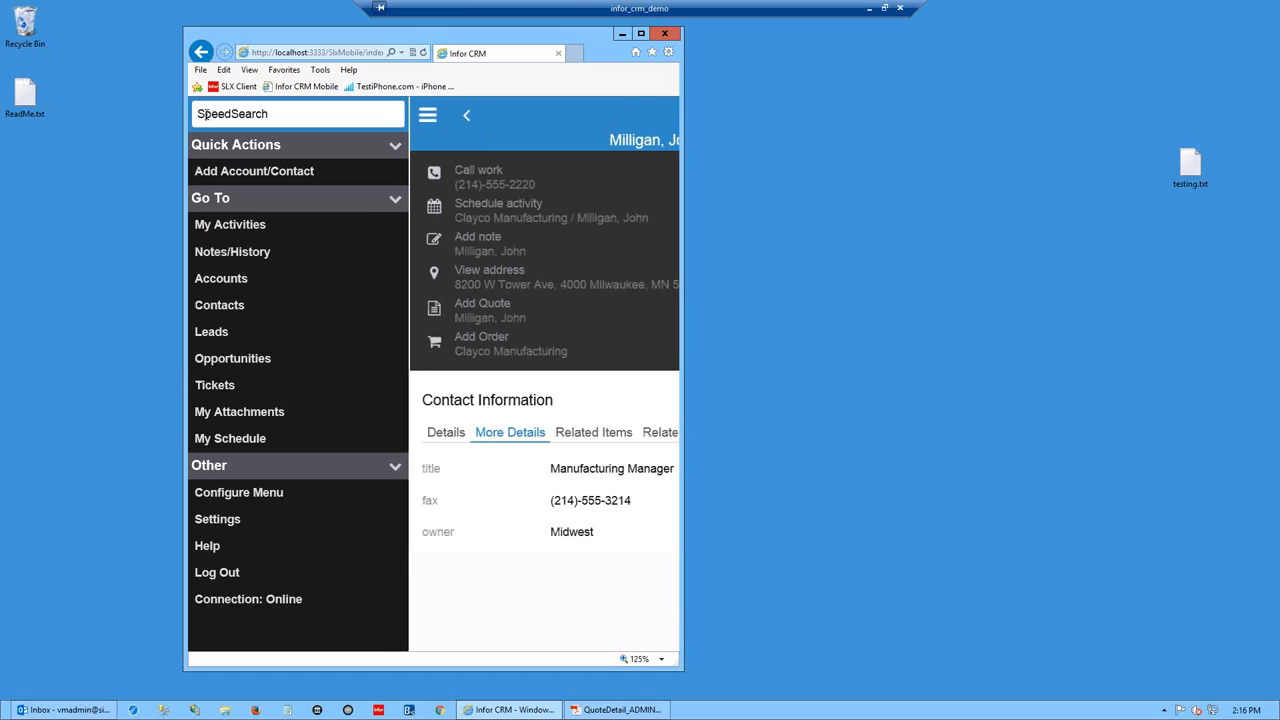
click(222, 233)
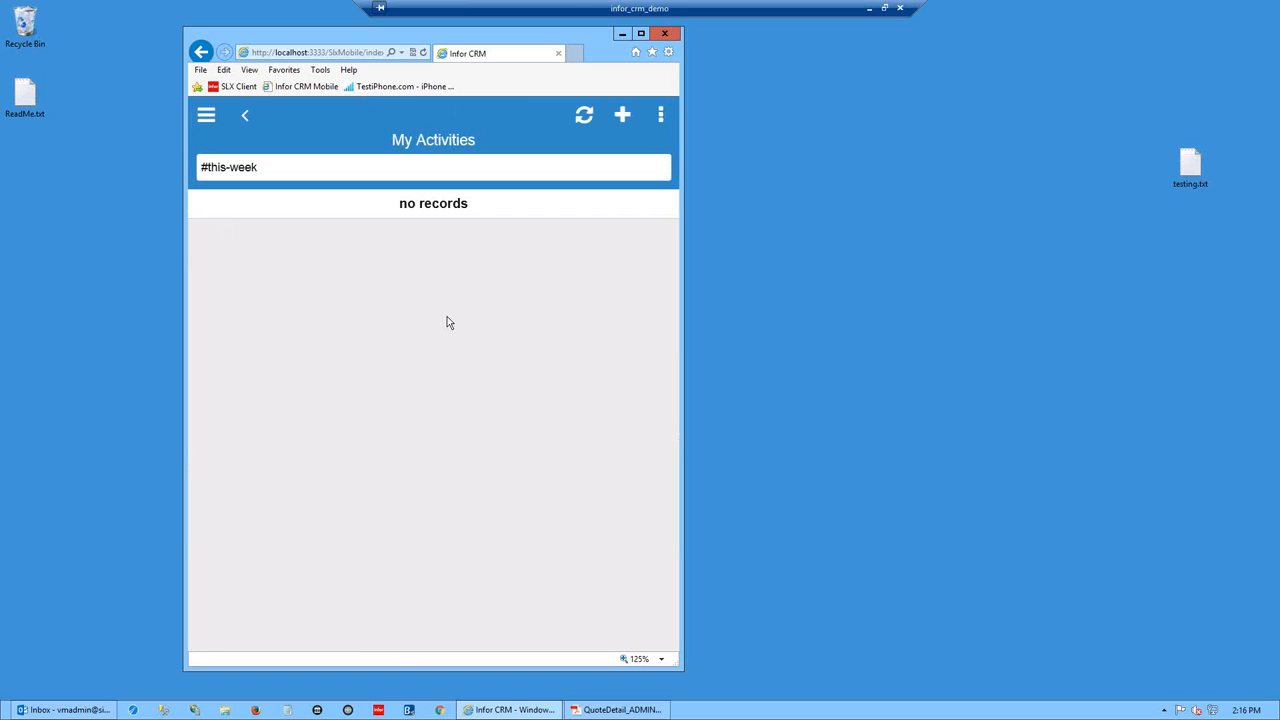
click(661, 116)
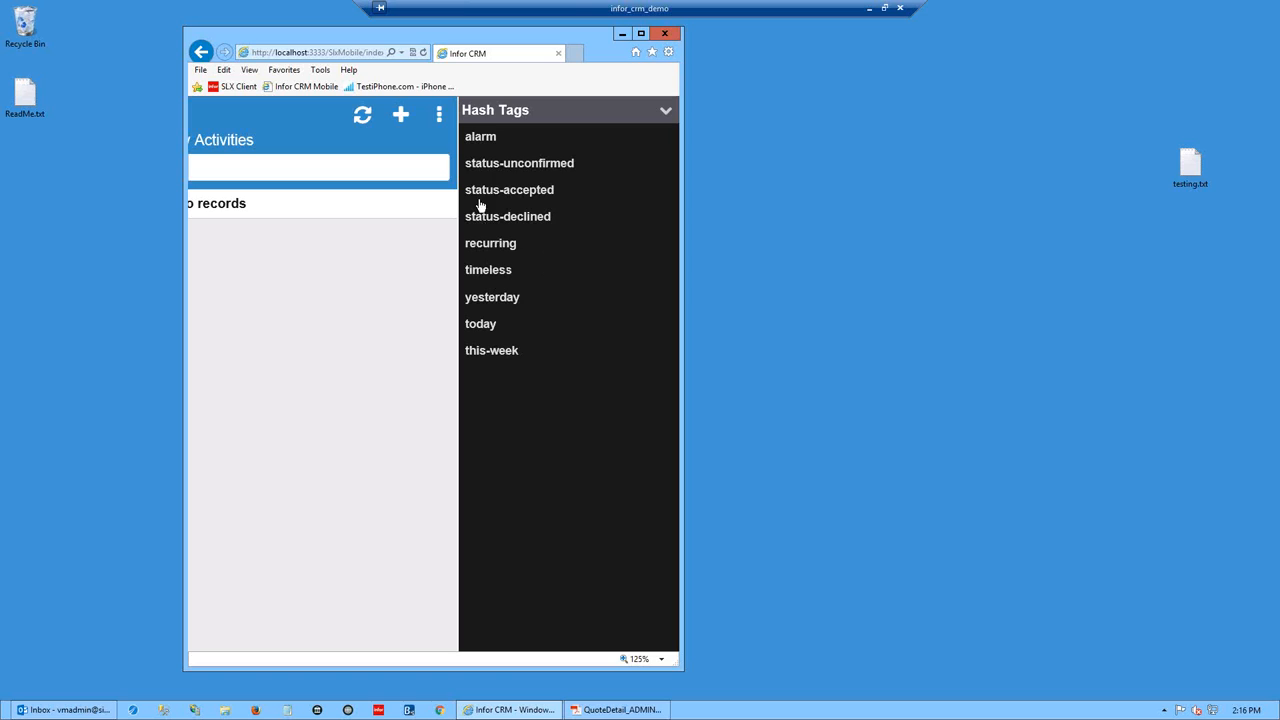
click(492, 352)
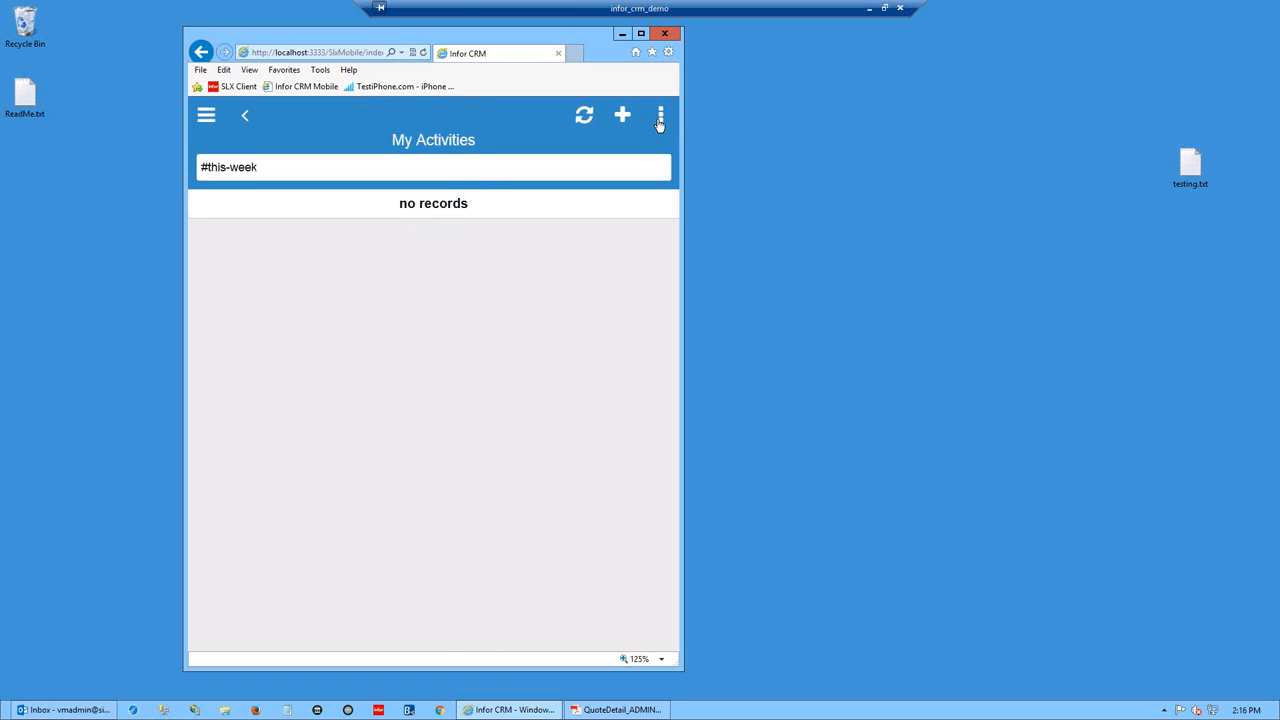
- Start a new To-Do with regarding set to 'Send e-mail message'
click(623, 114)
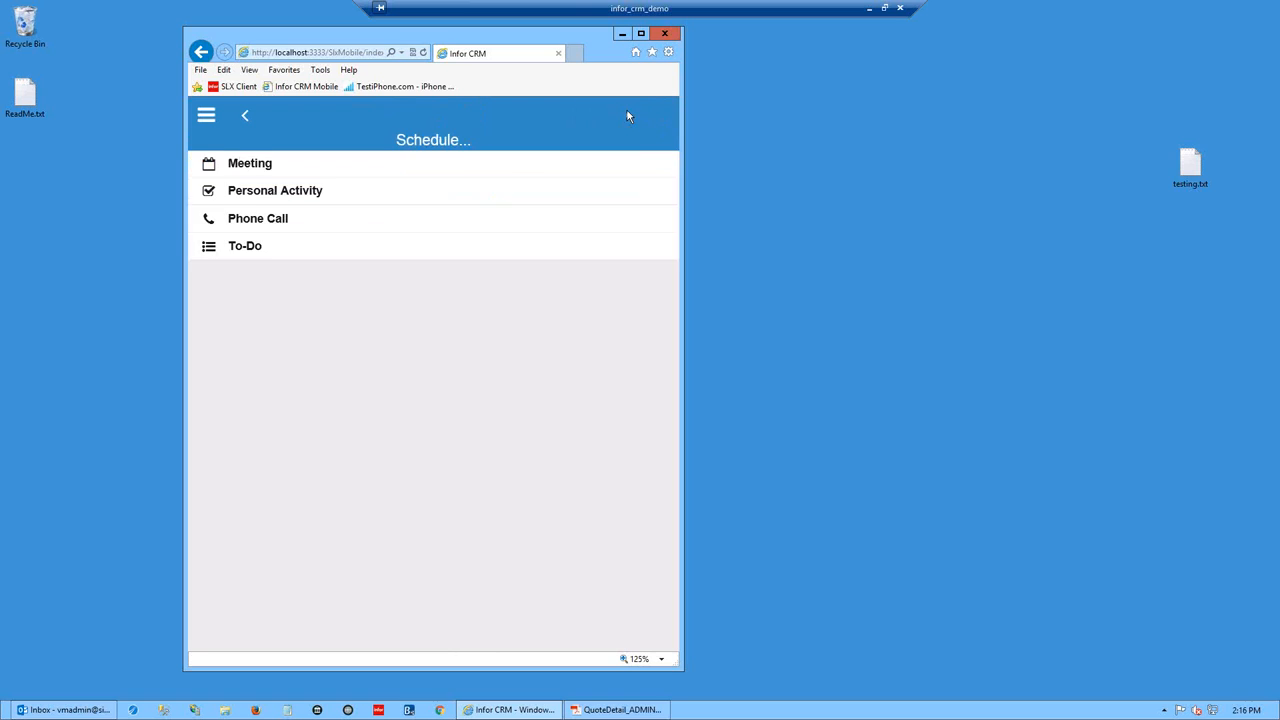
click(265, 249)
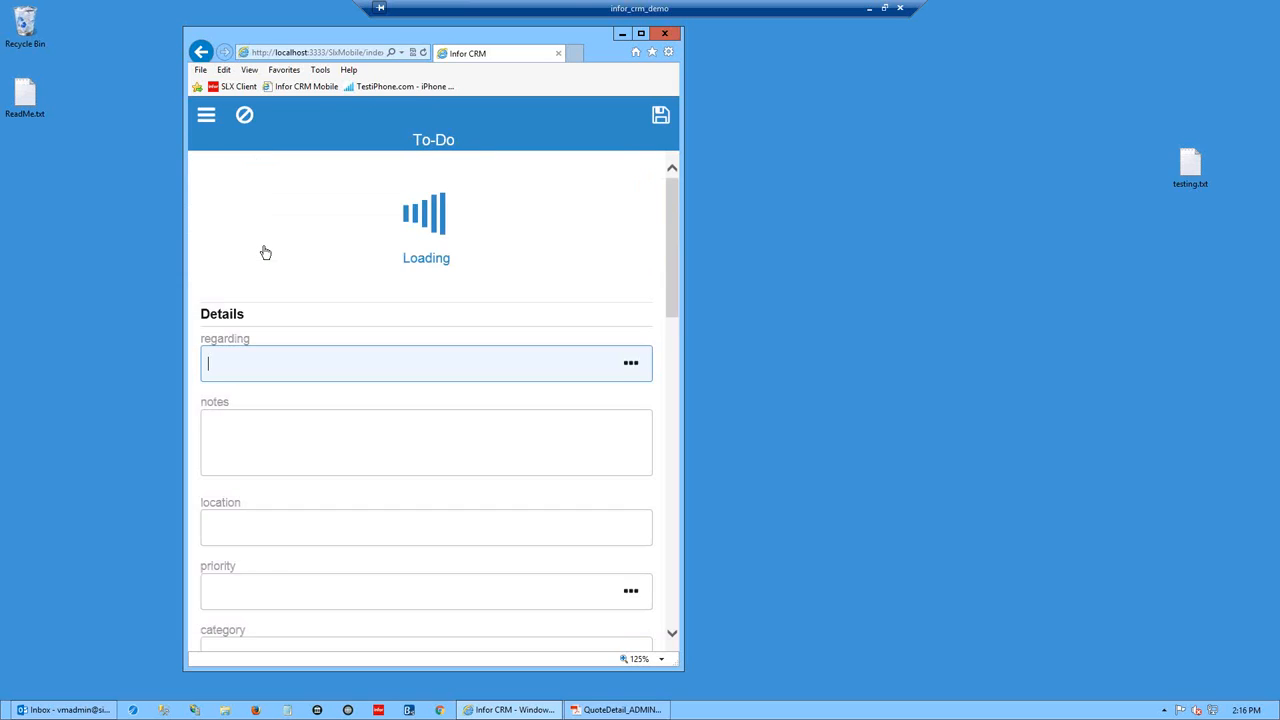
click(630, 211)
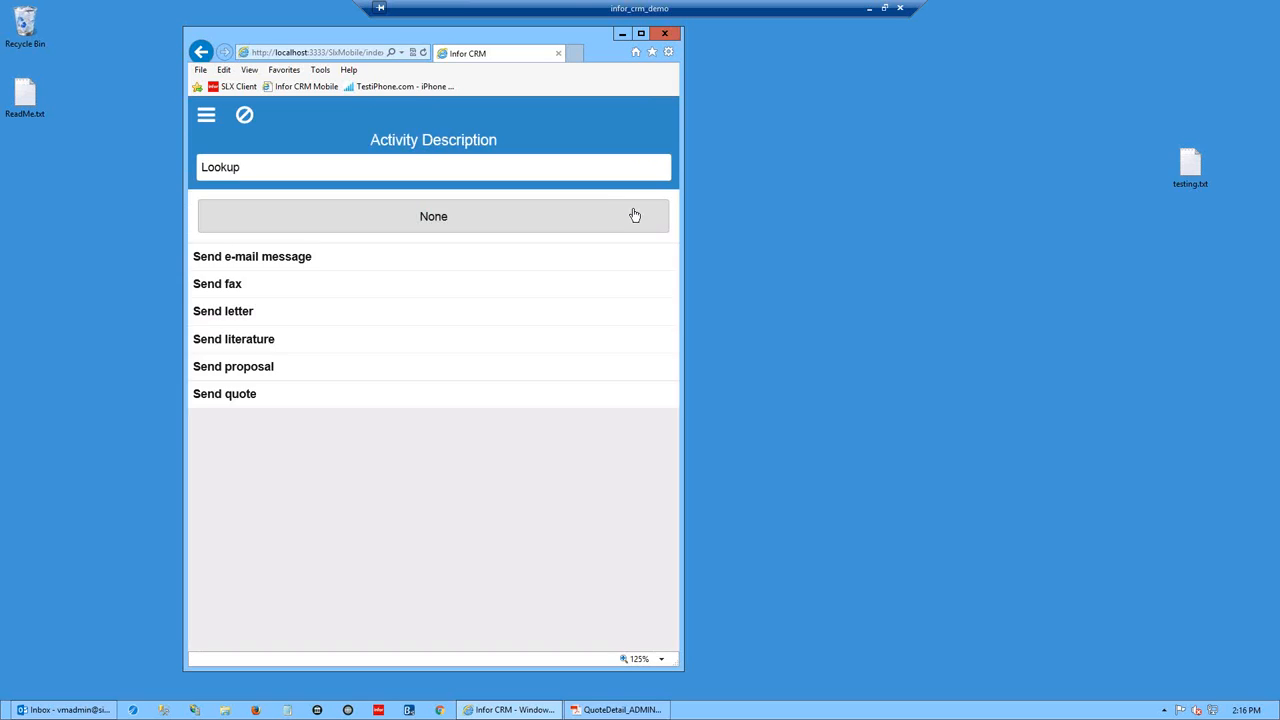
click(225, 262)
click(340, 211)
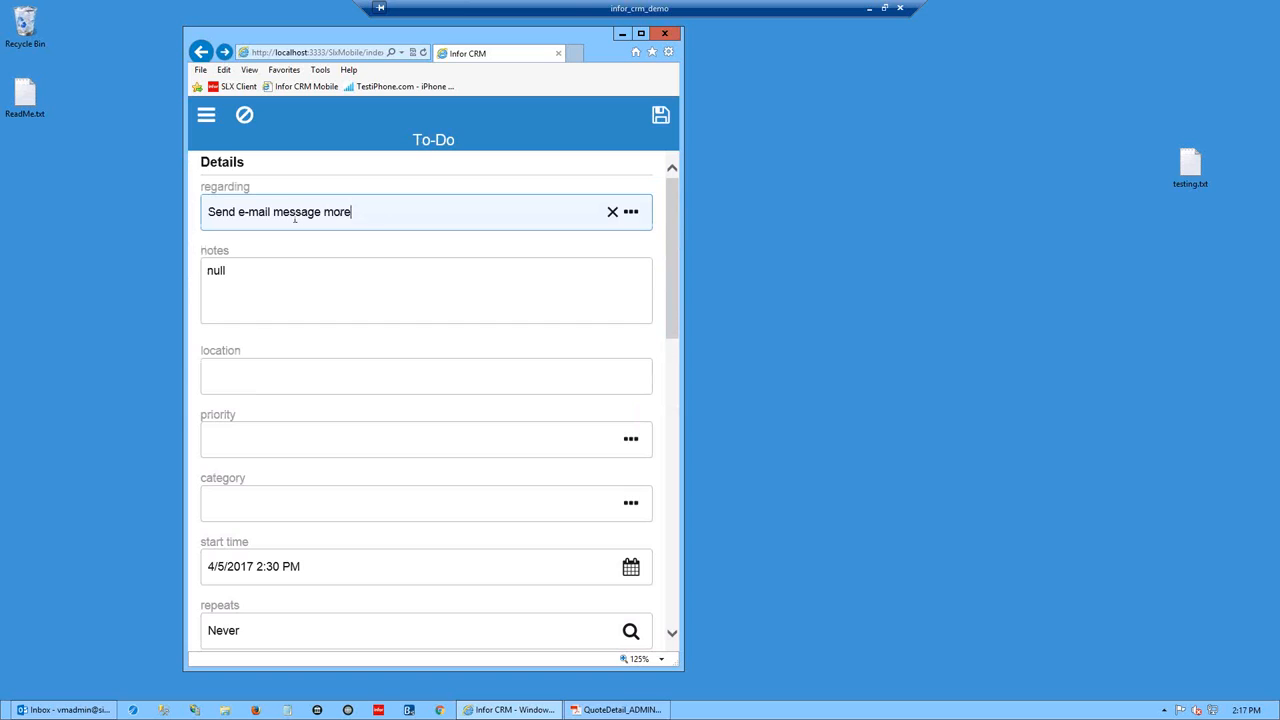
- Set the to-do's notes to 'add notes here' and its category to Conference
click(286, 268)
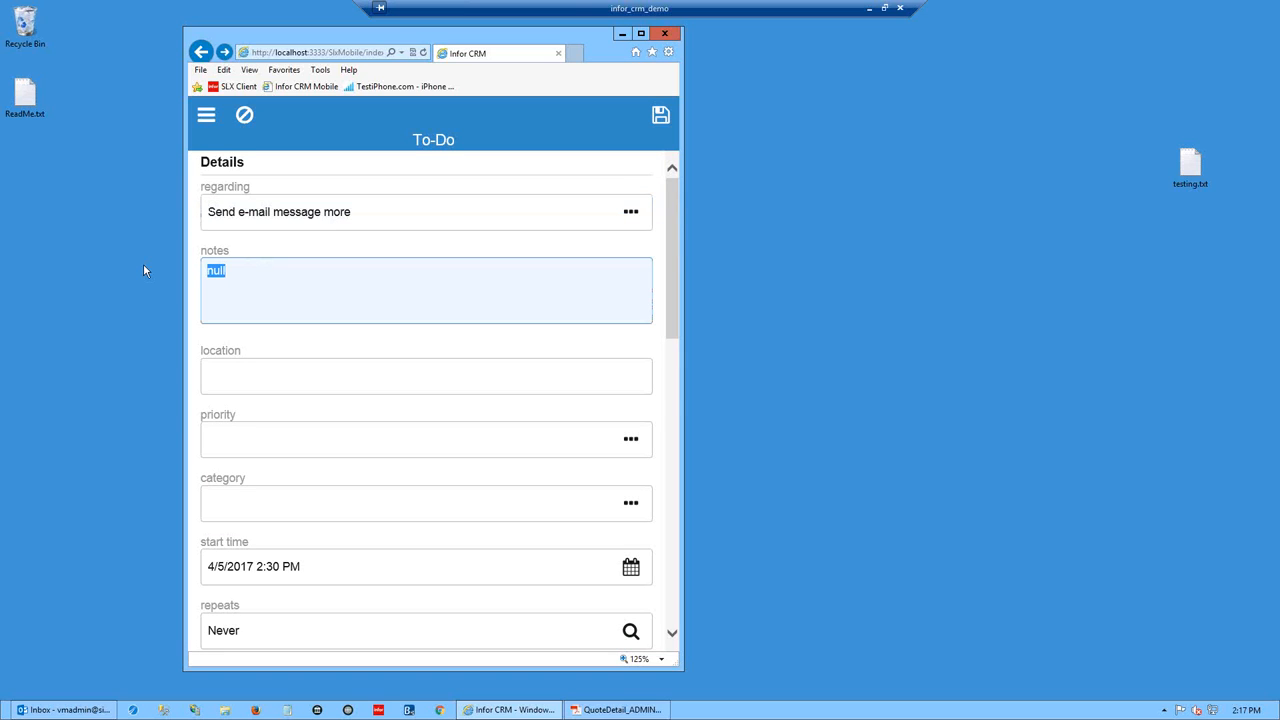
text(add notes here)
click(630, 504)
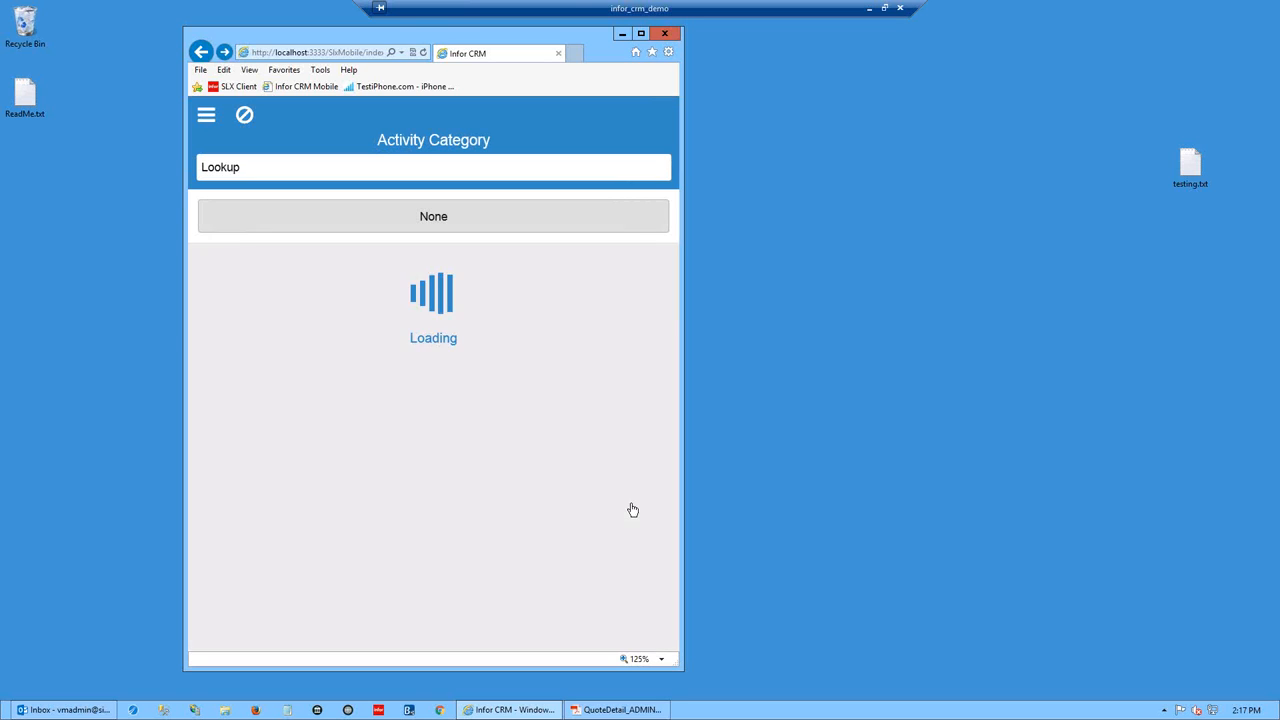
click(233, 287)
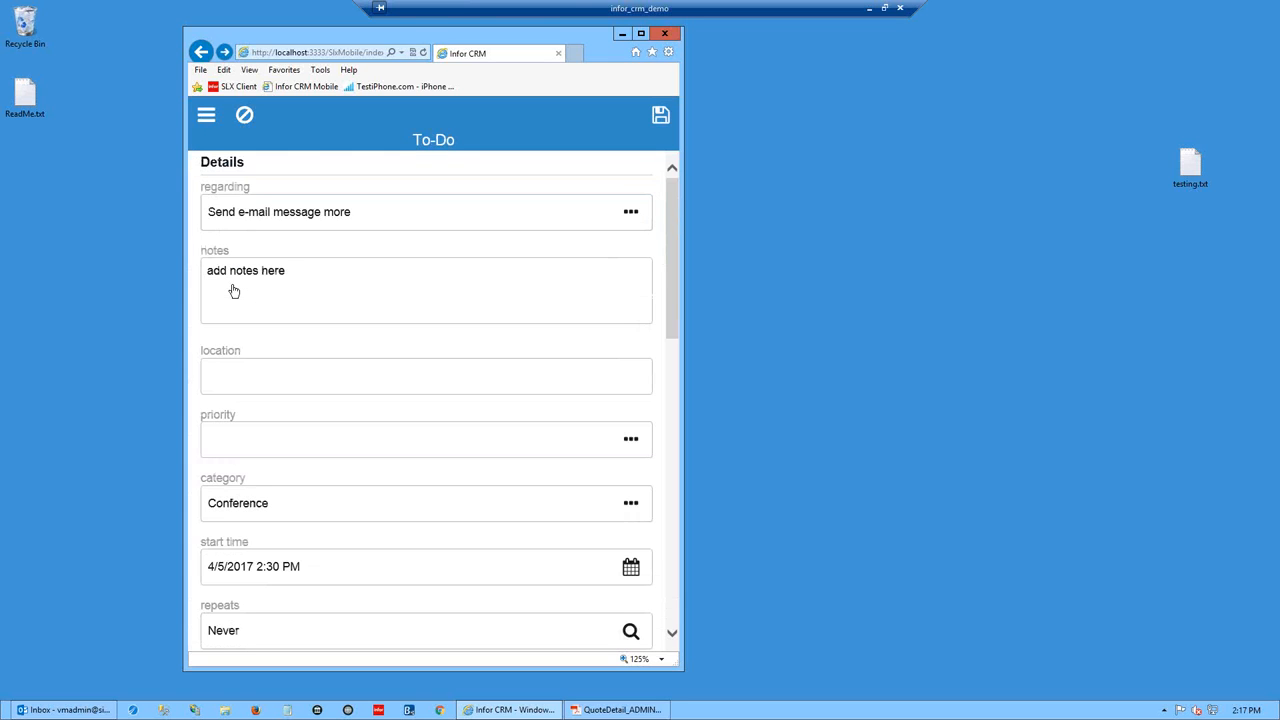
drag(674, 285, 676, 382)
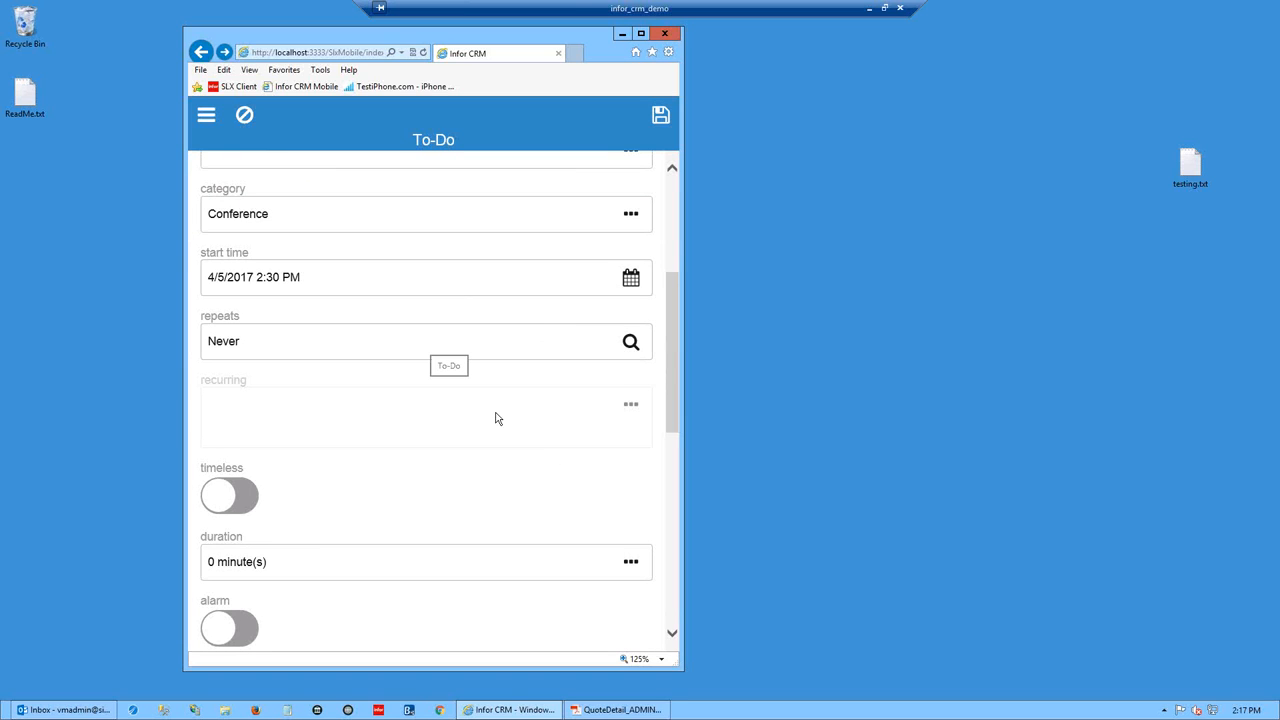
drag(675, 389, 673, 437)
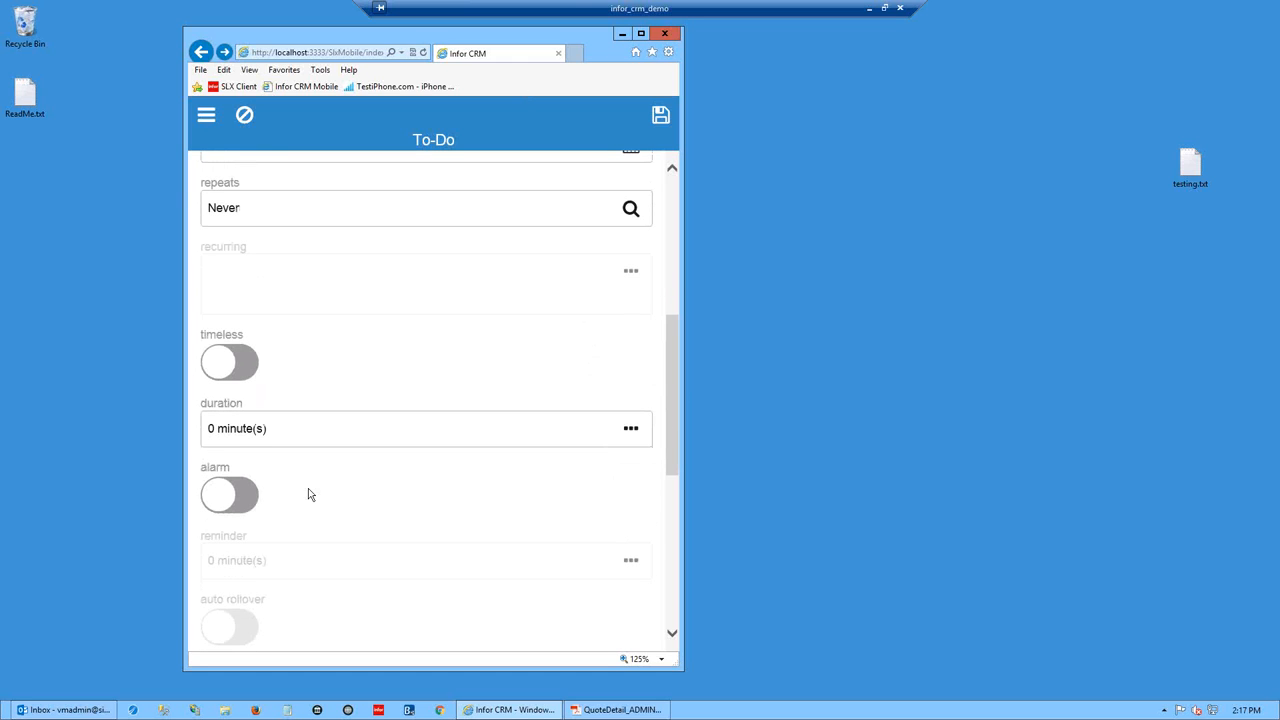
drag(677, 429, 683, 478)
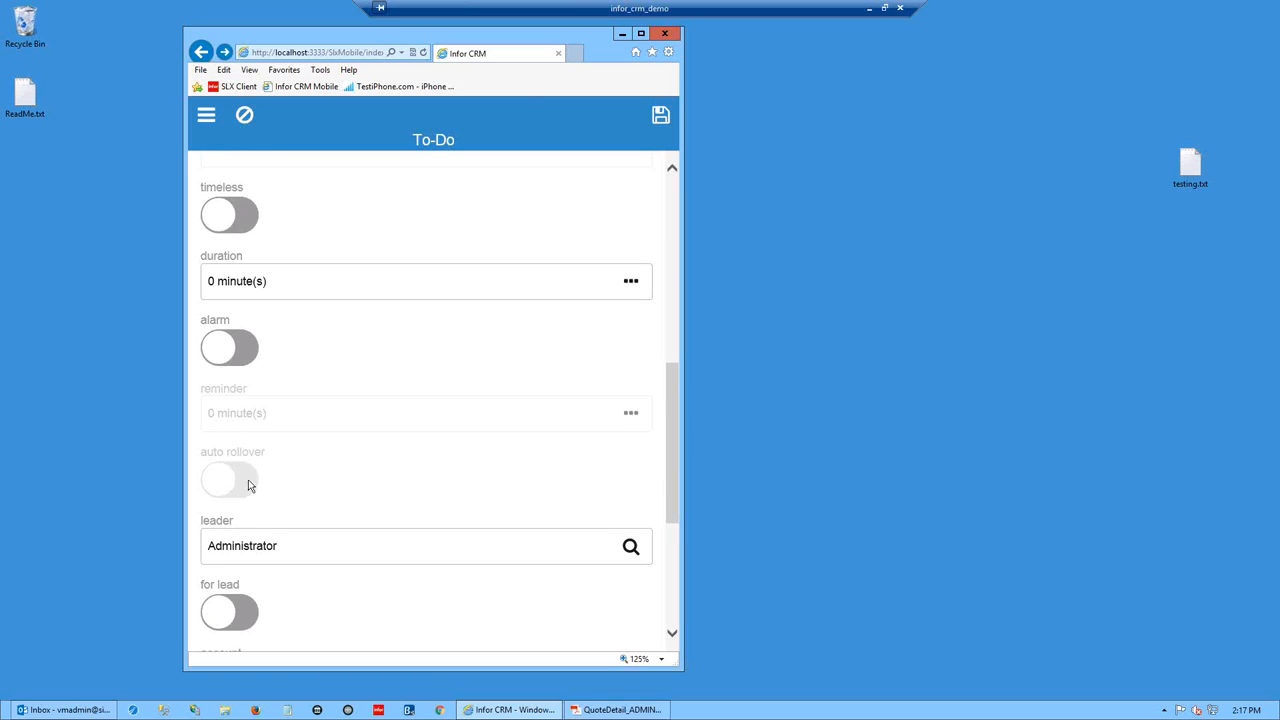
drag(676, 388, 677, 476)
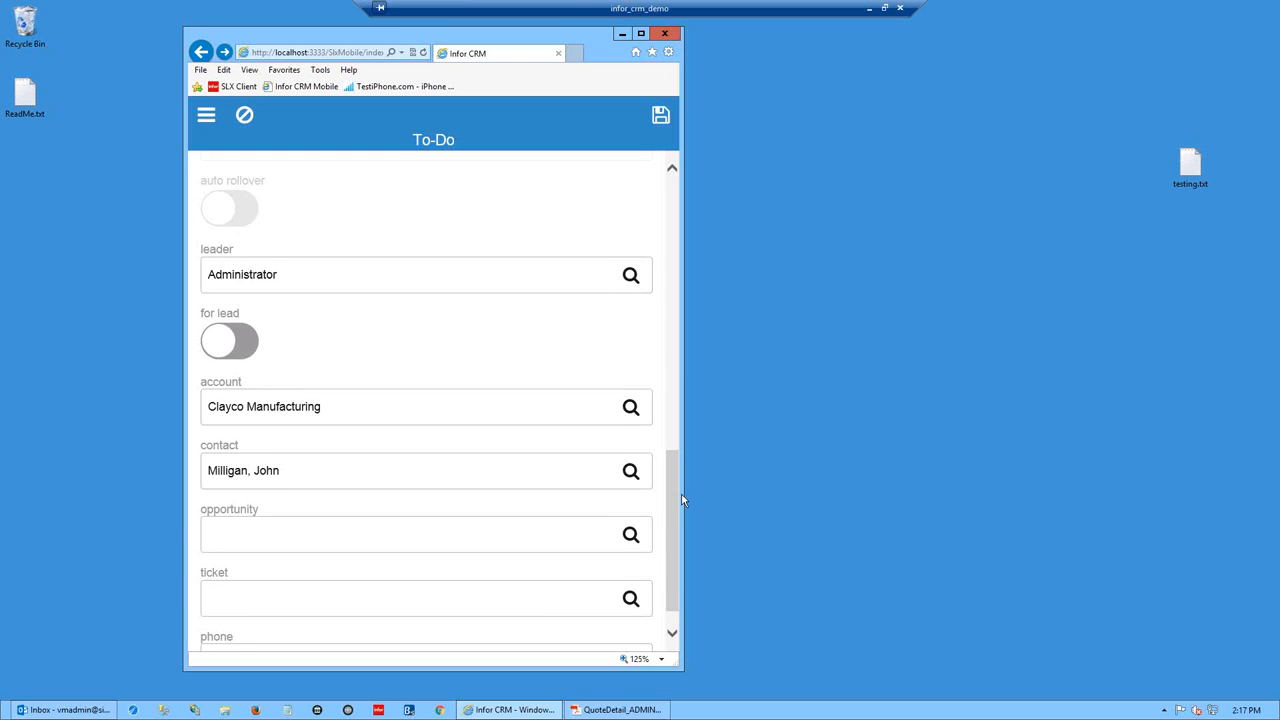
scroll(660, 549, down, 1)
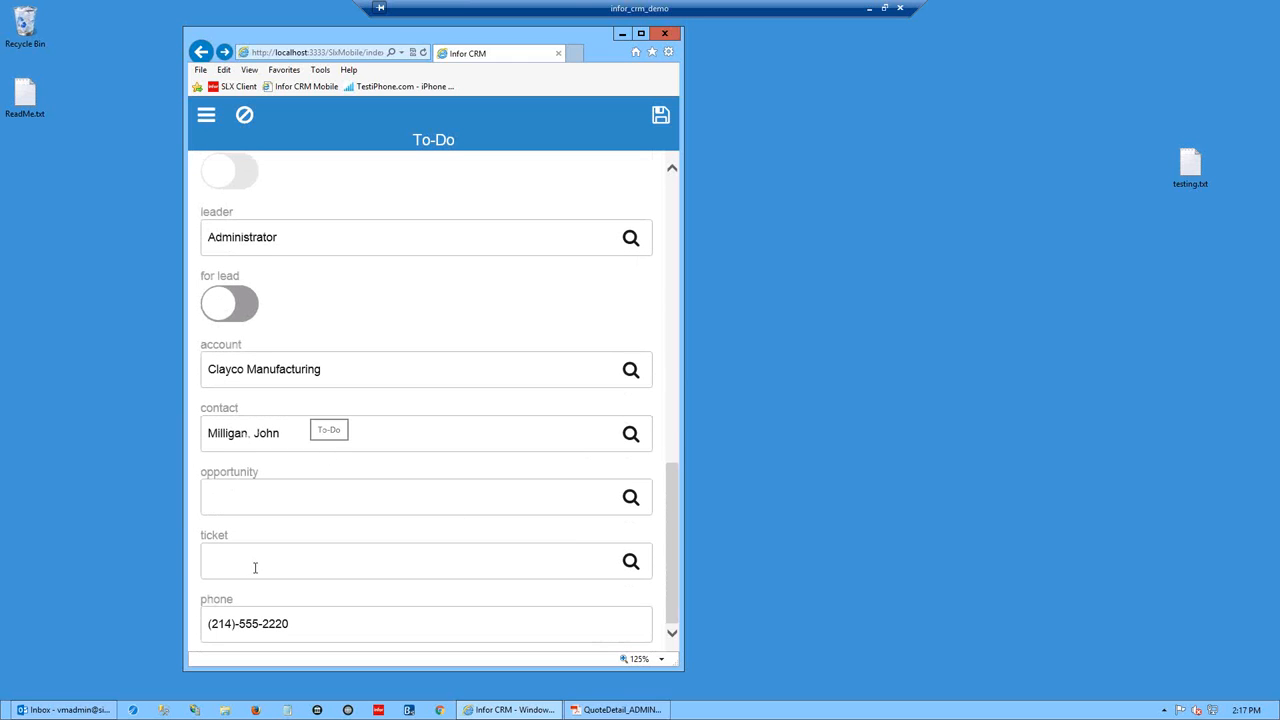
drag(674, 541, 677, 213)
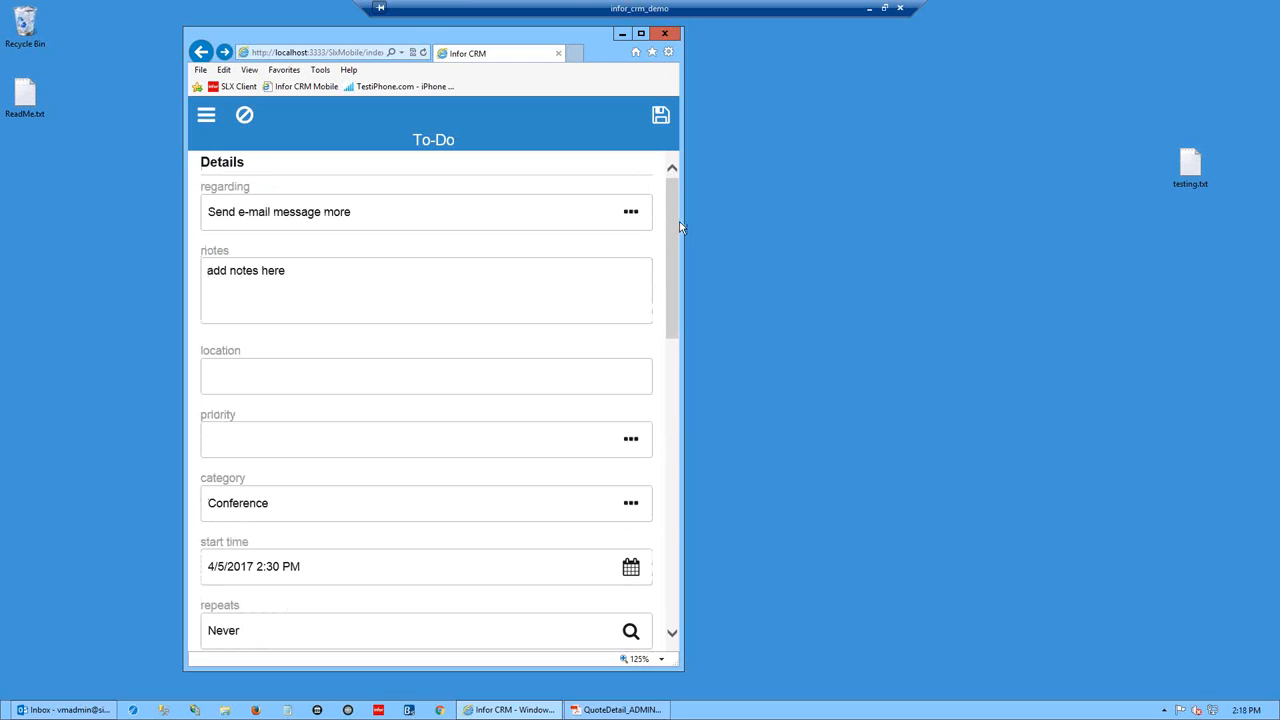
drag(680, 228, 494, 123)
- Discard the To-Do, then start a new Meeting for Clayco Manufacturing and cancel it unsaved
click(246, 116)
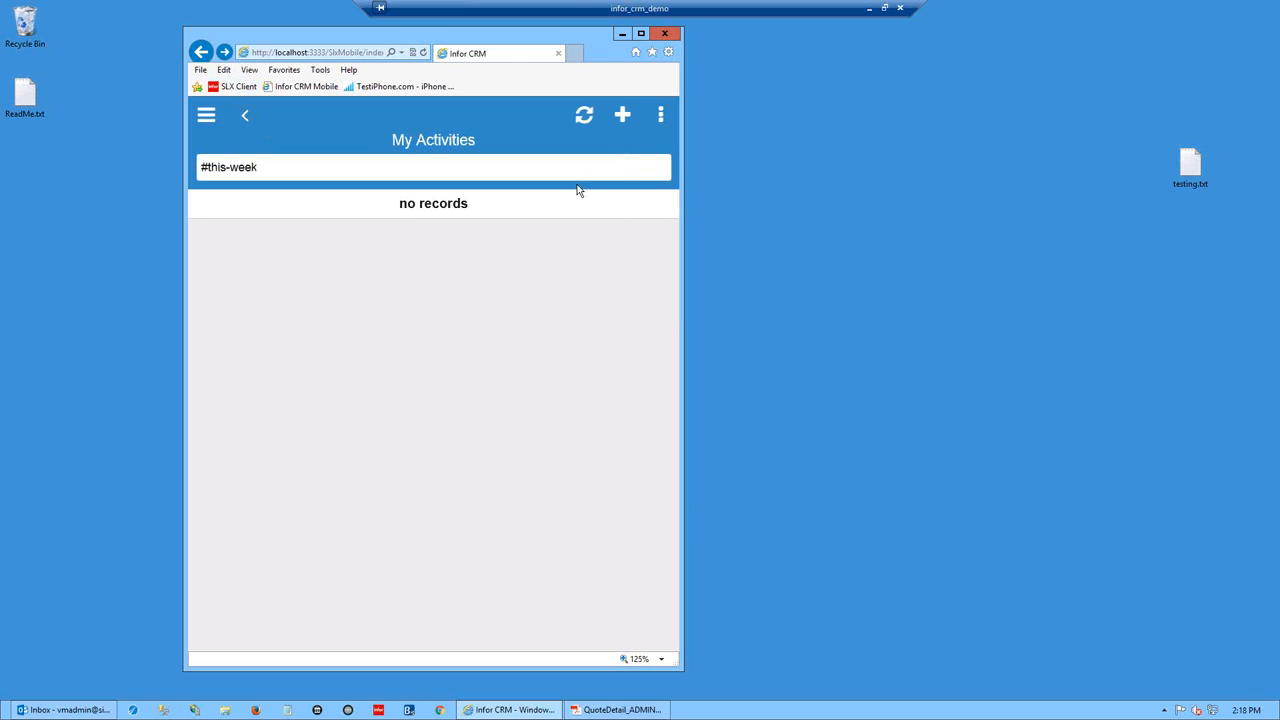
click(622, 116)
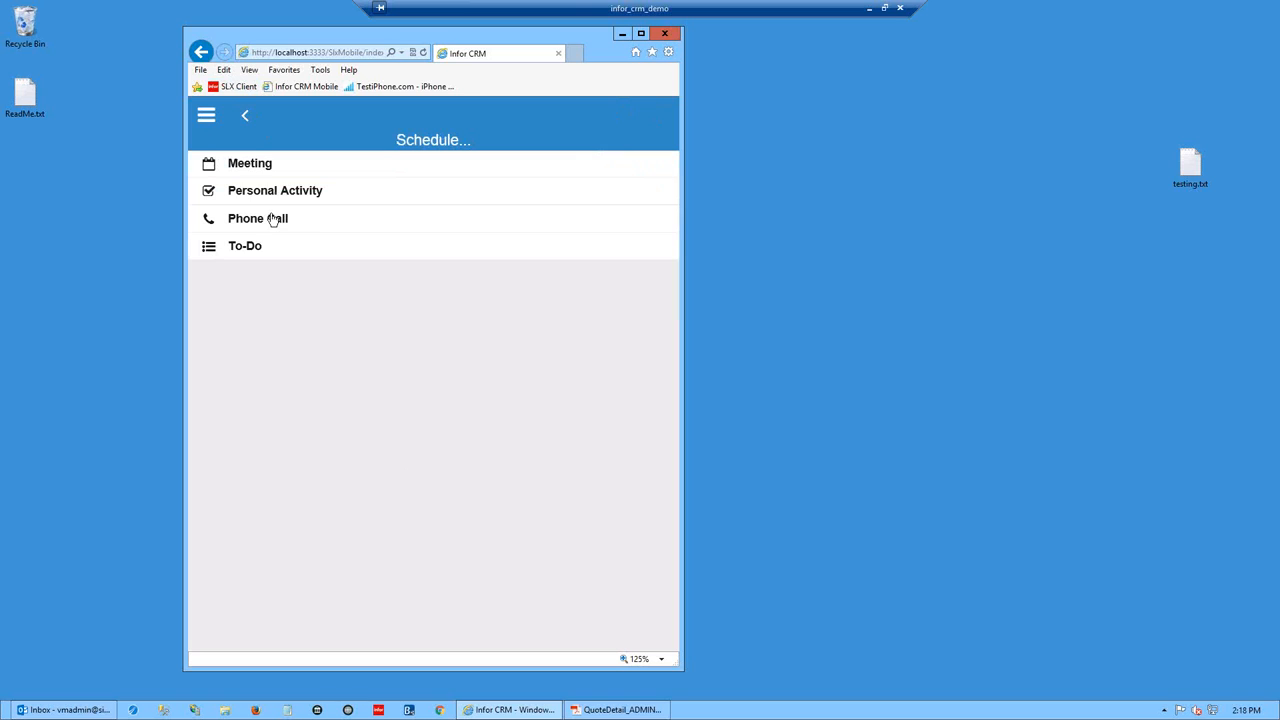
click(236, 167)
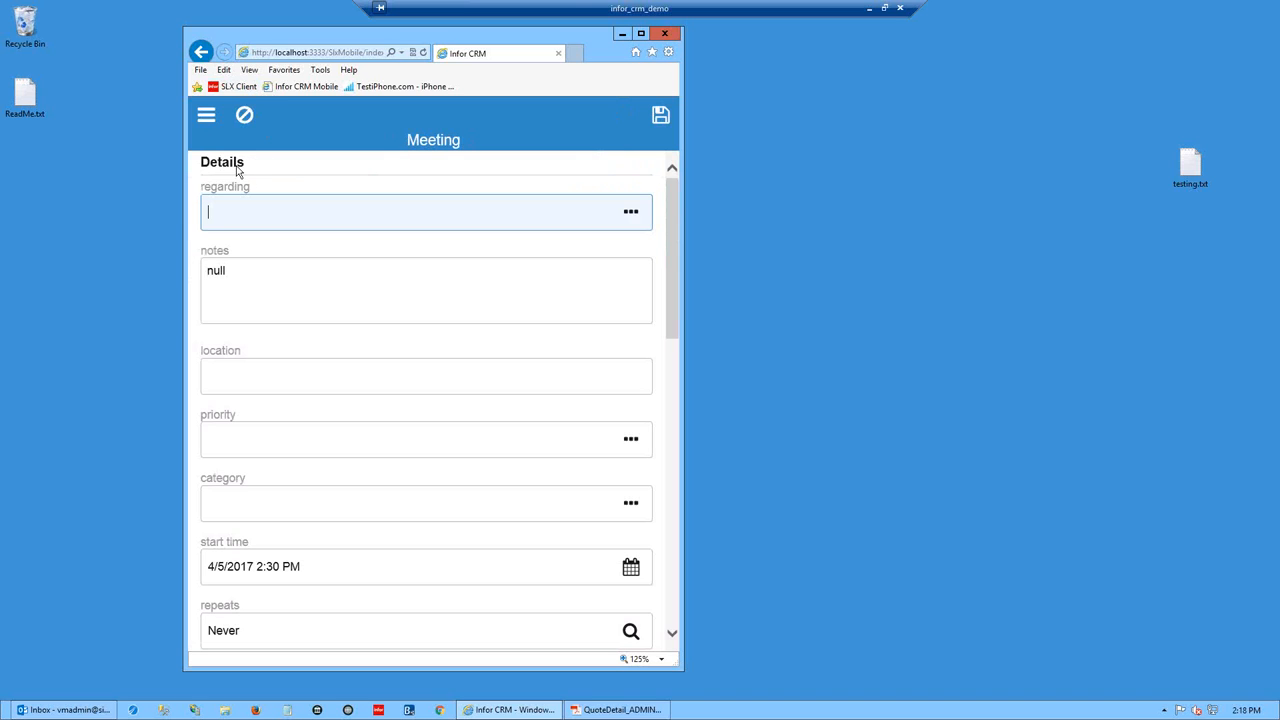
drag(672, 244, 670, 212)
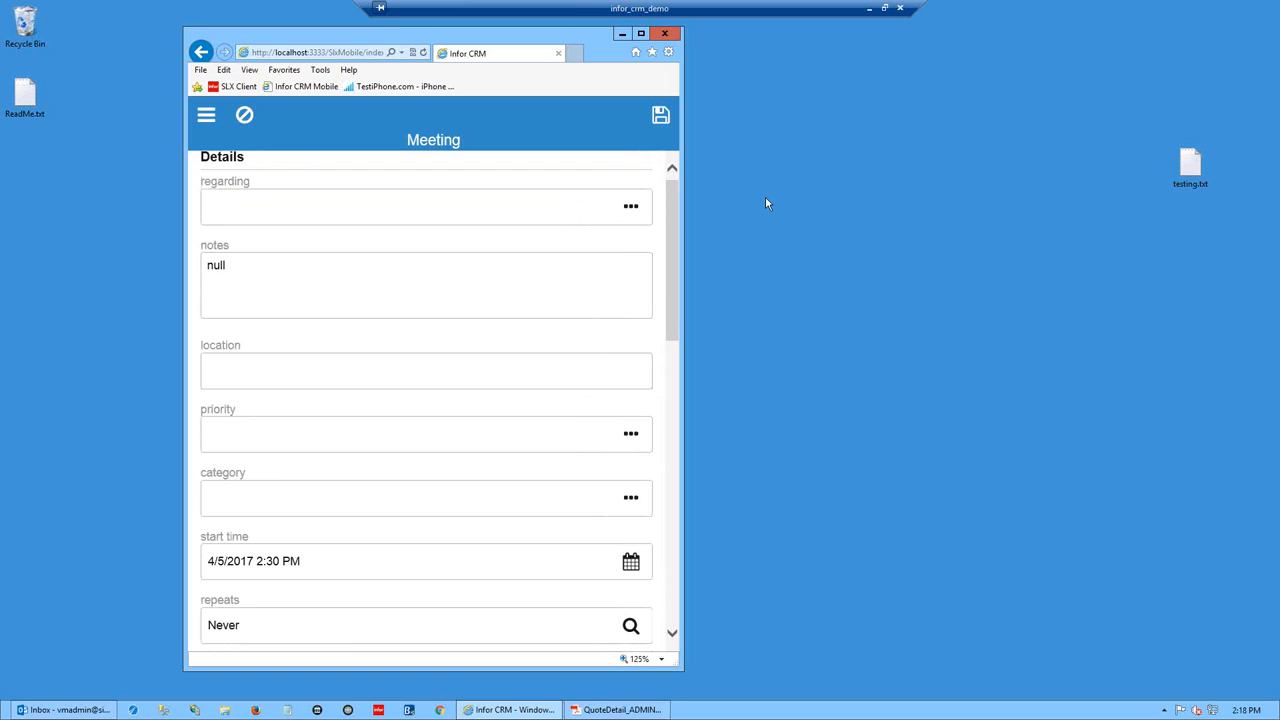
click(244, 116)
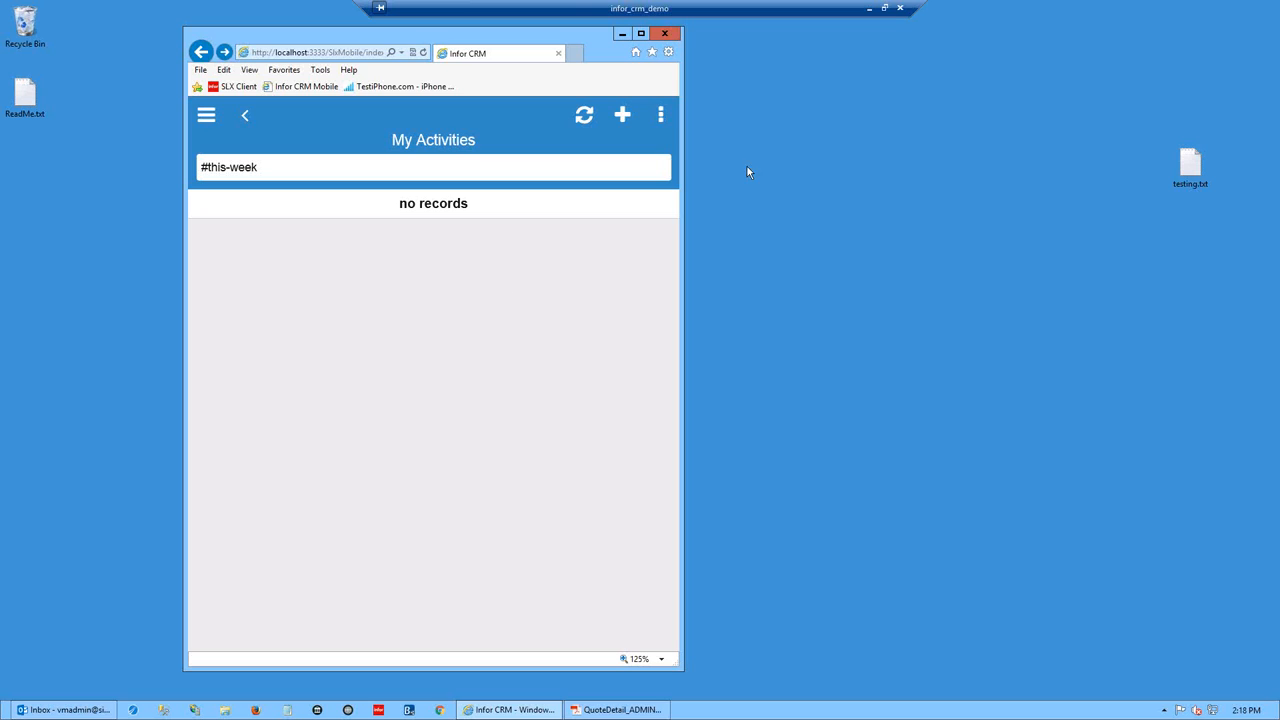
- Apply the #alarm hash tag filter so only 'Questions for Dan on Session 2' is listed
click(660, 115)
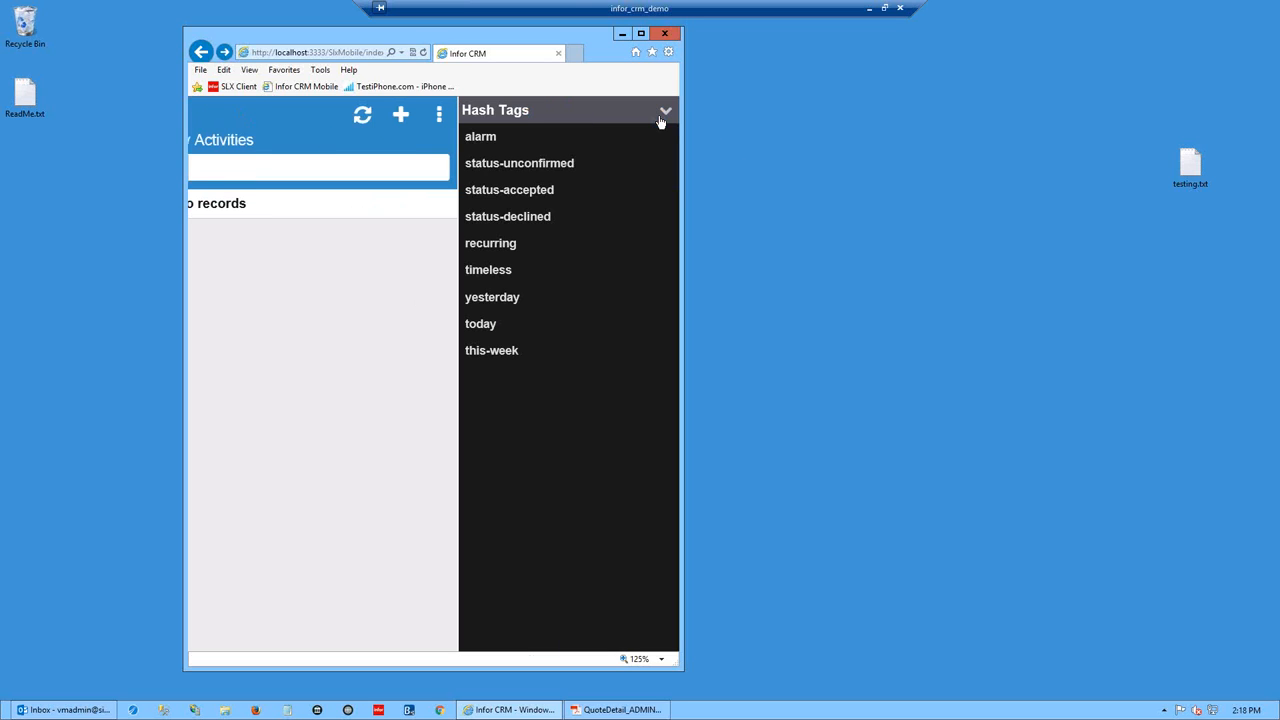
click(499, 139)
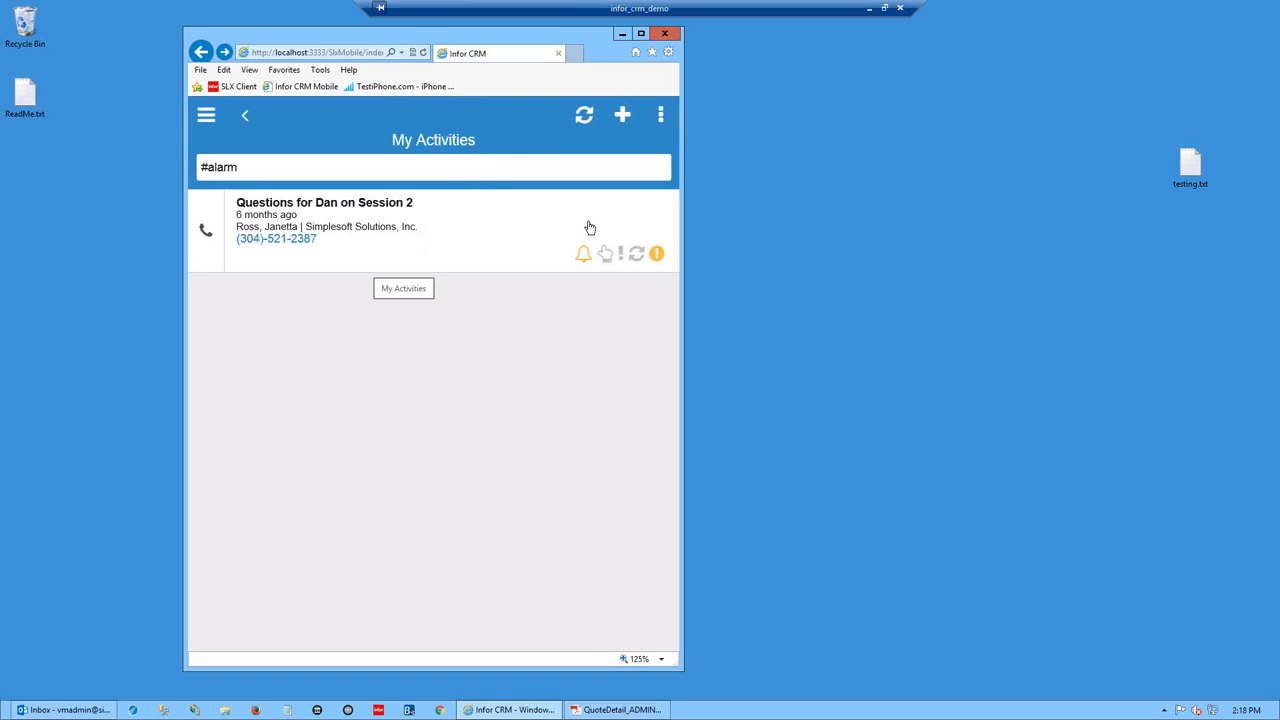
click(661, 114)
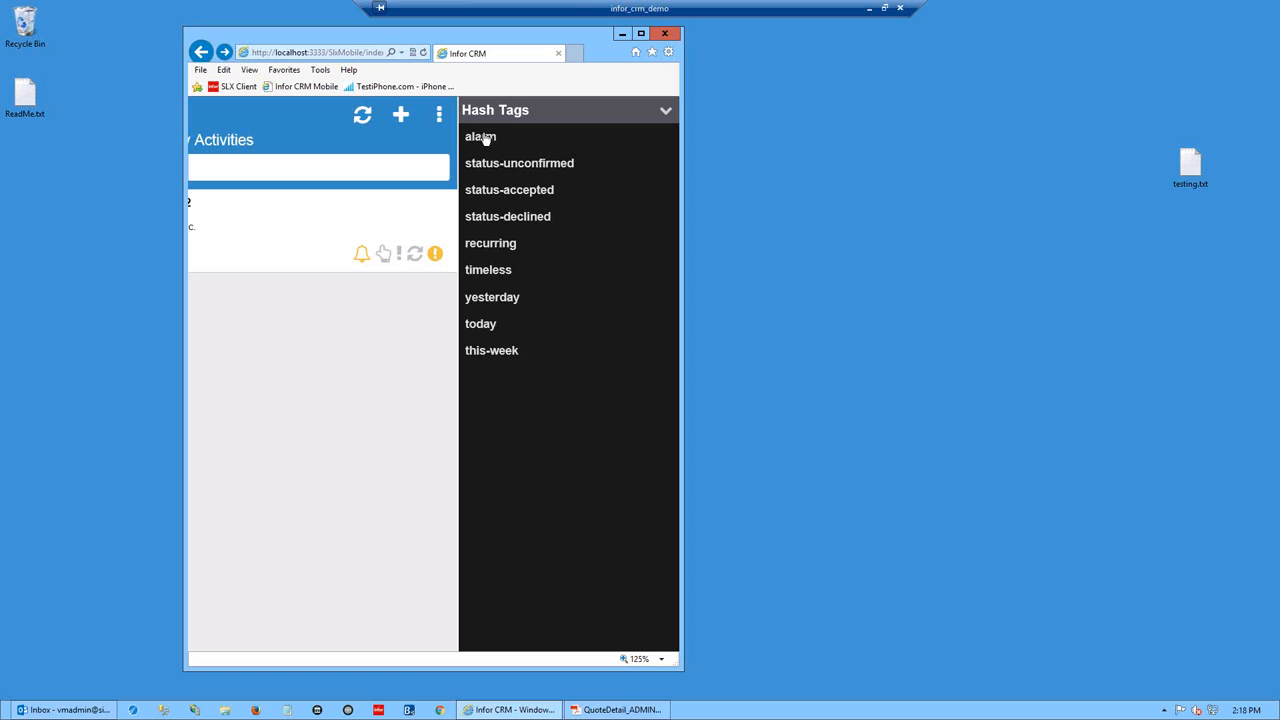
click(667, 113)
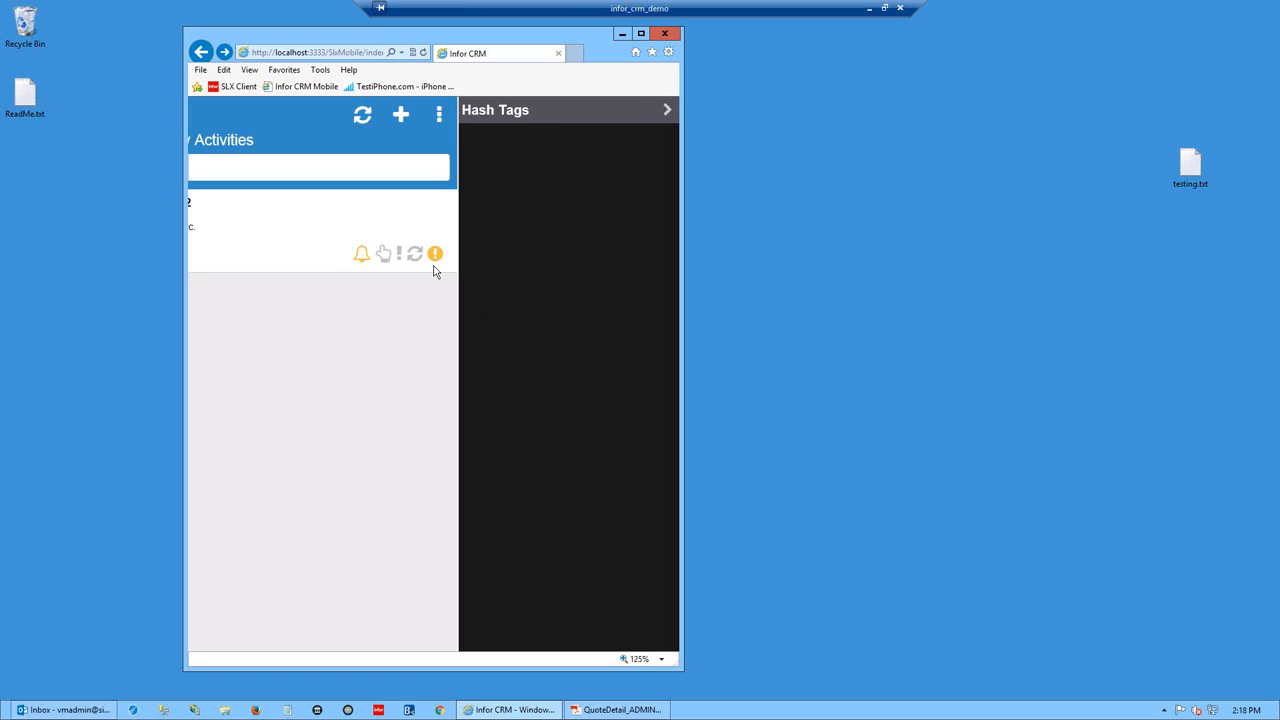
click(645, 117)
click(482, 133)
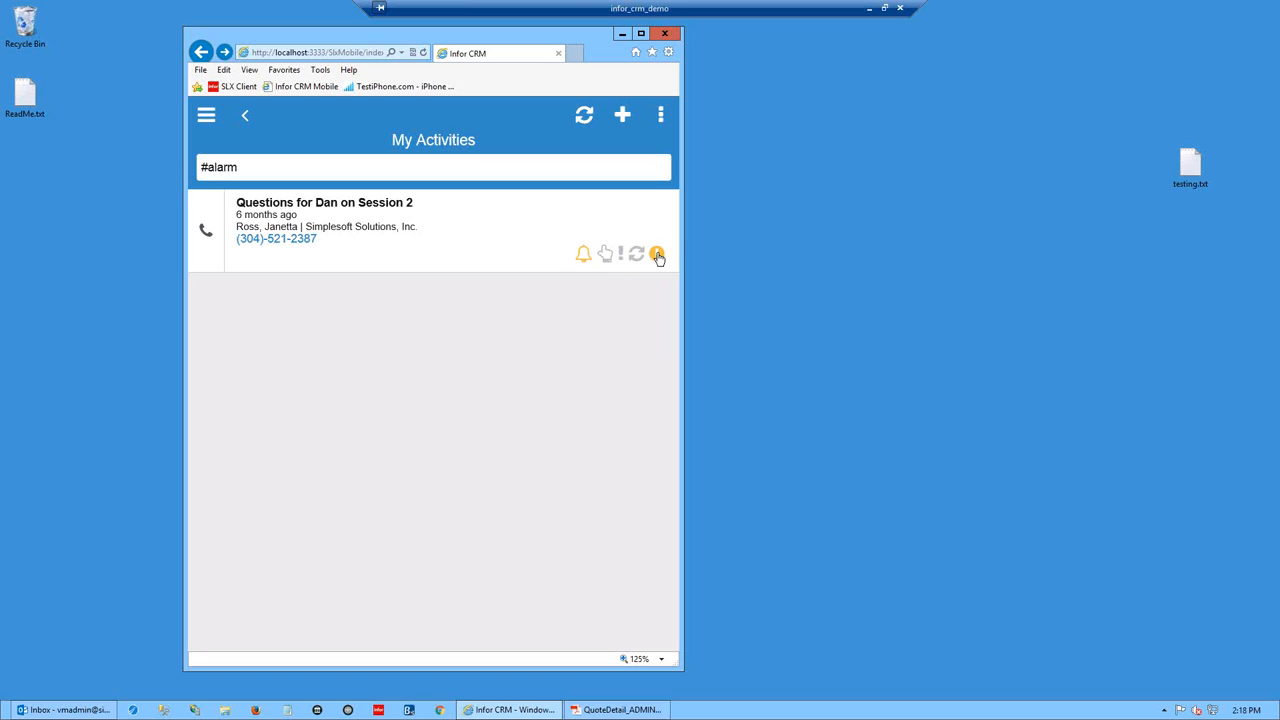
- Open the 'Questions for Dan on Session 2' phone call and return to the #alarm list
click(570, 265)
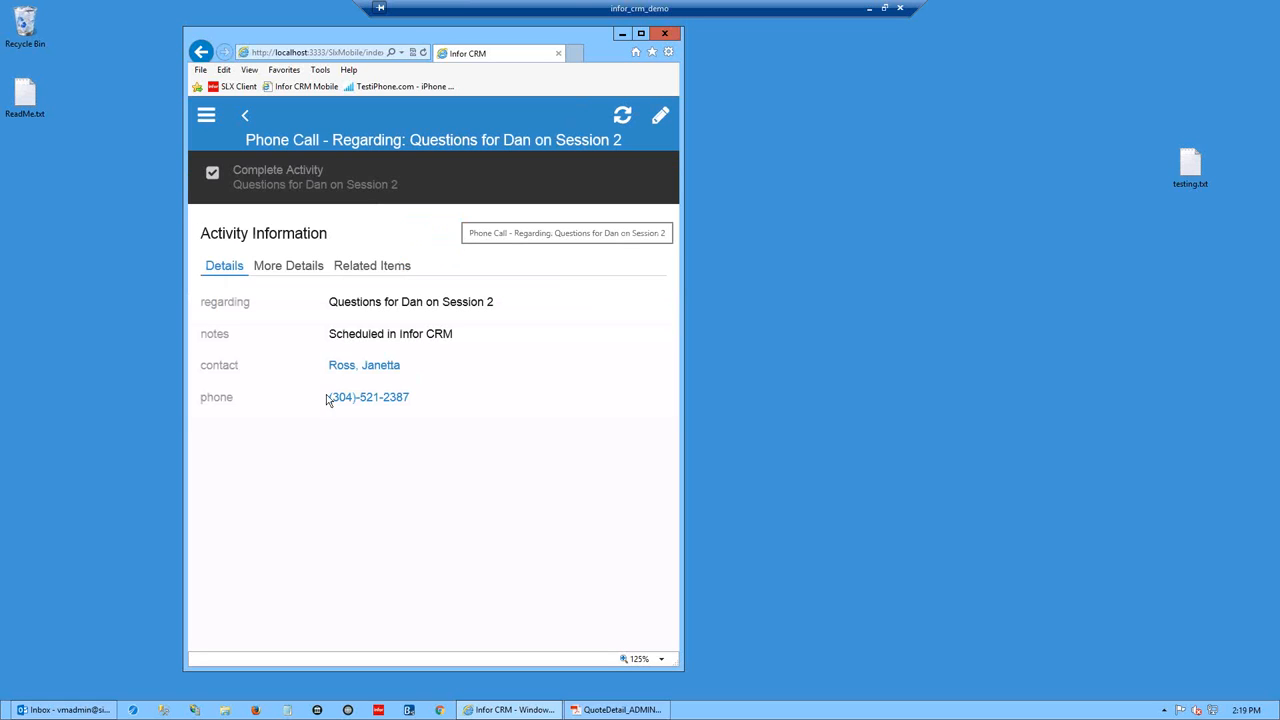
click(245, 118)
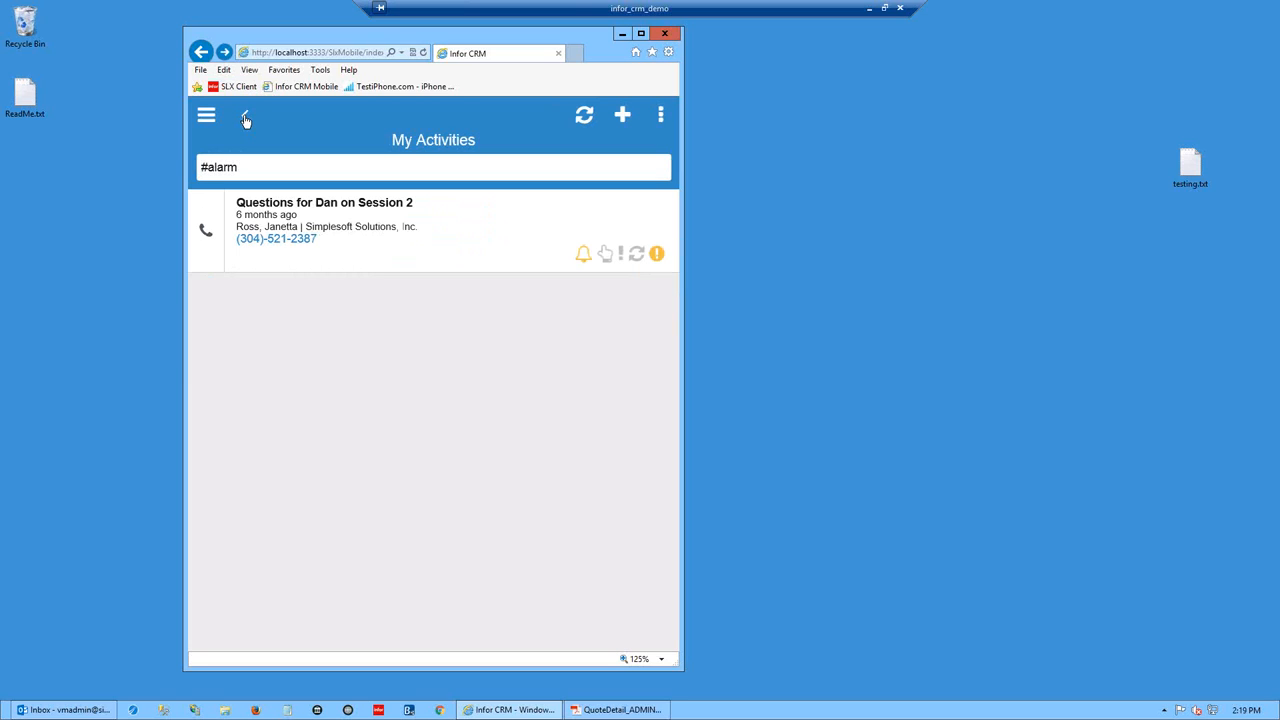
click(622, 257)
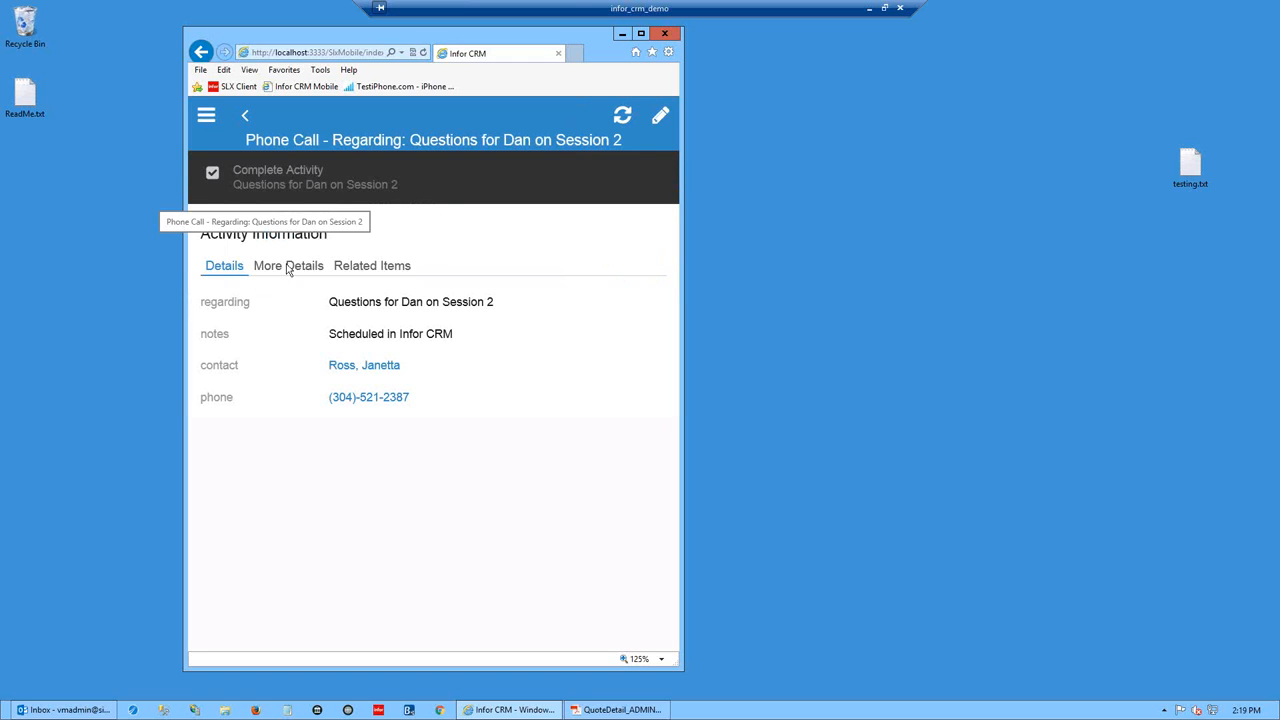
click(245, 116)
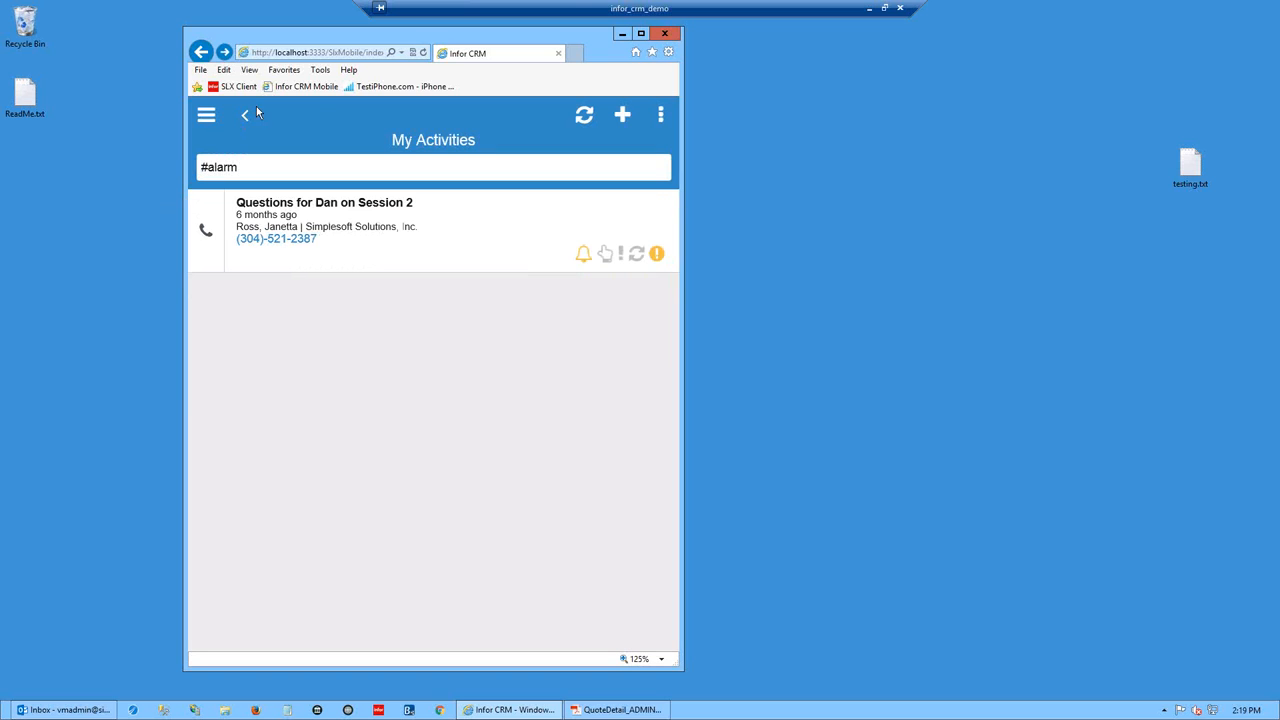
click(656, 257)
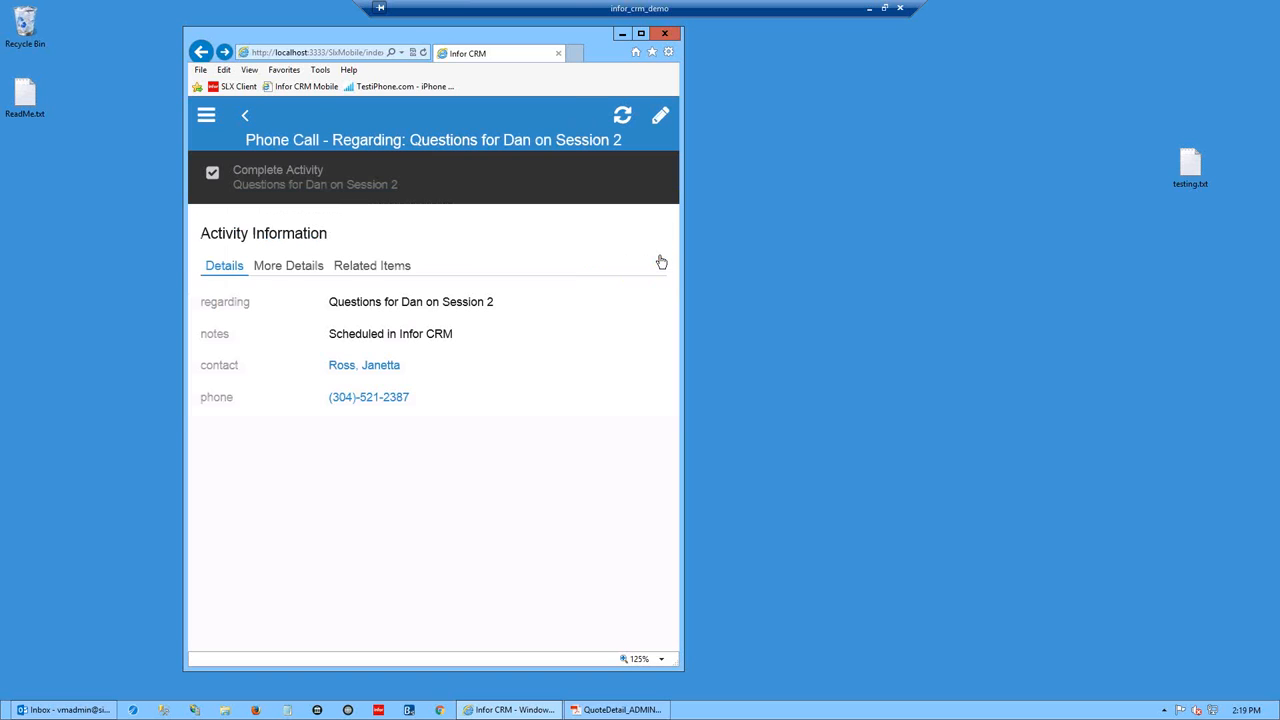
click(218, 137)
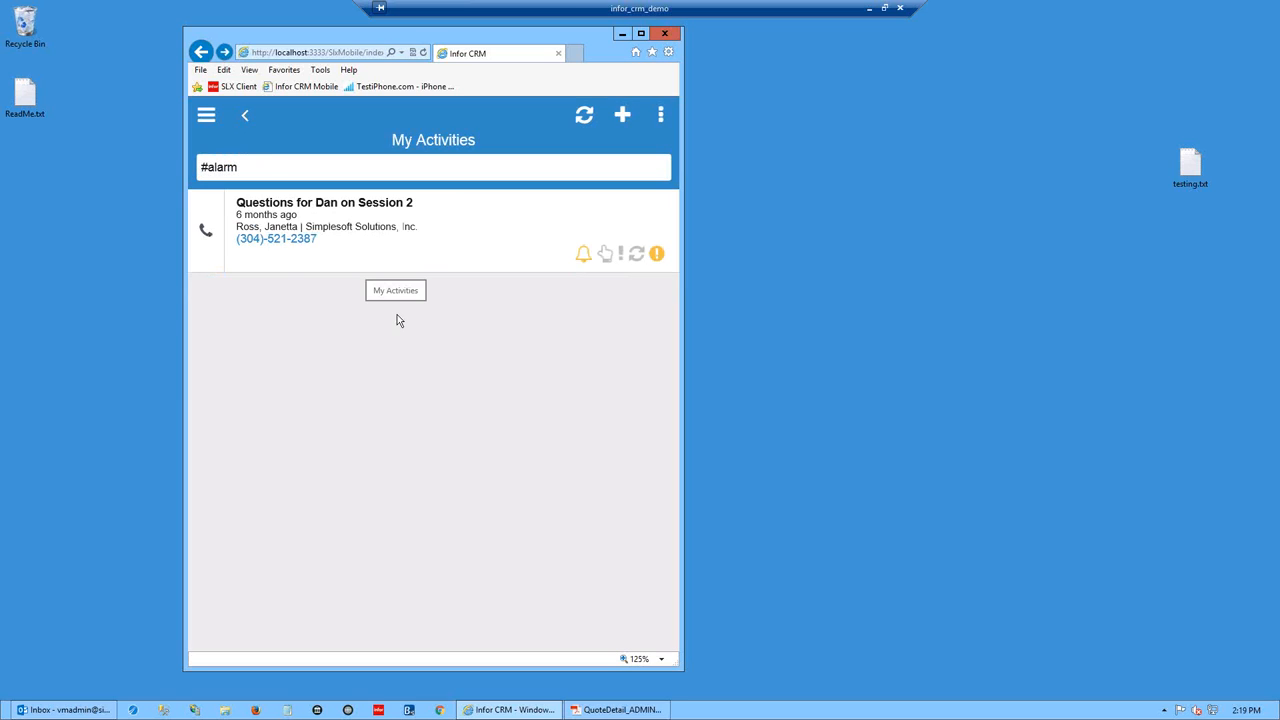
- Review the call's Details, More Details and Related Items, then show its Complete and Call actions
click(298, 218)
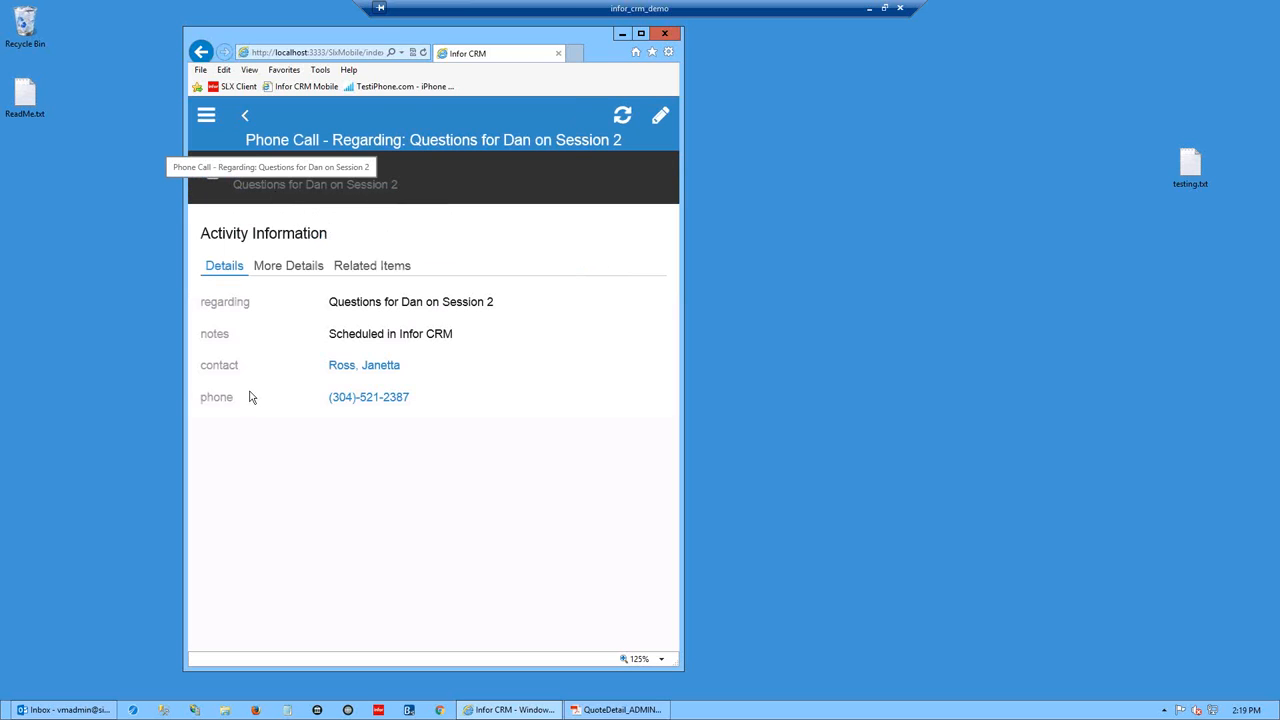
click(298, 268)
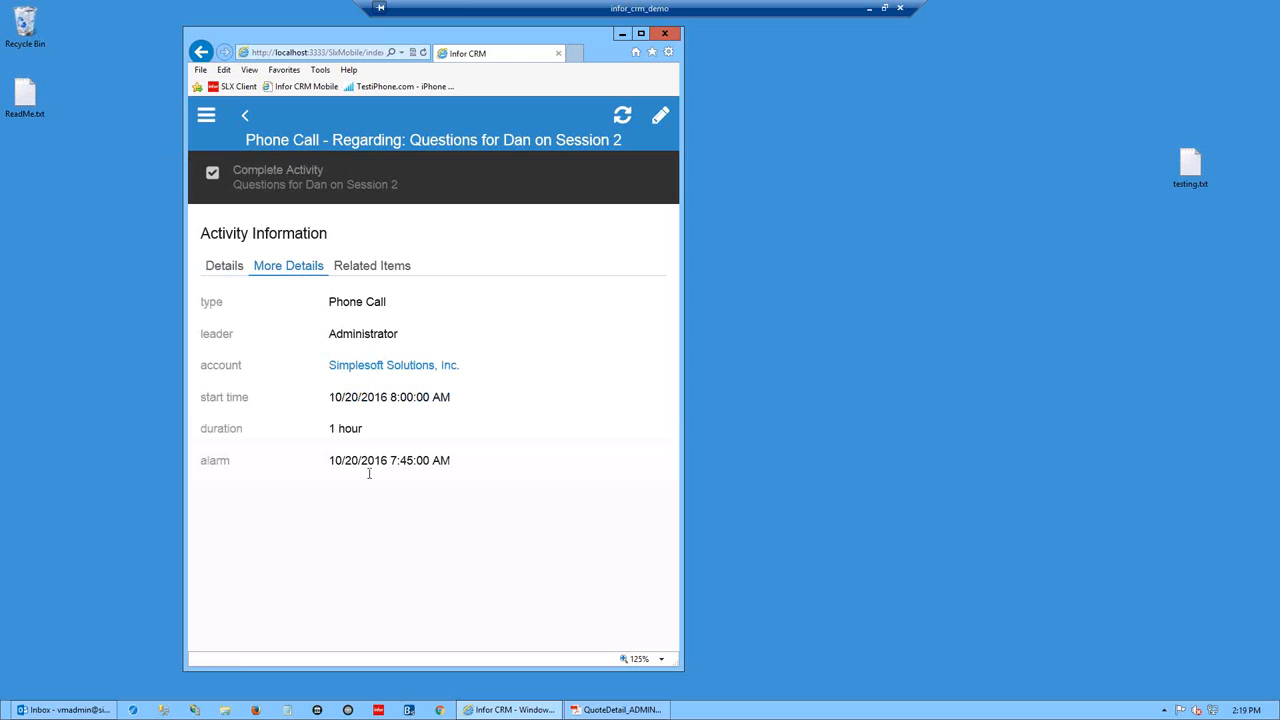
click(398, 268)
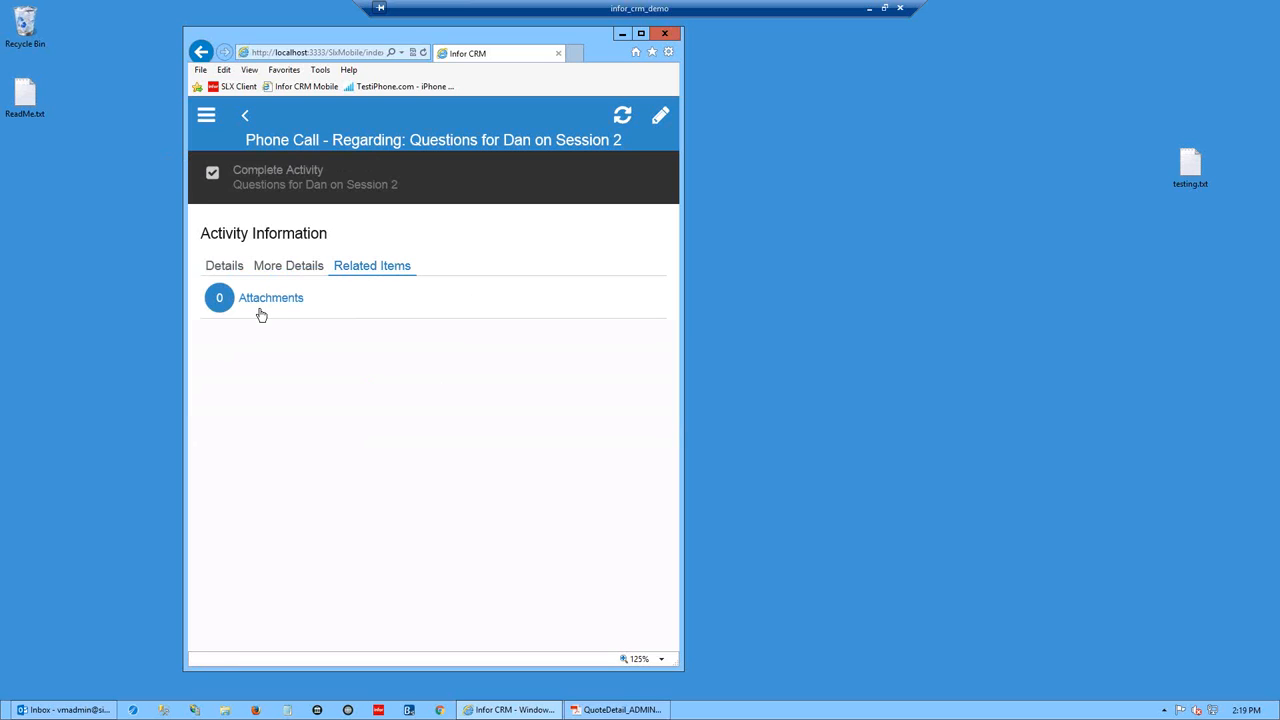
click(226, 266)
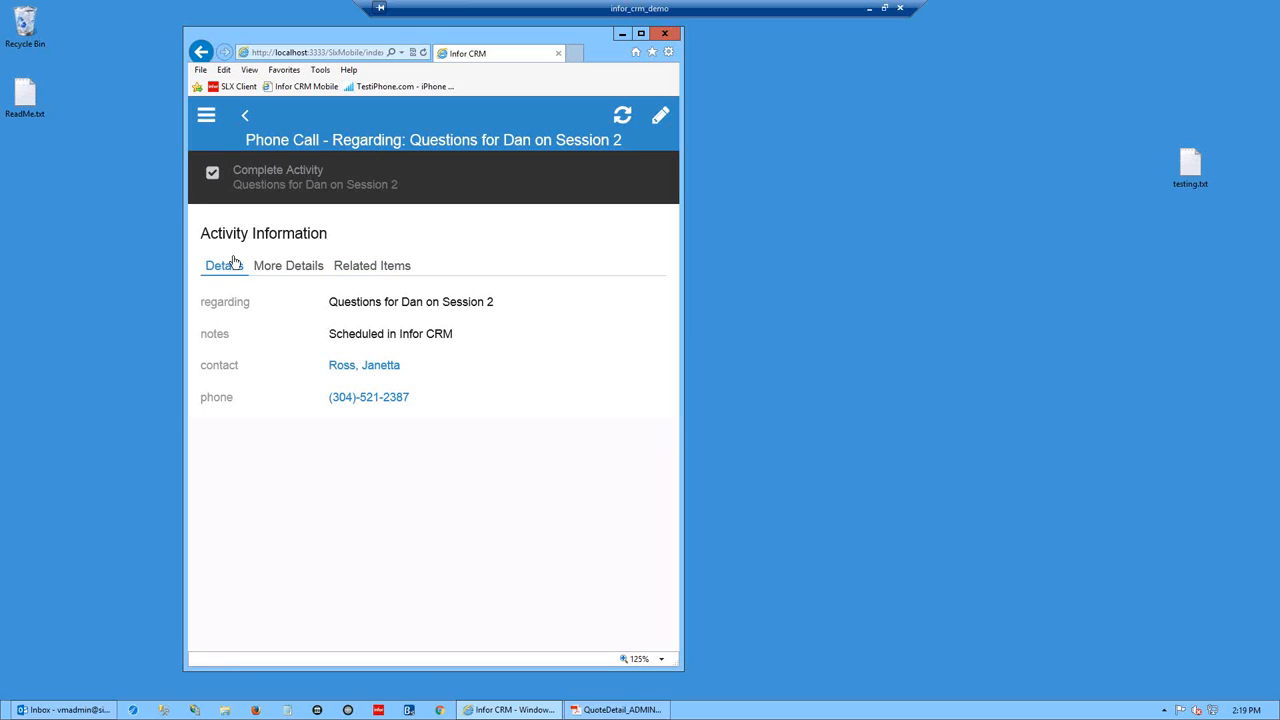
click(245, 115)
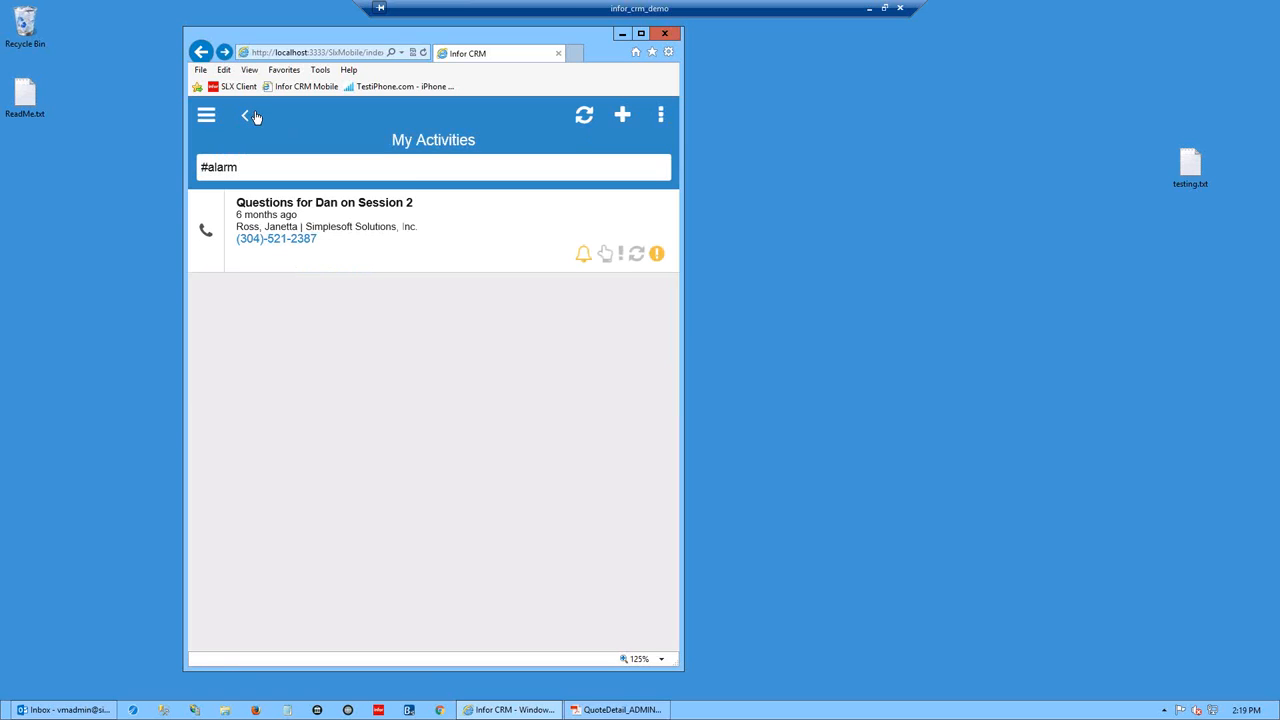
click(205, 234)
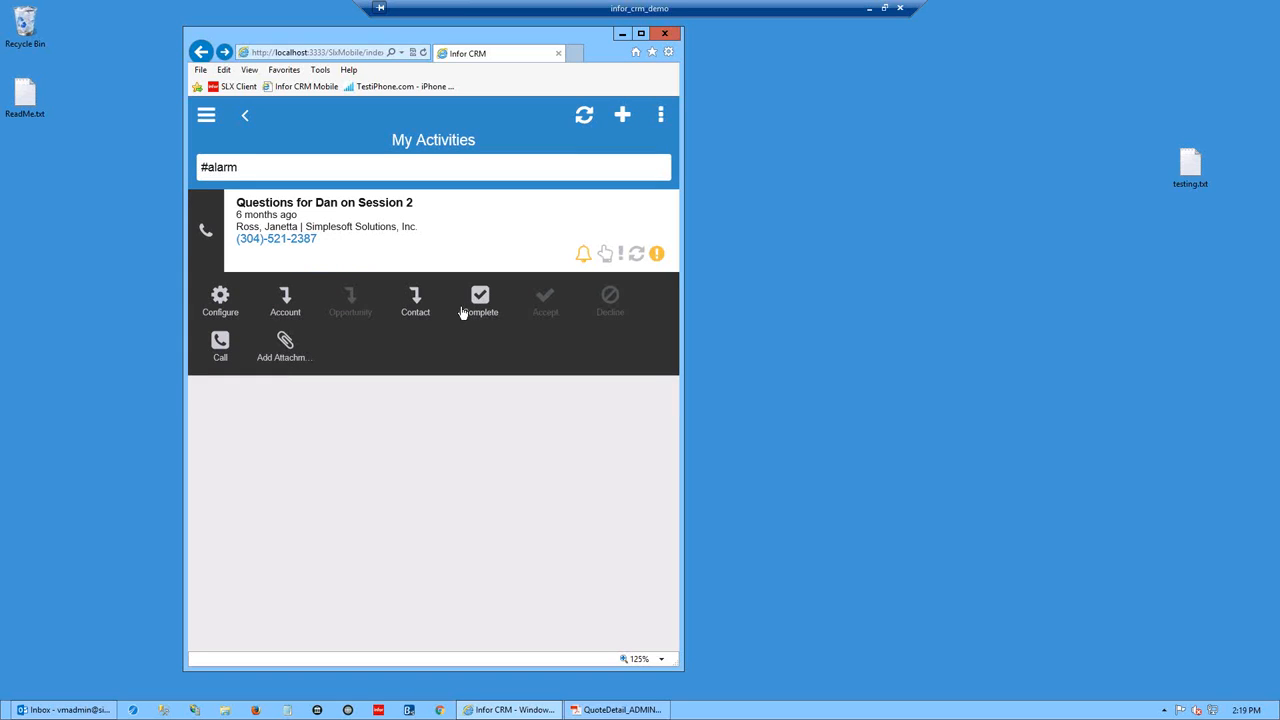
- Go back to the Clayco Manufacturing contact record and open the app's navigation menu
click(245, 118)
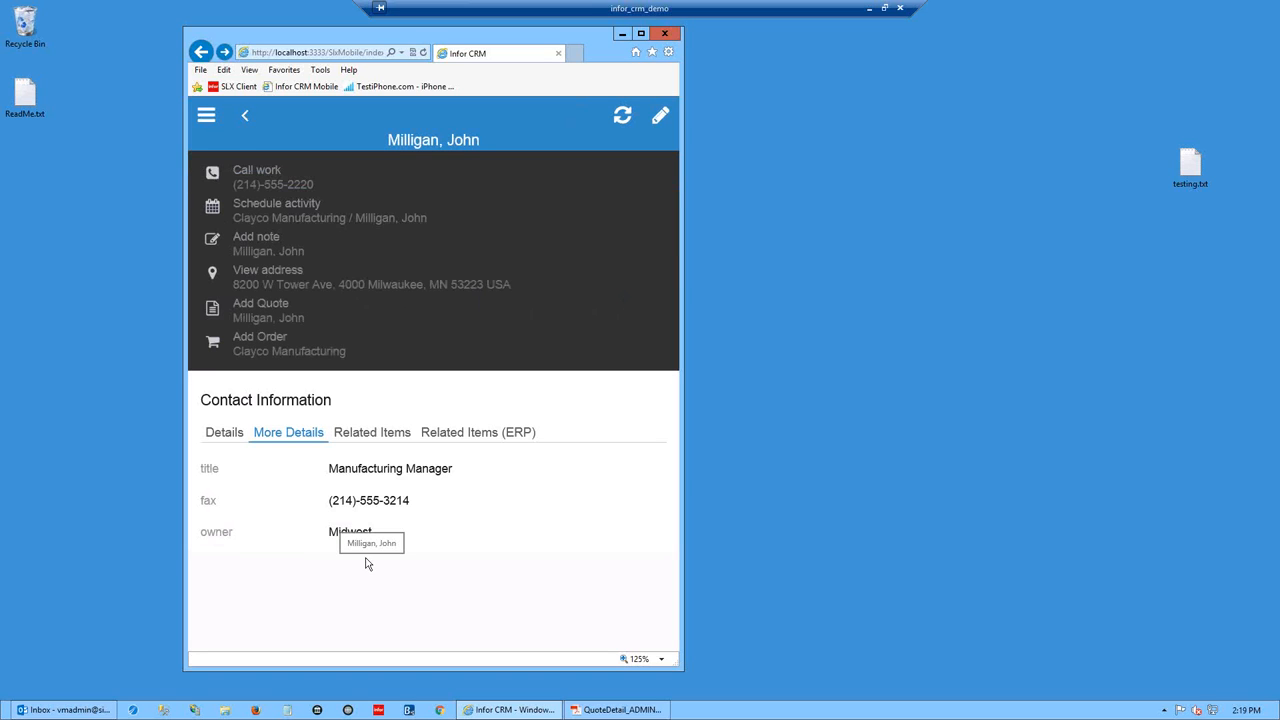
click(201, 117)
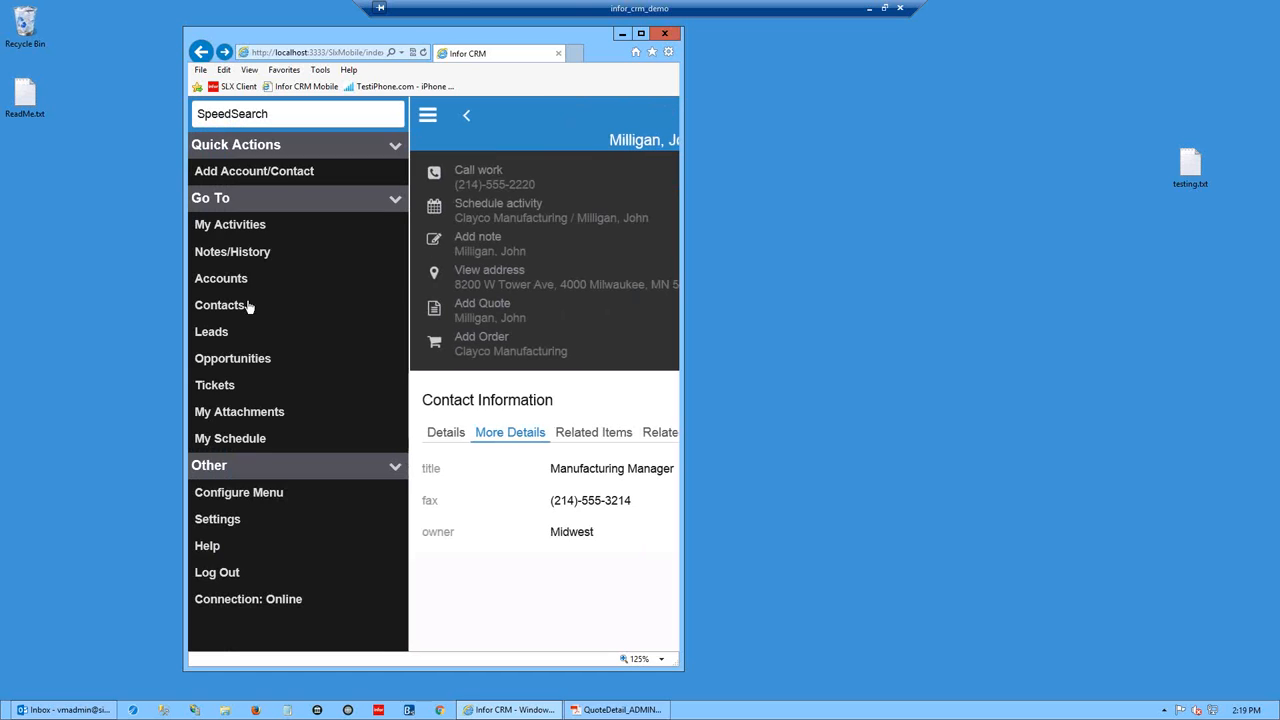
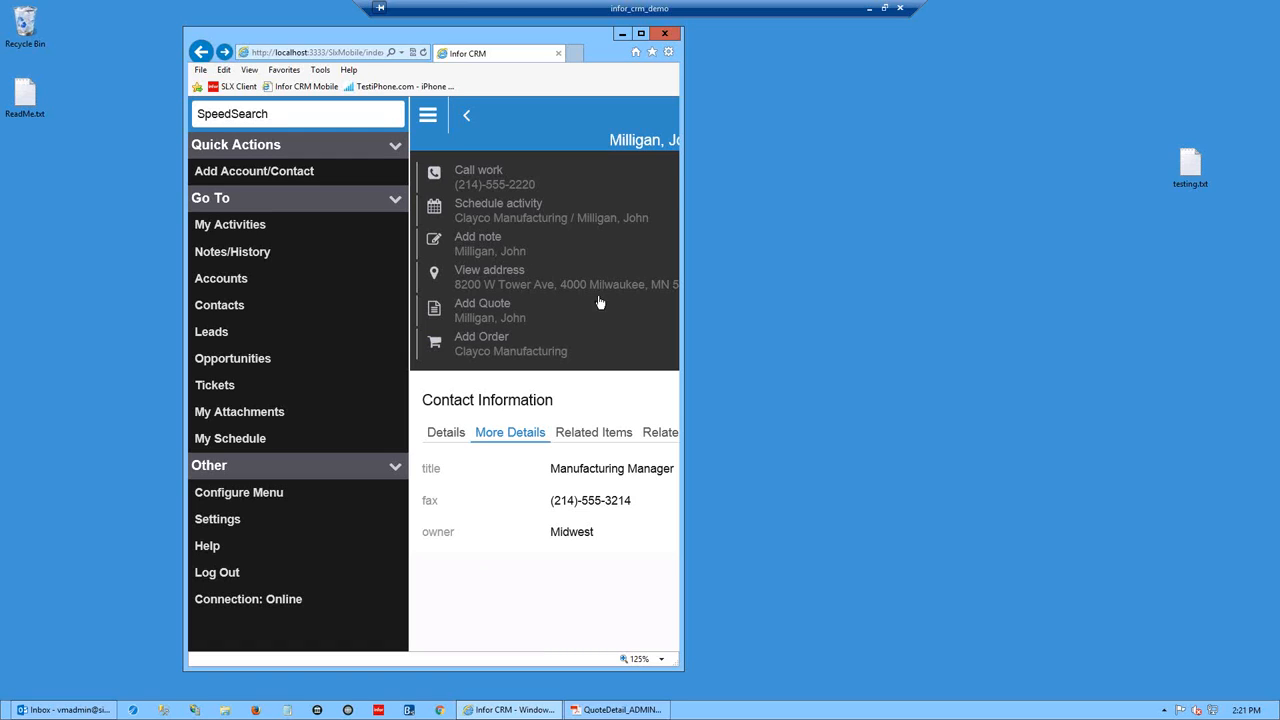
- Dismiss the navigation menu and back out of the contact record to the Contacts list
click(428, 116)
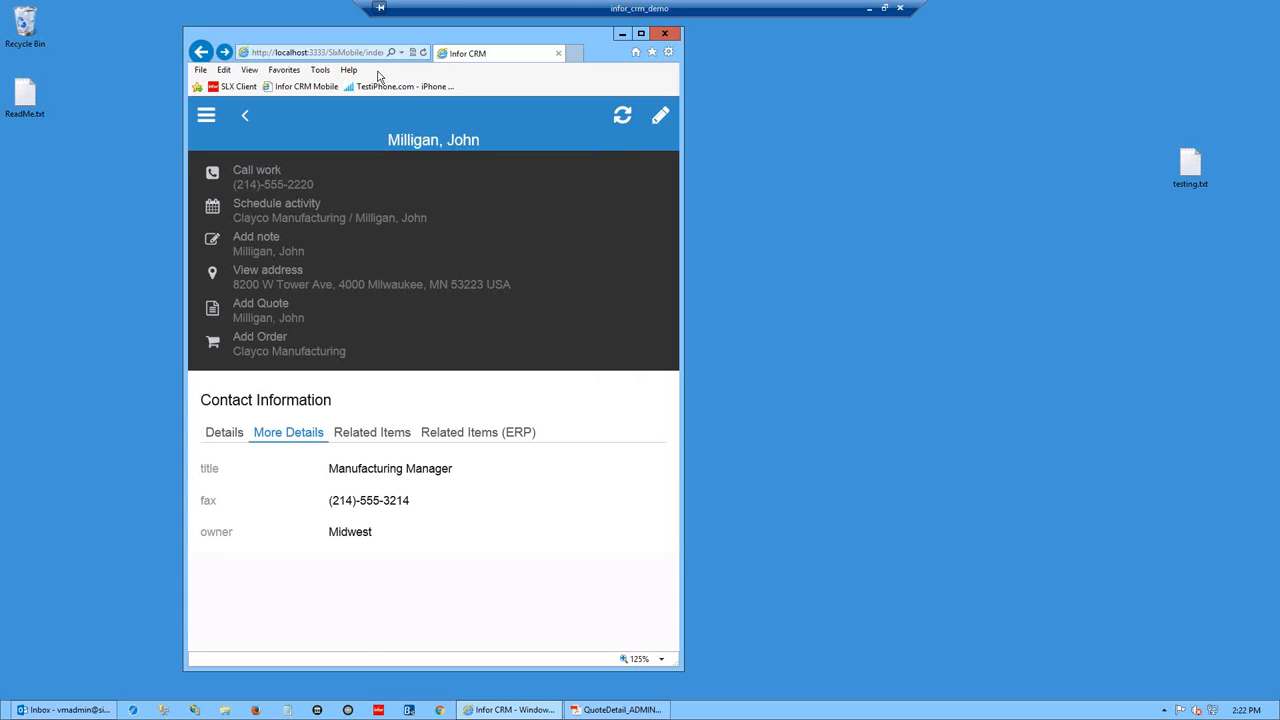
click(248, 126)
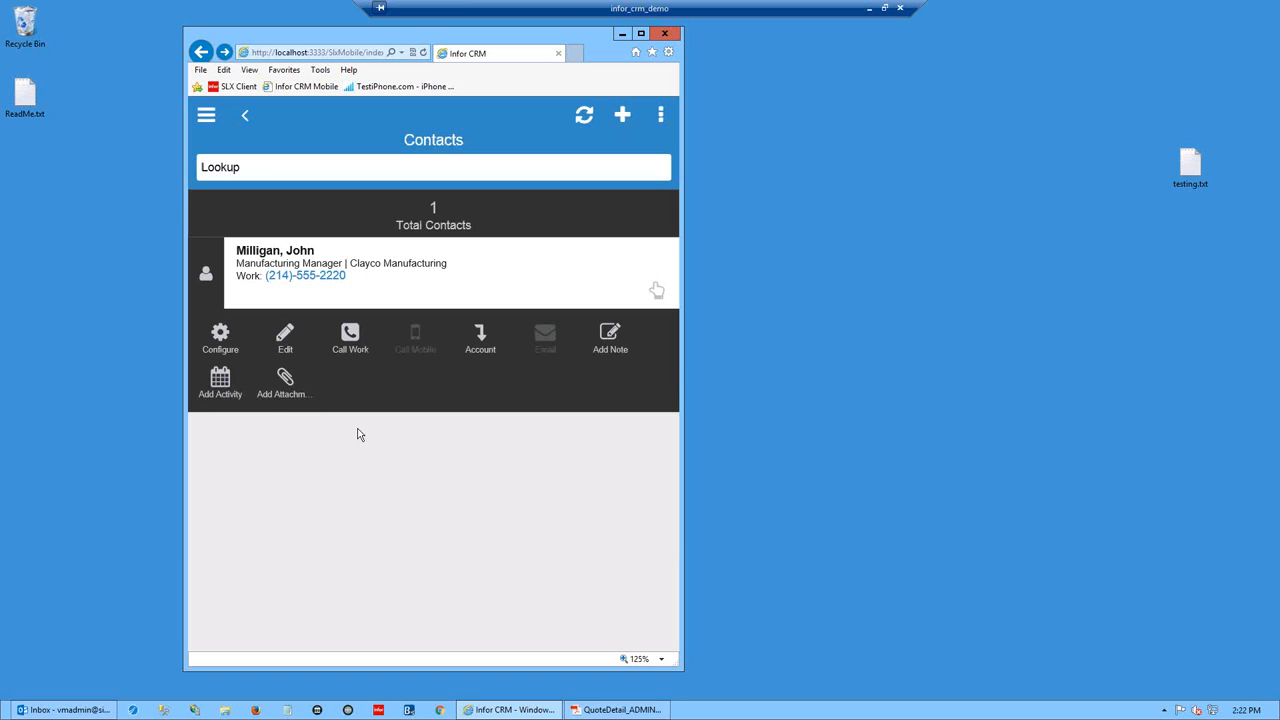
- Back out through Clayco Manufacturing to the MN Customers list and open the navigation menu
click(245, 118)
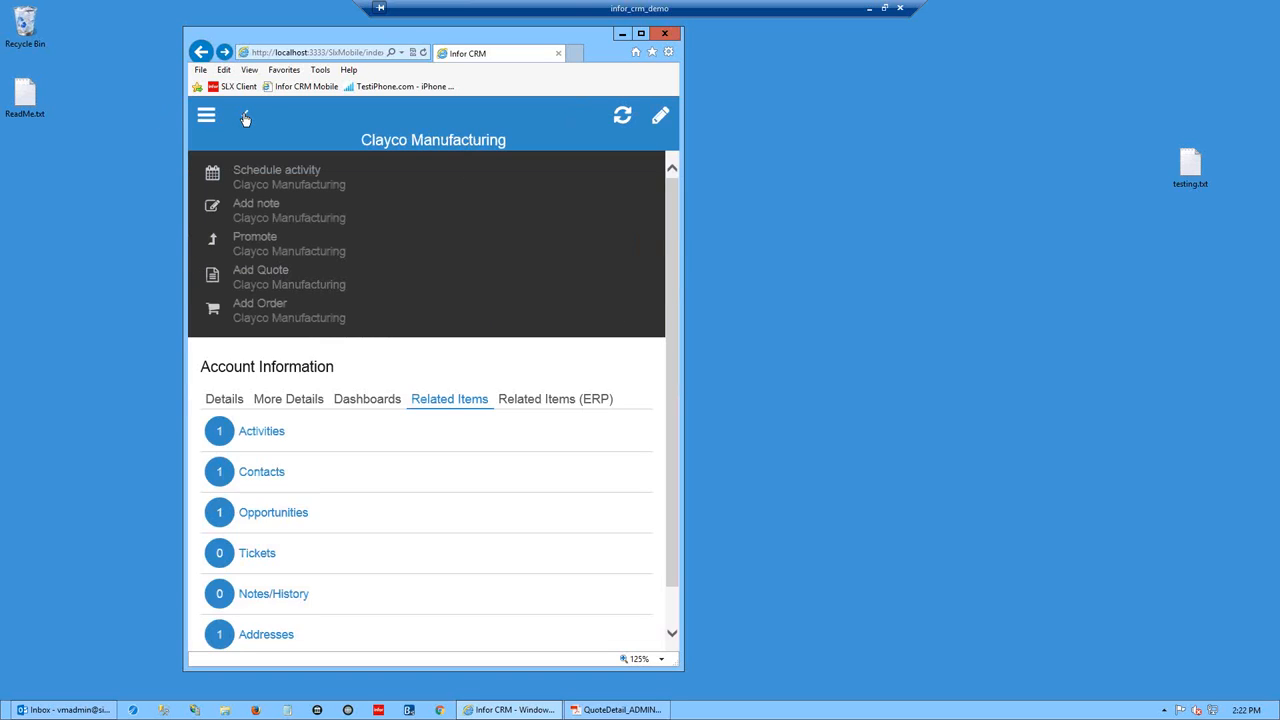
click(245, 118)
click(208, 117)
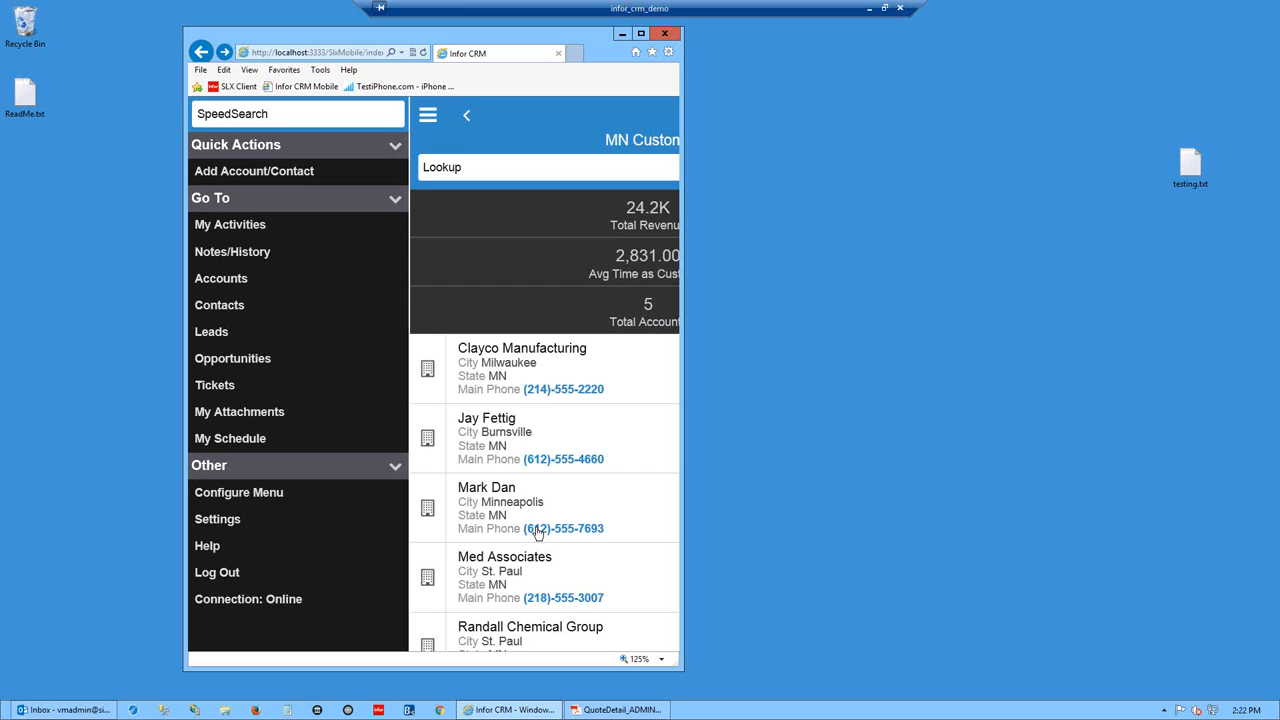
- Open Clayco Manufacturing, review Details and More Details, and map 8200 W Tower Ave
click(491, 369)
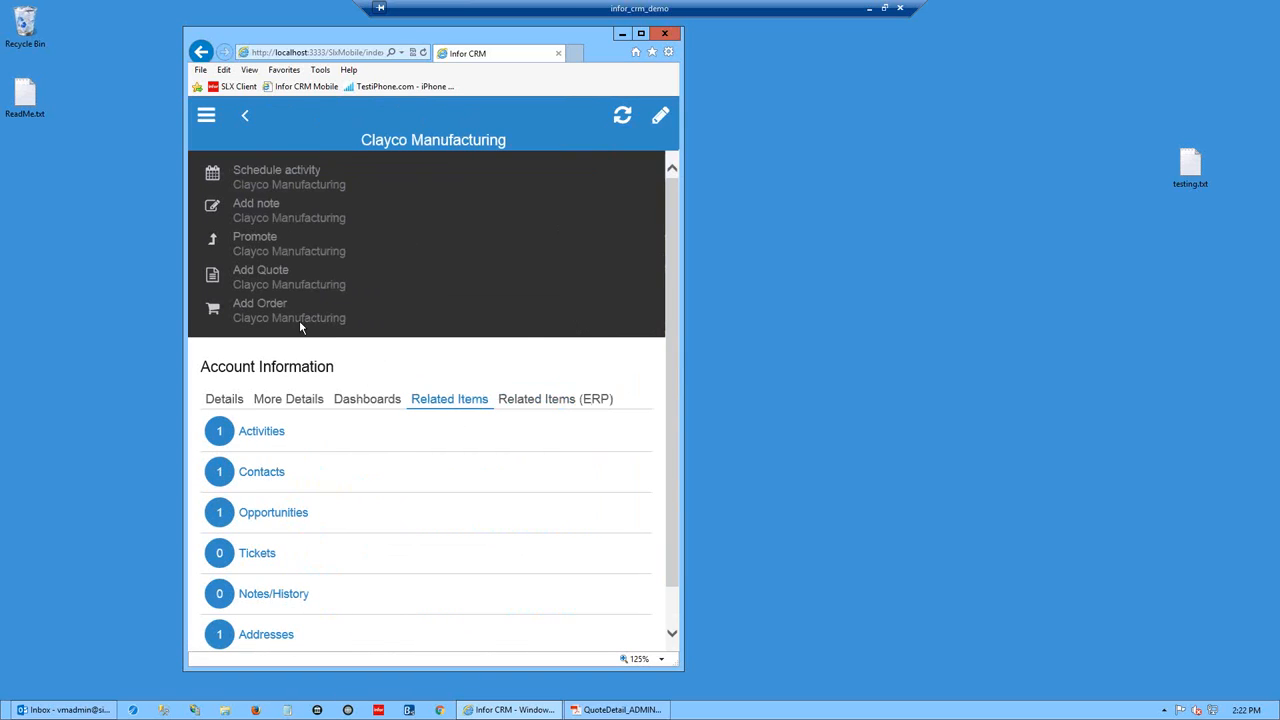
click(226, 401)
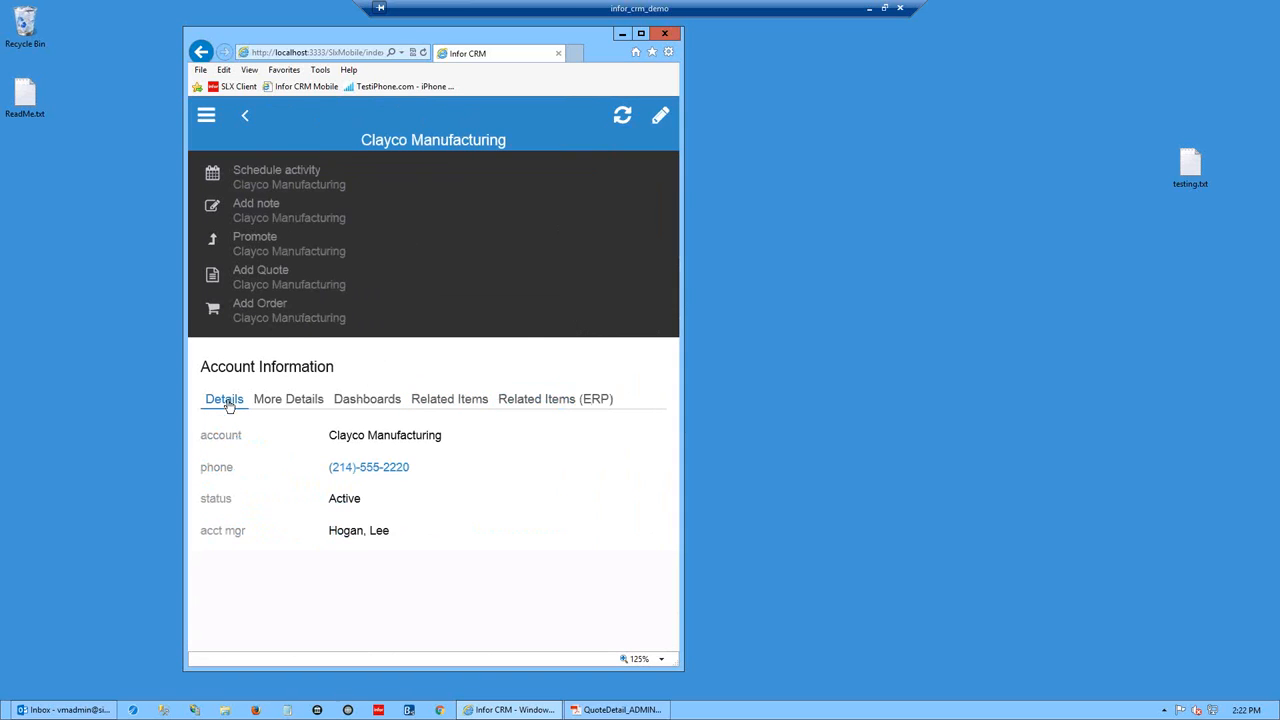
click(283, 402)
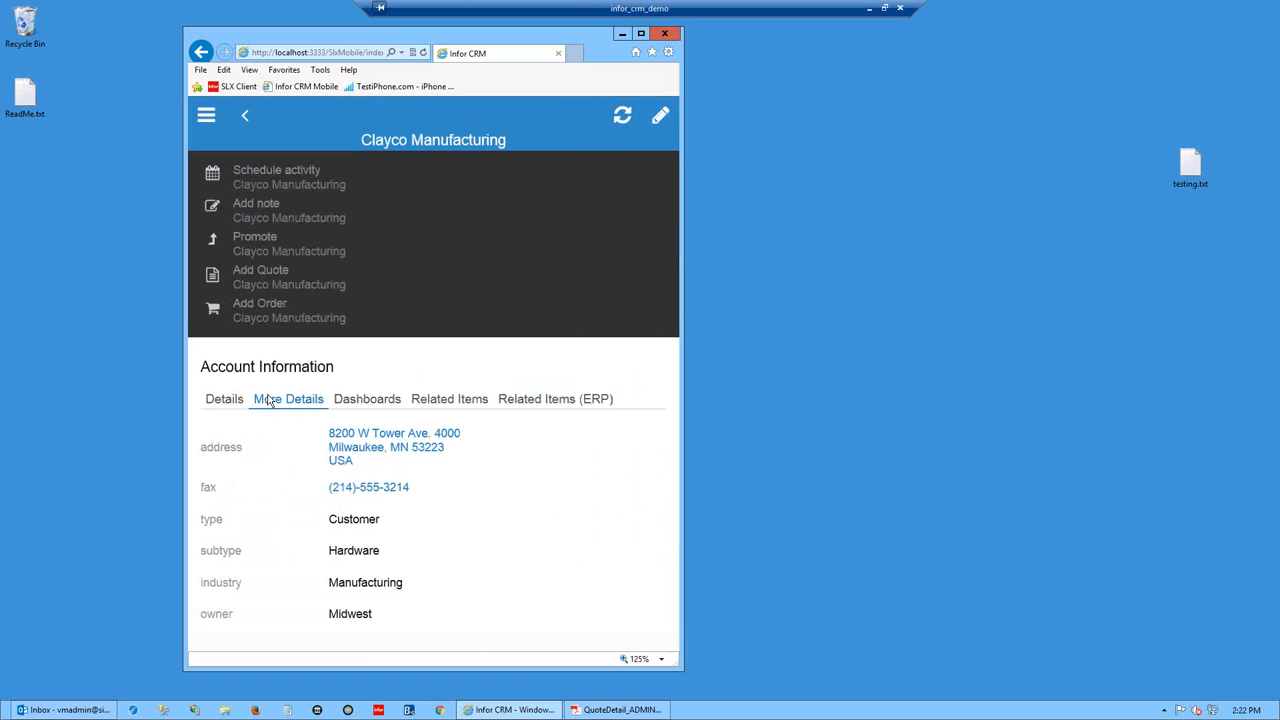
click(383, 437)
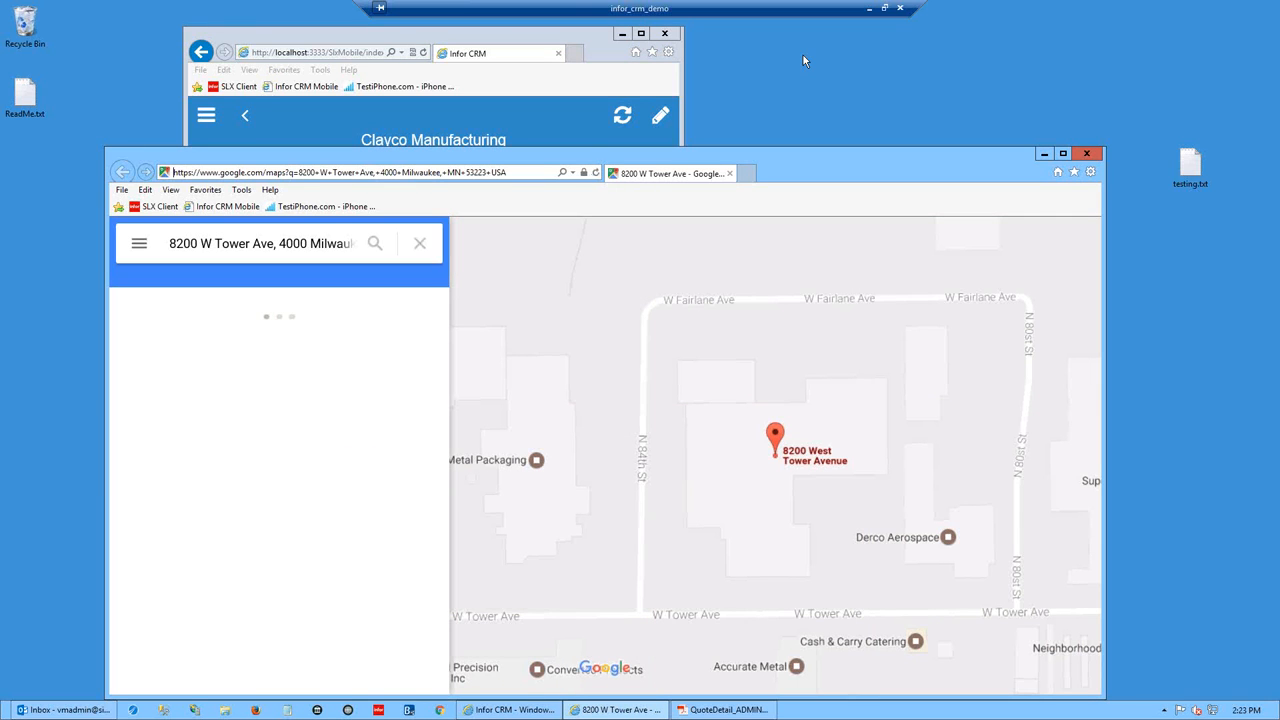
click(1086, 153)
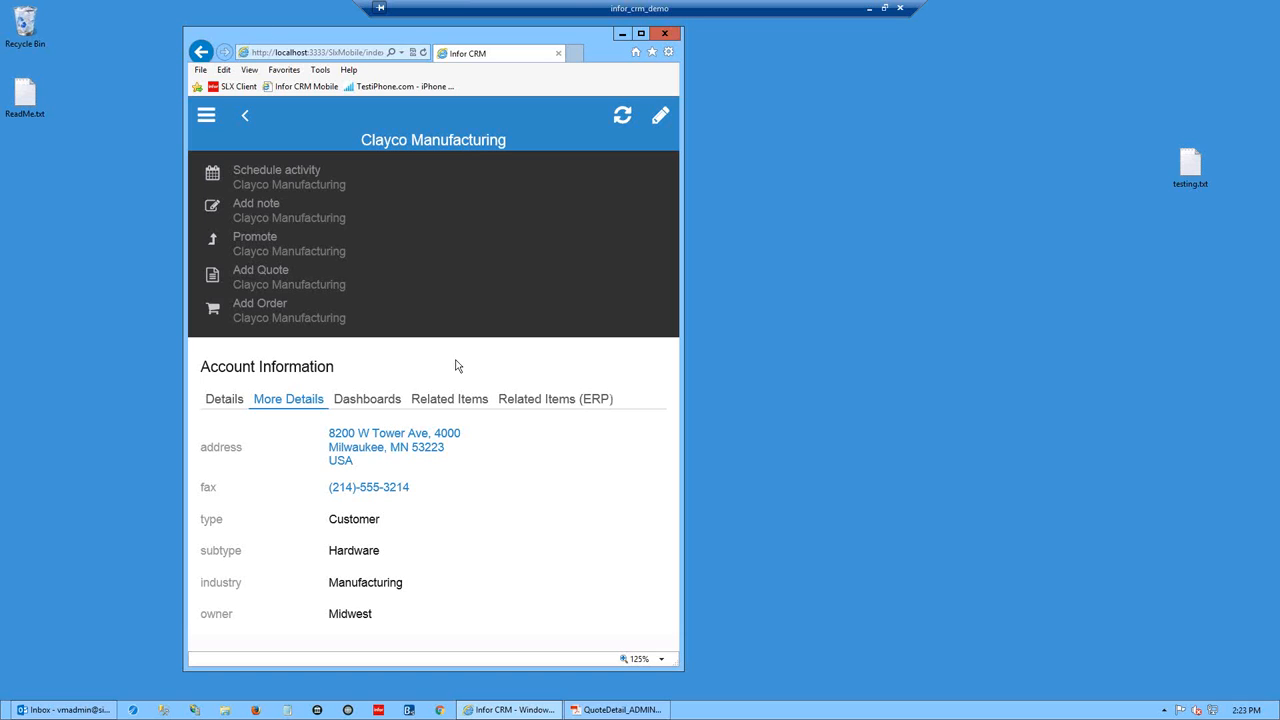
- Return from the account to the MN Customers list and open the navigation menu
click(245, 116)
click(207, 115)
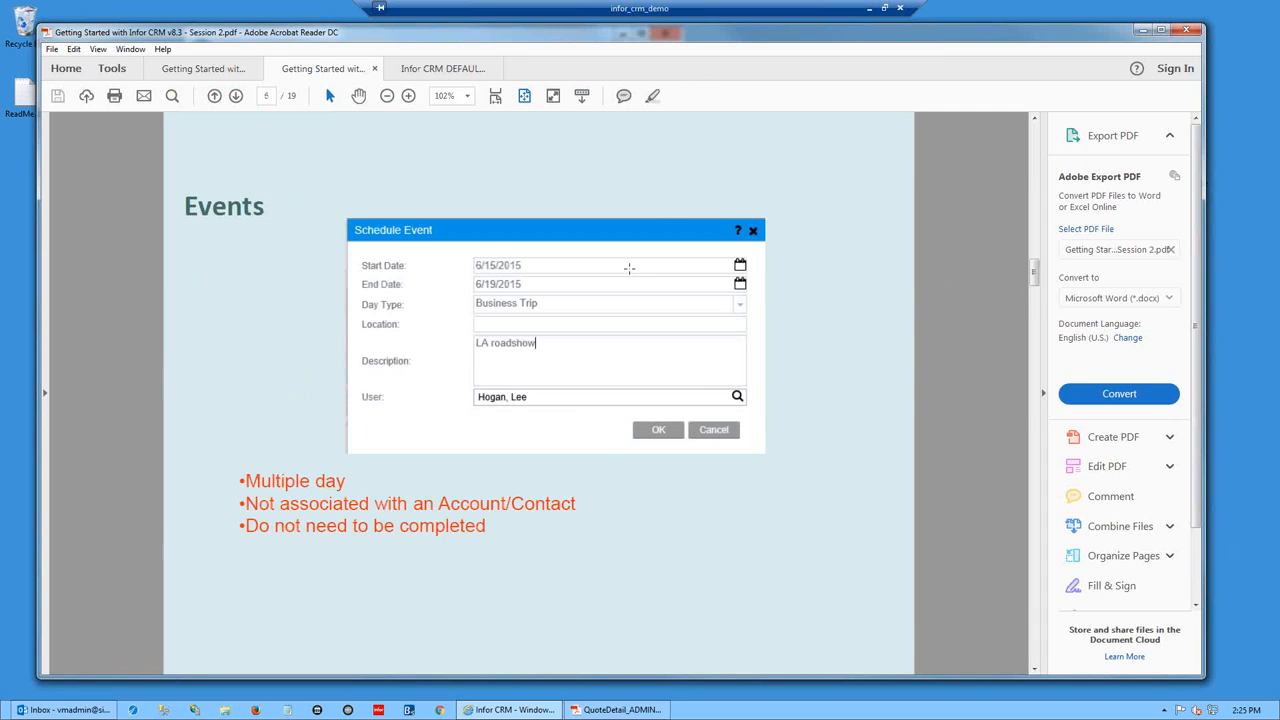
- Scroll through the first training slides and collapse the right-hand tools pane
scroll(674, 273, down, 8)
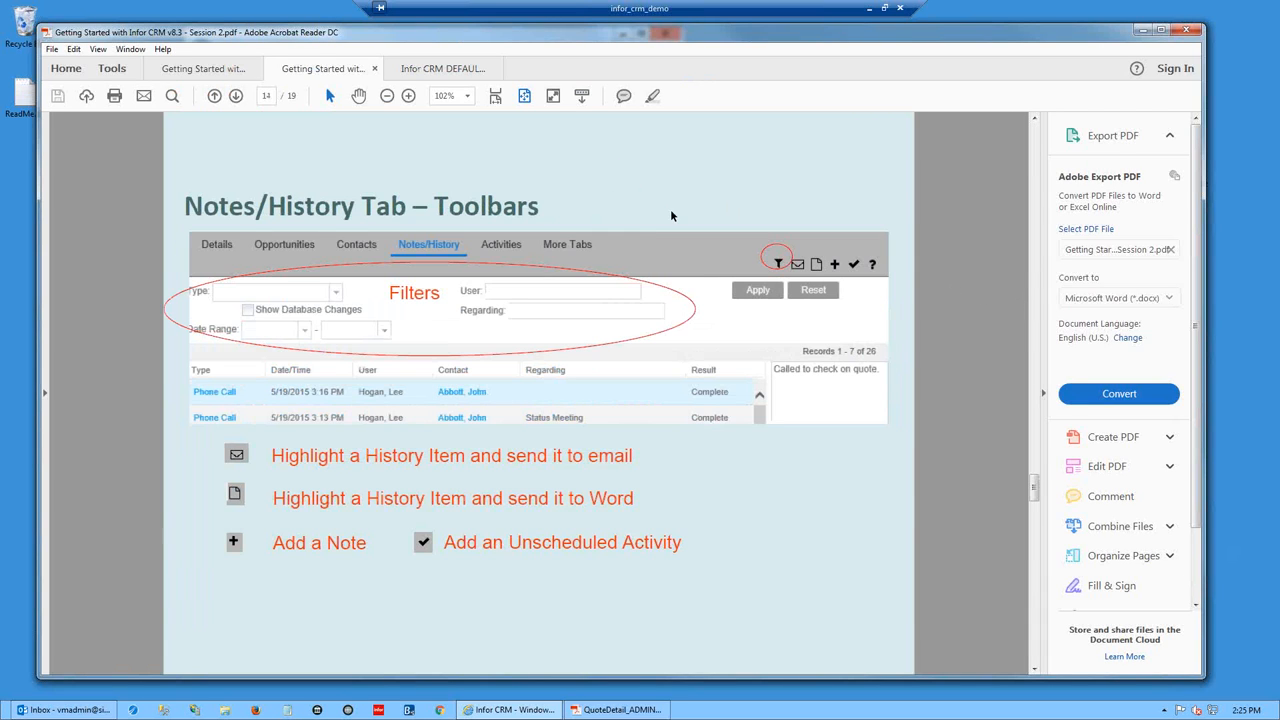
scroll(672, 216, down, 4)
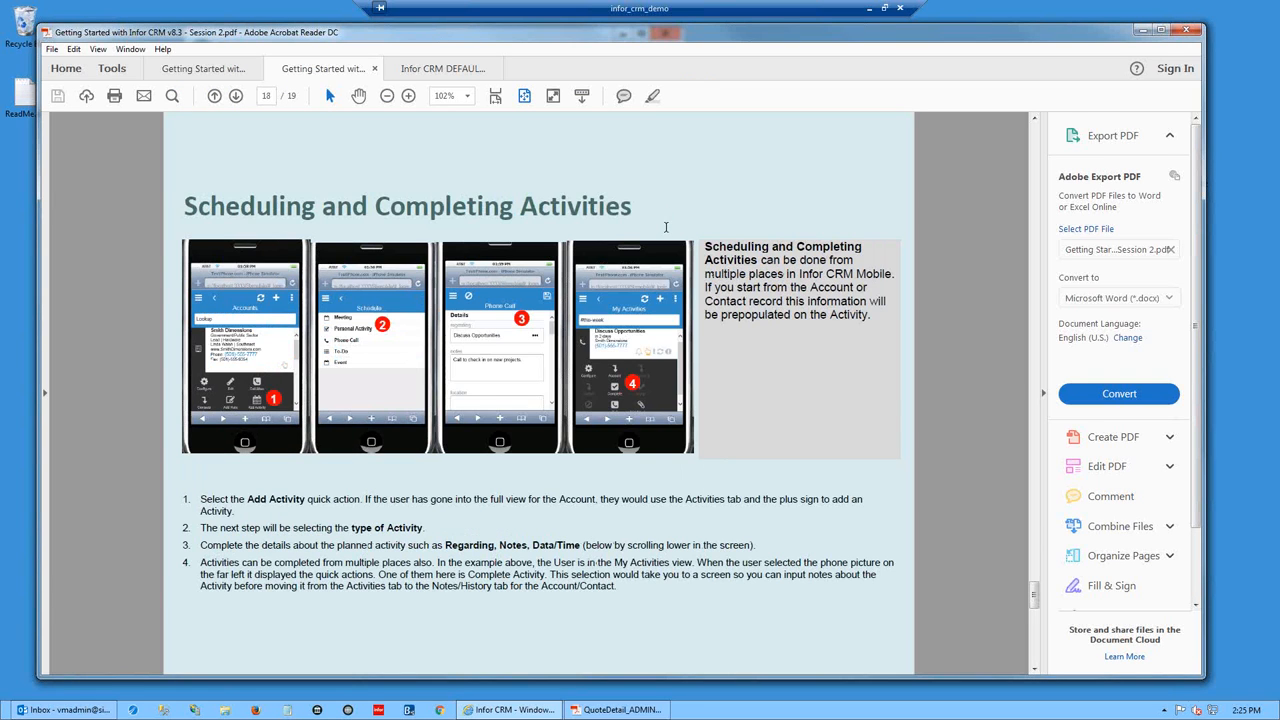
scroll(692, 244, down, 2)
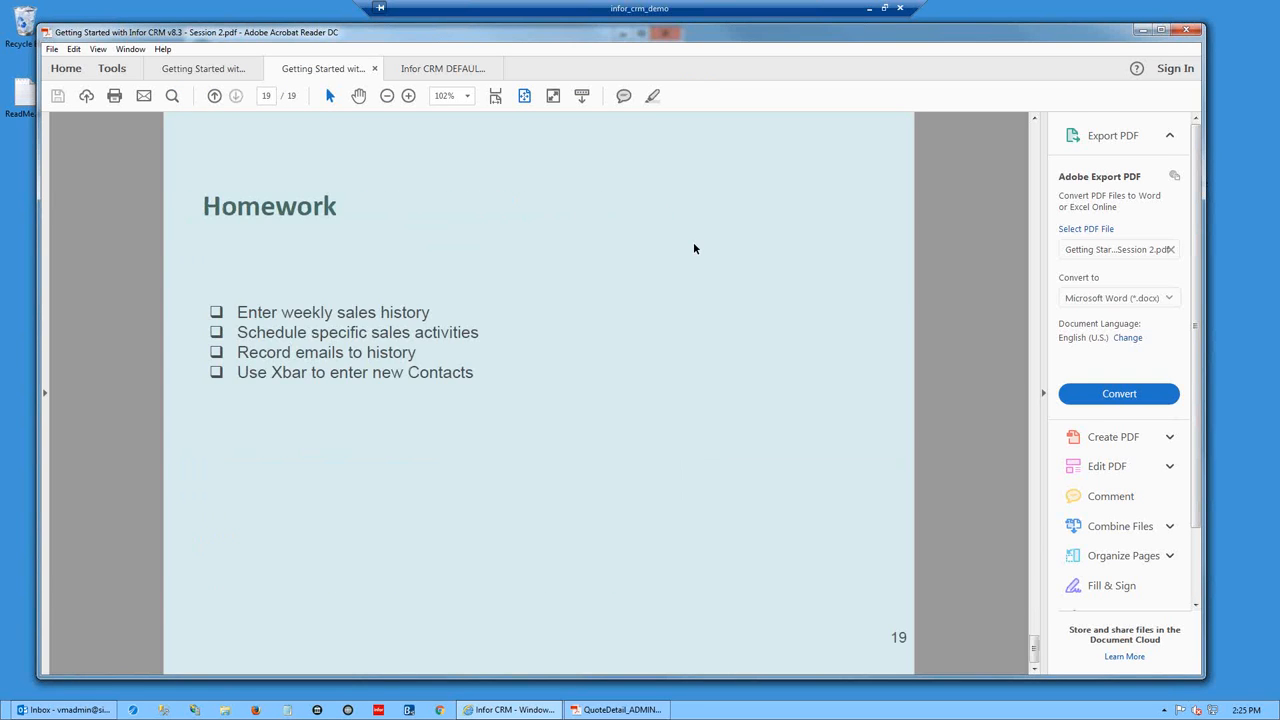
scroll(694, 248, up, 2)
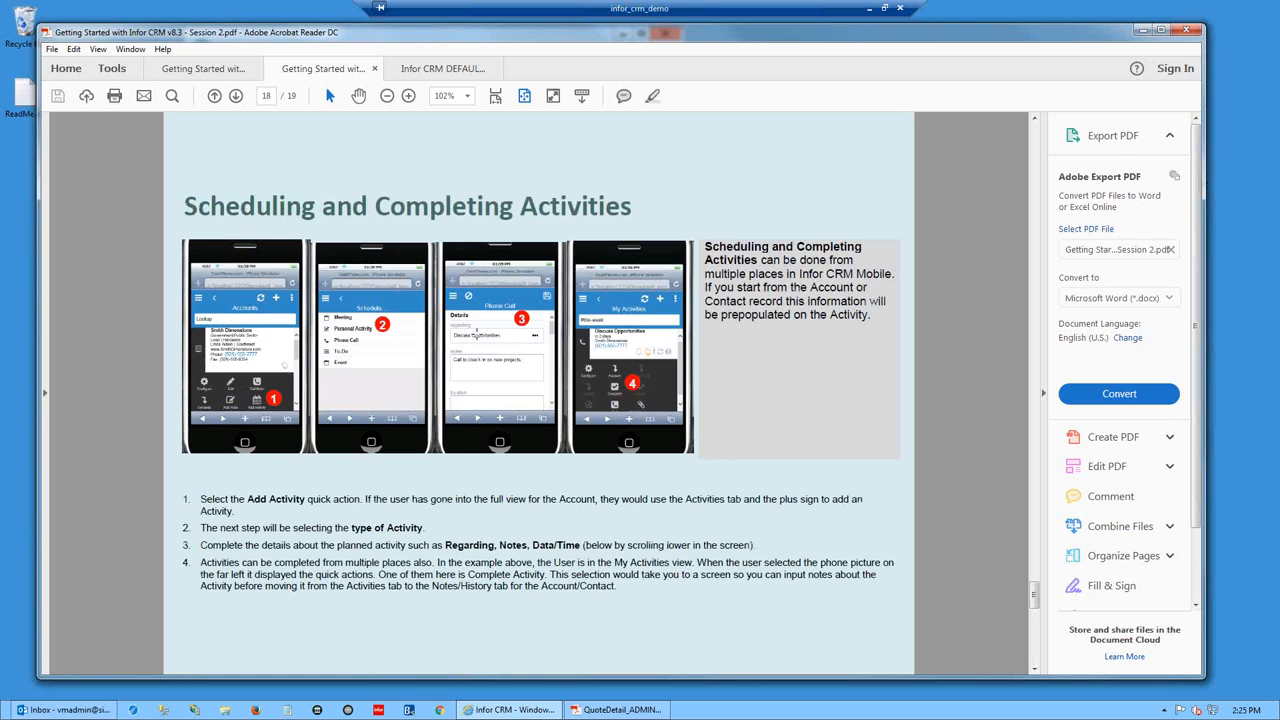
click(1043, 395)
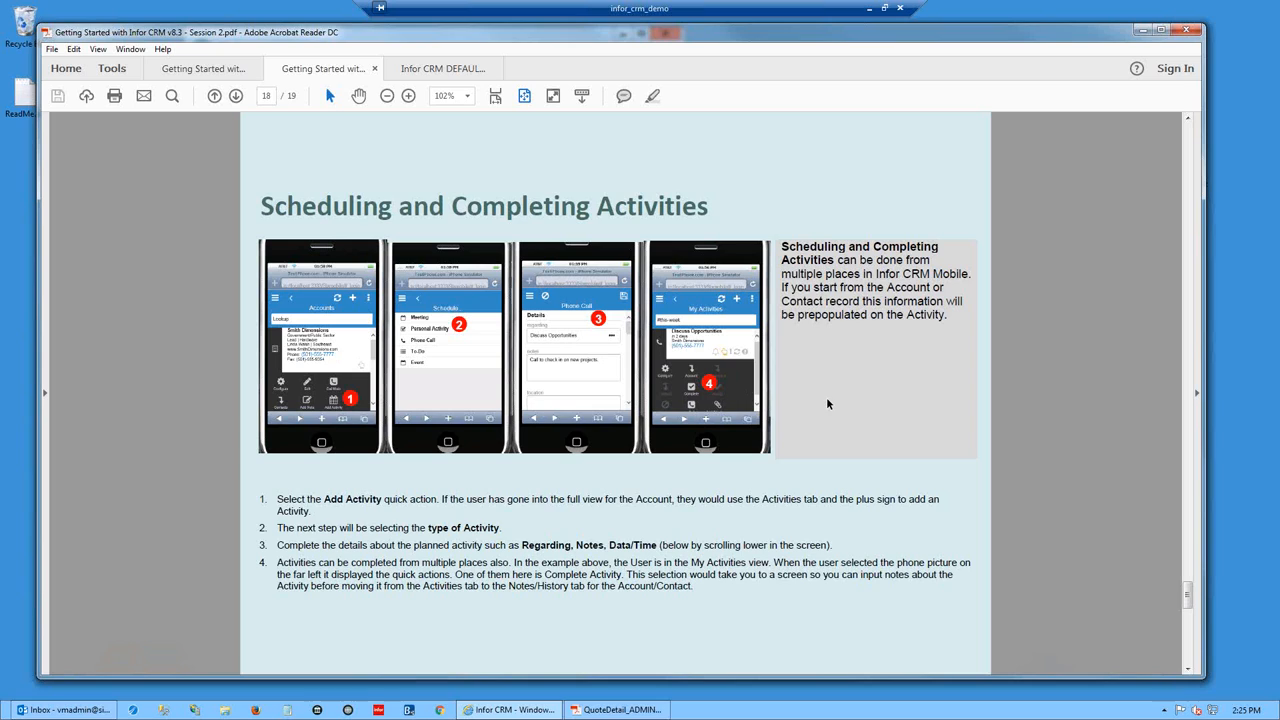
- Page through the remaining slides to the final Homework slide, page 19 of 19
scroll(1071, 387, down, 1)
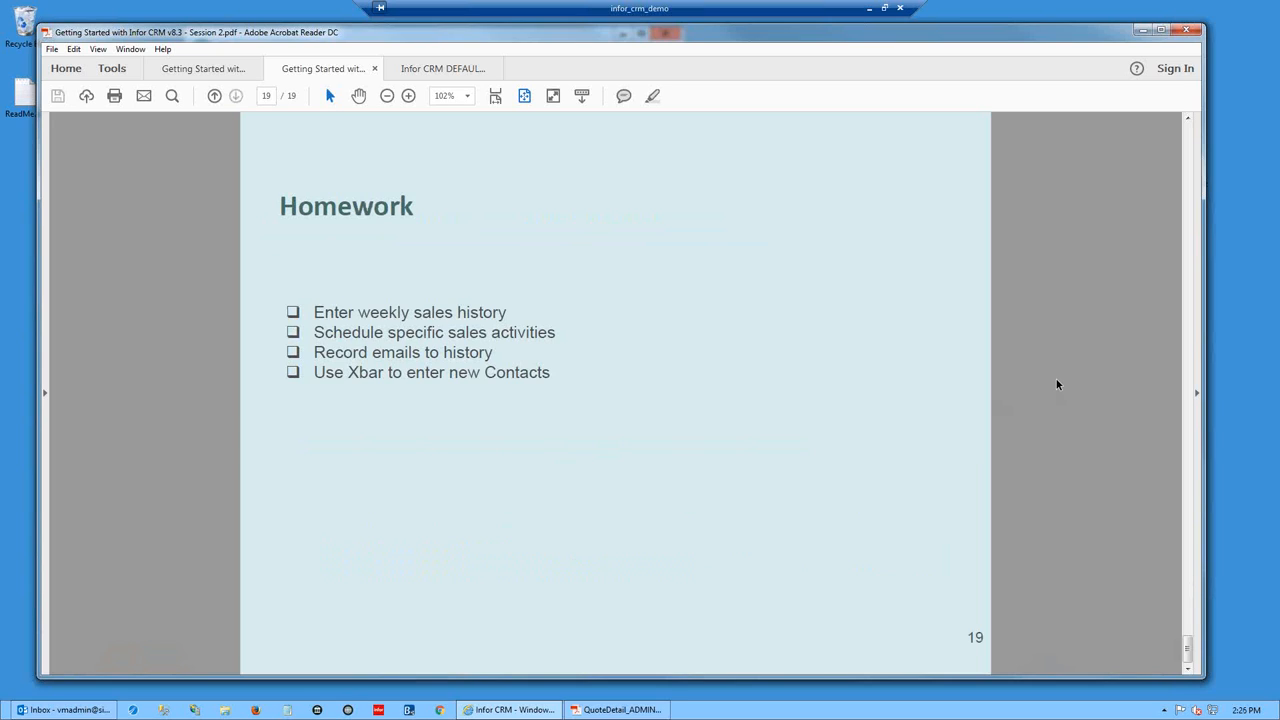
drag(1188, 648, 1157, 126)
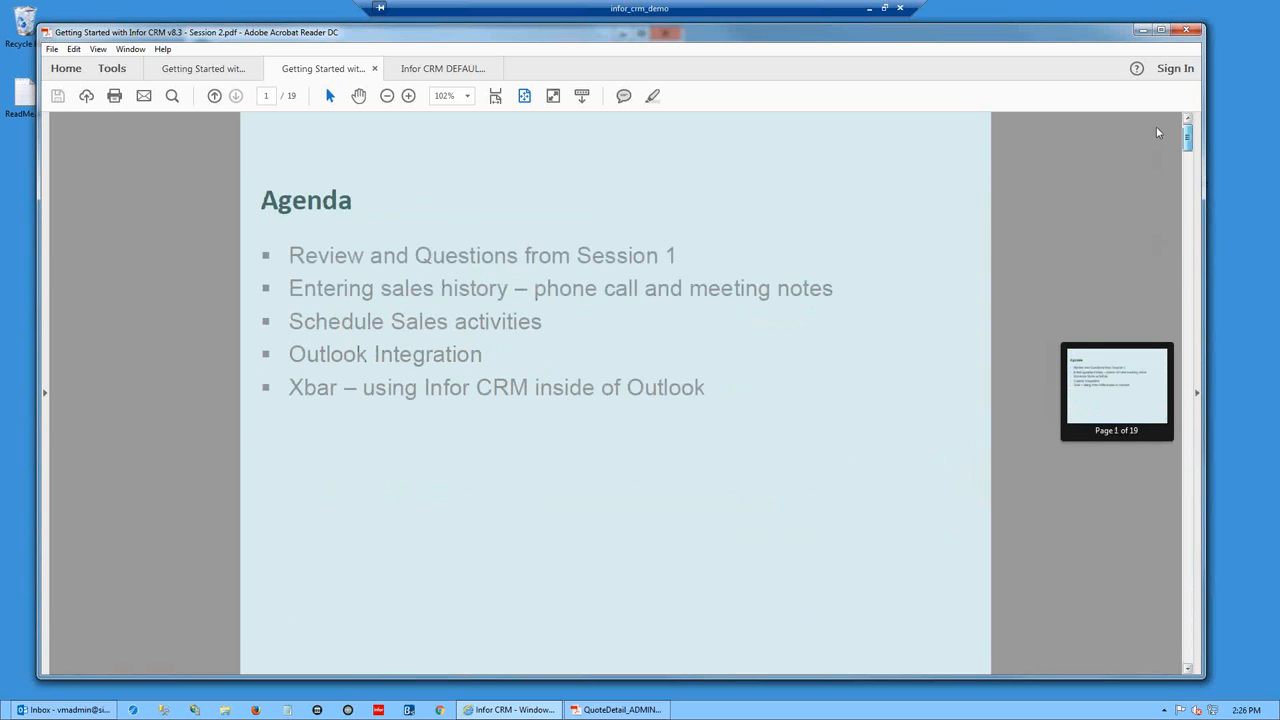
scroll(1040, 320, down, 1)
scroll(1038, 348, down, 4)
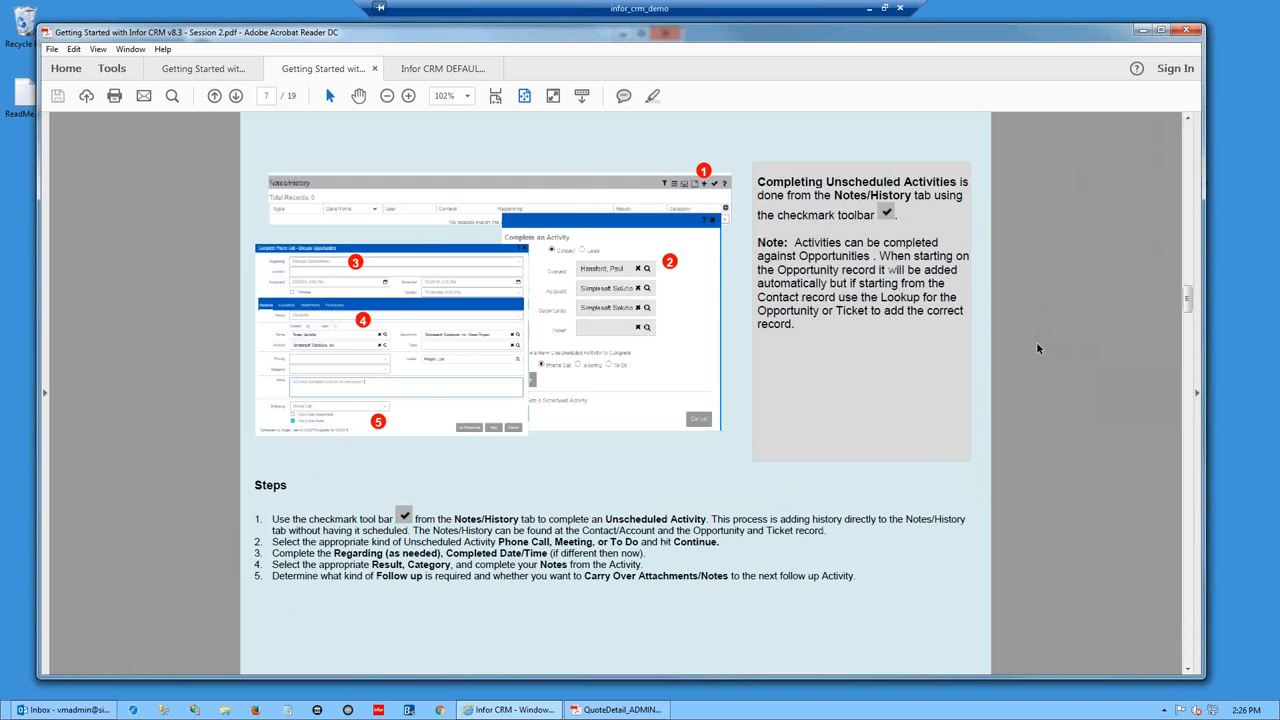
scroll(1038, 348, down, 1)
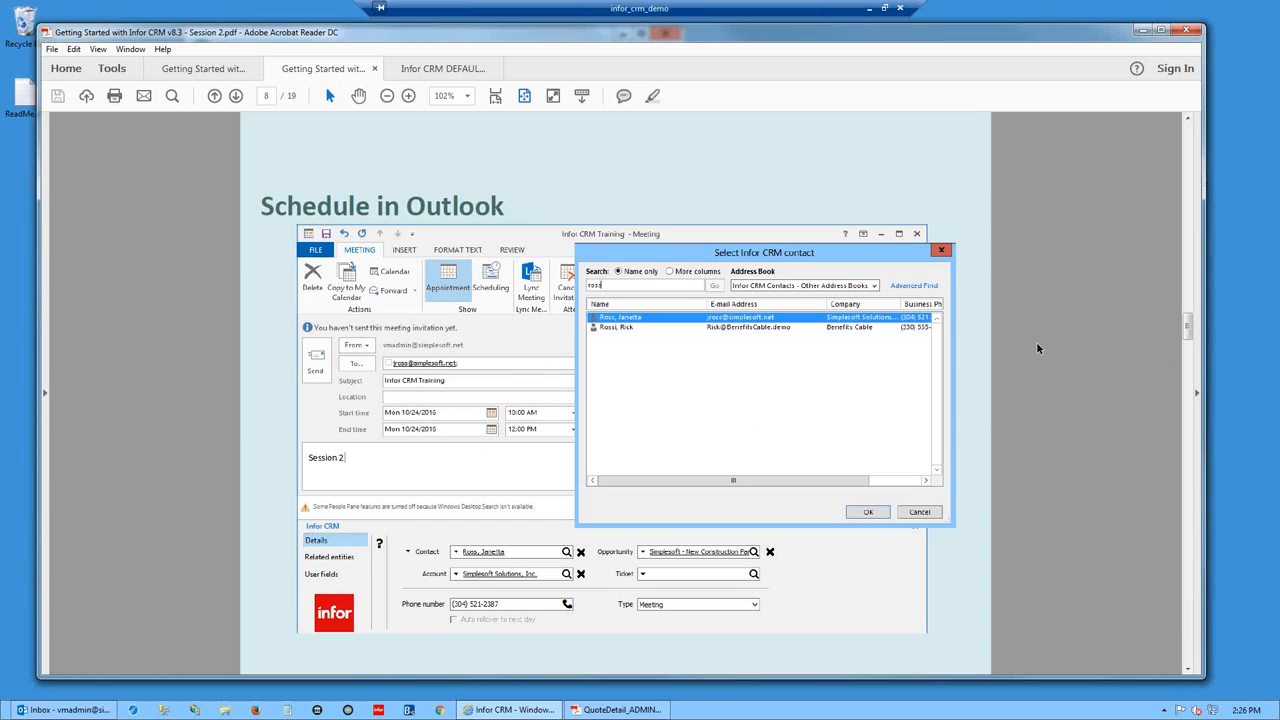
scroll(1039, 346, down, 1)
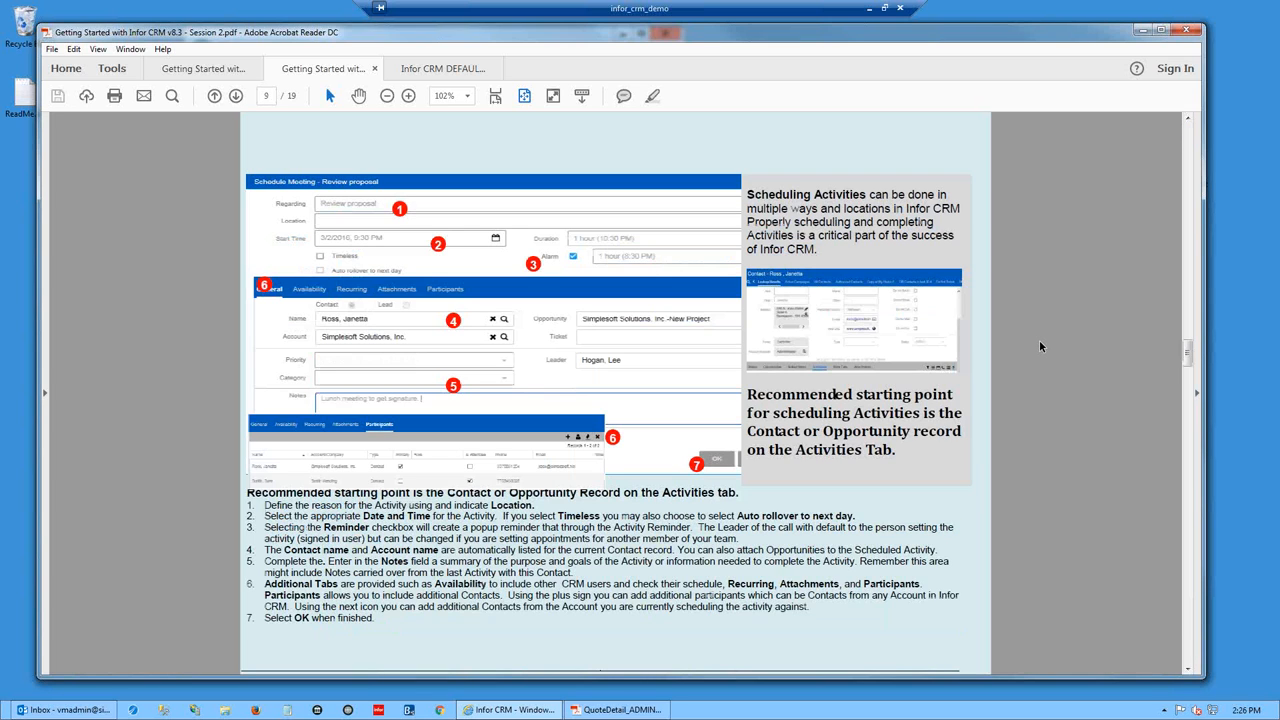
scroll(1040, 347, down, 2)
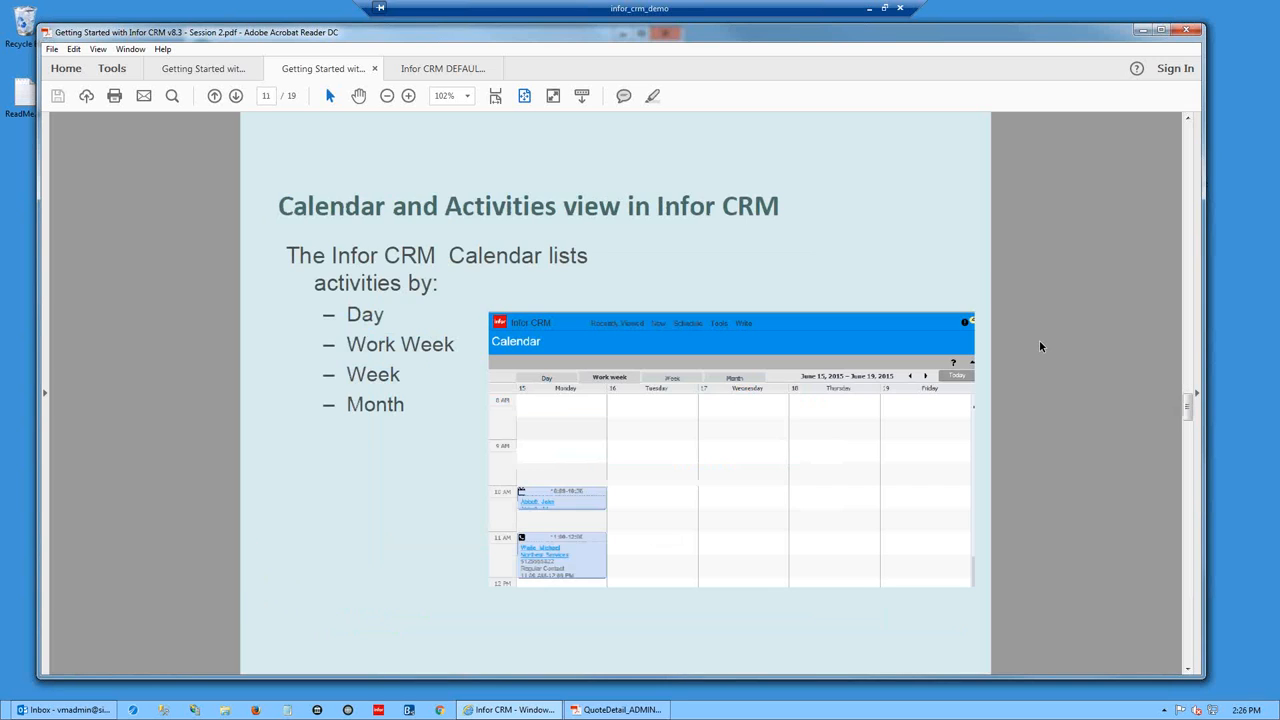
scroll(1040, 347, down, 2)
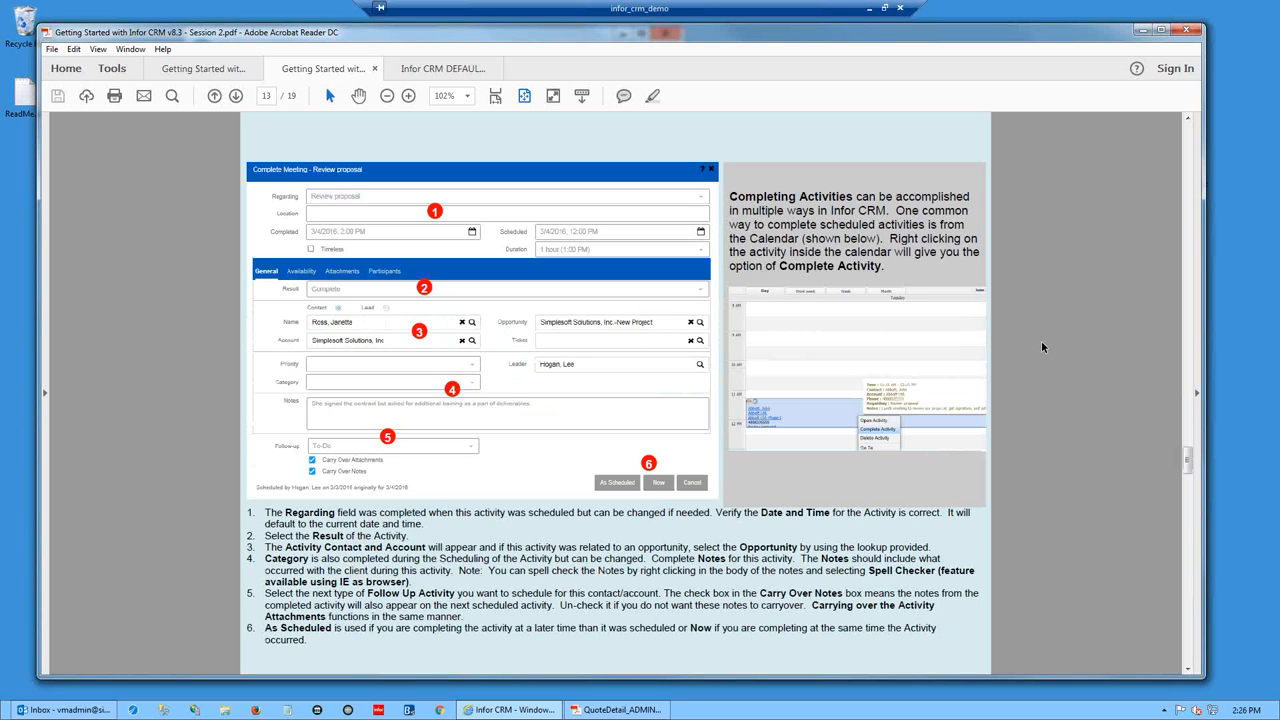
scroll(1041, 346, down, 2)
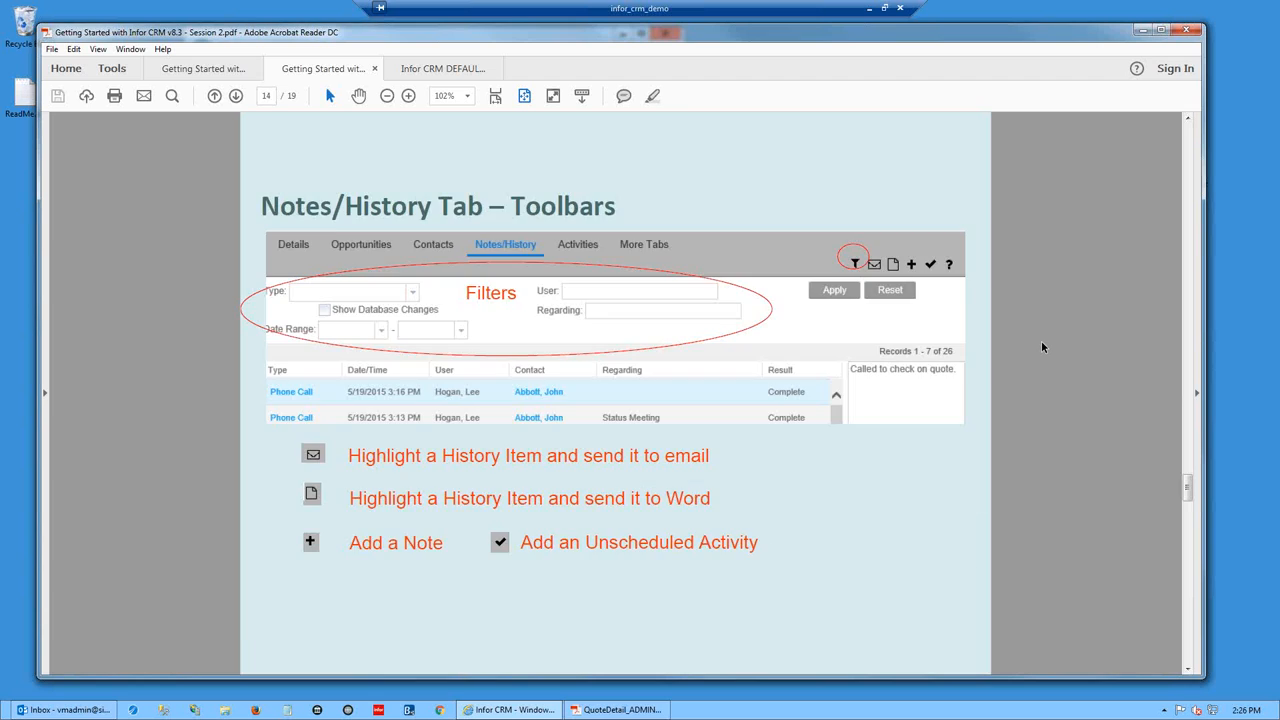
scroll(1041, 346, down, 1)
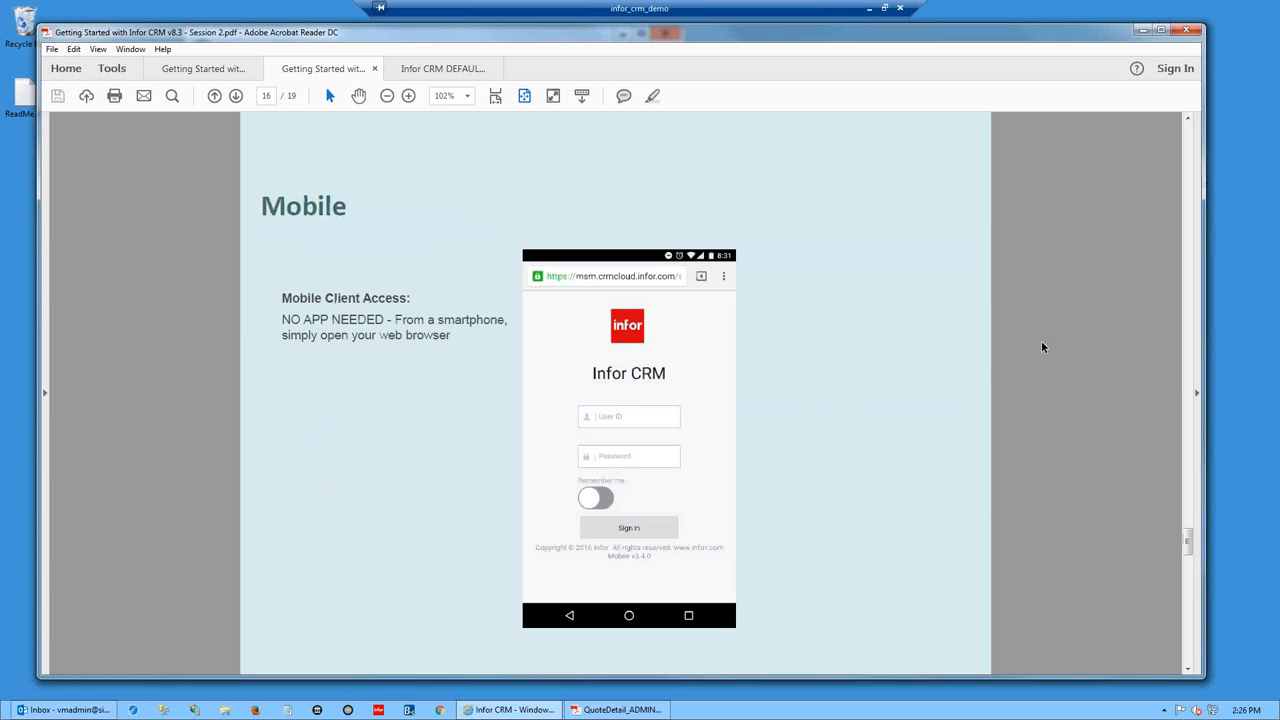
scroll(1041, 346, down, 1)
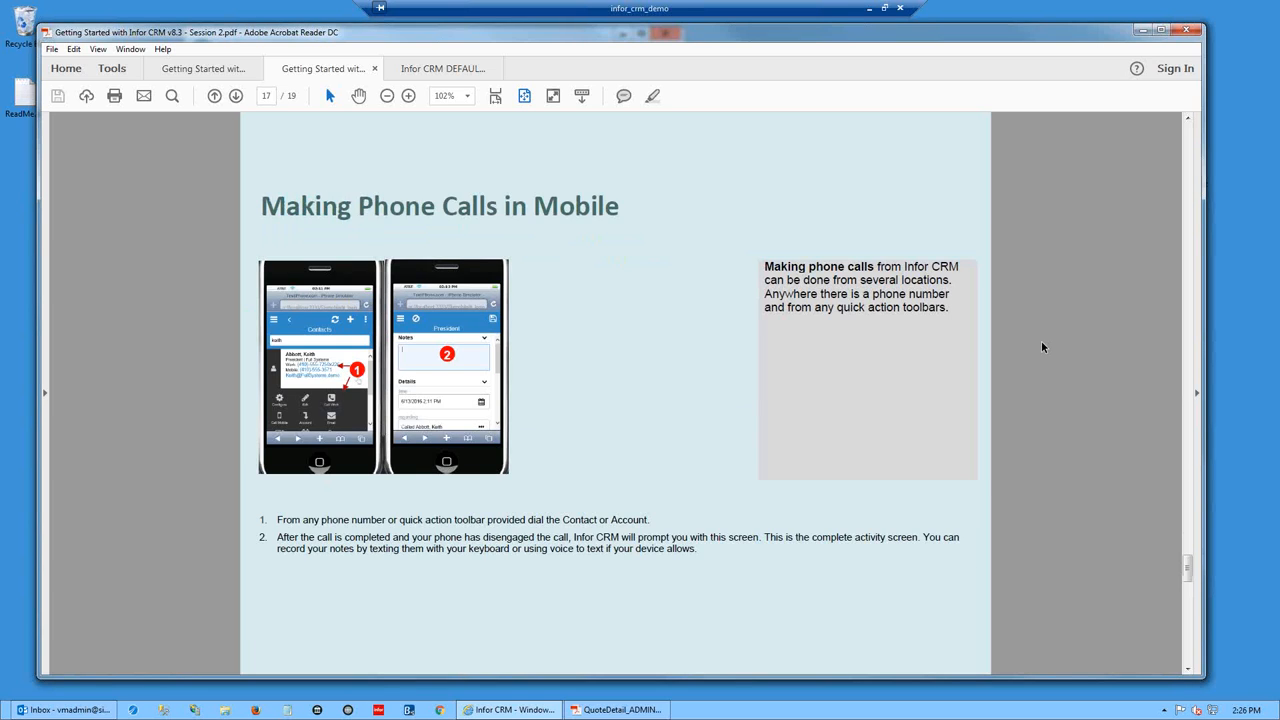
scroll(1041, 346, down, 2)
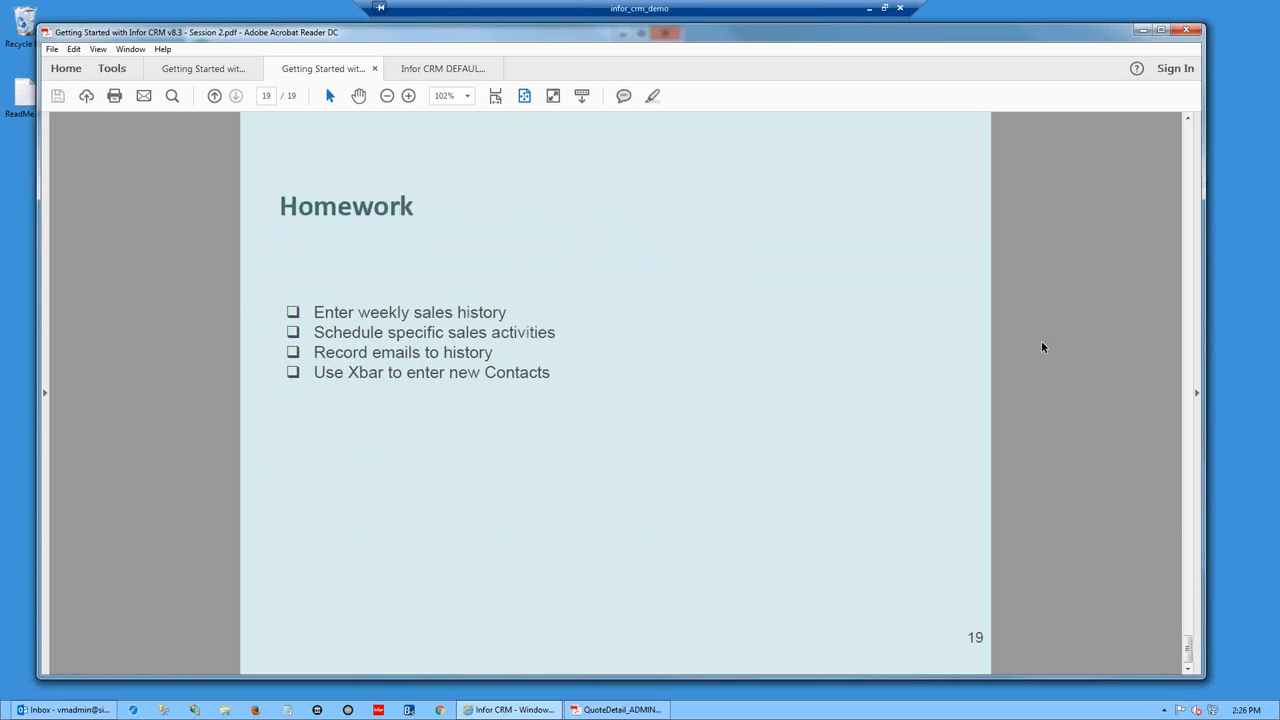